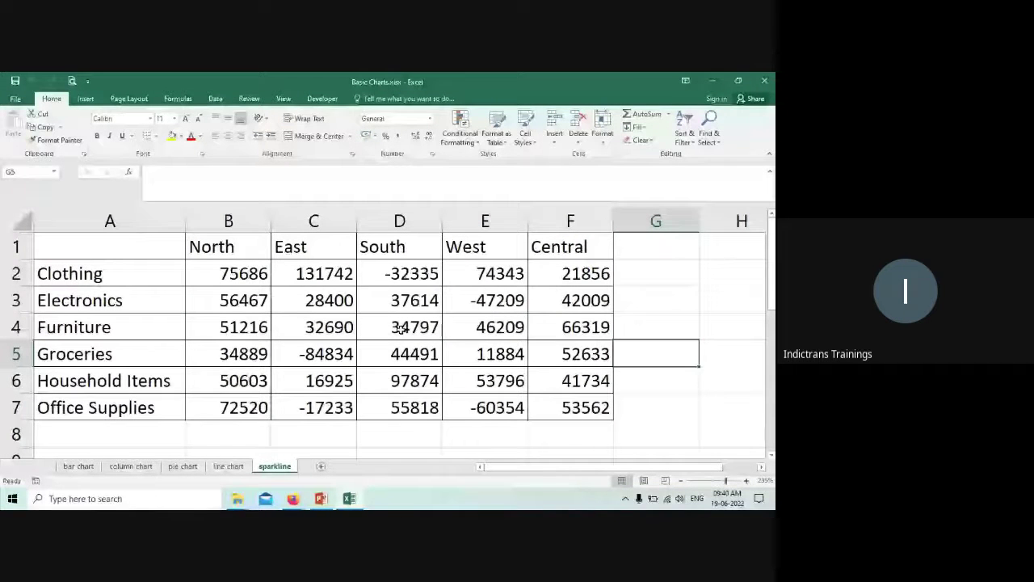
Step: Examine the product categories, the region headers from North to Central, and the Clothing row's figures
{"action": "left_click", "coordinate": [218, 249]}
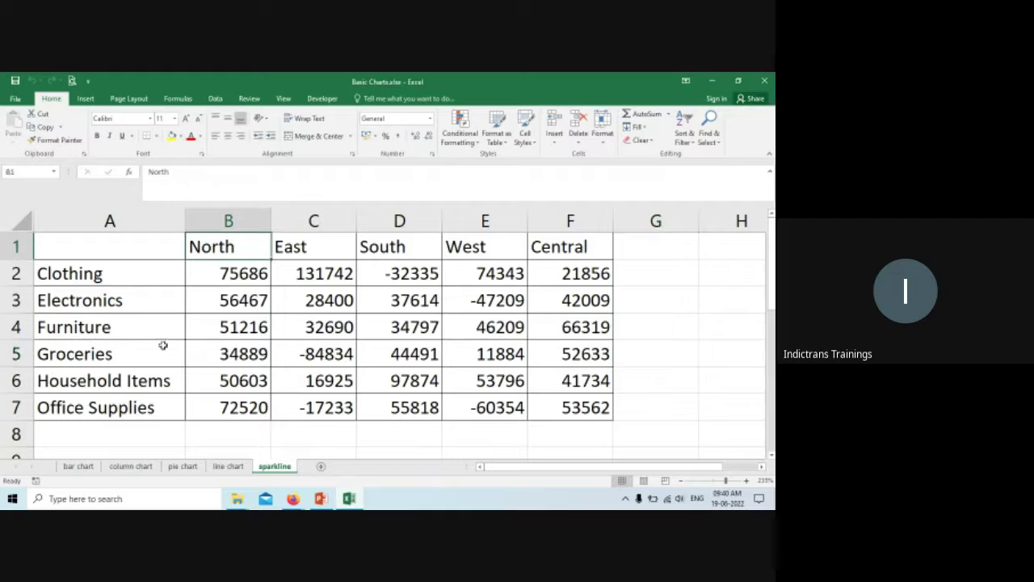
{"action": "left_click", "coordinate": [81, 280]}
{"action": "left_click", "coordinate": [84, 324]}
{"action": "left_click", "coordinate": [89, 380]}
{"action": "left_click", "coordinate": [113, 275]}
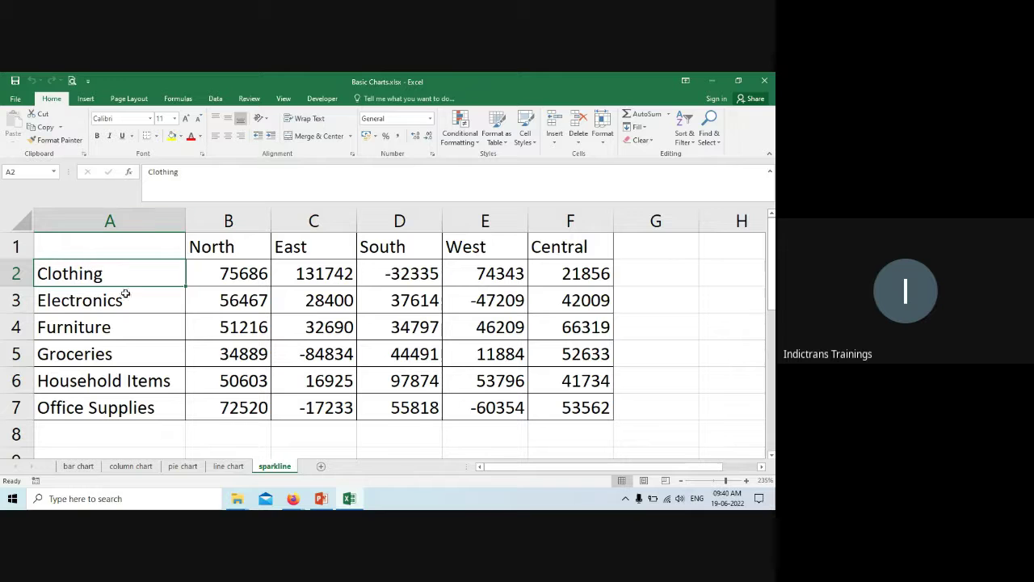
{"action": "left_click", "coordinate": [216, 247]}
{"action": "left_click", "coordinate": [311, 253]}
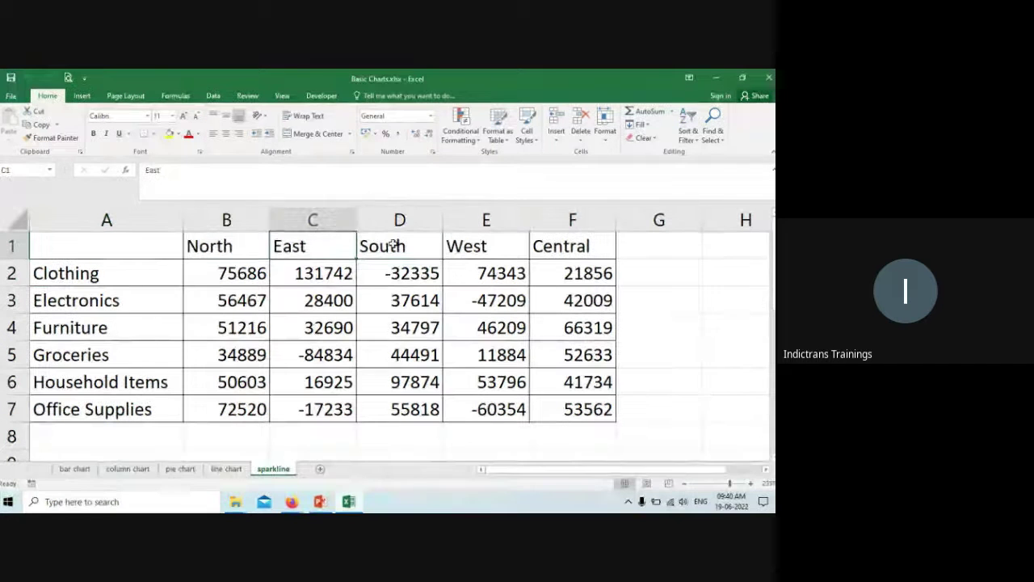
{"action": "left_click", "coordinate": [395, 247]}
{"action": "left_click", "coordinate": [456, 247]}
{"action": "left_click", "coordinate": [218, 247]}
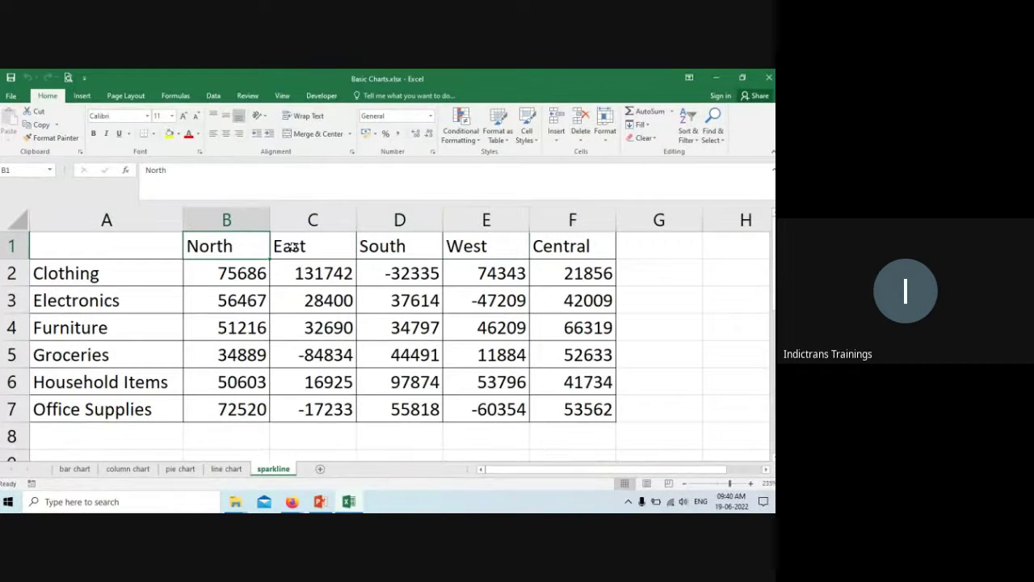
{"action": "left_click", "coordinate": [554, 250]}
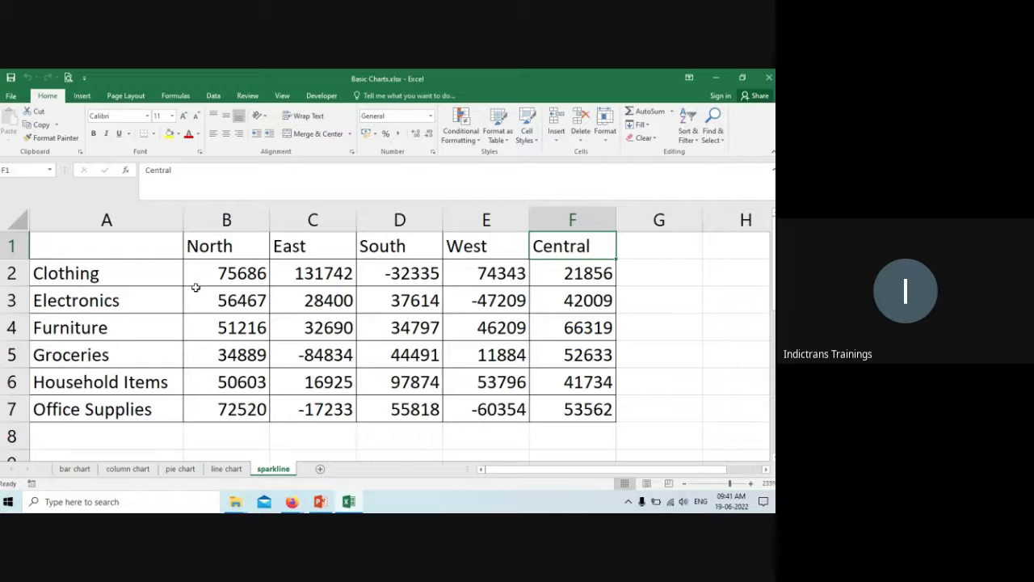
{"action": "left_click_drag", "start_coordinate": [206, 271], "coordinate": [559, 275]}
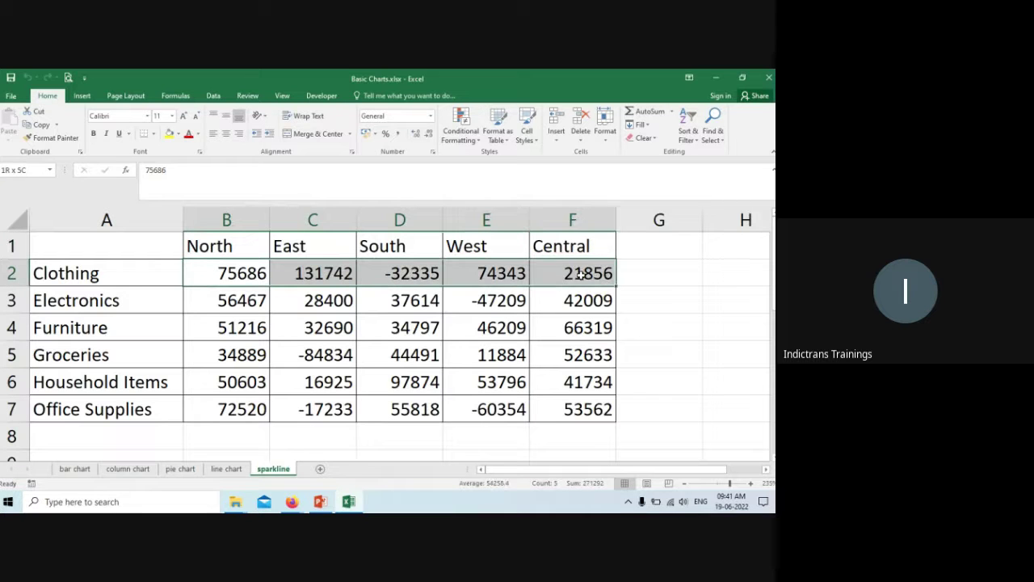
Step: Select empty cell G2 beside the Clothing row and bring up the sparkline insertion commands
{"action": "left_click", "coordinate": [657, 276]}
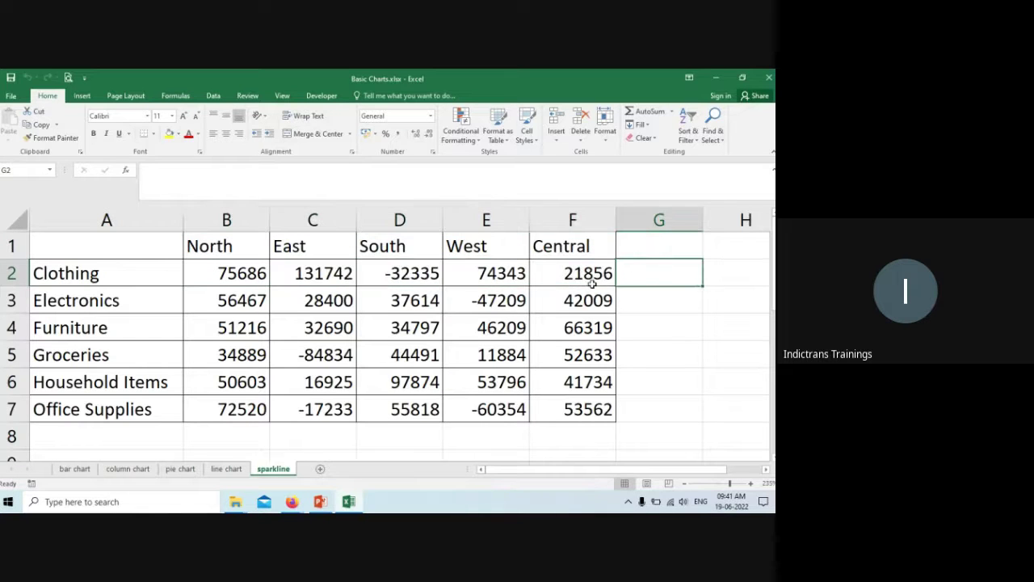
{"action": "left_click", "coordinate": [82, 97]}
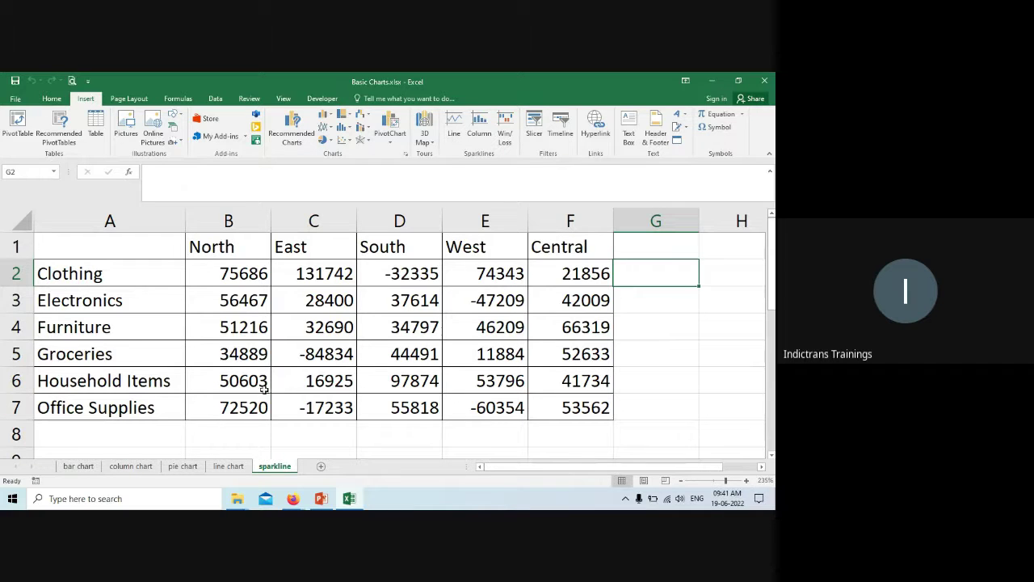
Step: Switch to the Google Meet call in Firefox, check the in-call messages, and dismiss the raised-hand notification
{"action": "left_click", "coordinate": [295, 500]}
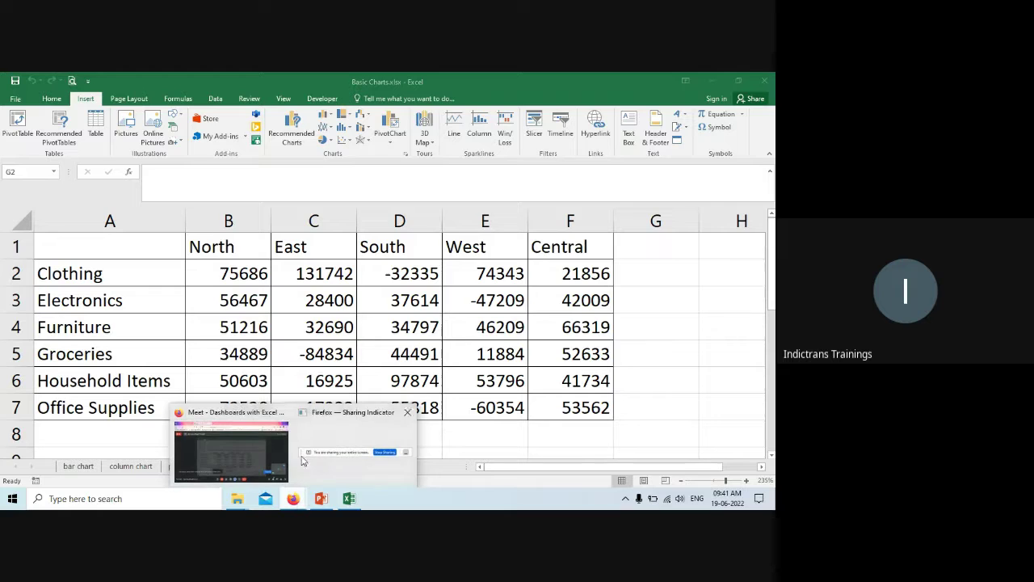
{"action": "left_click", "coordinate": [218, 449]}
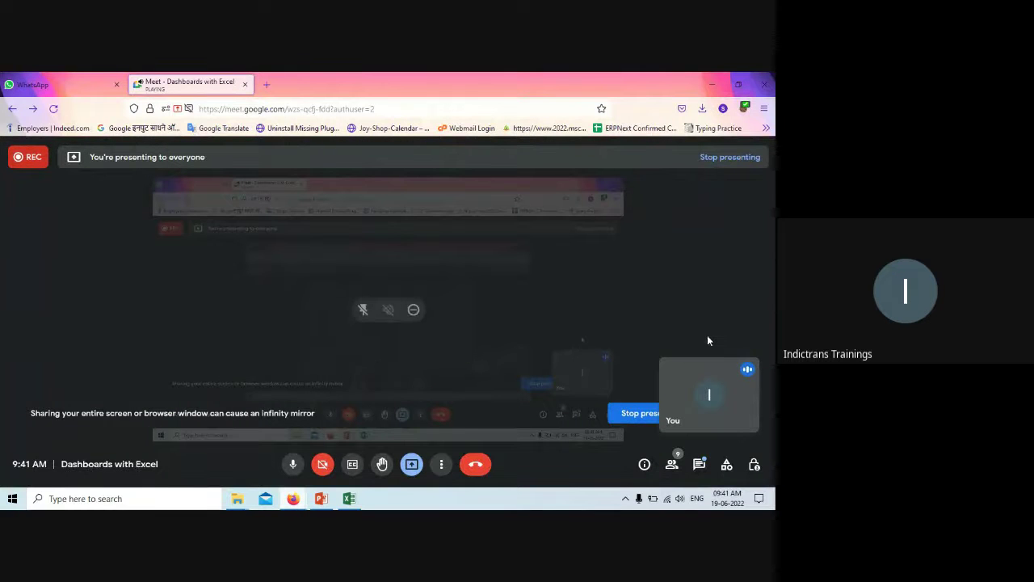
{"action": "left_click", "coordinate": [699, 465]}
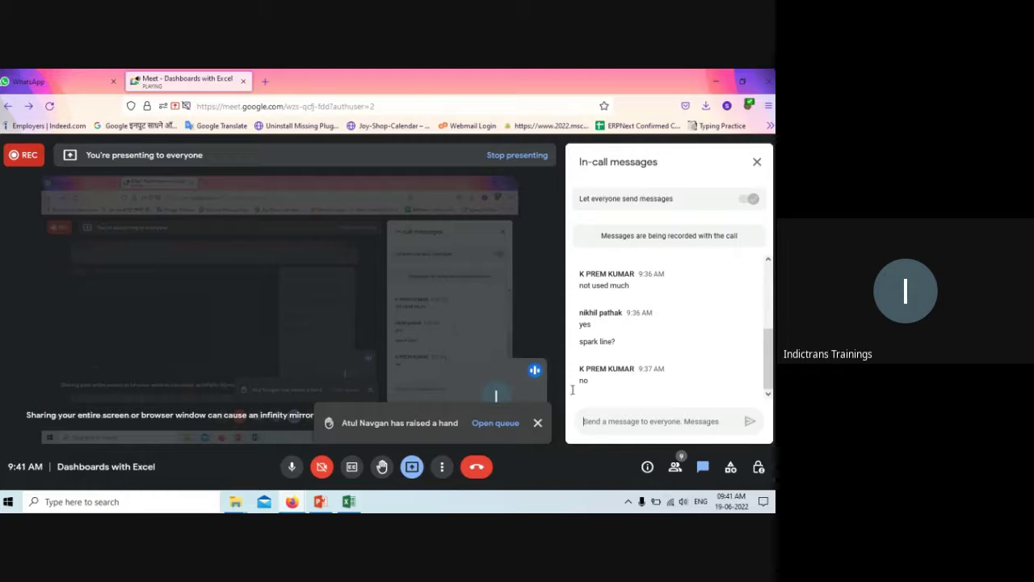
{"action": "left_click", "coordinate": [537, 423]}
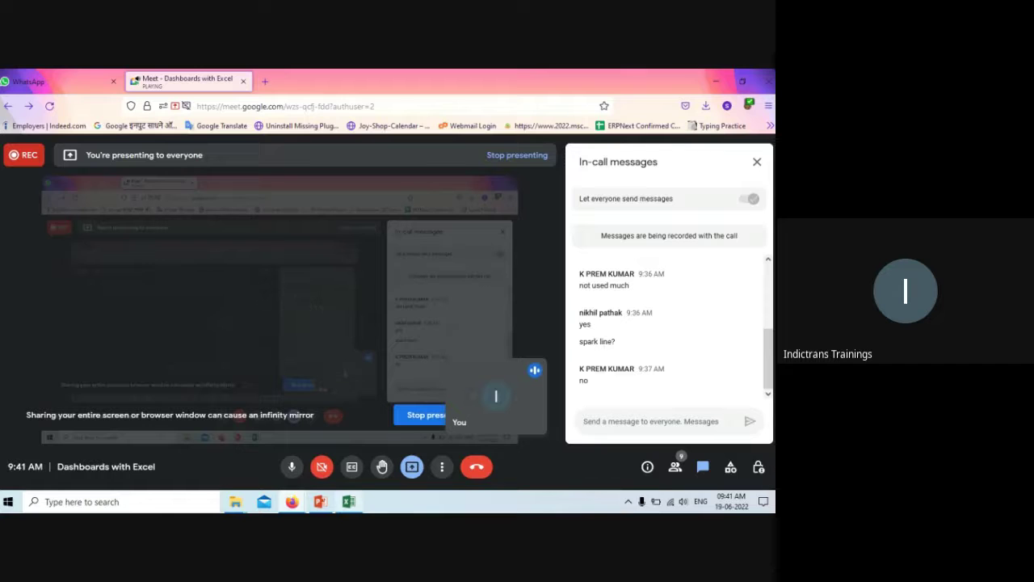
Step: Switch back to Excel, insert a Line sparkline in G2 from data range B2:F2, and fill it down to G7
{"action": "left_click", "coordinate": [348, 501]}
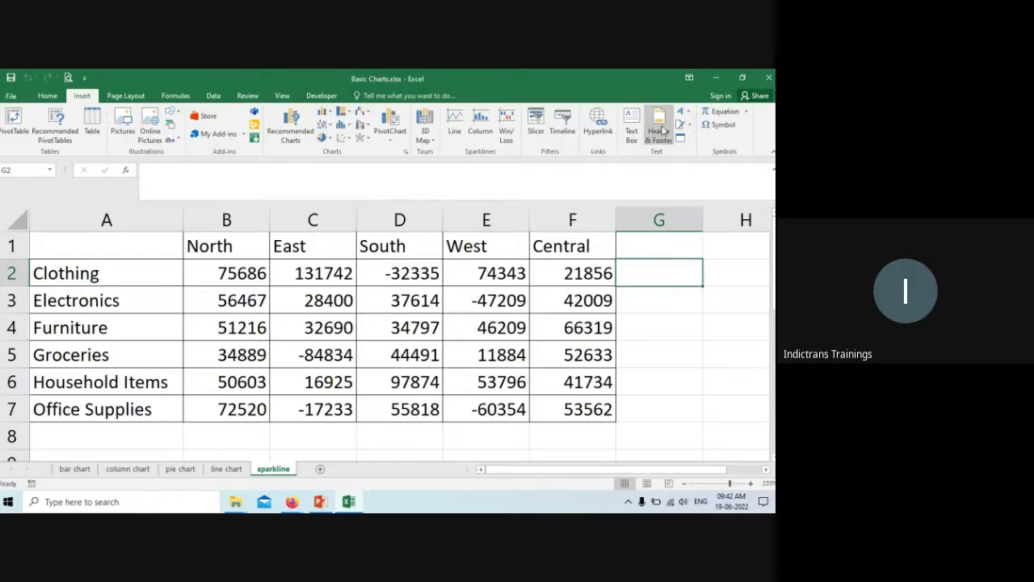
{"action": "left_click", "coordinate": [456, 129]}
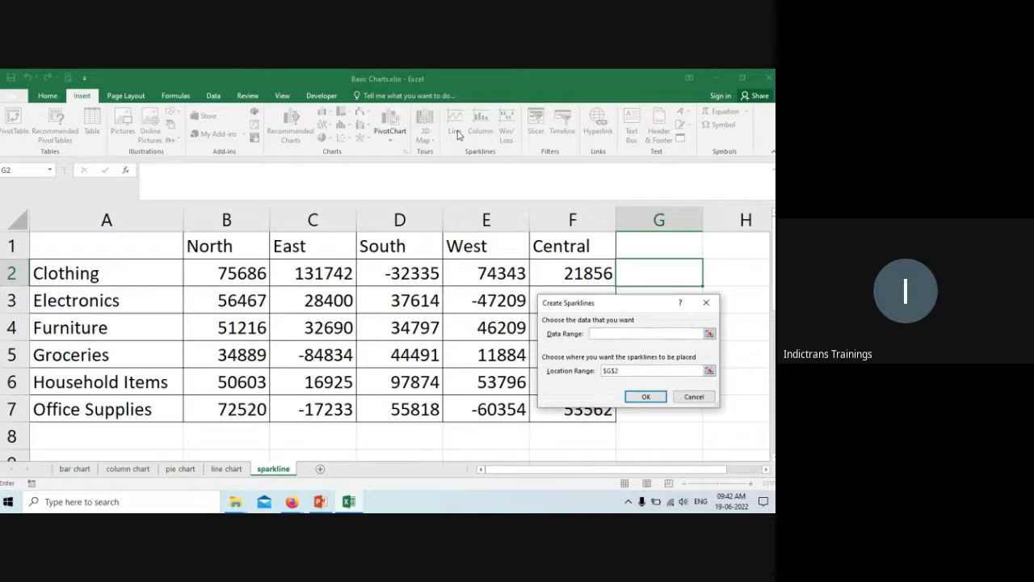
{"action": "left_click", "coordinate": [709, 334]}
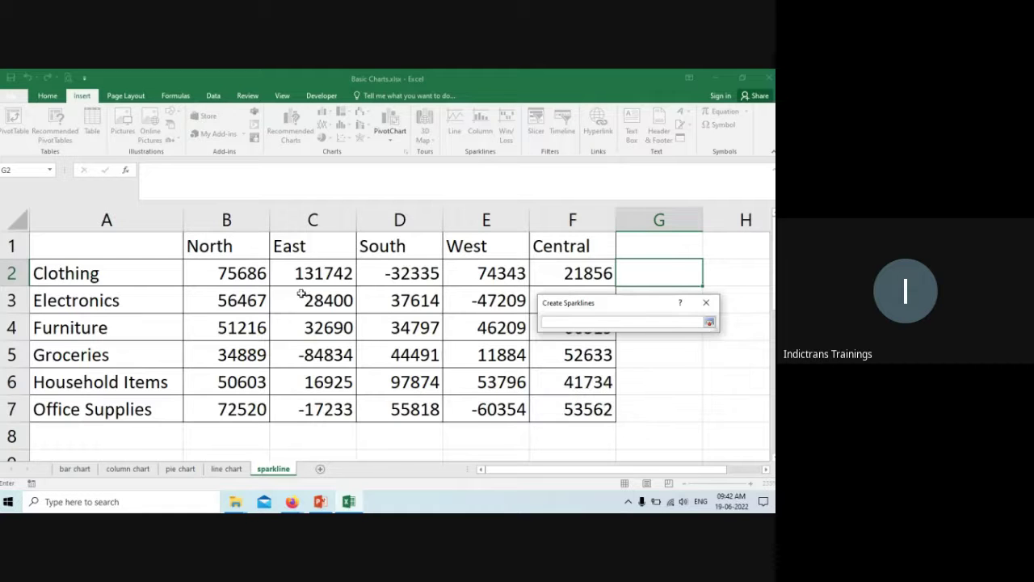
{"action": "left_click_drag", "start_coordinate": [247, 273], "coordinate": [576, 274]}
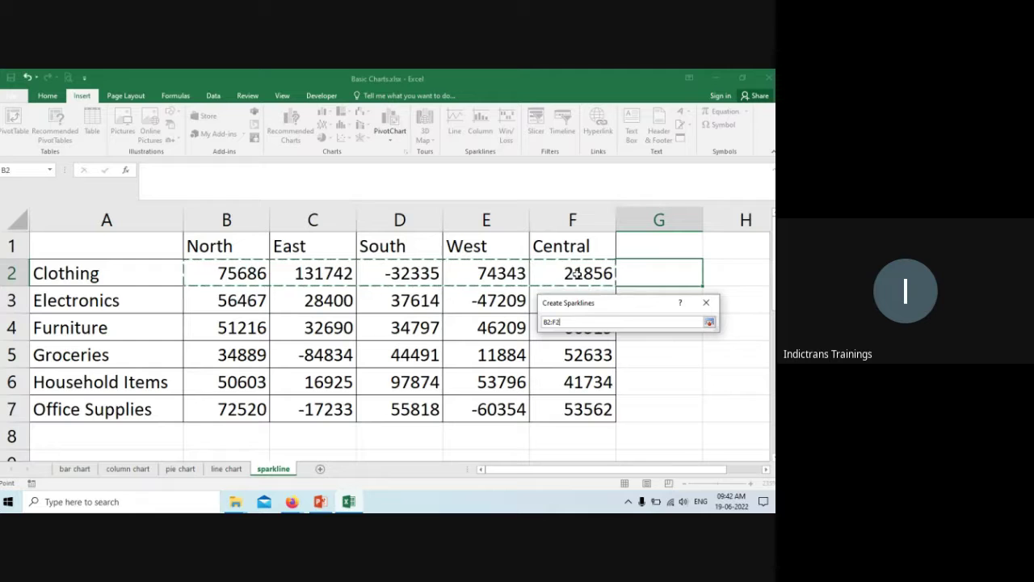
{"action": "left_click", "coordinate": [710, 322]}
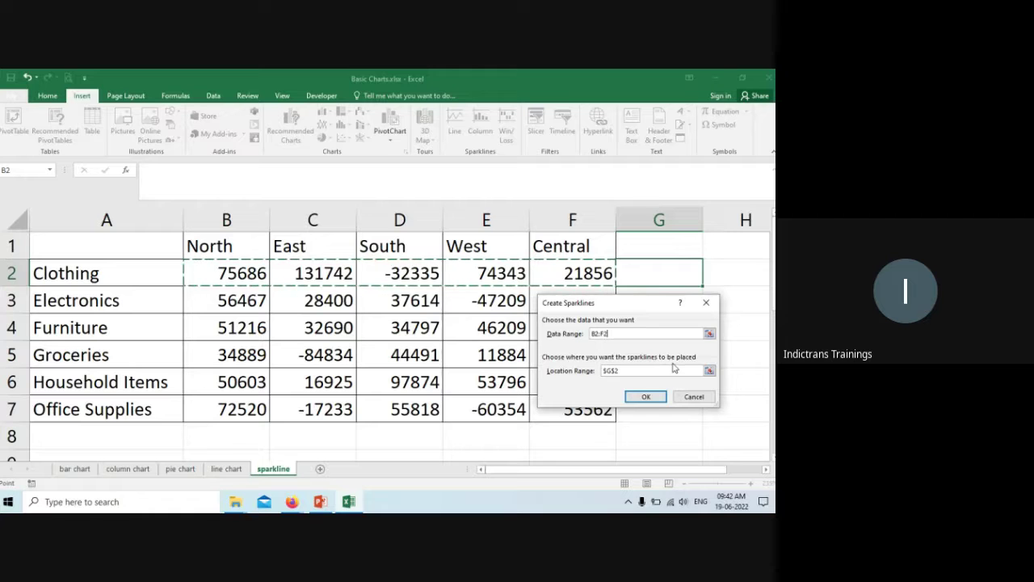
{"action": "left_click", "coordinate": [646, 396]}
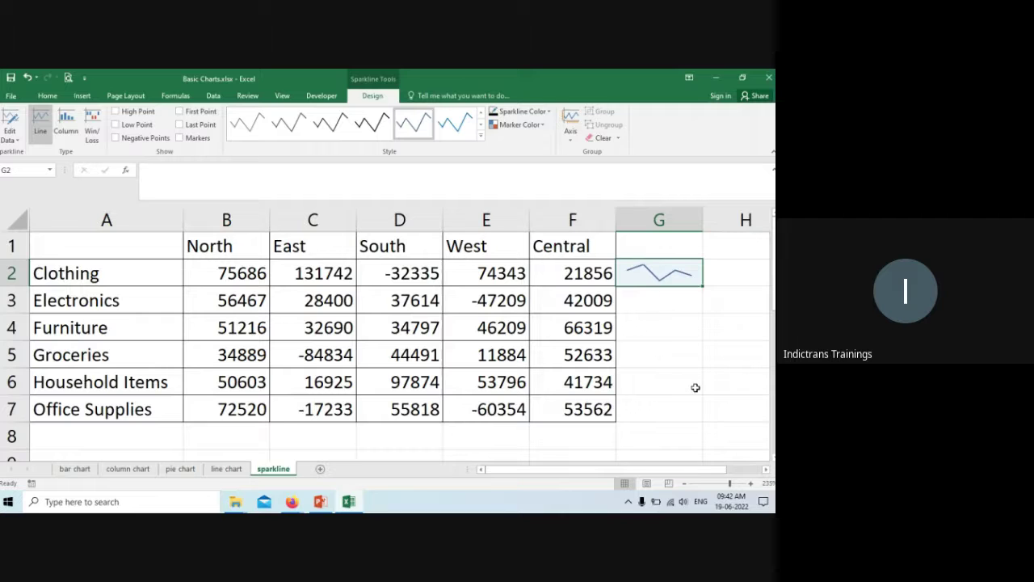
{"action": "left_click_drag", "start_coordinate": [702, 286], "coordinate": [704, 426]}
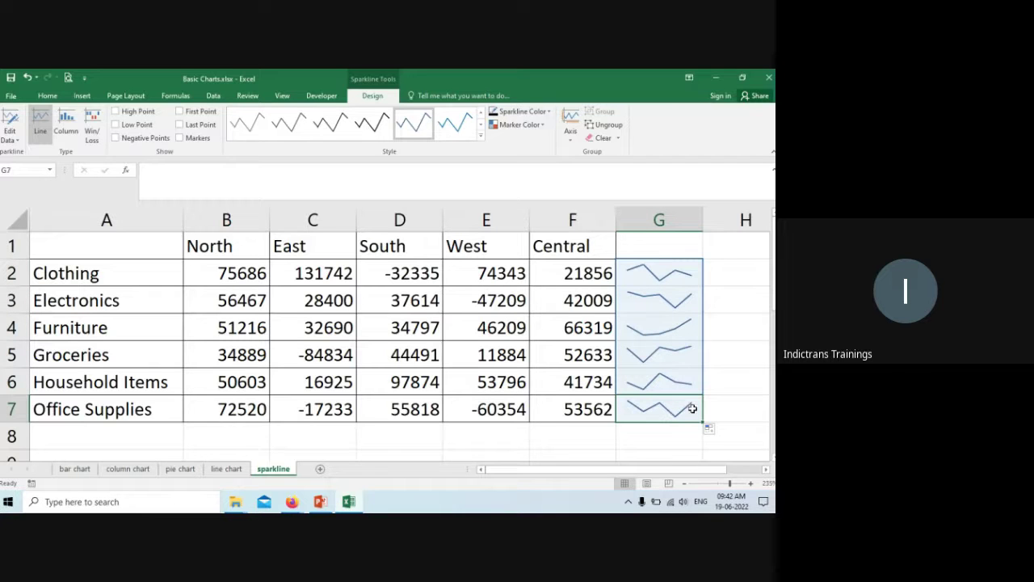
Step: Try the Column and Win/Loss types on the sparklines in G2:G7
{"action": "left_click", "coordinate": [660, 279]}
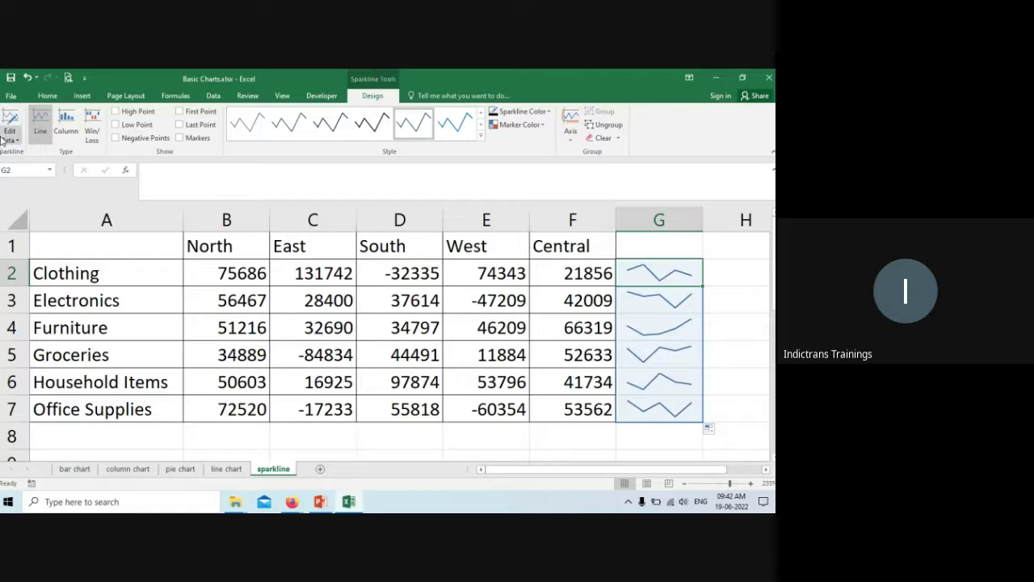
{"action": "left_click", "coordinate": [65, 132]}
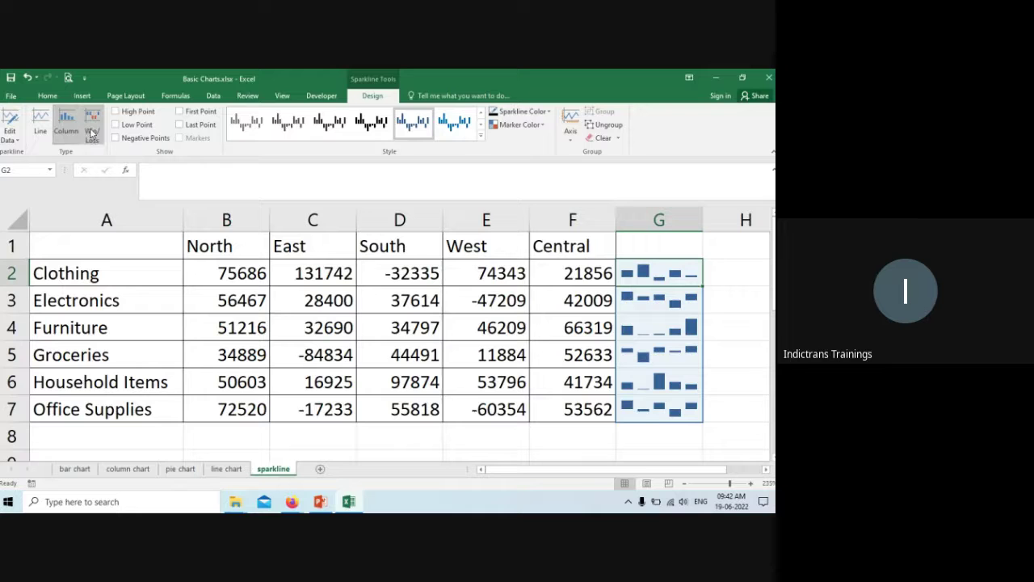
{"action": "left_click", "coordinate": [91, 132]}
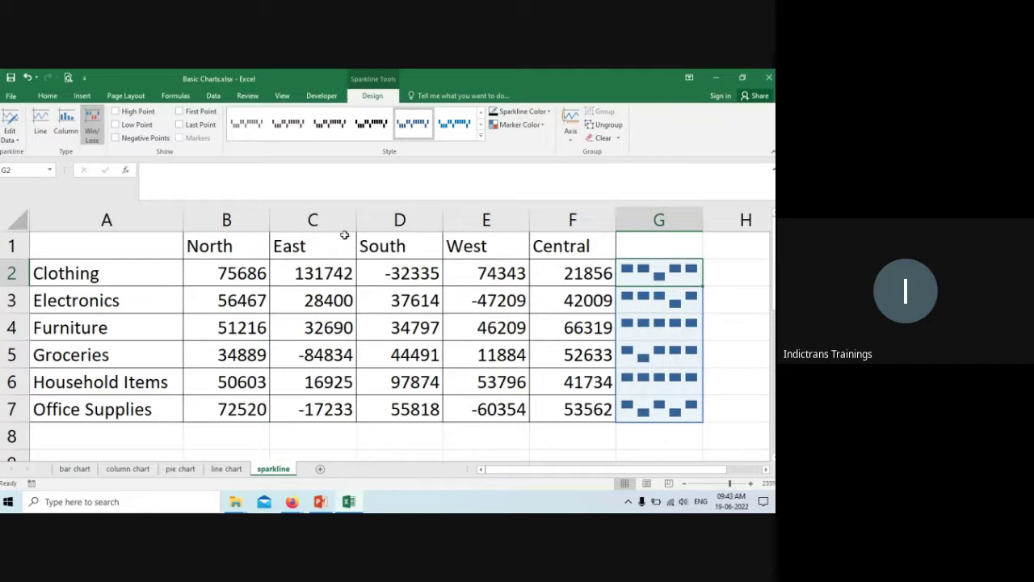
Step: Try the high, low, negative and first point highlights in turn on the sparklines, clearing each one, and switch to the Column type
{"action": "left_click", "coordinate": [115, 112]}
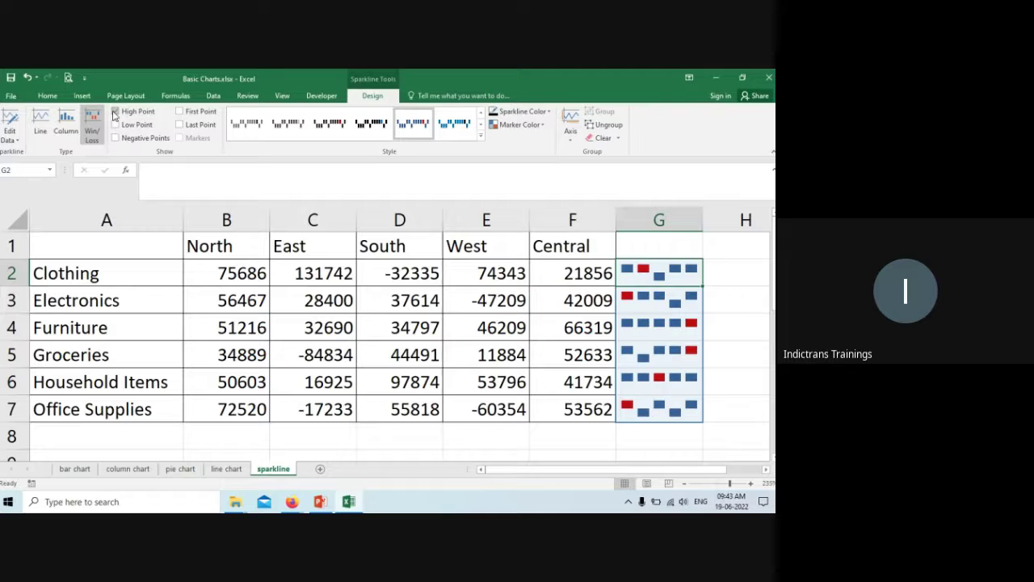
{"action": "left_click", "coordinate": [114, 112]}
{"action": "left_click", "coordinate": [116, 125]}
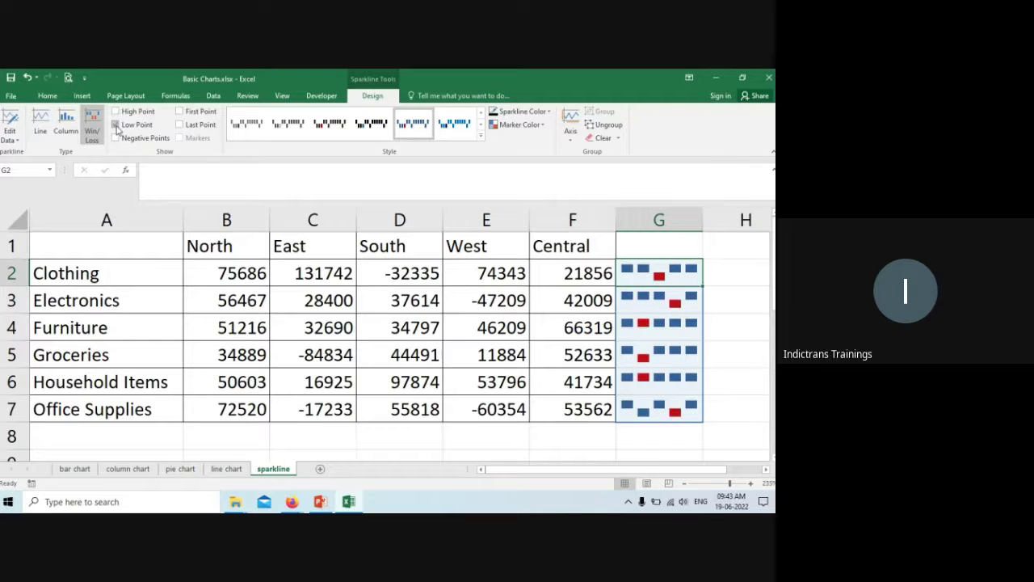
{"action": "left_click", "coordinate": [115, 125]}
{"action": "left_click", "coordinate": [116, 138]}
{"action": "left_click", "coordinate": [115, 138]}
{"action": "left_click", "coordinate": [179, 112]}
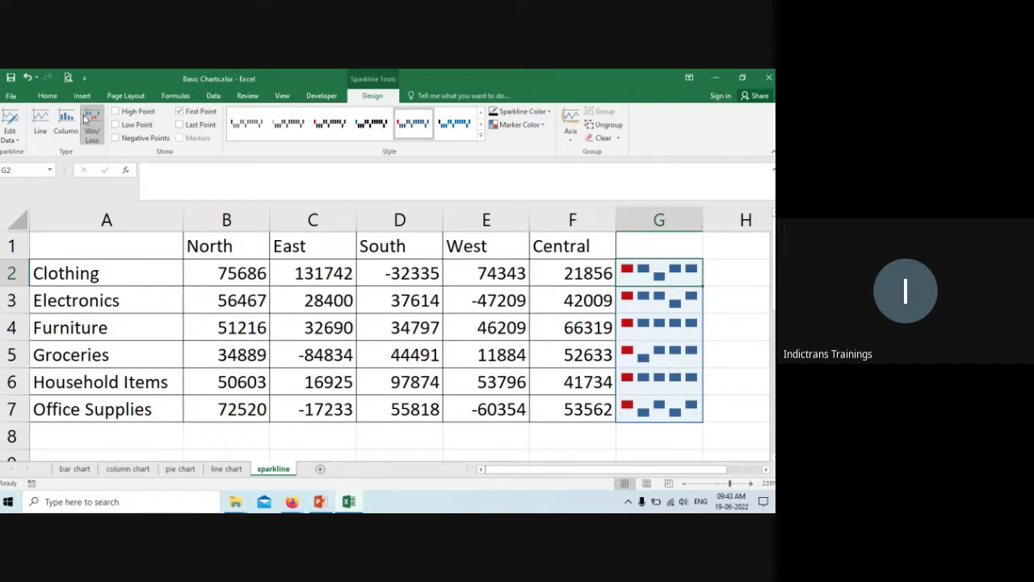
{"action": "left_click", "coordinate": [61, 133]}
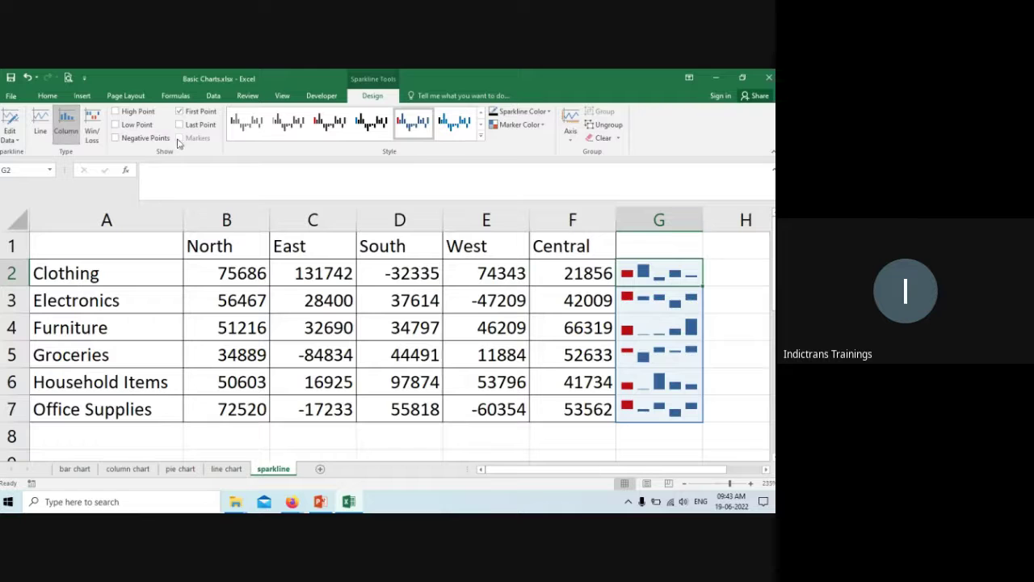
{"action": "left_click", "coordinate": [179, 112]}
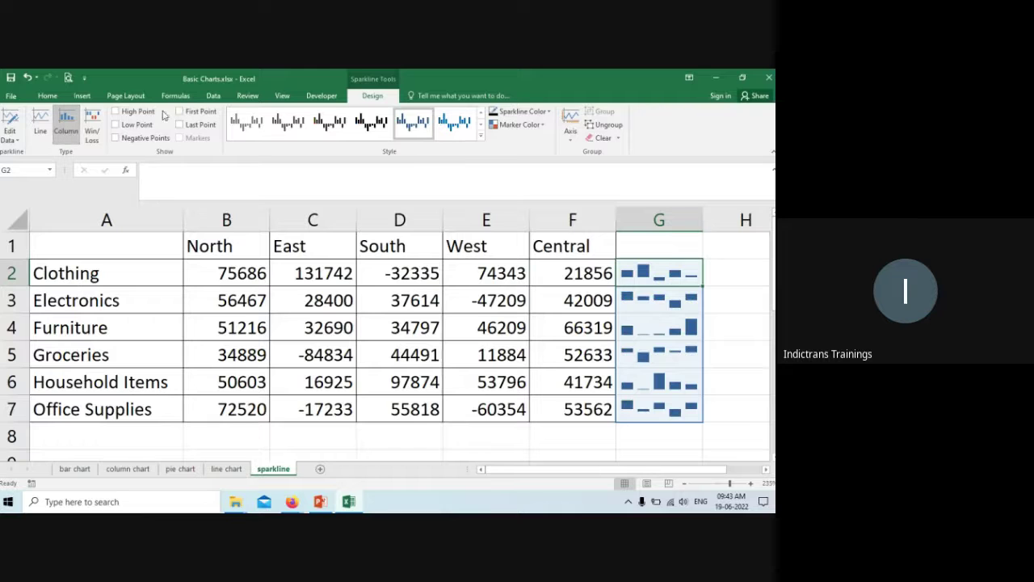
Step: Highlight the negative points of the sparklines in G2:G7 and set their type to Line
{"action": "left_click", "coordinate": [117, 138]}
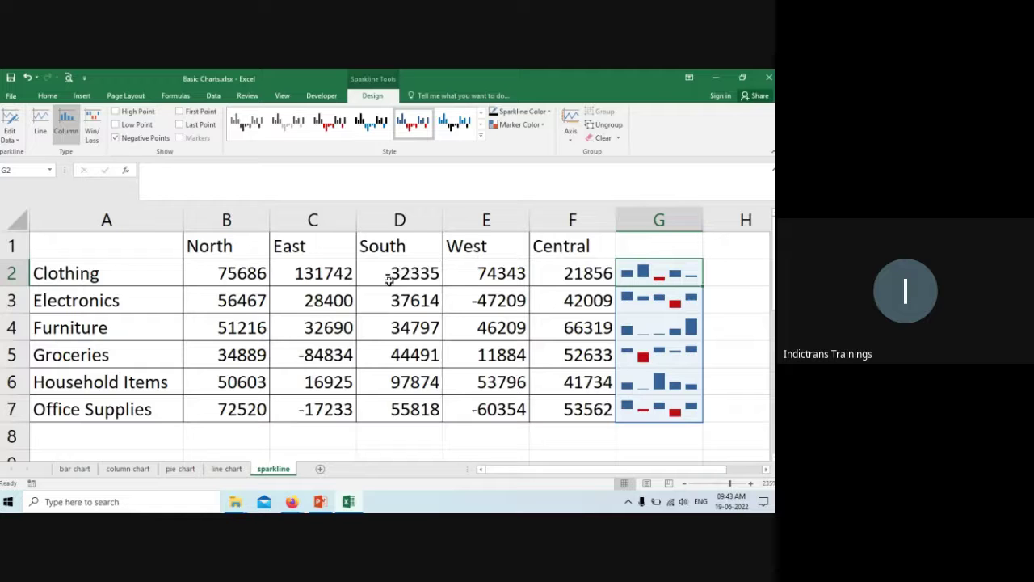
{"action": "left_click", "coordinate": [39, 130]}
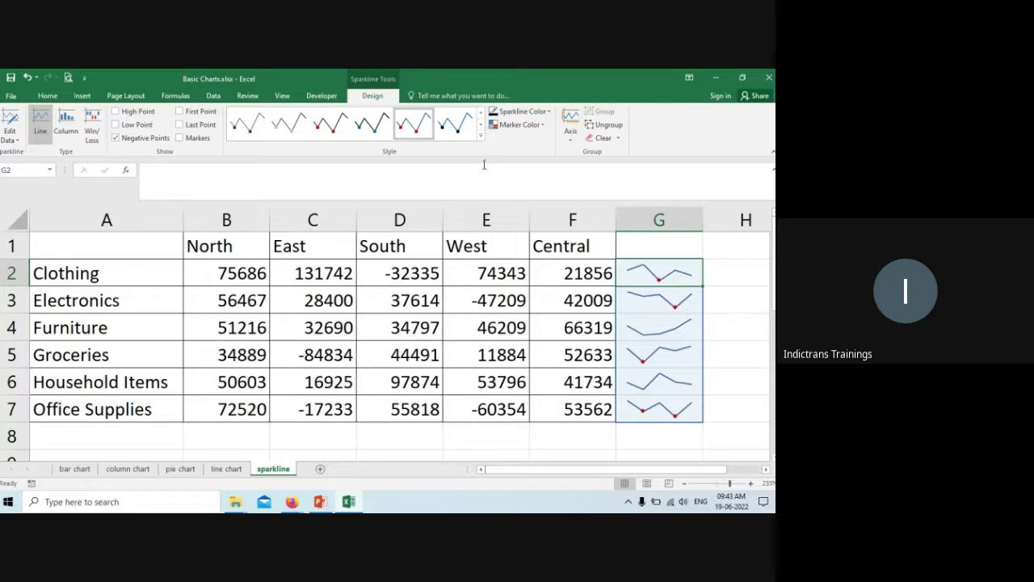
Step: Review the available sparkline styles, sparkline colors, marker colors and axis options without applying any
{"action": "left_click", "coordinate": [480, 139]}
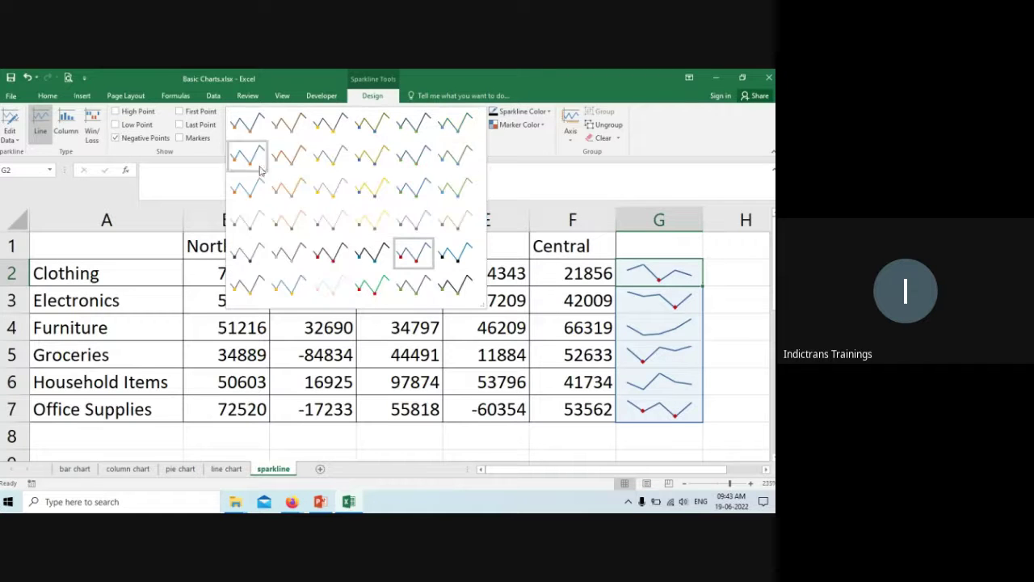
{"action": "left_click", "coordinate": [537, 181]}
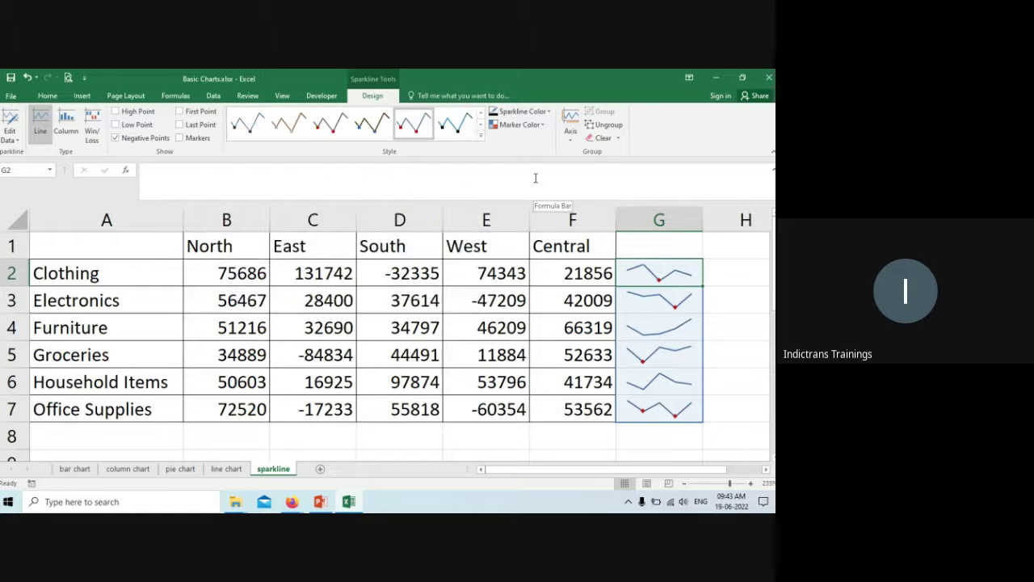
{"action": "left_click", "coordinate": [545, 115]}
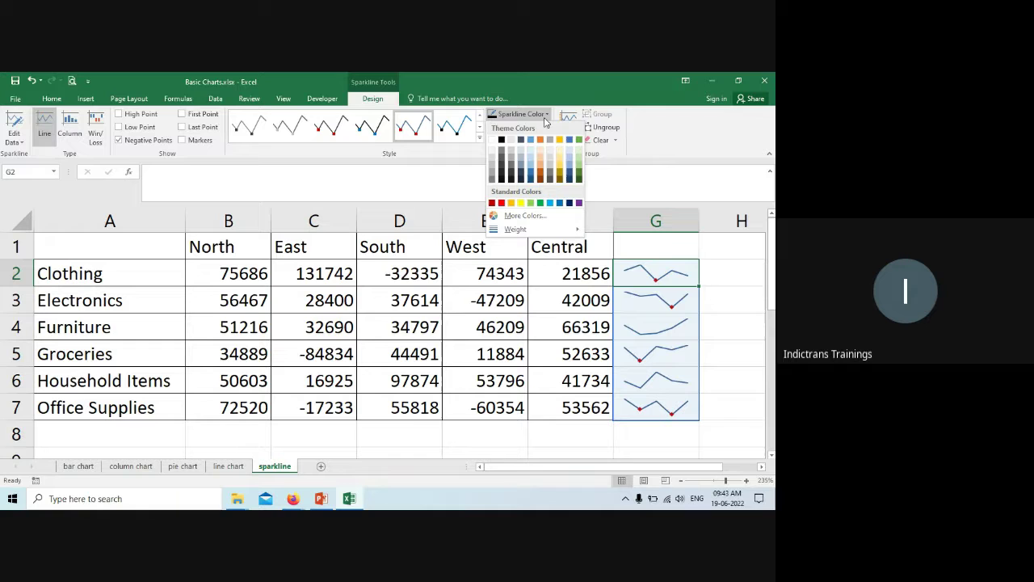
{"action": "left_click", "coordinate": [654, 154]}
{"action": "left_click", "coordinate": [541, 128]}
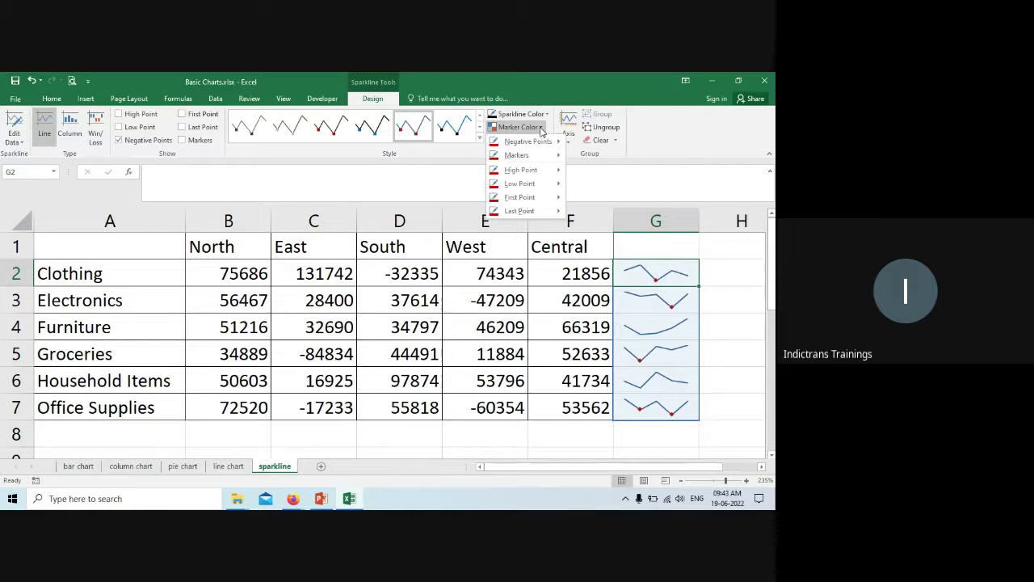
{"action": "left_click", "coordinate": [667, 128]}
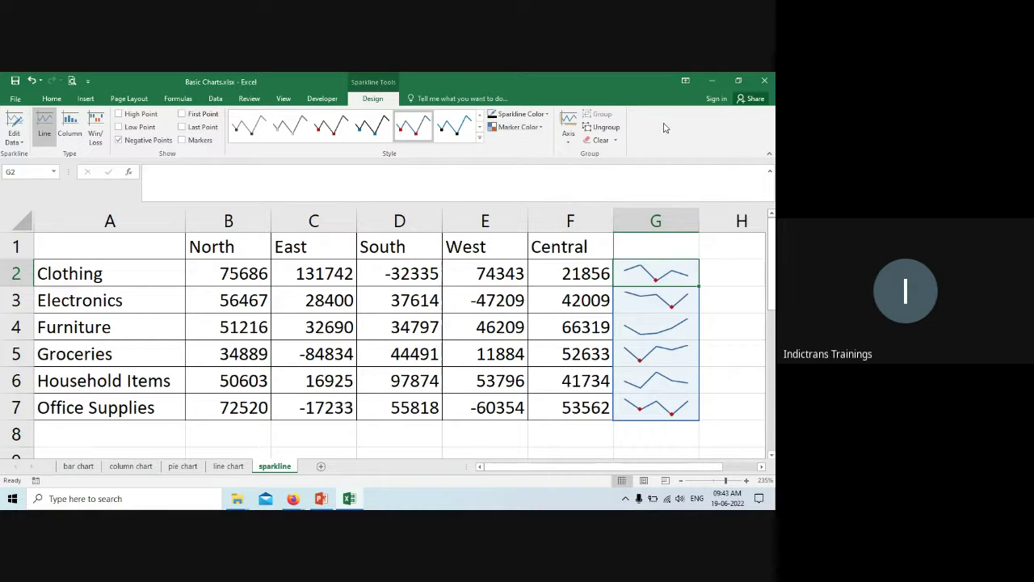
{"action": "left_click", "coordinate": [568, 139]}
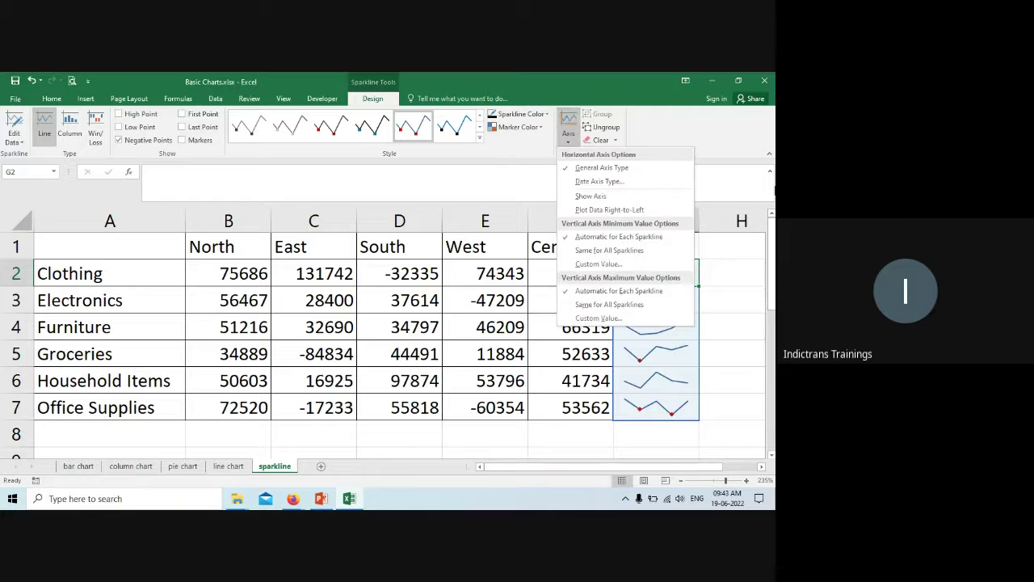
Step: Try enlarging the sparklines by widening column G and increasing the height of row 2
{"action": "left_click", "coordinate": [723, 148]}
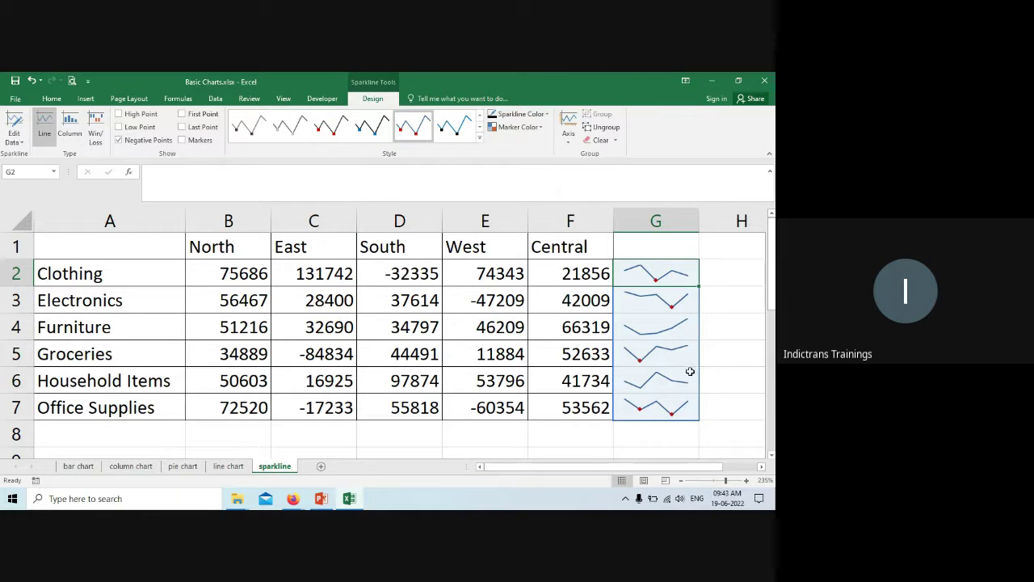
{"action": "left_click", "coordinate": [663, 408]}
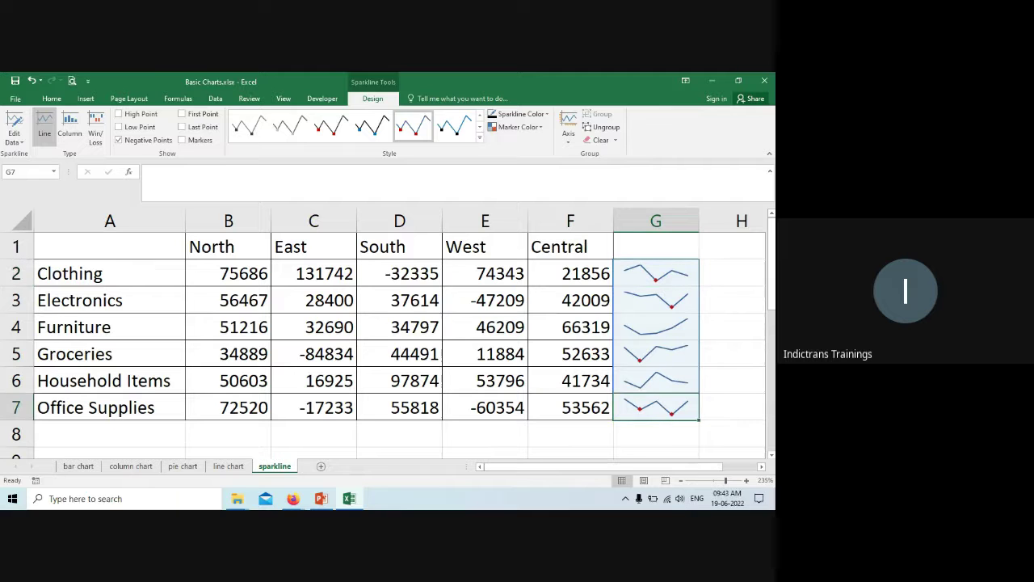
{"action": "left_click", "coordinate": [761, 467]}
{"action": "left_click", "coordinate": [761, 466]}
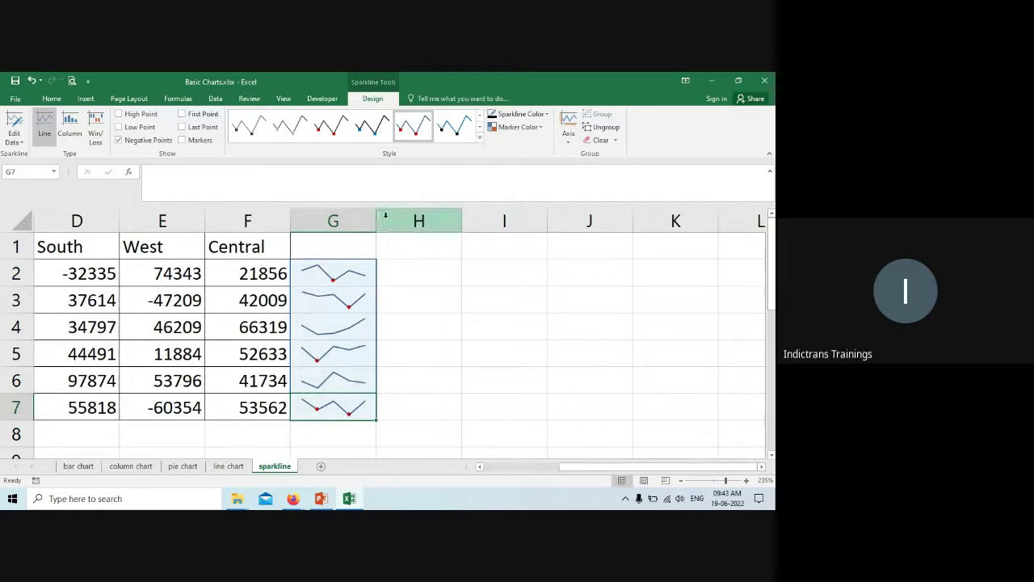
{"action": "left_click_drag", "start_coordinate": [376, 220], "coordinate": [636, 223]}
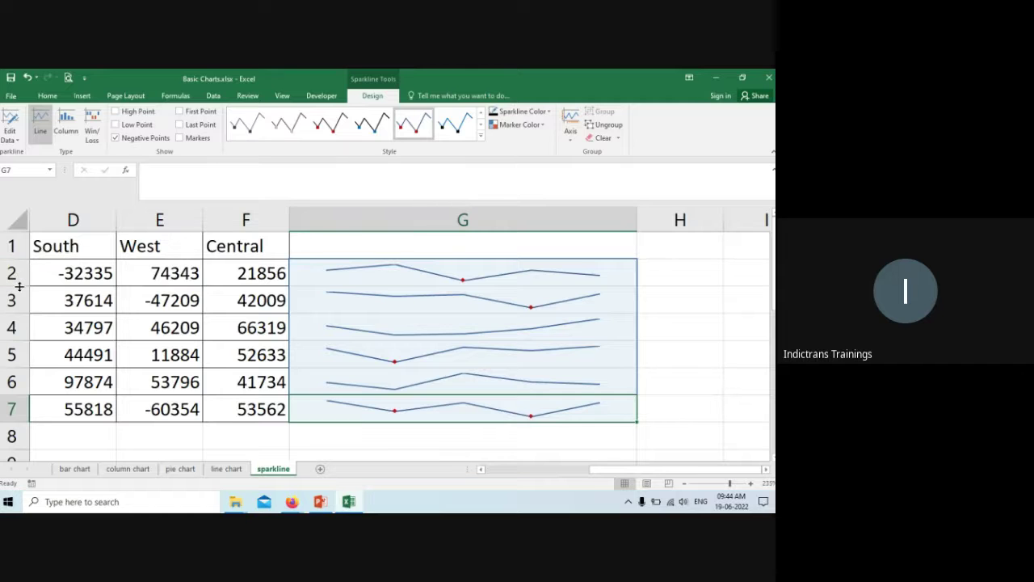
{"action": "left_click_drag", "start_coordinate": [20, 286], "coordinate": [19, 345]}
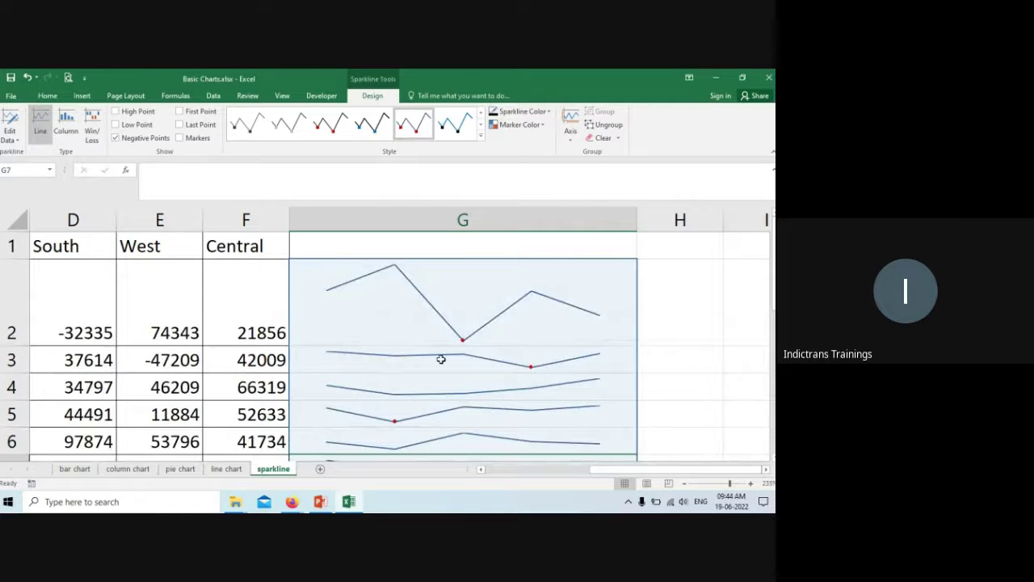
{"action": "left_click", "coordinate": [417, 297]}
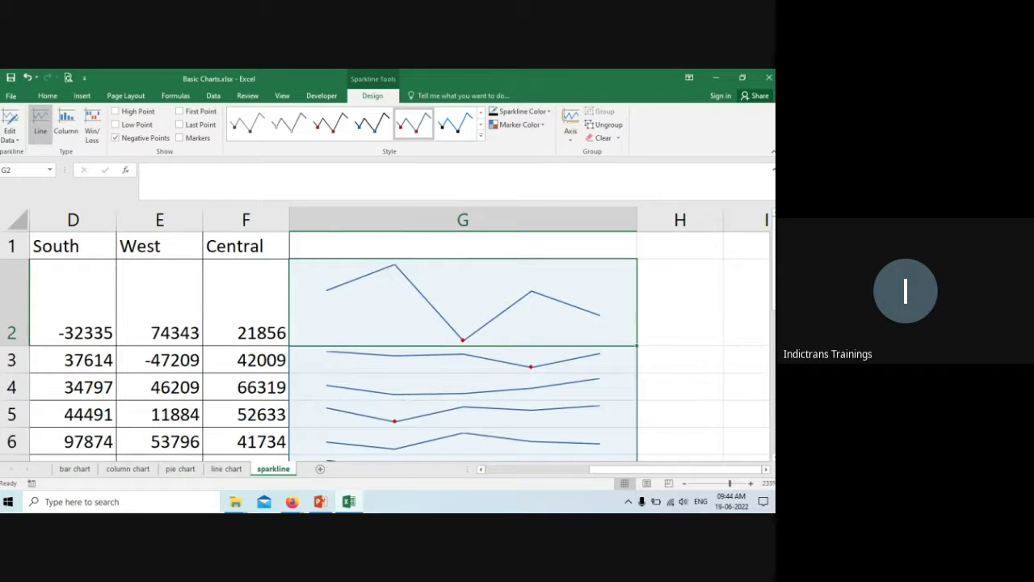
Step: Undo the row 2 height change and the column G width change
{"action": "key", "text": "ctrl+z"}
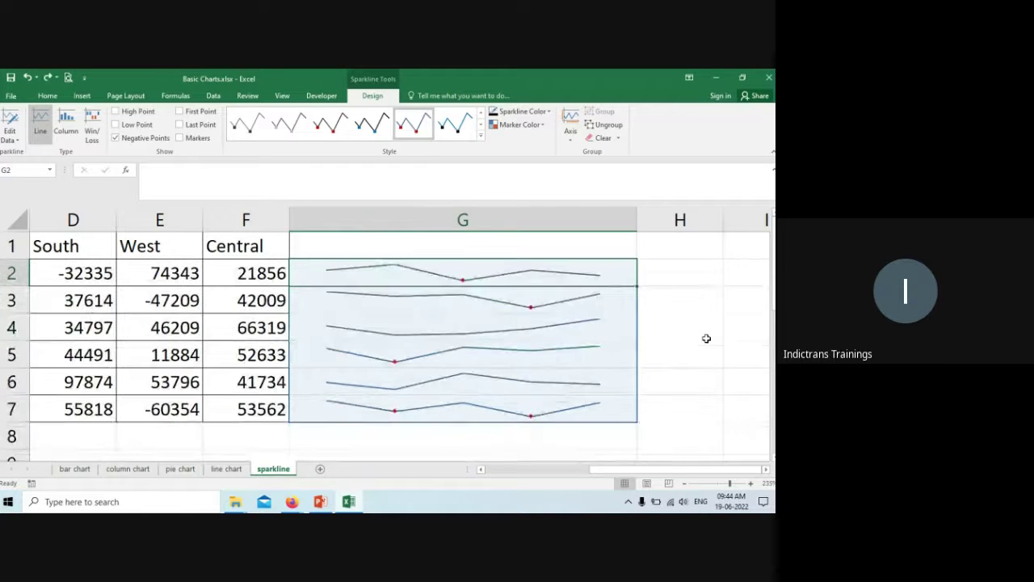
{"action": "key", "text": "ctrl+z"}
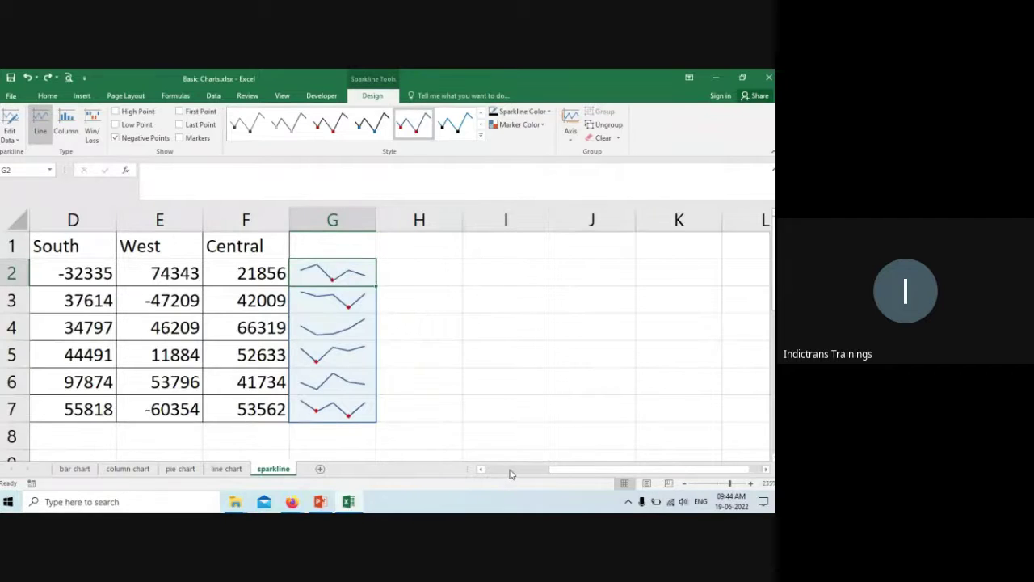
{"action": "left_click", "coordinate": [501, 469]}
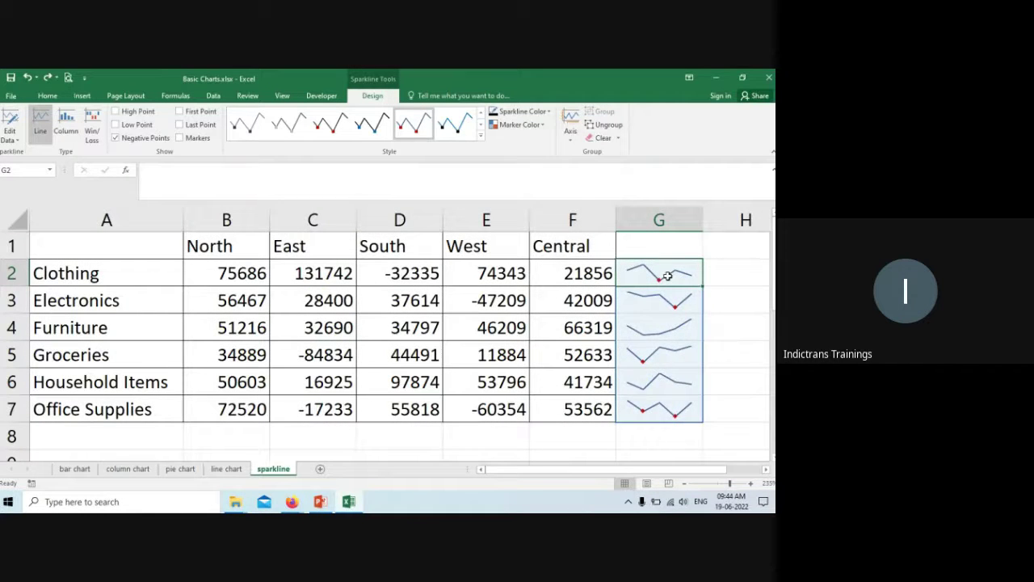
Step: Collapse the formula bar to a single line and go down the sparkline cells to G7
{"action": "key", "text": "Return"}
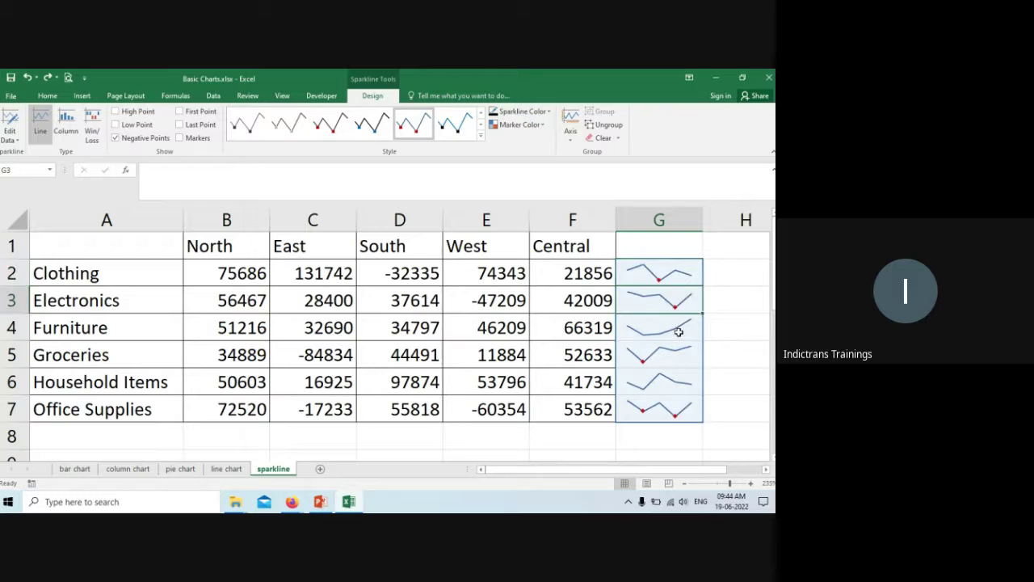
{"action": "left_click", "coordinate": [773, 170]}
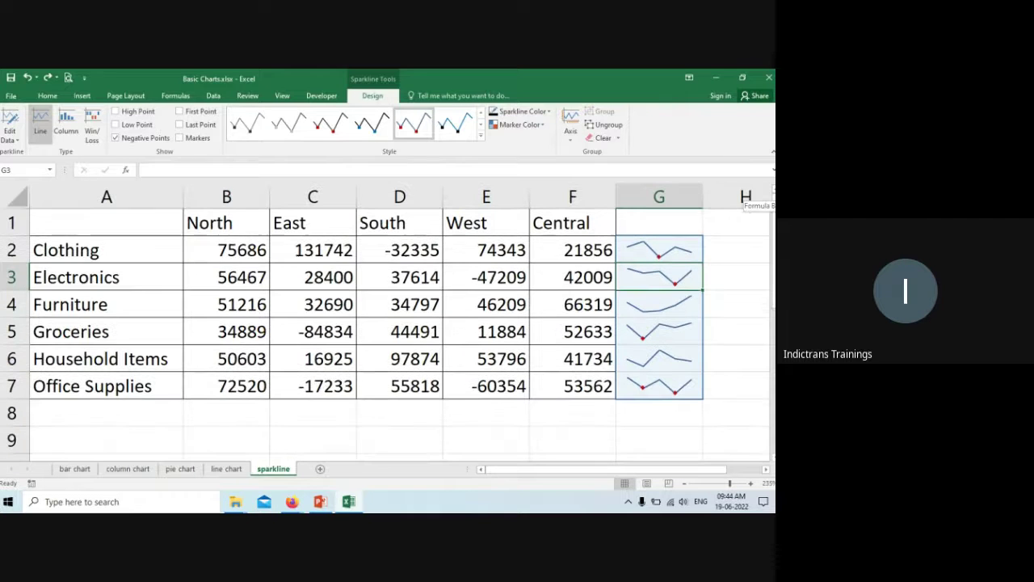
{"action": "key", "text": "Return"}
{"action": "key", "text": "Return"}
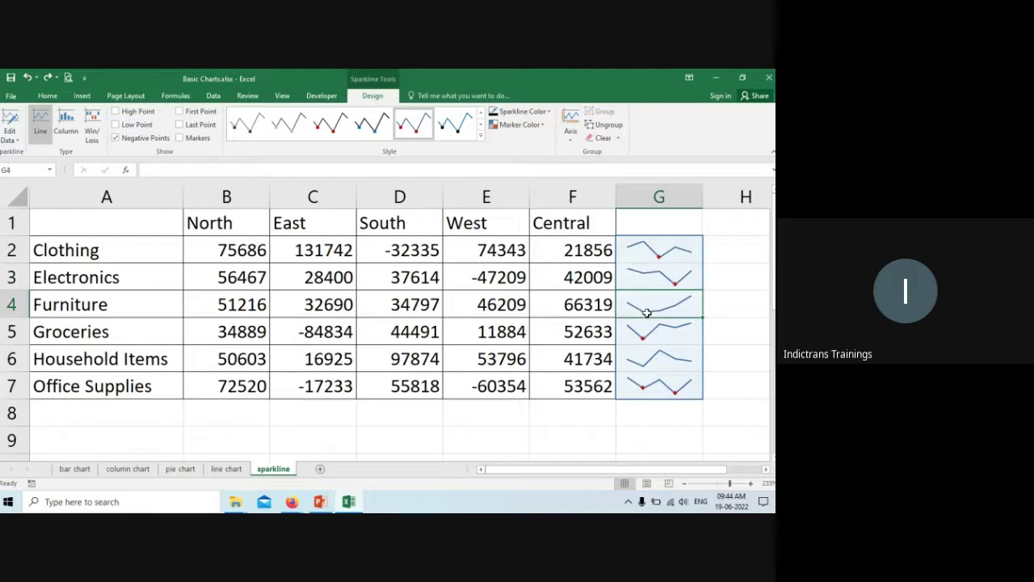
{"action": "key", "text": "Return"}
{"action": "key", "text": "Return"}
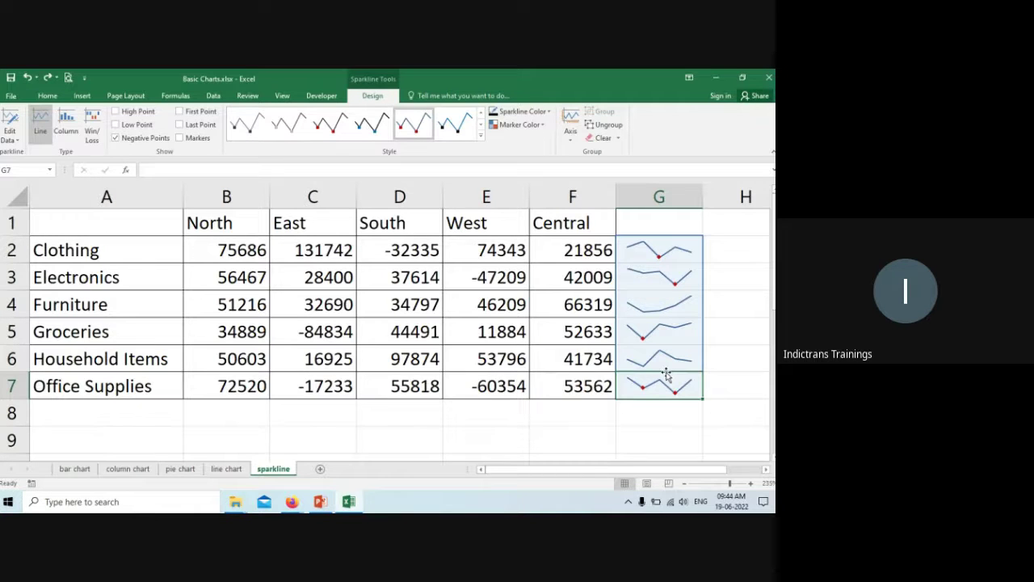
Step: Examine each product category's sparkline in G2:G7 one after another
{"action": "left_click", "coordinate": [660, 241]}
{"action": "left_click", "coordinate": [662, 272]}
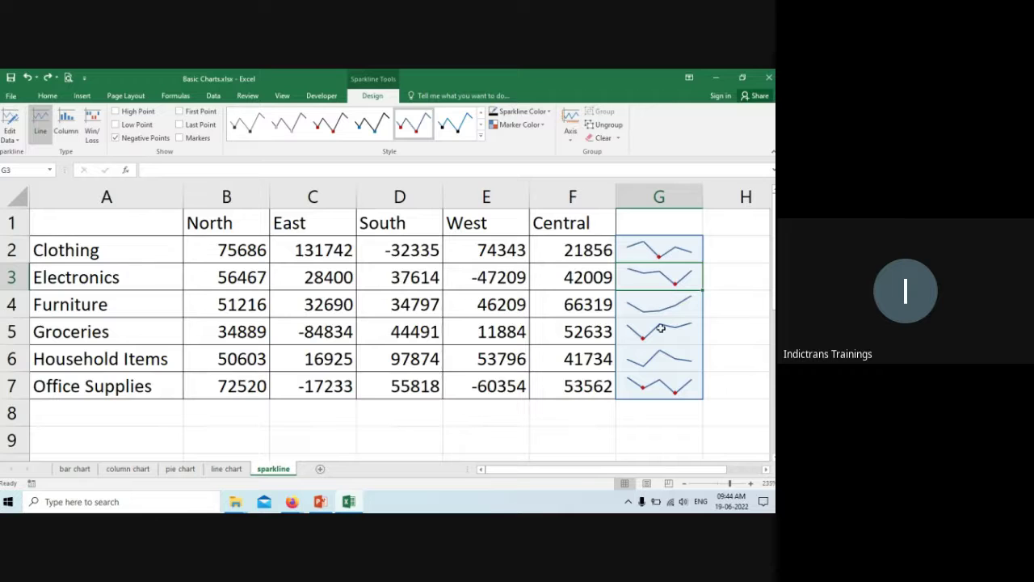
{"action": "left_click", "coordinate": [661, 307]}
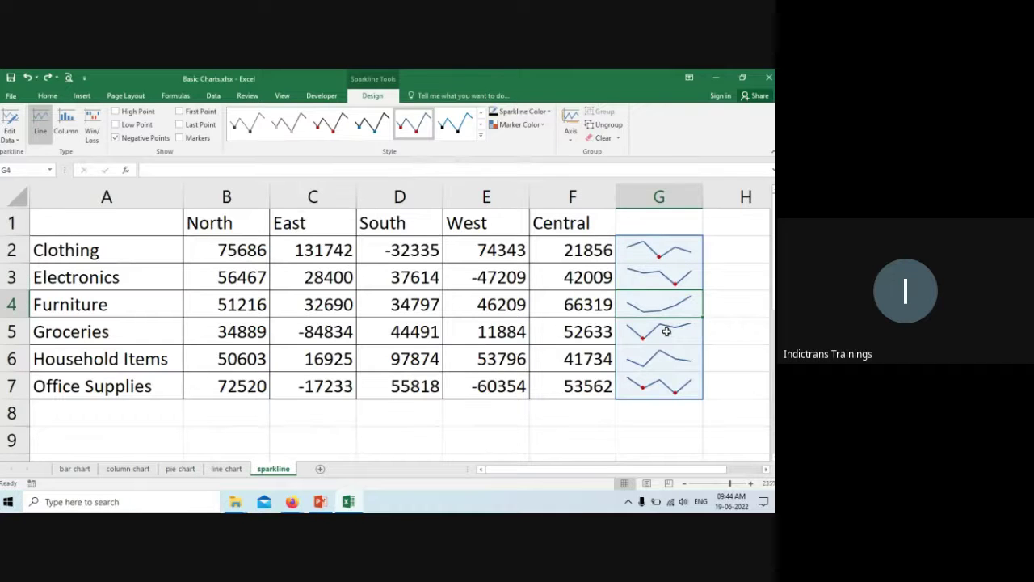
{"action": "left_click", "coordinate": [667, 331]}
{"action": "left_click", "coordinate": [664, 357]}
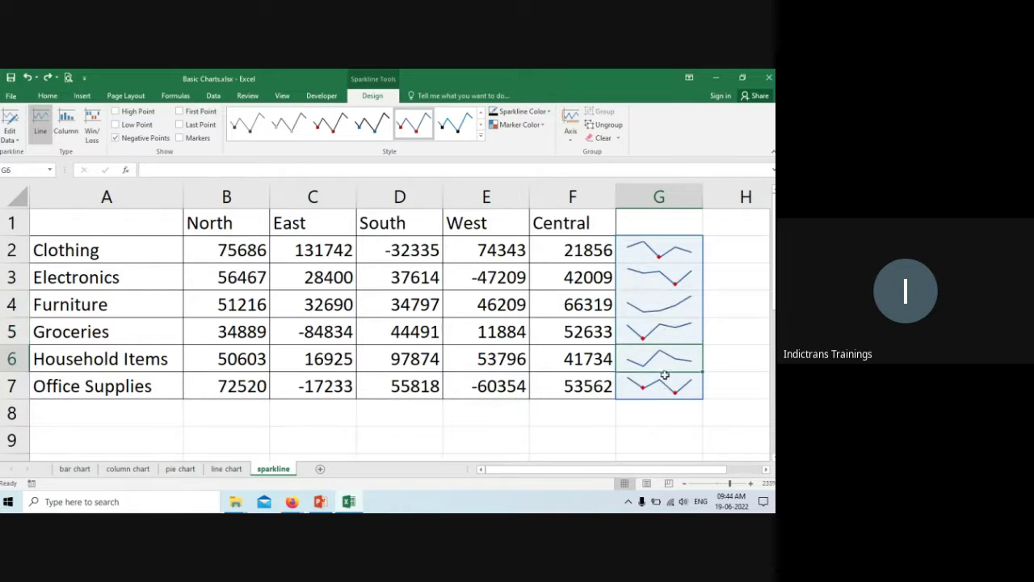
{"action": "left_click", "coordinate": [664, 386]}
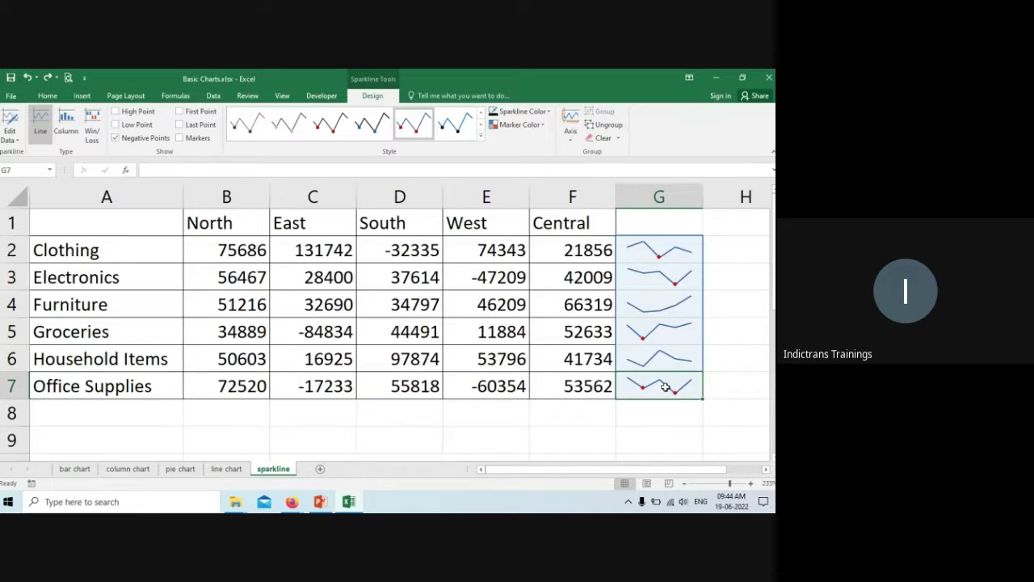
{"action": "left_click", "coordinate": [663, 254]}
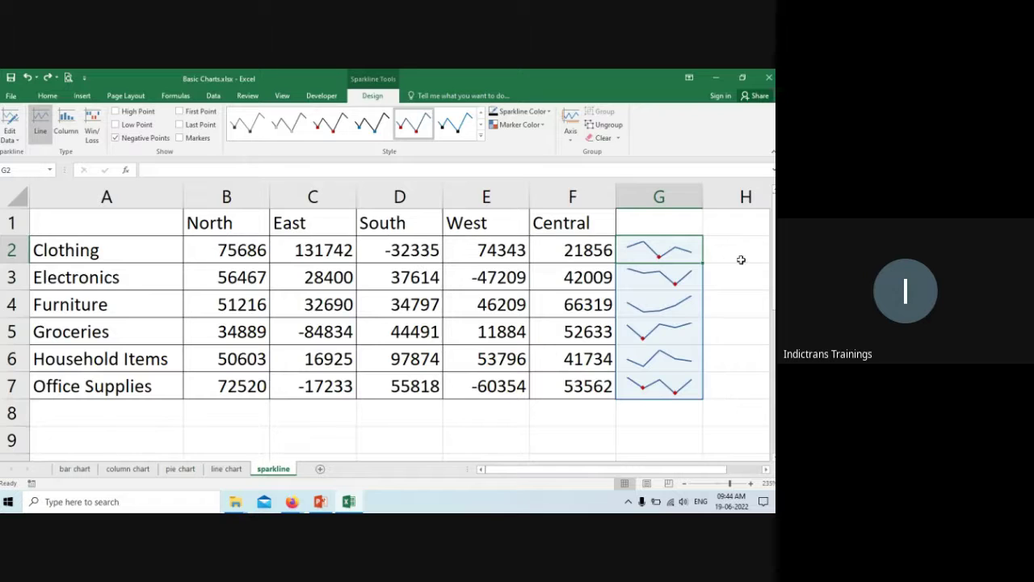
Step: Compare the regional figures of Clothing and Electronics with the sparklines in their rows
{"action": "left_click", "coordinate": [249, 251]}
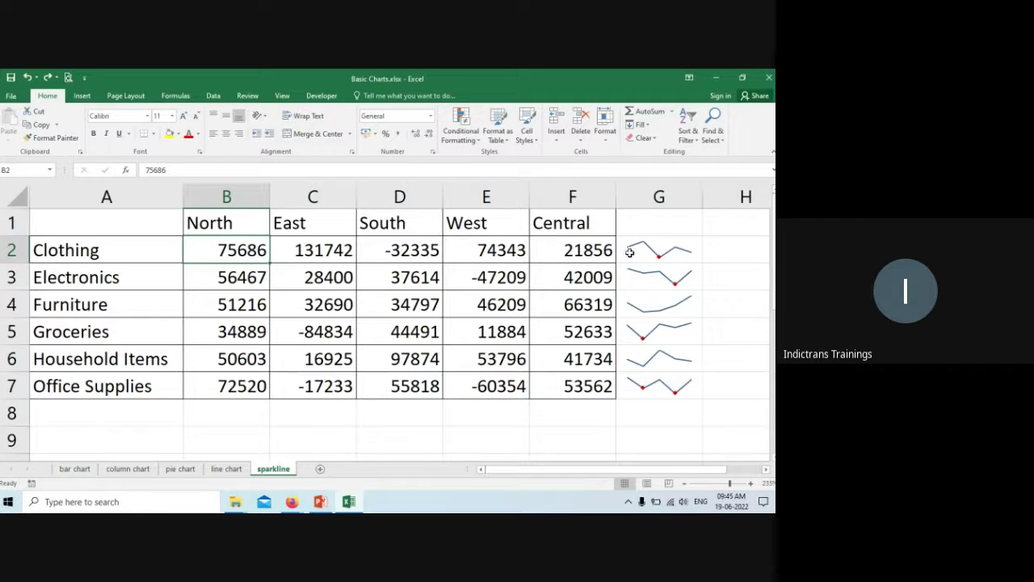
{"action": "left_click", "coordinate": [659, 249]}
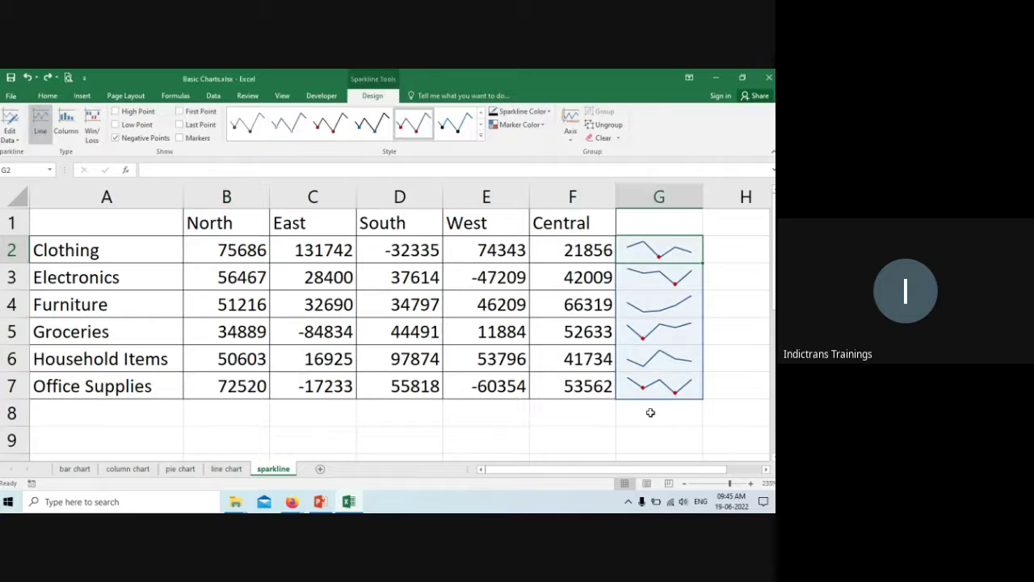
{"action": "left_click", "coordinate": [217, 283]}
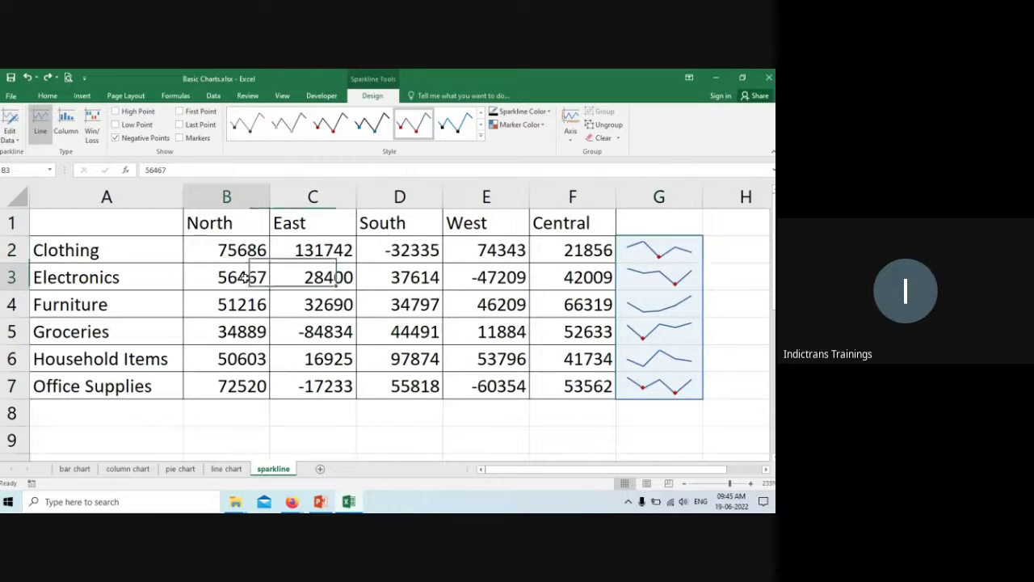
{"action": "left_click", "coordinate": [373, 283]}
{"action": "left_click", "coordinate": [313, 279]}
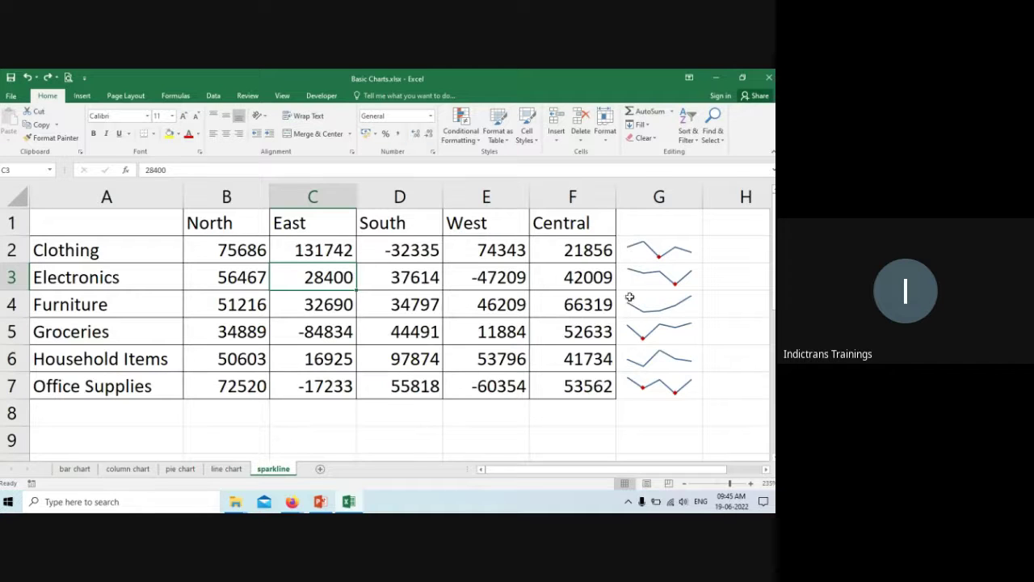
{"action": "left_click", "coordinate": [571, 287]}
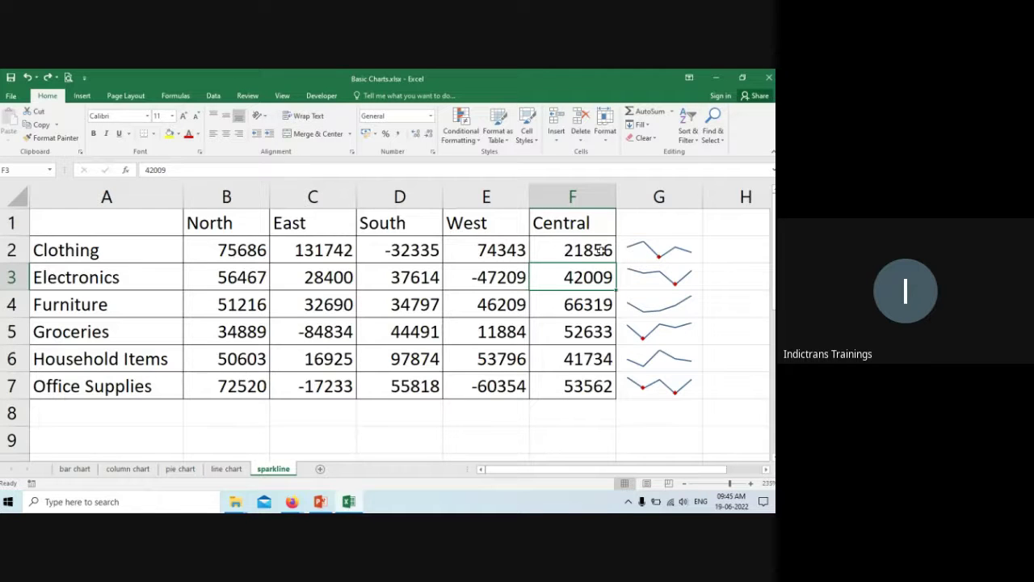
{"action": "left_click", "coordinate": [671, 250]}
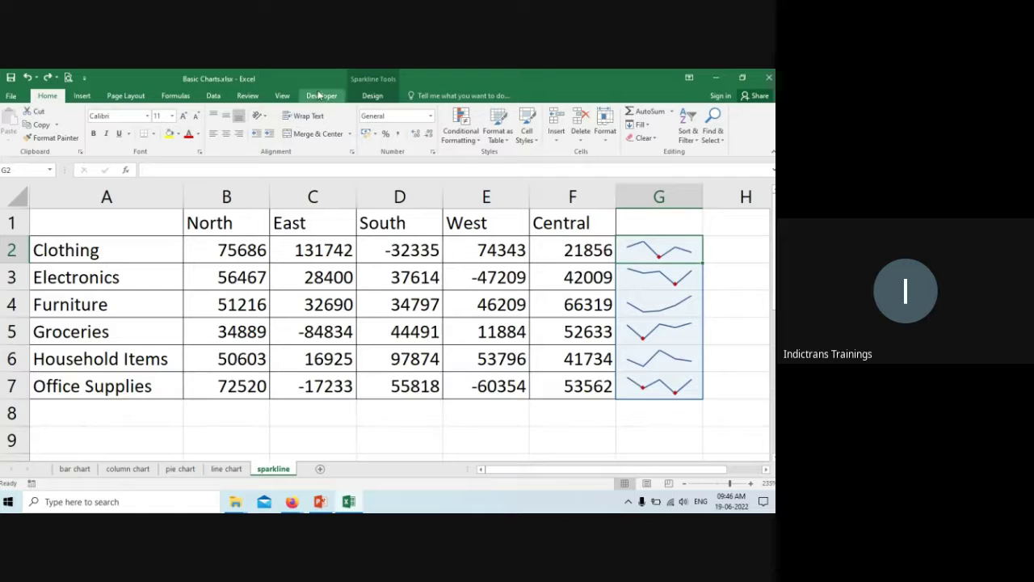
Step: Check the in-call messages in the Google Meet window for replies, return to the Excel workbook and deselect the sparklines
{"action": "mouse_move", "coordinate": [297, 507]}
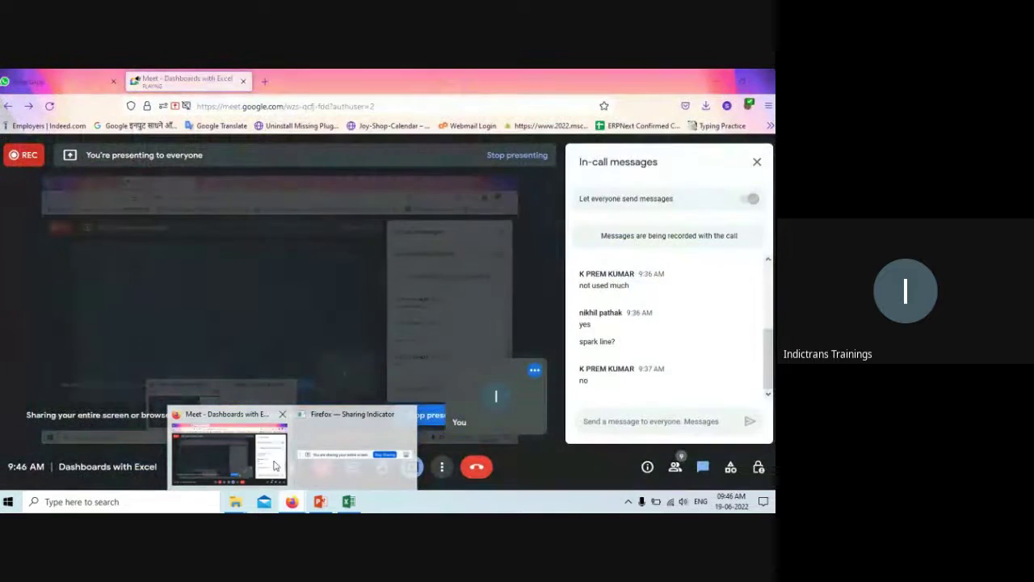
{"action": "left_click", "coordinate": [273, 465]}
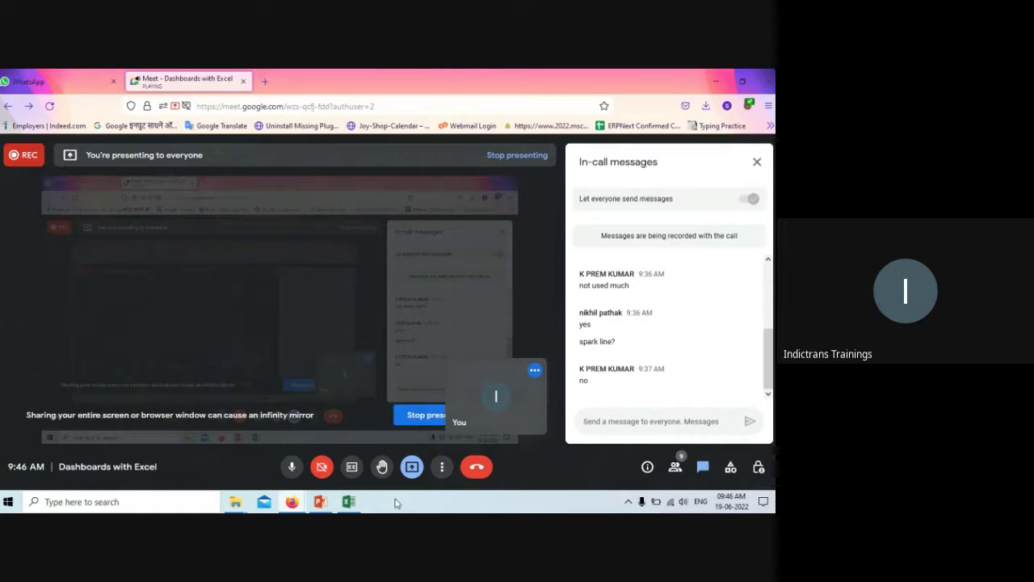
{"action": "left_click", "coordinate": [350, 502]}
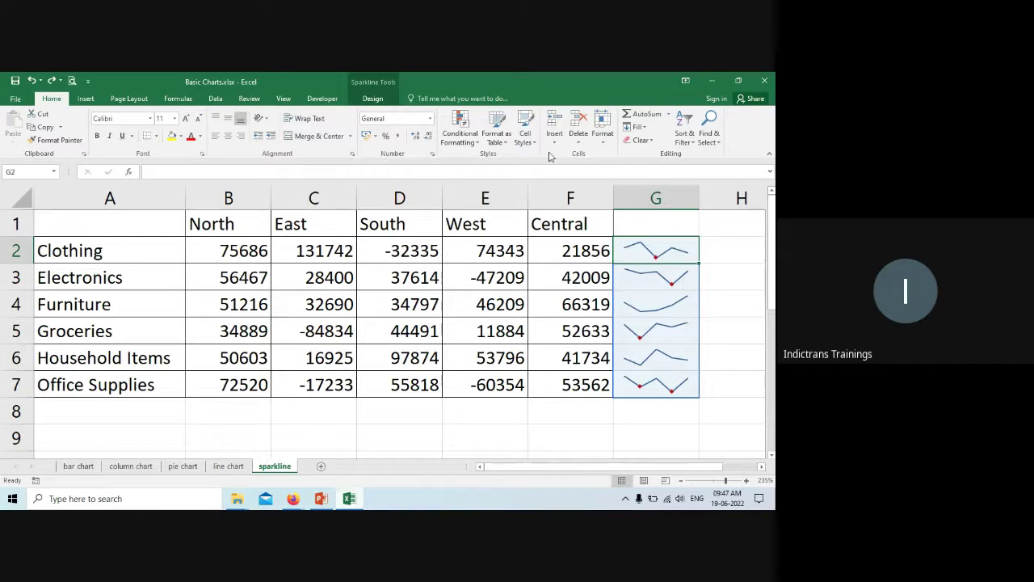
{"action": "mouse_move", "coordinate": [297, 503]}
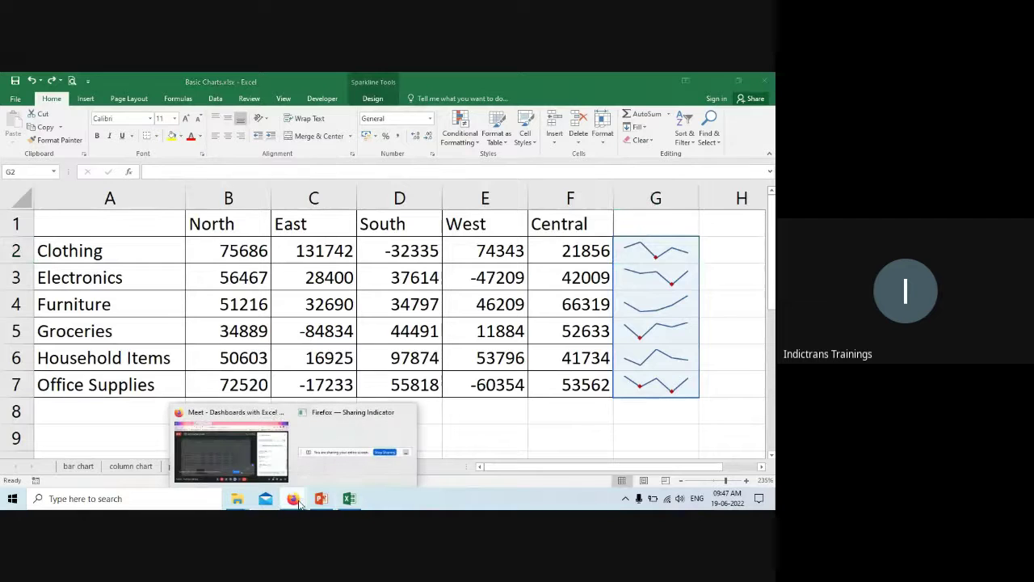
{"action": "left_click", "coordinate": [234, 453]}
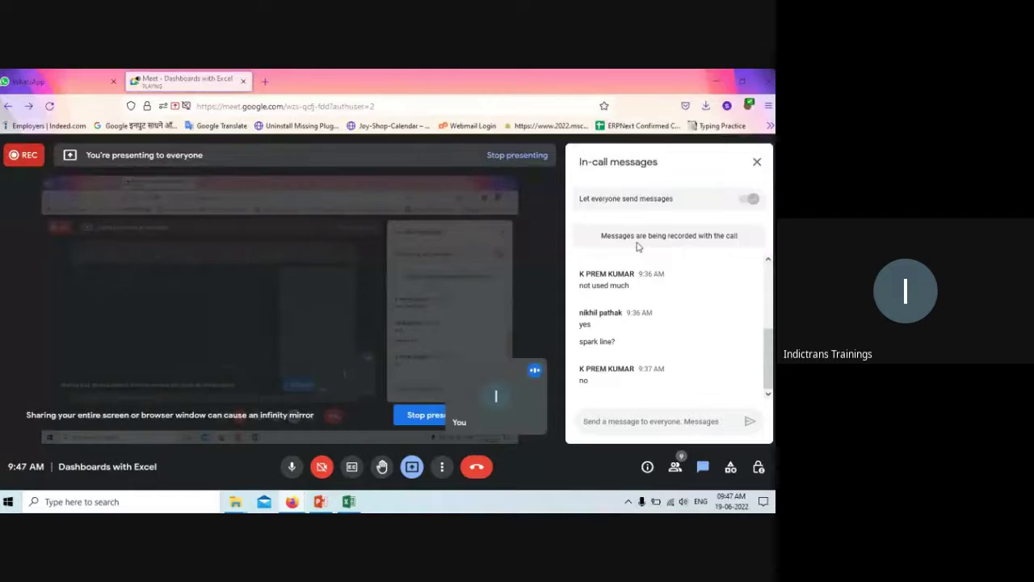
{"action": "key", "text": "alt+Tab"}
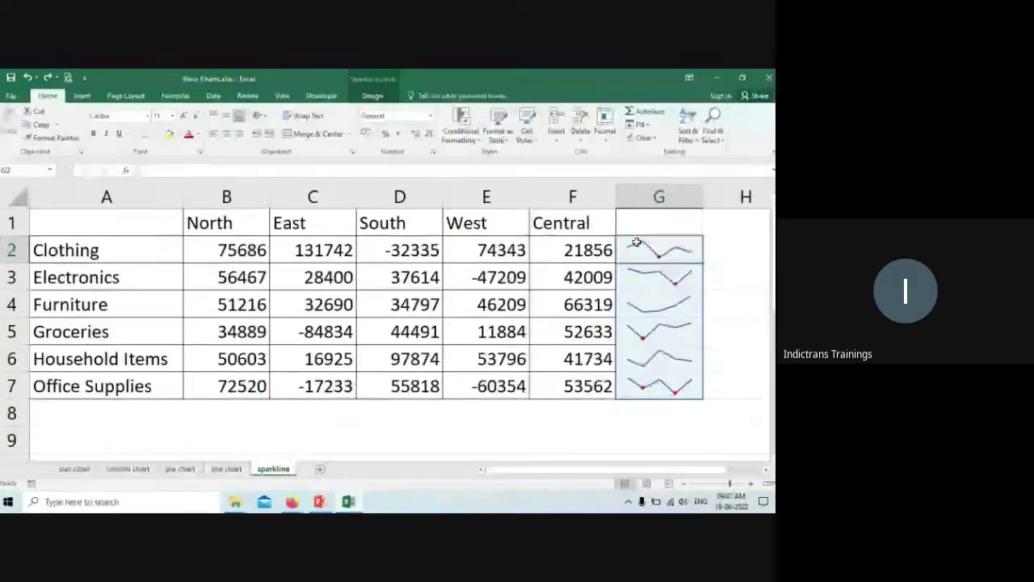
{"action": "key", "text": "alt+Tab"}
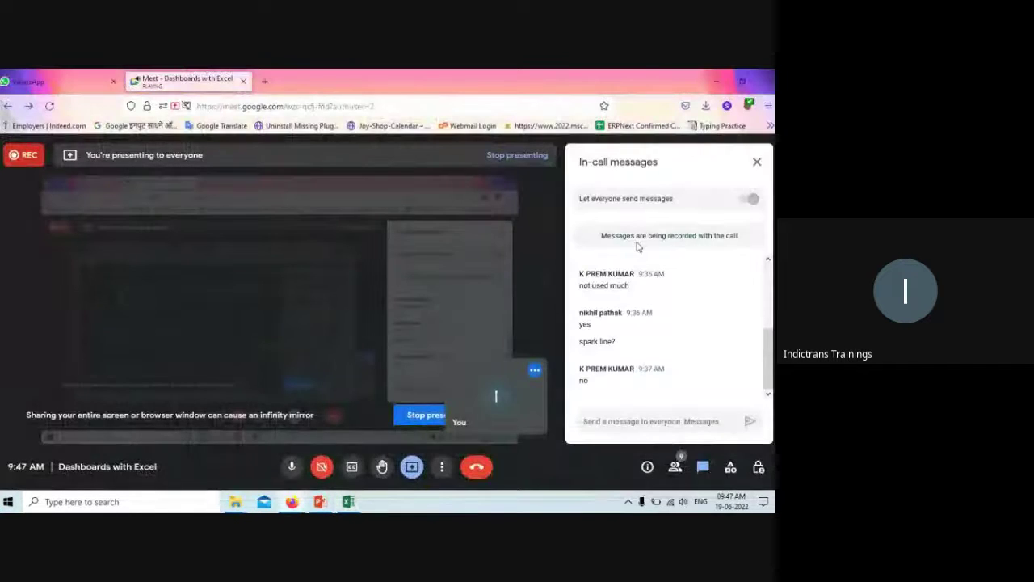
{"action": "key", "text": "alt+Tab"}
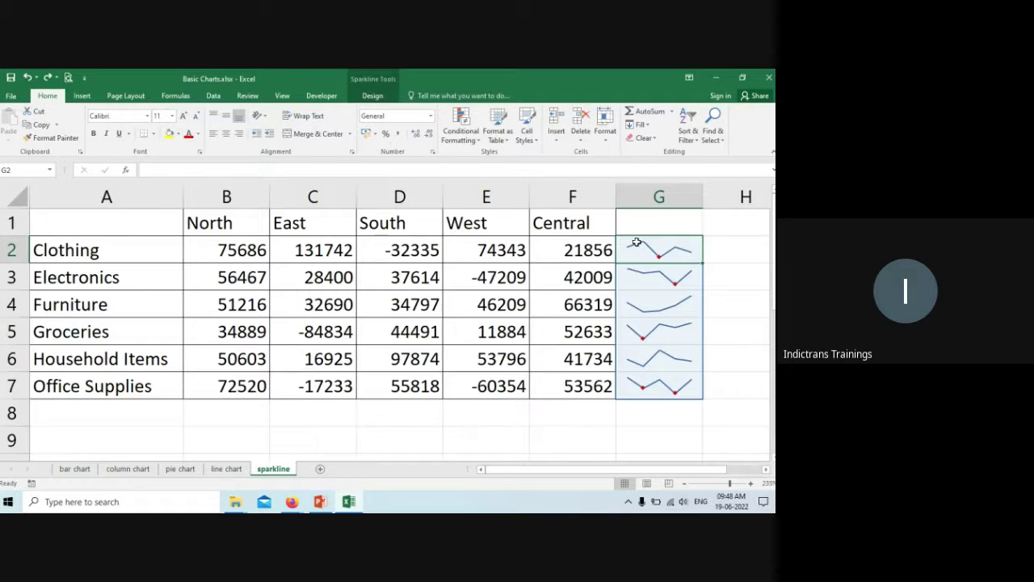
{"action": "key", "text": "alt+Tab"}
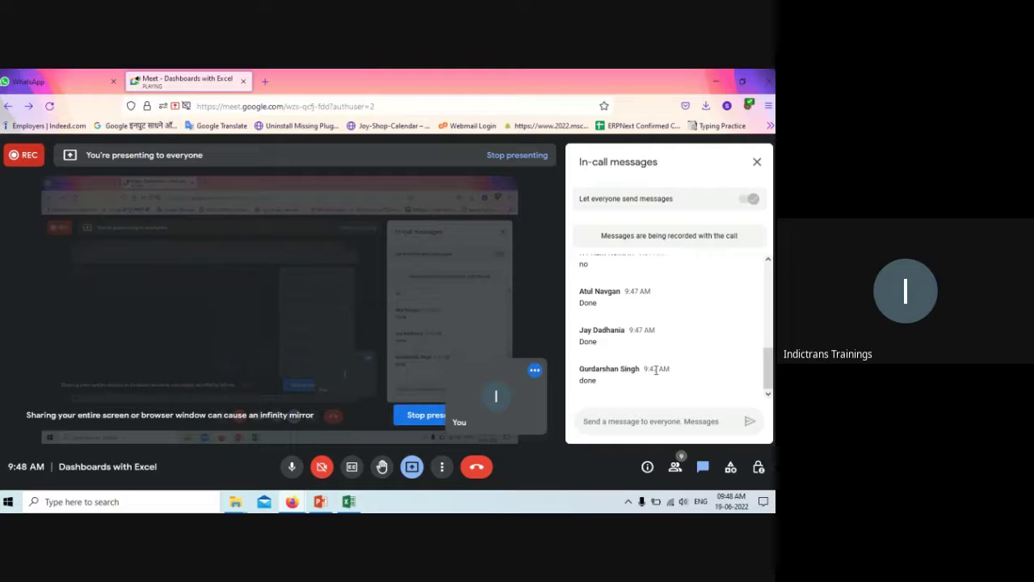
{"action": "key", "text": "alt+Tab"}
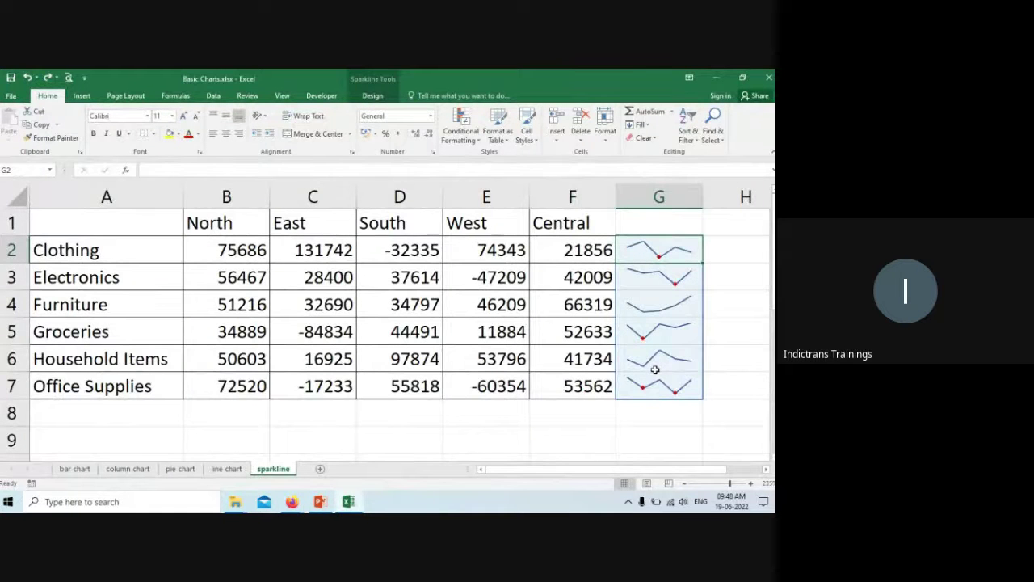
{"action": "left_click", "coordinate": [743, 351]}
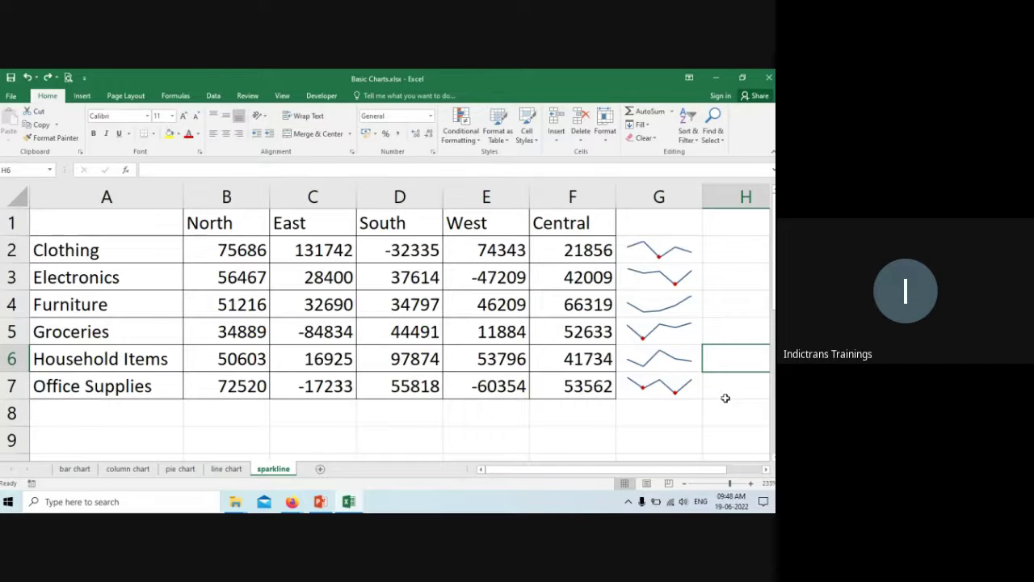
Step: Review participants' replies in the Google Meet in-call messages and return to the Basic Charts workbook in Excel
{"action": "key", "text": "alt+Tab"}
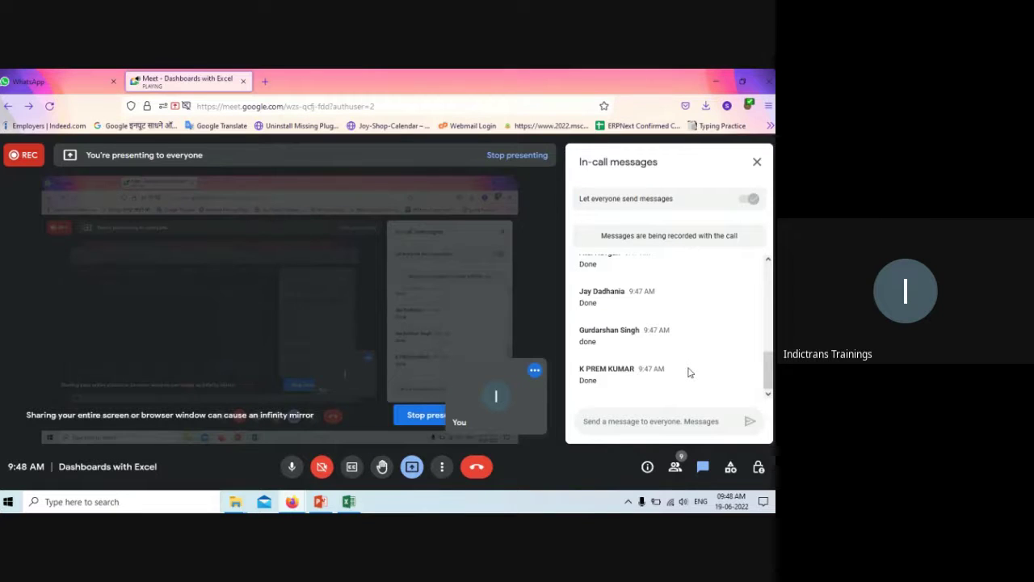
{"action": "scroll", "coordinate": [689, 373], "scroll_direction": "up", "scroll_amount": 2}
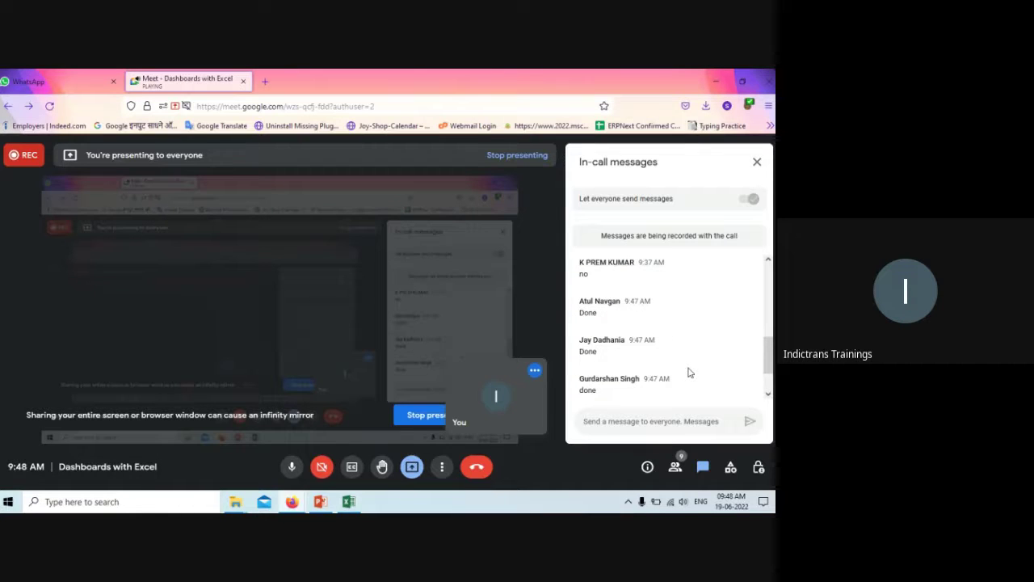
{"action": "scroll", "coordinate": [689, 372], "scroll_direction": "down", "scroll_amount": 2}
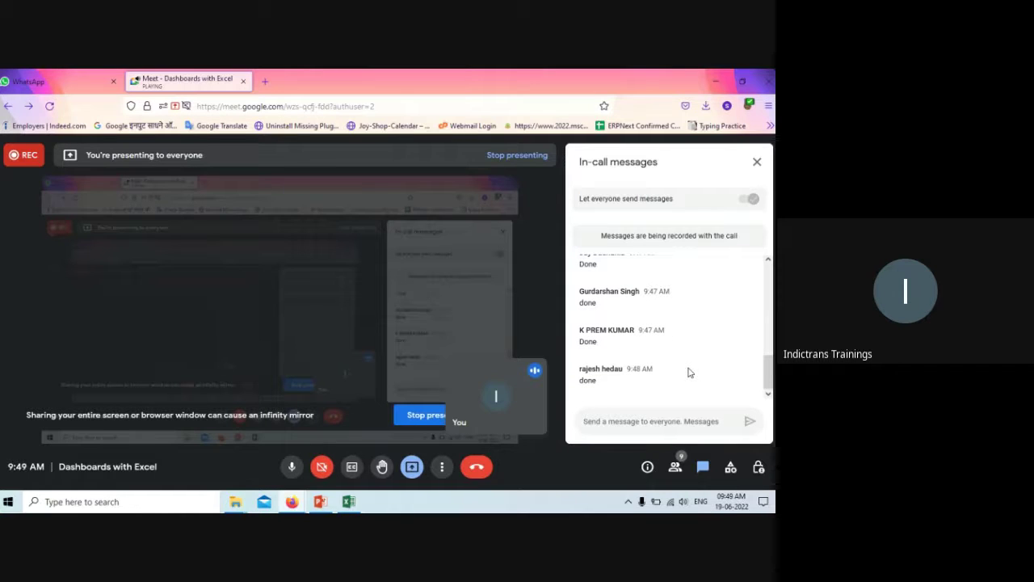
{"action": "scroll", "coordinate": [689, 373], "scroll_direction": "up", "scroll_amount": 3}
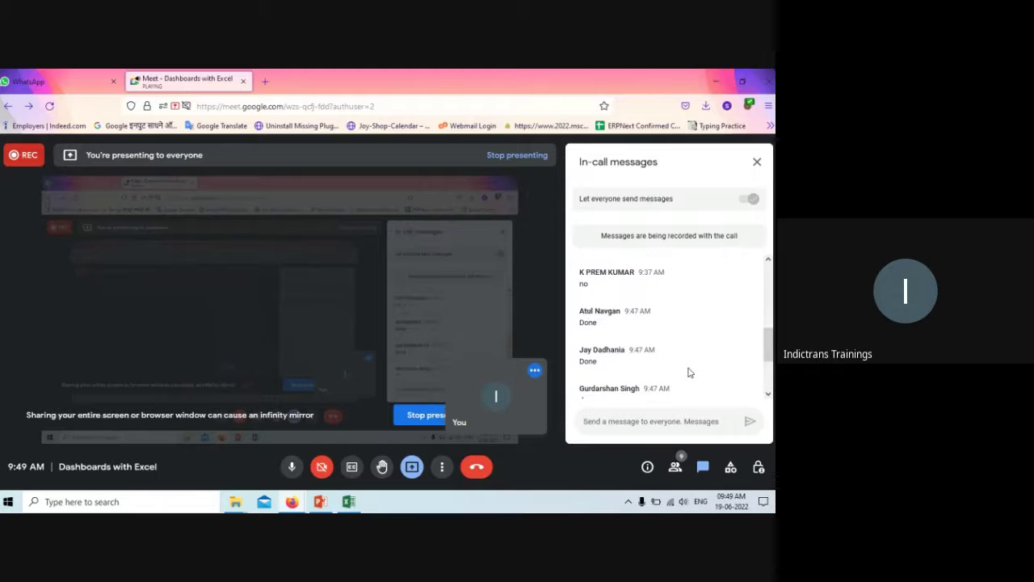
{"action": "scroll", "coordinate": [689, 373], "scroll_direction": "down", "scroll_amount": 2}
{"action": "scroll", "coordinate": [689, 372], "scroll_direction": "down", "scroll_amount": 1}
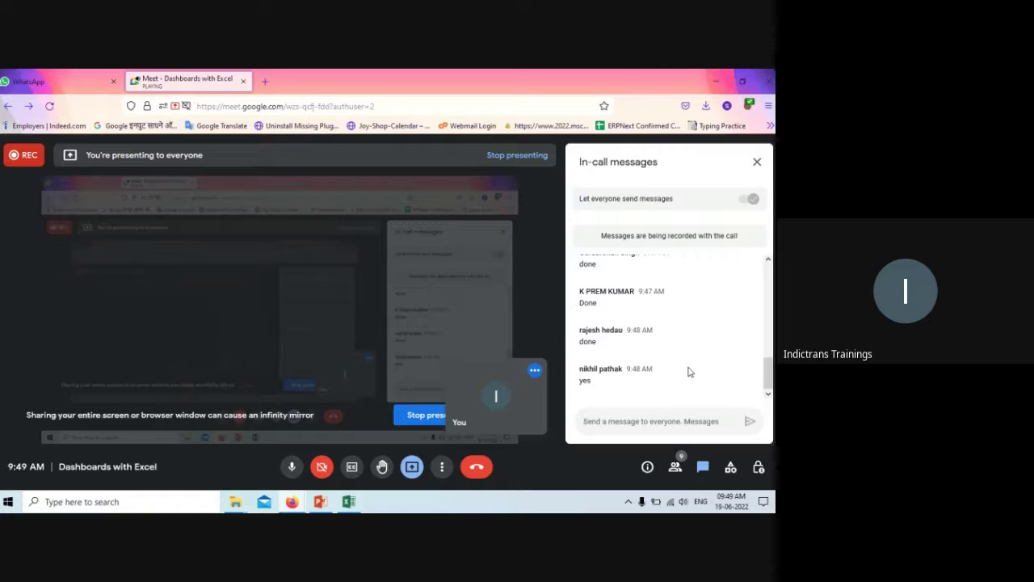
{"action": "key", "text": "alt+Tab"}
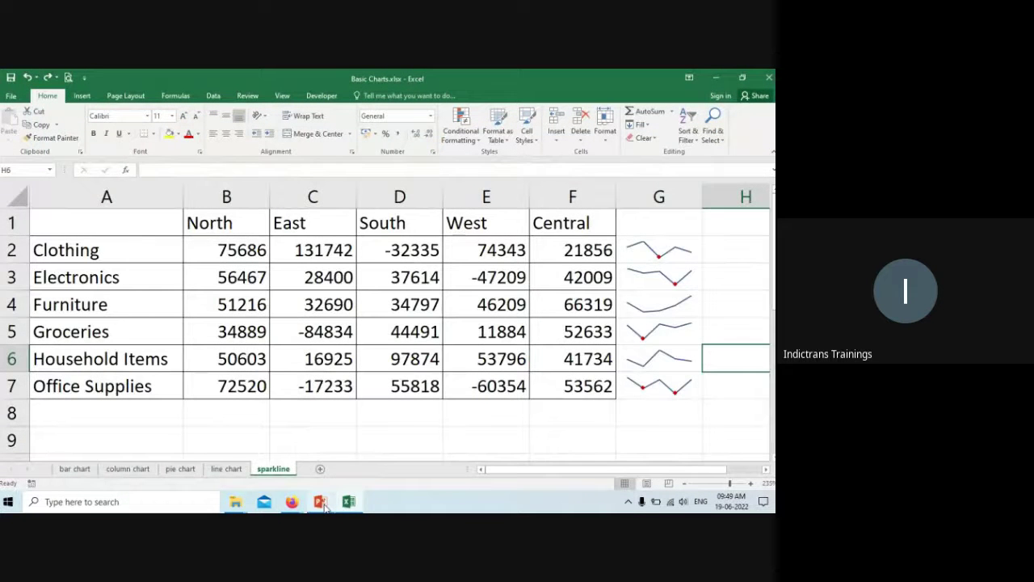
Step: Start the slide show of Developing Dashboard.pptx in PowerPoint, and switch to Google Meet to stop presenting the screen
{"action": "left_click", "coordinate": [322, 503]}
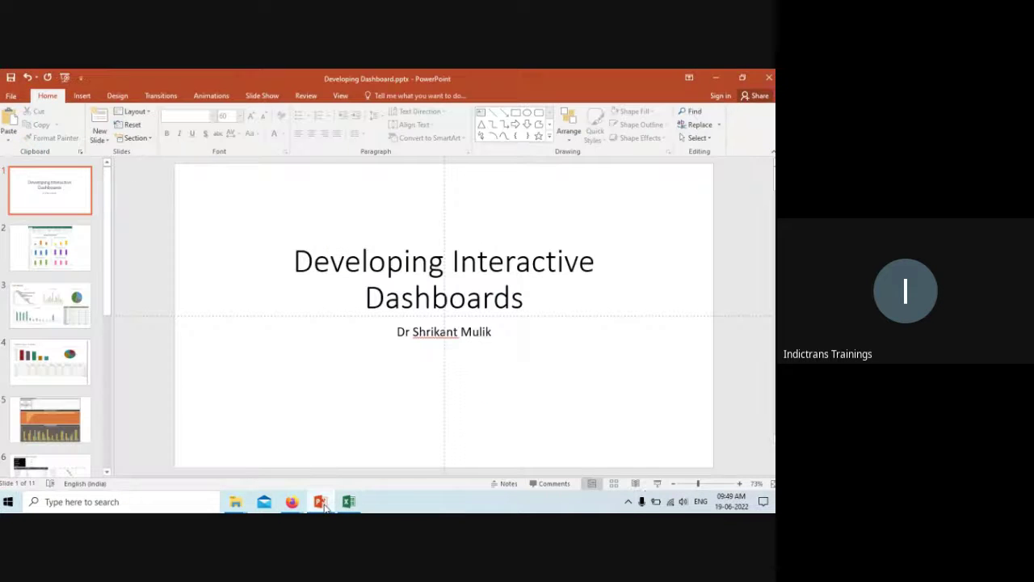
{"action": "left_click", "coordinate": [658, 483]}
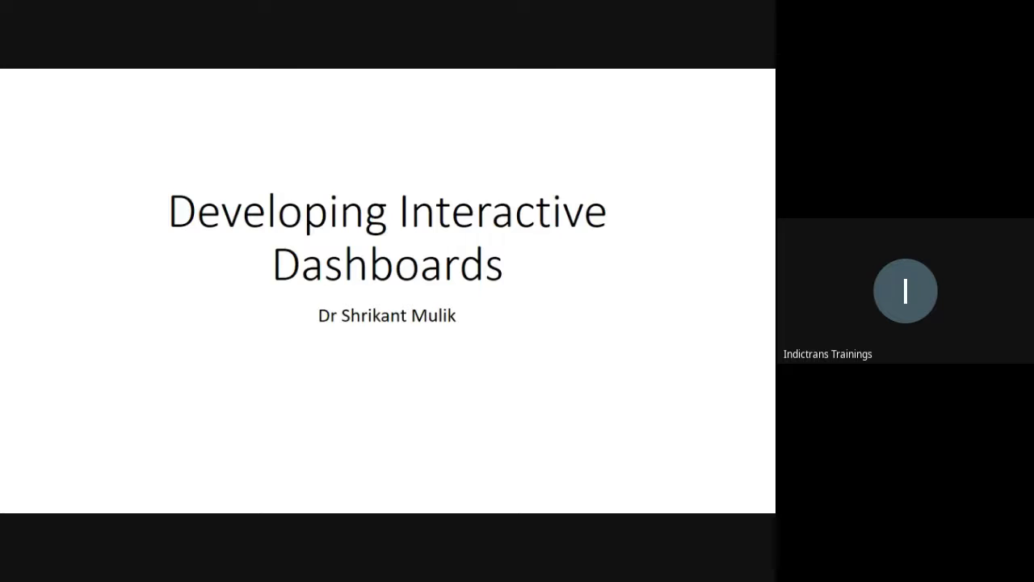
{"action": "key", "text": "alt+Tab"}
{"action": "key", "text": "alt+Tab"}
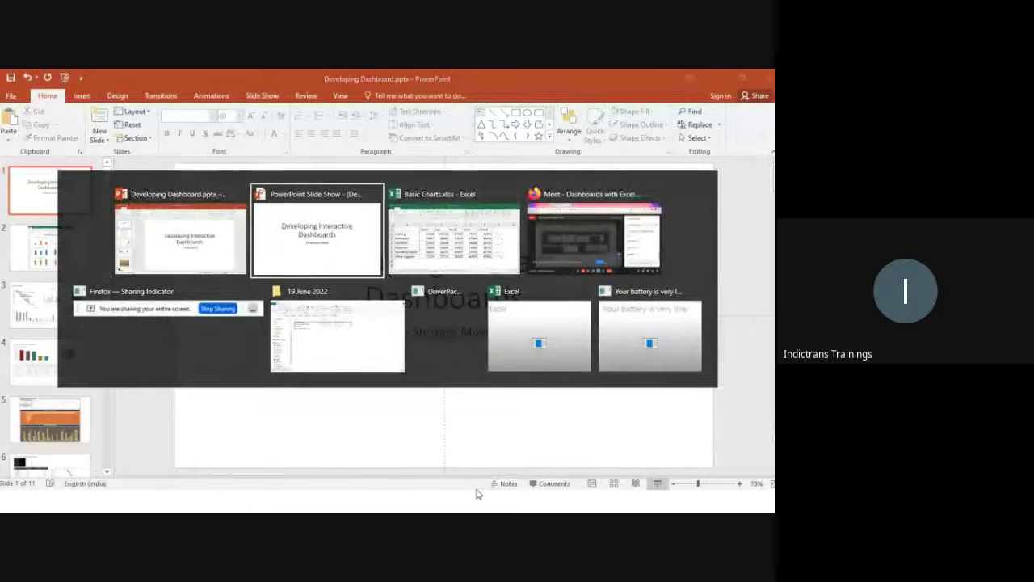
{"action": "key", "text": "alt+Tab"}
{"action": "key", "text": "alt+Tab"}
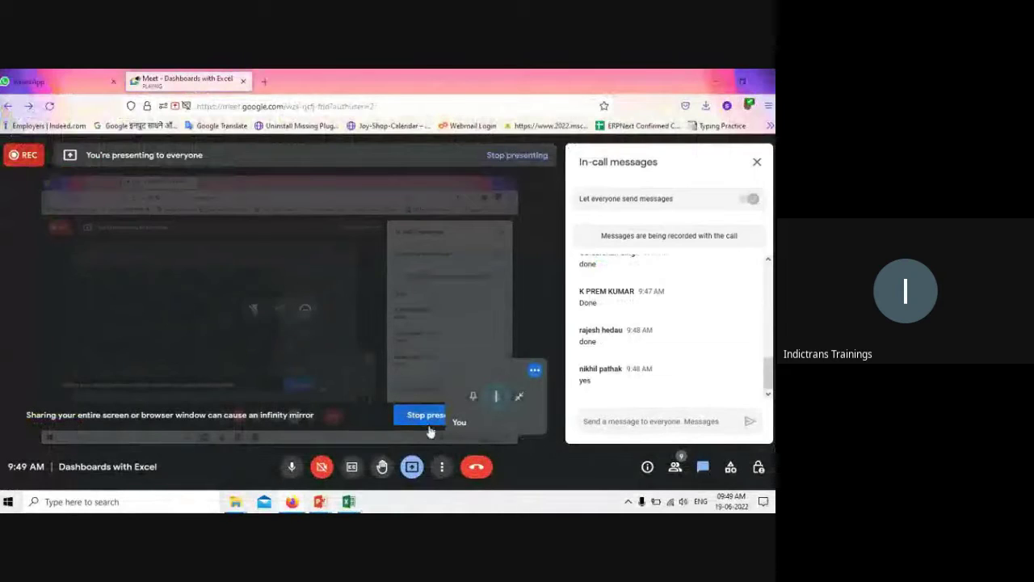
{"action": "left_click", "coordinate": [424, 419]}
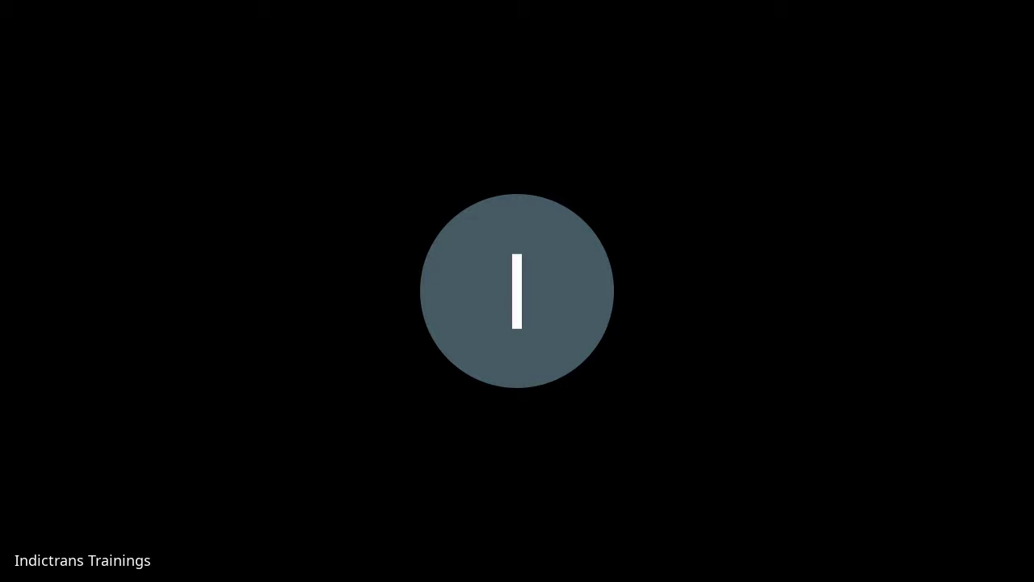
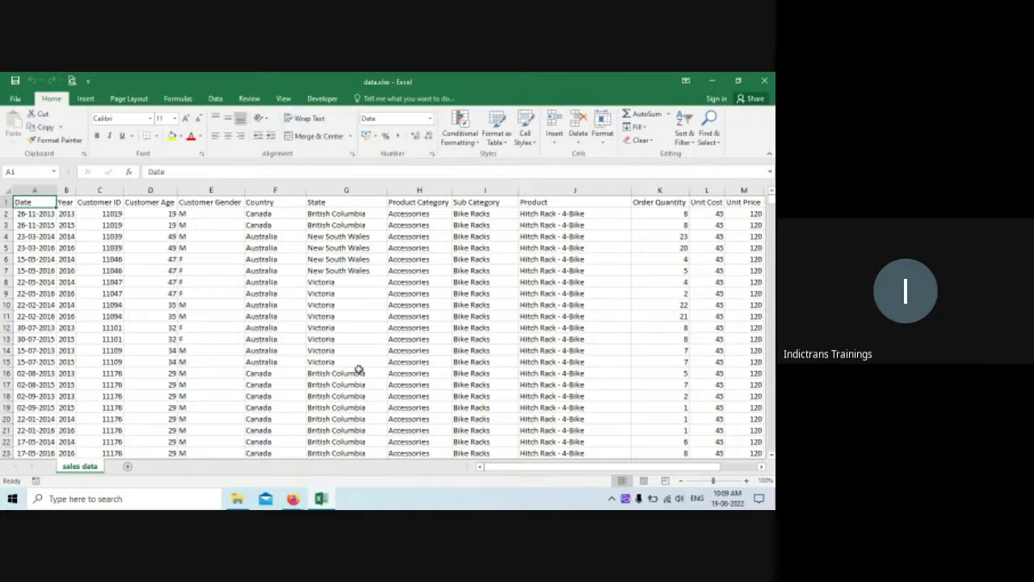
Step: Check the Google Meet window for replies, return to data.xlsx in Excel and examine the sales data down to its last row
{"action": "key", "text": "alt+Tab"}
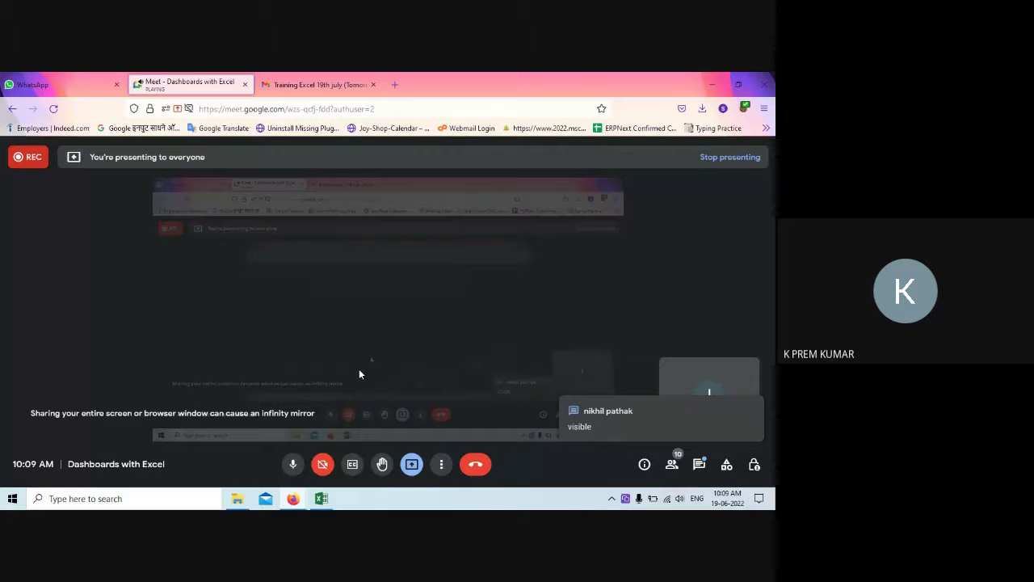
{"action": "key", "text": "alt+Tab"}
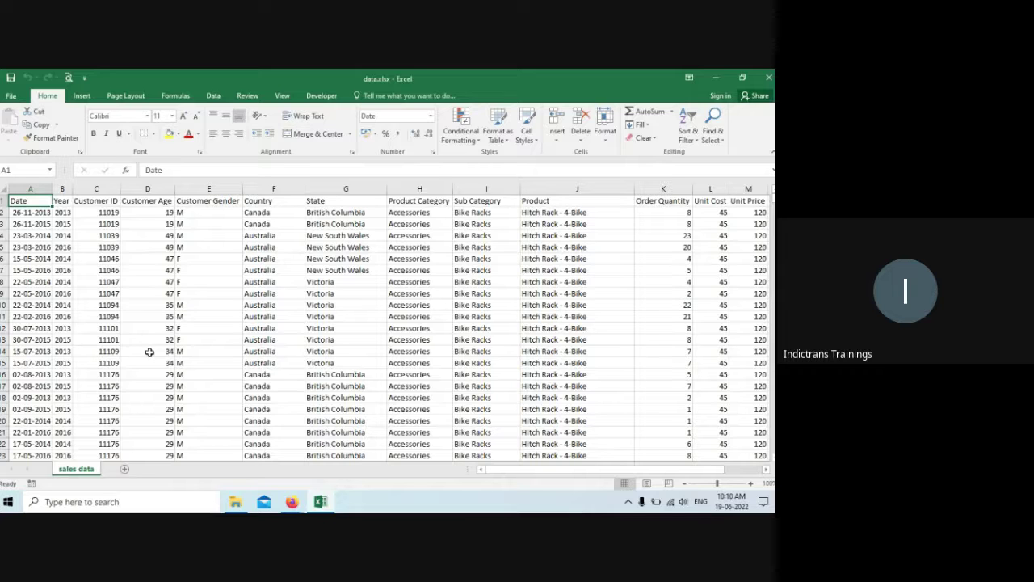
{"action": "key", "text": "Right"}
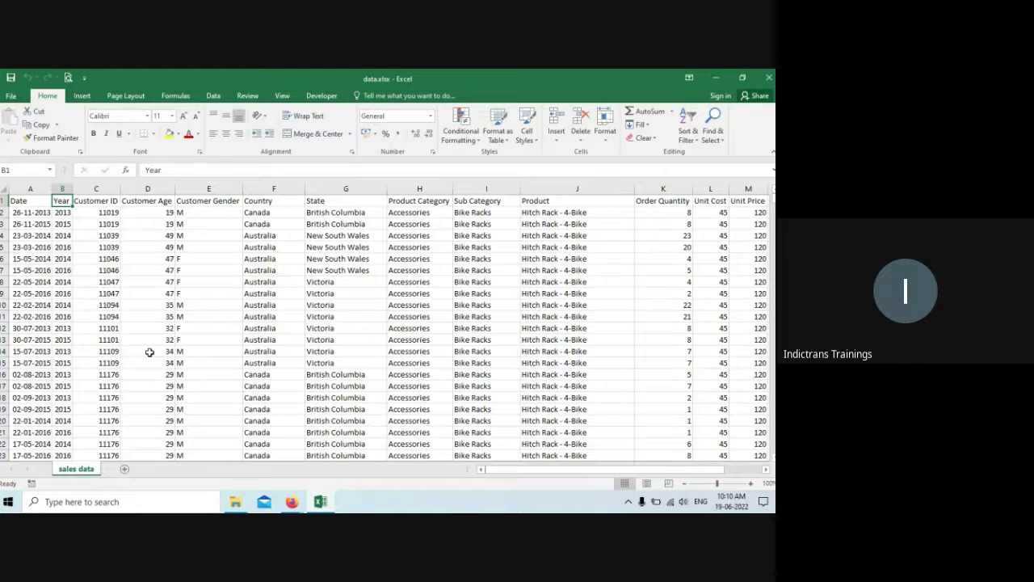
{"action": "scroll", "coordinate": [204, 294], "scroll_direction": "down", "scroll_amount": 16}
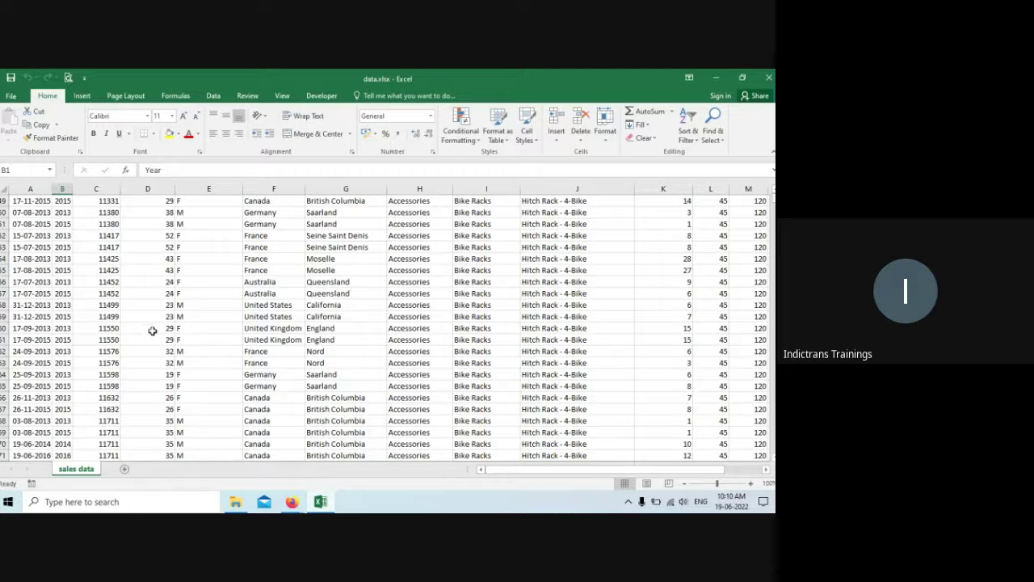
{"action": "left_click", "coordinate": [76, 256]}
{"action": "key", "text": "ctrl+Home"}
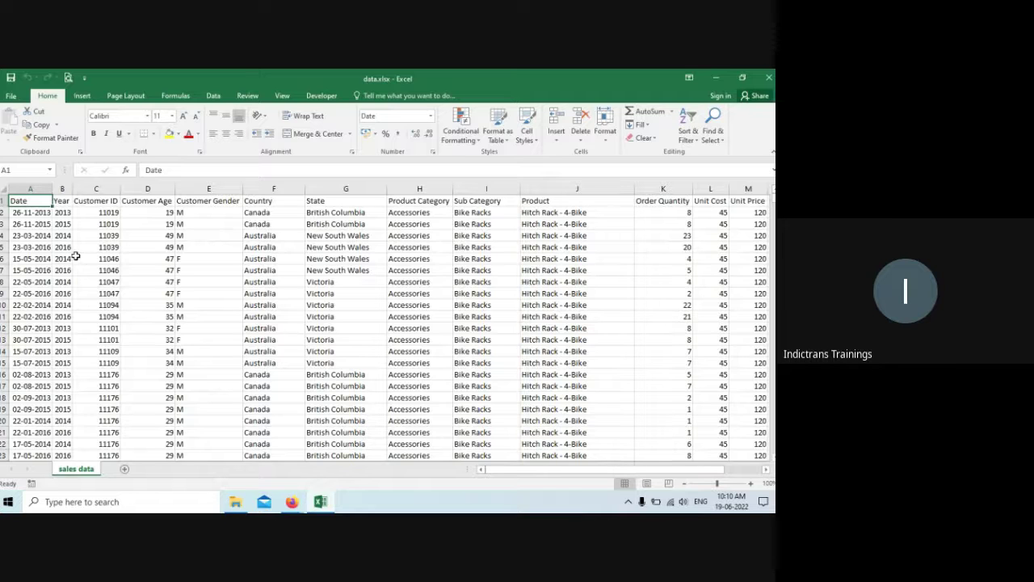
{"action": "key", "text": "ctrl+Down"}
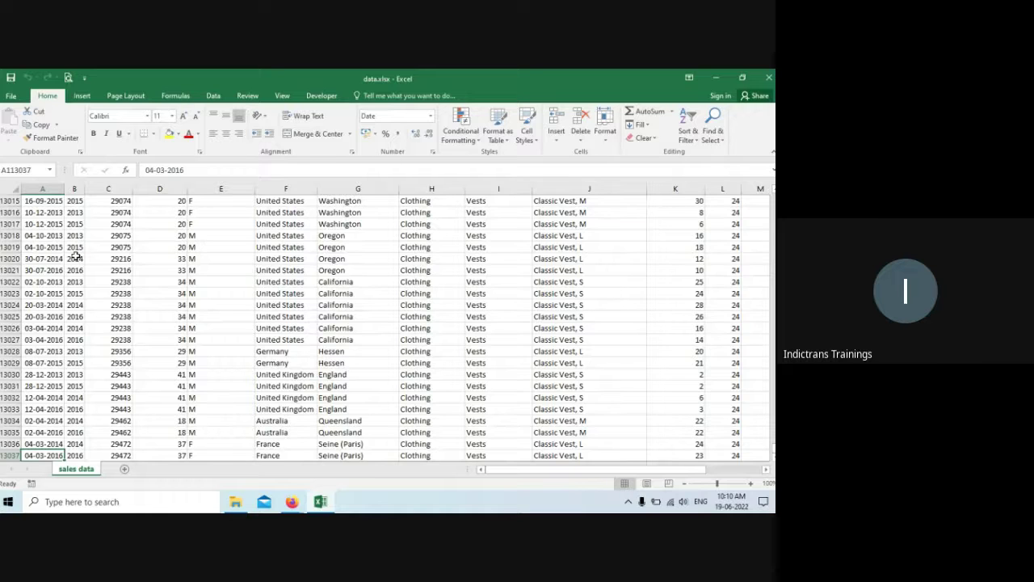
{"action": "left_click", "coordinate": [204, 295]}
{"action": "key", "text": "ctrl+Home"}
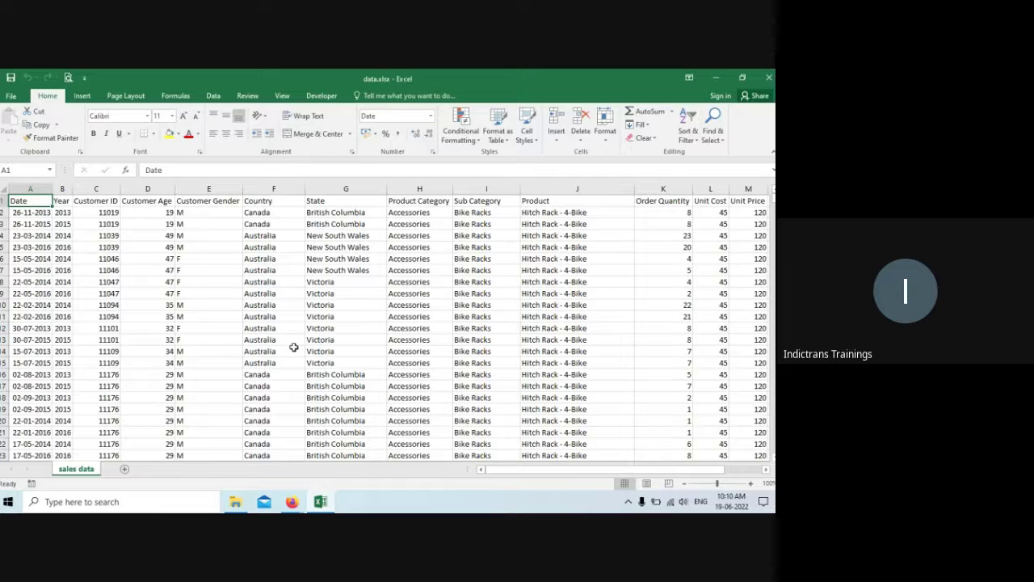
Step: Examine the date, customer and location columns of the sales data one by one, from Year to State
{"action": "key", "text": "Right"}
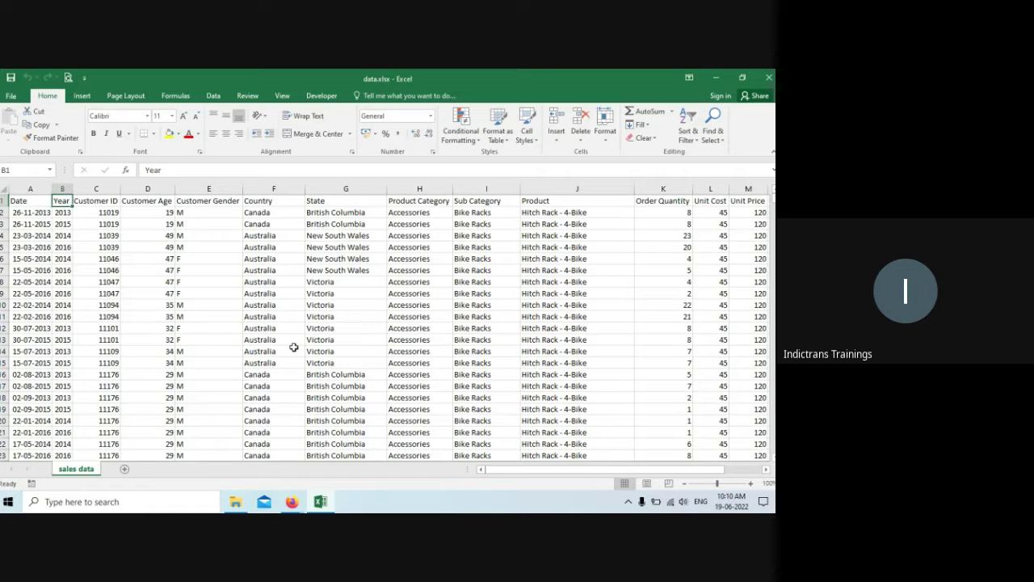
{"action": "key", "text": "Down"}
{"action": "key", "text": "Down"}
{"action": "key", "text": "Down"}
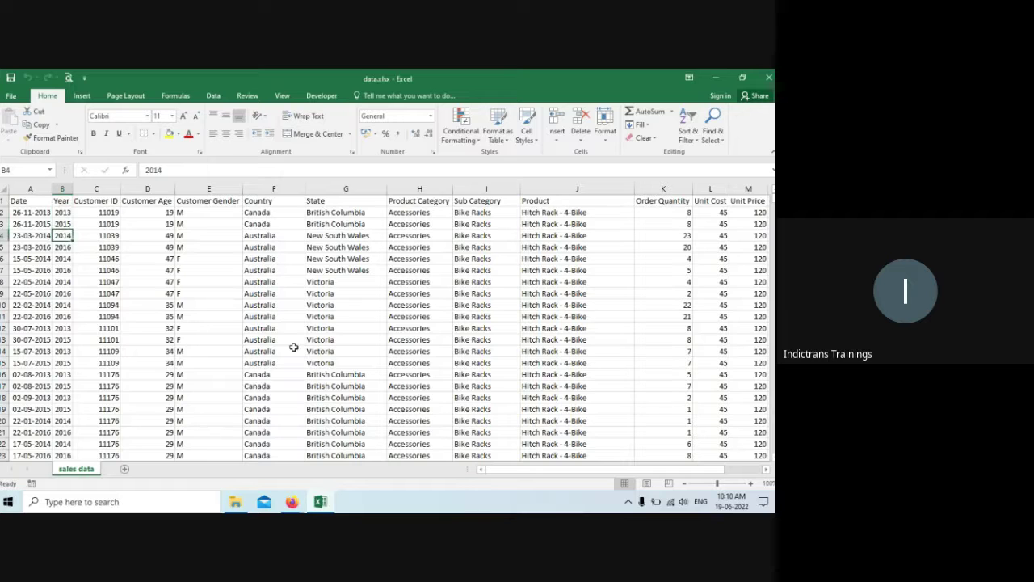
{"action": "key", "text": "Up"}
{"action": "key", "text": "Up"}
{"action": "key", "text": "Up"}
{"action": "key", "text": "Right"}
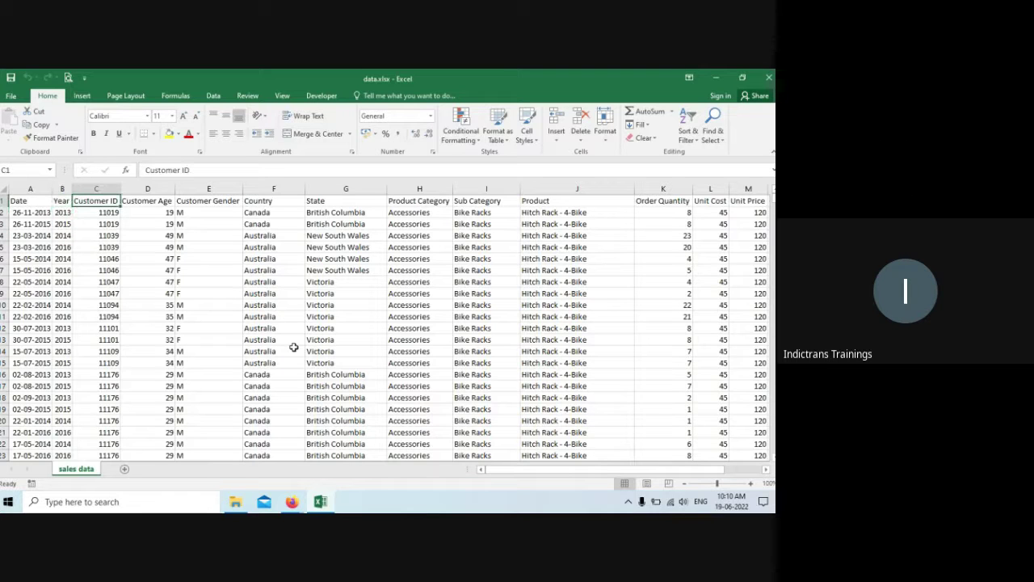
{"action": "key", "text": "Right"}
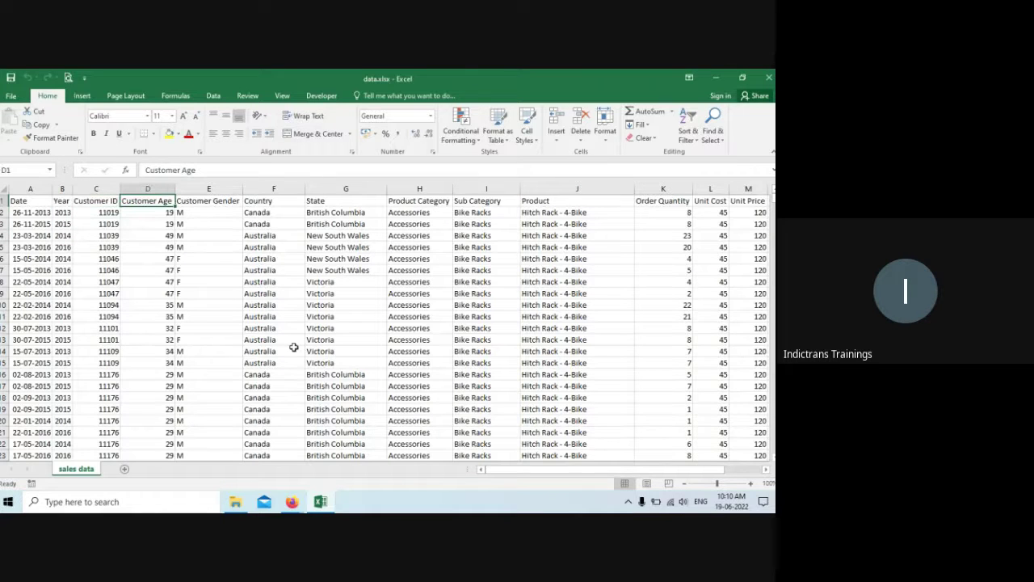
{"action": "key", "text": "Right"}
{"action": "key", "text": "Right"}
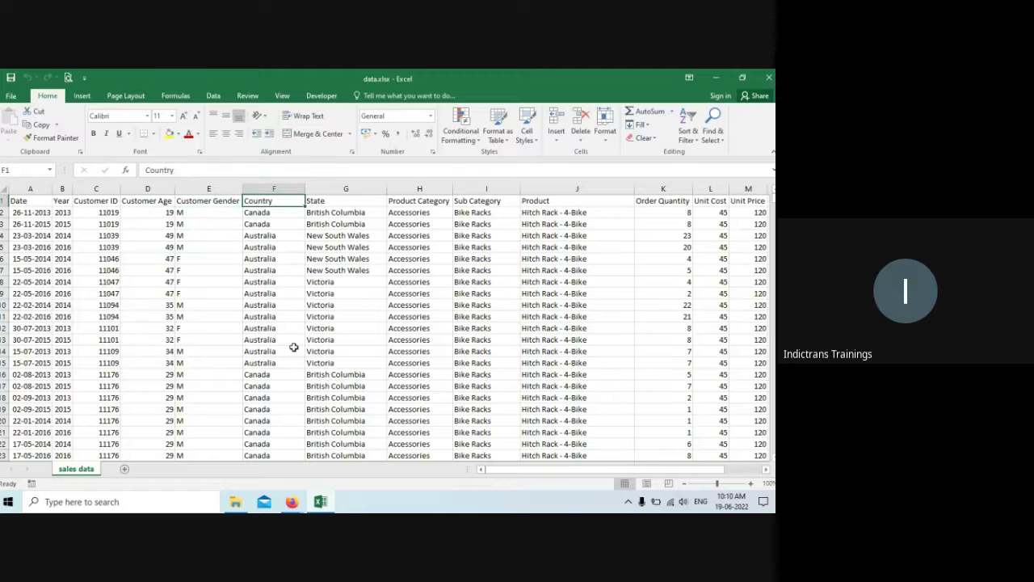
{"action": "key", "text": "Right"}
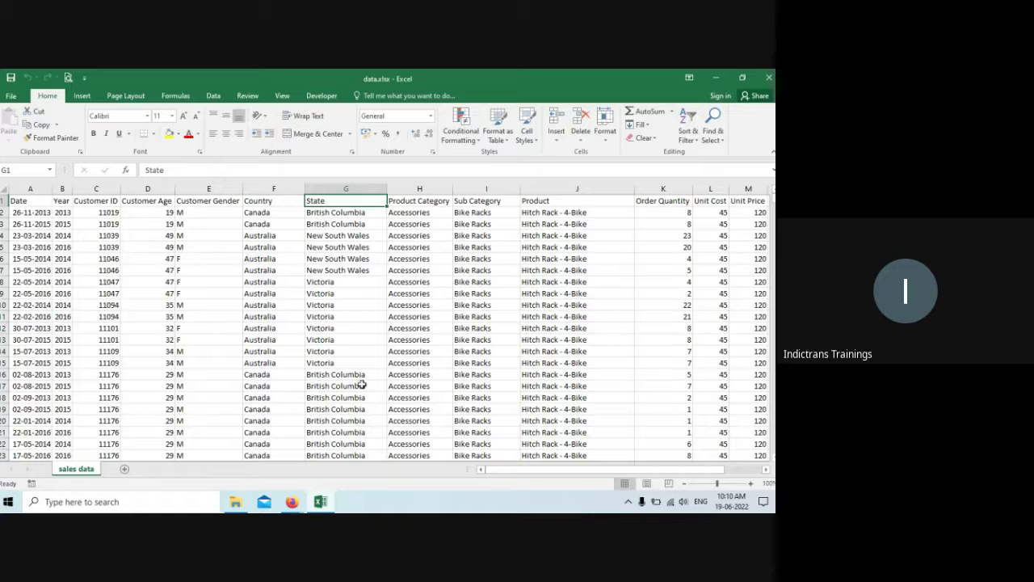
Step: Examine the product and sales column headers in row 1, from Product Category to Revenue
{"action": "left_click", "coordinate": [423, 205]}
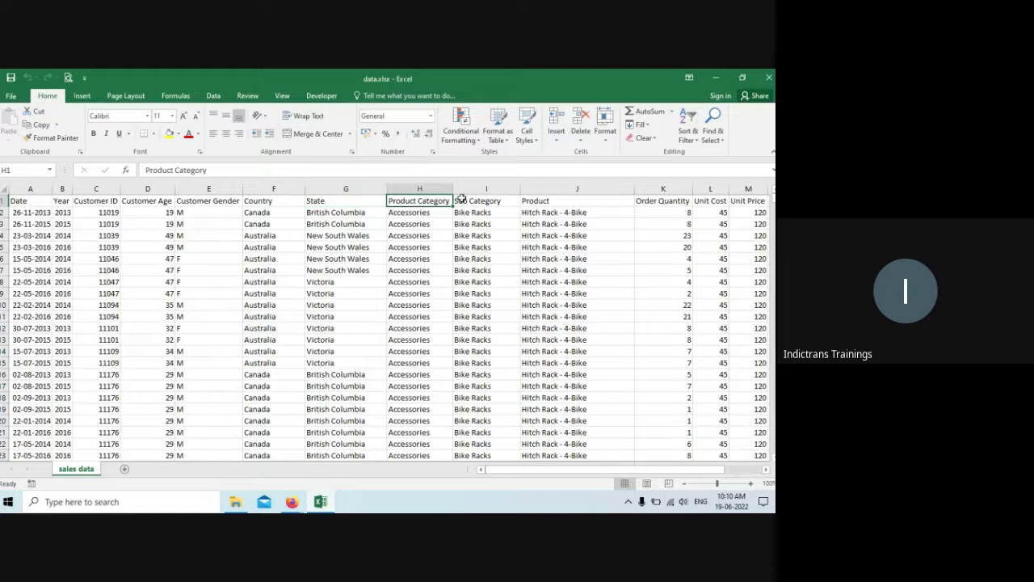
{"action": "left_click", "coordinate": [488, 203]}
{"action": "left_click", "coordinate": [545, 198]}
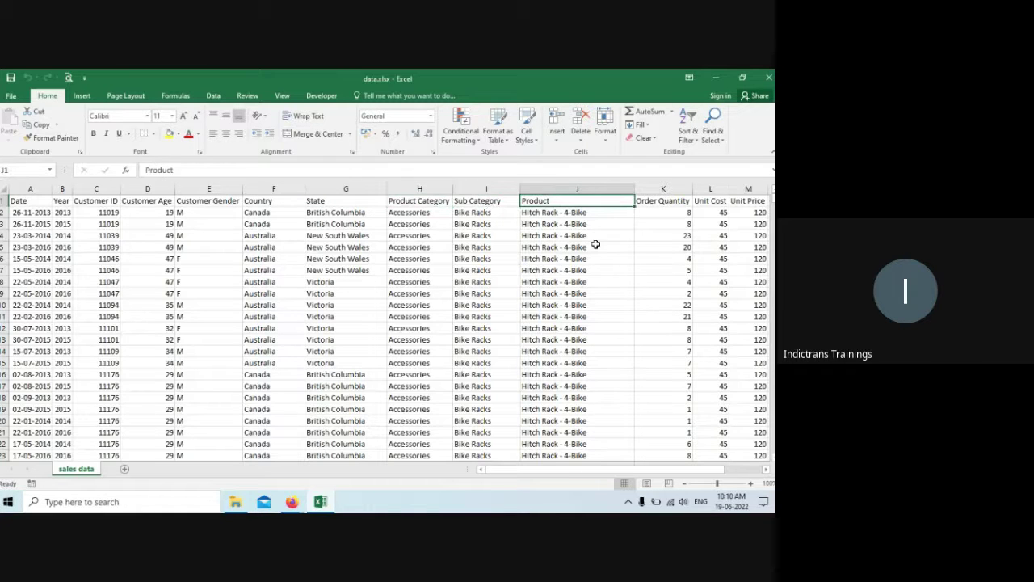
{"action": "key", "text": "Right"}
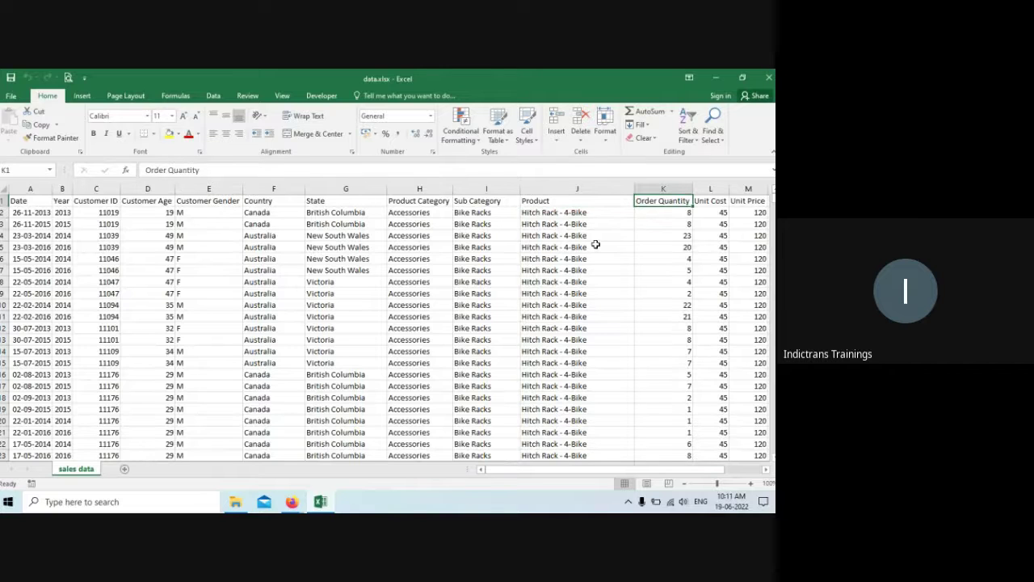
{"action": "key", "text": "Right"}
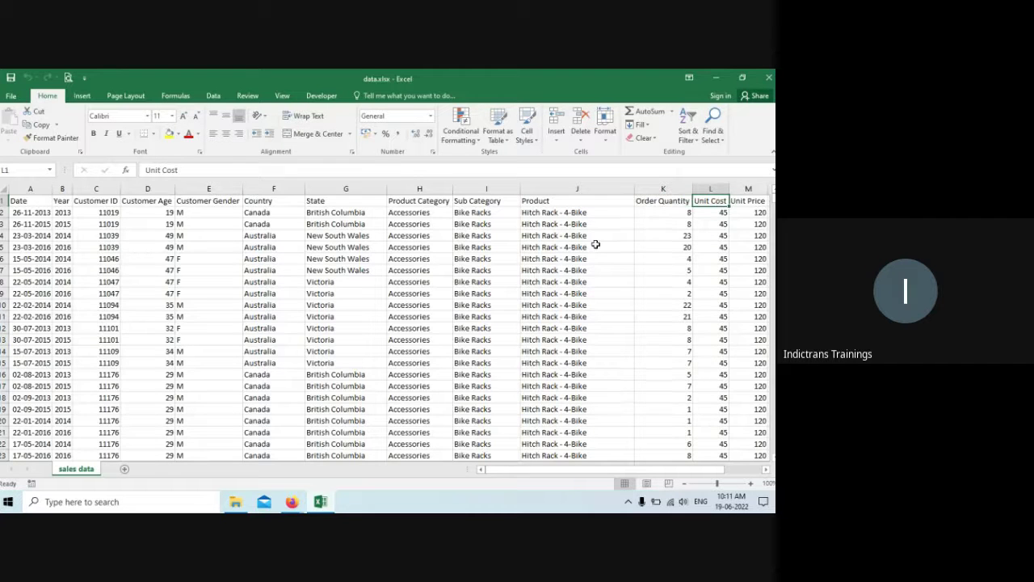
{"action": "key", "text": "Right"}
{"action": "key", "text": "Right"}
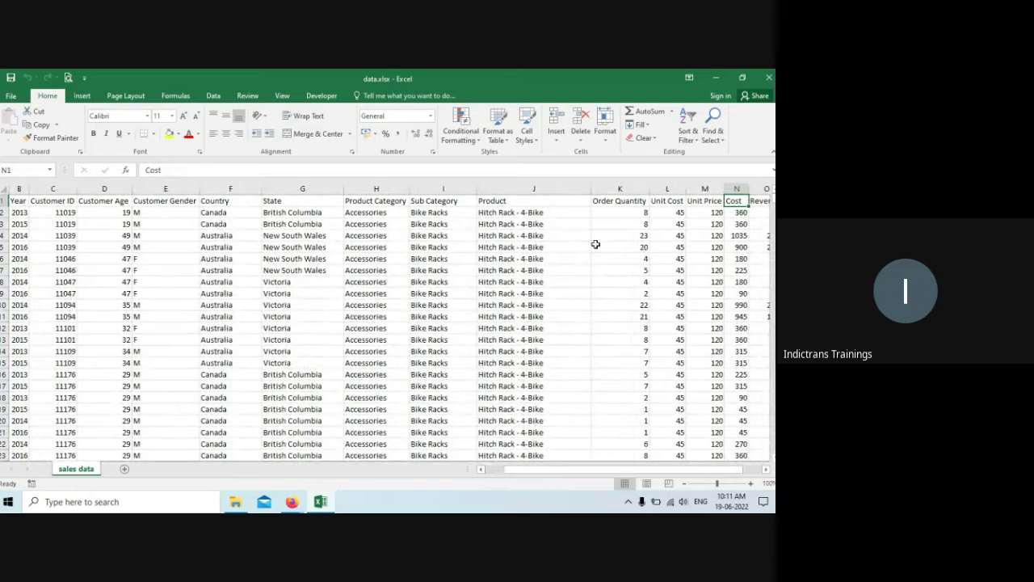
{"action": "key", "text": "Right"}
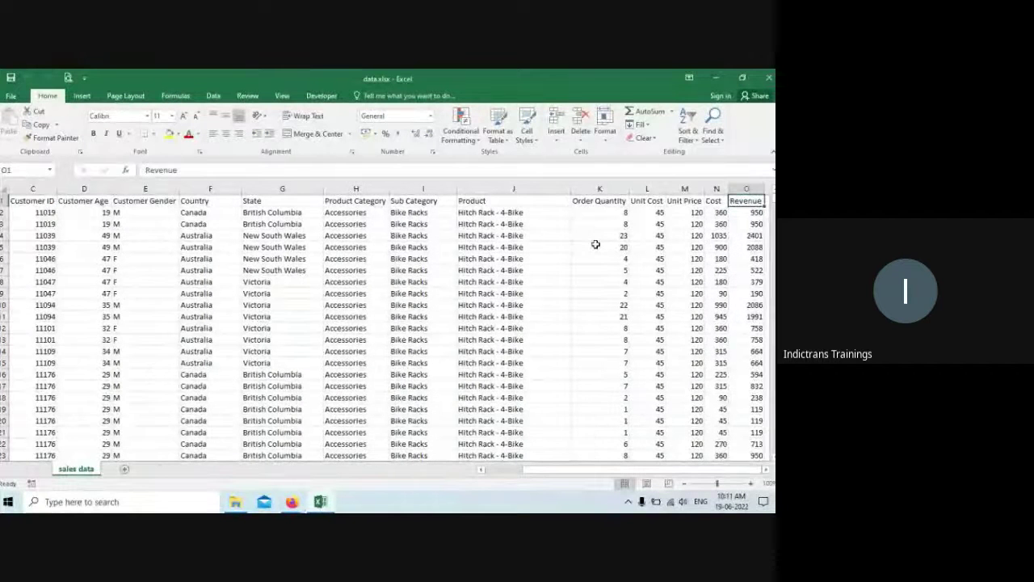
{"action": "key", "text": "Right"}
Step: Review the sales data's column headers in row 1 in reverse, from Revenue back to Date
{"action": "key", "text": "Left"}
{"action": "key", "text": "Left"}
{"action": "key", "text": "Left"}
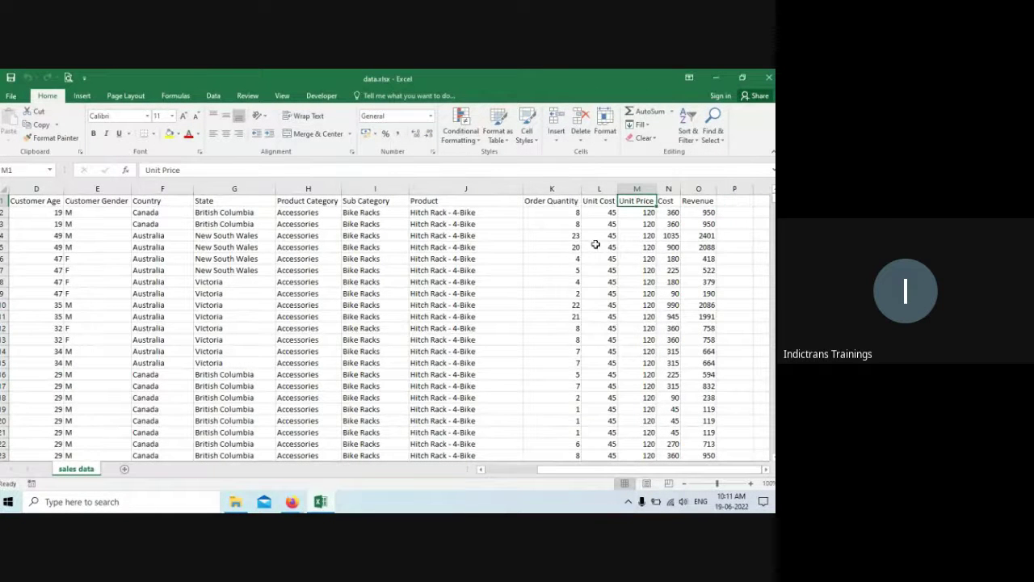
{"action": "key", "text": "Left"}
{"action": "key", "text": "Left"}
{"action": "key", "text": "Left"}
{"action": "key", "text": "Left"}
{"action": "key", "text": "Left"}
{"action": "key", "text": "Left"}
{"action": "key", "text": "Left"}
{"action": "key", "text": "Left"}
{"action": "key", "text": "Left"}
{"action": "key", "text": "Left"}
{"action": "key", "text": "Left"}
{"action": "key", "text": "Left"}
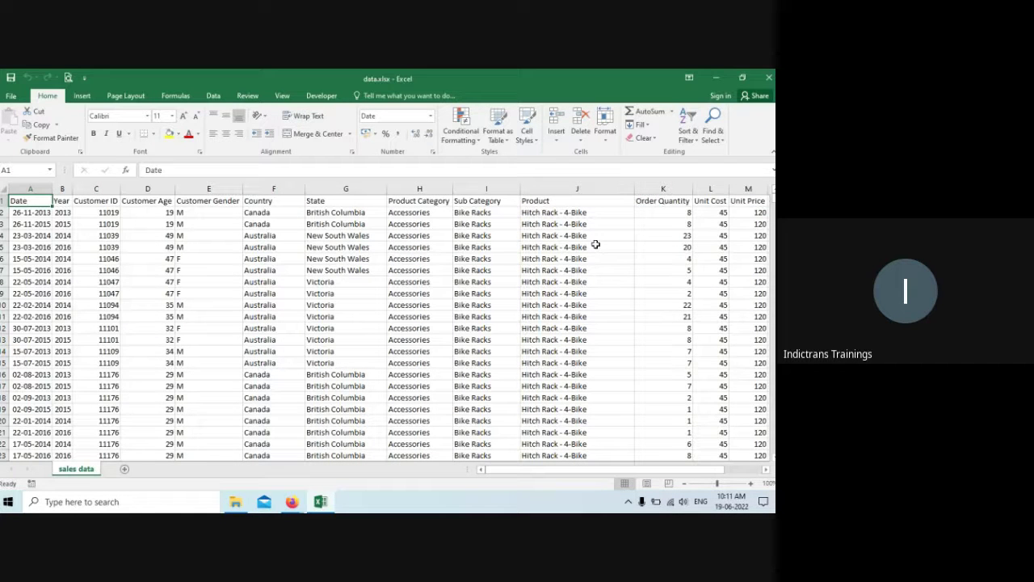
Step: Look over the PivotTable command, the PivotChart options and the Format as Table command available for the sales data
{"action": "left_click", "coordinate": [81, 96]}
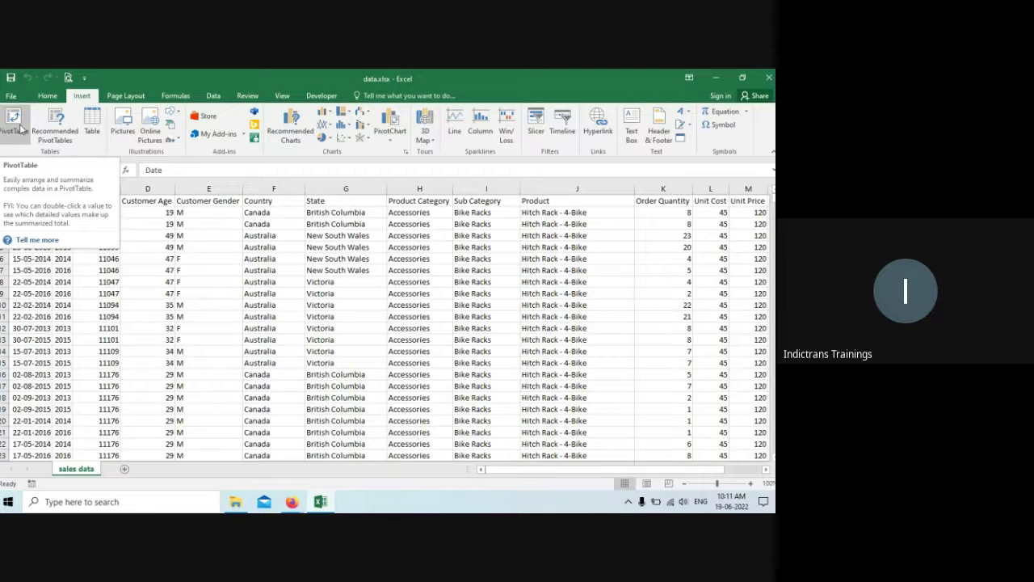
{"action": "left_click", "coordinate": [390, 138]}
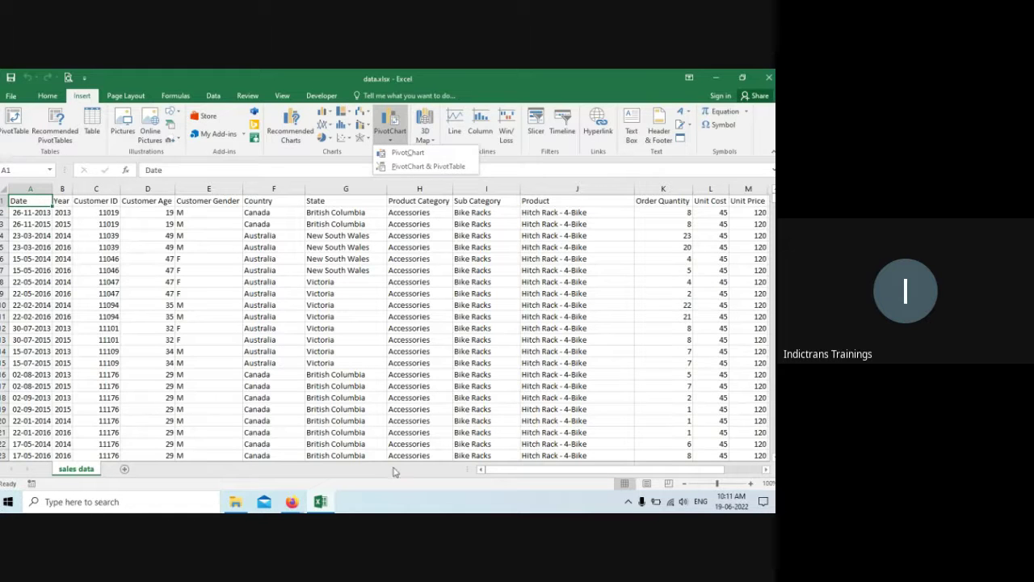
{"action": "left_click", "coordinate": [428, 319]}
{"action": "left_click", "coordinate": [401, 339]}
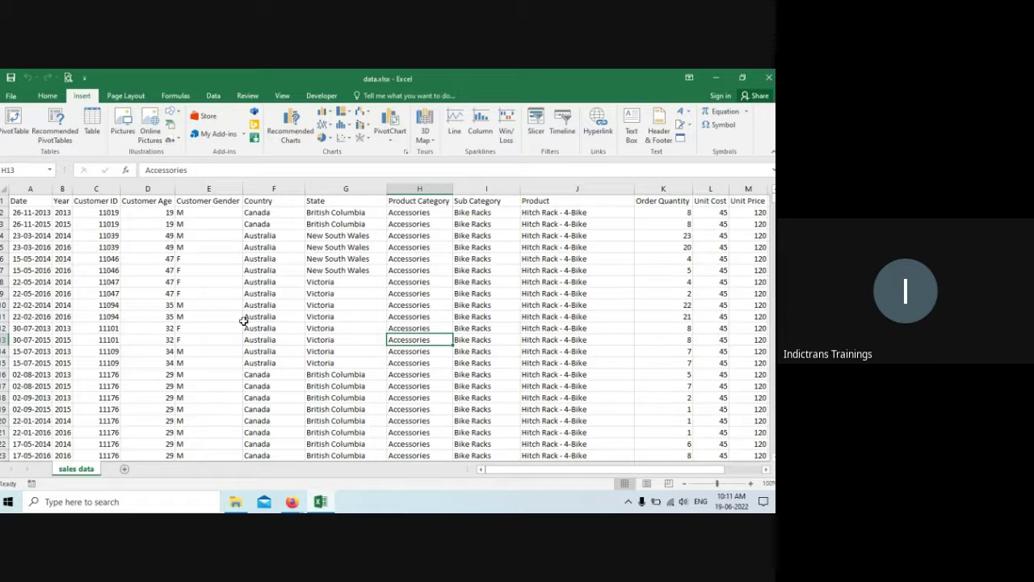
{"action": "left_click", "coordinate": [47, 96]}
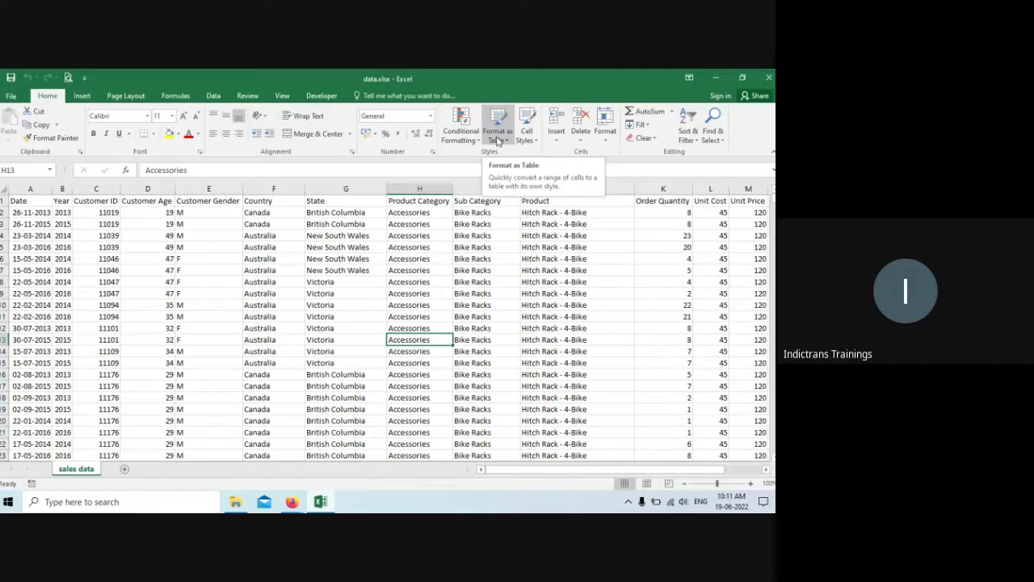
Step: Switch to Google Meet, read the in-call messages for participants' replies, and return to data.xlsx in Excel
{"action": "key", "text": "alt+Tab"}
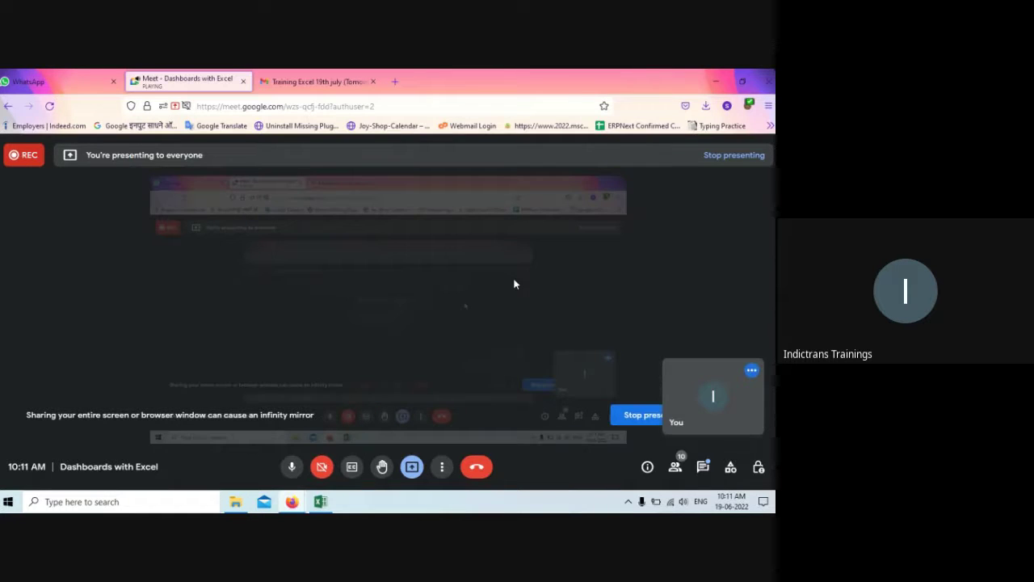
{"action": "left_click", "coordinate": [702, 467]}
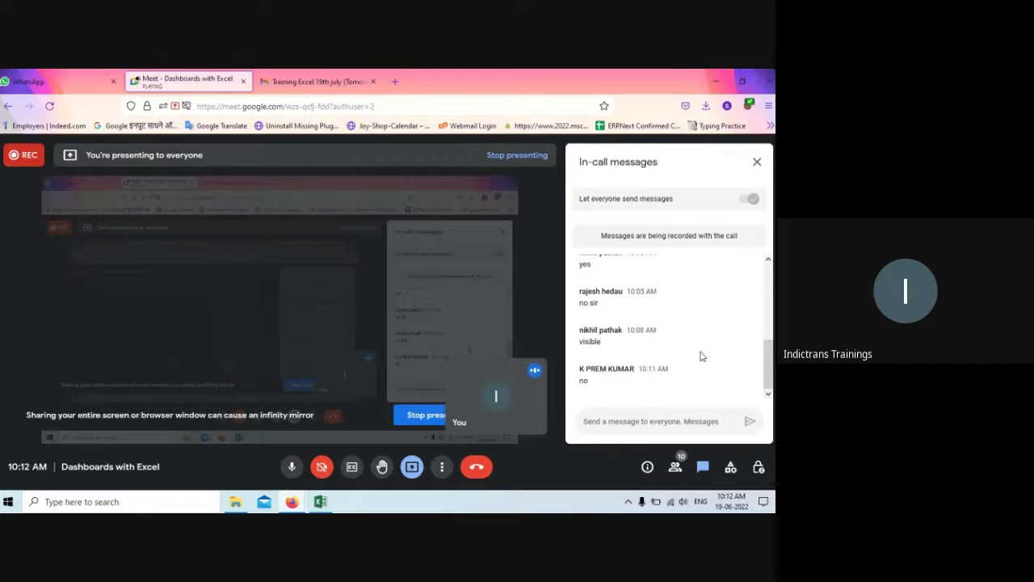
{"action": "left_click", "coordinate": [757, 162]}
{"action": "key", "text": "alt+Tab"}
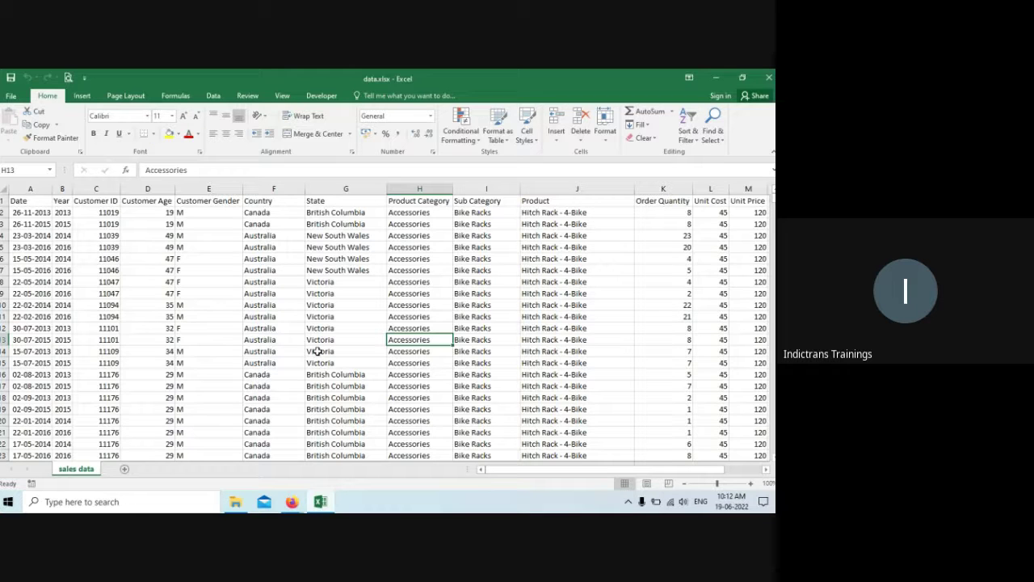
Step: Examine the sales records, highlighting the dates in A2:A12 and the block A2:D9, and look through the rows further down
{"action": "left_click", "coordinate": [196, 259]}
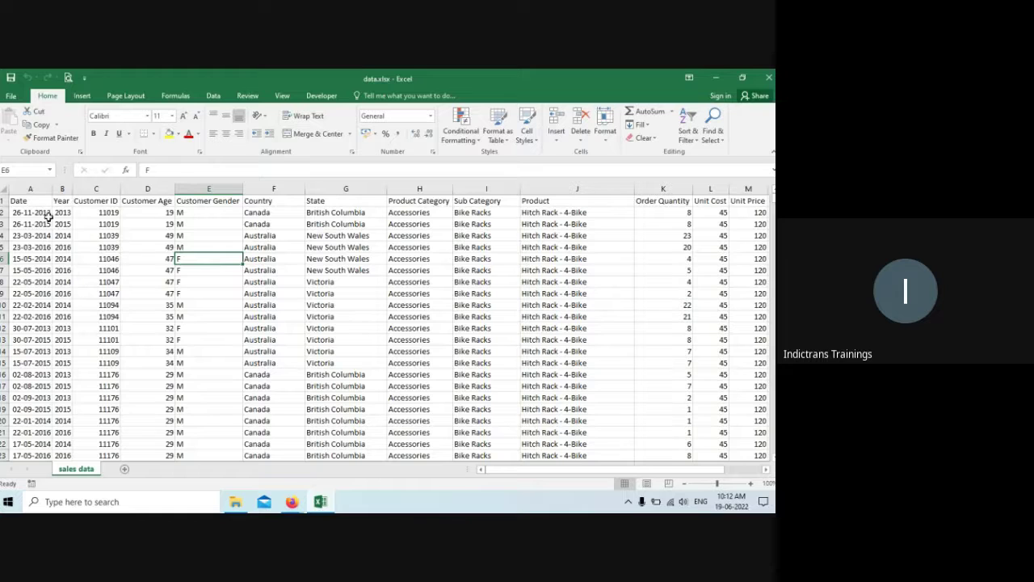
{"action": "left_click_drag", "start_coordinate": [39, 213], "coordinate": [45, 327]}
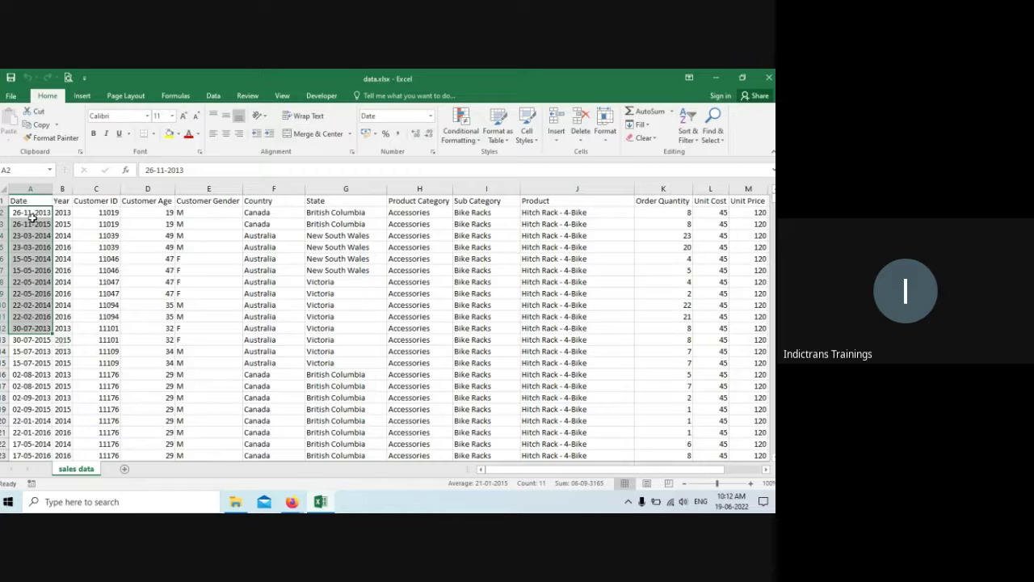
{"action": "left_click", "coordinate": [123, 258]}
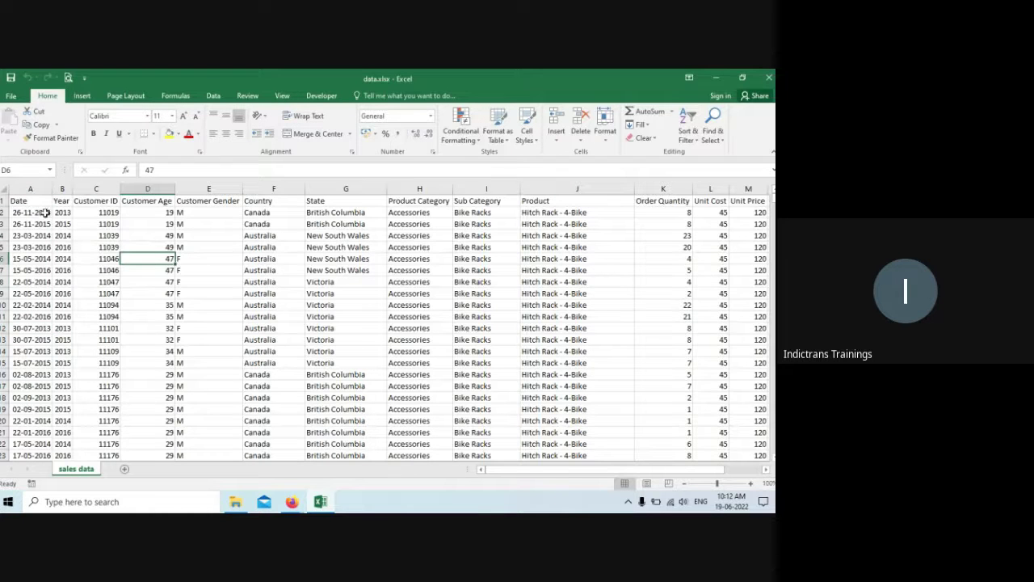
{"action": "left_click_drag", "start_coordinate": [41, 214], "coordinate": [172, 290]}
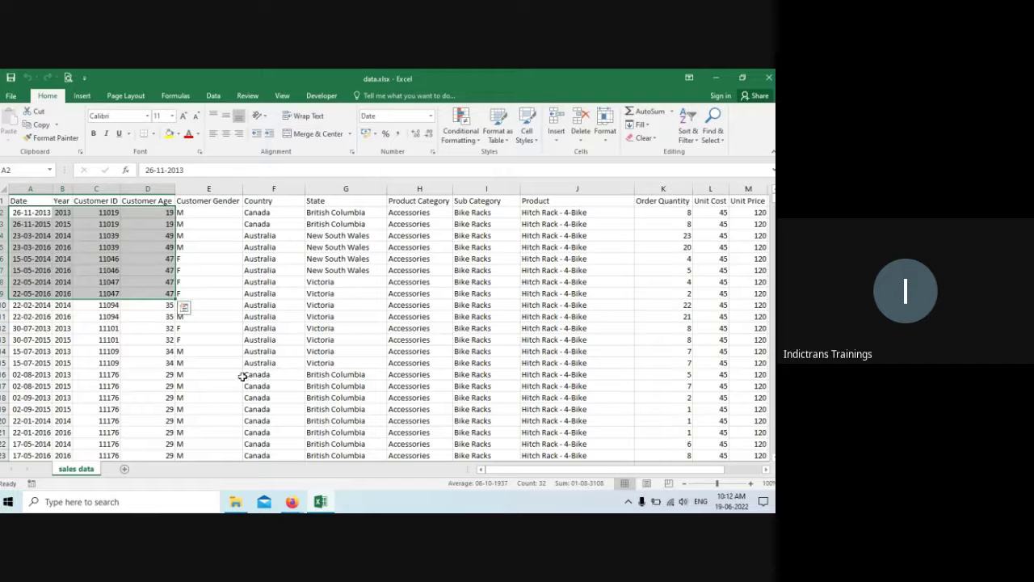
{"action": "left_click", "coordinate": [292, 320]}
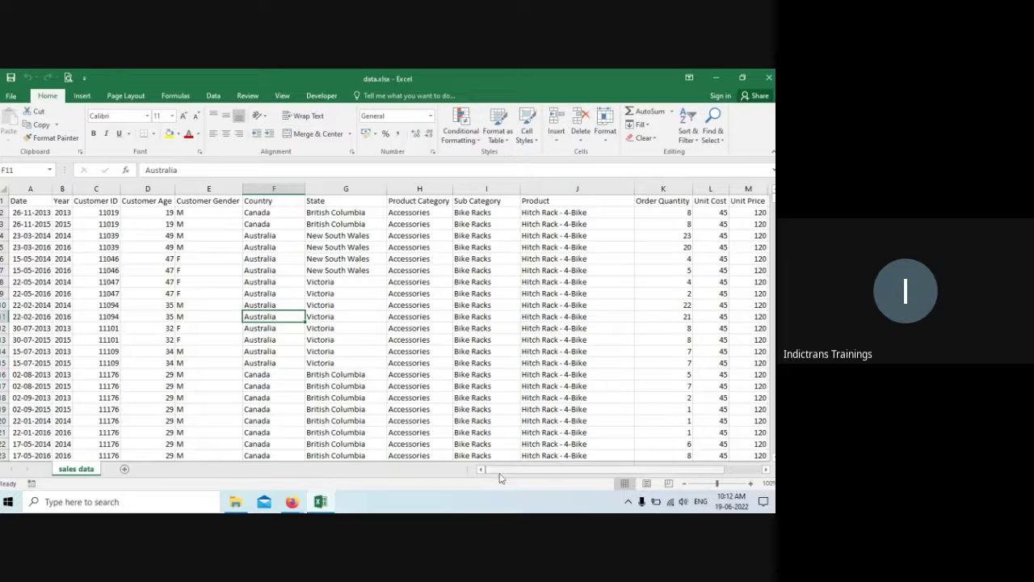
{"action": "left_click", "coordinate": [491, 350]}
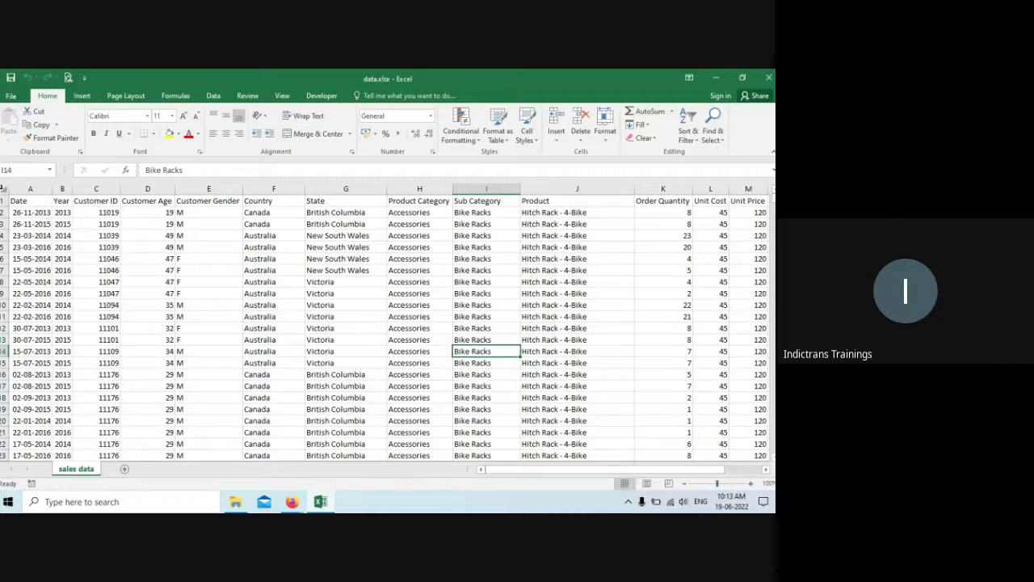
{"action": "left_click", "coordinate": [84, 224]}
{"action": "scroll", "coordinate": [514, 329], "scroll_direction": "down", "scroll_amount": 7}
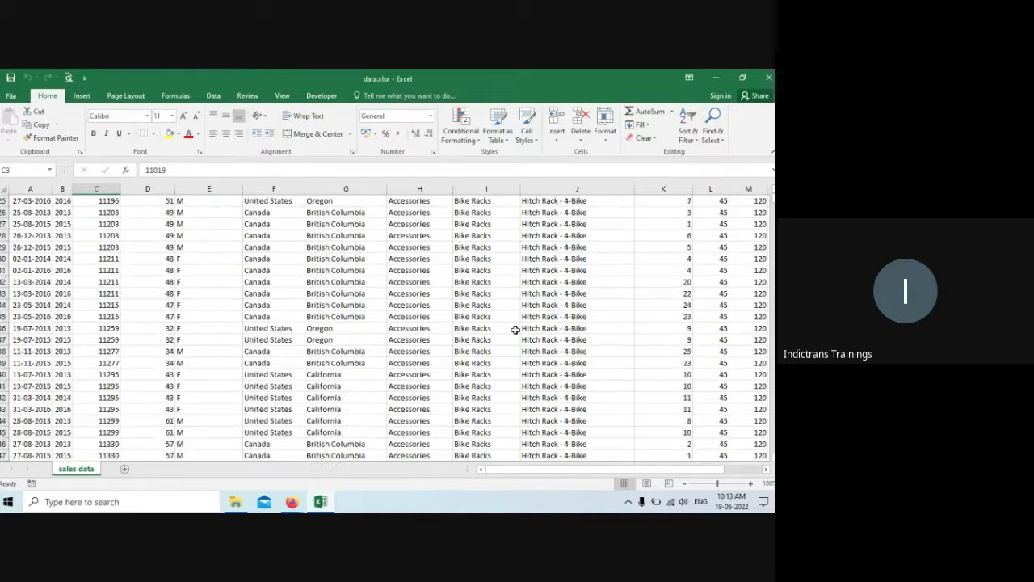
{"action": "scroll", "coordinate": [514, 329], "scroll_direction": "up", "scroll_amount": 5}
{"action": "scroll", "coordinate": [514, 328], "scroll_direction": "up", "scroll_amount": 3}
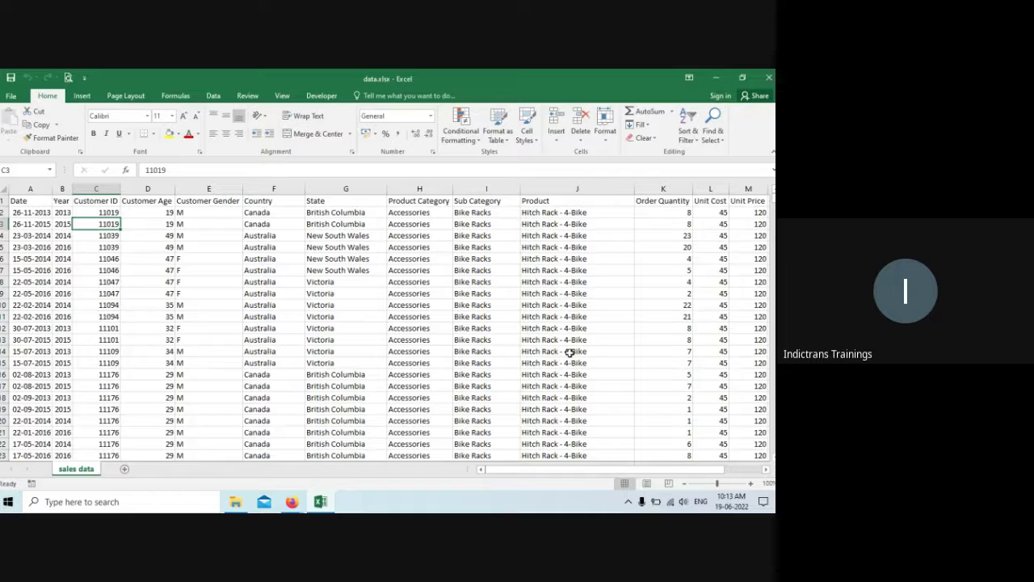
{"action": "left_click", "coordinate": [437, 283]}
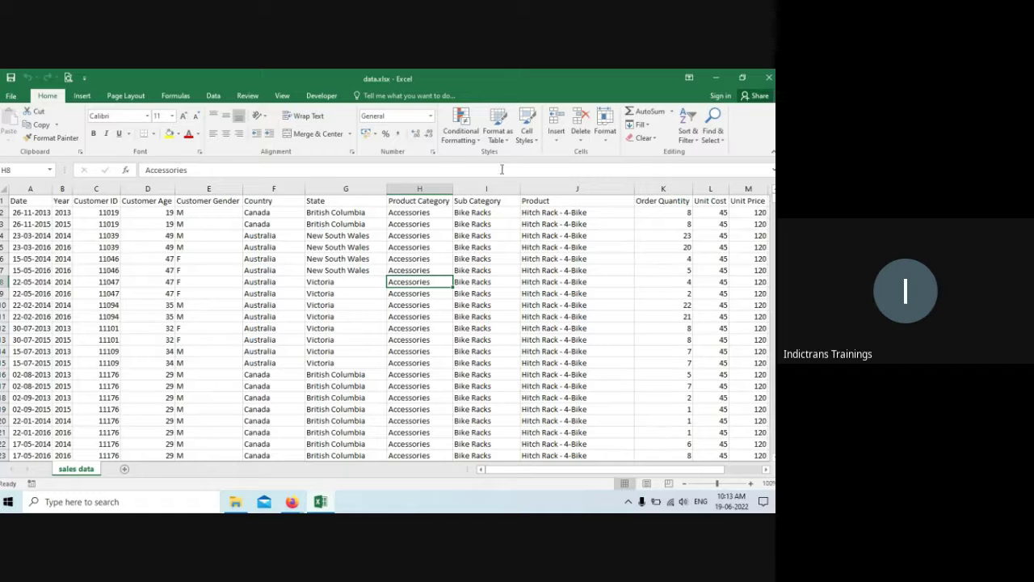
{"action": "left_click", "coordinate": [498, 134]}
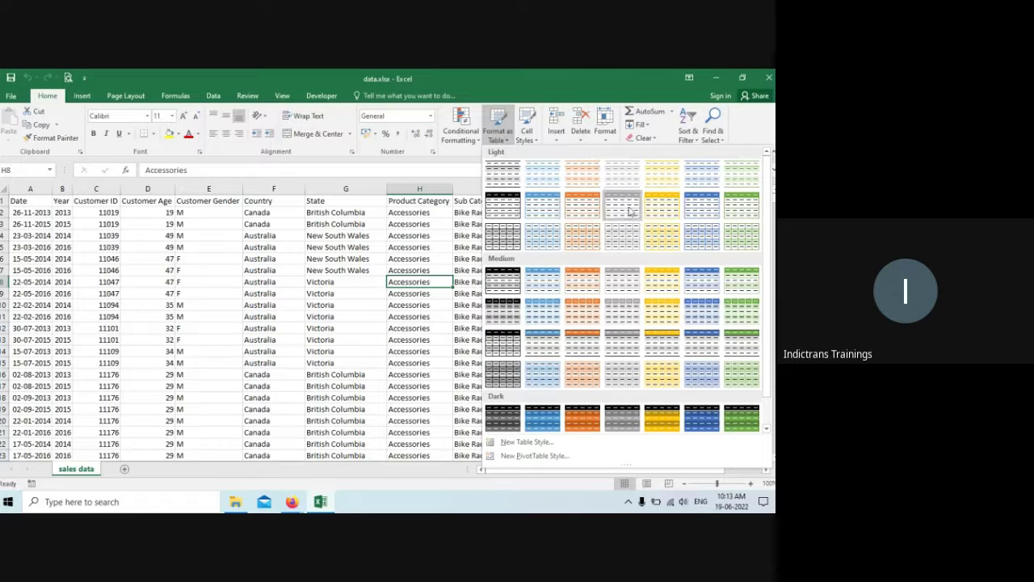
{"action": "left_click", "coordinate": [573, 211]}
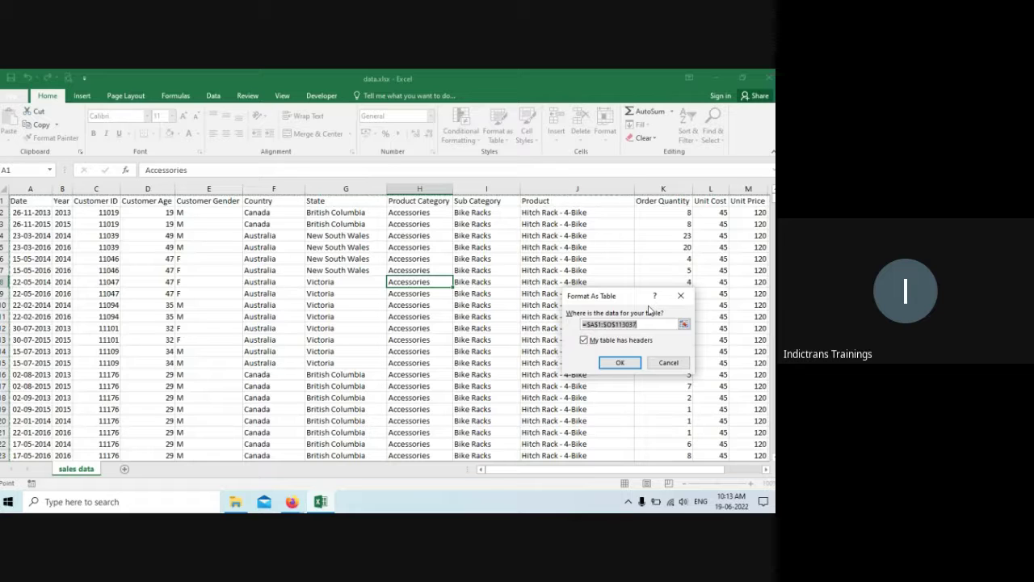
{"action": "left_click", "coordinate": [677, 365]}
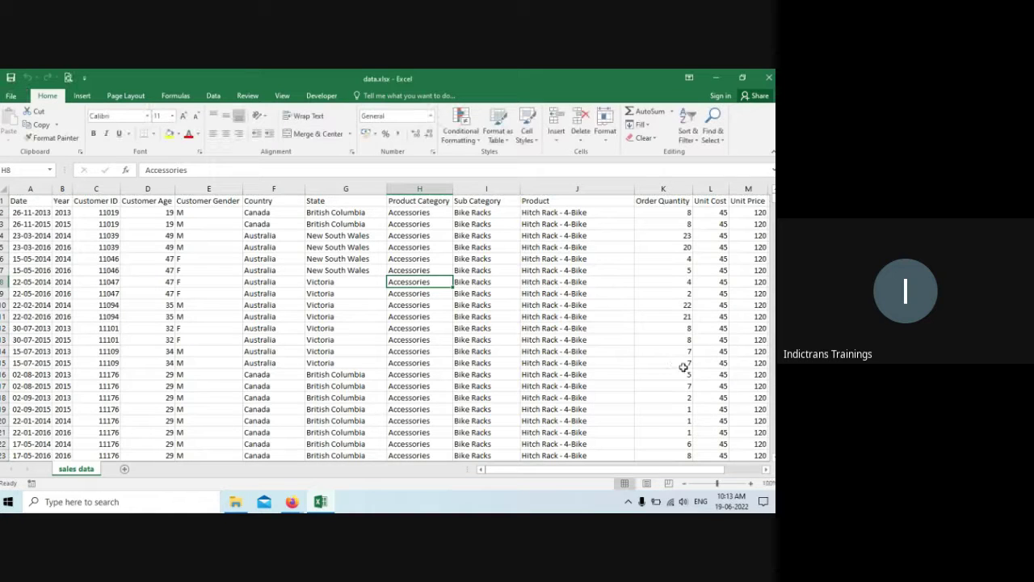
{"action": "left_click", "coordinate": [744, 468]}
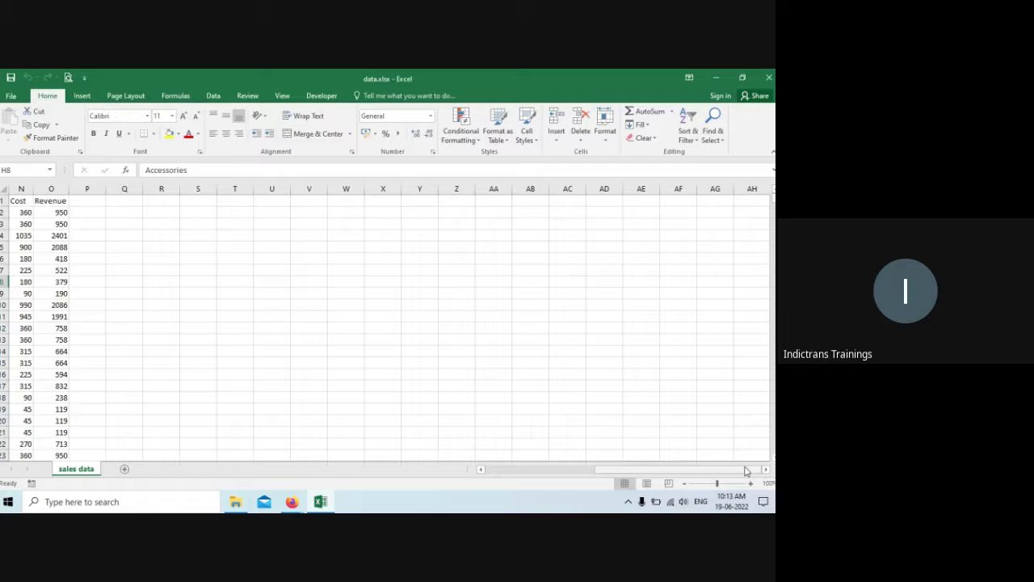
{"action": "left_click", "coordinate": [427, 291]}
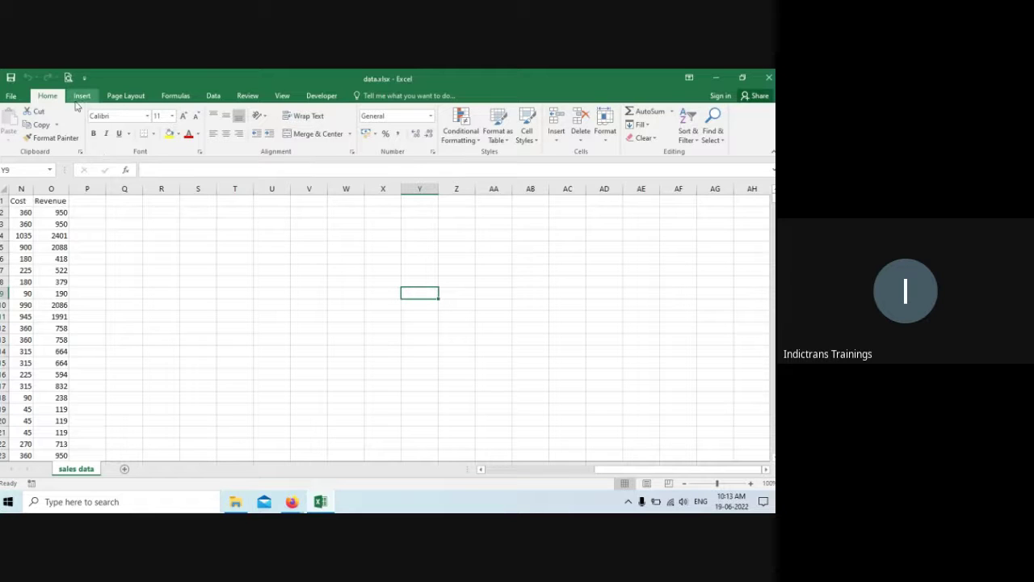
{"action": "left_click", "coordinate": [504, 139]}
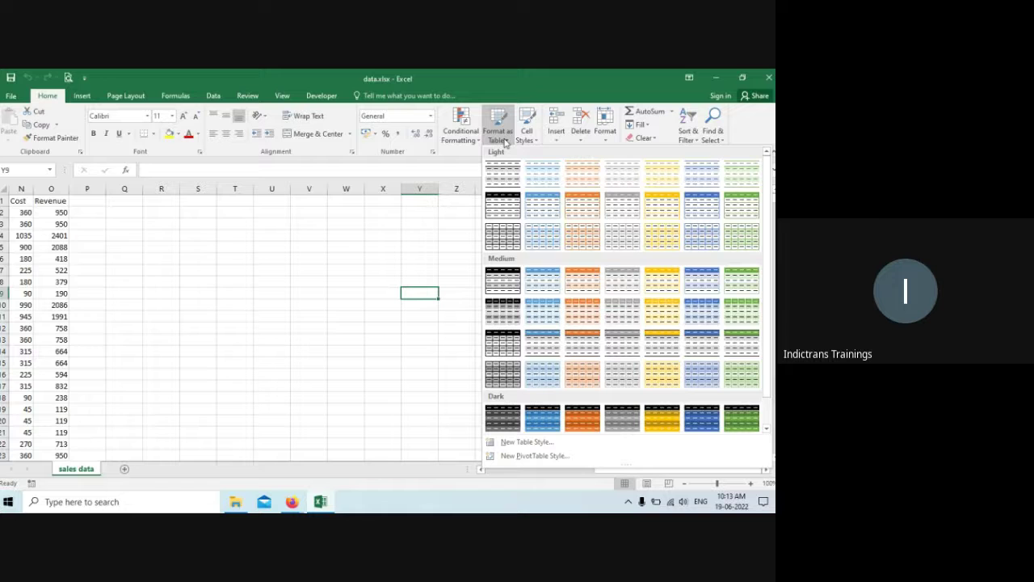
{"action": "left_click", "coordinate": [579, 207]}
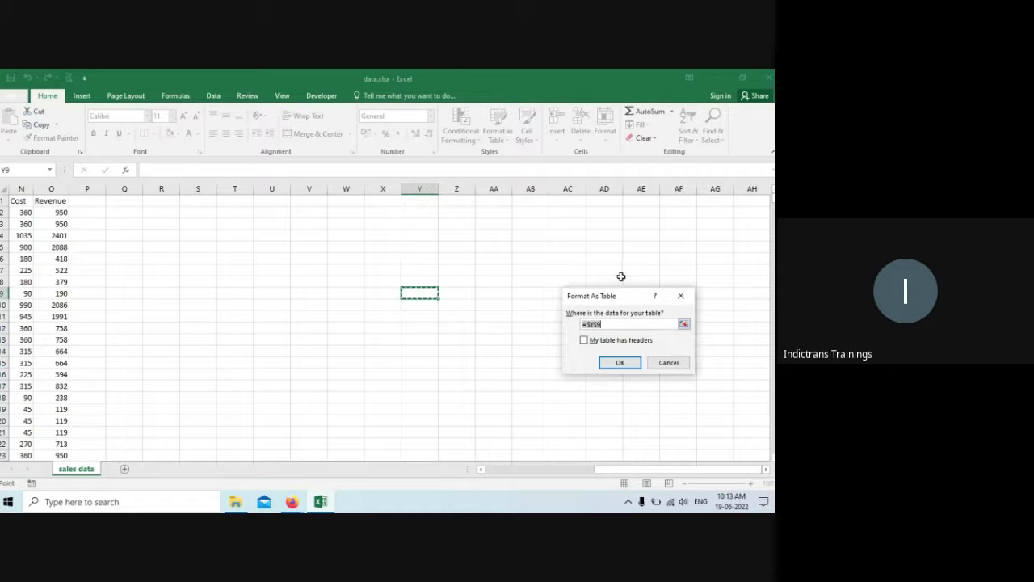
{"action": "left_click", "coordinate": [672, 363]}
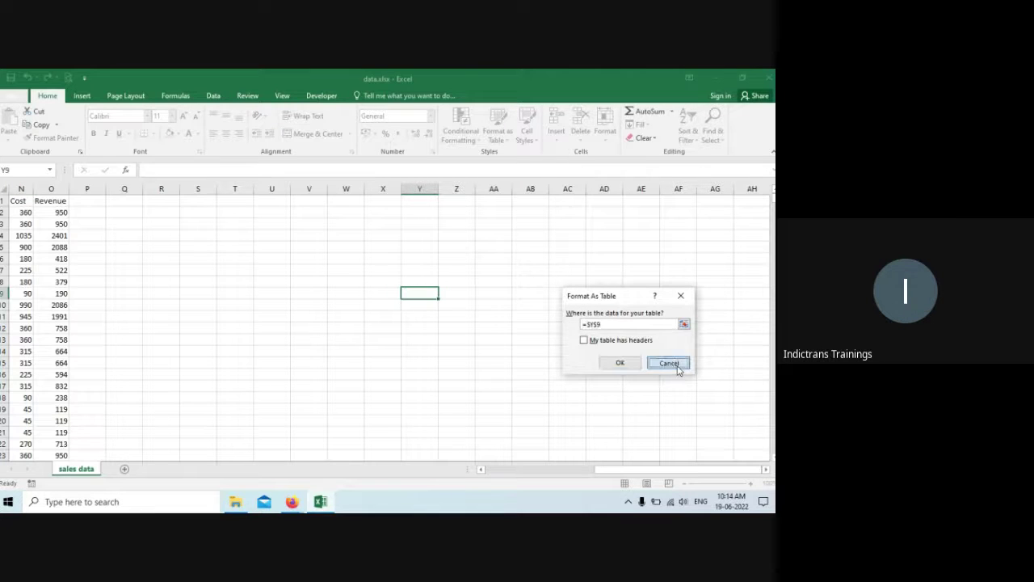
Step: Format the sales data range A1:O113037 as a table with headers, using the orange light style with a filled header row
{"action": "left_click", "coordinate": [514, 469]}
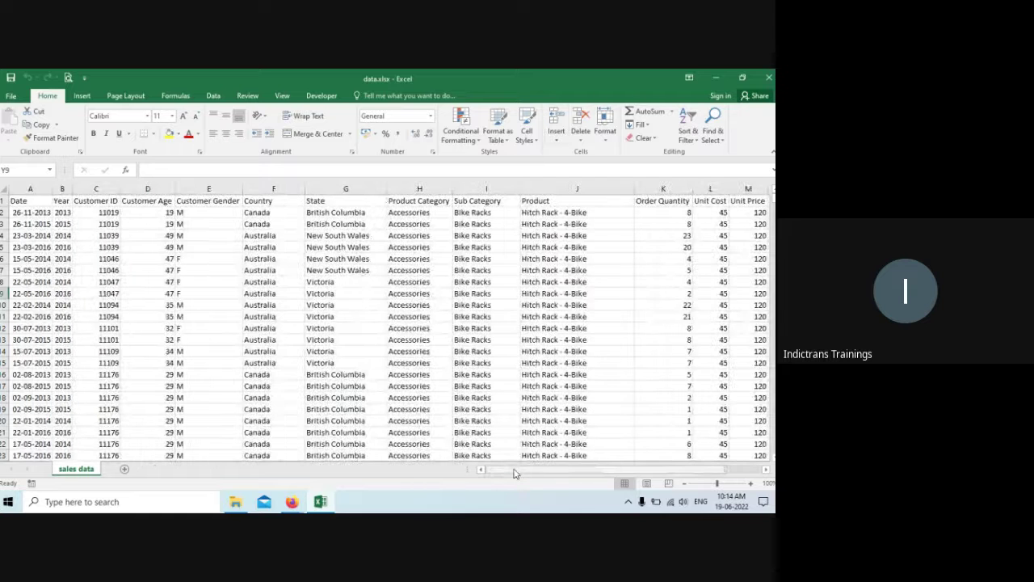
{"action": "left_click", "coordinate": [476, 314]}
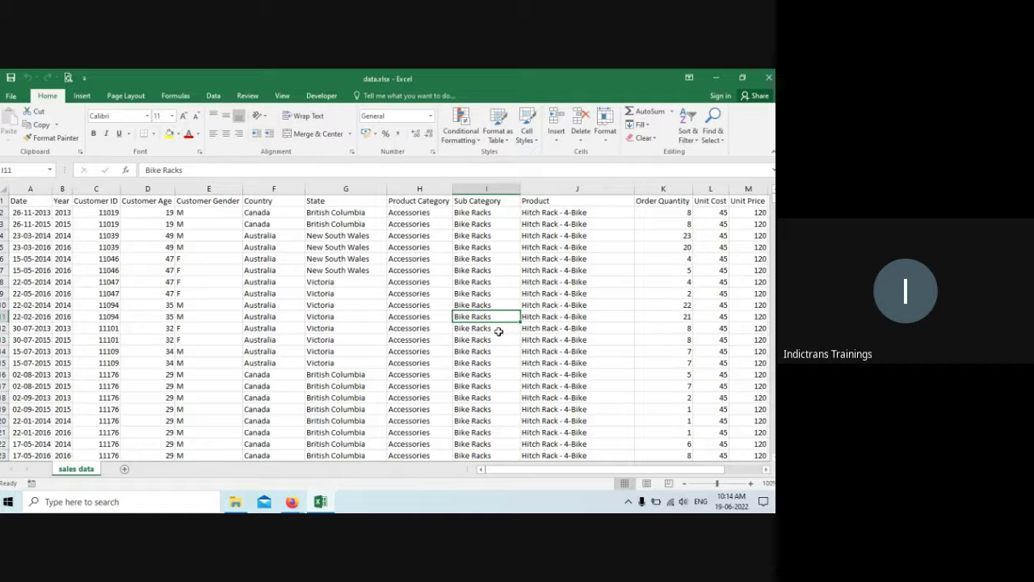
{"action": "left_click", "coordinate": [504, 144]}
{"action": "left_click", "coordinate": [584, 207]}
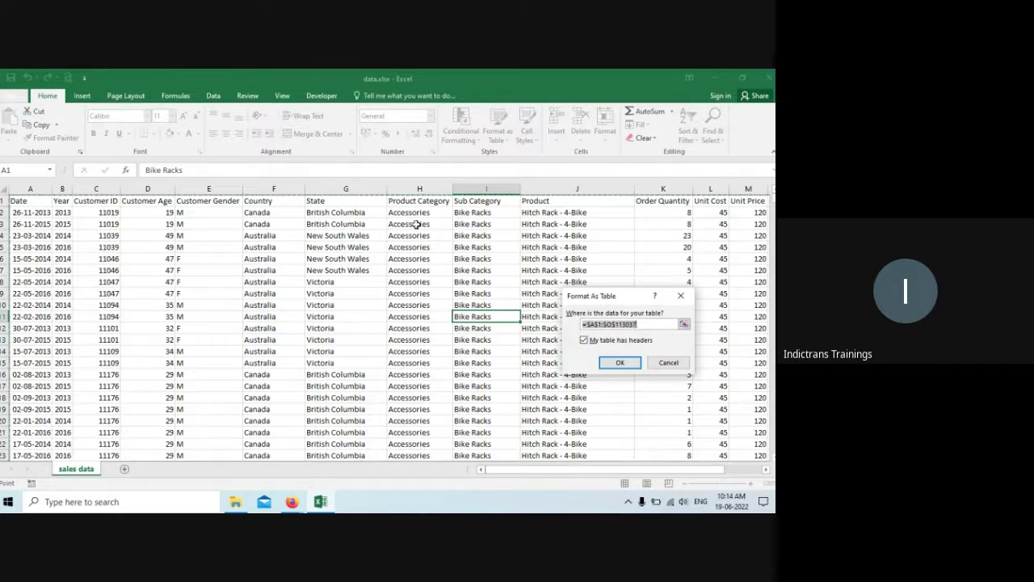
{"action": "left_click", "coordinate": [629, 362]}
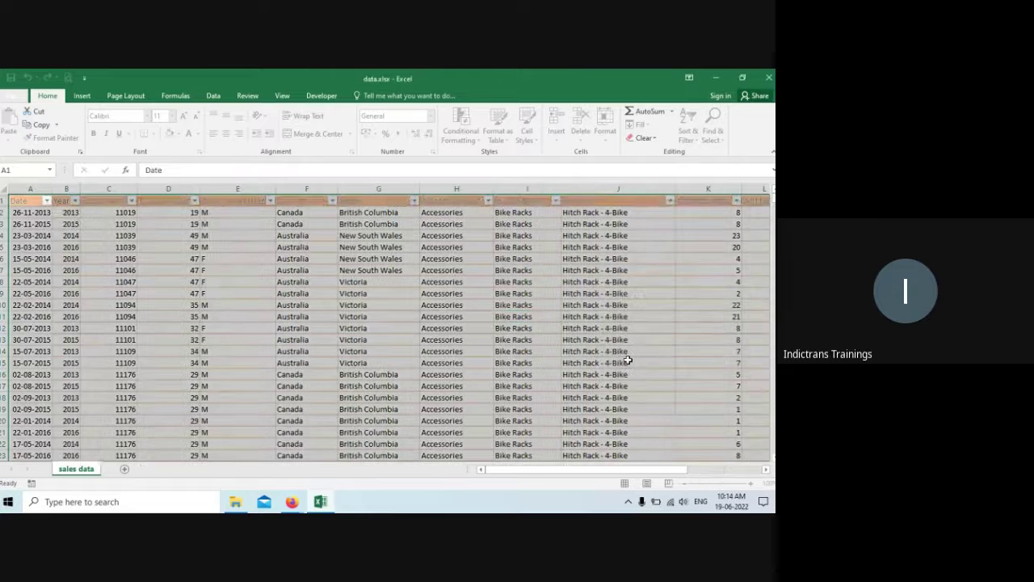
{"action": "left_click", "coordinate": [467, 315]}
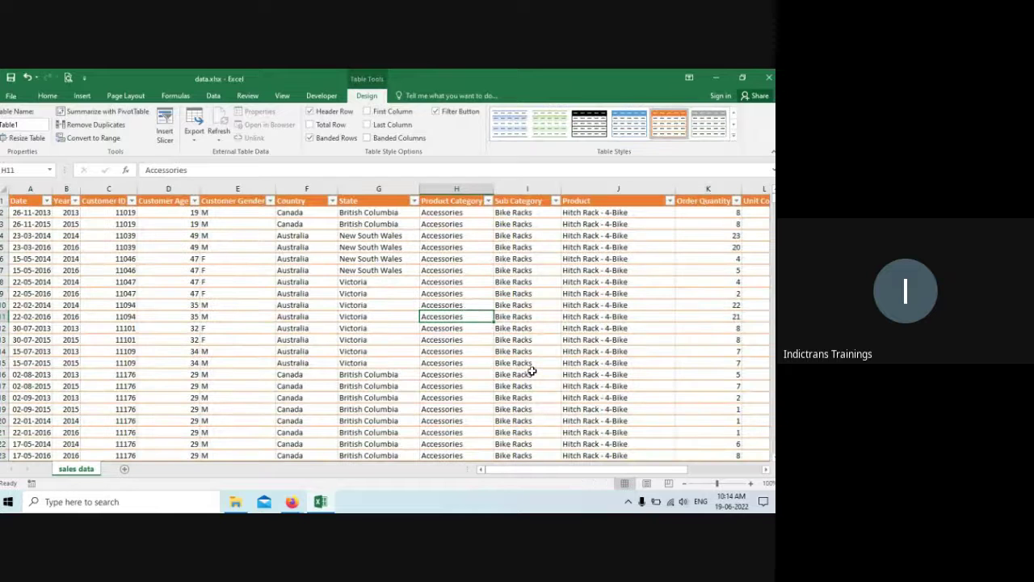
Step: Check the Google Meet chat for new replies and return to the sales data table in Excel
{"action": "key", "text": "alt+Tab"}
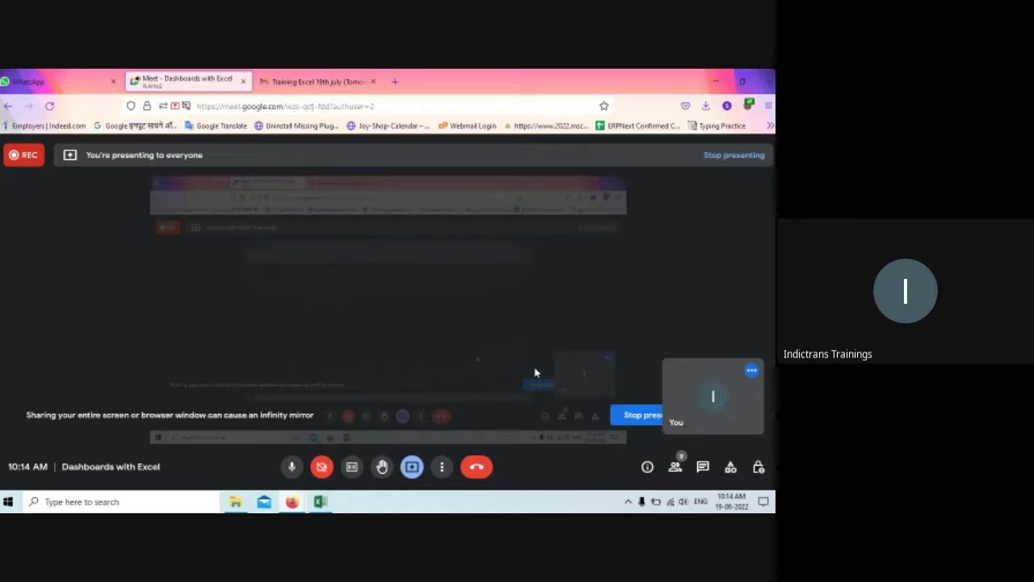
{"action": "left_click", "coordinate": [703, 469]}
{"action": "key", "text": "alt+Tab"}
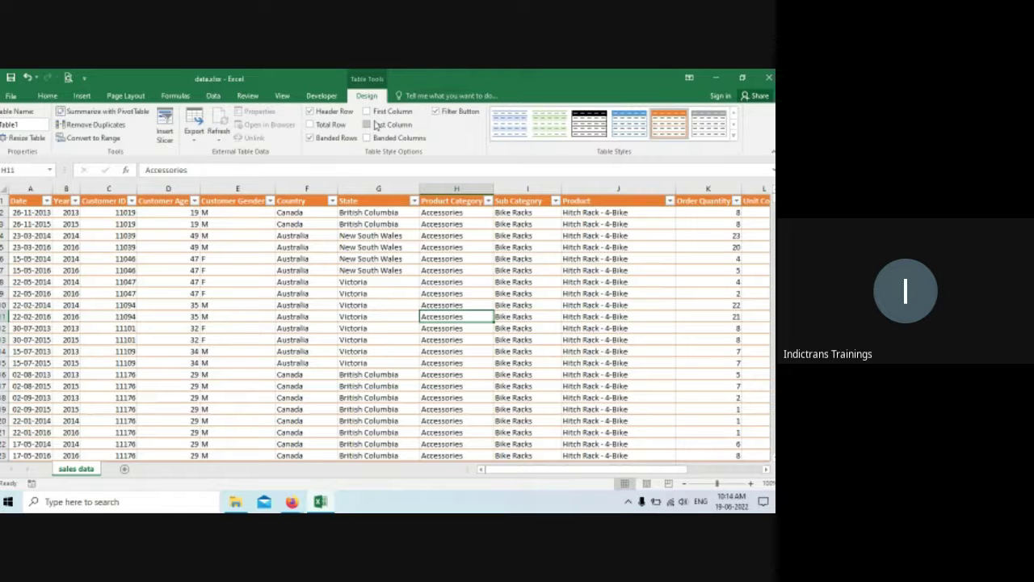
Step: Turn the sales table's header row off and back on
{"action": "left_click", "coordinate": [311, 116]}
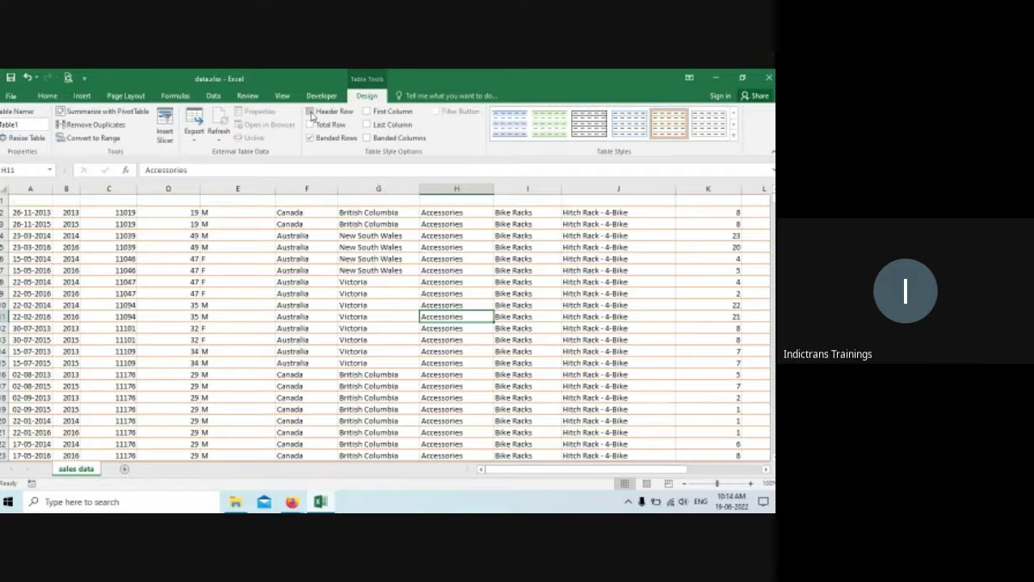
{"action": "left_click", "coordinate": [311, 112]}
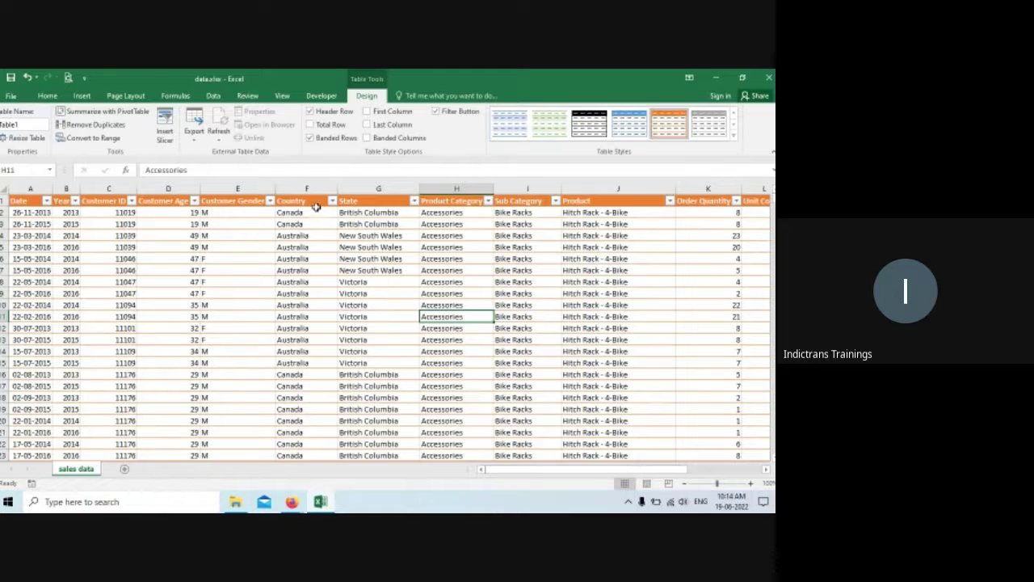
Step: Toggle the sales table's banded rows, filter buttons and banded columns, restoring each option to its original setting
{"action": "left_click", "coordinate": [311, 141]}
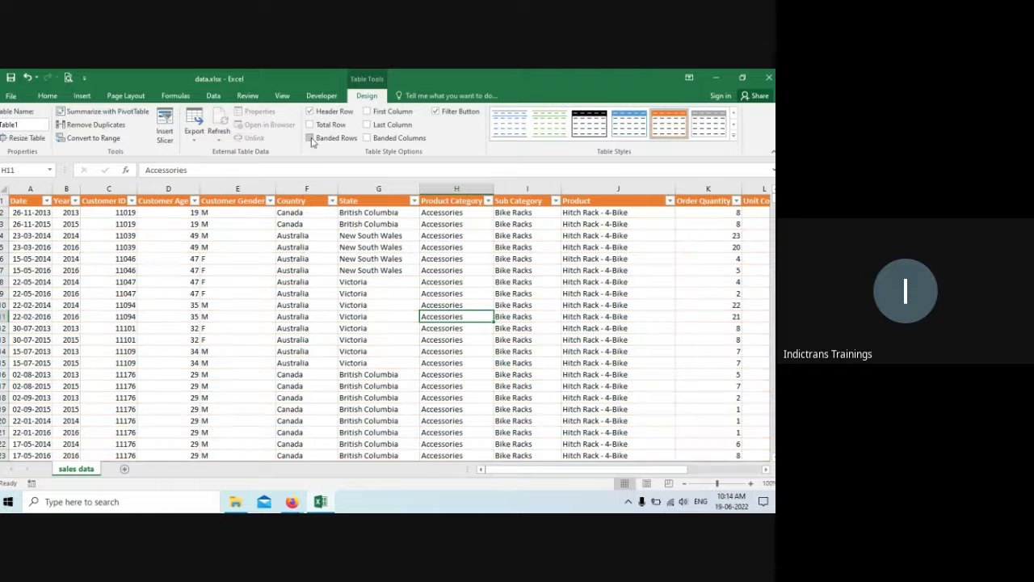
{"action": "left_click", "coordinate": [311, 138]}
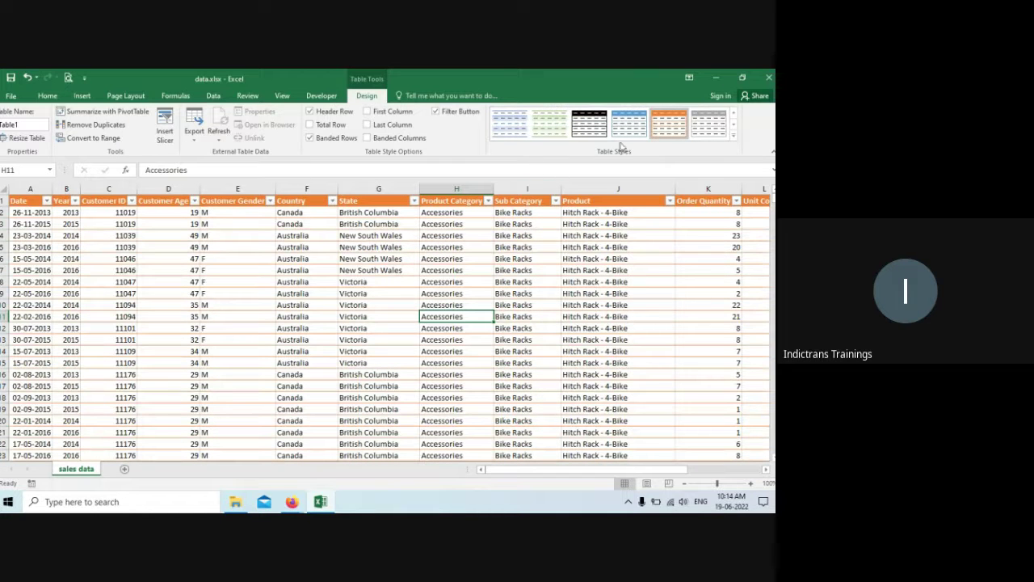
{"action": "left_click", "coordinate": [435, 112]}
{"action": "left_click", "coordinate": [436, 112]}
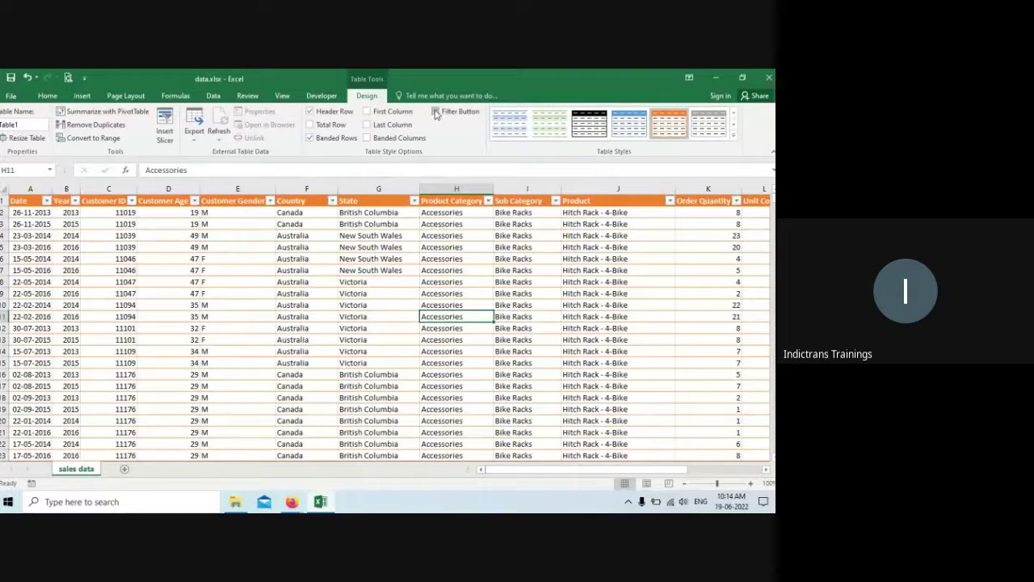
{"action": "left_click", "coordinate": [368, 139]}
{"action": "left_click", "coordinate": [367, 139]}
Step: Add a Profit column to the sales table by entering the header in P1, beside Revenue
{"action": "left_click", "coordinate": [767, 472]}
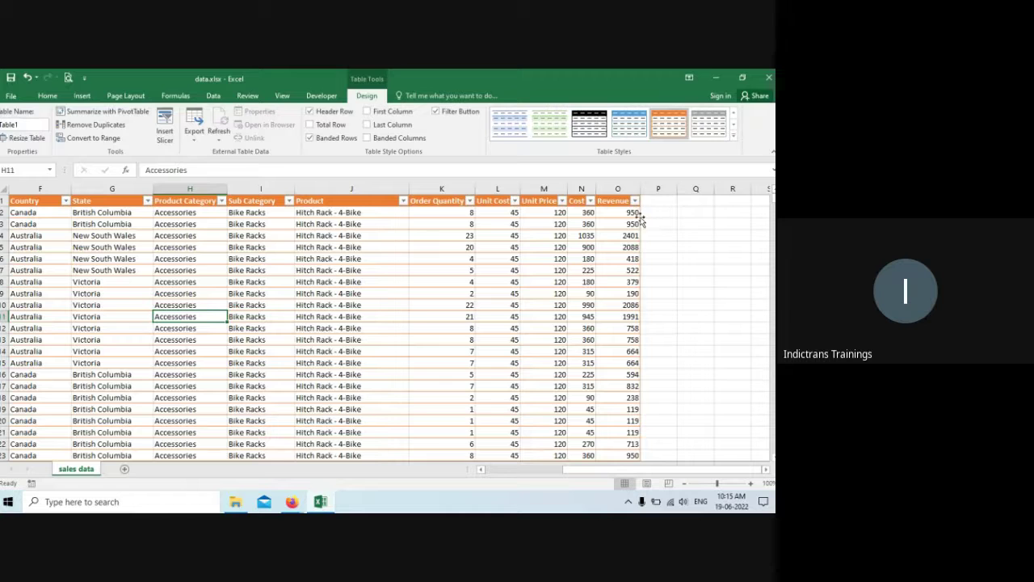
{"action": "left_click", "coordinate": [576, 202]}
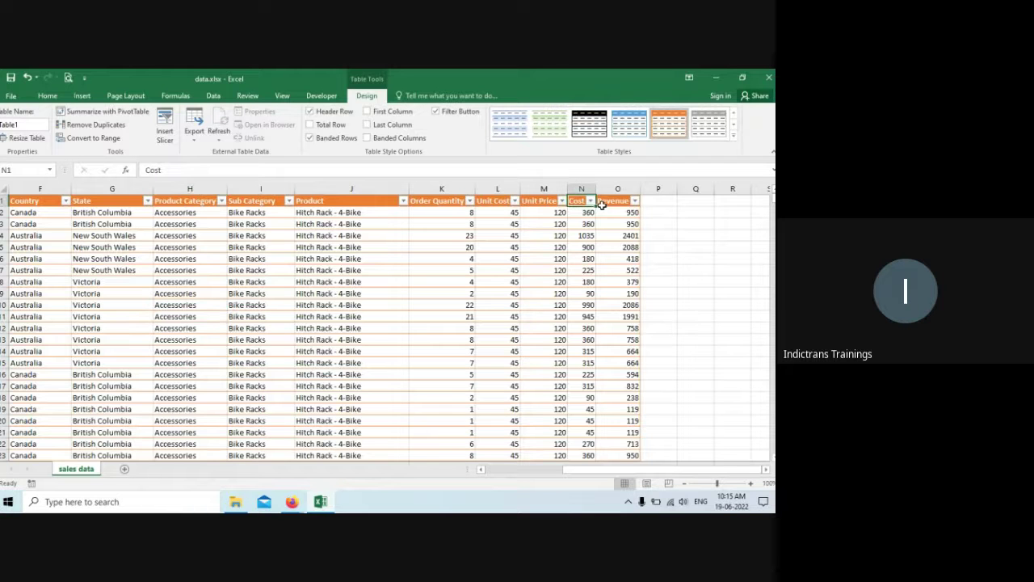
{"action": "left_click", "coordinate": [606, 202]}
{"action": "left_click", "coordinate": [656, 202]}
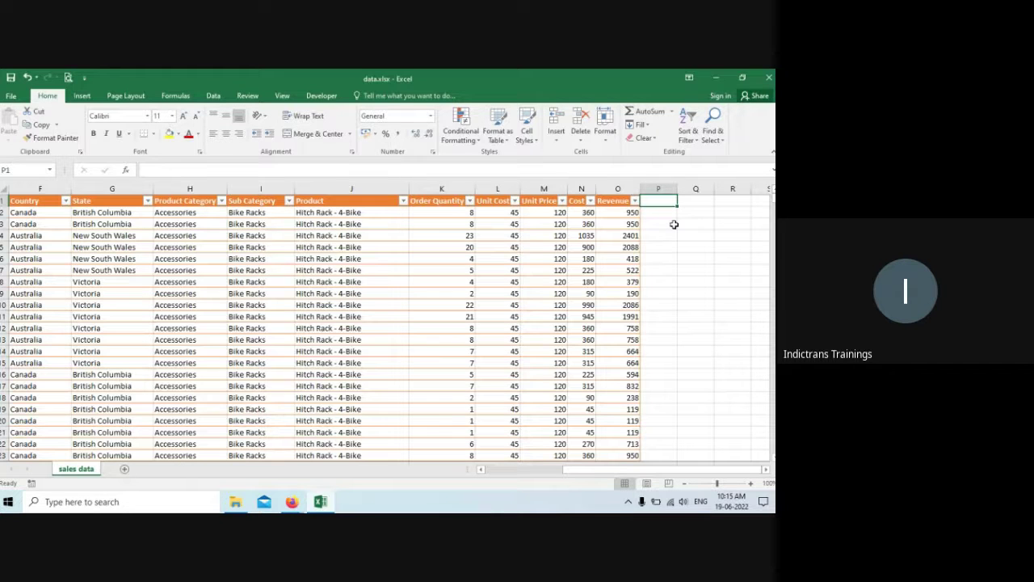
{"action": "type", "text": "Profit"}
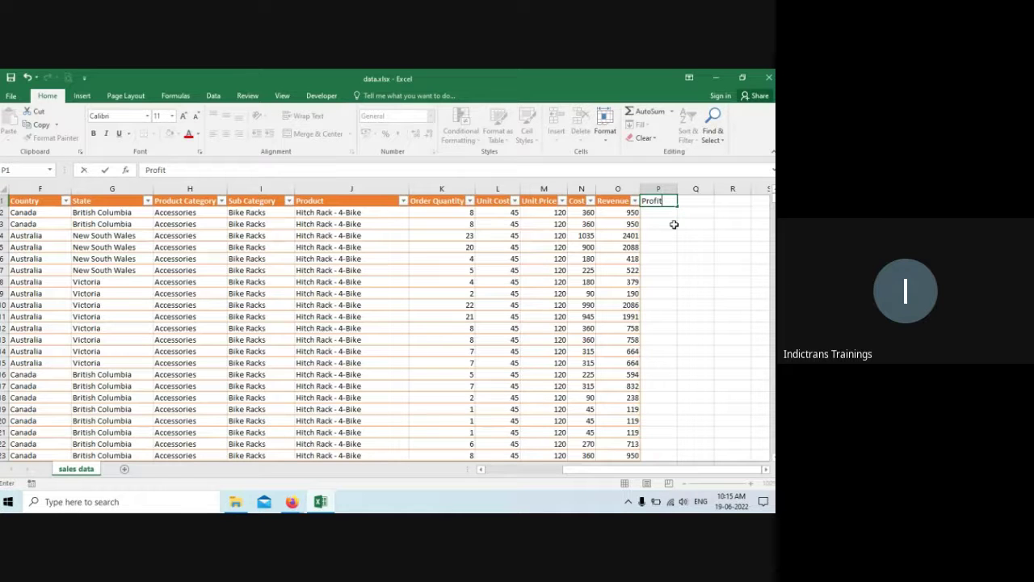
{"action": "key", "text": "Return"}
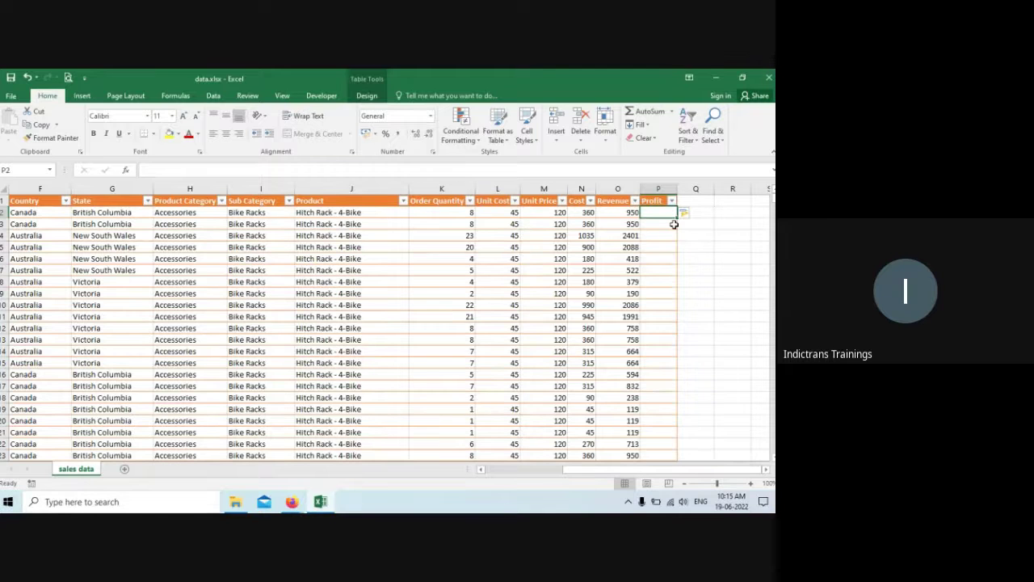
{"action": "type", "text": "="}
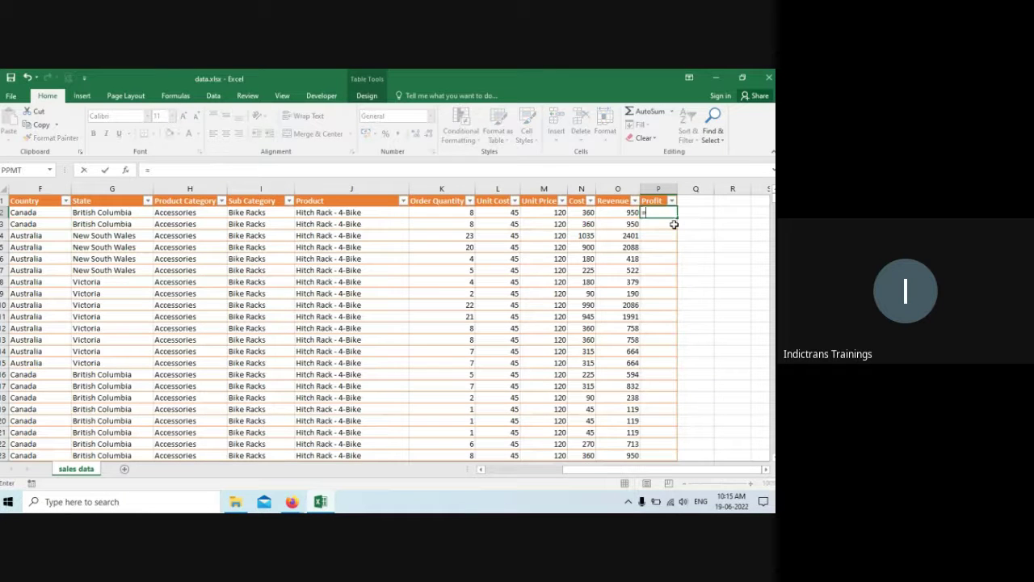
{"action": "left_click", "coordinate": [612, 212]}
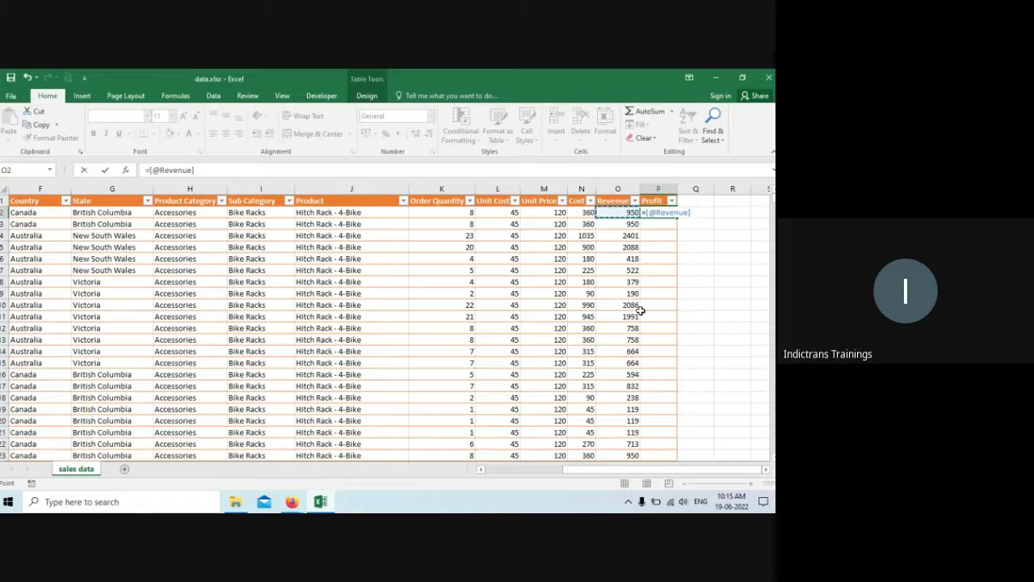
{"action": "type", "text": "-"}
{"action": "left_click", "coordinate": [576, 212]}
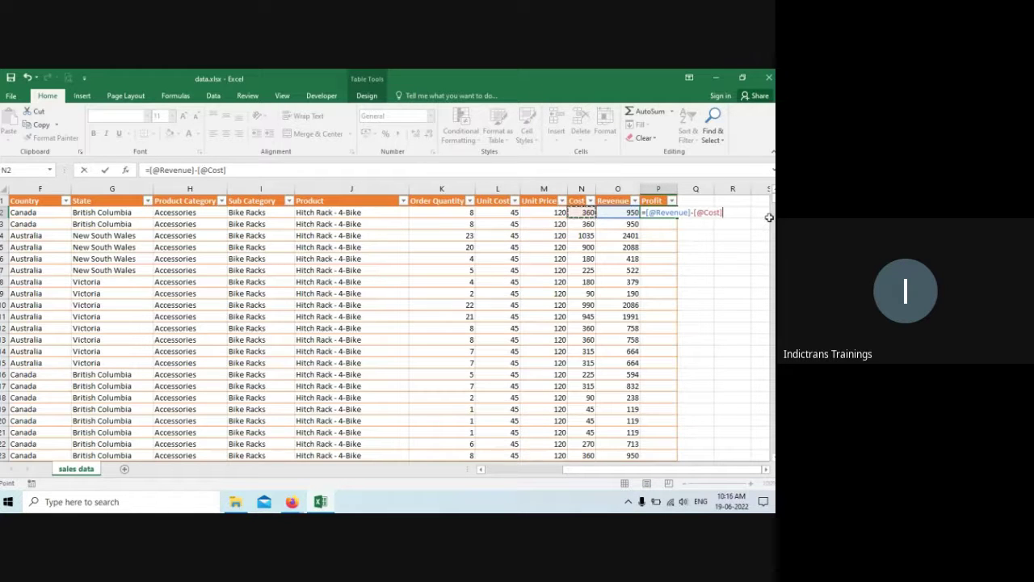
{"action": "key", "text": "Return"}
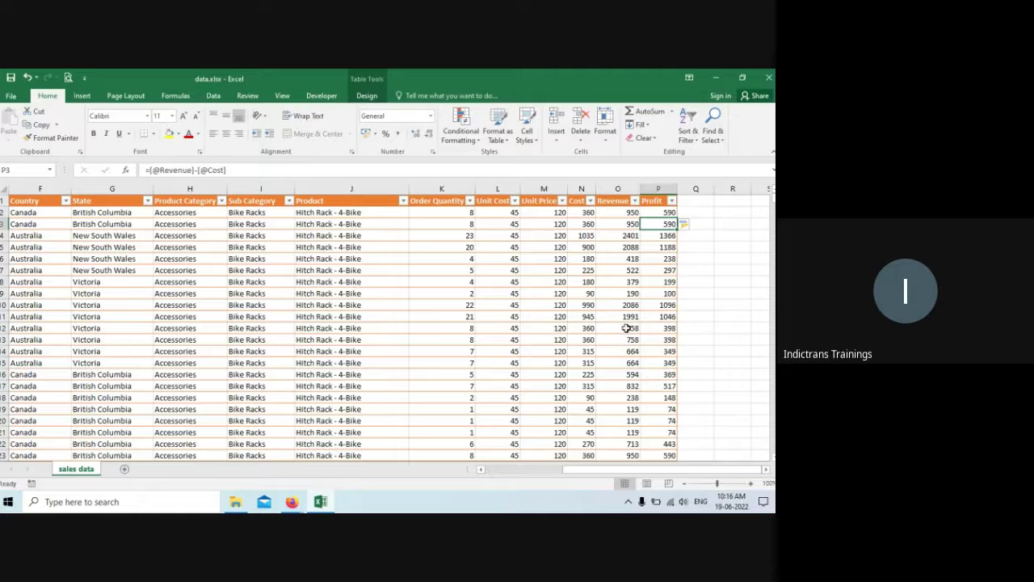
Step: Examine the calculated Profit values down to the last row of the table, and return to cell A1
{"action": "scroll", "coordinate": [626, 325], "scroll_direction": "down", "scroll_amount": 20}
{"action": "scroll", "coordinate": [626, 325], "scroll_direction": "down", "scroll_amount": 5}
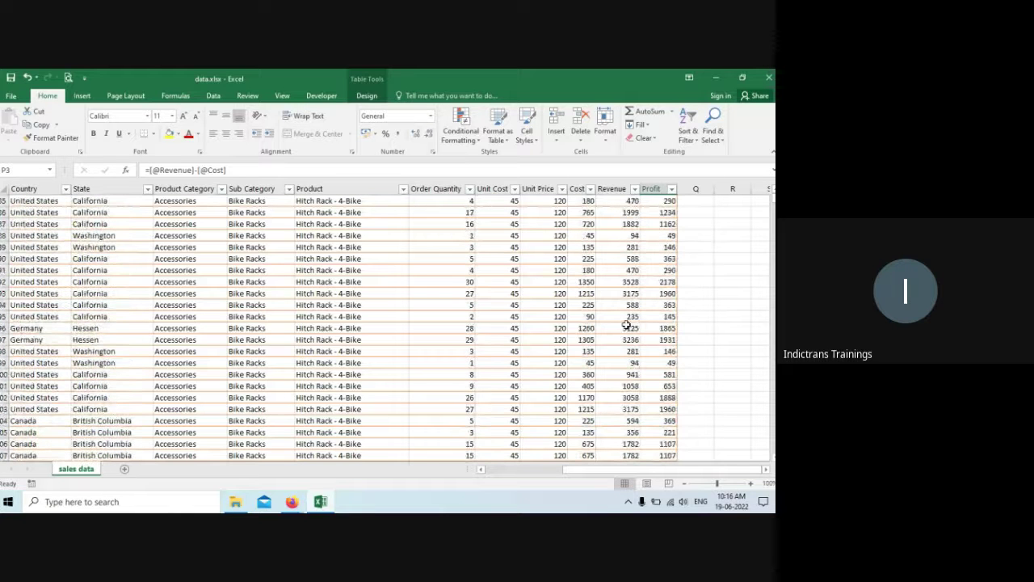
{"action": "scroll", "coordinate": [626, 324], "scroll_direction": "down", "scroll_amount": 20}
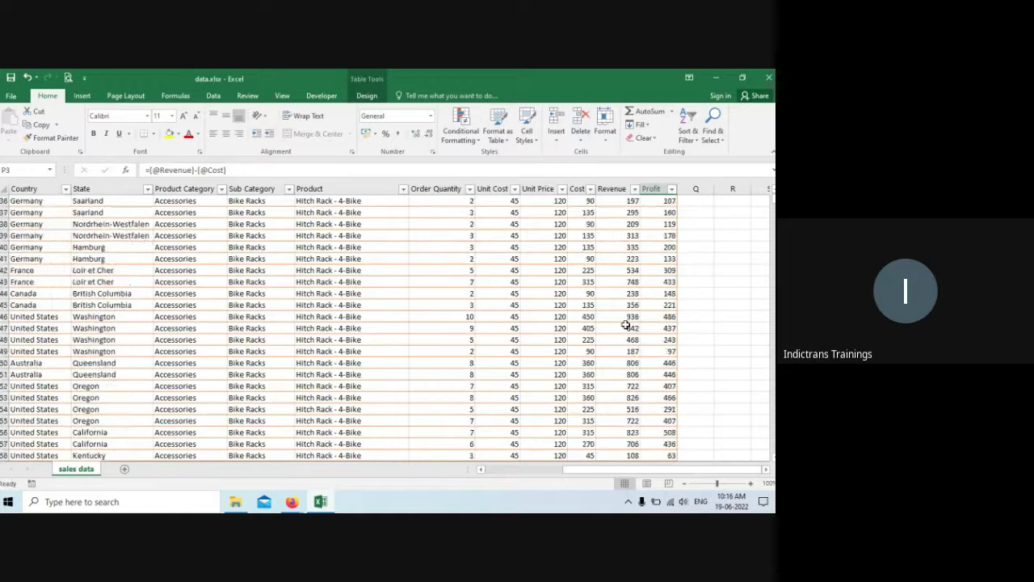
{"action": "scroll", "coordinate": [627, 324], "scroll_direction": "down", "scroll_amount": 6}
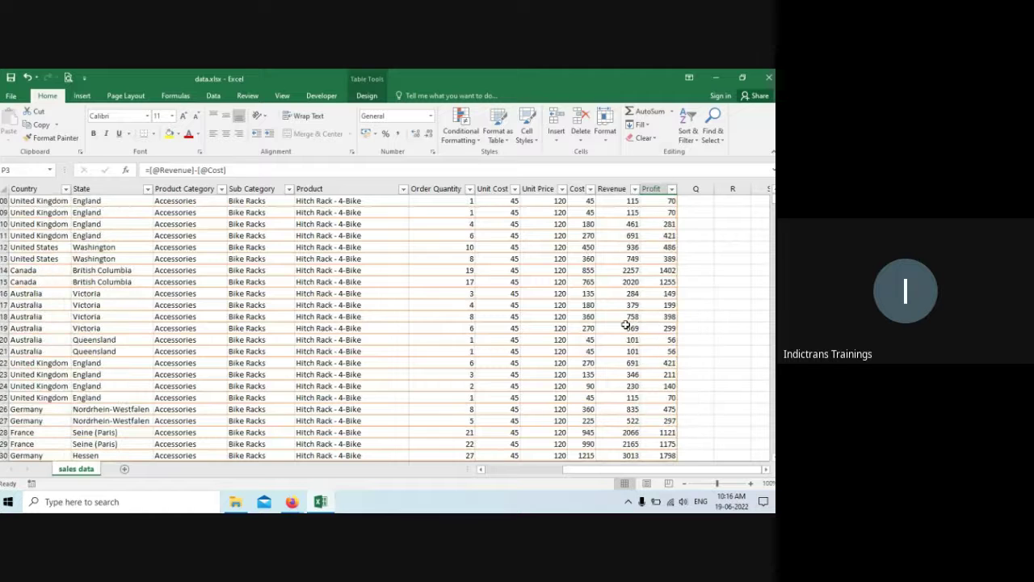
{"action": "left_click", "coordinate": [651, 398]}
{"action": "key", "text": "ctrl+Down"}
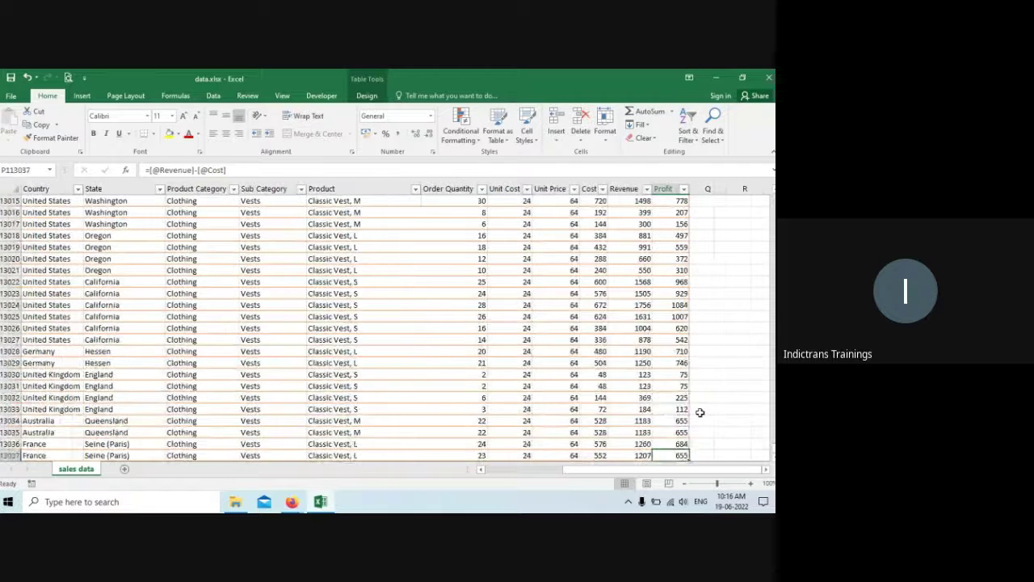
{"action": "scroll", "coordinate": [669, 408], "scroll_direction": "down", "scroll_amount": 3}
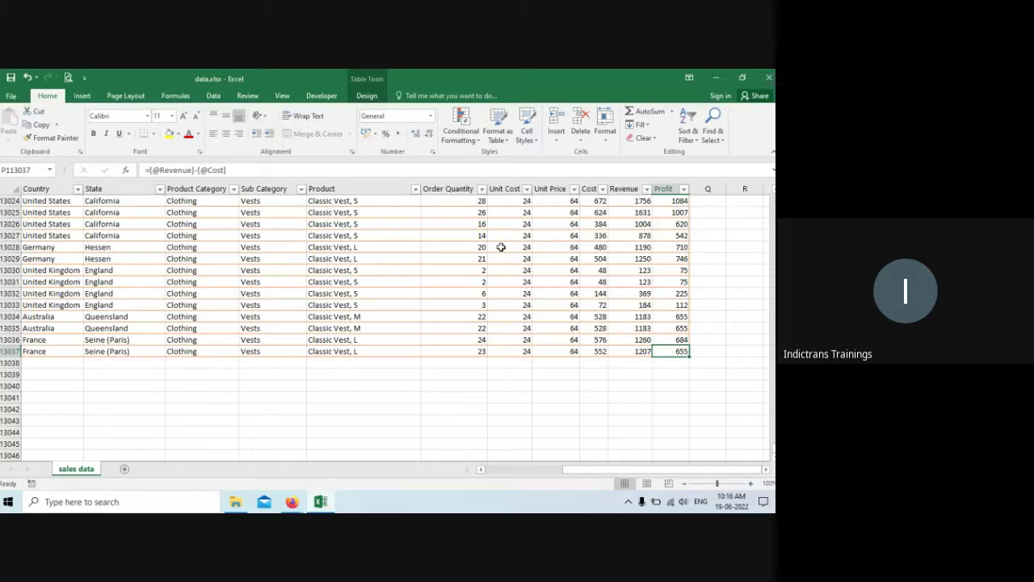
{"action": "key", "text": "ctrl+Home"}
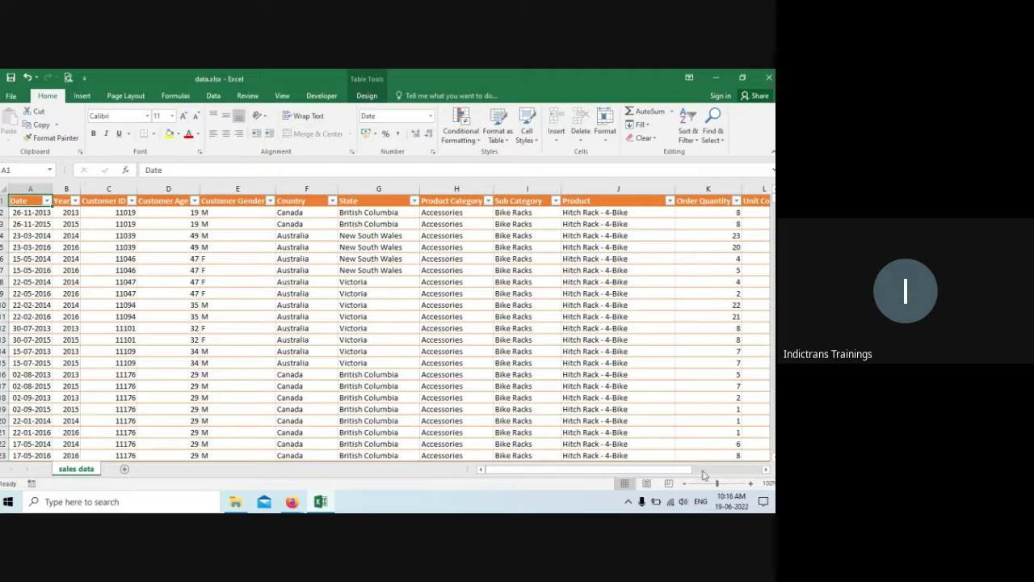
Step: Create a pivot table from Table1 on a new worksheet
{"action": "left_click", "coordinate": [451, 281]}
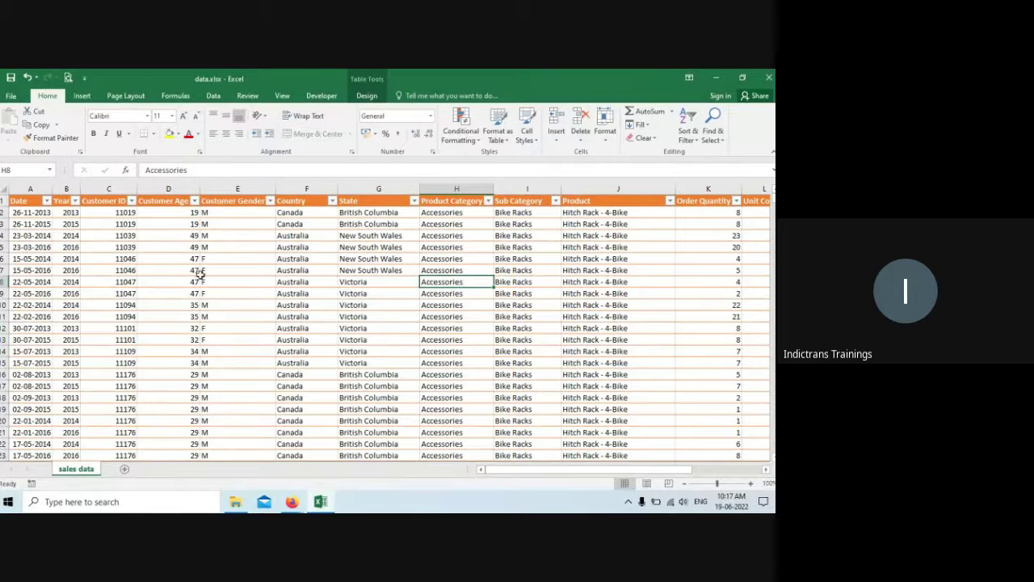
{"action": "left_click", "coordinate": [243, 303]}
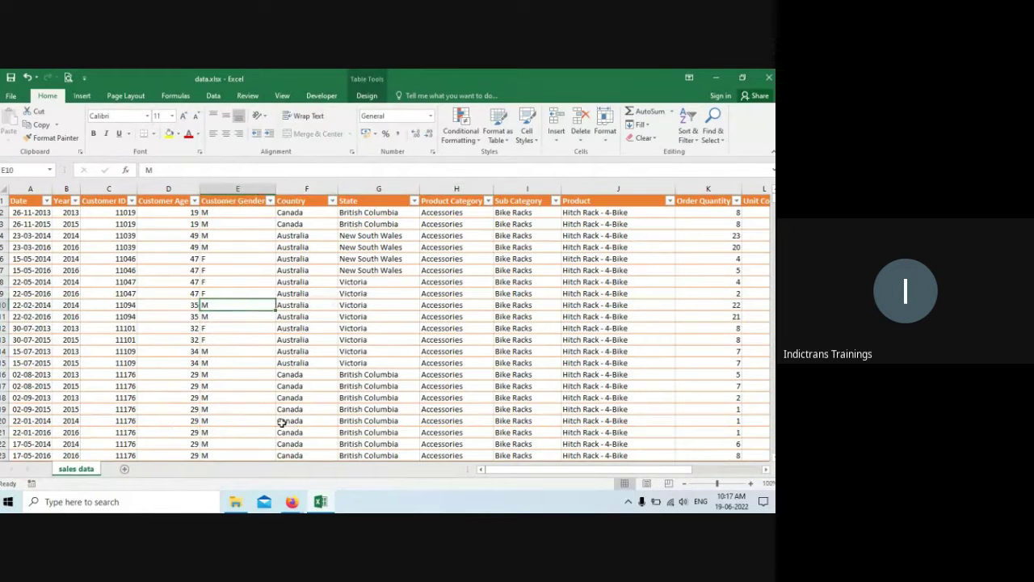
{"action": "left_click", "coordinate": [81, 95]}
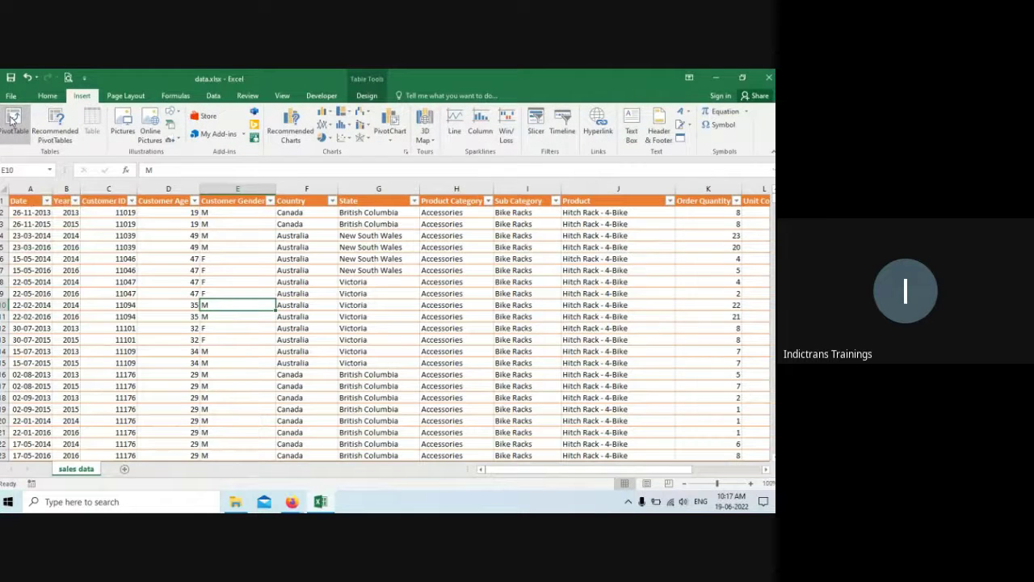
{"action": "left_click", "coordinate": [13, 120]}
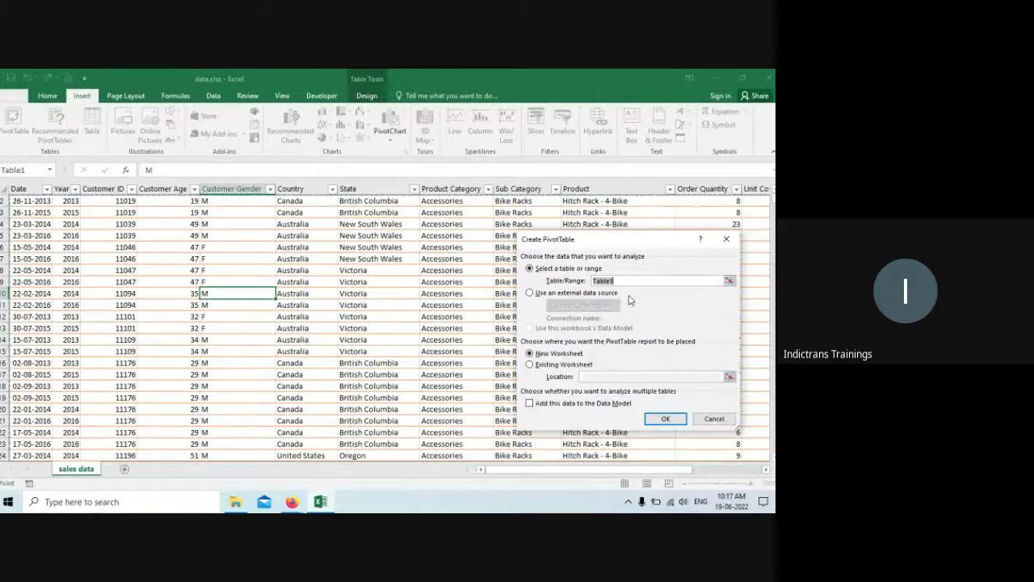
{"action": "left_click", "coordinate": [668, 418]}
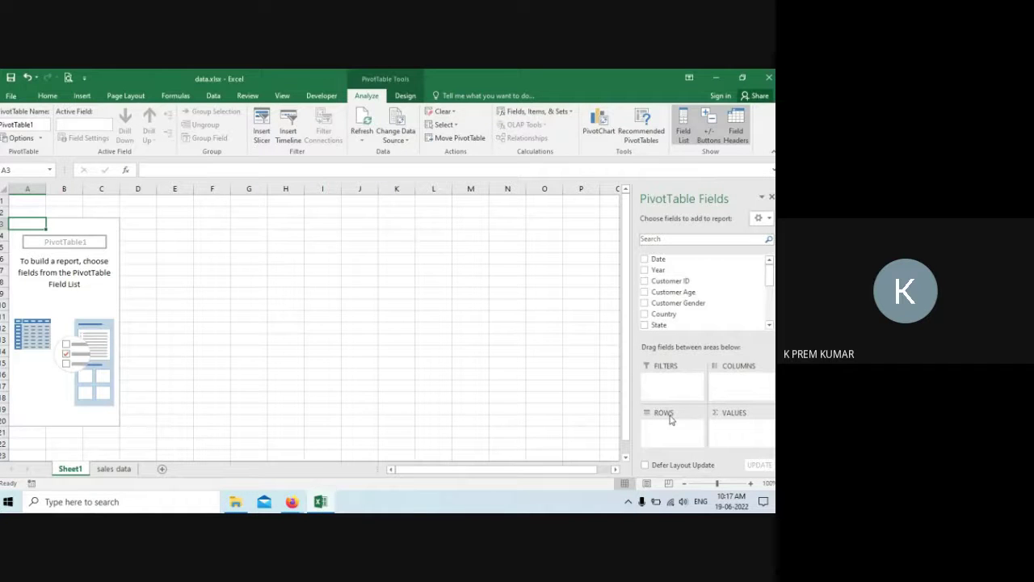
Step: Return to the sales data sheet, review the Table1 source range in the Create PivotTable dialog, and cancel it
{"action": "key", "text": "alt+Tab"}
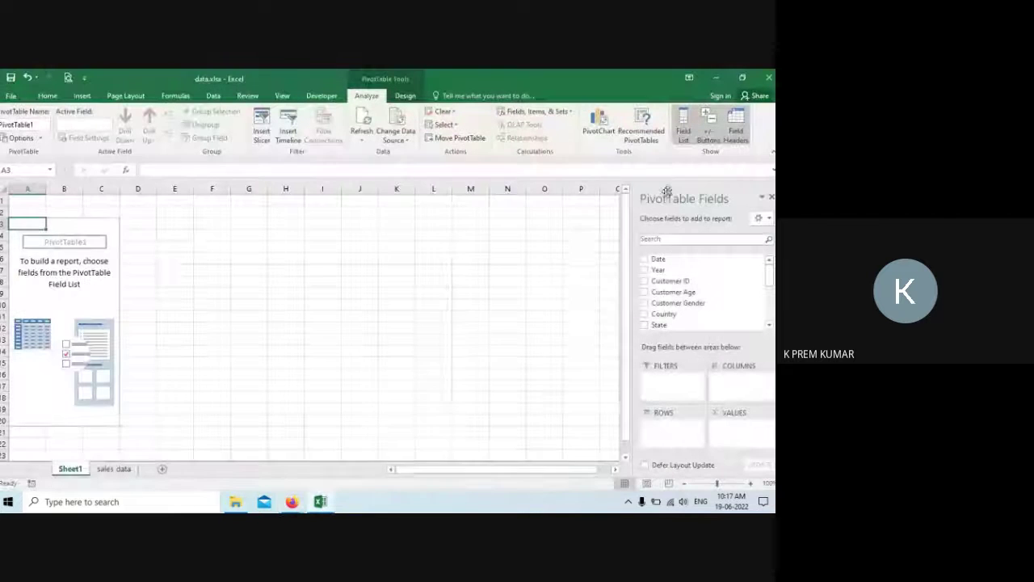
{"action": "key", "text": "alt+Tab"}
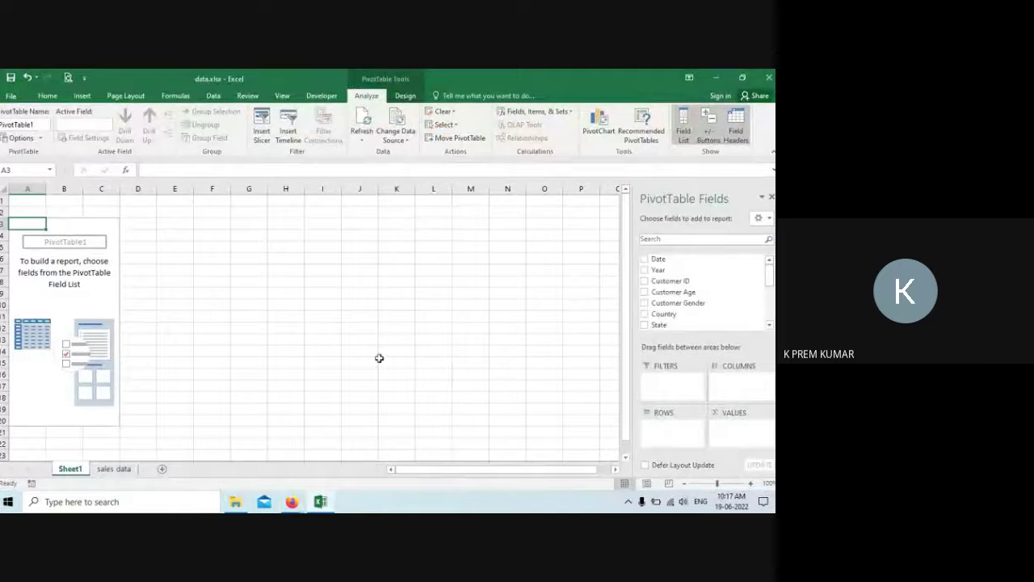
{"action": "left_click", "coordinate": [113, 469]}
{"action": "left_click", "coordinate": [319, 326]}
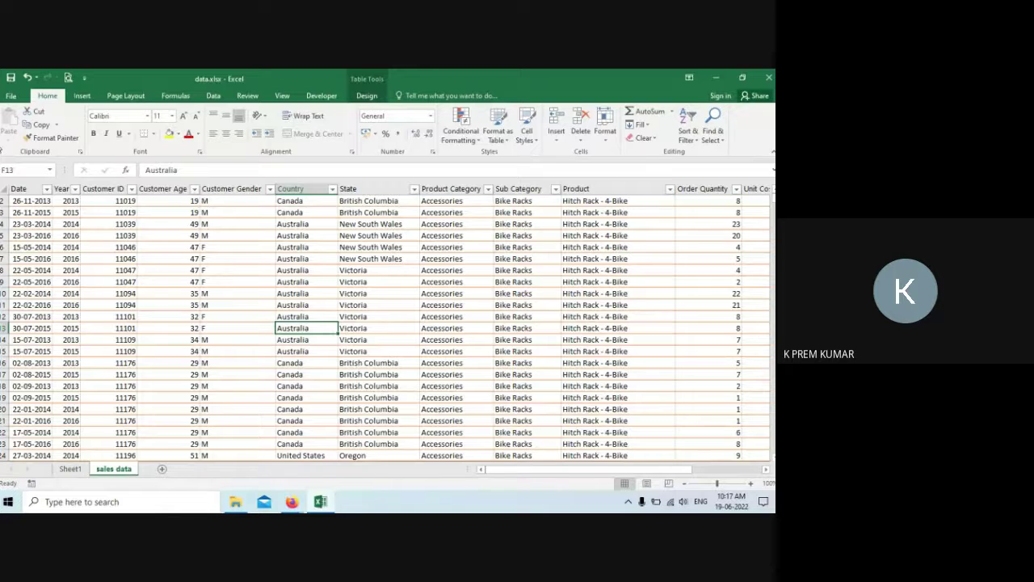
{"action": "left_click", "coordinate": [82, 95]}
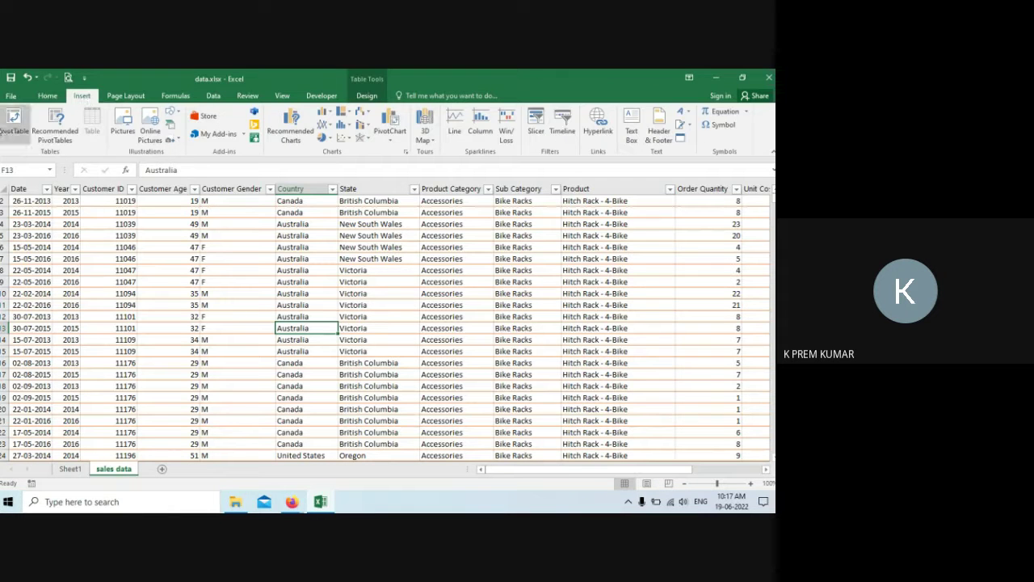
{"action": "left_click", "coordinate": [6, 127]}
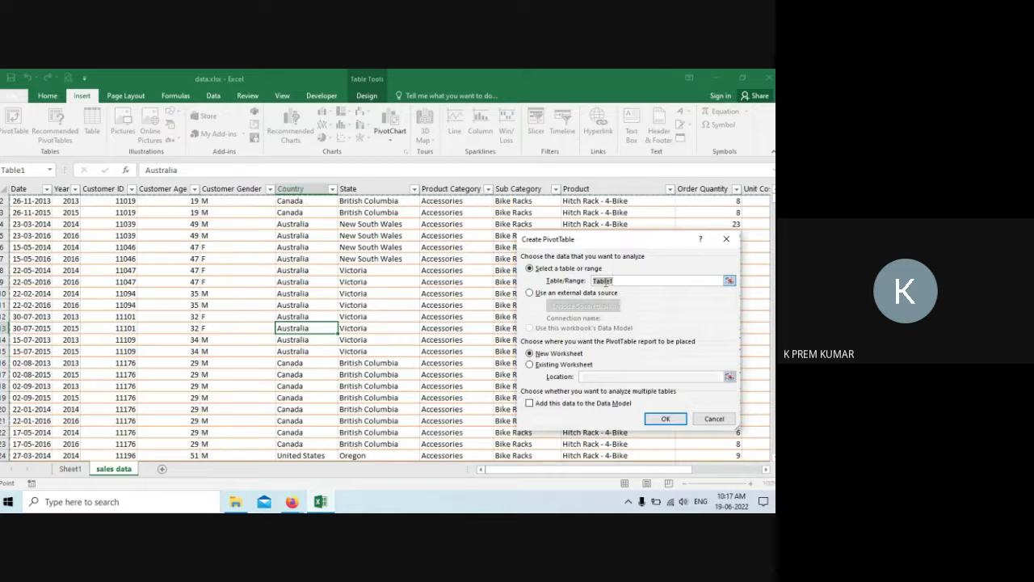
{"action": "left_click", "coordinate": [607, 280]}
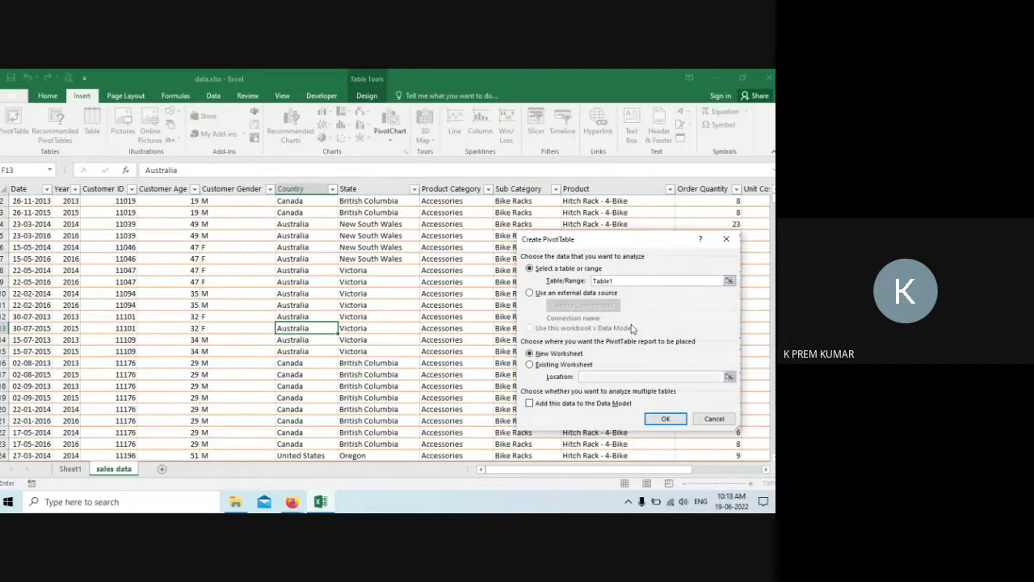
{"action": "left_click", "coordinate": [713, 418]}
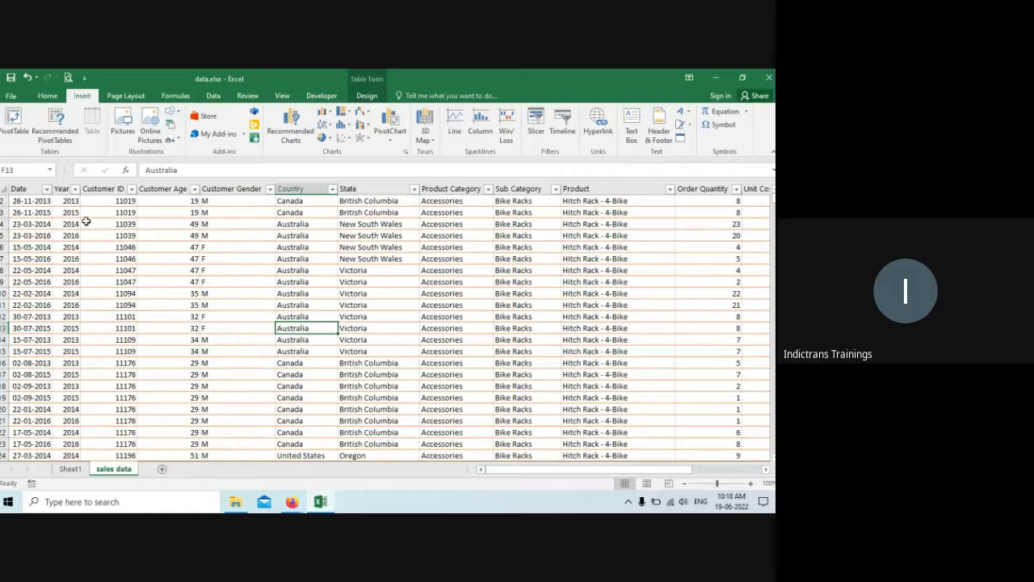
Step: Select the whole sales table, review the Table1 source in the Create PivotTable dialog without creating anything, and view the empty pivot table on Sheet1
{"action": "left_click", "coordinate": [196, 297]}
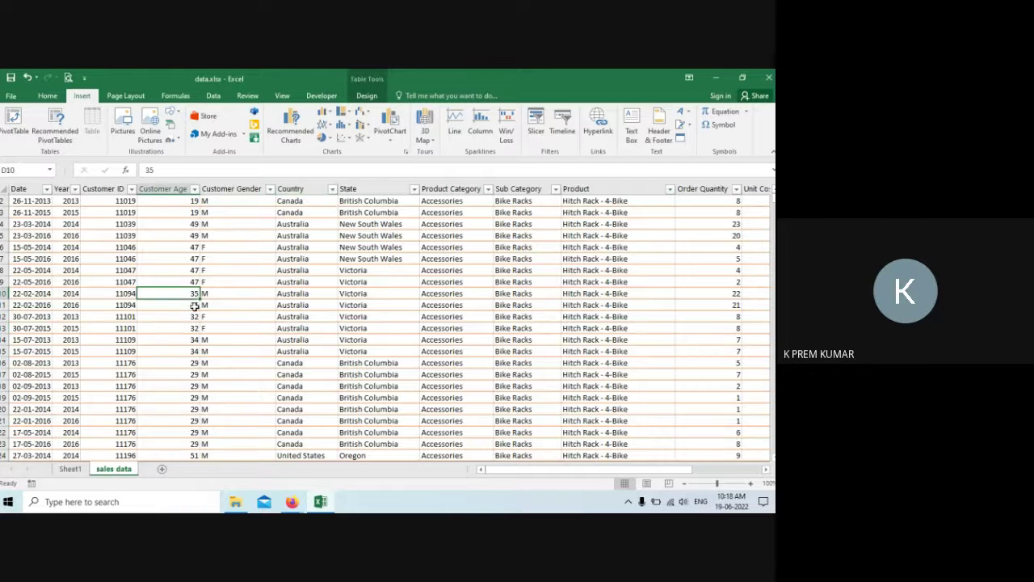
{"action": "key", "text": "ctrl+a"}
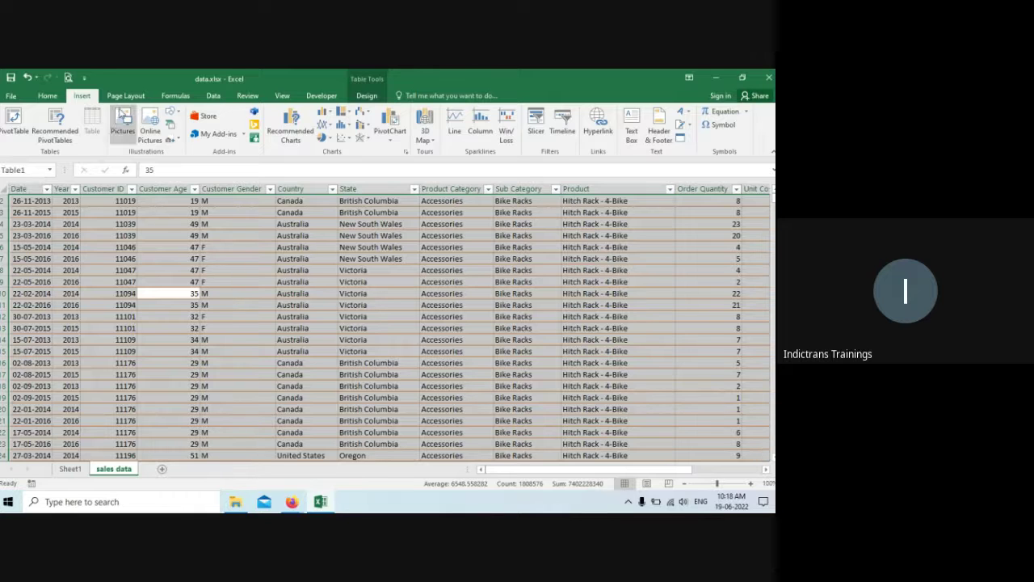
{"action": "left_click", "coordinate": [358, 328]}
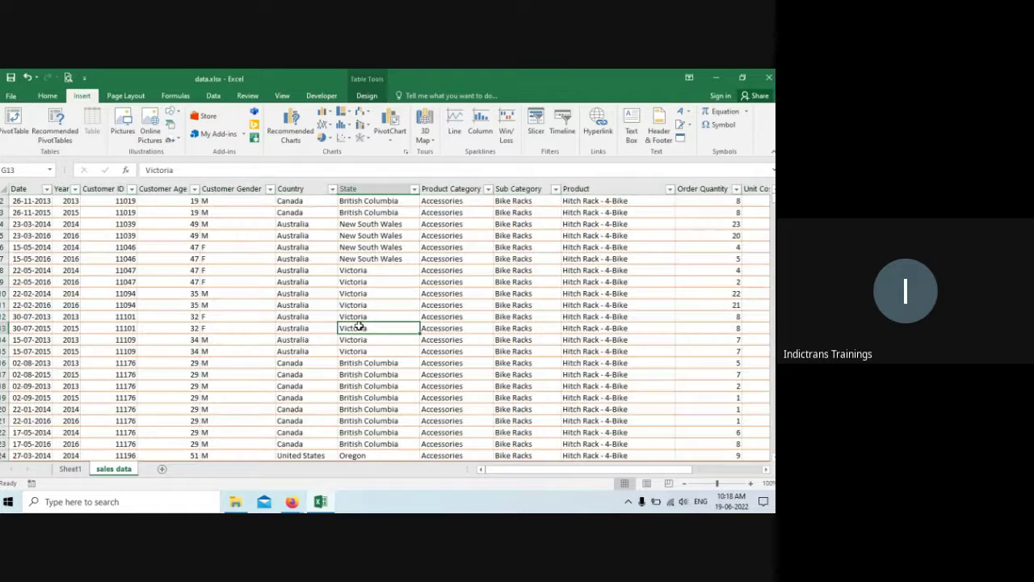
{"action": "left_click", "coordinate": [13, 121]}
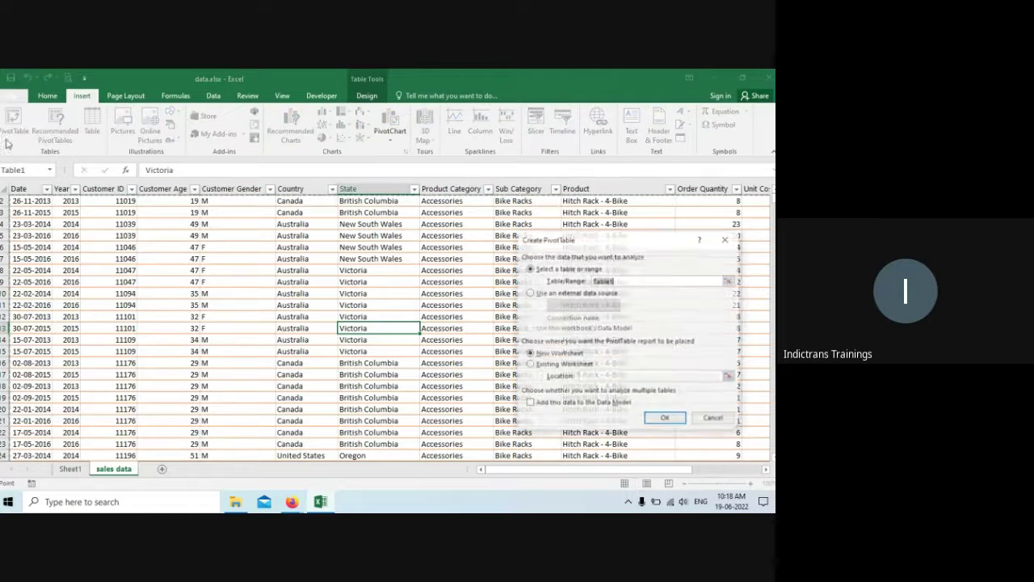
{"action": "left_click", "coordinate": [598, 281]}
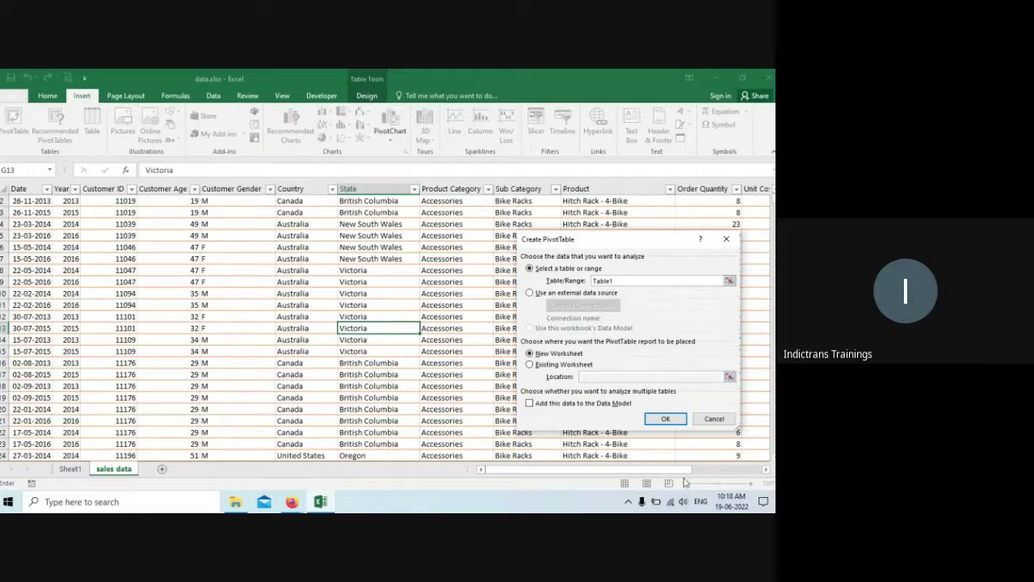
{"action": "left_click", "coordinate": [715, 419]}
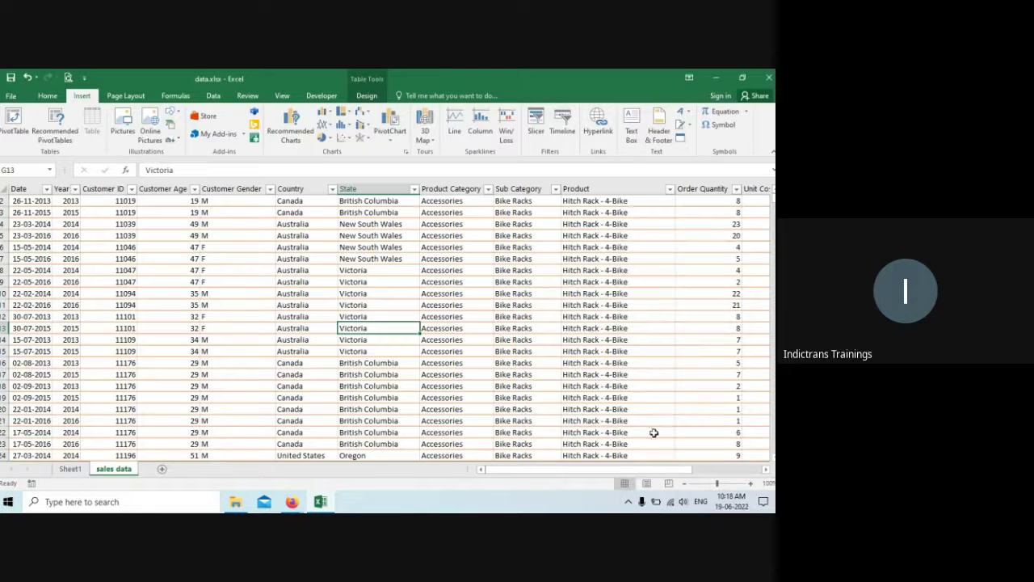
{"action": "left_click", "coordinate": [71, 469]}
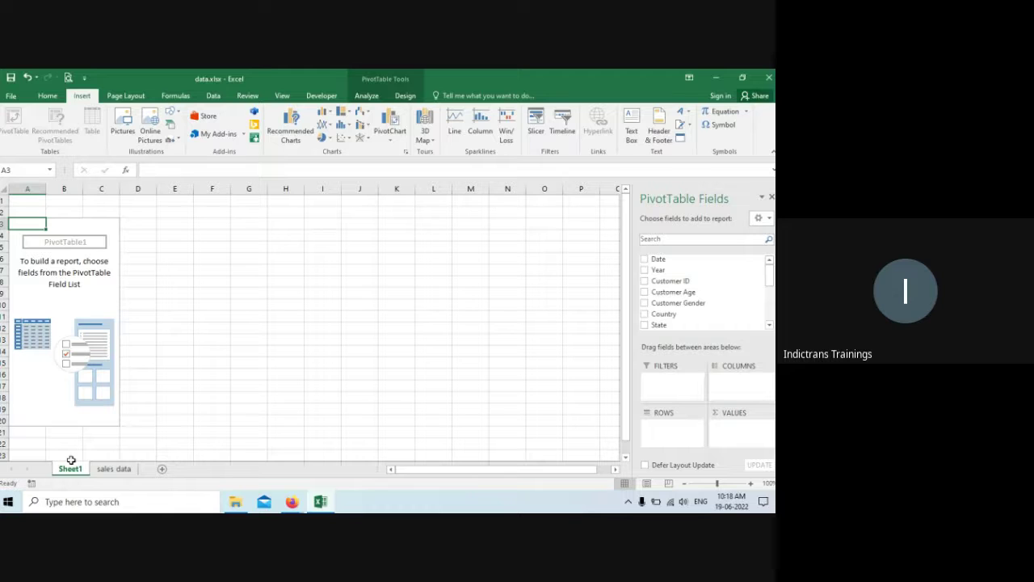
Step: Return to the sales data sheet and apply the orange Medium table style with shaded banded rows to Table1
{"action": "left_click", "coordinate": [124, 473]}
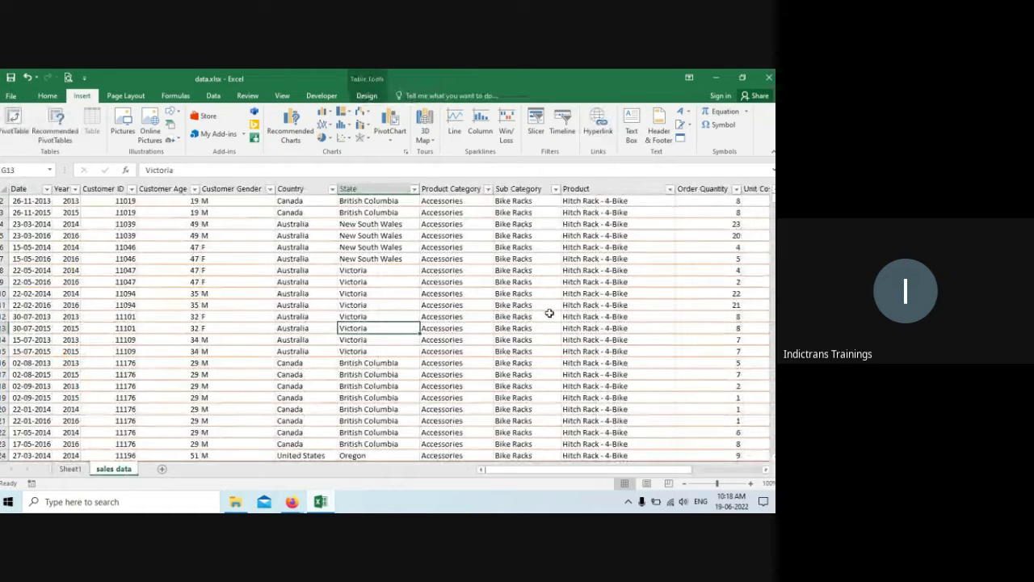
{"action": "left_click", "coordinate": [315, 246]}
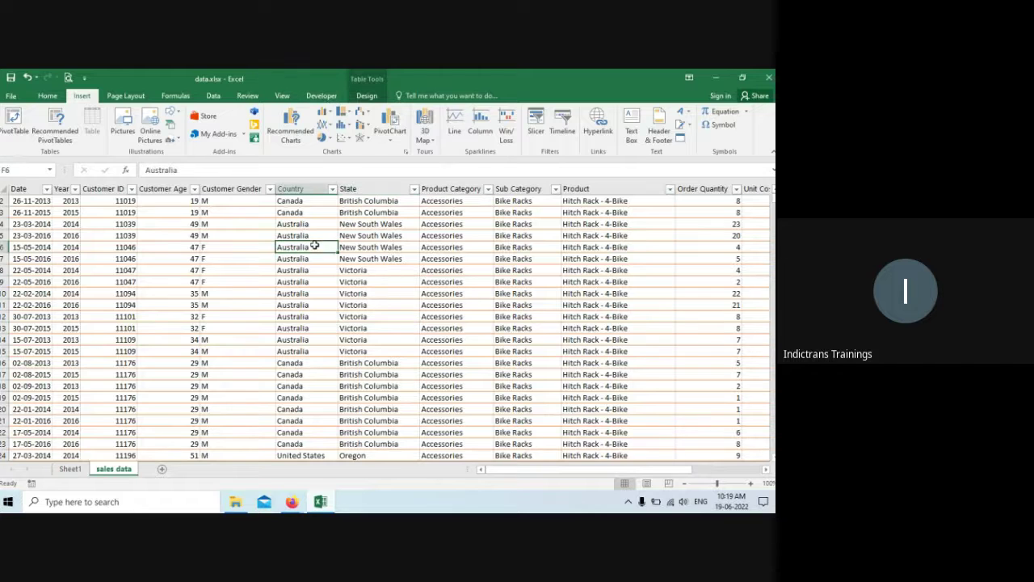
{"action": "left_click", "coordinate": [367, 96]}
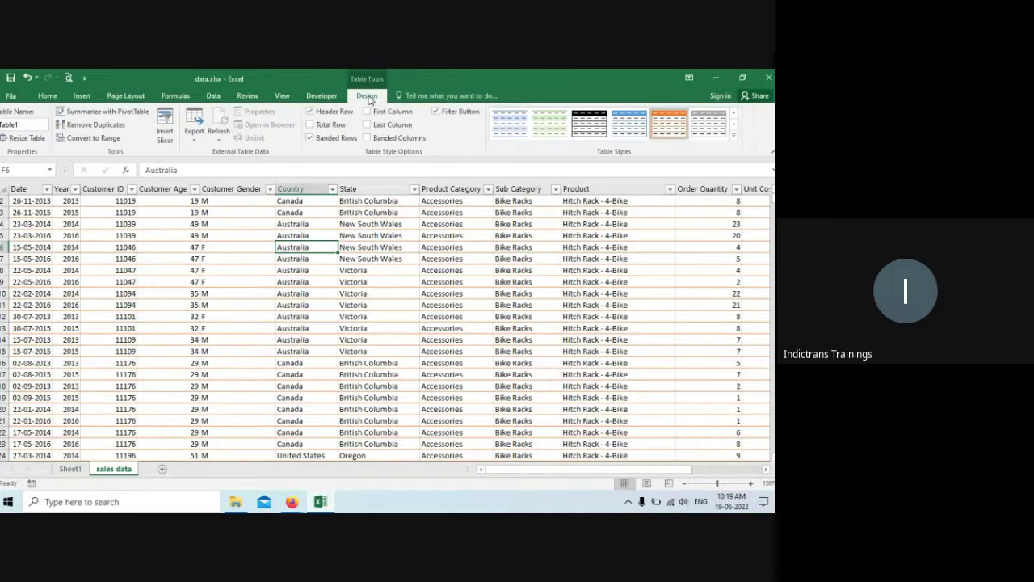
{"action": "left_click", "coordinate": [732, 135]}
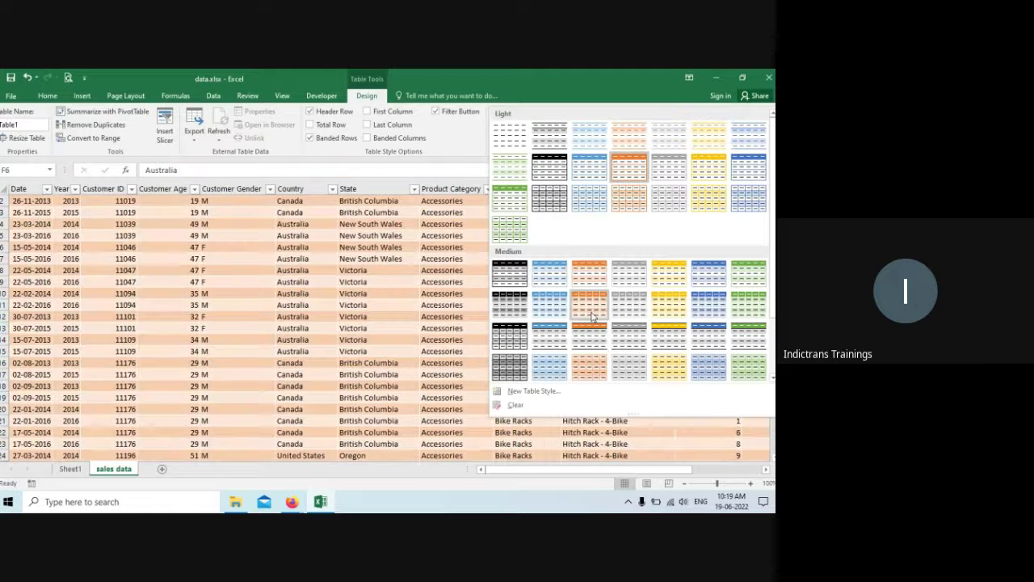
{"action": "left_click", "coordinate": [592, 316]}
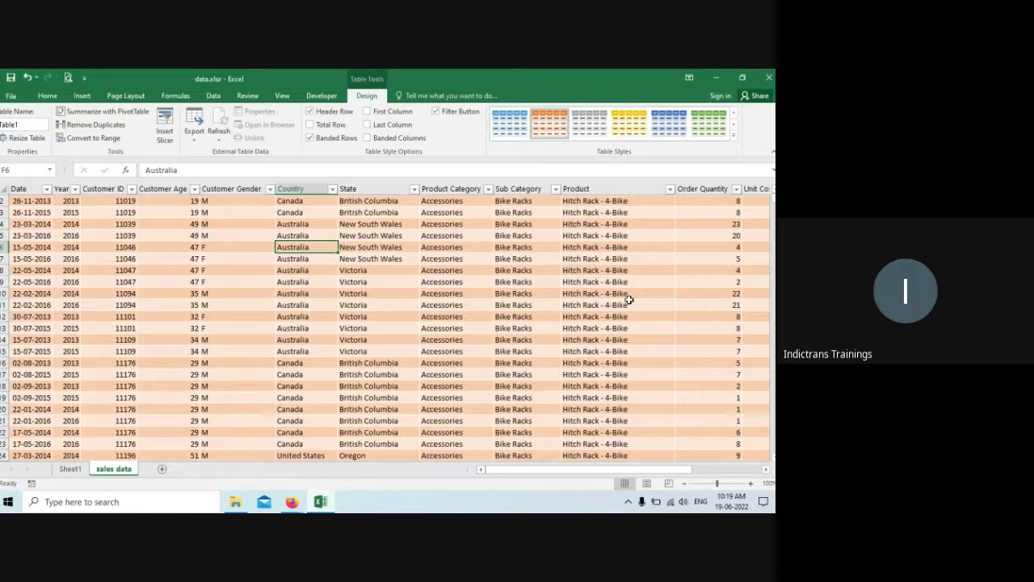
Step: Check the in-call messages of the Google Meet call in Firefox and return to the Excel workbook
{"action": "left_click", "coordinate": [765, 472]}
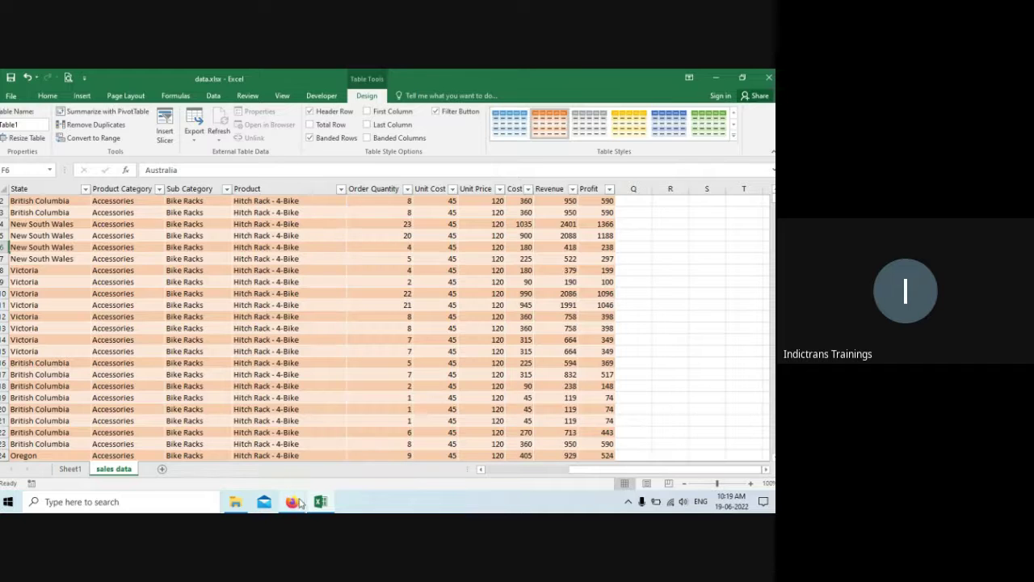
{"action": "mouse_move", "coordinate": [294, 502]}
{"action": "left_click", "coordinate": [250, 449]}
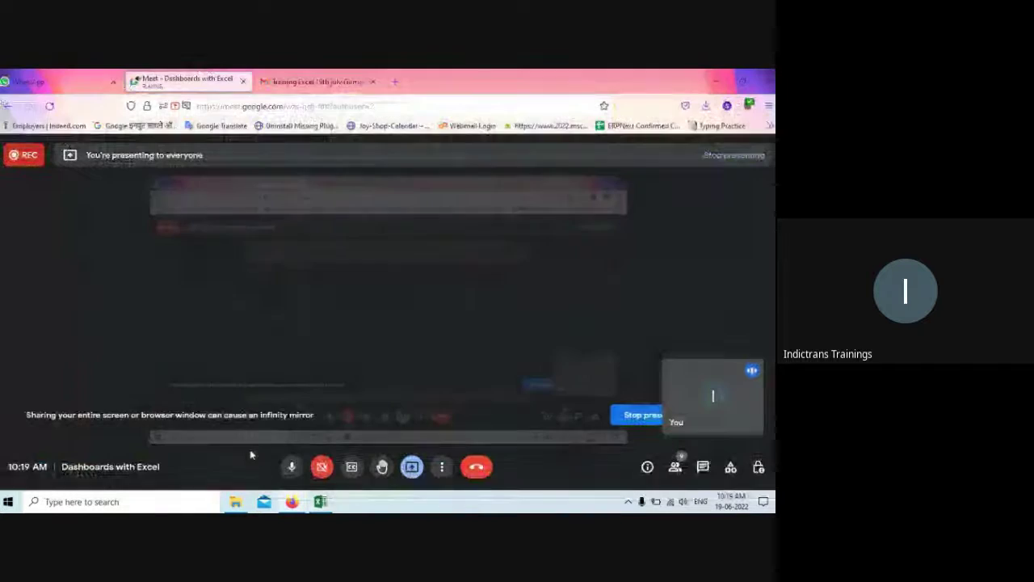
{"action": "left_click", "coordinate": [702, 469]}
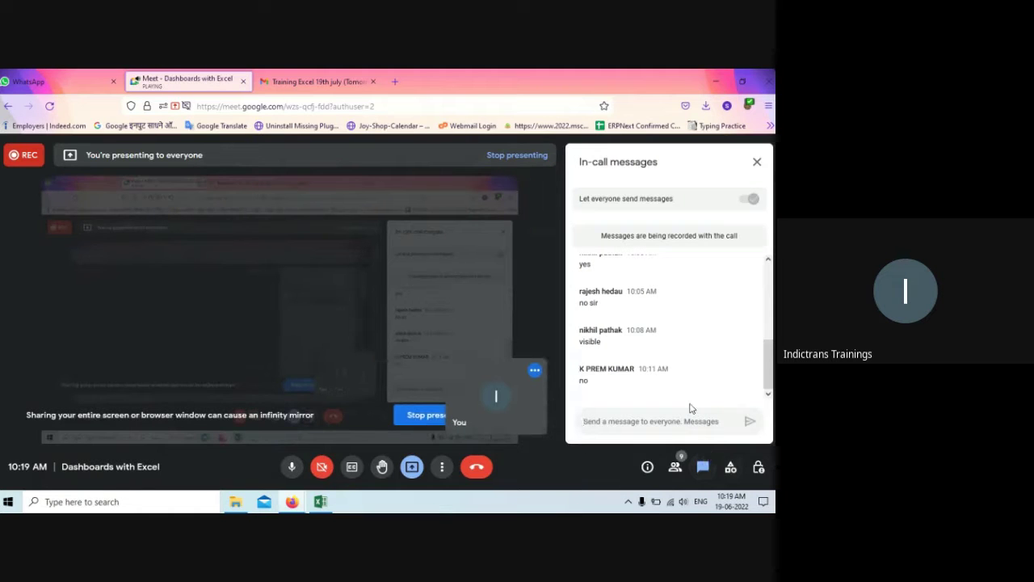
{"action": "key", "text": "alt+Tab"}
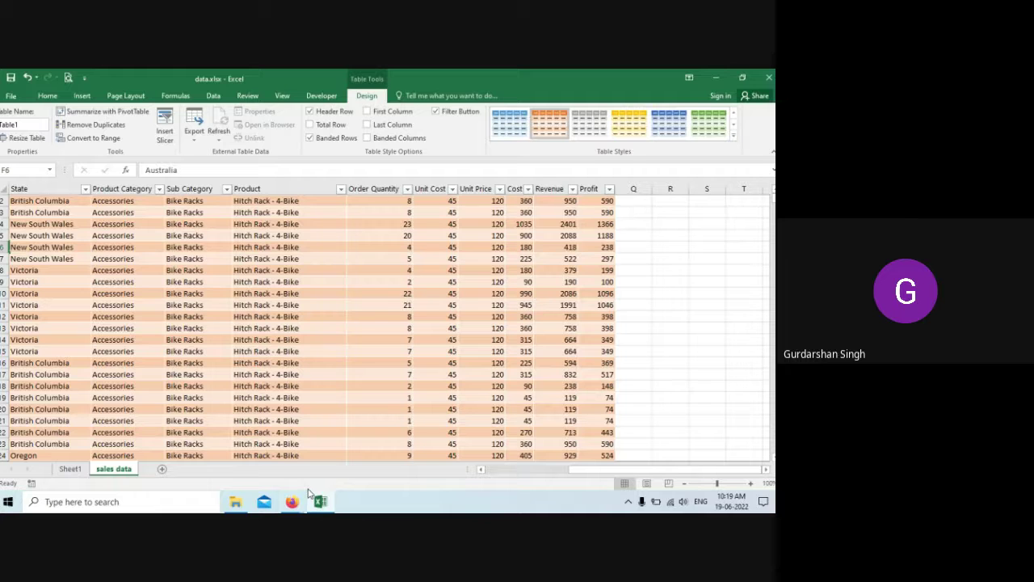
Step: Select the whole sales table, review its columns across to Profit and the Format as Table command, and clear the selection
{"action": "left_click", "coordinate": [324, 268]}
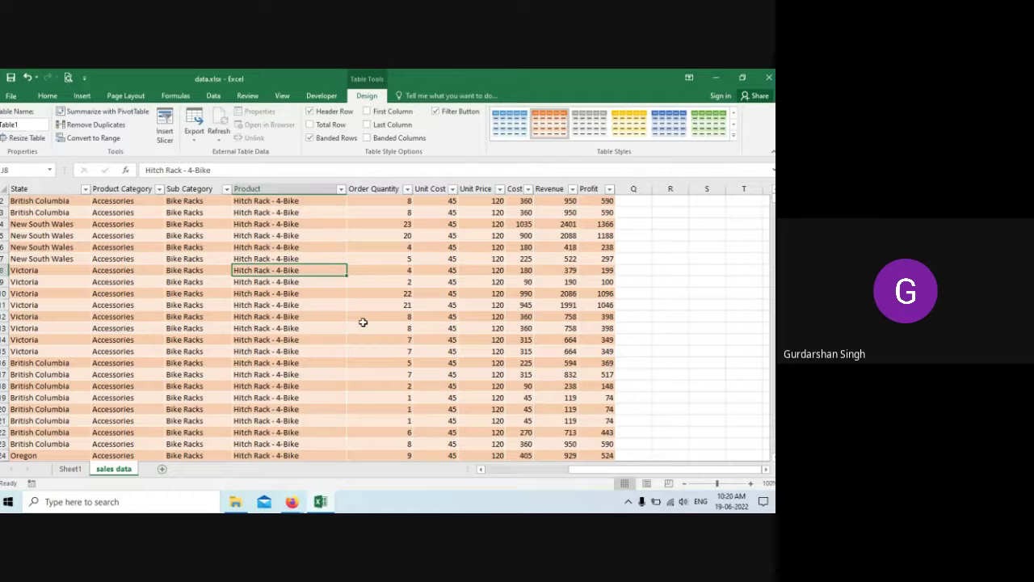
{"action": "key", "text": "ctrl+Home"}
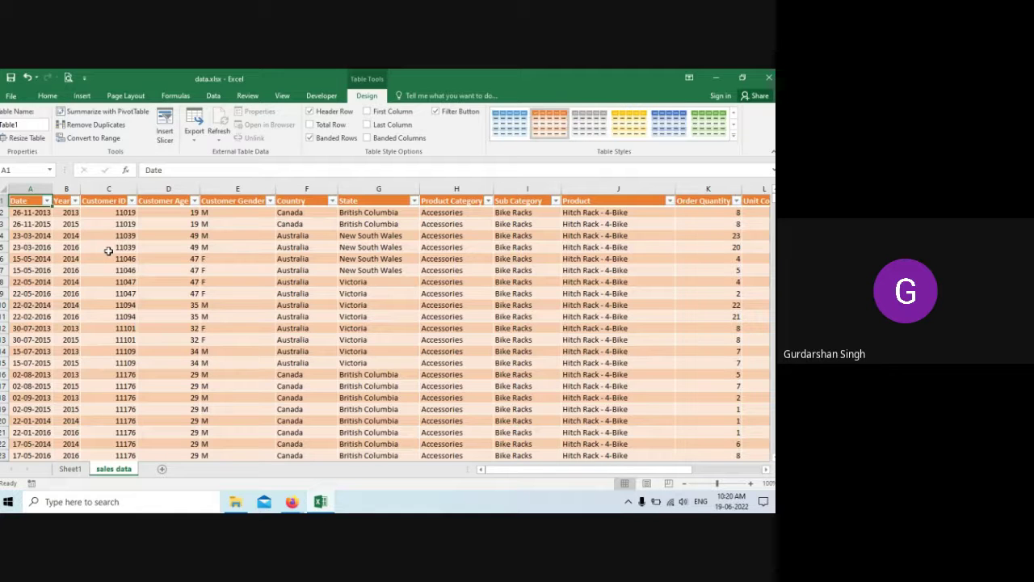
{"action": "left_click", "coordinate": [223, 281]}
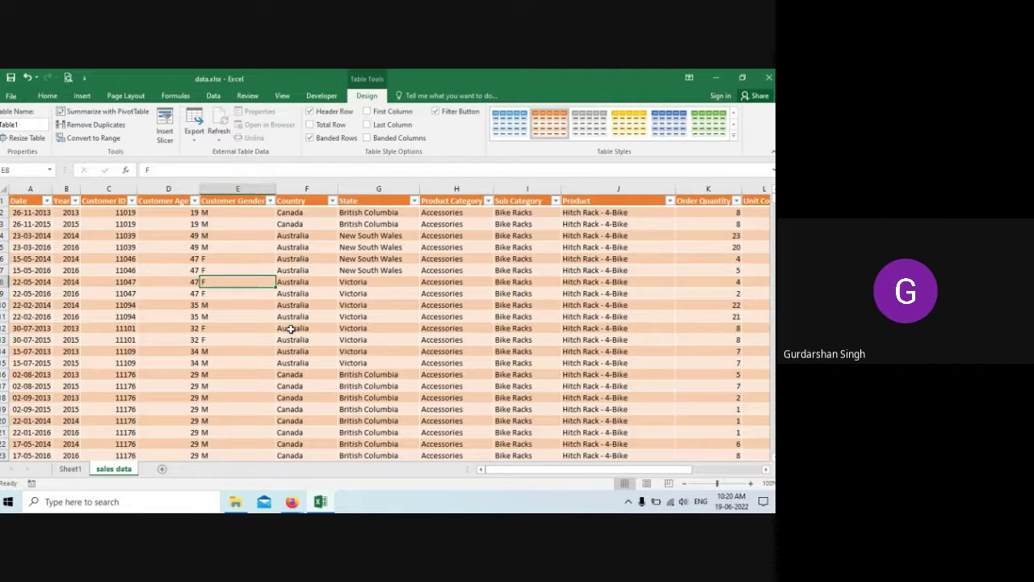
{"action": "left_click", "coordinate": [293, 329]}
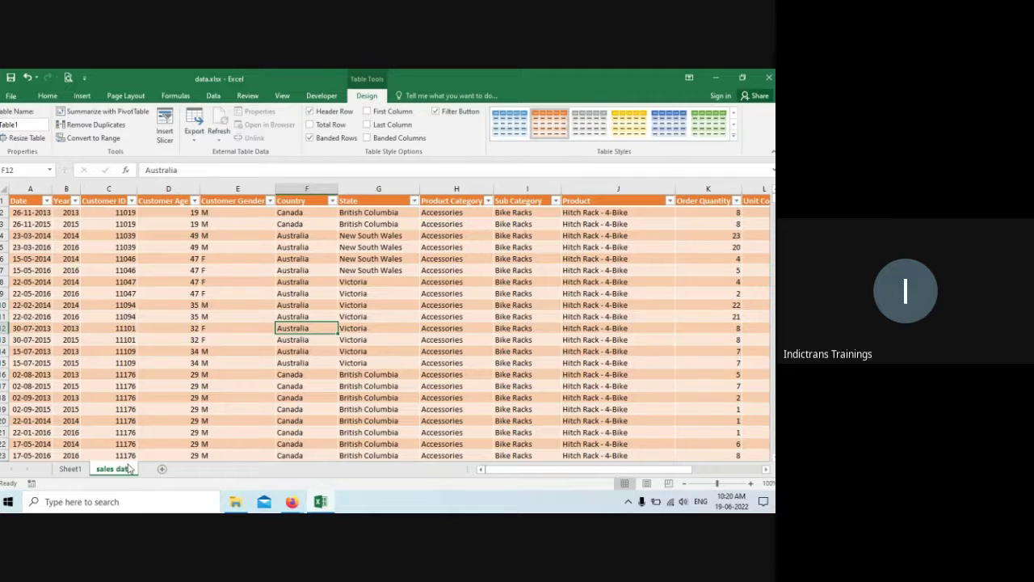
{"action": "left_click", "coordinate": [213, 326]}
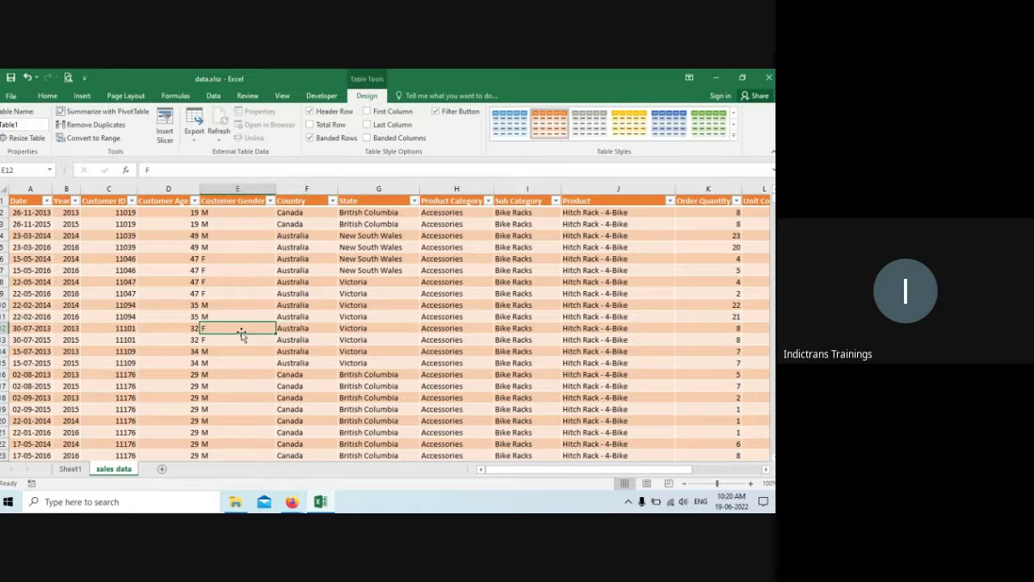
{"action": "key", "text": "ctrl+a"}
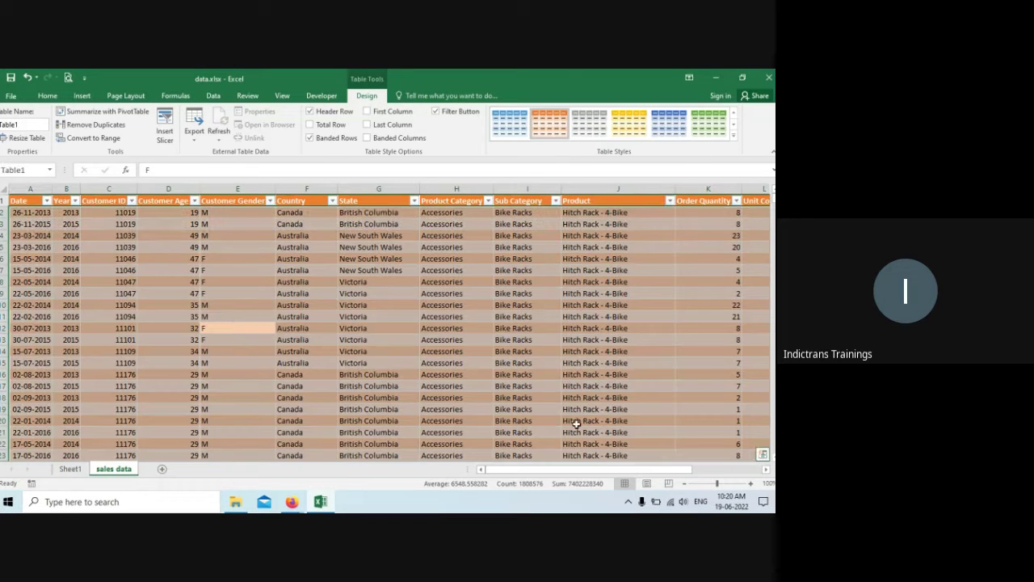
{"action": "left_click", "coordinate": [765, 470]}
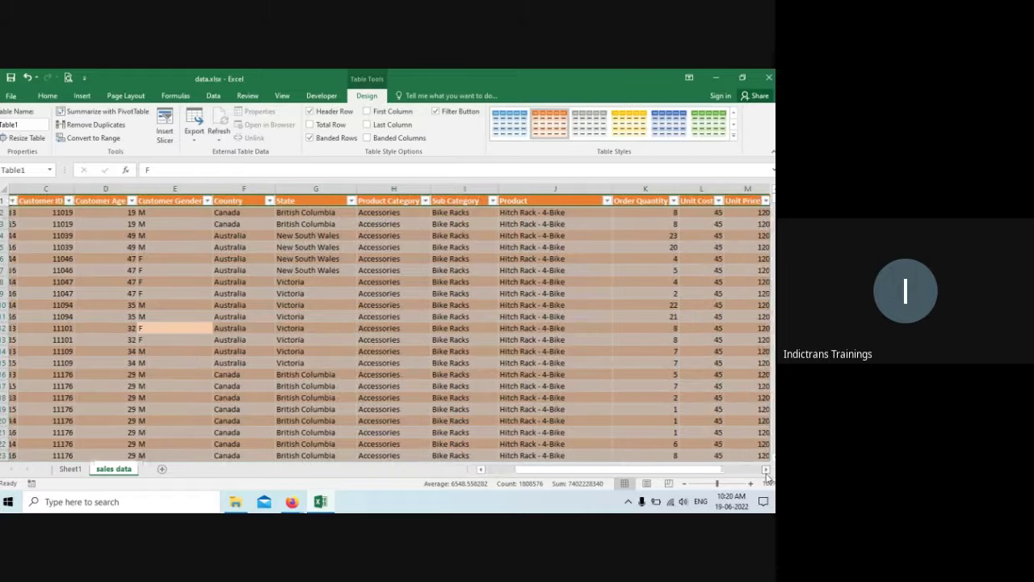
{"action": "left_click", "coordinate": [765, 469]}
{"action": "left_click", "coordinate": [765, 469]}
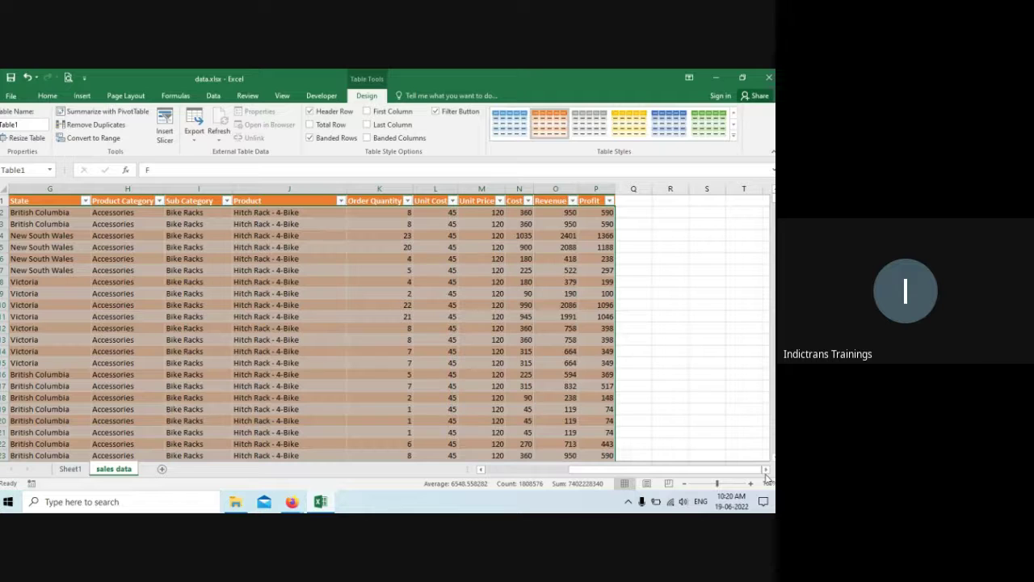
{"action": "left_click", "coordinate": [47, 96]}
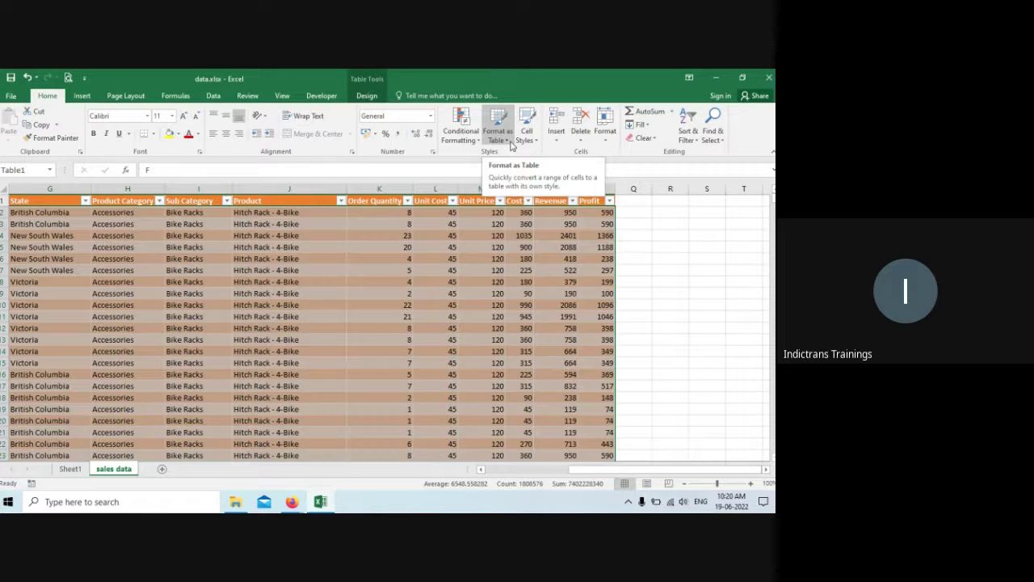
{"action": "left_click", "coordinate": [686, 340]}
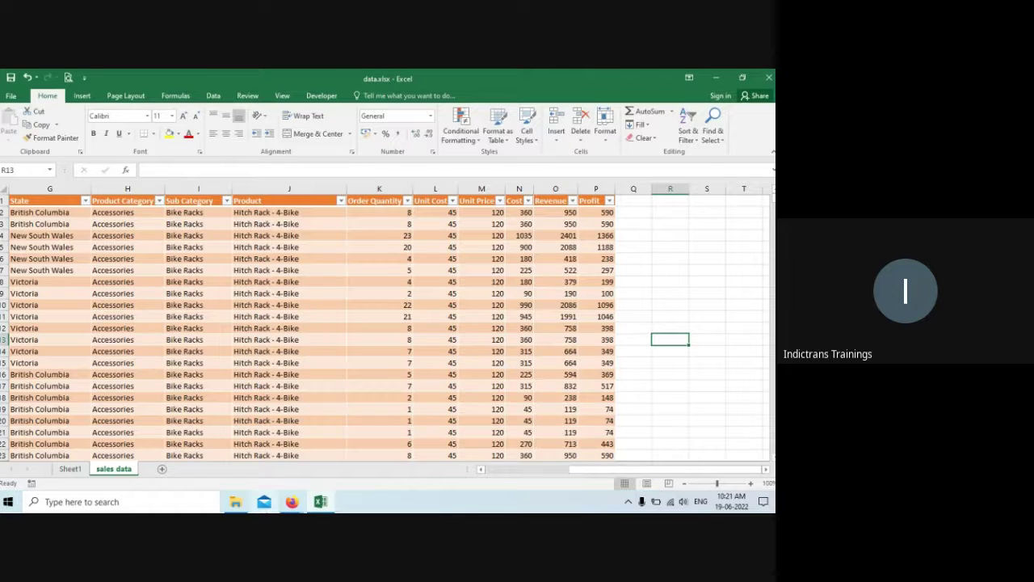
Step: Read through the participants' messages in the Google Meet chat, close the chat, and switch back to the Excel workbook
{"action": "left_click", "coordinate": [296, 502]}
{"action": "left_click", "coordinate": [258, 465]}
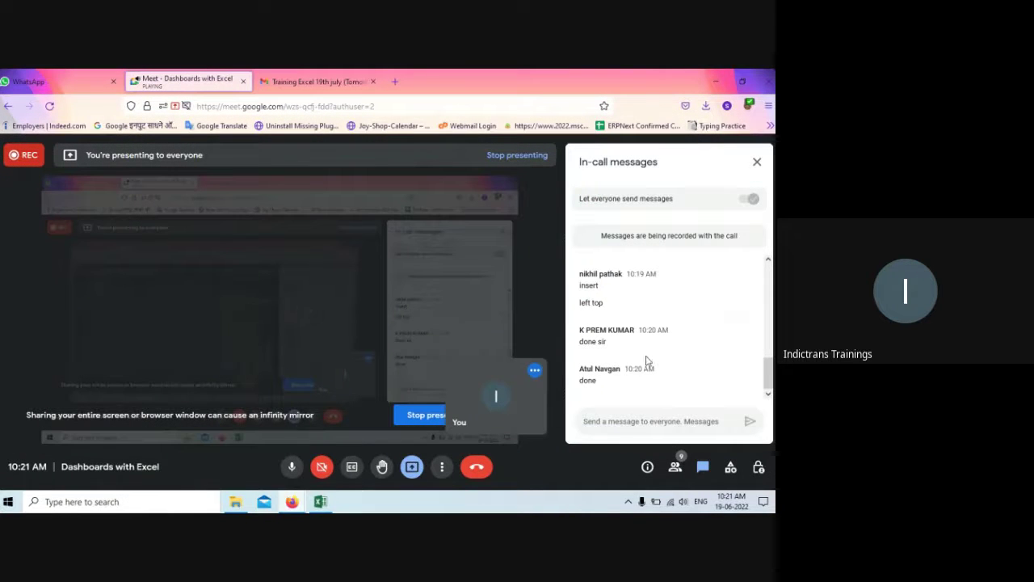
{"action": "scroll", "coordinate": [653, 354], "scroll_direction": "up", "scroll_amount": 1}
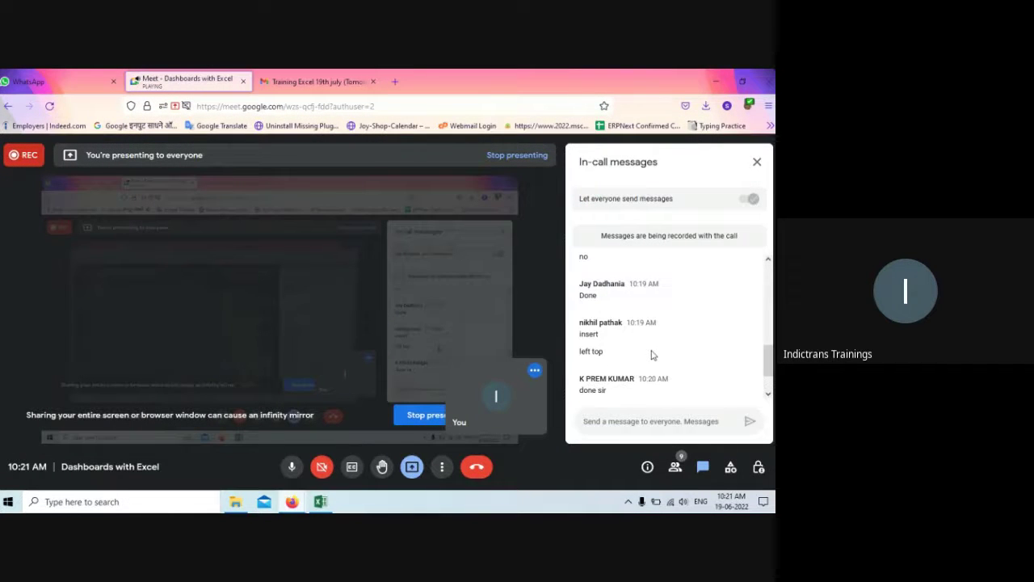
{"action": "scroll", "coordinate": [652, 354], "scroll_direction": "down", "scroll_amount": 1}
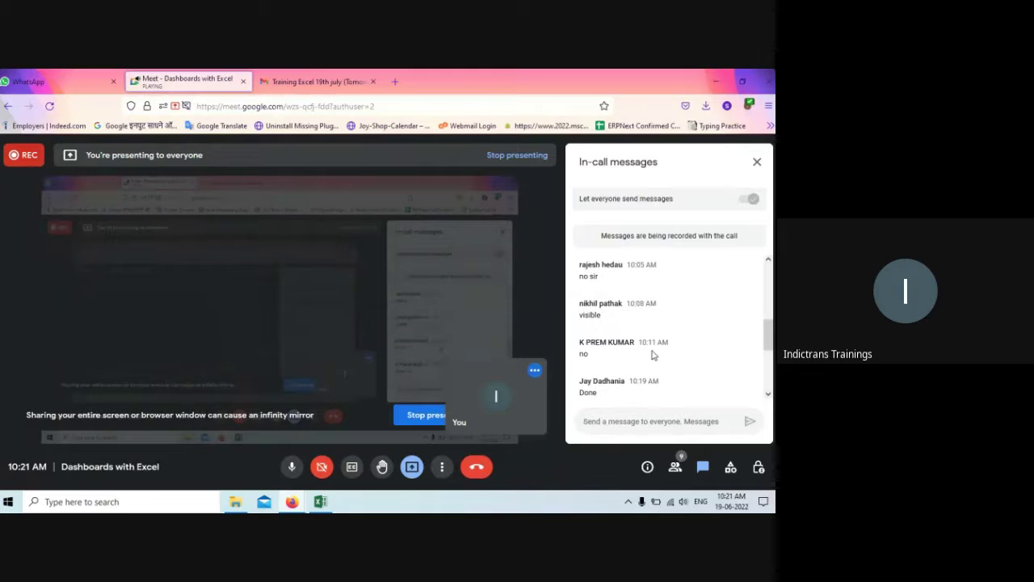
{"action": "scroll", "coordinate": [652, 355], "scroll_direction": "up", "scroll_amount": 1}
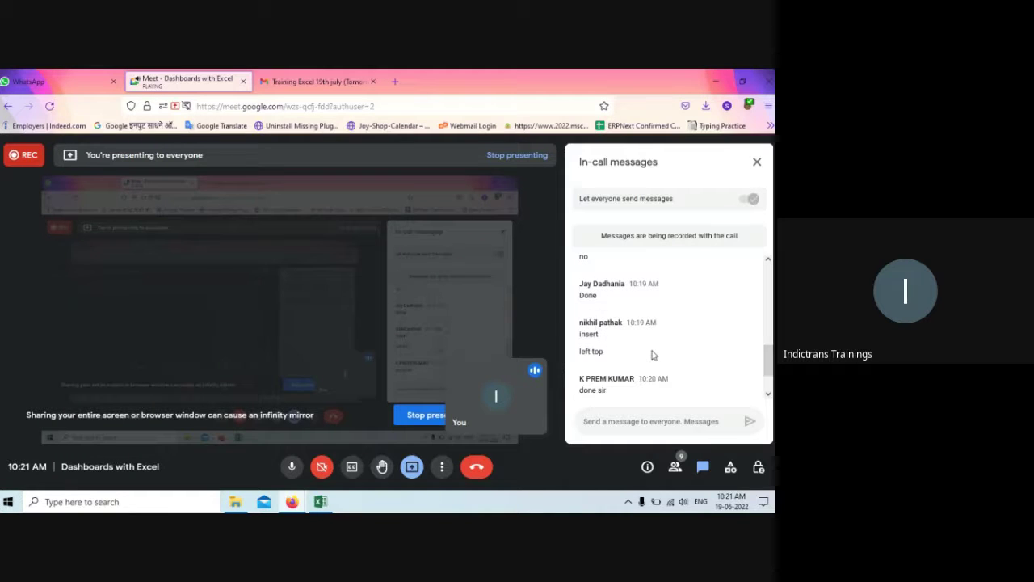
{"action": "scroll", "coordinate": [653, 355], "scroll_direction": "down", "scroll_amount": 1}
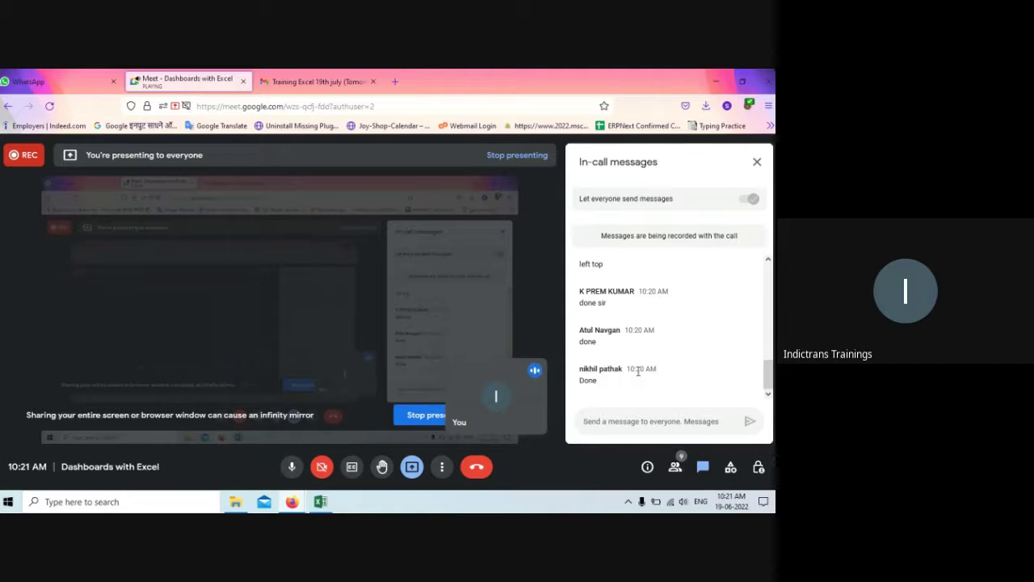
{"action": "scroll", "coordinate": [637, 371], "scroll_direction": "up", "scroll_amount": 3}
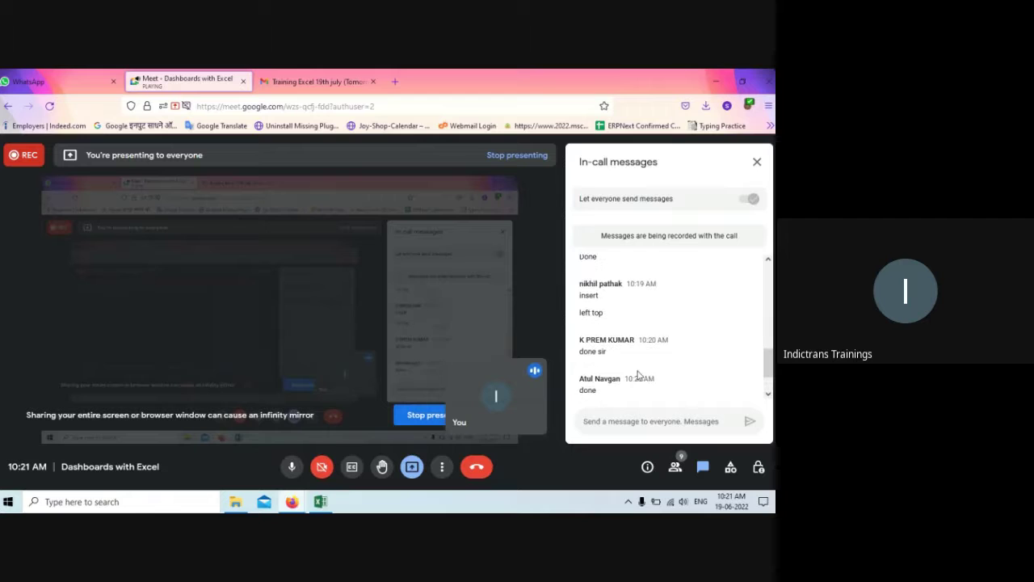
{"action": "scroll", "coordinate": [639, 375], "scroll_direction": "up", "scroll_amount": 2}
{"action": "scroll", "coordinate": [637, 374], "scroll_direction": "down", "scroll_amount": 2}
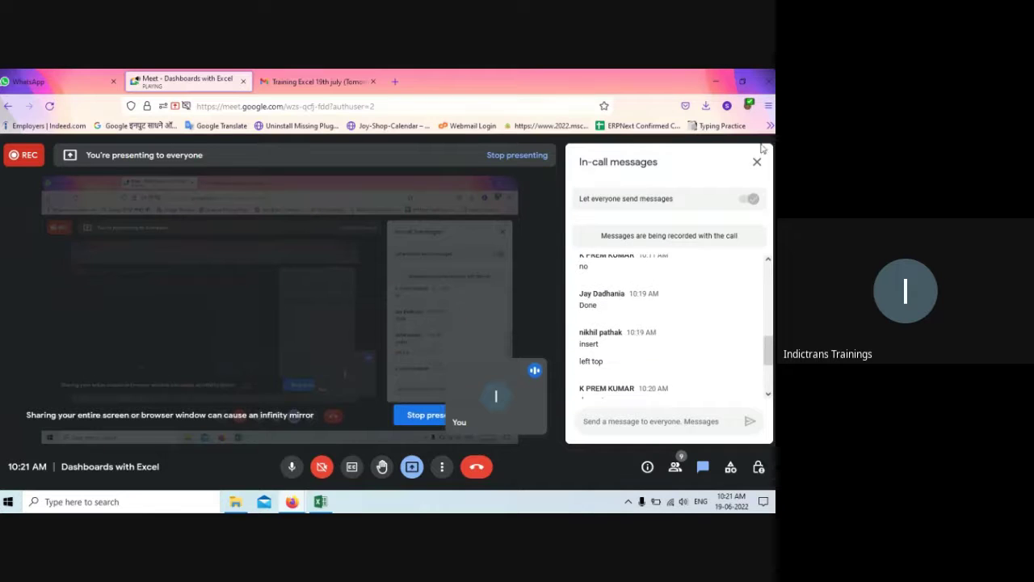
{"action": "left_click", "coordinate": [757, 164]}
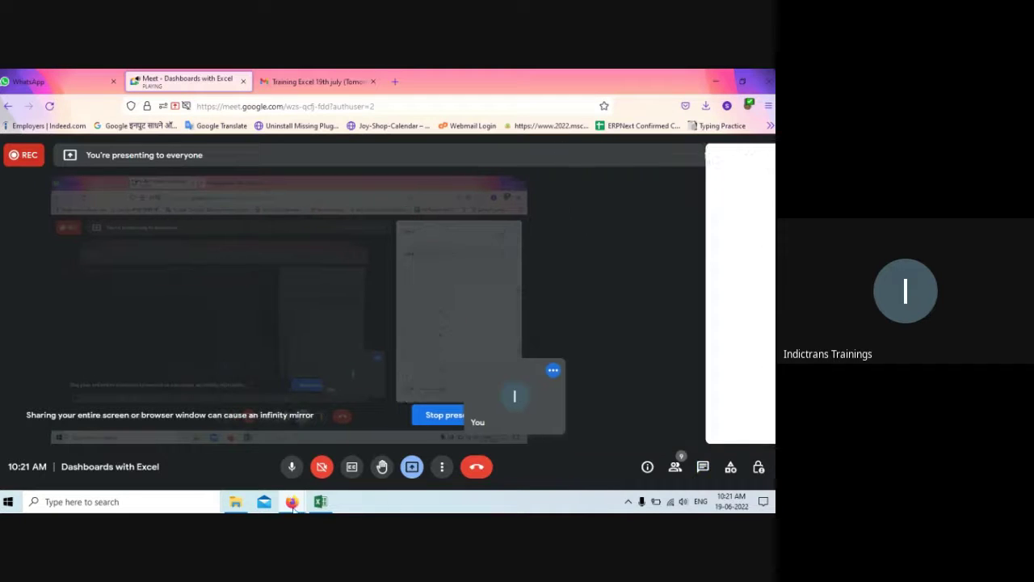
{"action": "left_click", "coordinate": [323, 502]}
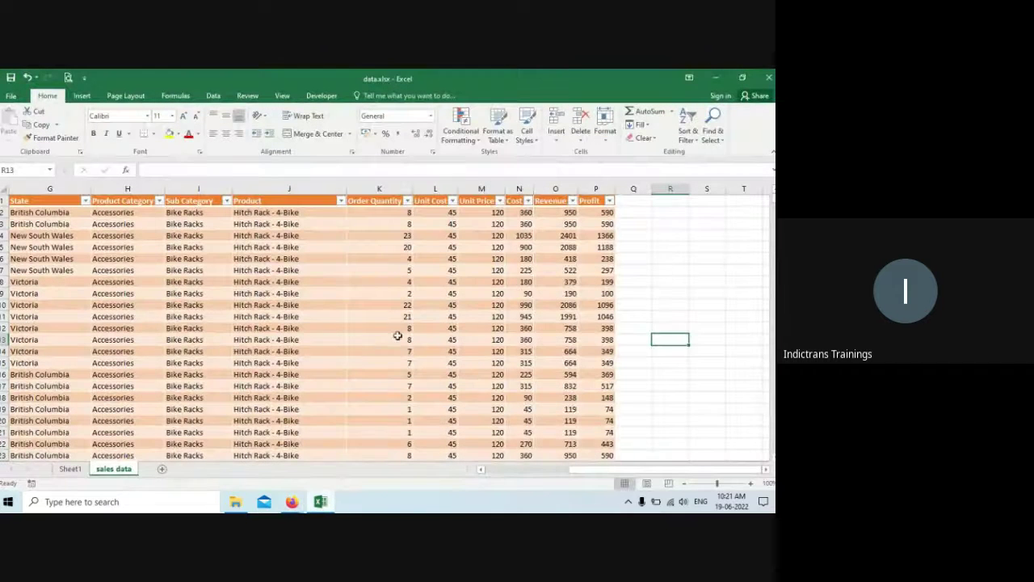
Step: In the empty pivot table on Sheet1, add Revenue as a summed value and Date as the row field
{"action": "left_click", "coordinate": [72, 470]}
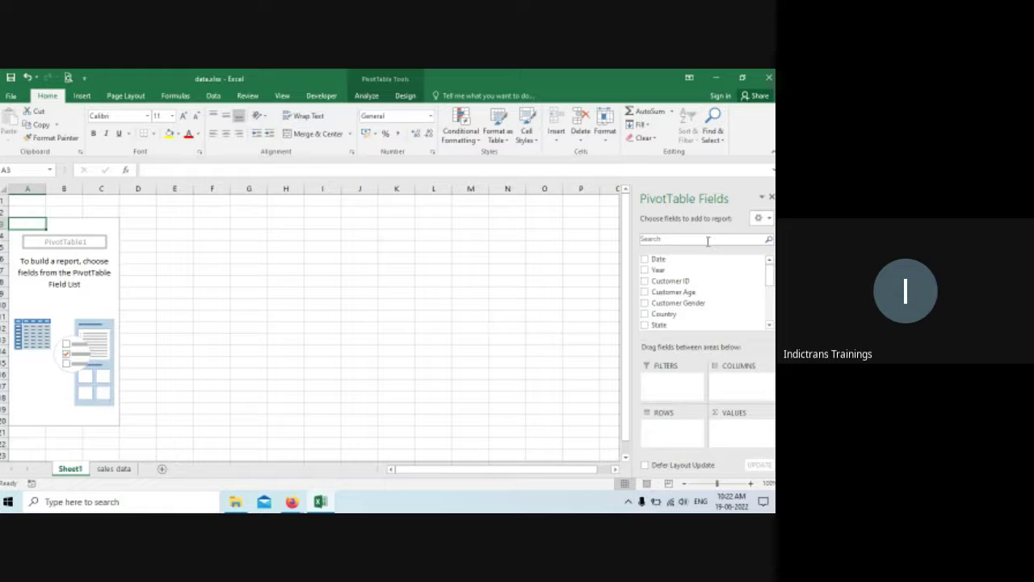
{"action": "scroll", "coordinate": [768, 307], "scroll_direction": "down", "scroll_amount": 5}
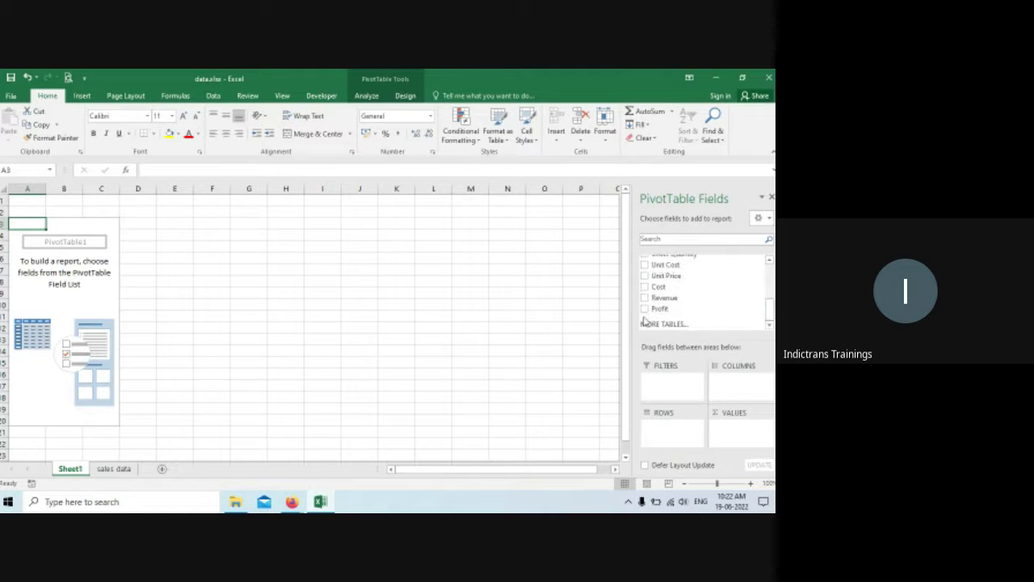
{"action": "left_click", "coordinate": [644, 299]}
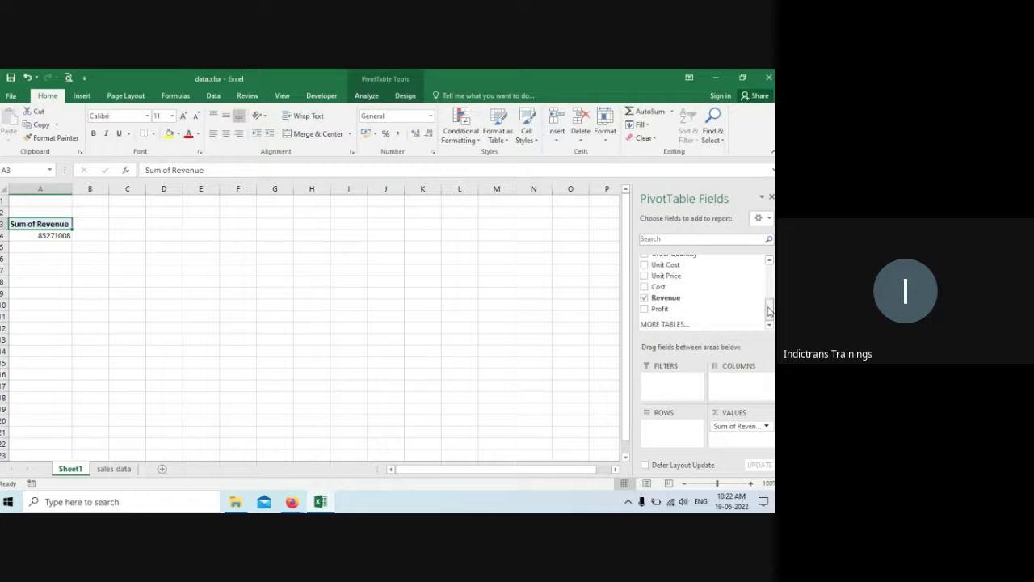
{"action": "left_click_drag", "start_coordinate": [768, 312], "coordinate": [770, 270]}
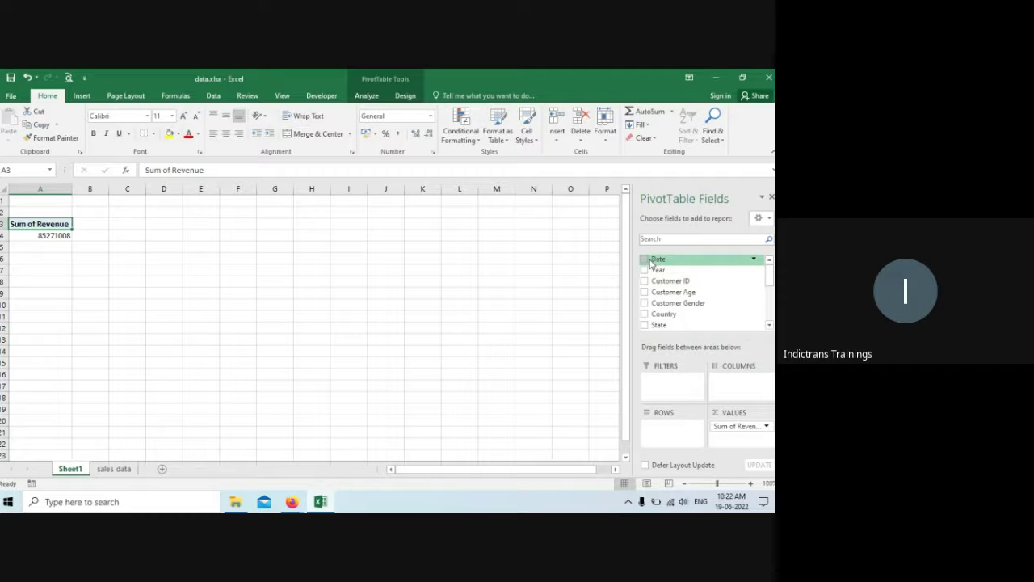
{"action": "left_click", "coordinate": [645, 259]}
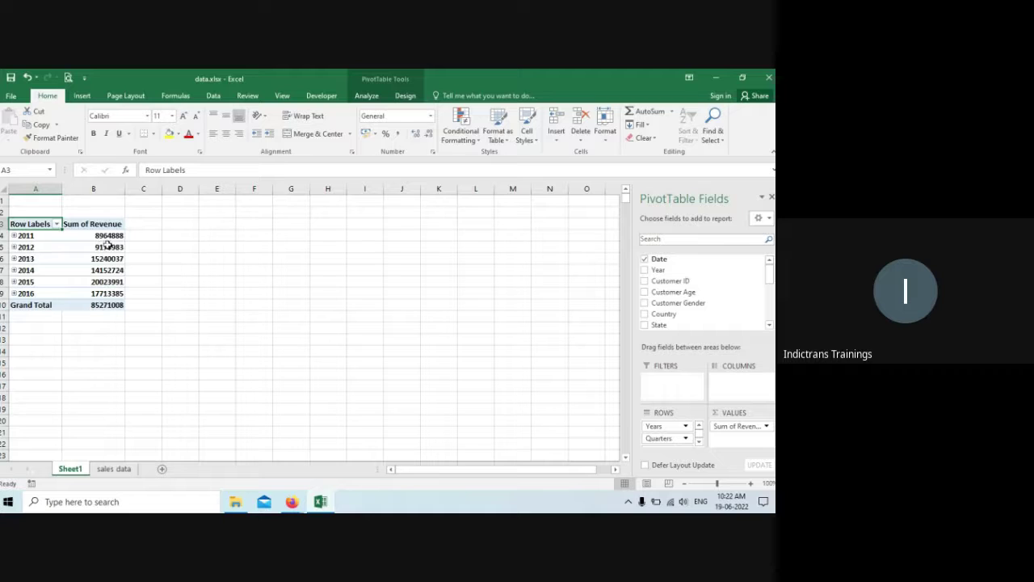
Step: Expand 2011 and its first quarter to view the monthly revenue, and collapse both levels again
{"action": "left_click", "coordinate": [14, 235]}
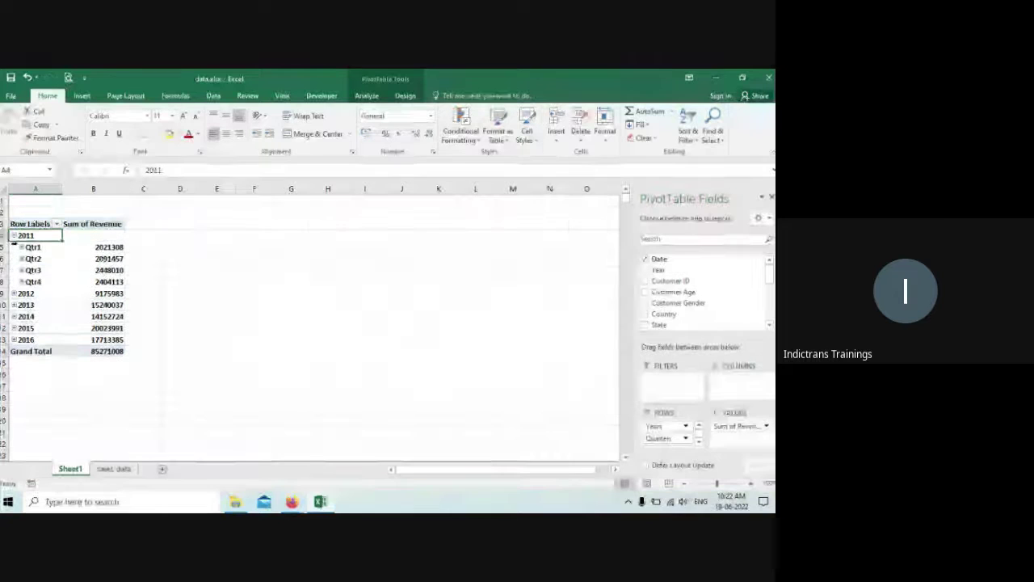
{"action": "left_click", "coordinate": [22, 249]}
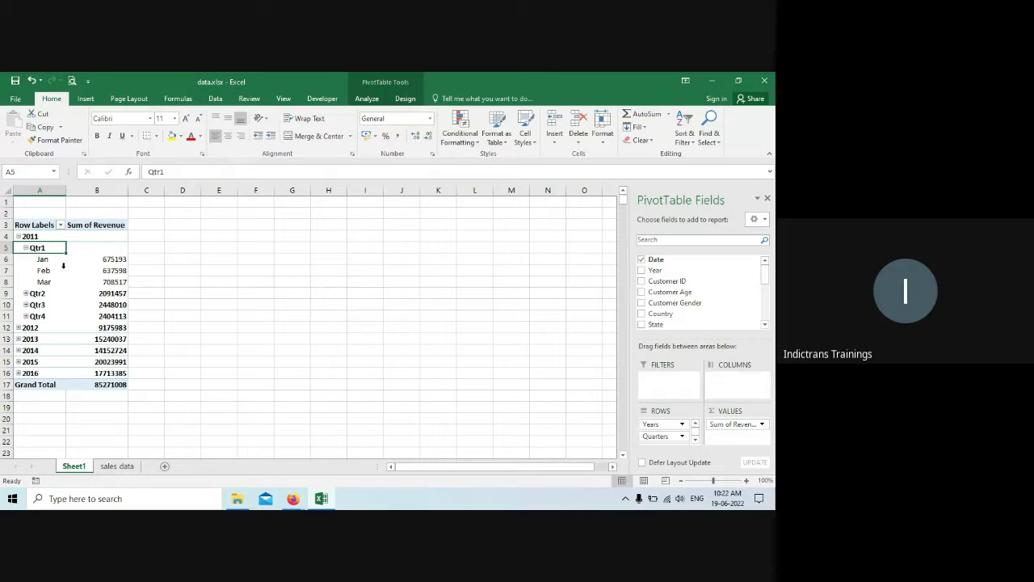
{"action": "left_click", "coordinate": [26, 248]}
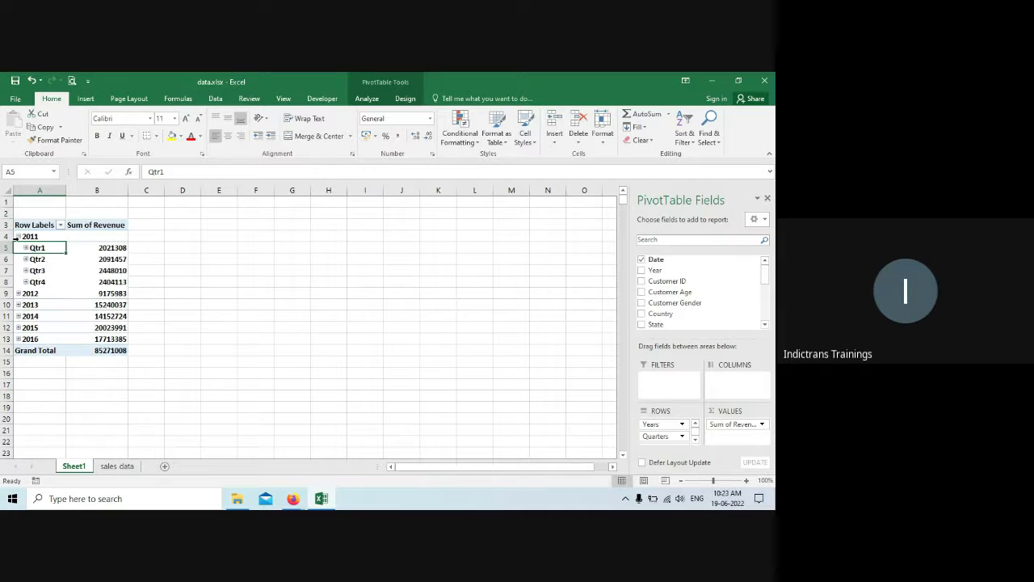
{"action": "left_click", "coordinate": [19, 236]}
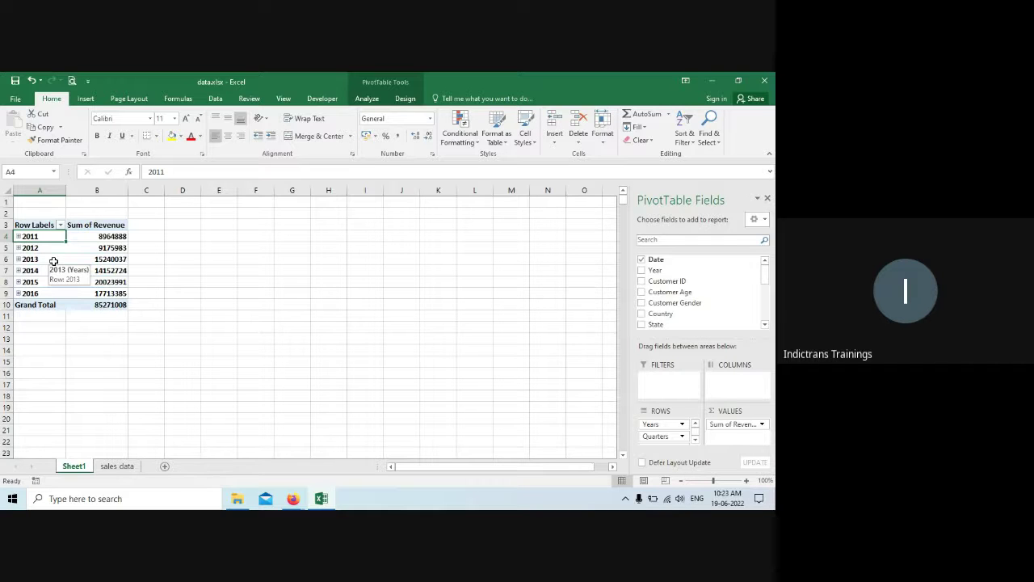
Step: Look through the PivotTable field list down to the Quarters and Years fields at its end
{"action": "left_click", "coordinate": [769, 327]}
{"action": "left_click", "coordinate": [770, 326]}
{"action": "left_click", "coordinate": [770, 326]}
{"action": "left_click", "coordinate": [769, 327]}
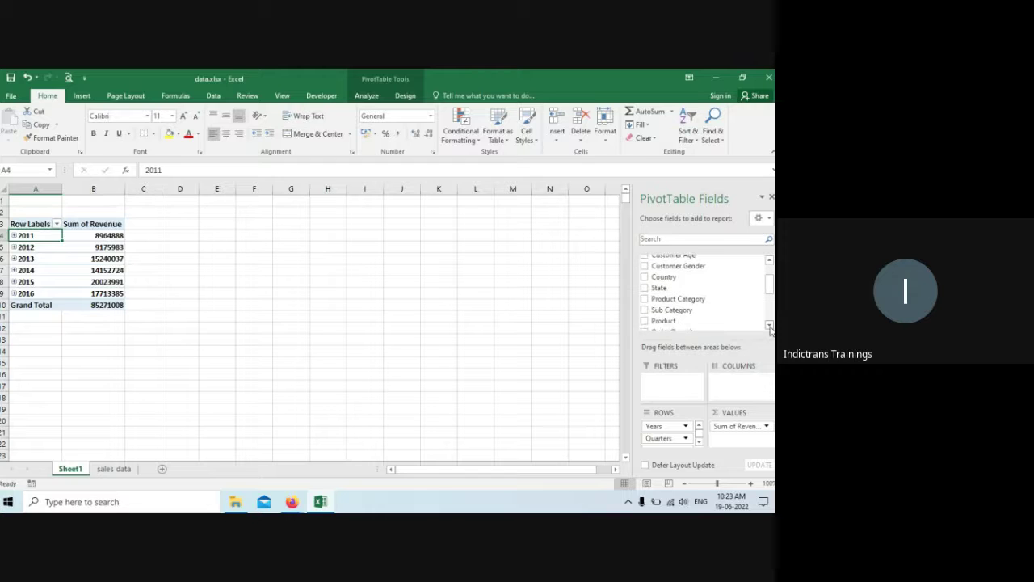
{"action": "left_click", "coordinate": [770, 327]}
{"action": "left_click", "coordinate": [769, 327]}
{"action": "left_click", "coordinate": [769, 327]}
{"action": "left_click", "coordinate": [770, 326]}
{"action": "left_click", "coordinate": [770, 327]}
{"action": "left_click", "coordinate": [770, 327]}
{"action": "left_click", "coordinate": [770, 327]}
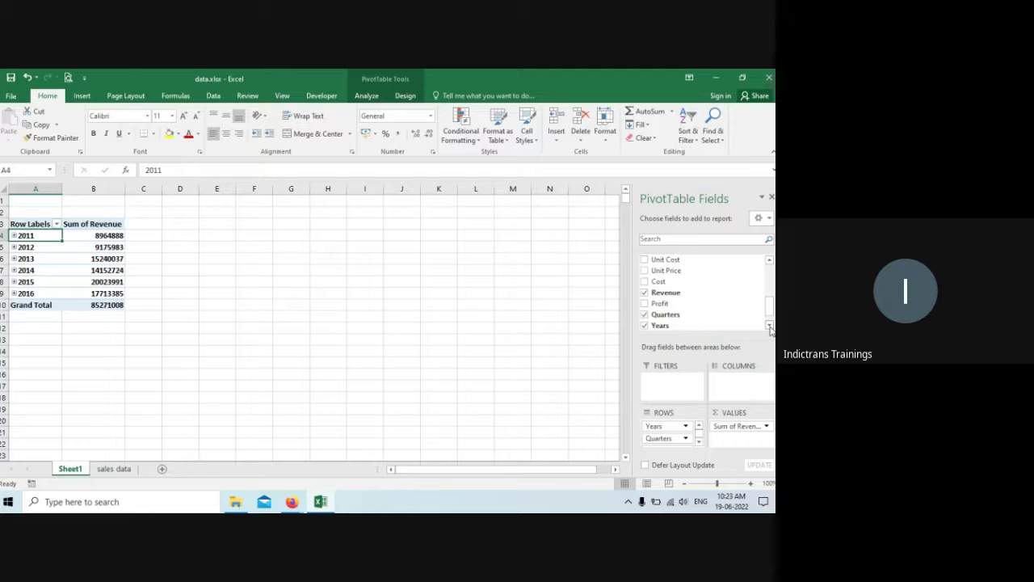
{"action": "left_click", "coordinate": [770, 326]}
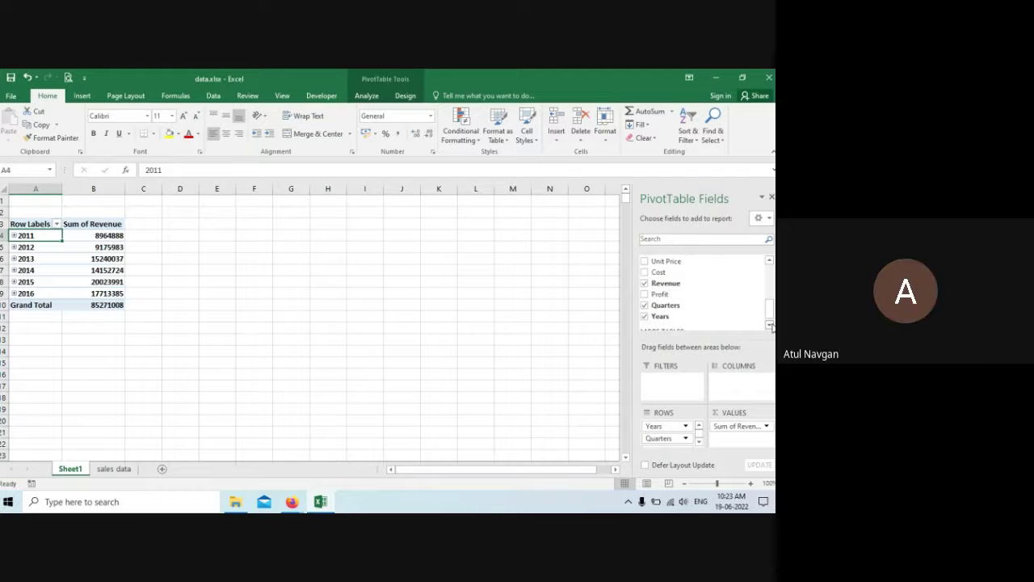
{"action": "left_click", "coordinate": [770, 326]}
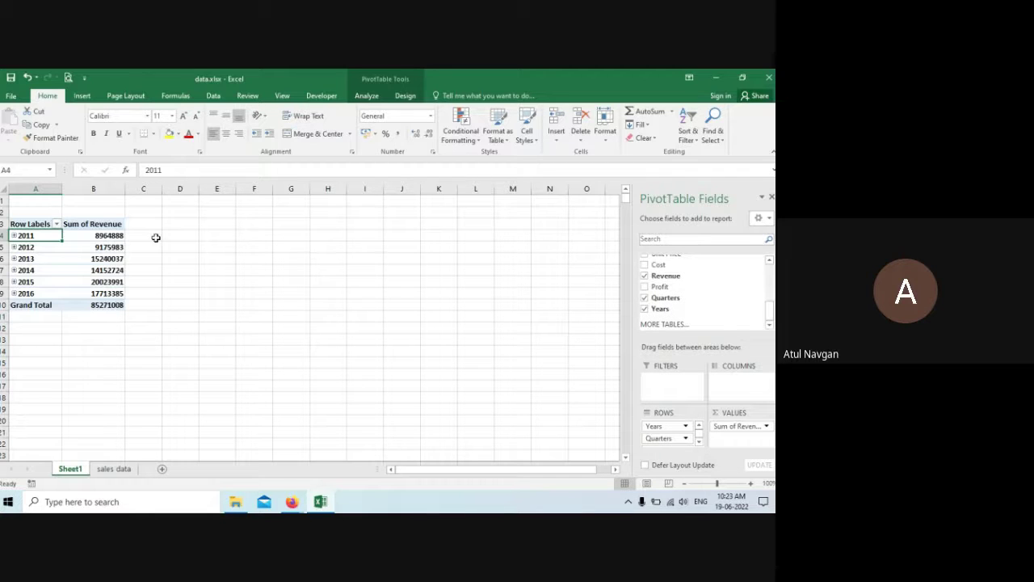
Step: Review the year, quarter and month levels under 2011 once more, and collapse the year
{"action": "left_click", "coordinate": [14, 235]}
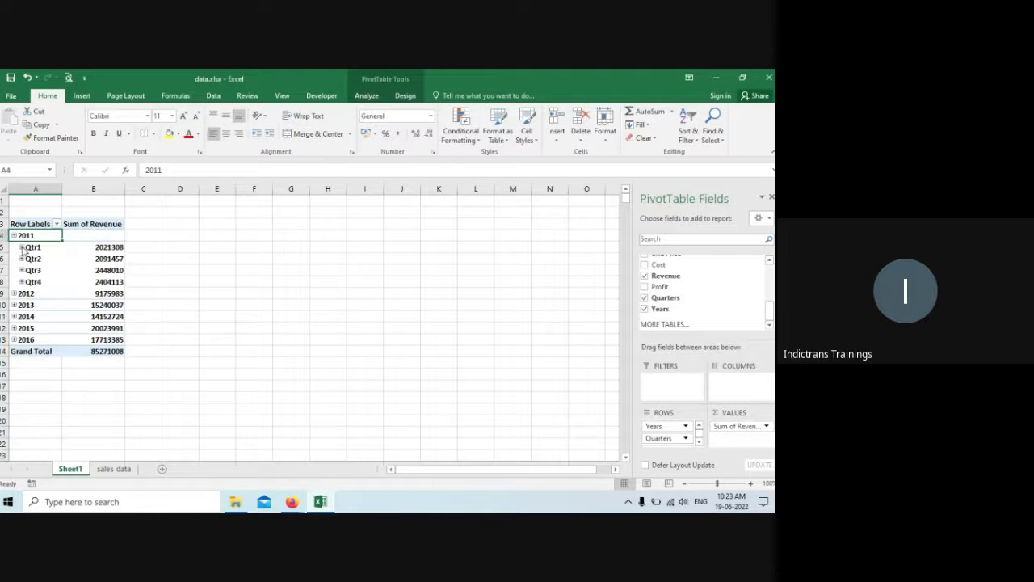
{"action": "left_click", "coordinate": [21, 247]}
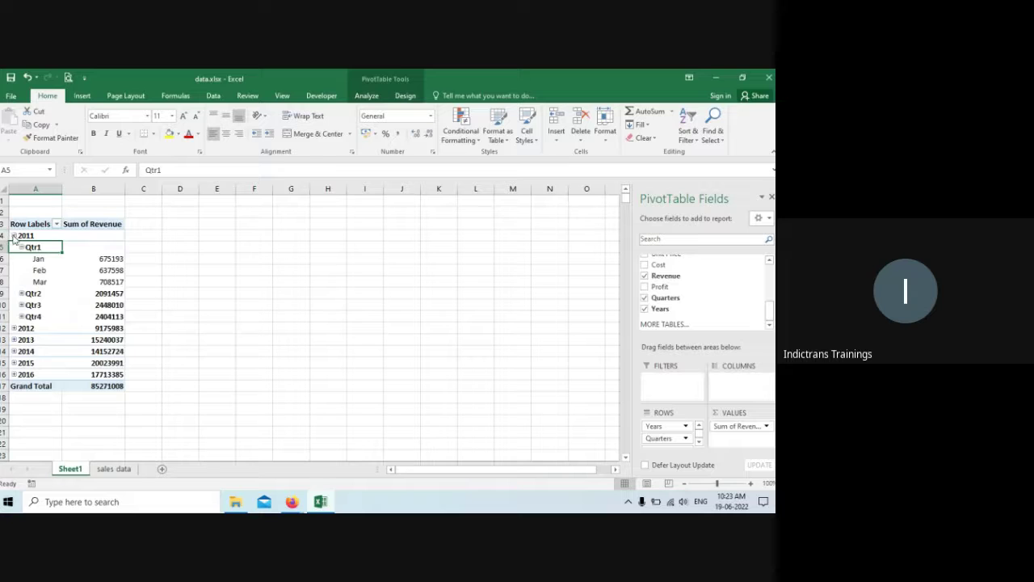
{"action": "left_click", "coordinate": [14, 235]}
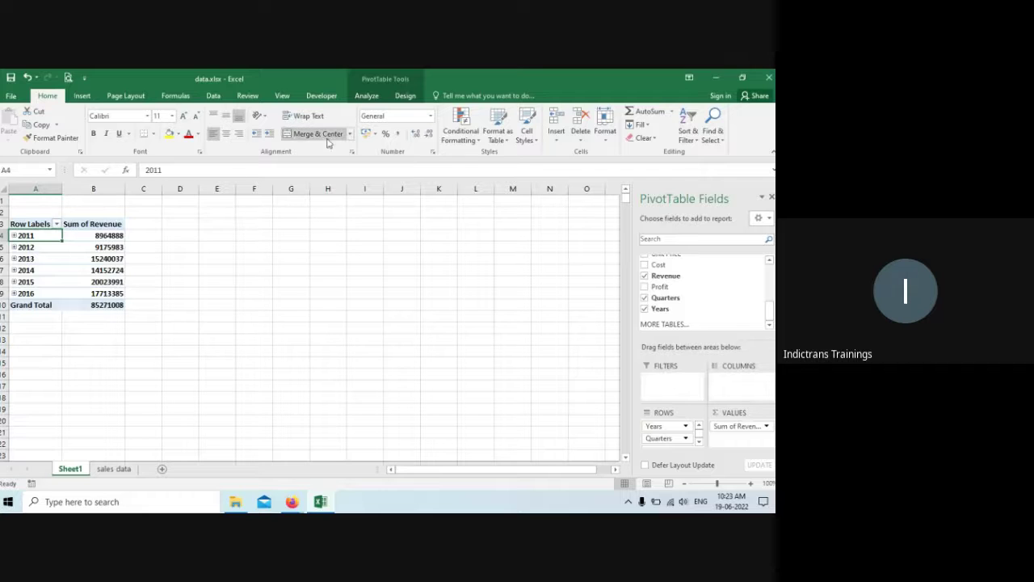
Step: Insert a Line PivotChart of the yearly revenue from the pivot table and remove its legend
{"action": "left_click", "coordinate": [367, 96]}
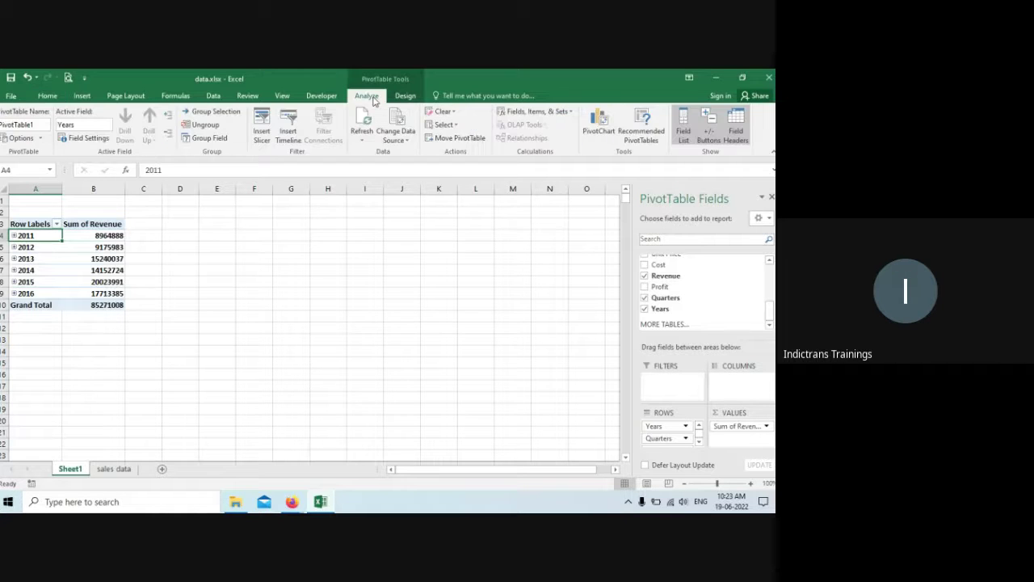
{"action": "left_click", "coordinate": [596, 126]}
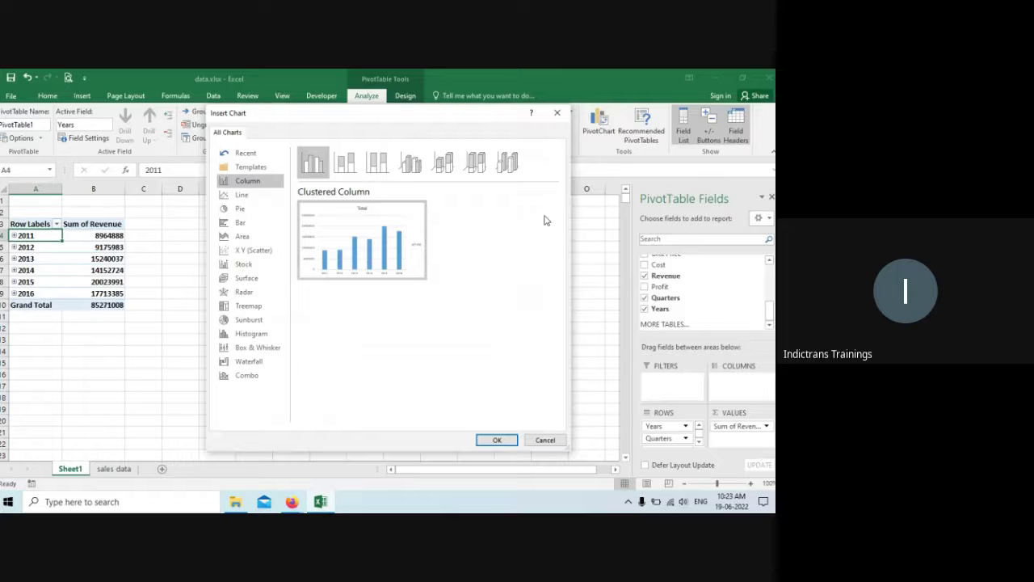
{"action": "left_click", "coordinate": [254, 198]}
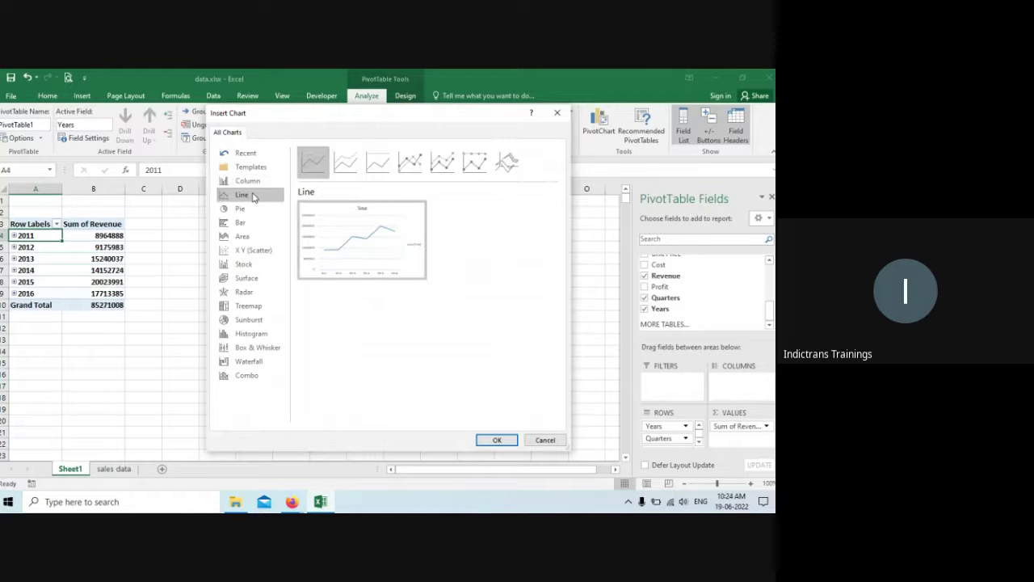
{"action": "left_click", "coordinate": [497, 440]}
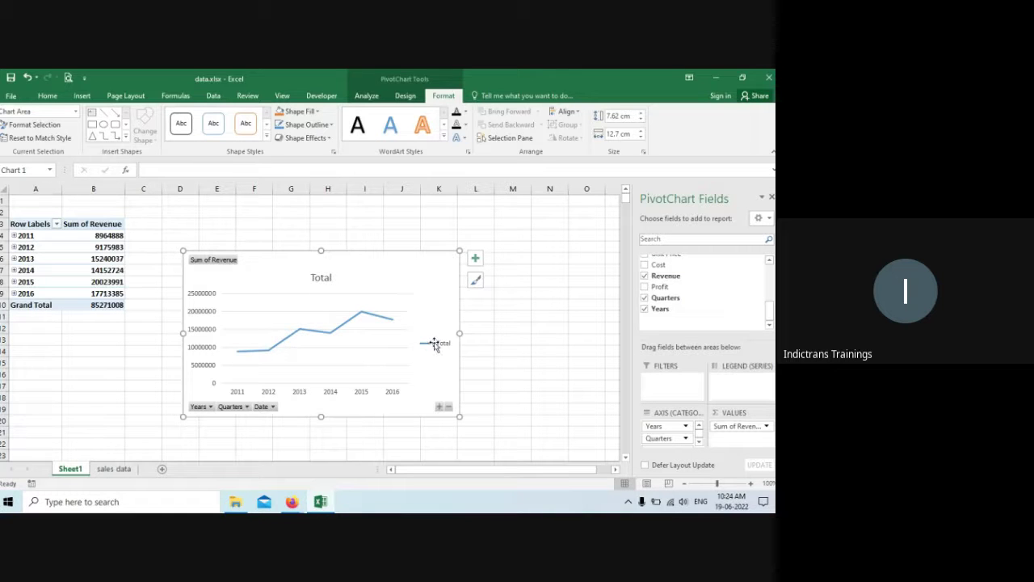
{"action": "left_click", "coordinate": [476, 260]}
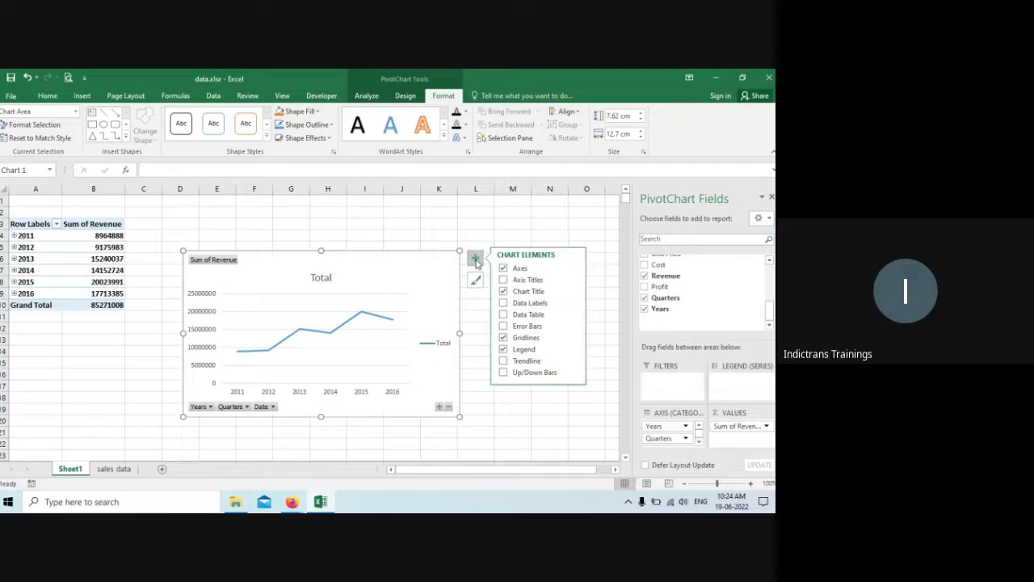
{"action": "left_click", "coordinate": [504, 349]}
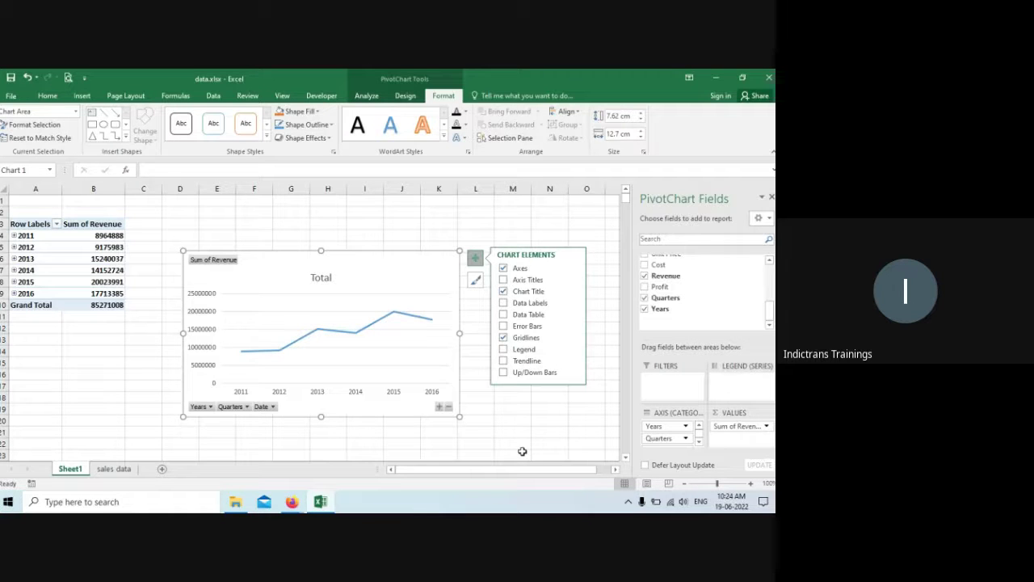
{"action": "left_click", "coordinate": [486, 217]}
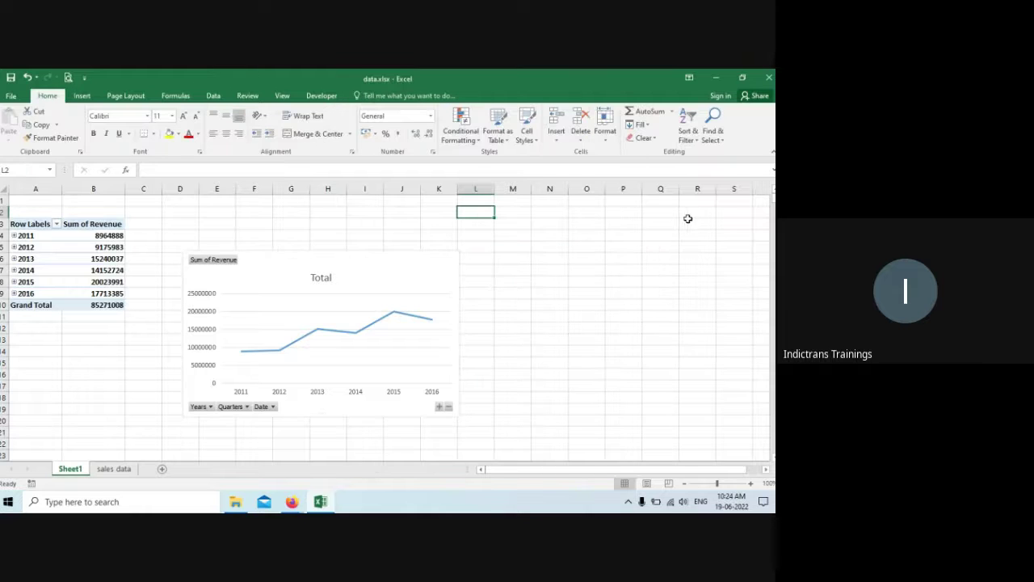
Step: Move the revenue line chart up to row 2 beside the pivot table and widen it to about 19.2 cm
{"action": "left_click_drag", "start_coordinate": [288, 261], "coordinate": [293, 219]}
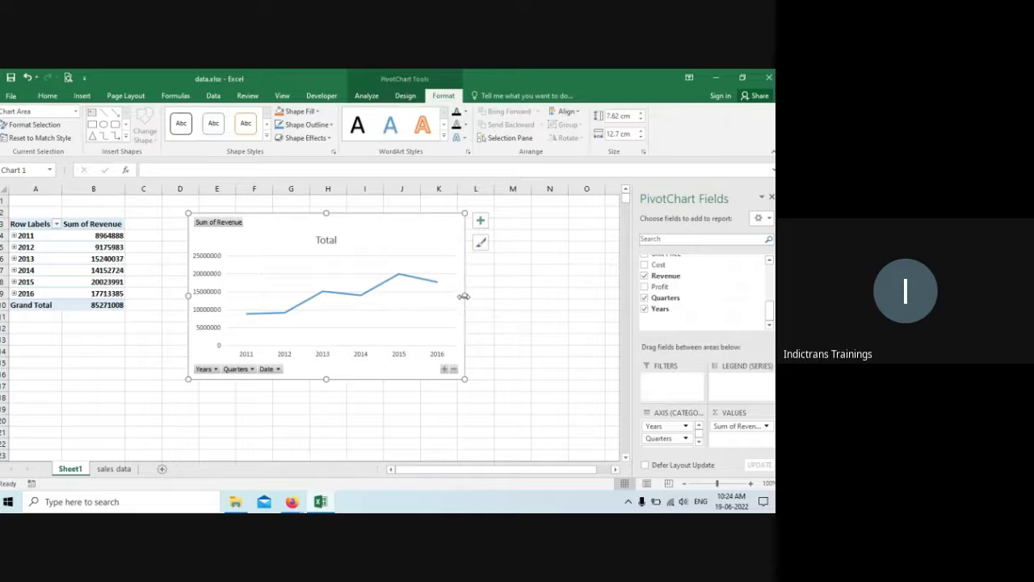
{"action": "left_click_drag", "start_coordinate": [465, 295], "coordinate": [607, 295]}
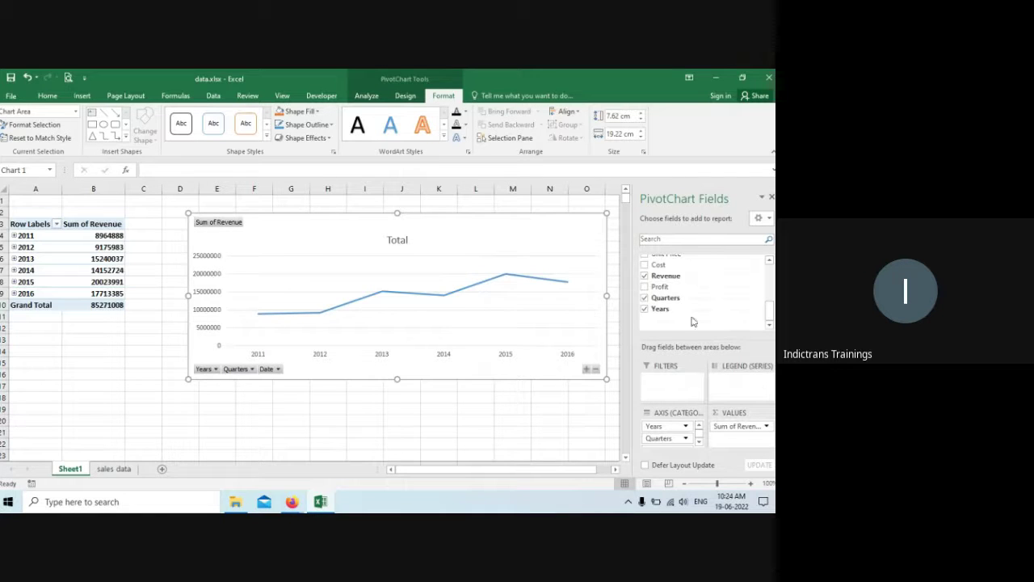
Step: Expand the PivotChart's date axis from years through quarters down to months
{"action": "left_click", "coordinate": [595, 371]}
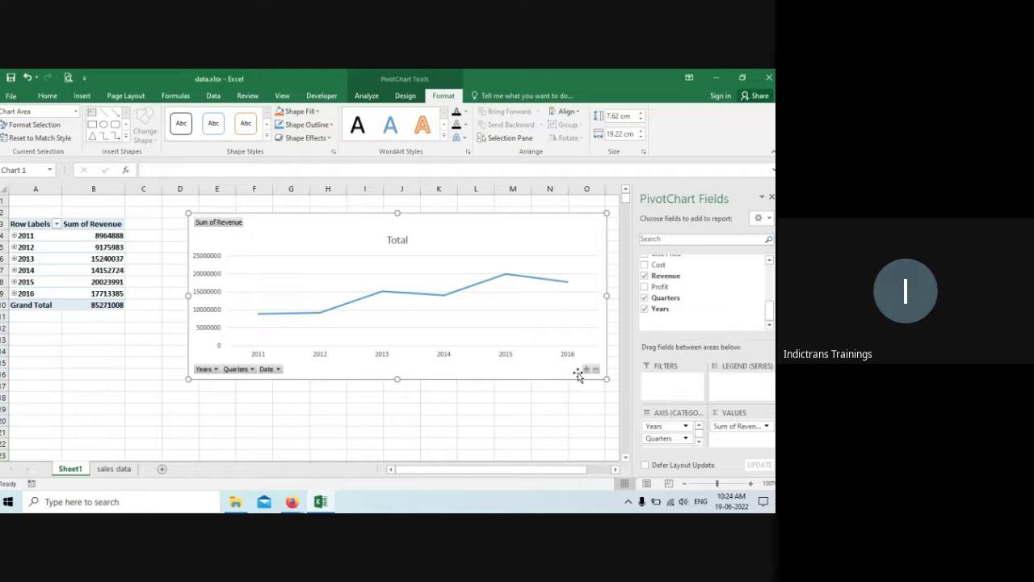
{"action": "left_click", "coordinate": [587, 370]}
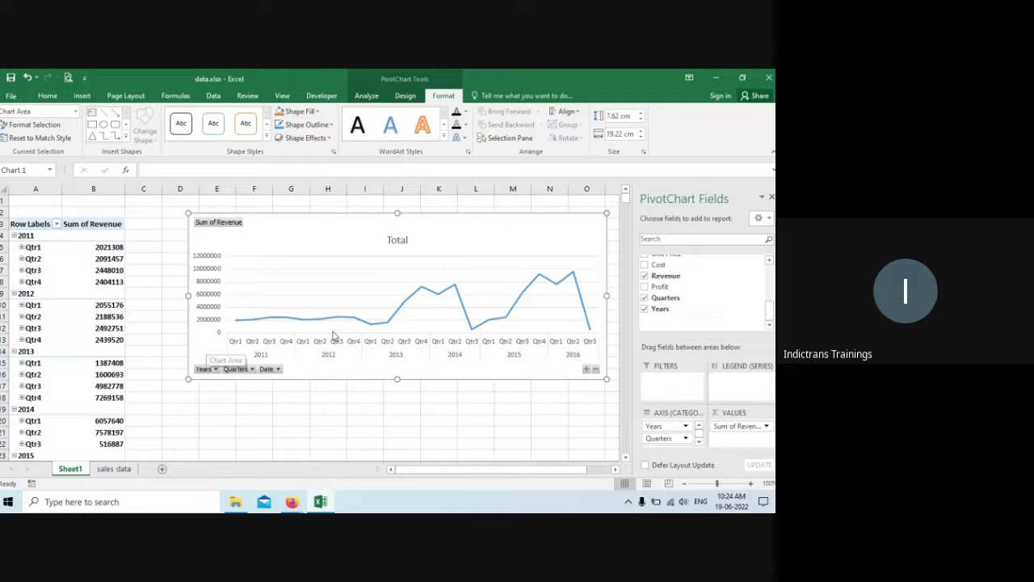
{"action": "left_click", "coordinate": [586, 370]}
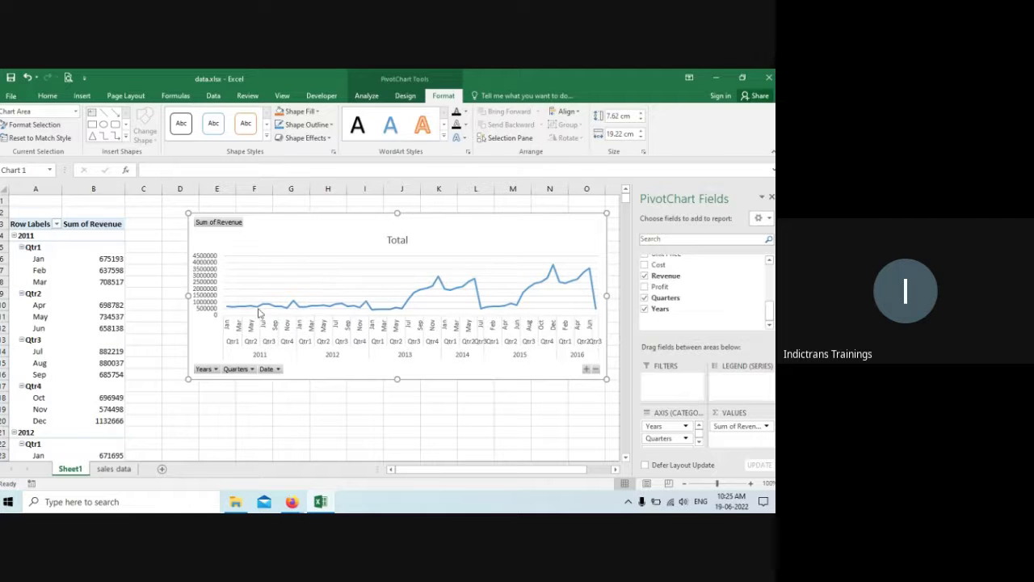
Step: Close the PivotChart field list and widen the chart on both sides to about 28 cm
{"action": "left_click_drag", "start_coordinate": [187, 296], "coordinate": [135, 294]}
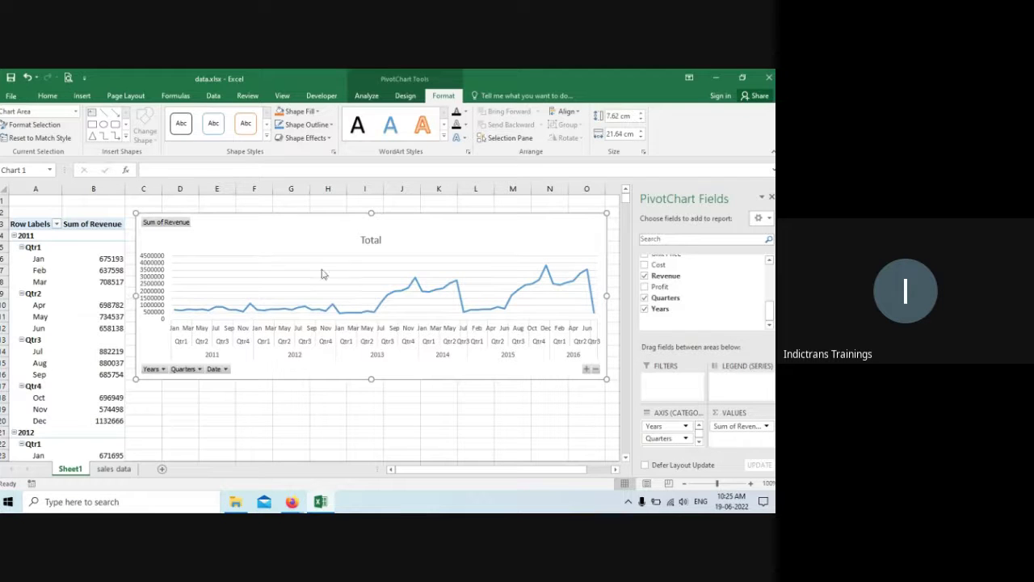
{"action": "left_click", "coordinate": [772, 198]}
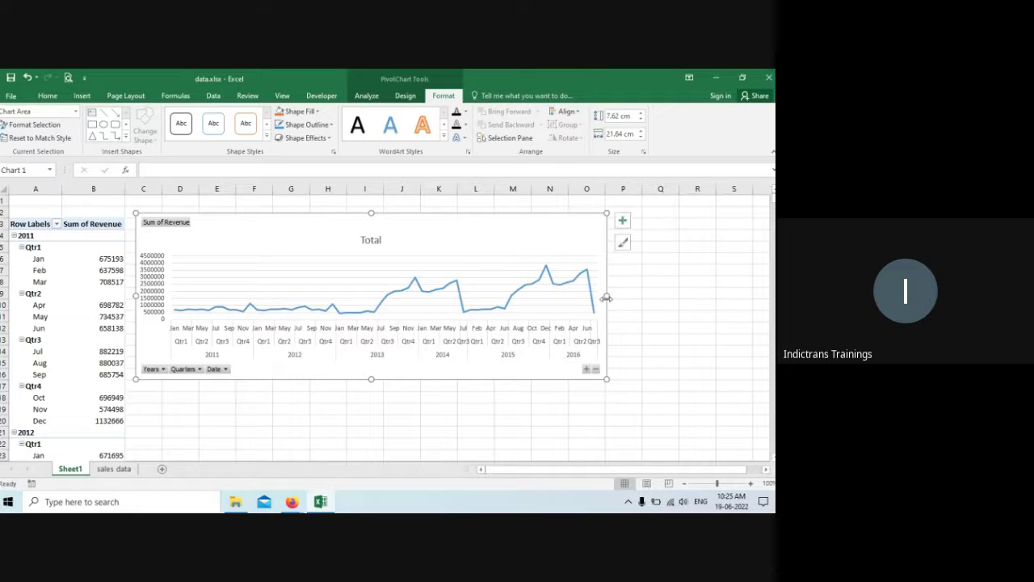
{"action": "left_click_drag", "start_coordinate": [606, 296], "coordinate": [746, 296]}
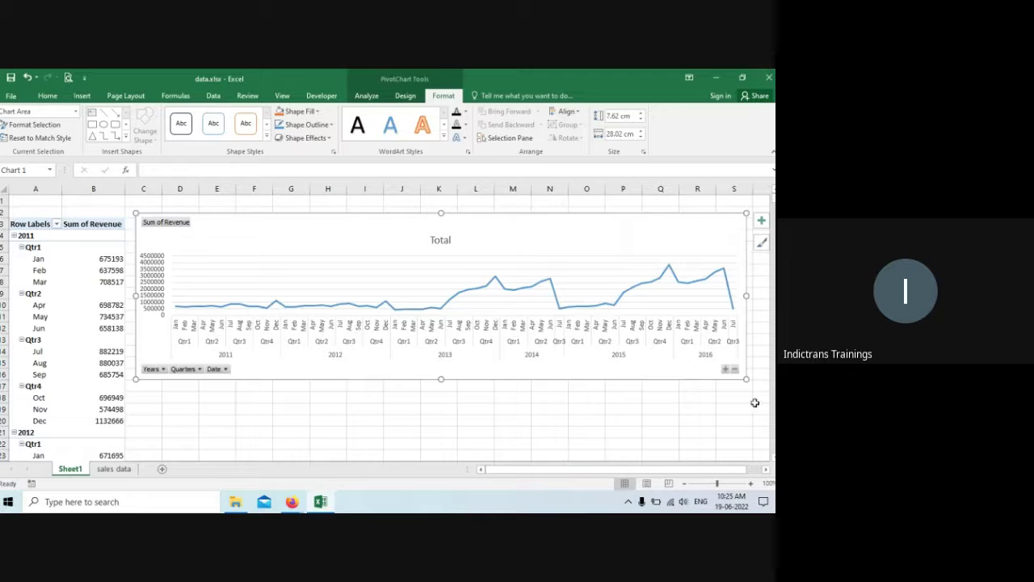
Step: Collapse the whole chart axis to years and expand it again to months to compare the revenue trend at each level
{"action": "left_click", "coordinate": [735, 369]}
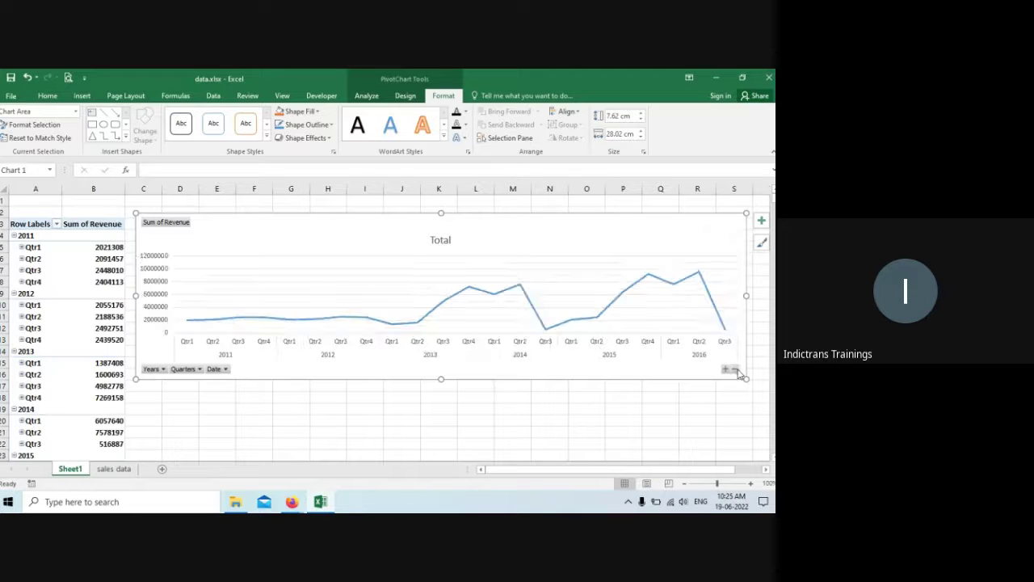
{"action": "left_click", "coordinate": [735, 369]}
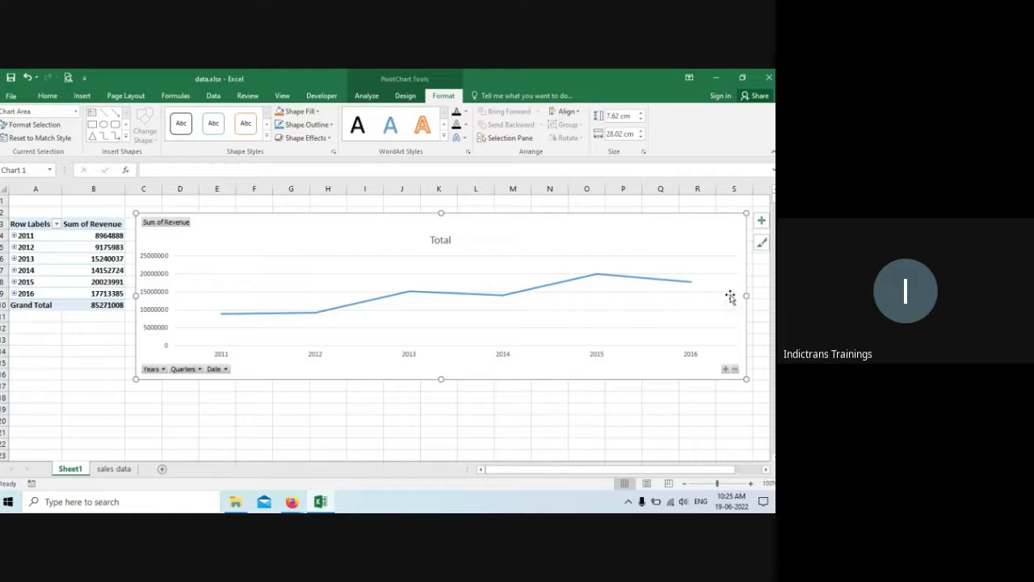
{"action": "left_click", "coordinate": [724, 369]}
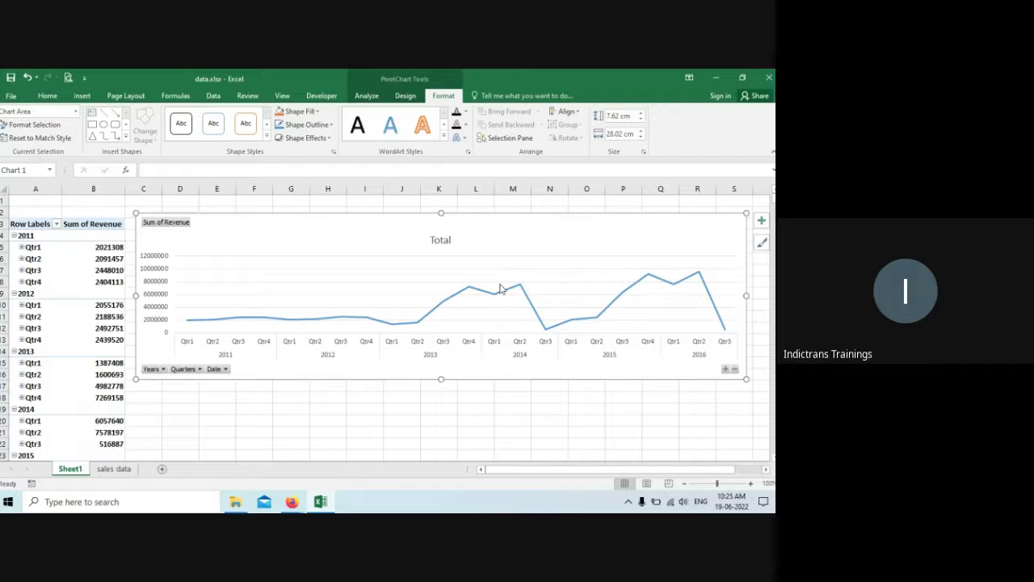
{"action": "left_click", "coordinate": [725, 369]}
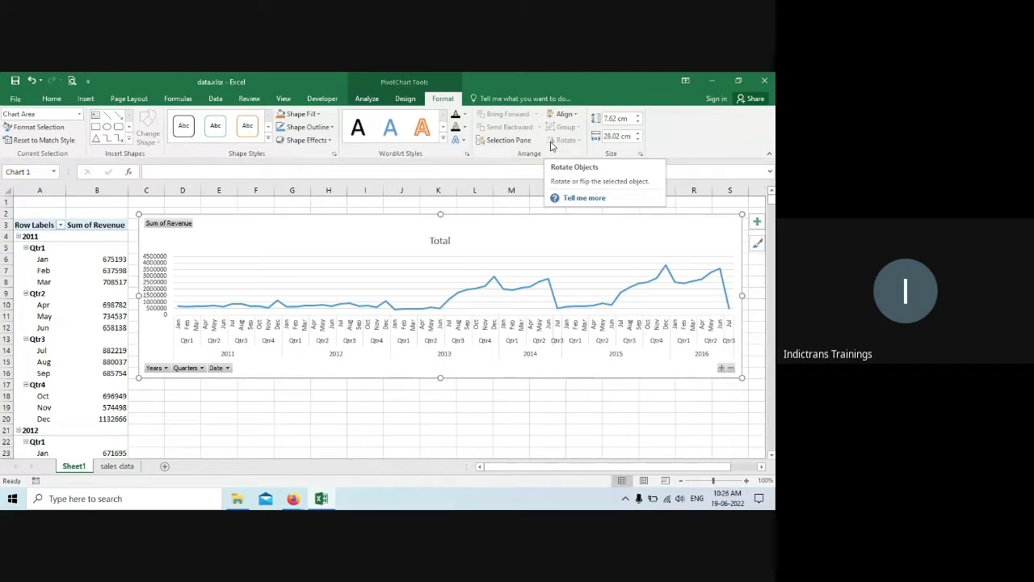
Step: Remove the chart title from the revenue line chart
{"action": "left_click", "coordinate": [610, 410]}
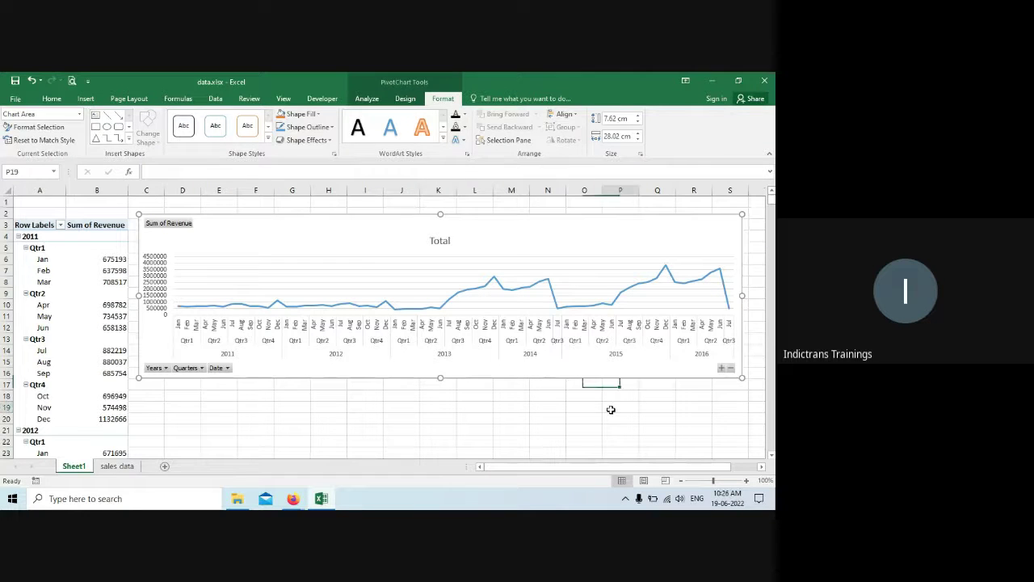
{"action": "left_click", "coordinate": [271, 223]}
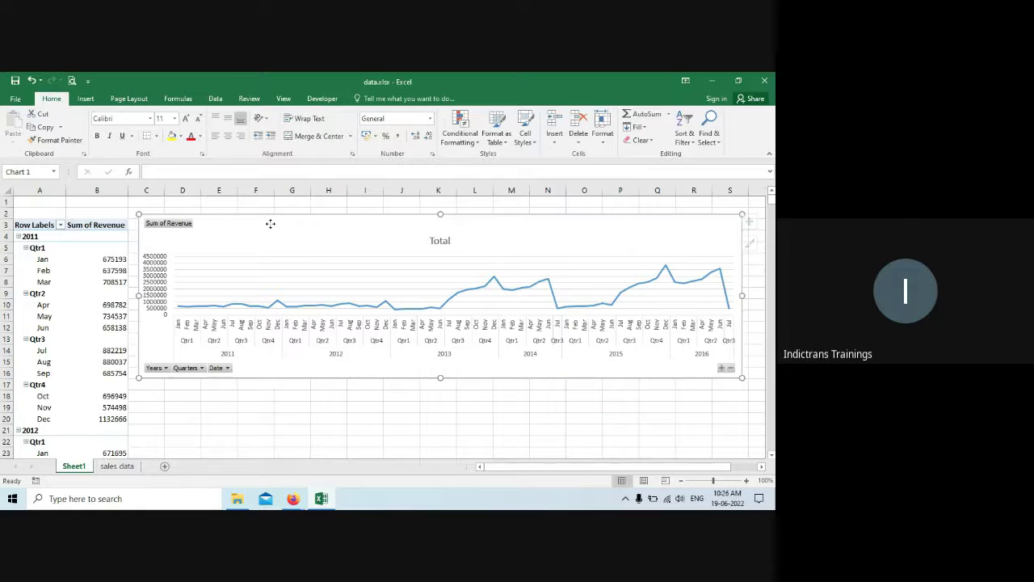
{"action": "left_click", "coordinate": [757, 222]}
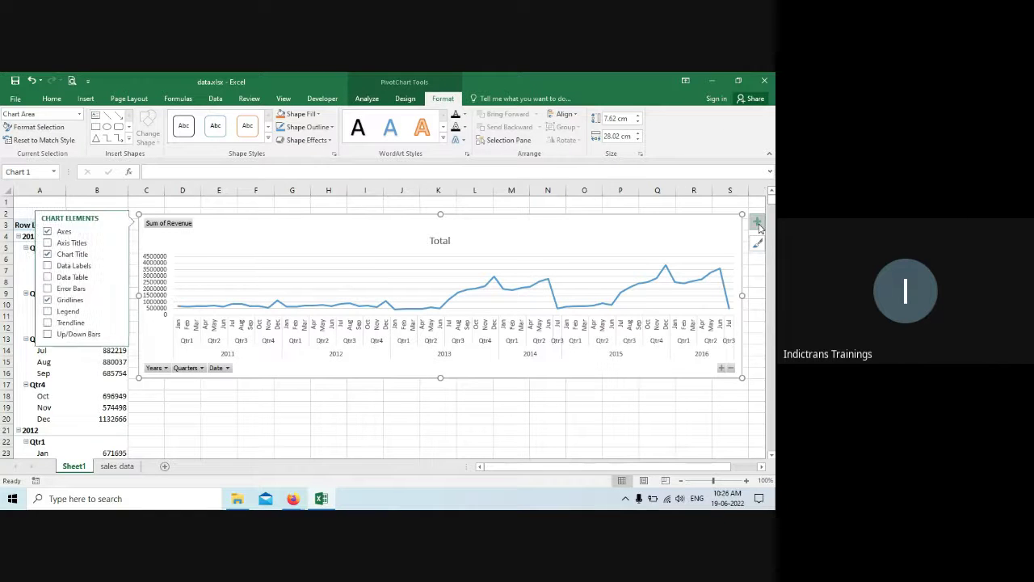
{"action": "left_click", "coordinate": [54, 256]}
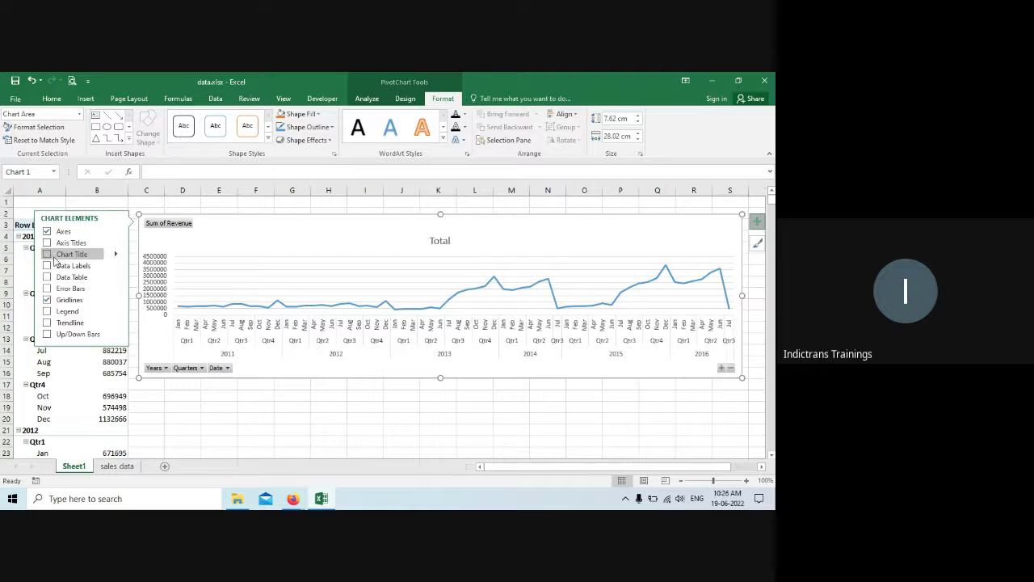
{"action": "left_click", "coordinate": [374, 413]}
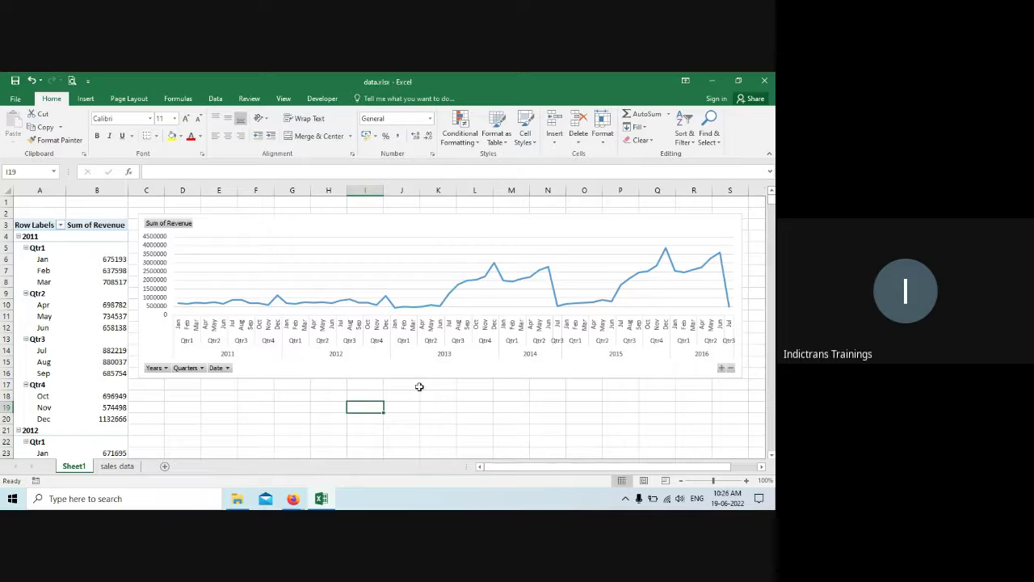
Step: Hide the worksheet gridlines on Sheet1
{"action": "left_click", "coordinate": [282, 100]}
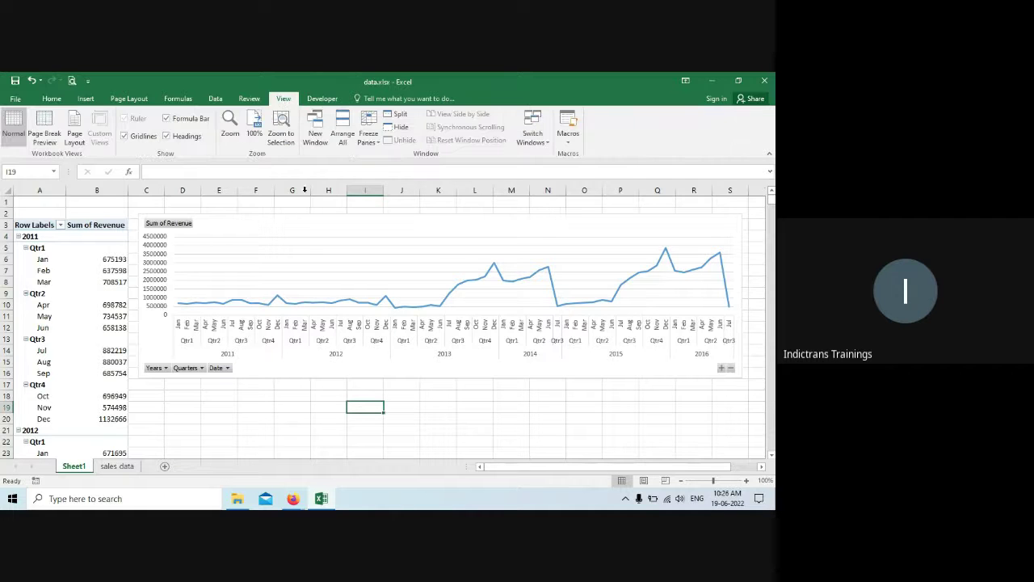
{"action": "left_click", "coordinate": [126, 138]}
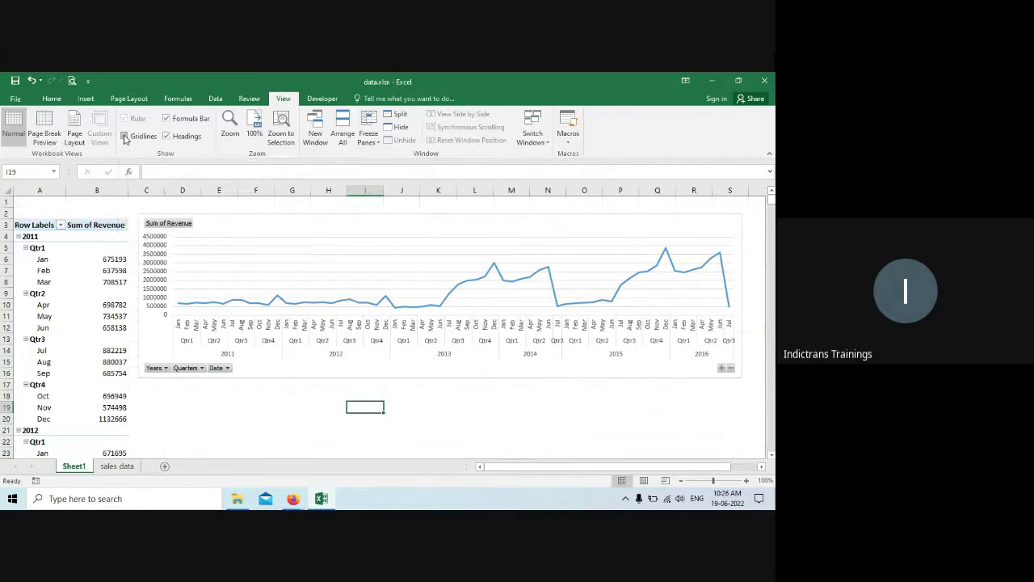
{"action": "left_click", "coordinate": [527, 424]}
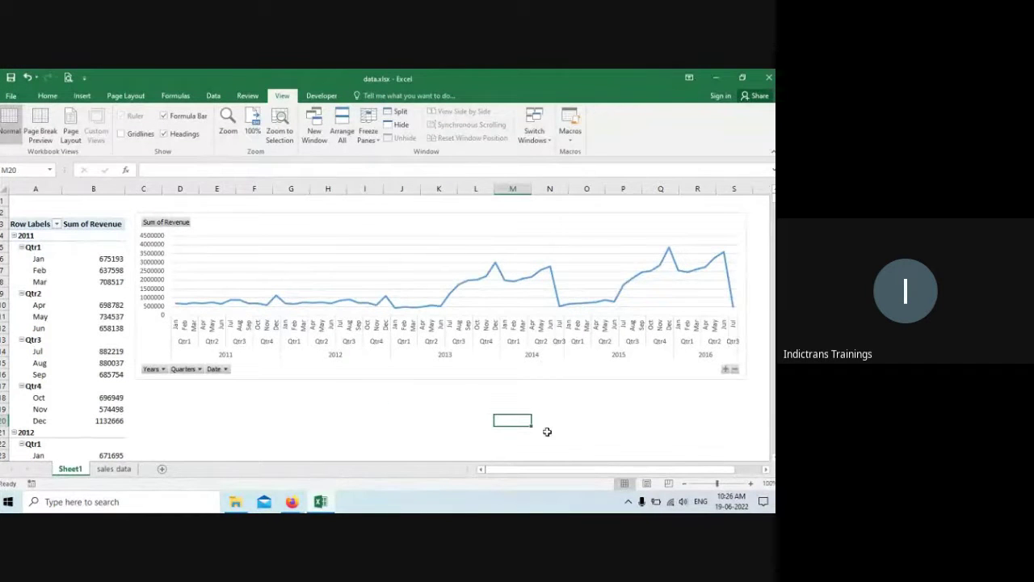
Step: Check the Google Meet call, return to Excel and show the analysis commands for the revenue pivot table
{"action": "left_click", "coordinate": [754, 369]}
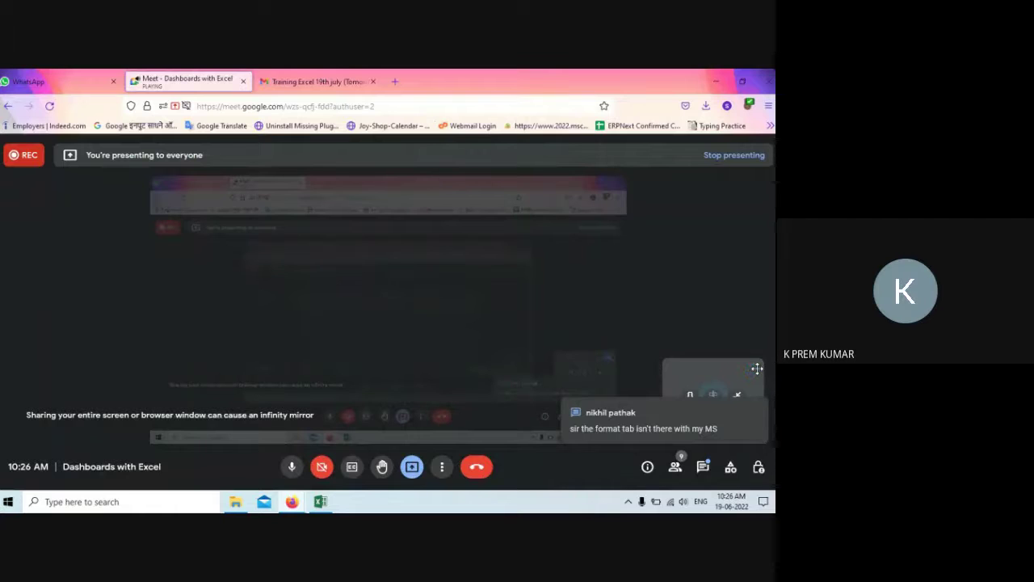
{"action": "key", "text": "alt+Tab"}
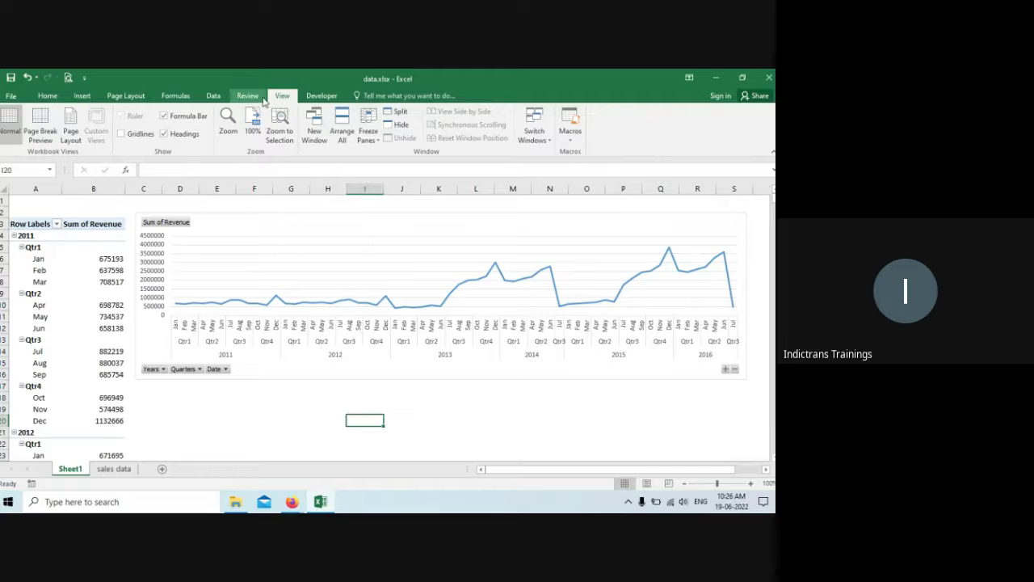
{"action": "left_click", "coordinate": [65, 257]}
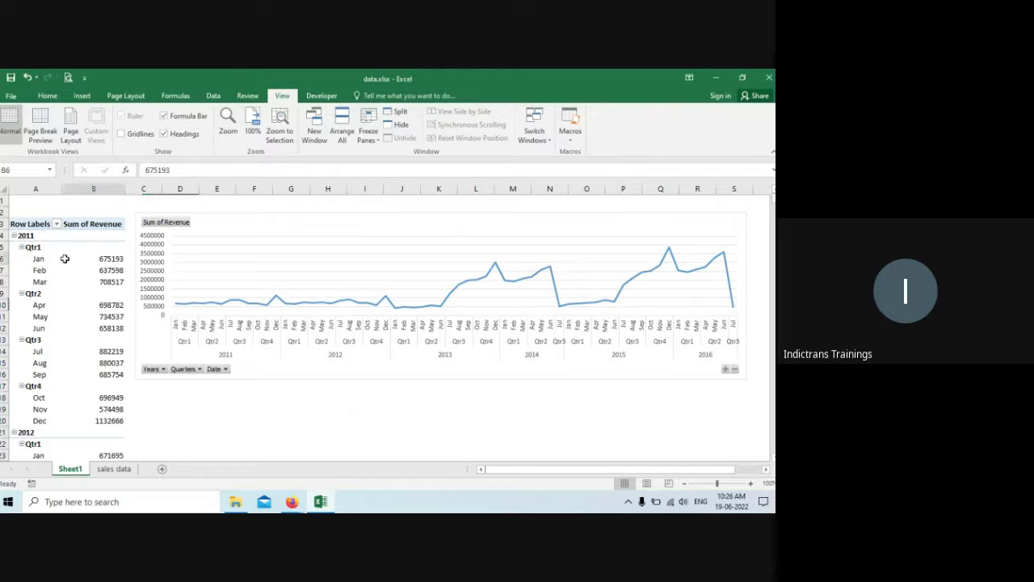
{"action": "left_click", "coordinate": [27, 225]}
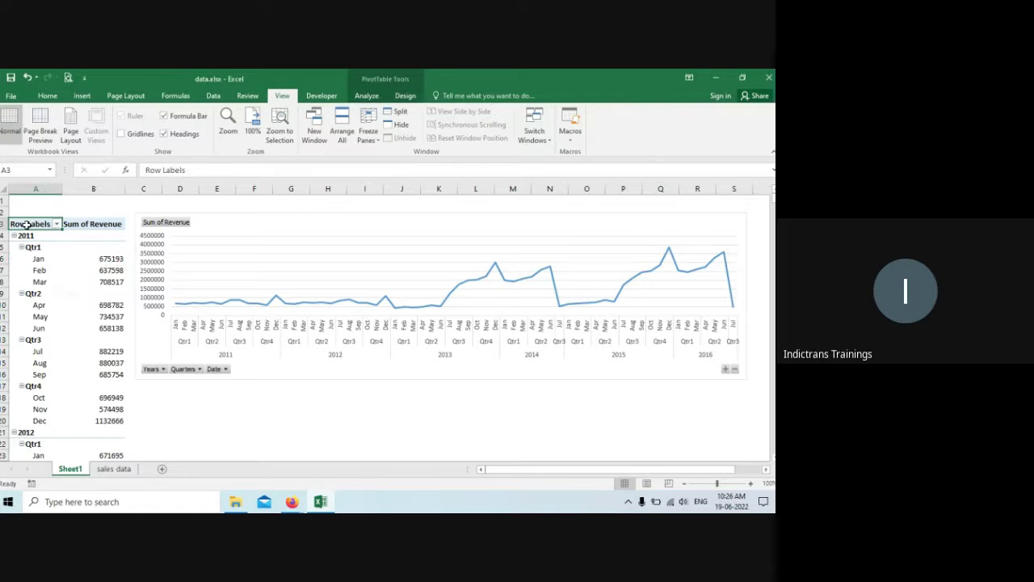
{"action": "left_click", "coordinate": [367, 96]}
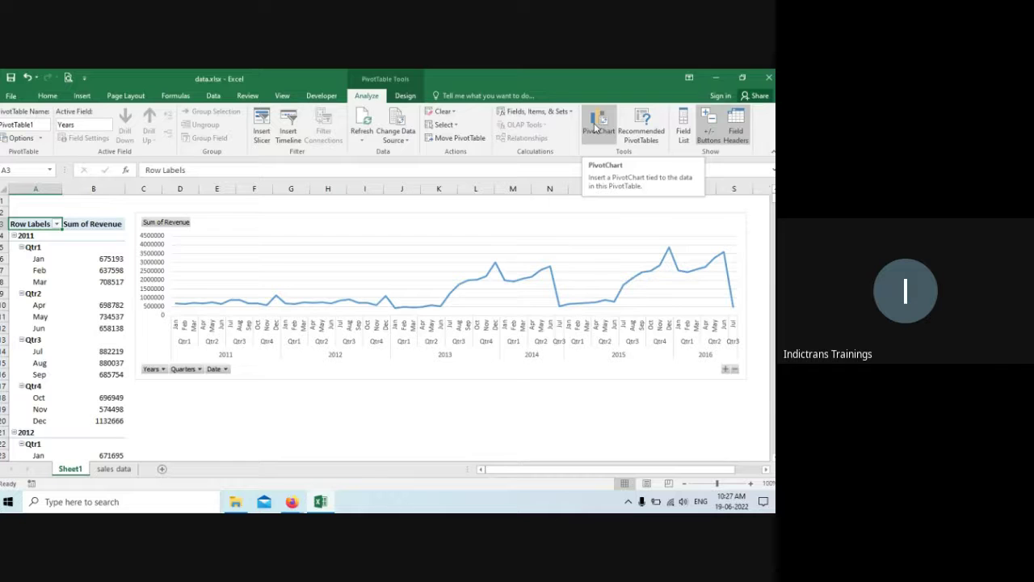
Step: Switch to Google Meet, open the in-call messages to read the participants' questions, and return to Excel
{"action": "key", "text": "alt+Tab"}
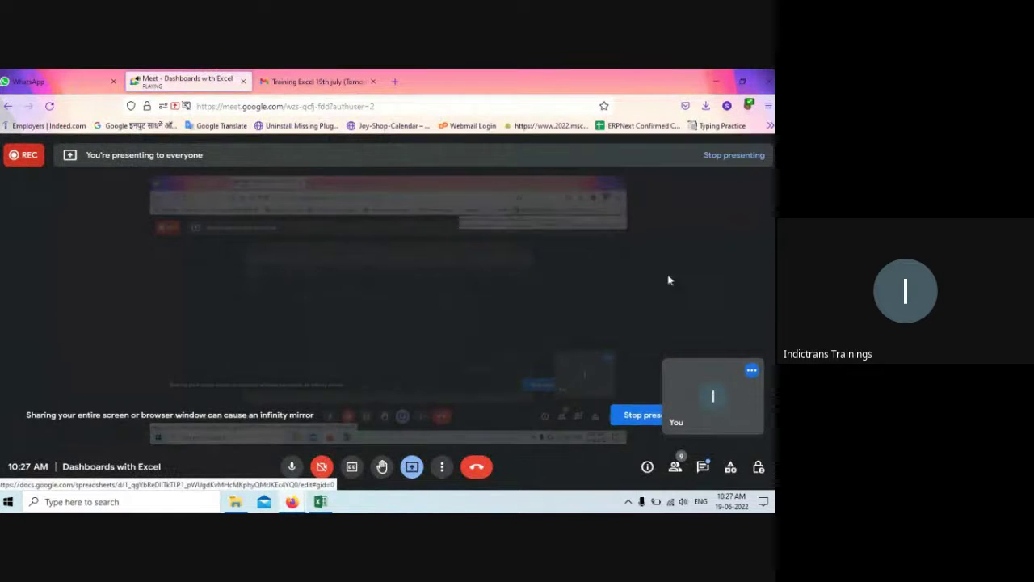
{"action": "left_click", "coordinate": [702, 466]}
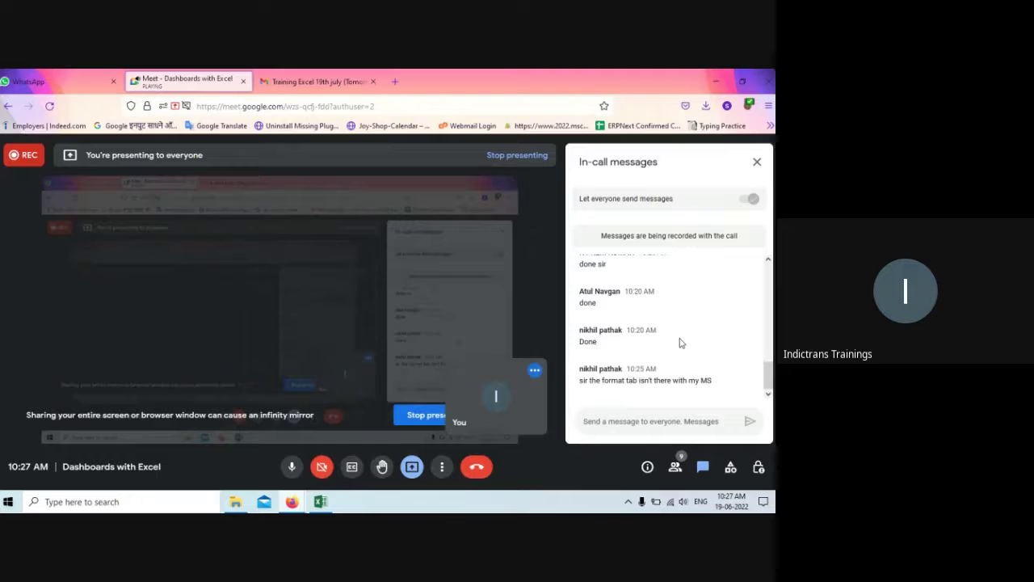
{"action": "key", "text": "alt+Tab"}
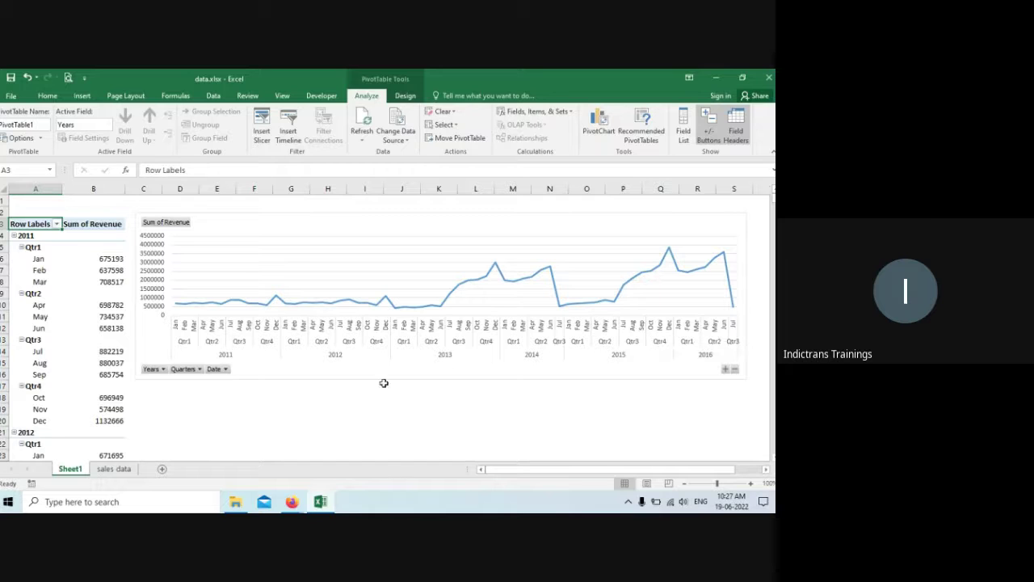
{"action": "left_click", "coordinate": [47, 97]}
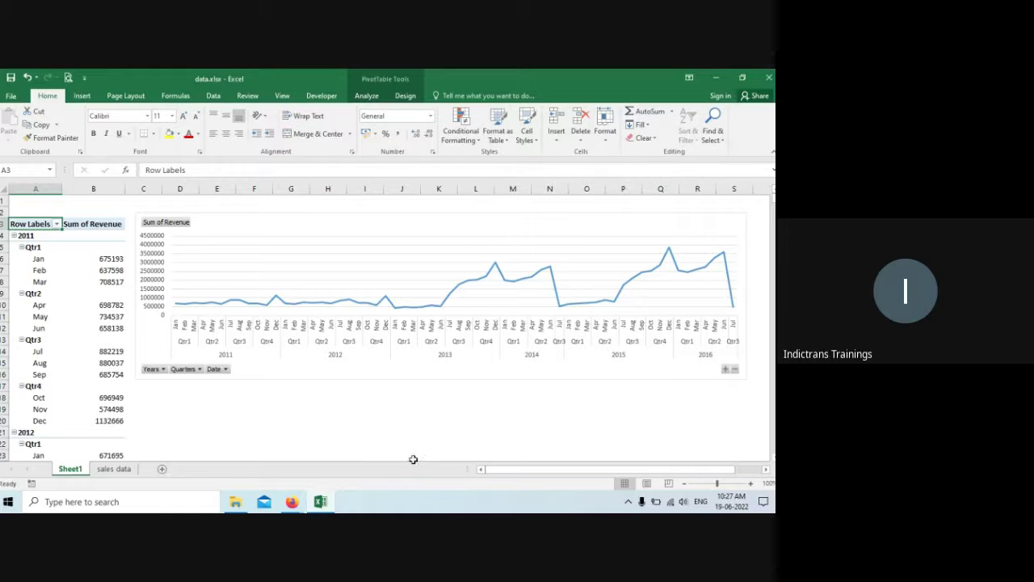
{"action": "key", "text": "alt+Tab"}
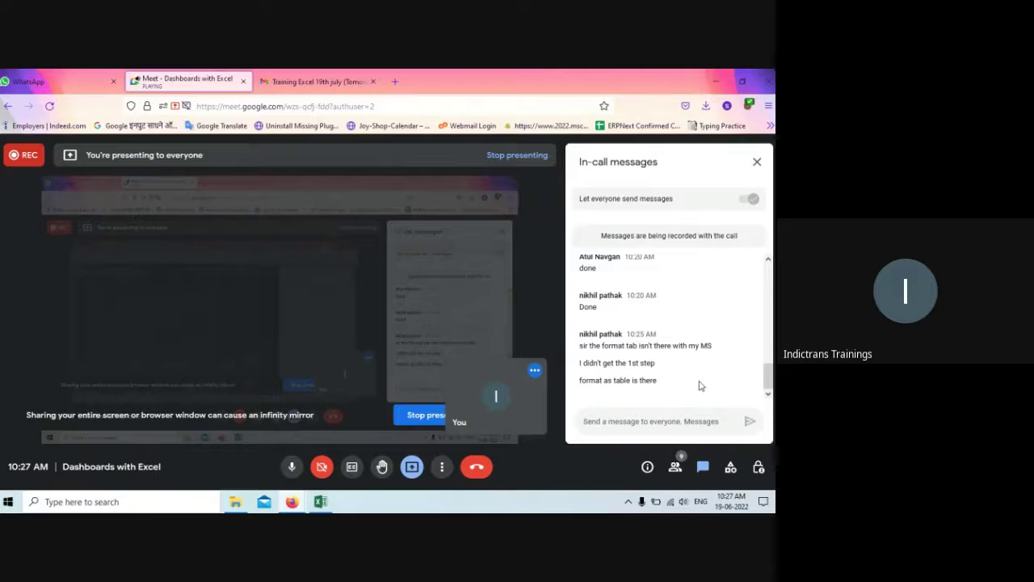
{"action": "key", "text": "alt+Tab"}
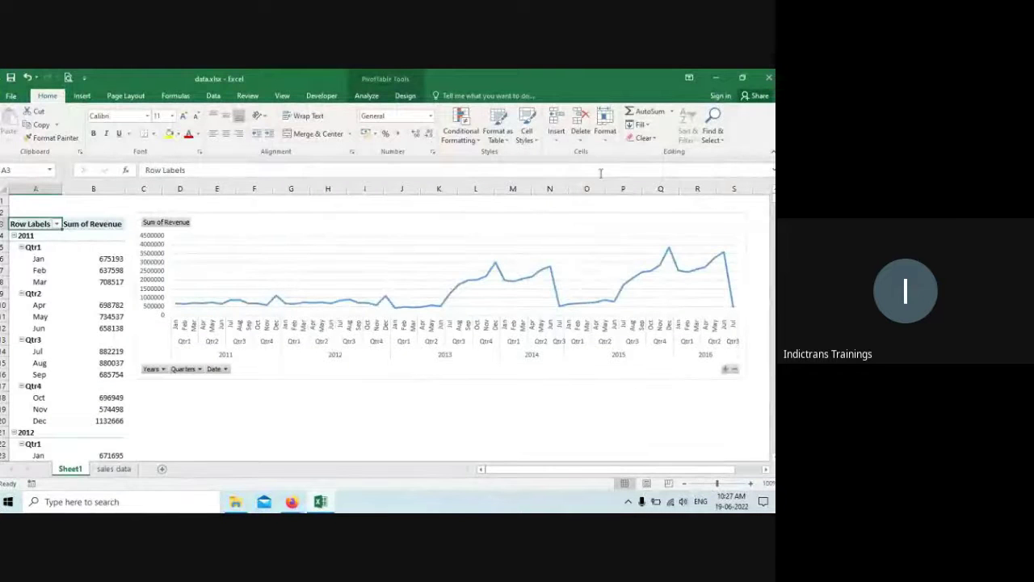
Step: Review the Format as Table styles and the formatted sales data sheet, and recheck the Google Meet messages
{"action": "left_click", "coordinate": [498, 136]}
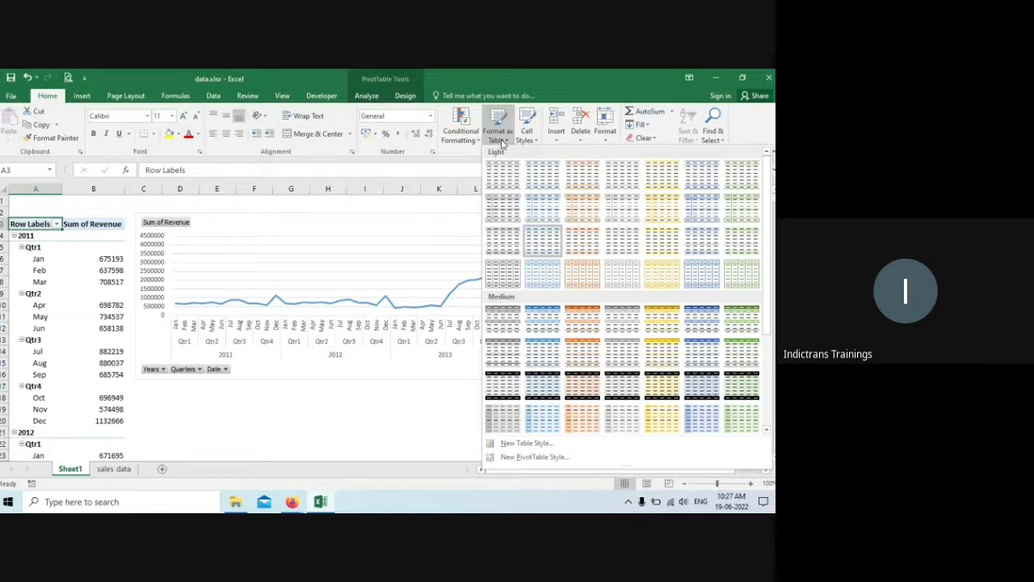
{"action": "left_click", "coordinate": [338, 409]}
{"action": "left_click", "coordinate": [113, 469]}
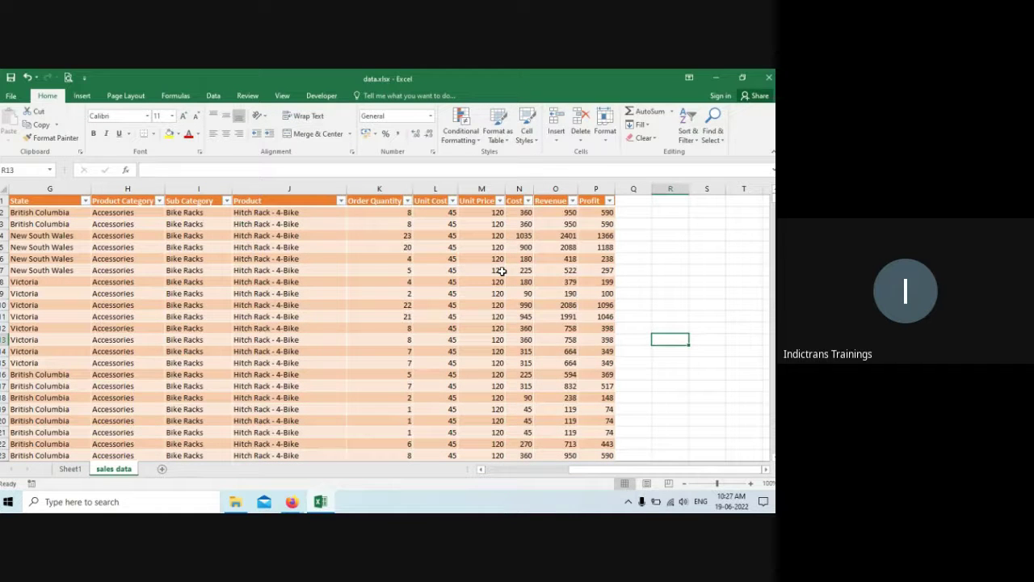
{"action": "key", "text": "alt+Tab"}
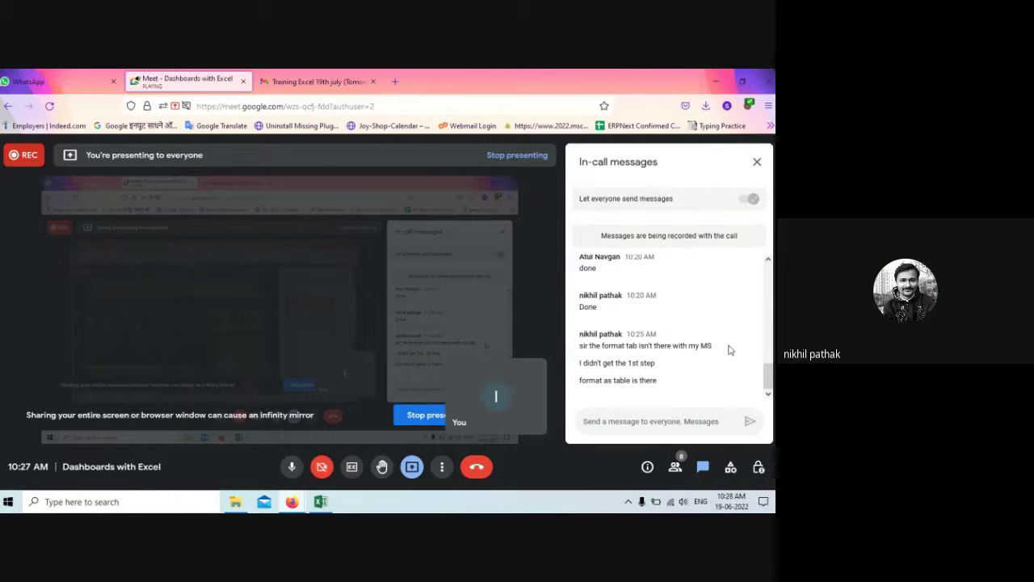
{"action": "key", "text": "alt+Tab"}
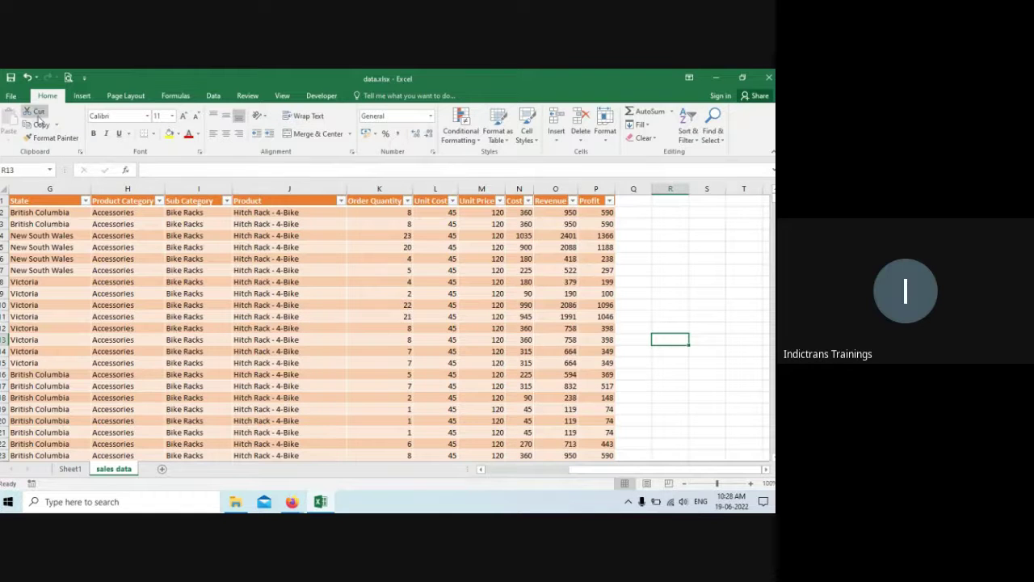
{"action": "left_click", "coordinate": [82, 96]}
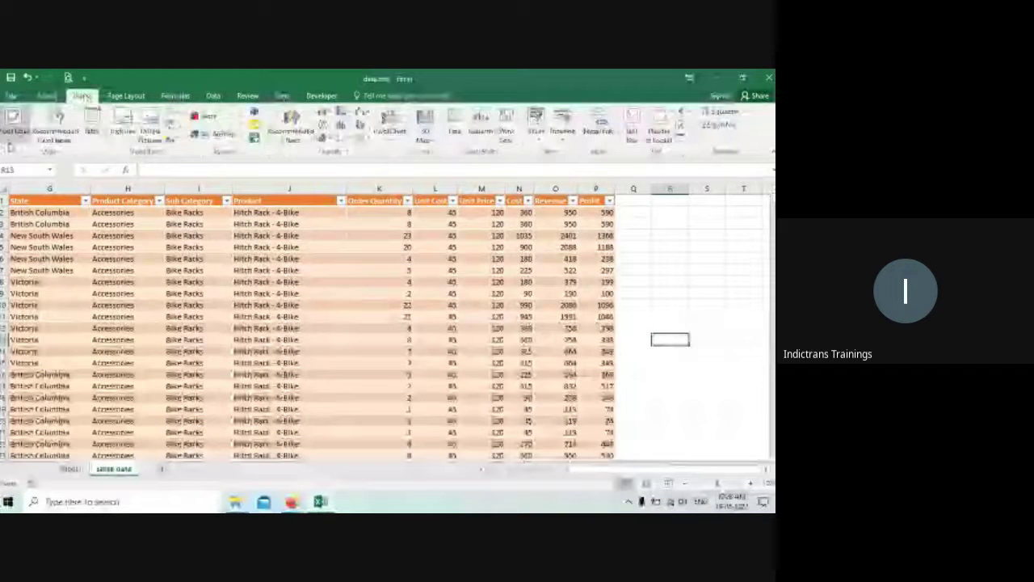
{"action": "left_click", "coordinate": [13, 121]}
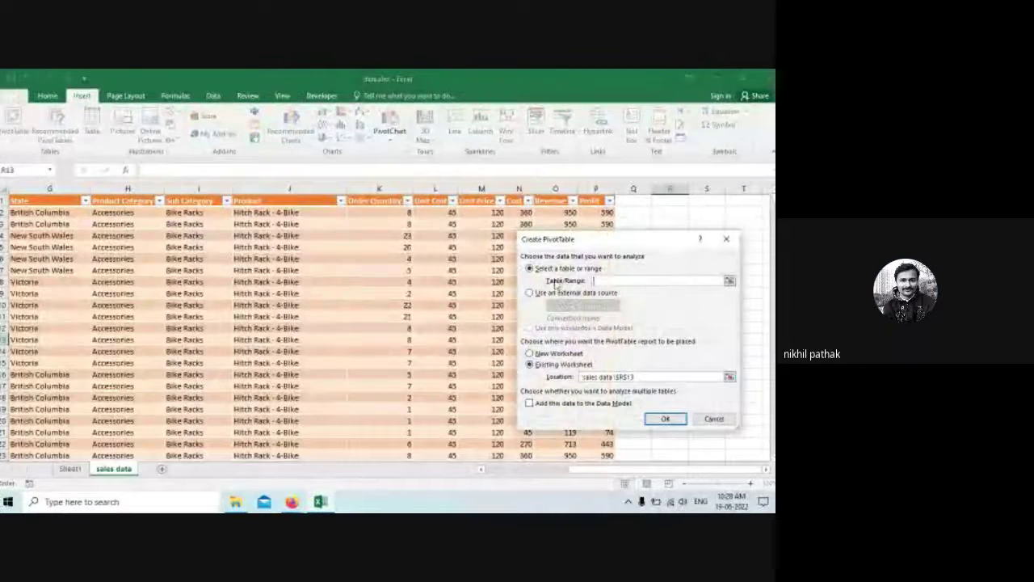
{"action": "key", "text": "Escape"}
{"action": "left_click", "coordinate": [378, 339]}
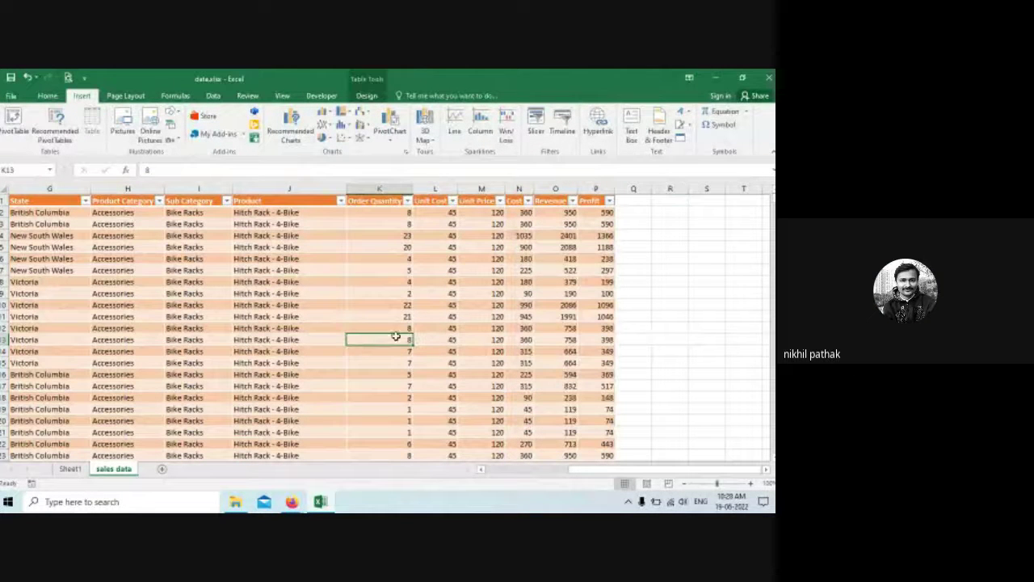
Step: Return to Sheet1 and display the field list of the revenue pivot table, selecting its January 2011 row label
{"action": "left_click", "coordinate": [70, 469]}
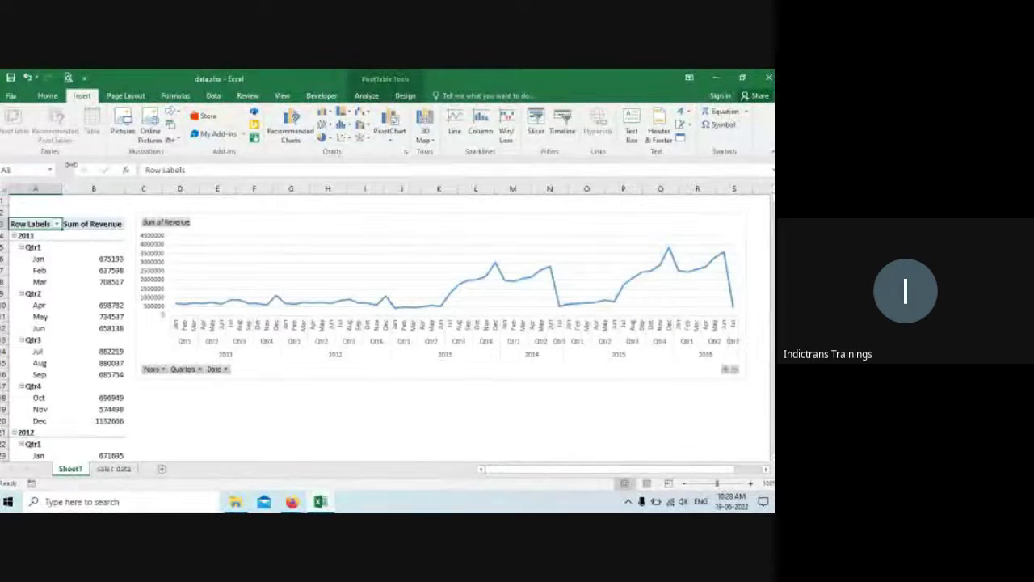
{"action": "left_click", "coordinate": [408, 97]}
{"action": "left_click", "coordinate": [367, 97]}
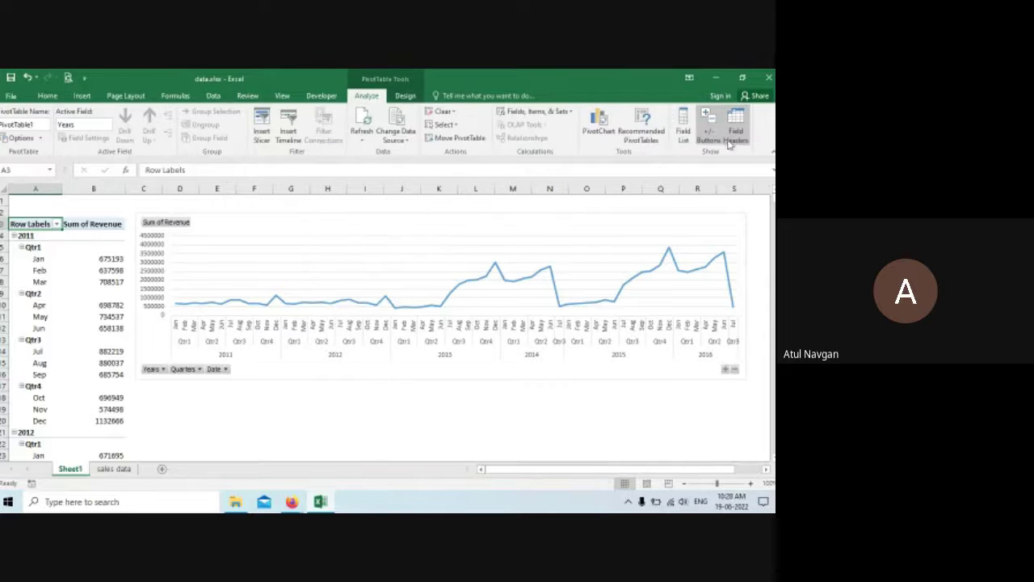
{"action": "left_click", "coordinate": [683, 129]}
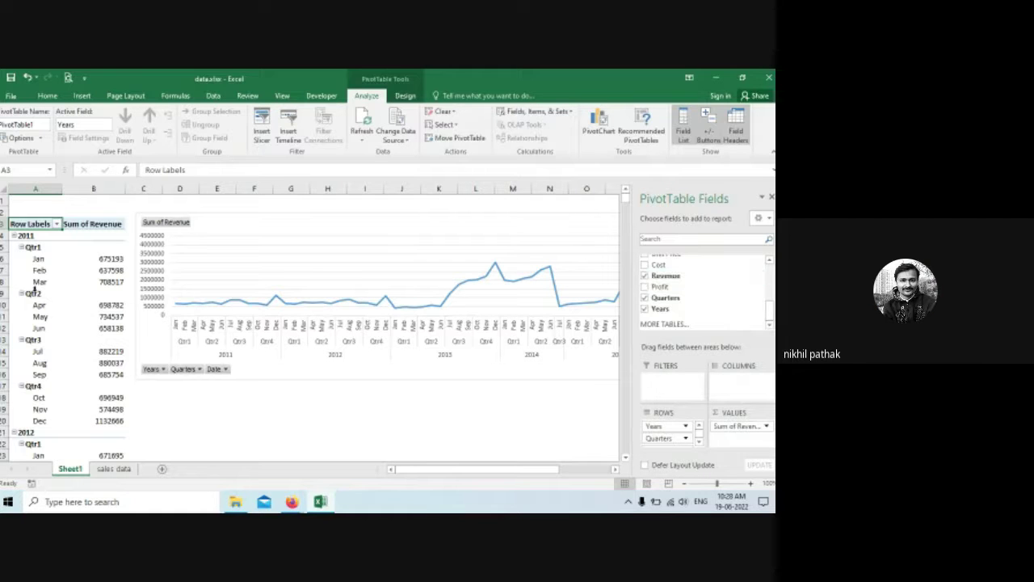
{"action": "left_click", "coordinate": [53, 259]}
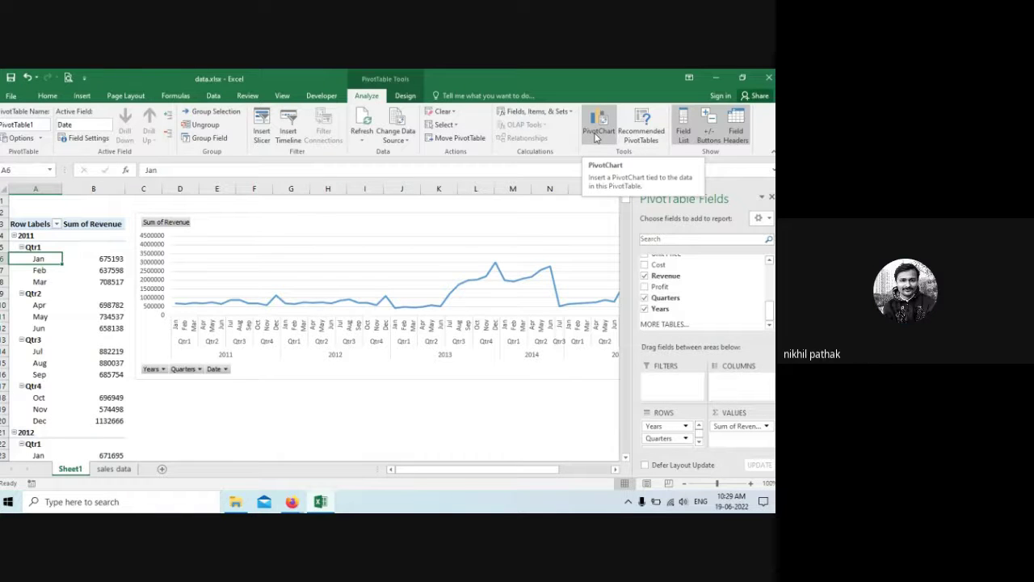
Step: Try to insert a Line PivotChart from the revenue pivot table, and close the PivotTable field list
{"action": "left_click", "coordinate": [596, 130]}
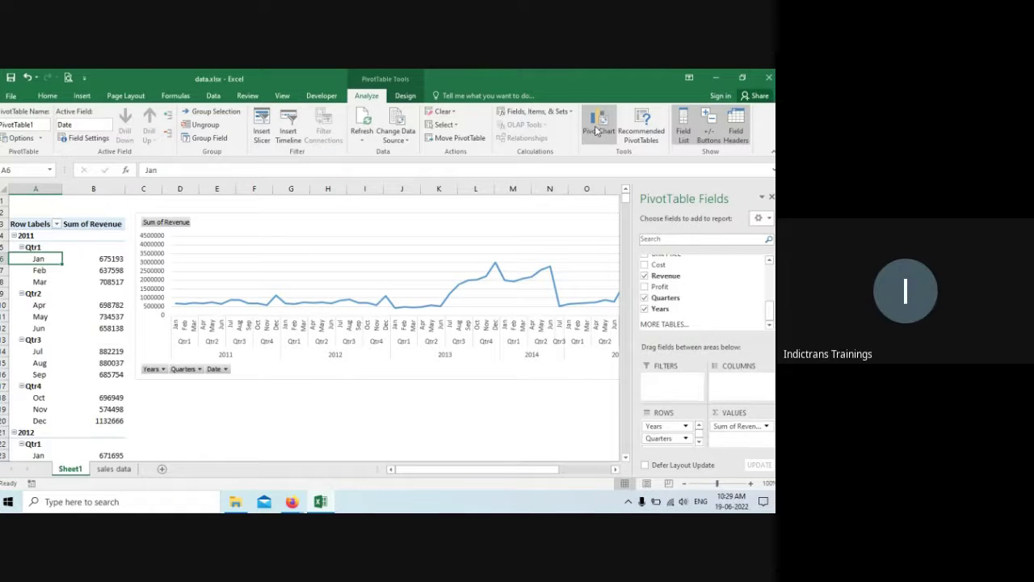
{"action": "left_click", "coordinate": [595, 131]}
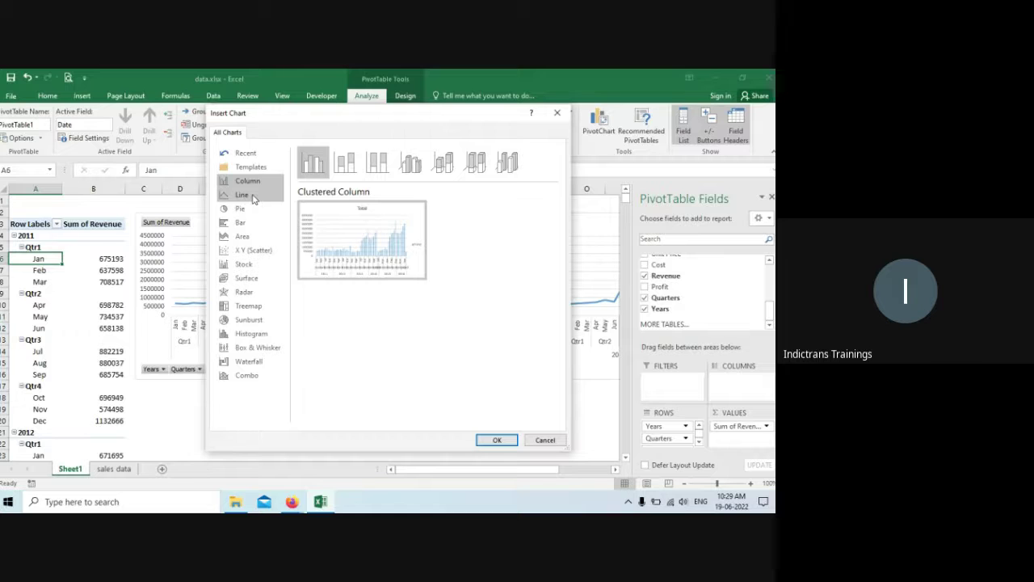
{"action": "double_click", "coordinate": [253, 197]}
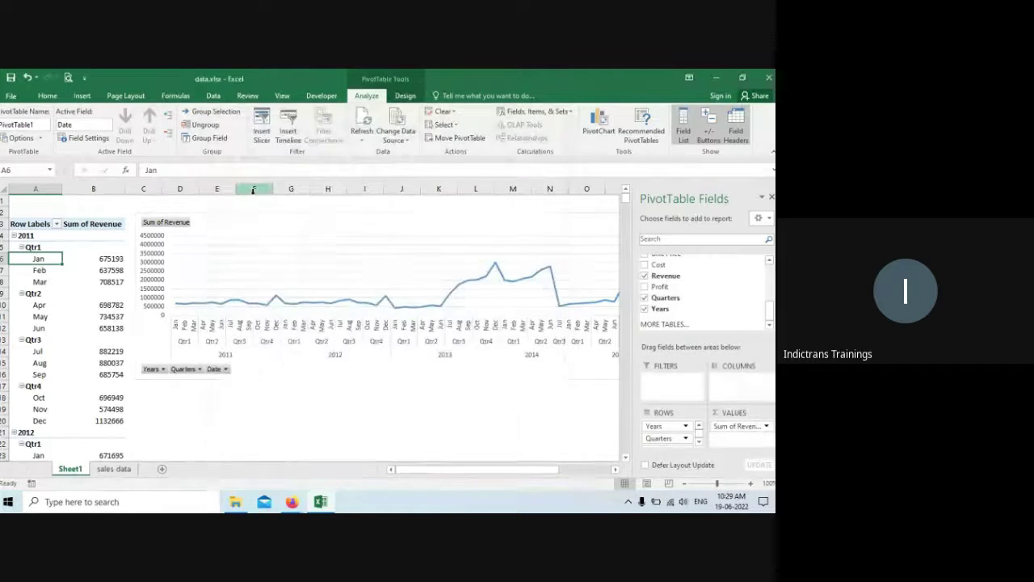
{"action": "left_click", "coordinate": [770, 198]}
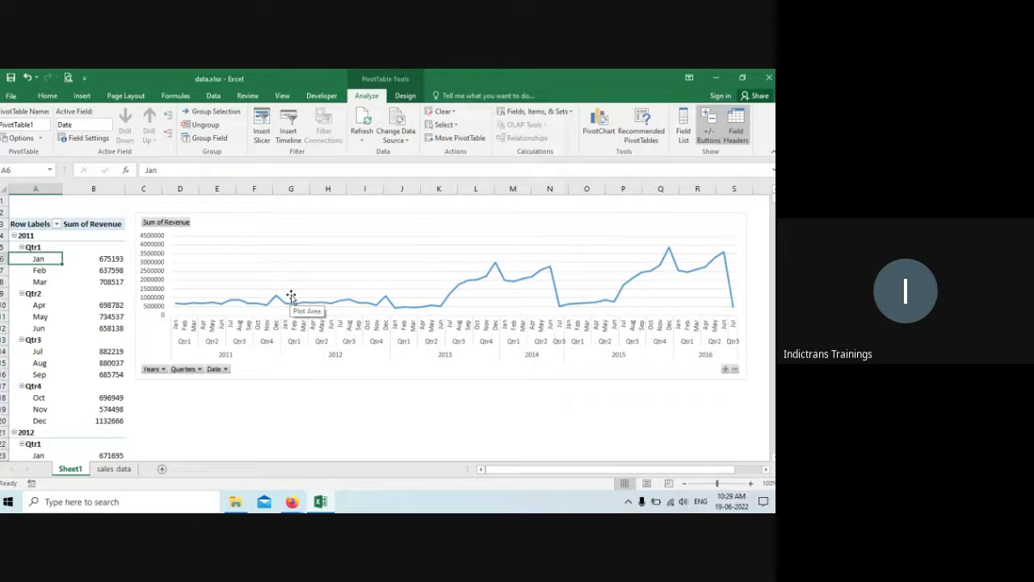
Step: Switch to the Google Meet call to read the latest in-call messages
{"action": "key", "text": "alt+Tab"}
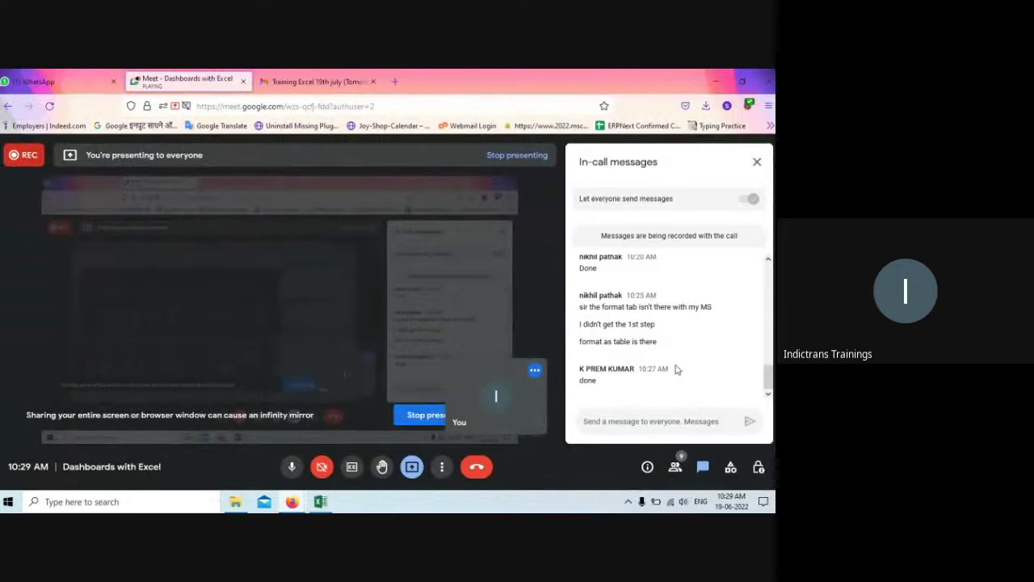
Step: Check the latest in-call messages in the Google Meet call, close the message list, and return to the Excel workbook
{"action": "key", "text": "alt+Tab"}
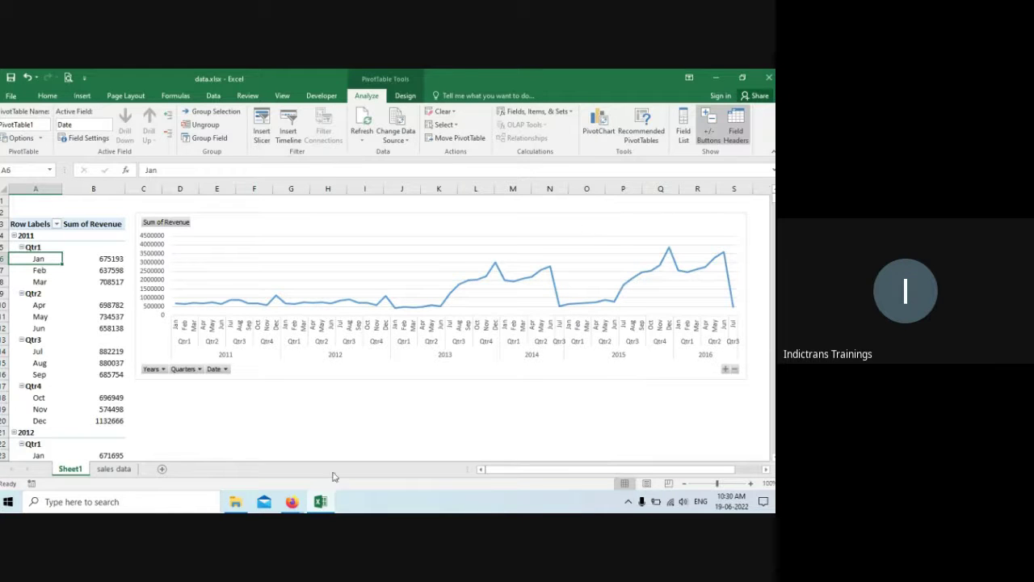
{"action": "left_click", "coordinate": [293, 502]}
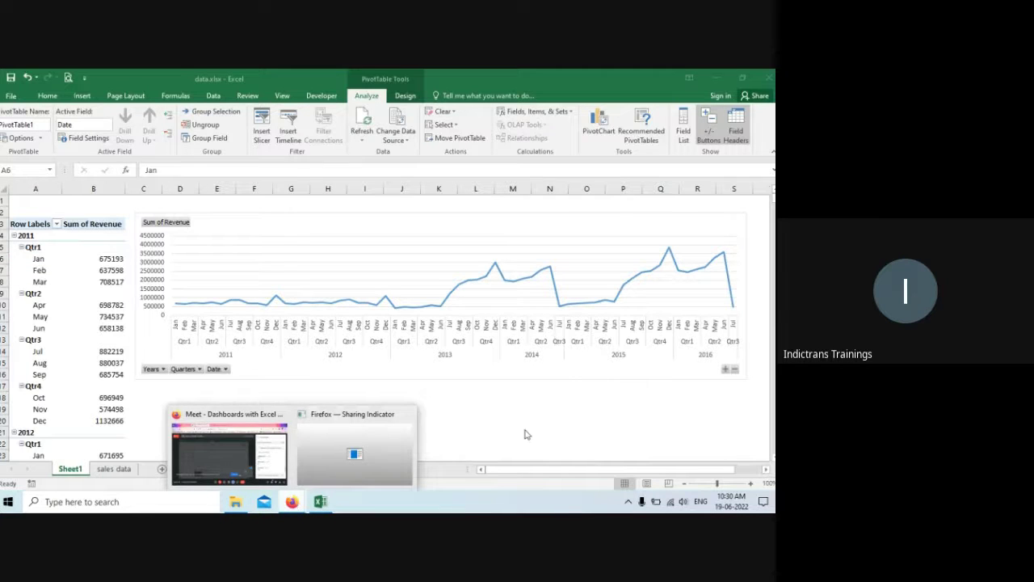
{"action": "left_click", "coordinate": [549, 409]}
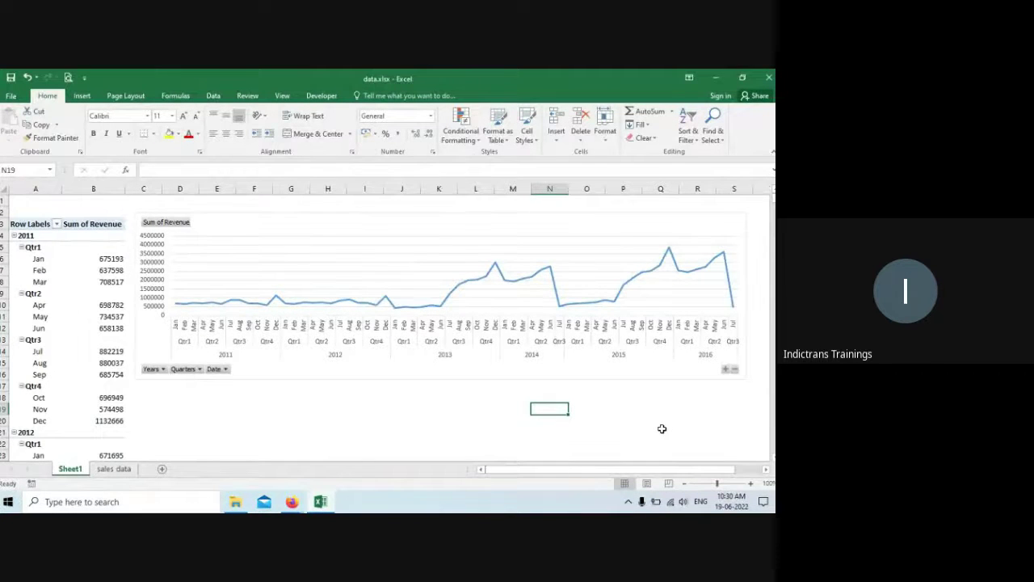
{"action": "key", "text": "alt+Tab"}
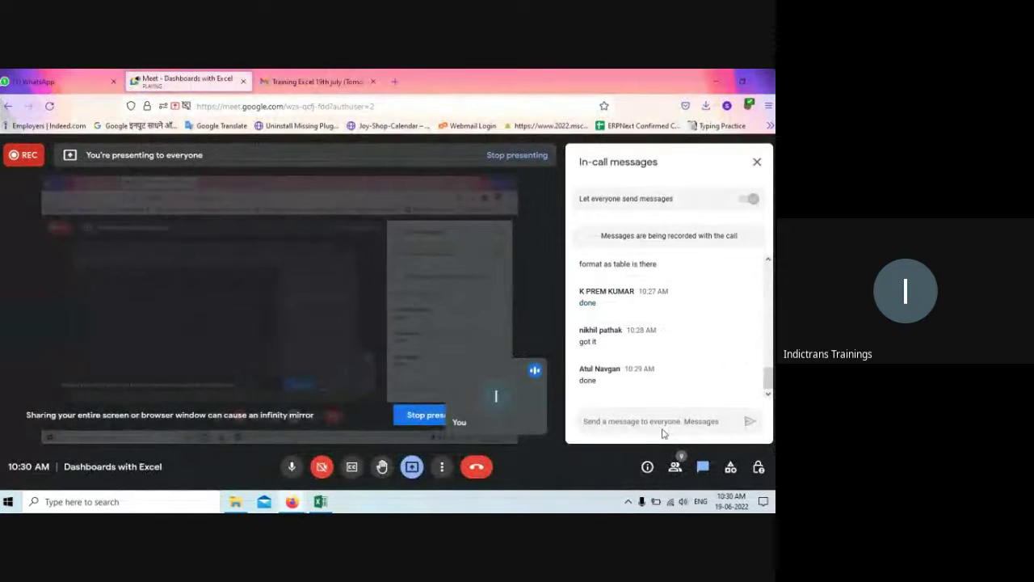
{"action": "left_click", "coordinate": [757, 165]}
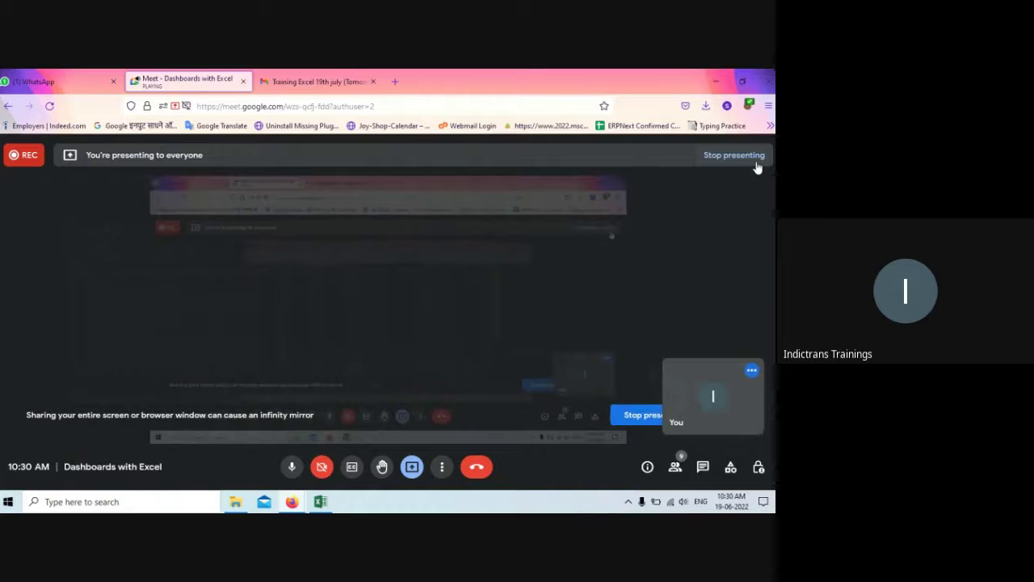
{"action": "key", "text": "alt+Tab"}
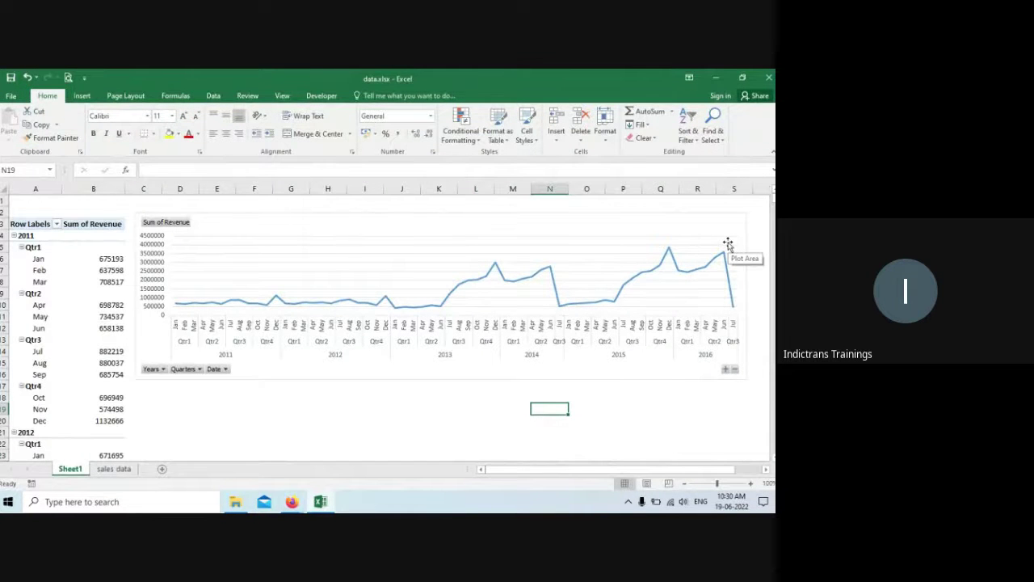
{"action": "key", "text": "alt+Tab"}
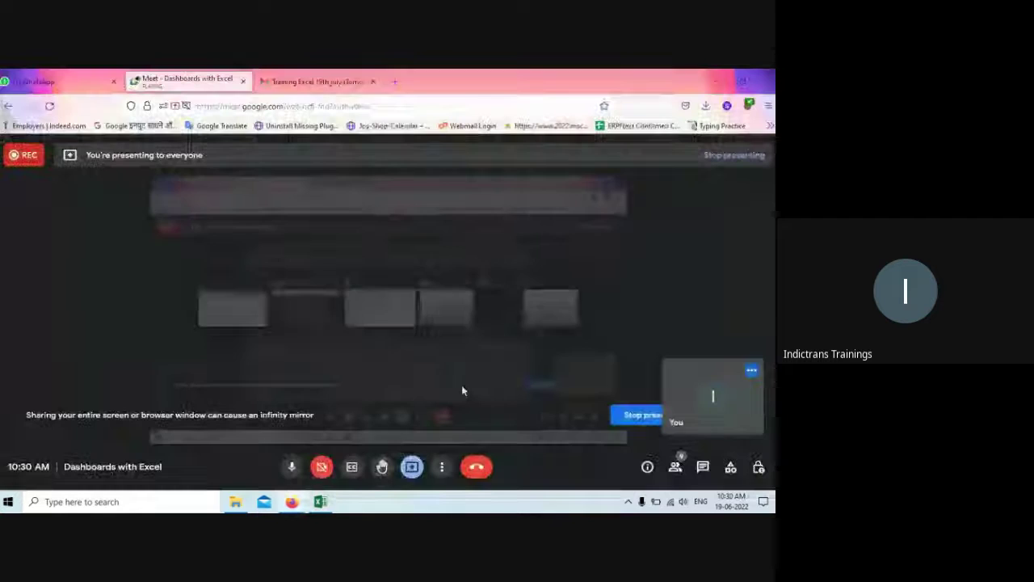
{"action": "key", "text": "alt+Tab"}
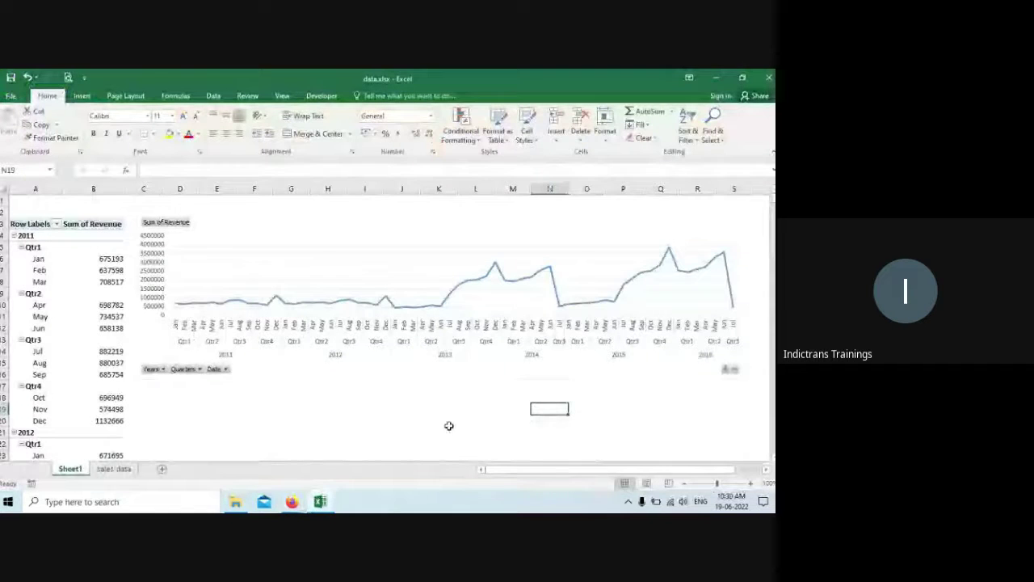
{"action": "left_click", "coordinate": [387, 407]}
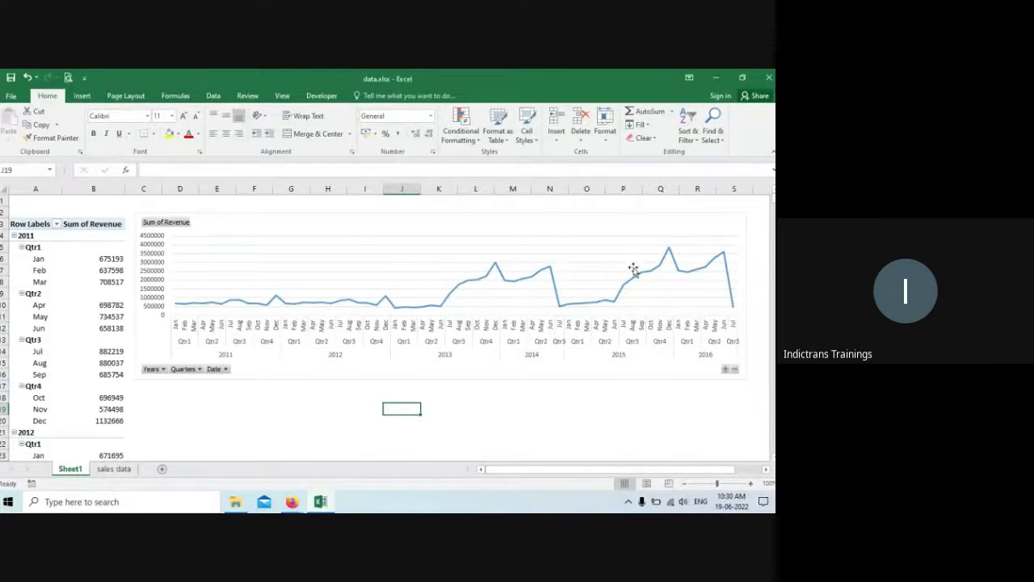
{"action": "left_click", "coordinate": [602, 250]}
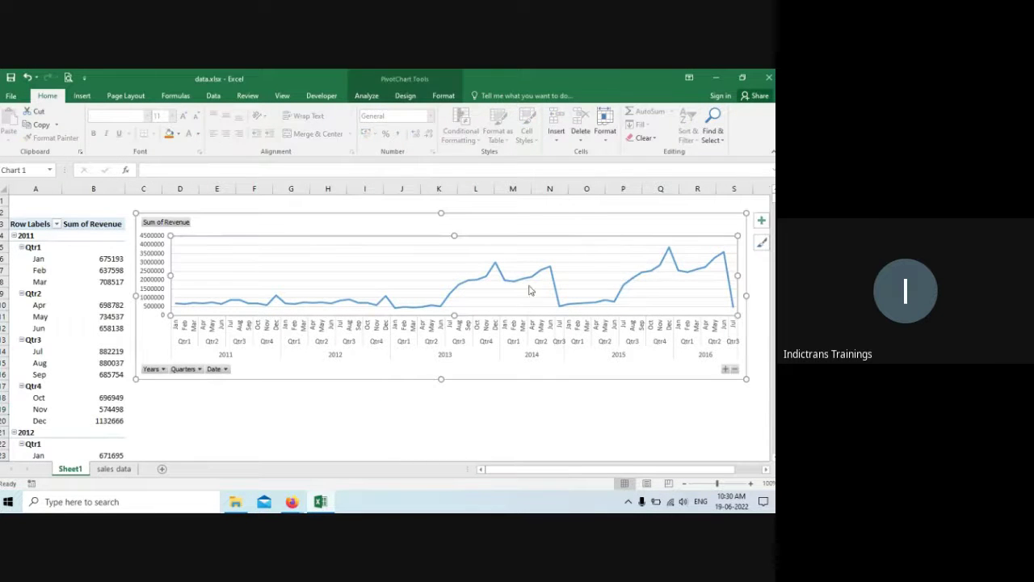
{"action": "left_click", "coordinate": [552, 418]}
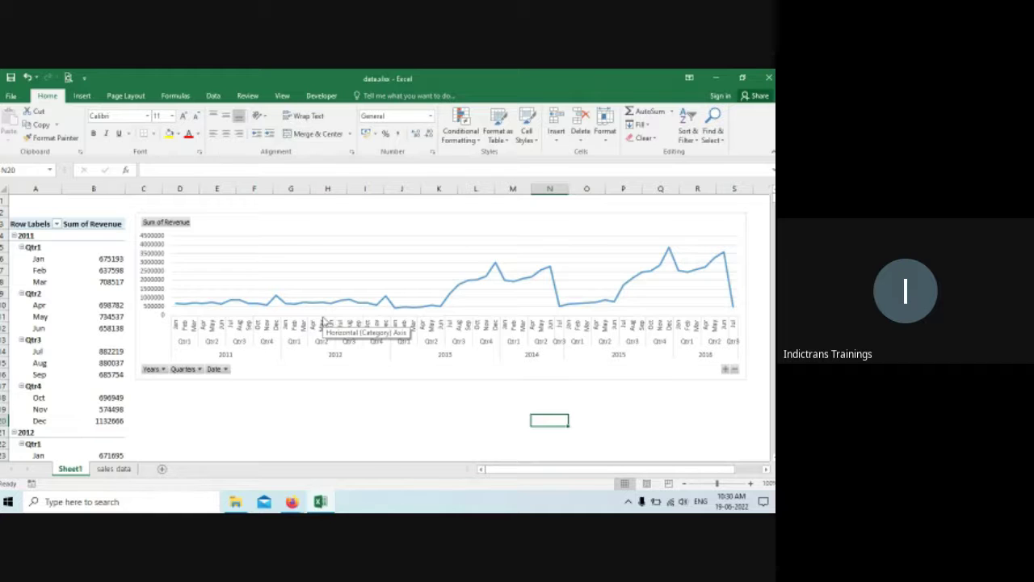
Step: Insert slicers for the Country and State fields of the revenue pivot table
{"action": "left_click", "coordinate": [84, 268]}
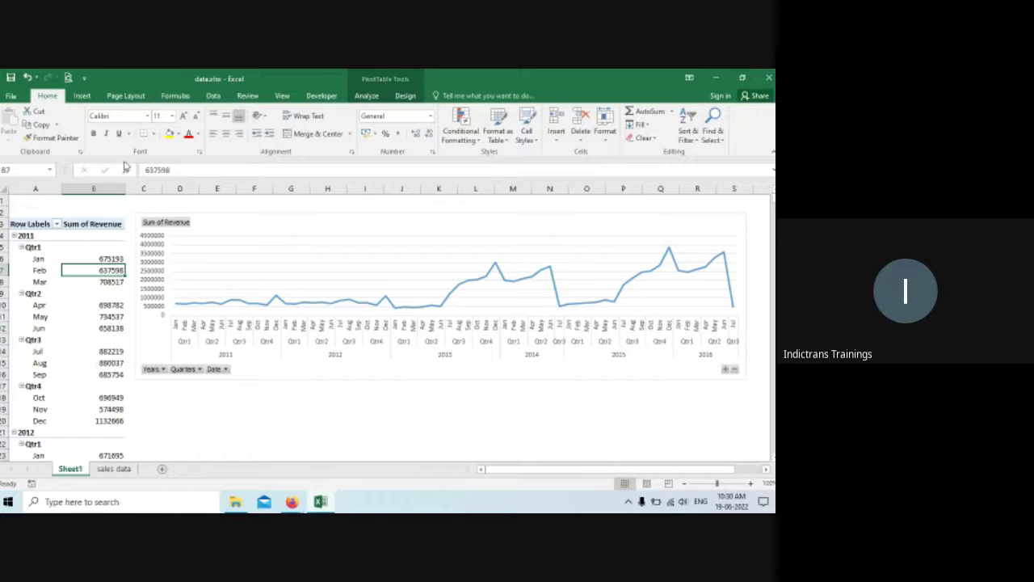
{"action": "left_click", "coordinate": [367, 96]}
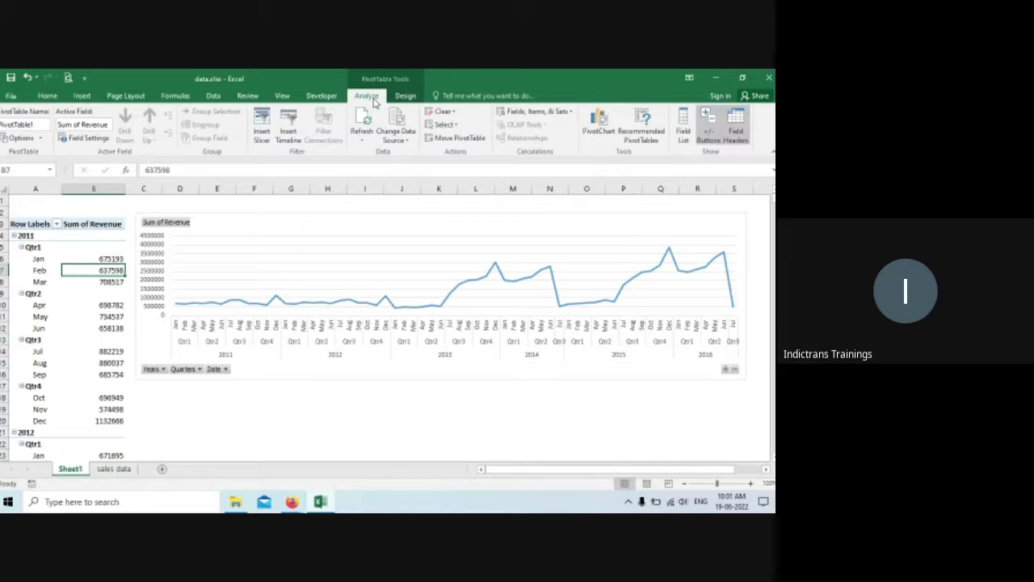
{"action": "left_click", "coordinate": [261, 133]}
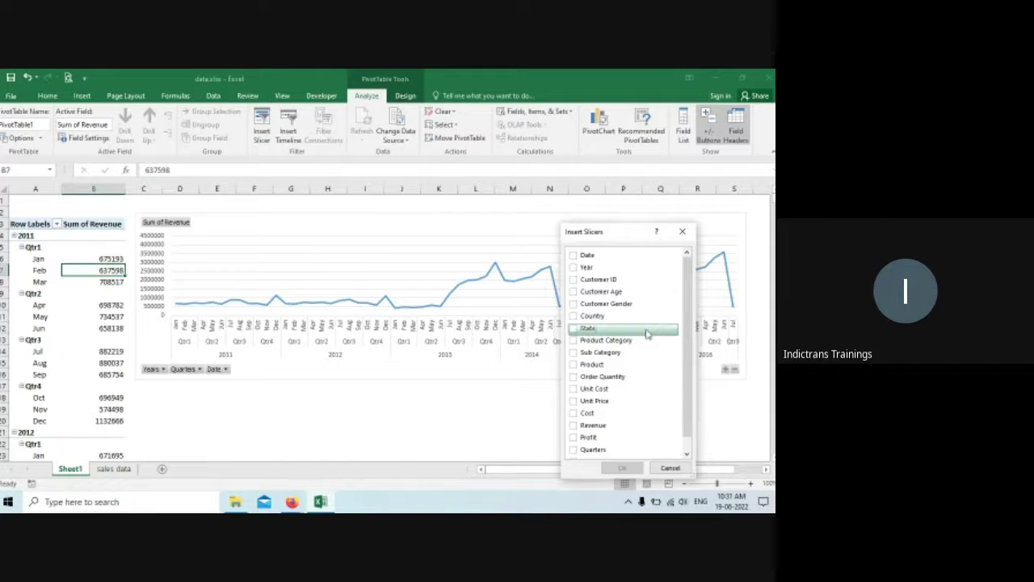
{"action": "left_click", "coordinate": [573, 316]}
{"action": "left_click", "coordinate": [574, 329]}
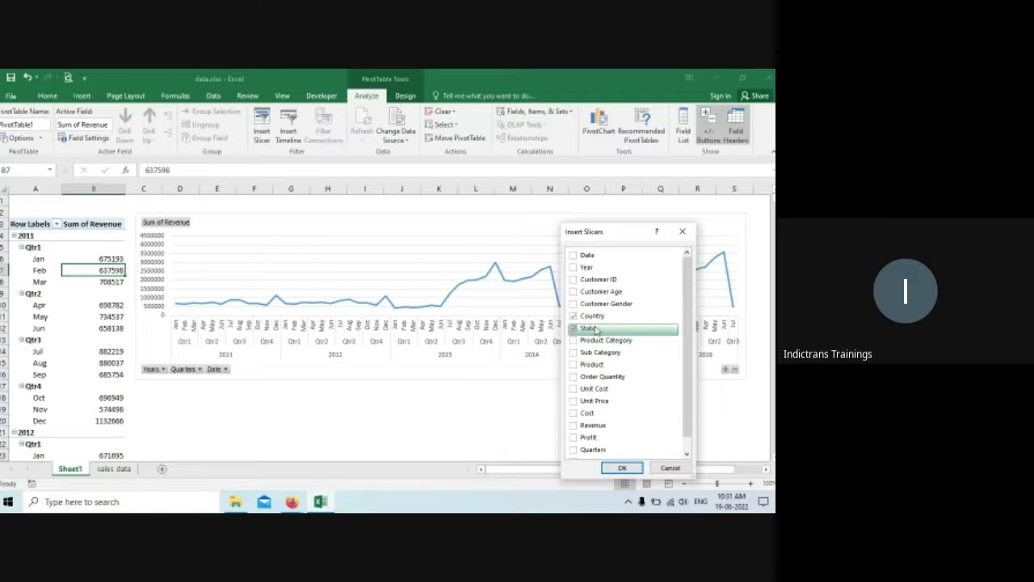
{"action": "left_click", "coordinate": [623, 469]}
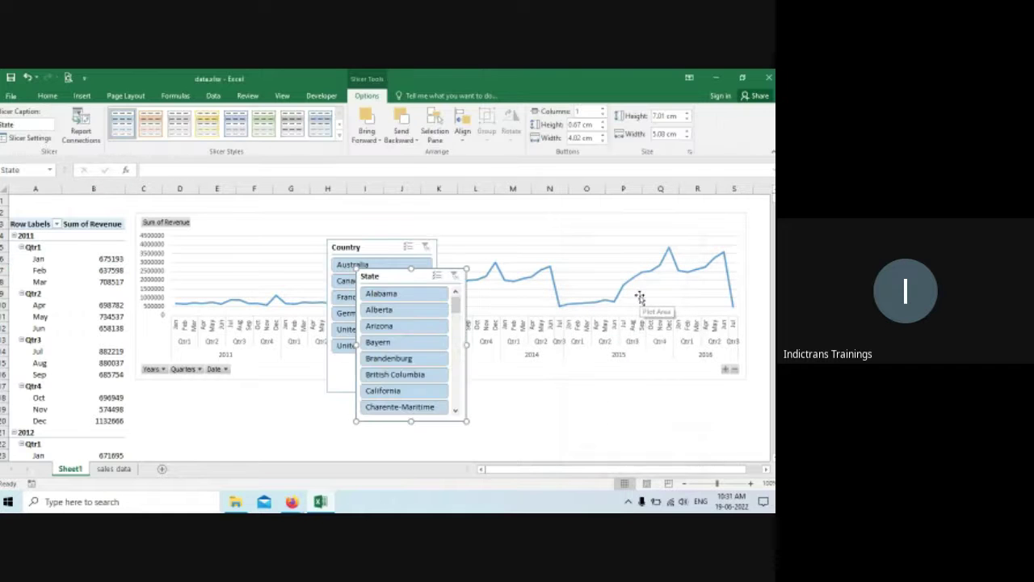
Step: Move the Country and State slicers apart over the revenue chart and widen the State slicer to about 12.2 cm
{"action": "left_click_drag", "start_coordinate": [373, 246], "coordinate": [279, 296]}
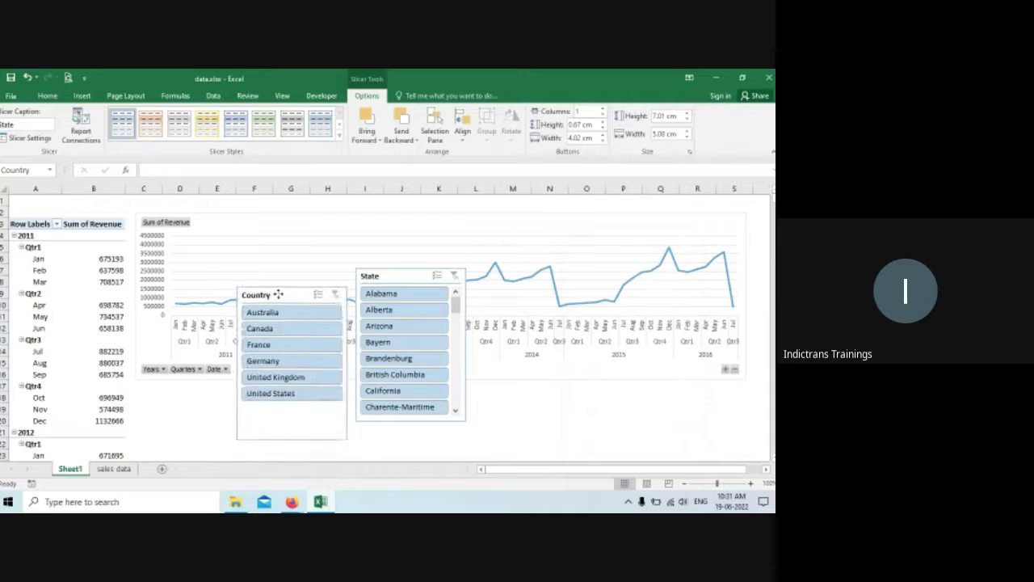
{"action": "left_click_drag", "start_coordinate": [389, 283], "coordinate": [492, 294]}
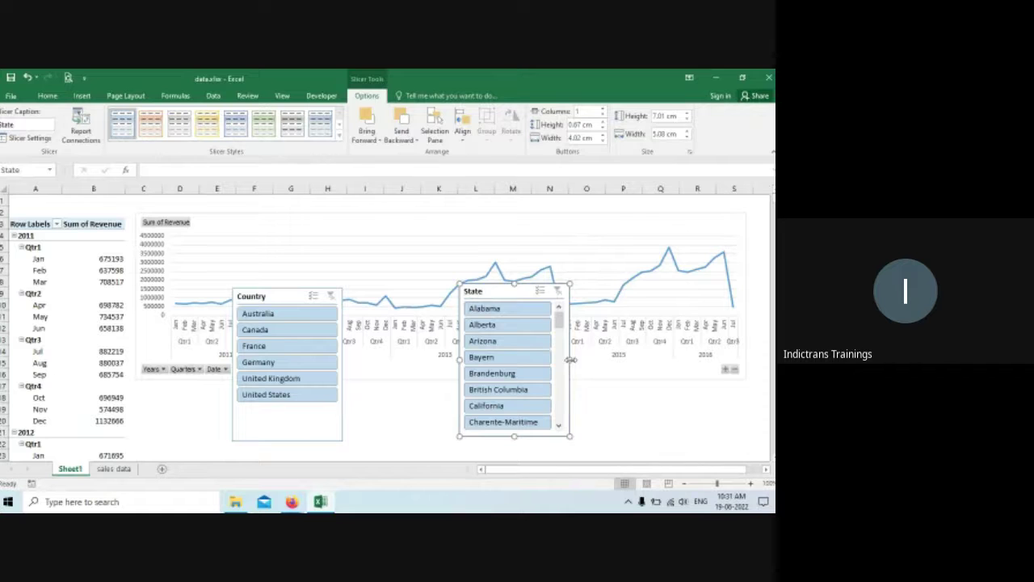
{"action": "left_click_drag", "start_coordinate": [569, 359], "coordinate": [723, 361]}
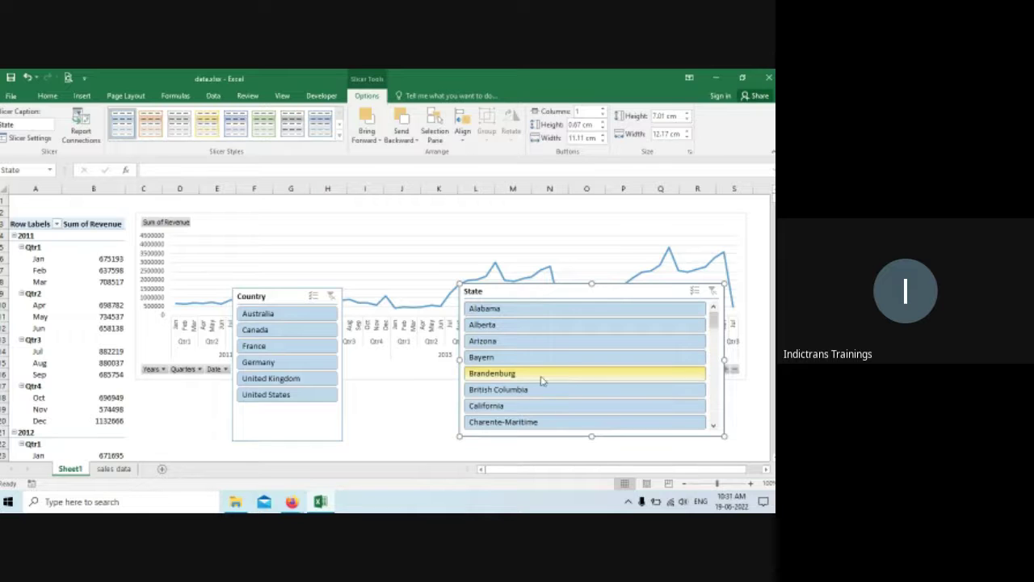
Step: Switch to the Google Meet call, admit the waiting participant, and return to the Excel workbook
{"action": "key", "text": "alt+Tab"}
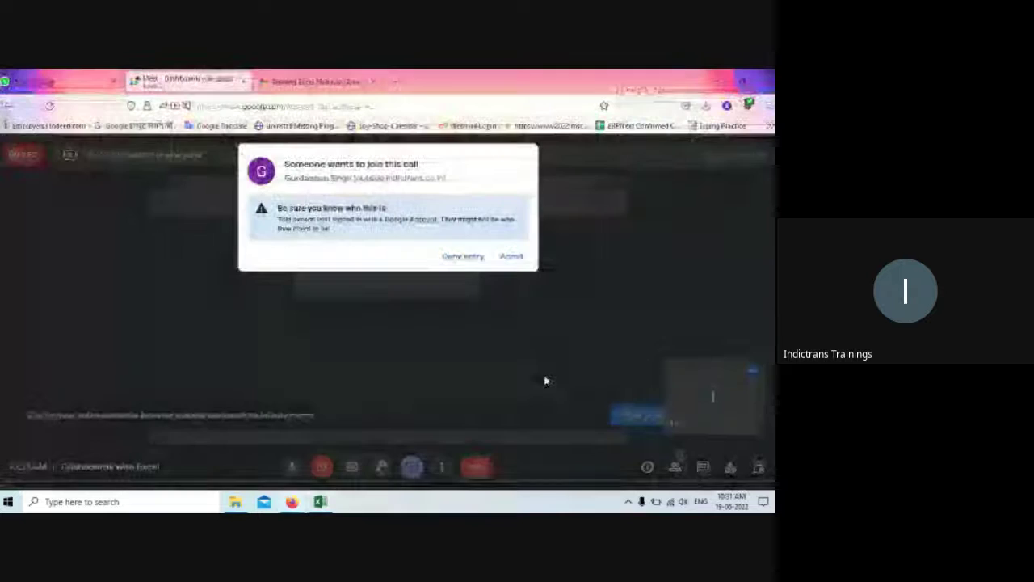
{"action": "left_click", "coordinate": [511, 256]}
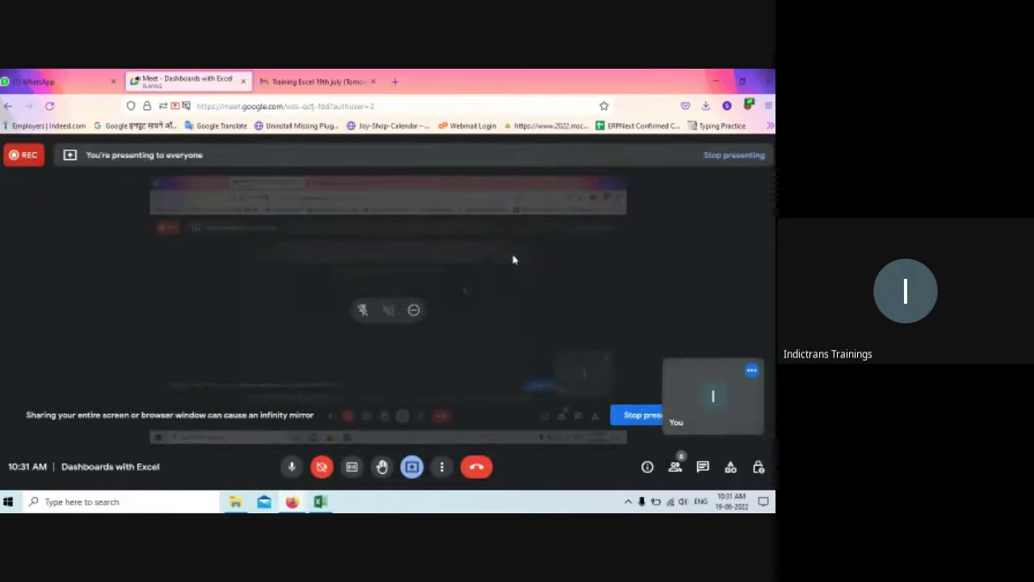
{"action": "key", "text": "alt+Tab"}
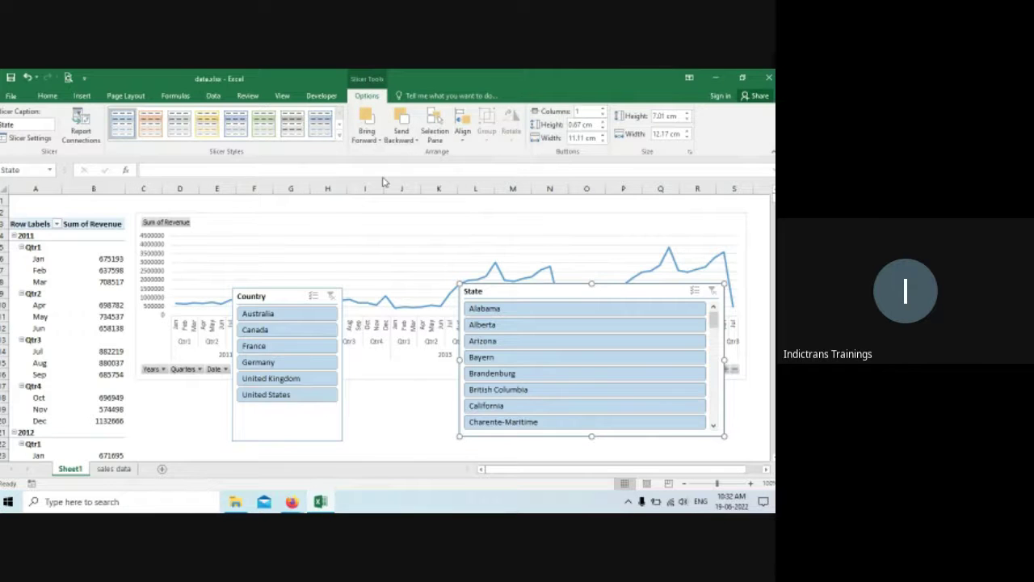
Step: Apply the dark green slicer style to the State slicer and arrange its buttons in 5 columns
{"action": "left_click", "coordinate": [340, 141]}
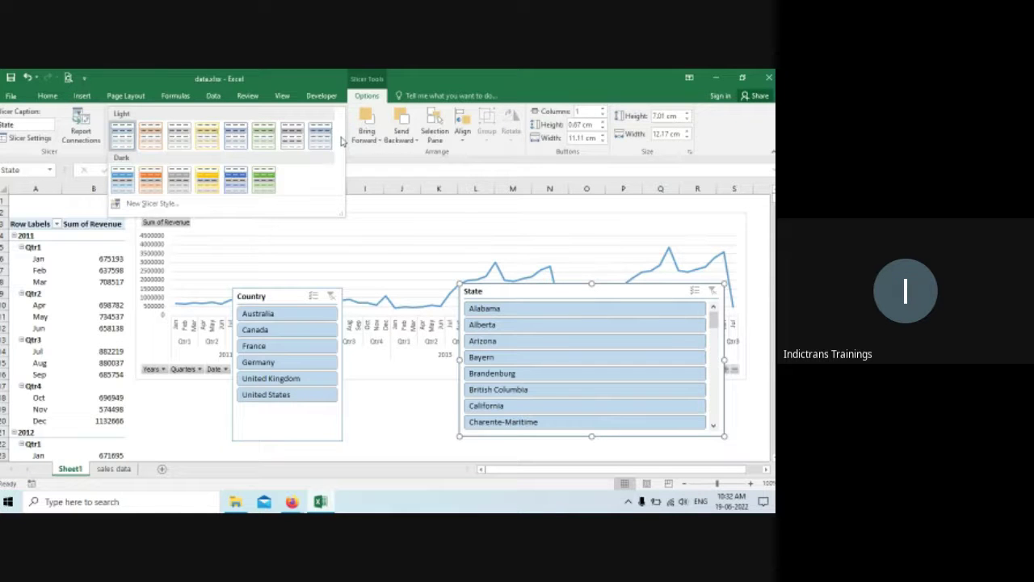
{"action": "left_click", "coordinate": [265, 184]}
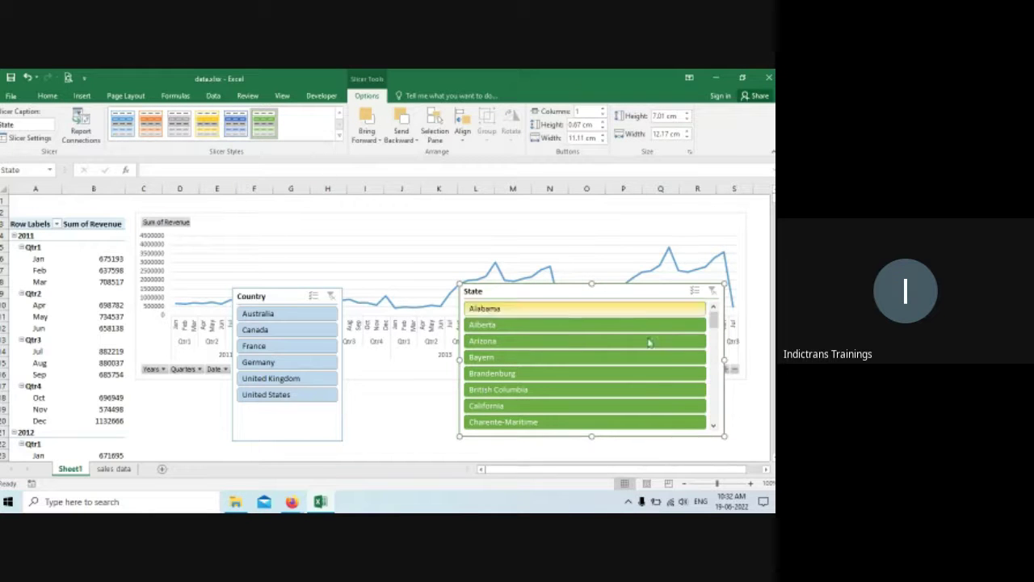
{"action": "left_click", "coordinate": [604, 108]}
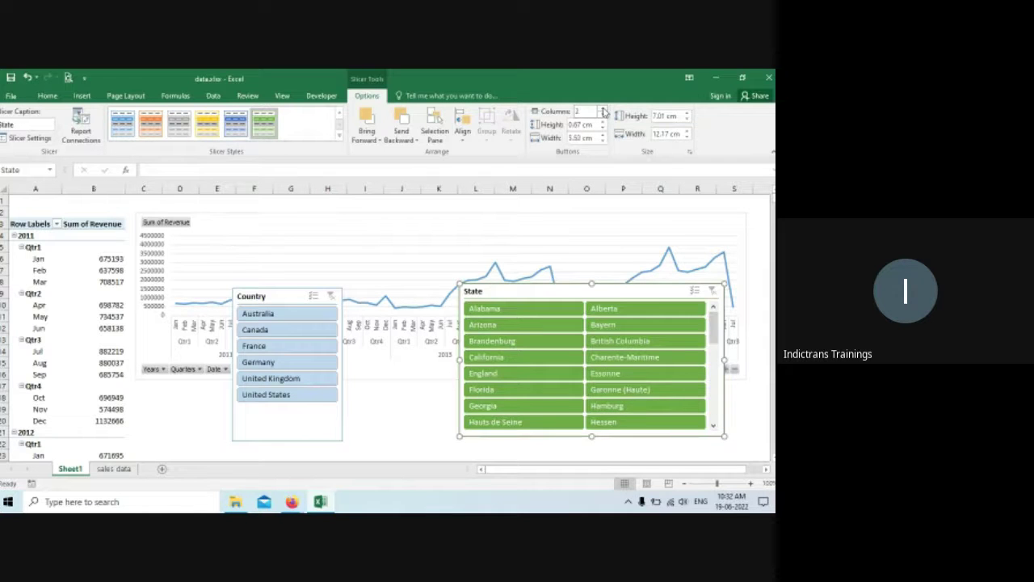
{"action": "left_click", "coordinate": [603, 109]}
{"action": "left_click", "coordinate": [604, 109]}
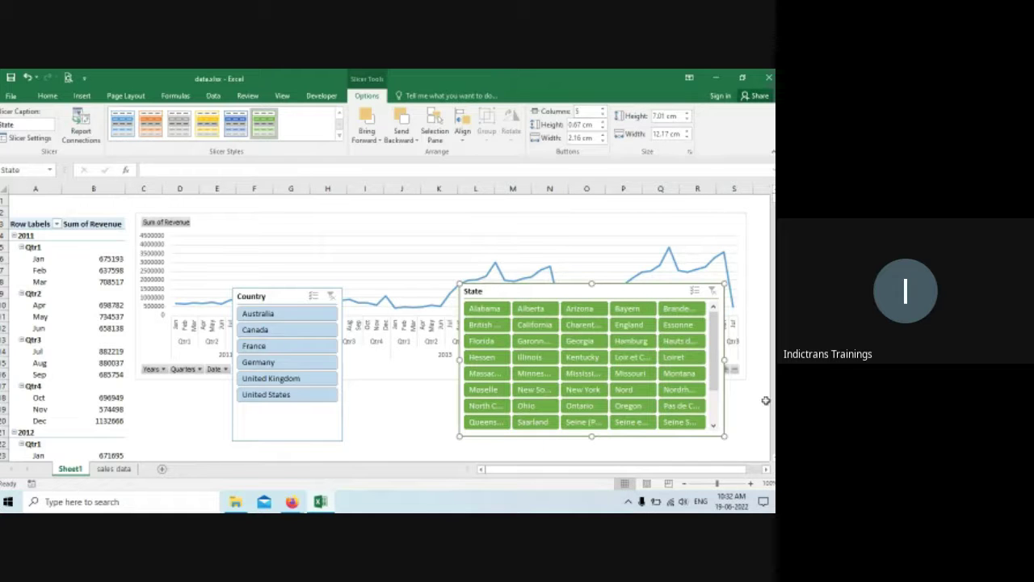
Step: Enlarge the State slicer to about 18.1 cm wide and 7.7 cm high
{"action": "left_click_drag", "start_coordinate": [459, 355], "coordinate": [360, 358]}
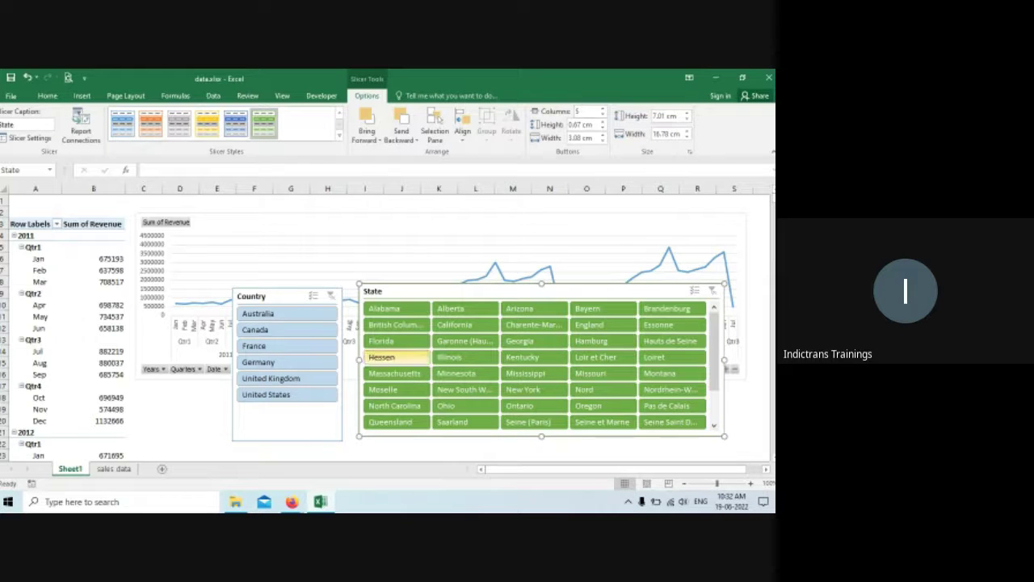
{"action": "left_click_drag", "start_coordinate": [724, 359], "coordinate": [752, 357]}
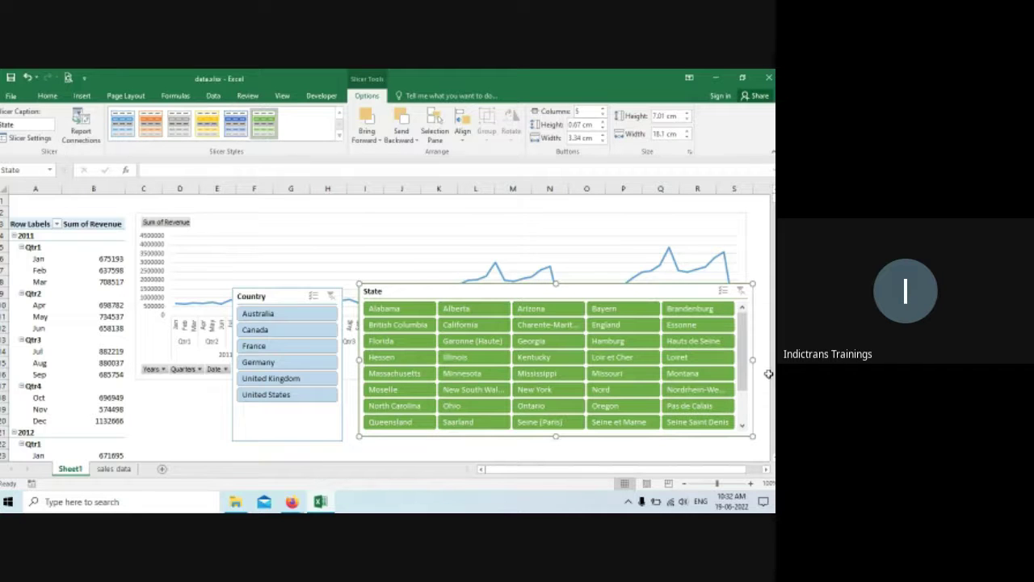
{"action": "left_click_drag", "start_coordinate": [555, 435], "coordinate": [555, 451]}
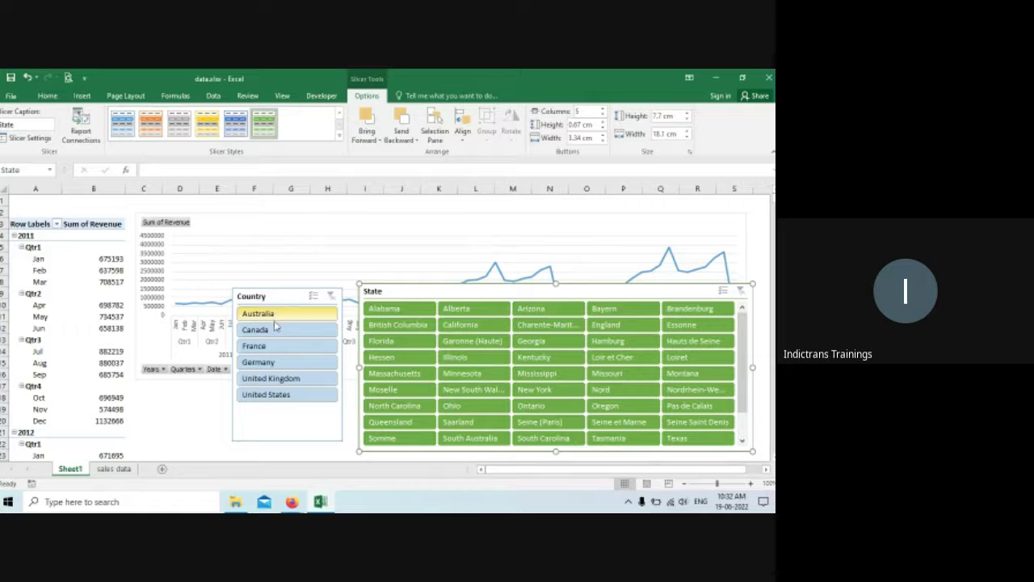
Step: Examine how the Country and State columns of the sales data sheet correspond across its rows
{"action": "left_click", "coordinate": [113, 469]}
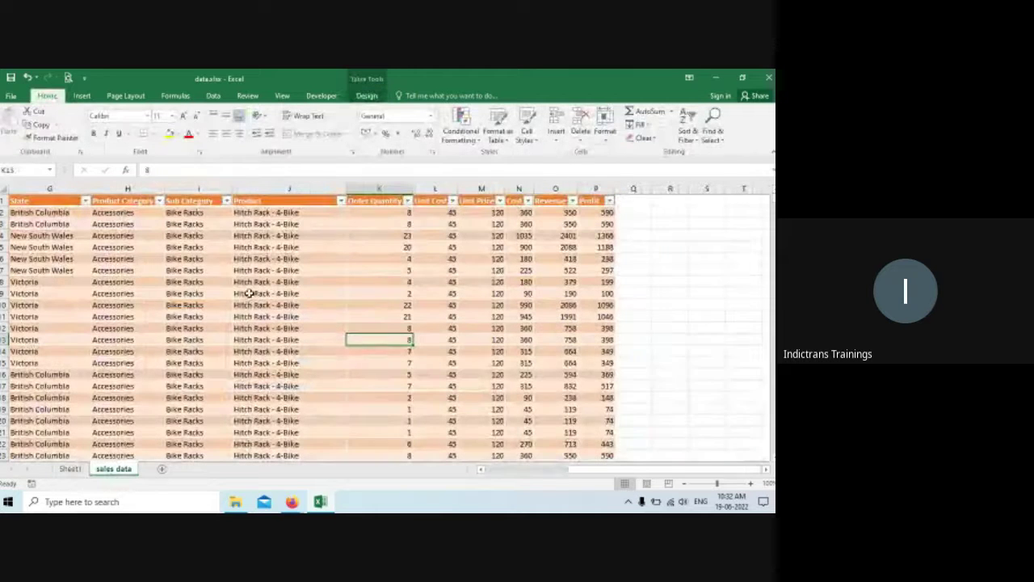
{"action": "left_click", "coordinate": [522, 469]}
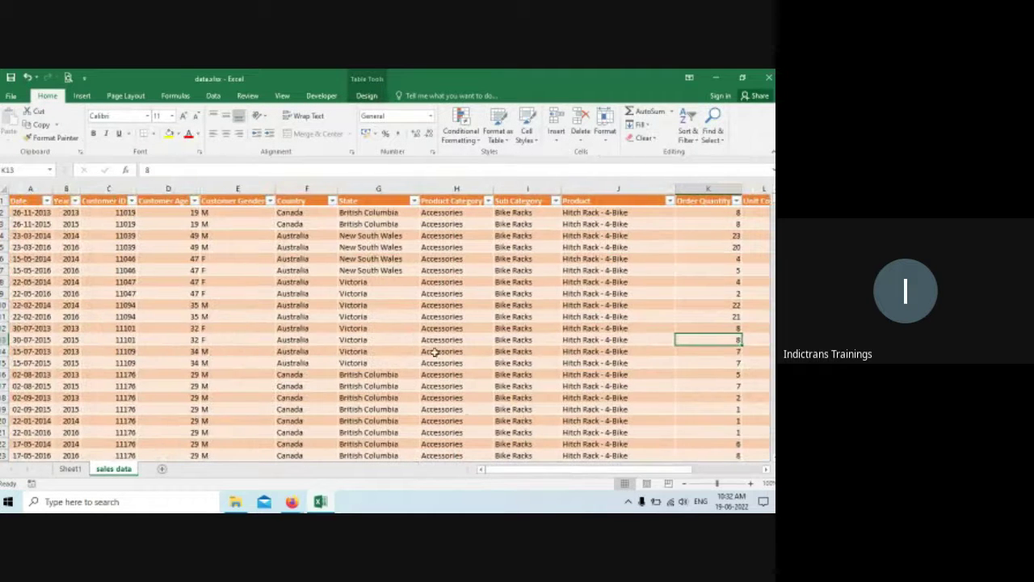
{"action": "left_click", "coordinate": [305, 214]}
{"action": "left_click", "coordinate": [375, 214]}
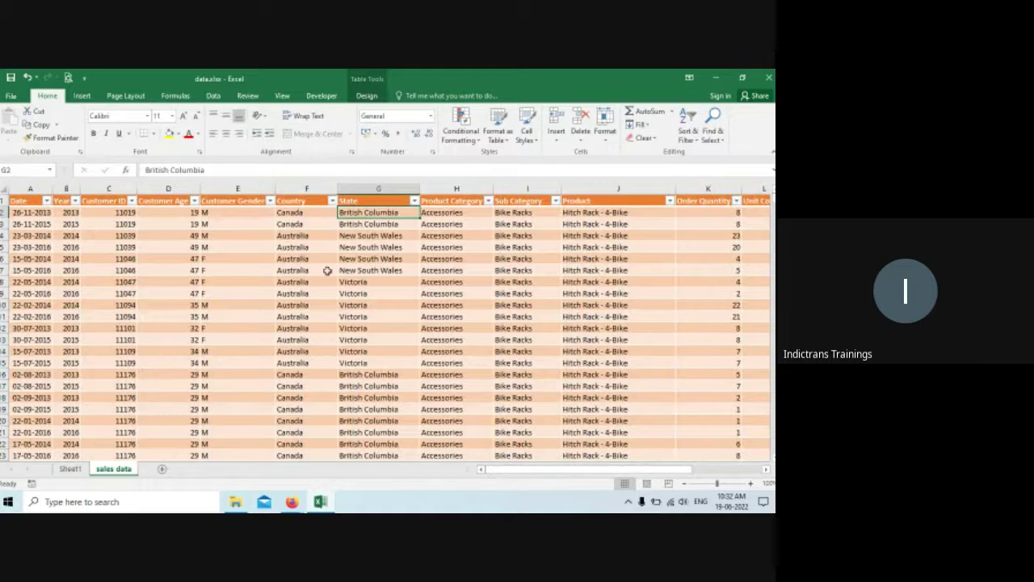
{"action": "left_click", "coordinate": [298, 293]}
{"action": "left_click", "coordinate": [355, 294]}
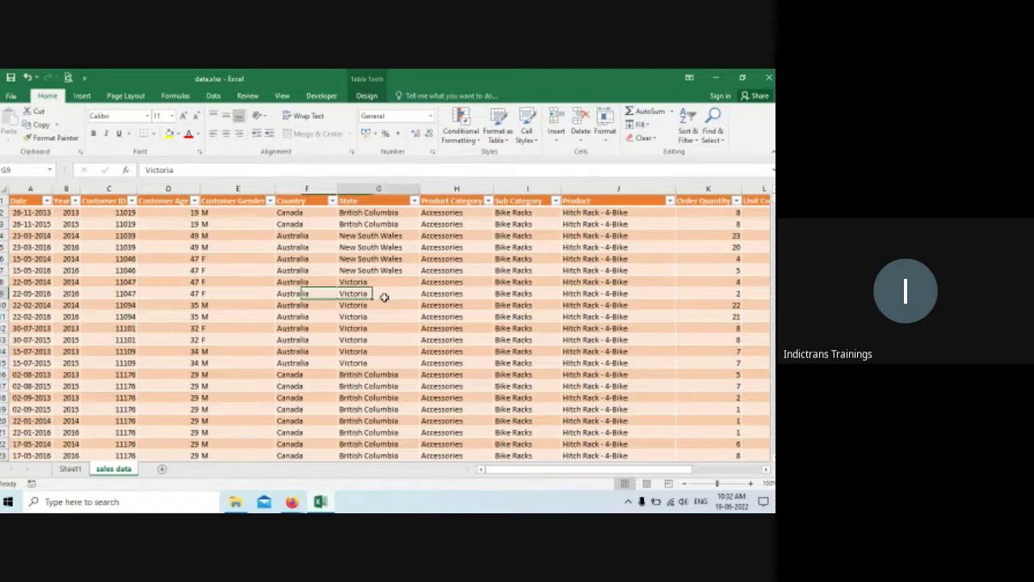
{"action": "left_click", "coordinate": [295, 375]}
{"action": "scroll", "coordinate": [376, 404], "scroll_direction": "down", "scroll_amount": 18}
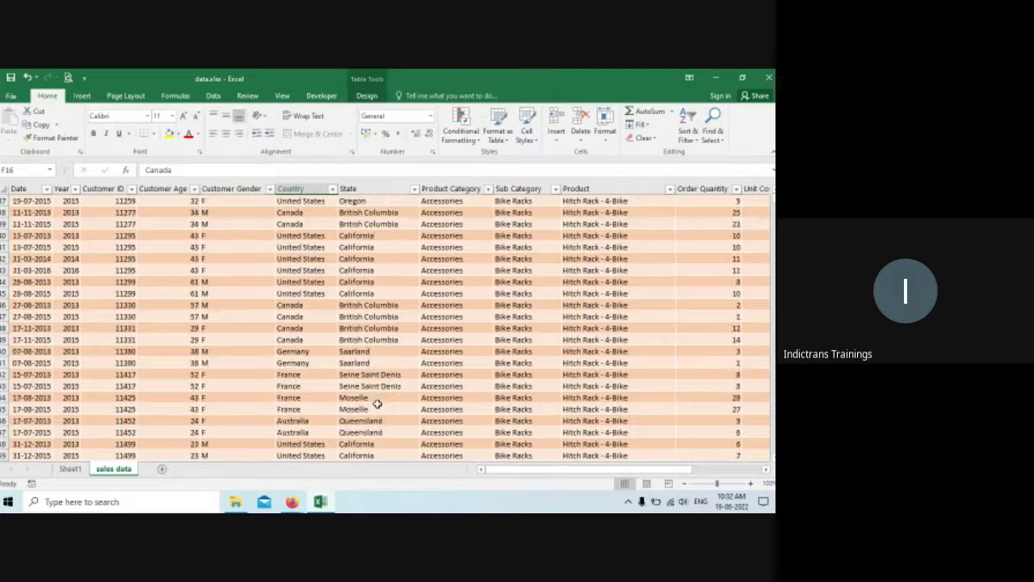
{"action": "scroll", "coordinate": [376, 404], "scroll_direction": "down", "scroll_amount": 6}
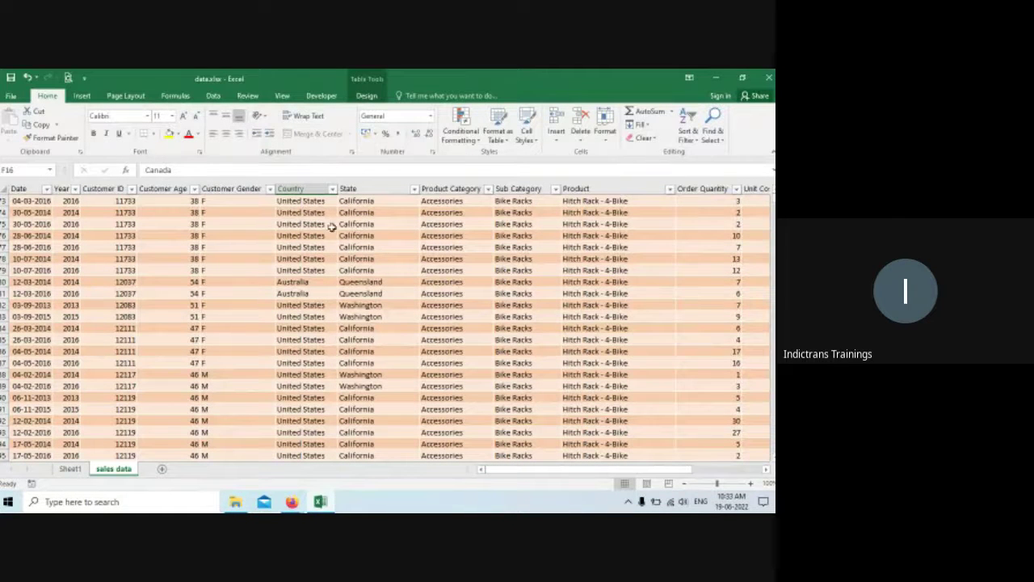
Step: On Sheet1, filter the revenue by Australia and move the State and Country slicers down off the chart line
{"action": "left_click", "coordinate": [69, 468]}
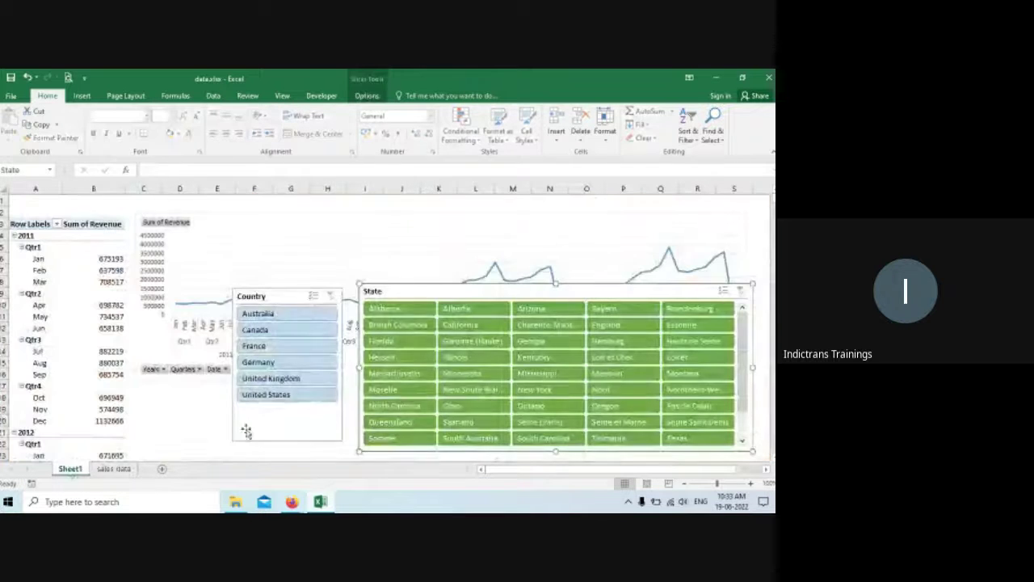
{"action": "left_click", "coordinate": [271, 314]}
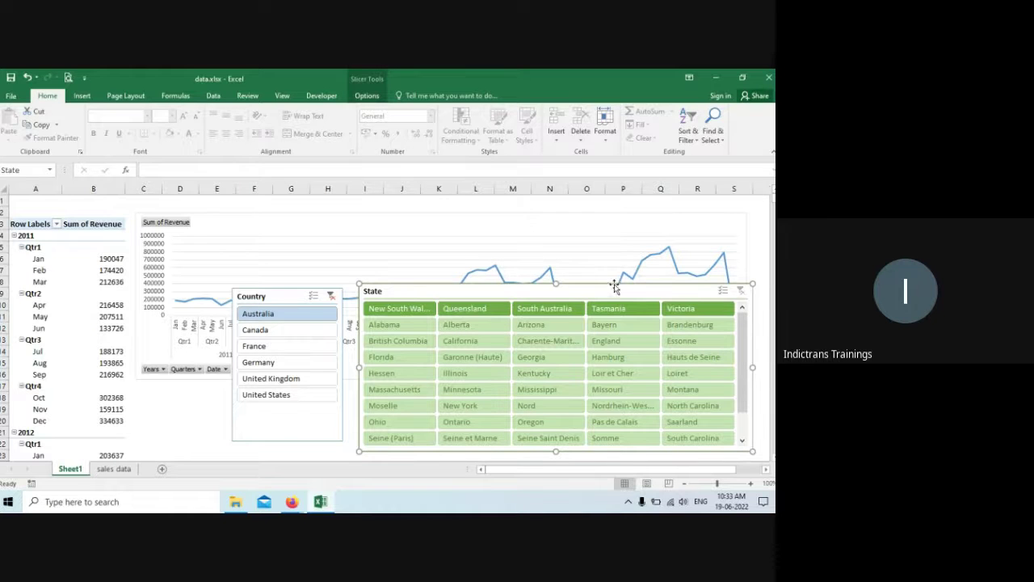
{"action": "left_click_drag", "start_coordinate": [611, 289], "coordinate": [632, 356]}
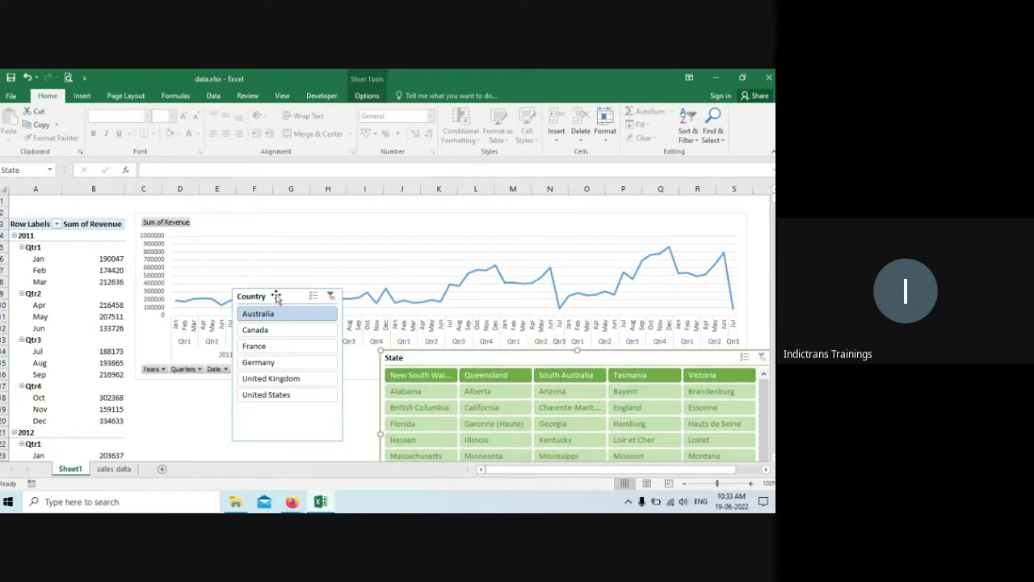
{"action": "left_click_drag", "start_coordinate": [279, 295], "coordinate": [278, 363]}
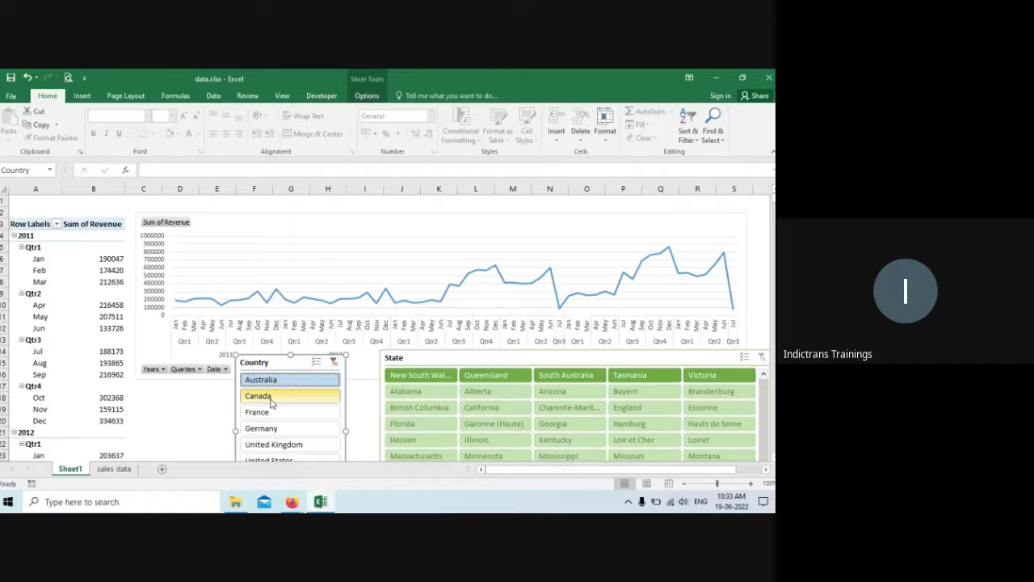
Step: Switch the Country filter to Canada and then to France to compare their revenue trends
{"action": "left_click", "coordinate": [271, 398]}
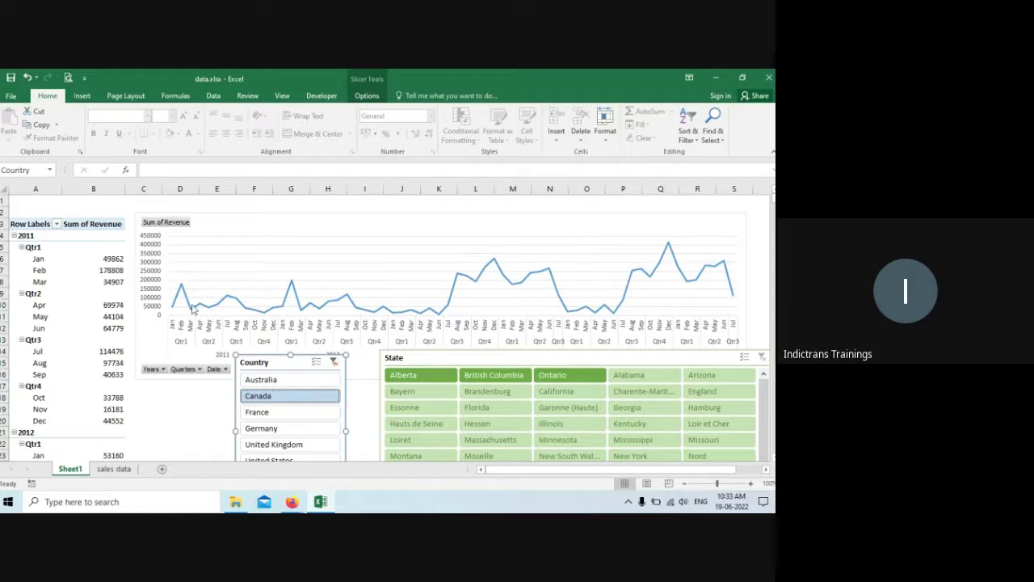
{"action": "left_click", "coordinate": [267, 412]}
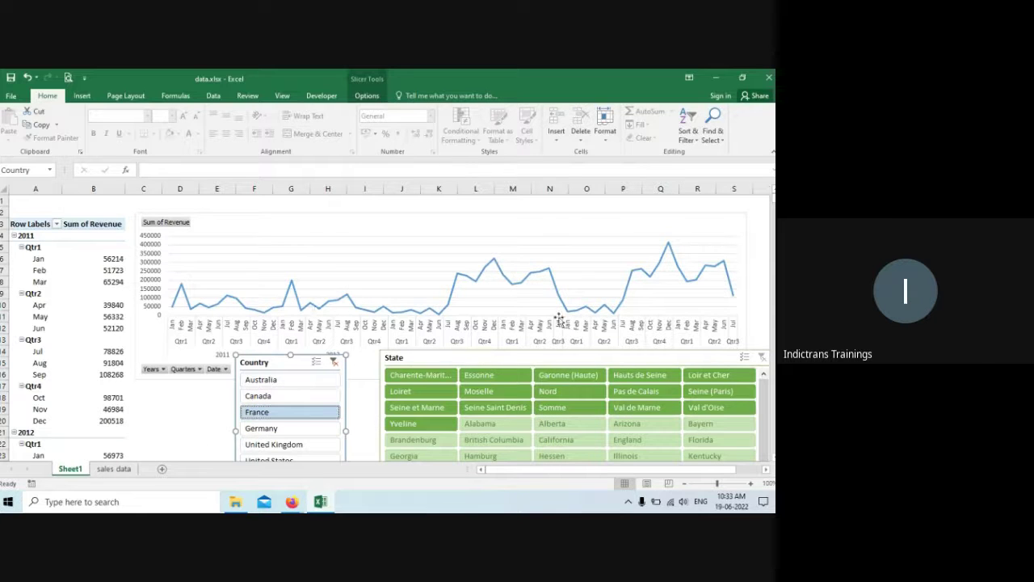
Step: Filter France's revenue by the states Nord, Pas de Calais and Moselle, then clear the State filter
{"action": "left_click", "coordinate": [569, 396]}
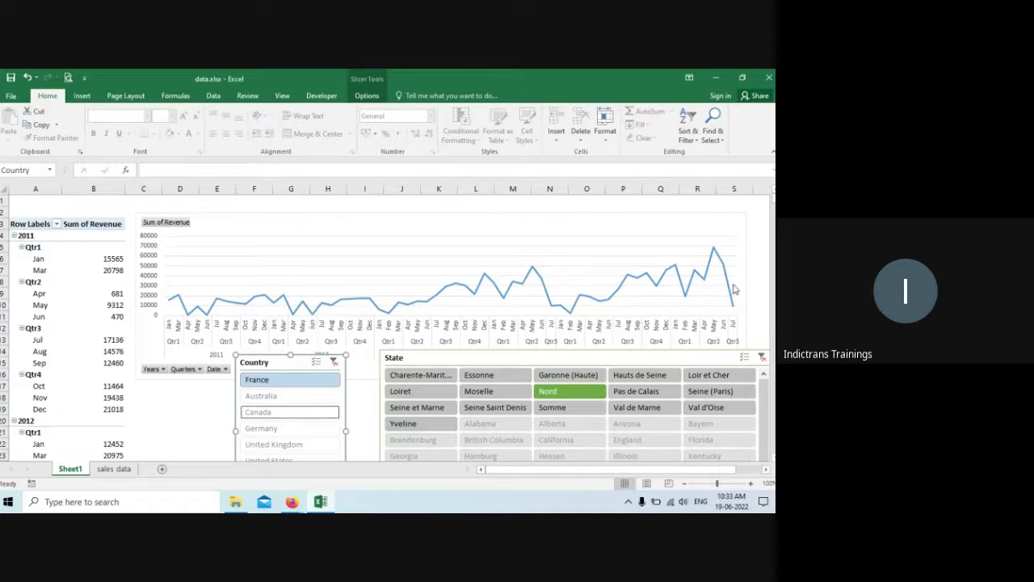
{"action": "left_click", "coordinate": [762, 358]}
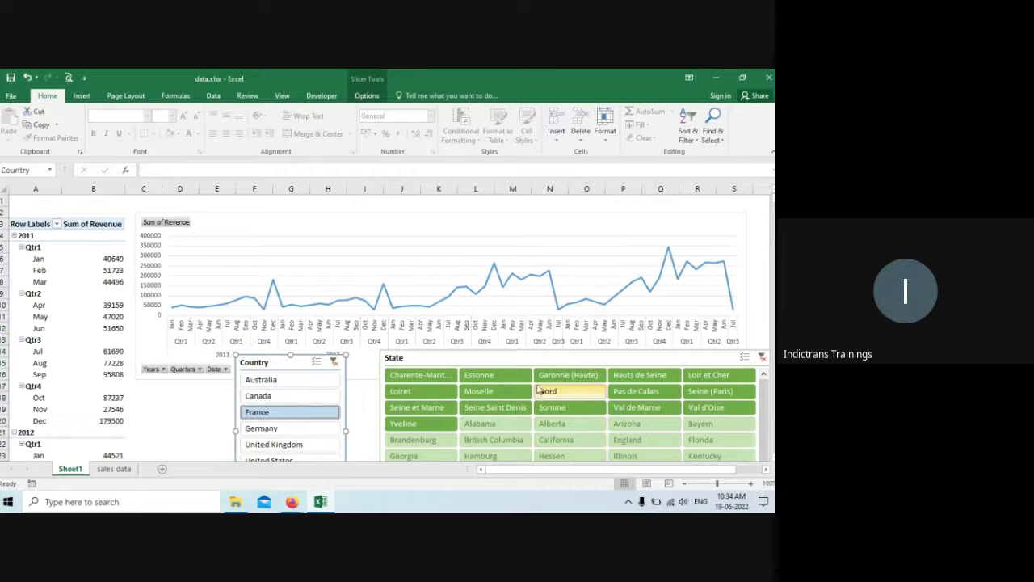
{"action": "left_click", "coordinate": [575, 392]}
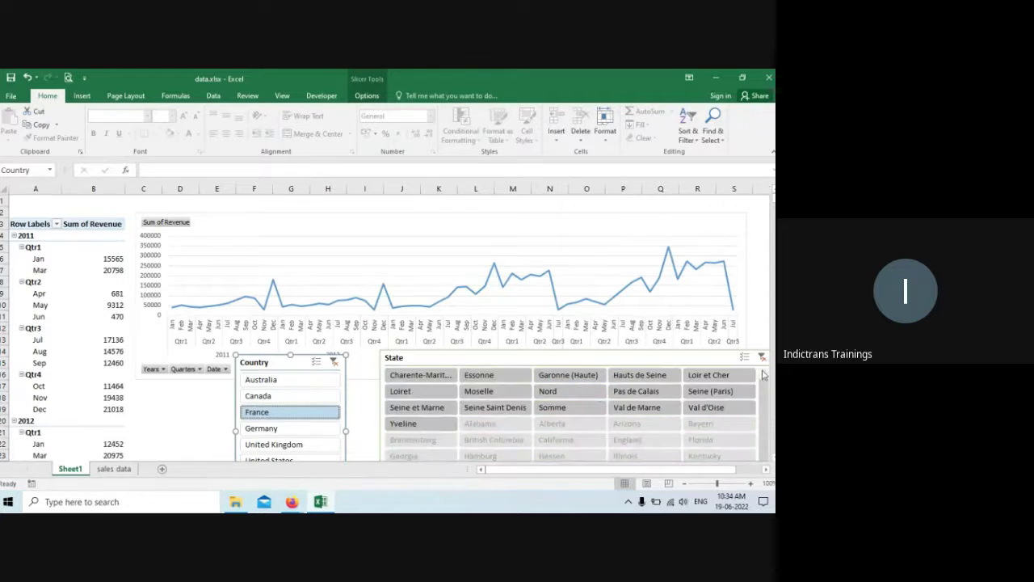
{"action": "left_click", "coordinate": [587, 392]}
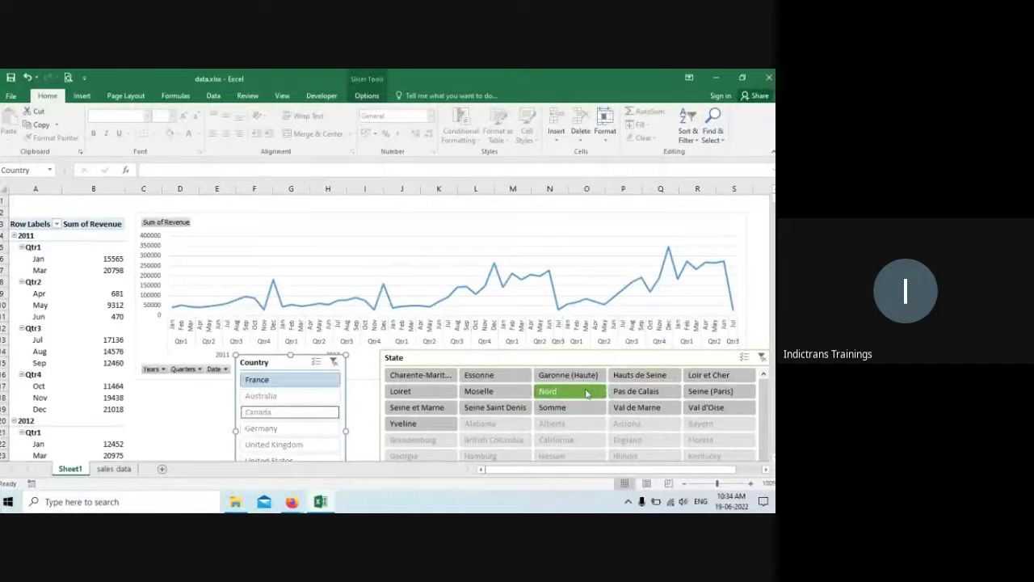
{"action": "left_click", "coordinate": [647, 398], "text": "ctrl"}
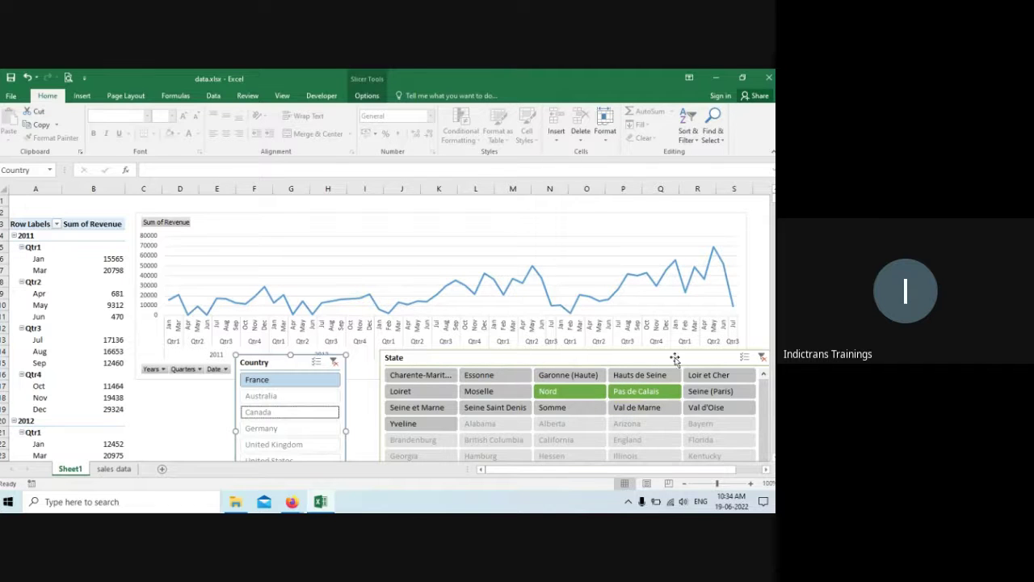
{"action": "left_click", "coordinate": [487, 394], "text": "ctrl"}
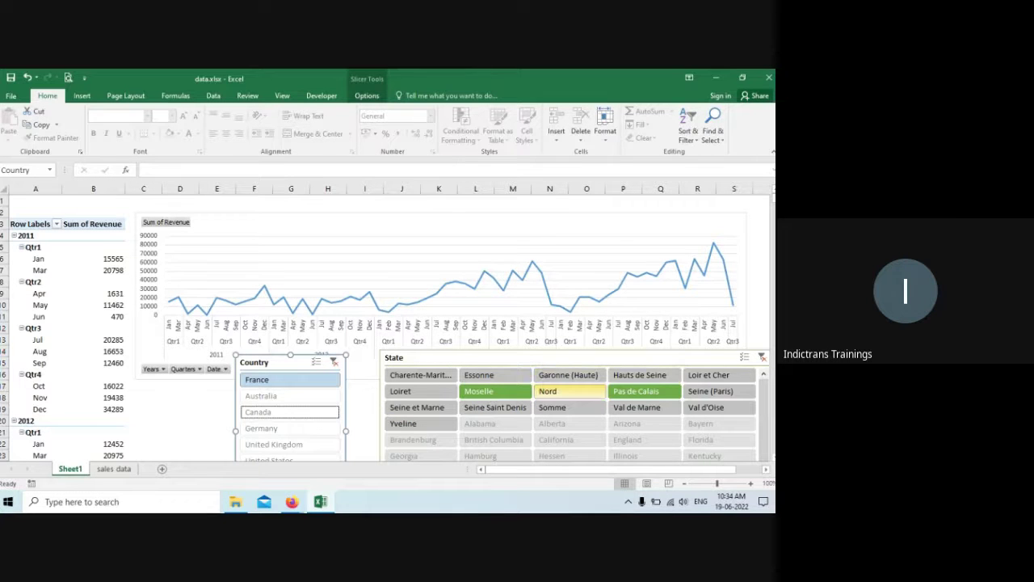
{"action": "left_click", "coordinate": [759, 358]}
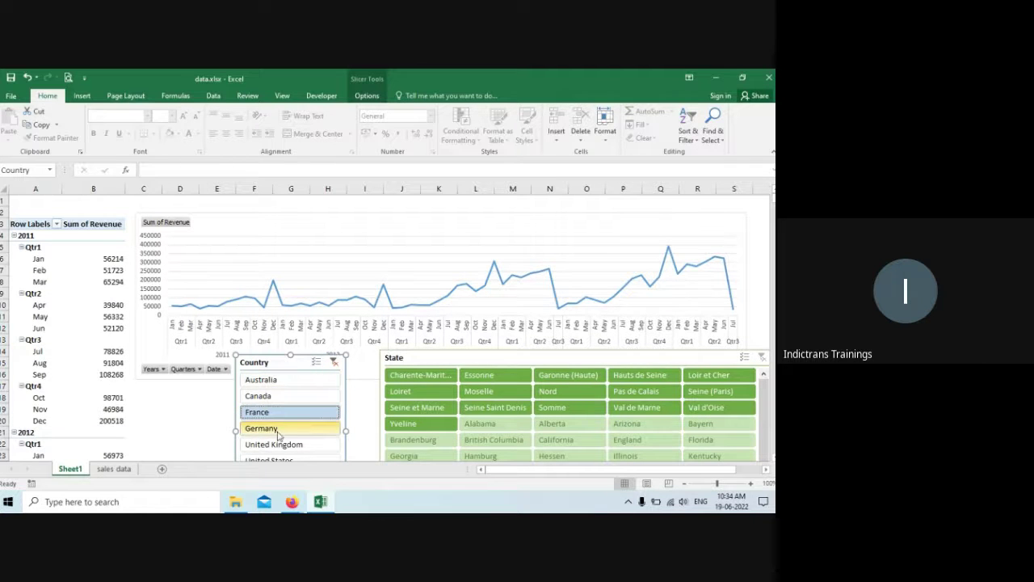
Step: Filter the revenue by France, Germany and United Kingdom together, then clear the Country filter
{"action": "left_click", "coordinate": [324, 421], "text": "ctrl"}
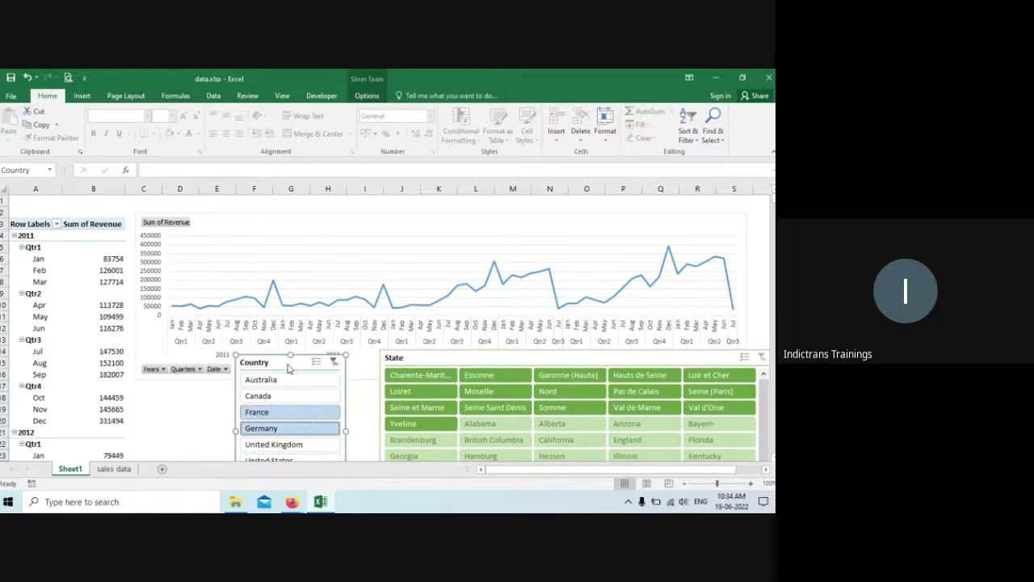
{"action": "mouse_move", "coordinate": [272, 362]}
{"action": "left_mouse_down"}
{"action": "mouse_move", "coordinate": [267, 334]}
{"action": "mouse_move", "coordinate": [284, 366]}
{"action": "left_mouse_up"}
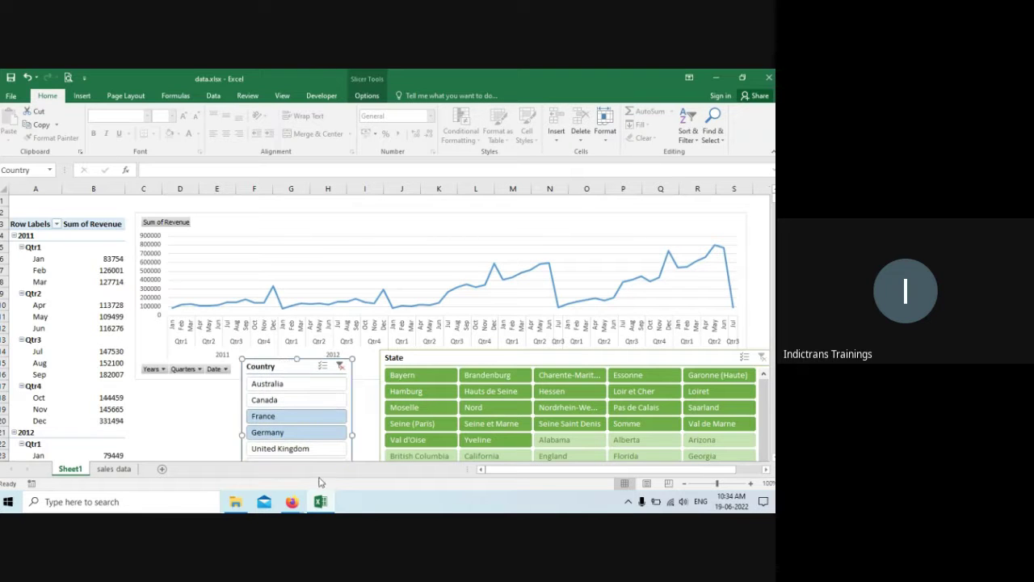
{"action": "left_click", "coordinate": [299, 450]}
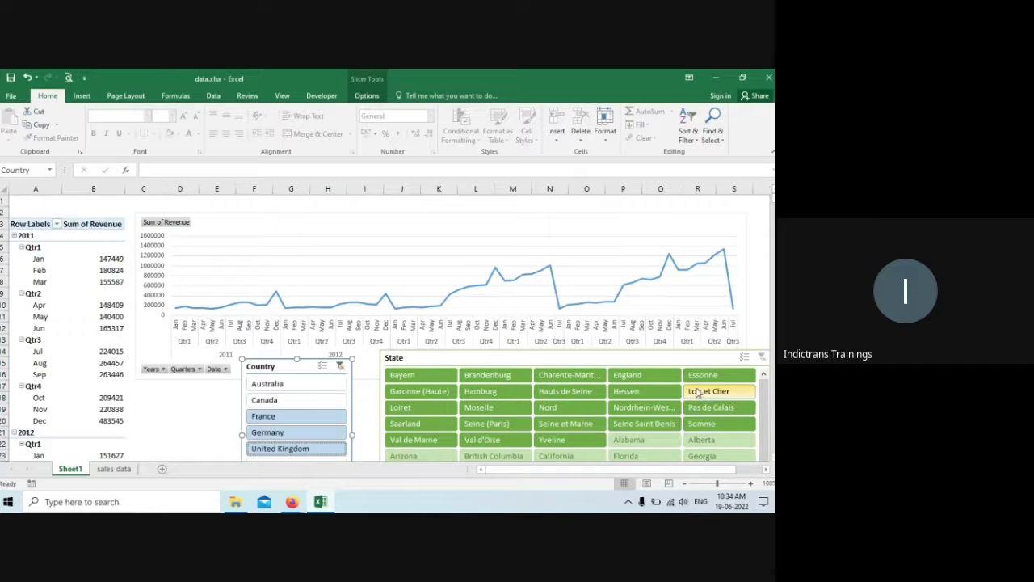
{"action": "left_click", "coordinate": [341, 367]}
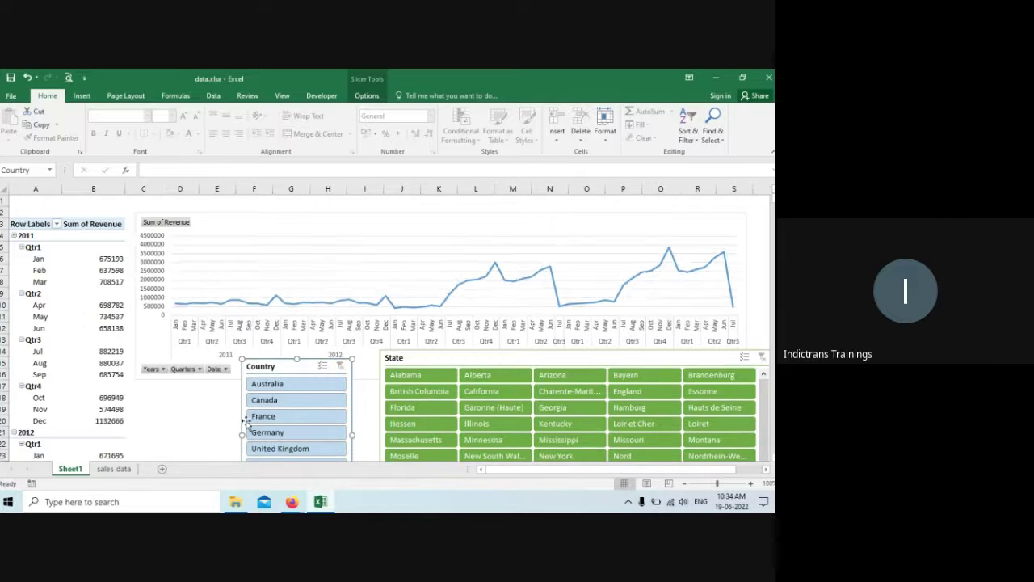
Step: Widen the Country slicer to about 8.7 cm and arrange its buttons in 2 columns
{"action": "left_click_drag", "start_coordinate": [240, 435], "coordinate": [163, 417]}
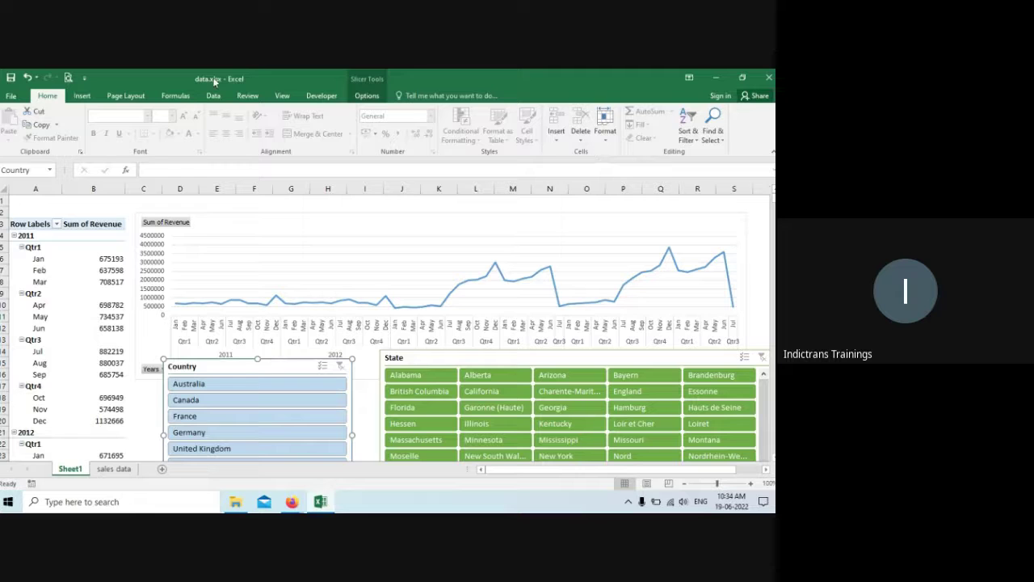
{"action": "left_click", "coordinate": [368, 96]}
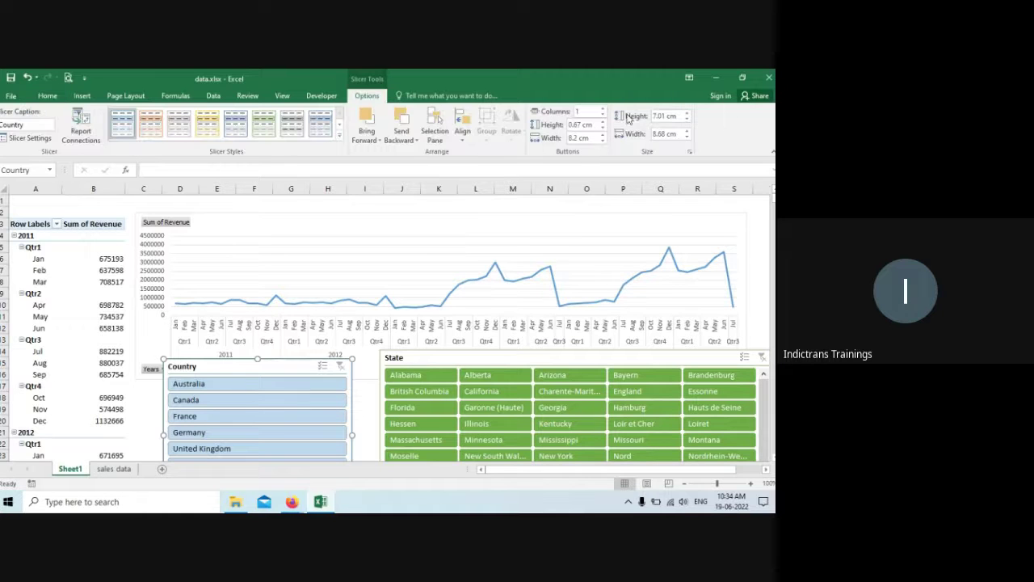
{"action": "left_click", "coordinate": [601, 111]}
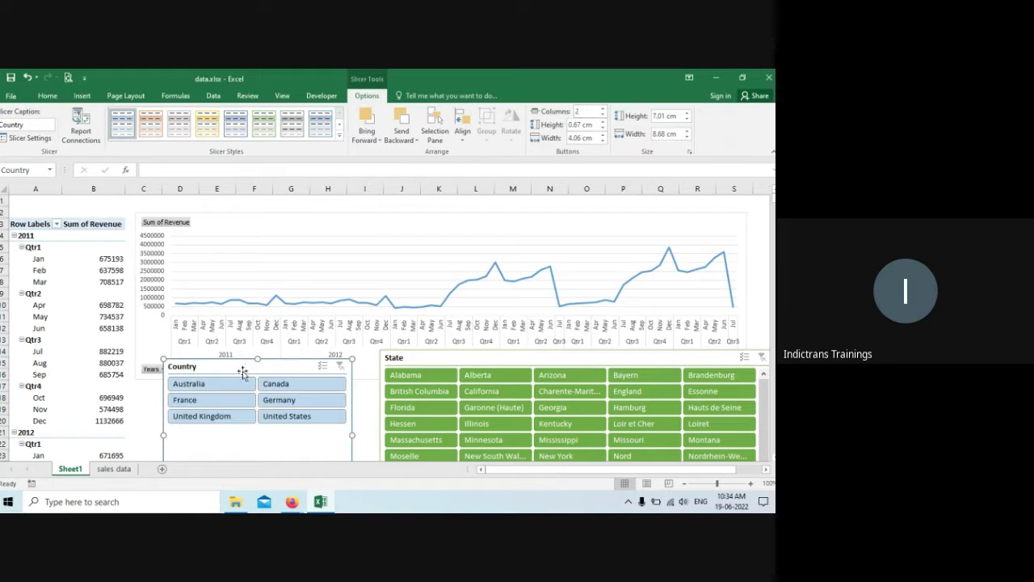
Step: Shorten the Country slicer to about 3.2 cm high and place it directly below the revenue chart
{"action": "left_click_drag", "start_coordinate": [246, 364], "coordinate": [259, 308]}
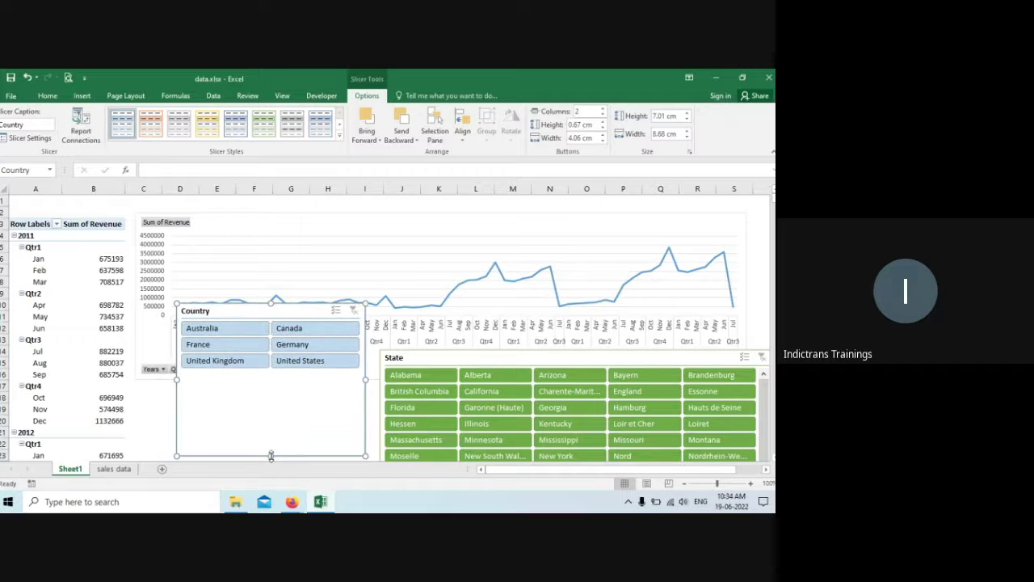
{"action": "left_click_drag", "start_coordinate": [270, 456], "coordinate": [273, 370]}
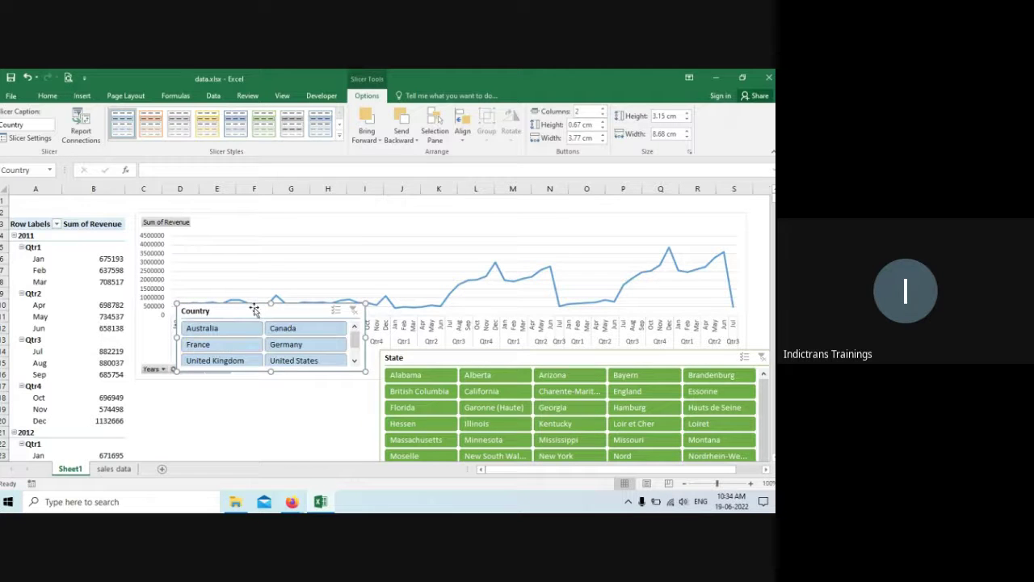
{"action": "left_click_drag", "start_coordinate": [252, 309], "coordinate": [228, 391]}
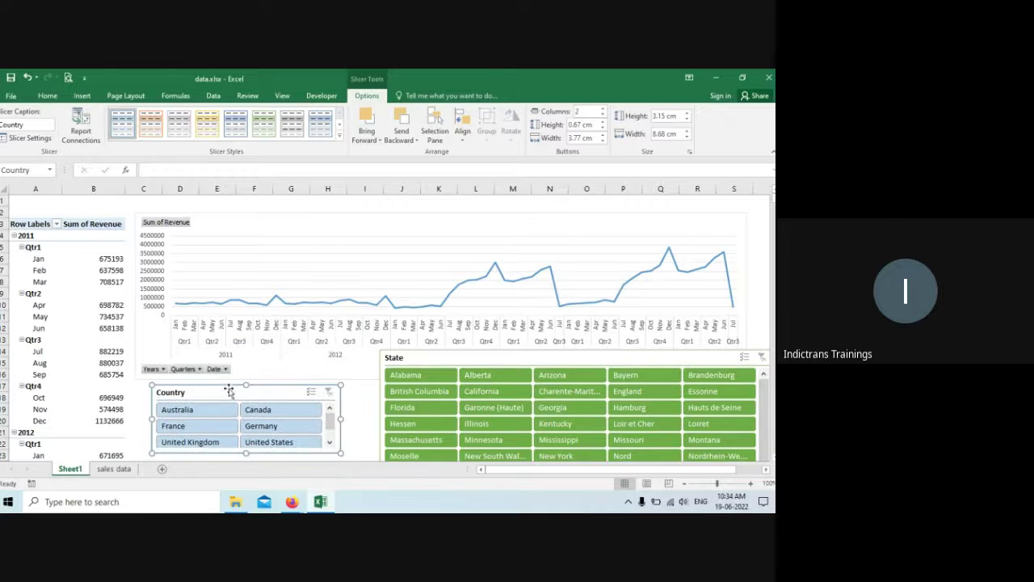
Step: Shorten the State slicer to about 5.3 cm high and place it below the revenue chart beside the Country slicer
{"action": "left_click_drag", "start_coordinate": [531, 358], "coordinate": [515, 259]}
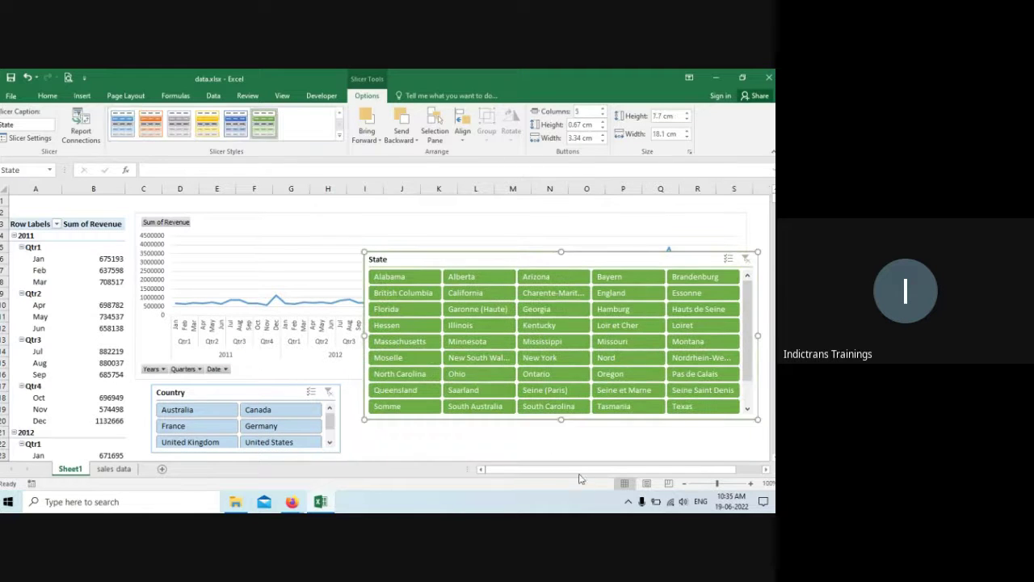
{"action": "left_click_drag", "start_coordinate": [560, 409], "coordinate": [565, 342]}
{"action": "left_click_drag", "start_coordinate": [536, 260], "coordinate": [522, 385]}
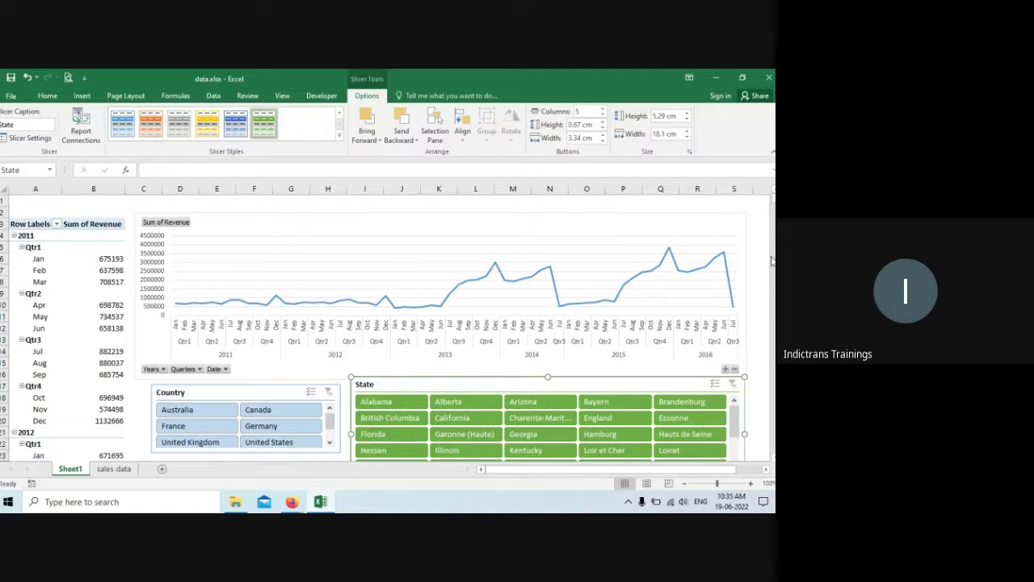
Step: Hide the formula bar and the row and column headings on Sheet1
{"action": "left_click", "coordinate": [281, 95]}
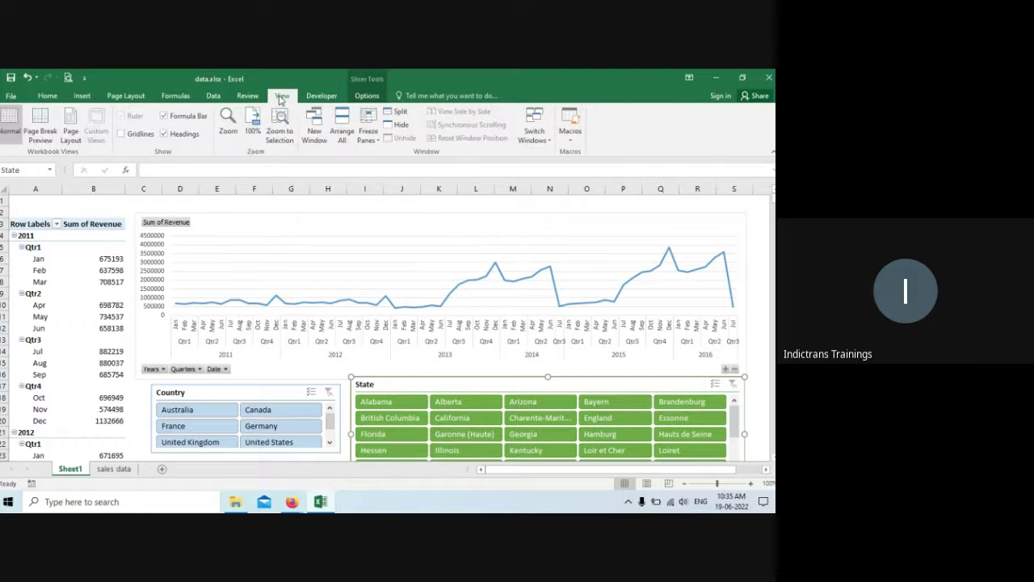
{"action": "left_click", "coordinate": [164, 116]}
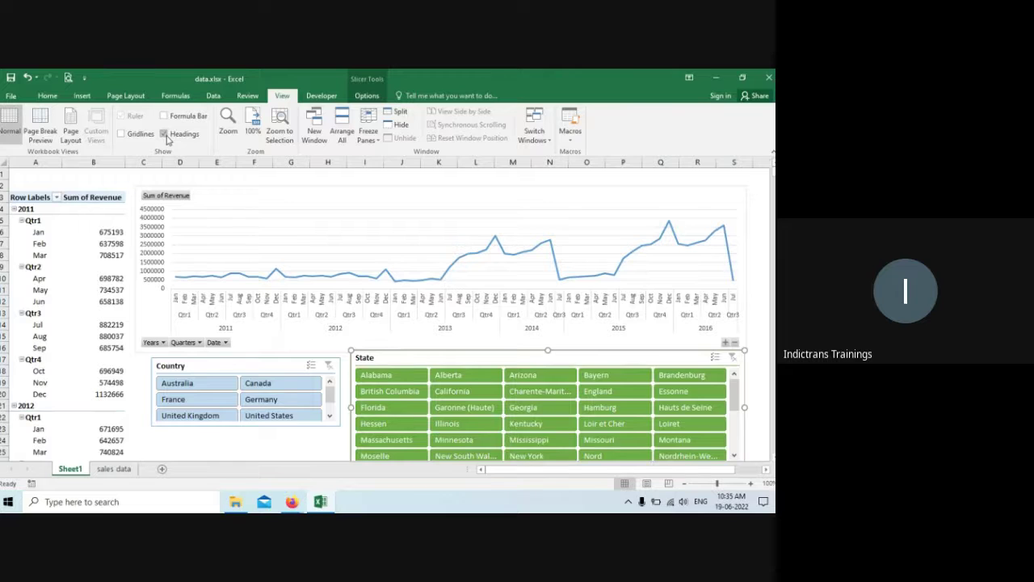
{"action": "left_click", "coordinate": [165, 134]}
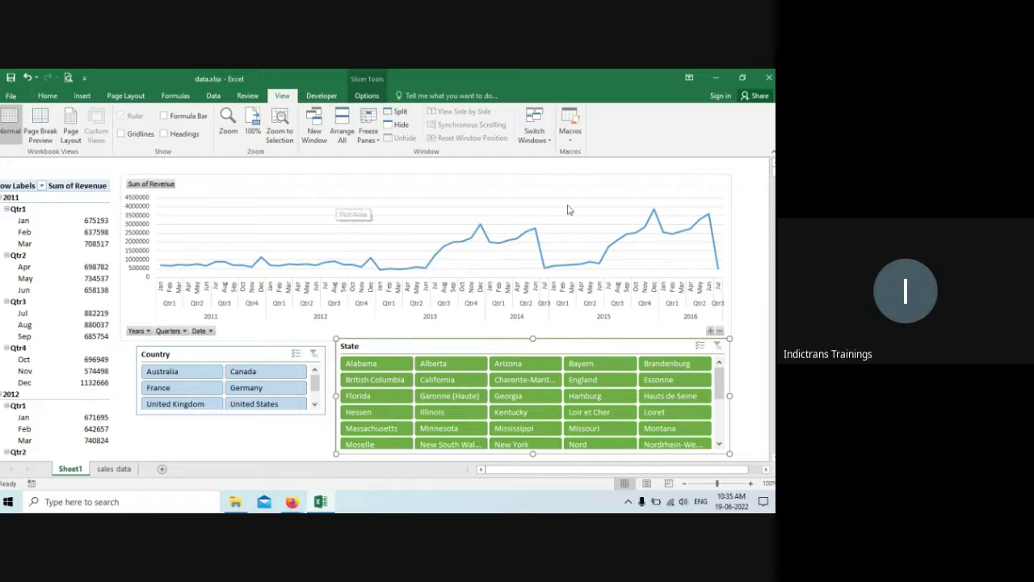
Step: Enlarge the Country slicer's height slightly so that all six country buttons fit without scrolling
{"action": "left_click", "coordinate": [314, 406]}
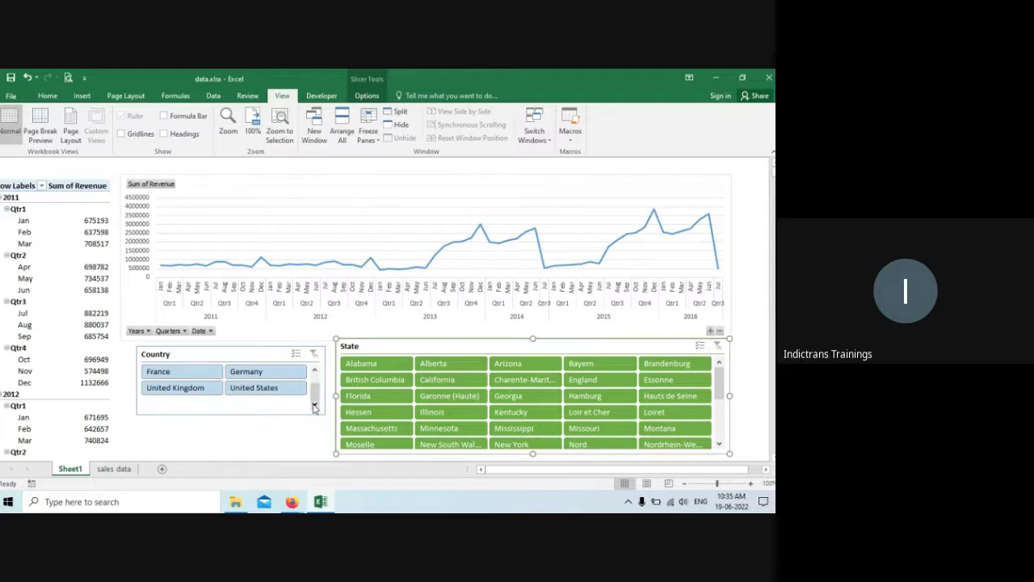
{"action": "left_click", "coordinate": [316, 371]}
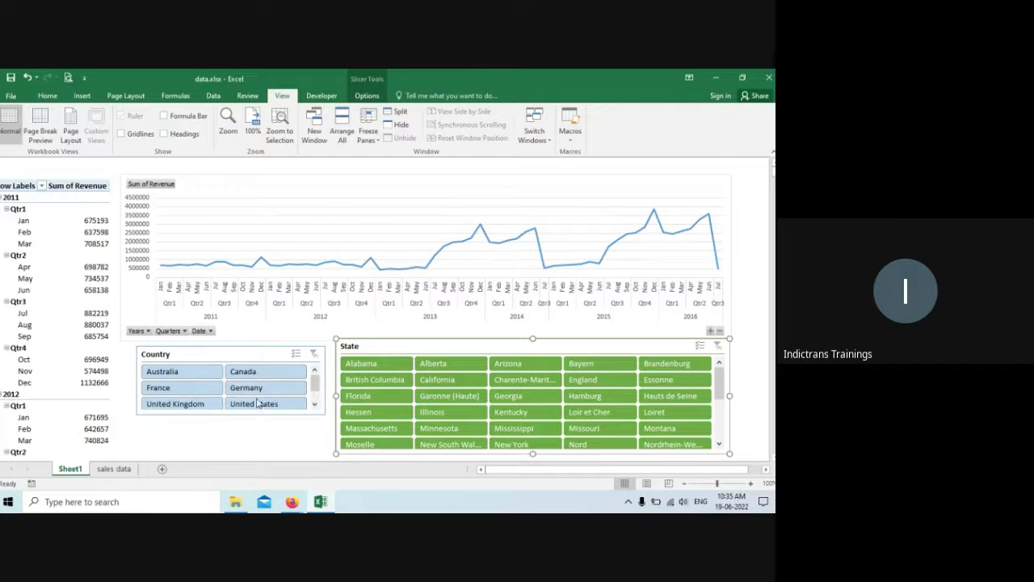
{"action": "left_click", "coordinate": [246, 360]}
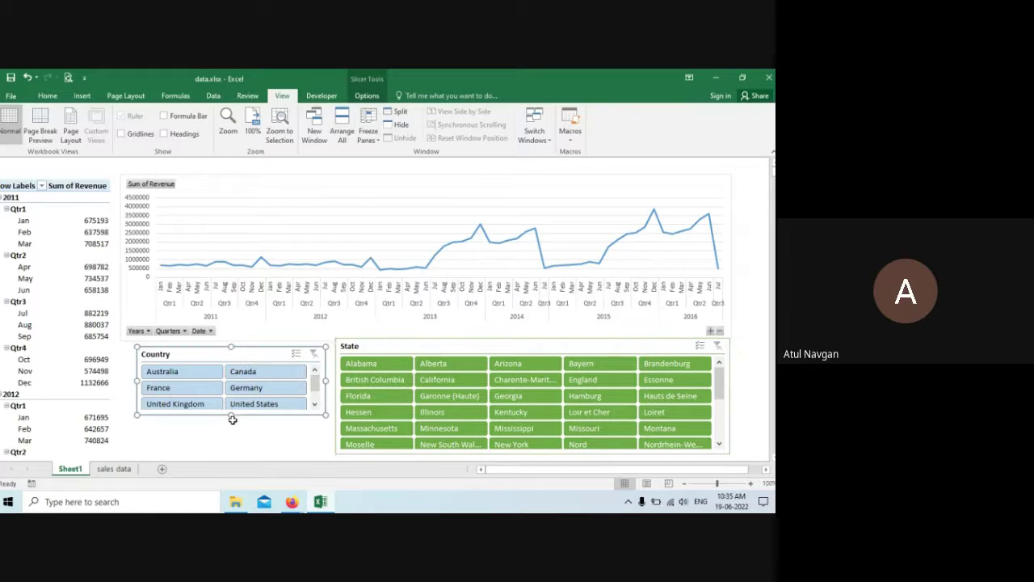
{"action": "left_click_drag", "start_coordinate": [232, 415], "coordinate": [231, 427]}
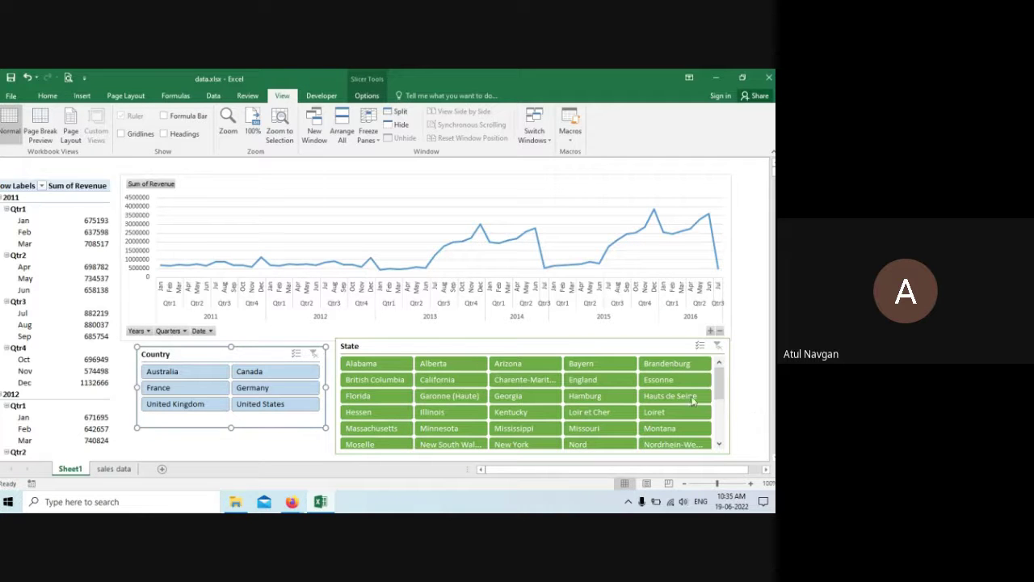
{"action": "left_click", "coordinate": [754, 221]}
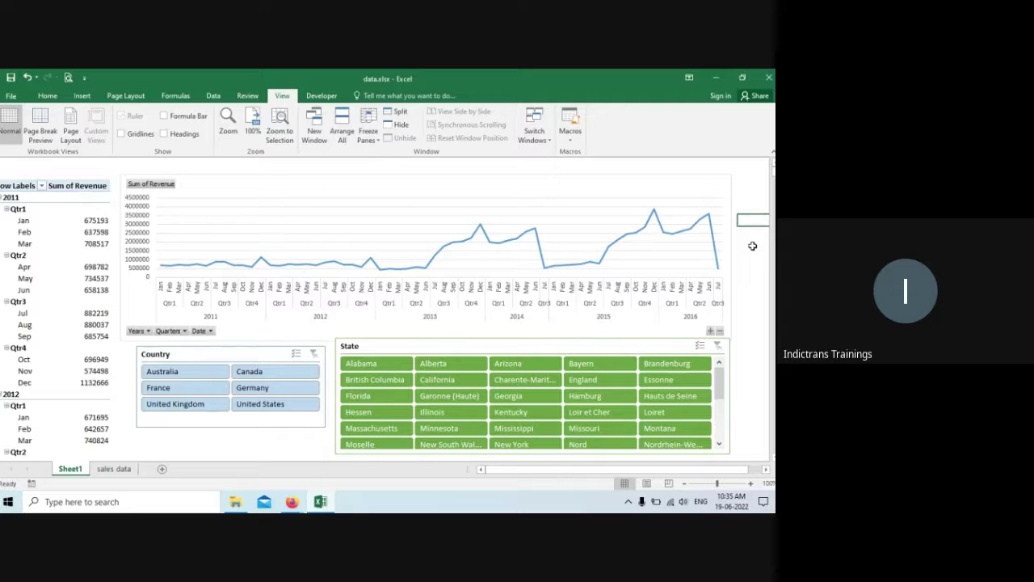
Step: Collapse the years 2011, 2012, 2013 and 2014 in the pivot table
{"action": "left_click", "coordinate": [3, 197]}
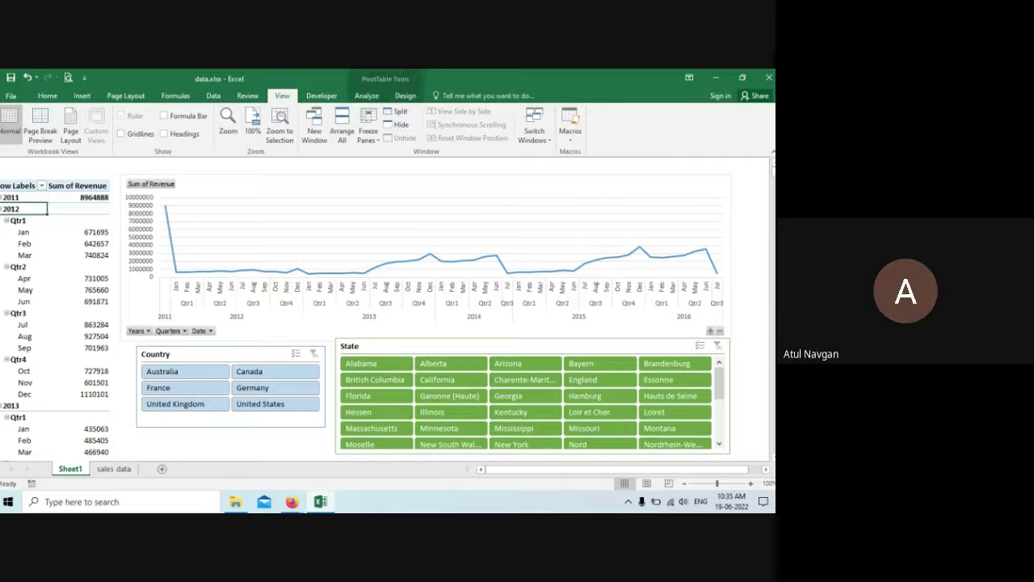
{"action": "left_click", "coordinate": [3, 208]}
{"action": "left_click", "coordinate": [4, 220]}
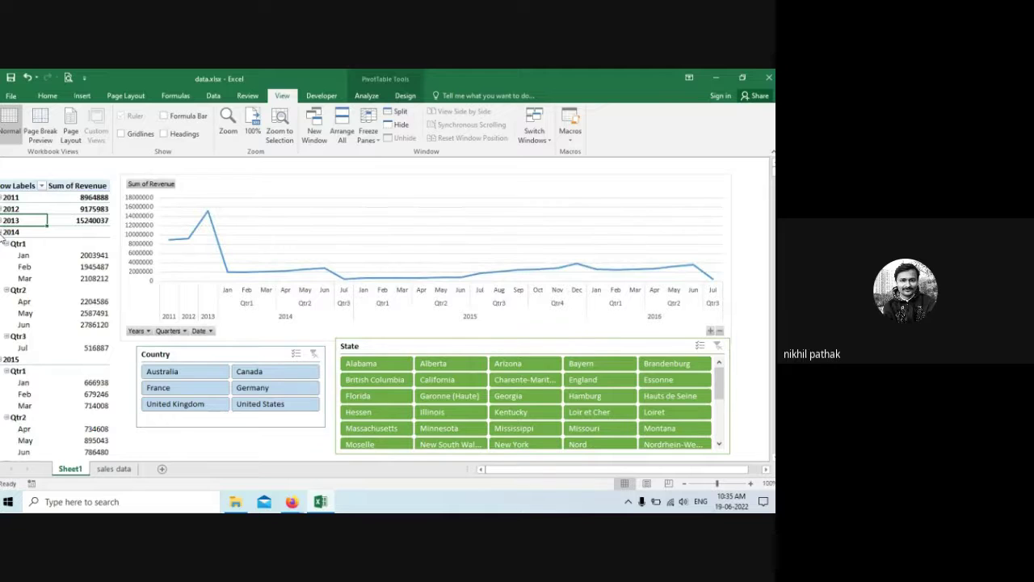
{"action": "left_click", "coordinate": [3, 232]}
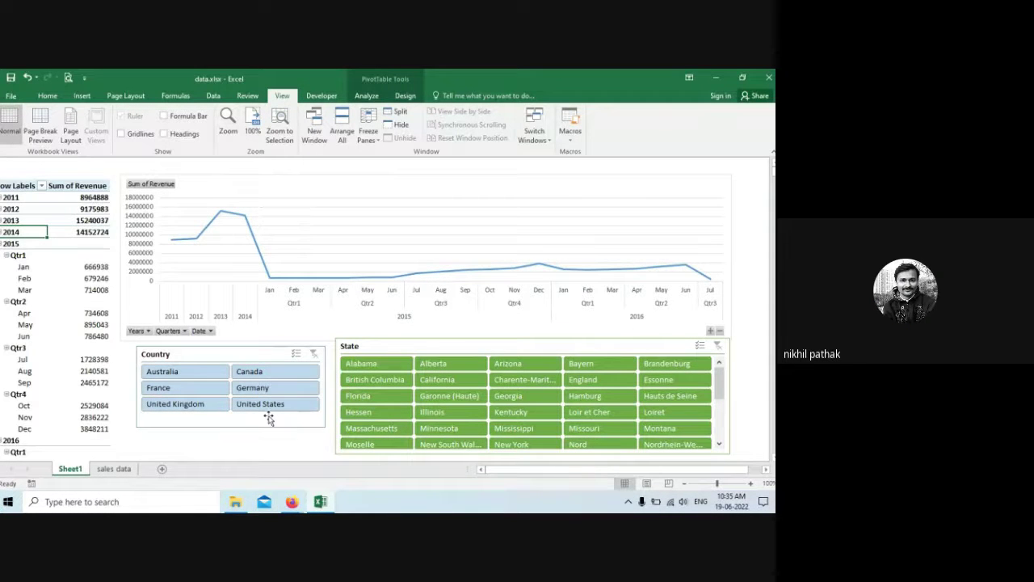
Step: Set the State slicer's buttons to 6 columns
{"action": "left_click", "coordinate": [502, 349]}
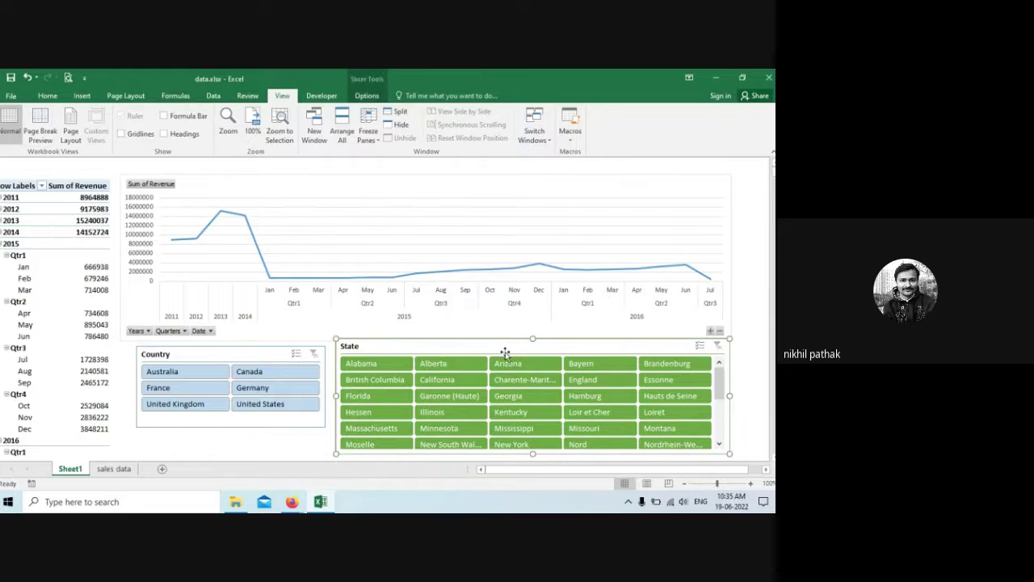
{"action": "left_click", "coordinate": [367, 96]}
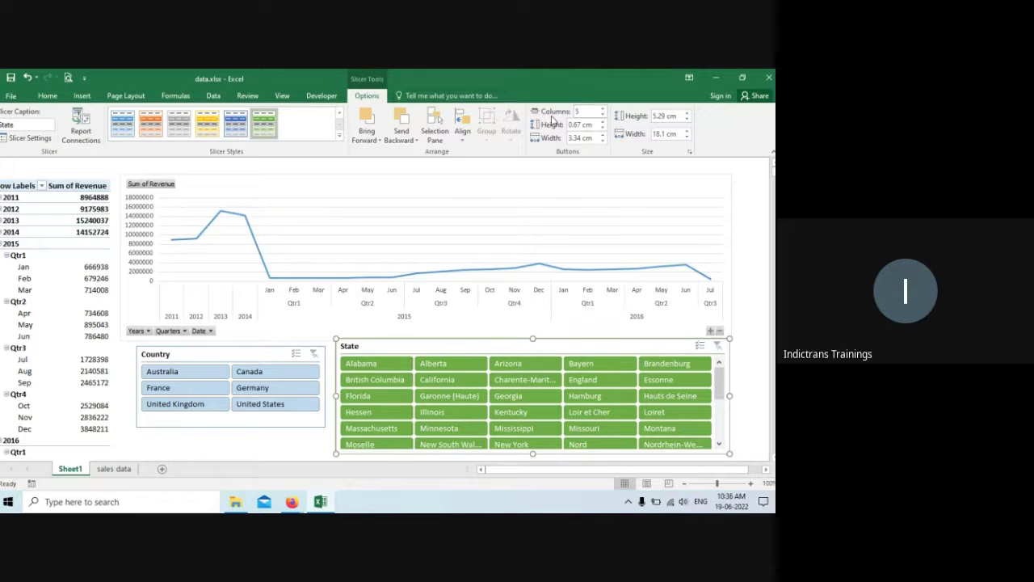
{"action": "left_click", "coordinate": [602, 109]}
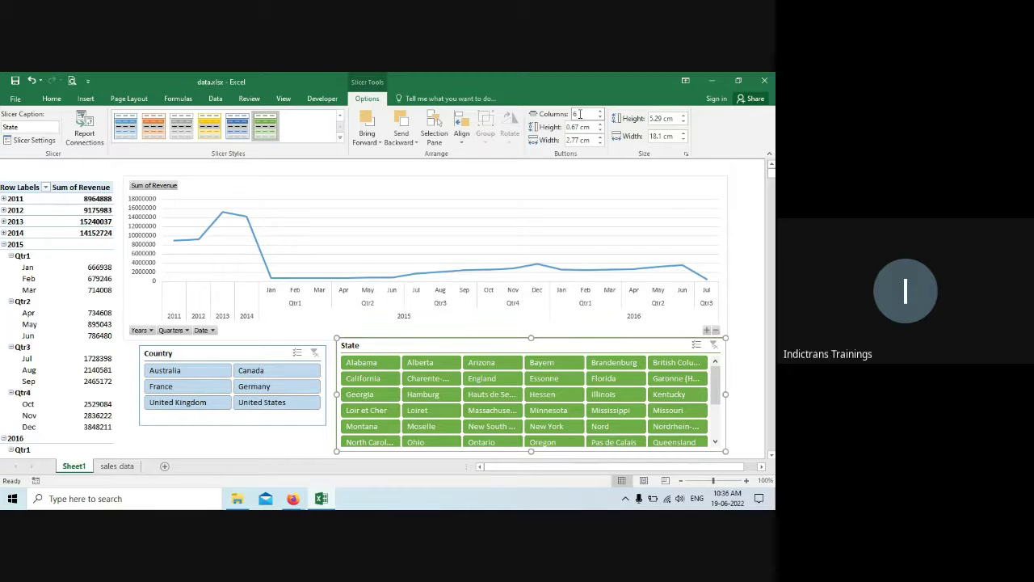
{"action": "left_click", "coordinate": [750, 199]}
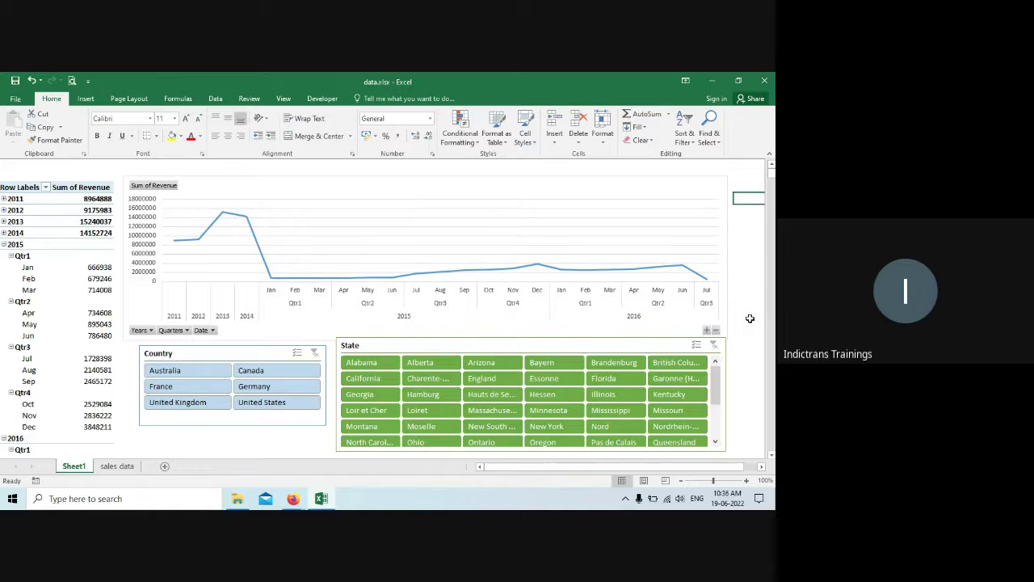
Step: Expand the entire field in the pivot chart to months, and collapse it one level to quarters
{"action": "left_click", "coordinate": [706, 331]}
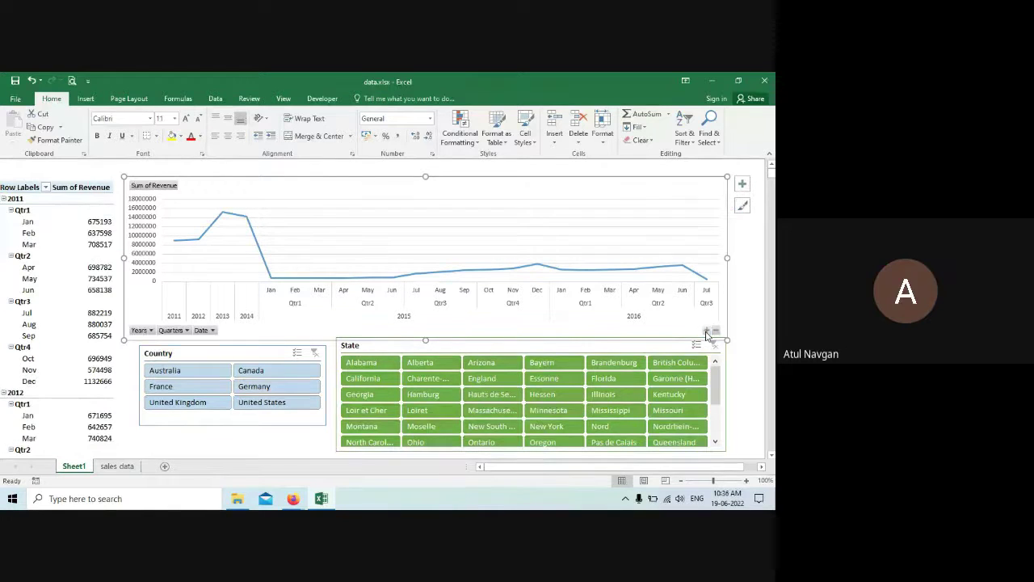
{"action": "left_click", "coordinate": [716, 331]}
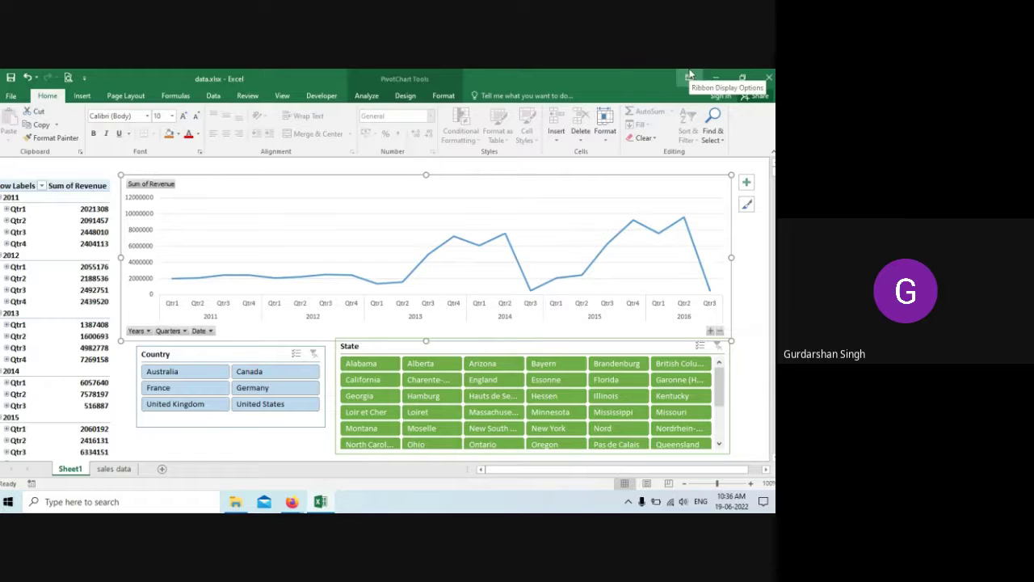
{"action": "left_click", "coordinate": [47, 208]}
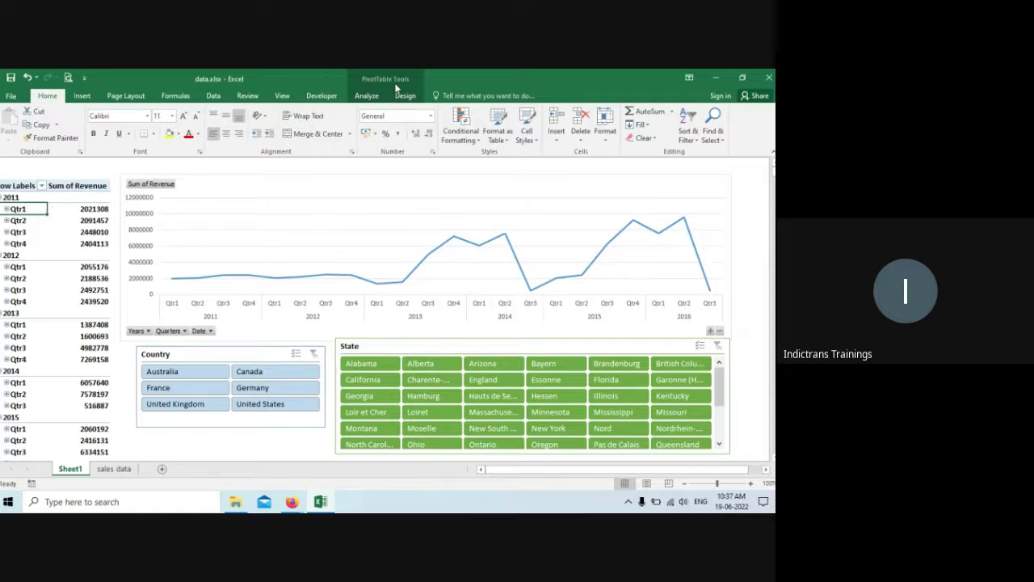
{"action": "left_click", "coordinate": [367, 96]}
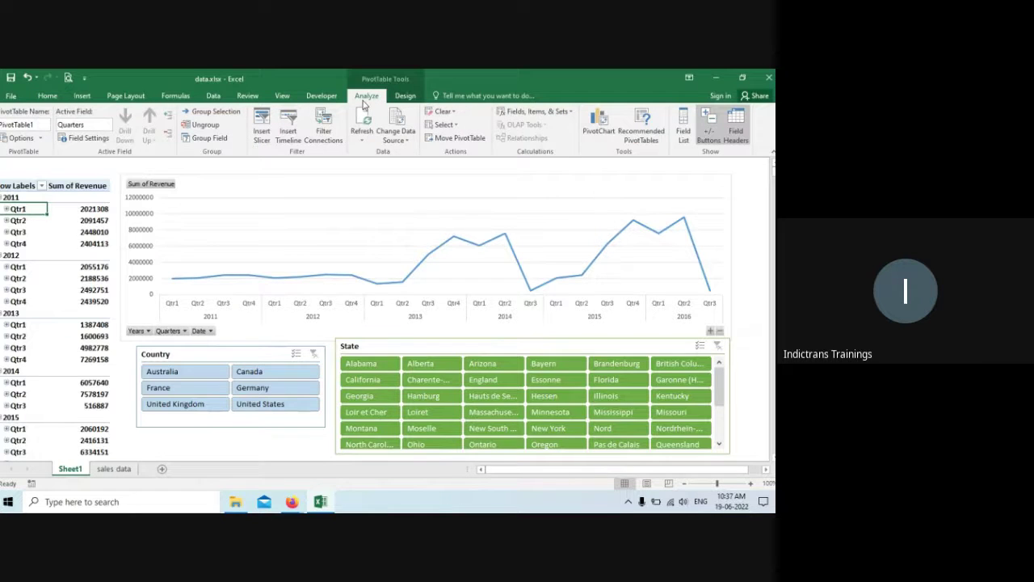
{"action": "left_click", "coordinate": [260, 133]}
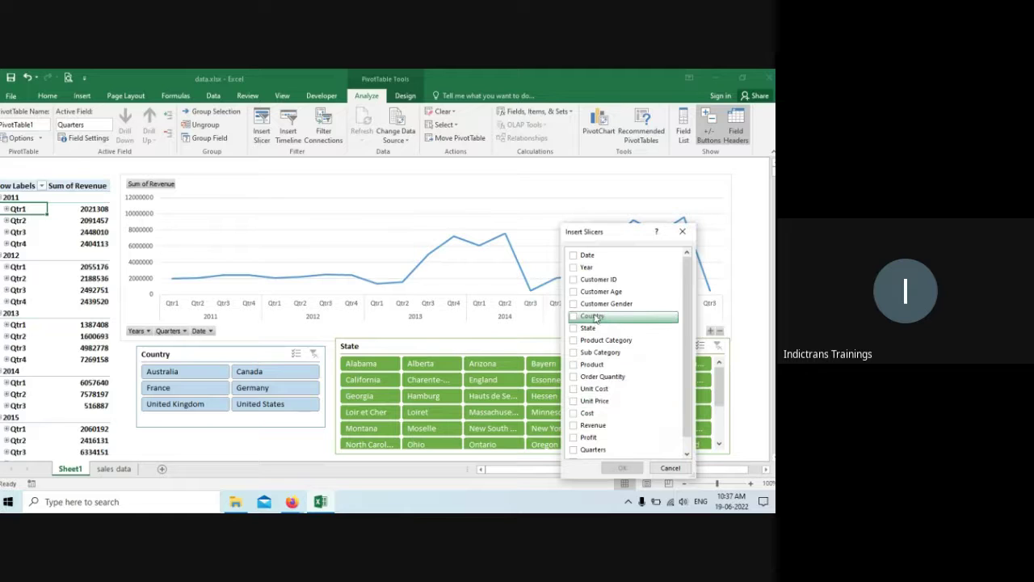
{"action": "left_click", "coordinate": [573, 316]}
{"action": "left_click", "coordinate": [572, 328]}
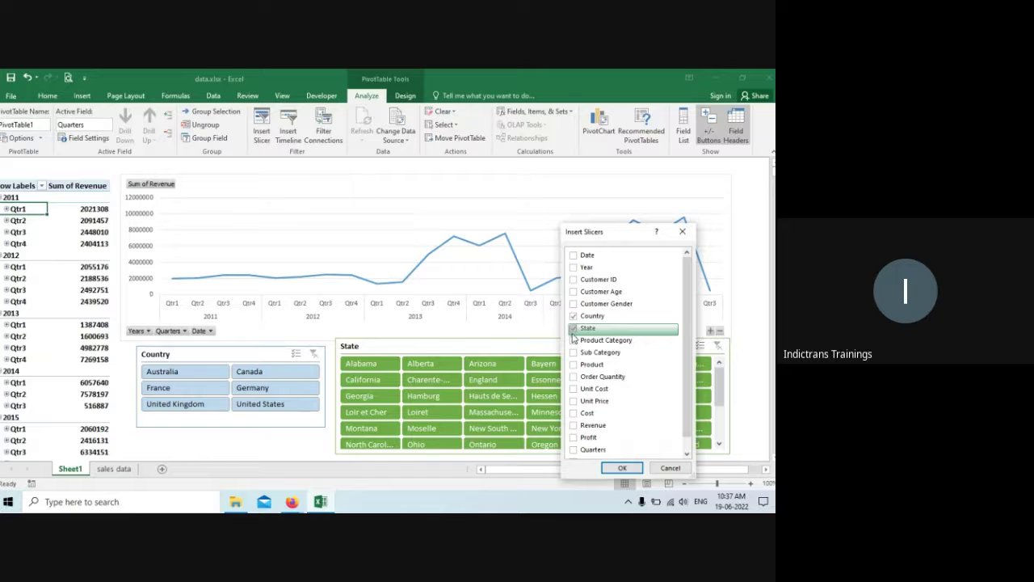
{"action": "left_click", "coordinate": [677, 469]}
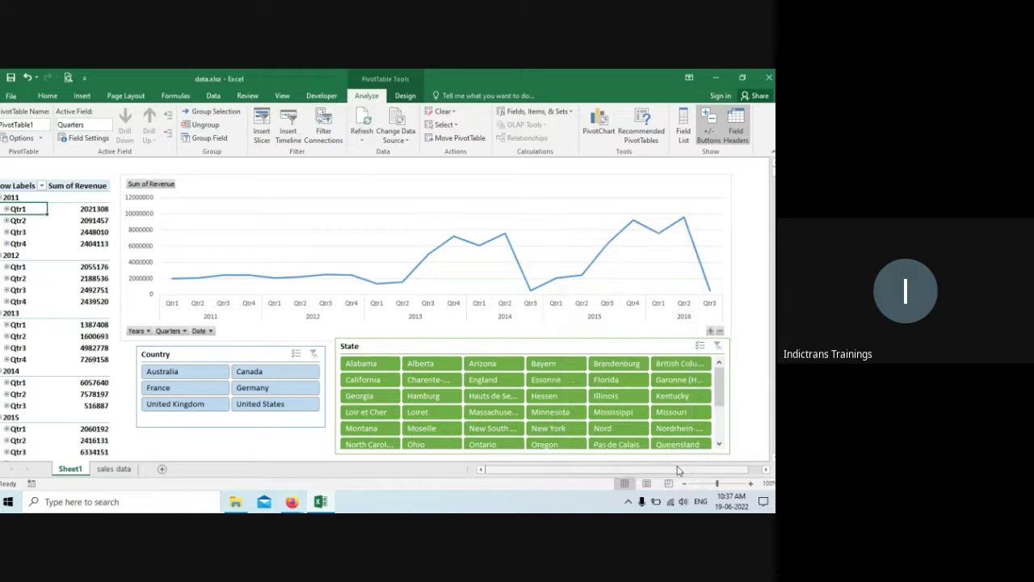
Step: Look through the Country slicer's styles, try a 1-column layout and set it back to 2 columns
{"action": "left_click", "coordinate": [229, 349]}
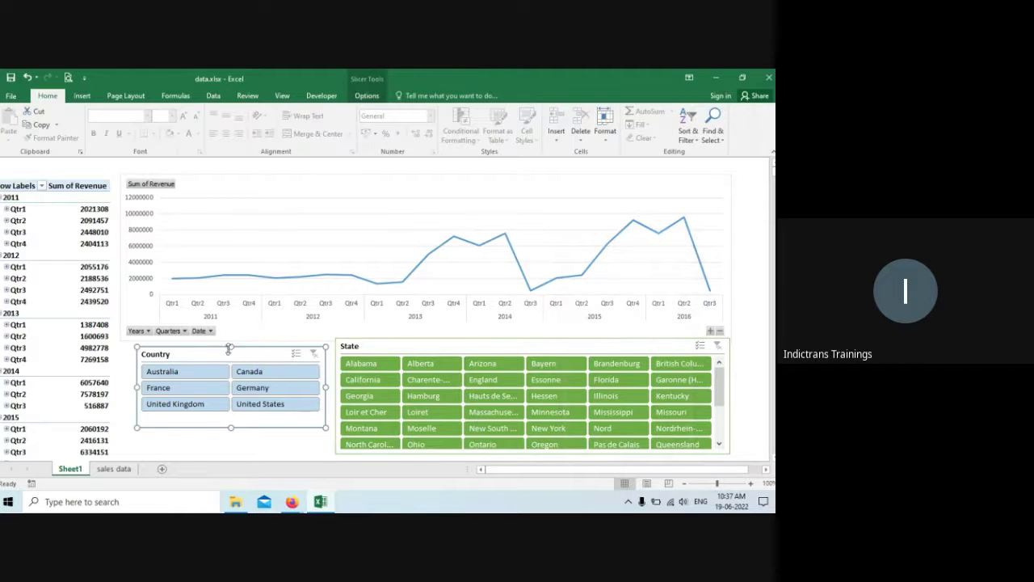
{"action": "left_click", "coordinate": [366, 96]}
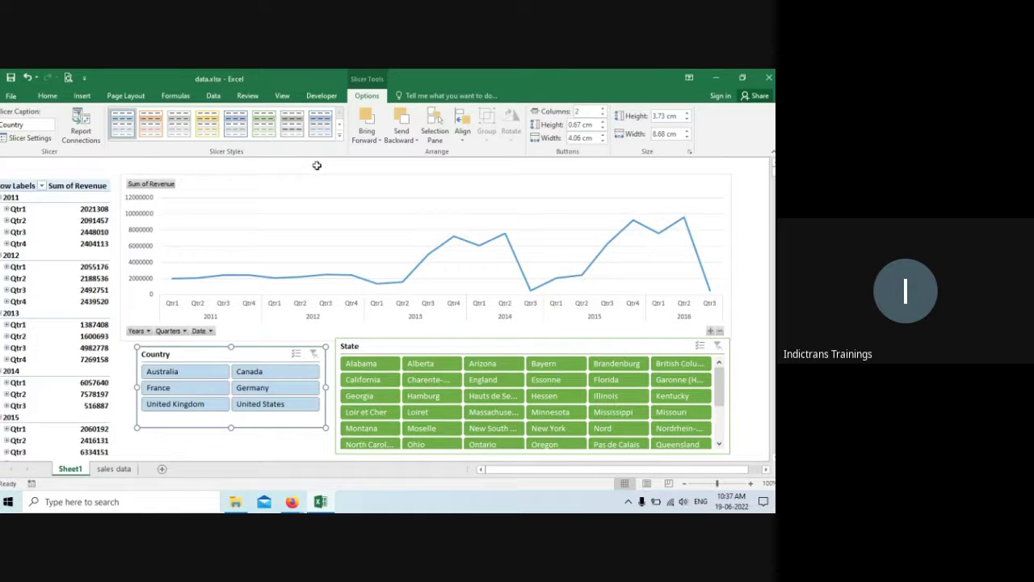
{"action": "left_click", "coordinate": [339, 141]}
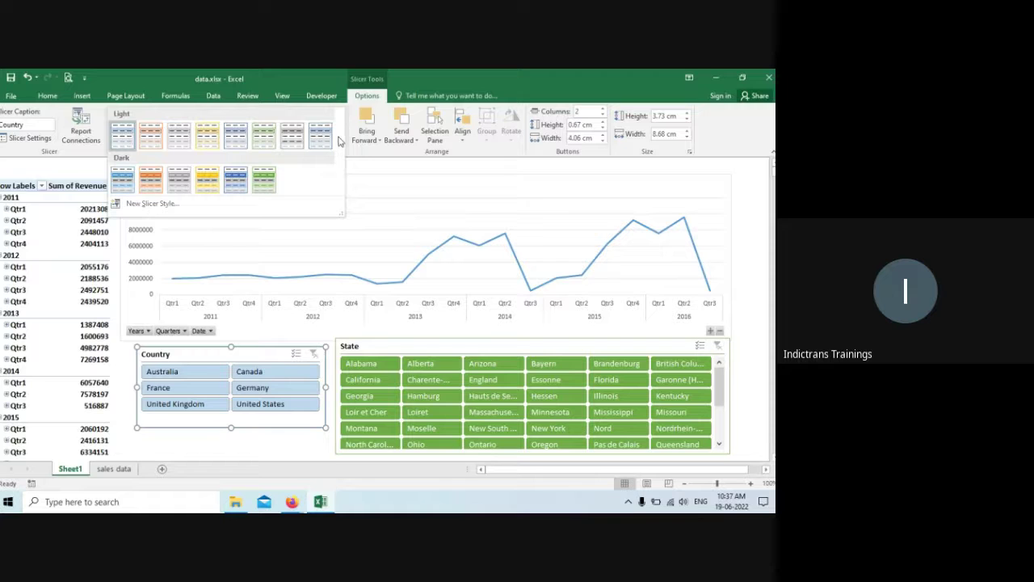
{"action": "left_click", "coordinate": [555, 115]}
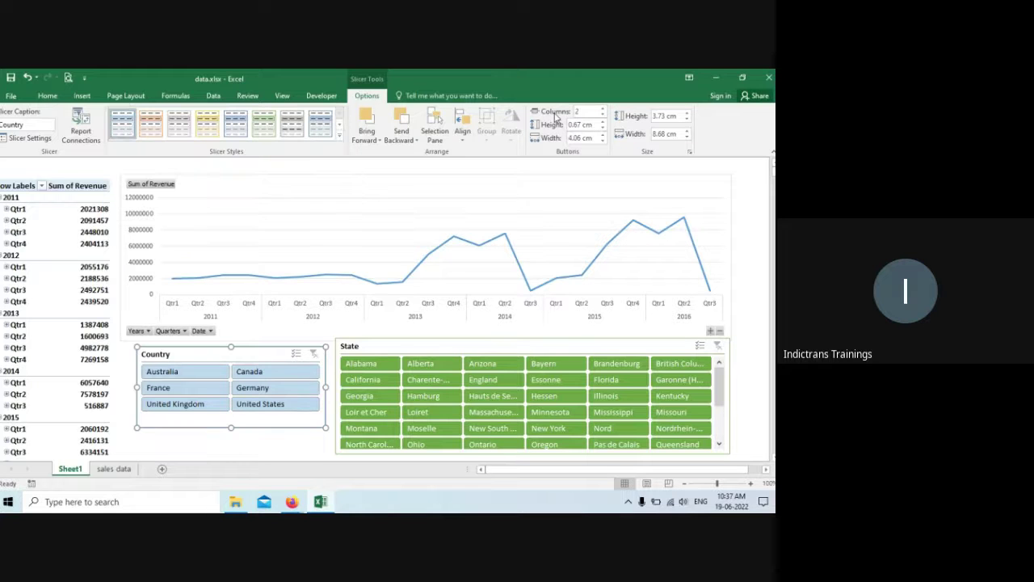
{"action": "left_click", "coordinate": [602, 115]}
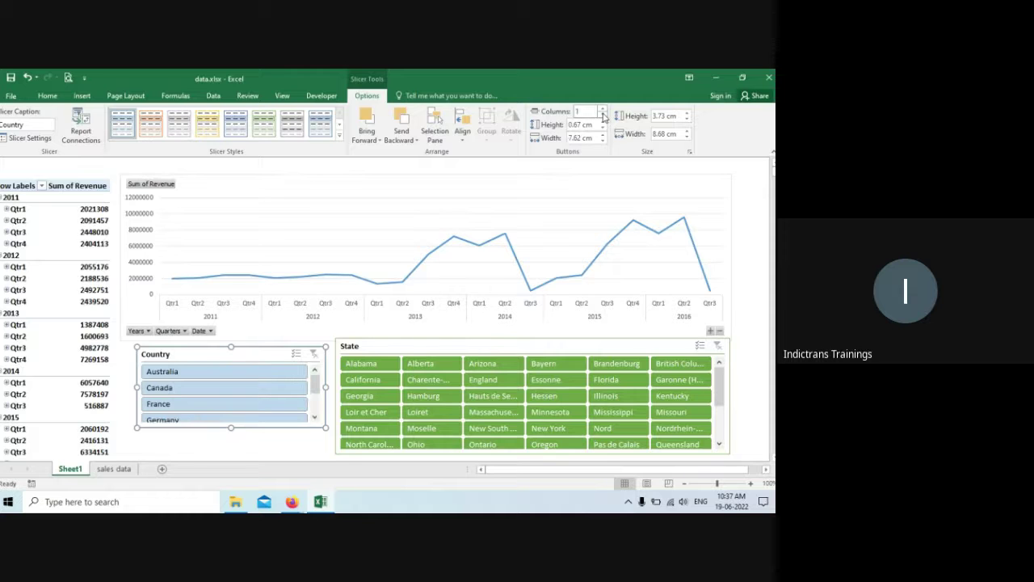
{"action": "left_click", "coordinate": [603, 109]}
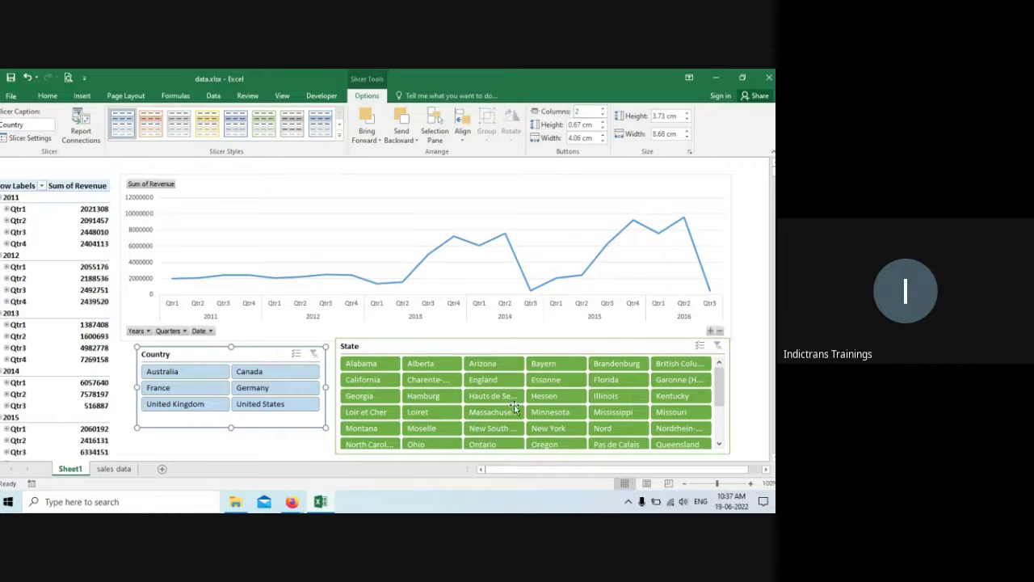
{"action": "left_click", "coordinate": [496, 352]}
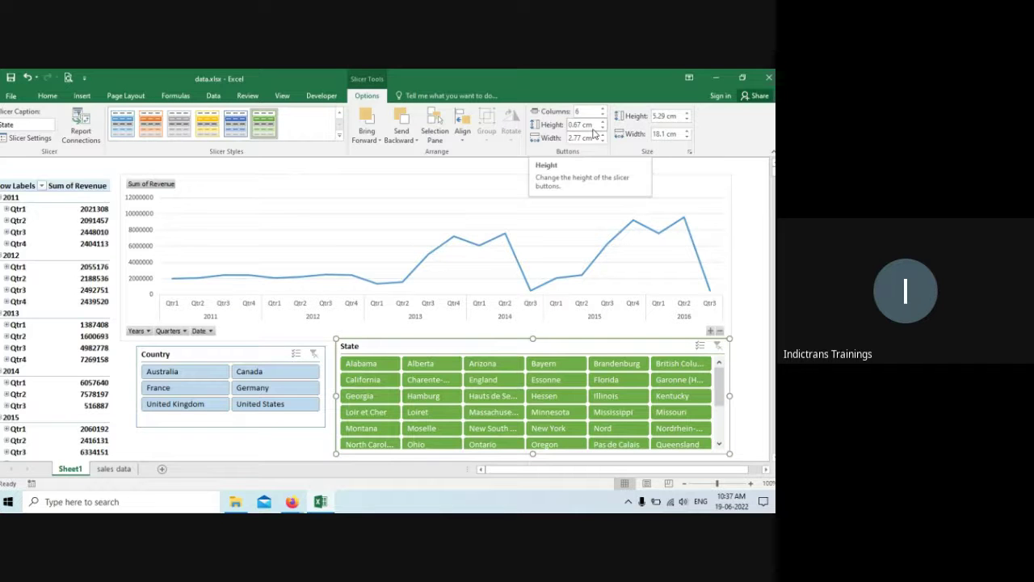
{"action": "left_click", "coordinate": [751, 276]}
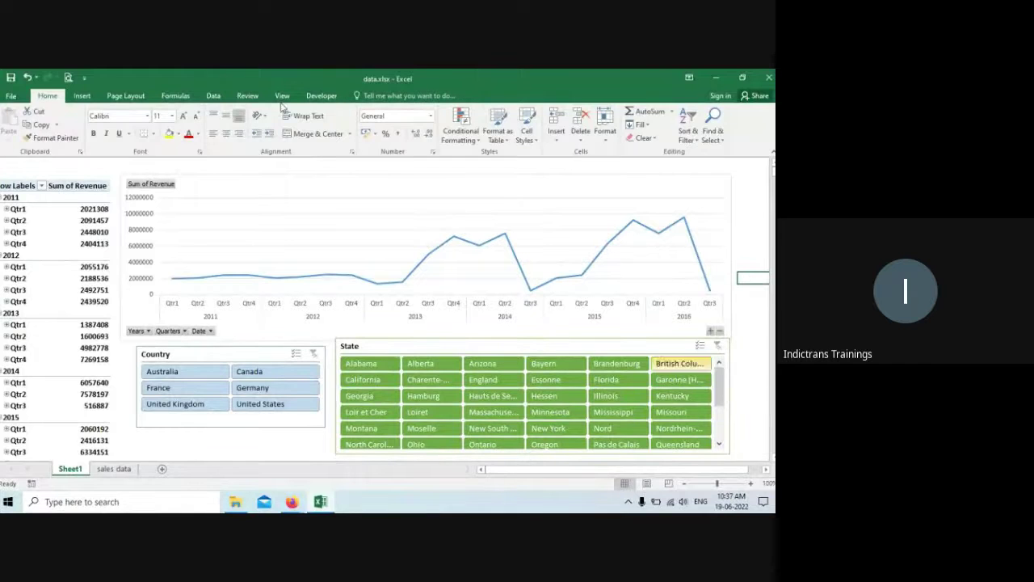
Step: Select the Country and State slicers together and align their top edges
{"action": "left_click", "coordinate": [173, 357]}
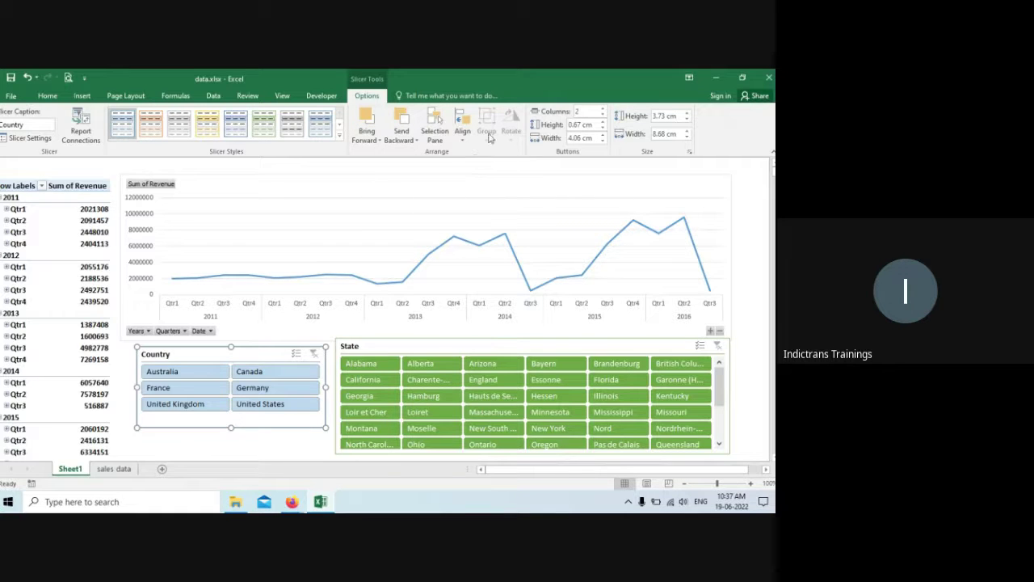
{"action": "left_click", "coordinate": [410, 345], "text": "ctrl"}
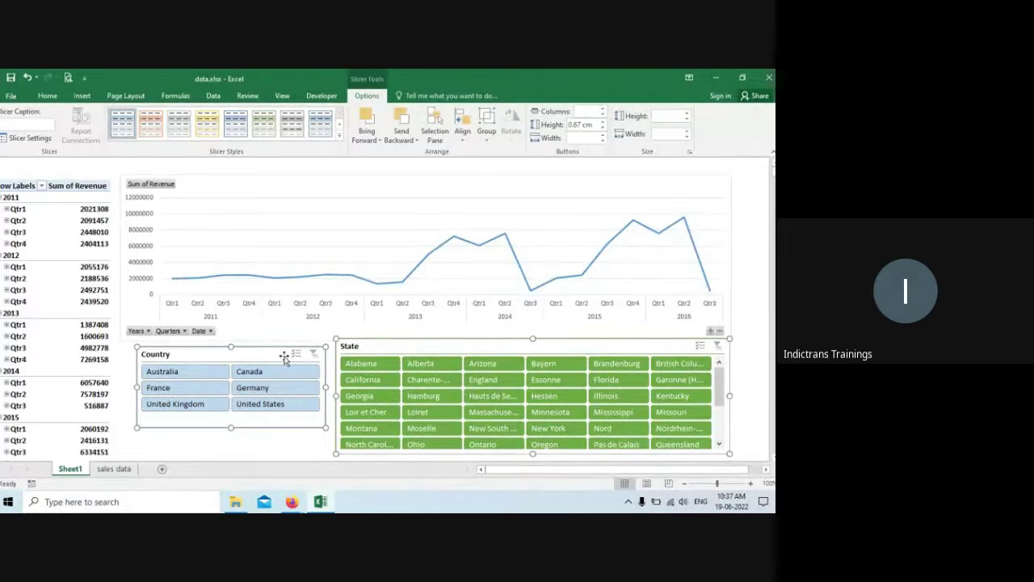
{"action": "left_click", "coordinate": [461, 141]}
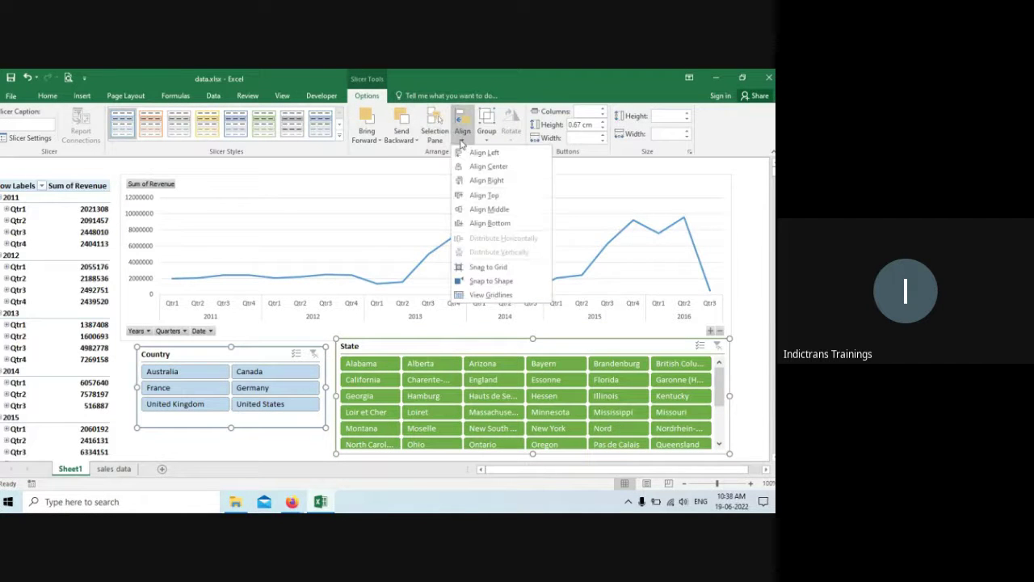
{"action": "left_click", "coordinate": [493, 201]}
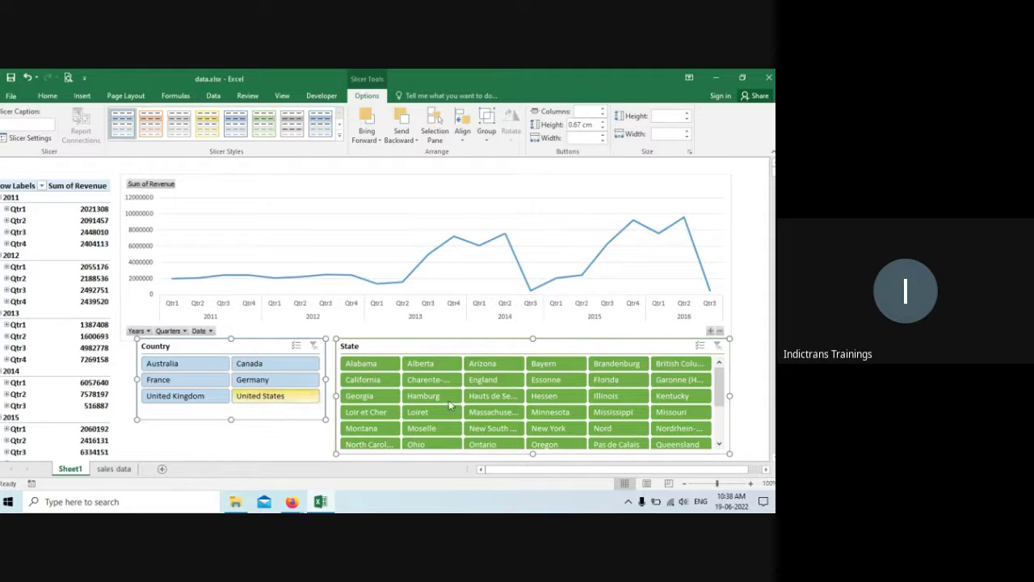
{"action": "left_click", "coordinate": [751, 281]}
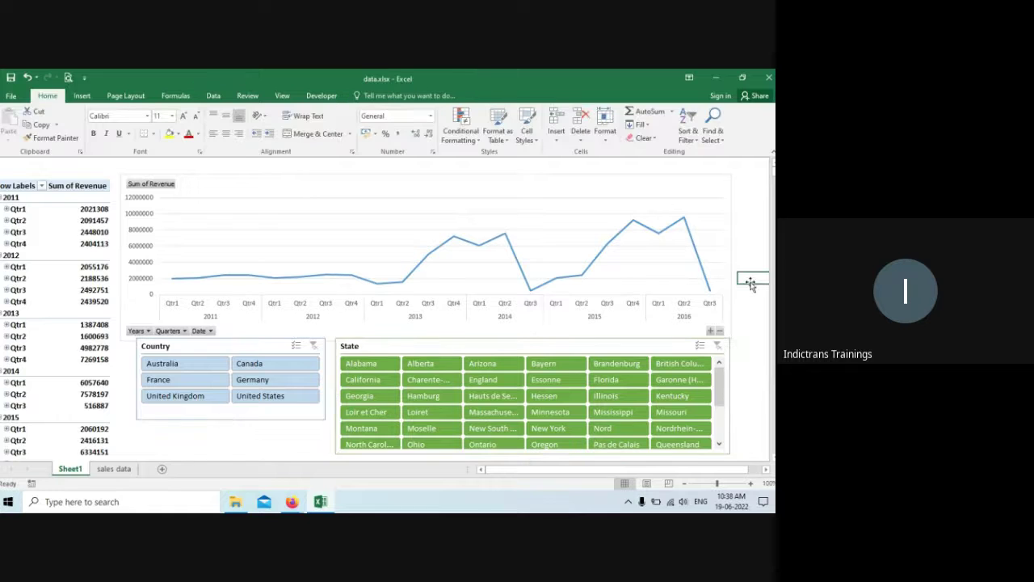
Step: Turn the row and column headings and the formula bar on, and hide both again
{"action": "left_click", "coordinate": [748, 165]}
{"action": "left_click", "coordinate": [282, 95]}
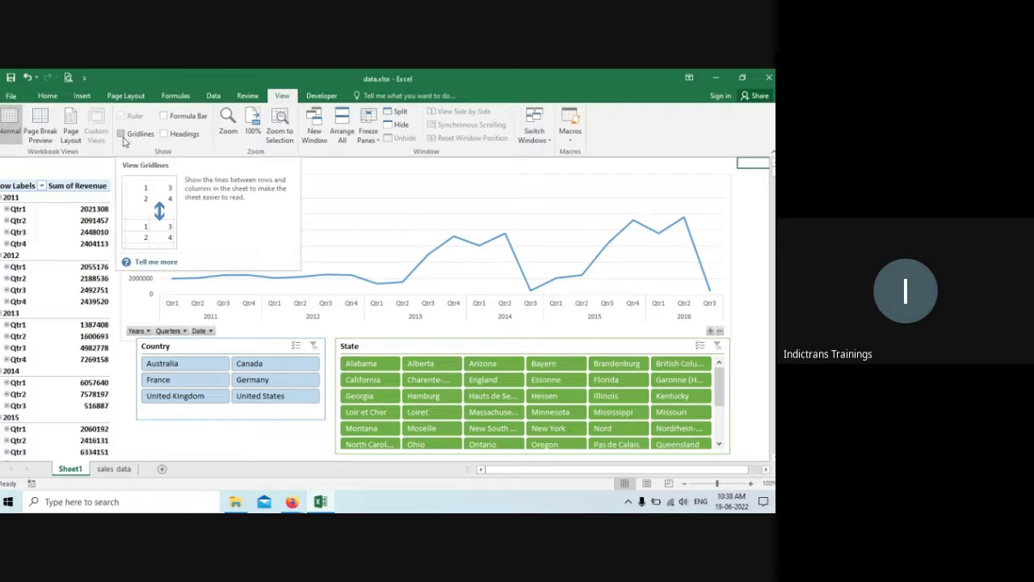
{"action": "left_click", "coordinate": [164, 134]}
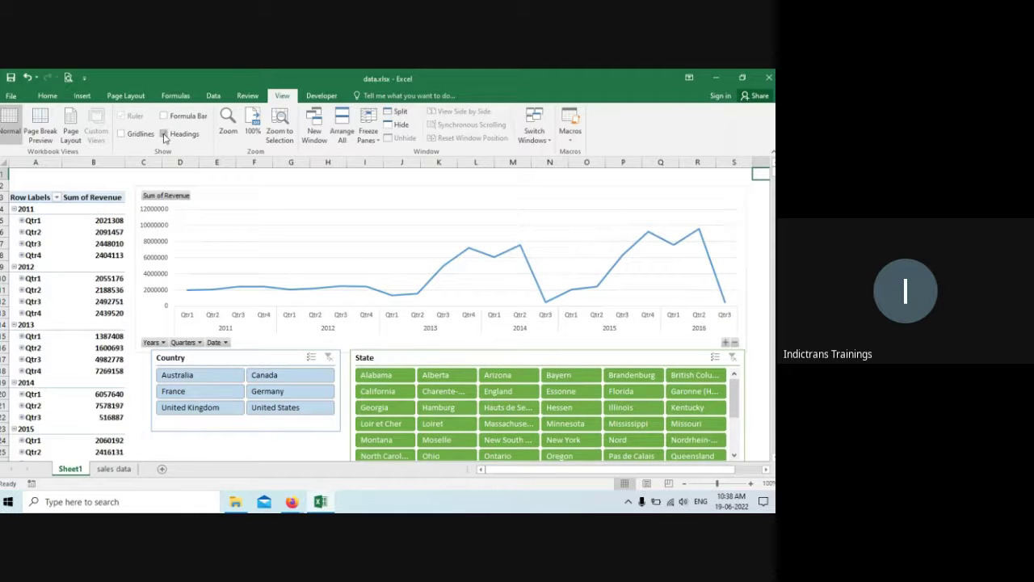
{"action": "left_click", "coordinate": [164, 134]}
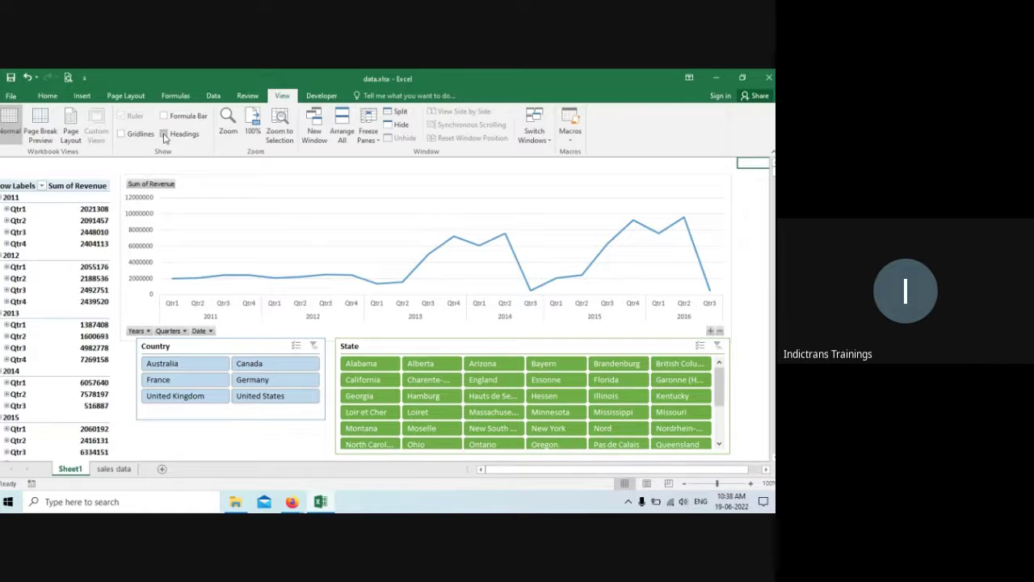
{"action": "left_click", "coordinate": [164, 134]}
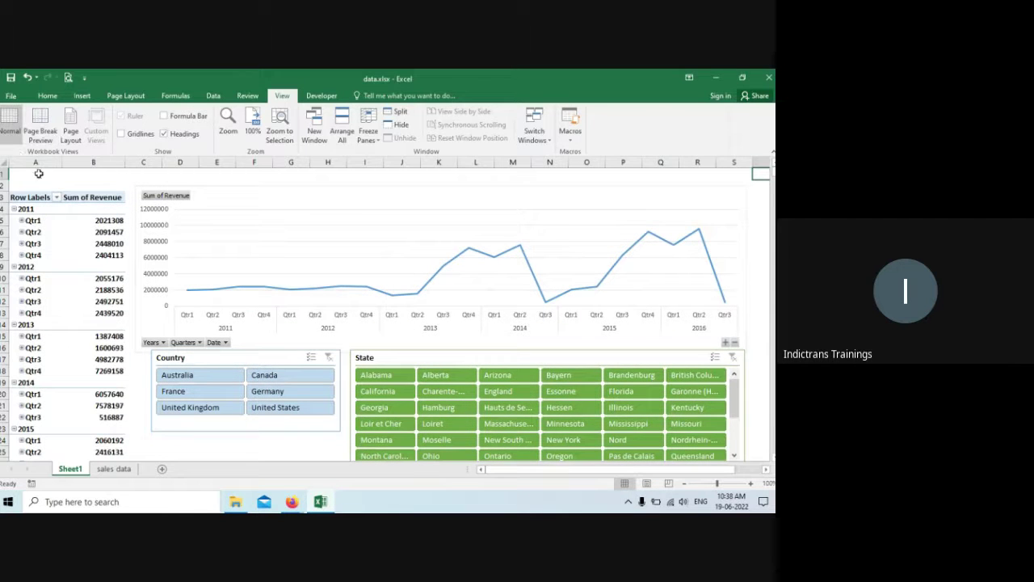
{"action": "left_click", "coordinate": [164, 134]}
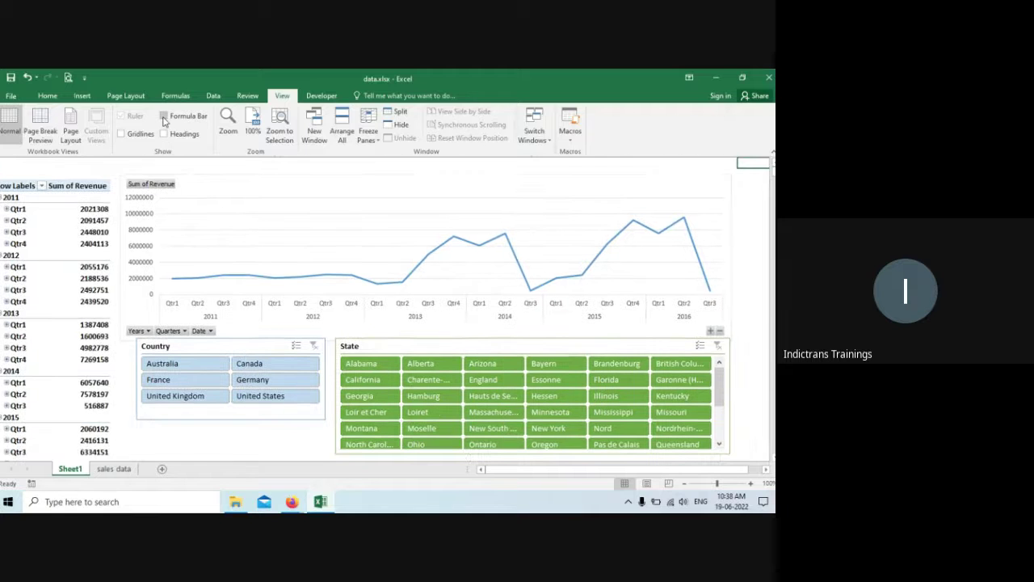
{"action": "left_click", "coordinate": [164, 116]}
{"action": "left_click", "coordinate": [164, 116]}
Step: Collapse the ribbon, insert a blank chart sheet and return to Sheet1
{"action": "key", "text": "ctrl+F1"}
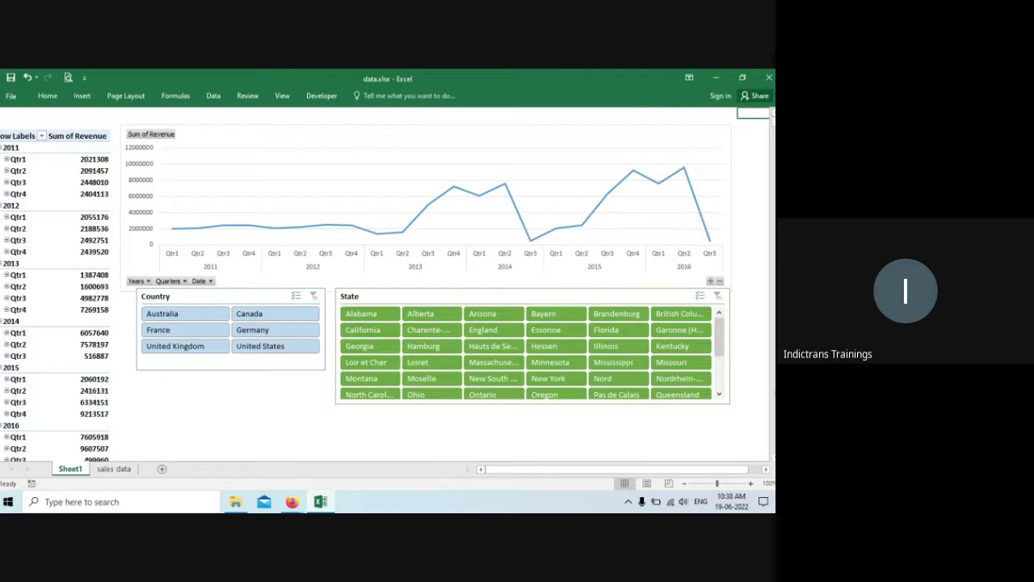
{"action": "key", "text": "F11"}
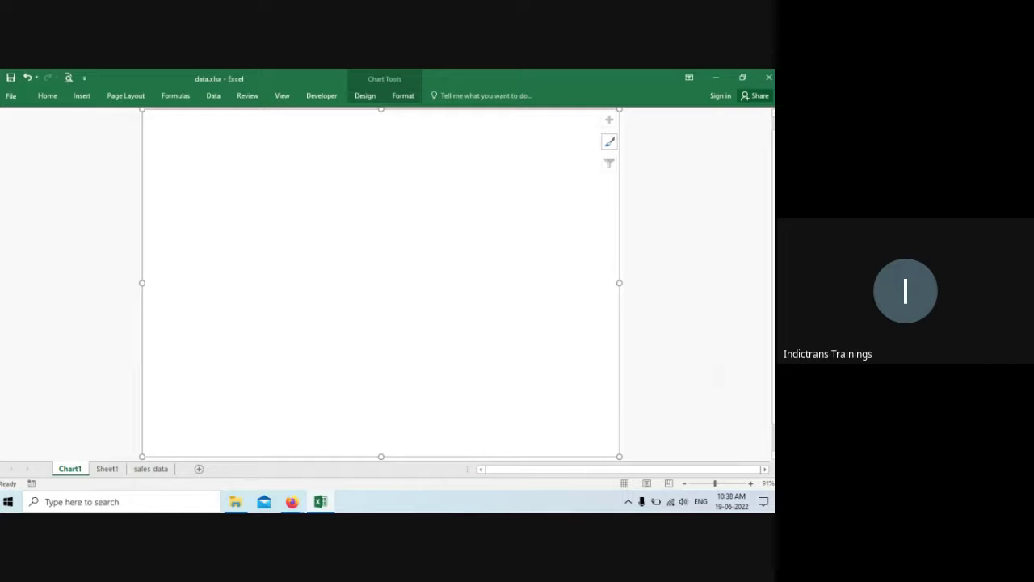
{"action": "key", "text": "ctrl+Page_Down"}
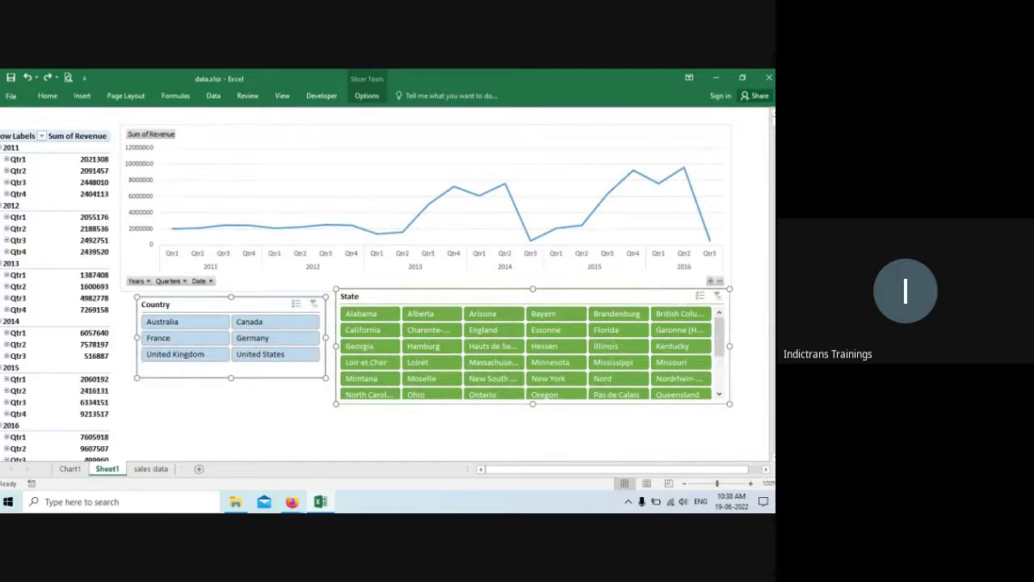
{"action": "left_click", "coordinate": [210, 424]}
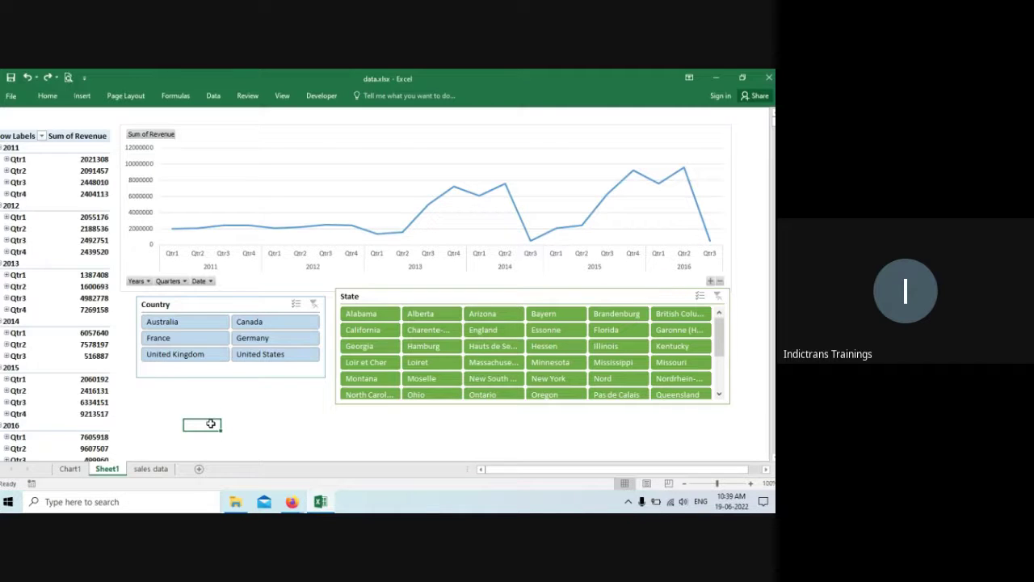
{"action": "key", "text": "alt+Tab"}
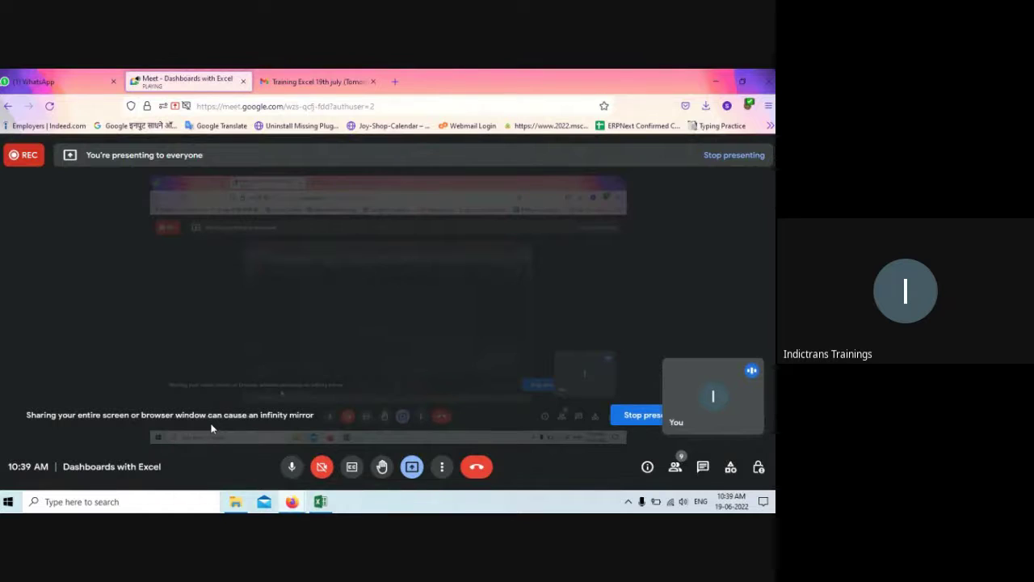
{"action": "key", "text": "alt+Tab"}
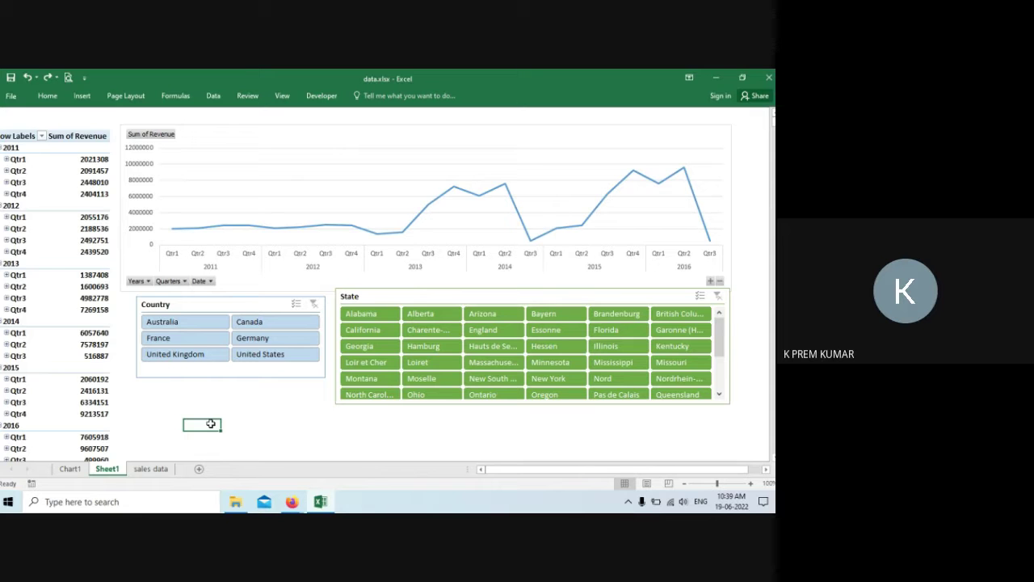
{"action": "key", "text": "alt+Tab"}
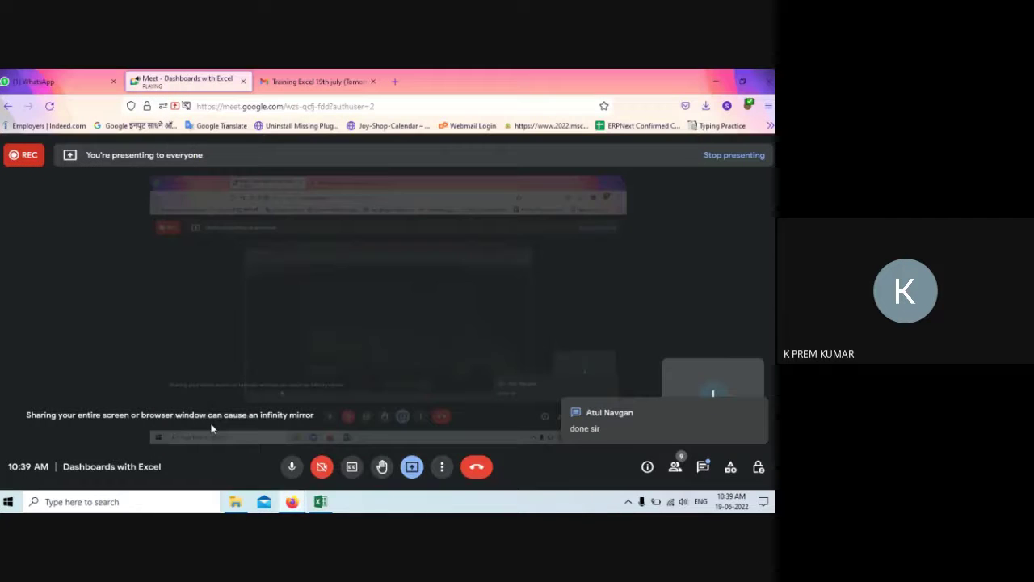
{"action": "key", "text": "alt+Tab"}
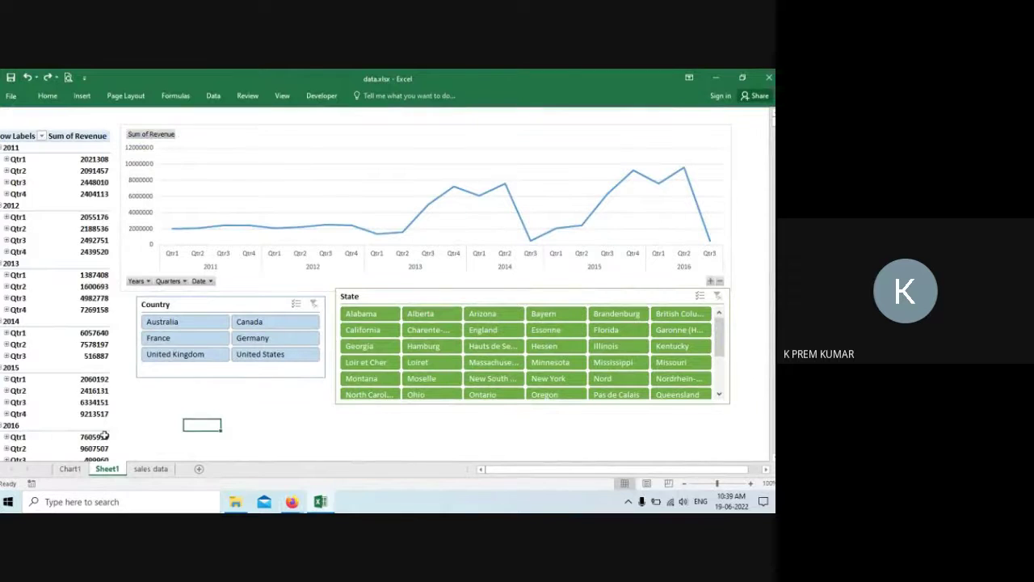
Step: Bring back the full ribbon and look through the Country slicer's options and style gallery
{"action": "key", "text": "ctrl+F1"}
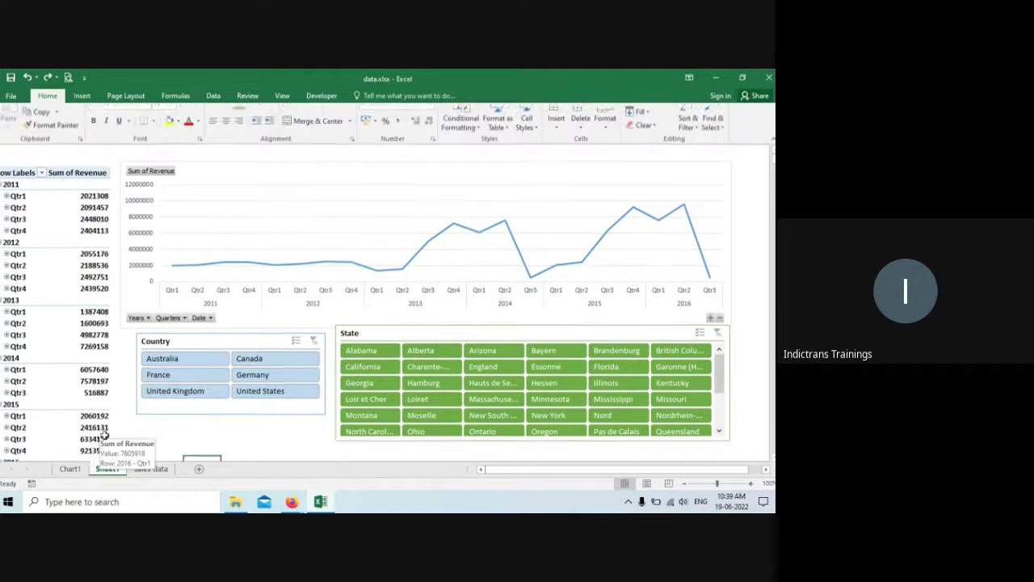
{"action": "left_click", "coordinate": [246, 354]}
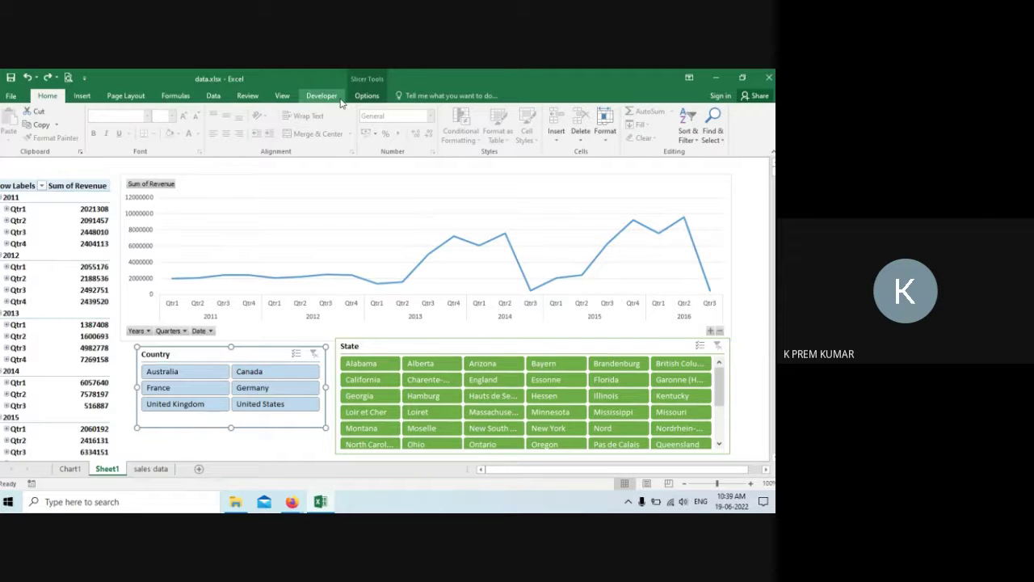
{"action": "left_click", "coordinate": [375, 97]}
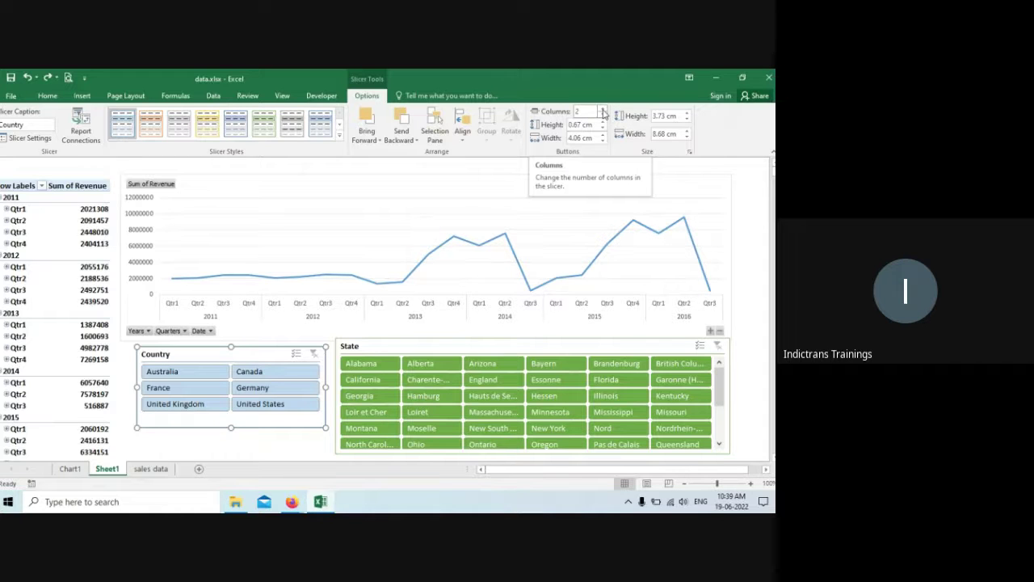
{"action": "left_click", "coordinate": [340, 142]}
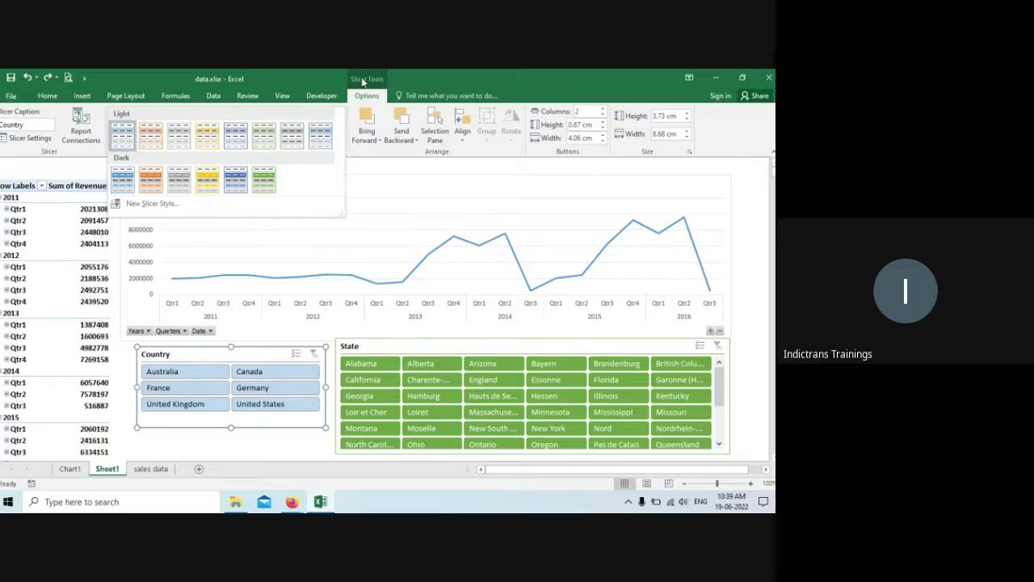
{"action": "left_click", "coordinate": [509, 74]}
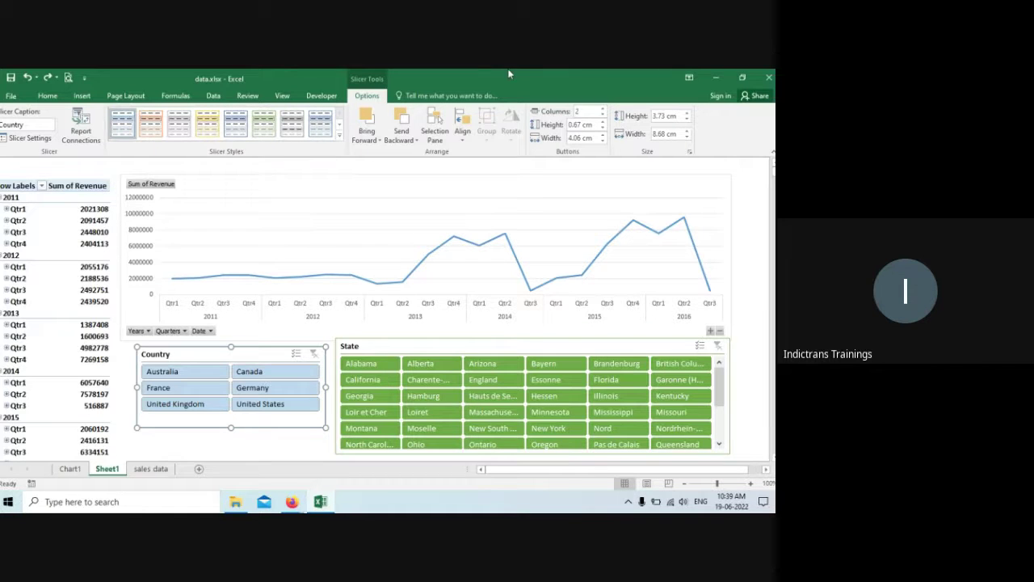
Step: Select the State slicer, the Country slicer and a pivot table cell in turn to compare their contextual tools
{"action": "left_click", "coordinate": [402, 346]}
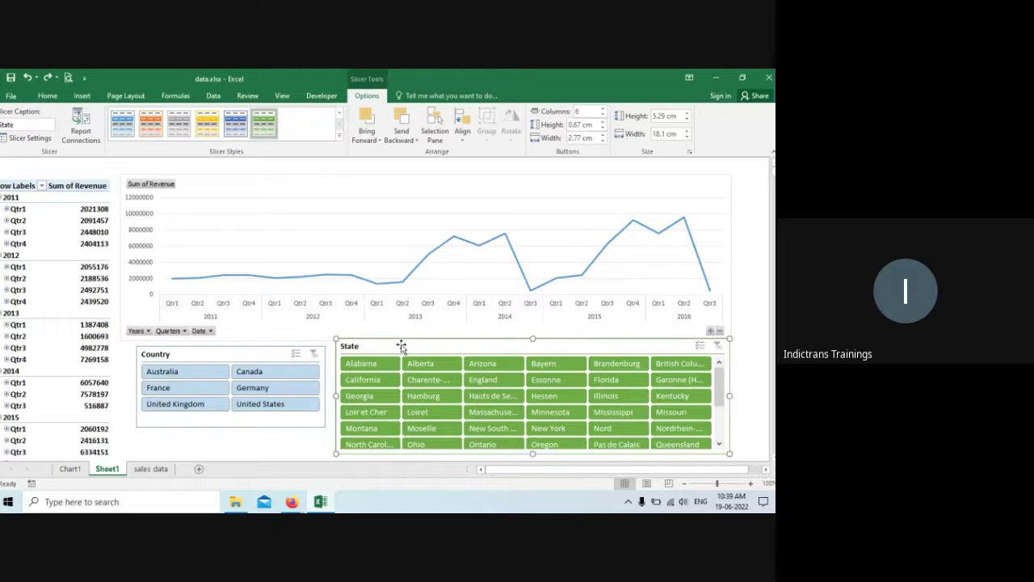
{"action": "left_click", "coordinate": [750, 211]}
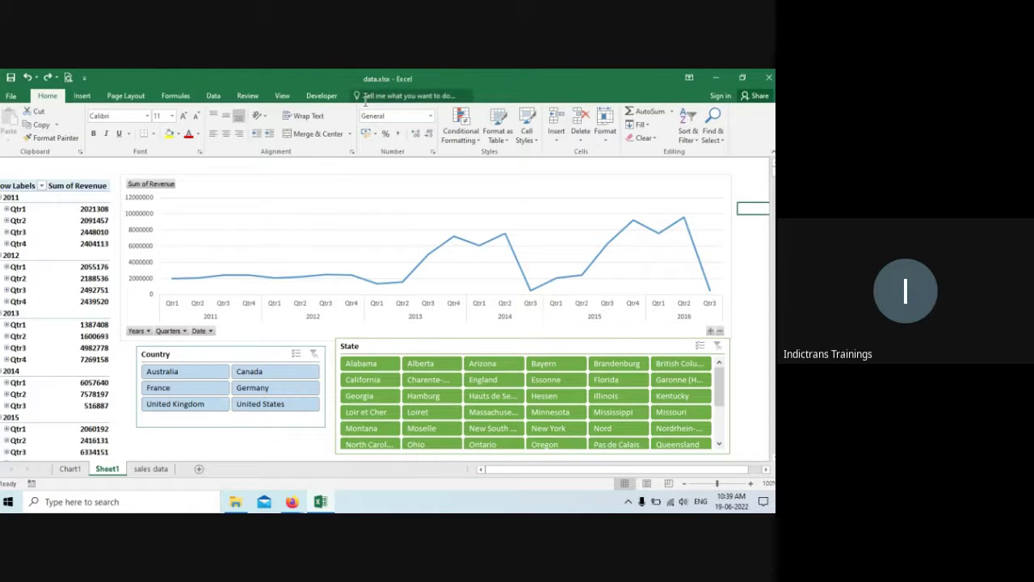
{"action": "left_click", "coordinate": [390, 347]}
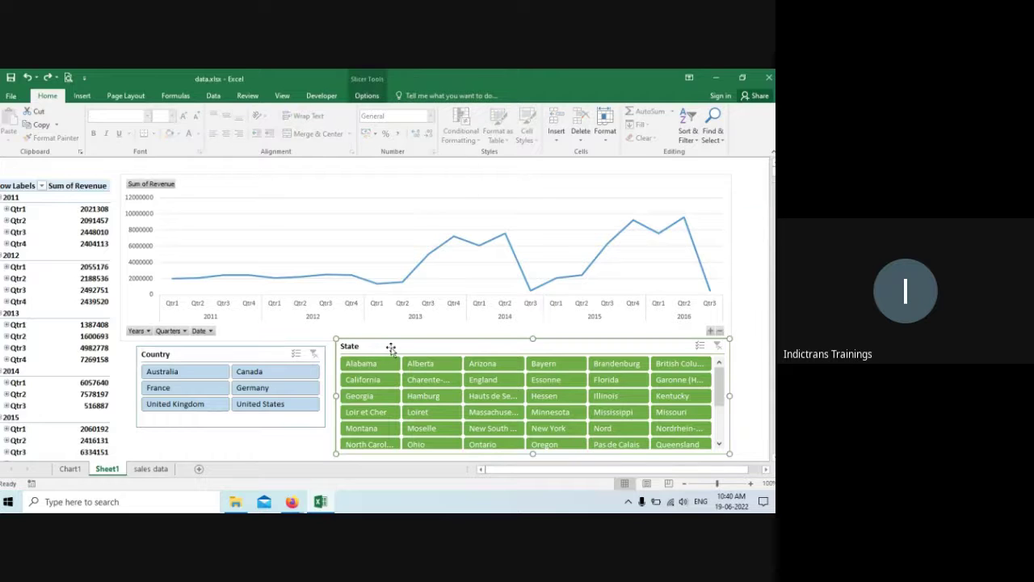
{"action": "left_click", "coordinate": [226, 351]}
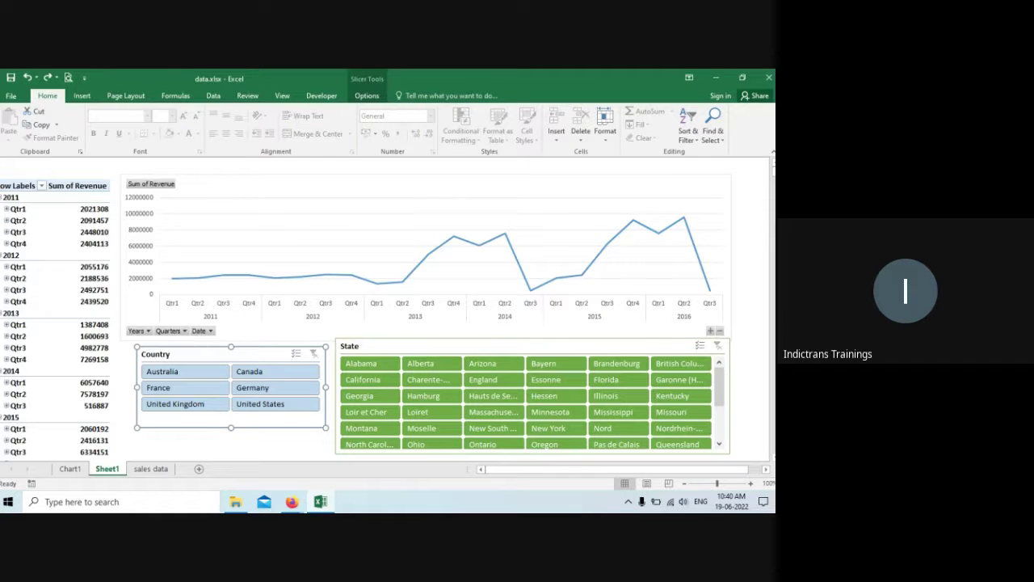
{"action": "left_click", "coordinate": [52, 210]}
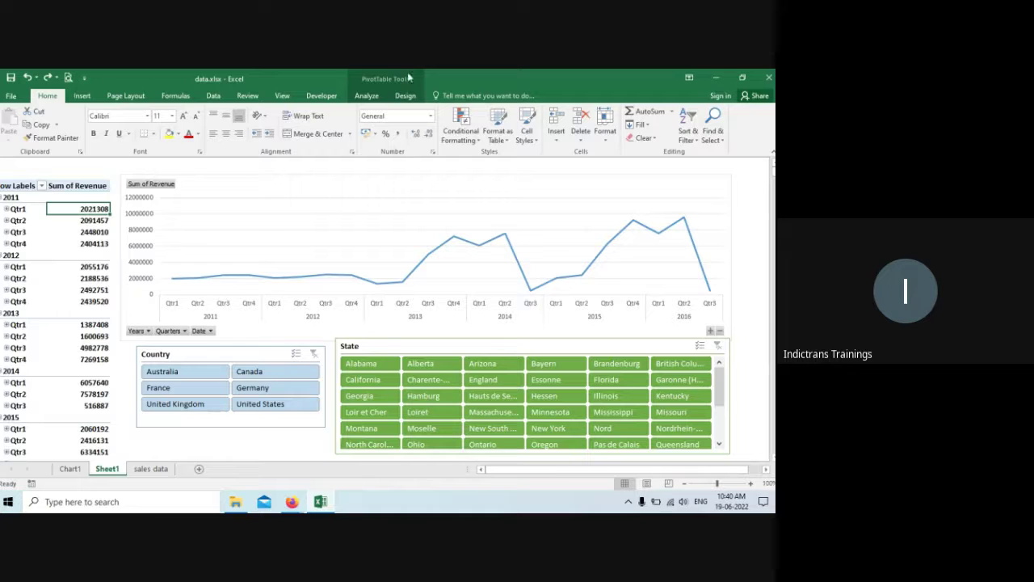
{"action": "left_click", "coordinate": [363, 98]}
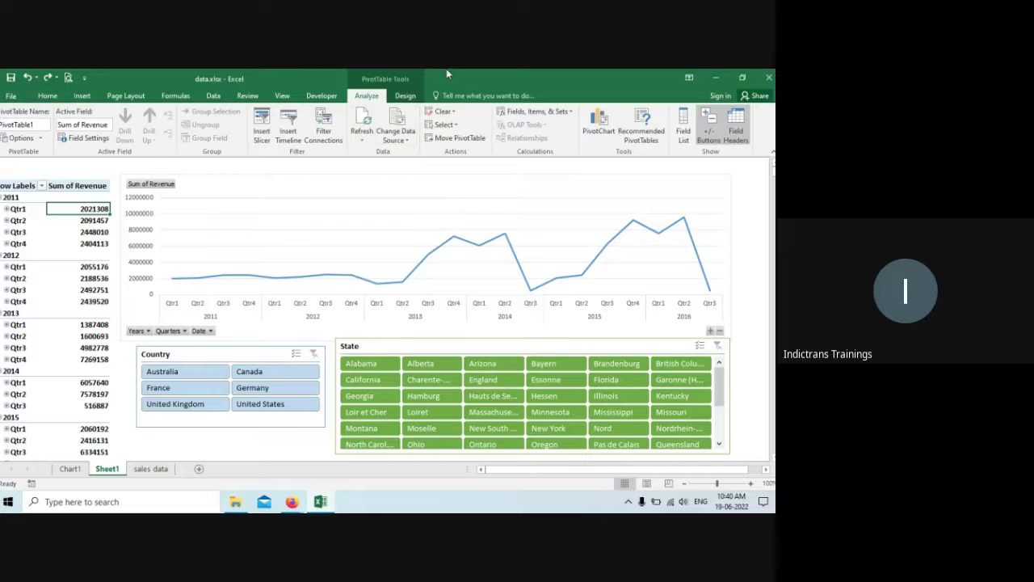
Step: Apply the light yellow slicer style to the State slicer and look through the style gallery again
{"action": "left_click", "coordinate": [540, 345]}
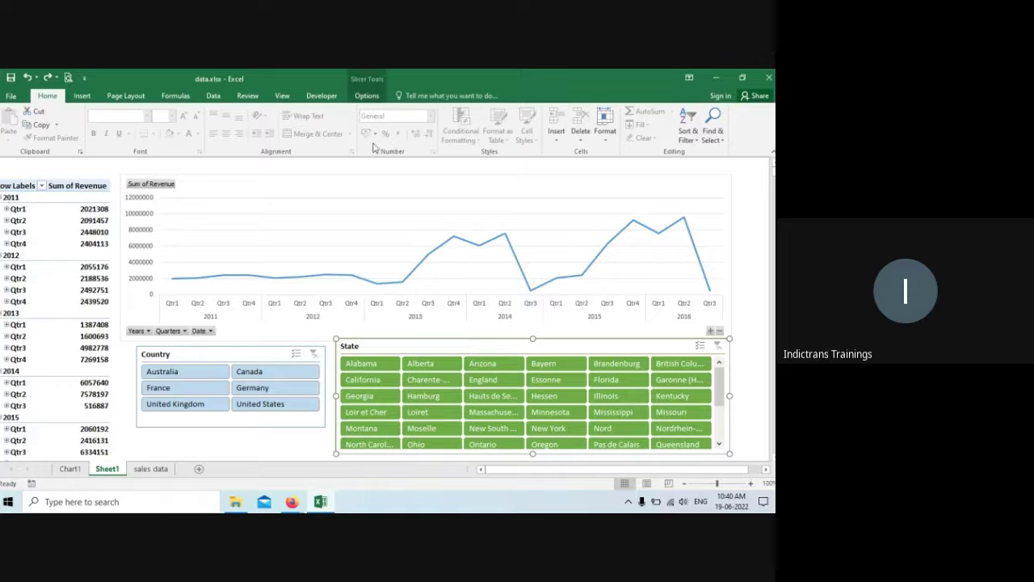
{"action": "left_click", "coordinate": [367, 96]}
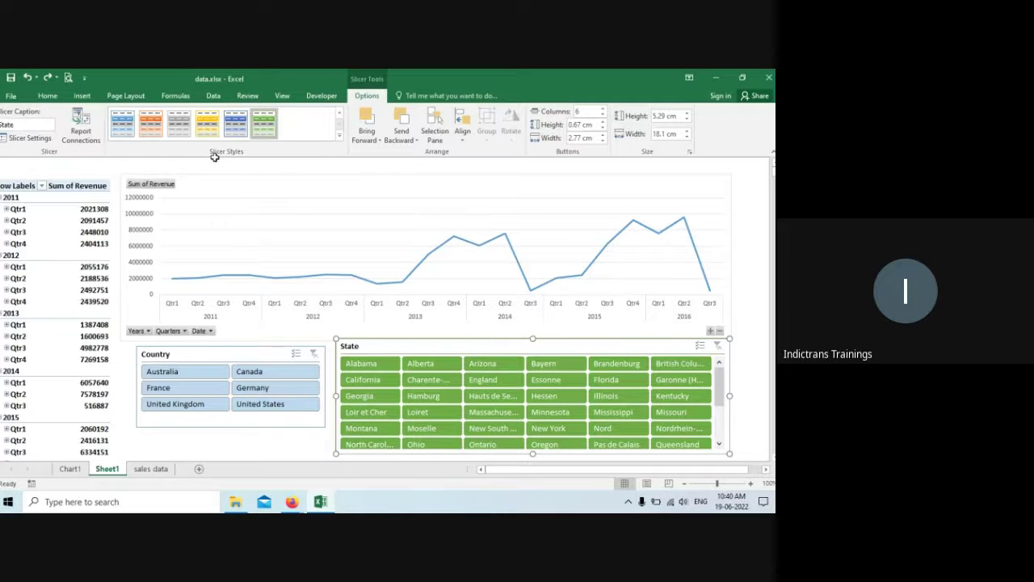
{"action": "left_click", "coordinate": [340, 137]}
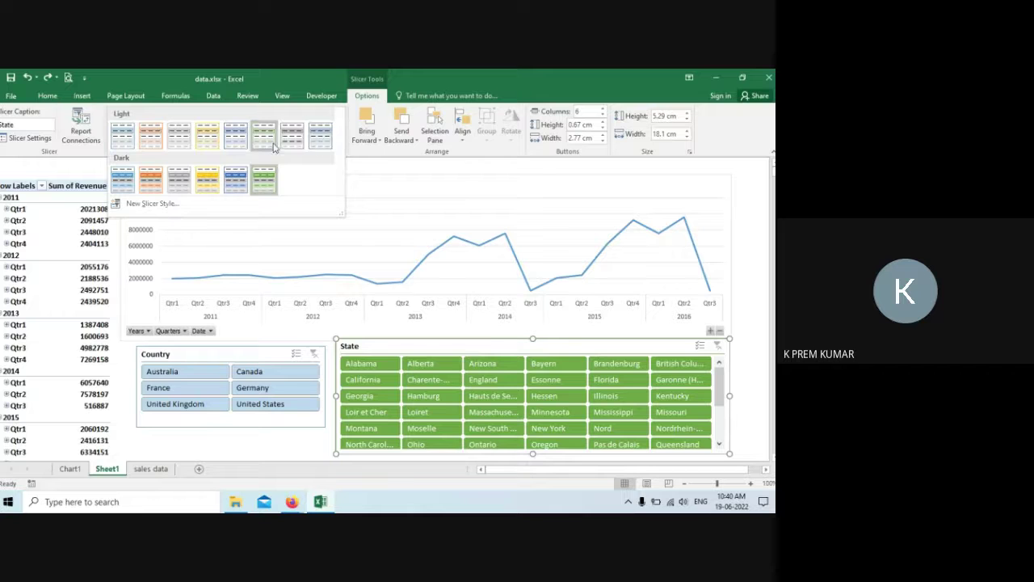
{"action": "left_click", "coordinate": [207, 143]}
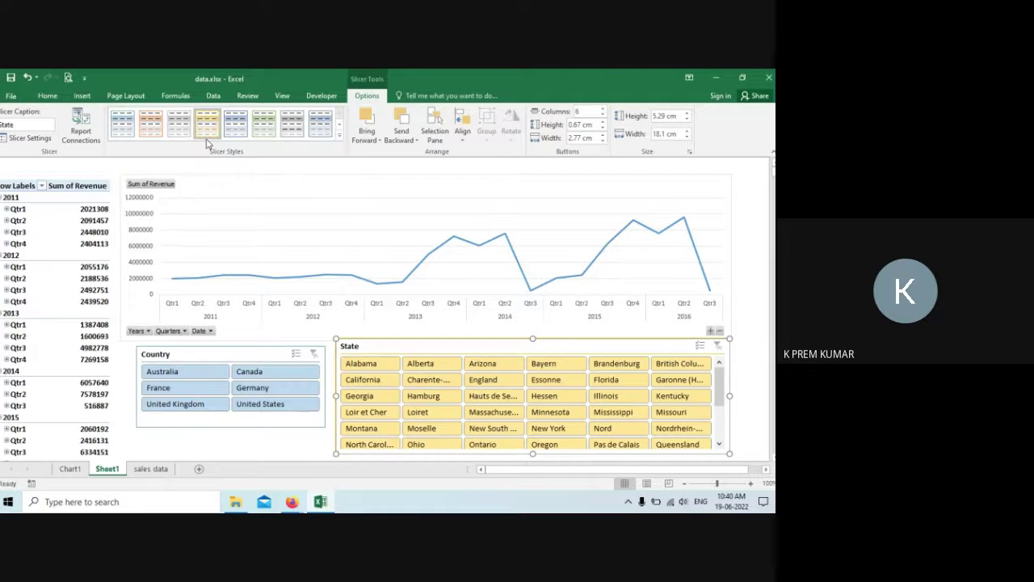
{"action": "left_click", "coordinate": [340, 137]}
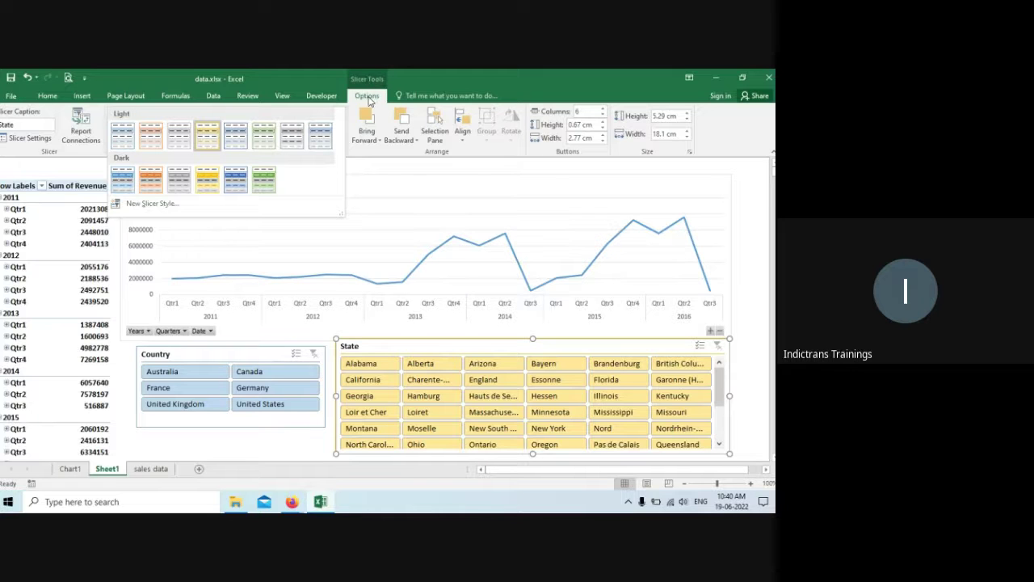
{"action": "left_click", "coordinate": [379, 160]}
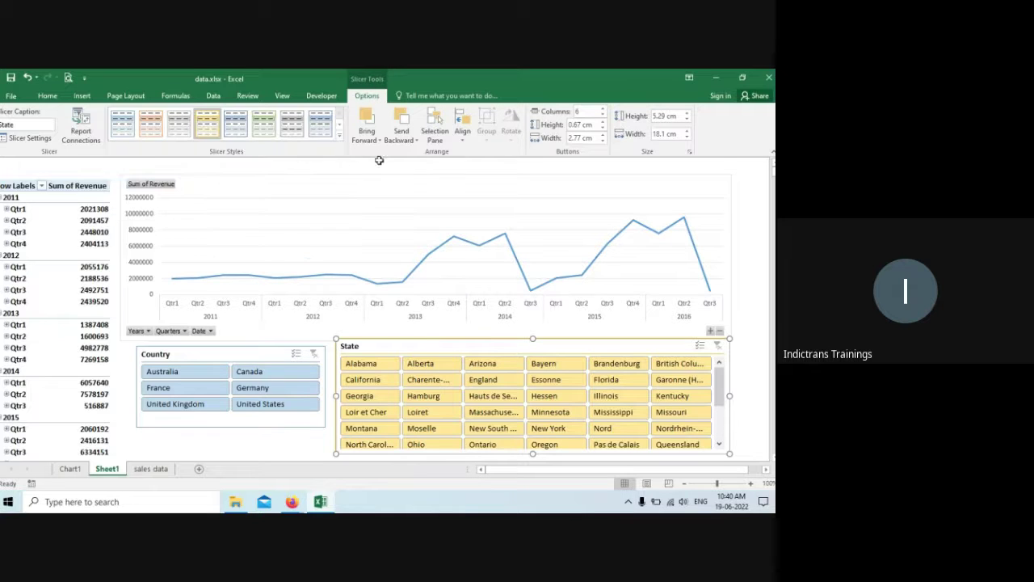
Step: Try the dark green, blue, yellow and gray styles on the State slicer, and apply the dark orange style
{"action": "left_click", "coordinate": [339, 137]}
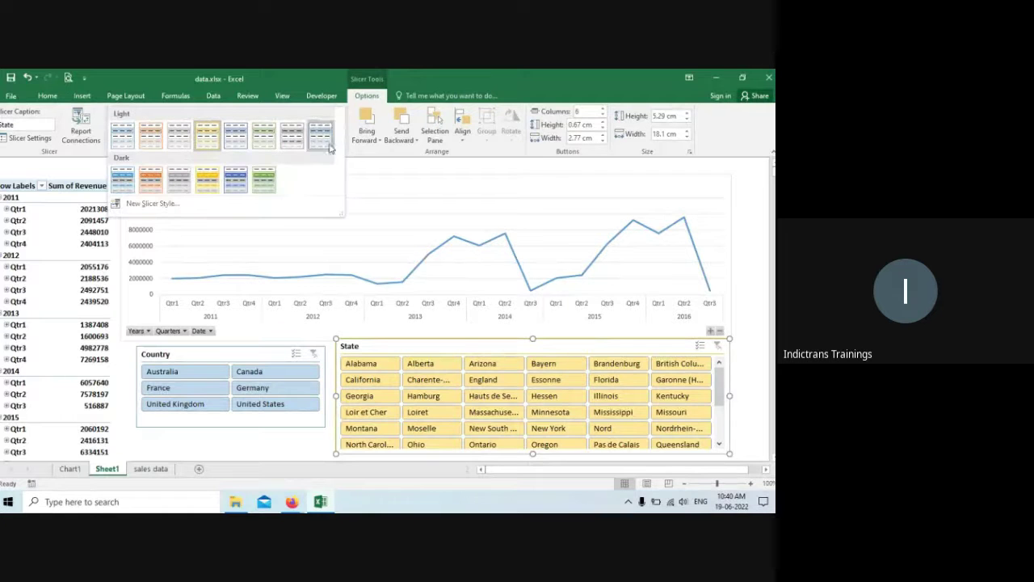
{"action": "left_click", "coordinate": [262, 179]}
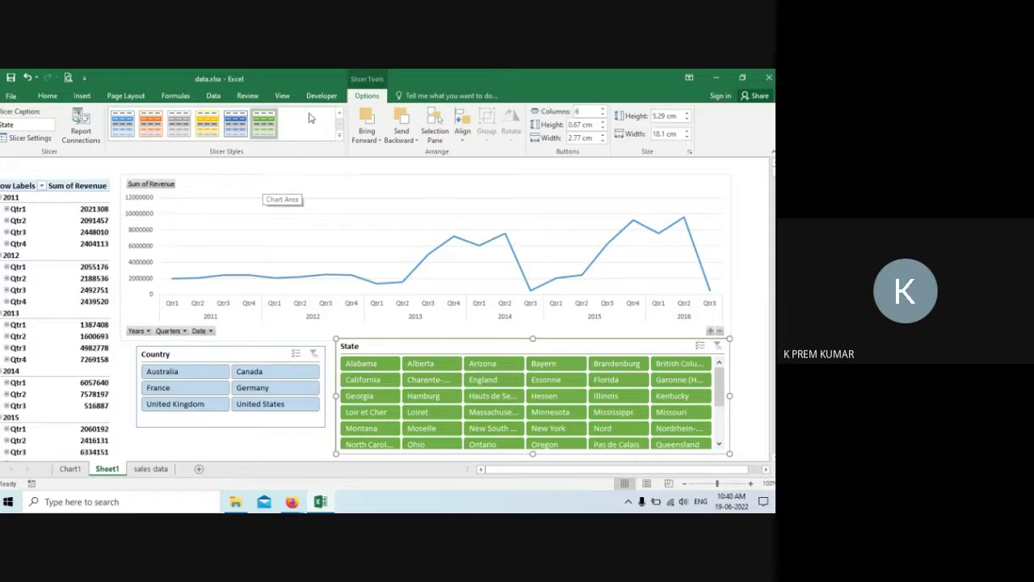
{"action": "left_click", "coordinate": [235, 123]}
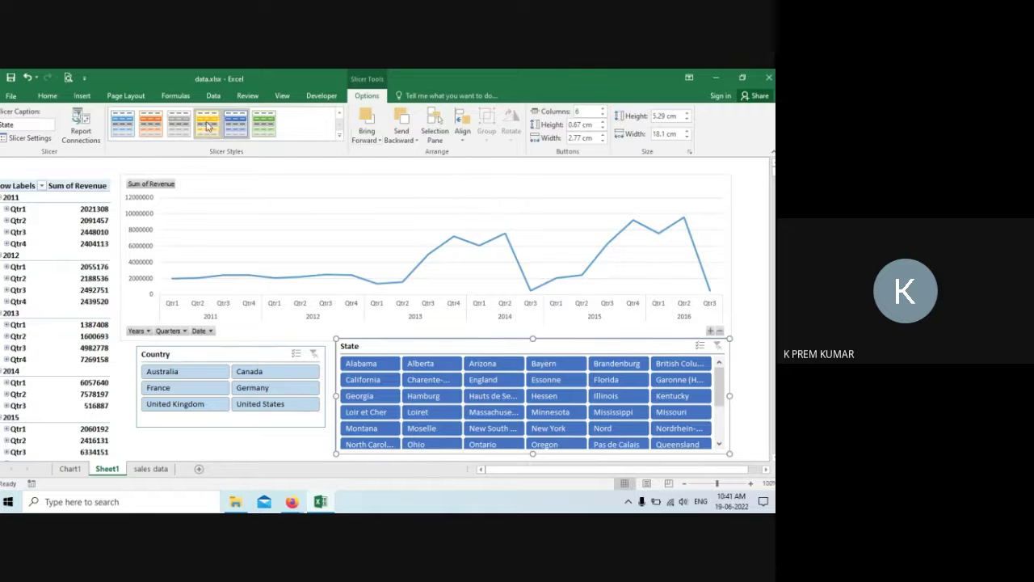
{"action": "left_click", "coordinate": [206, 125]}
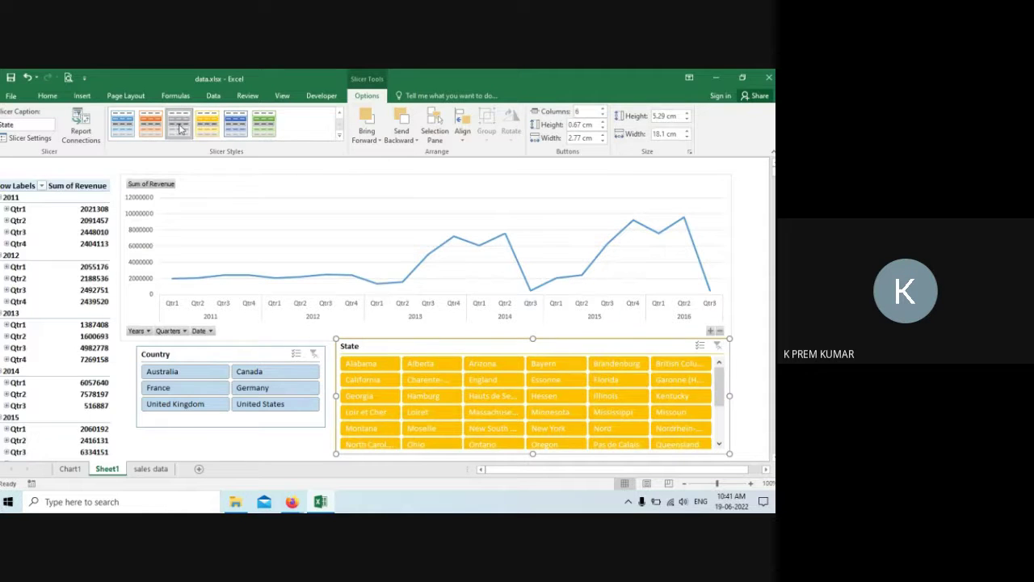
{"action": "left_click", "coordinate": [178, 125]}
{"action": "left_click", "coordinate": [156, 125]}
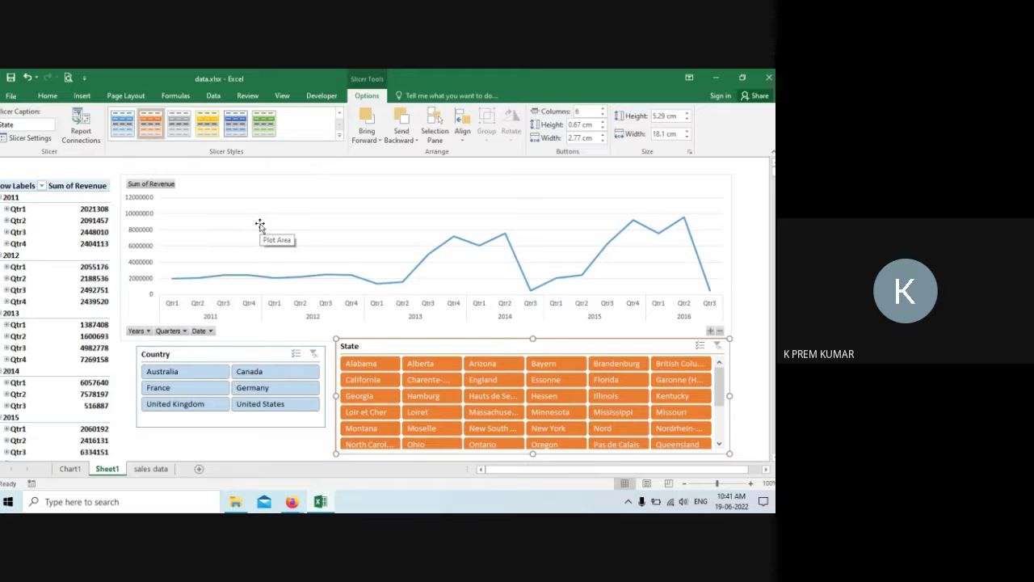
Step: Switch to the Google Meet window and stop presenting the screen
{"action": "key", "text": "alt+Tab"}
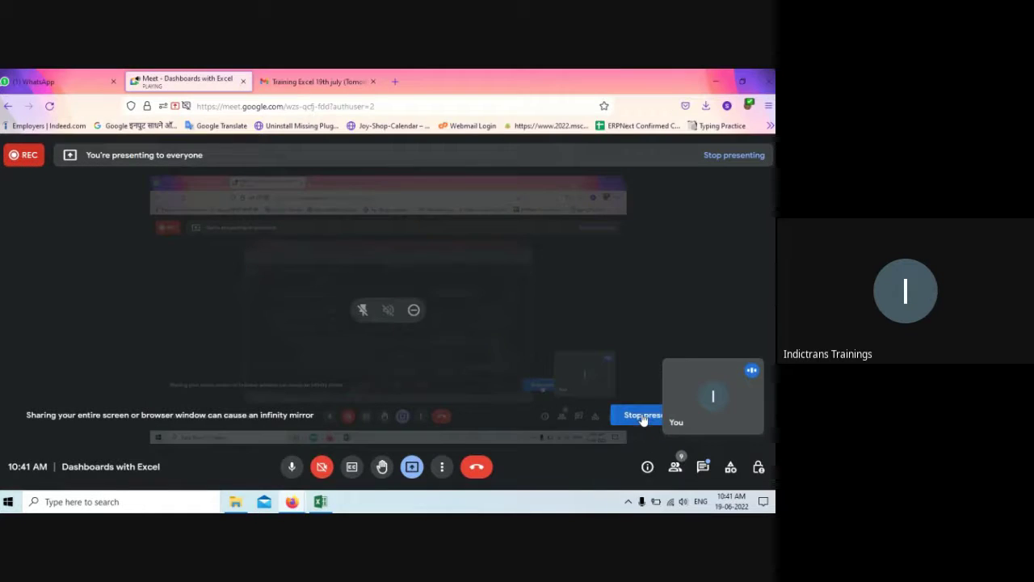
{"action": "left_click", "coordinate": [642, 416]}
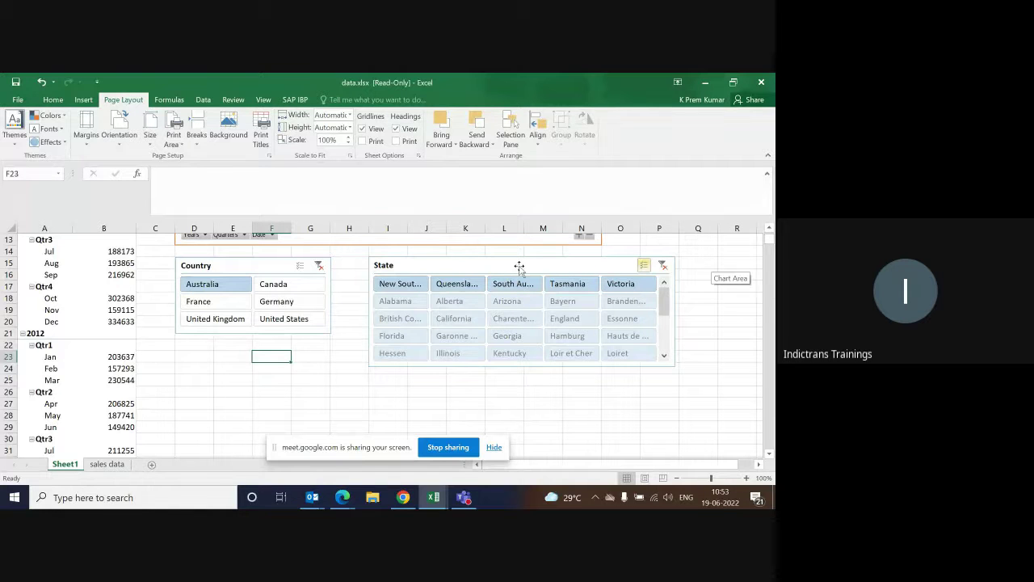
Step: Apply the light green slicer style to the State slicer and filter the Country slicer to Canada
{"action": "left_click", "coordinate": [493, 268]}
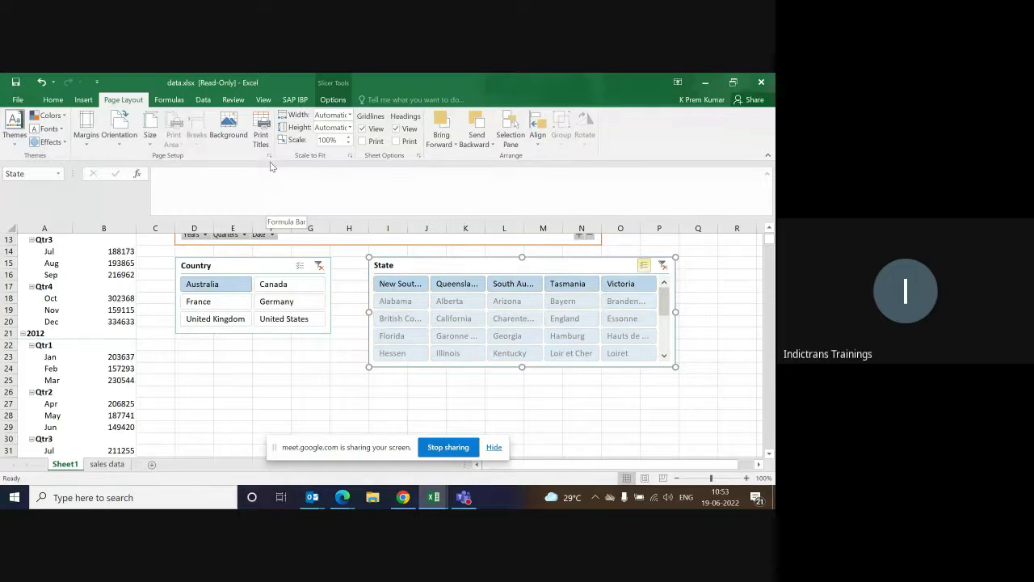
{"action": "left_click", "coordinate": [330, 100]}
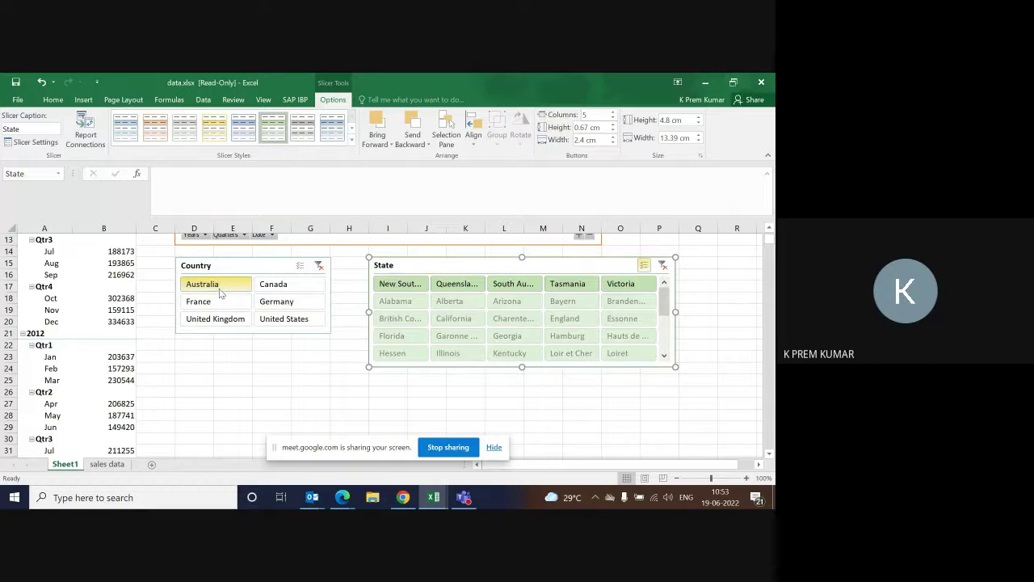
{"action": "left_click", "coordinate": [283, 287]}
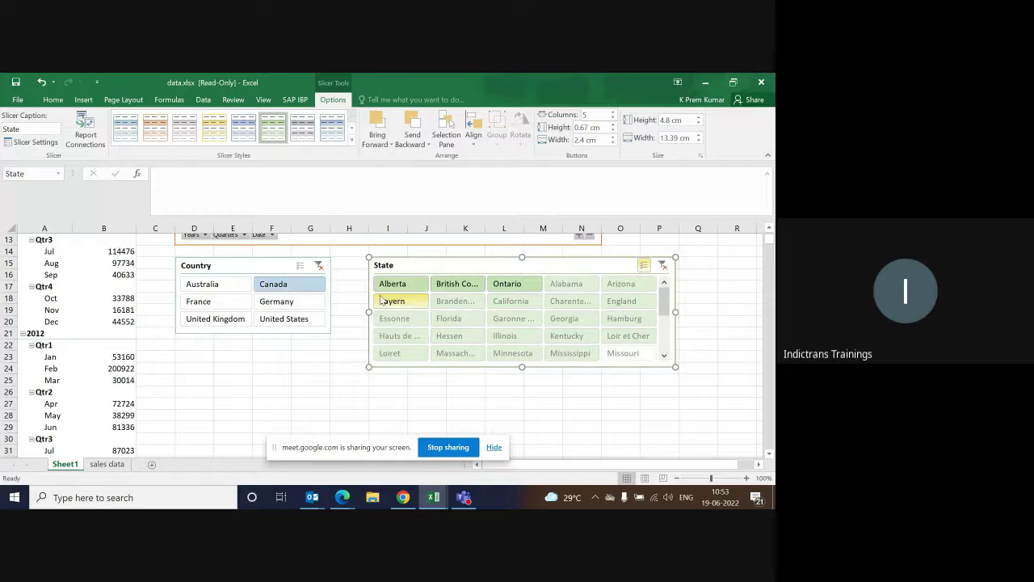
Step: Clear the filters of the Country and State slicers and check the revenue chart above them
{"action": "left_click", "coordinate": [197, 269]}
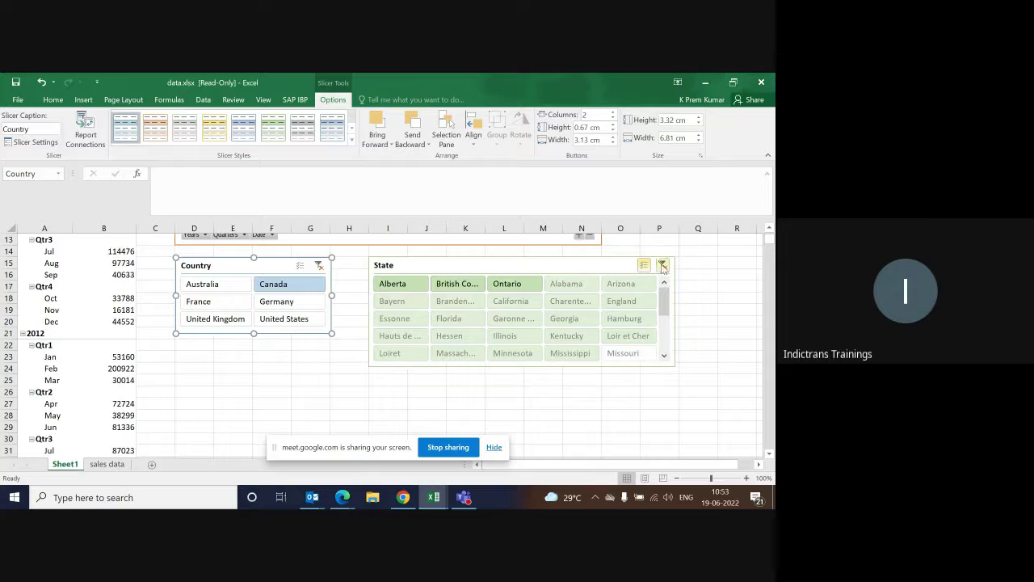
{"action": "left_click", "coordinate": [319, 266]}
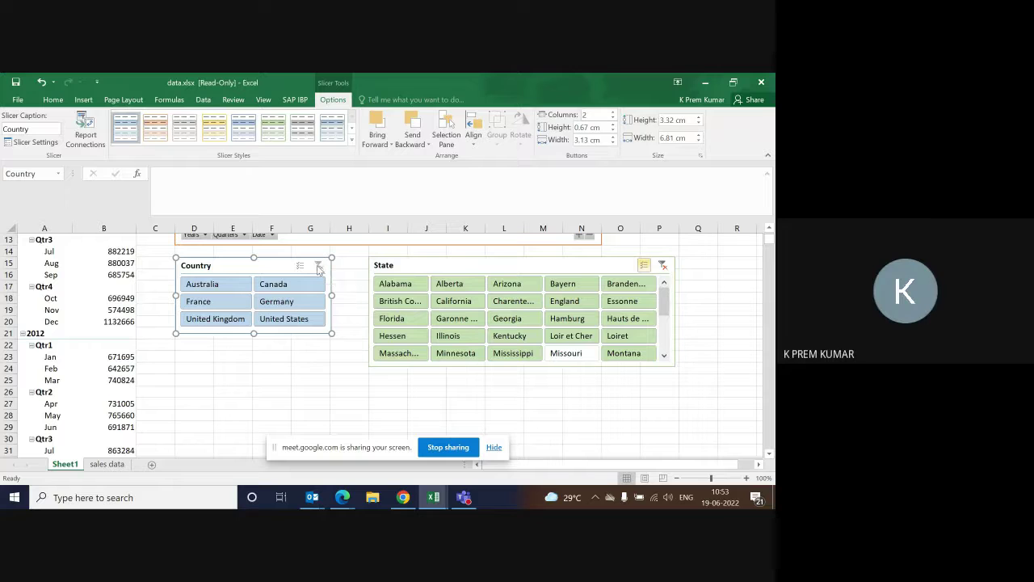
{"action": "left_click", "coordinate": [661, 267]}
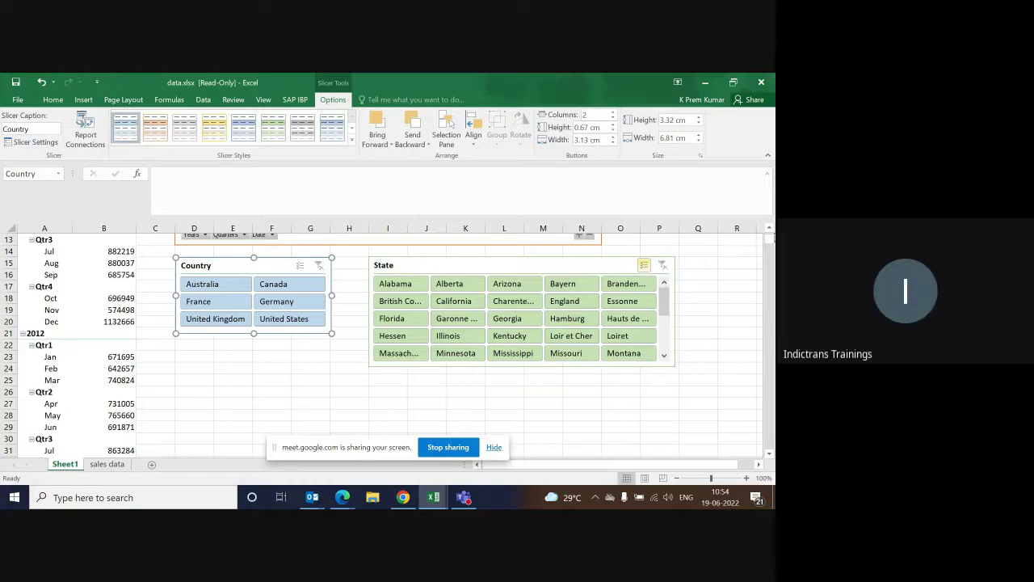
{"action": "left_click", "coordinate": [769, 229]}
{"action": "left_click", "coordinate": [768, 228]}
{"action": "left_click", "coordinate": [769, 229]}
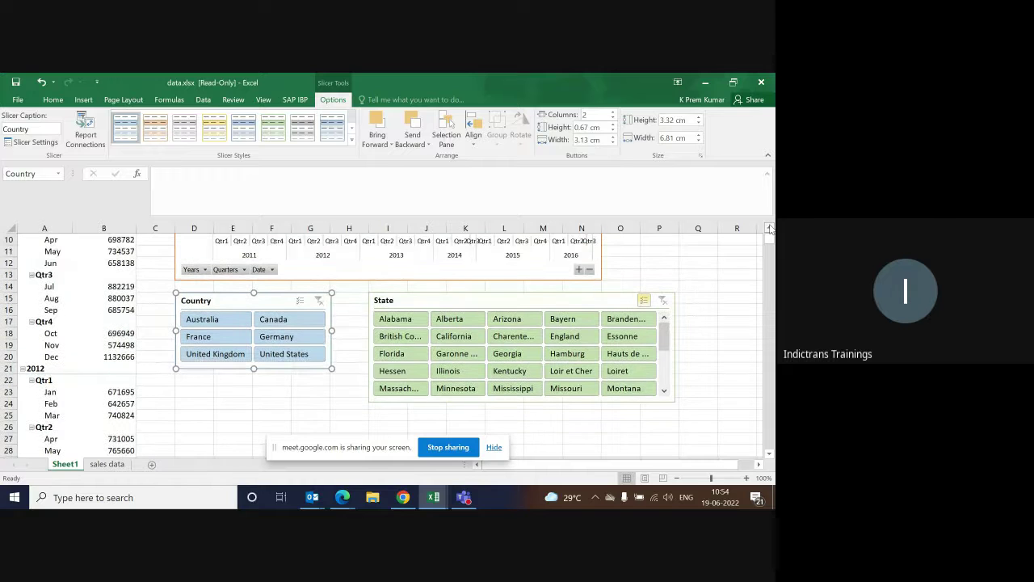
{"action": "left_click", "coordinate": [769, 229]}
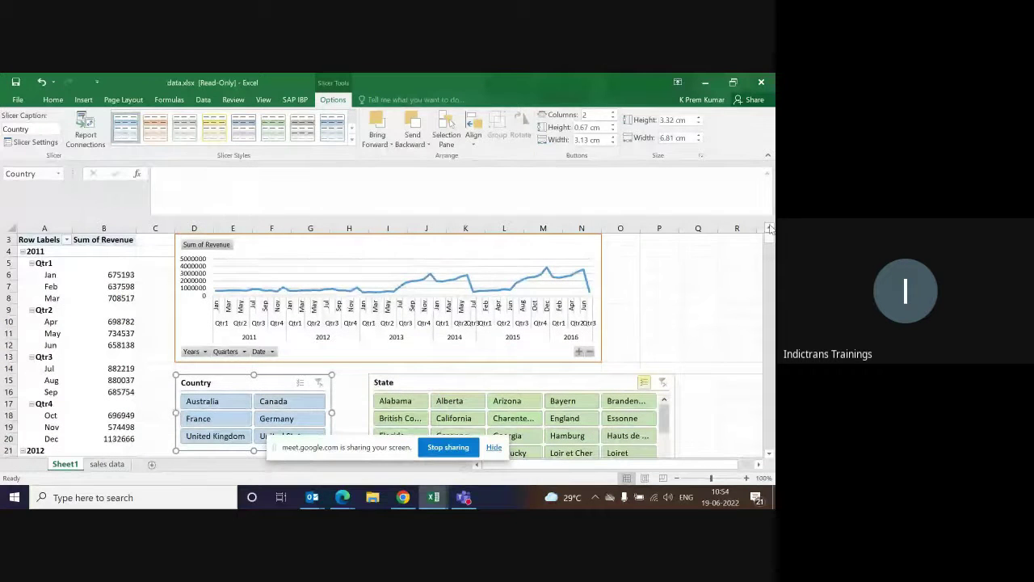
{"action": "left_click", "coordinate": [769, 456]}
{"action": "scroll", "coordinate": [769, 457], "scroll_direction": "down", "scroll_amount": 2}
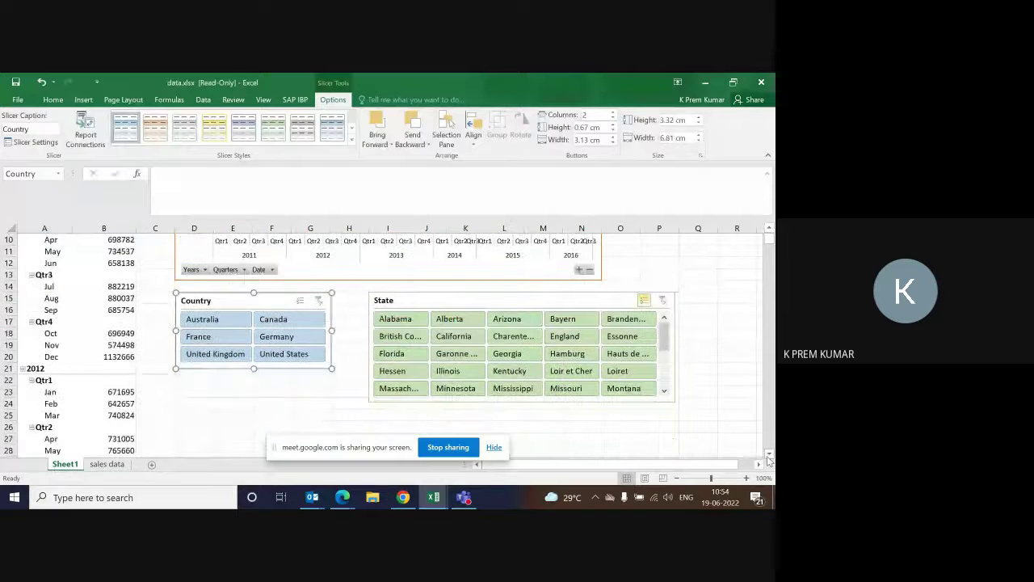
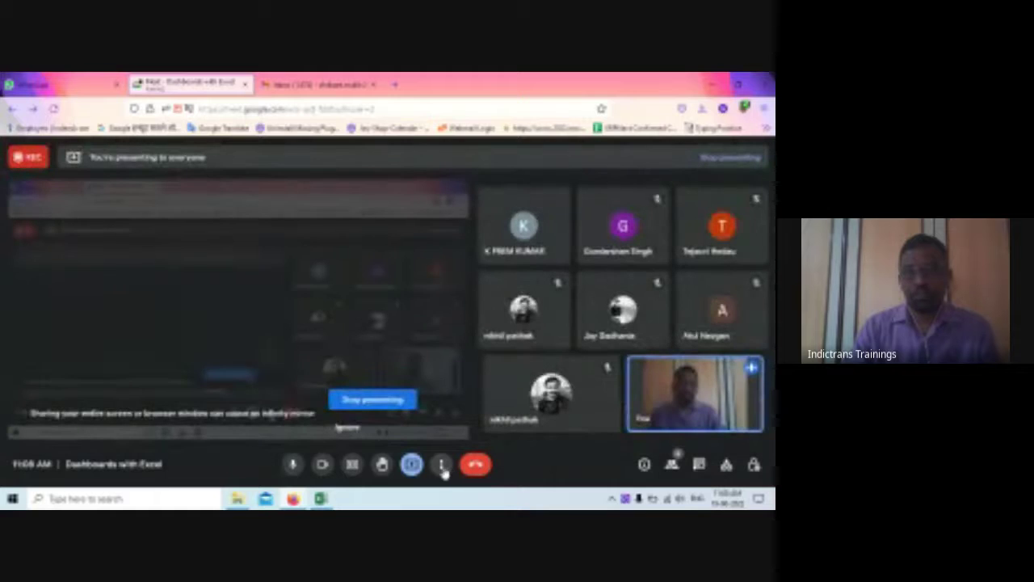
Step: Change the Google Meet layout to Spotlight
{"action": "left_click", "coordinate": [441, 465]}
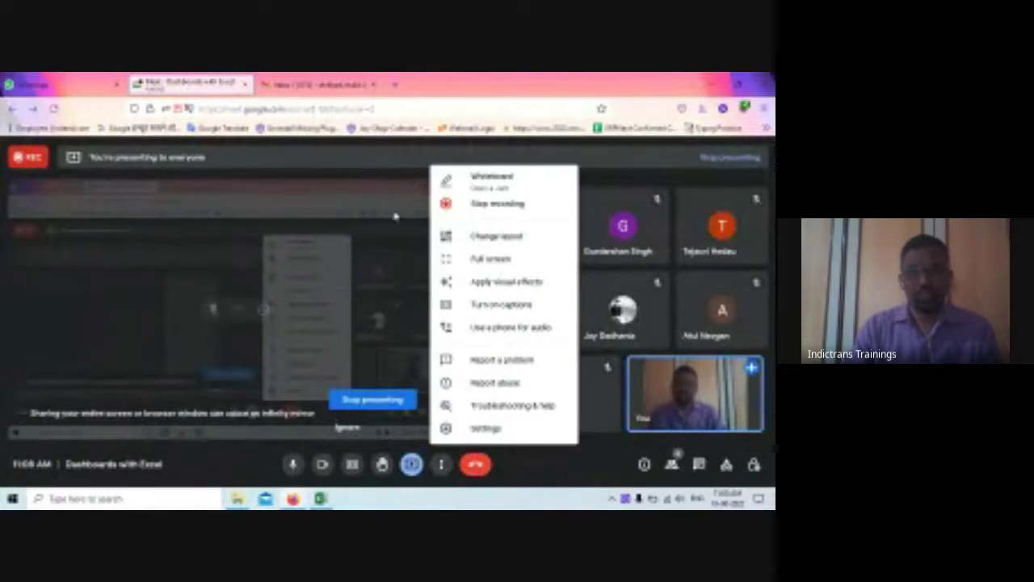
{"action": "left_click", "coordinate": [478, 236]}
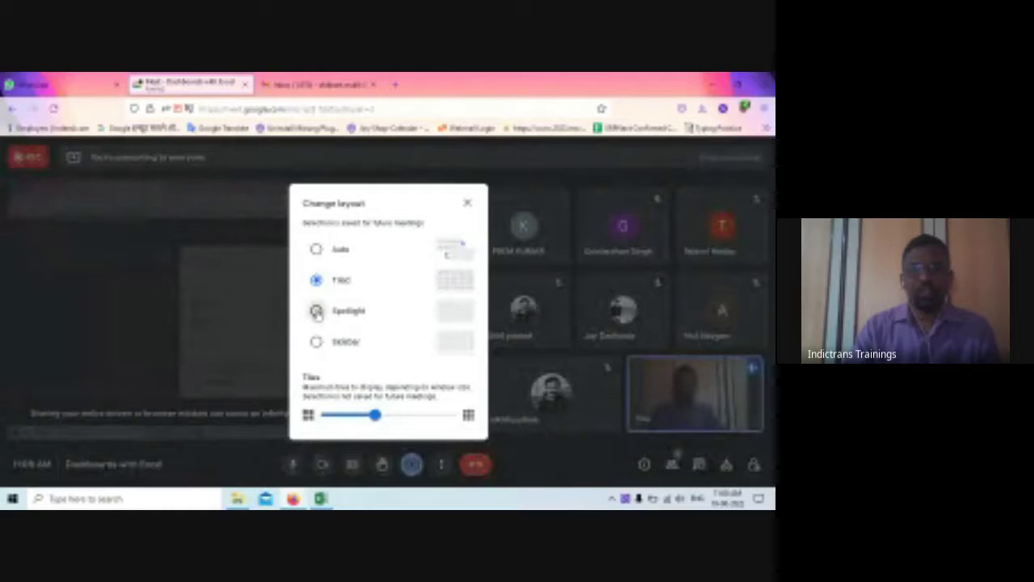
{"action": "left_click", "coordinate": [317, 314]}
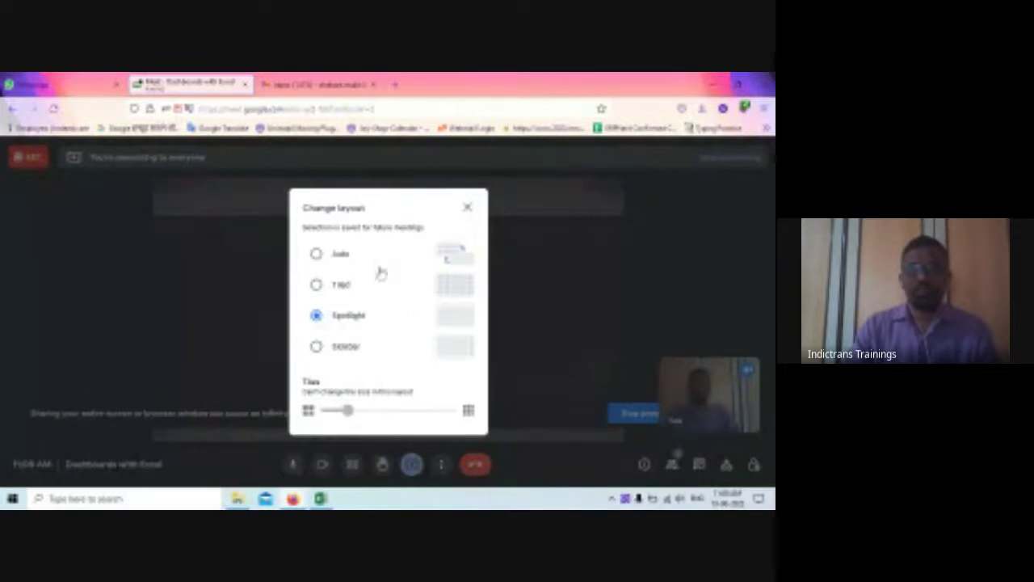
{"action": "left_click", "coordinate": [467, 210]}
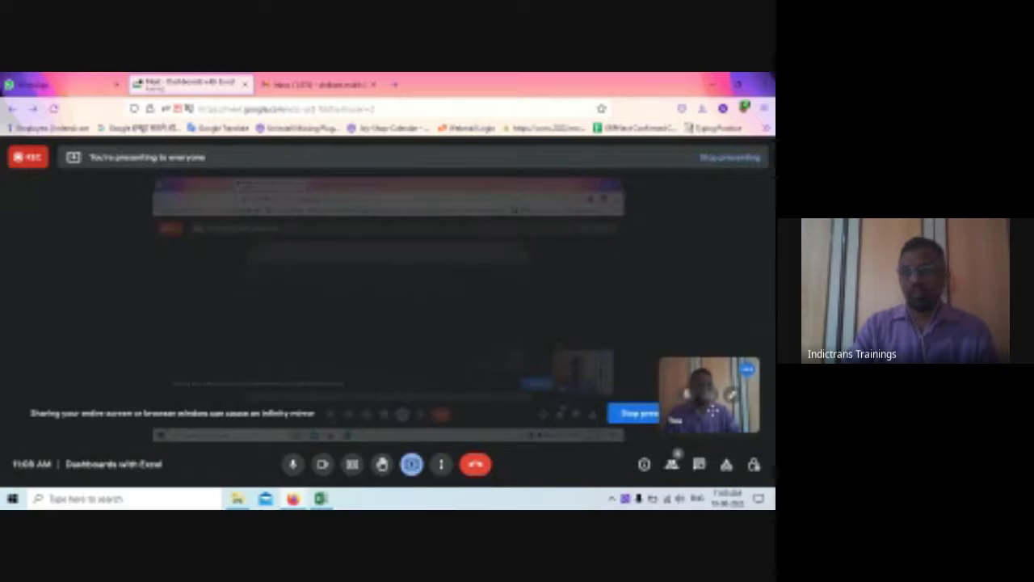
Step: Turn off the meeting camera and minimize the self-view tile
{"action": "left_click", "coordinate": [322, 464]}
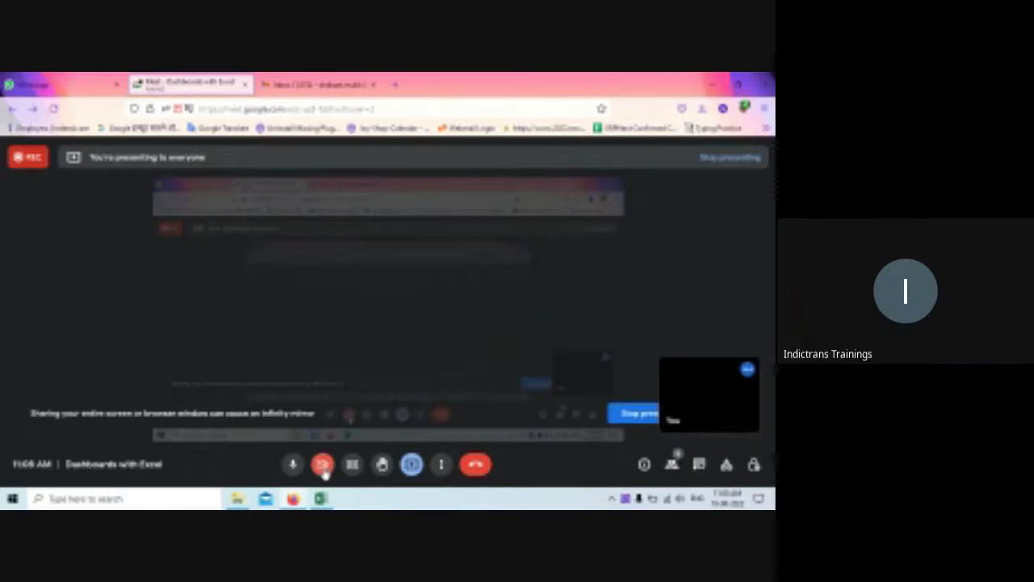
{"action": "left_click", "coordinate": [732, 398]}
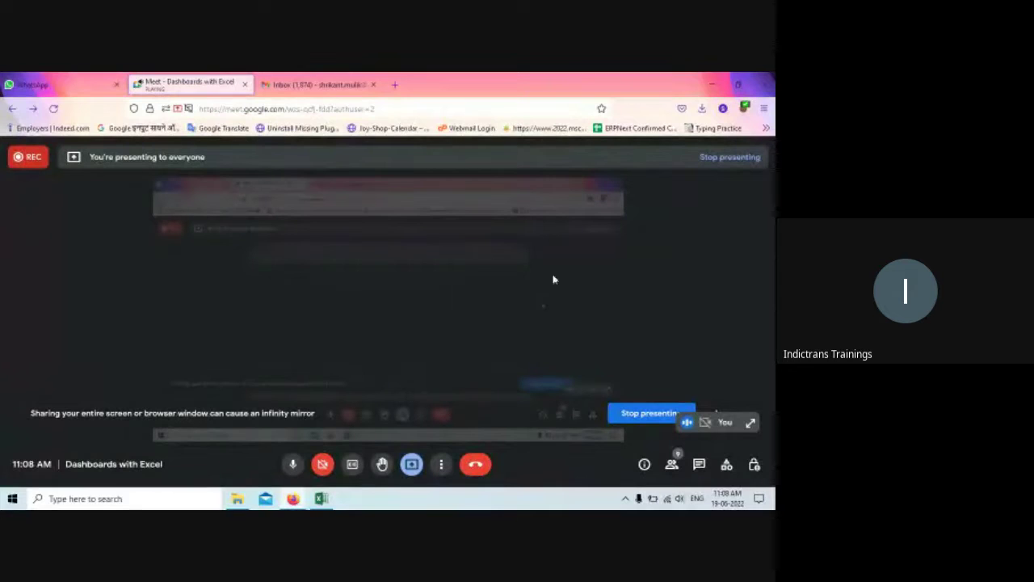
{"action": "mouse_move", "coordinate": [384, 315]}
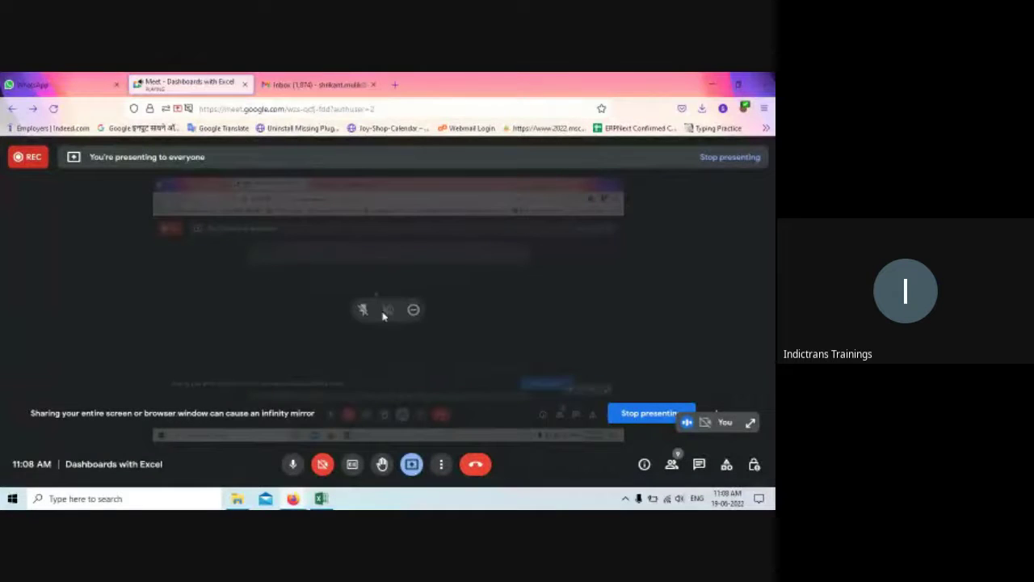
{"action": "left_click", "coordinate": [441, 465]}
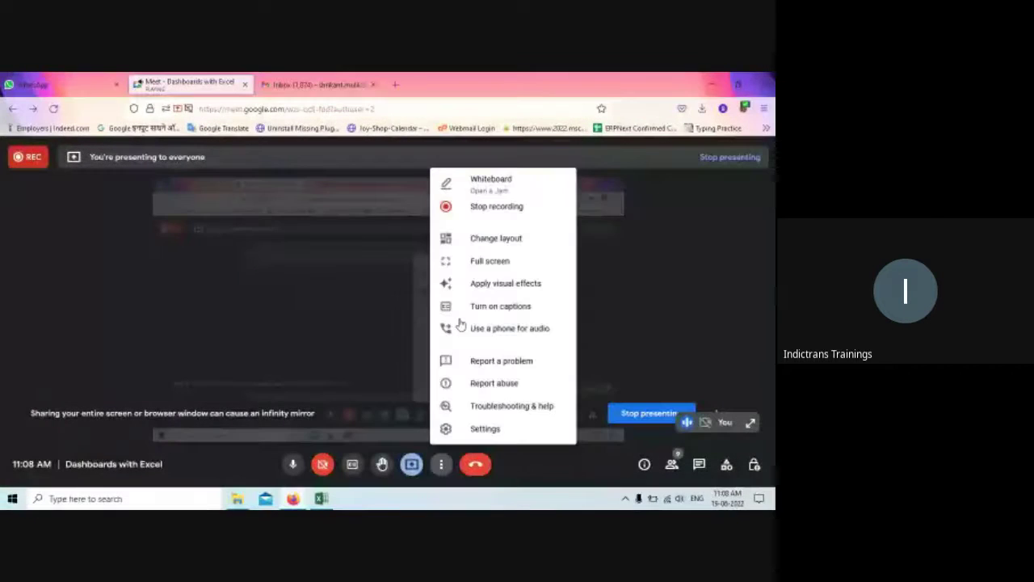
{"action": "left_click", "coordinate": [499, 236]}
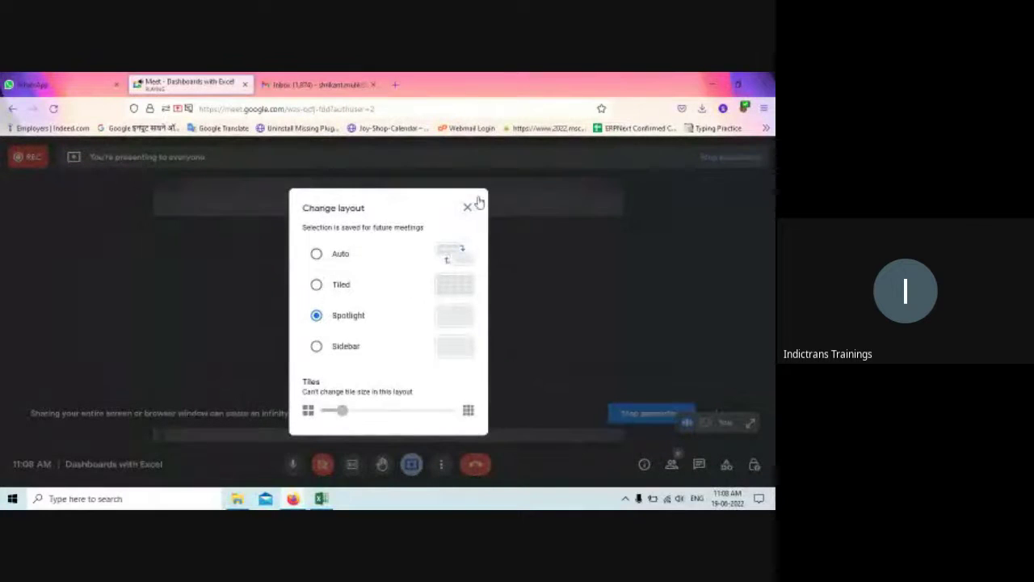
{"action": "left_click", "coordinate": [467, 207]}
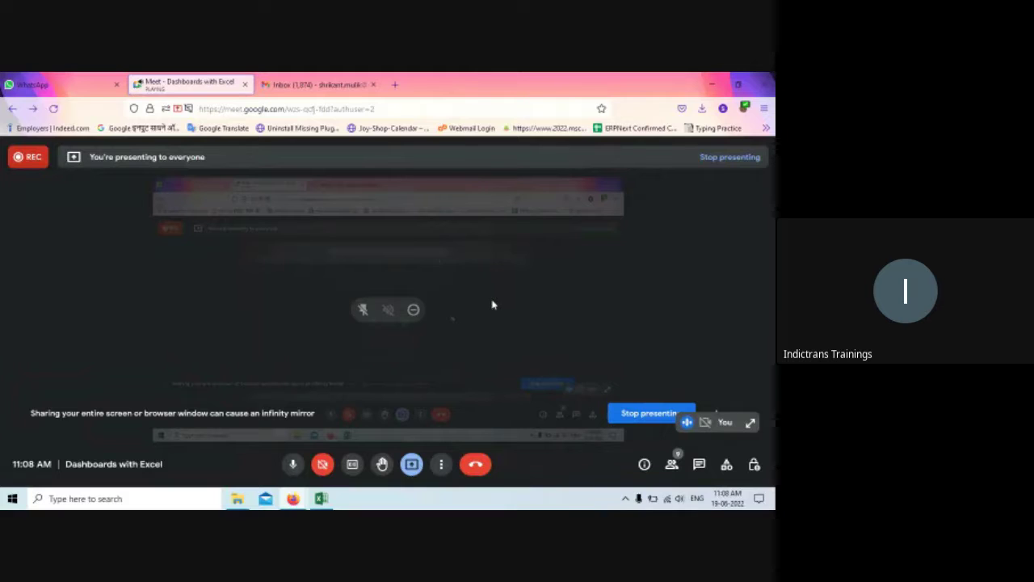
{"action": "key", "text": "F11"}
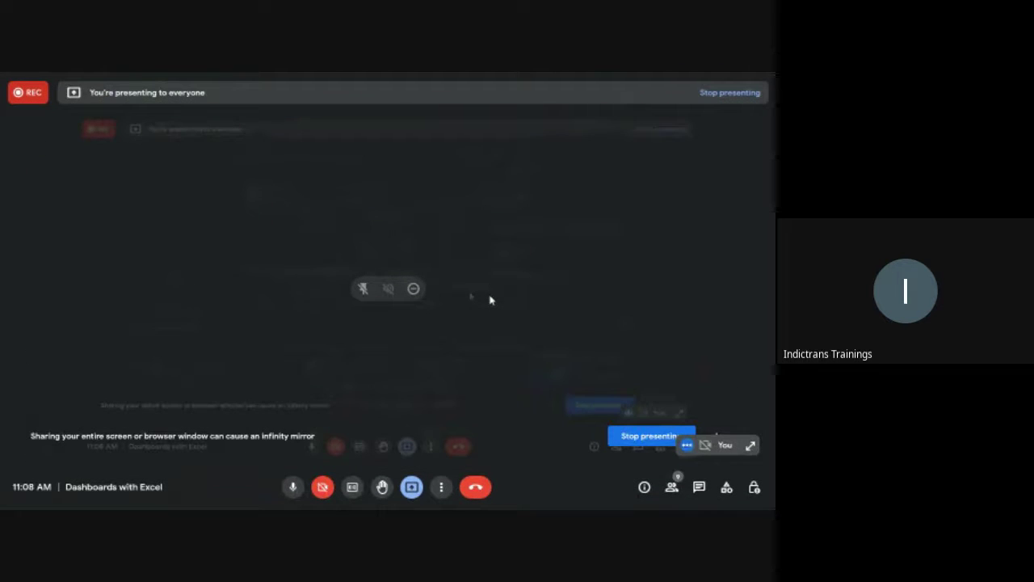
{"action": "key", "text": "F11"}
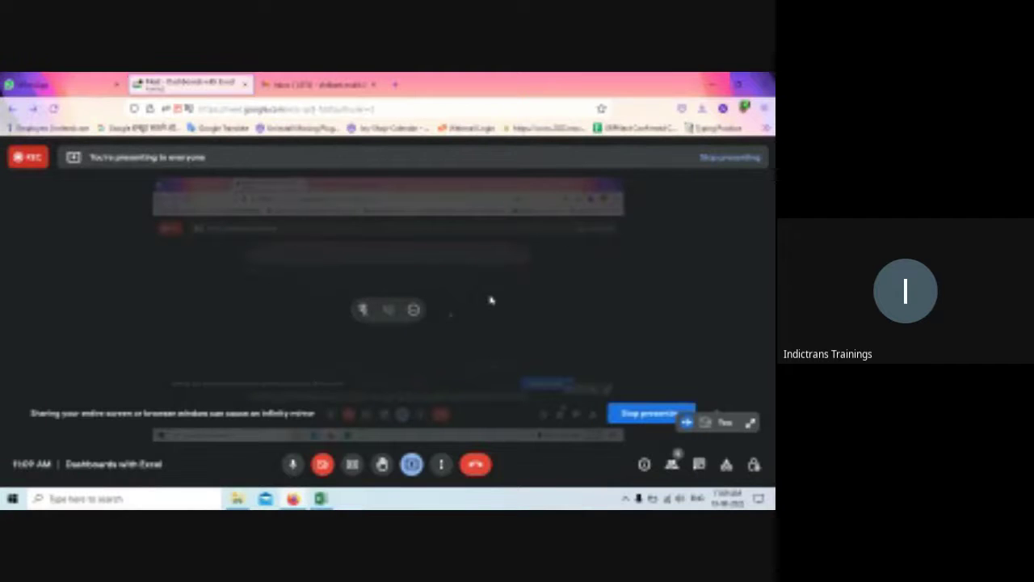
Step: Switch to Excel and insert a PivotChart based on Table1 from the sales data sheet into a new worksheet
{"action": "left_click", "coordinate": [321, 498]}
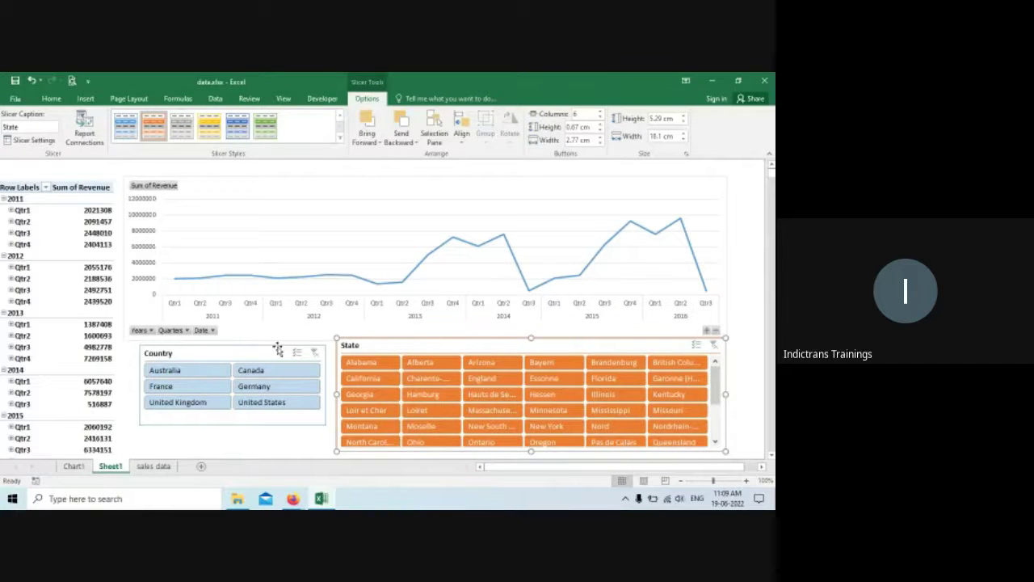
{"action": "left_click", "coordinate": [158, 467]}
{"action": "left_click", "coordinate": [416, 334]}
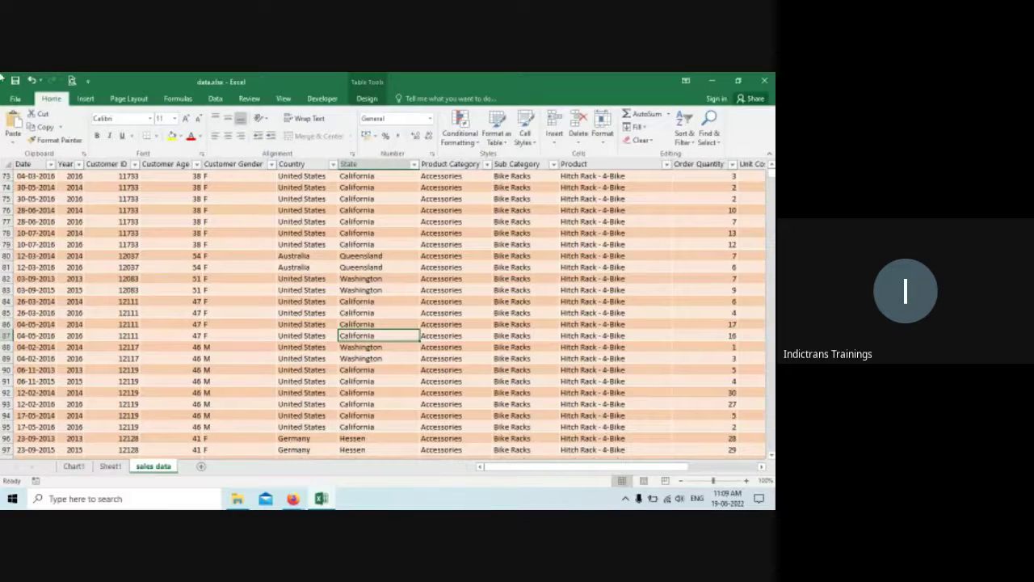
{"action": "left_click", "coordinate": [86, 98]}
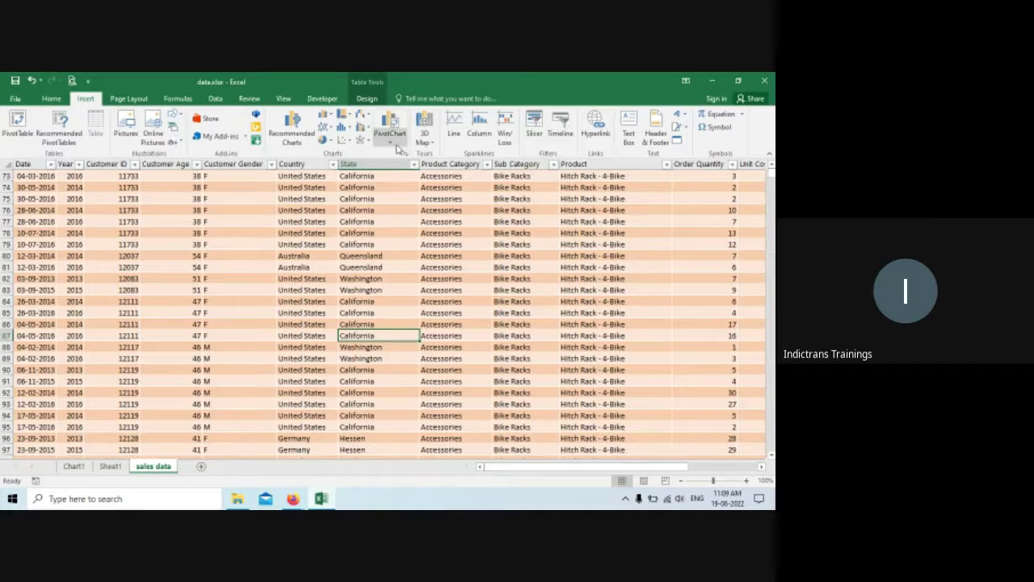
{"action": "left_click", "coordinate": [390, 142]}
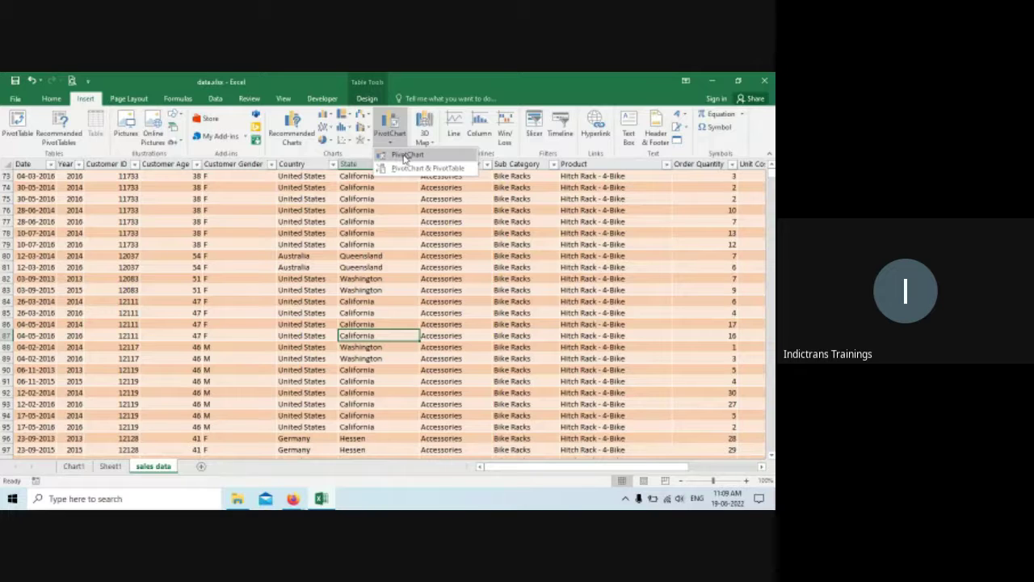
{"action": "left_click", "coordinate": [405, 156]}
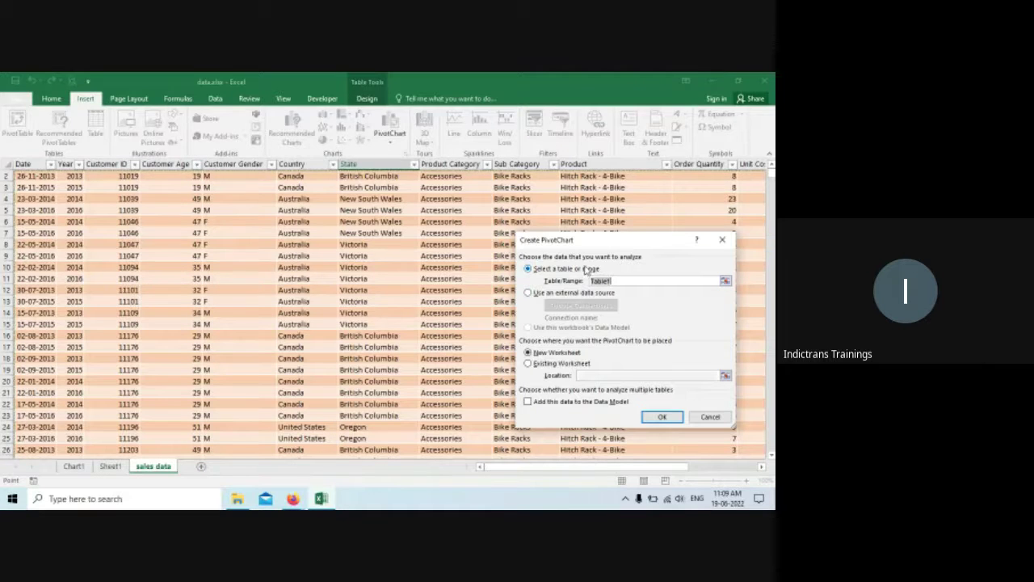
{"action": "left_click", "coordinate": [661, 418]}
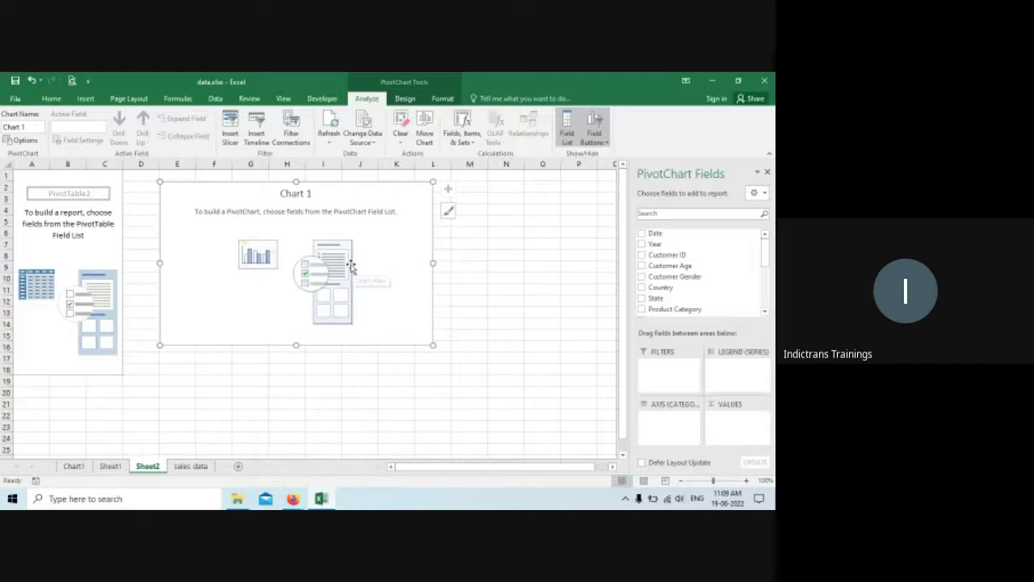
Step: Add the Profit field to the values of the new PivotChart
{"action": "key", "text": "alt+Tab"}
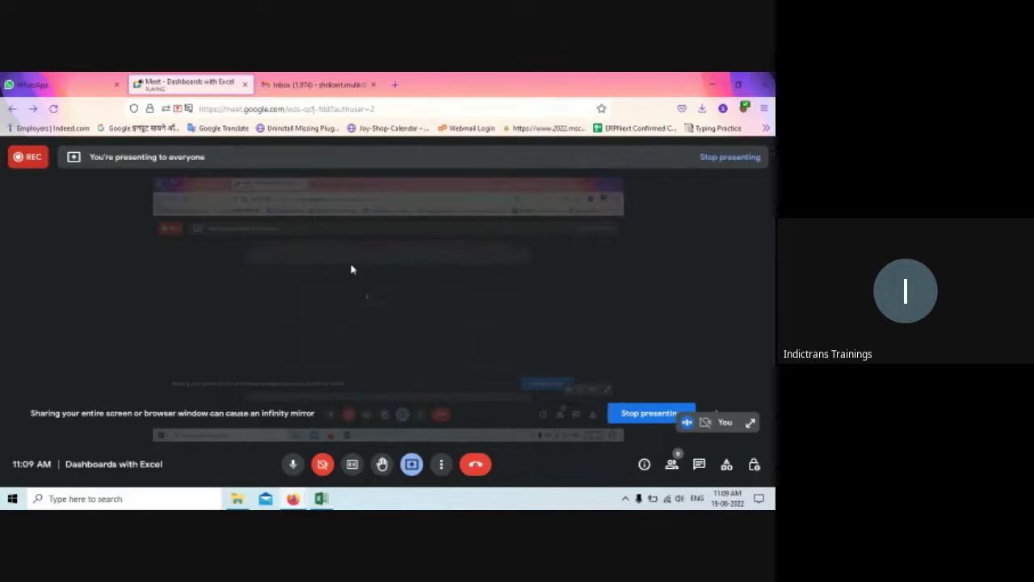
{"action": "key", "text": "alt+Tab"}
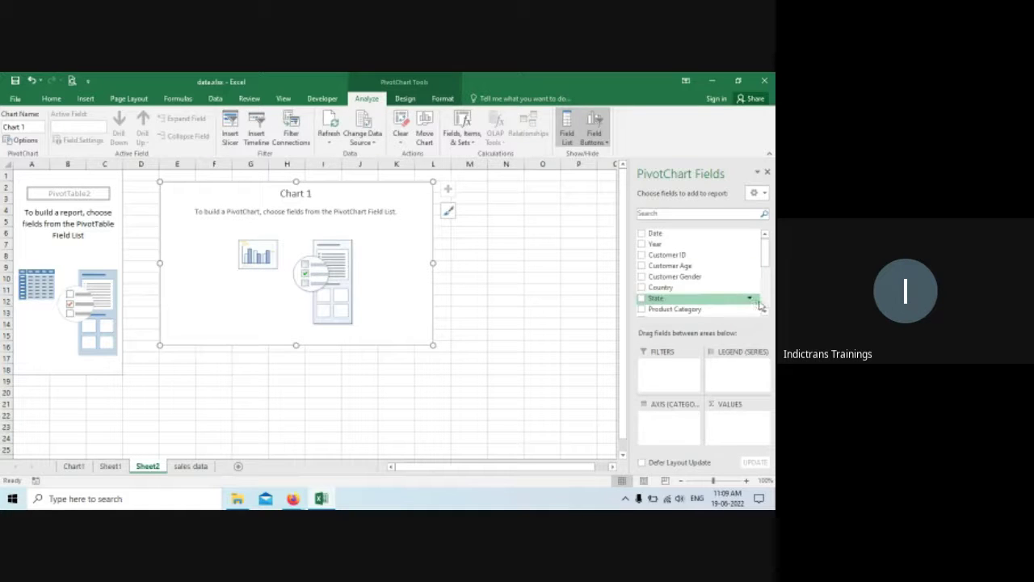
{"action": "scroll", "coordinate": [765, 315], "scroll_direction": "down", "scroll_amount": 4}
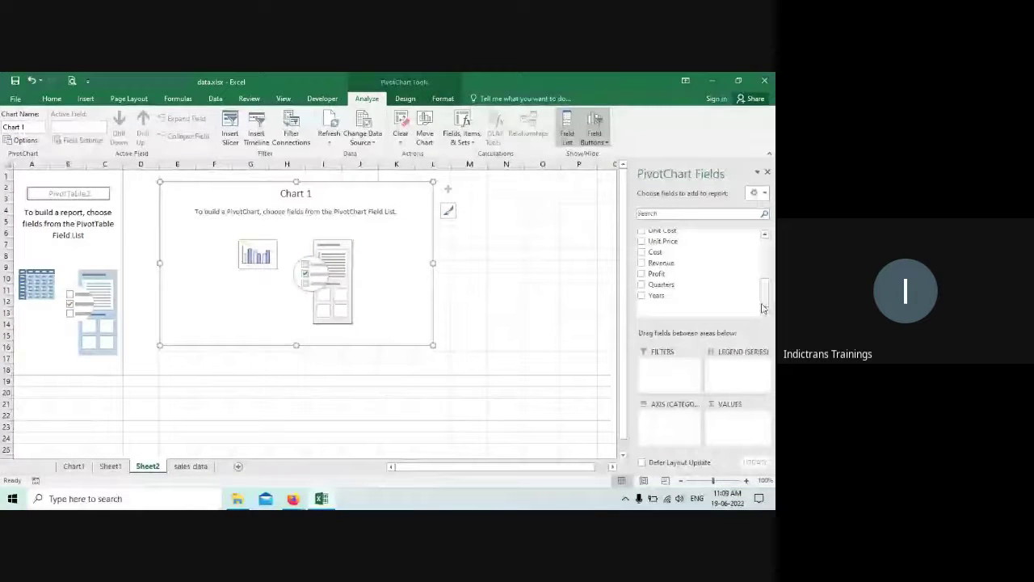
{"action": "left_click", "coordinate": [641, 275]}
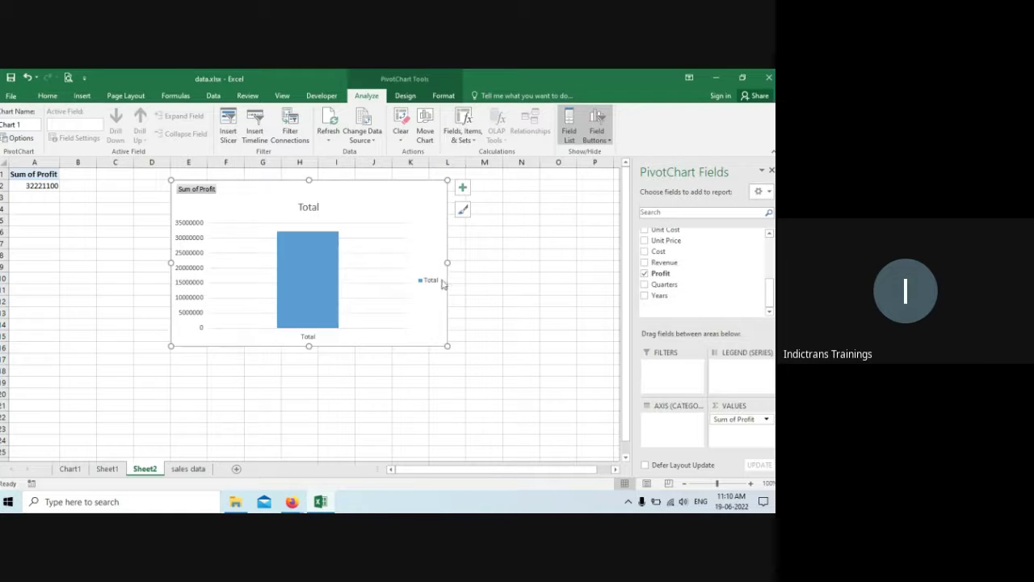
{"action": "left_click_drag", "start_coordinate": [771, 300], "coordinate": [771, 256]}
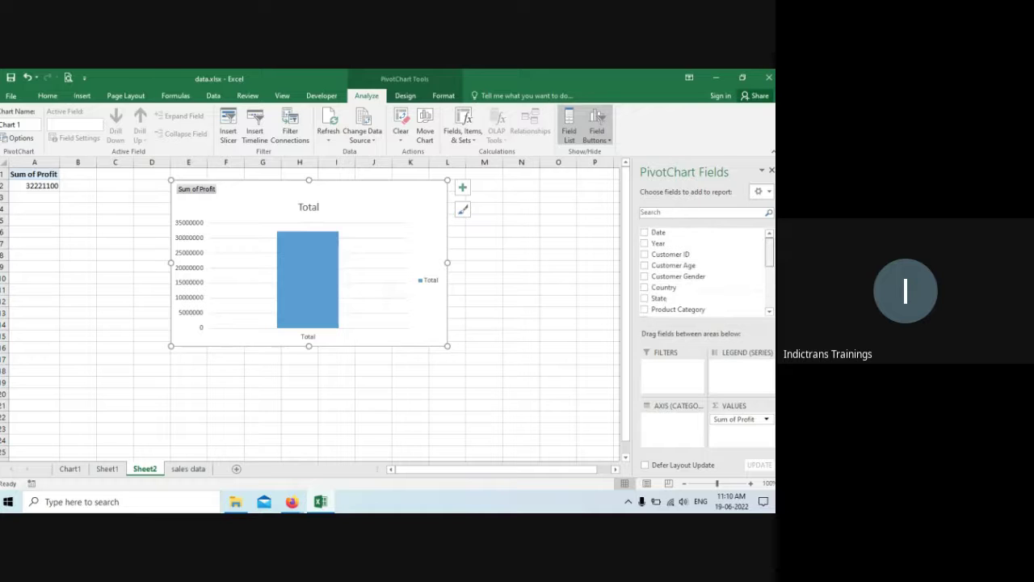
Step: Add the Customer Age field to the PivotChart and move it from the values to the axis categories
{"action": "left_click", "coordinate": [644, 267]}
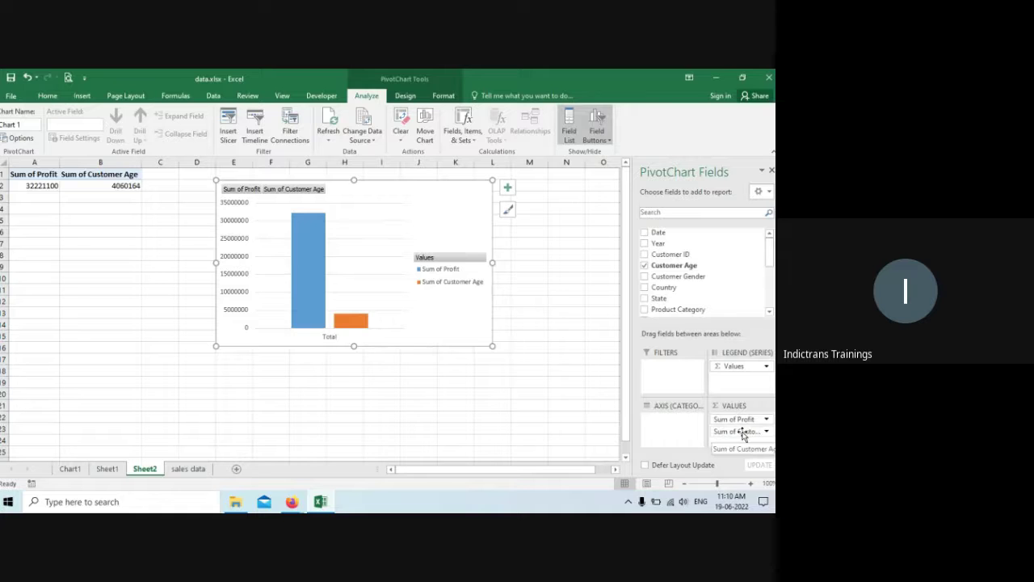
{"action": "left_click_drag", "start_coordinate": [743, 436], "coordinate": [674, 431]}
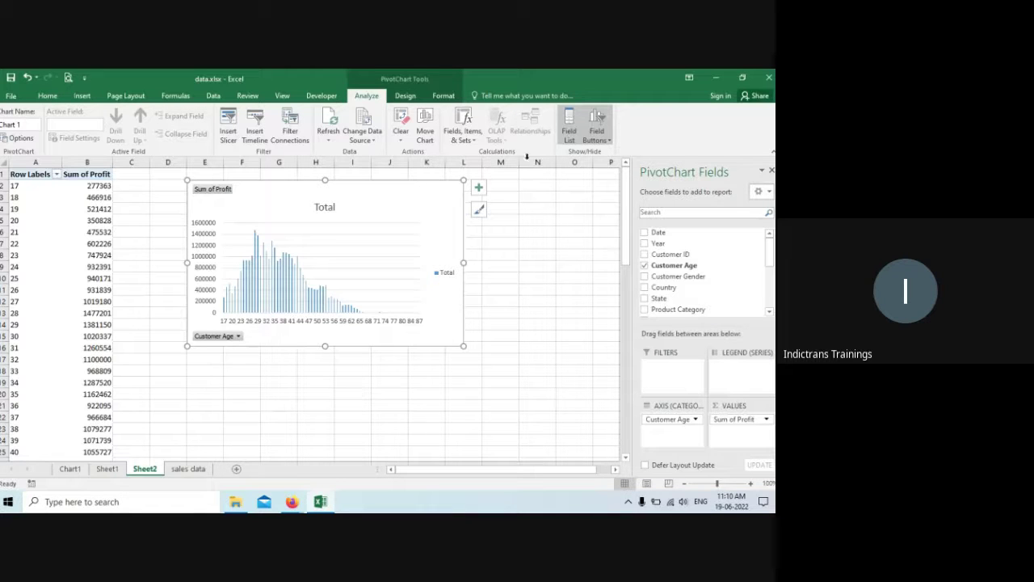
Step: Remove the chart title, legend and gridlines from the profit PivotChart, leaving the trendline off
{"action": "left_click", "coordinate": [479, 187]}
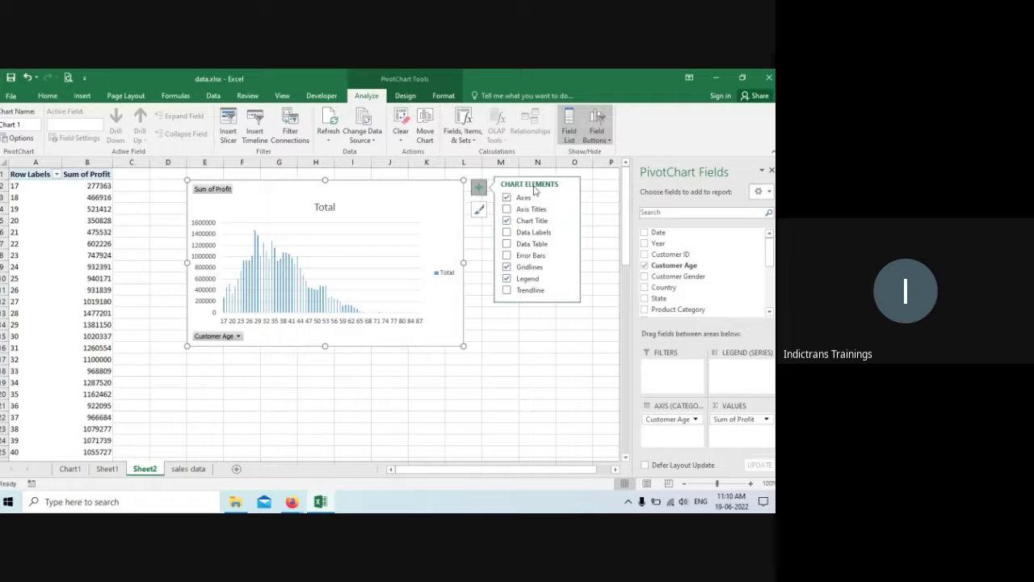
{"action": "left_click", "coordinate": [506, 221]}
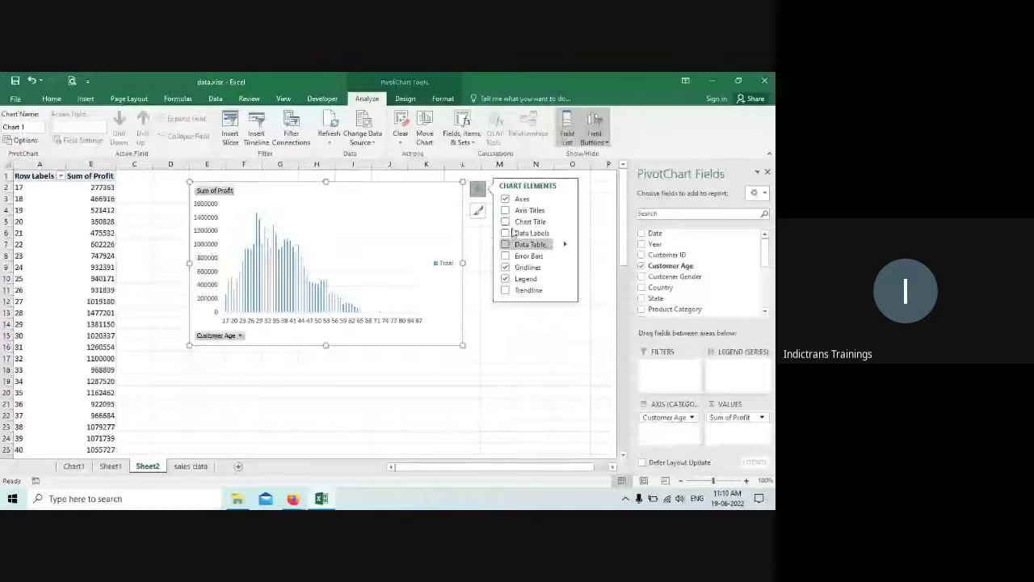
{"action": "left_click", "coordinate": [506, 288]}
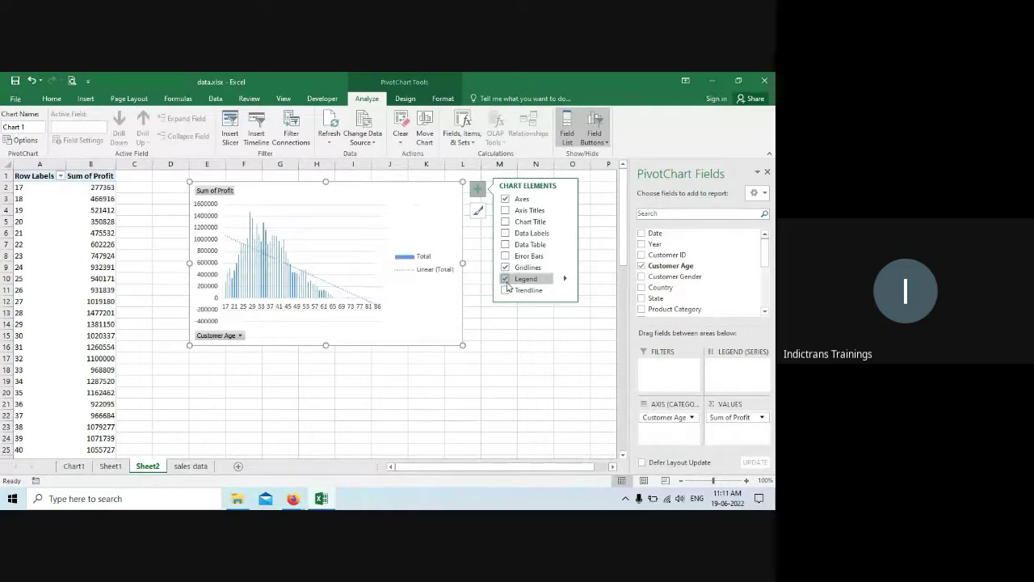
{"action": "left_click", "coordinate": [506, 289]}
{"action": "left_click", "coordinate": [507, 279]}
{"action": "left_click", "coordinate": [506, 267]}
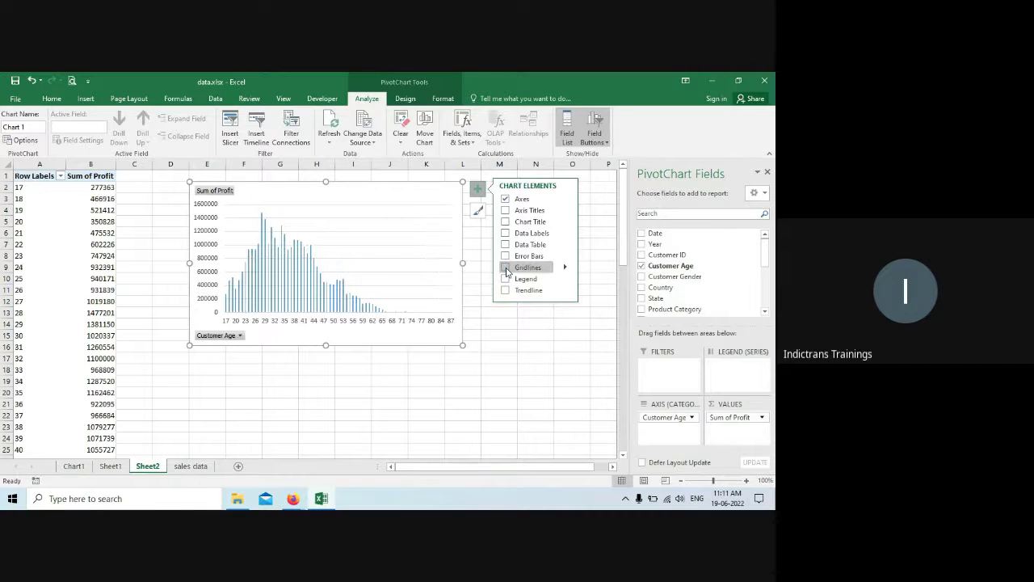
{"action": "left_click", "coordinate": [536, 360]}
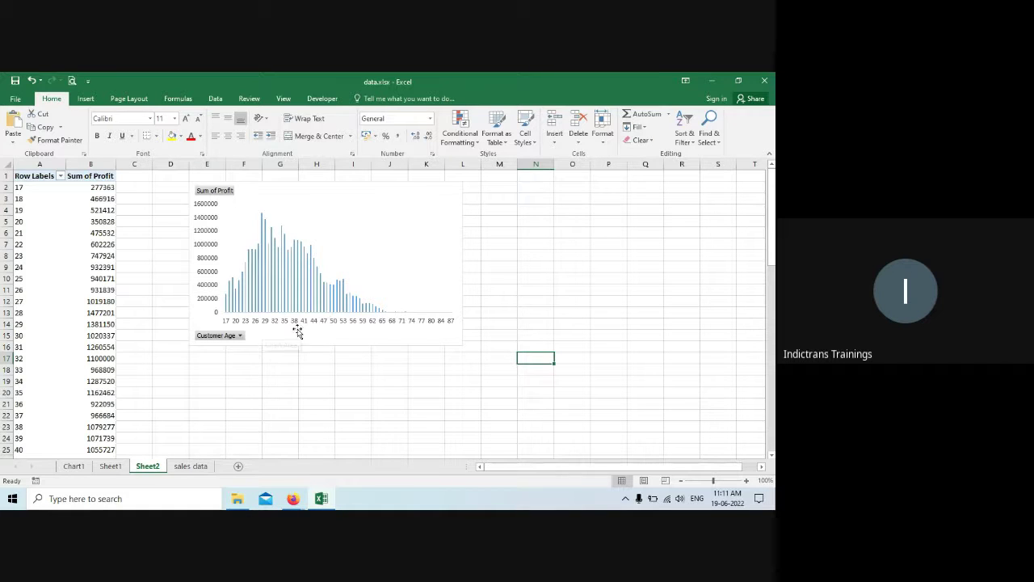
Step: Move the profit chart to the top of the sheet beside the pivot table and widen it to about column Q
{"action": "left_click", "coordinate": [428, 192]}
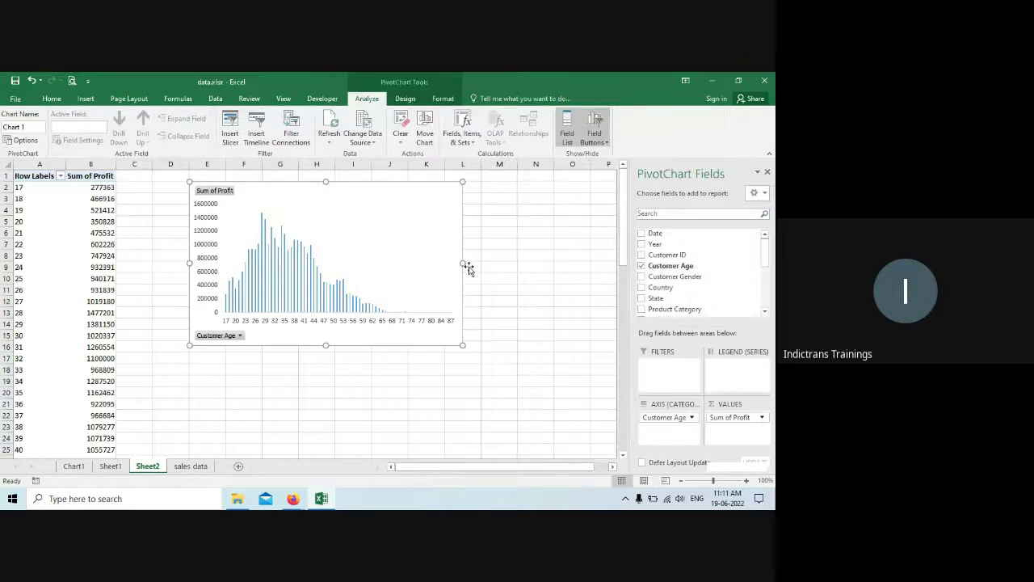
{"action": "scroll", "coordinate": [573, 260], "scroll_direction": "right", "scroll_amount": 1}
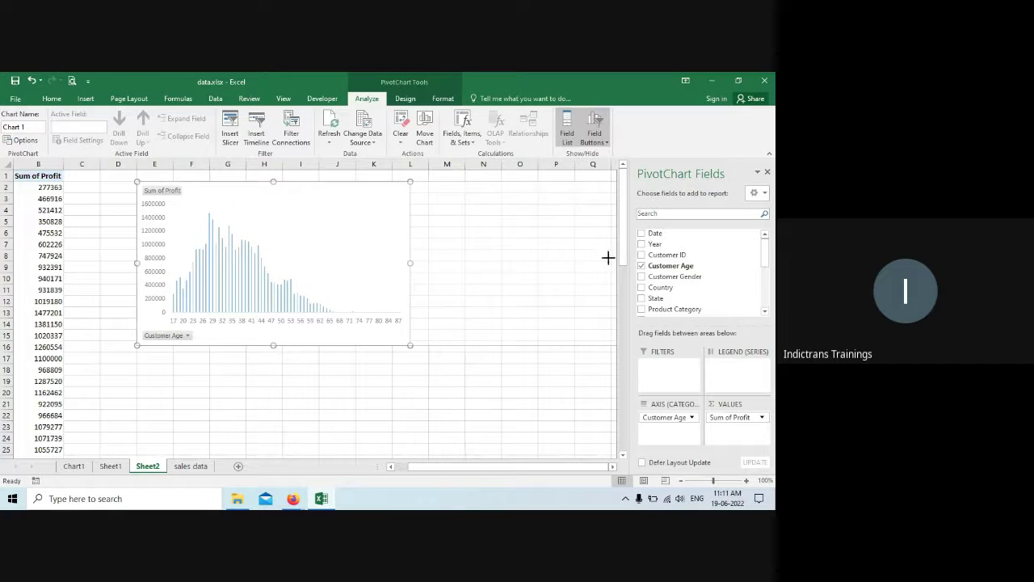
{"action": "left_click_drag", "start_coordinate": [608, 257], "coordinate": [612, 258]}
{"action": "left_click_drag", "start_coordinate": [306, 194], "coordinate": [242, 188]}
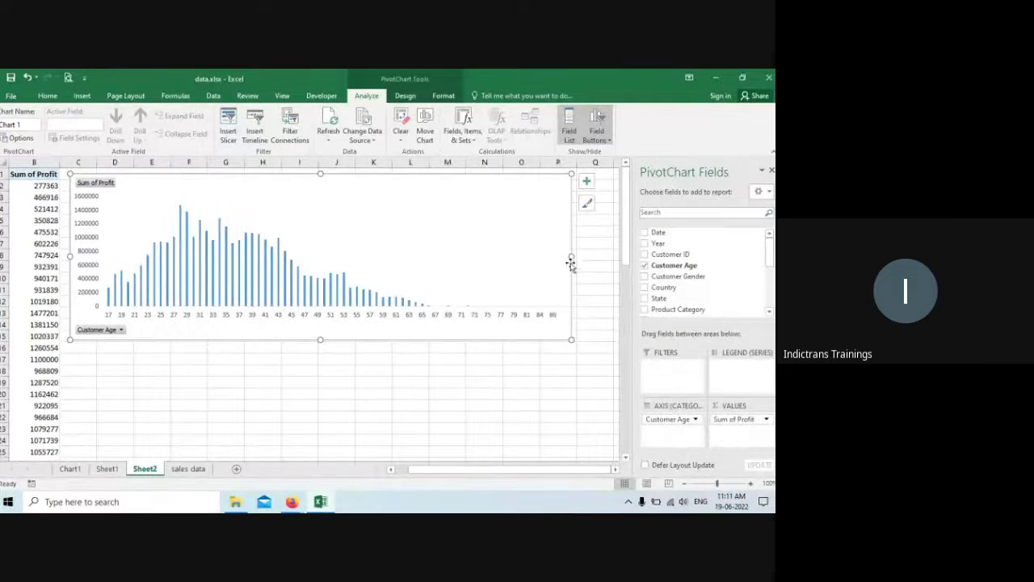
{"action": "left_click_drag", "start_coordinate": [572, 256], "coordinate": [599, 256]}
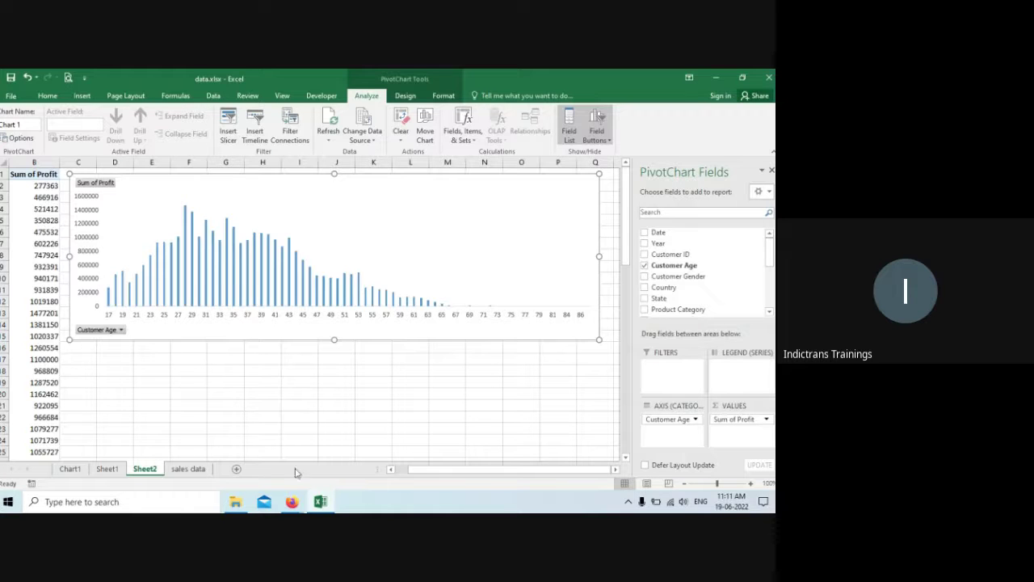
Step: Group the Customer Age row labels starting at 0 and ending at 100, in intervals of 10
{"action": "left_click_drag", "start_coordinate": [412, 470], "coordinate": [386, 474]}
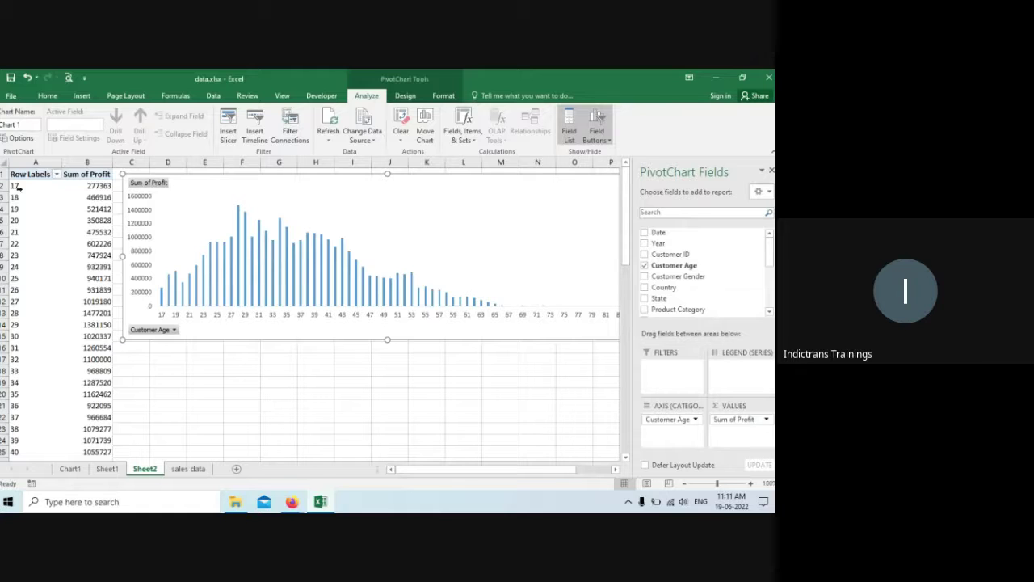
{"action": "left_click", "coordinate": [31, 268]}
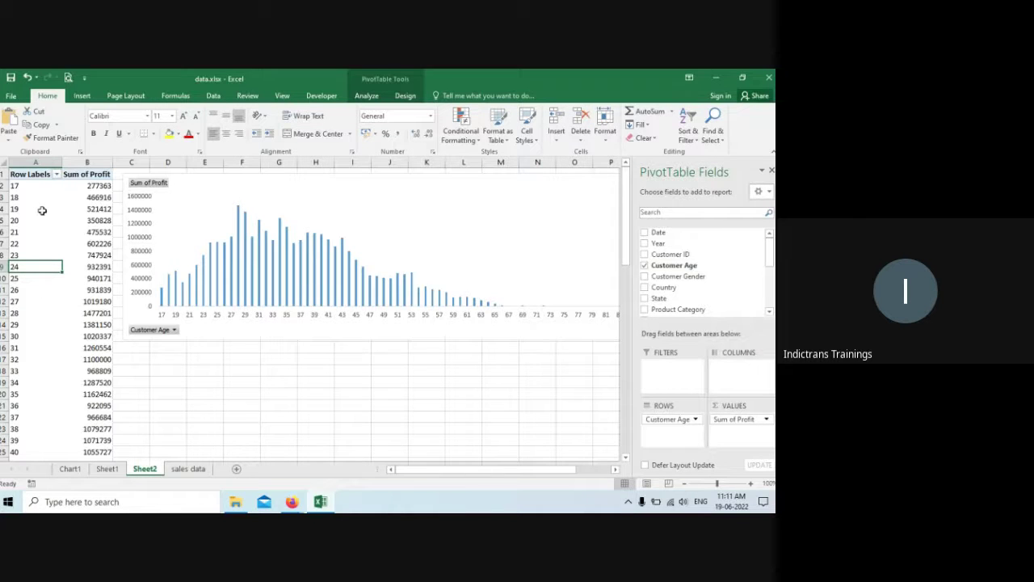
{"action": "right_click", "coordinate": [39, 267]}
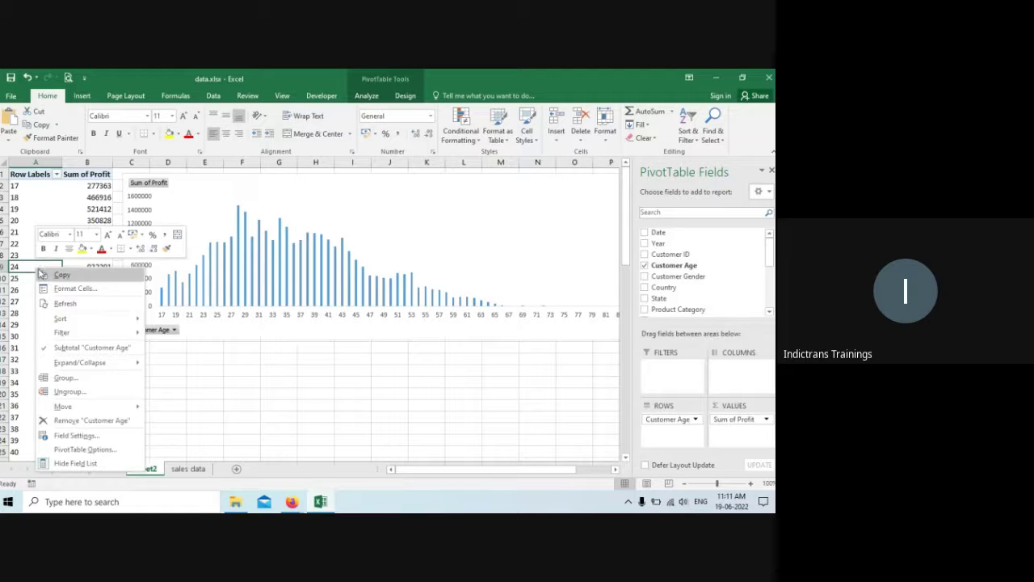
{"action": "left_click", "coordinate": [65, 377]}
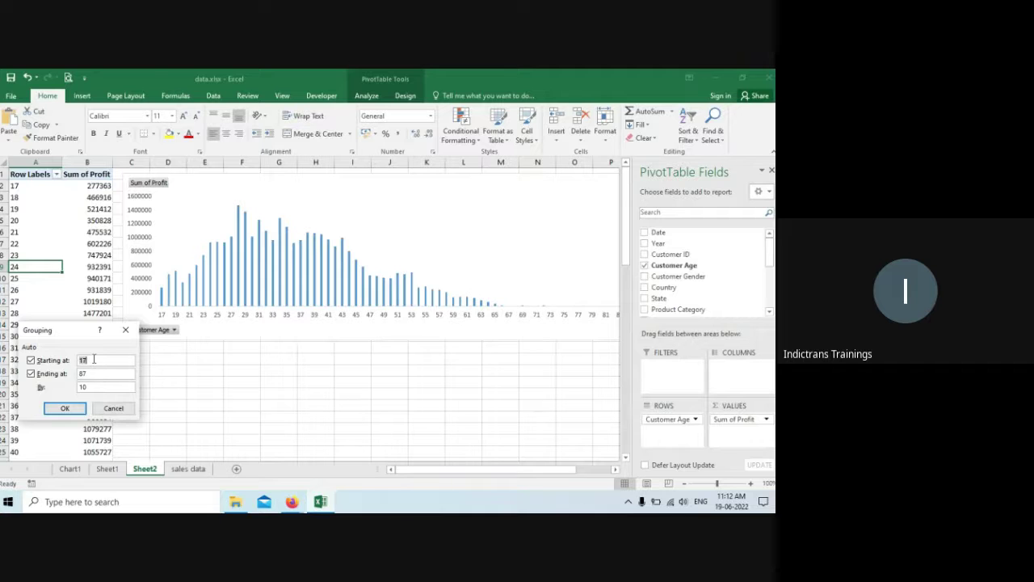
{"action": "left_click_drag", "start_coordinate": [94, 359], "coordinate": [64, 360]}
{"action": "left_click_drag", "start_coordinate": [112, 377], "coordinate": [41, 368]}
{"action": "type", "text": "100"}
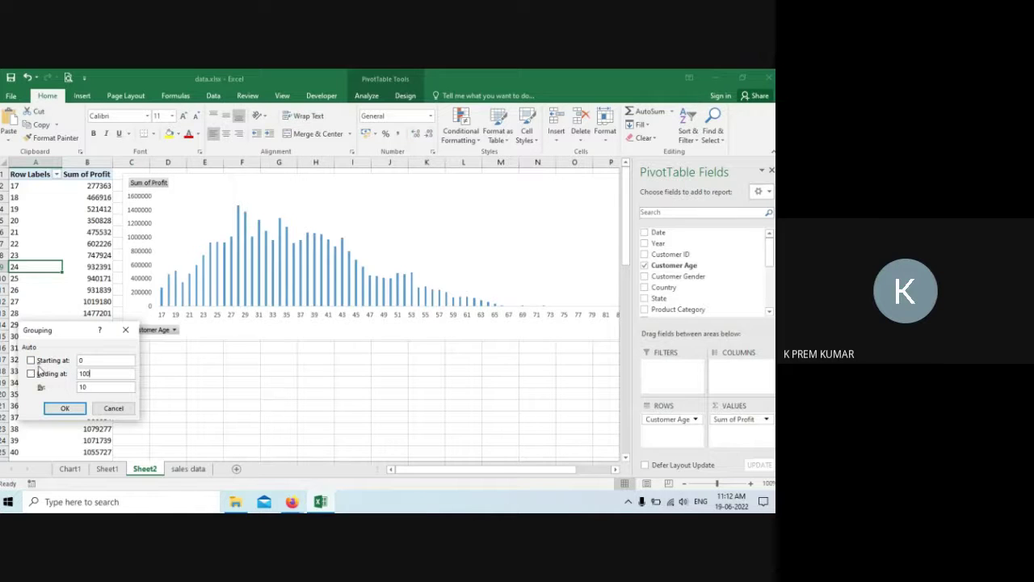
{"action": "left_click", "coordinate": [66, 409]}
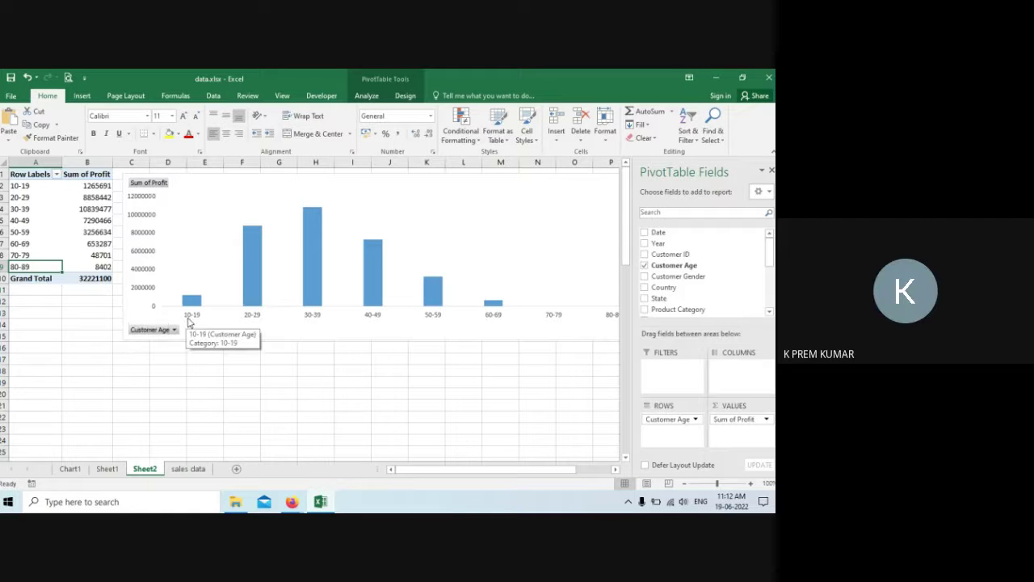
Step: Narrow the profit chart so that its right edge ends at about column N
{"action": "left_click", "coordinate": [615, 470]}
{"action": "left_click", "coordinate": [614, 469]}
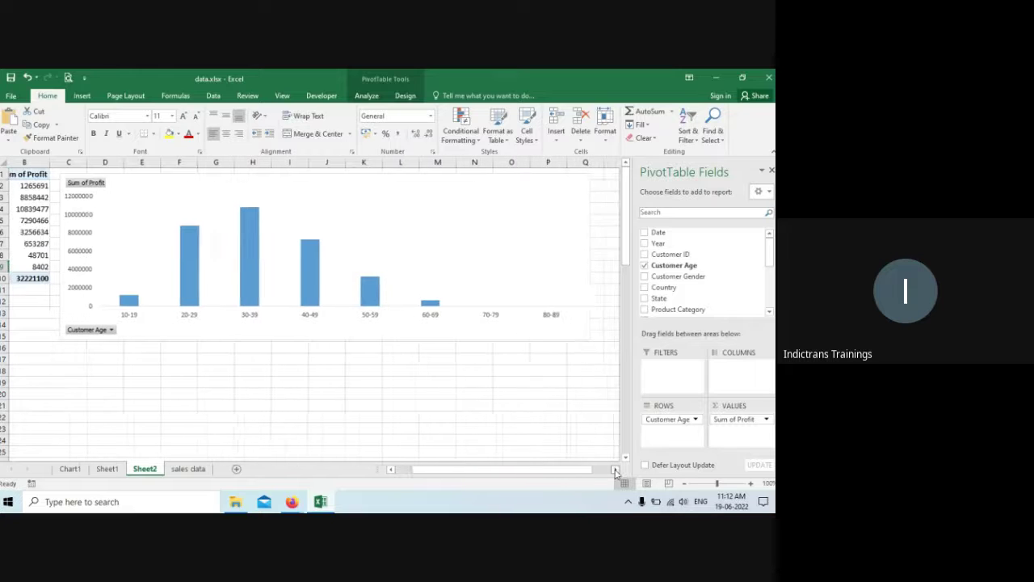
{"action": "left_click", "coordinate": [523, 199]}
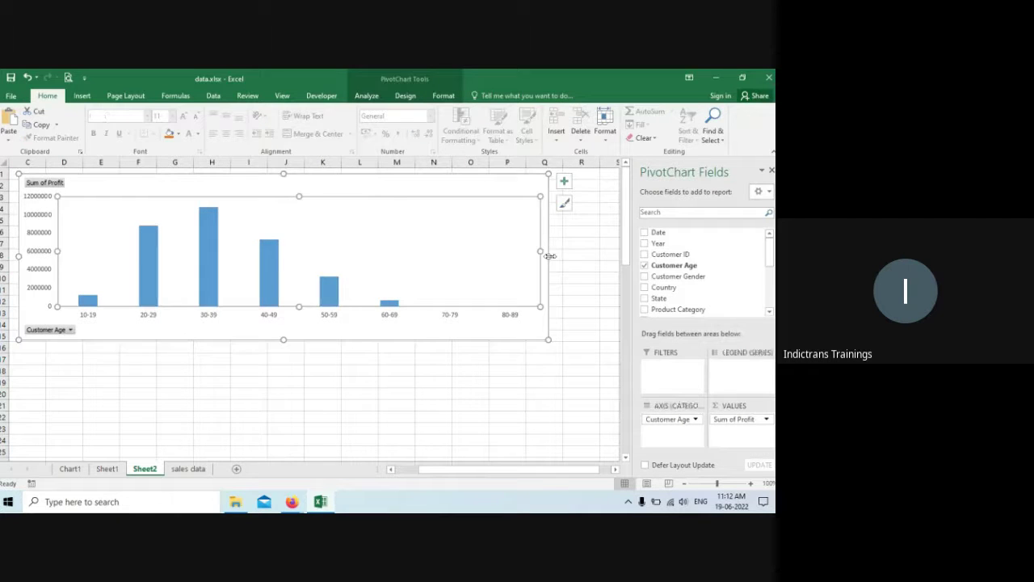
{"action": "left_click_drag", "start_coordinate": [550, 255], "coordinate": [460, 257]}
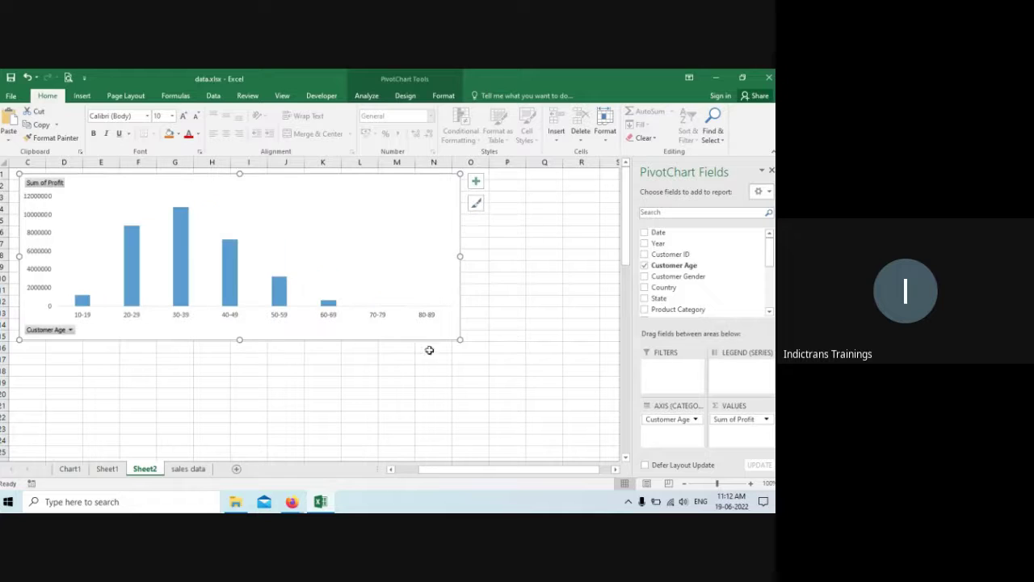
{"action": "scroll", "coordinate": [404, 473], "scroll_direction": "left", "scroll_amount": 2}
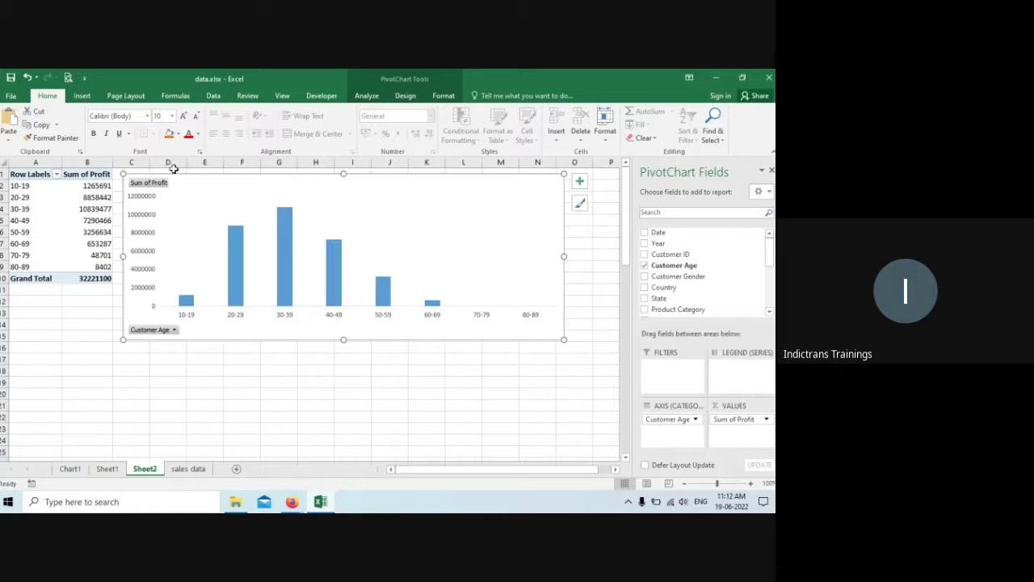
Step: Regroup the Customer Age row labels in intervals of 5
{"action": "left_click", "coordinate": [27, 196]}
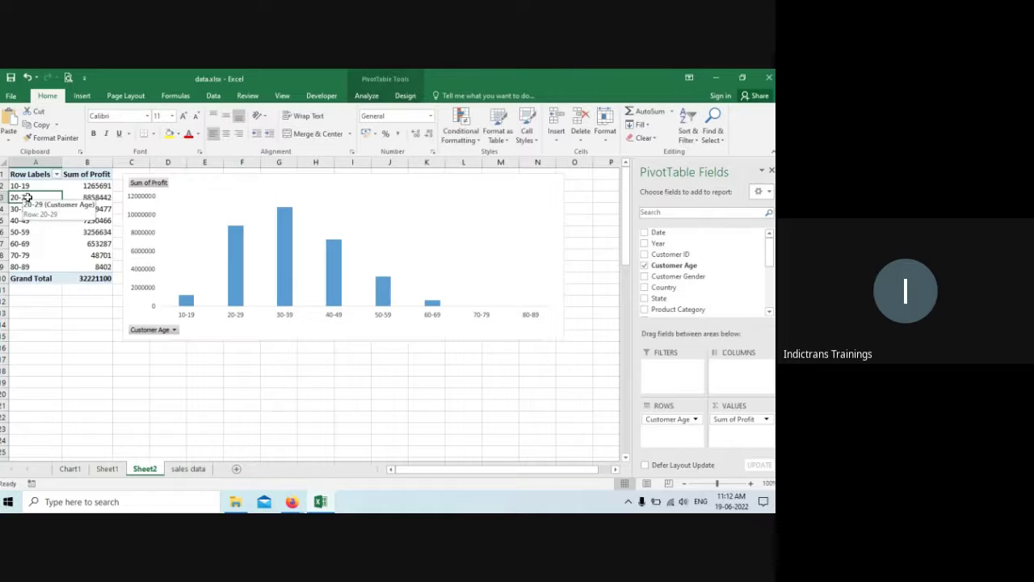
{"action": "right_click", "coordinate": [27, 196]}
{"action": "left_click", "coordinate": [58, 308]}
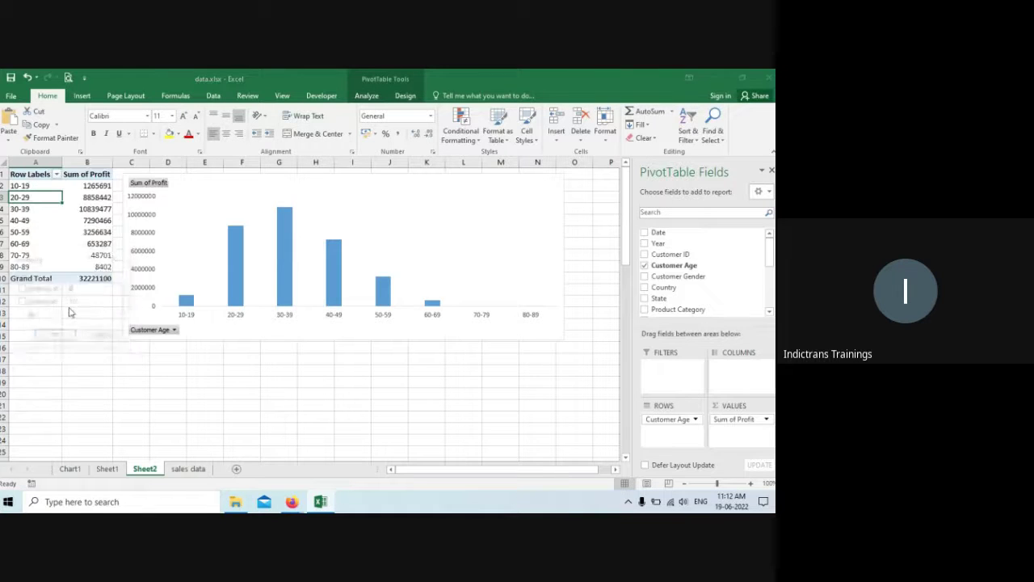
{"action": "double_click", "coordinate": [82, 315]}
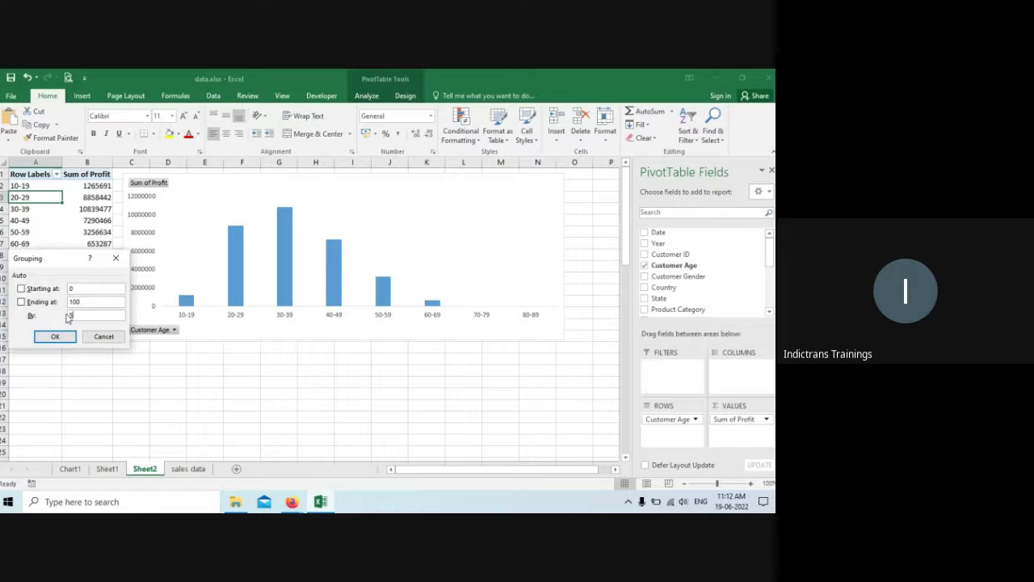
{"action": "left_click", "coordinate": [70, 340]}
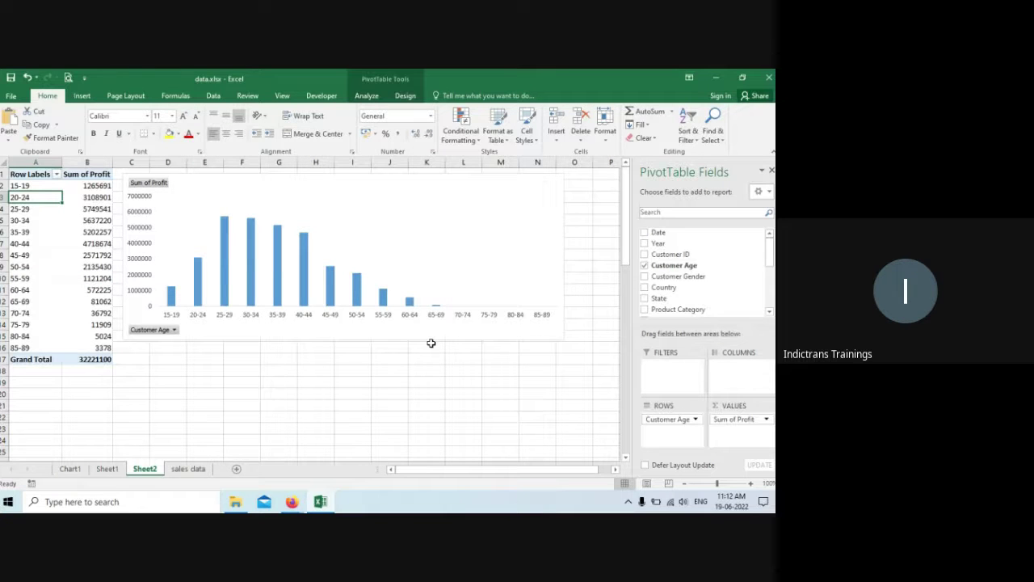
Step: Set the profit columns' gap width to about 70% and close the Format Data Series and PivotChart Fields panes
{"action": "left_click", "coordinate": [248, 262]}
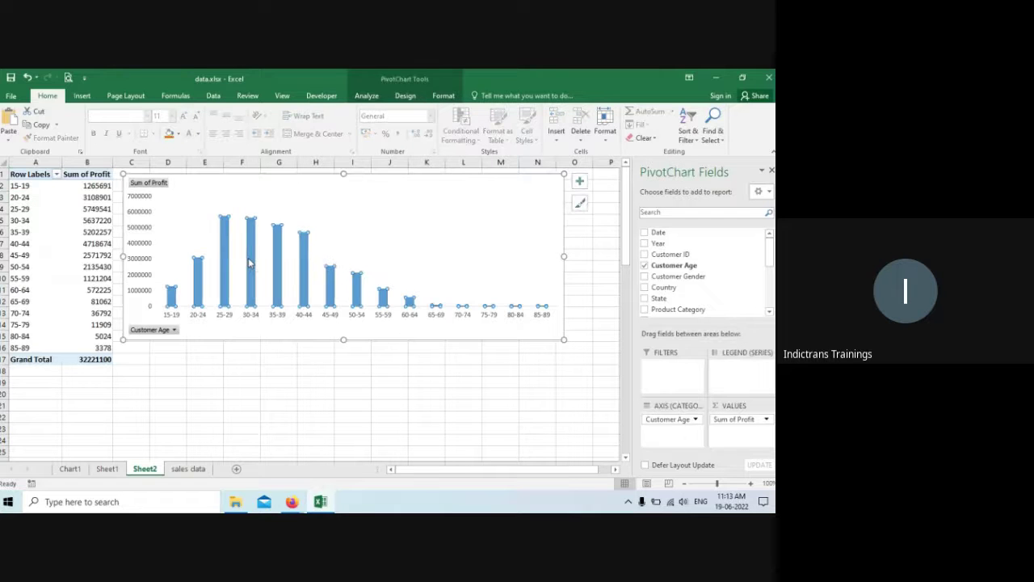
{"action": "right_click", "coordinate": [252, 258]}
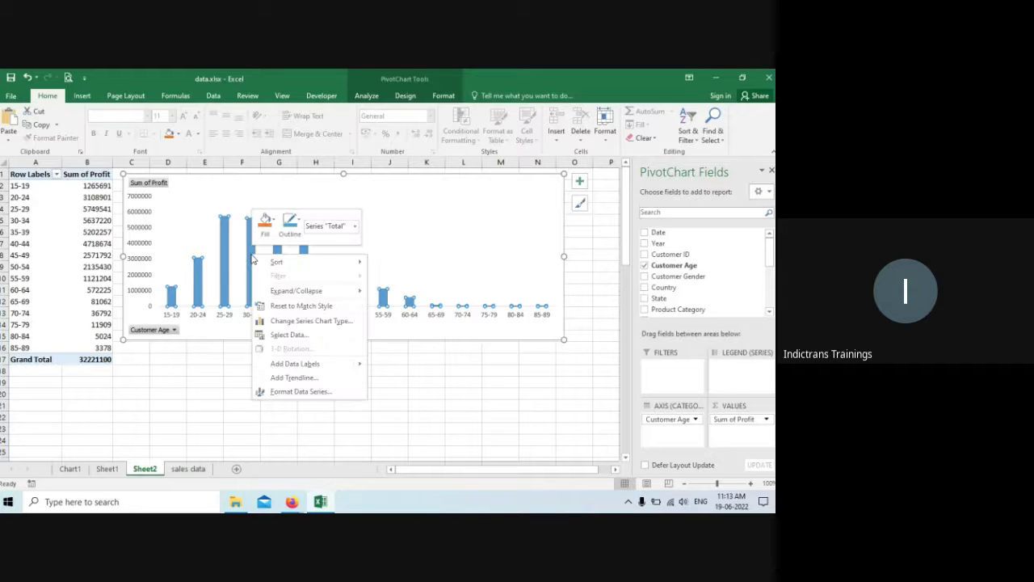
{"action": "left_click", "coordinate": [315, 392]}
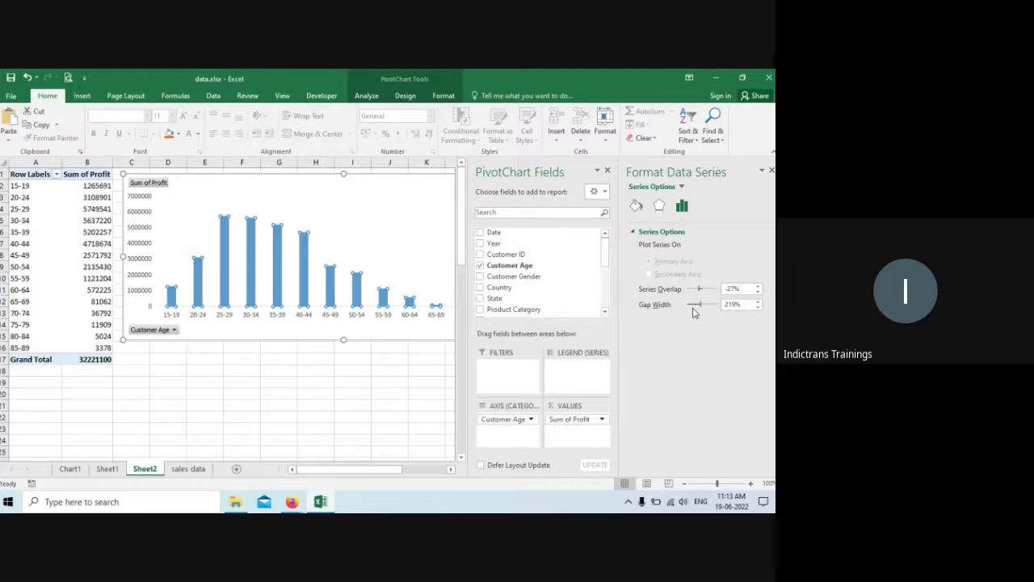
{"action": "left_click", "coordinate": [695, 308]}
{"action": "mouse_move", "coordinate": [693, 310]}
{"action": "left_mouse_down"}
{"action": "mouse_move", "coordinate": [702, 310]}
{"action": "mouse_move", "coordinate": [687, 306]}
{"action": "left_mouse_up"}
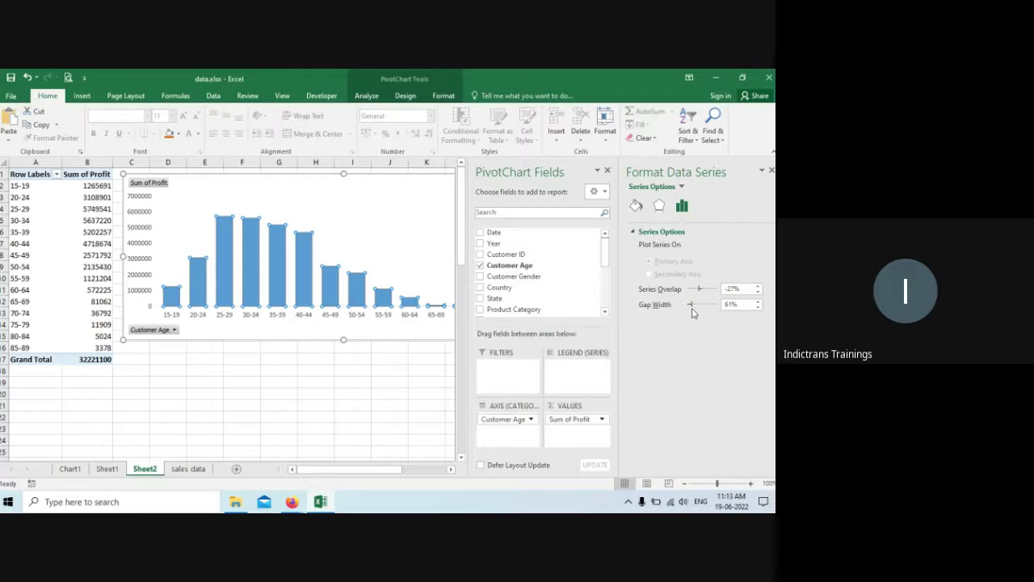
{"action": "mouse_move", "coordinate": [692, 309]}
{"action": "left_mouse_down"}
{"action": "mouse_move", "coordinate": [714, 311]}
{"action": "mouse_move", "coordinate": [671, 307]}
{"action": "mouse_move", "coordinate": [701, 311]}
{"action": "mouse_move", "coordinate": [700, 292]}
{"action": "mouse_move", "coordinate": [687, 293]}
{"action": "mouse_move", "coordinate": [704, 293]}
{"action": "mouse_move", "coordinate": [689, 307]}
{"action": "mouse_move", "coordinate": [711, 305]}
{"action": "mouse_move", "coordinate": [687, 307]}
{"action": "left_mouse_up"}
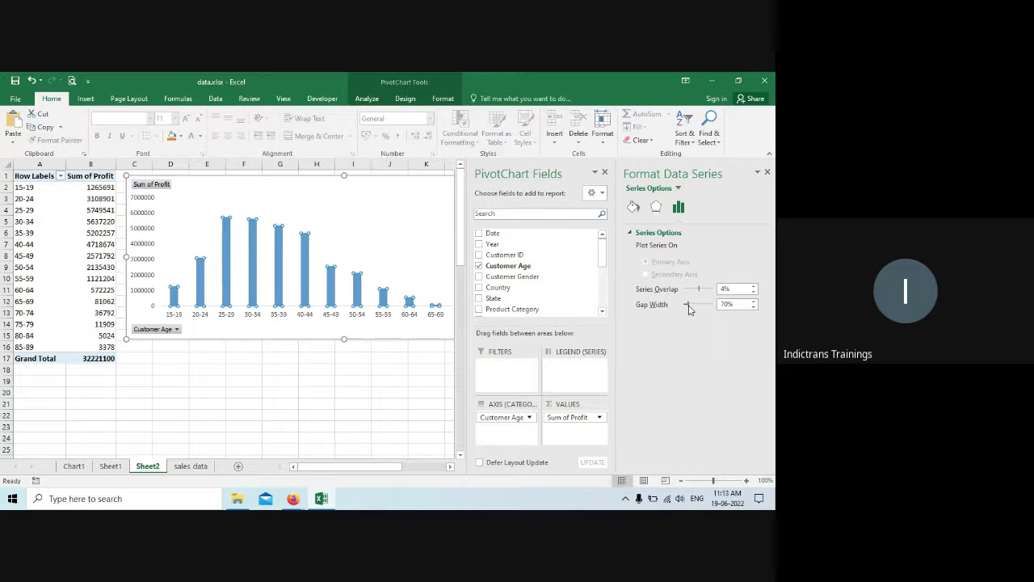
{"action": "left_click", "coordinate": [766, 172]}
{"action": "left_click", "coordinate": [764, 173]}
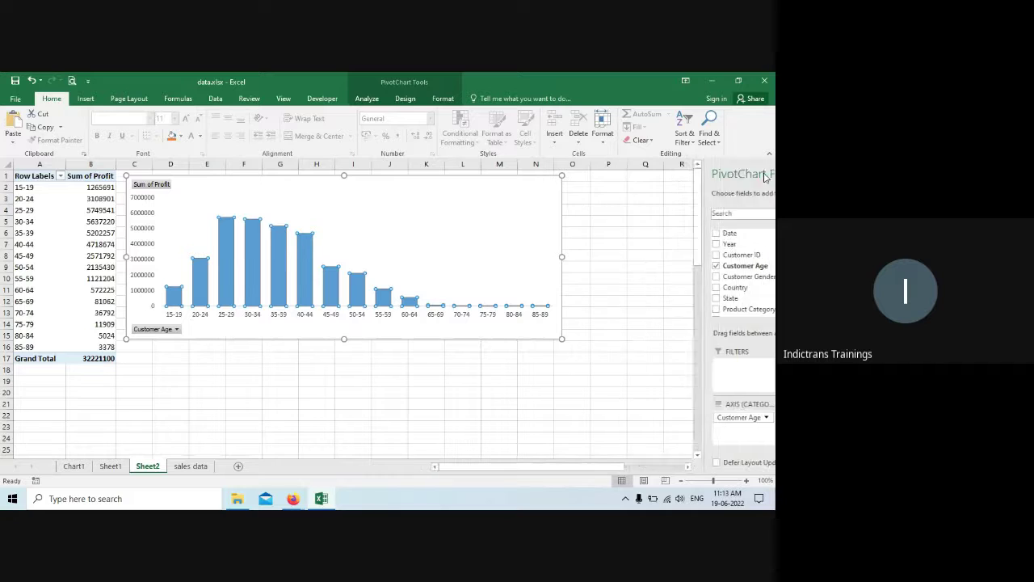
{"action": "left_click", "coordinate": [382, 389]}
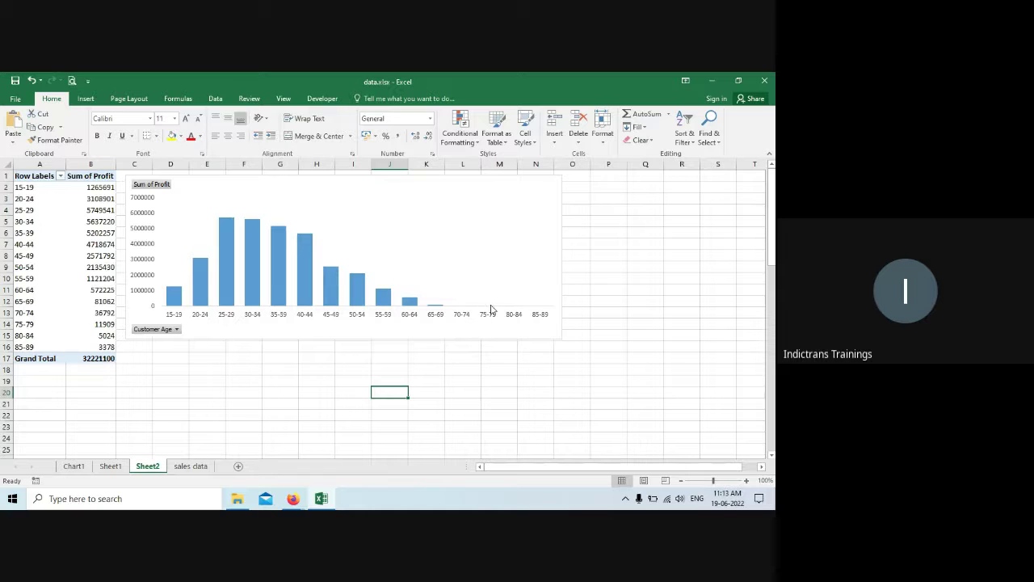
Step: Compare the pivot table's profit values for the 75-79 and 80-84 age groups with their columns in the chart
{"action": "left_click", "coordinate": [105, 336]}
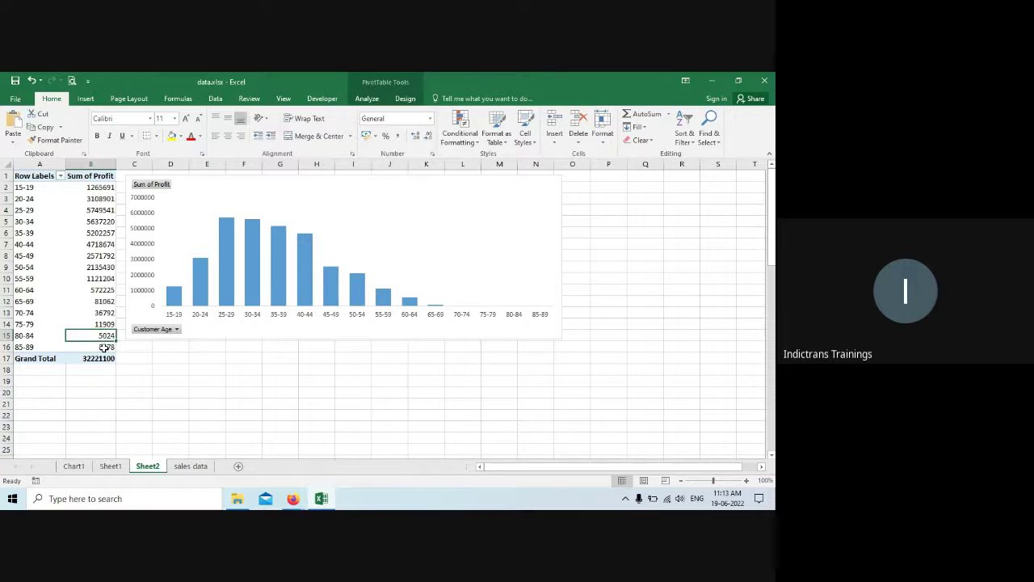
{"action": "left_click", "coordinate": [98, 324]}
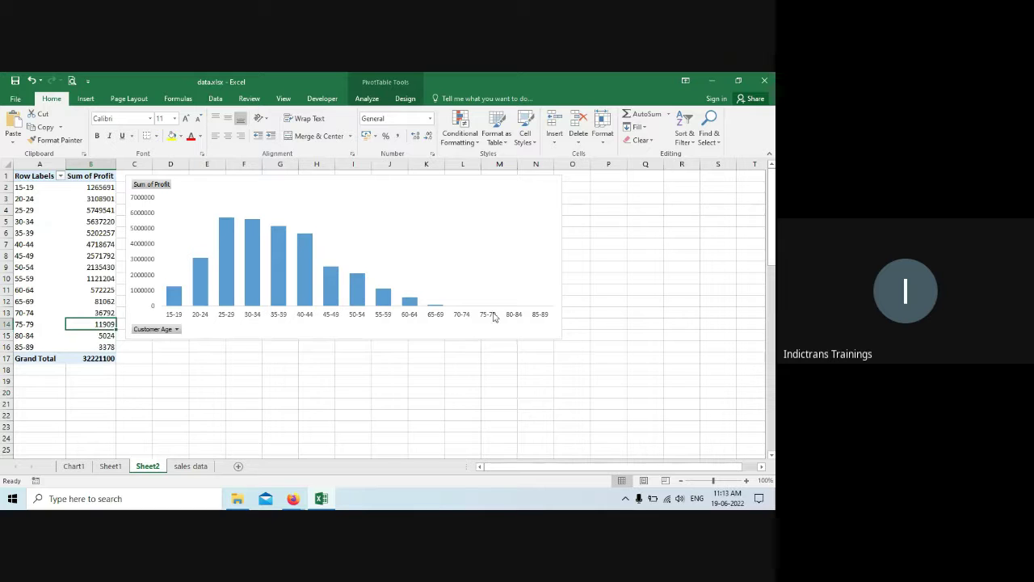
{"action": "left_click", "coordinate": [349, 331]}
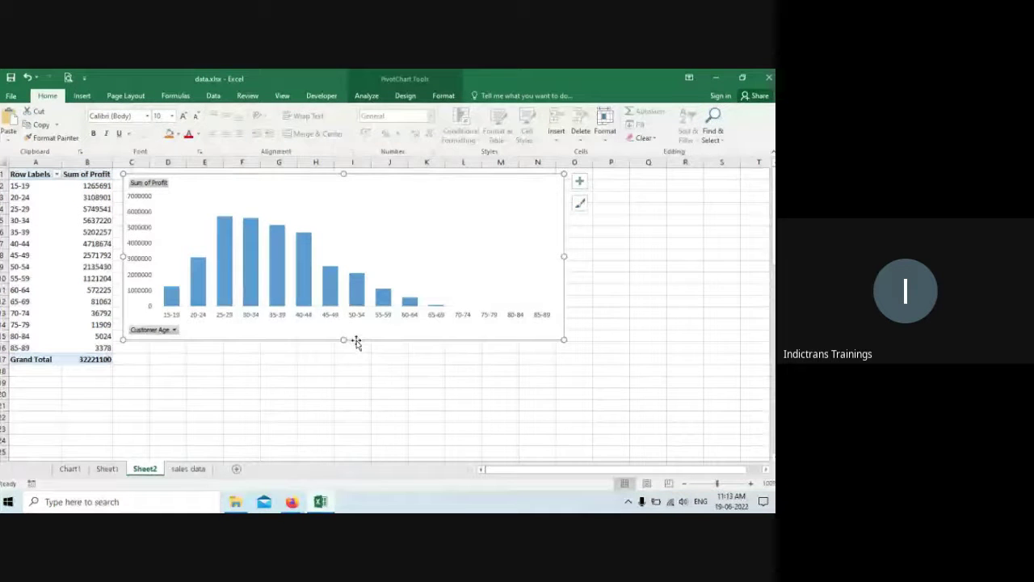
Step: Shorten the profit chart so that its bottom edge ends at about row 13
{"action": "left_click_drag", "start_coordinate": [343, 340], "coordinate": [341, 450]}
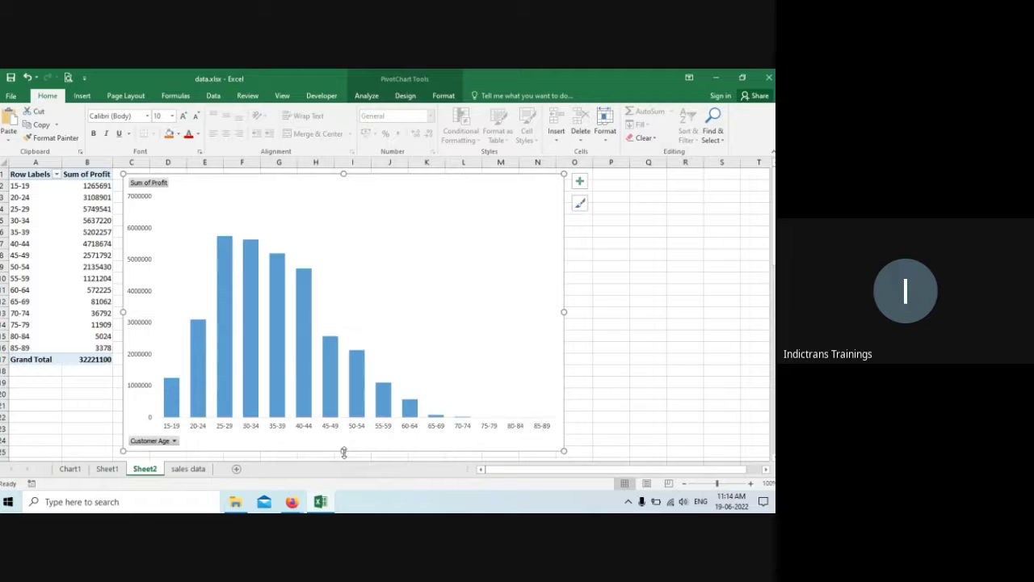
{"action": "left_click_drag", "start_coordinate": [344, 452], "coordinate": [353, 313]}
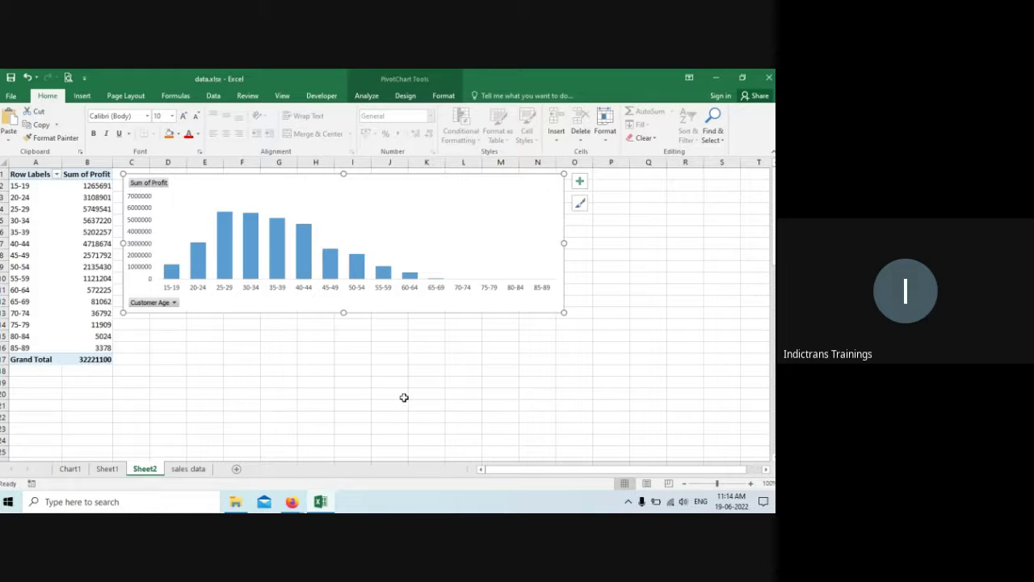
{"action": "left_click", "coordinate": [50, 258]}
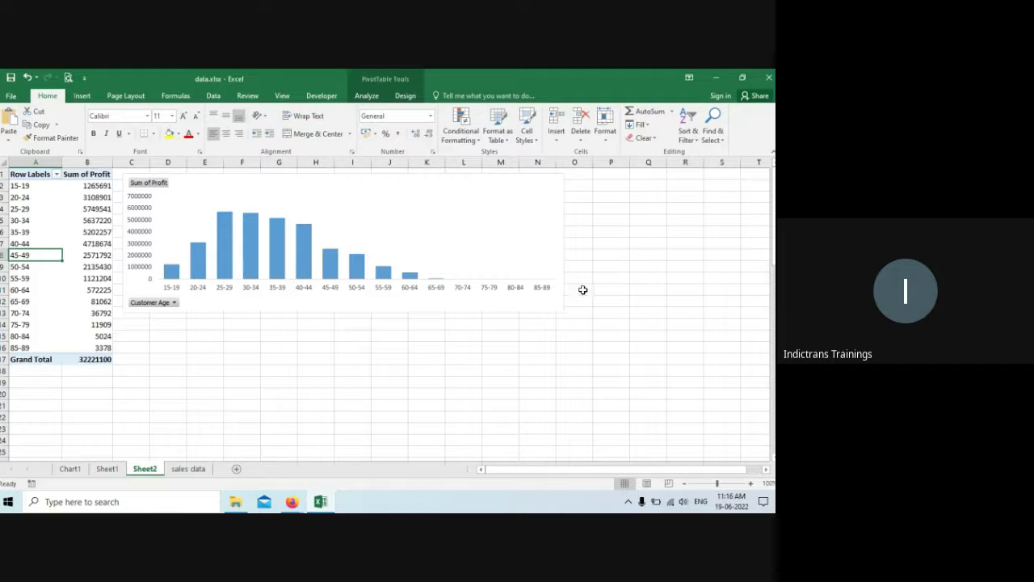
Step: Look over the column headers on the sales data sheet up to the Product column
{"action": "left_click", "coordinate": [188, 469]}
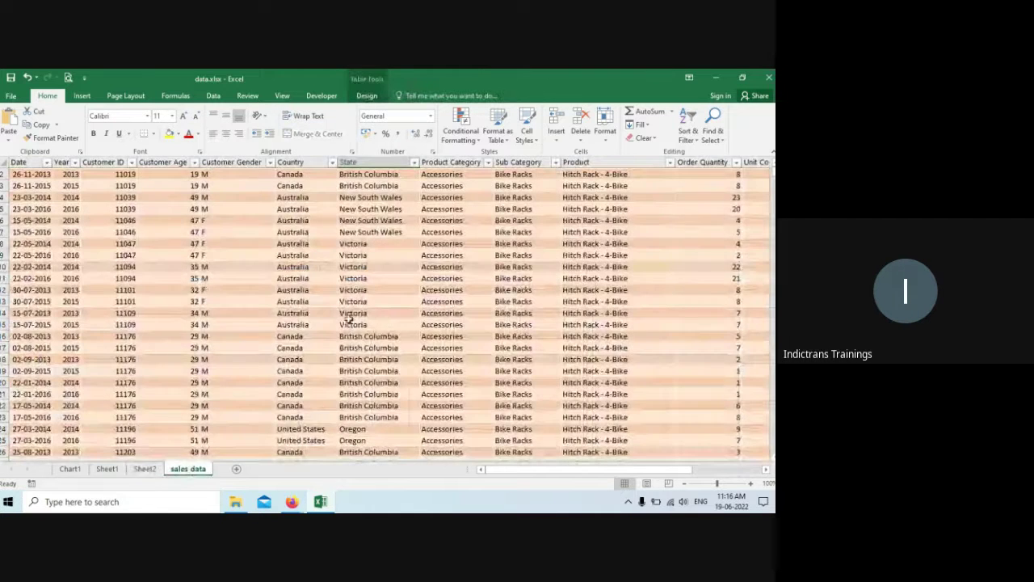
{"action": "key", "text": "Right"}
{"action": "key", "text": "Right"}
{"action": "key", "text": "Right"}
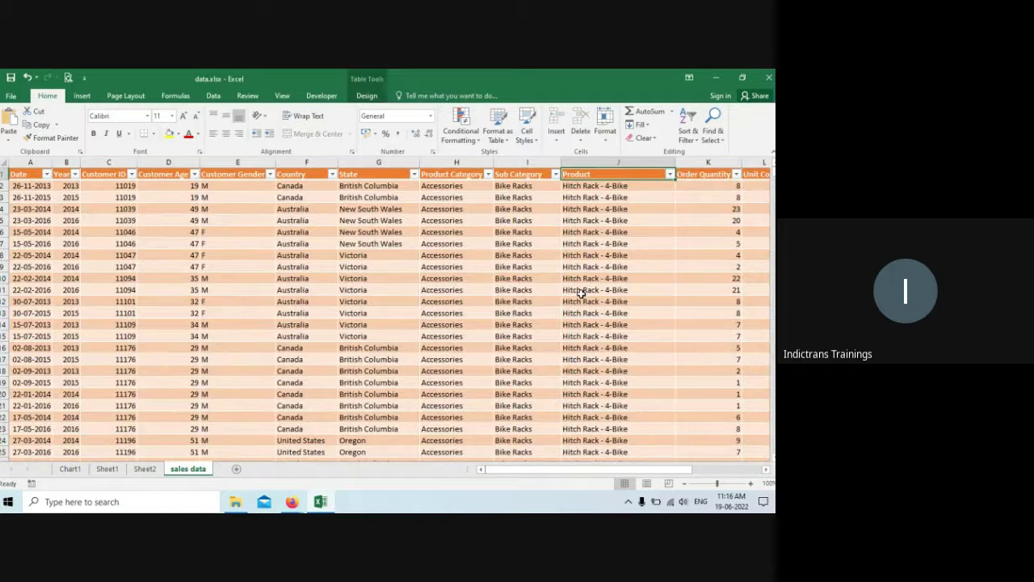
{"action": "key", "text": "alt+Tab"}
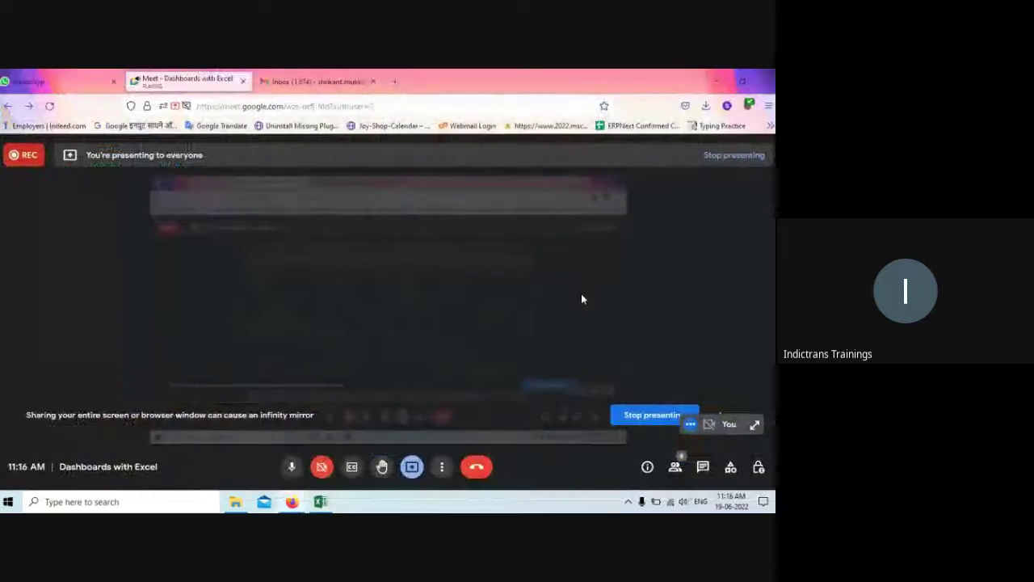
{"action": "key", "text": "alt+Tab"}
{"action": "key", "text": "alt+Tab"}
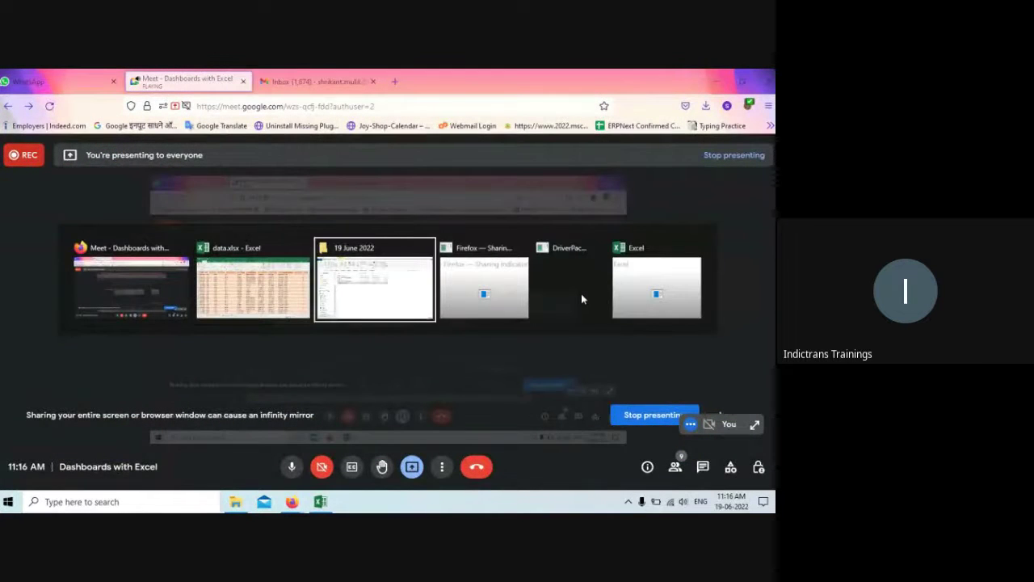
{"action": "key", "text": "alt+Tab"}
{"action": "key", "text": "alt+Tab"}
{"action": "key", "text": "alt+Tab"}
{"action": "key", "text": "alt+Tab"}
{"action": "key", "text": "alt+Tab"}
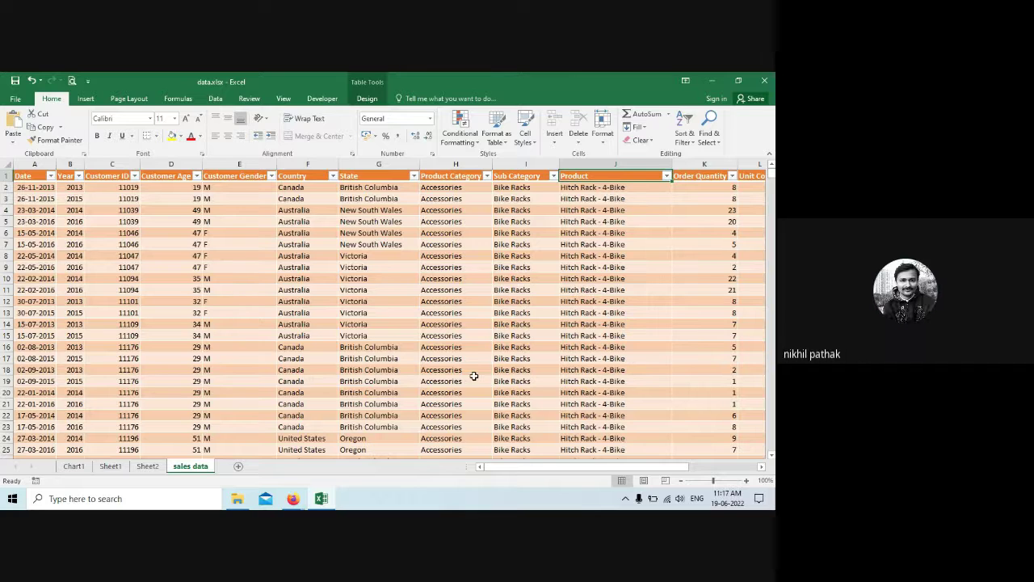
Step: Review the start, end and interval settings of the Customer Age grouping on Sheet2, then cancel the dialog
{"action": "key", "text": "ctrl+Page_Up"}
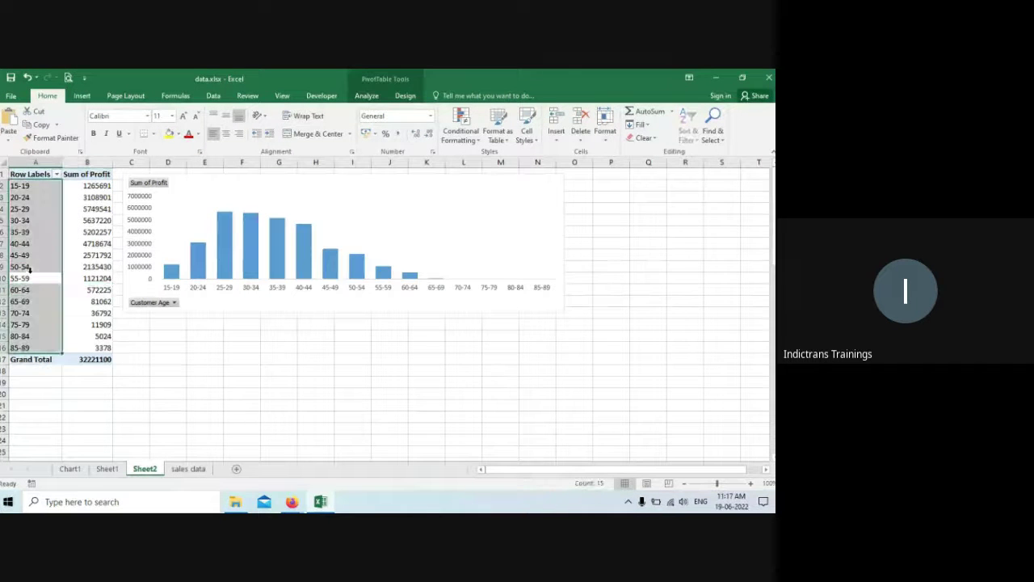
{"action": "left_click", "coordinate": [32, 268]}
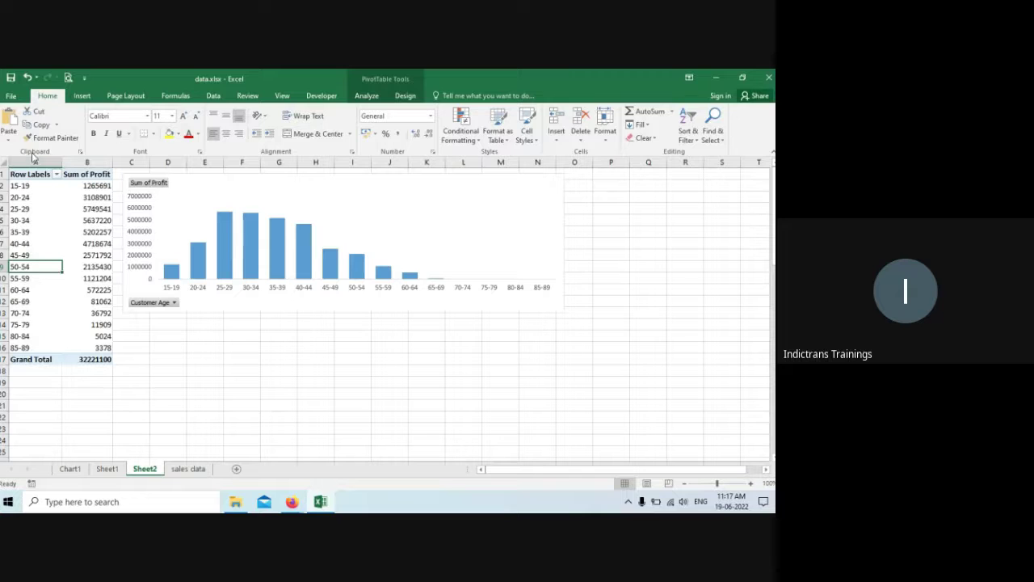
{"action": "right_click", "coordinate": [38, 268]}
{"action": "left_click", "coordinate": [69, 376]}
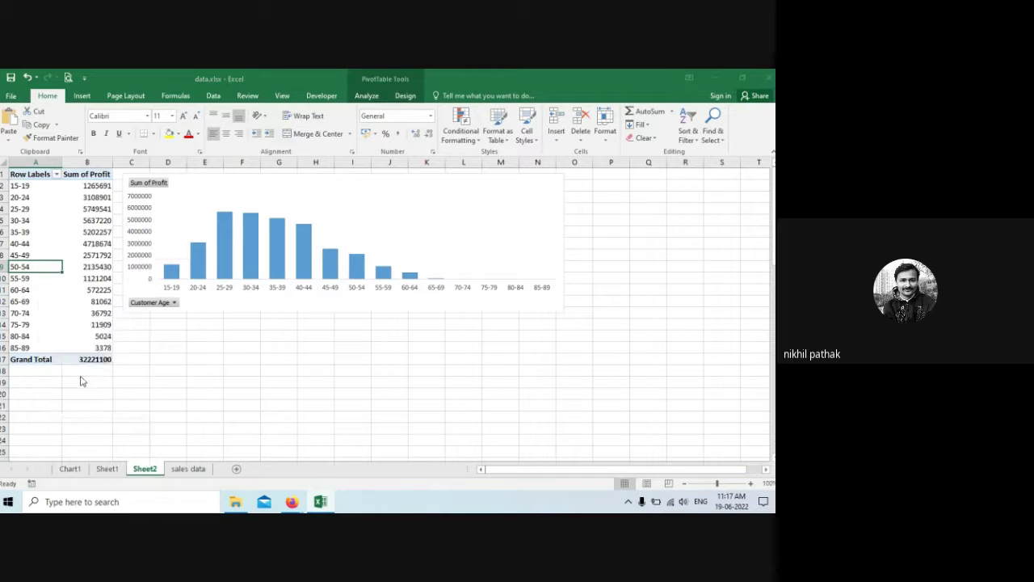
{"action": "left_click", "coordinate": [80, 383]}
{"action": "type", "text": "5"}
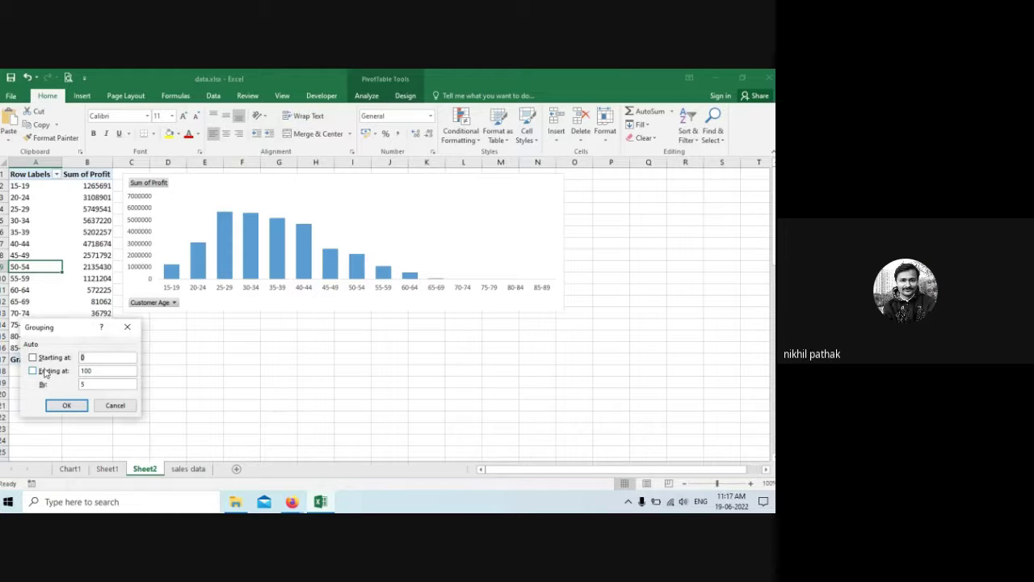
{"action": "left_click", "coordinate": [112, 406]}
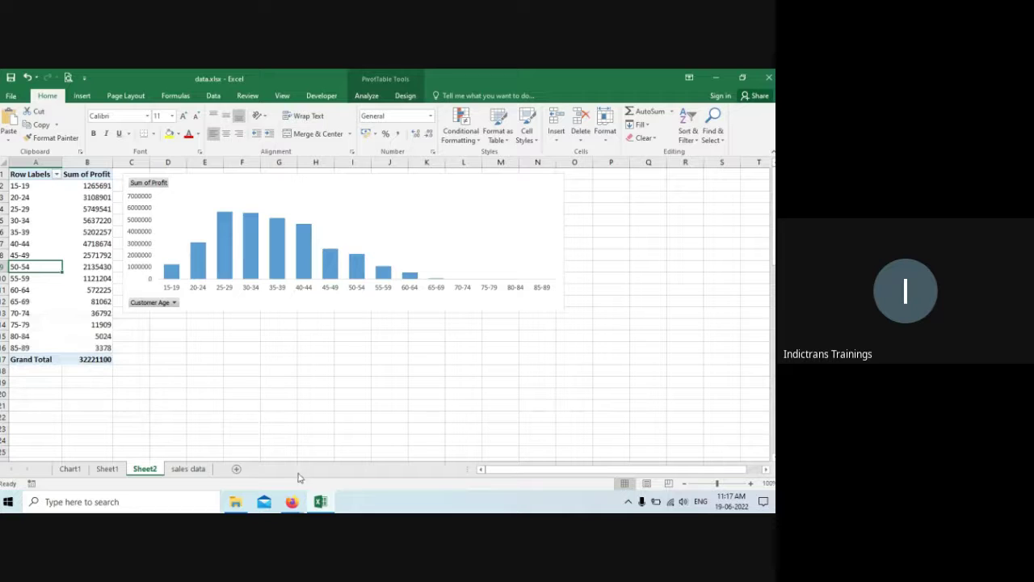
Step: Switch to the Google Meet call in Firefox and stop presenting the screen
{"action": "left_click", "coordinate": [293, 501]}
{"action": "left_click", "coordinate": [243, 452]}
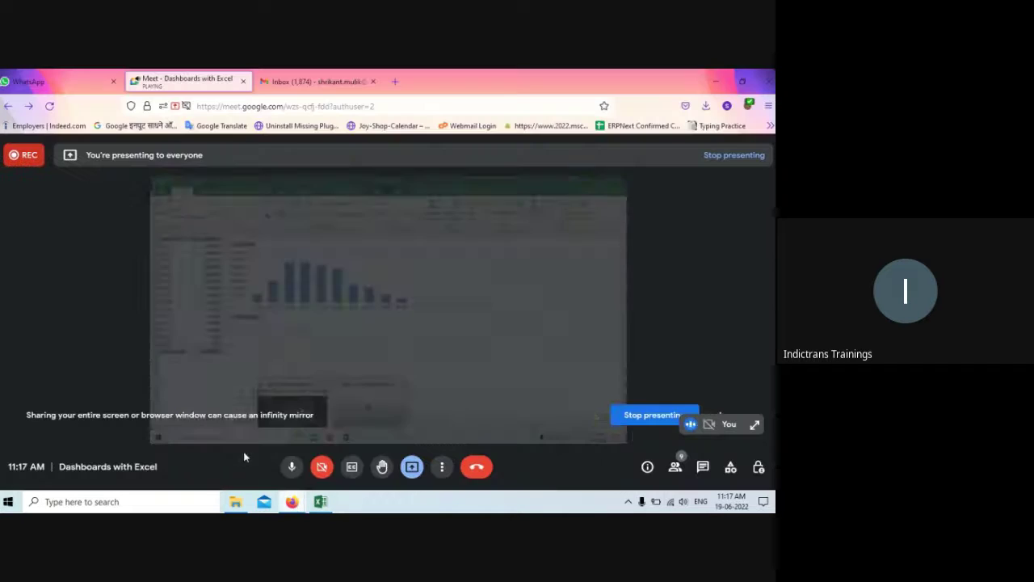
{"action": "left_click", "coordinate": [656, 417]}
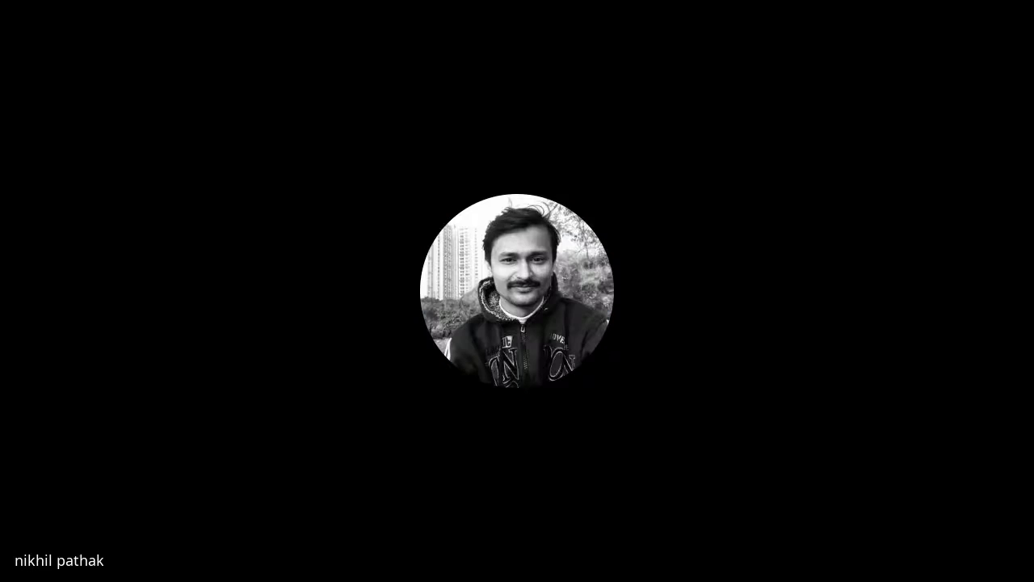
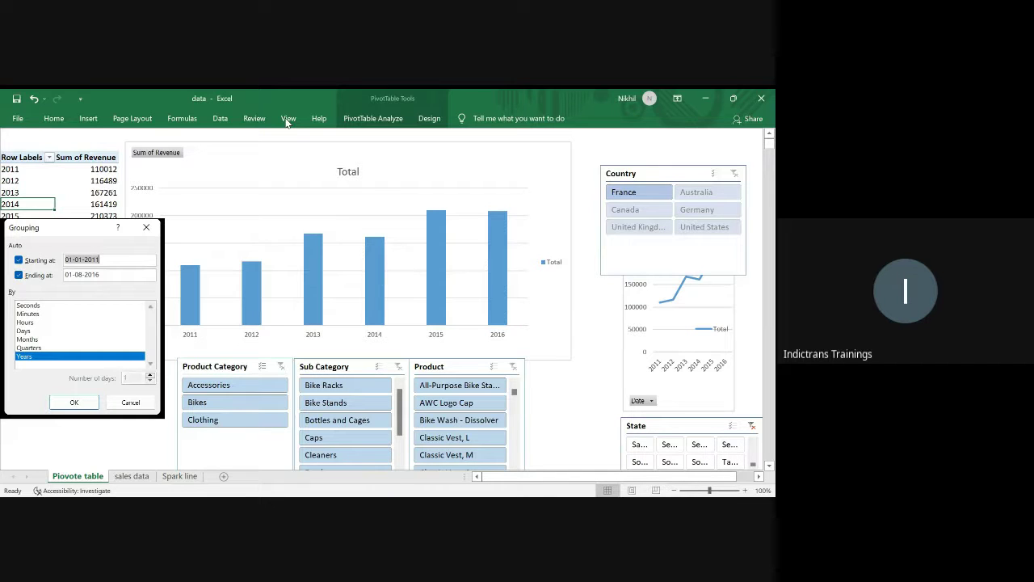
{"action": "left_click_drag", "start_coordinate": [56, 226], "coordinate": [69, 250]}
{"action": "left_click", "coordinate": [56, 340]}
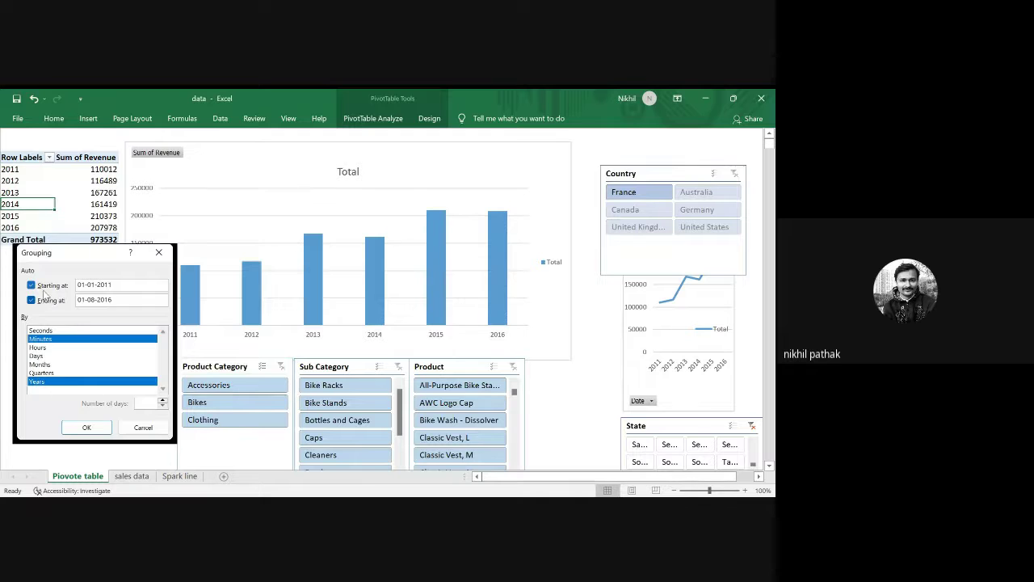
{"action": "left_click_drag", "start_coordinate": [79, 254], "coordinate": [127, 220]}
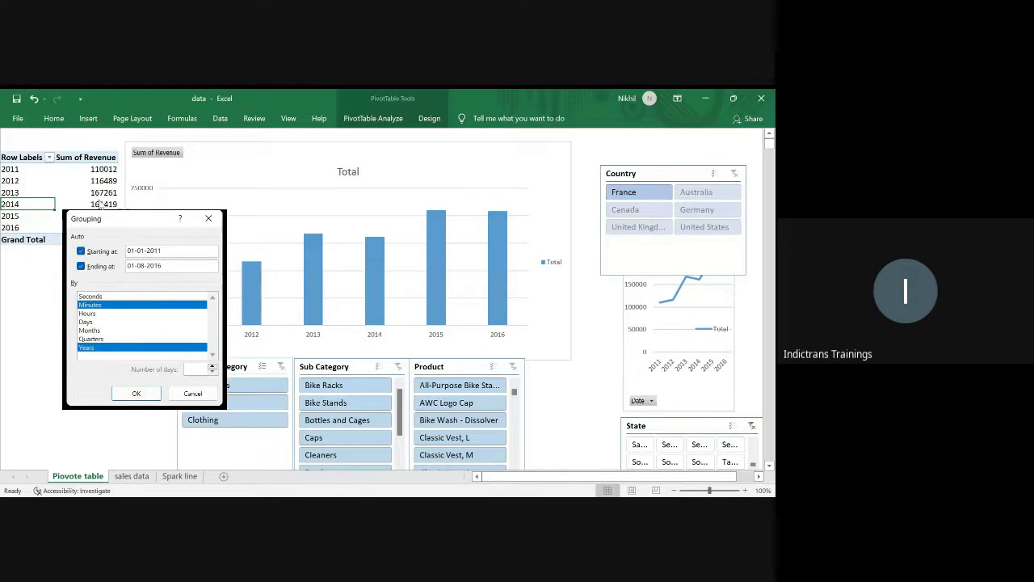
{"action": "left_click", "coordinate": [91, 304]}
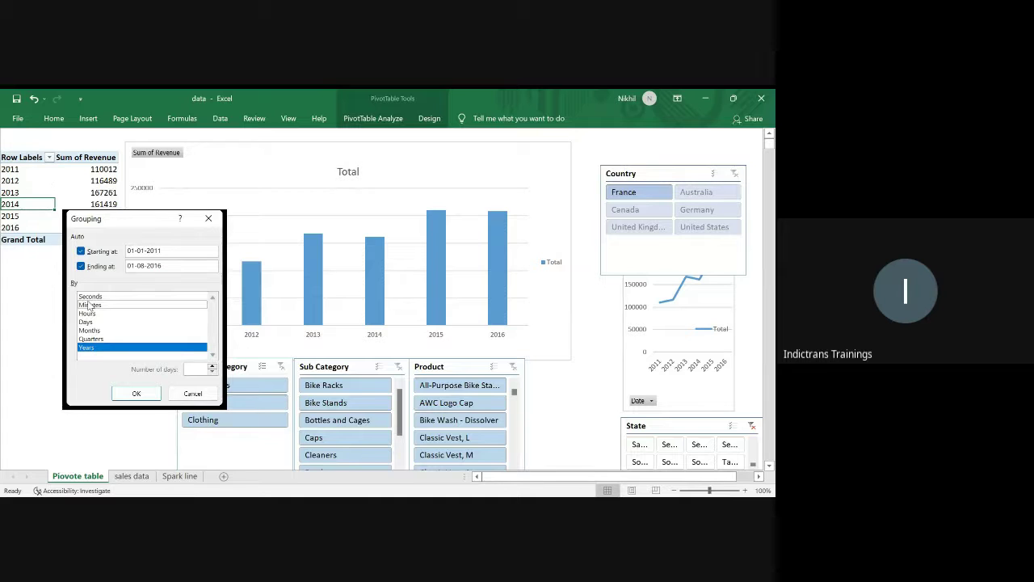
{"action": "left_click", "coordinate": [208, 218]}
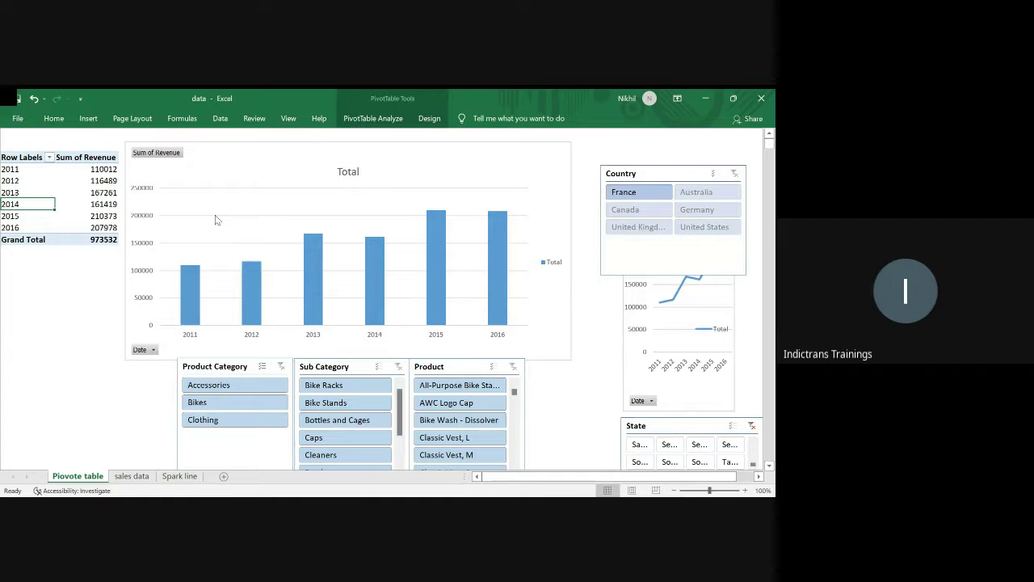
{"action": "left_click", "coordinate": [6, 192]}
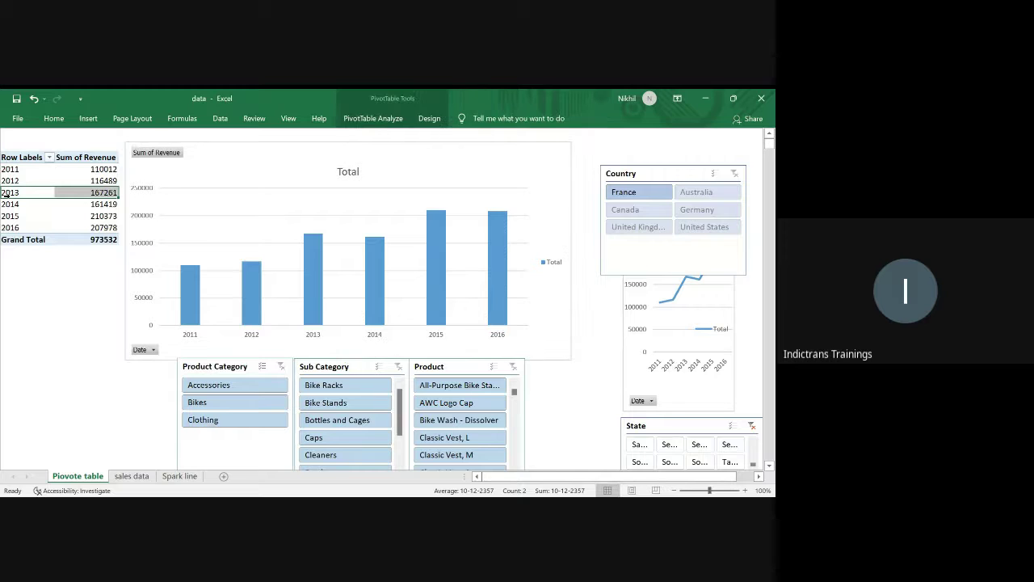
{"action": "right_click", "coordinate": [8, 192]}
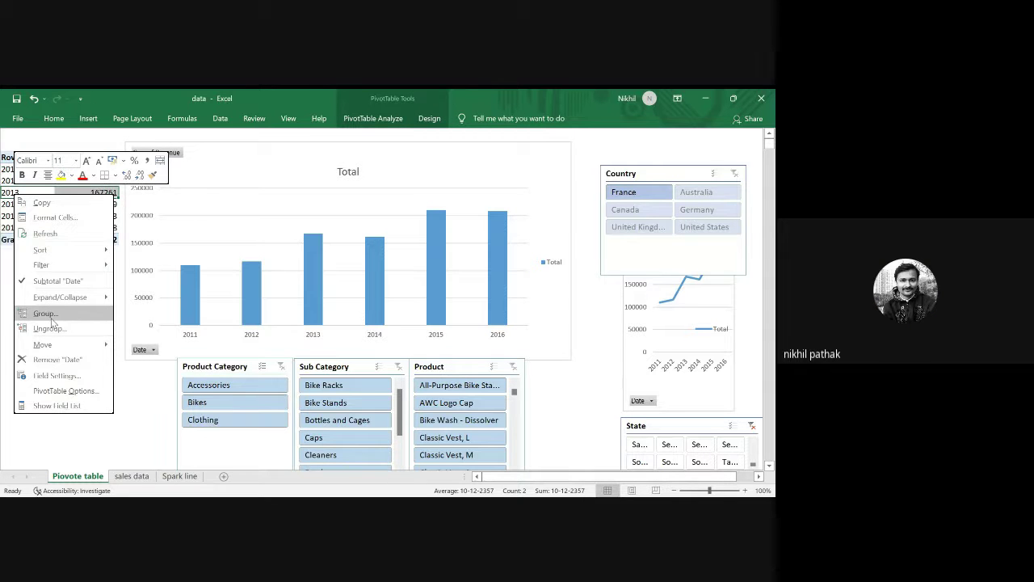
{"action": "left_click", "coordinate": [61, 428]}
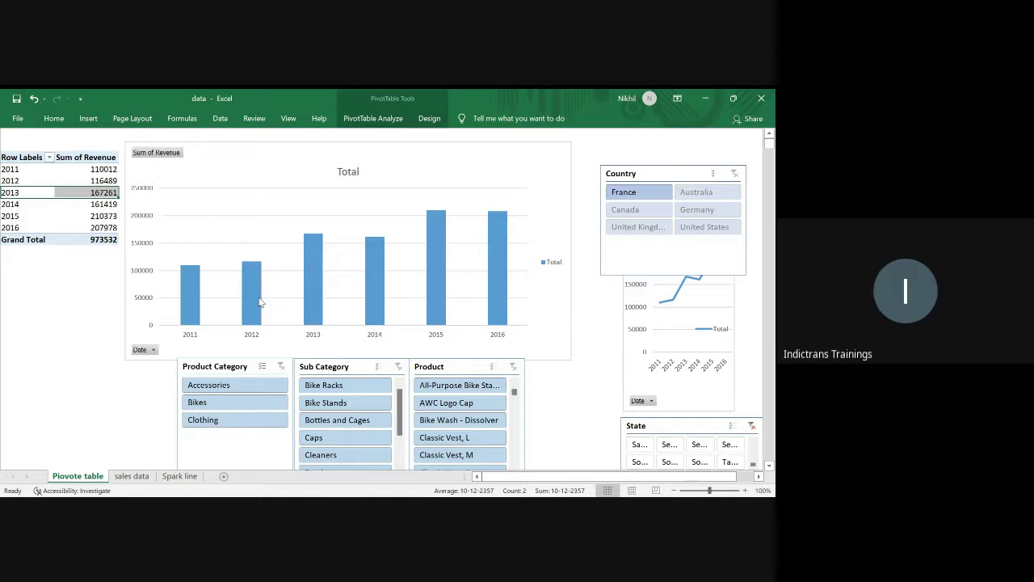
Step: Show the revenue pivot table's field list and remove the Date field from its rows
{"action": "left_click", "coordinate": [363, 122]}
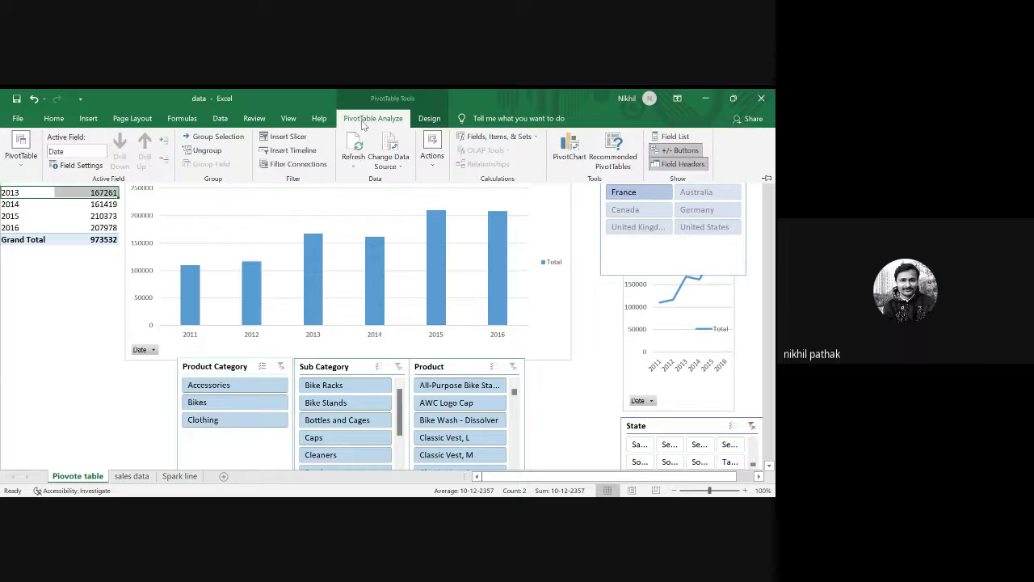
{"action": "left_click", "coordinate": [668, 139]}
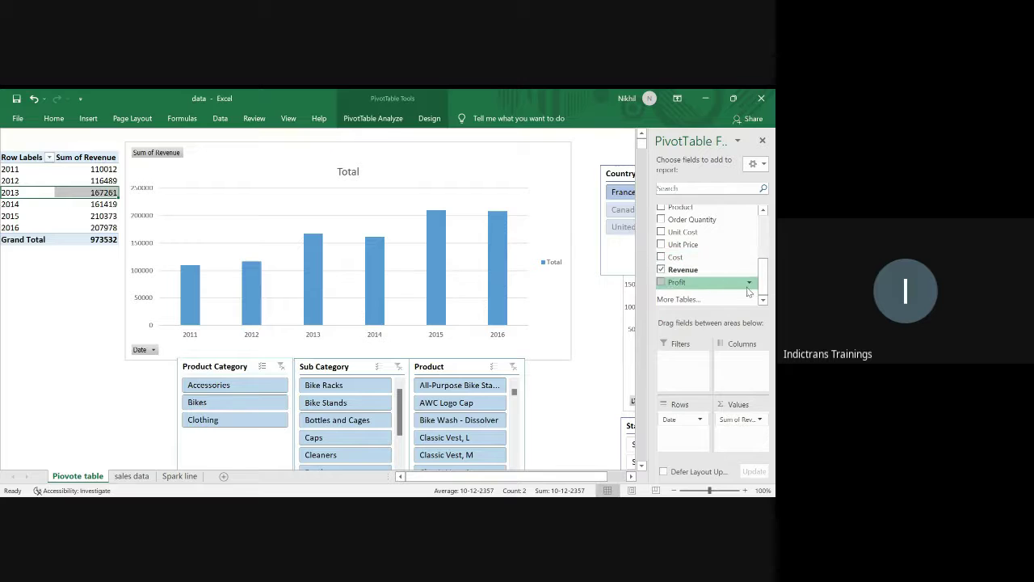
{"action": "left_click_drag", "start_coordinate": [763, 287], "coordinate": [763, 244]}
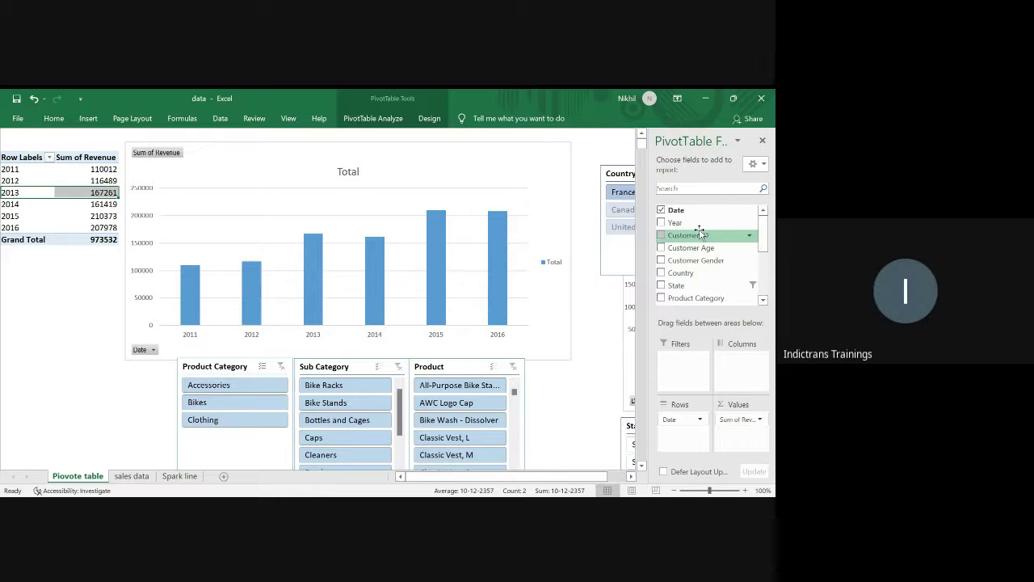
{"action": "mouse_move", "coordinate": [762, 242]}
{"action": "left_mouse_down"}
{"action": "mouse_move", "coordinate": [771, 296]}
{"action": "mouse_move", "coordinate": [762, 230]}
{"action": "left_mouse_up"}
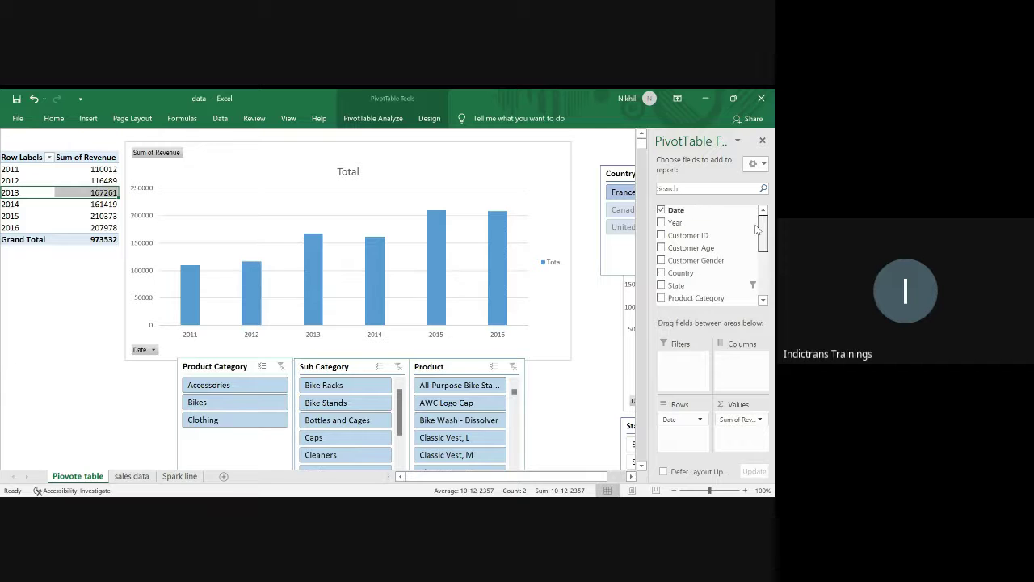
{"action": "left_click", "coordinate": [661, 210]}
Step: Try to search the revenue pivot table's field list for "e"
{"action": "left_click", "coordinate": [673, 188]}
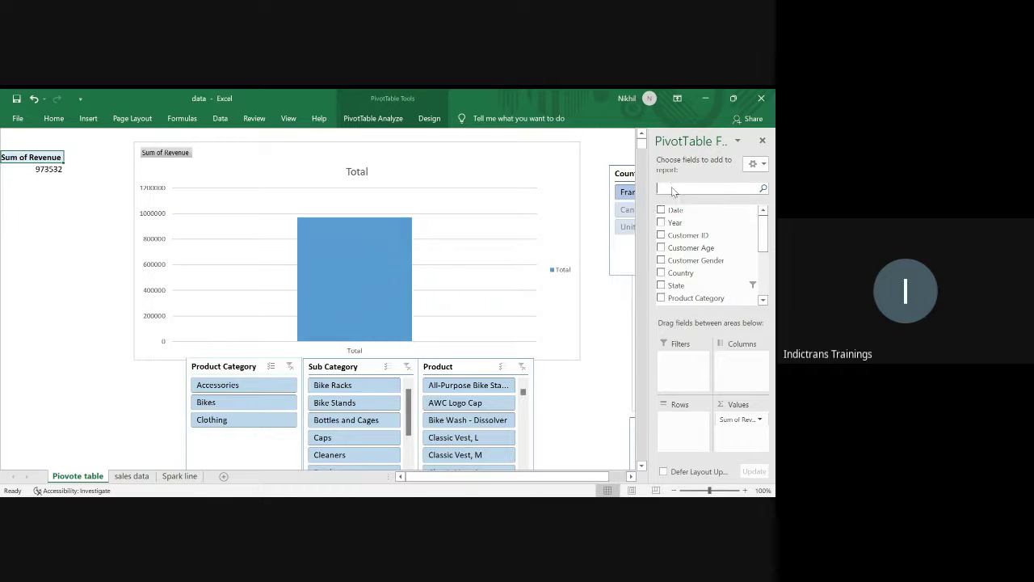
{"action": "type", "text": "a"}
{"action": "key", "text": "BackSpace"}
{"action": "type", "text": "e"}
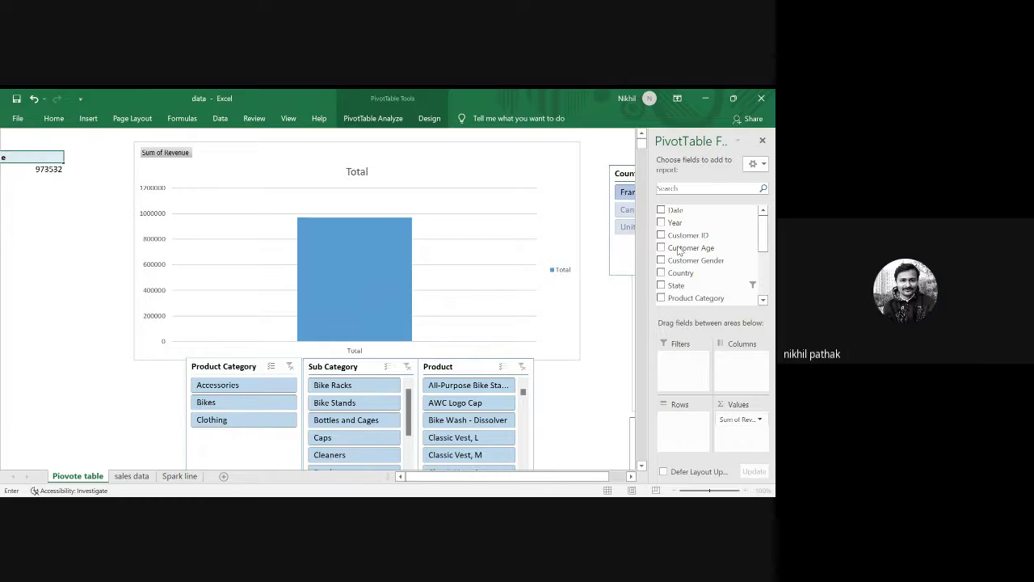
{"action": "key", "text": "Tab"}
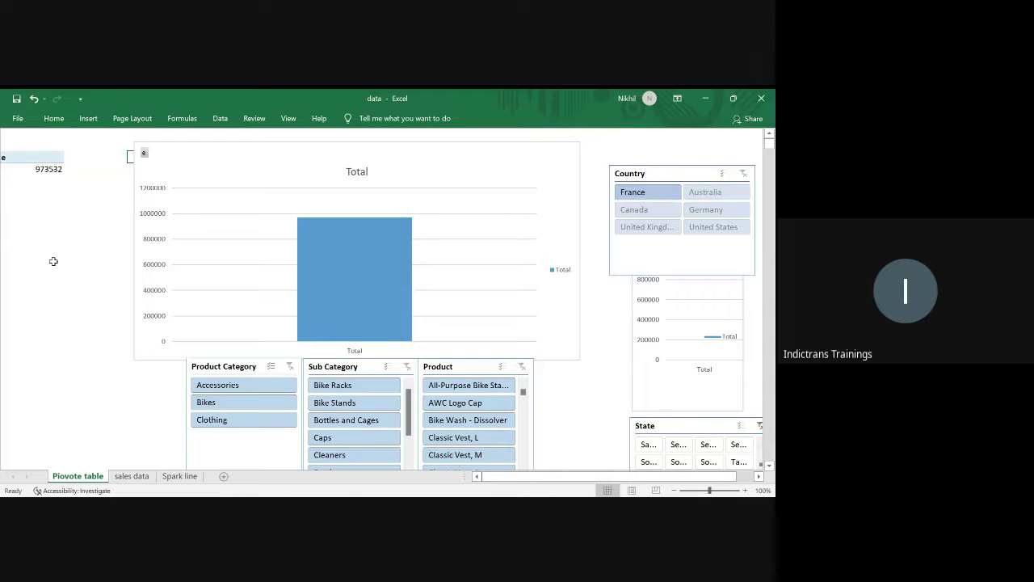
{"action": "left_click", "coordinate": [666, 142]}
{"action": "double_click", "coordinate": [667, 143]}
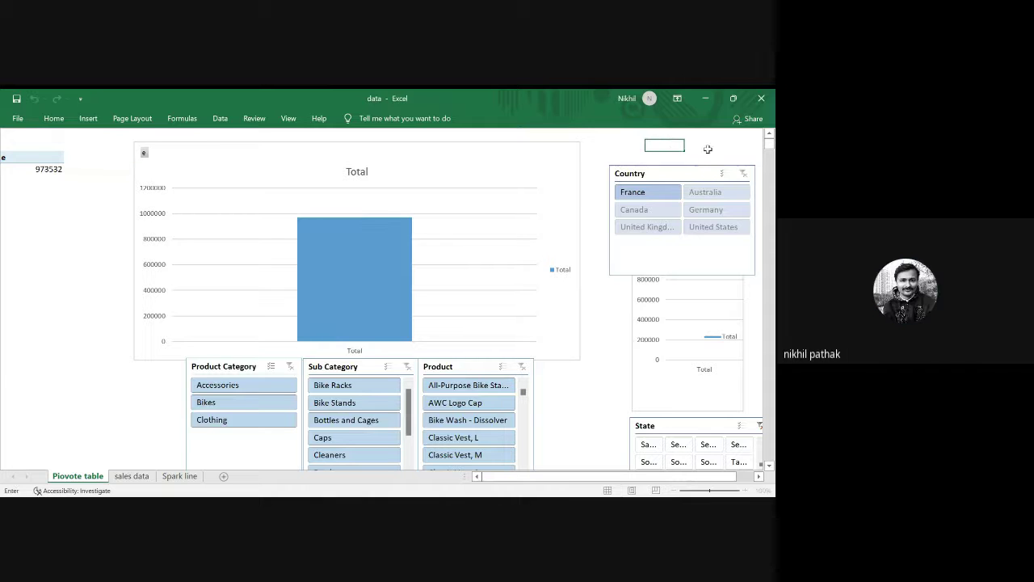
{"action": "double_click", "coordinate": [709, 147]}
{"action": "left_click", "coordinate": [132, 118]}
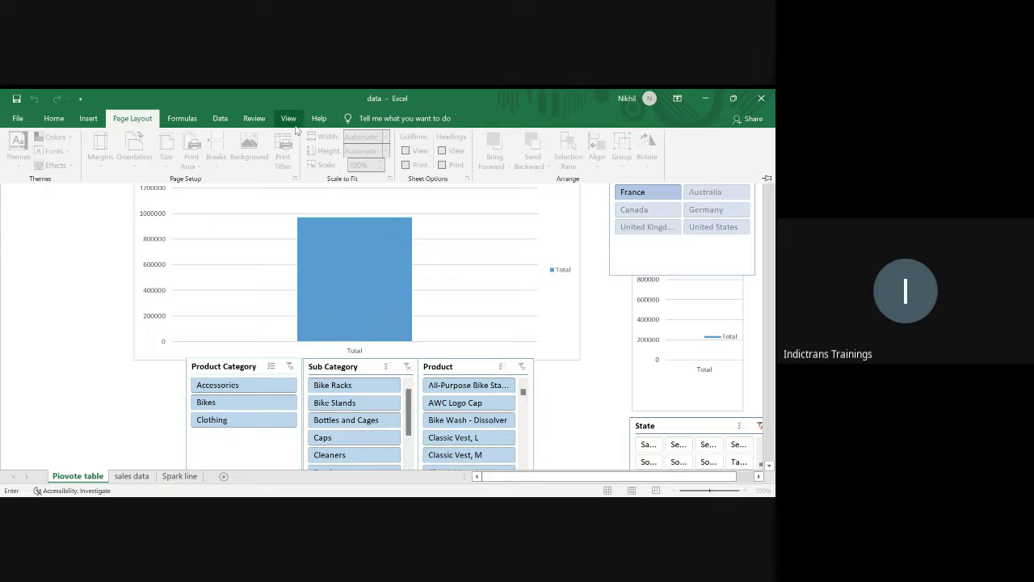
{"action": "left_click", "coordinate": [133, 119]}
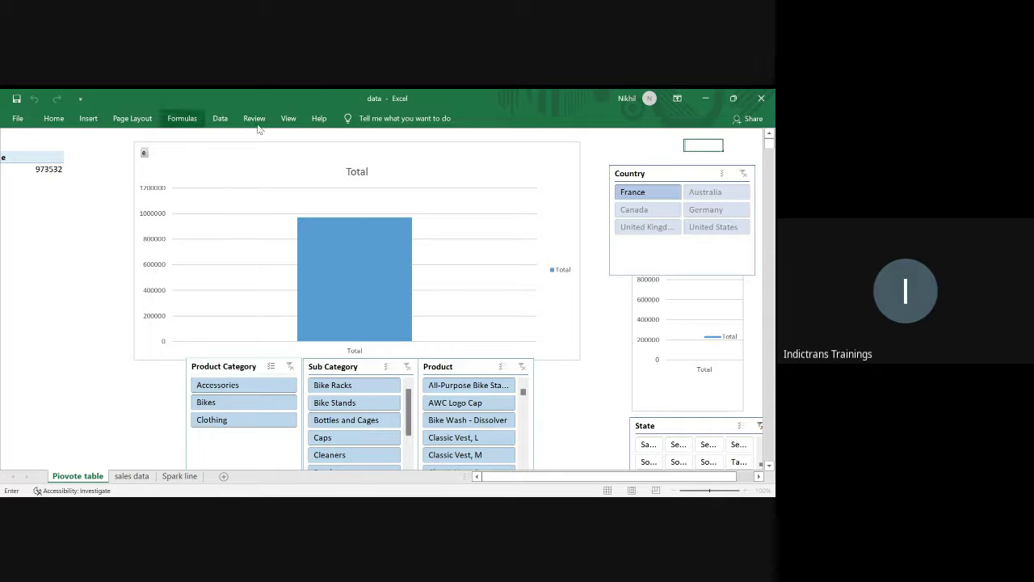
Step: Add the Customer Age field to the revenue PivotChart's values as a sum
{"action": "left_click", "coordinate": [336, 213]}
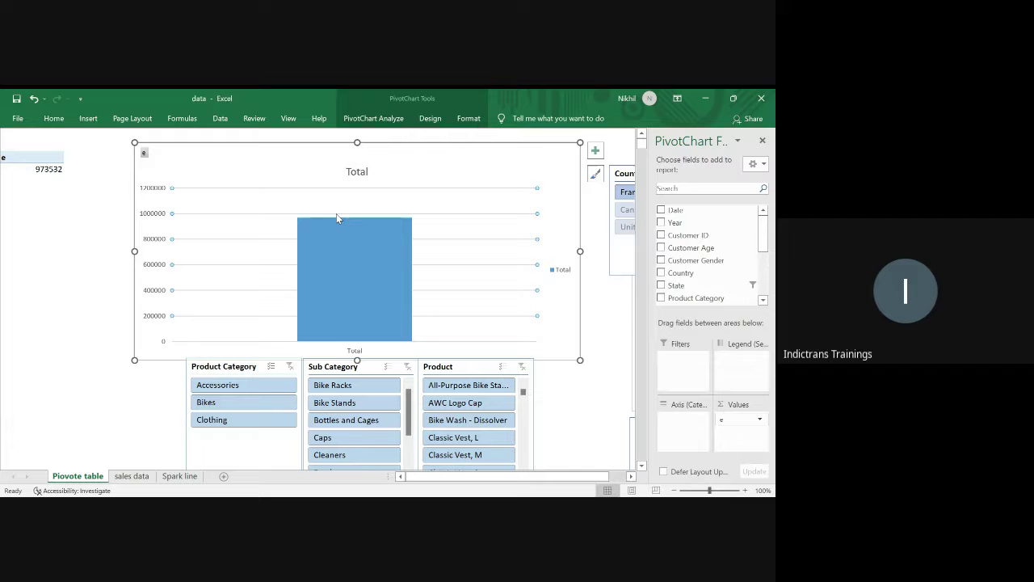
{"action": "left_click", "coordinate": [388, 119]}
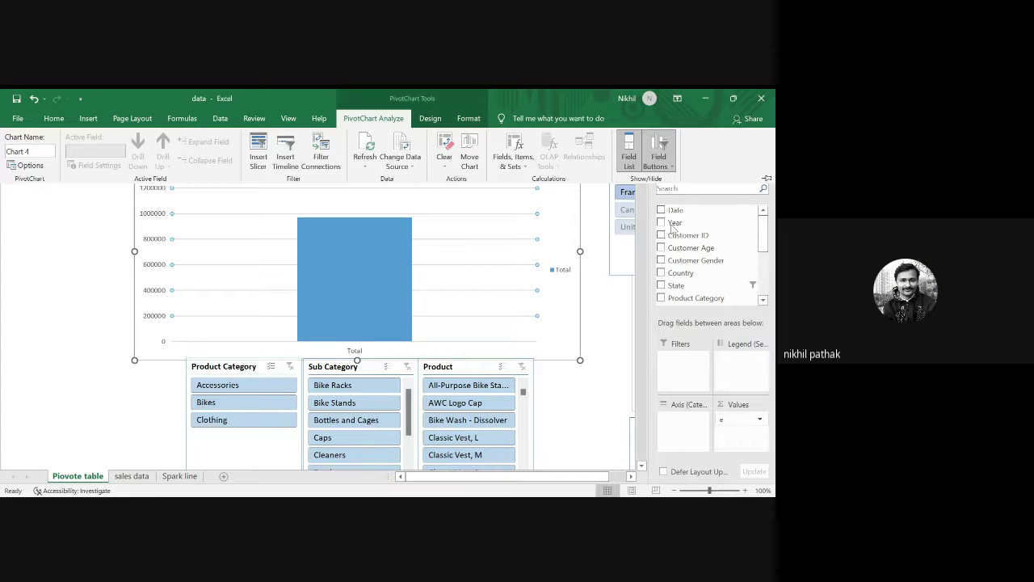
{"action": "left_click", "coordinate": [692, 248]}
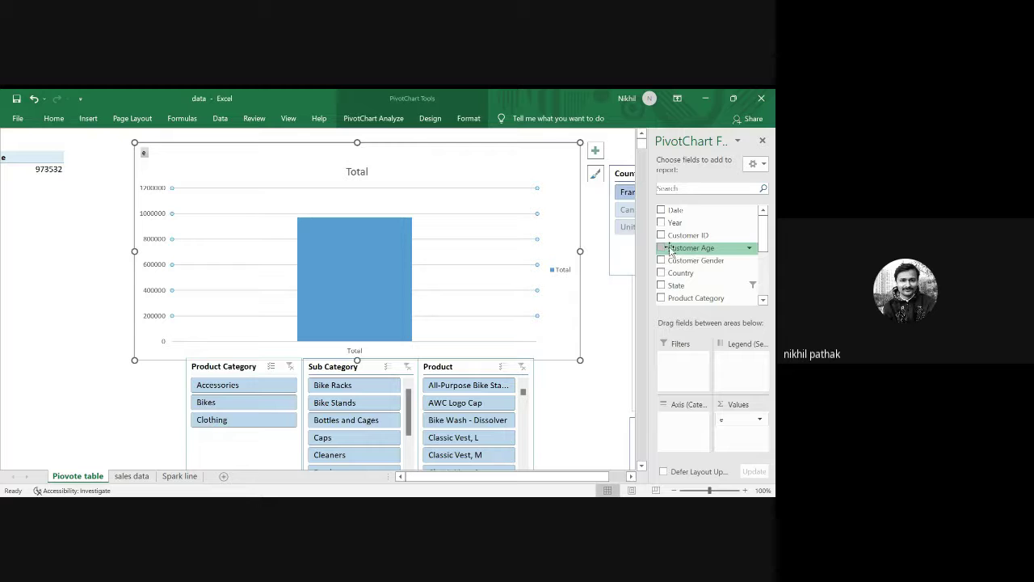
{"action": "left_click", "coordinate": [660, 248]}
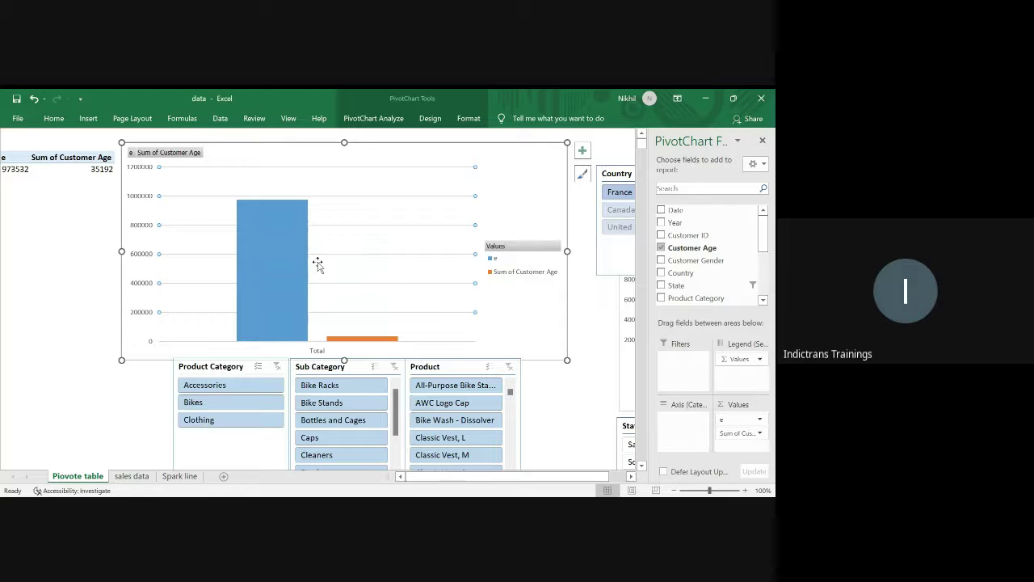
Step: Move the revenue PivotChart clear of the pivot table's Sum of Customer Age column
{"action": "left_click_drag", "start_coordinate": [432, 145], "coordinate": [454, 147]}
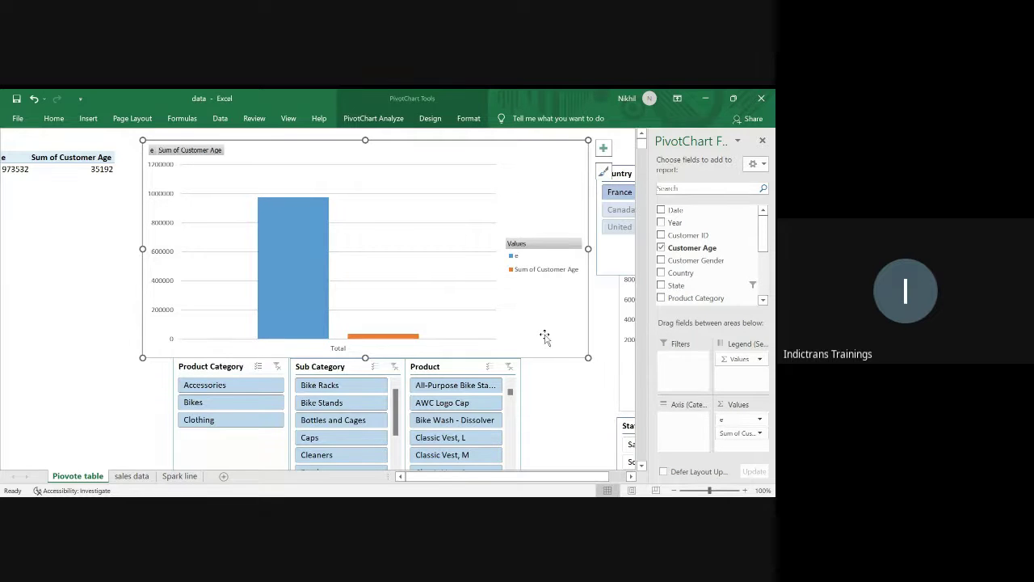
{"action": "right_click", "coordinate": [545, 337]}
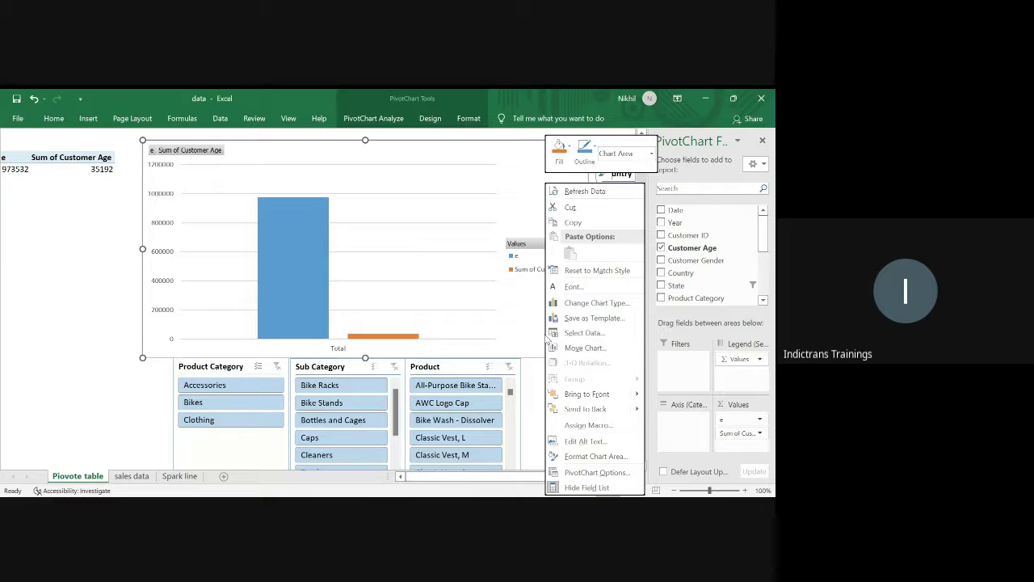
{"action": "left_click", "coordinate": [532, 336]}
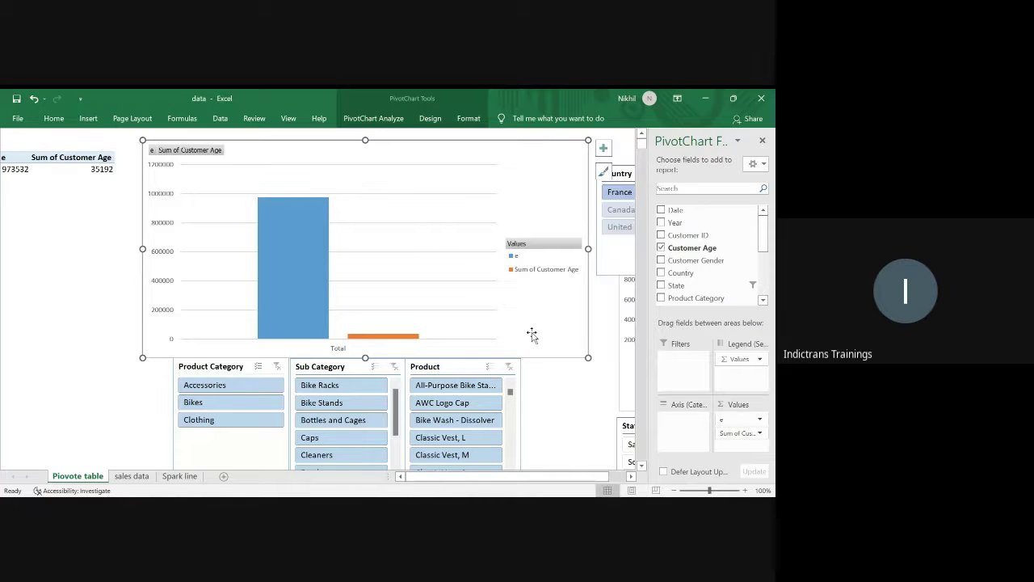
{"action": "left_click", "coordinate": [759, 359]}
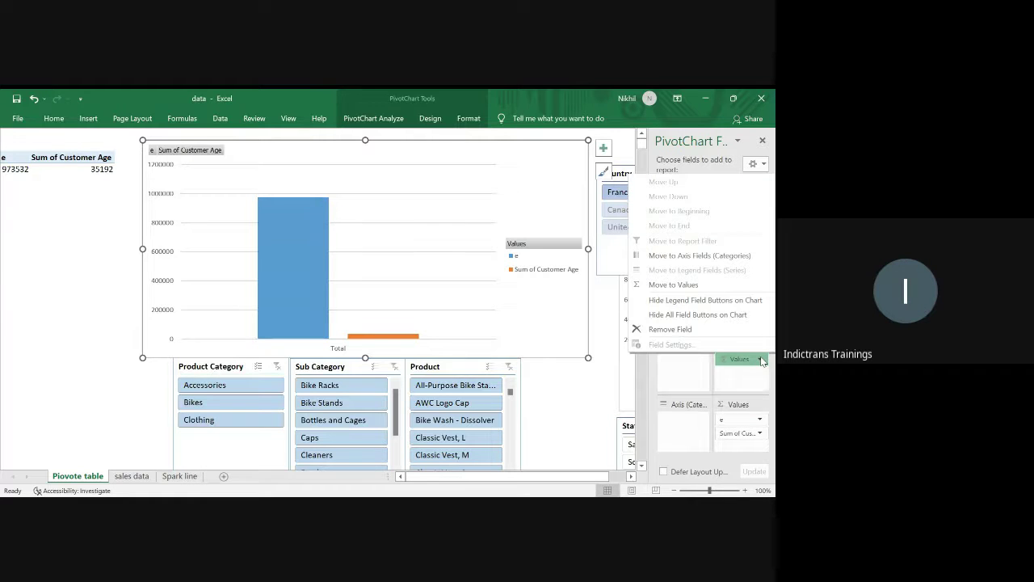
{"action": "left_click", "coordinate": [762, 361]}
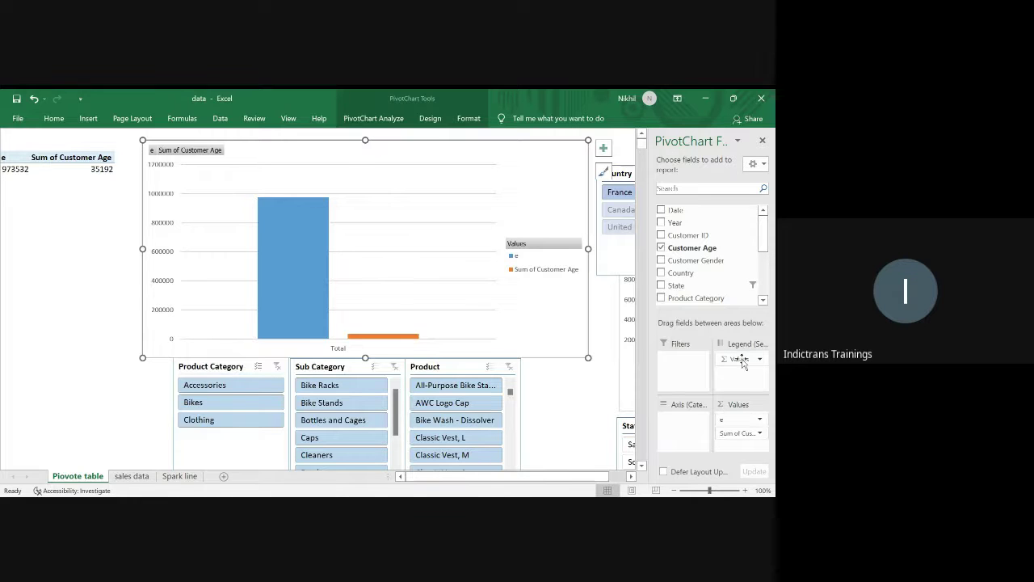
Step: Put Customer Age on the revenue PivotChart's category axis and remove Sum of Customer Age from its values
{"action": "left_click_drag", "start_coordinate": [687, 251], "coordinate": [685, 413]}
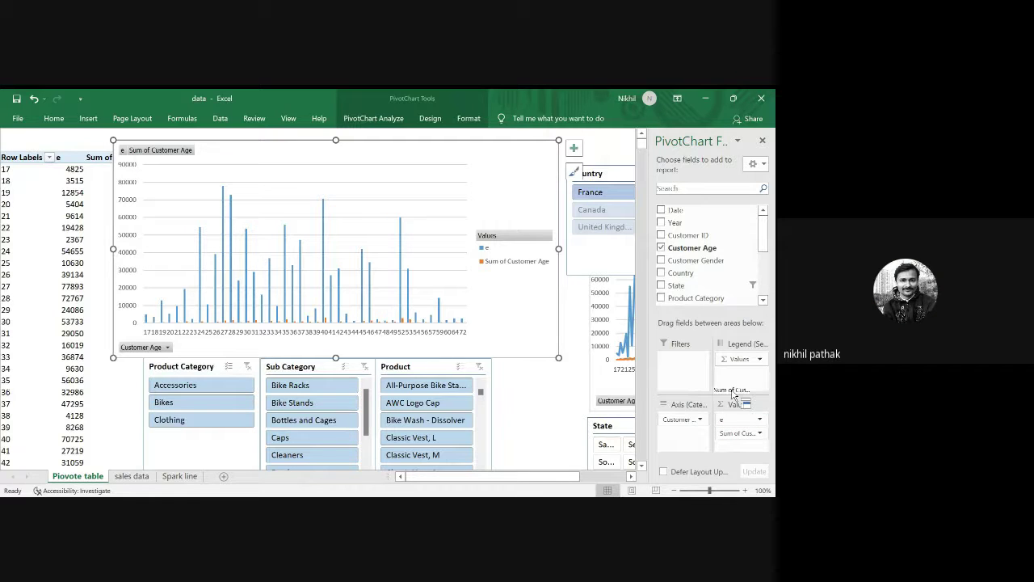
{"action": "left_click_drag", "start_coordinate": [740, 433], "coordinate": [740, 434]}
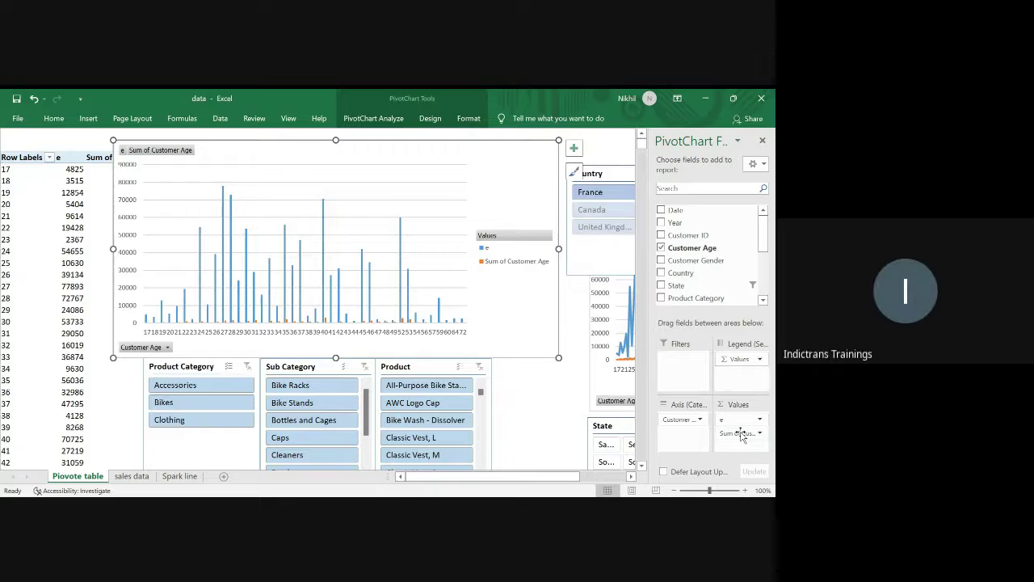
{"action": "left_click", "coordinate": [760, 433]}
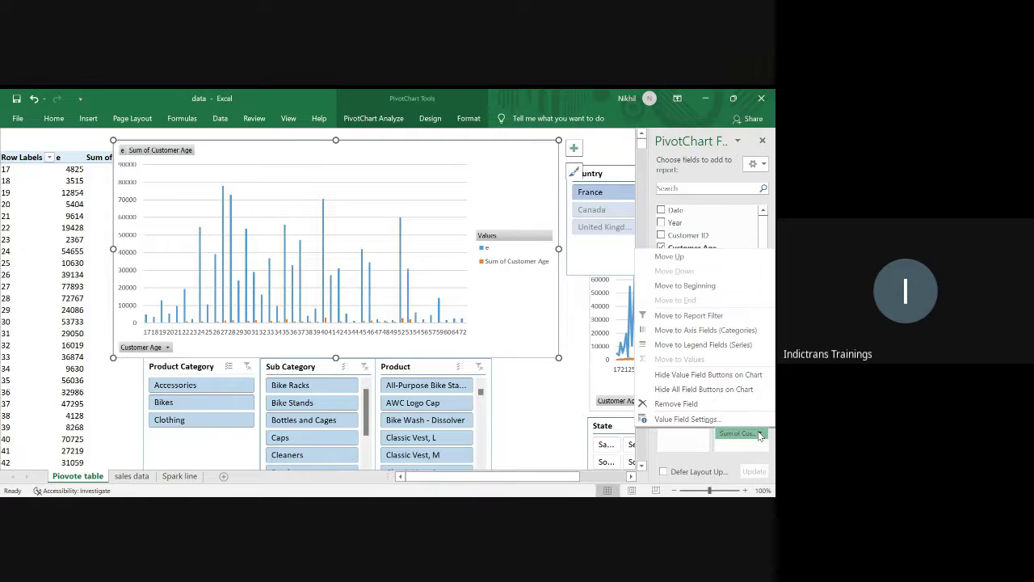
{"action": "left_click", "coordinate": [719, 403]}
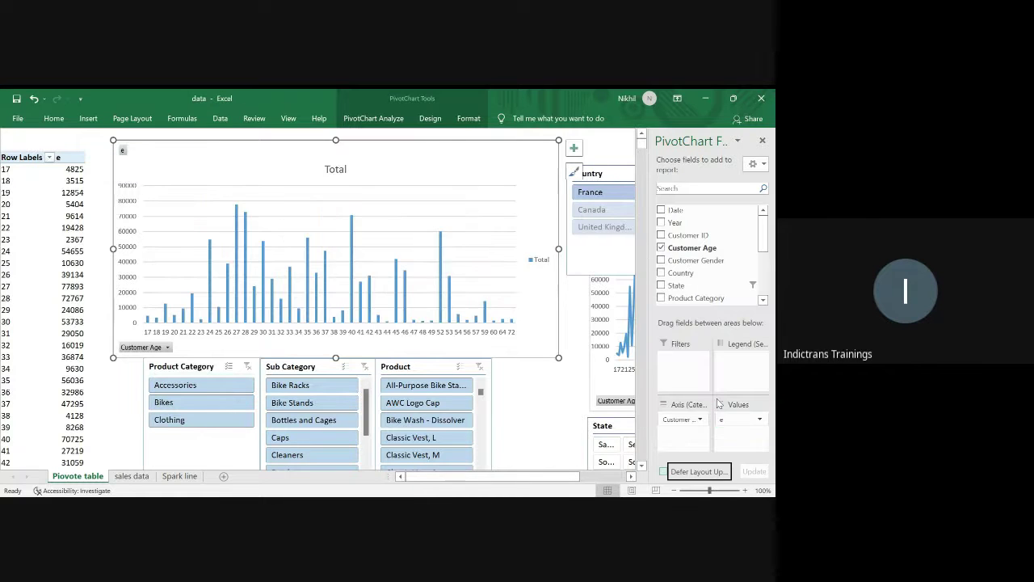
{"action": "left_click", "coordinate": [760, 421]}
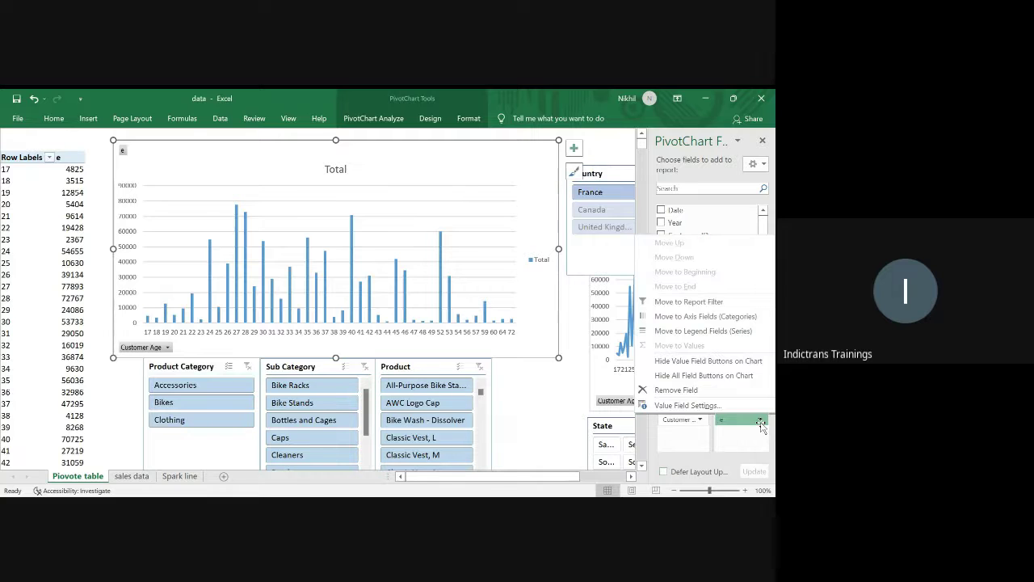
{"action": "left_click", "coordinate": [761, 425]}
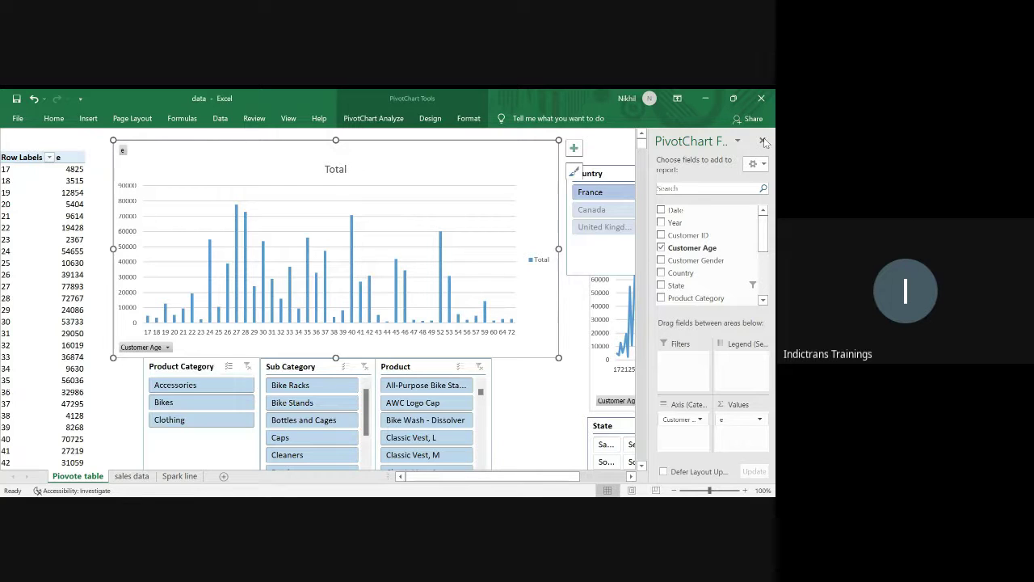
{"action": "left_click", "coordinate": [434, 273]}
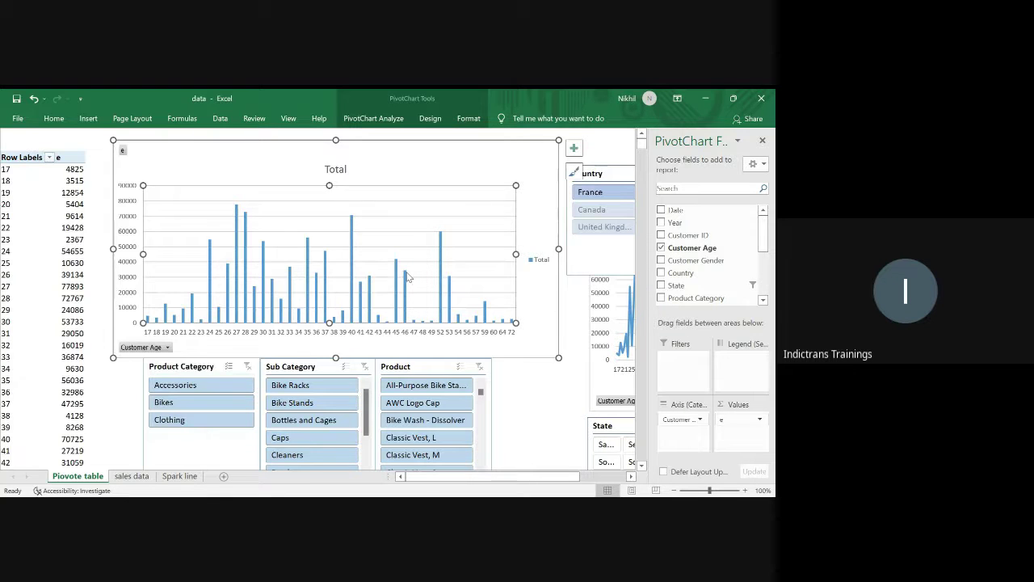
{"action": "left_click", "coordinate": [408, 277]}
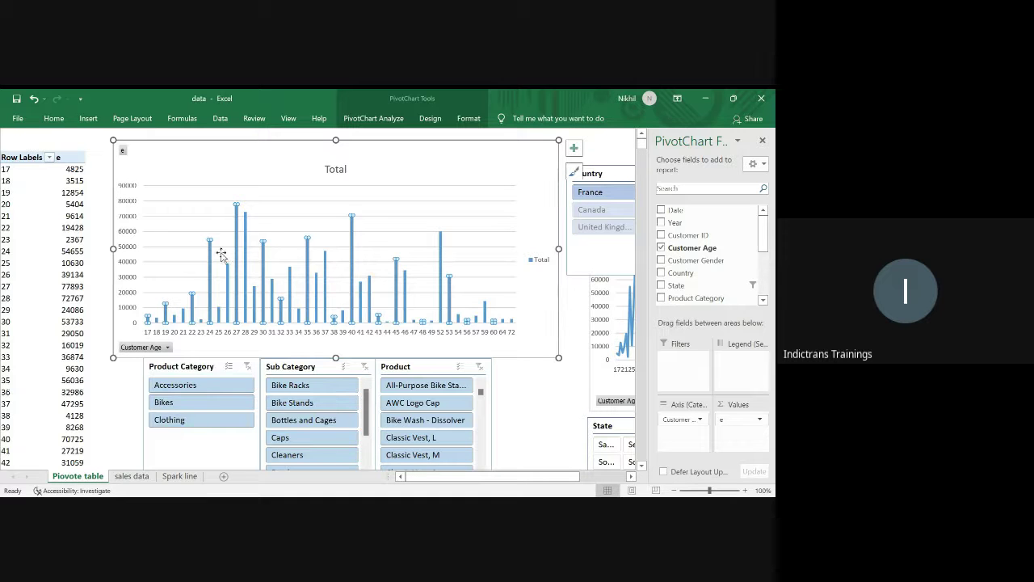
Step: Group the revenue pivot table's Customer Age rows from 17 to 87 in intervals of 10
{"action": "left_click", "coordinate": [8, 181]}
{"action": "right_click", "coordinate": [8, 181]}
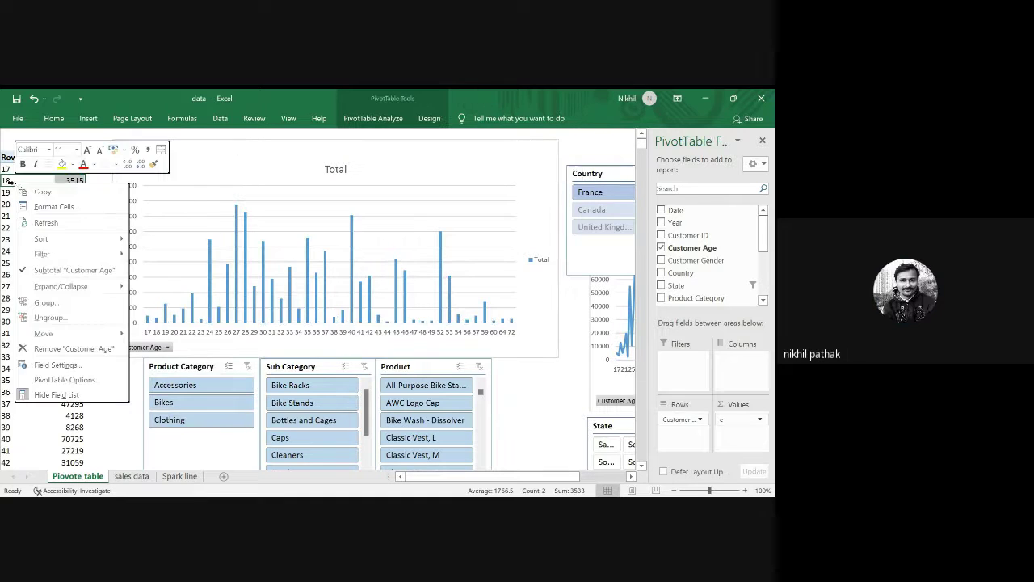
{"action": "left_click", "coordinate": [47, 303]}
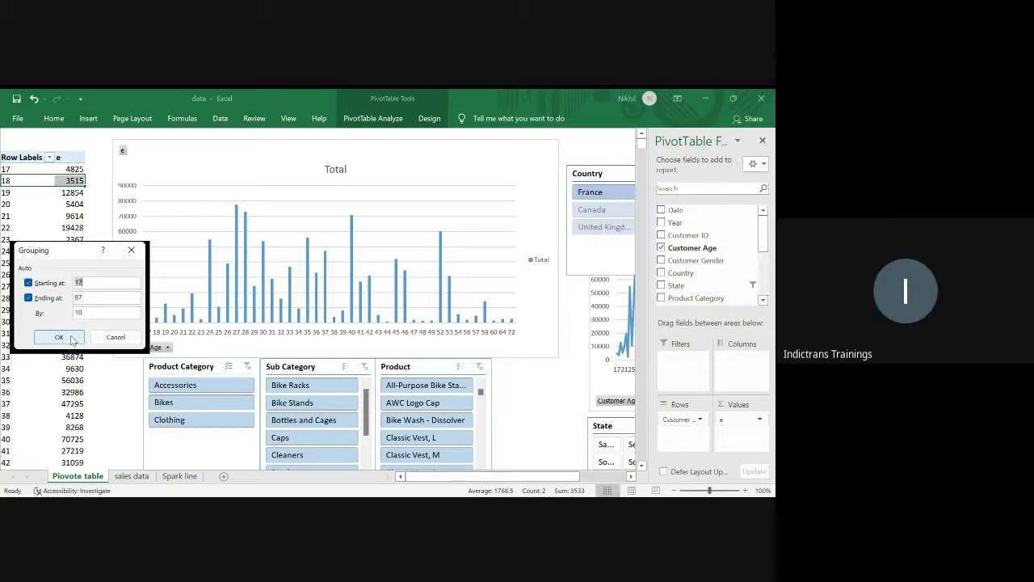
{"action": "left_click", "coordinate": [70, 336]}
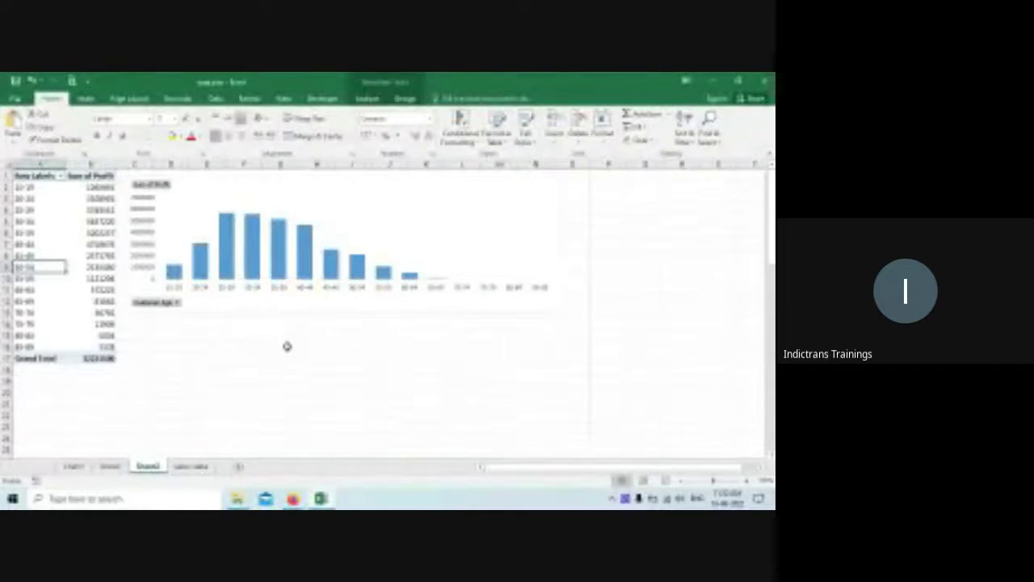
Step: Insert Product Category, Sub Category and Product slicers for the profit-by-age pivot table on Sheet2
{"action": "key", "text": "alt+Tab"}
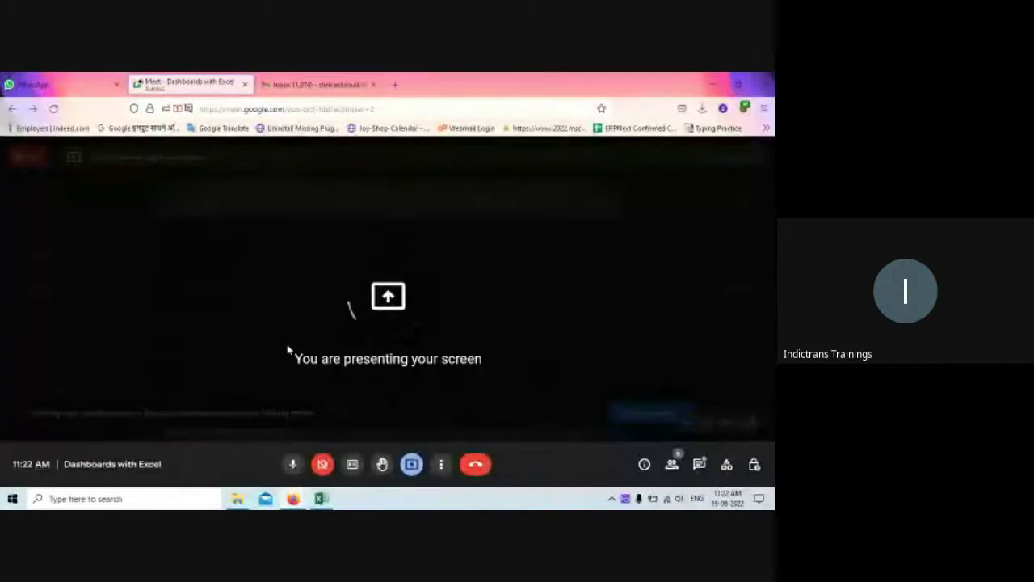
{"action": "key", "text": "alt+Tab"}
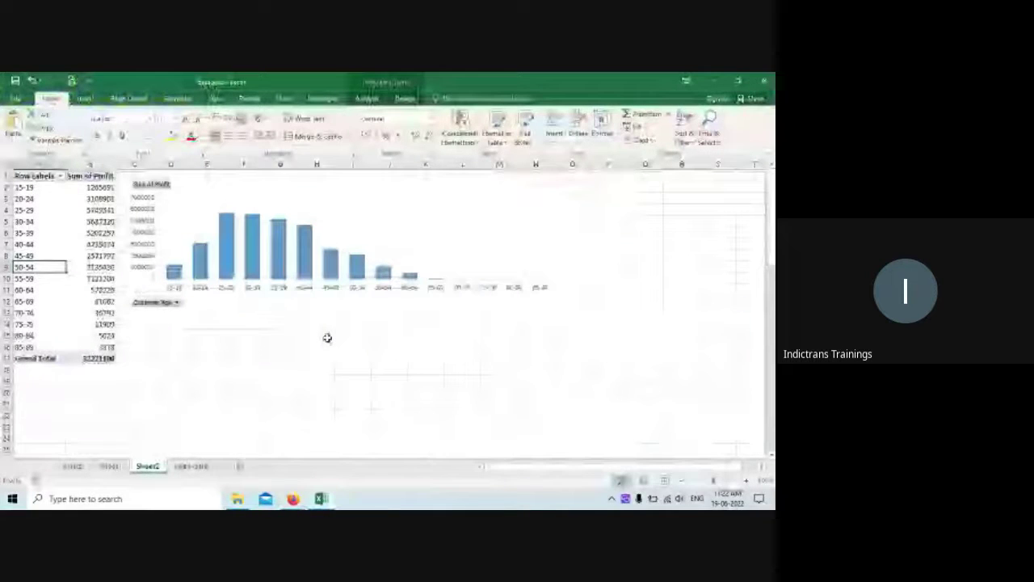
{"action": "left_click", "coordinate": [369, 99]}
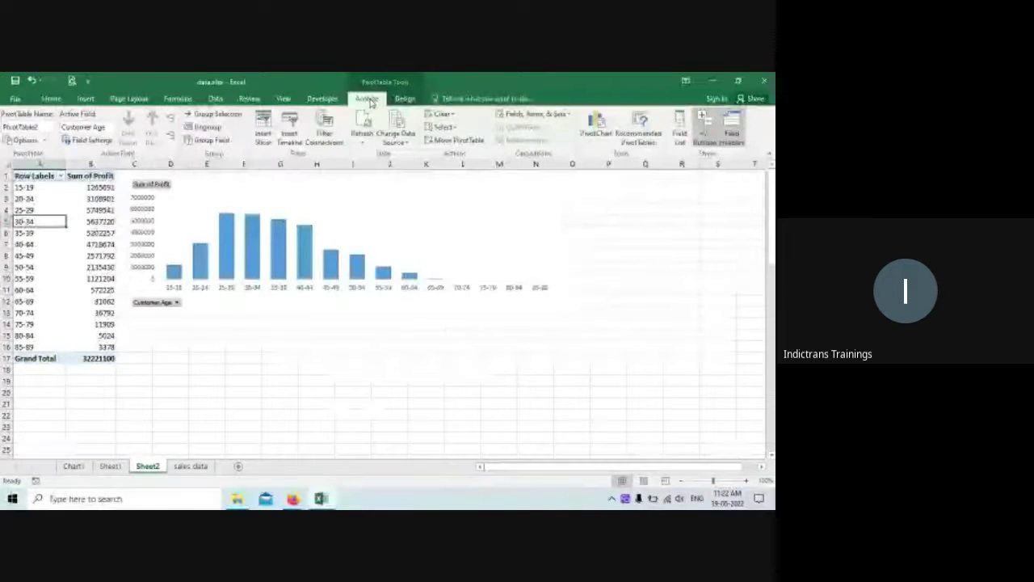
{"action": "left_click", "coordinate": [263, 130]}
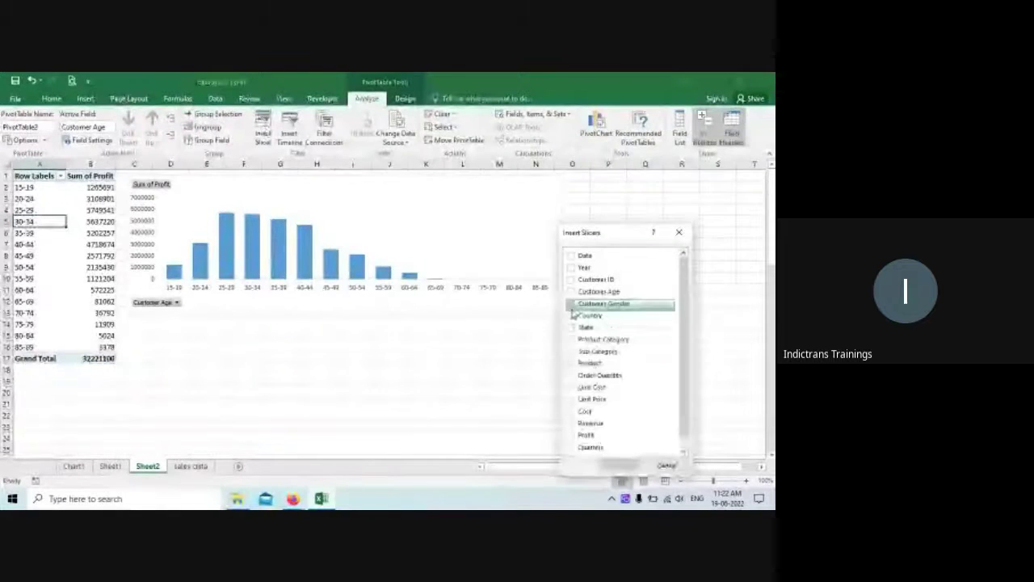
{"action": "left_click", "coordinate": [572, 352]}
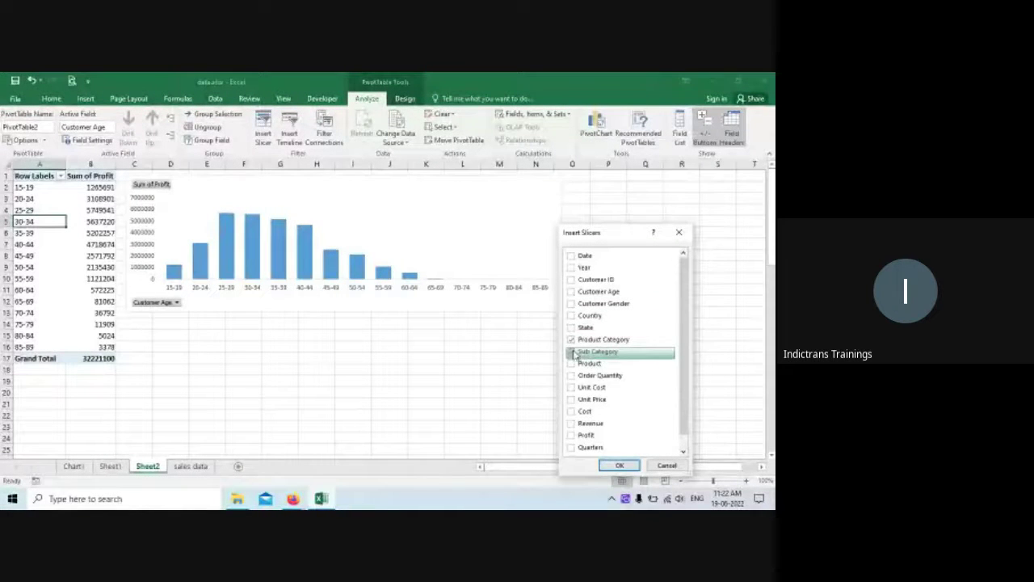
{"action": "left_click", "coordinate": [571, 364]}
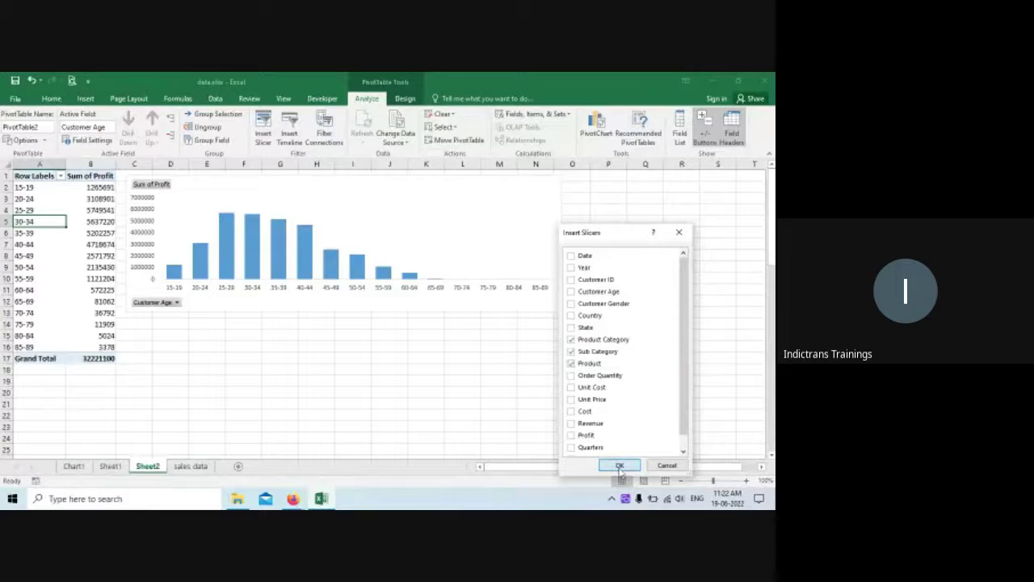
{"action": "left_click", "coordinate": [620, 467]}
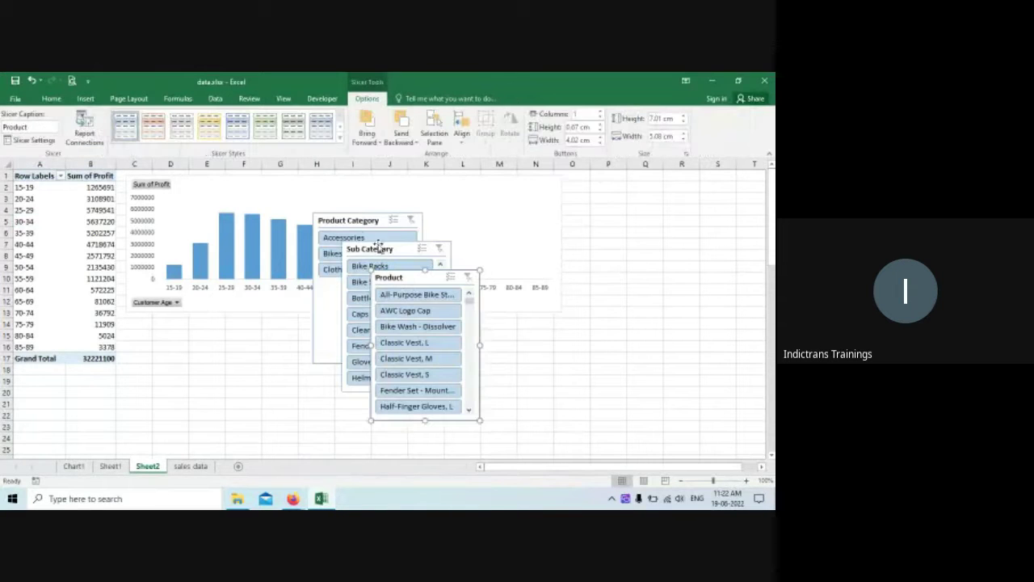
Step: Place the Product Category slicer beside the profit chart and shorten it to about 3.23 cm, just fitting its three items
{"action": "left_click_drag", "start_coordinate": [362, 227], "coordinate": [182, 324]}
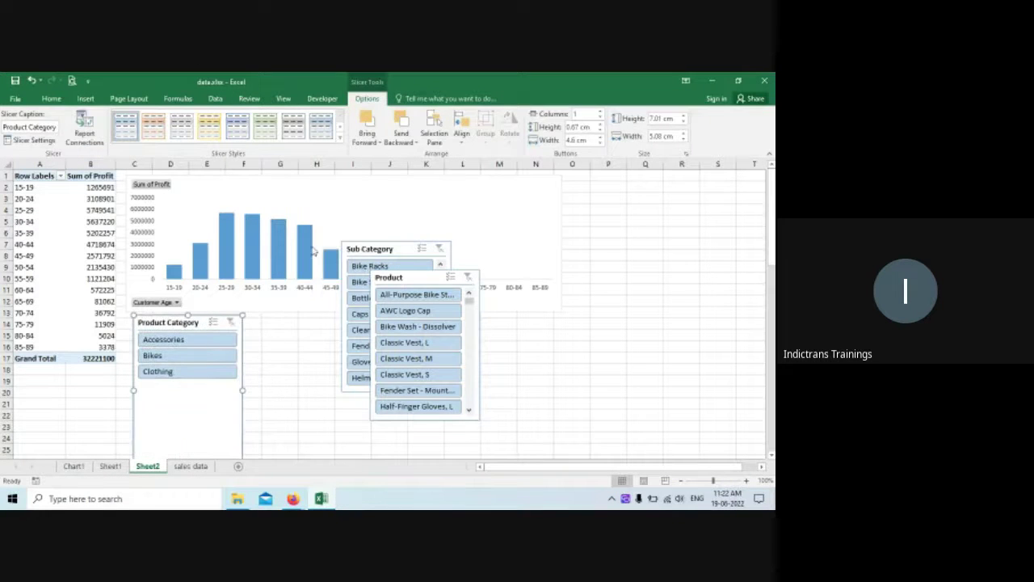
{"action": "left_click_drag", "start_coordinate": [400, 251], "coordinate": [298, 322]}
{"action": "left_click_drag", "start_coordinate": [173, 324], "coordinate": [610, 184]}
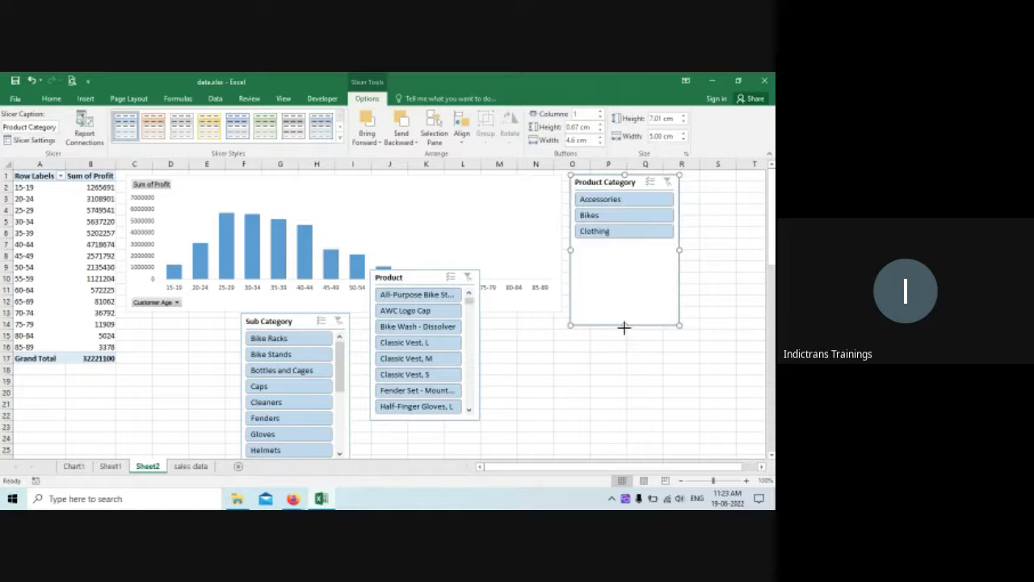
{"action": "left_click_drag", "start_coordinate": [632, 248], "coordinate": [633, 242]}
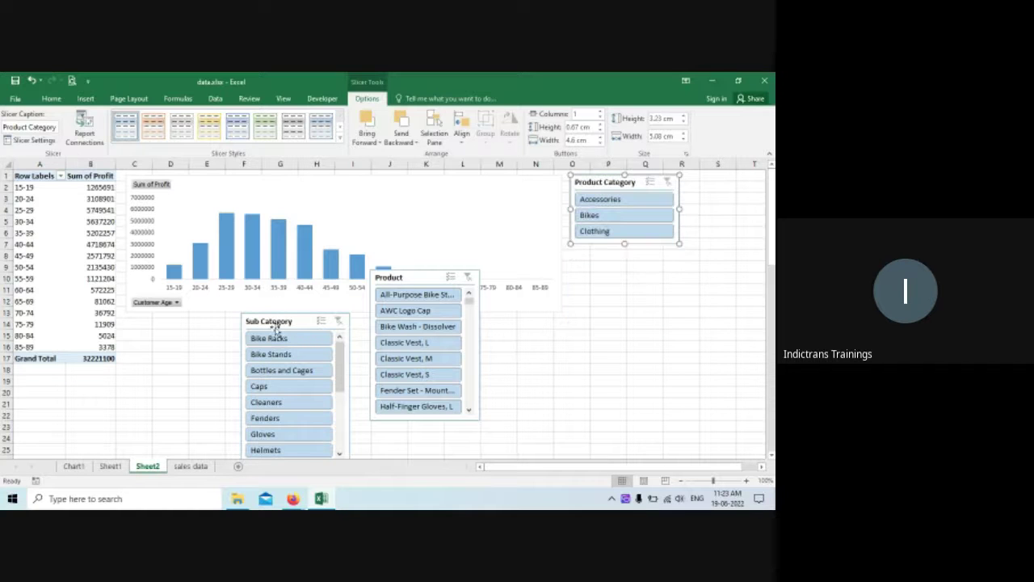
Step: Place the Sub Category slicer beneath Product Category, size it to about 4.13 cm high by 8.52 cm wide, and lay out its buttons in 3 columns
{"action": "left_click_drag", "start_coordinate": [279, 321], "coordinate": [662, 260]}
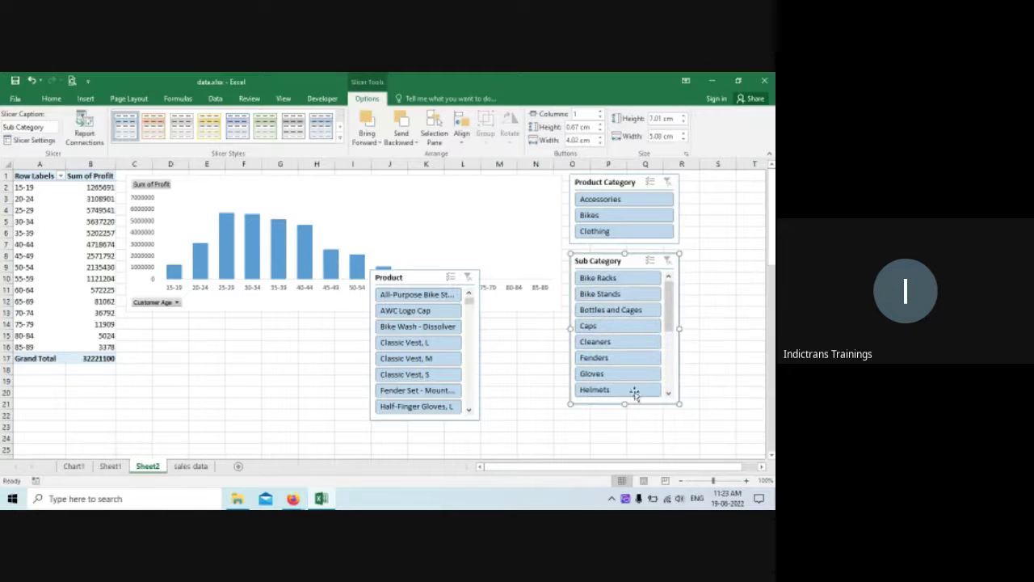
{"action": "left_click_drag", "start_coordinate": [623, 405], "coordinate": [627, 341]}
{"action": "left_click_drag", "start_coordinate": [681, 298], "coordinate": [753, 296]}
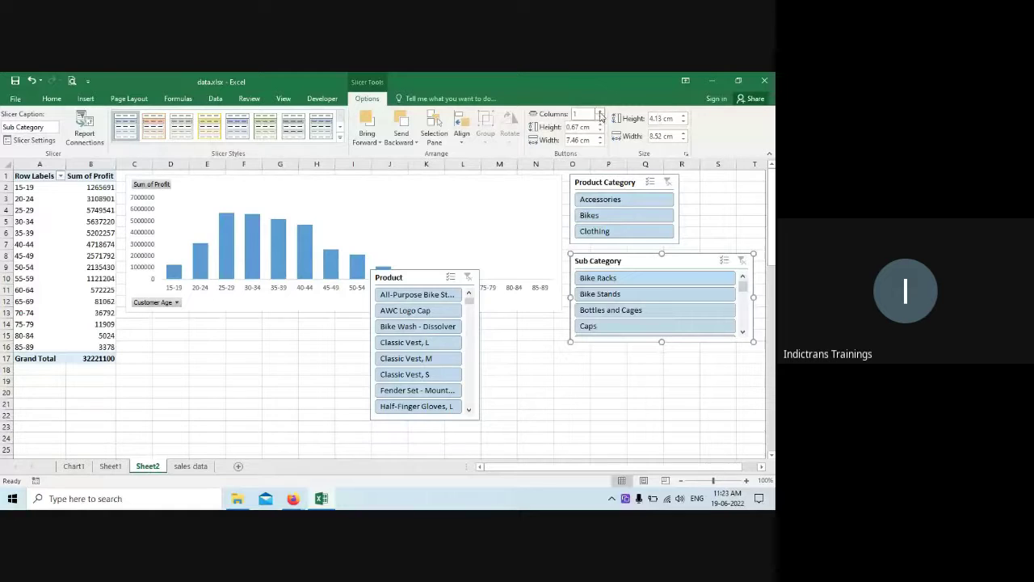
{"action": "left_click", "coordinate": [600, 113]}
{"action": "left_click", "coordinate": [599, 113]}
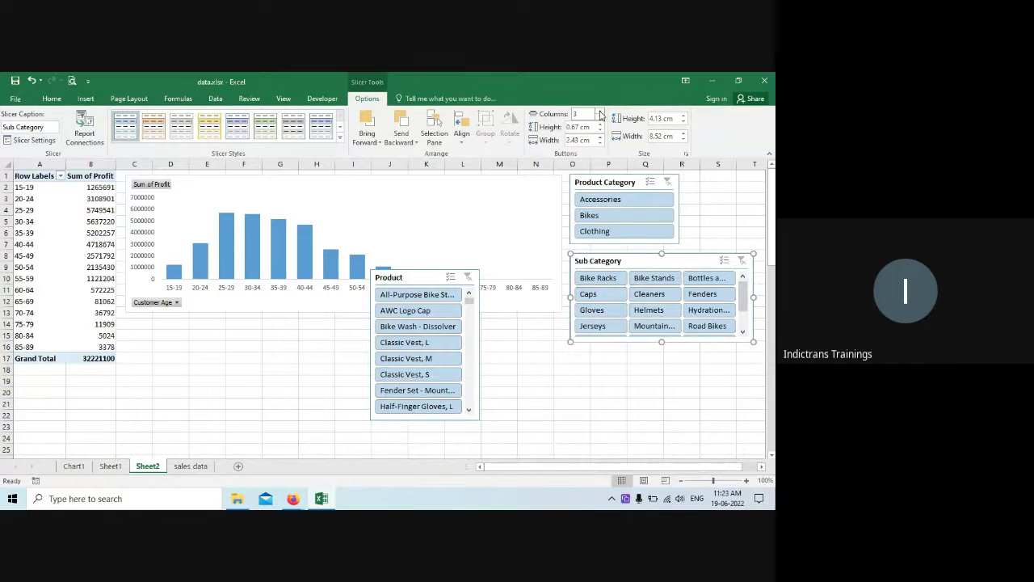
Step: Place the Product slicer directly beneath the Sub Category slicer and widen it to about 8.39 cm
{"action": "left_click_drag", "start_coordinate": [425, 277], "coordinate": [624, 349]}
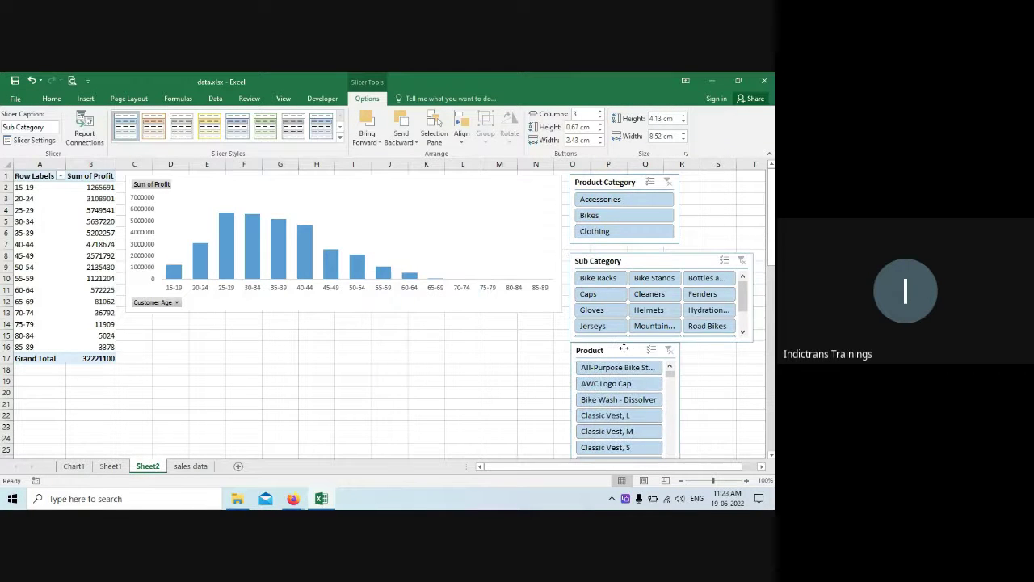
{"action": "left_click_drag", "start_coordinate": [681, 417], "coordinate": [750, 414]}
{"action": "scroll", "coordinate": [695, 420], "scroll_direction": "down", "scroll_amount": 2}
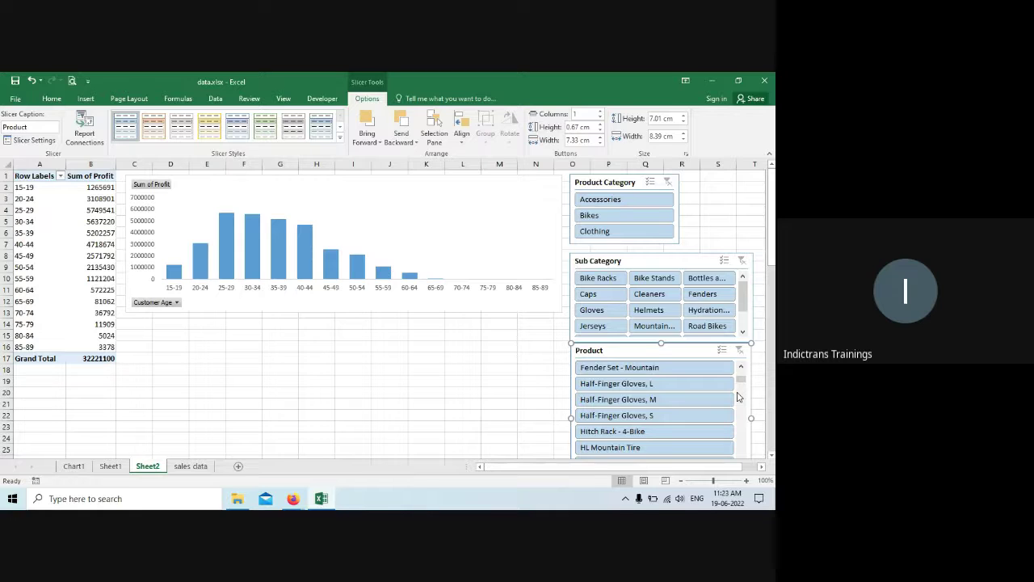
{"action": "scroll", "coordinate": [737, 395], "scroll_direction": "up", "scroll_amount": 2}
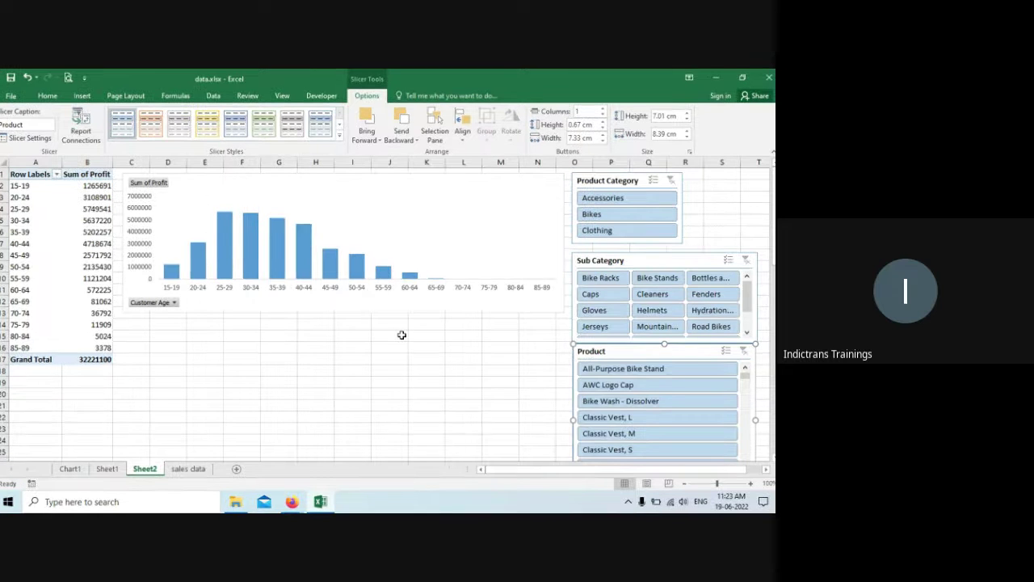
{"action": "left_click", "coordinate": [384, 342]}
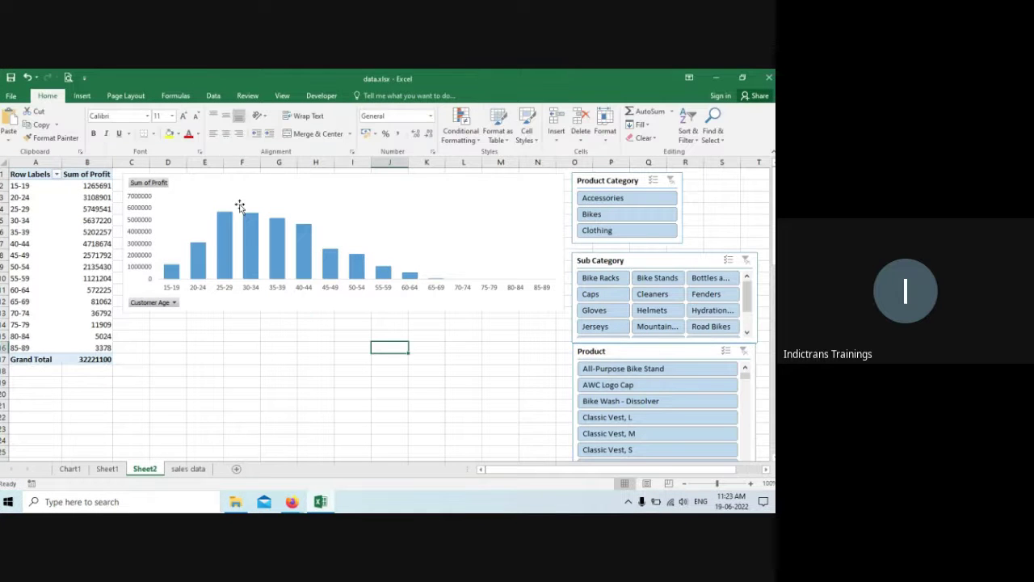
{"action": "left_click", "coordinate": [85, 241]}
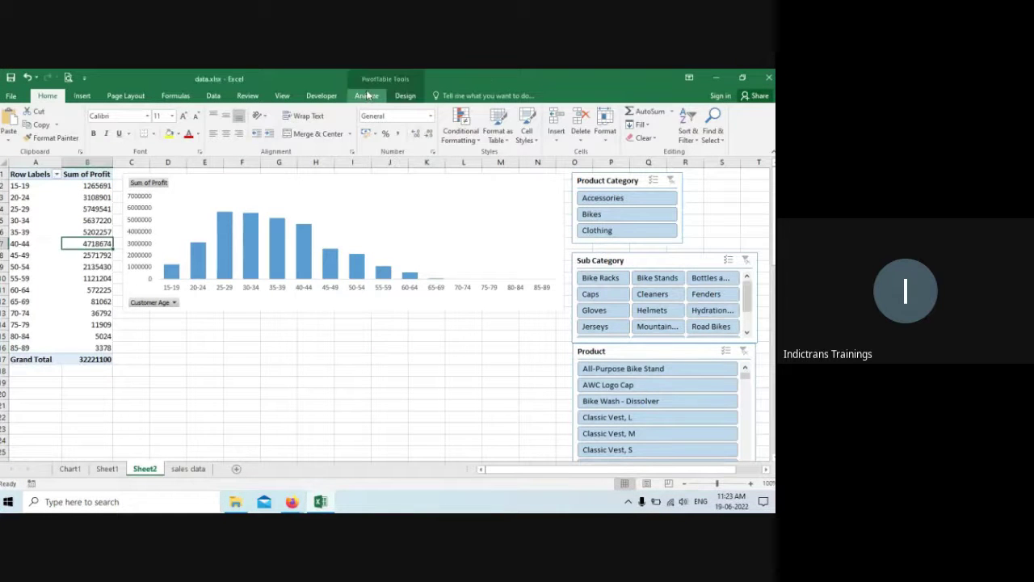
{"action": "left_click", "coordinate": [365, 96]}
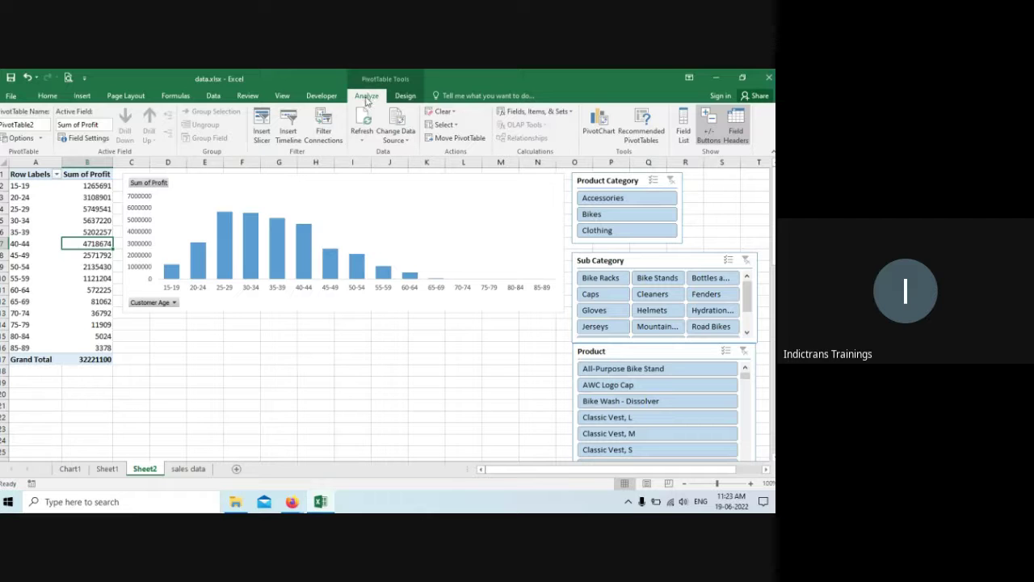
{"action": "left_click", "coordinate": [291, 121]}
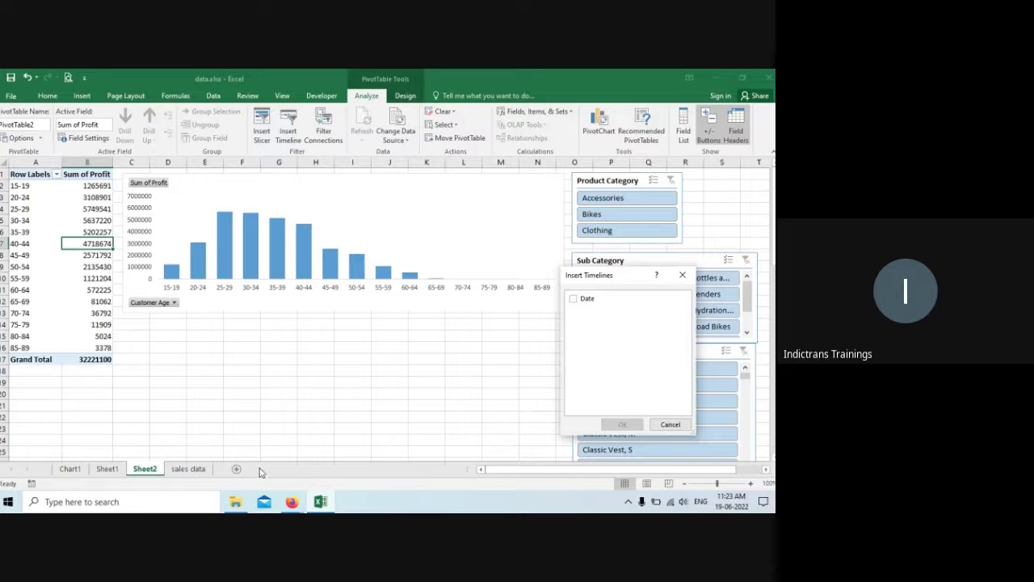
{"action": "left_click", "coordinate": [670, 424]}
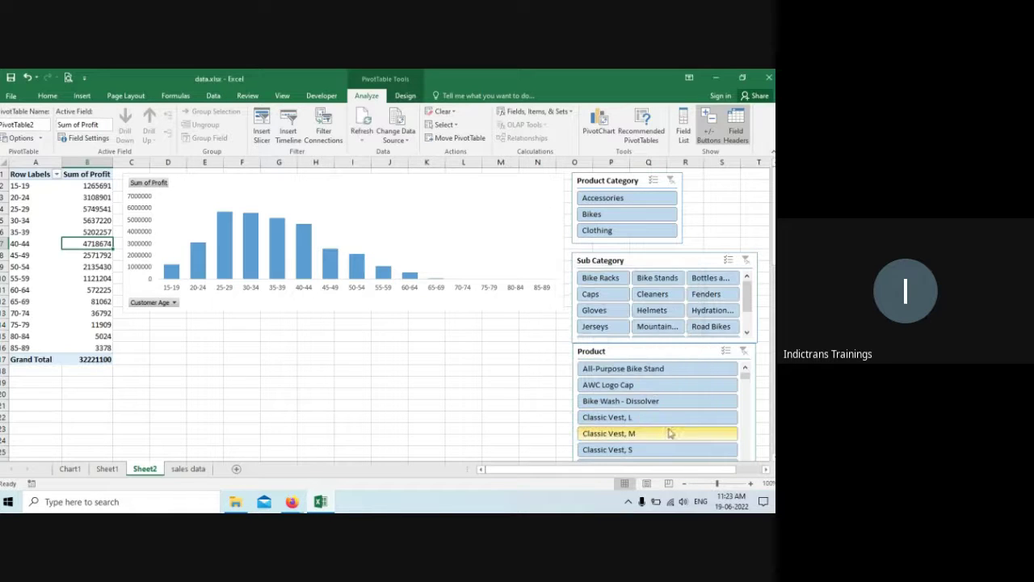
Step: On the sales data sheet, check the number formats of the Date, Customer Age and Year columns
{"action": "left_click", "coordinate": [200, 472]}
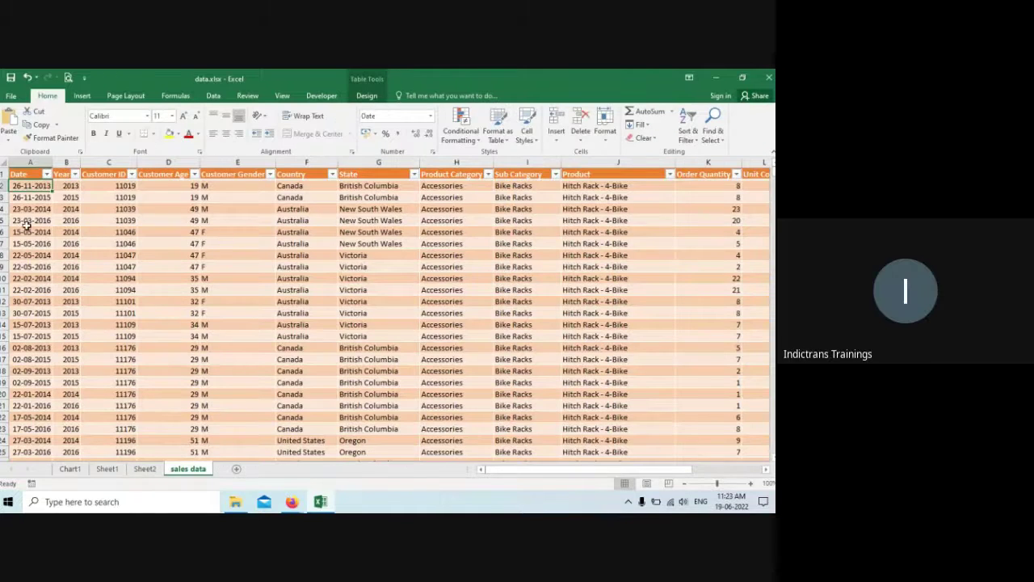
{"action": "left_click", "coordinate": [27, 225]}
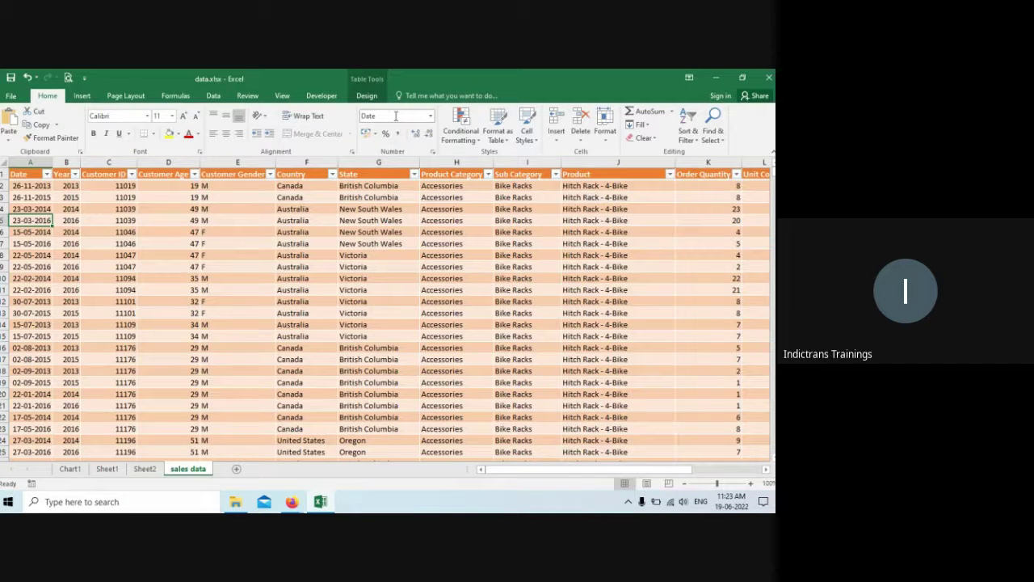
{"action": "left_click", "coordinate": [168, 196]}
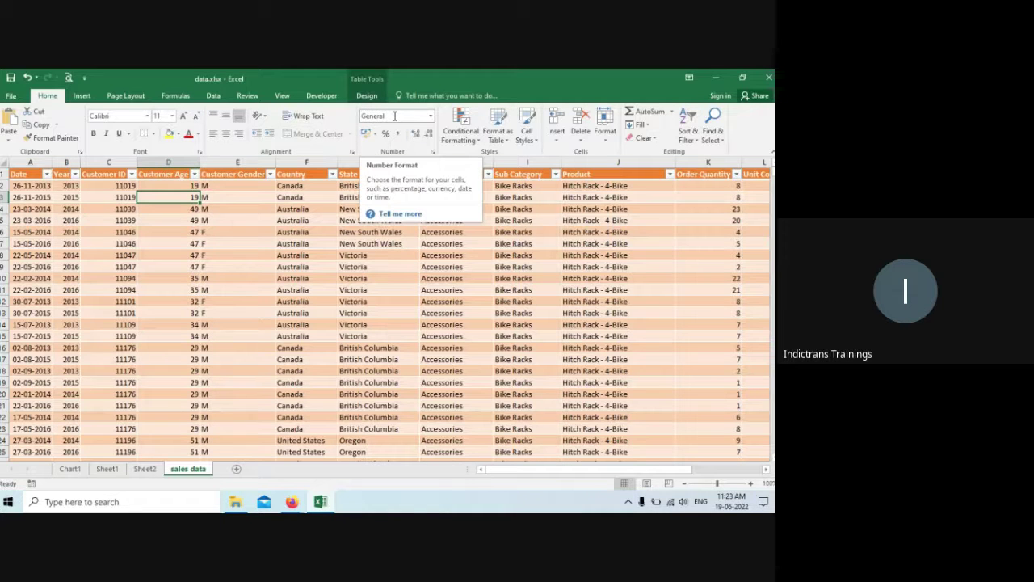
{"action": "left_click", "coordinate": [31, 185]}
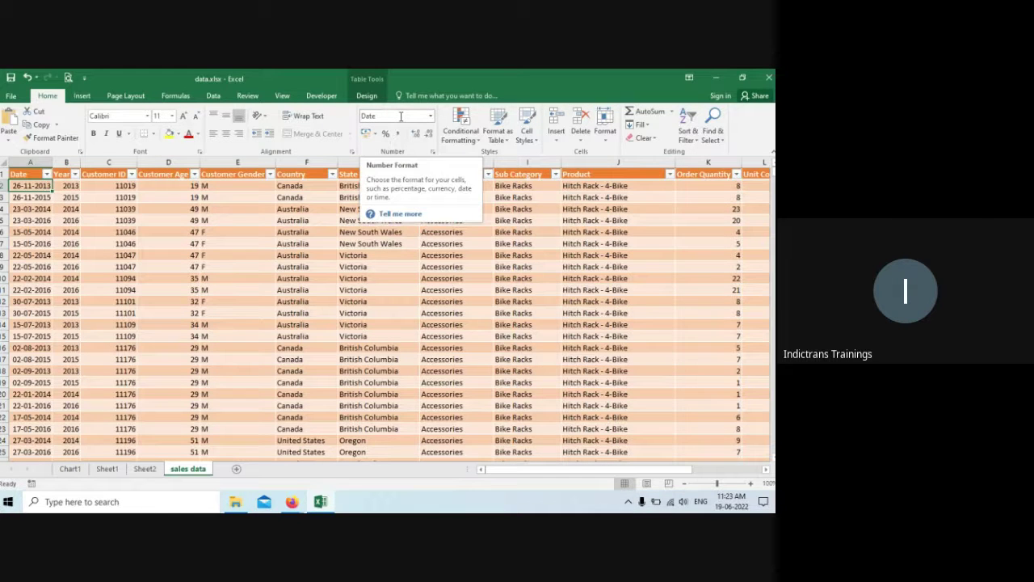
{"action": "left_click", "coordinate": [64, 187]}
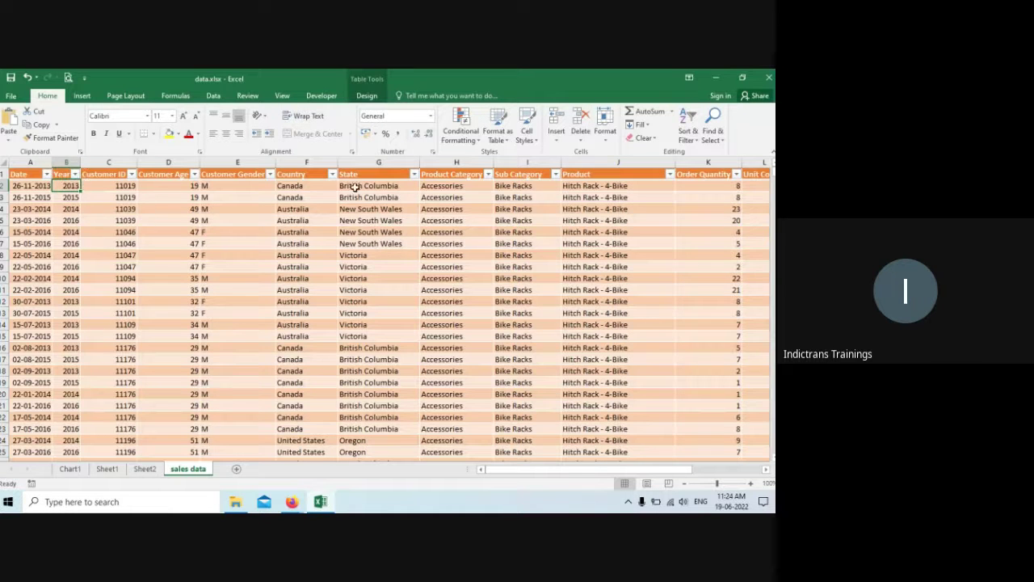
{"action": "left_click", "coordinate": [33, 198]}
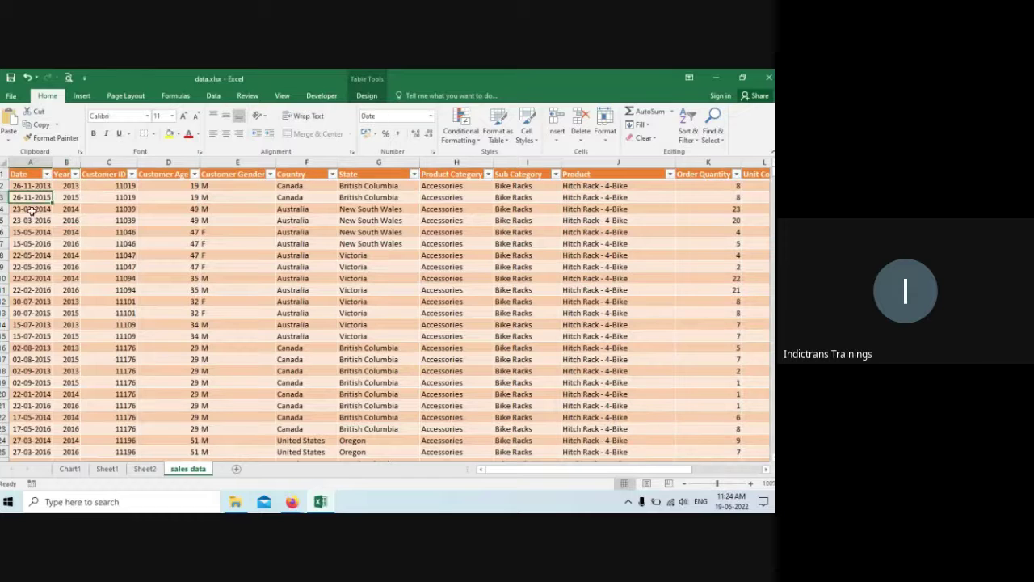
Step: Insert a Date timeline for the profit-by-age pivot table on Sheet2 and place it directly beneath the profit chart
{"action": "left_click", "coordinate": [143, 469]}
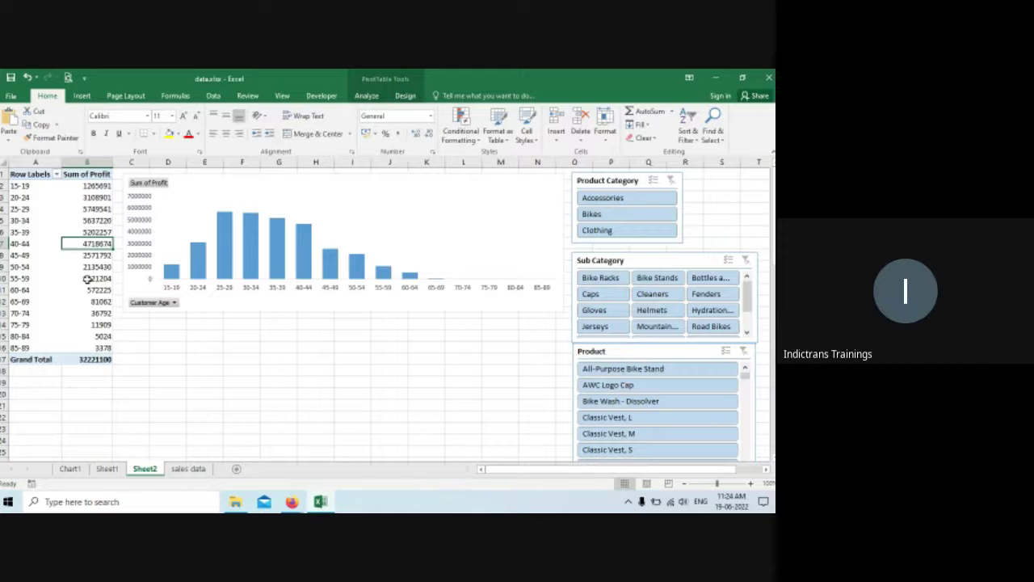
{"action": "left_click", "coordinate": [364, 96]}
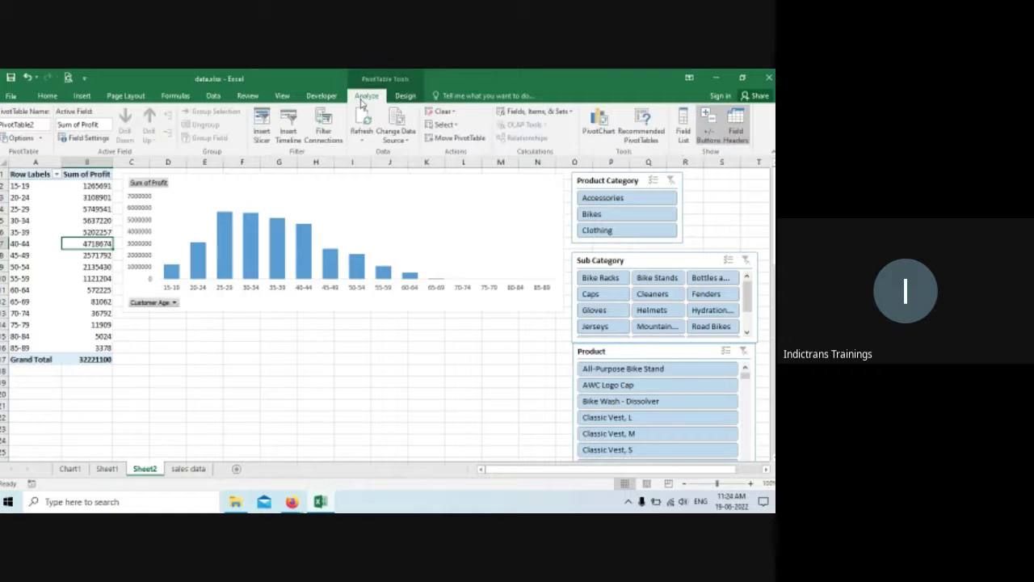
{"action": "left_click", "coordinate": [291, 128]}
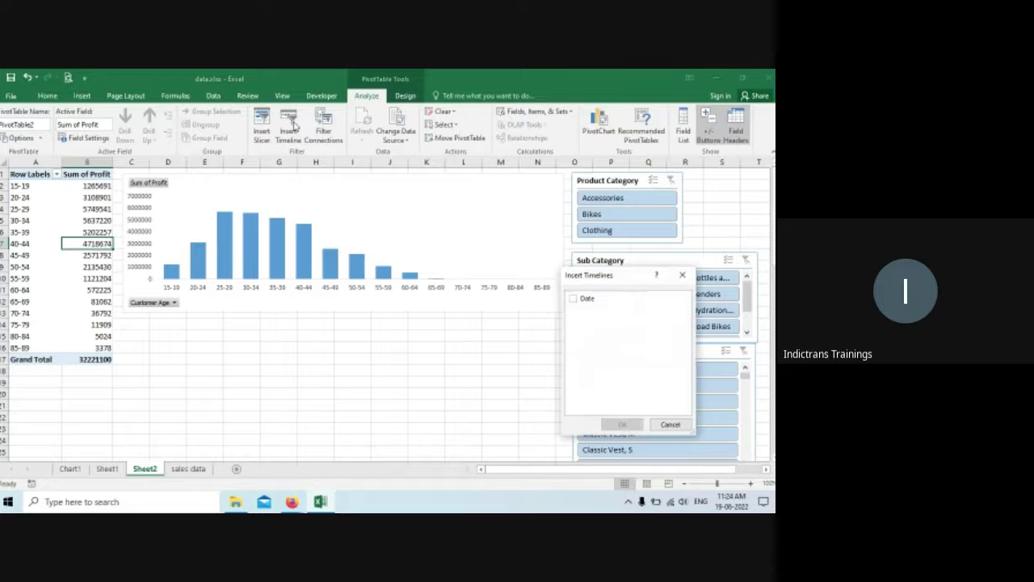
{"action": "left_click", "coordinate": [573, 299]}
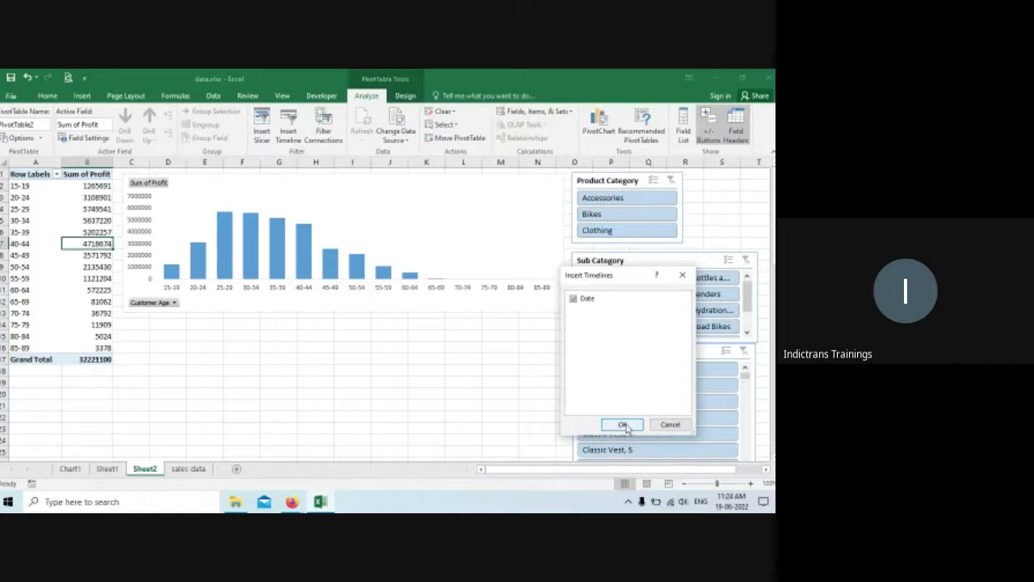
{"action": "left_click", "coordinate": [623, 425]}
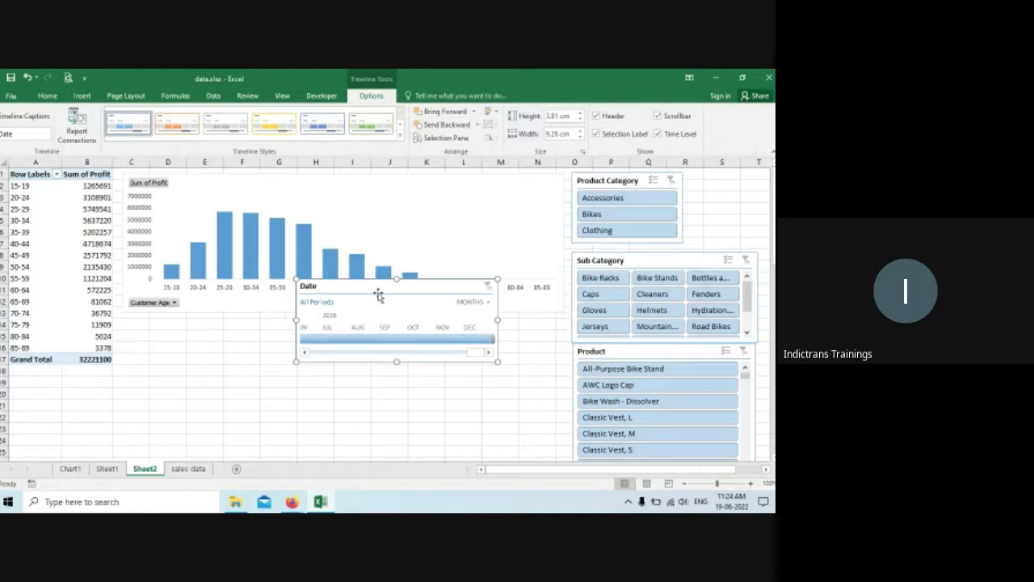
{"action": "left_click_drag", "start_coordinate": [376, 289], "coordinate": [208, 334]}
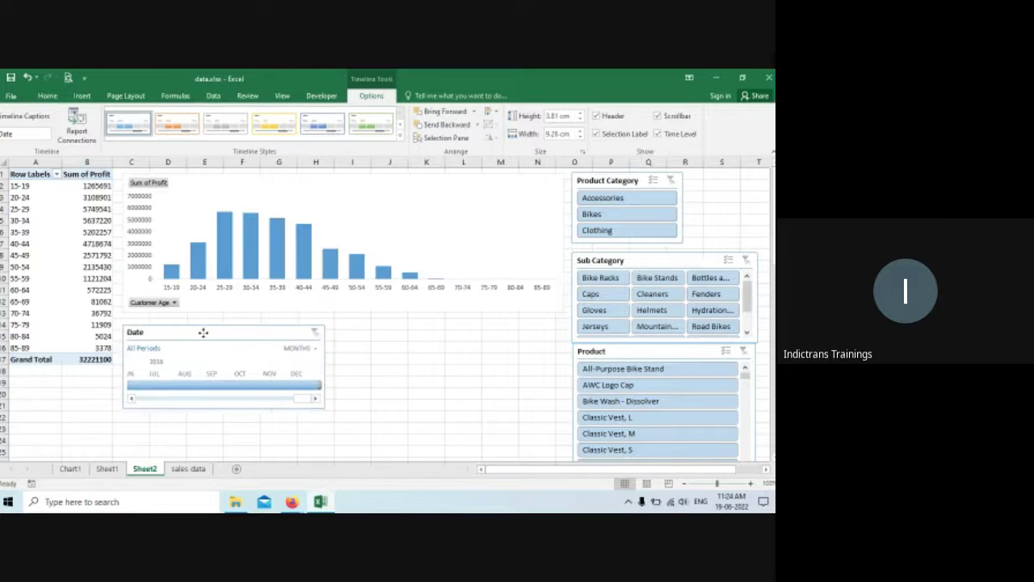
Step: Widen the Date timeline to about 20.11 cm to match the profit chart and set its time level to quarters
{"action": "left_click_drag", "start_coordinate": [330, 366], "coordinate": [557, 359]}
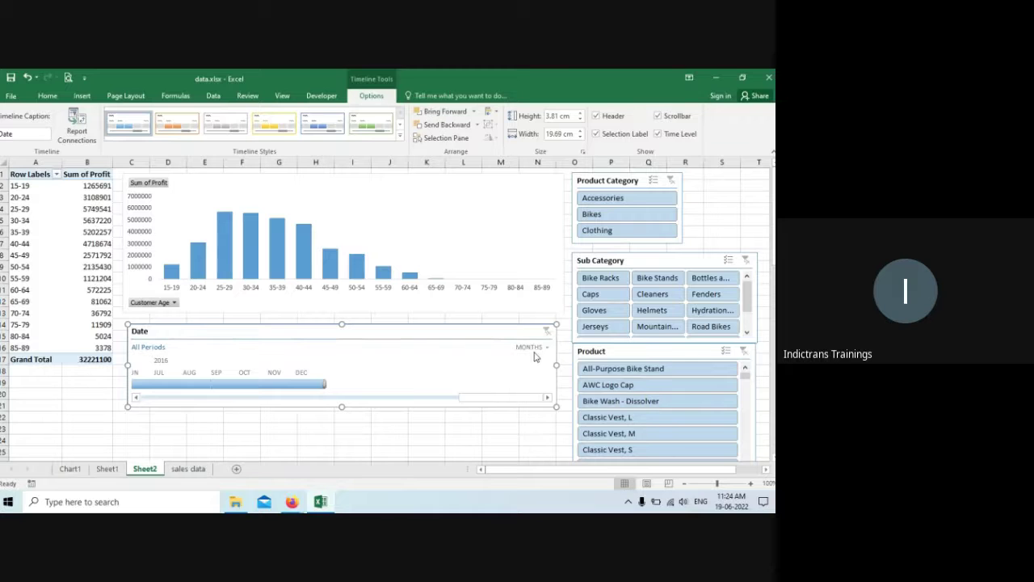
{"action": "left_click", "coordinate": [544, 348]}
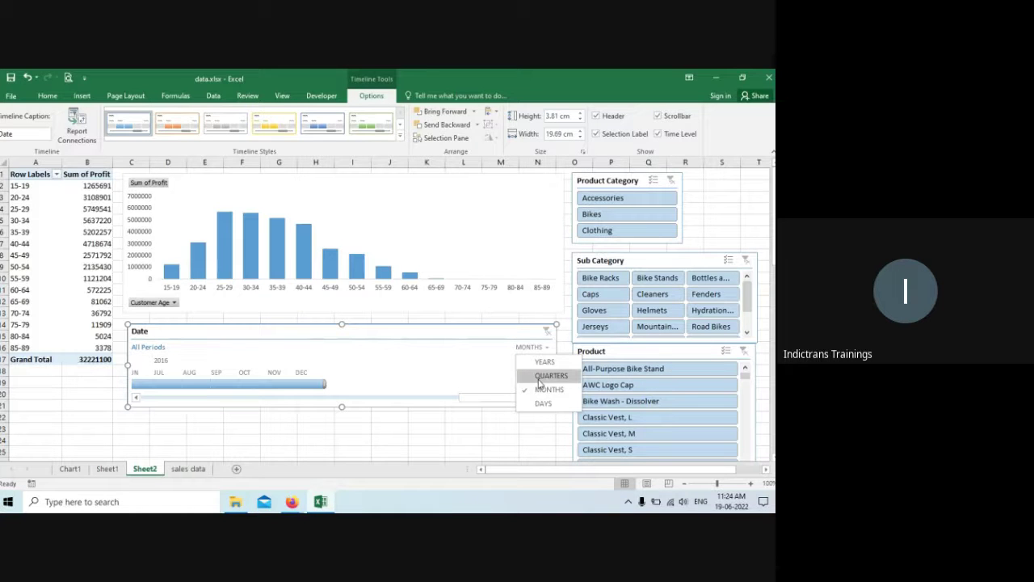
{"action": "left_click", "coordinate": [541, 376]}
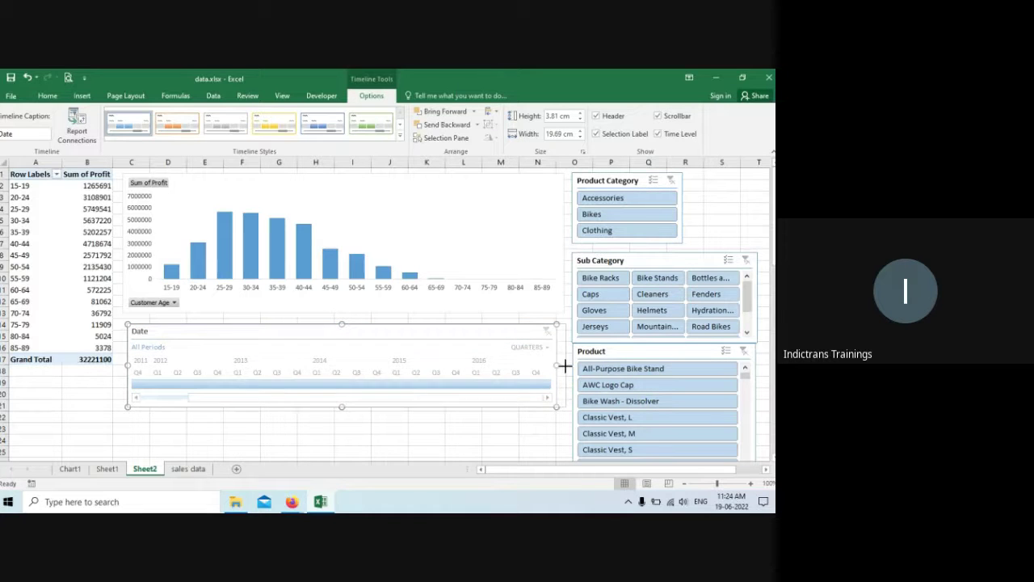
{"action": "left_click_drag", "start_coordinate": [565, 365], "coordinate": [566, 366]}
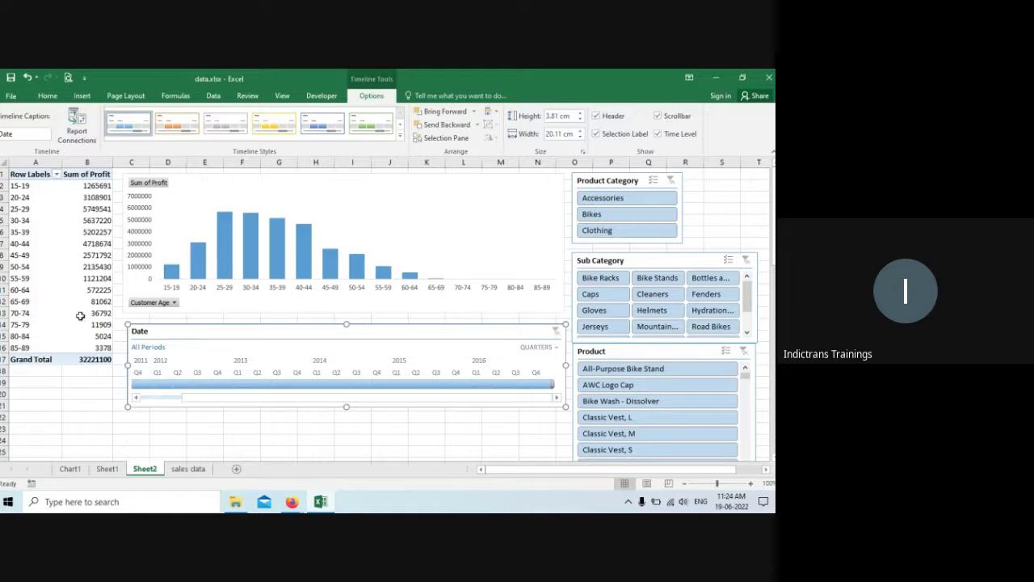
Step: Filter the profit data on the timeline to Q4 2011, extend the range in stages through Q4 2016, and finish on Q1 2016 alone
{"action": "left_click", "coordinate": [141, 384]}
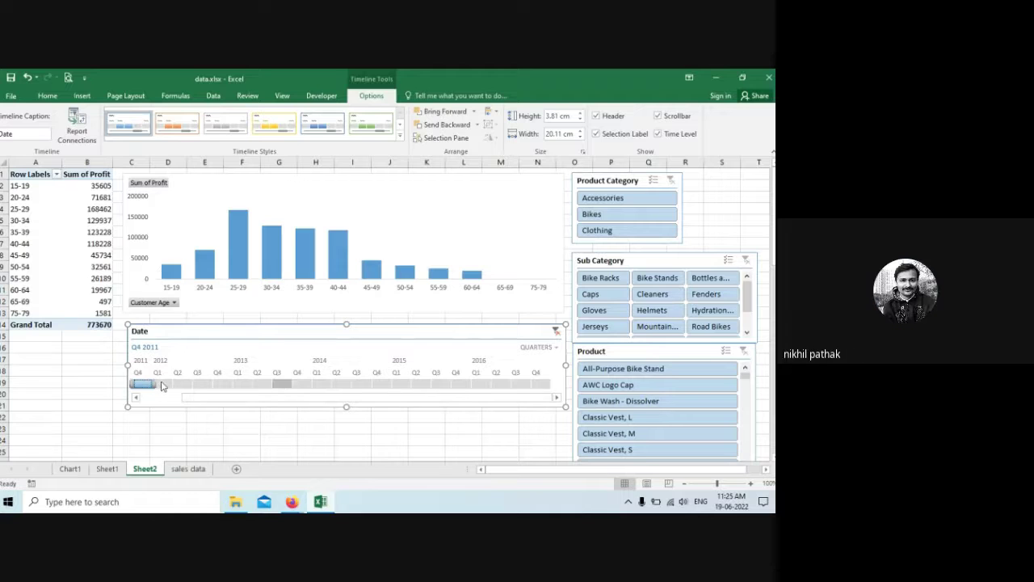
{"action": "left_click_drag", "start_coordinate": [205, 390], "coordinate": [314, 381]}
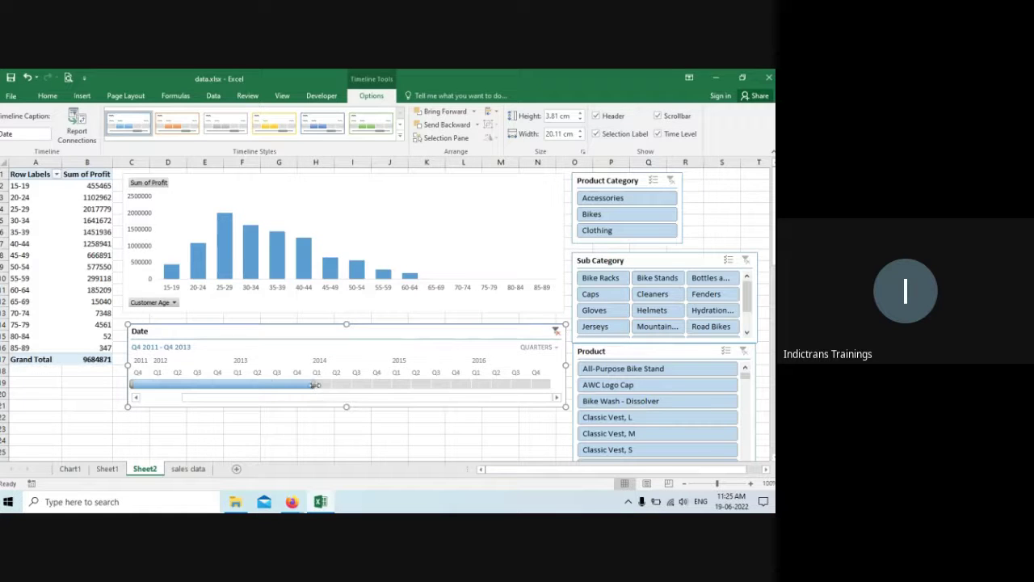
{"action": "left_click_drag", "start_coordinate": [317, 384], "coordinate": [464, 381]}
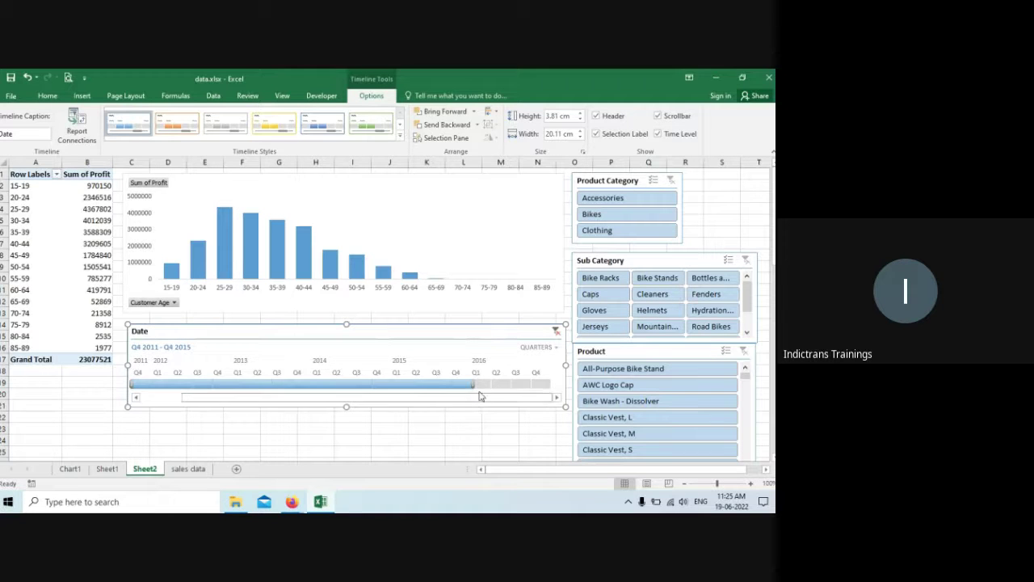
{"action": "left_click_drag", "start_coordinate": [517, 383], "coordinate": [551, 384]}
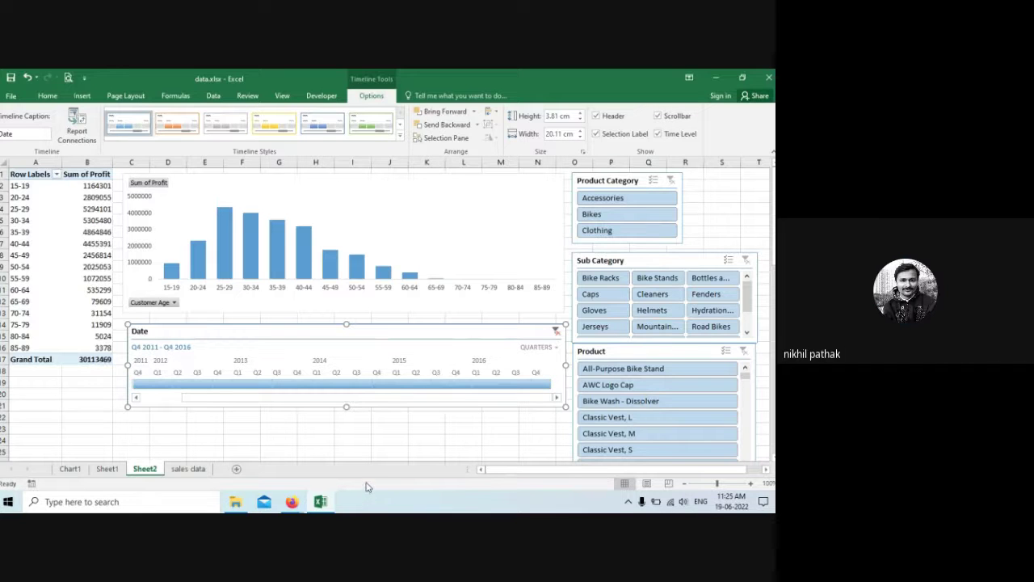
{"action": "left_click", "coordinate": [481, 384]}
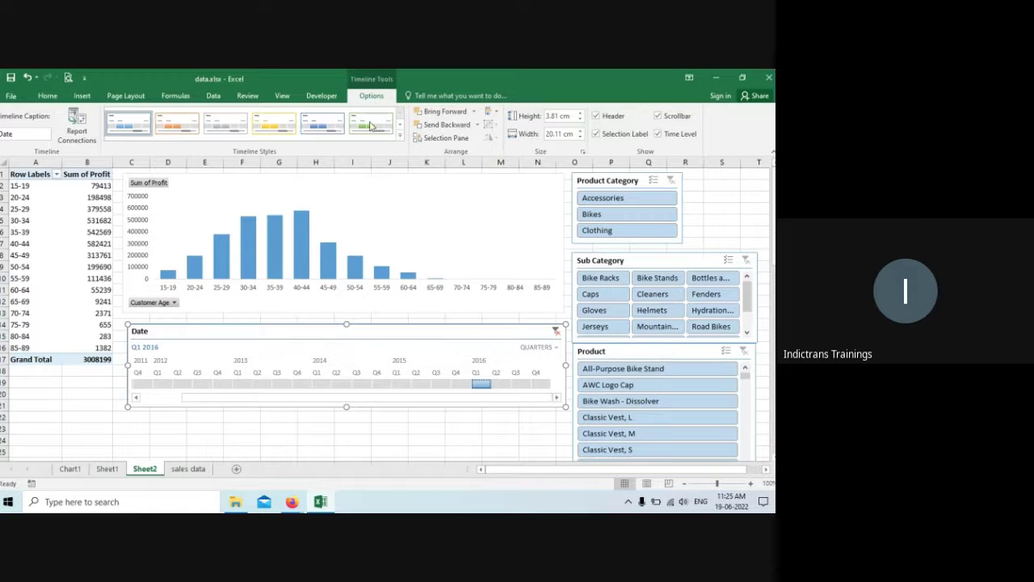
Step: Try the light green and light orange styles on the Date timeline, and settle on the dark orange style
{"action": "left_click", "coordinate": [399, 136]}
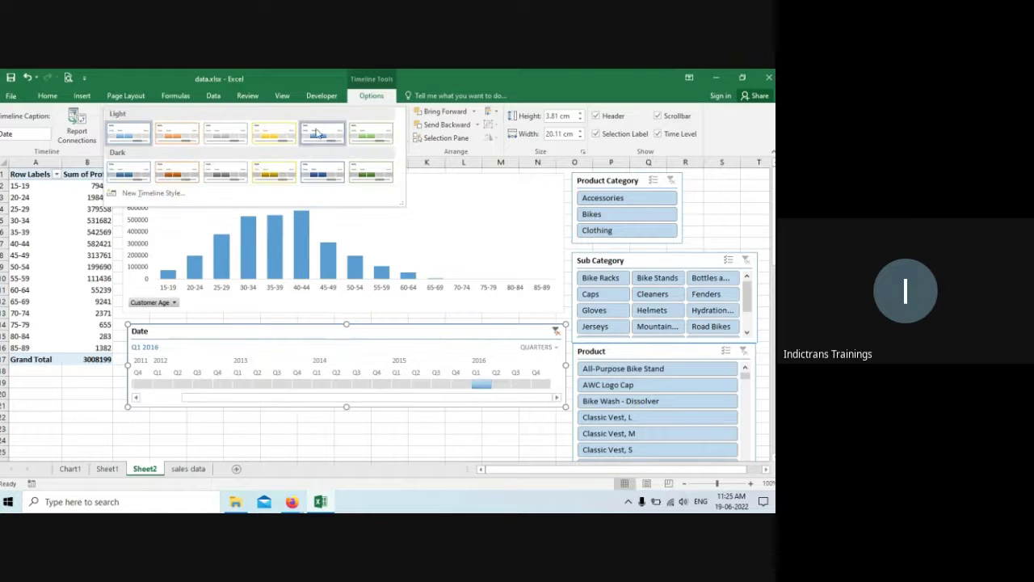
{"action": "left_click", "coordinate": [377, 133]}
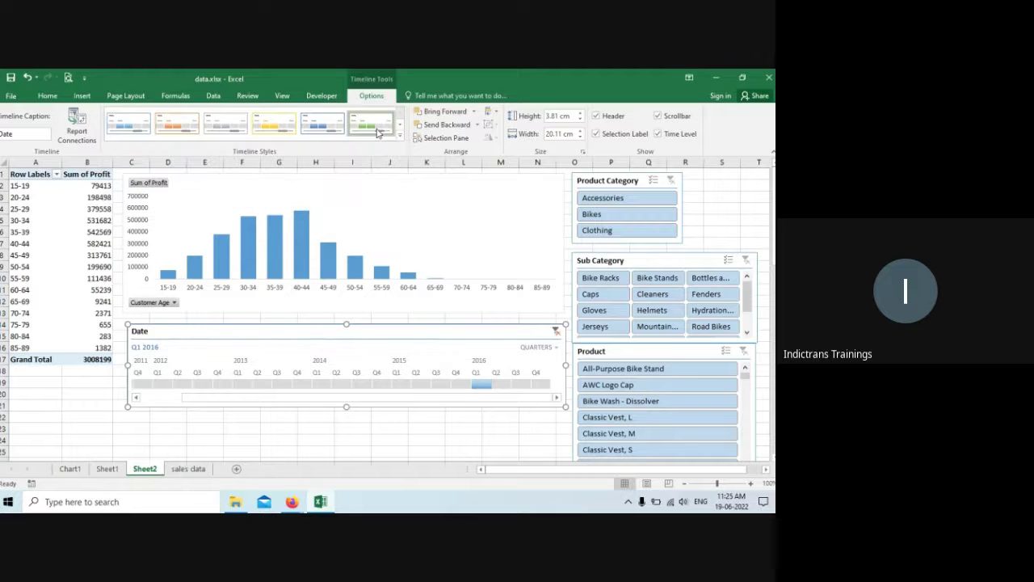
{"action": "left_click", "coordinate": [399, 136]}
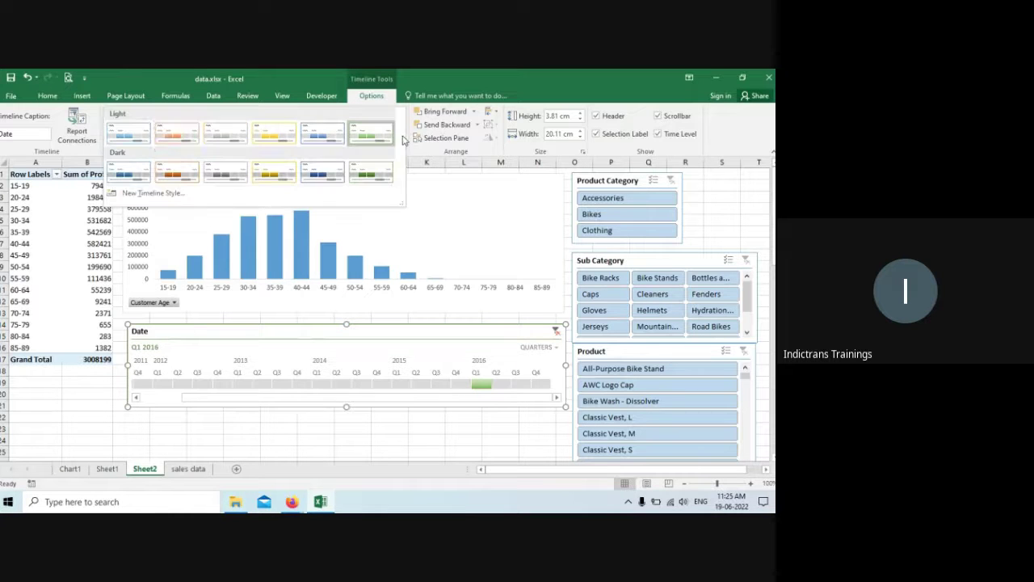
{"action": "left_click", "coordinate": [187, 143]}
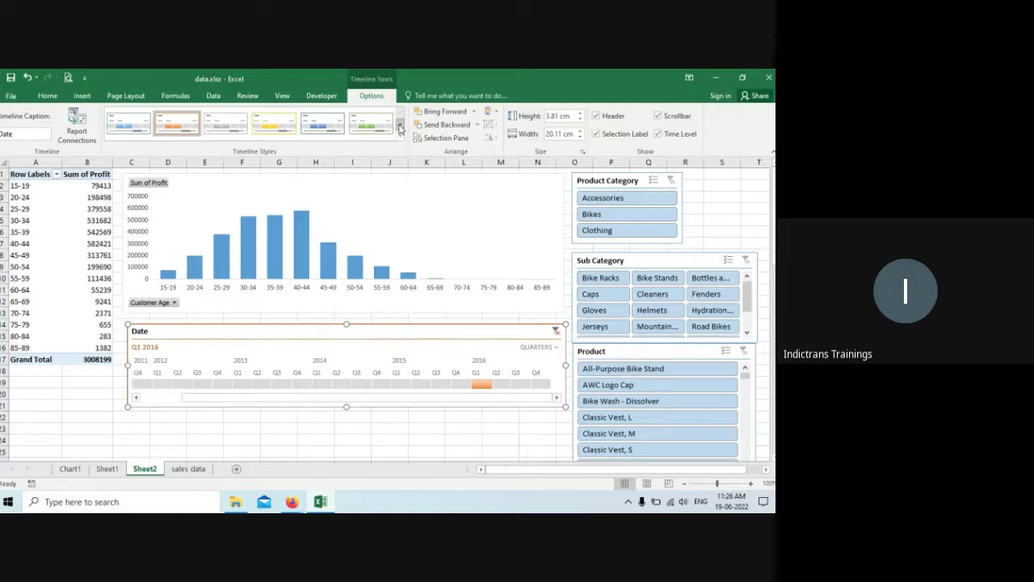
{"action": "left_click", "coordinate": [399, 129]}
{"action": "left_click", "coordinate": [178, 123]}
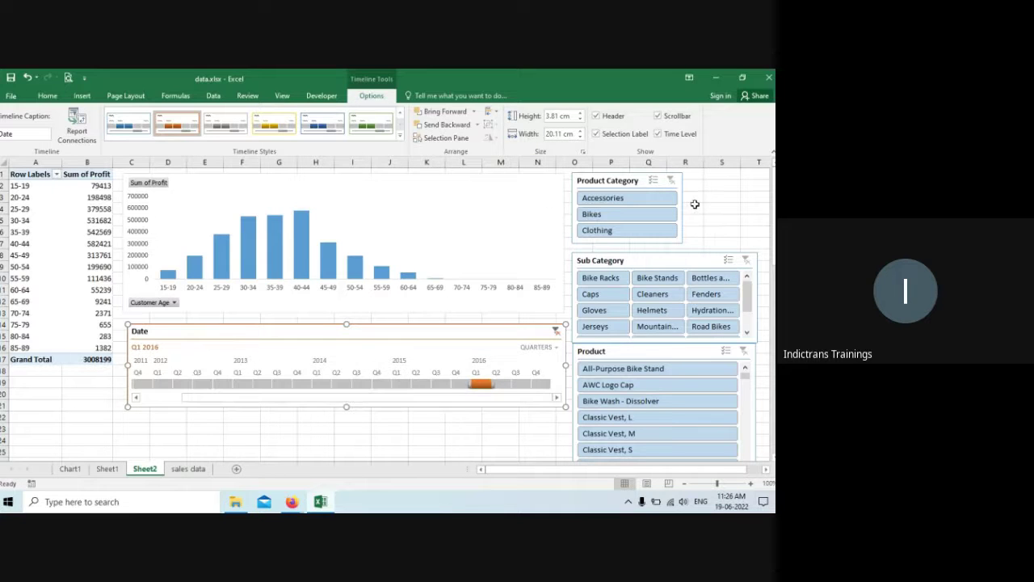
Step: Hide the Date timeline's time level, scrollbar, header and selection label, and resize its height to about 2.59 cm
{"action": "left_click", "coordinate": [659, 134]}
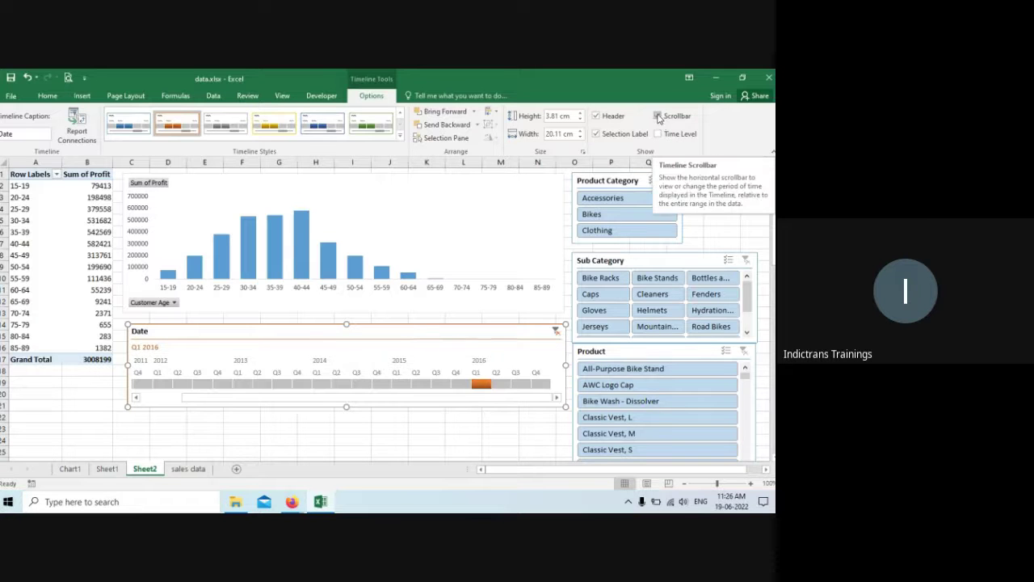
{"action": "left_click", "coordinate": [658, 116]}
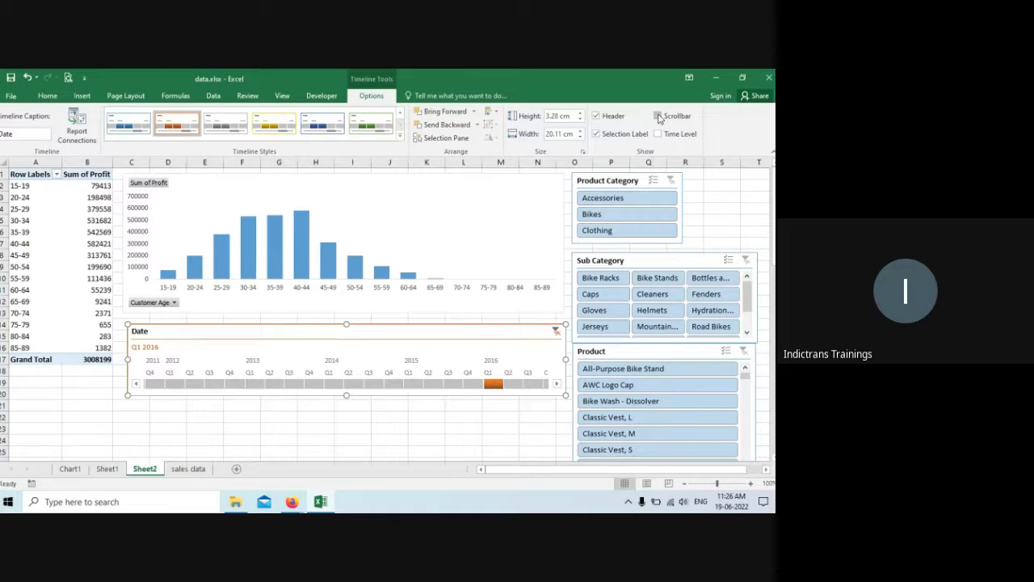
{"action": "left_click", "coordinate": [595, 117]}
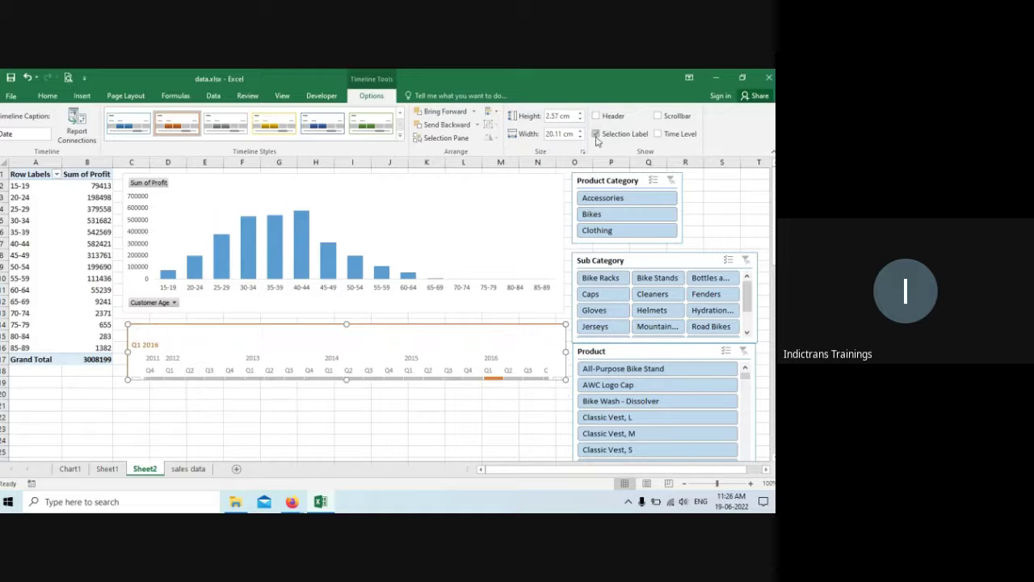
{"action": "left_click", "coordinate": [596, 135]}
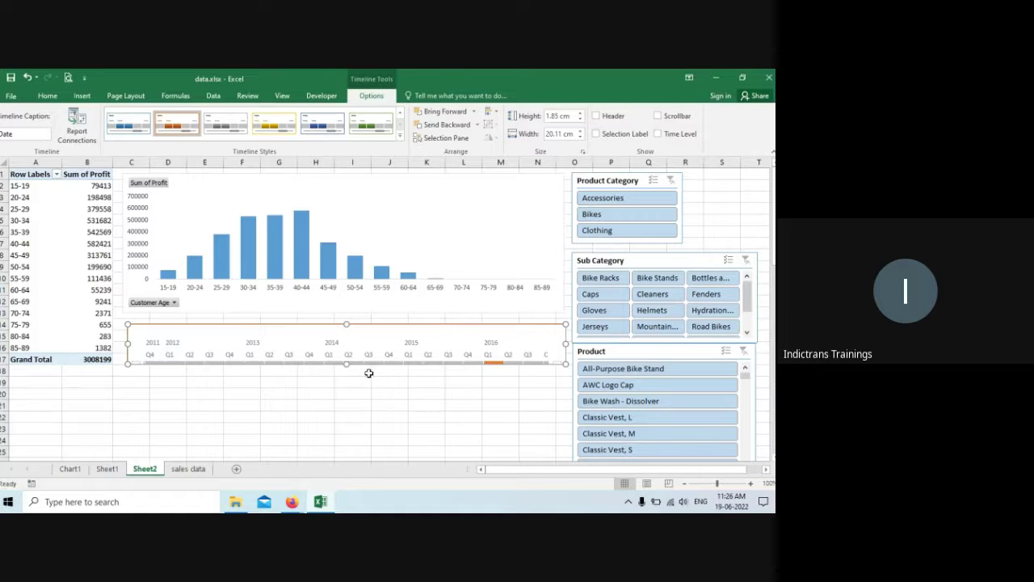
{"action": "left_click_drag", "start_coordinate": [346, 364], "coordinate": [347, 387]}
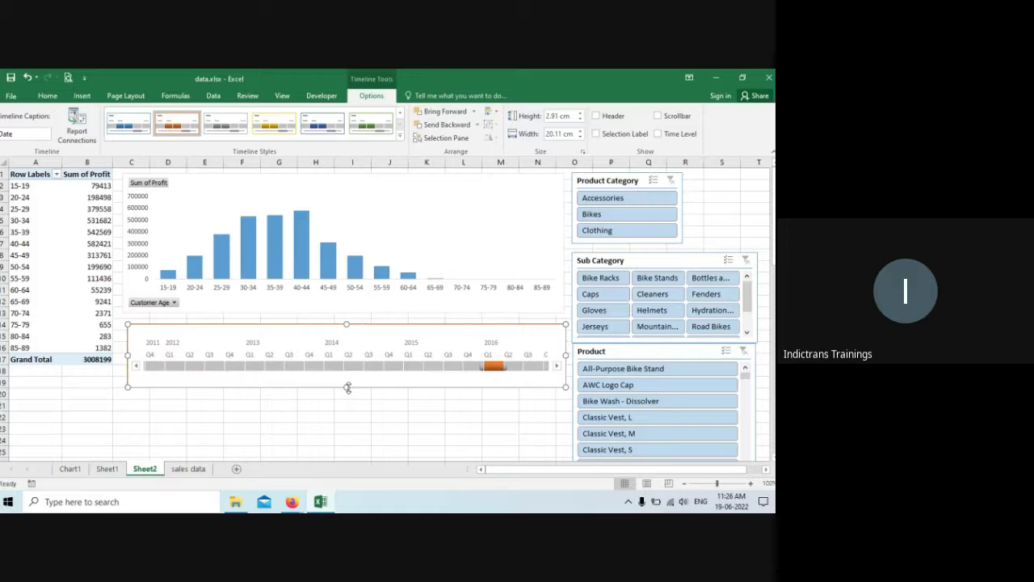
Step: Filter the profit data on the timeline to single quarters in 2011 and 2012, and extend the range from Q1 2011 through Q1 2013
{"action": "left_click", "coordinate": [135, 367]}
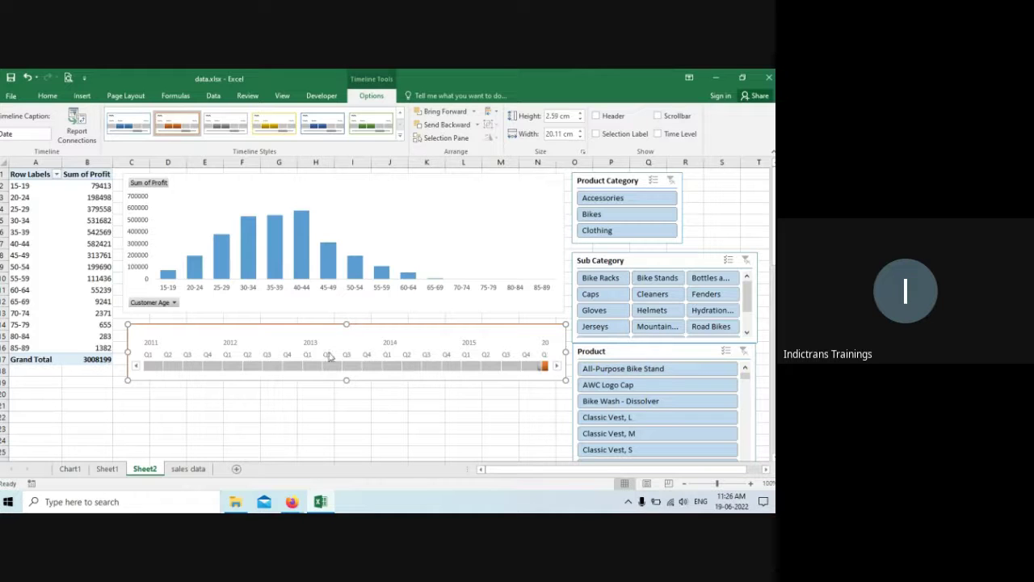
{"action": "left_click", "coordinate": [152, 366]}
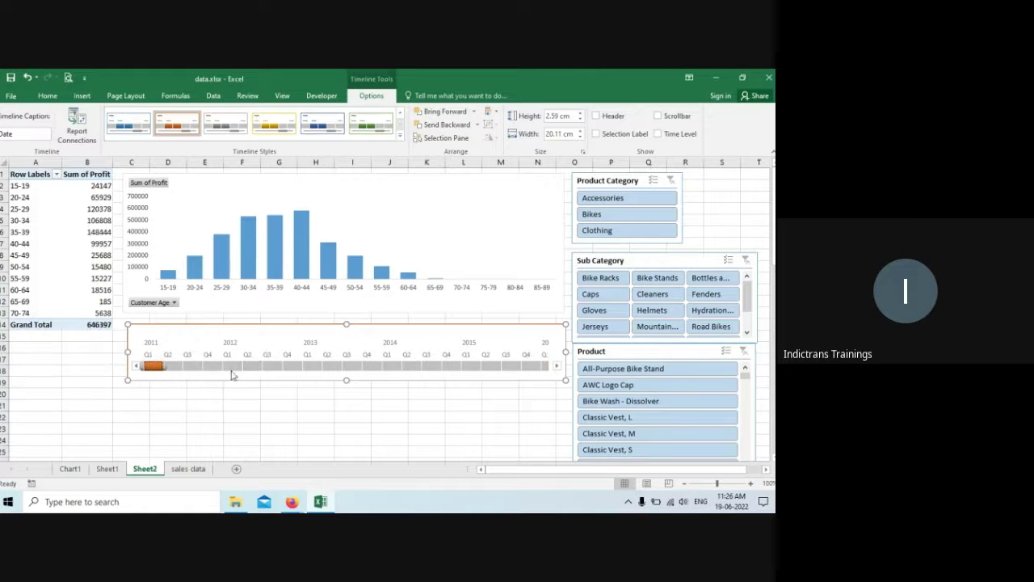
{"action": "left_click", "coordinate": [177, 372]}
{"action": "left_click", "coordinate": [231, 366]}
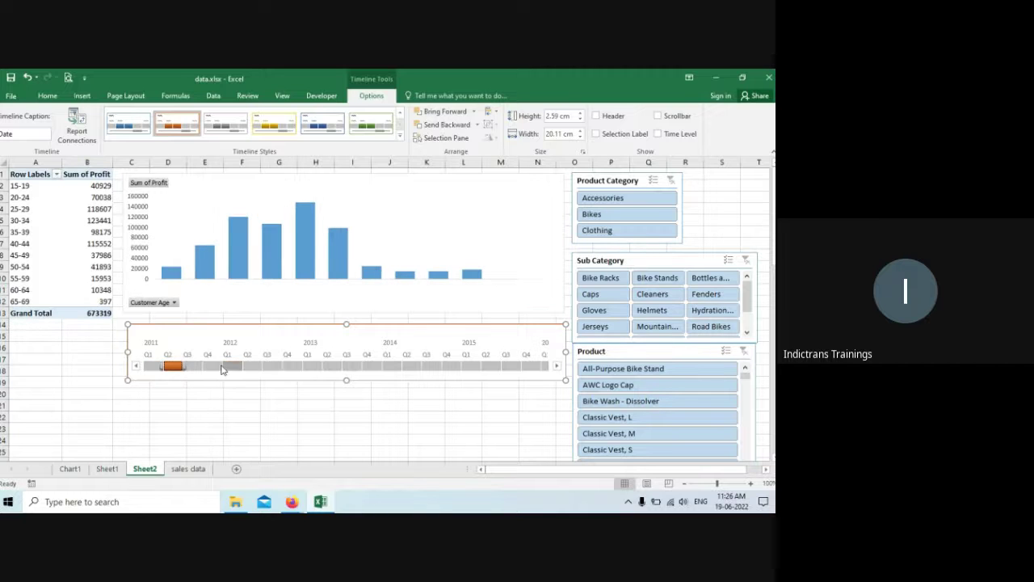
{"action": "left_click", "coordinate": [157, 366]}
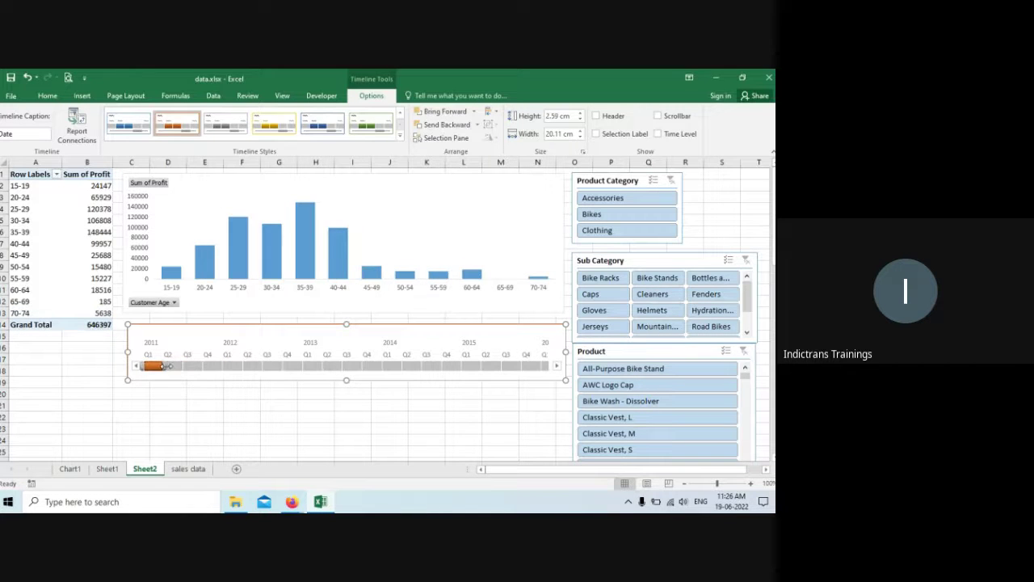
{"action": "left_click_drag", "start_coordinate": [203, 362], "coordinate": [317, 364]}
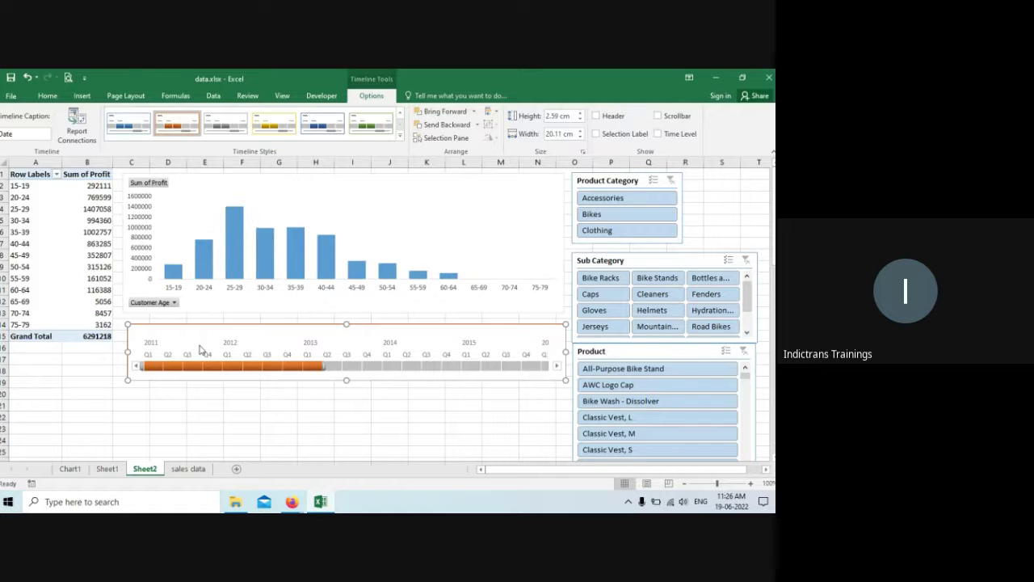
Step: Filter the profit data on the timeline by single quarters in turn: Q4 2013, Q4 2014, Q2 2015, Q2 2012, Q2 2014 and Q2 2015
{"action": "left_click", "coordinate": [371, 366]}
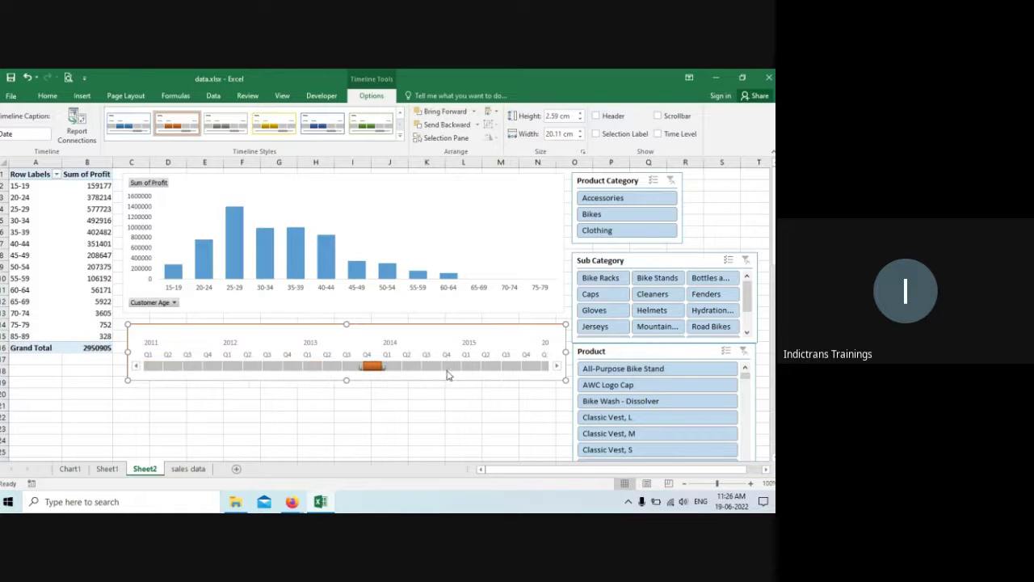
{"action": "left_click", "coordinate": [451, 366]}
{"action": "left_click", "coordinate": [491, 366]}
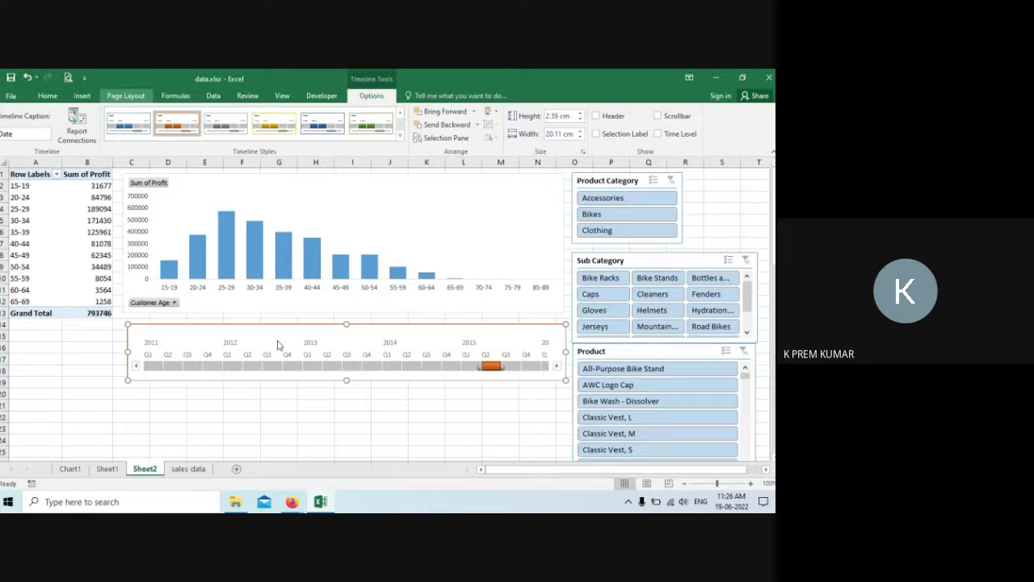
{"action": "left_click", "coordinate": [252, 365]}
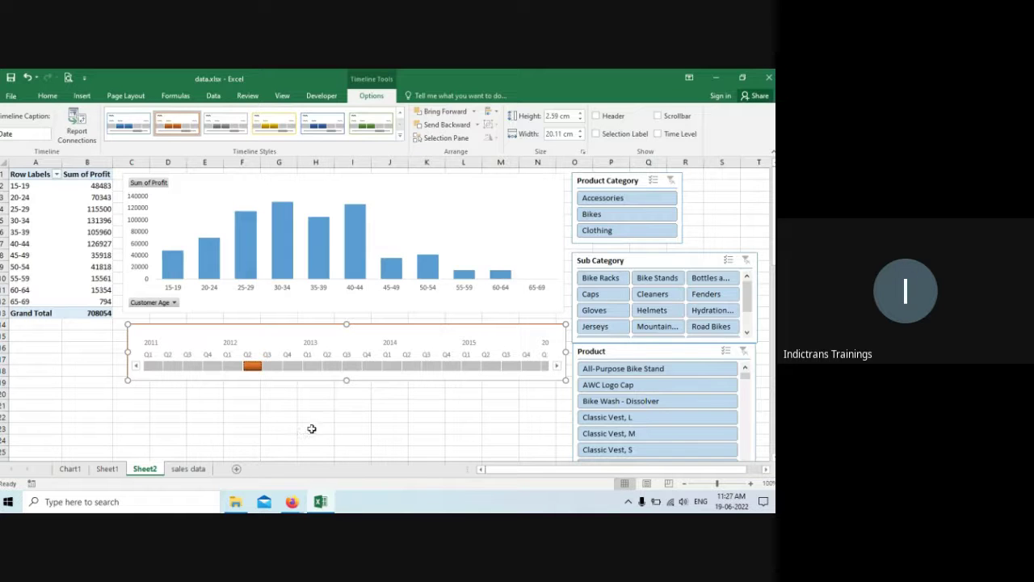
{"action": "left_click", "coordinate": [411, 369]}
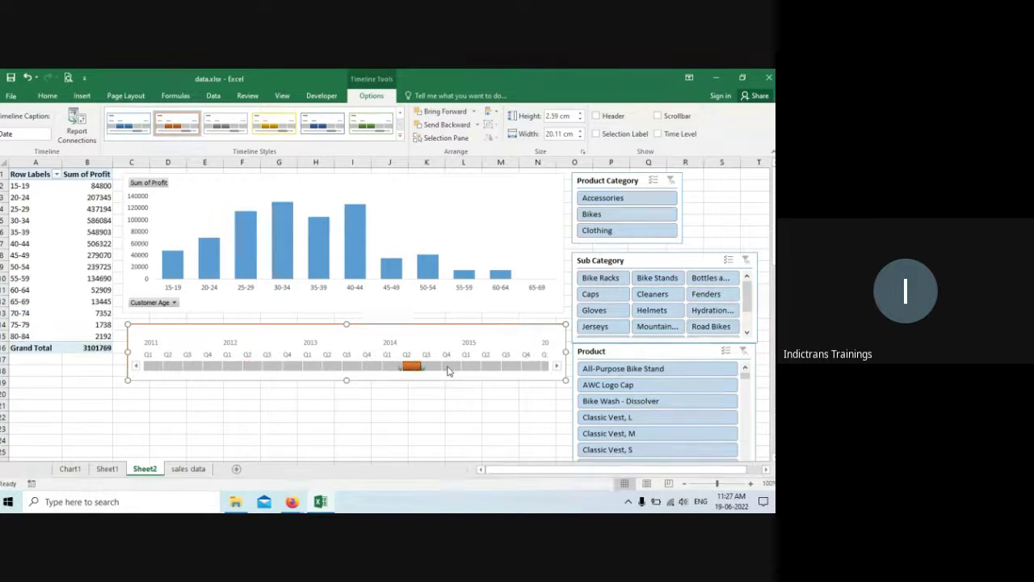
{"action": "left_click", "coordinate": [494, 366]}
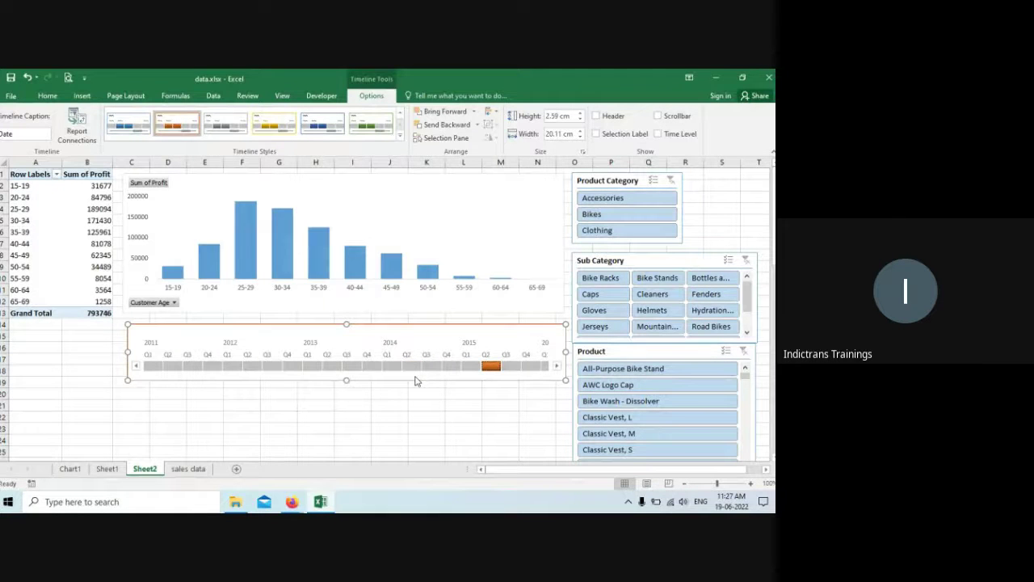
Step: Filter the timeline to Q1 2014, Q4 2012 and Q3 2011 in turn, and extend the last selection through Q4 2013
{"action": "left_click", "coordinate": [391, 366]}
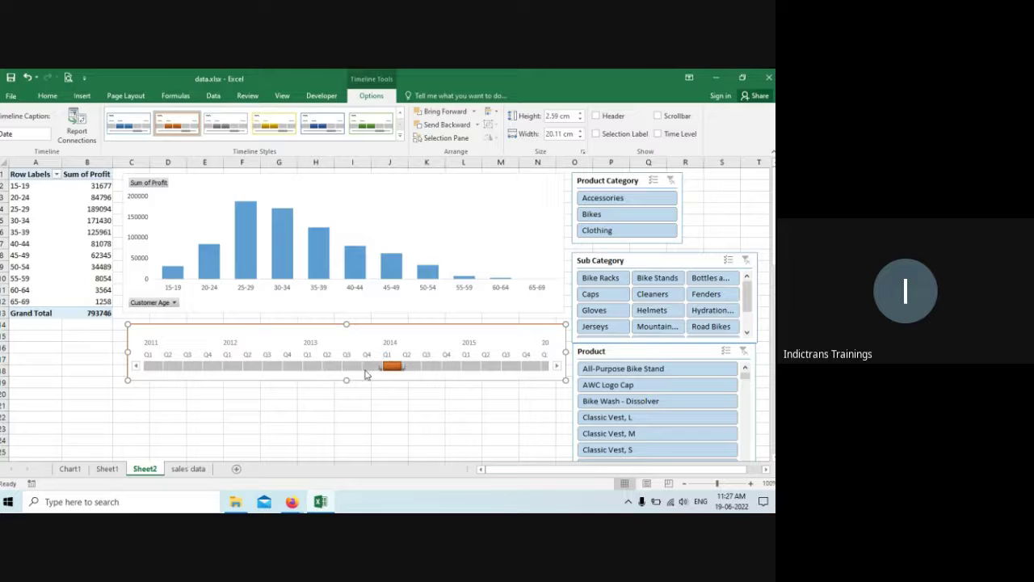
{"action": "left_click", "coordinate": [292, 366]}
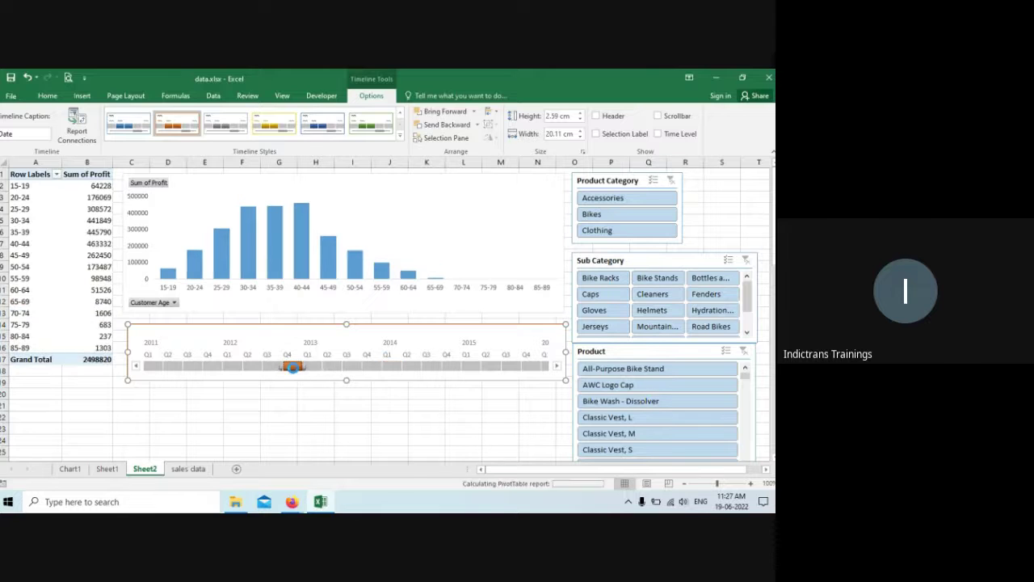
{"action": "left_click", "coordinate": [194, 366]}
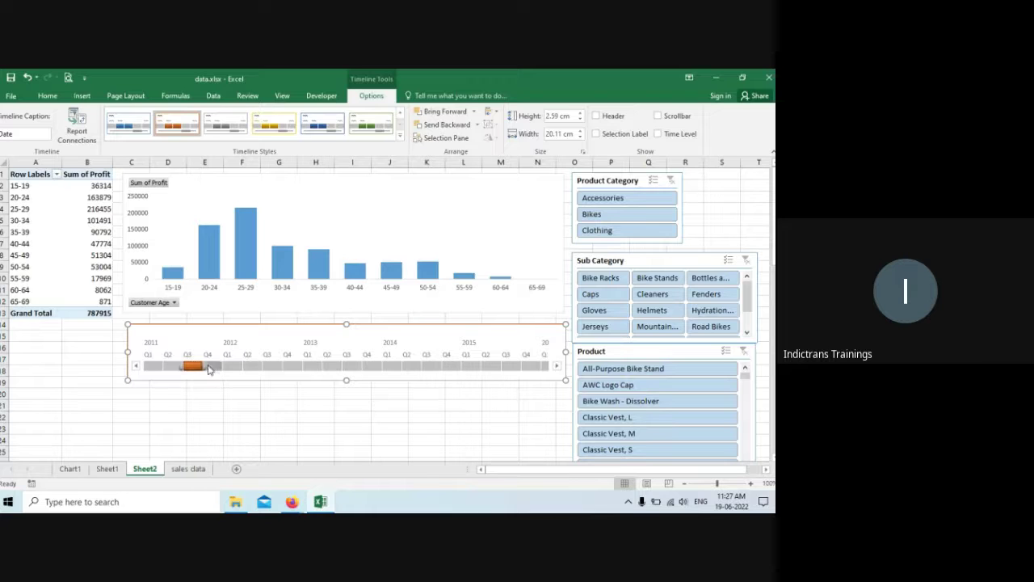
{"action": "left_click_drag", "start_coordinate": [209, 369], "coordinate": [382, 371]}
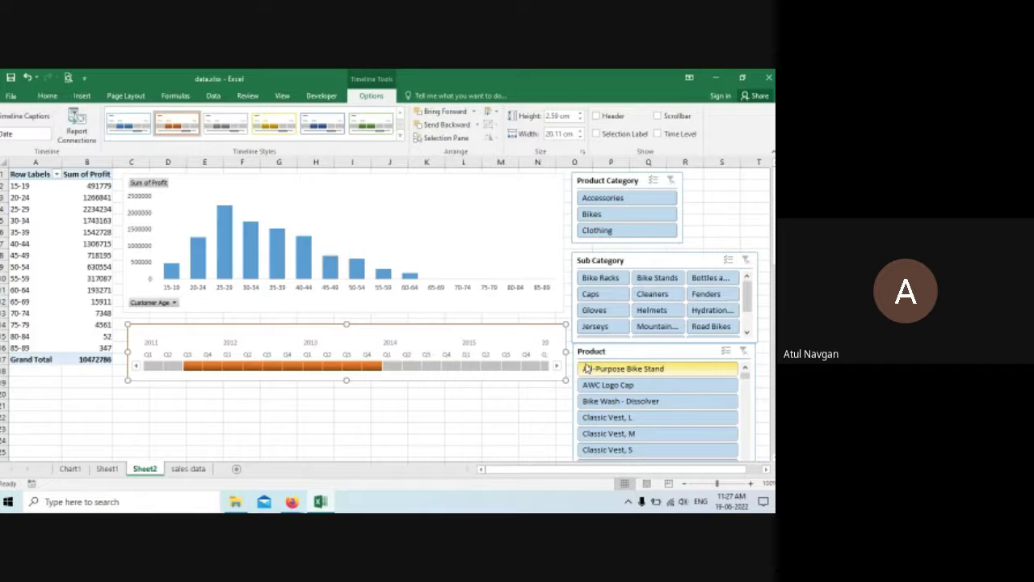
{"action": "left_click", "coordinate": [40, 209]}
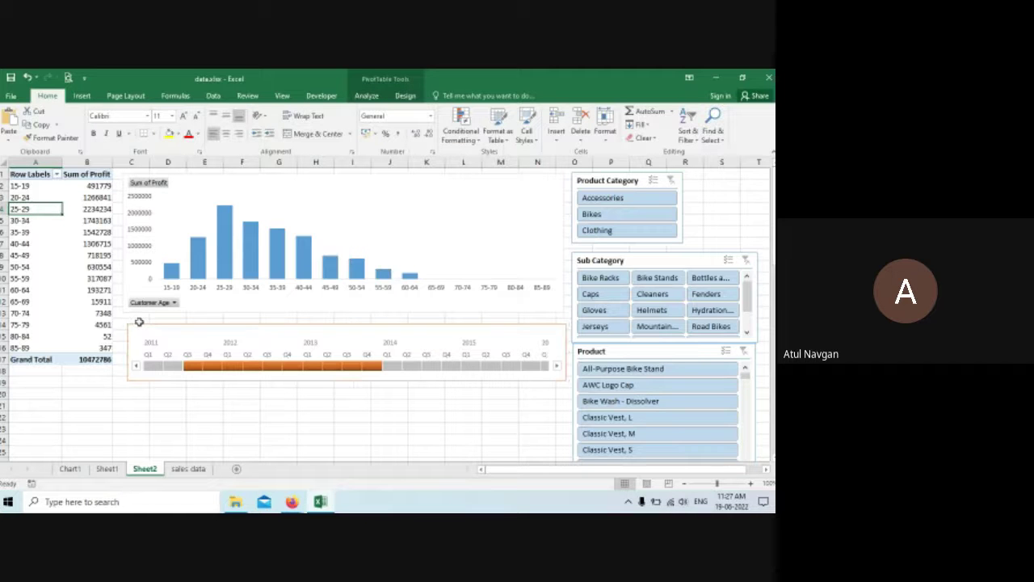
{"action": "left_click", "coordinate": [365, 97]}
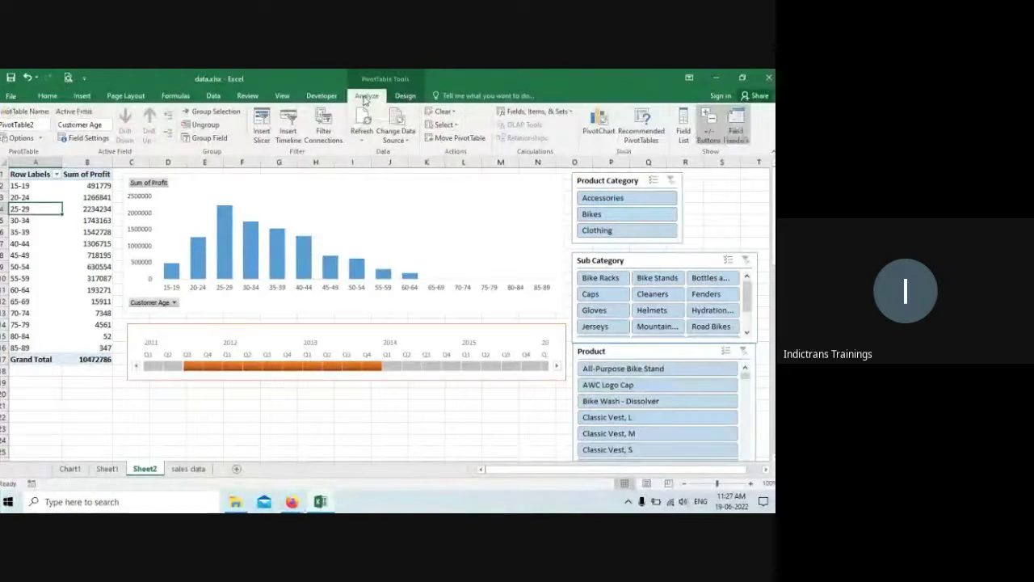
{"action": "left_click", "coordinate": [288, 136]}
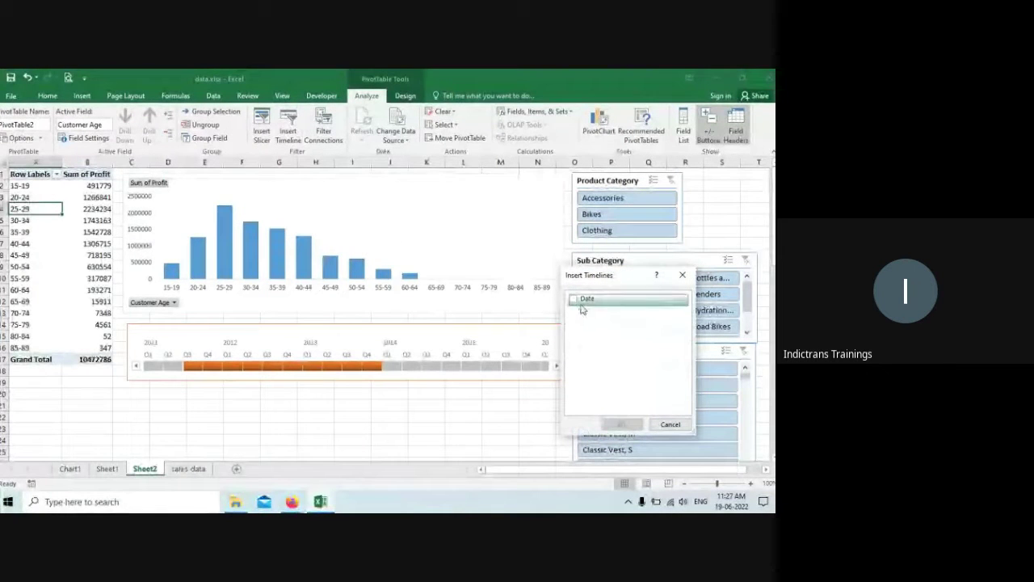
{"action": "left_click", "coordinate": [671, 425]}
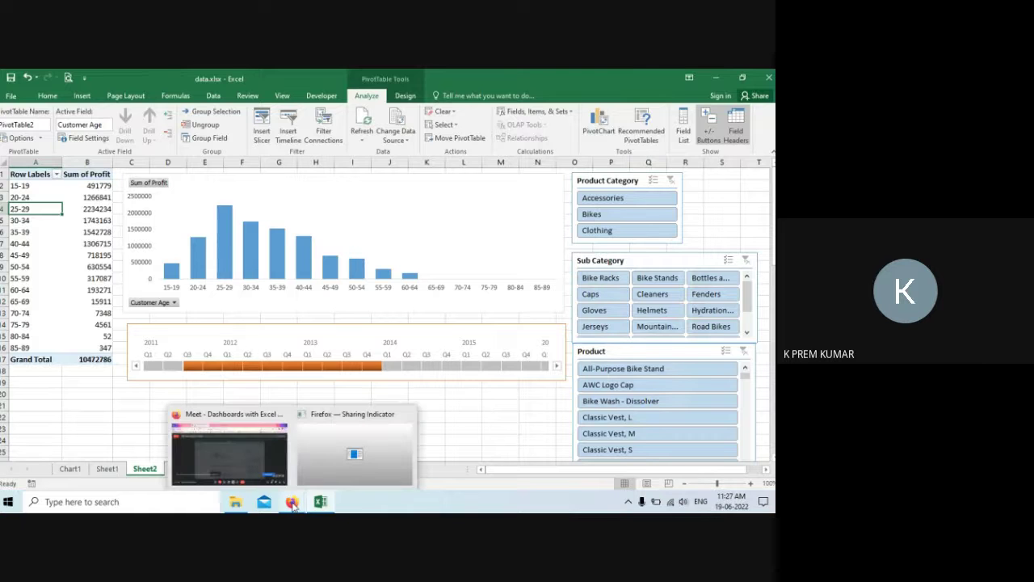
{"action": "left_click", "coordinate": [508, 404]}
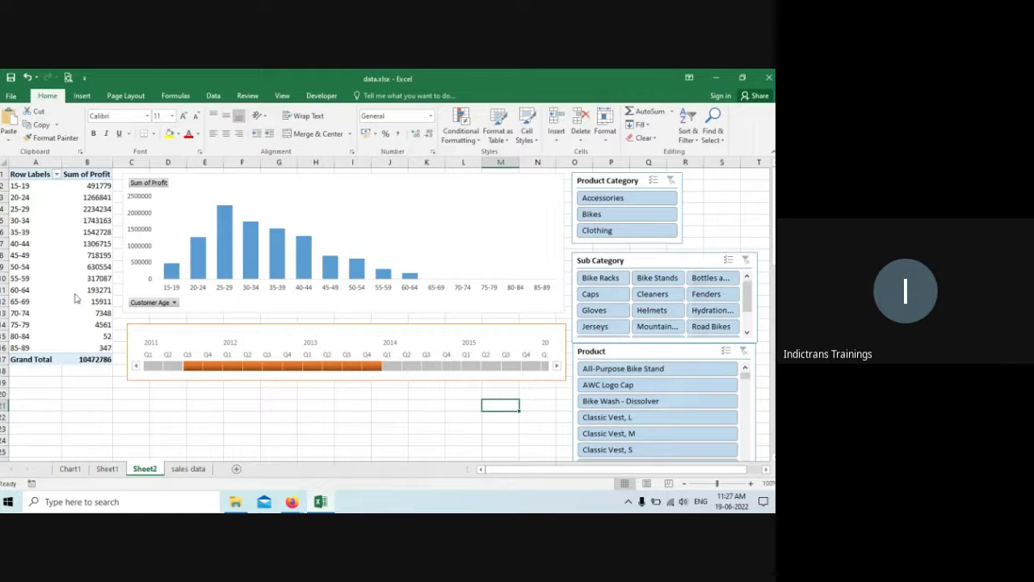
{"action": "left_click", "coordinate": [42, 223]}
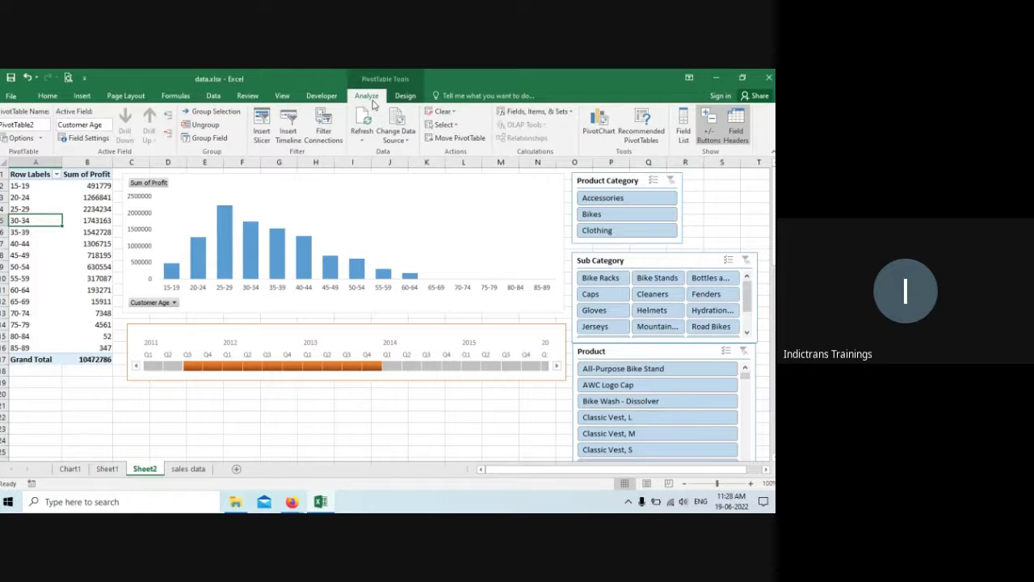
{"action": "left_click", "coordinate": [287, 131]}
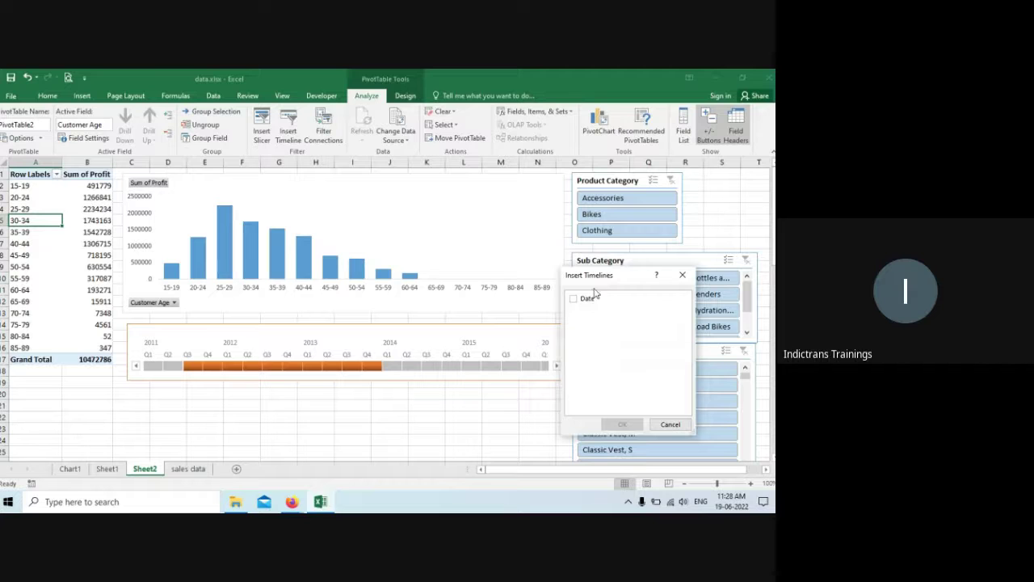
{"action": "left_click", "coordinate": [574, 299]}
{"action": "left_click", "coordinate": [671, 424]}
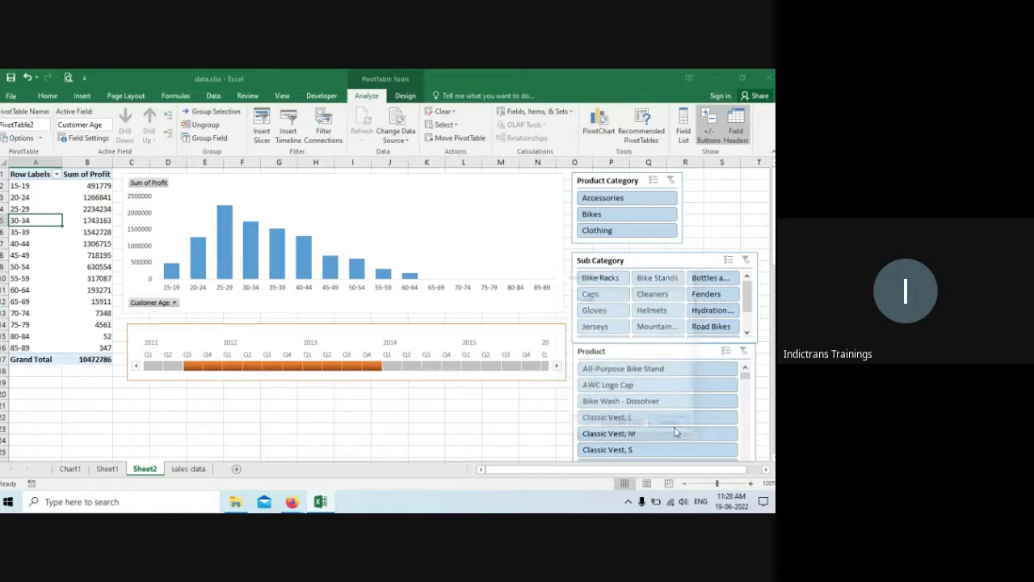
Step: Show the Date timeline's header, selection label, scrollbar and time level, and increase its height to about 4.08 cm
{"action": "left_click", "coordinate": [319, 340]}
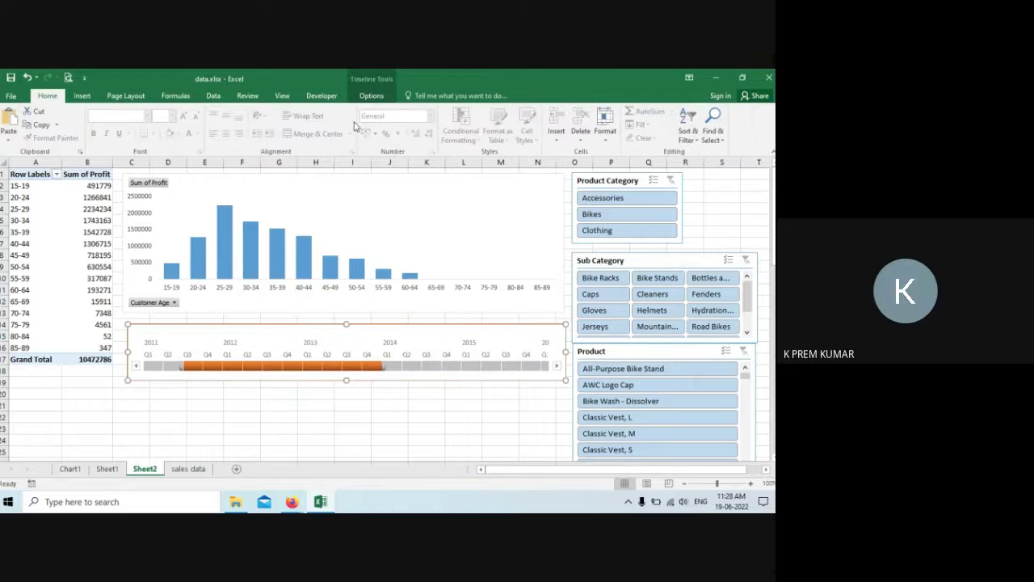
{"action": "left_click", "coordinate": [373, 96]}
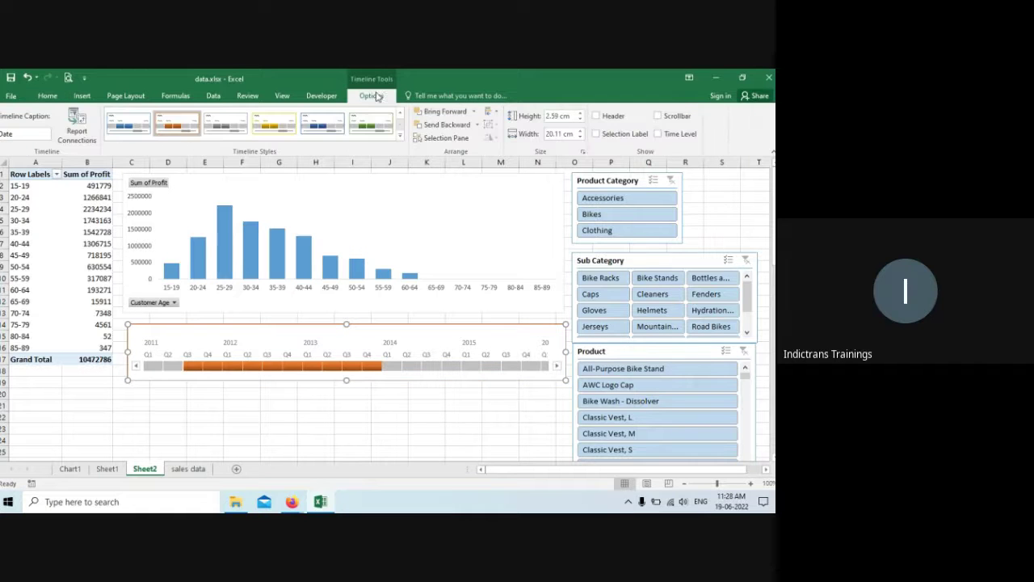
{"action": "left_click", "coordinate": [597, 117]}
{"action": "left_click", "coordinate": [597, 134]}
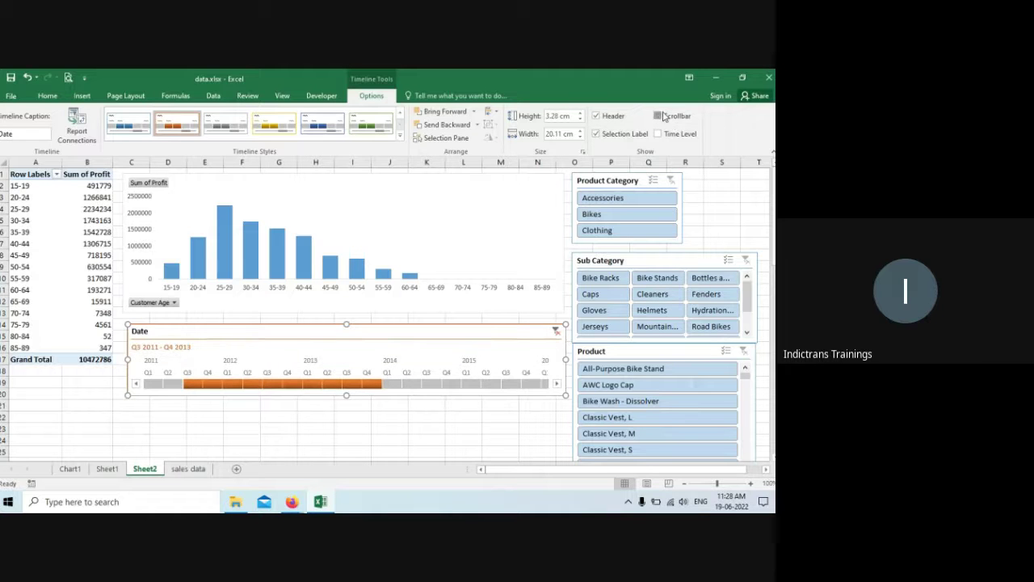
{"action": "left_click", "coordinate": [661, 116]}
{"action": "left_click", "coordinate": [658, 134]}
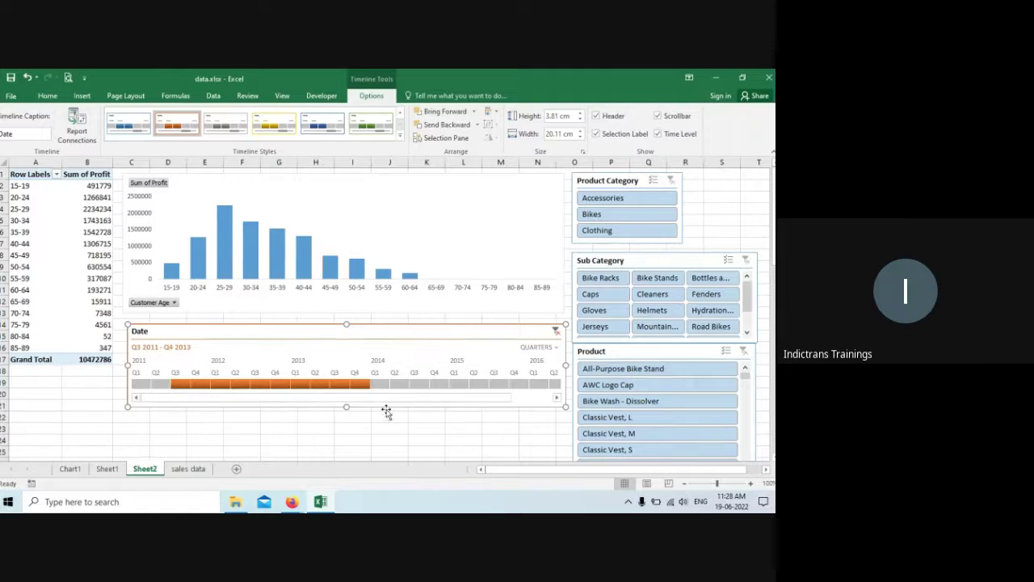
{"action": "left_click_drag", "start_coordinate": [346, 409], "coordinate": [346, 412]}
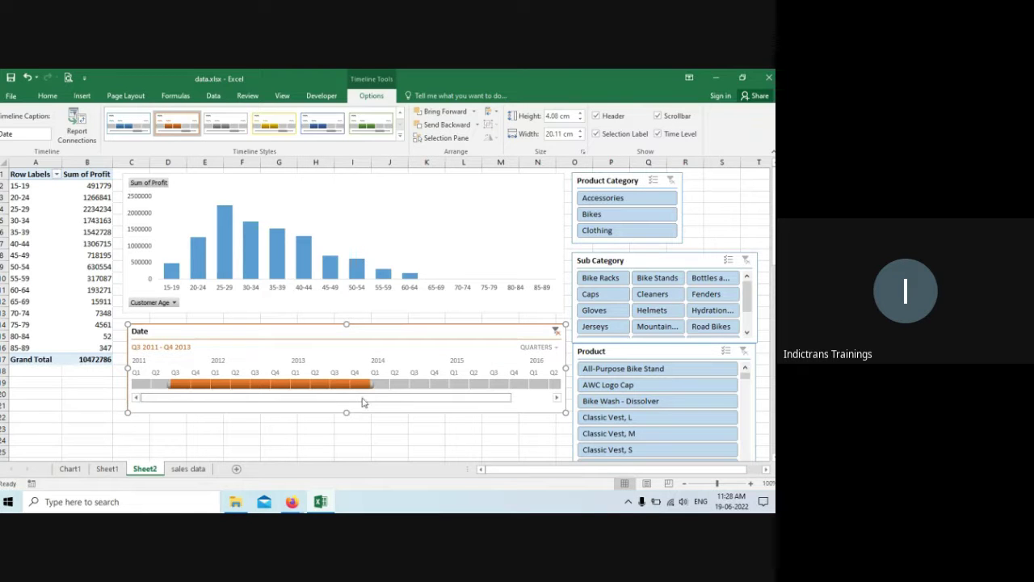
Step: Change the Date timeline's time level to years
{"action": "left_click_drag", "start_coordinate": [362, 402], "coordinate": [409, 402]}
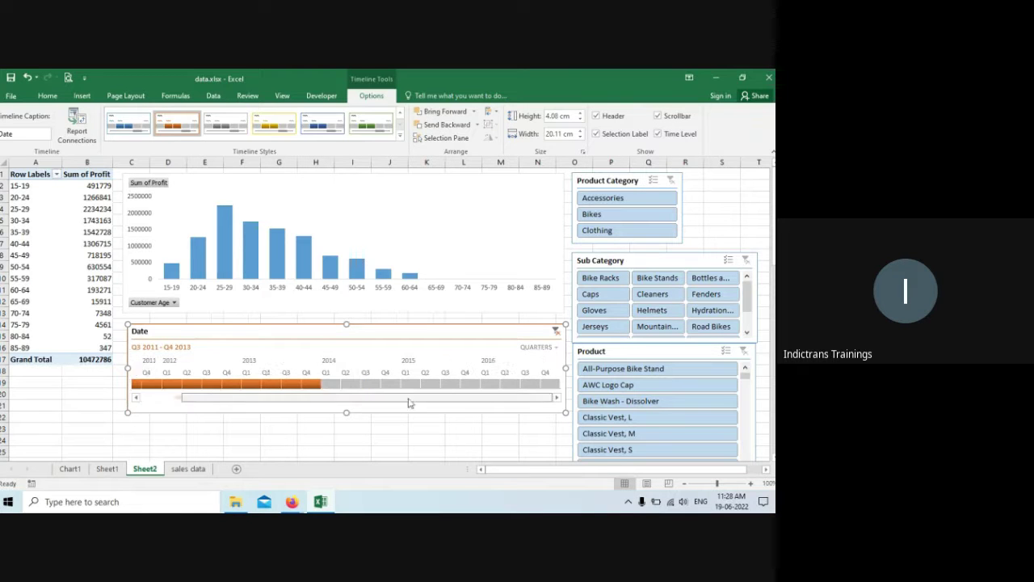
{"action": "left_click", "coordinate": [554, 348]}
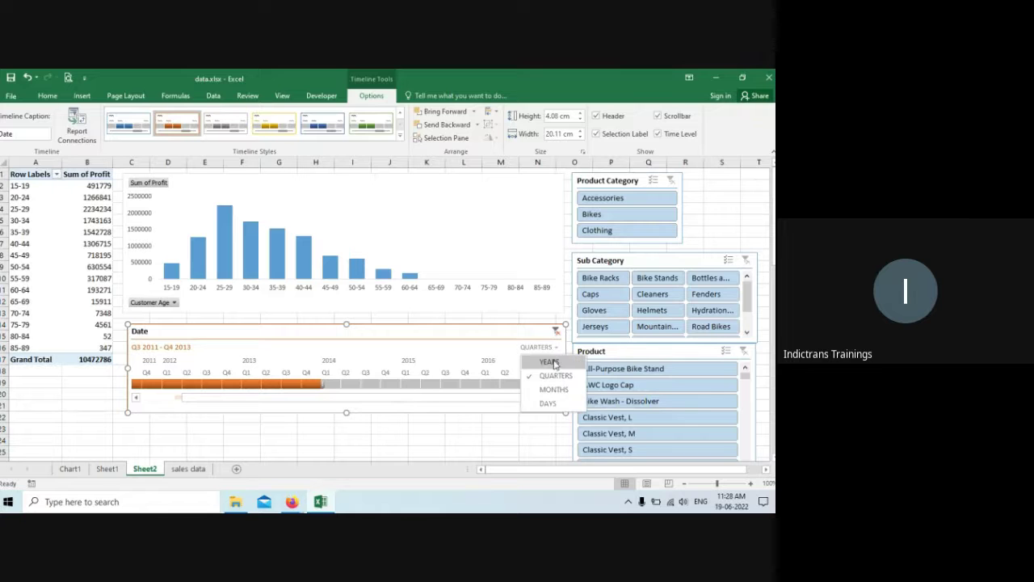
{"action": "left_click", "coordinate": [550, 362]}
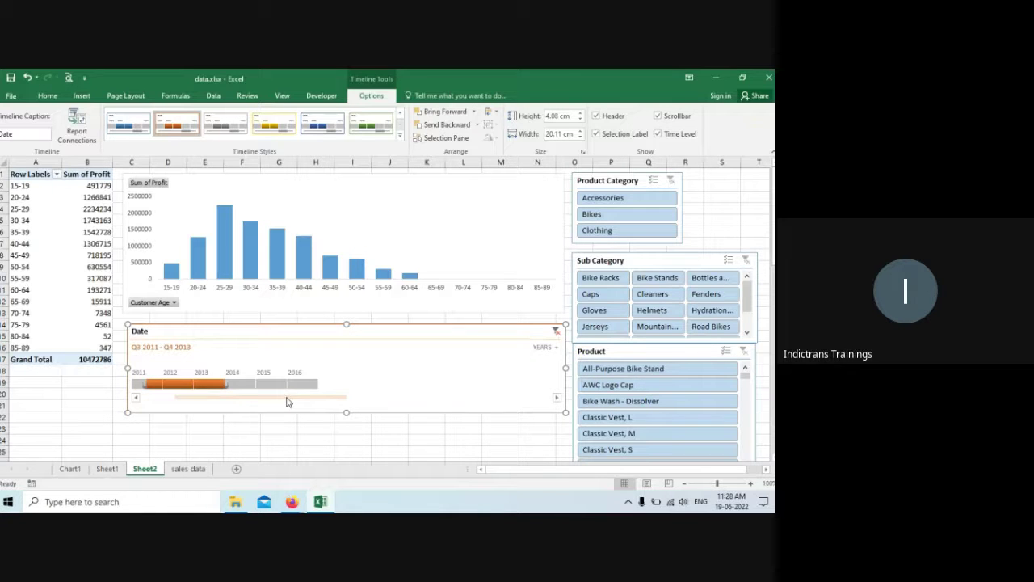
Step: Change the Date timeline's time level to months and browse along its months
{"action": "left_click", "coordinate": [537, 352]}
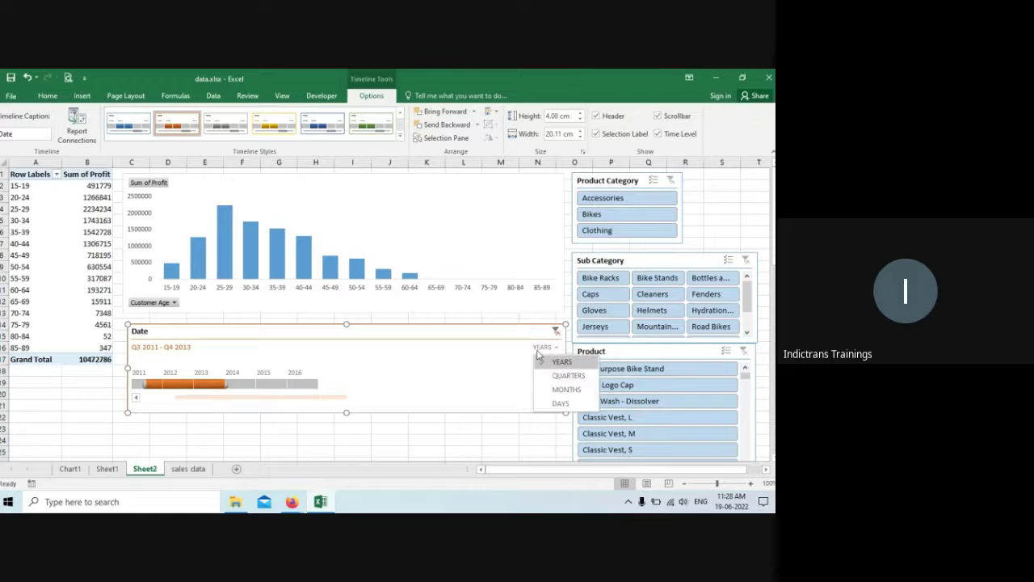
{"action": "left_click", "coordinate": [548, 389]}
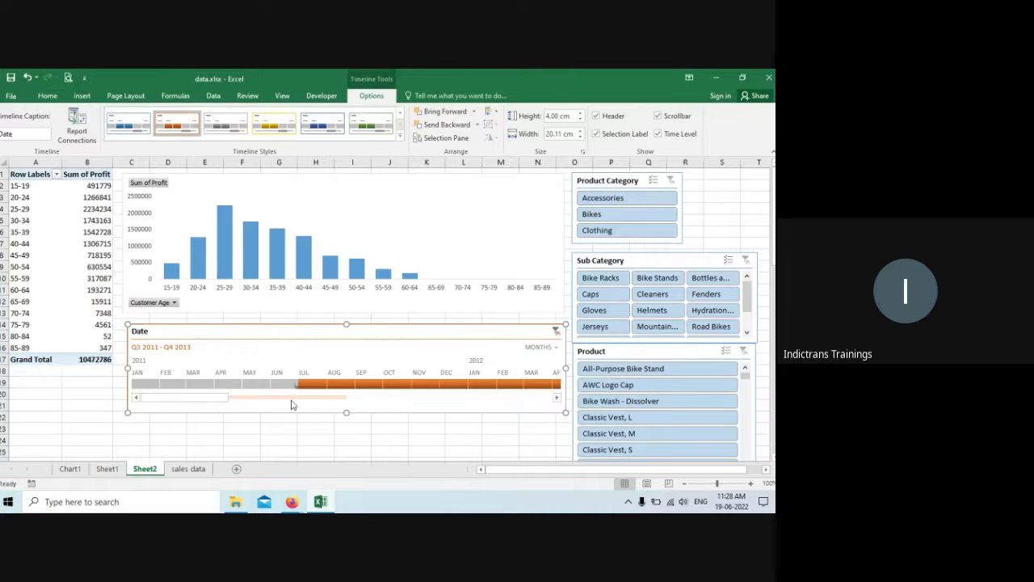
{"action": "left_click", "coordinate": [287, 397]}
{"action": "left_click", "coordinate": [336, 399]}
{"action": "left_click", "coordinate": [244, 396]}
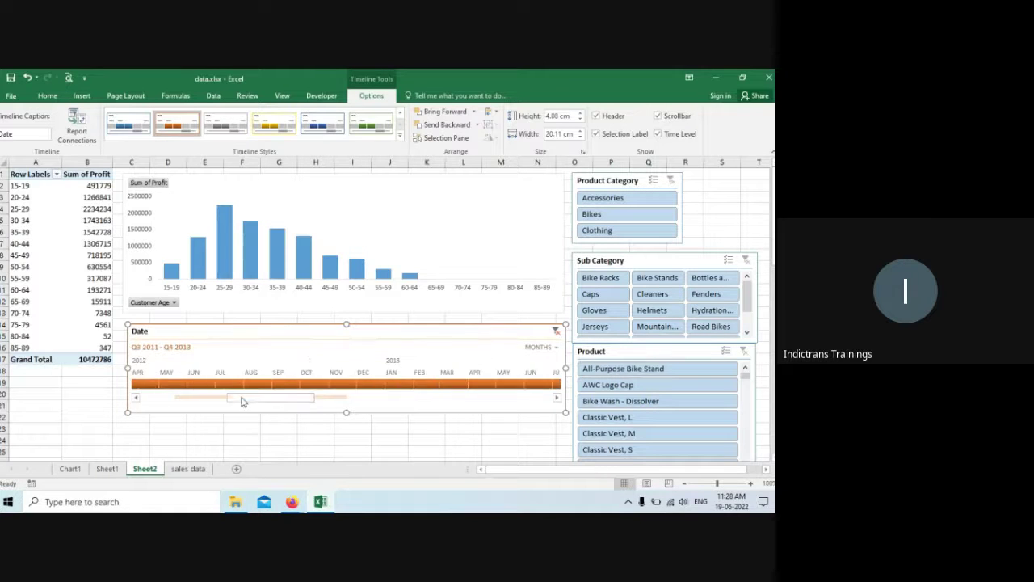
{"action": "left_click", "coordinate": [138, 397]}
{"action": "left_click", "coordinate": [150, 398]}
Step: Switch the Date timeline's time level to quarters and back to years
{"action": "left_click", "coordinate": [541, 347]}
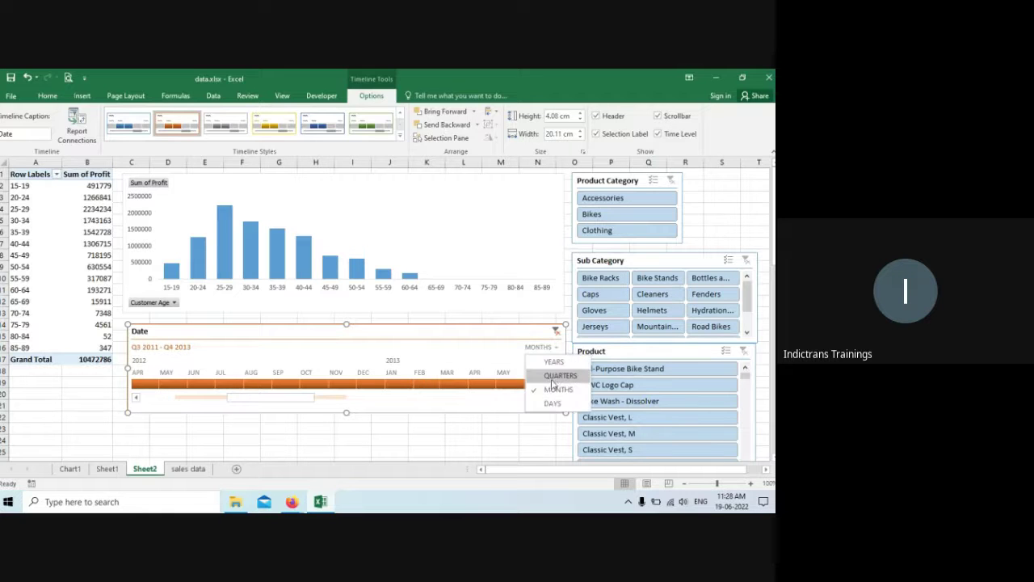
{"action": "left_click", "coordinate": [555, 376]}
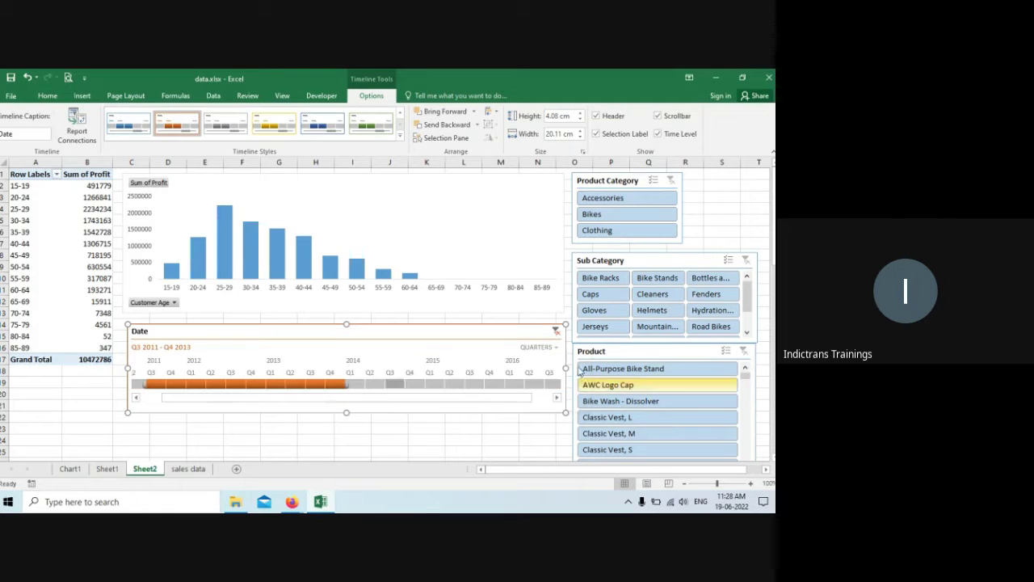
{"action": "left_click", "coordinate": [546, 348]}
{"action": "left_click", "coordinate": [545, 363]}
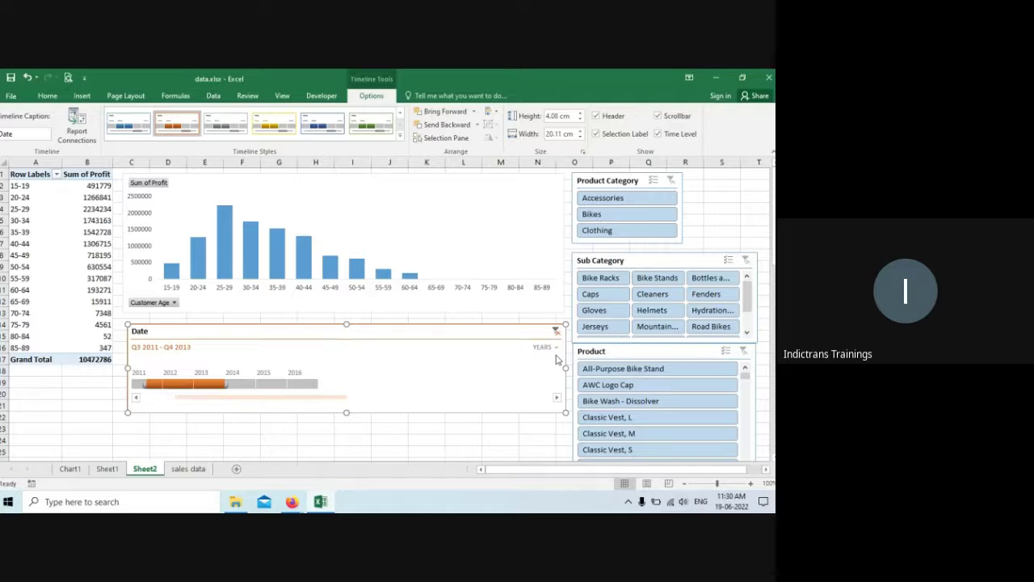
Step: Rename Sheet2 as "age-wise profit"
{"action": "double_click", "coordinate": [146, 470]}
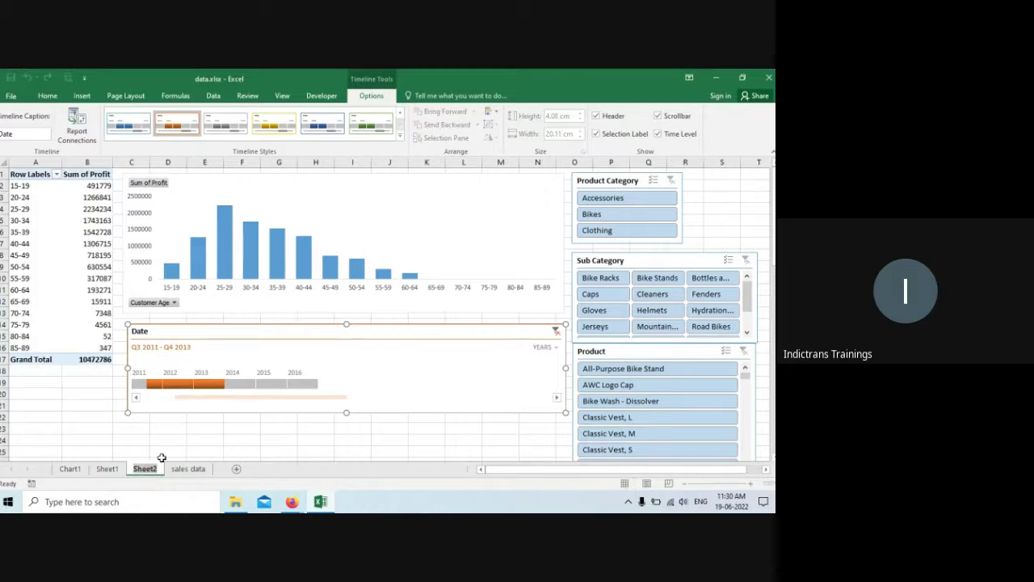
{"action": "type", "text": "age-wise"}
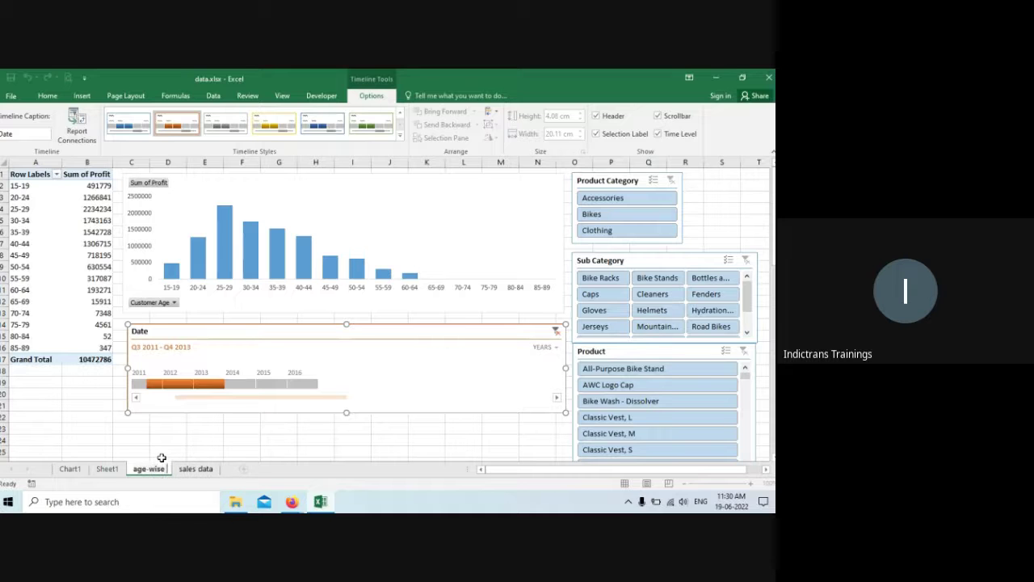
{"action": "type", "text": " profit"}
{"action": "key", "text": "Return"}
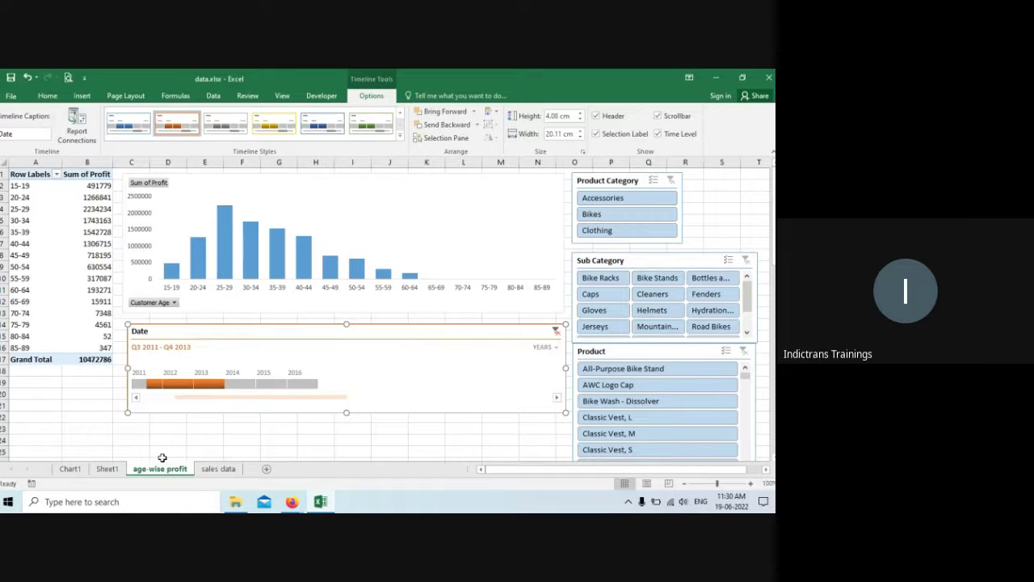
Step: Rename Sheet1, which holds the revenue line chart, as "sales trends"
{"action": "left_click", "coordinate": [107, 468]}
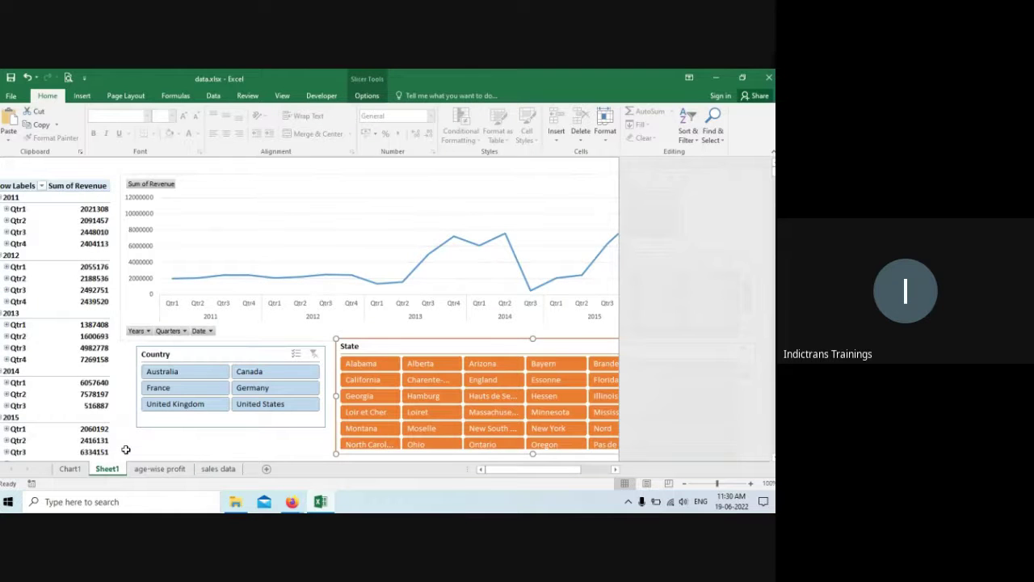
{"action": "double_click", "coordinate": [112, 469]}
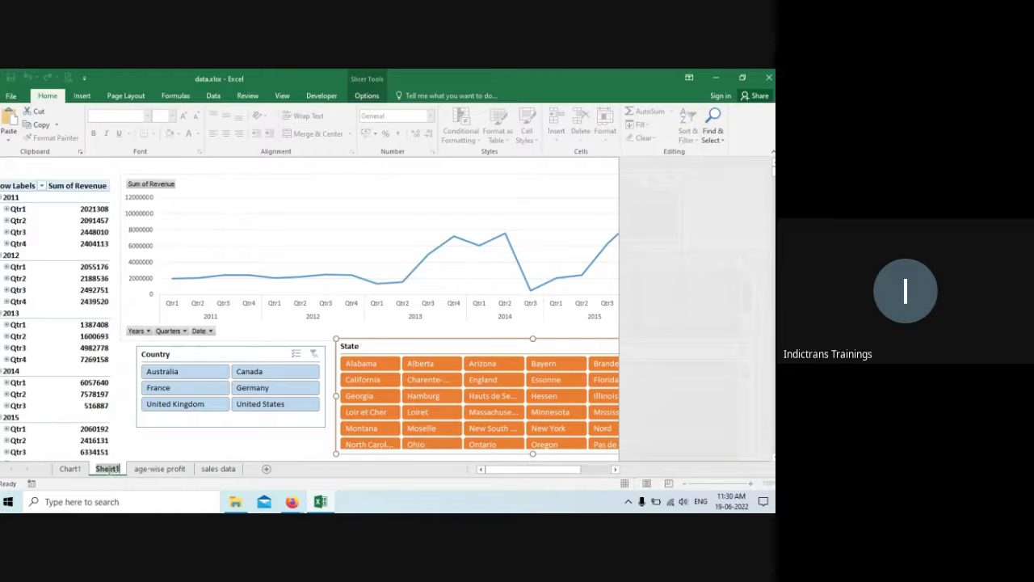
{"action": "type", "text": "sales tren"}
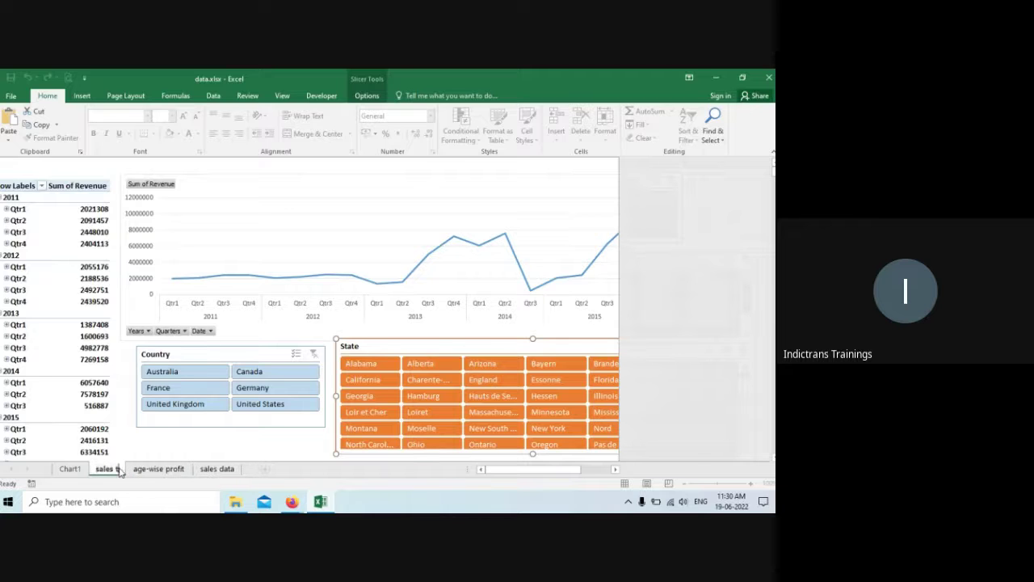
{"action": "type", "text": "ds"}
{"action": "key", "text": "Return"}
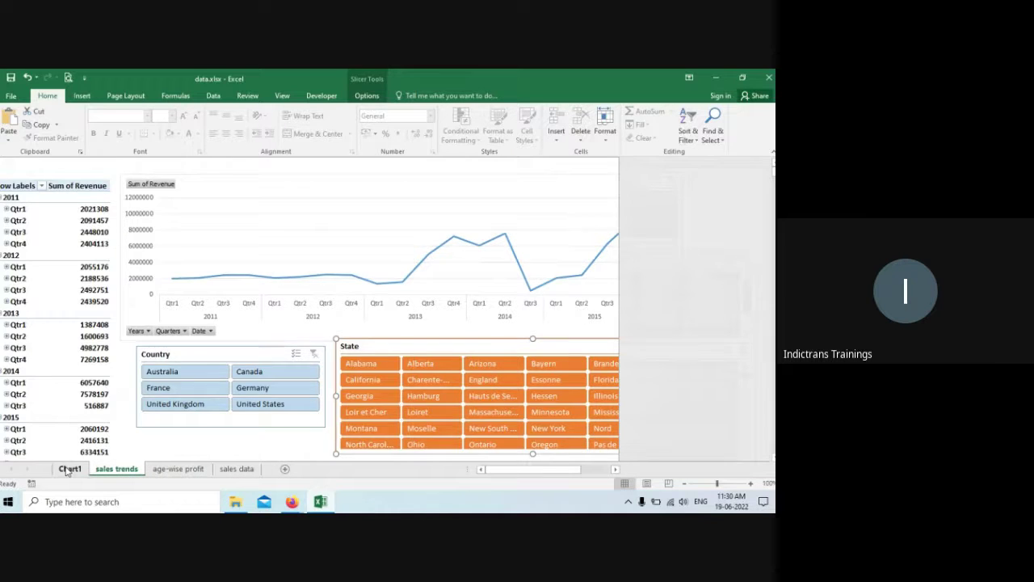
Step: Delete the empty Chart1 sheet from the workbook
{"action": "left_click", "coordinate": [68, 469]}
{"action": "right_click", "coordinate": [67, 471]}
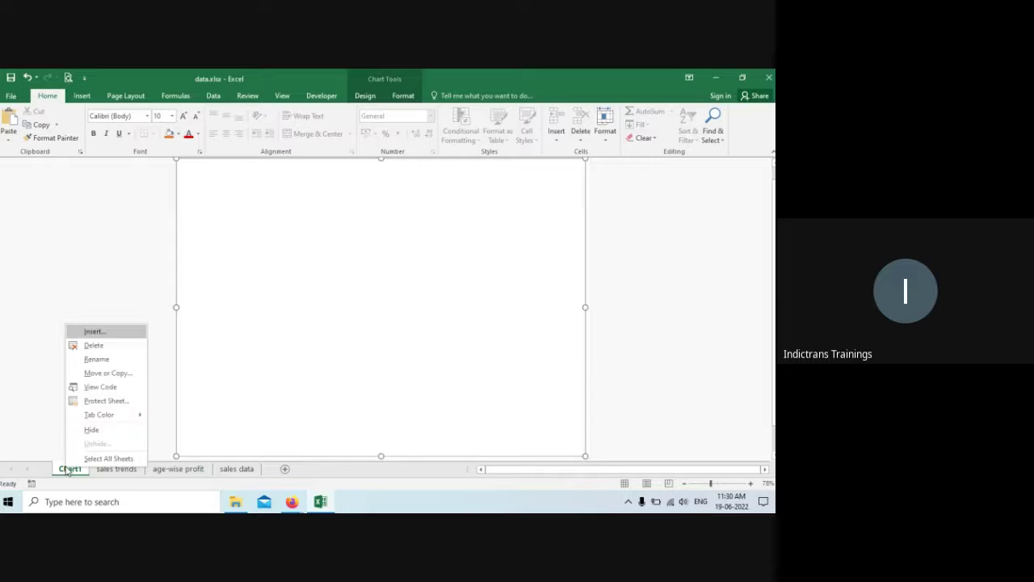
{"action": "left_click", "coordinate": [105, 346]}
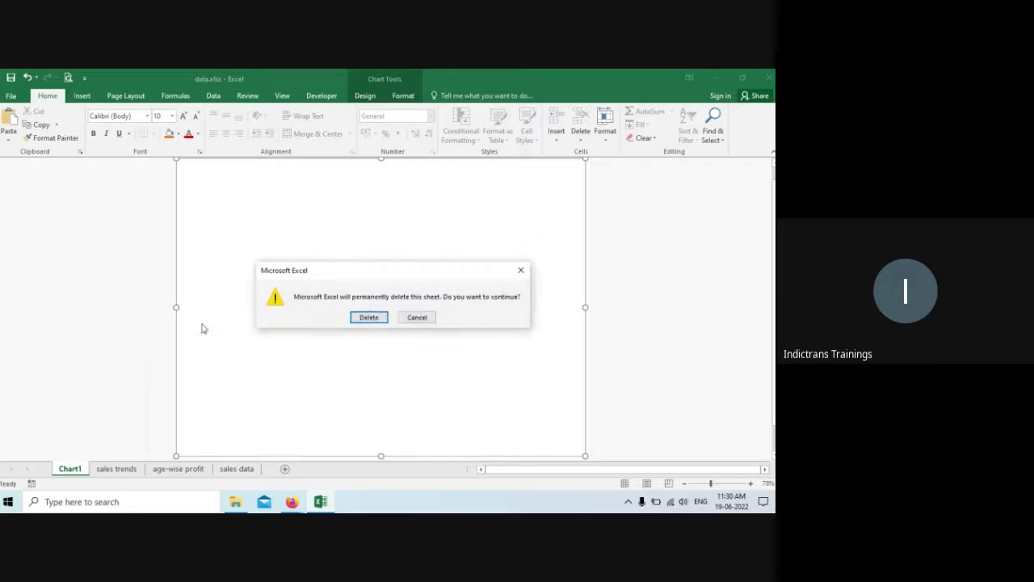
{"action": "left_click", "coordinate": [380, 320]}
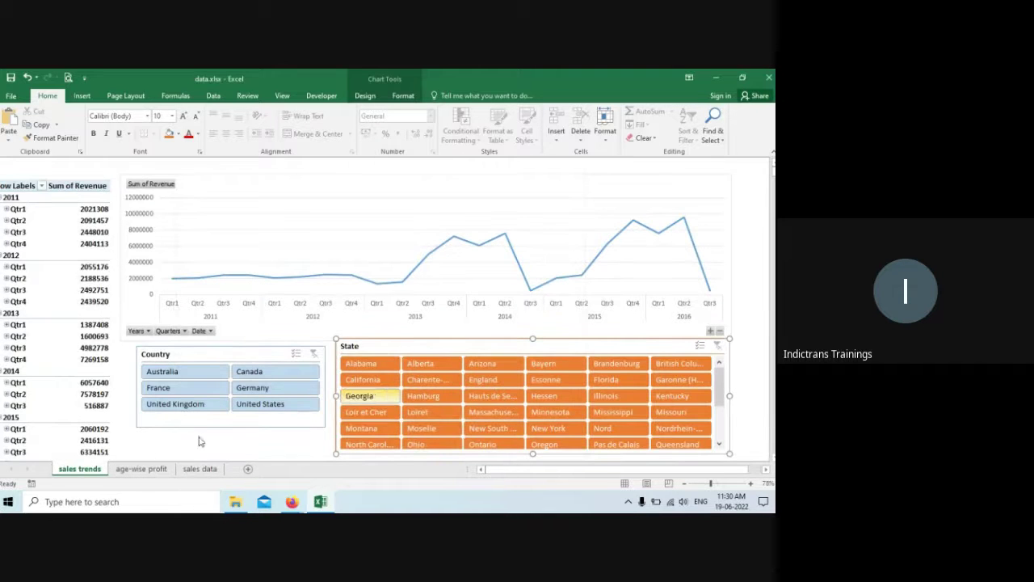
Step: Look at the age-wise profit sheet and open the sales data sheet
{"action": "left_click", "coordinate": [162, 469]}
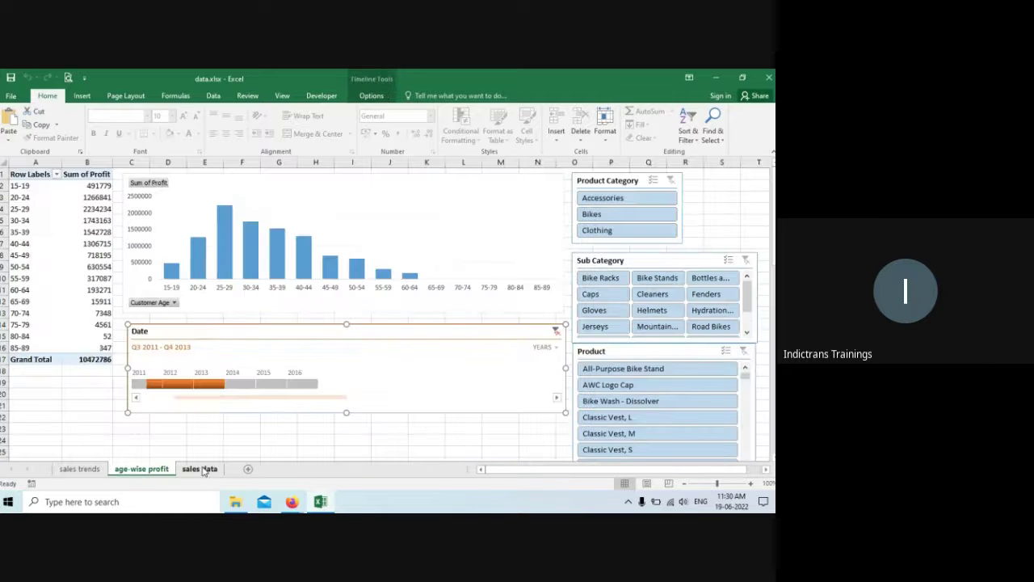
{"action": "left_click", "coordinate": [202, 469]}
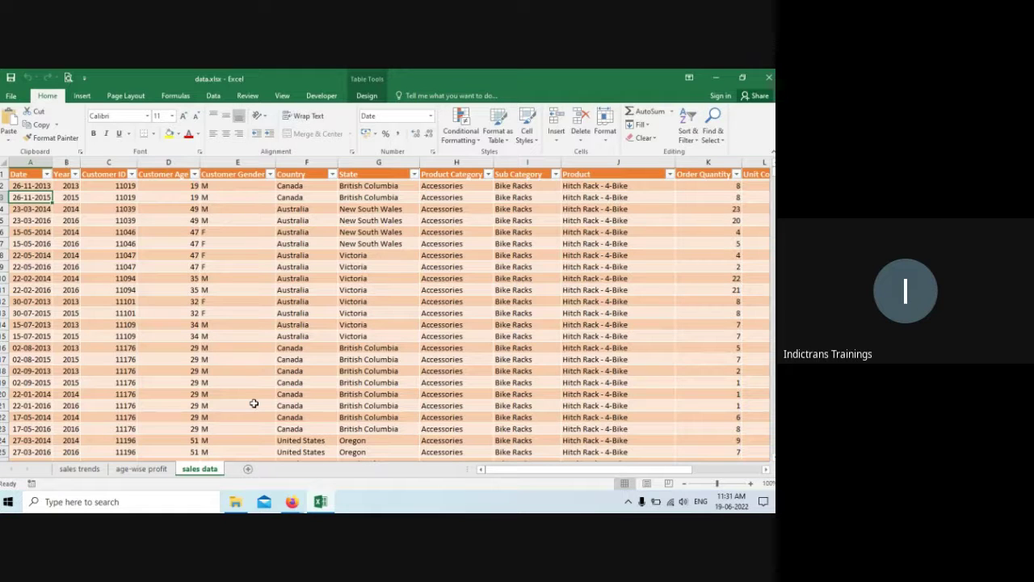
Step: Switch to the Google Meet call in Firefox, check the in-call messages, and return to the Excel workbook
{"action": "key", "text": "alt+Tab"}
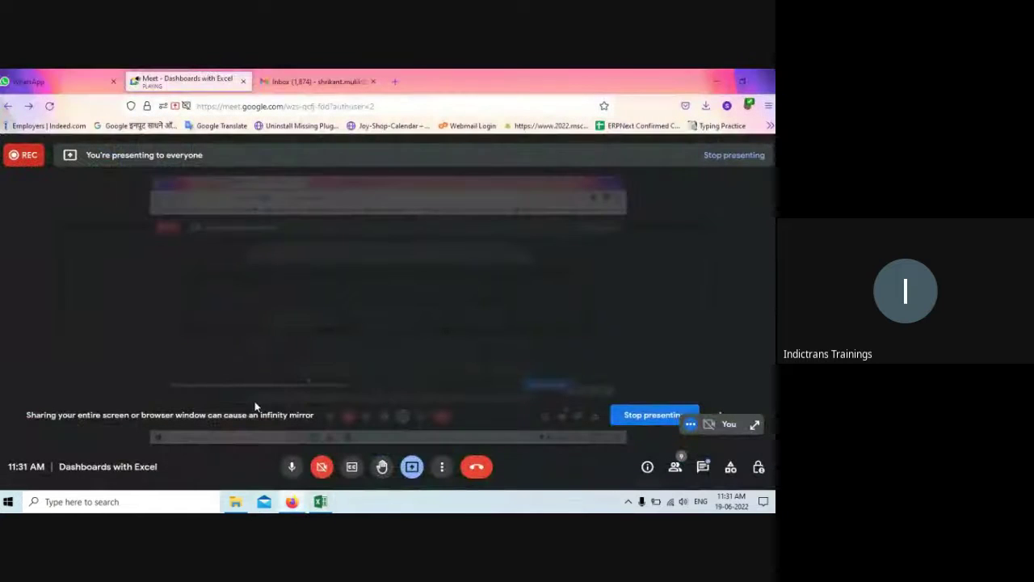
{"action": "left_click", "coordinate": [703, 467]}
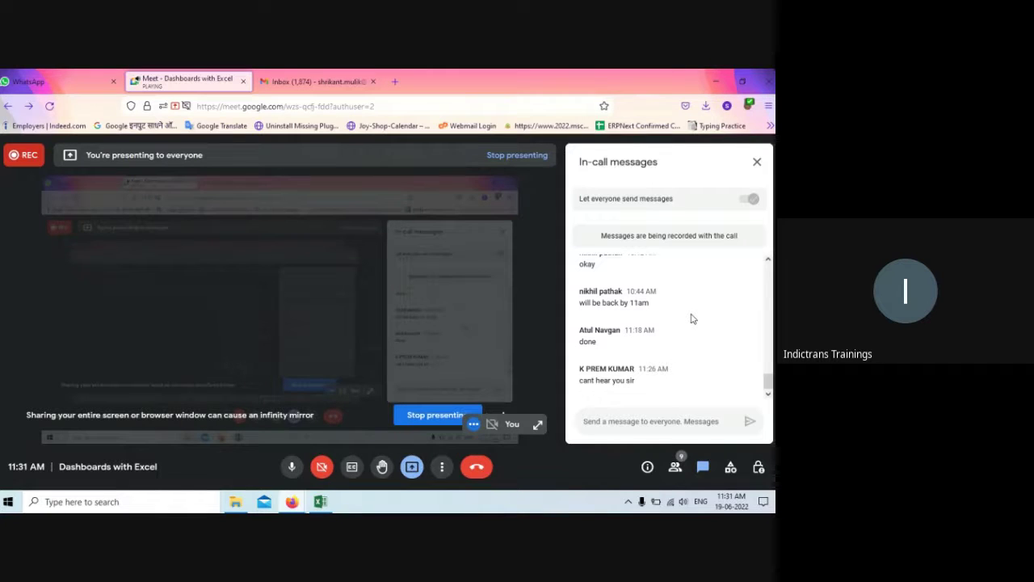
{"action": "left_click", "coordinate": [757, 164]}
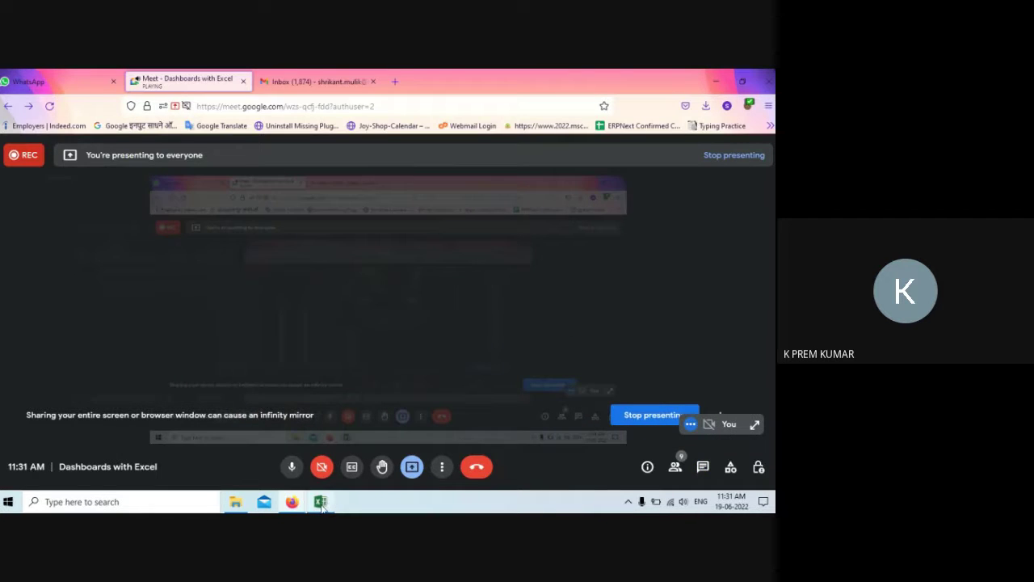
{"action": "left_click", "coordinate": [321, 501]}
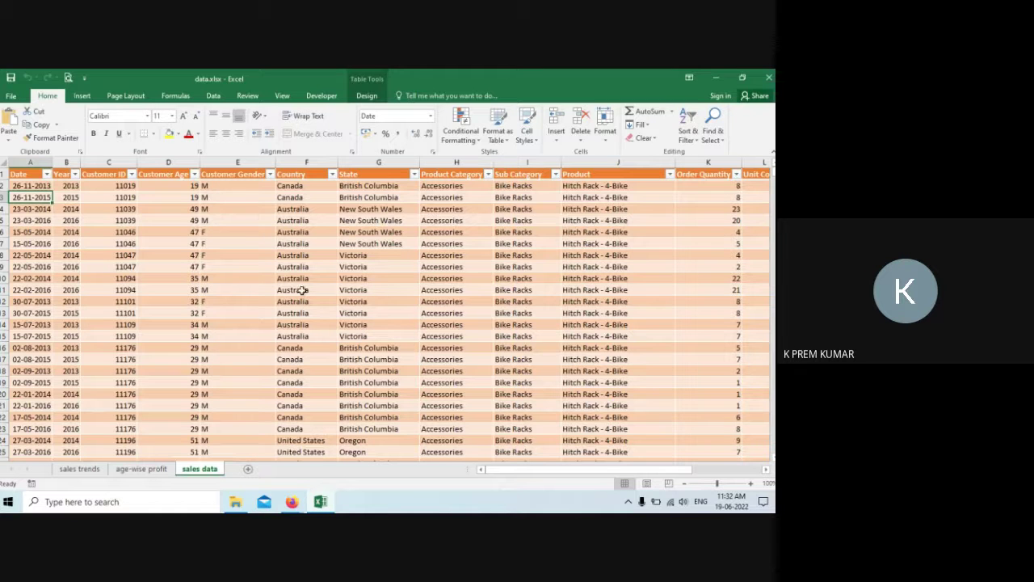
Step: Insert a PivotChart based on Table1 from the sales data sheet on a new worksheet
{"action": "left_click", "coordinate": [83, 96]}
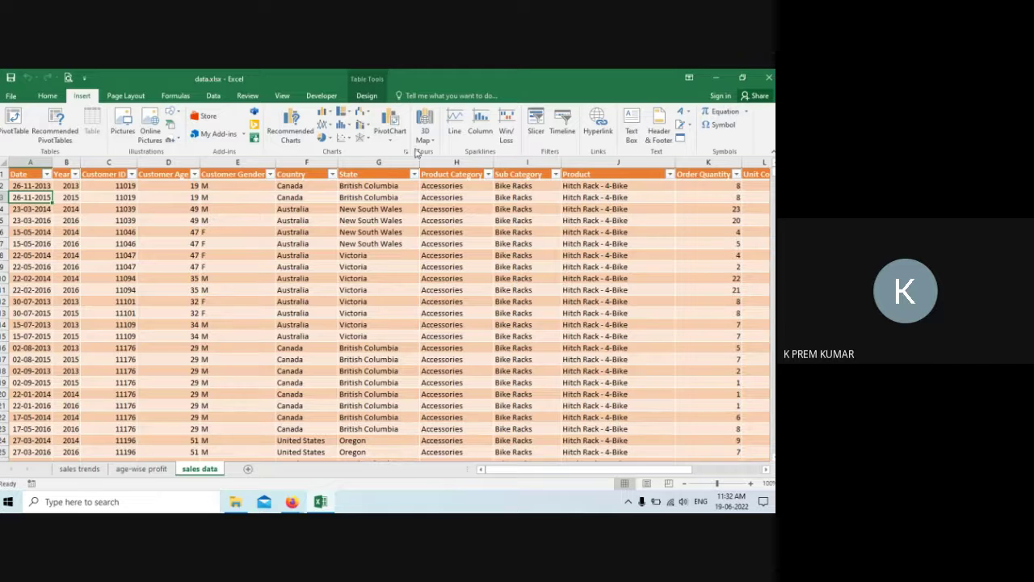
{"action": "left_click", "coordinate": [390, 140]}
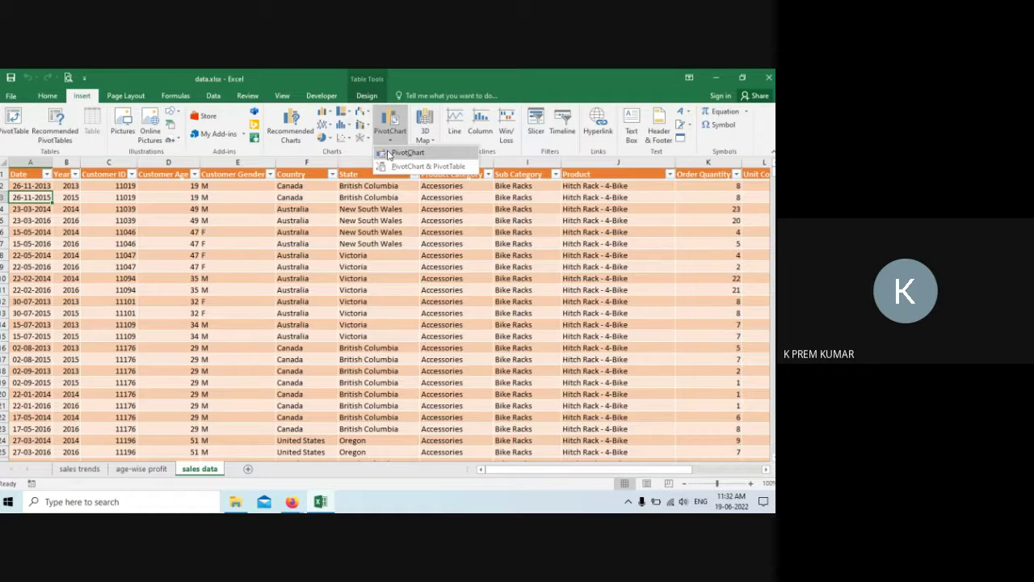
{"action": "left_click", "coordinate": [388, 154]}
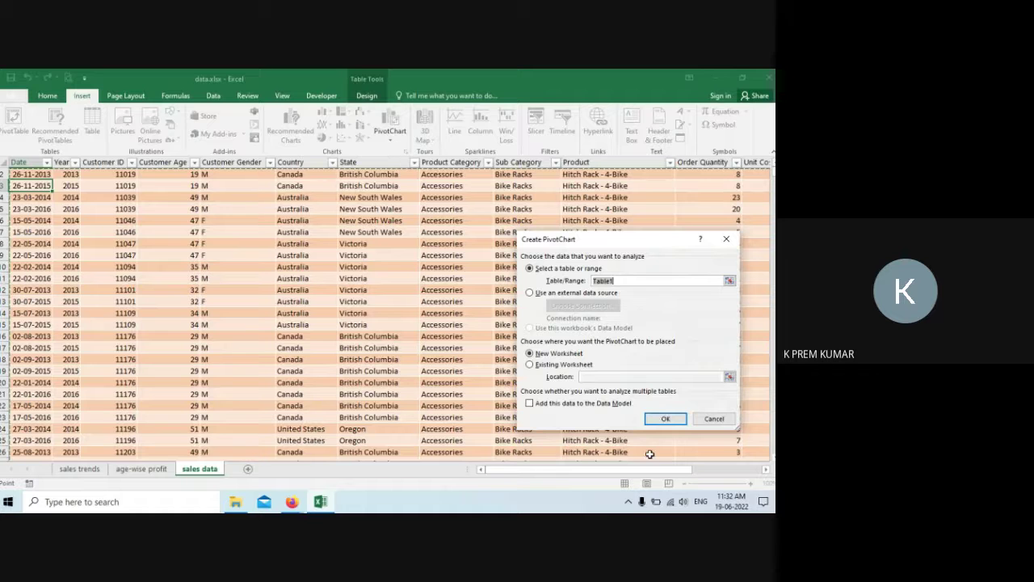
{"action": "left_click", "coordinate": [665, 417]}
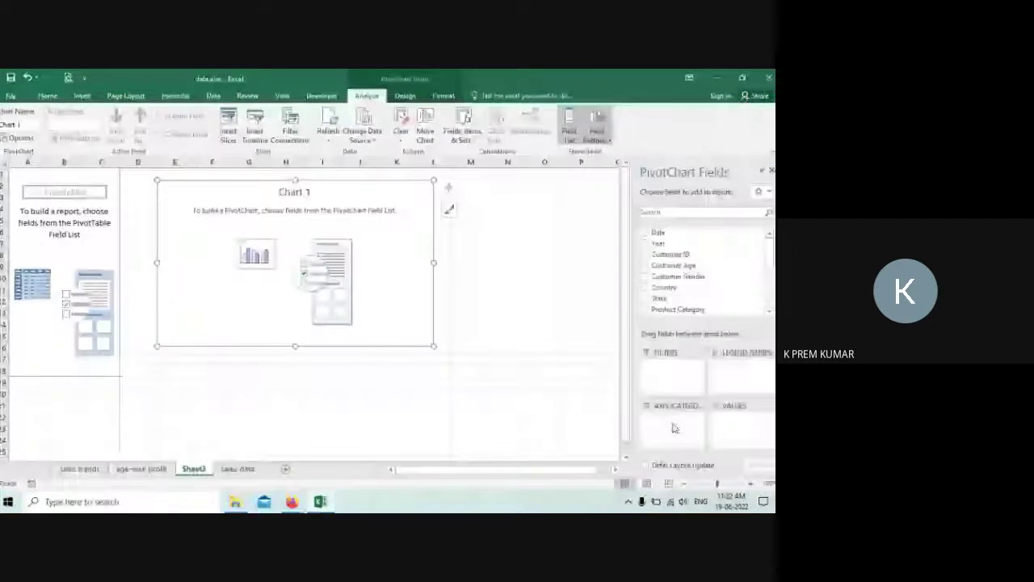
Step: Add Revenue as the PivotChart's values and Country as its axis, and close the field list
{"action": "scroll", "coordinate": [727, 275], "scroll_direction": "down", "scroll_amount": 3}
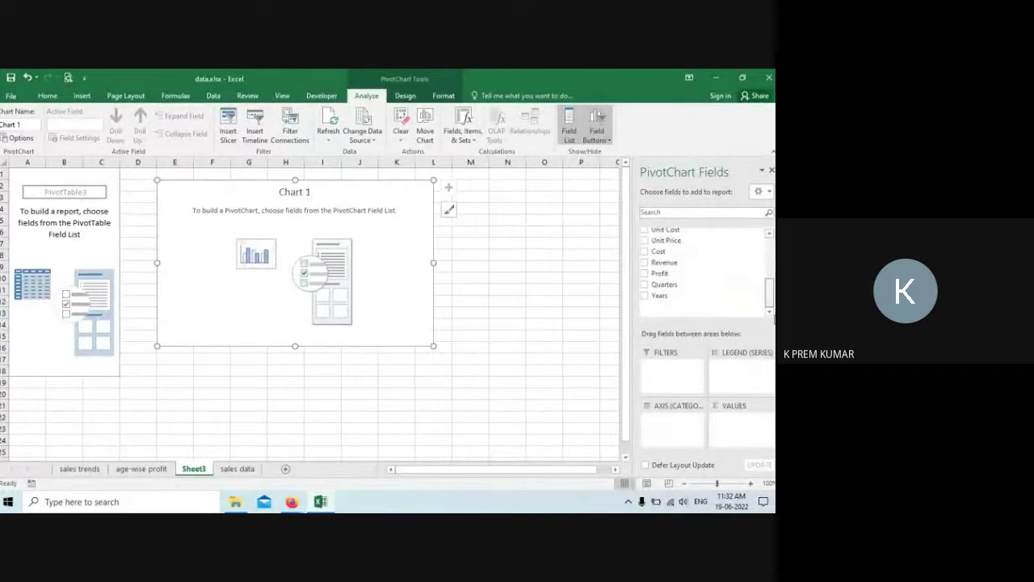
{"action": "left_click", "coordinate": [645, 264]}
{"action": "scroll", "coordinate": [771, 257], "scroll_direction": "up", "scroll_amount": 3}
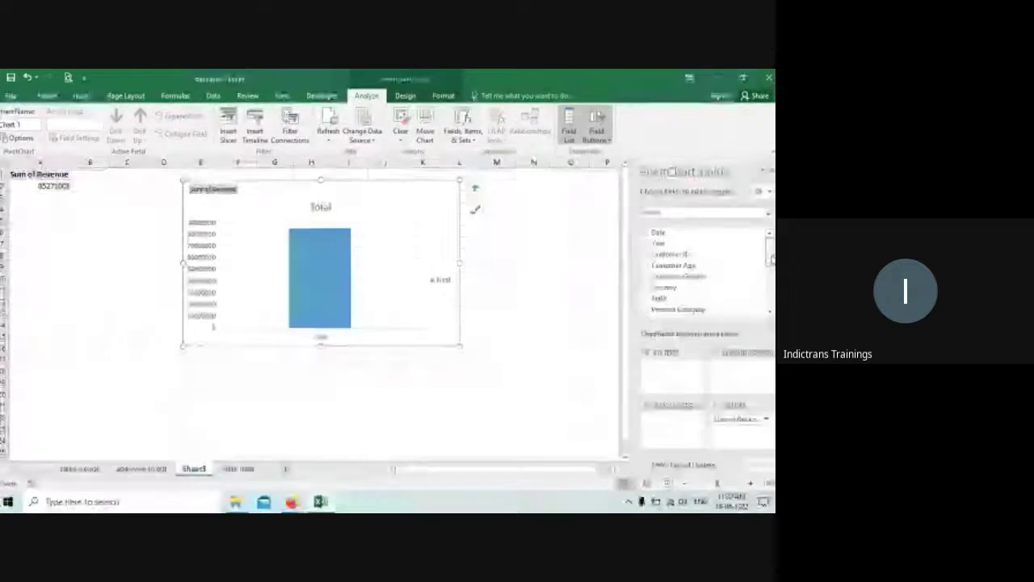
{"action": "left_click", "coordinate": [645, 288]}
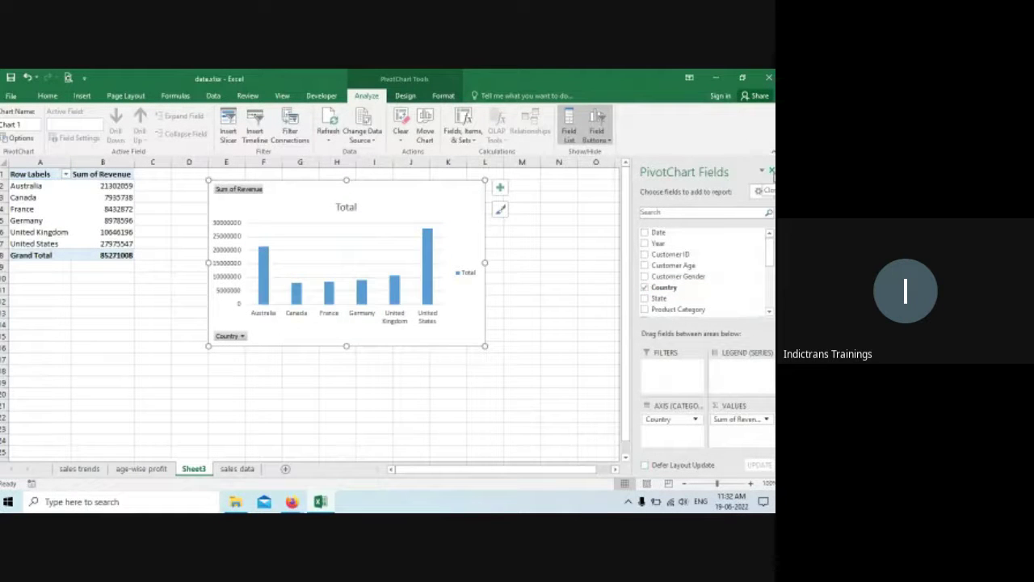
{"action": "left_click", "coordinate": [772, 171]}
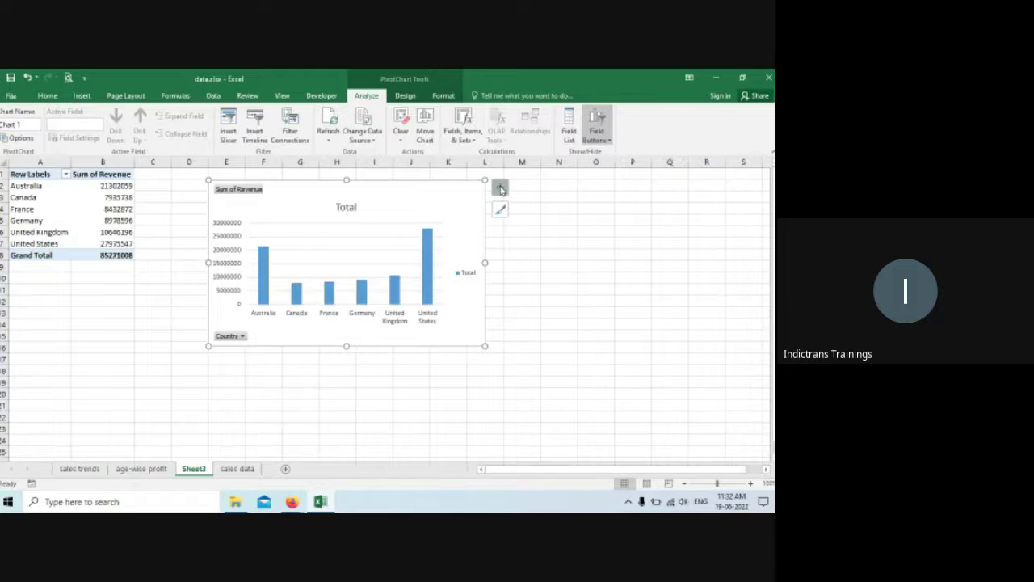
Step: Try a trendline on the country revenue chart, remove it, and hide the chart's legend and gridlines
{"action": "left_click", "coordinate": [501, 189]}
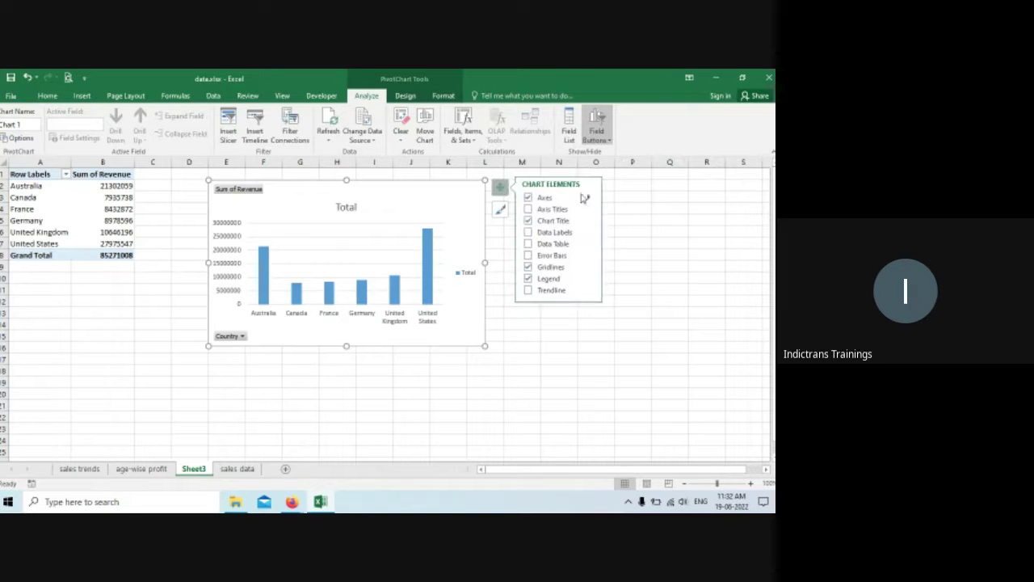
{"action": "left_click", "coordinate": [528, 289]}
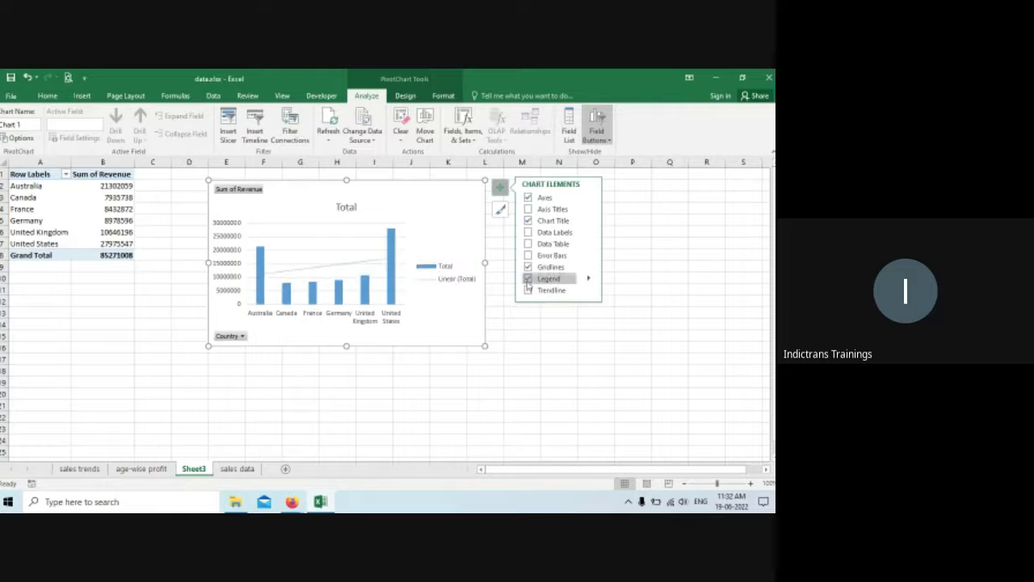
{"action": "left_click", "coordinate": [528, 289]}
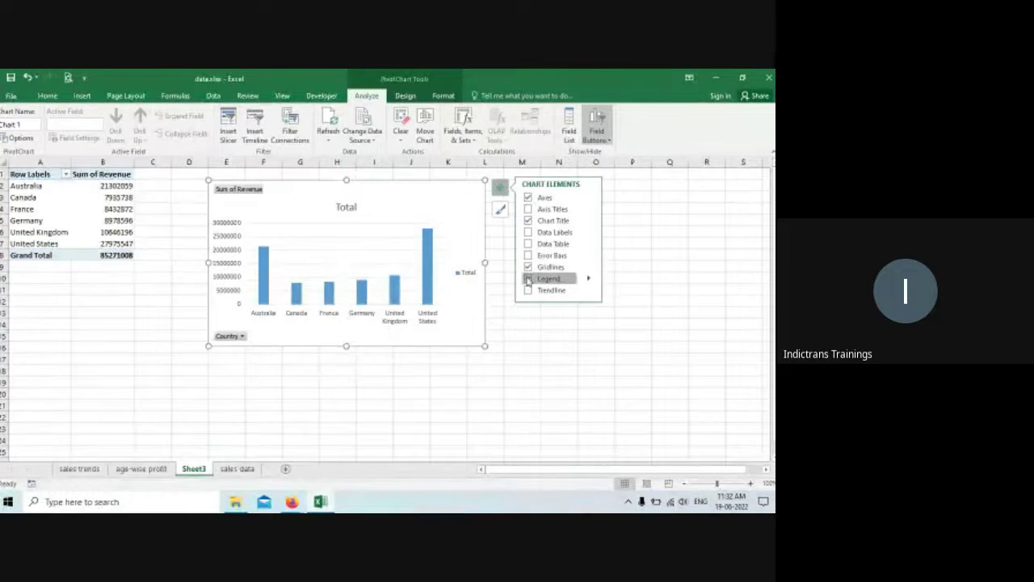
{"action": "left_click", "coordinate": [528, 279]}
{"action": "left_click", "coordinate": [529, 267]}
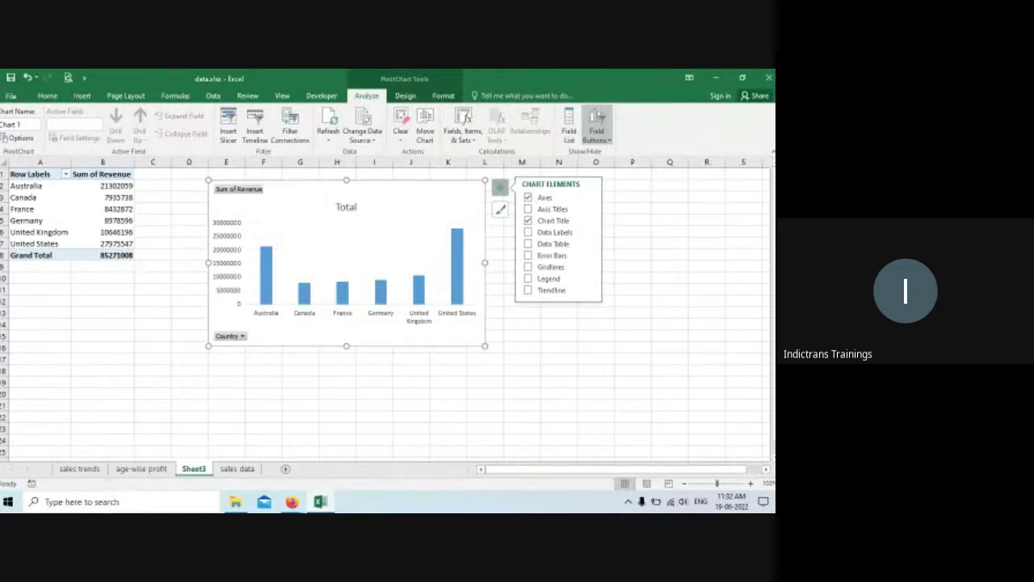
Step: Change the country revenue chart's title to "Sales by Country"
{"action": "left_click", "coordinate": [346, 206]}
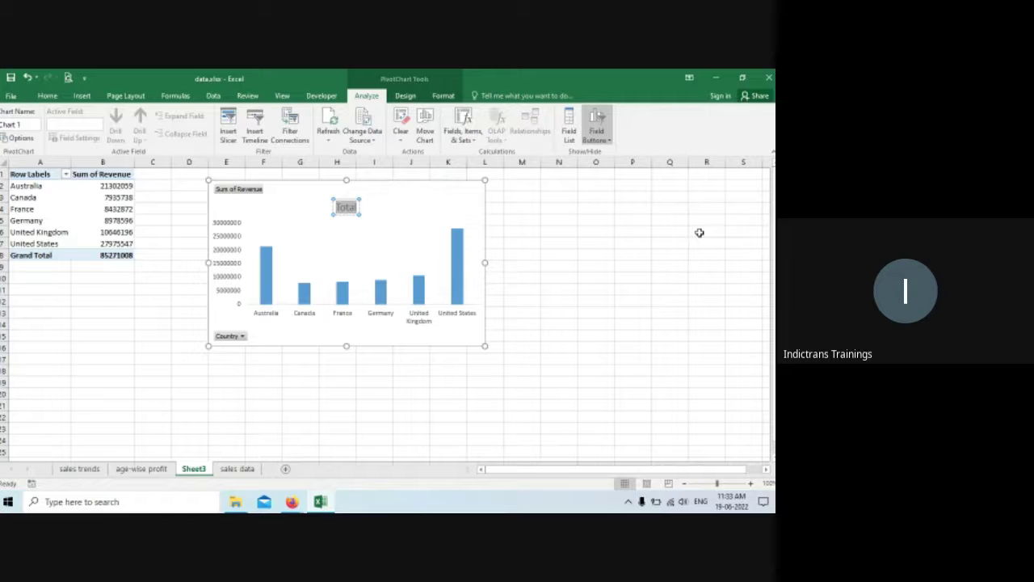
{"action": "type", "text": "Sales by Country"}
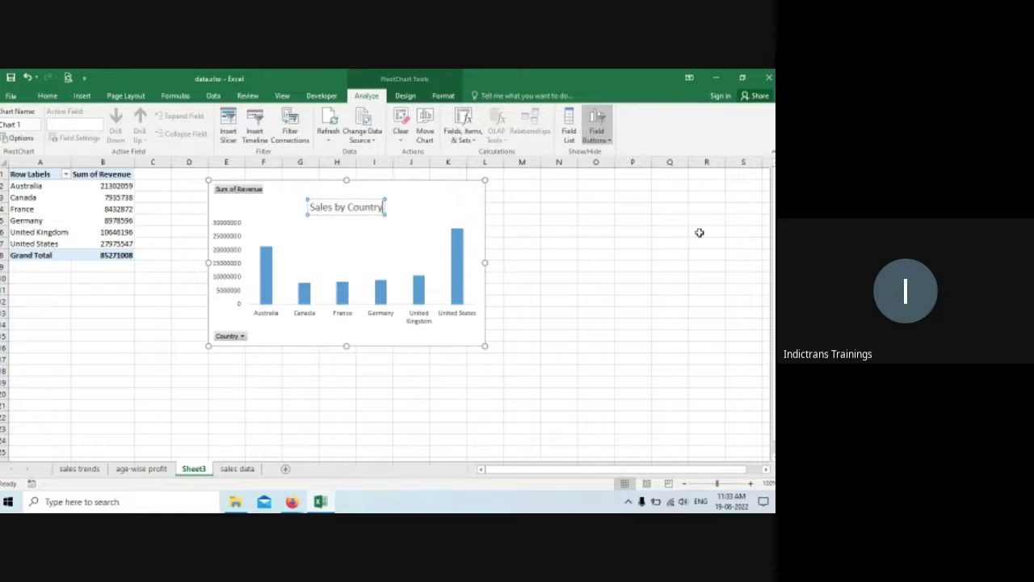
{"action": "left_click", "coordinate": [574, 277]}
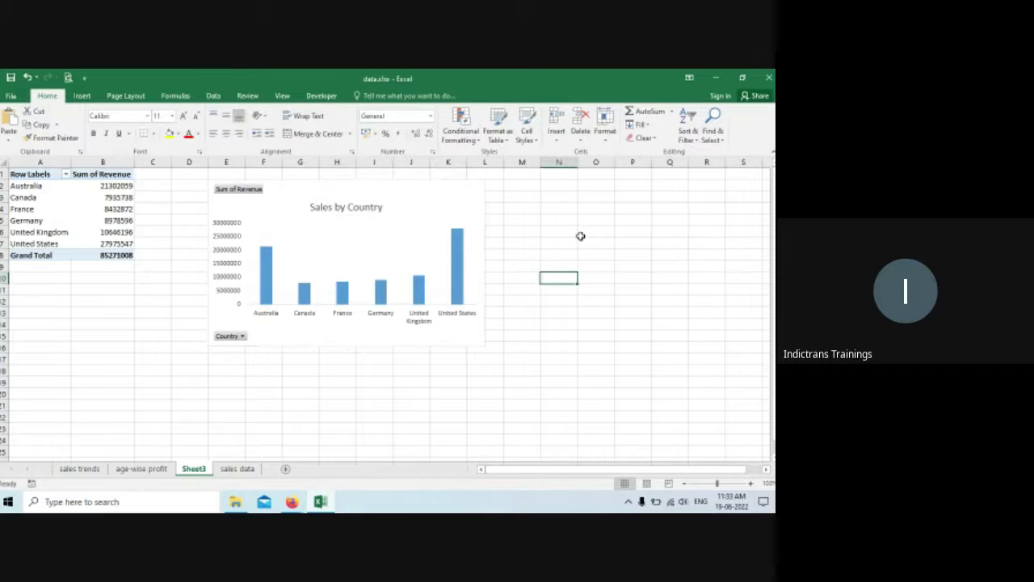
Step: Sort the PivotTable's countries in descending order by Sum of Revenue, after trying a Z to A sort by name
{"action": "left_click", "coordinate": [447, 194]}
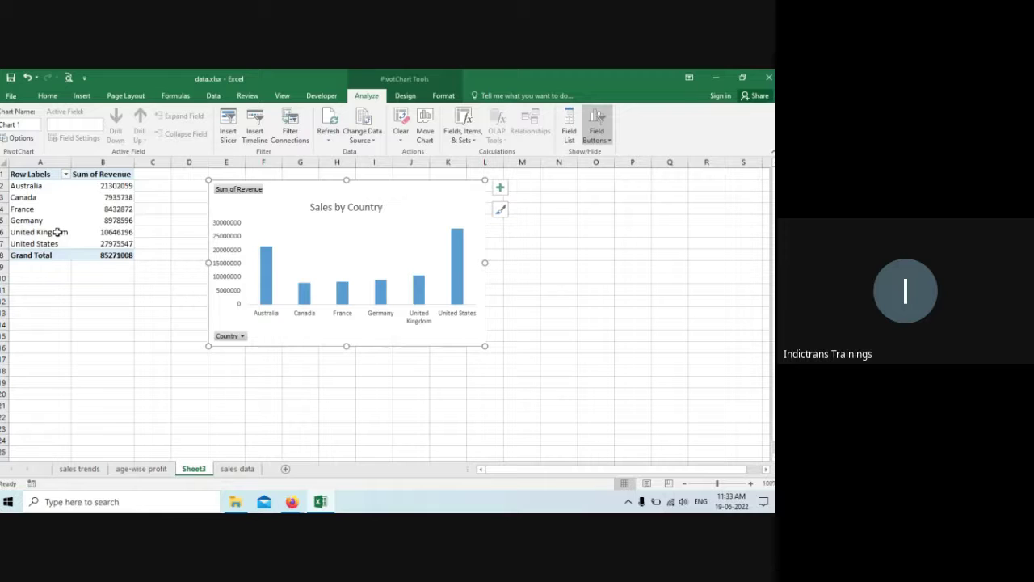
{"action": "left_click", "coordinate": [65, 174]}
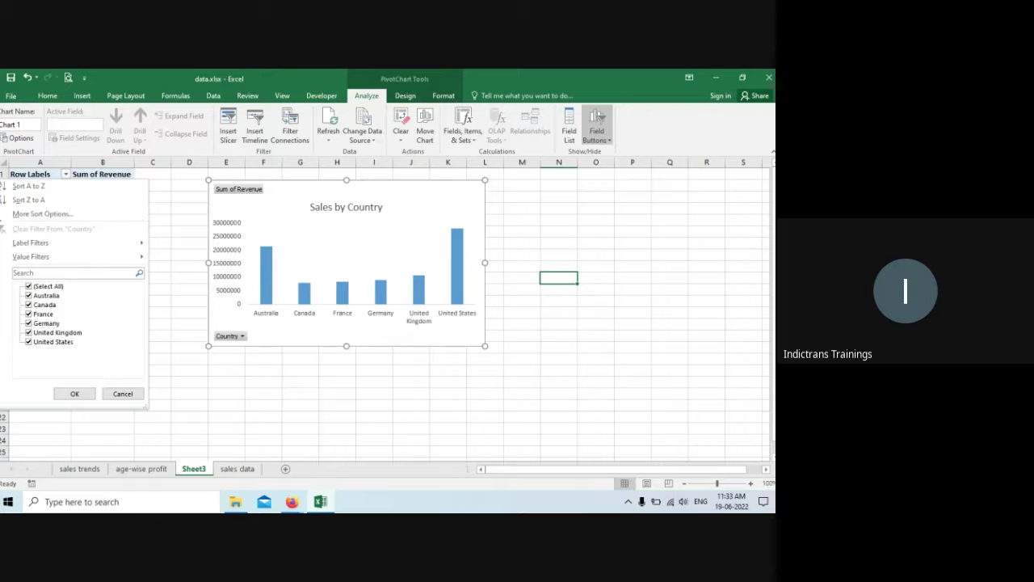
{"action": "left_click", "coordinate": [53, 204]}
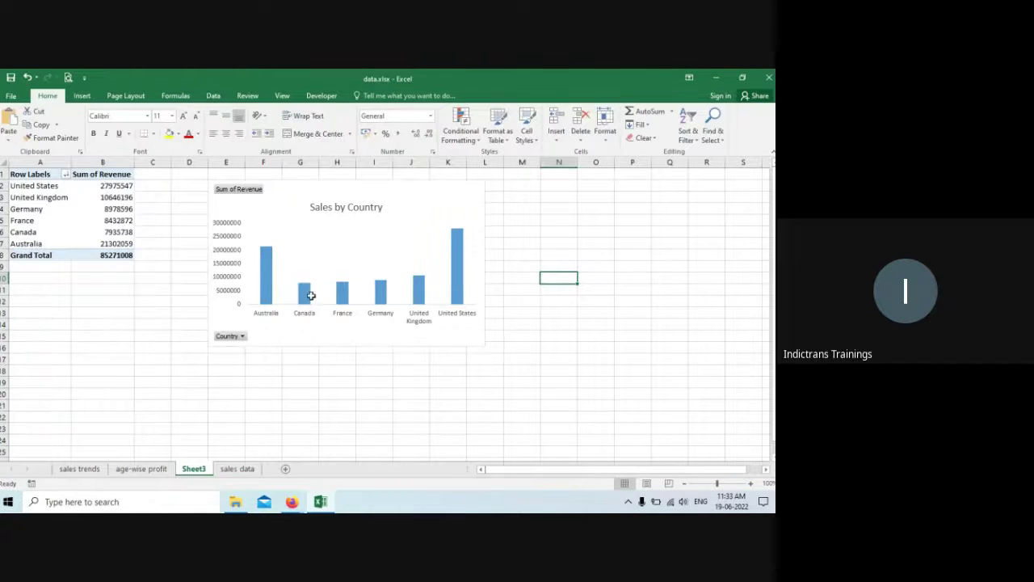
{"action": "left_click", "coordinate": [65, 174]}
{"action": "left_click", "coordinate": [47, 217]}
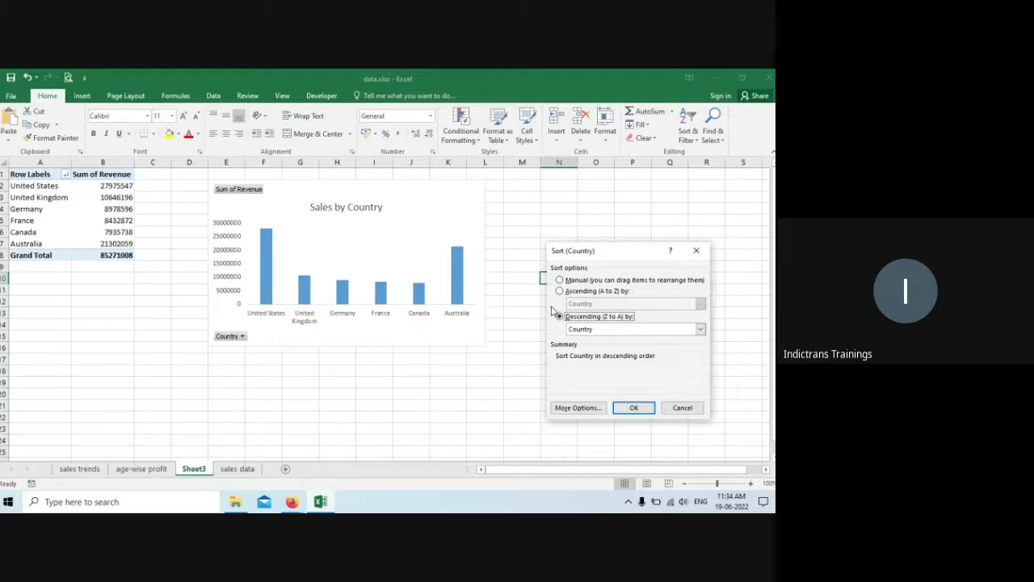
{"action": "left_click", "coordinate": [638, 334]}
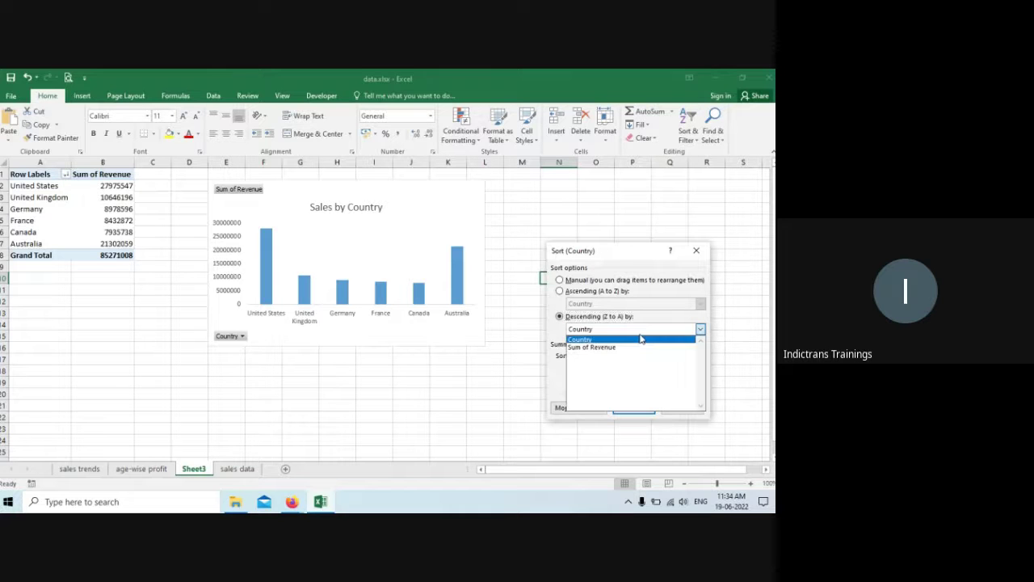
{"action": "left_click", "coordinate": [629, 347]}
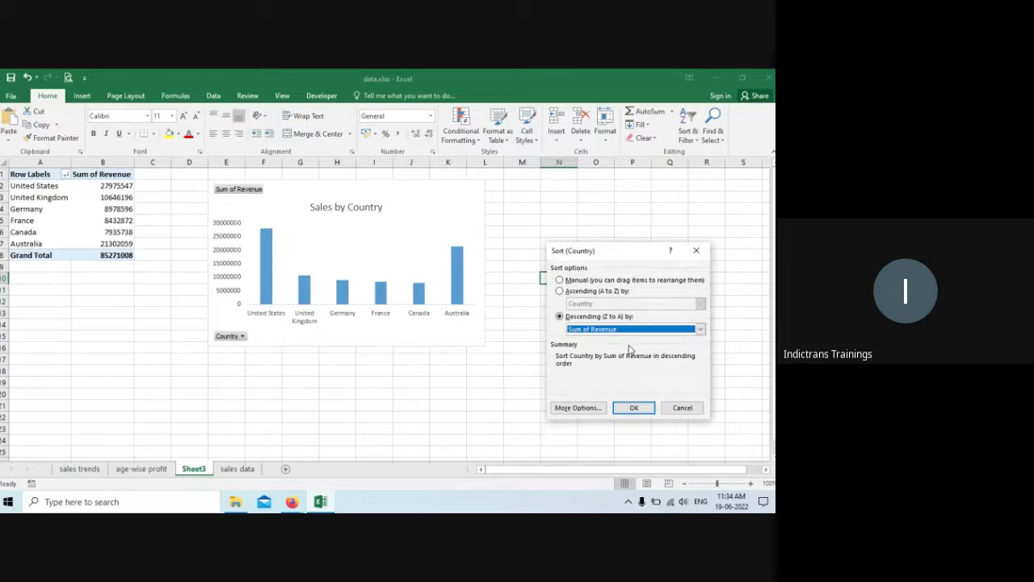
{"action": "left_click", "coordinate": [634, 408]}
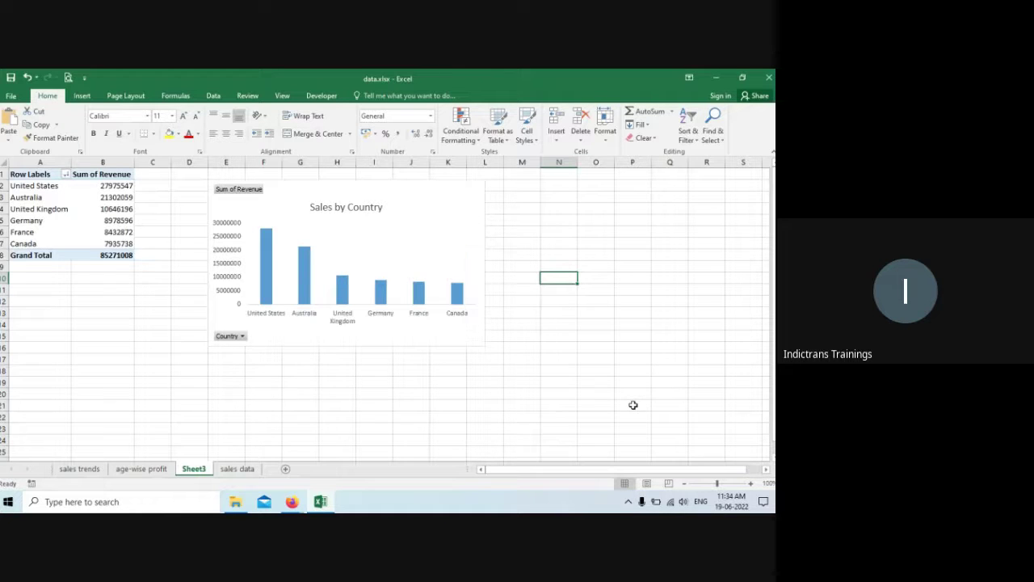
{"action": "left_click", "coordinate": [127, 312]}
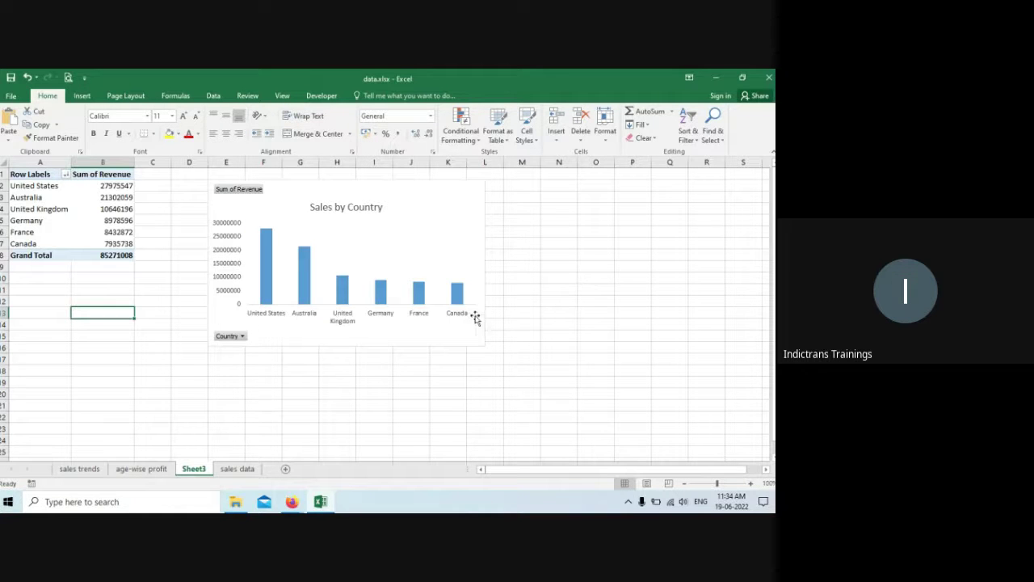
Step: Filter the Sales by Country chart to show only United Kingdom, Germany and France
{"action": "left_click", "coordinate": [243, 337]}
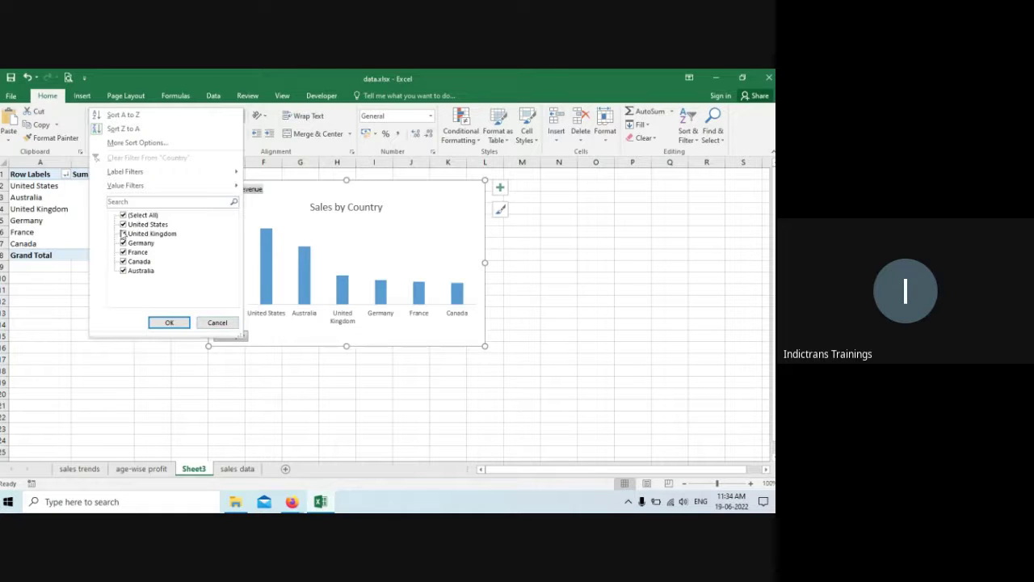
{"action": "left_click", "coordinate": [123, 215]}
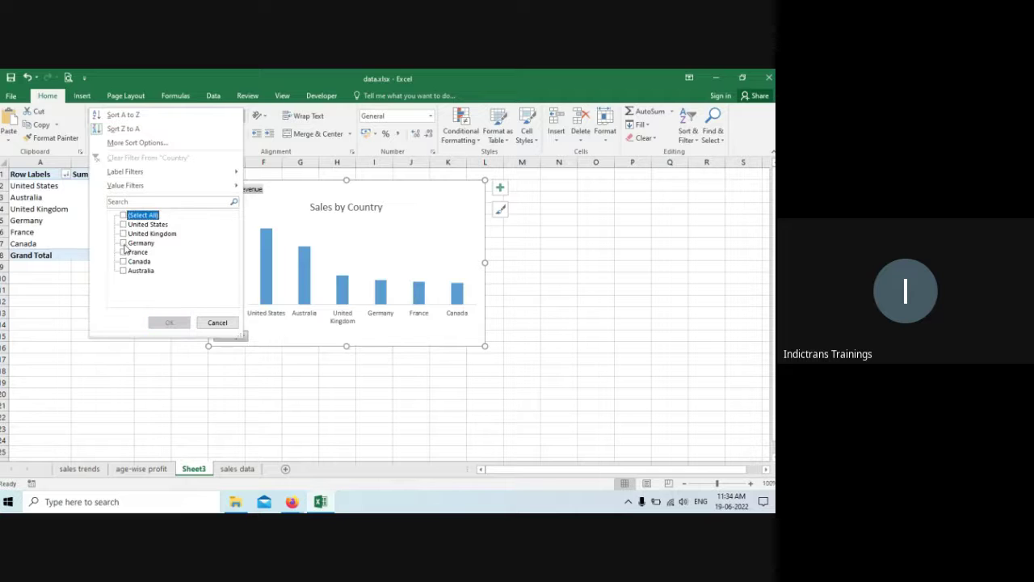
{"action": "left_click", "coordinate": [123, 243]}
{"action": "left_click", "coordinate": [123, 252]}
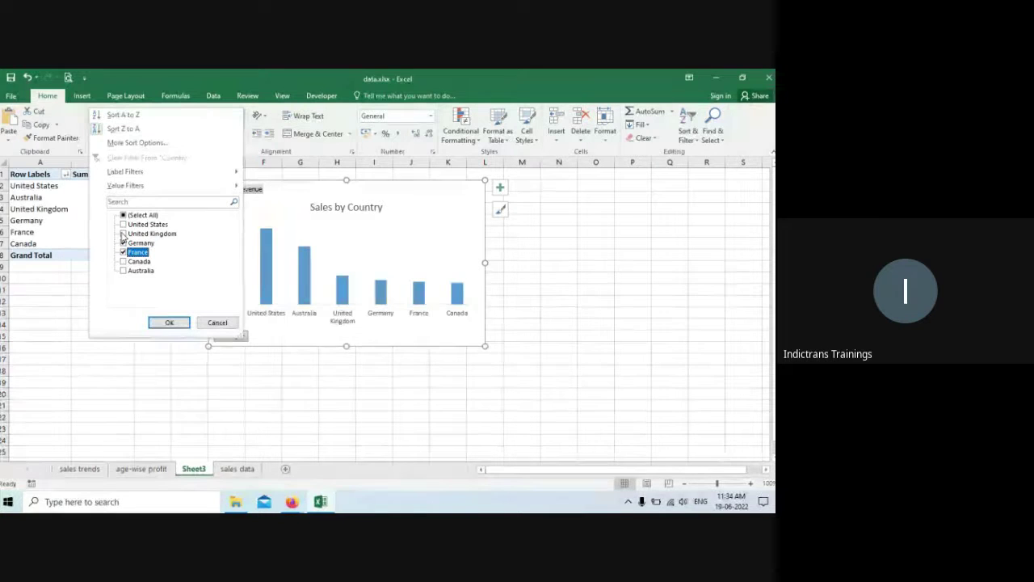
{"action": "left_click", "coordinate": [124, 234]}
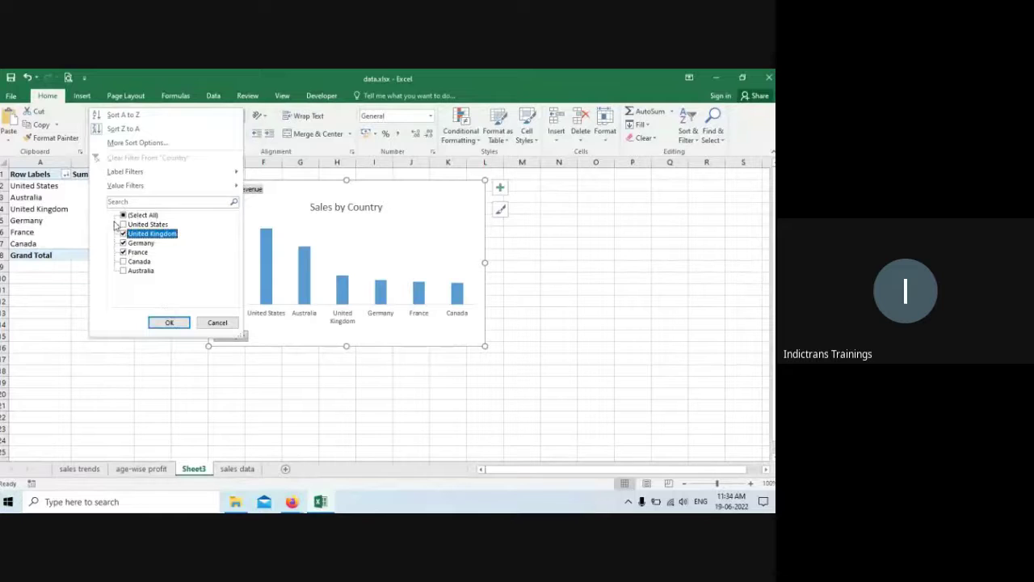
{"action": "left_click", "coordinate": [173, 324]}
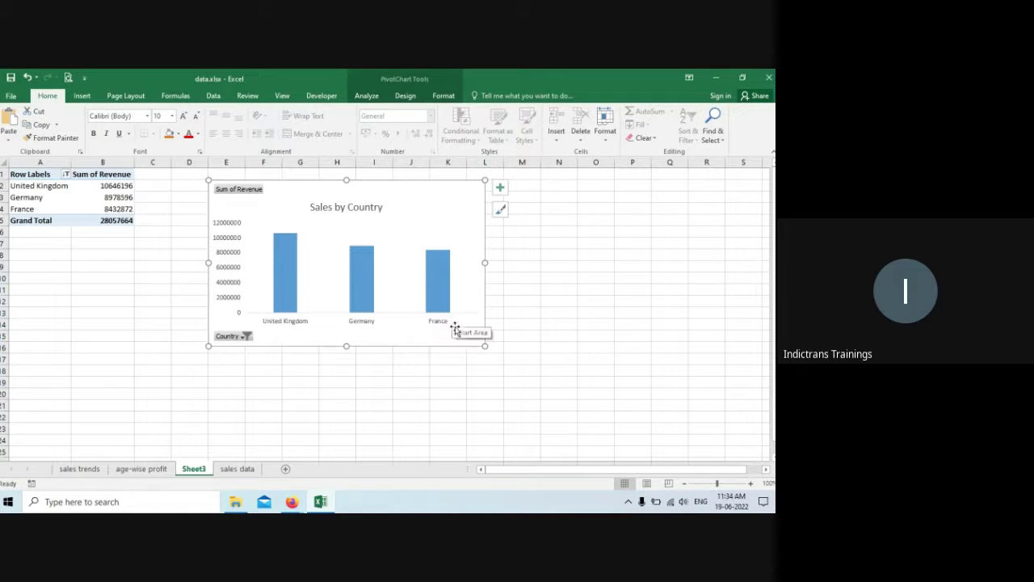
Step: Restore all countries in the Sales by Country chart's Country filter
{"action": "left_click", "coordinate": [245, 337]}
{"action": "left_click", "coordinate": [123, 214]}
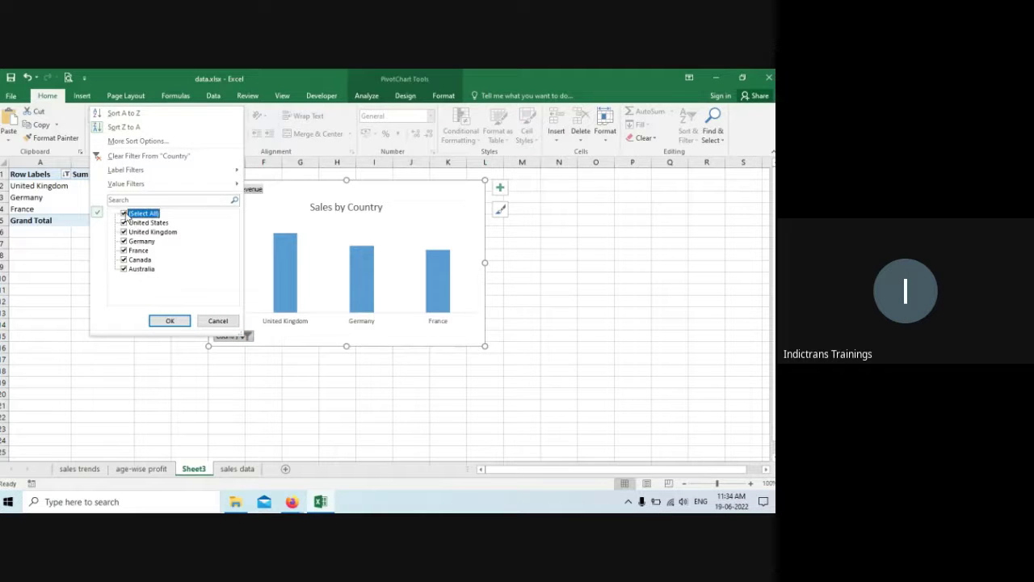
{"action": "left_click", "coordinate": [170, 321]}
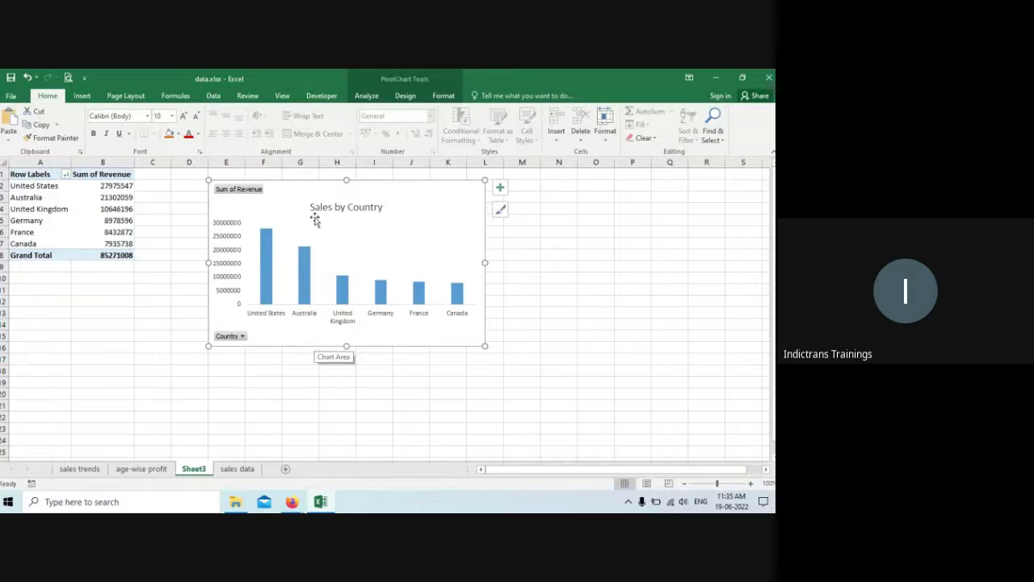
Step: Hide all field buttons on the Sales by Country chart and deselect the chart
{"action": "left_click", "coordinate": [368, 96]}
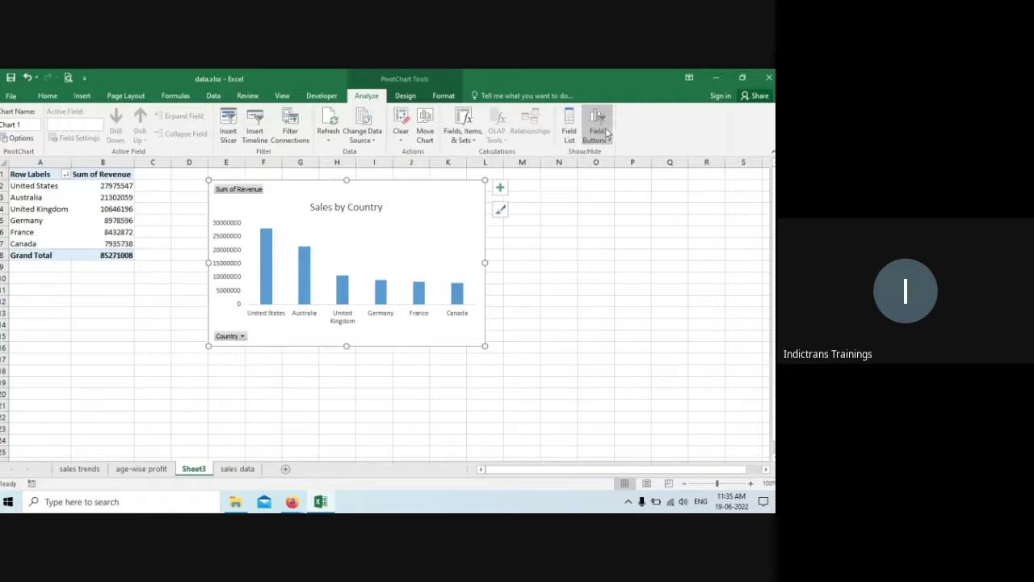
{"action": "left_click", "coordinate": [601, 131]}
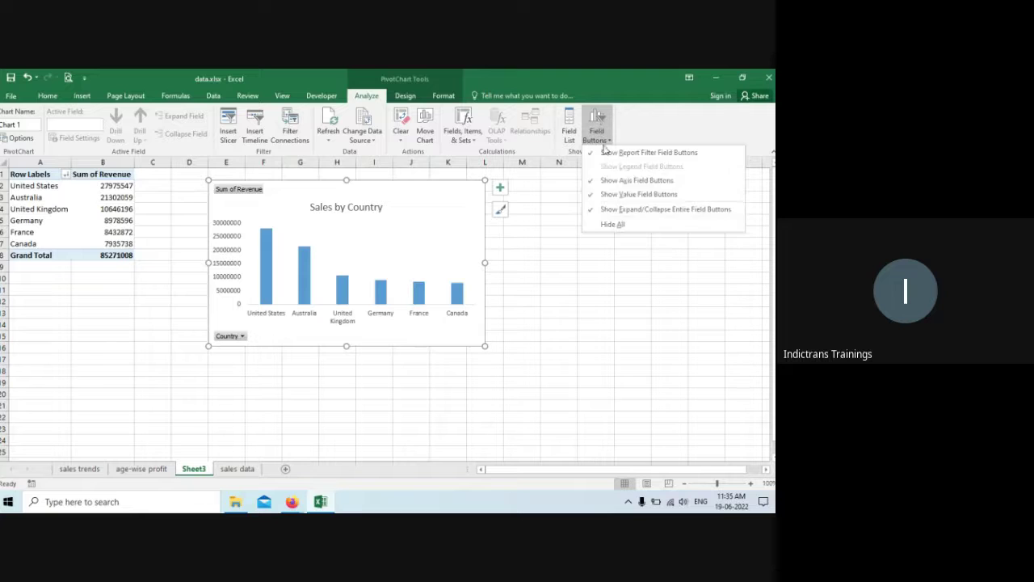
{"action": "left_click", "coordinate": [623, 231]}
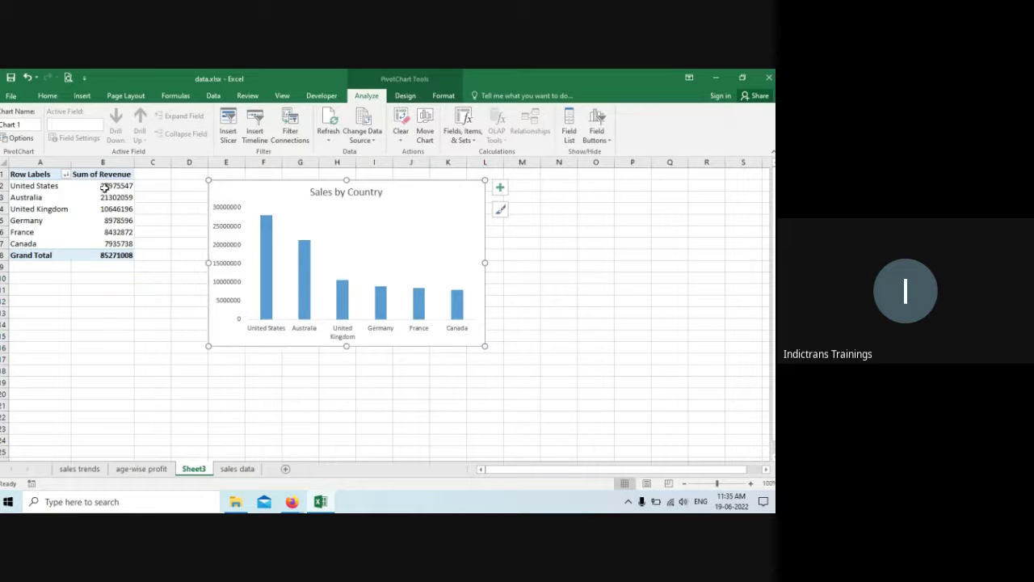
{"action": "left_click", "coordinate": [552, 367]}
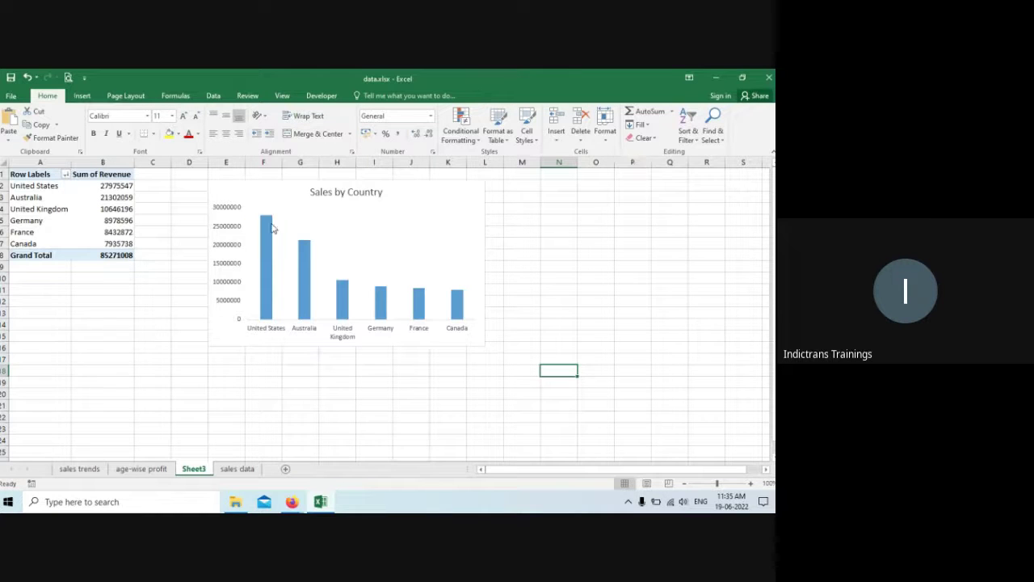
Step: Show all the field buttons on the Sales by Country pivot chart by turning off Hide All
{"action": "left_click", "coordinate": [392, 209]}
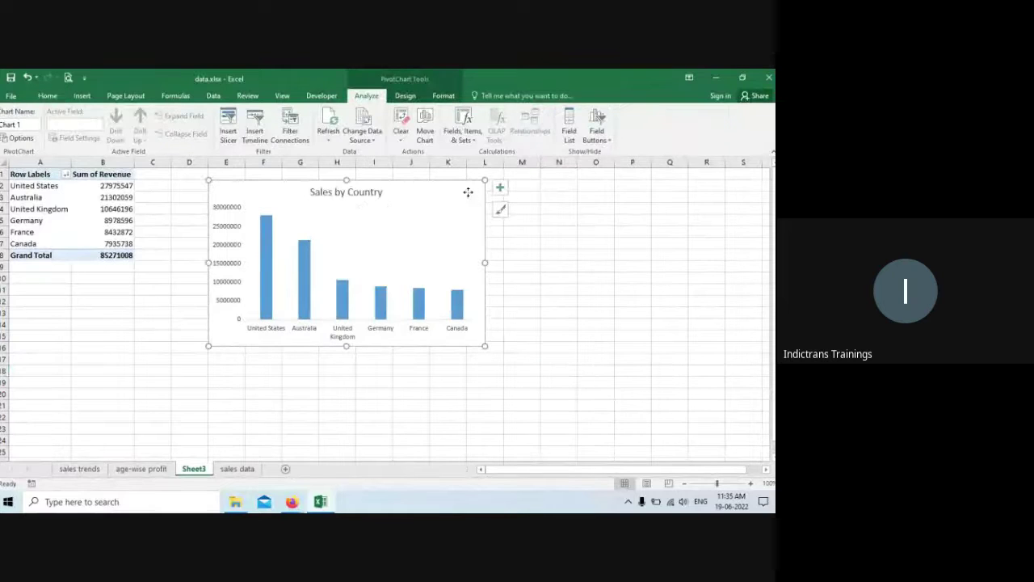
{"action": "left_click", "coordinate": [598, 136]}
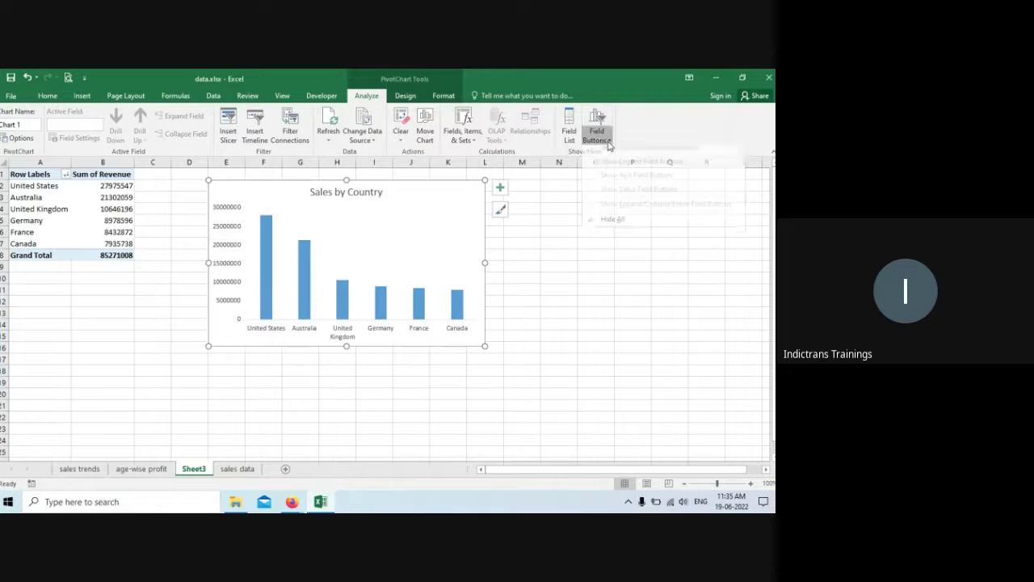
{"action": "left_click", "coordinate": [619, 226]}
{"action": "left_click", "coordinate": [597, 125]}
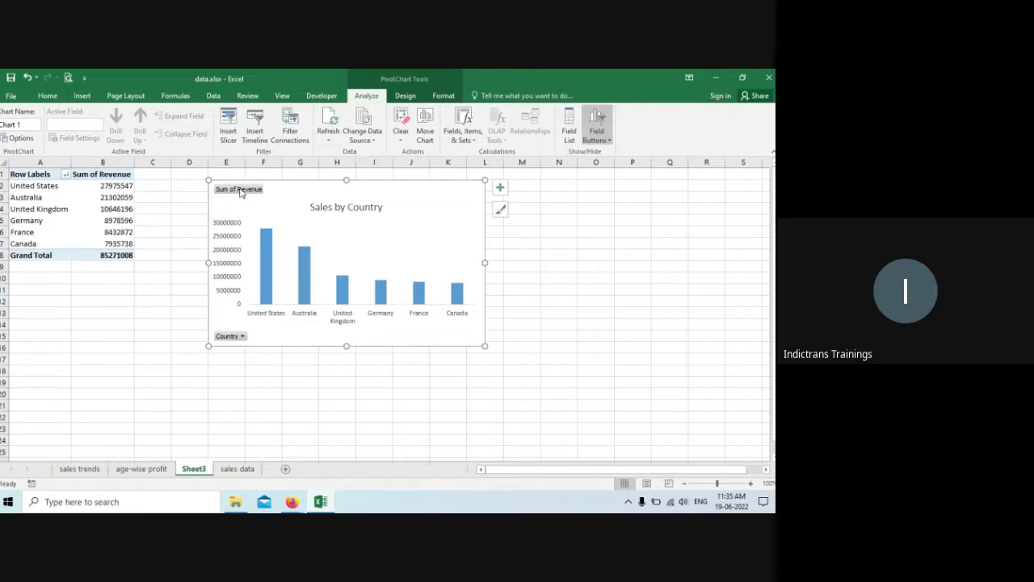
{"action": "left_click", "coordinate": [177, 367]}
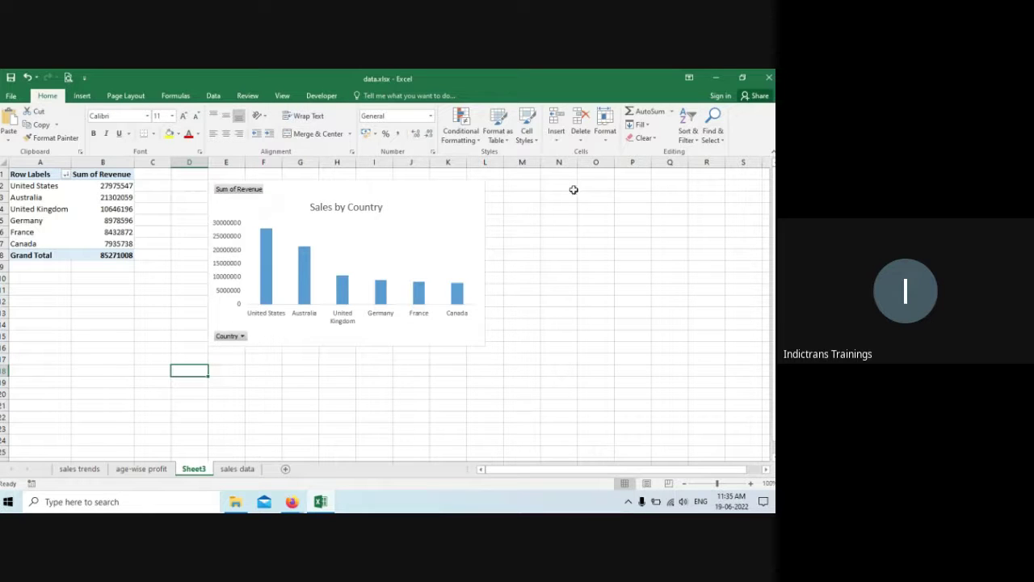
Step: Review the field button display options of the Sales by Country pivot chart without changing them
{"action": "left_click", "coordinate": [429, 191]}
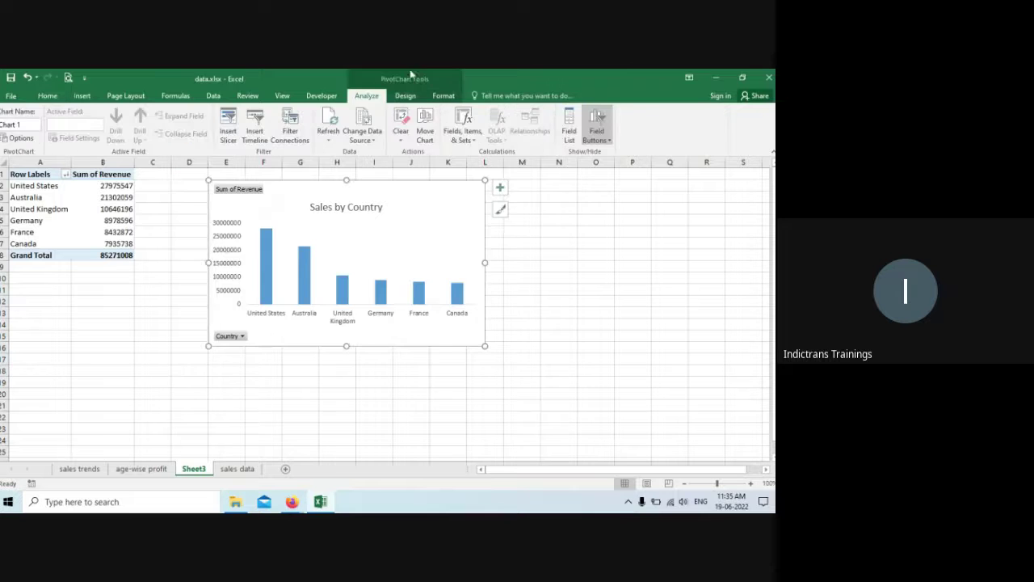
{"action": "left_click", "coordinate": [607, 142]}
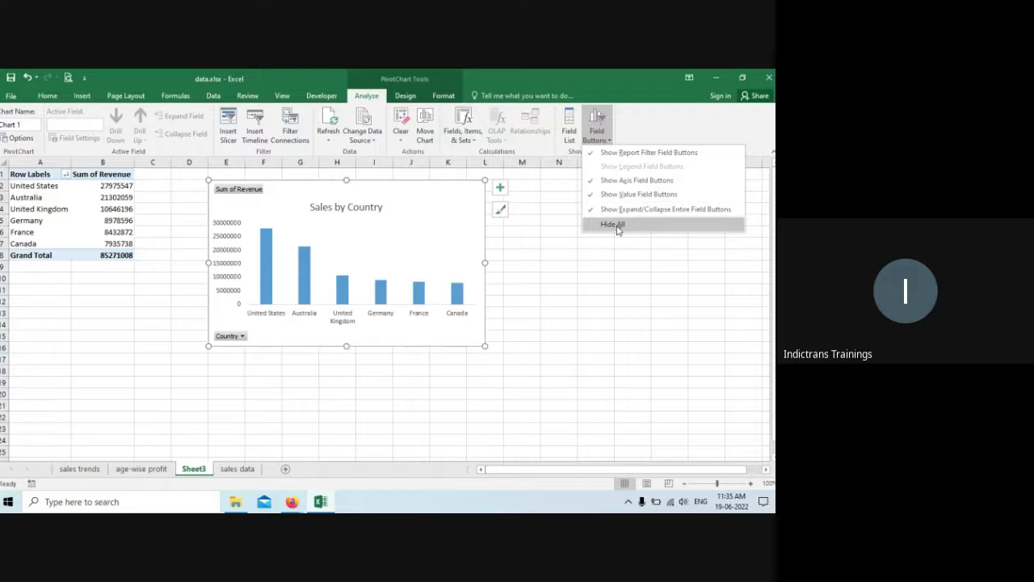
{"action": "left_click", "coordinate": [537, 280]}
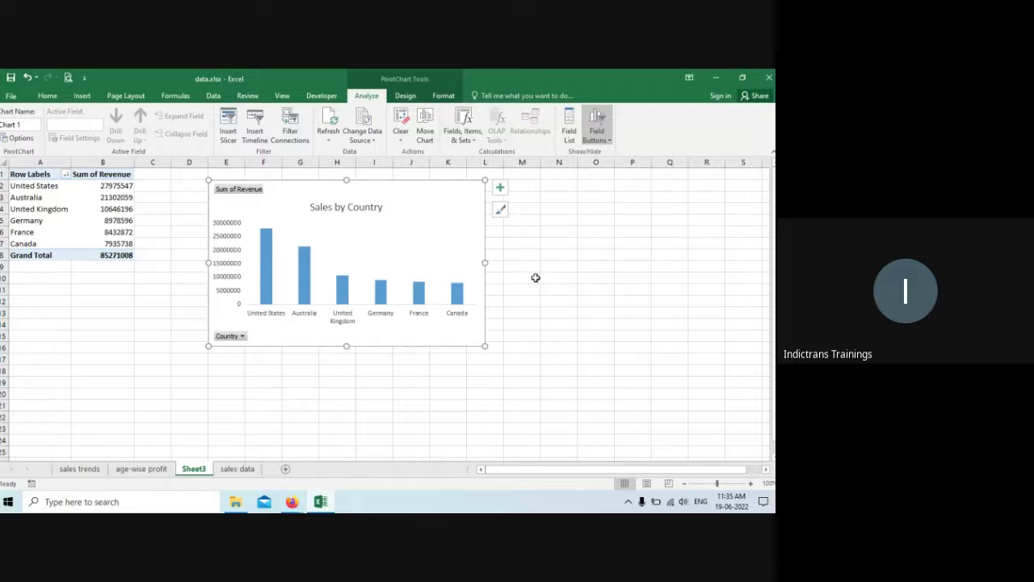
{"action": "left_click", "coordinate": [146, 284]}
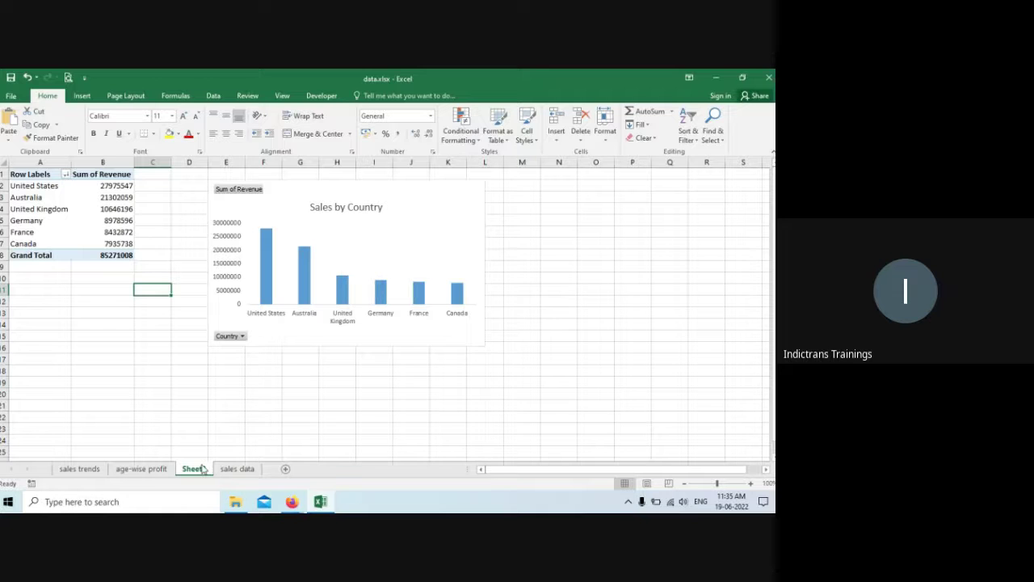
Step: Rename the worksheet Sheet3 to "sales by country"
{"action": "left_click_drag", "start_coordinate": [197, 473], "coordinate": [240, 478]}
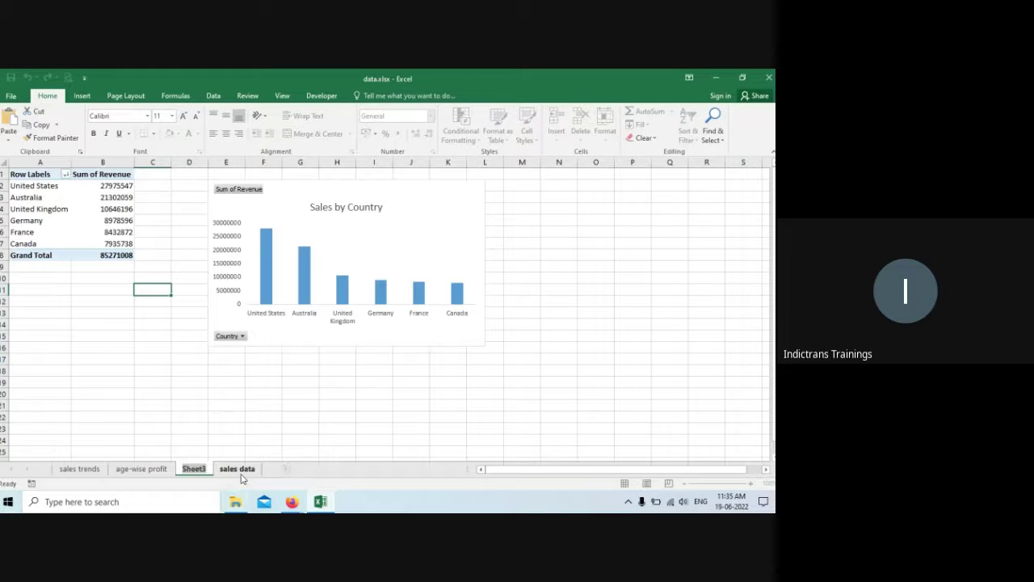
{"action": "type", "text": "sa"}
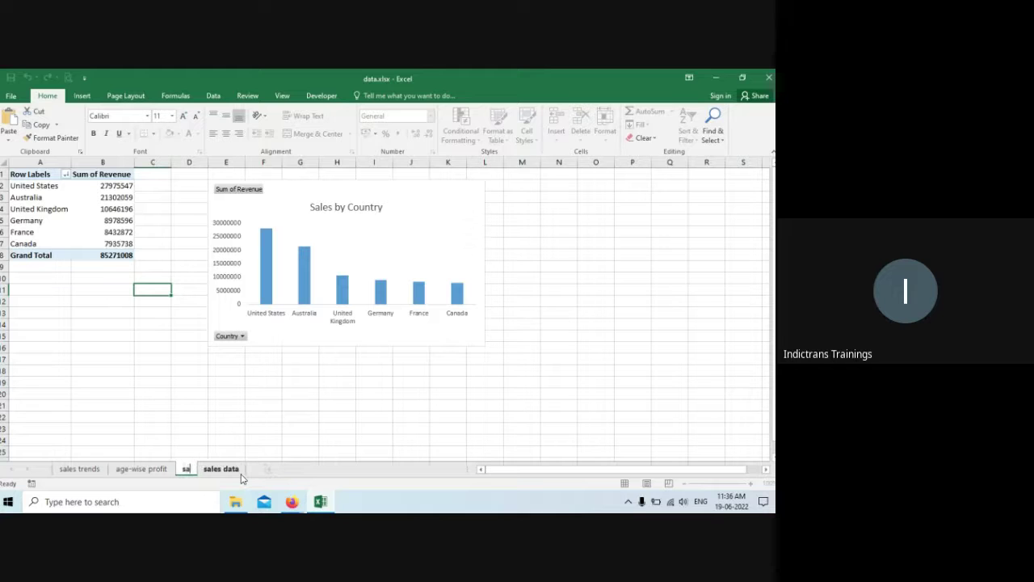
{"action": "type", "text": "les by country"}
{"action": "key", "text": "Return"}
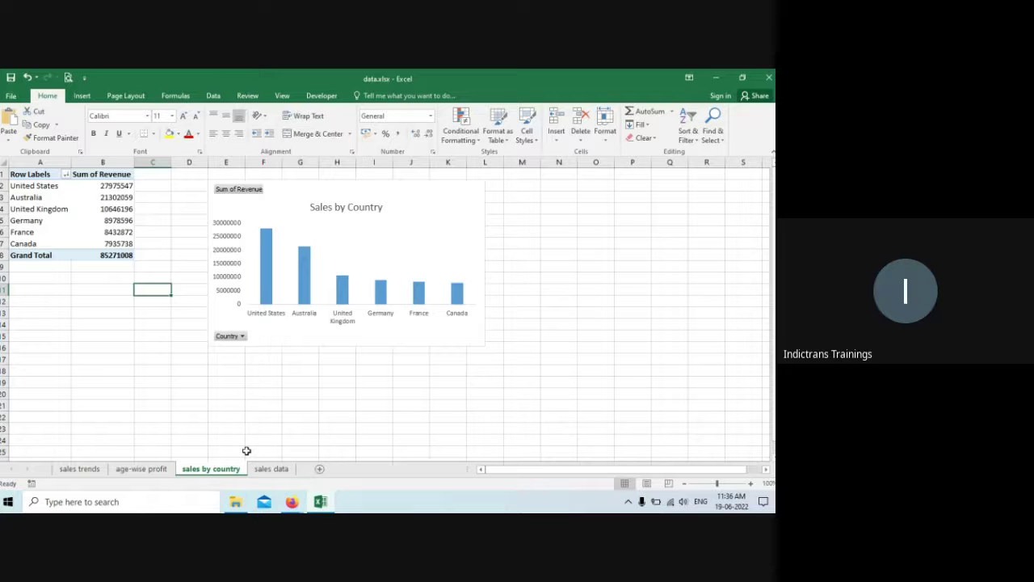
{"action": "key", "text": "alt+Tab"}
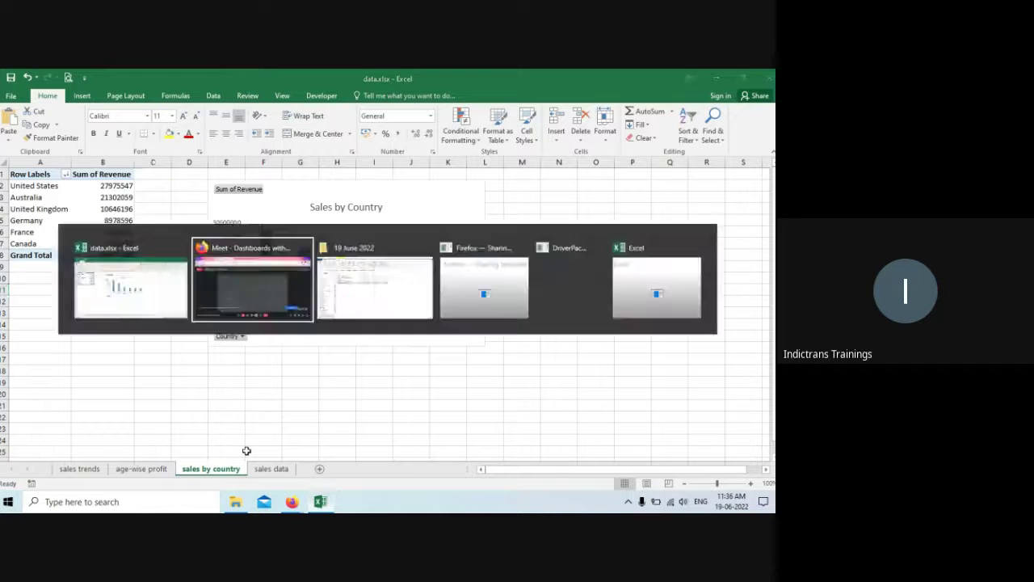
{"action": "key", "text": "alt+Tab"}
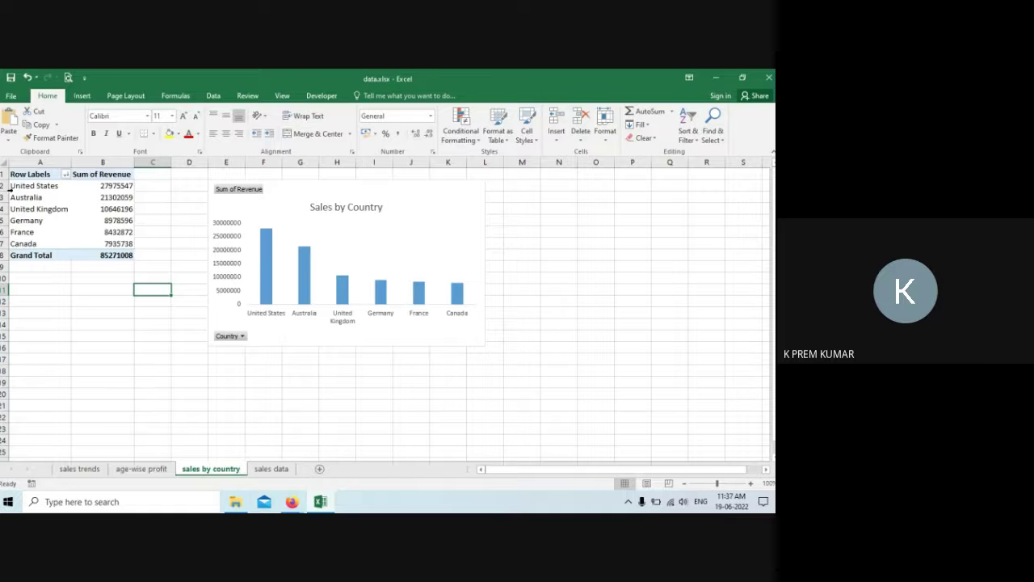
Step: Examine the additional sort options of the pivot table's Country row labels, closing the dialog without changes
{"action": "left_click", "coordinate": [65, 174]}
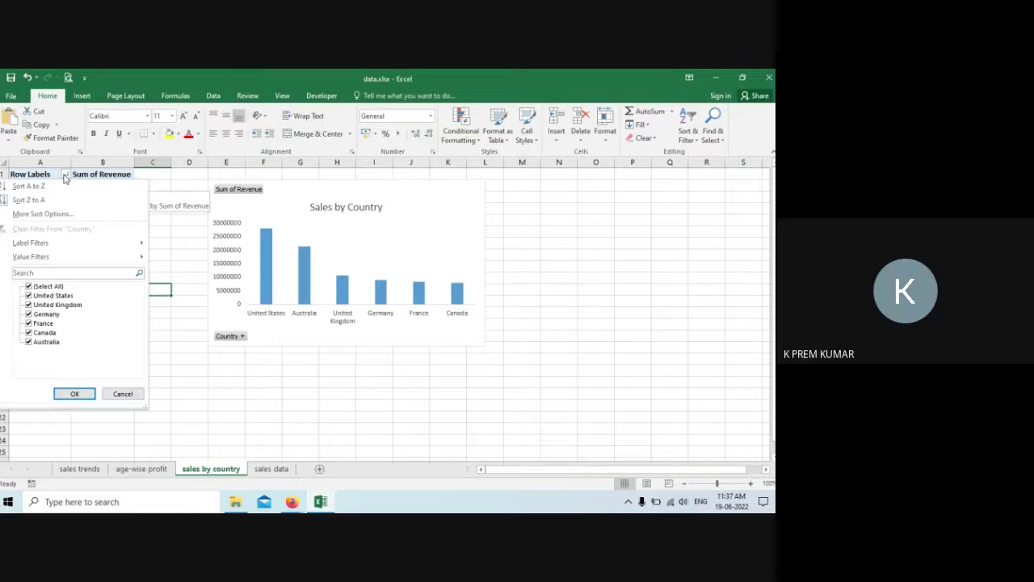
{"action": "left_click", "coordinate": [45, 213]}
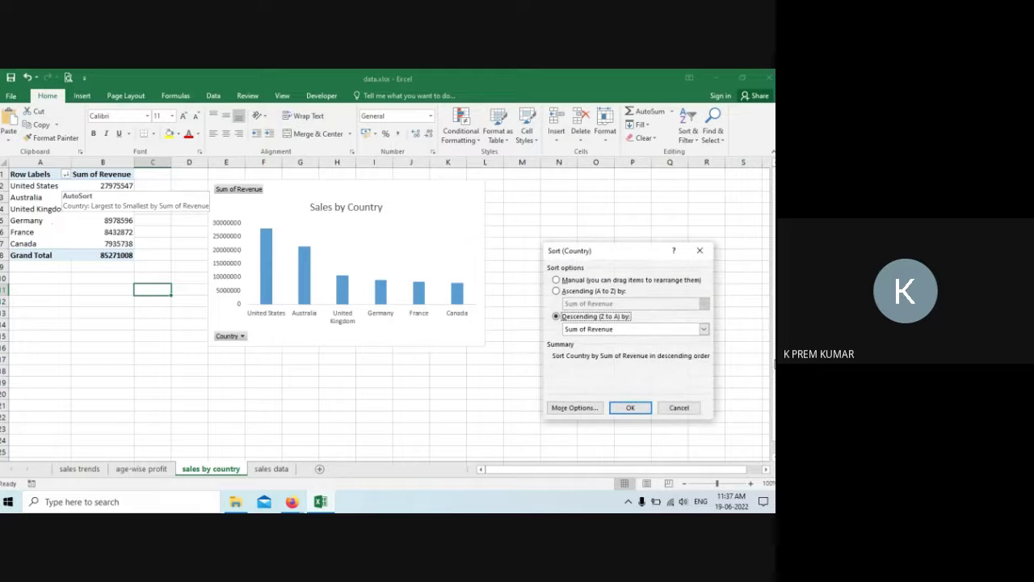
{"action": "left_click", "coordinate": [683, 408]}
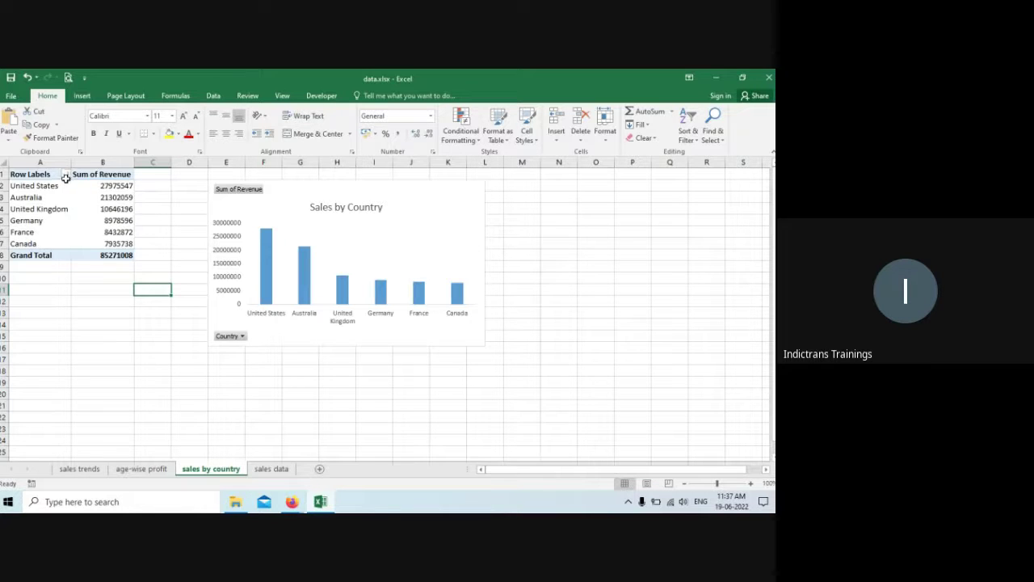
{"action": "left_click", "coordinate": [66, 175]}
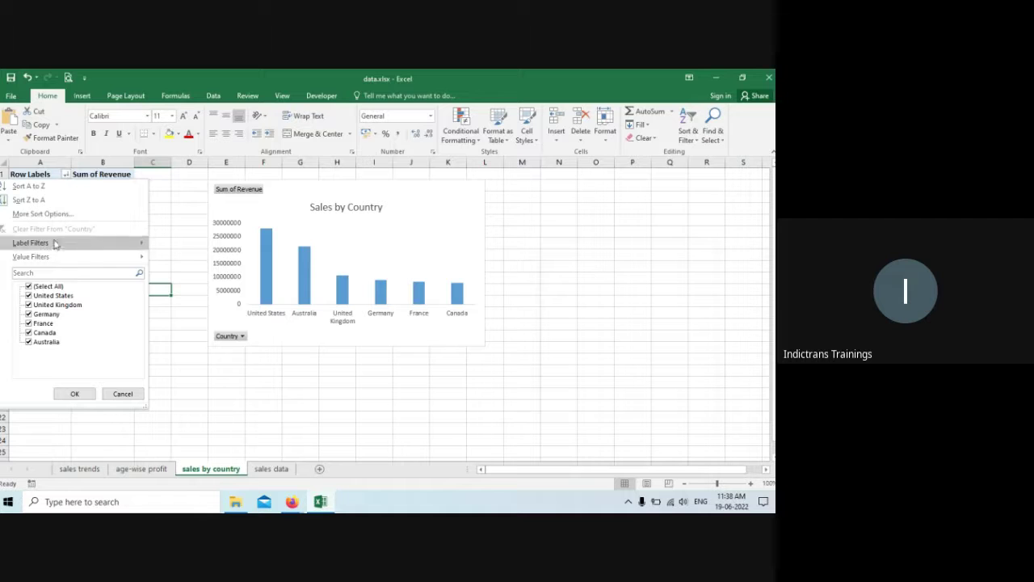
{"action": "left_click", "coordinate": [42, 215]}
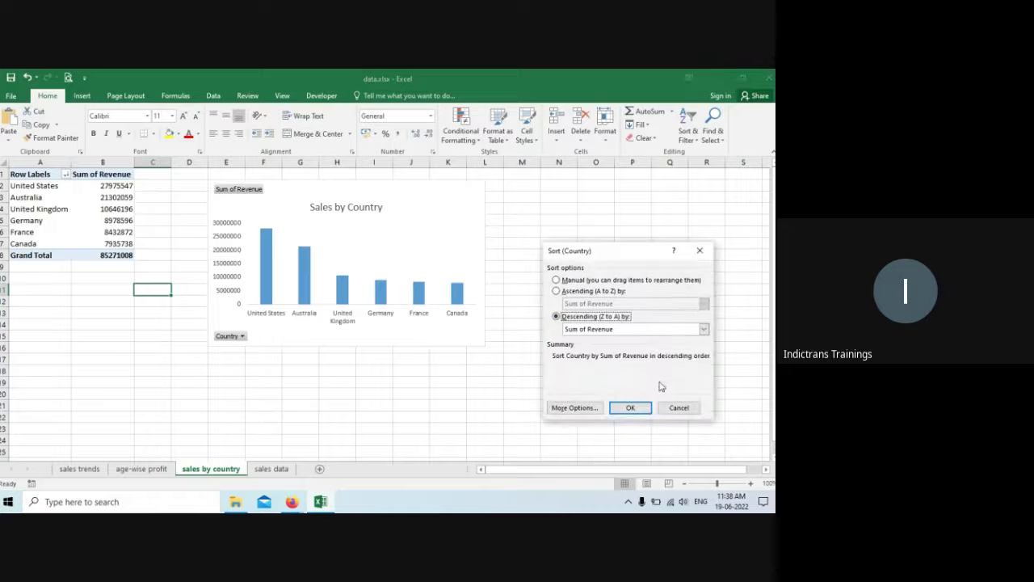
{"action": "left_click", "coordinate": [677, 407]}
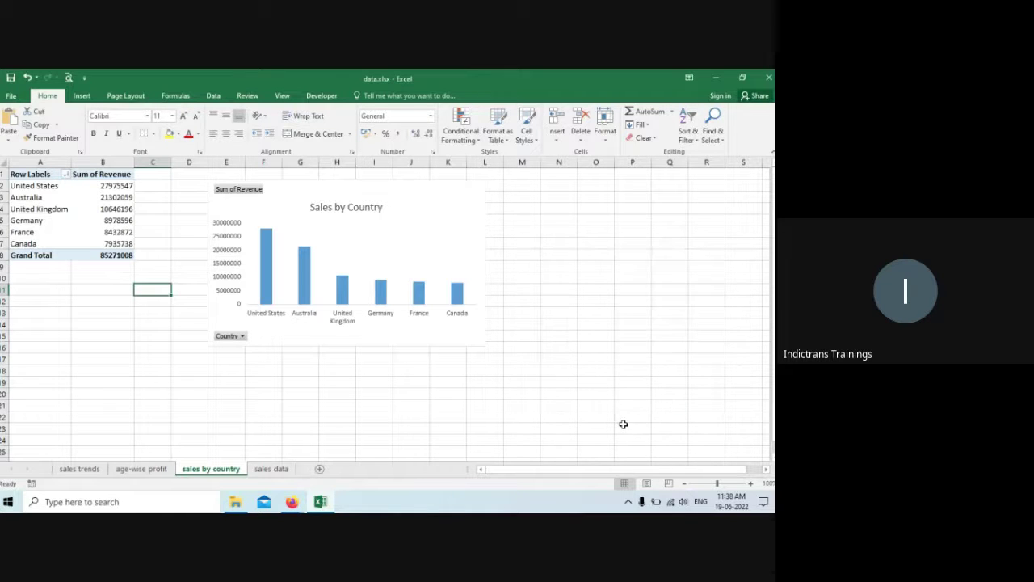
Step: Switch to the Google Meet call and stop presenting the screen
{"action": "key", "text": "alt+Tab"}
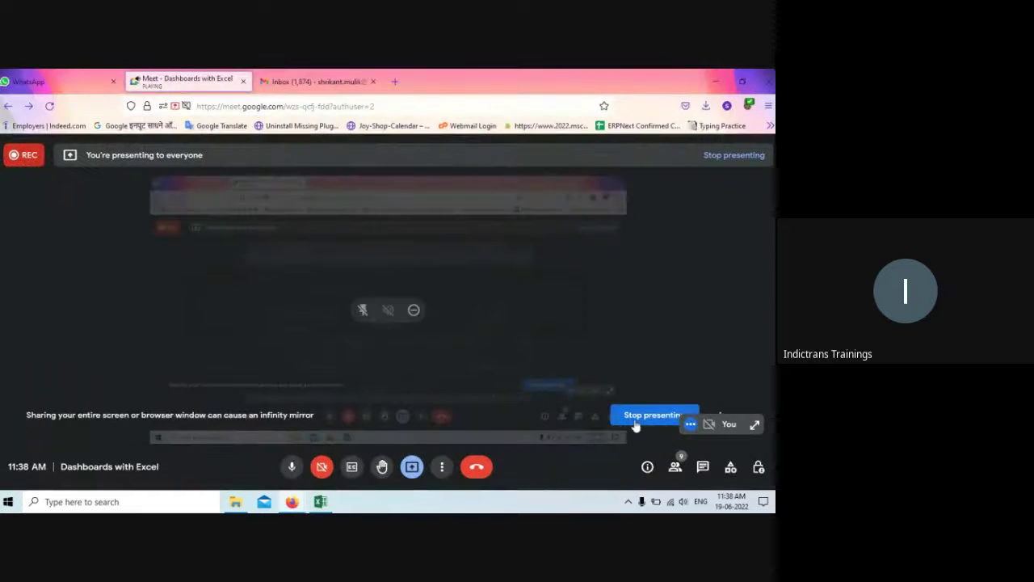
{"action": "left_click", "coordinate": [640, 417]}
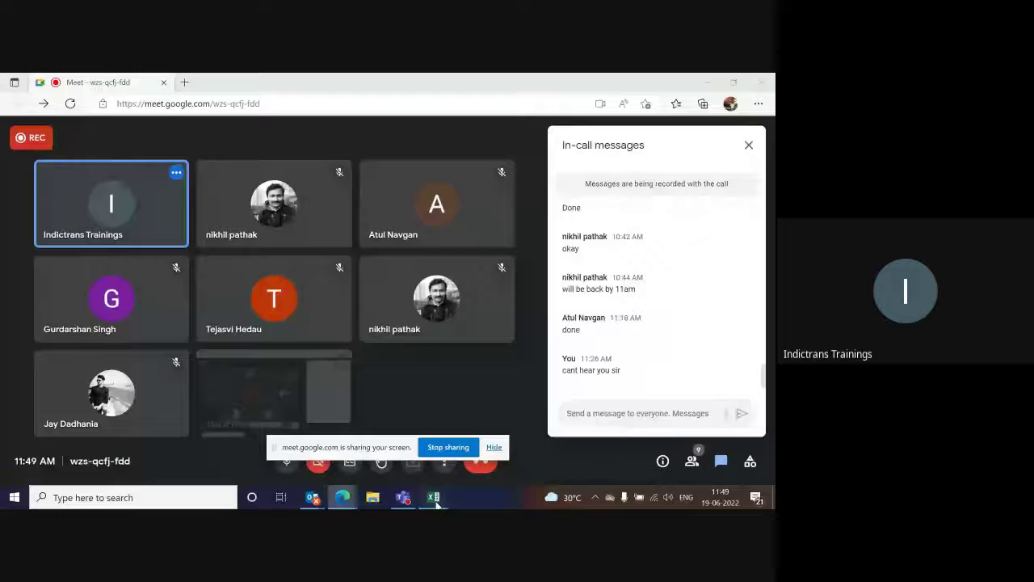
Step: Switch to the Excel workbook and sort the pivot table's Country row labels in ascending order by Sum of Revenue
{"action": "mouse_move", "coordinate": [434, 497]}
{"action": "left_click", "coordinate": [566, 465]}
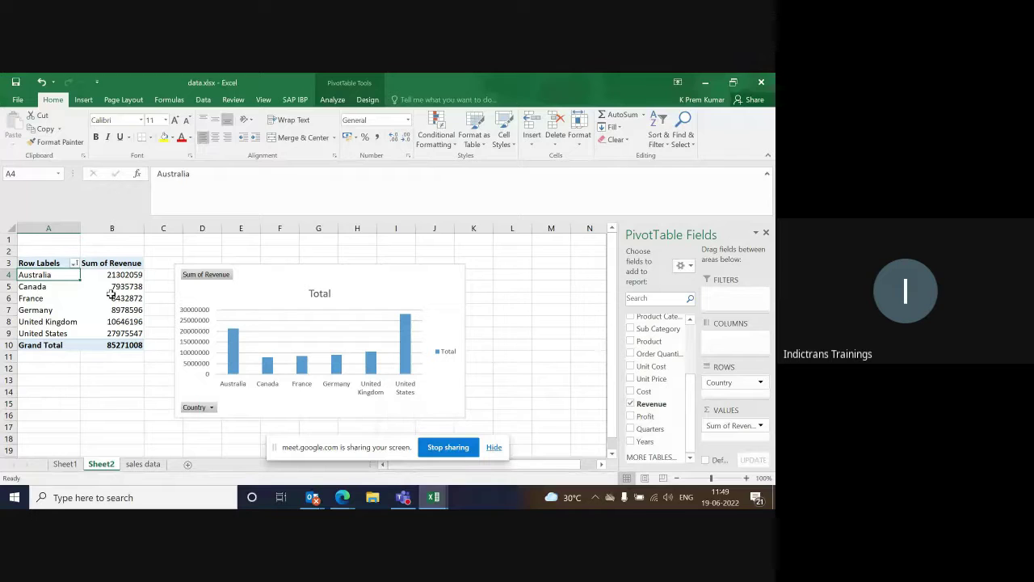
{"action": "left_click", "coordinate": [74, 264]}
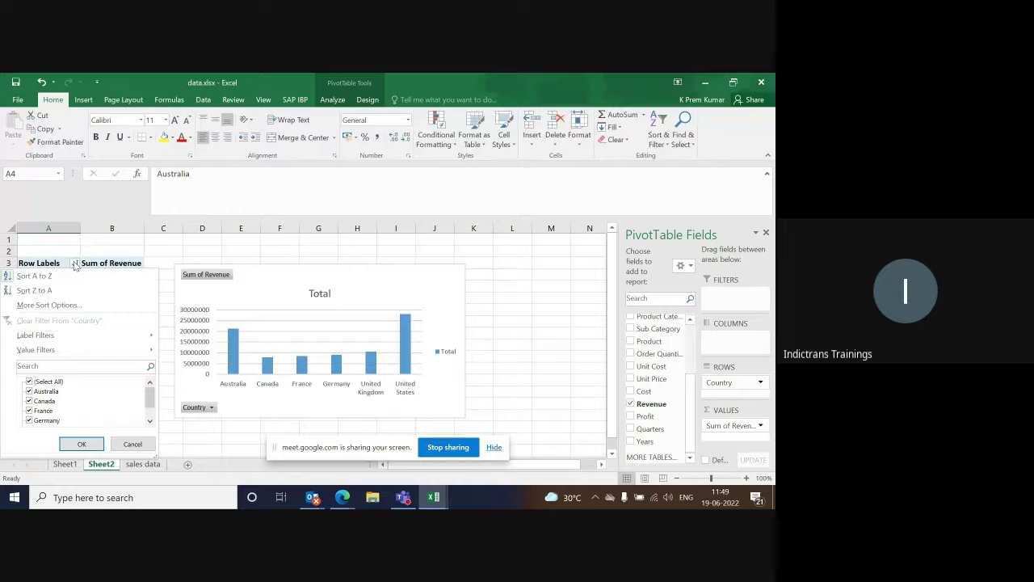
{"action": "left_click", "coordinate": [44, 307]}
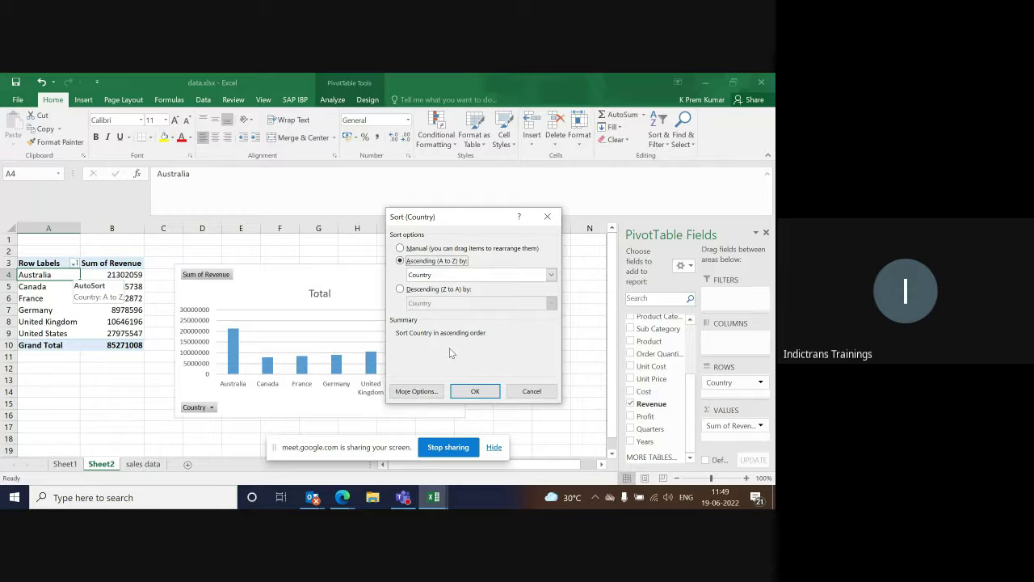
{"action": "left_click", "coordinate": [552, 276]}
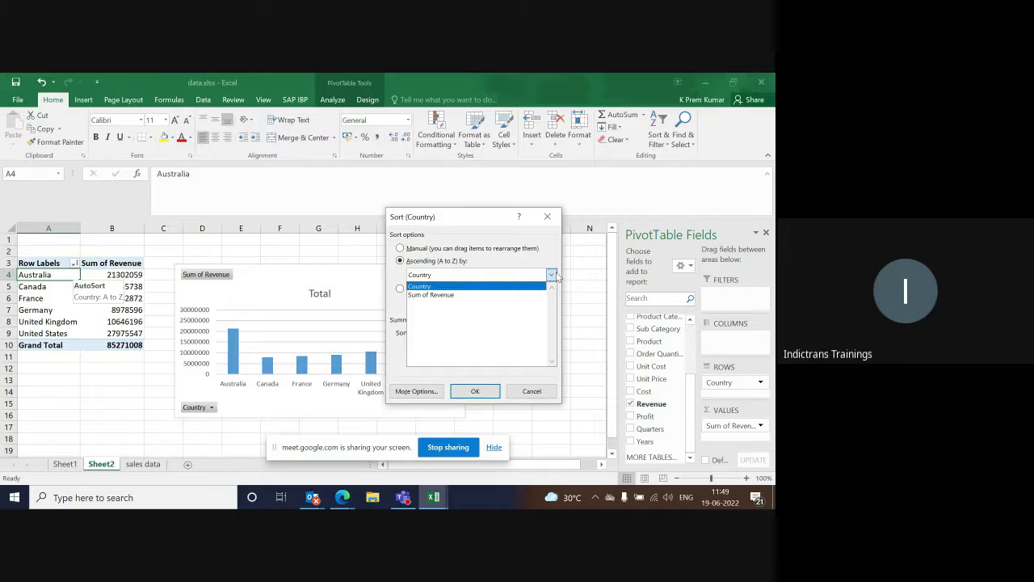
{"action": "left_click", "coordinate": [491, 294]}
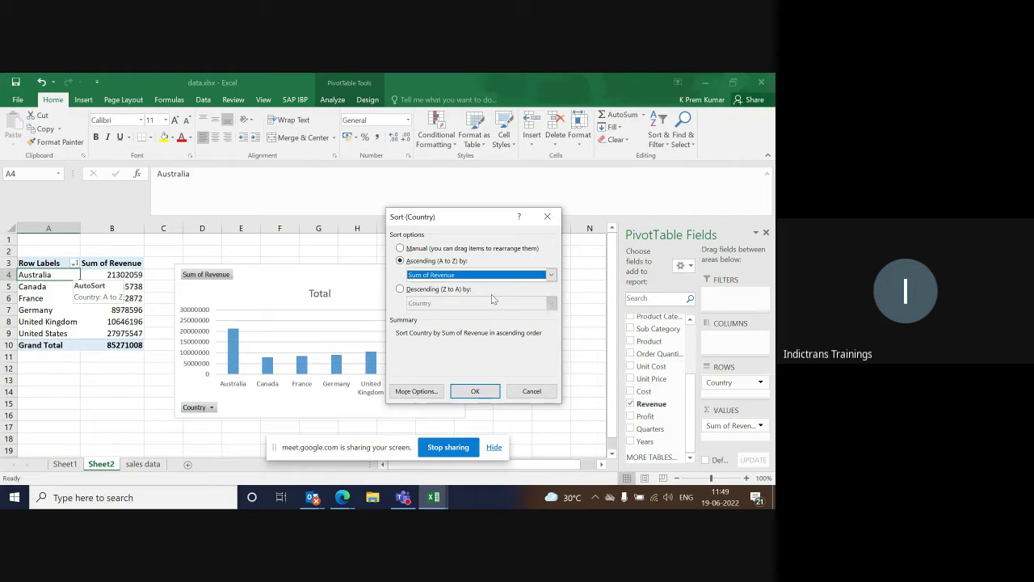
{"action": "left_click", "coordinate": [473, 392]}
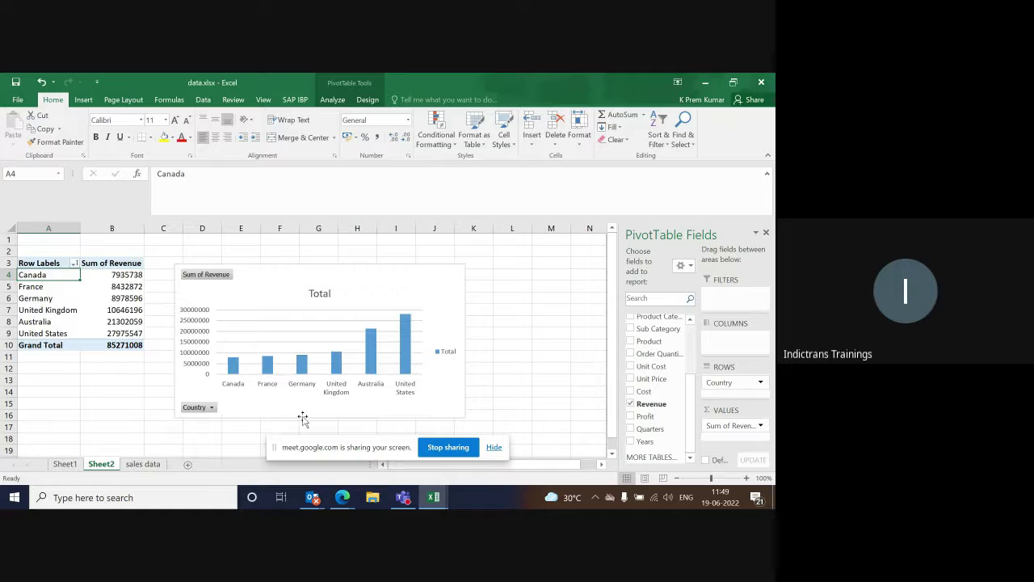
Step: Create a PivotTable on a new worksheet from Table1 on the sales data sheet
{"action": "left_click", "coordinate": [134, 466]}
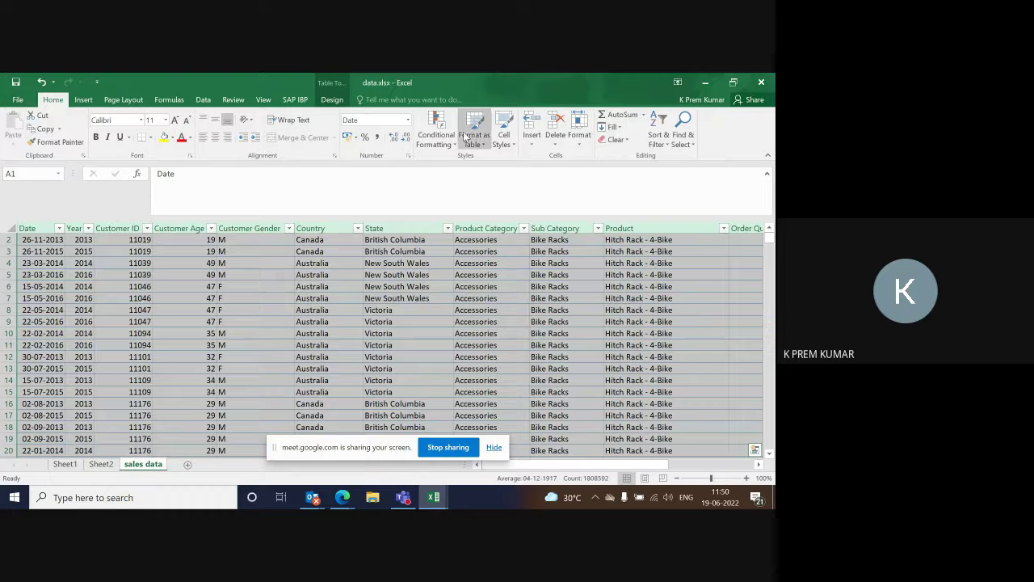
{"action": "left_click", "coordinate": [83, 99]}
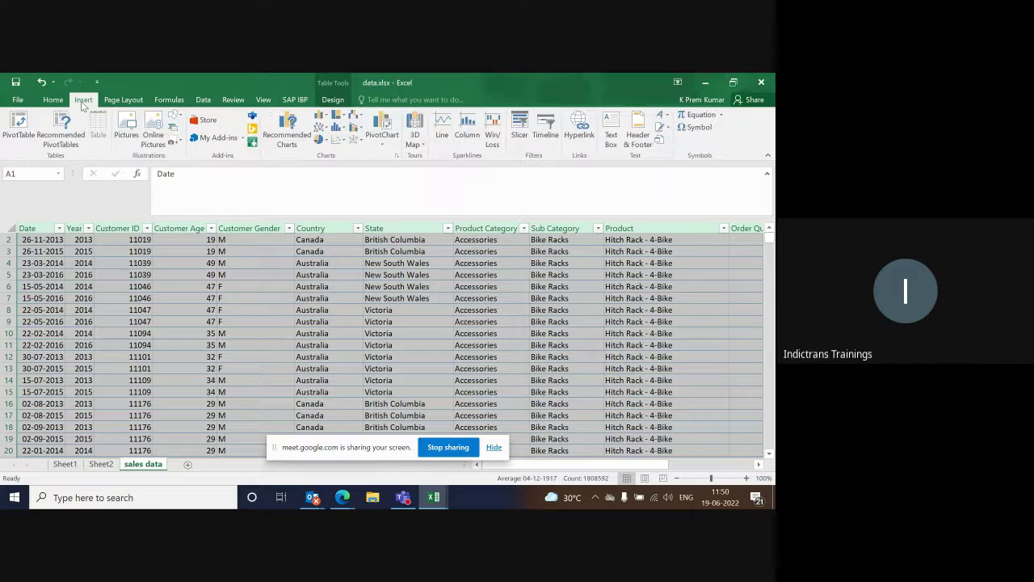
{"action": "left_click", "coordinate": [17, 125]}
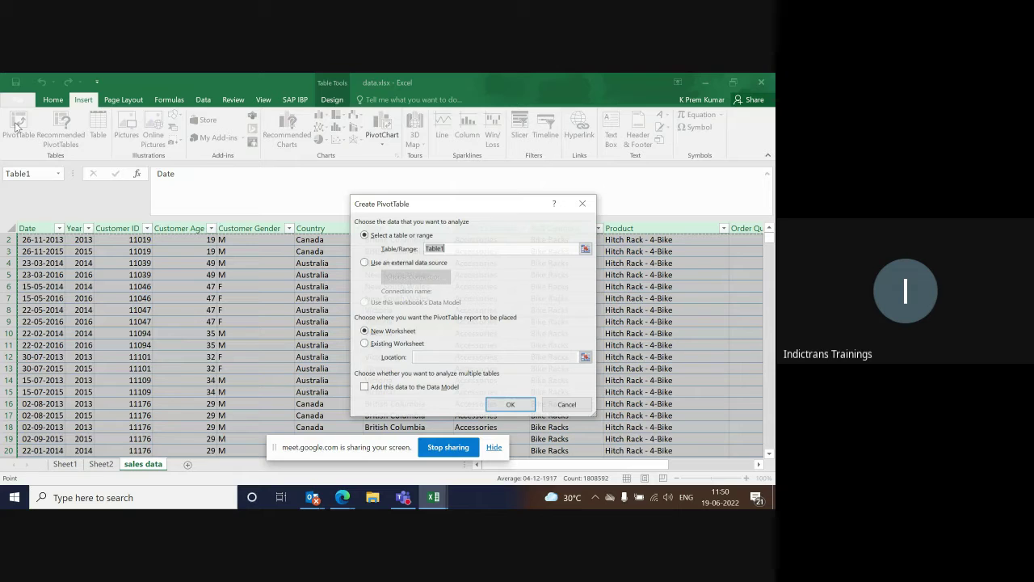
{"action": "left_click", "coordinate": [521, 403]}
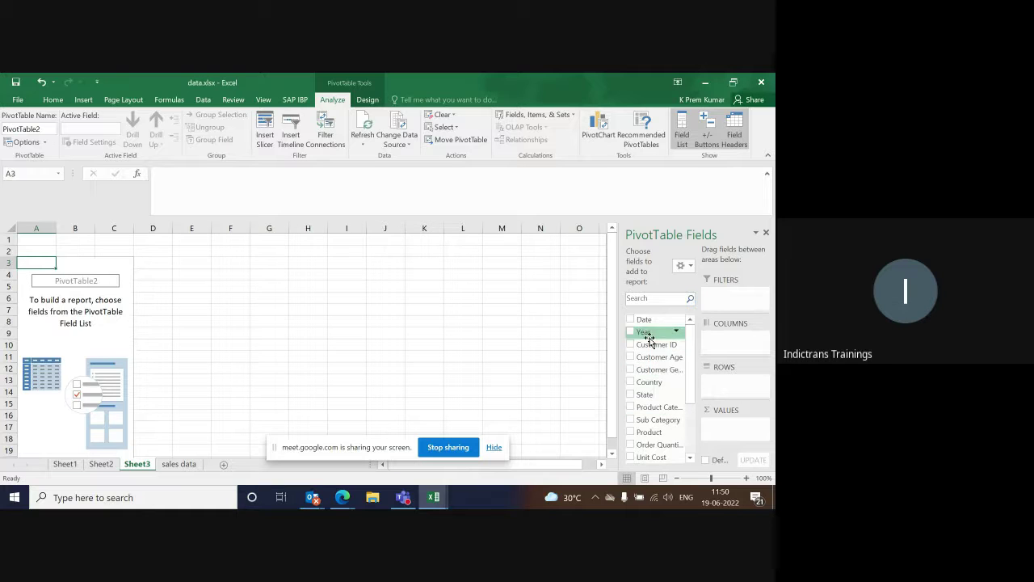
Step: Add Customer Age to the rows and Profit to the values of the new PivotTable
{"action": "left_click_drag", "start_coordinate": [663, 358], "coordinate": [735, 386]}
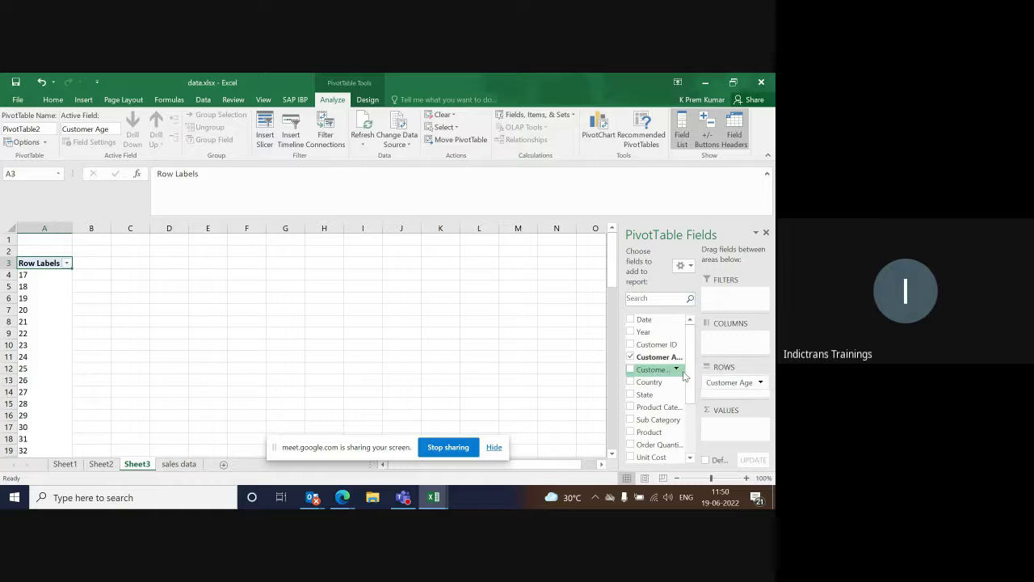
{"action": "scroll", "coordinate": [692, 371], "scroll_direction": "down", "scroll_amount": 3}
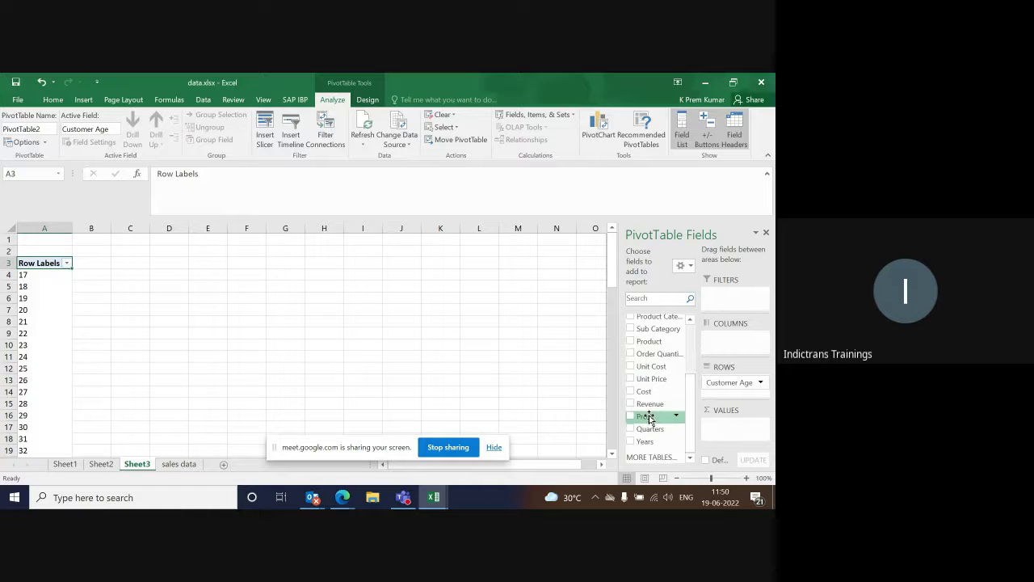
{"action": "left_click_drag", "start_coordinate": [651, 416], "coordinate": [735, 428]}
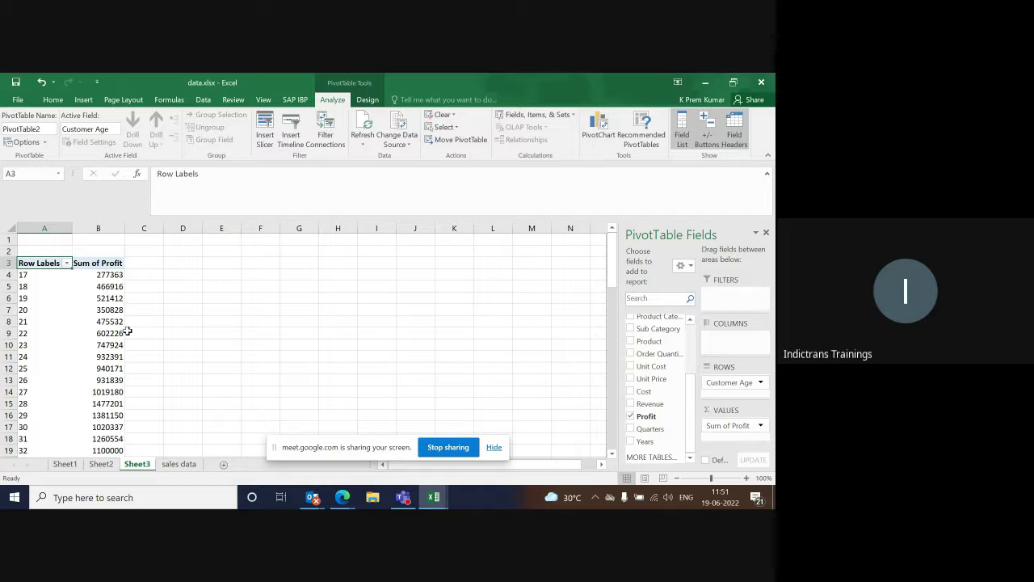
Step: Group the PivotTable's Customer Age row labels into intervals of 5 years, starting at 15
{"action": "left_click", "coordinate": [24, 322]}
{"action": "right_click", "coordinate": [26, 322]}
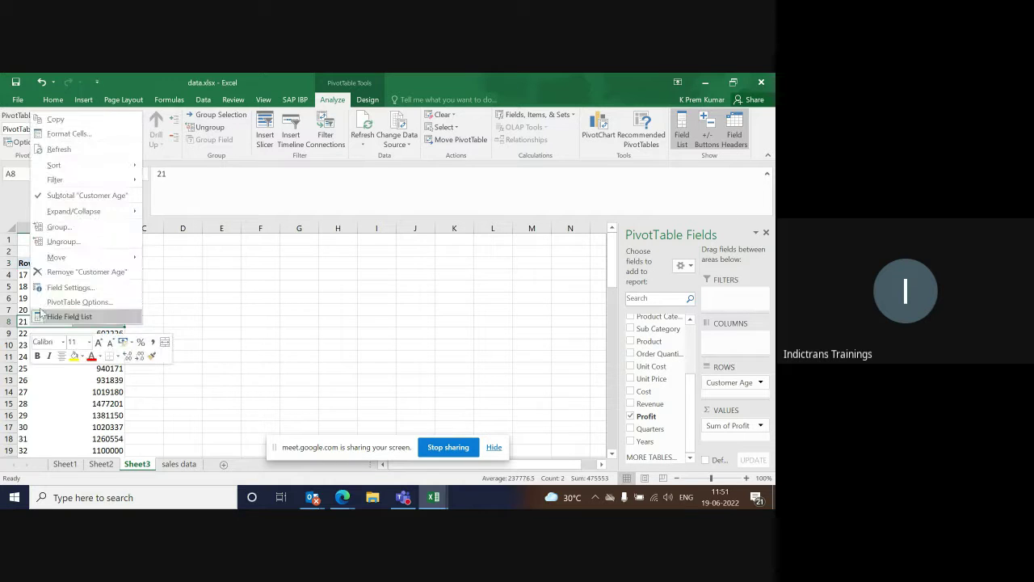
{"action": "left_click", "coordinate": [60, 229]}
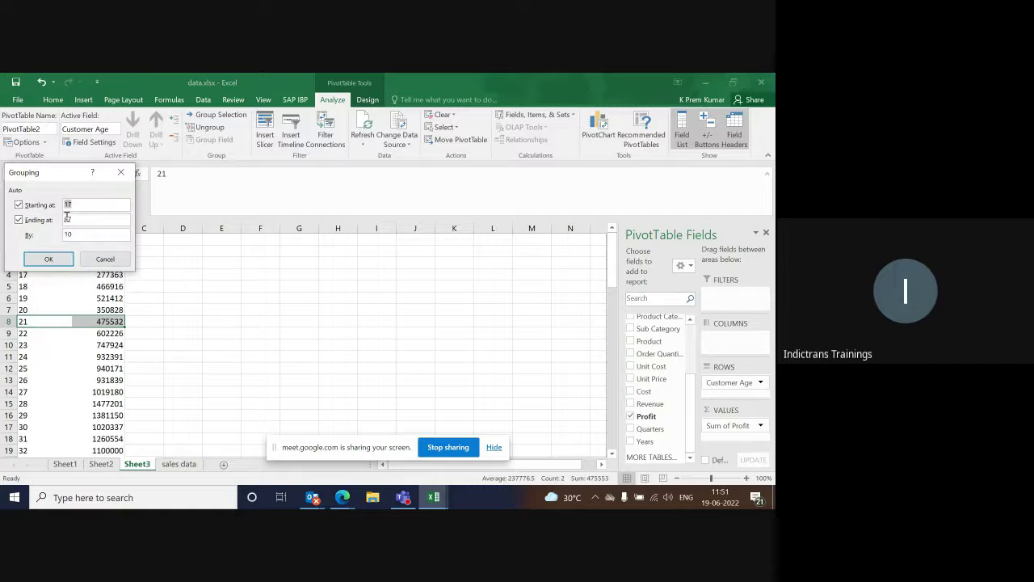
{"action": "key", "text": "BackSpace"}
{"action": "key", "text": "BackSpace"}
{"action": "key", "text": "BackSpace"}
{"action": "left_click", "coordinate": [49, 259]}
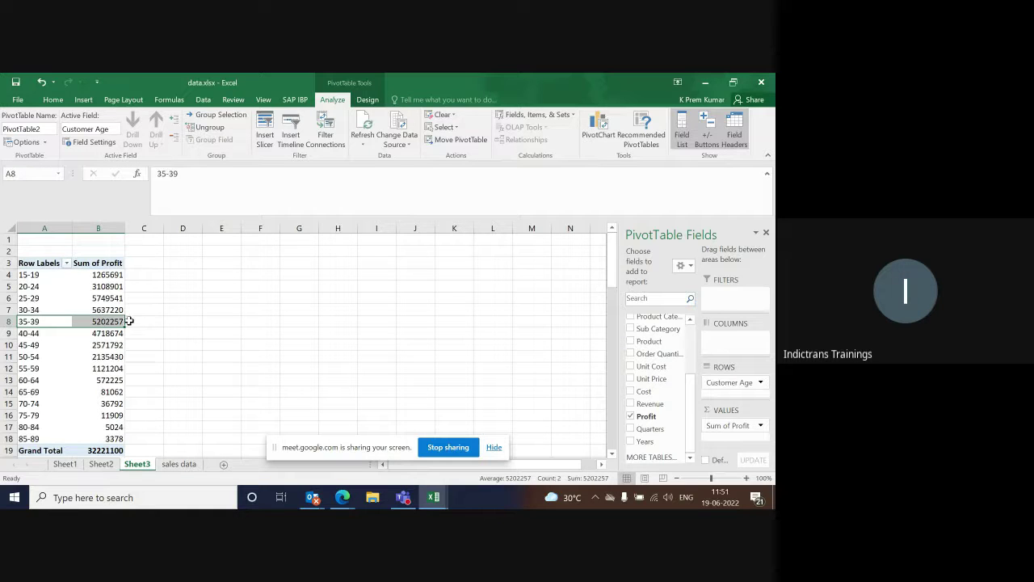
Step: Insert a Clustered Column PivotChart from the age-group profit PivotTable
{"action": "left_click", "coordinate": [95, 287]}
{"action": "left_click", "coordinate": [64, 287]}
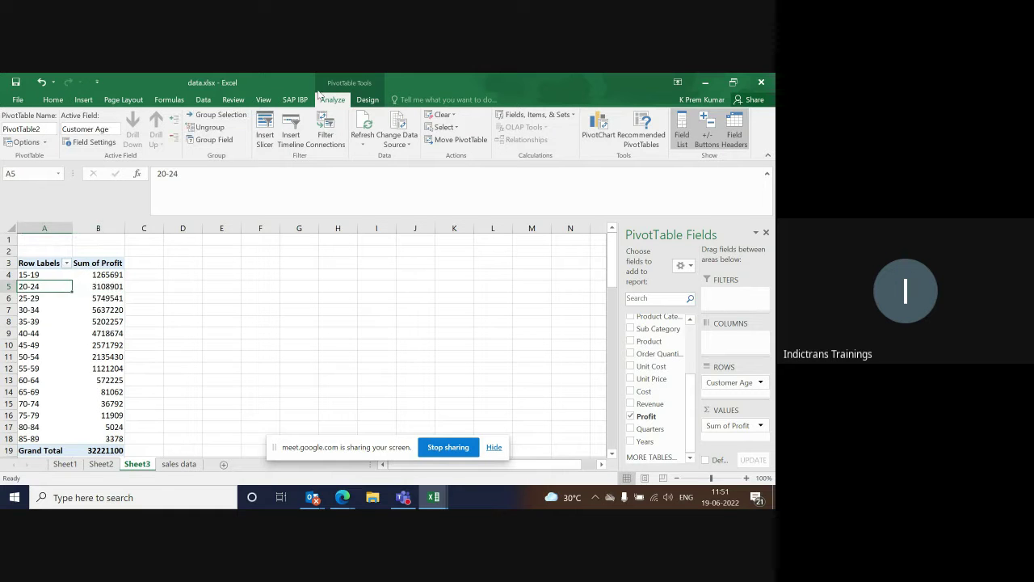
{"action": "left_click", "coordinate": [82, 100]}
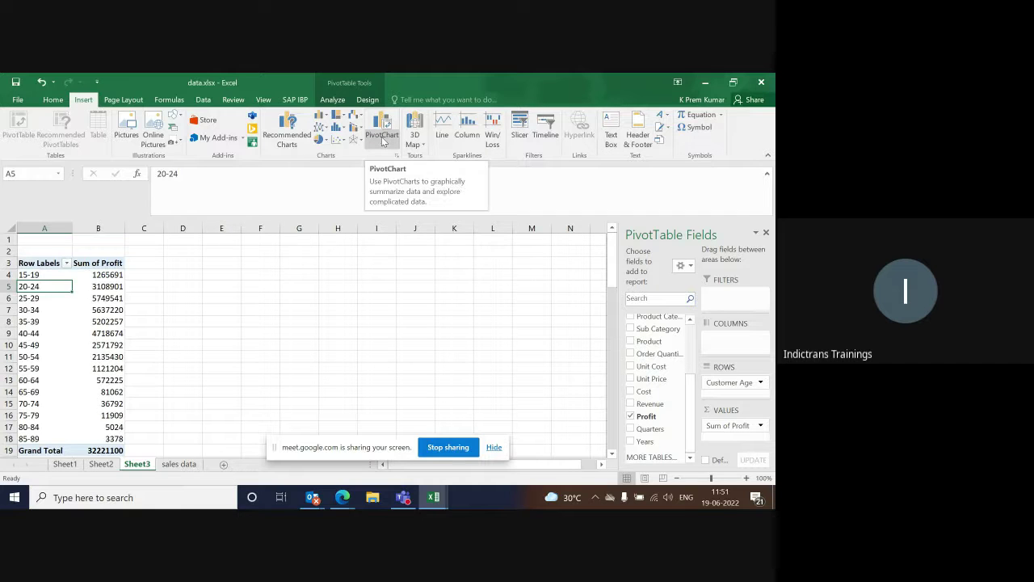
{"action": "left_click", "coordinate": [332, 101]}
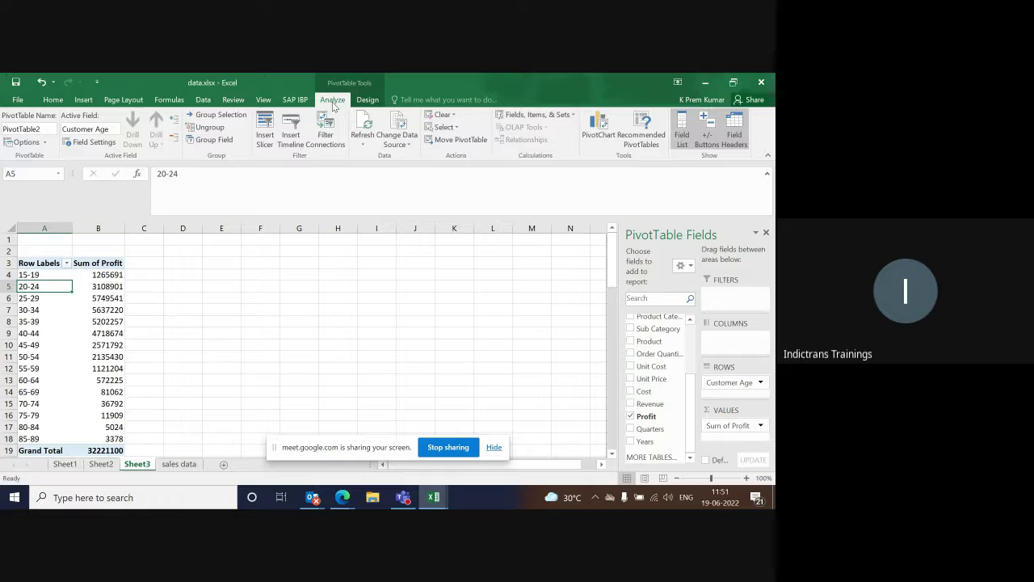
{"action": "left_click", "coordinate": [599, 134]}
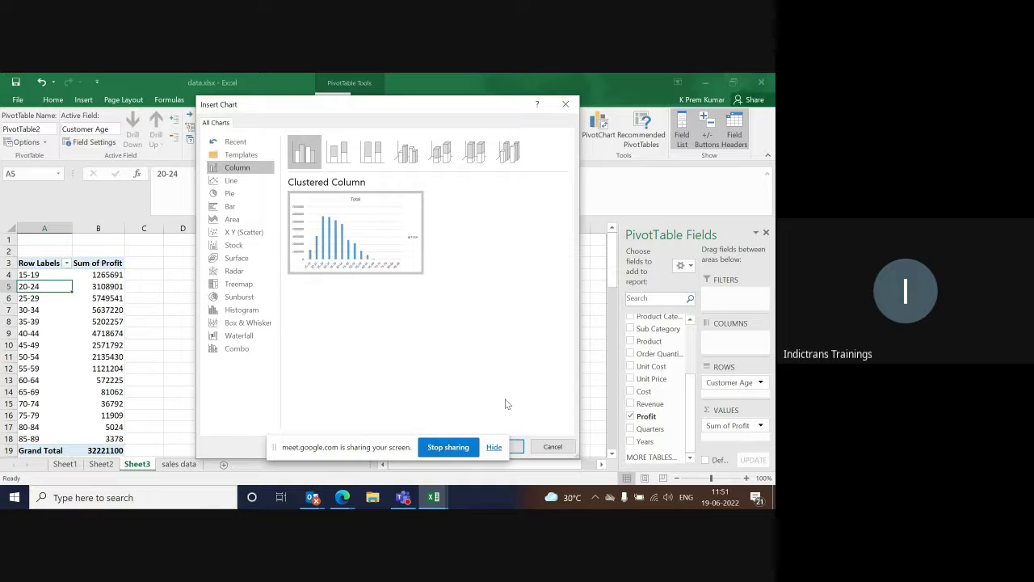
{"action": "left_click", "coordinate": [517, 448]}
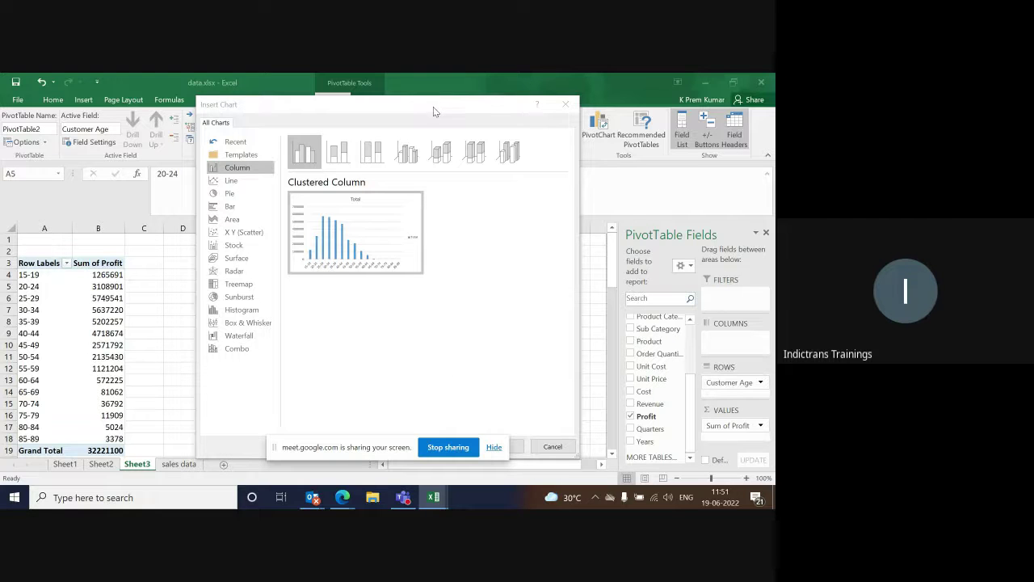
{"action": "left_click_drag", "start_coordinate": [434, 106], "coordinate": [479, 102]}
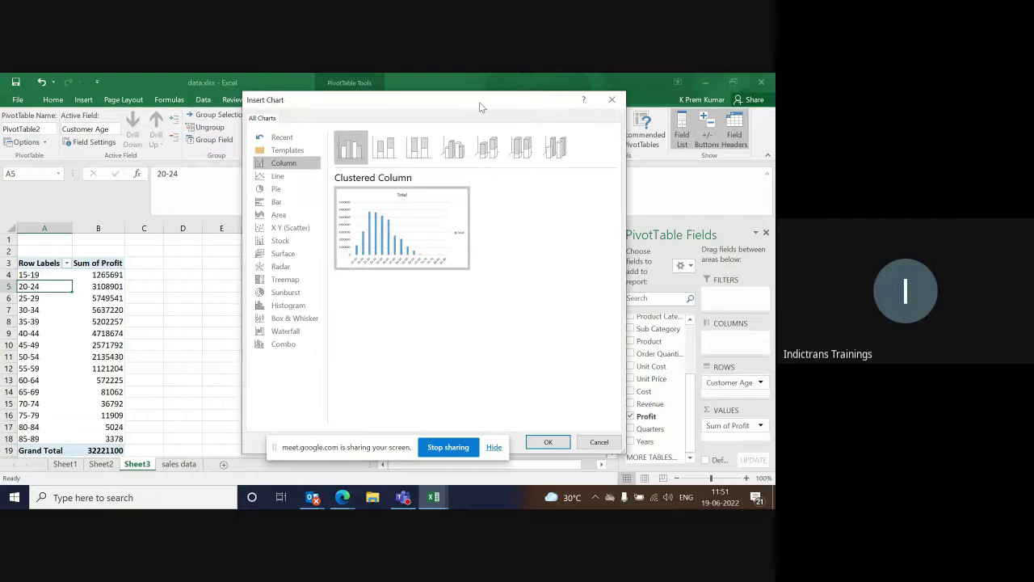
{"action": "left_click", "coordinate": [547, 441]}
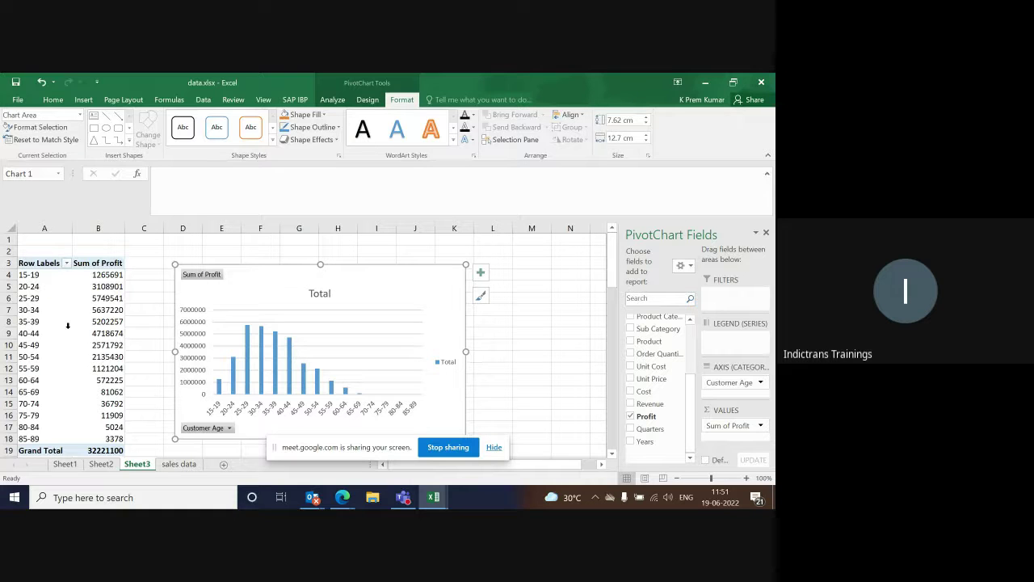
Step: Insert a timeline for the Date field of the age-group profit PivotTable
{"action": "left_click", "coordinate": [33, 323]}
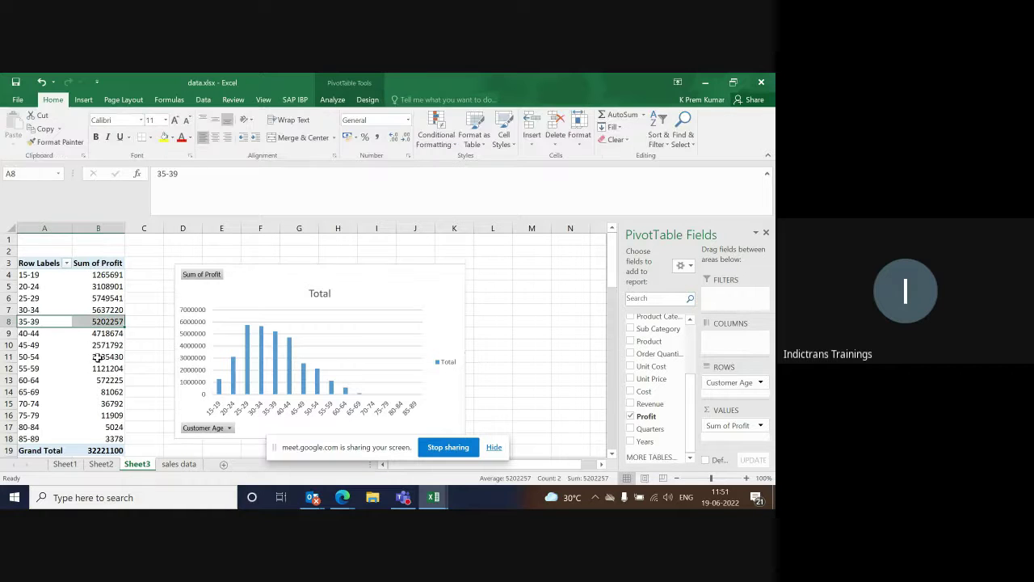
{"action": "left_click", "coordinate": [332, 99]}
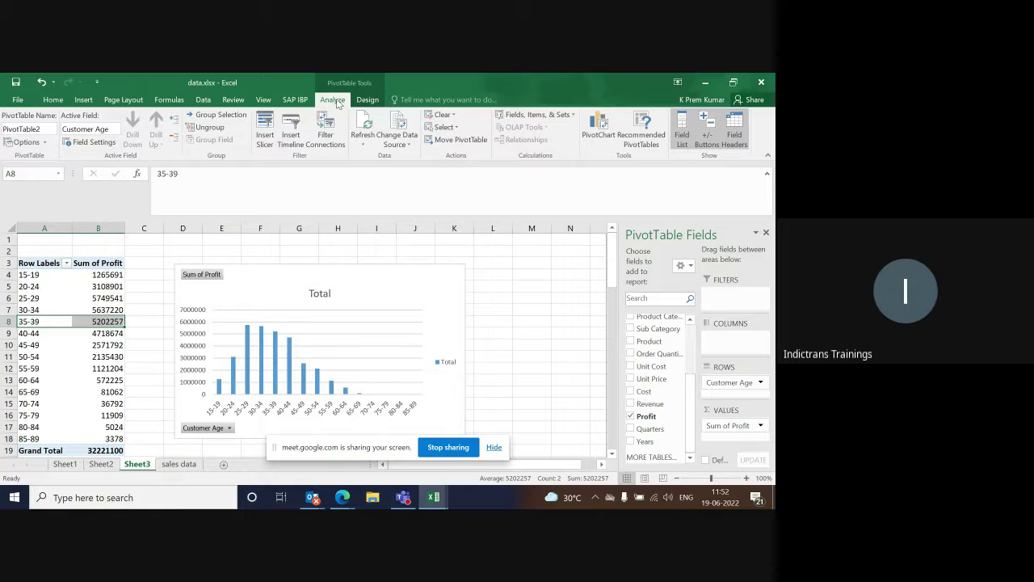
{"action": "left_click", "coordinate": [290, 137]}
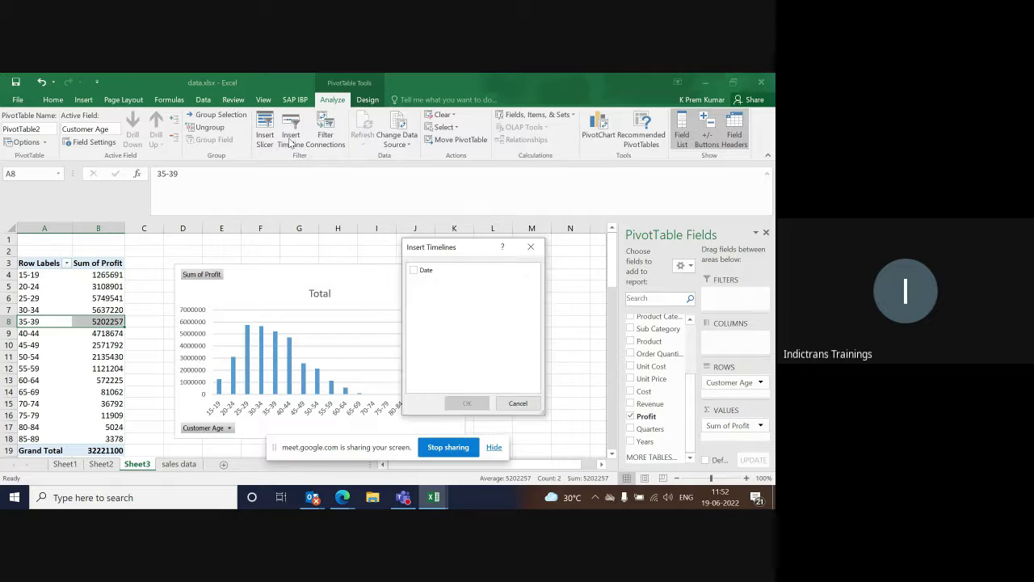
{"action": "left_click", "coordinate": [414, 271]}
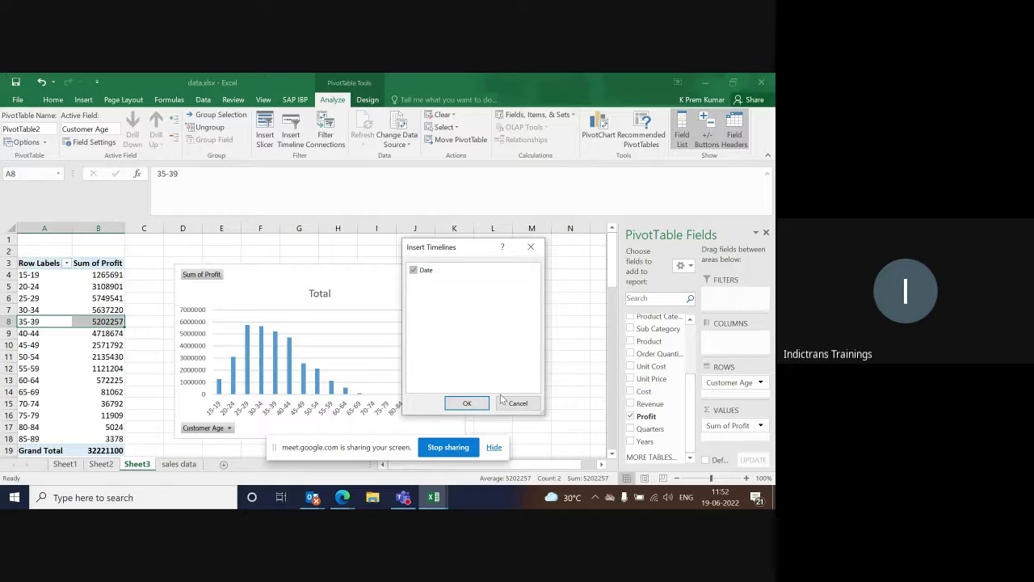
{"action": "left_click", "coordinate": [466, 402]}
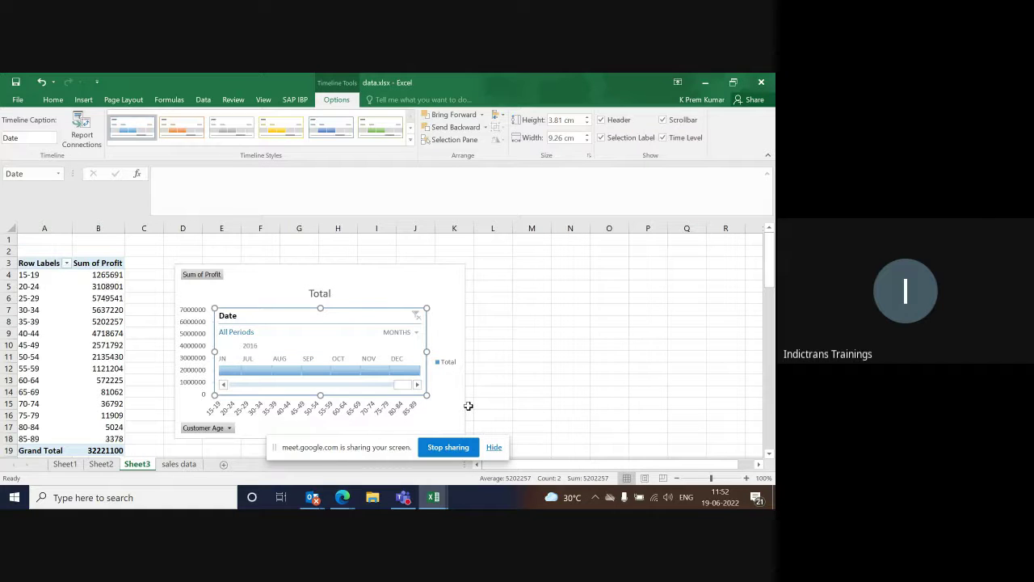
Step: Move the Date timeline directly below the PivotChart and reduce its height to about 3.26 cm
{"action": "left_click", "coordinate": [184, 314]}
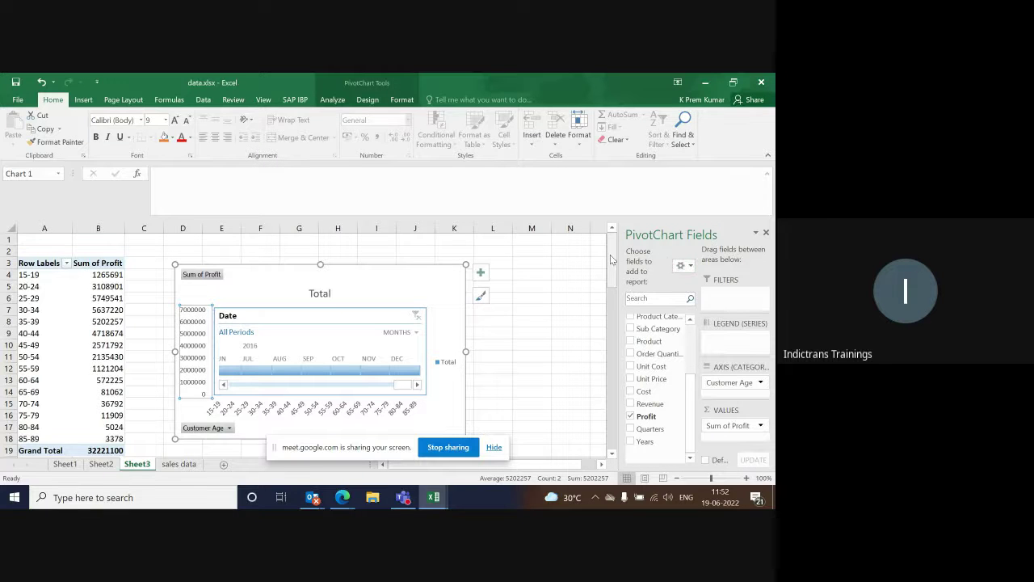
{"action": "scroll", "coordinate": [611, 261], "scroll_direction": "down", "scroll_amount": 2}
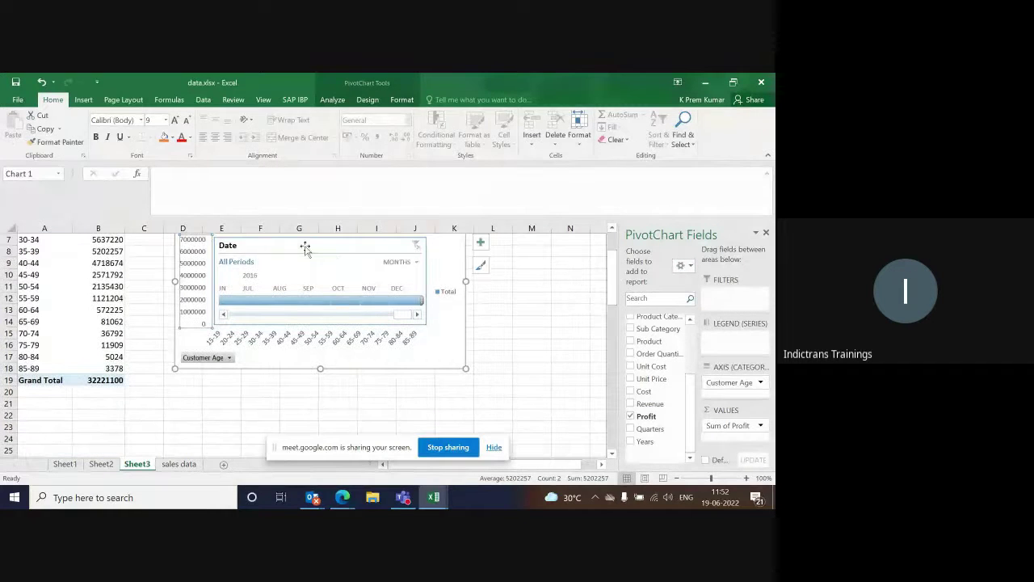
{"action": "left_click_drag", "start_coordinate": [305, 248], "coordinate": [265, 380]}
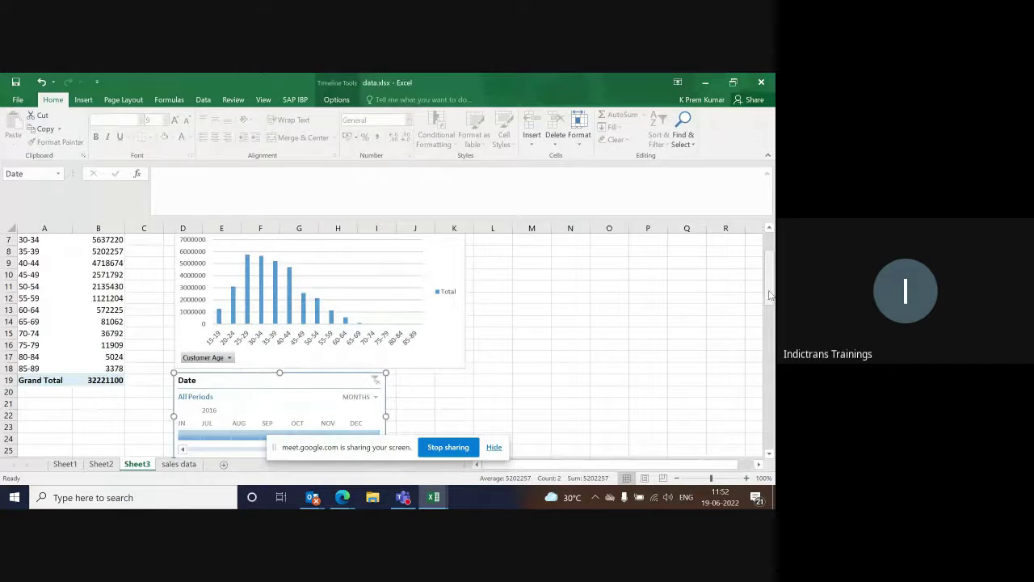
{"action": "left_click_drag", "start_coordinate": [770, 296], "coordinate": [769, 310]}
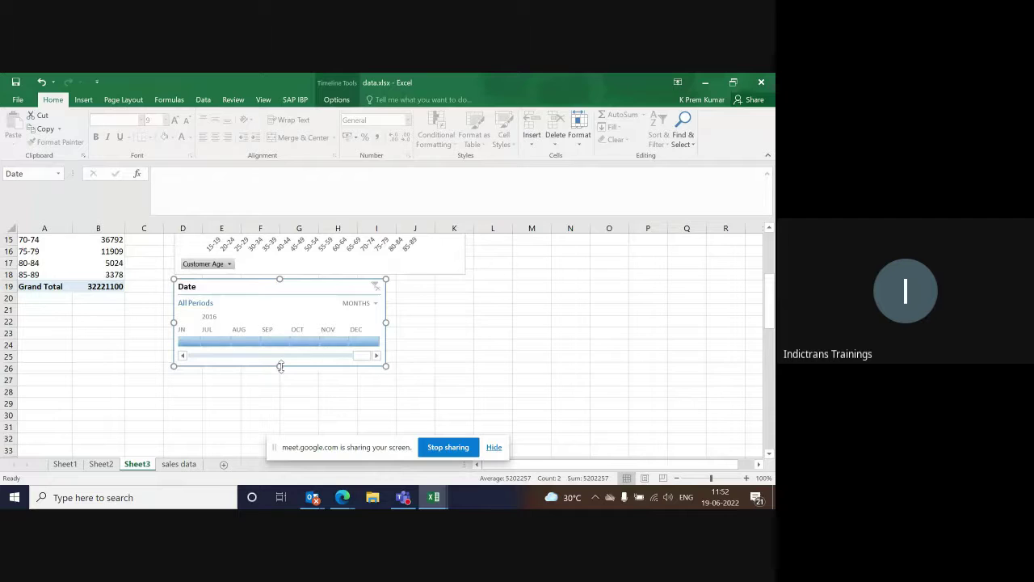
{"action": "left_click_drag", "start_coordinate": [280, 366], "coordinate": [280, 353]}
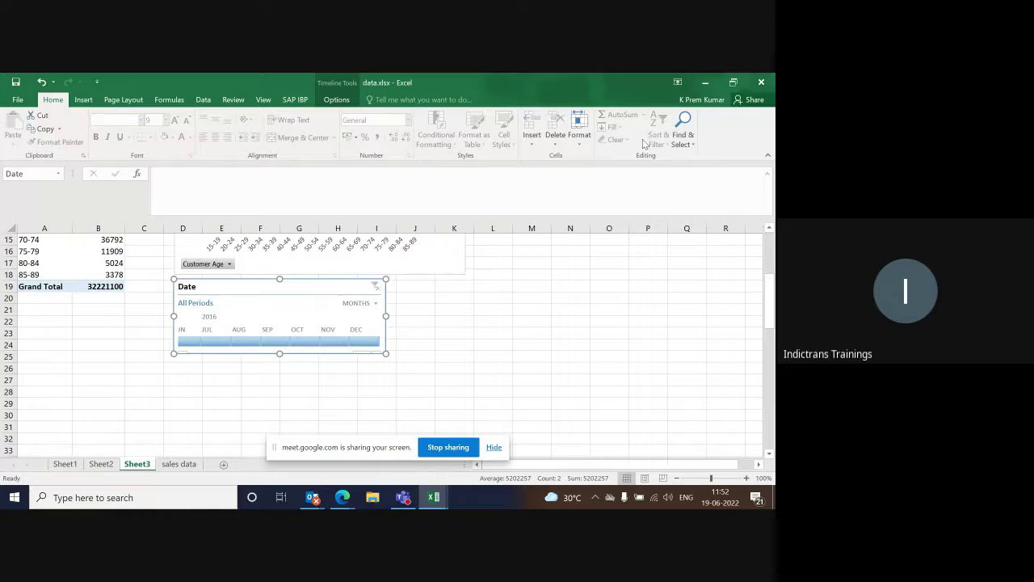
Step: Apply the yellow timeline style to the Date timeline and widen it to about 12.97 cm to match the chart
{"action": "left_click", "coordinate": [333, 100]}
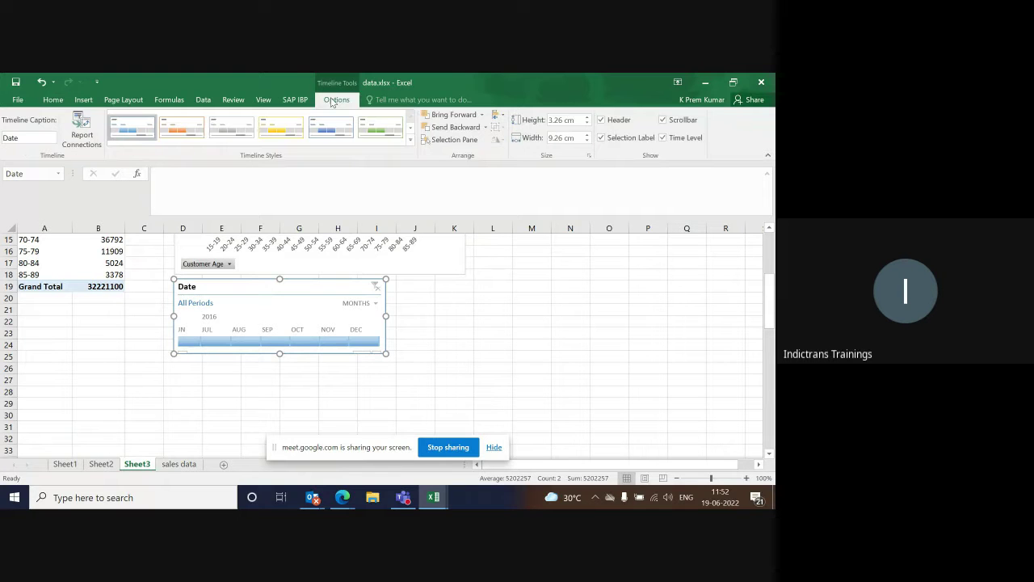
{"action": "left_click", "coordinate": [278, 133]}
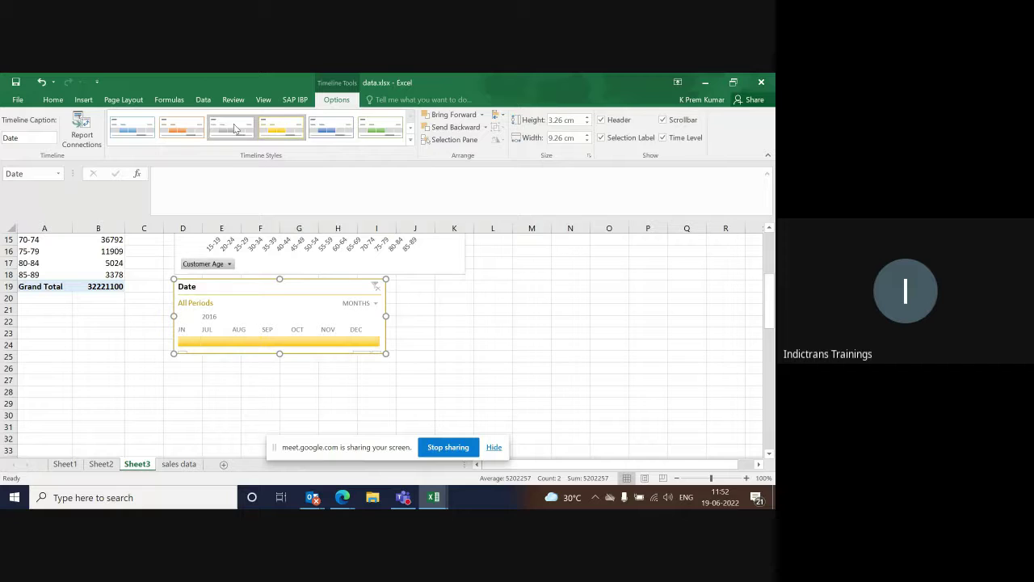
{"action": "left_click", "coordinate": [377, 135]}
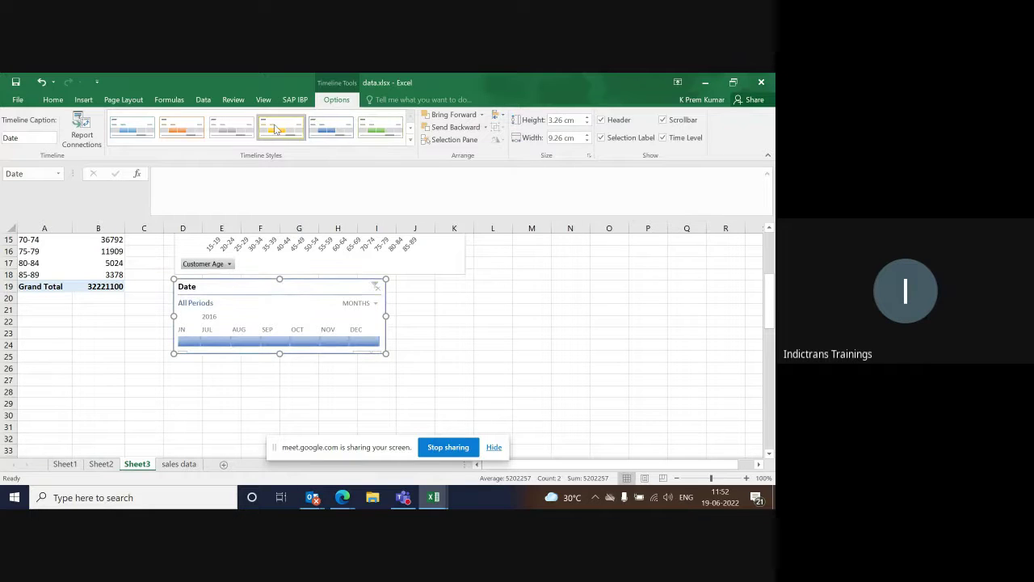
{"action": "left_click", "coordinate": [275, 130]}
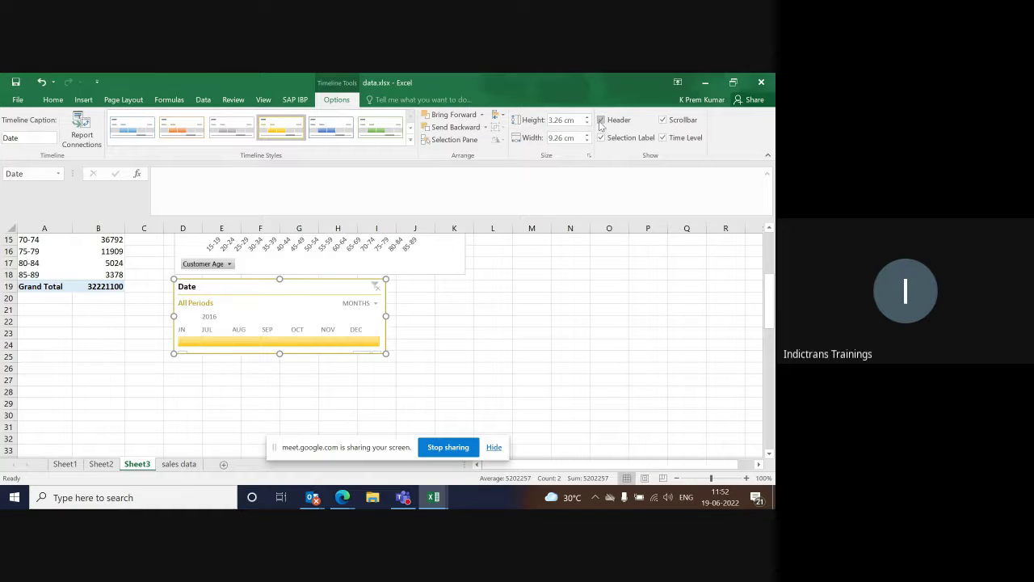
{"action": "left_click_drag", "start_coordinate": [387, 315], "coordinate": [471, 313]}
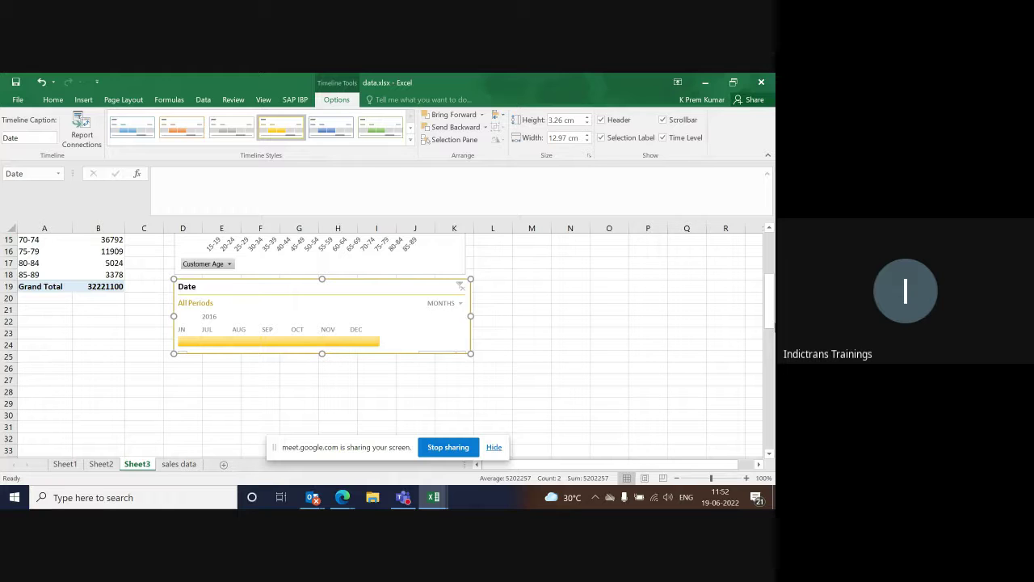
{"action": "mouse_move", "coordinate": [770, 303]}
{"action": "left_mouse_down"}
{"action": "mouse_move", "coordinate": [771, 271]}
{"action": "mouse_move", "coordinate": [771, 285]}
{"action": "left_mouse_up"}
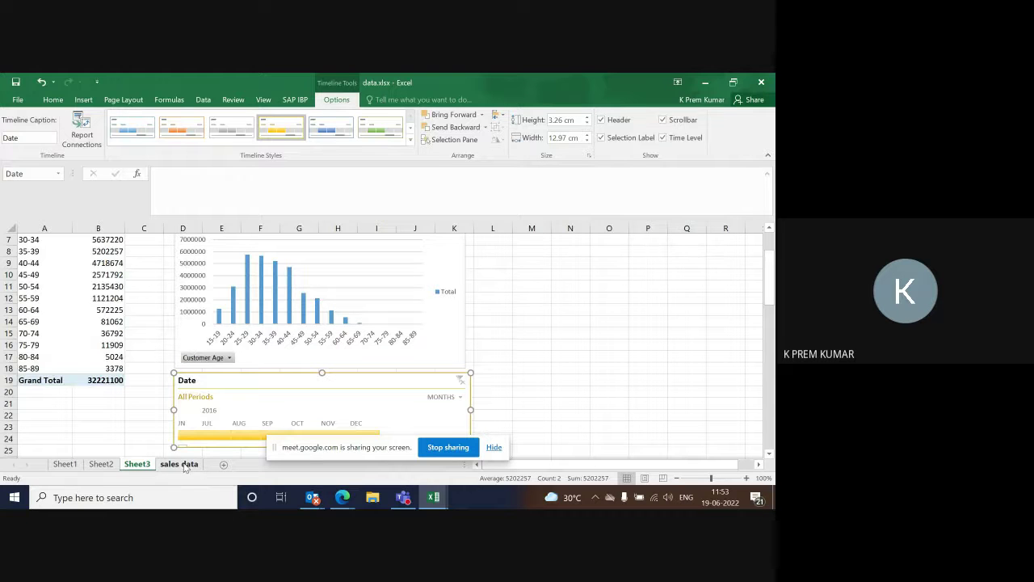
Step: Create another PivotTable on a new worksheet from the full Table1 range on the sales data sheet
{"action": "left_click", "coordinate": [177, 465]}
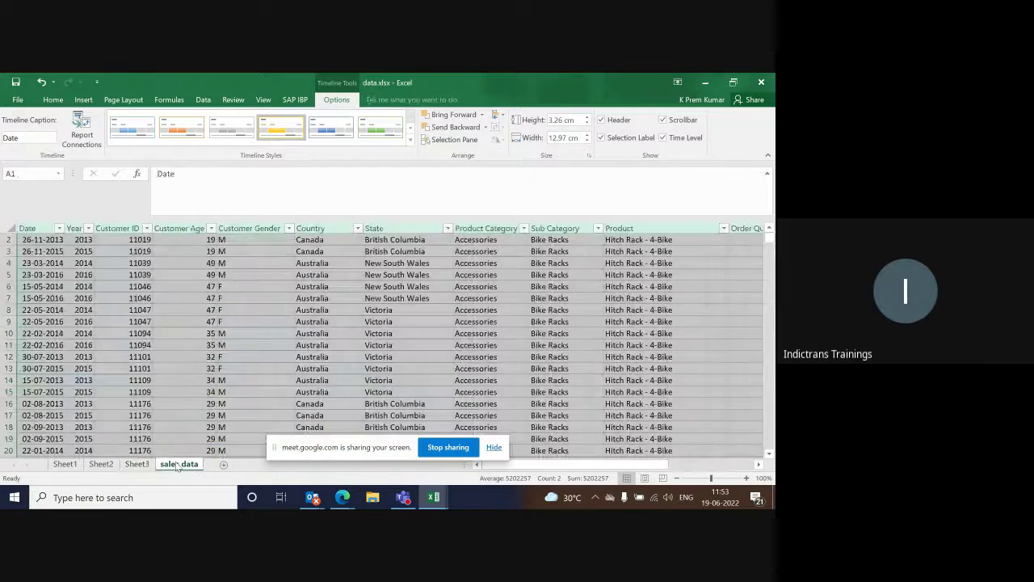
{"action": "left_click", "coordinate": [118, 264]}
{"action": "key", "text": "ctrl+Up"}
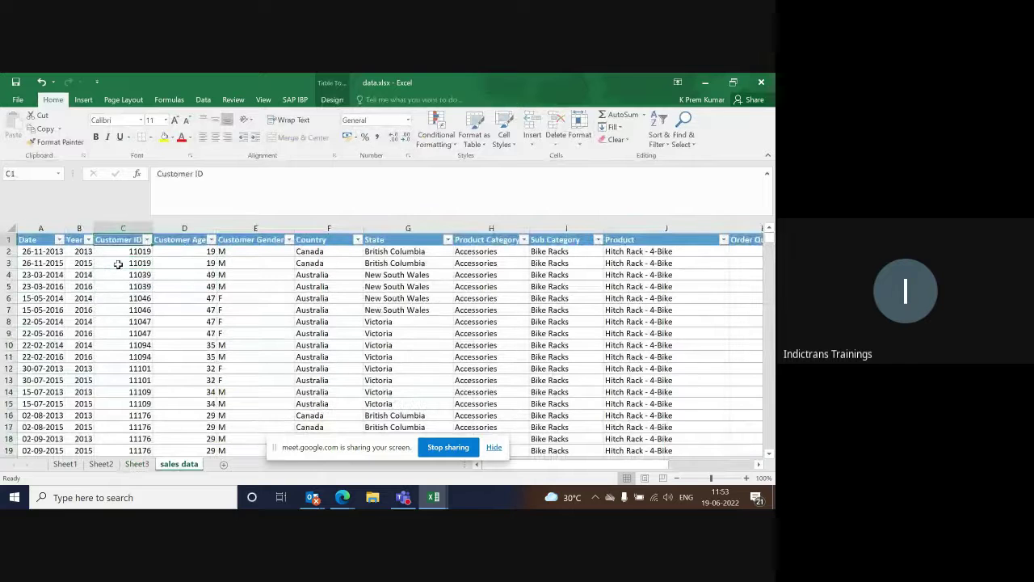
{"action": "key", "text": "Left"}
{"action": "key", "text": "Left"}
{"action": "key", "text": "ctrl+shift+Right"}
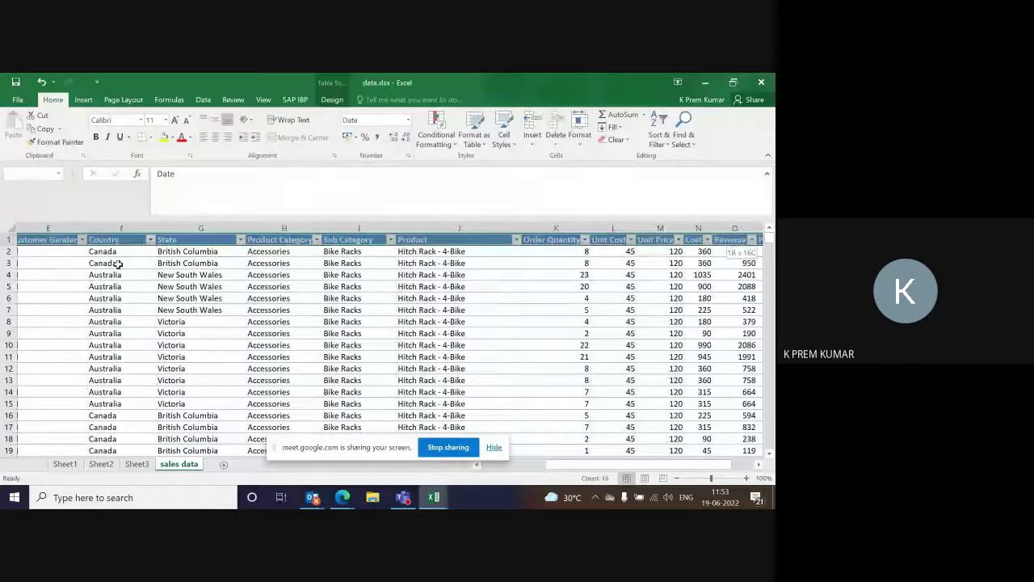
{"action": "key", "text": "ctrl+shift+Down"}
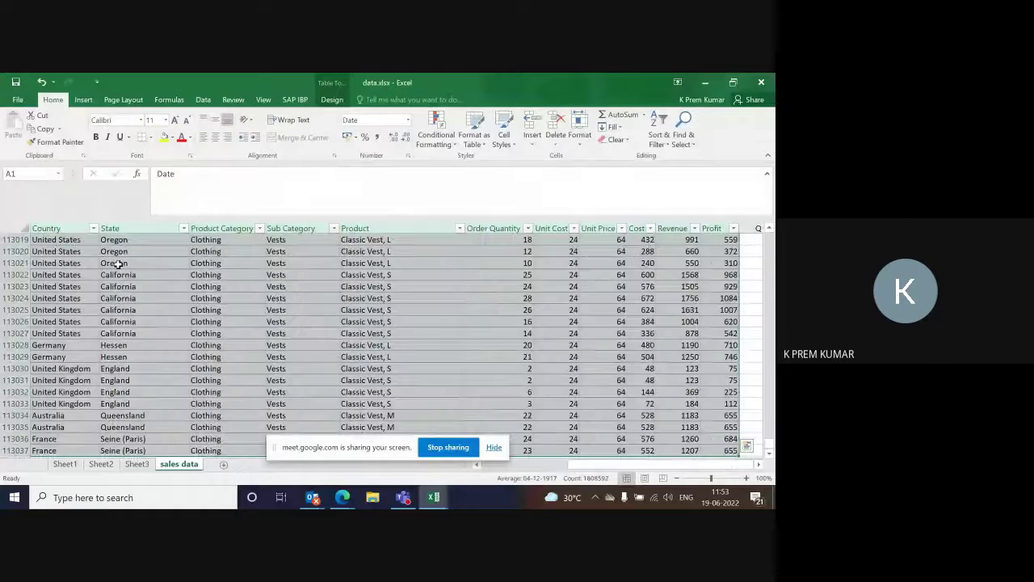
{"action": "left_click", "coordinate": [83, 99]}
{"action": "left_click", "coordinate": [19, 124]}
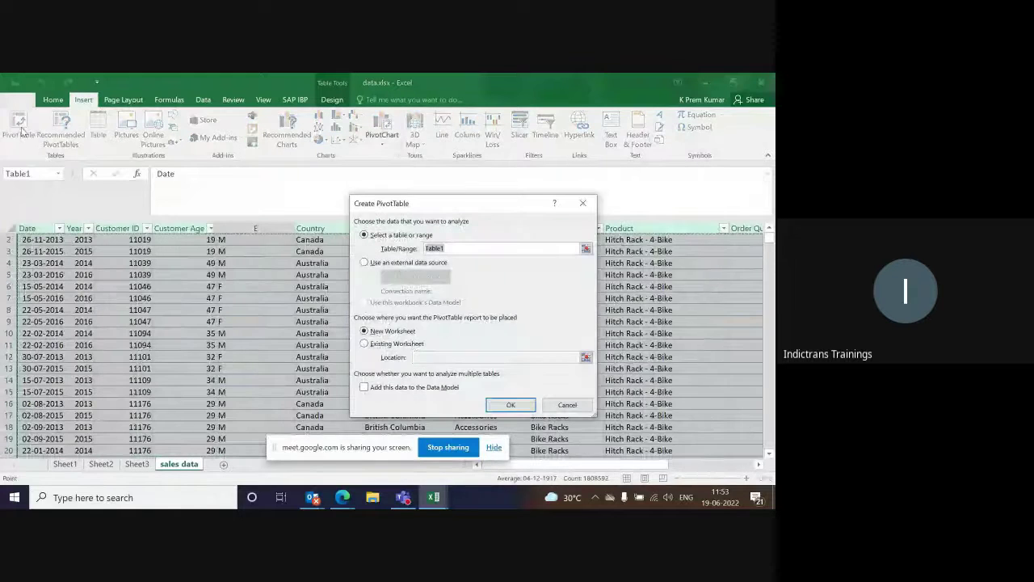
{"action": "left_click", "coordinate": [510, 403]}
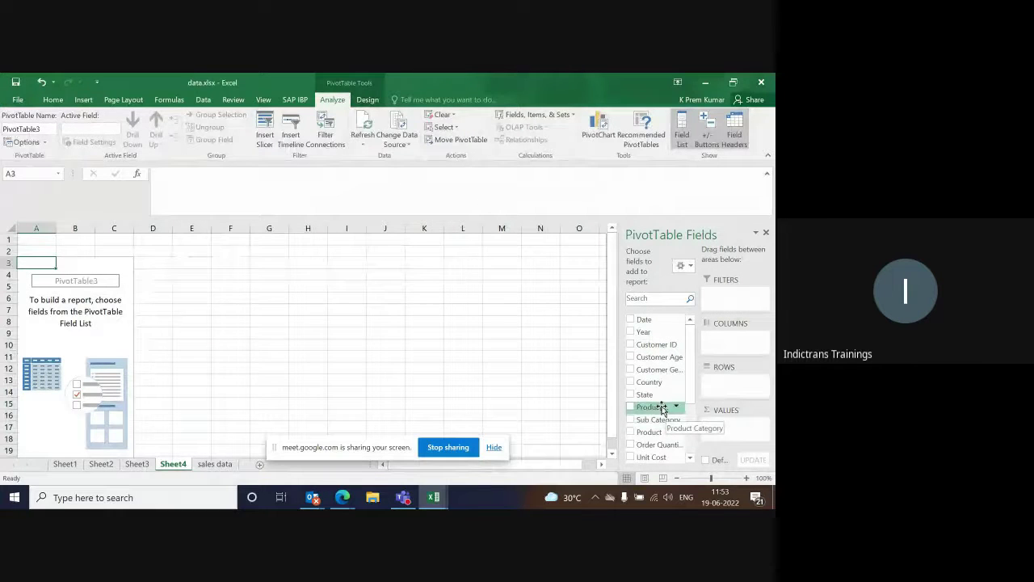
Step: Add Product to the rows and Revenue to the values of the empty PivotTable
{"action": "left_click_drag", "start_coordinate": [660, 408], "coordinate": [724, 381]}
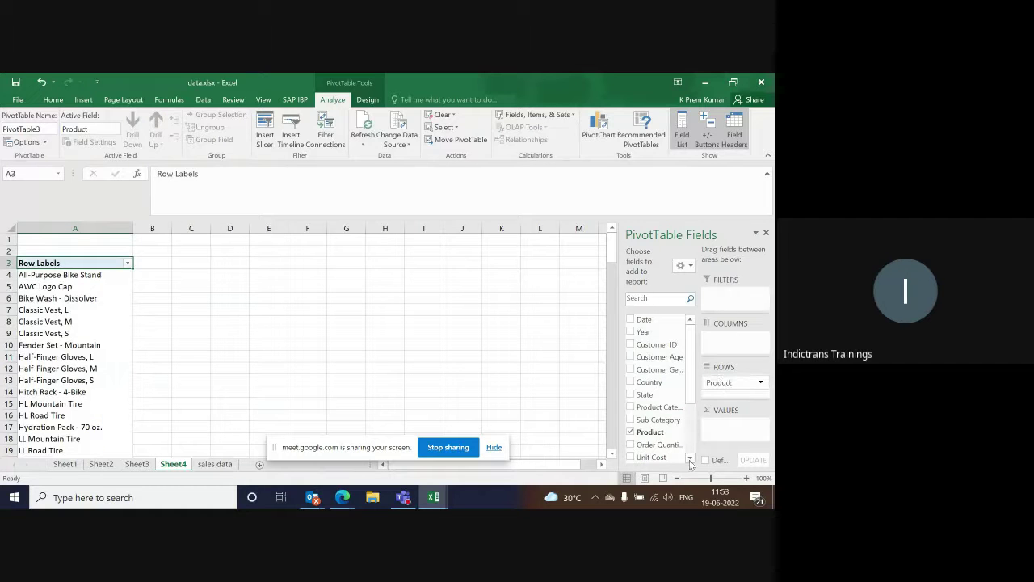
{"action": "scroll", "coordinate": [695, 408], "scroll_direction": "down", "scroll_amount": 2}
{"action": "scroll", "coordinate": [696, 408], "scroll_direction": "down", "scroll_amount": 2}
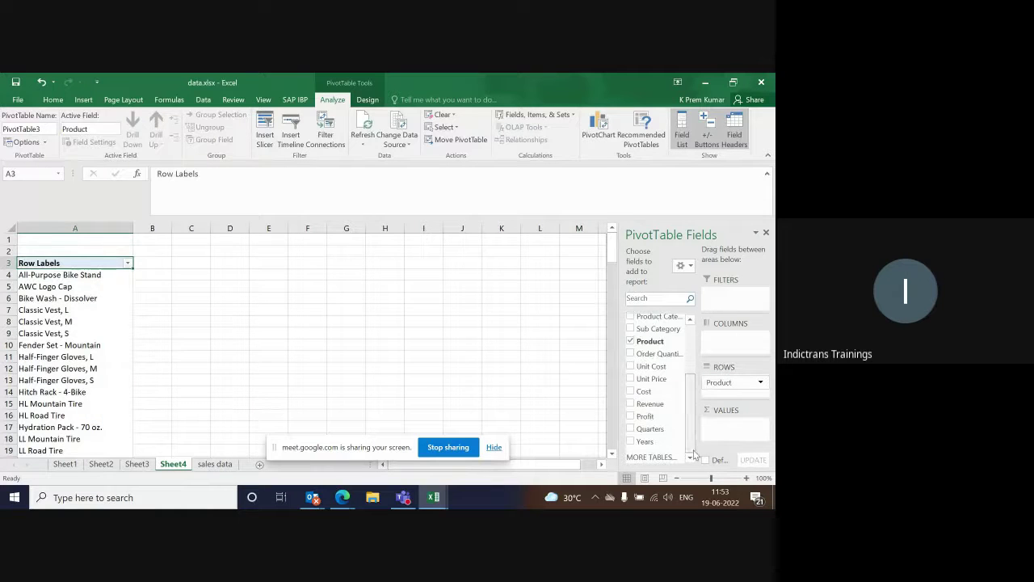
{"action": "left_click_drag", "start_coordinate": [652, 405], "coordinate": [722, 428]}
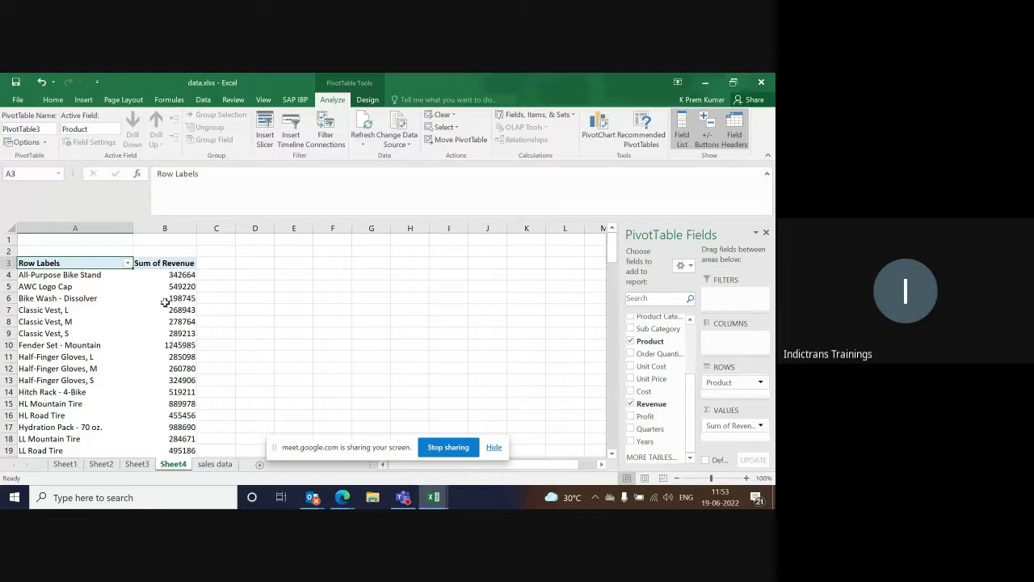
Step: Insert a clustered column PivotChart from the product revenue PivotTable and resize it to about 15.38 cm wide, clear of the table
{"action": "left_click", "coordinate": [85, 289]}
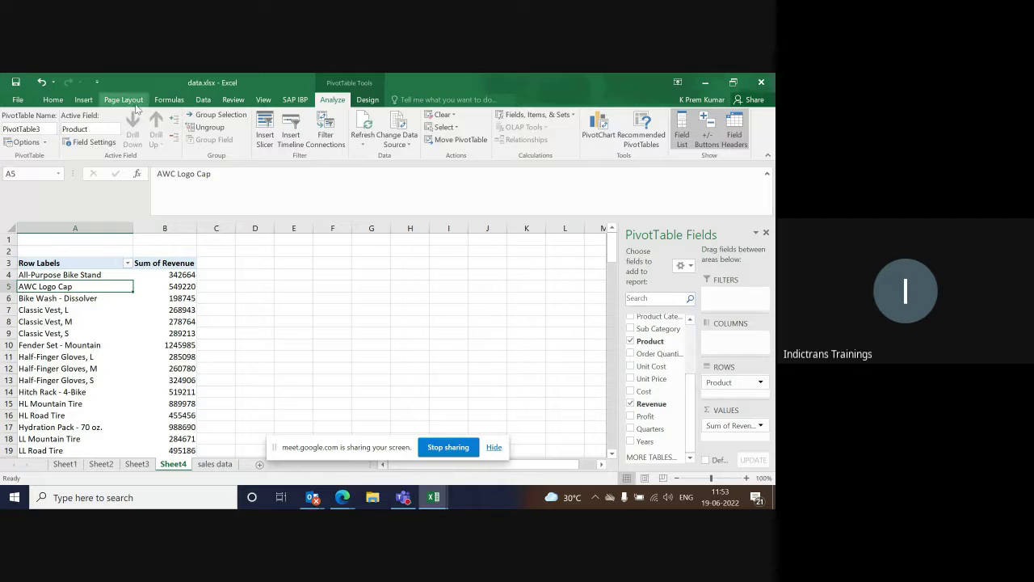
{"action": "left_click", "coordinate": [84, 100]}
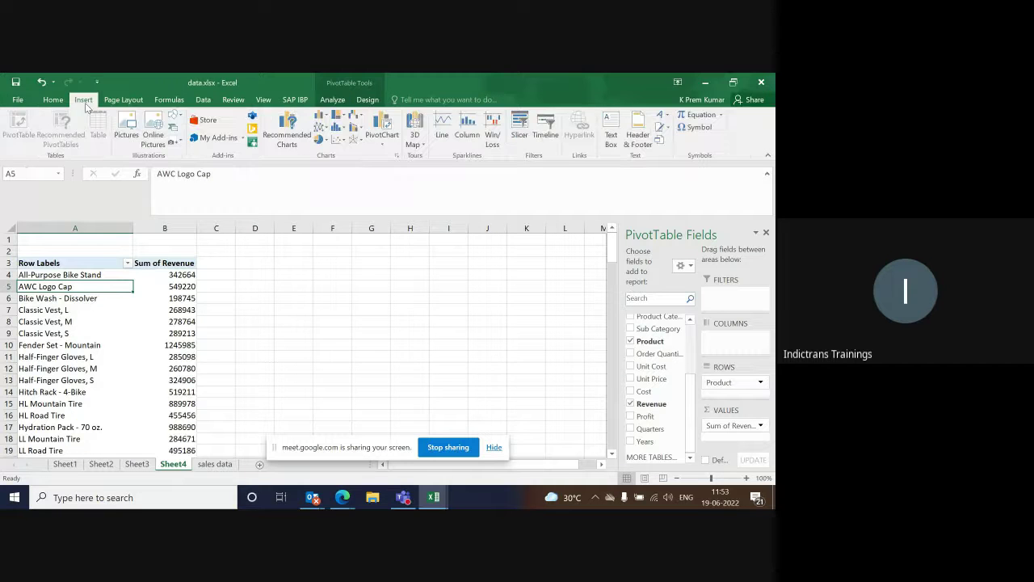
{"action": "left_click", "coordinate": [342, 104]}
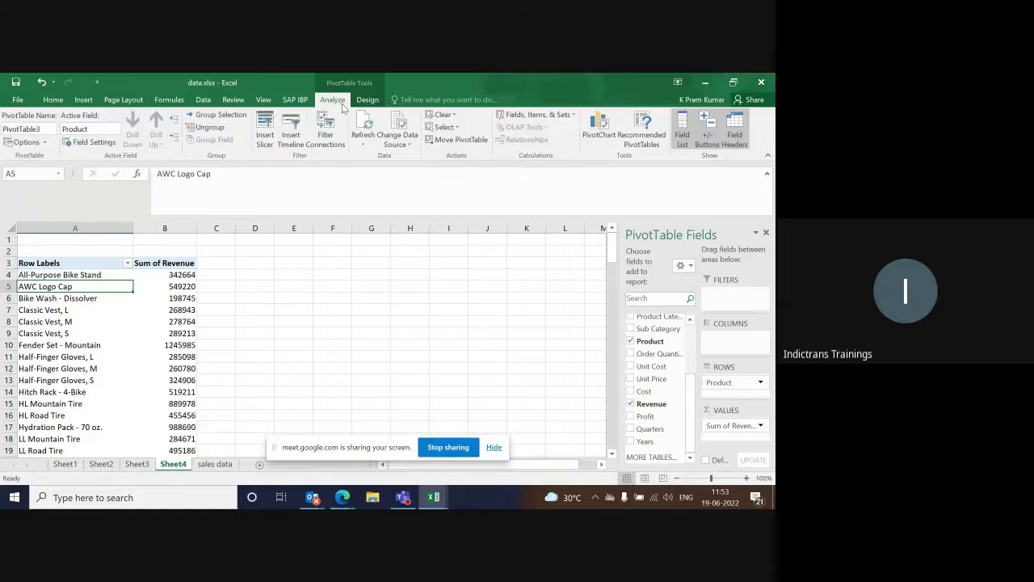
{"action": "left_click", "coordinate": [602, 129]}
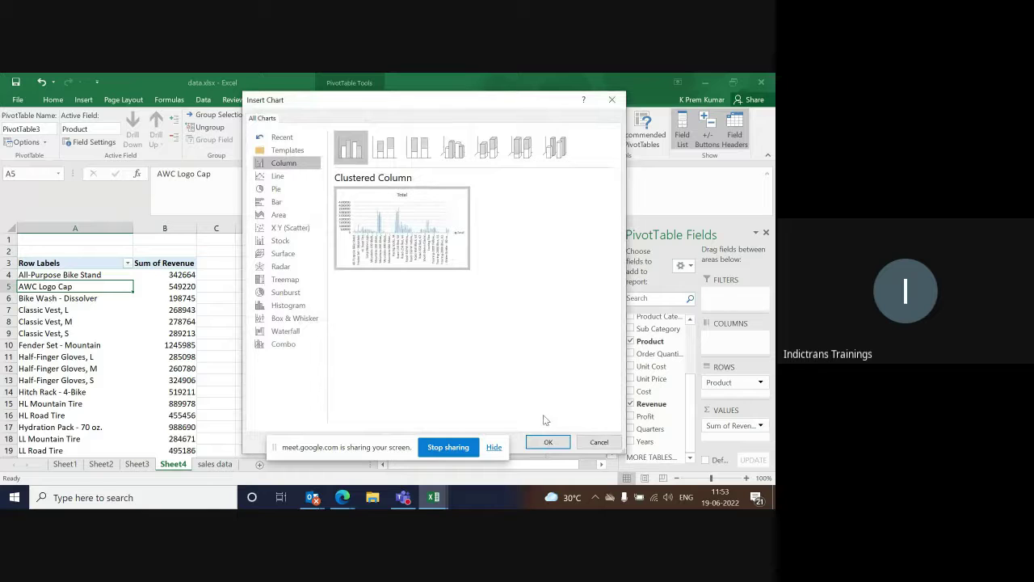
{"action": "left_click", "coordinate": [547, 441]}
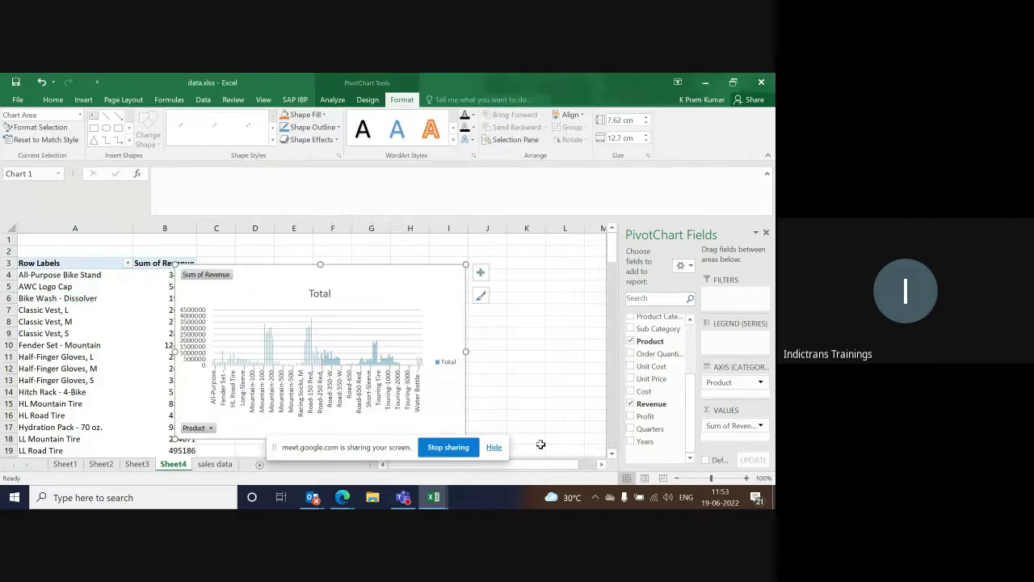
{"action": "left_click_drag", "start_coordinate": [466, 352], "coordinate": [561, 351]}
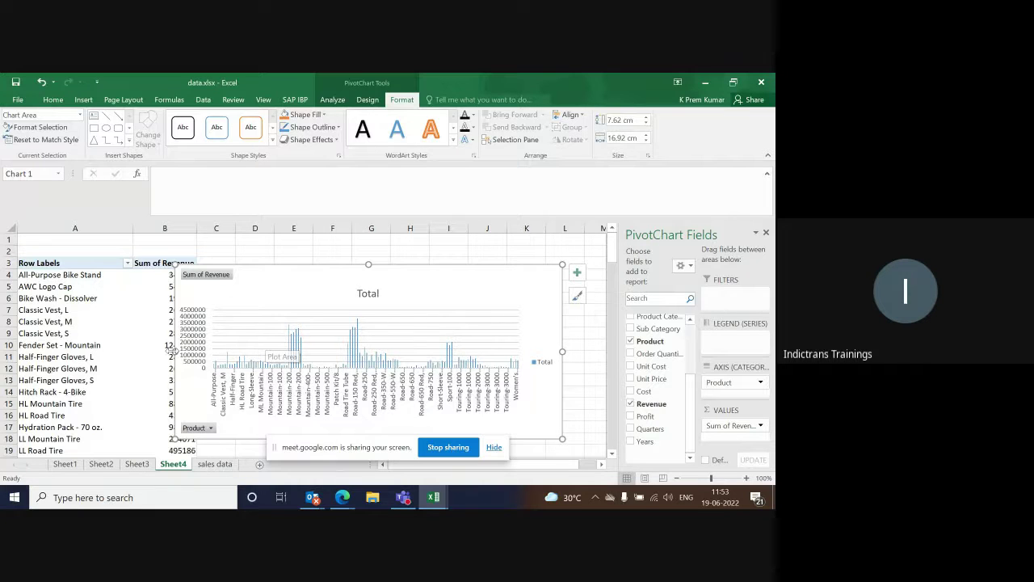
{"action": "left_click_drag", "start_coordinate": [198, 347], "coordinate": [210, 347]}
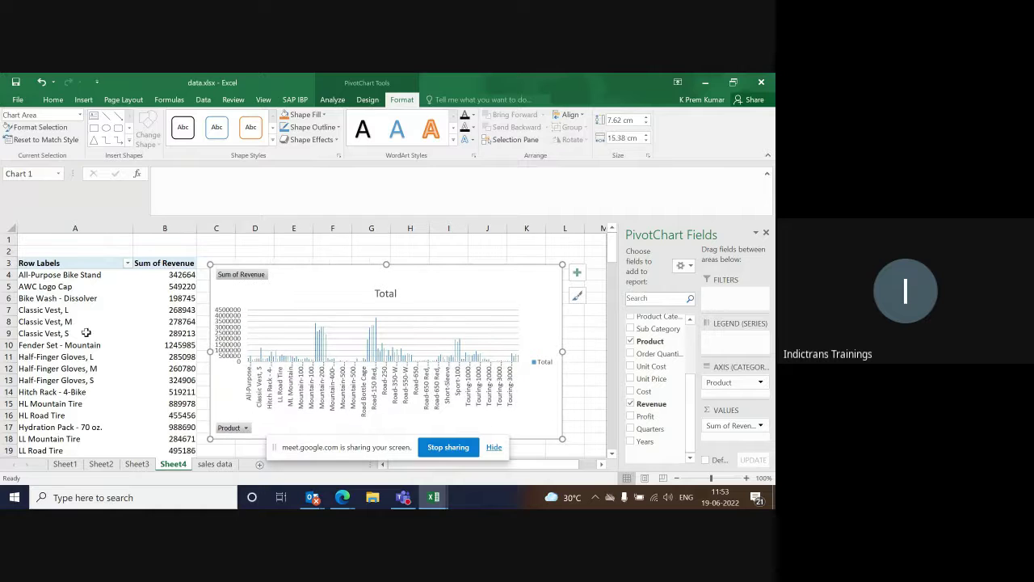
Step: Filter the PivotTable's products to the top 5 items by Sum of Revenue
{"action": "left_click", "coordinate": [96, 260]}
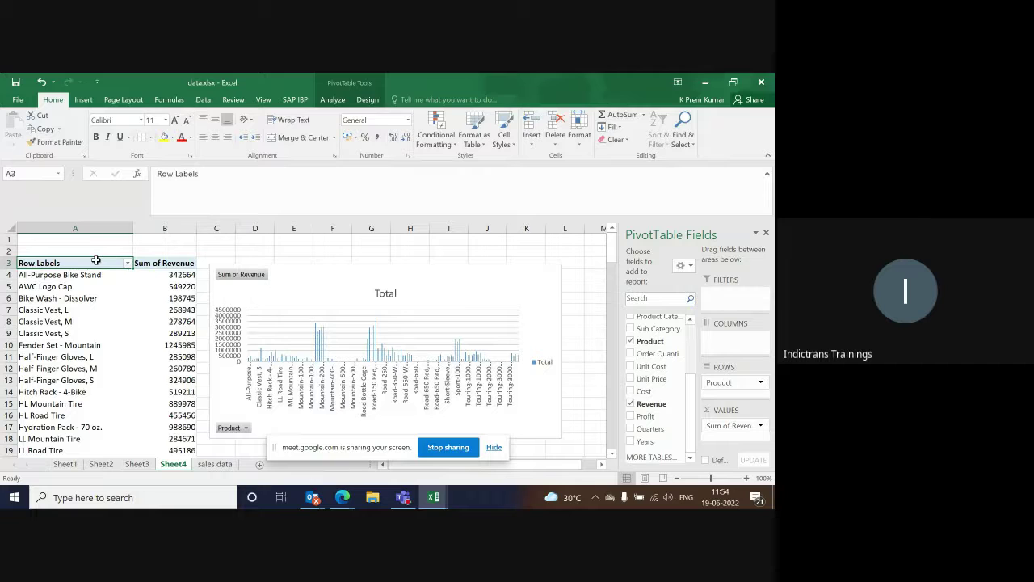
{"action": "right_click", "coordinate": [96, 261]}
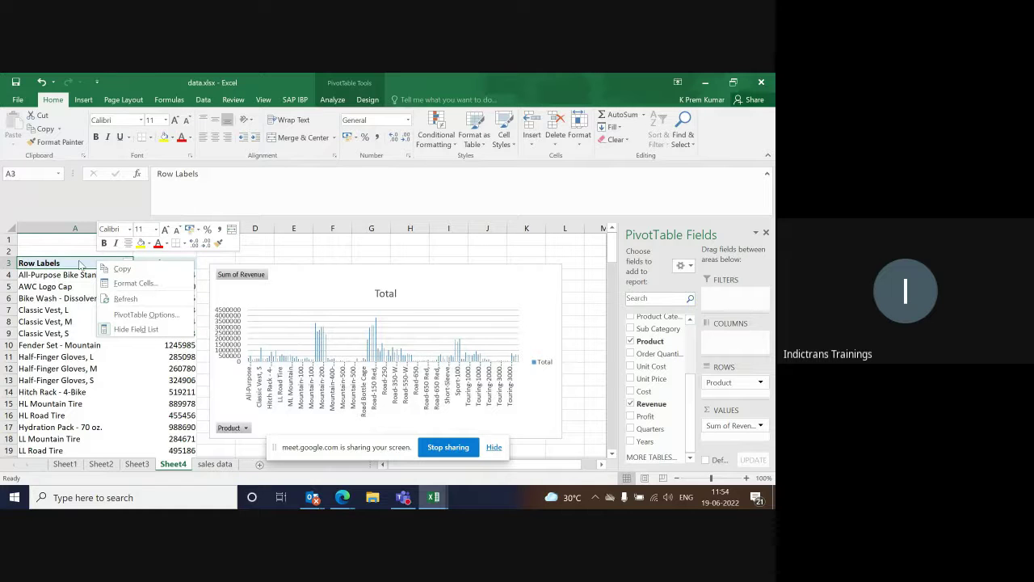
{"action": "left_click", "coordinate": [80, 264]}
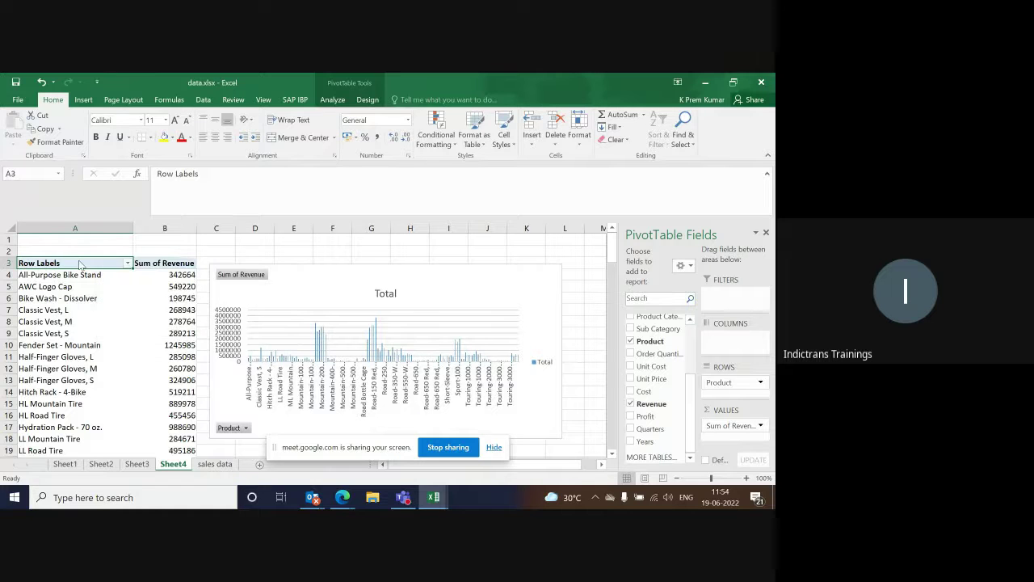
{"action": "left_click", "coordinate": [128, 264]}
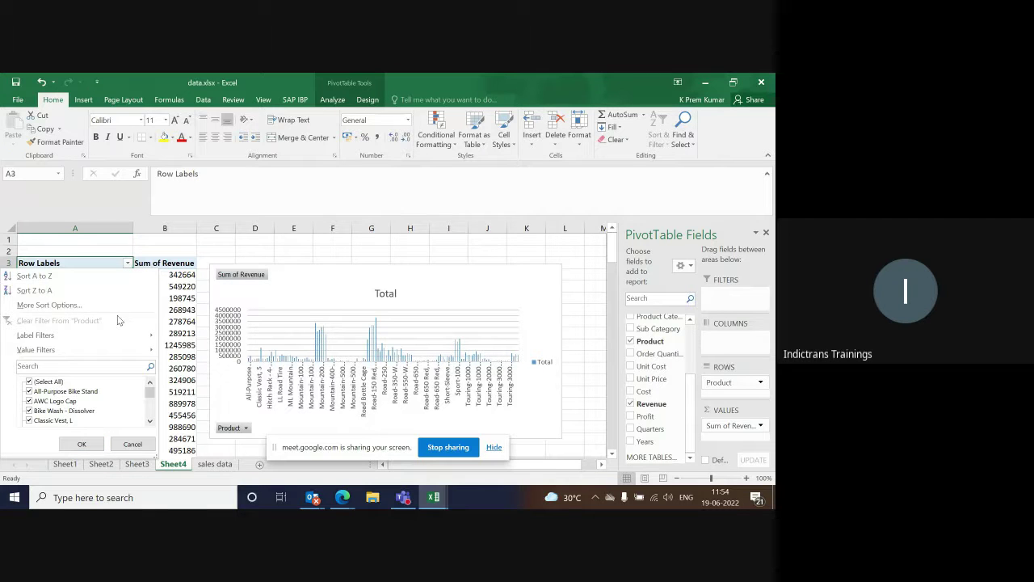
{"action": "mouse_move", "coordinate": [107, 350]}
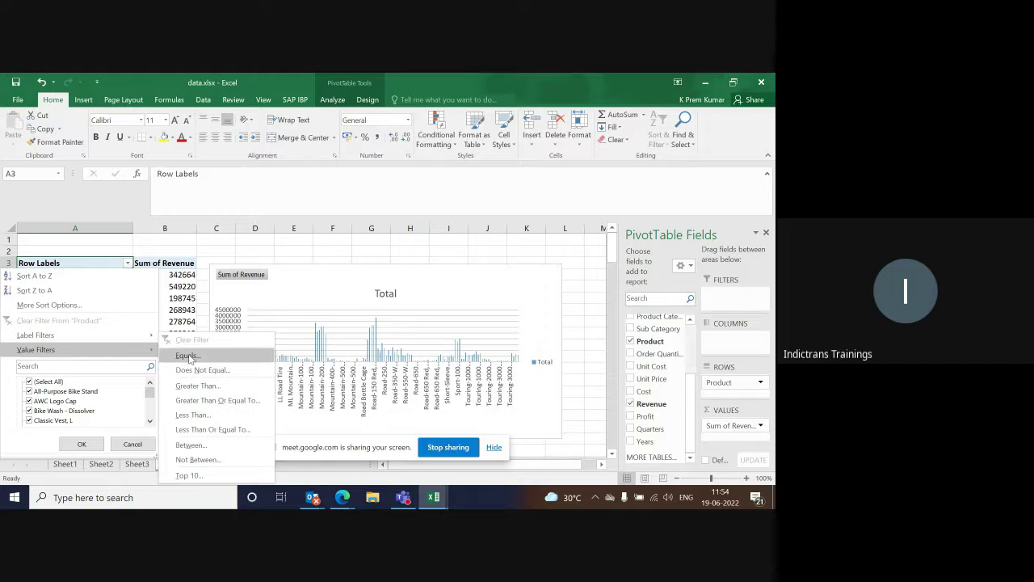
{"action": "left_click", "coordinate": [188, 475]}
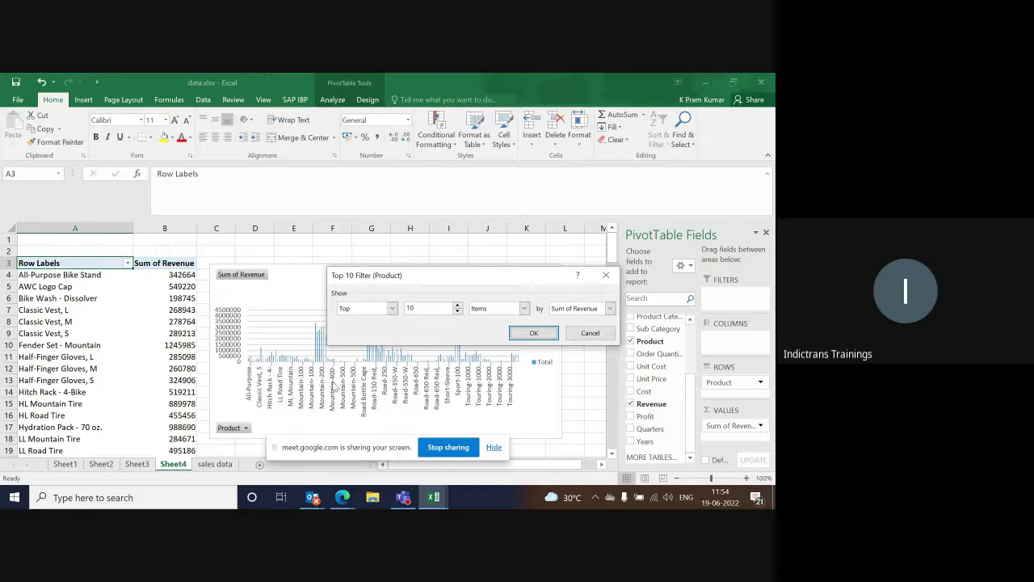
{"action": "left_click", "coordinate": [458, 306]}
{"action": "double_click", "coordinate": [458, 313]}
{"action": "left_click", "coordinate": [391, 311]}
{"action": "left_click", "coordinate": [391, 310]}
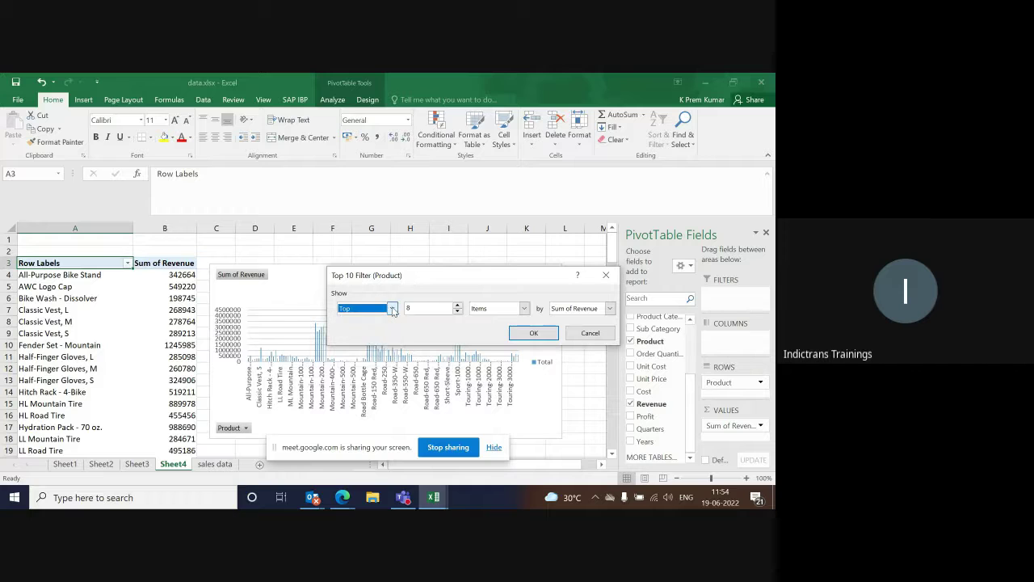
{"action": "left_click", "coordinate": [457, 312]}
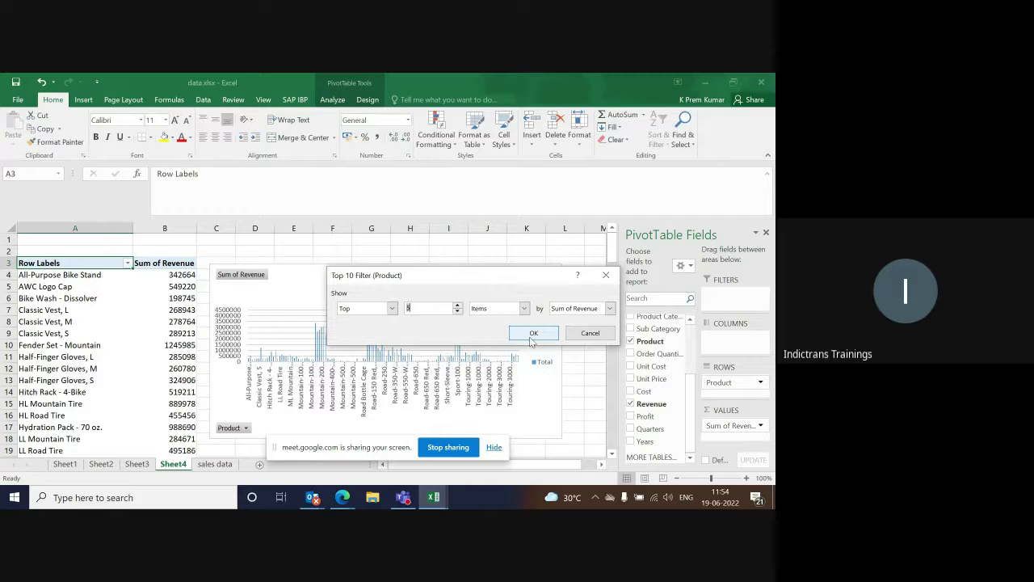
{"action": "left_click", "coordinate": [529, 334]}
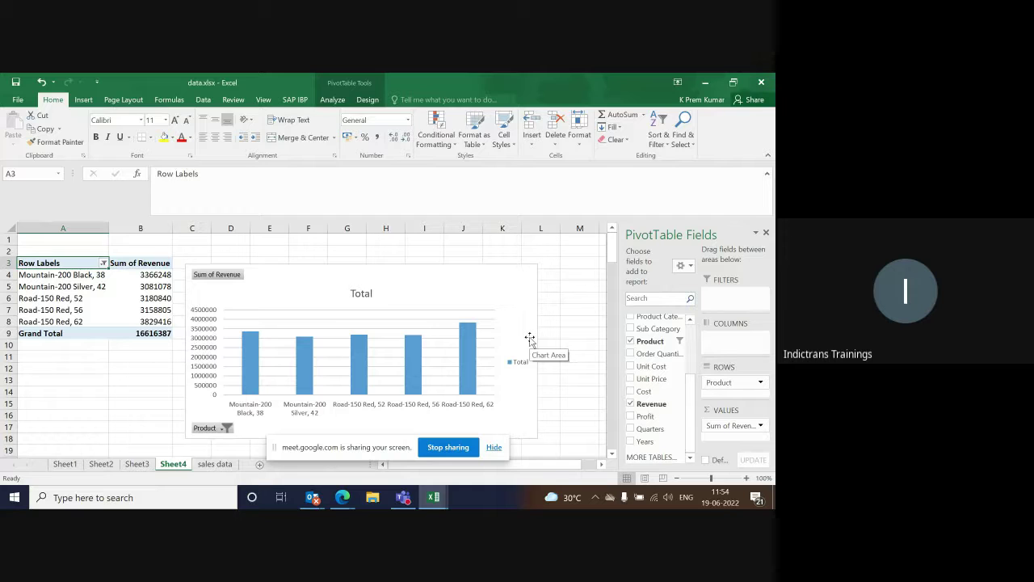
Step: Sort the filtered products in descending order by Sum of Revenue
{"action": "right_click", "coordinate": [80, 265]}
{"action": "key", "text": "Escape"}
{"action": "left_click", "coordinate": [102, 264]}
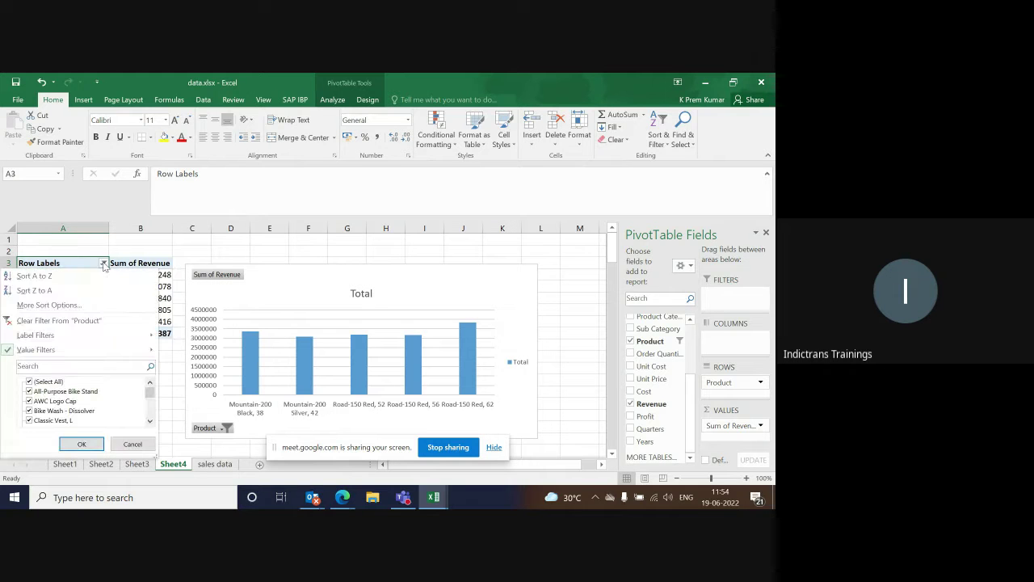
{"action": "left_click", "coordinate": [42, 306]}
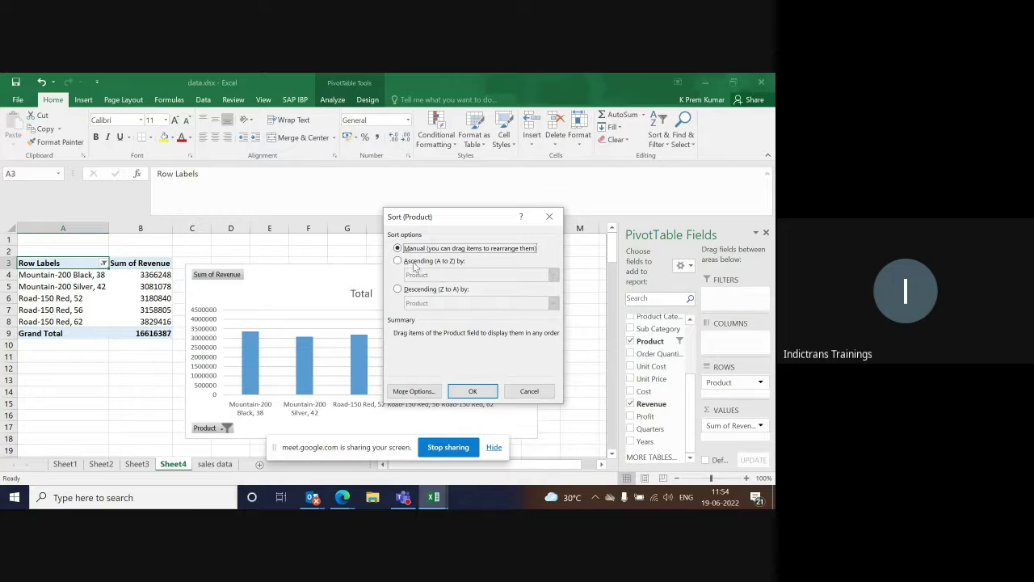
{"action": "left_click", "coordinate": [397, 289]}
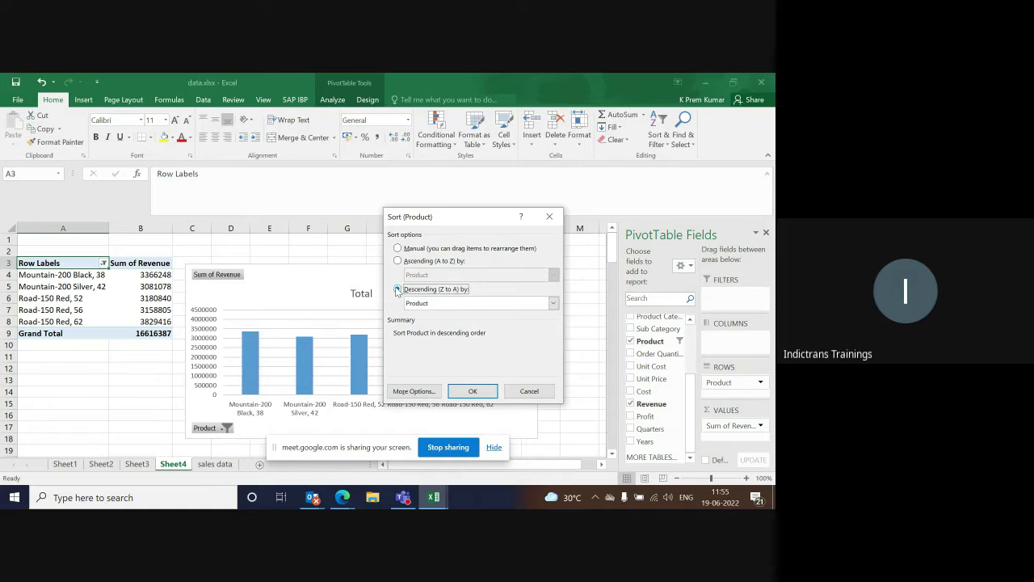
{"action": "left_click", "coordinate": [554, 303]}
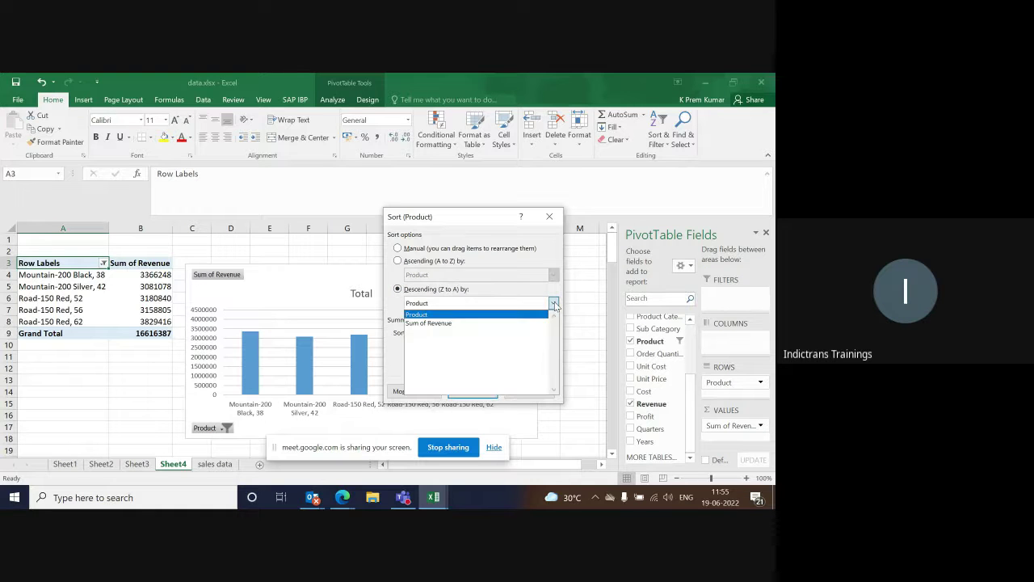
{"action": "left_click", "coordinate": [496, 323]}
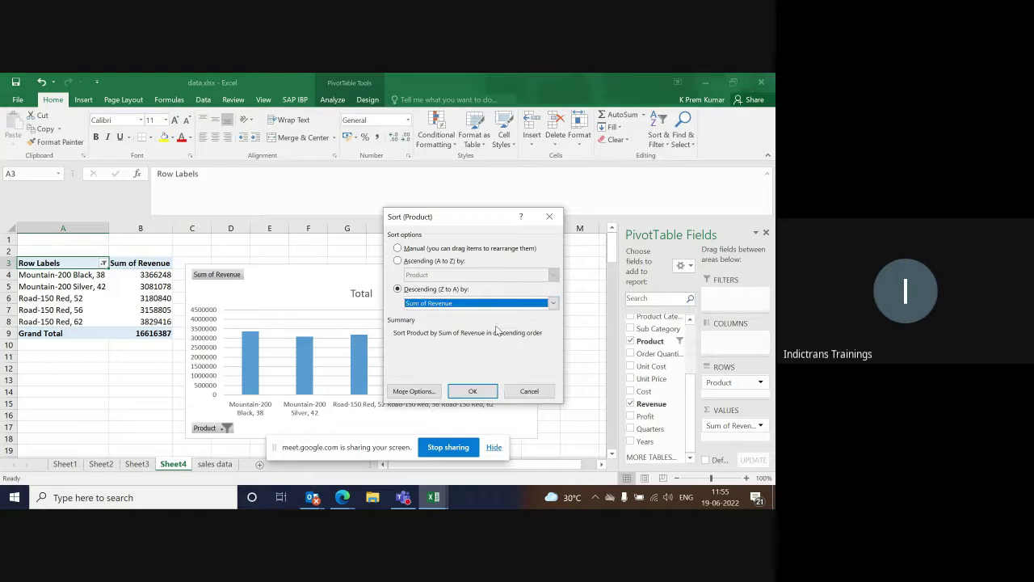
{"action": "left_click", "coordinate": [470, 391]}
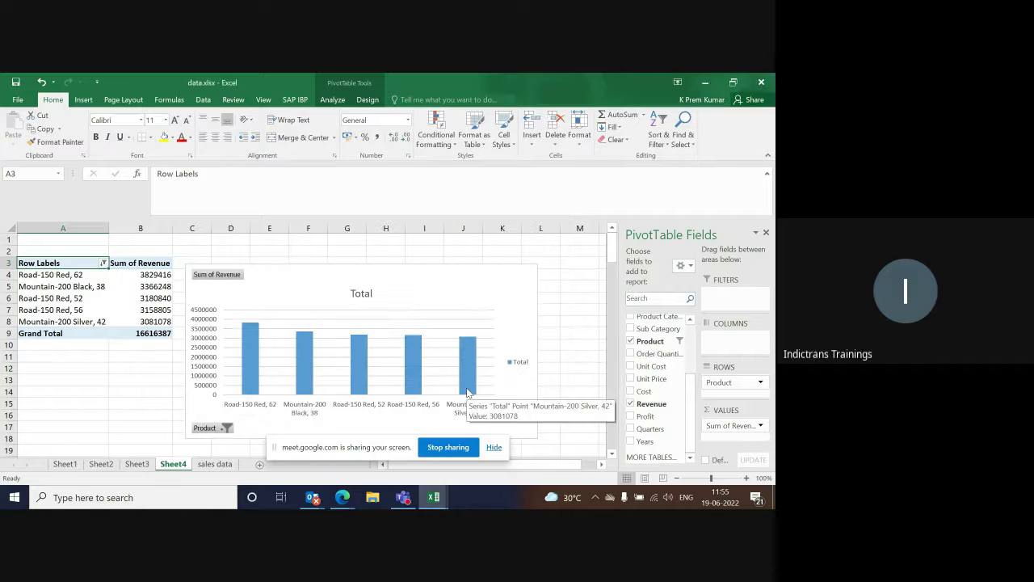
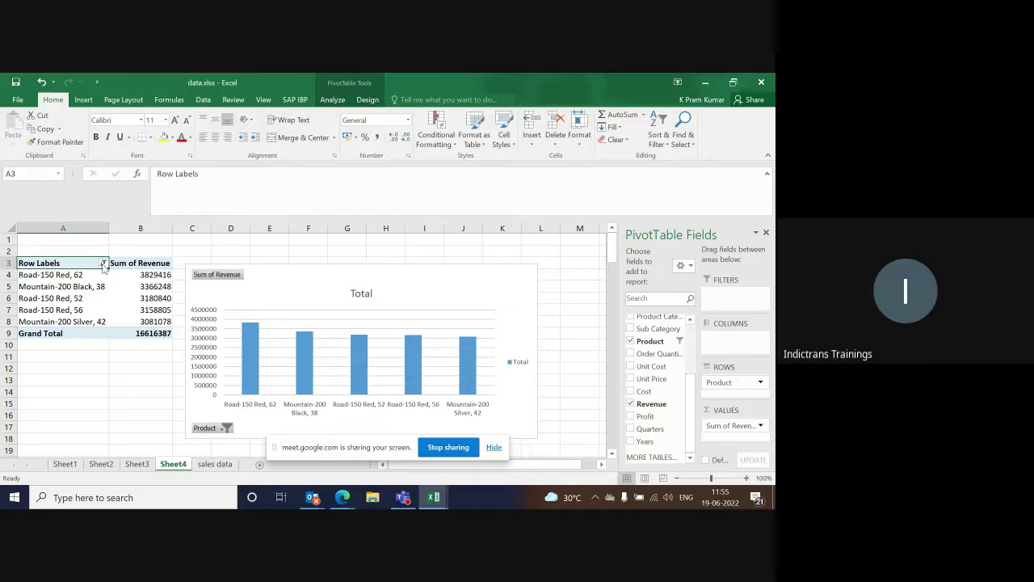
Step: Insert a clustered bar PivotChart from the top-products PivotTable
{"action": "left_click", "coordinate": [332, 99]}
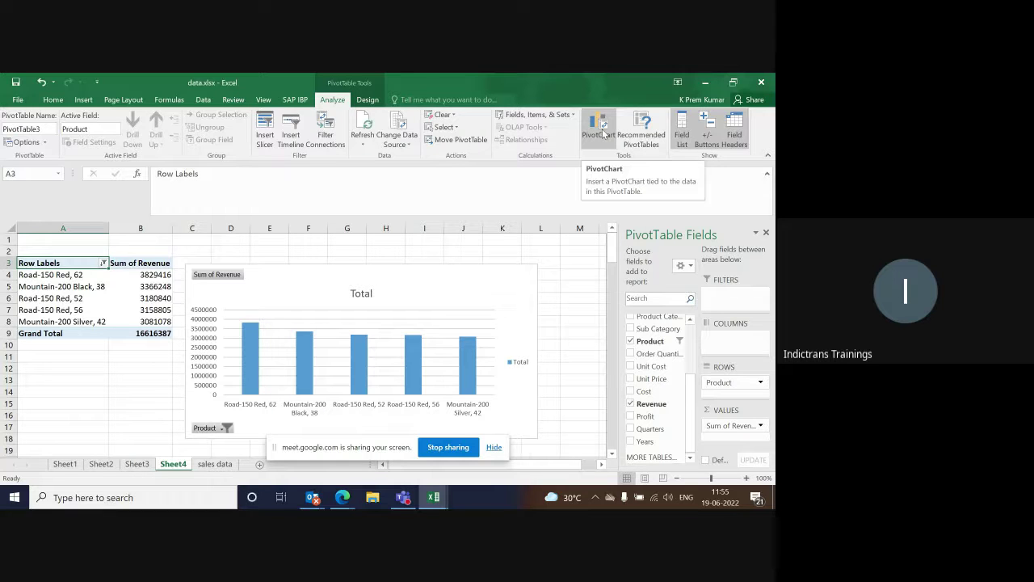
{"action": "left_click", "coordinate": [368, 101]}
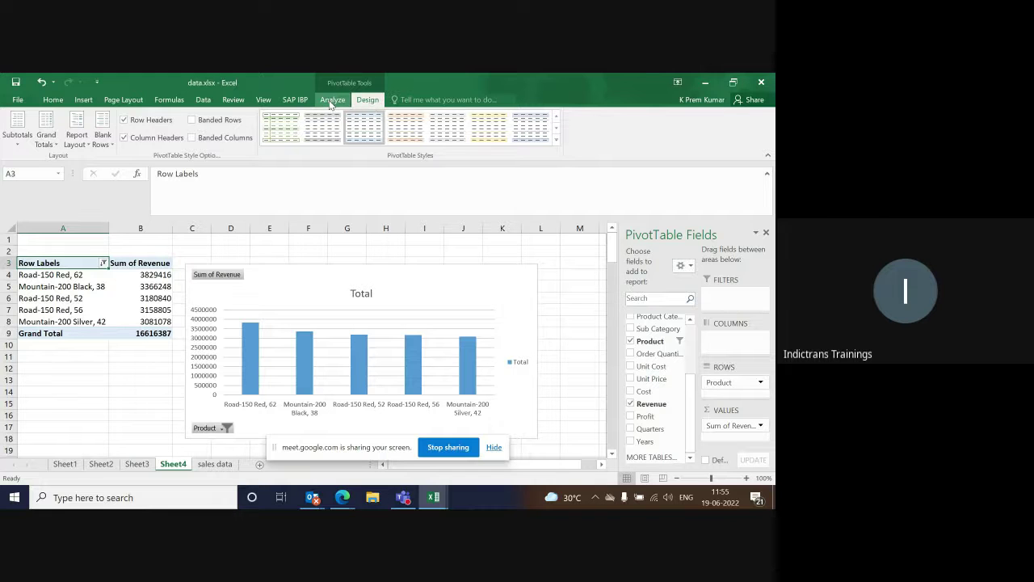
{"action": "left_click", "coordinate": [331, 101]}
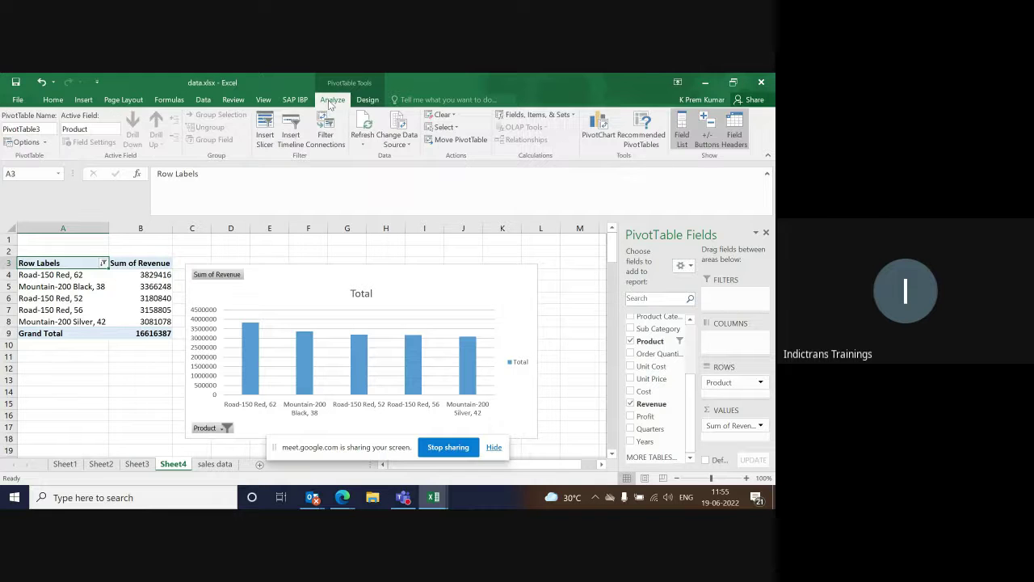
{"action": "left_click", "coordinate": [606, 135]}
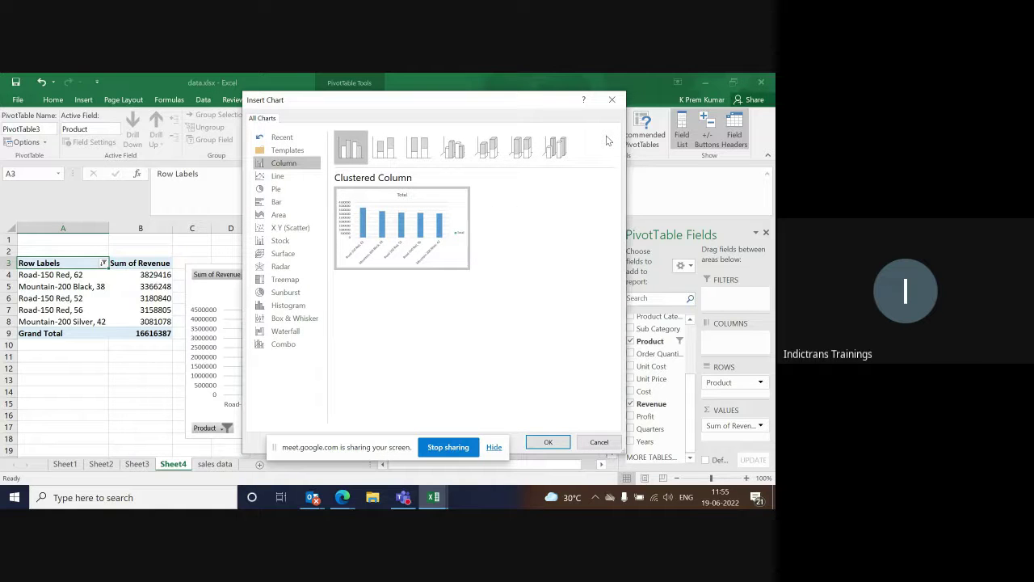
{"action": "left_click", "coordinate": [280, 206]}
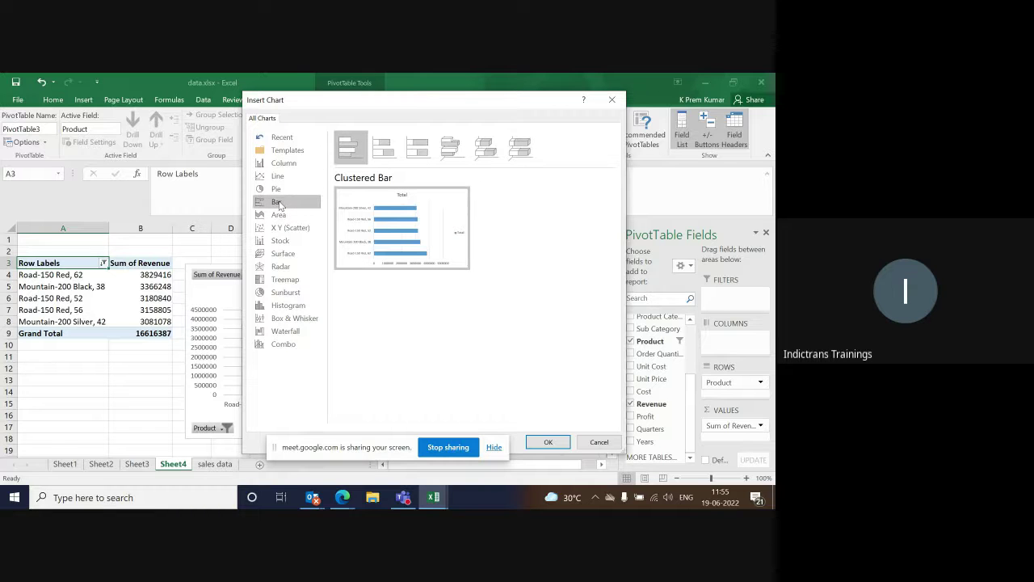
{"action": "left_click", "coordinate": [549, 444]}
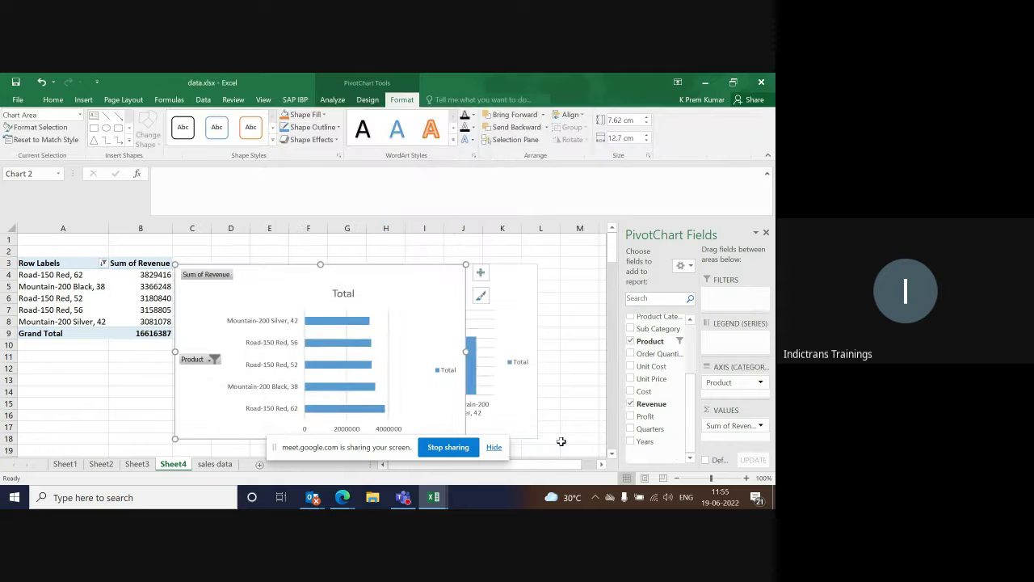
Step: Delete the clustered column PivotChart and place the clustered bar chart directly beside the PivotTable, starting at column C
{"action": "left_click", "coordinate": [521, 269]}
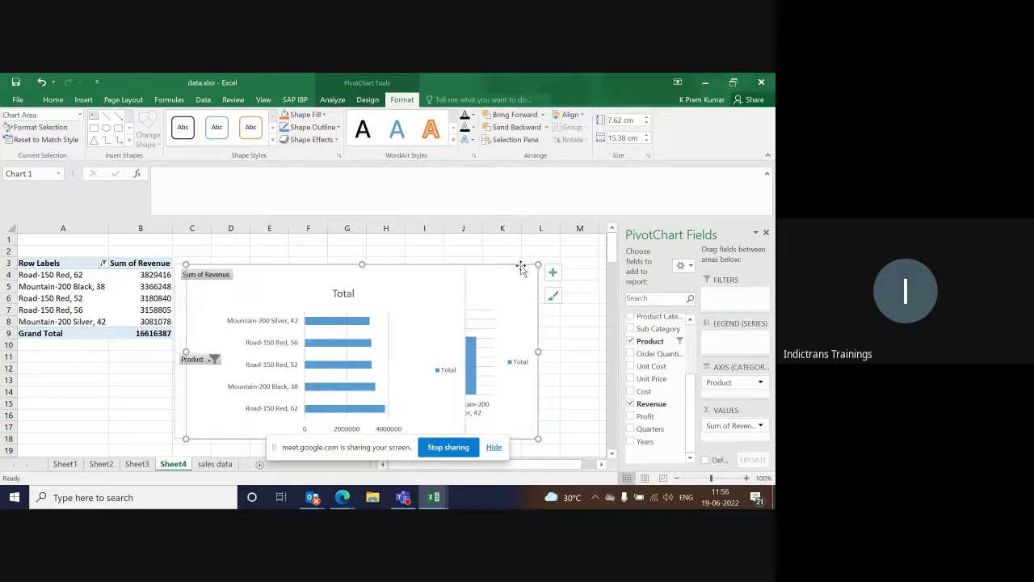
{"action": "left_click_drag", "start_coordinate": [368, 269], "coordinate": [212, 343]}
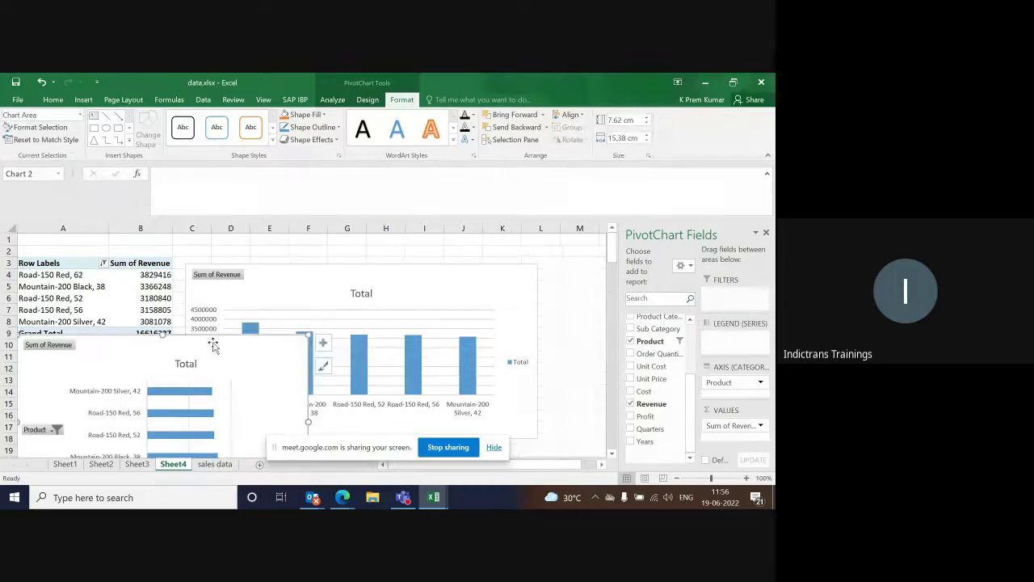
{"action": "left_click", "coordinate": [409, 278]}
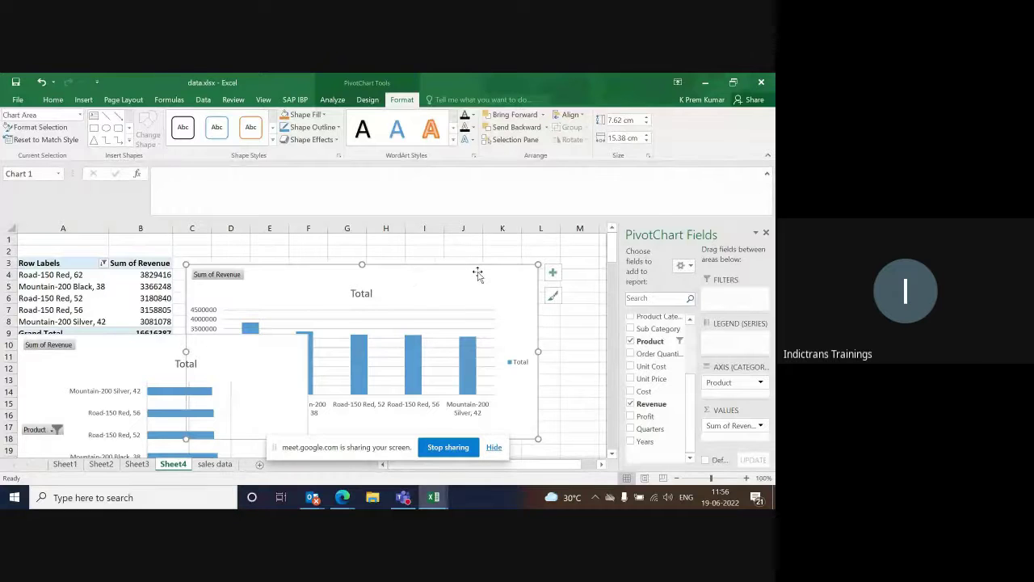
{"action": "key", "text": "Delete"}
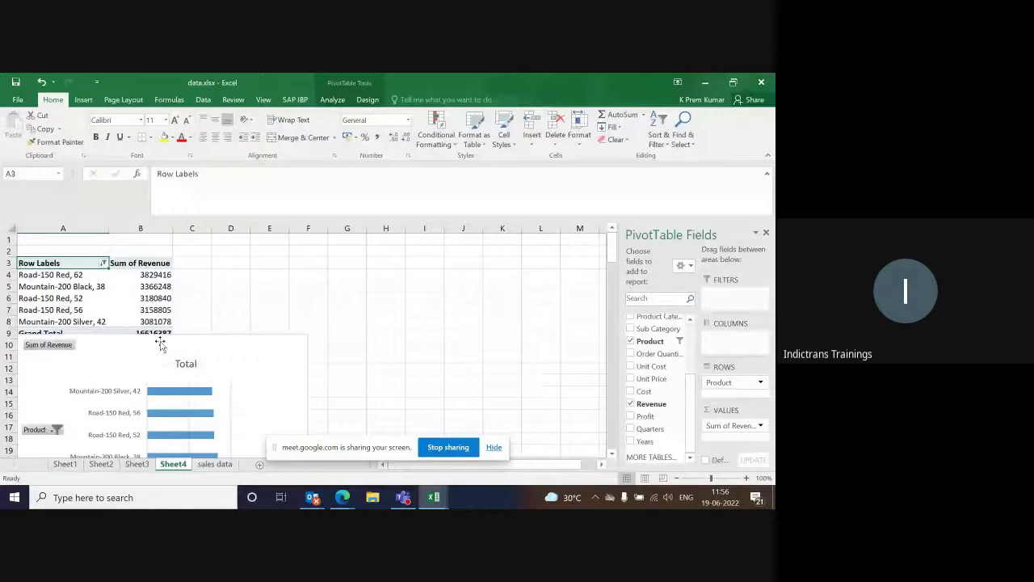
{"action": "double_click", "coordinate": [189, 339]}
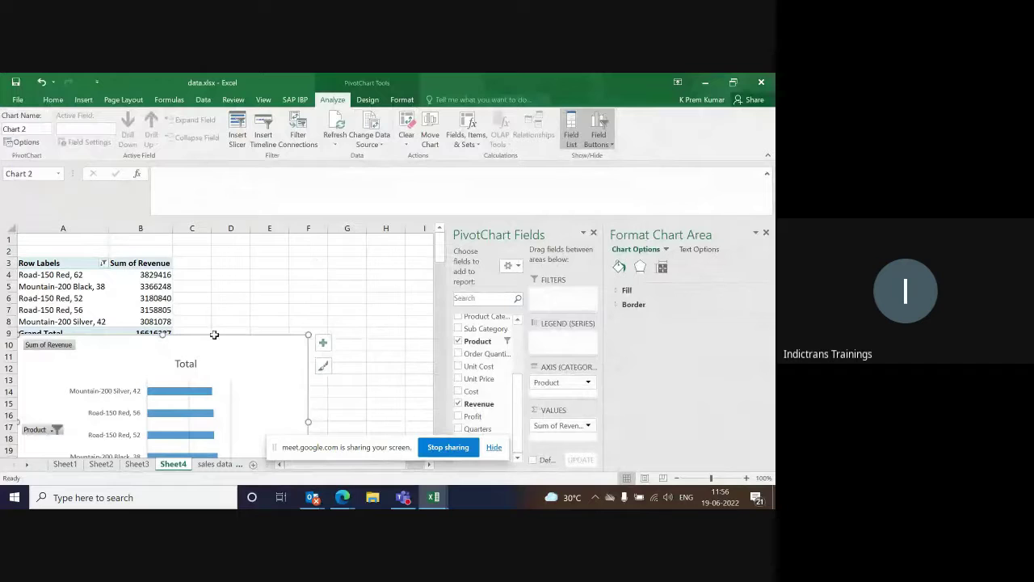
{"action": "left_click_drag", "start_coordinate": [201, 341], "coordinate": [362, 267]}
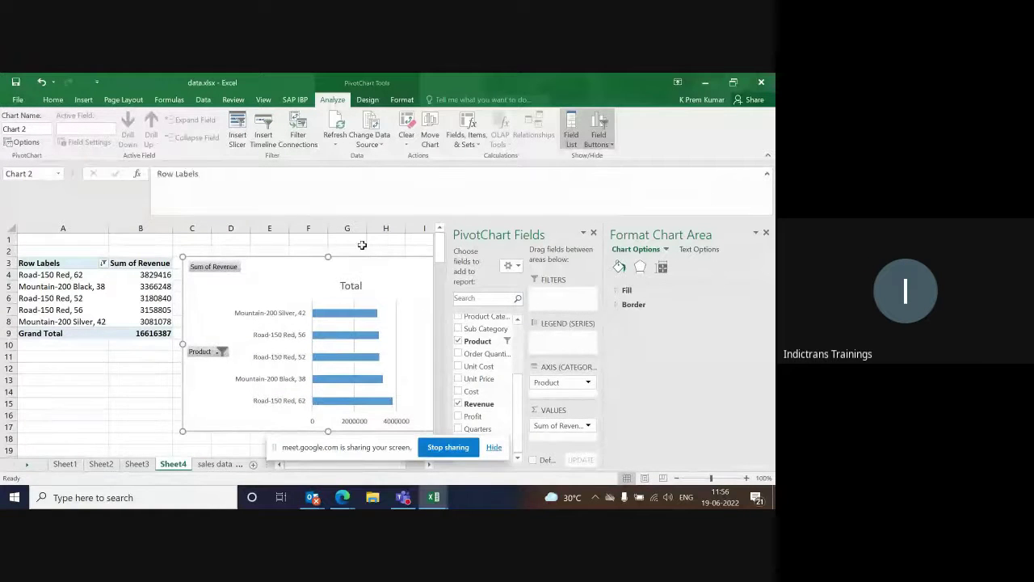
Step: Shorten the clustered bar chart by raising its lower edge to about row 13
{"action": "left_click", "coordinate": [355, 250]}
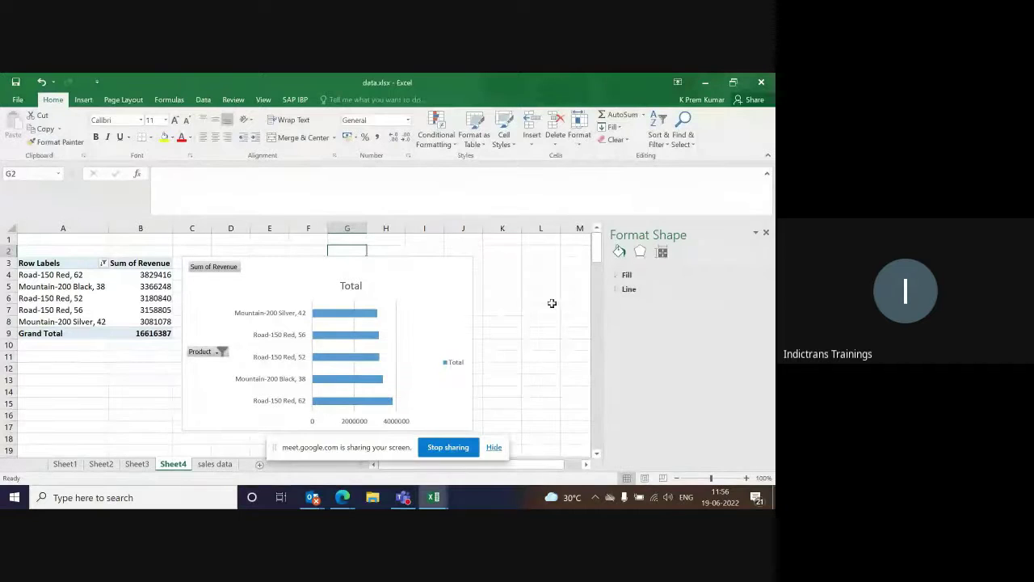
{"action": "left_click_drag", "start_coordinate": [599, 254], "coordinate": [599, 269]}
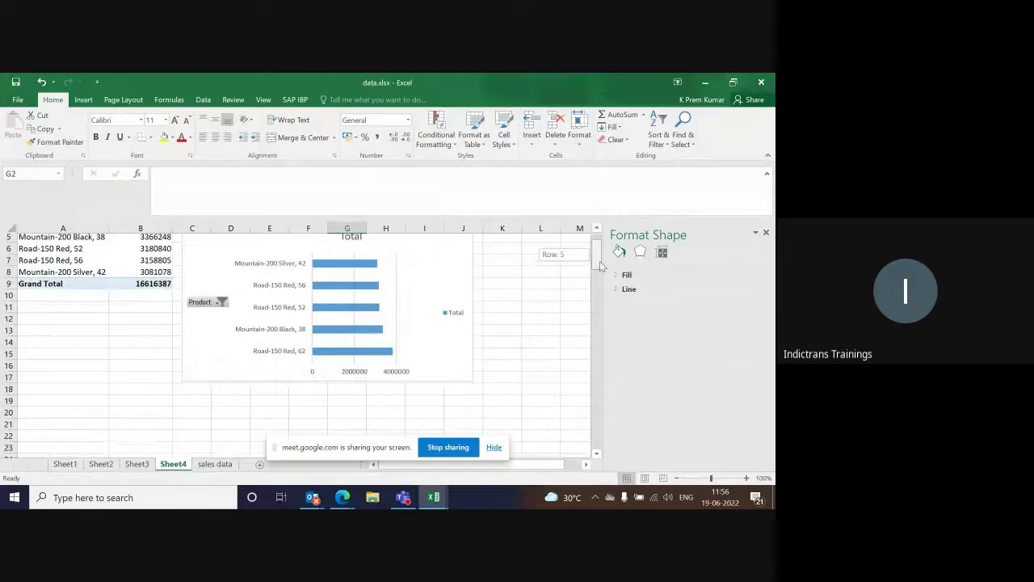
{"action": "left_click", "coordinate": [335, 323]}
{"action": "double_click", "coordinate": [337, 371]}
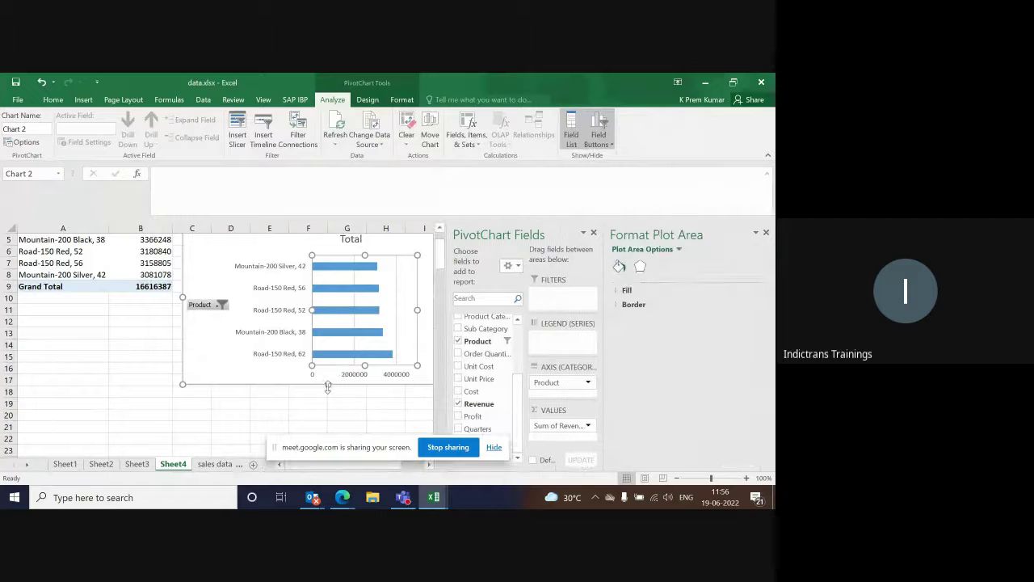
{"action": "left_click_drag", "start_coordinate": [328, 385], "coordinate": [335, 327]}
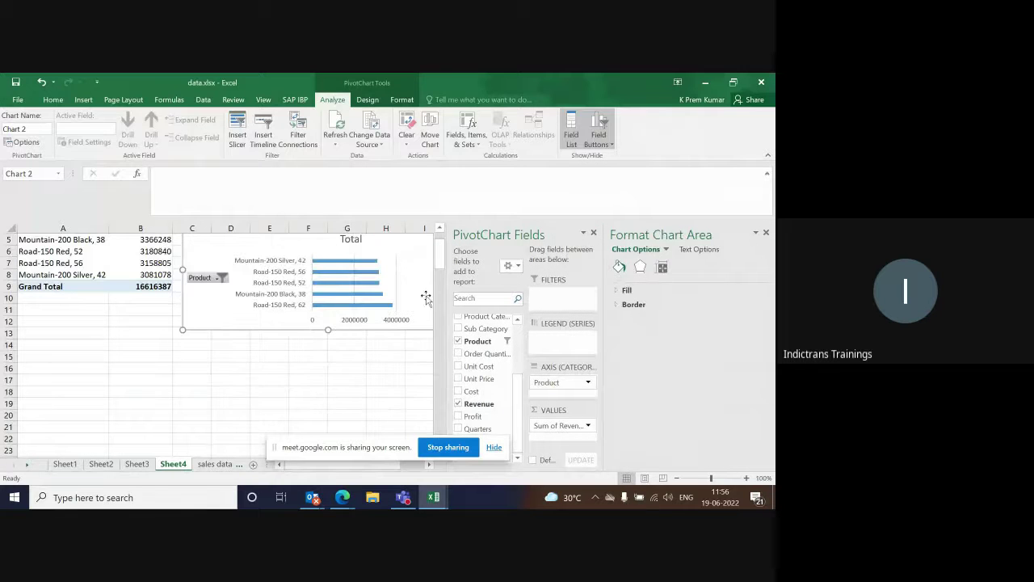
{"action": "left_click_drag", "start_coordinate": [439, 269], "coordinate": [440, 254]}
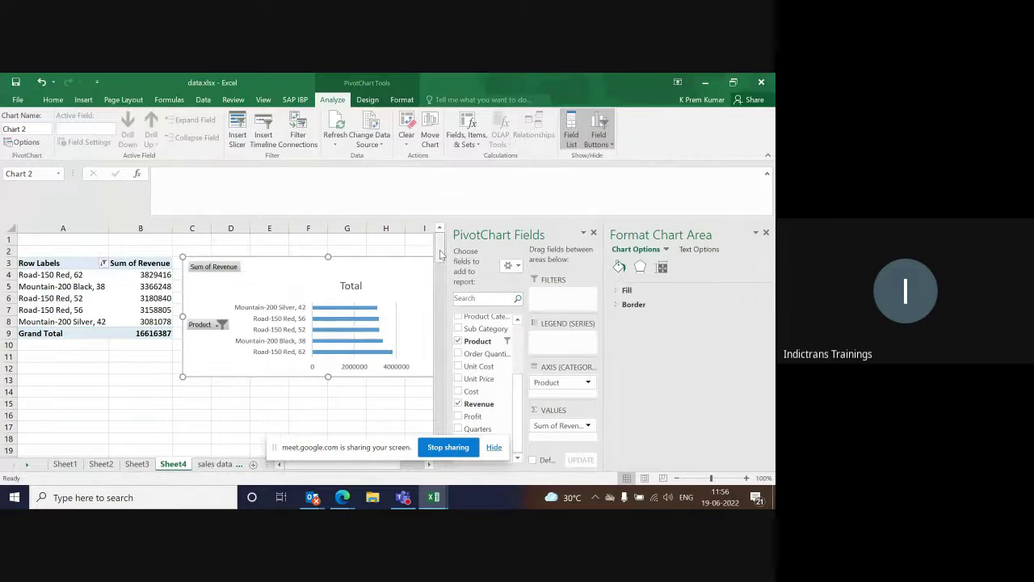
Step: Sort the PivotTable's products in ascending order by Sum of Revenue and stop sharing the screen
{"action": "left_click", "coordinate": [102, 264]}
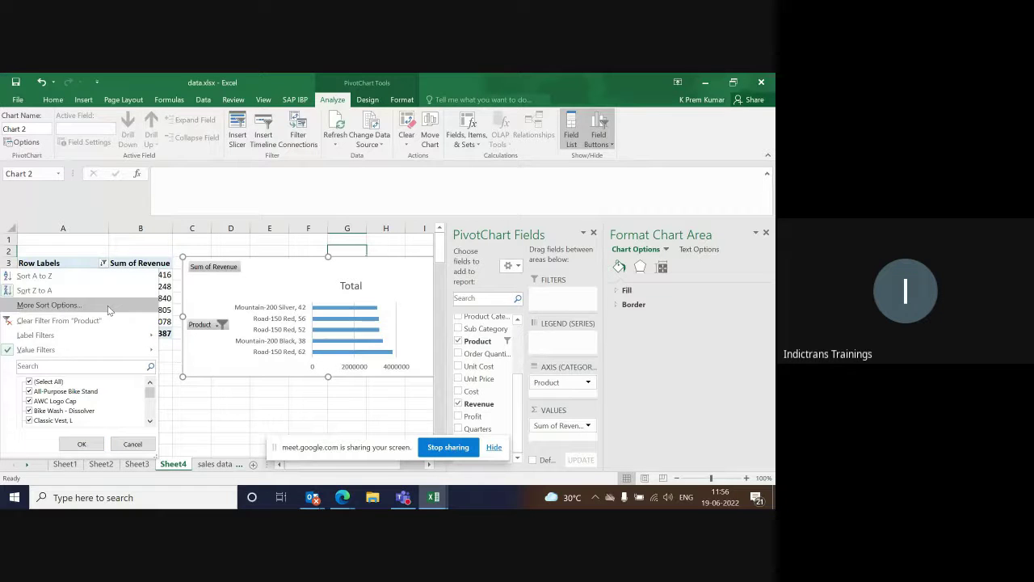
{"action": "left_click", "coordinate": [47, 305]}
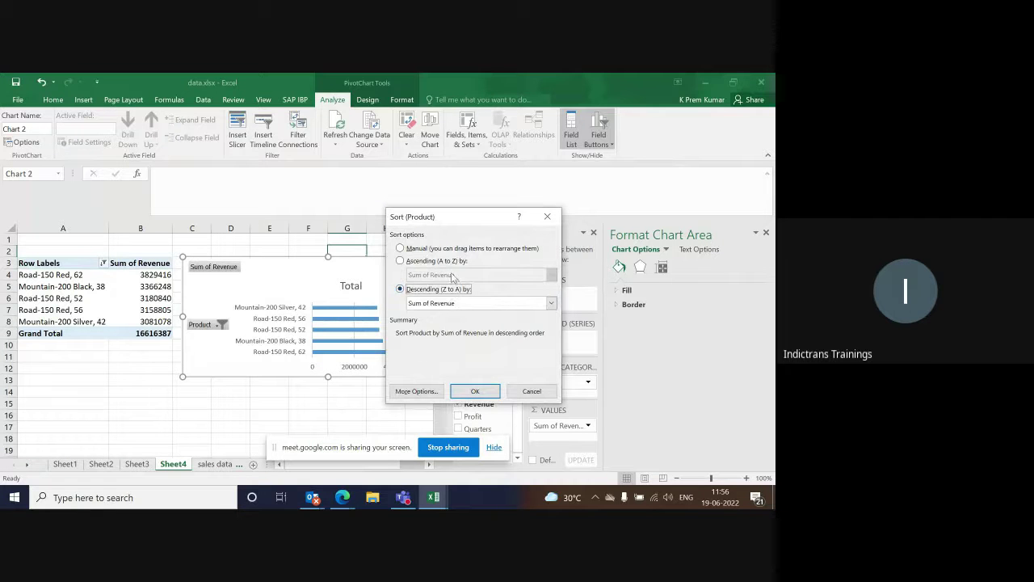
{"action": "left_click", "coordinate": [401, 261]}
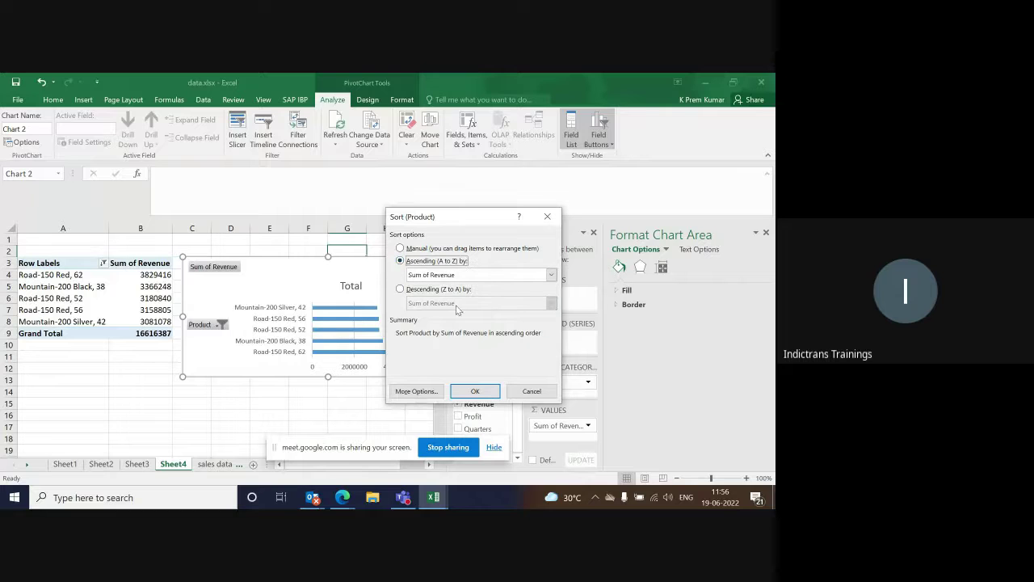
{"action": "left_click", "coordinate": [475, 391]}
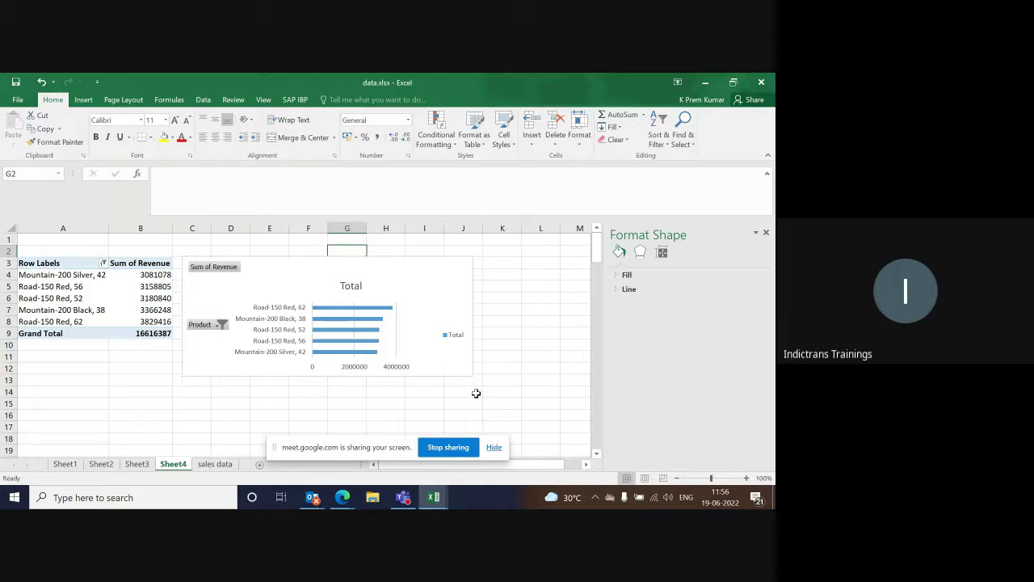
{"action": "left_click", "coordinate": [236, 412]}
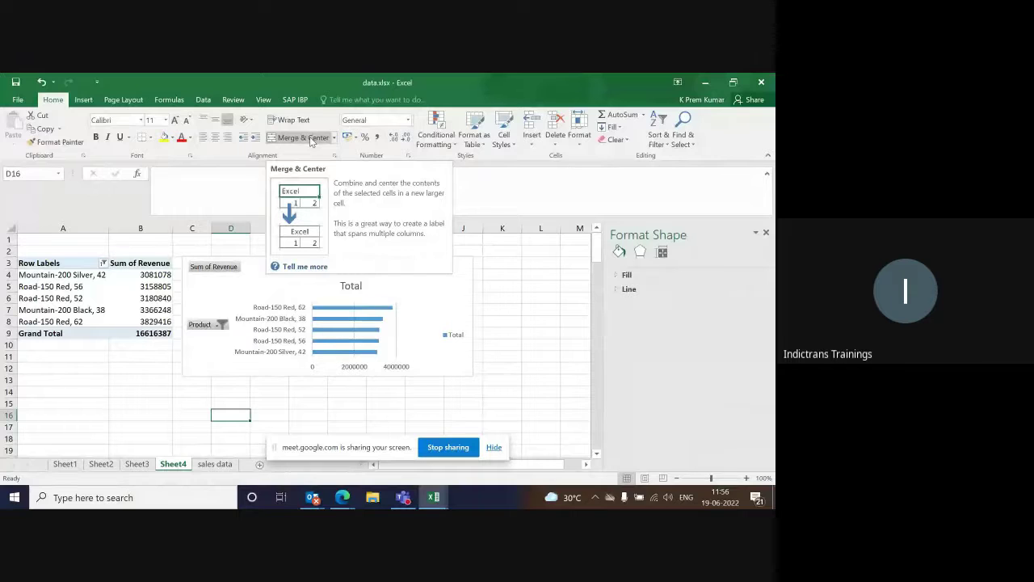
{"action": "left_click", "coordinate": [447, 449]}
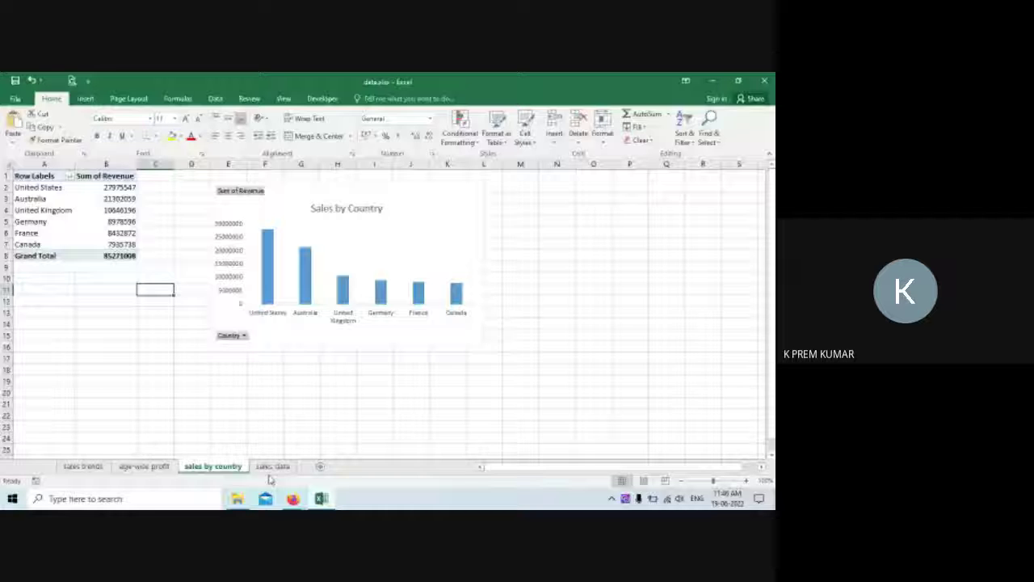
Step: Insert a PivotChart with PivotTable in a new worksheet from Table1 on the sales data sheet
{"action": "left_click", "coordinate": [273, 467]}
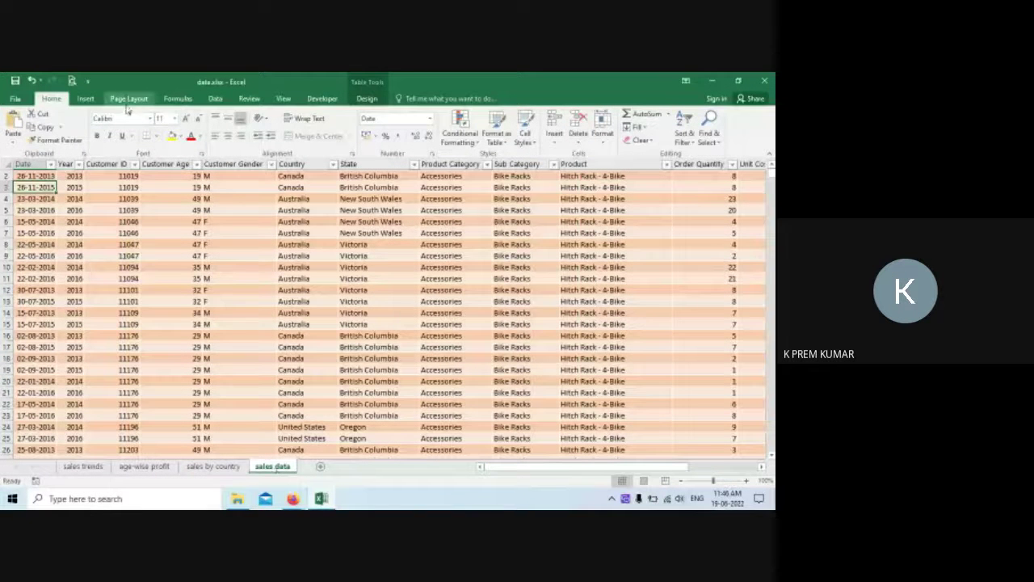
{"action": "left_click", "coordinate": [86, 98]}
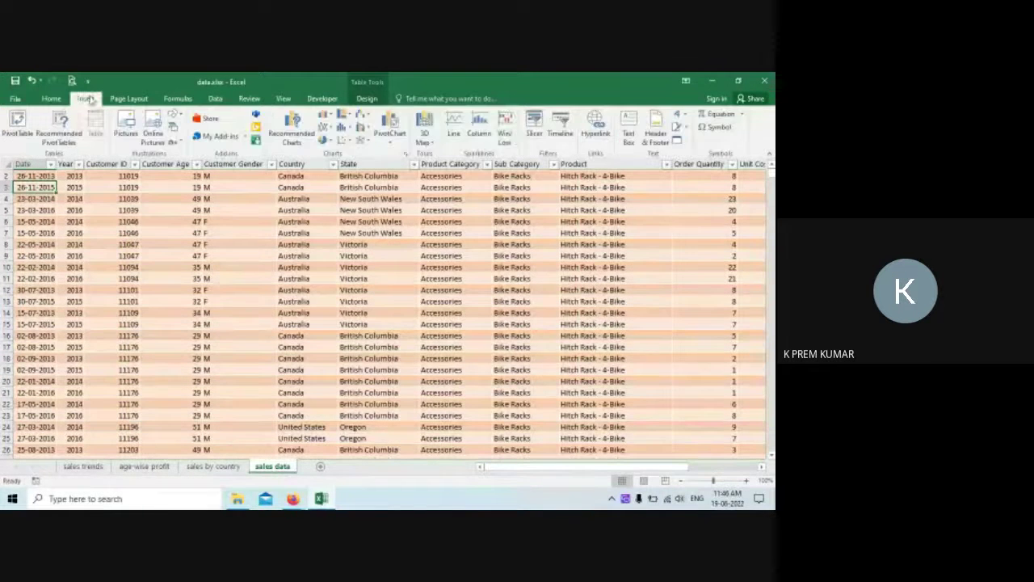
{"action": "left_click", "coordinate": [391, 143]}
{"action": "left_click", "coordinate": [414, 156]}
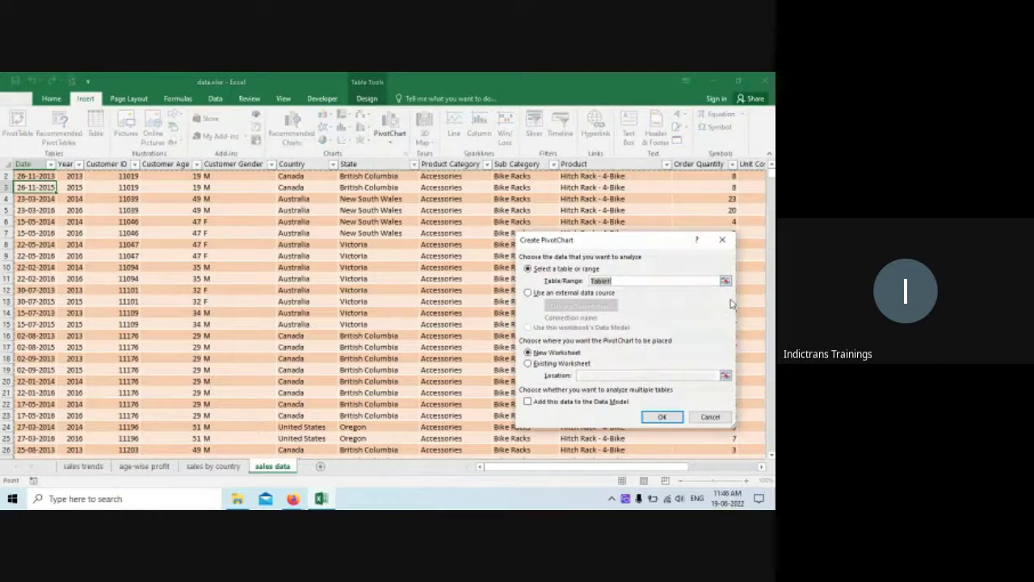
{"action": "left_click", "coordinate": [662, 418]}
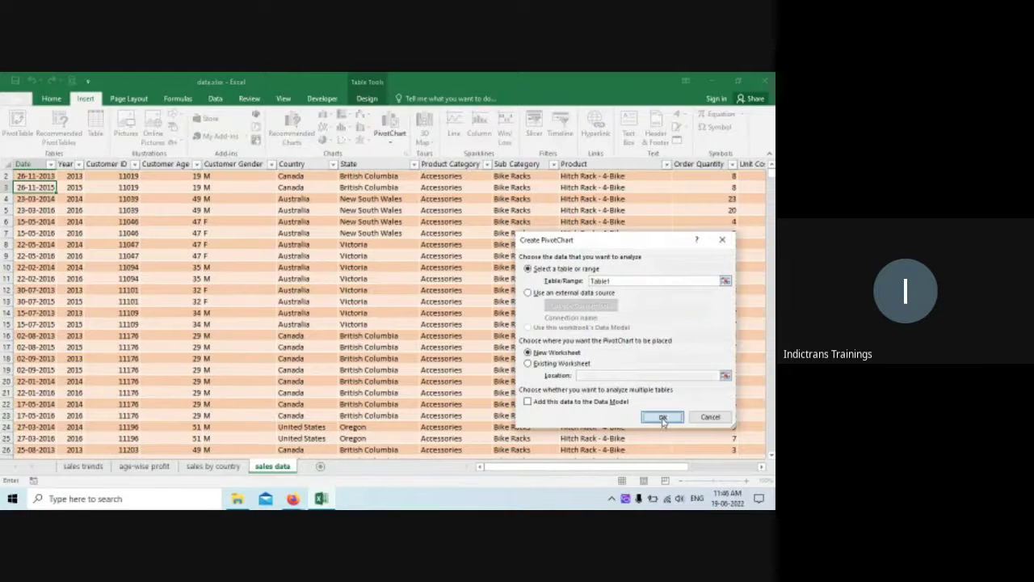
Step: Add Revenue to the PivotChart's values and Product to its axis categories
{"action": "left_click_drag", "start_coordinate": [768, 259], "coordinate": [769, 307]}
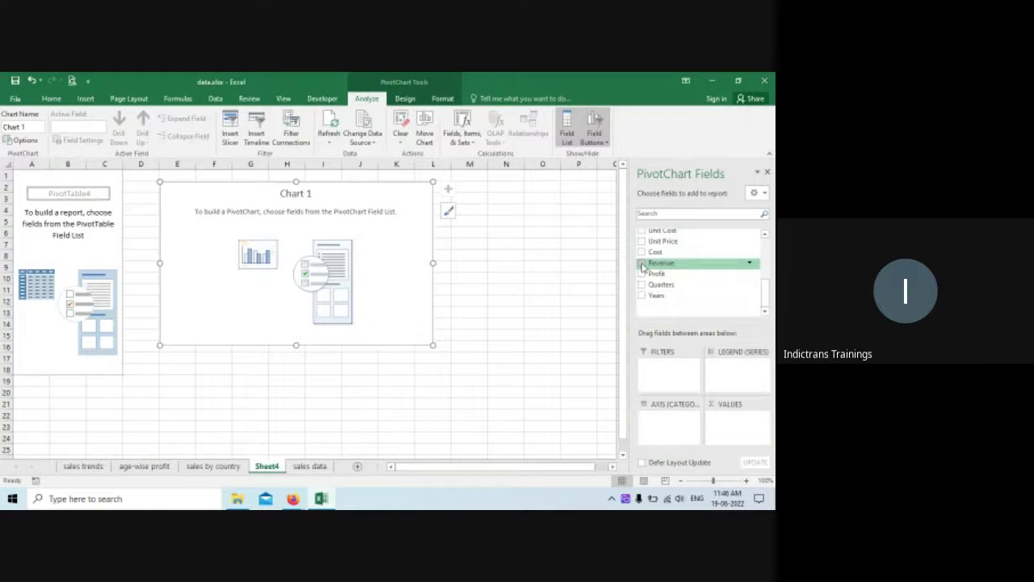
{"action": "left_click_drag", "start_coordinate": [642, 265], "coordinate": [734, 426]}
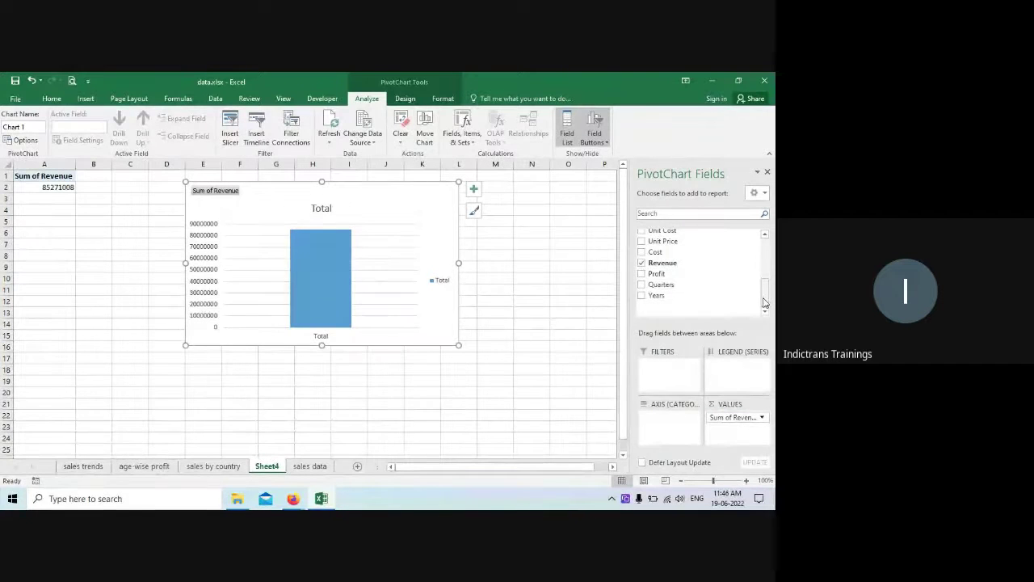
{"action": "left_click_drag", "start_coordinate": [765, 302], "coordinate": [765, 283]}
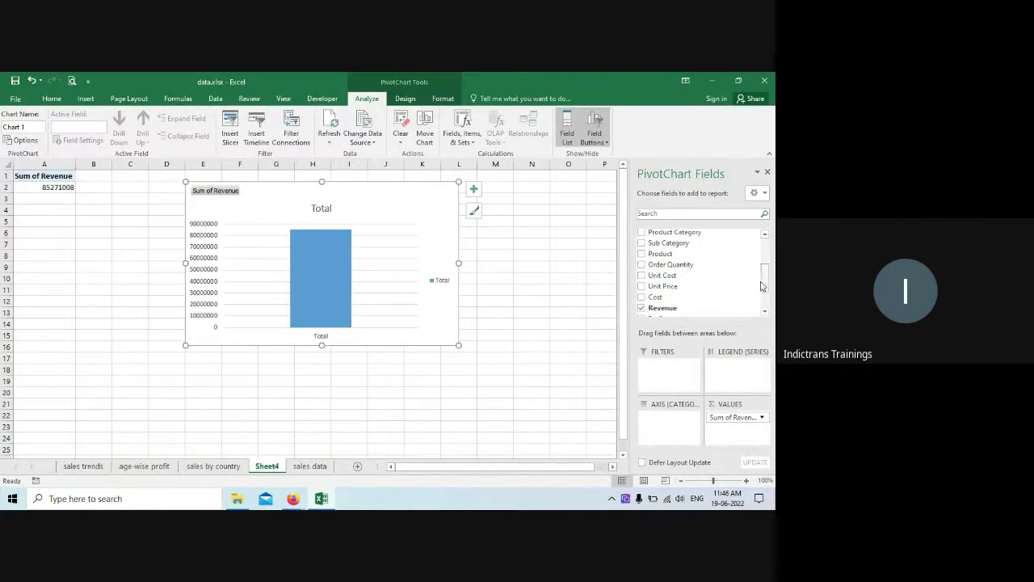
{"action": "left_click_drag", "start_coordinate": [655, 255], "coordinate": [676, 438]}
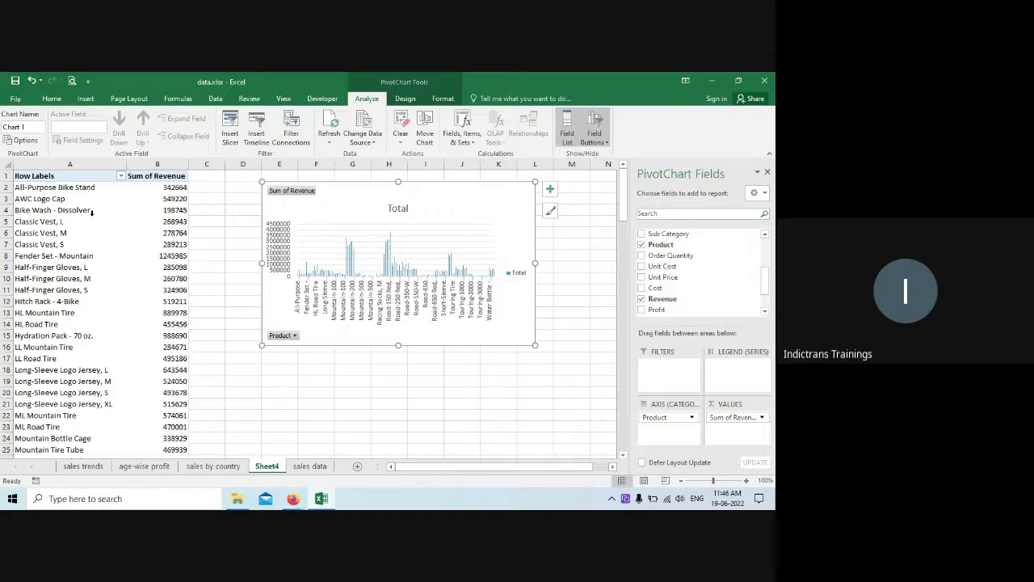
Step: Filter the new PivotTable's products to the top 5 items by Sum of Revenue
{"action": "left_click", "coordinate": [121, 176]}
{"action": "mouse_move", "coordinate": [105, 259]}
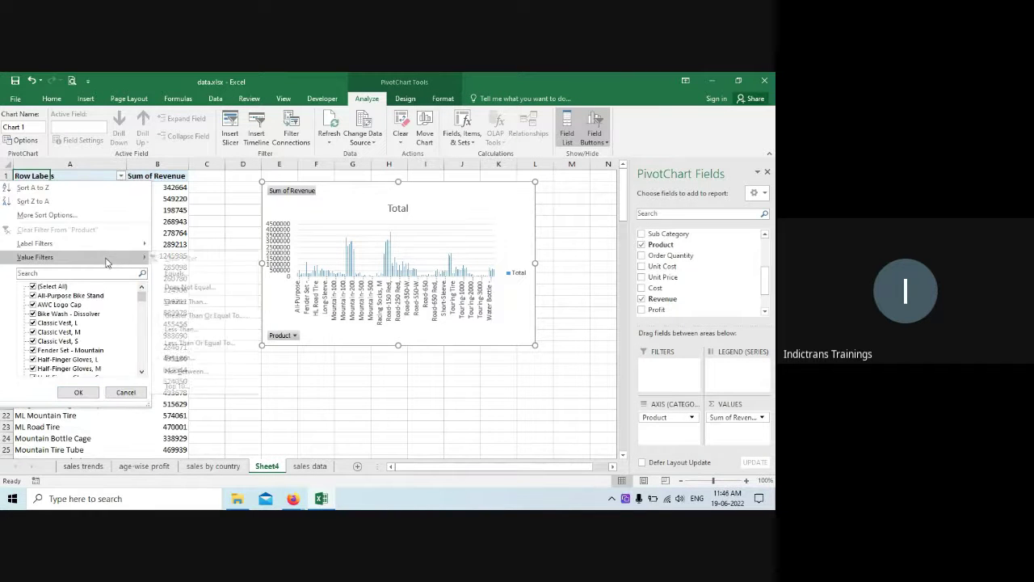
{"action": "left_click", "coordinate": [182, 385]}
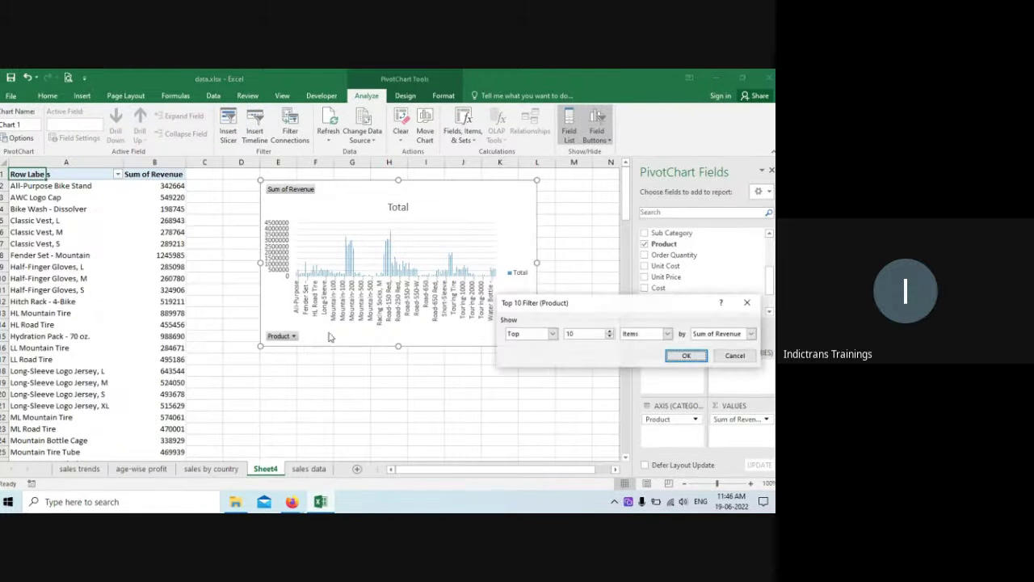
{"action": "double_click", "coordinate": [576, 334]}
{"action": "type", "text": "5"}
{"action": "left_click", "coordinate": [685, 356]}
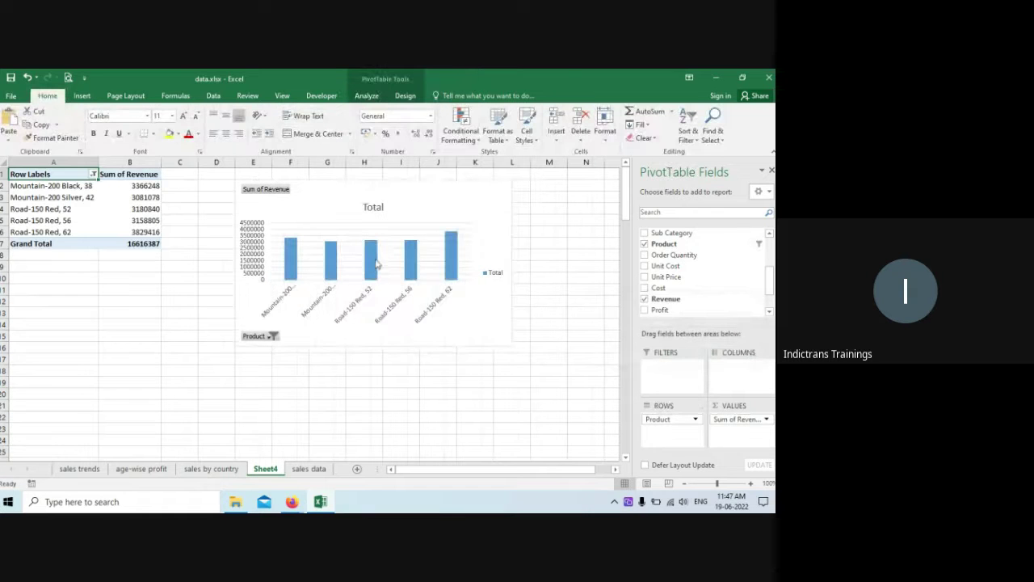
Step: Change the top-products PivotChart from clustered column to clustered bar
{"action": "left_click", "coordinate": [311, 194]}
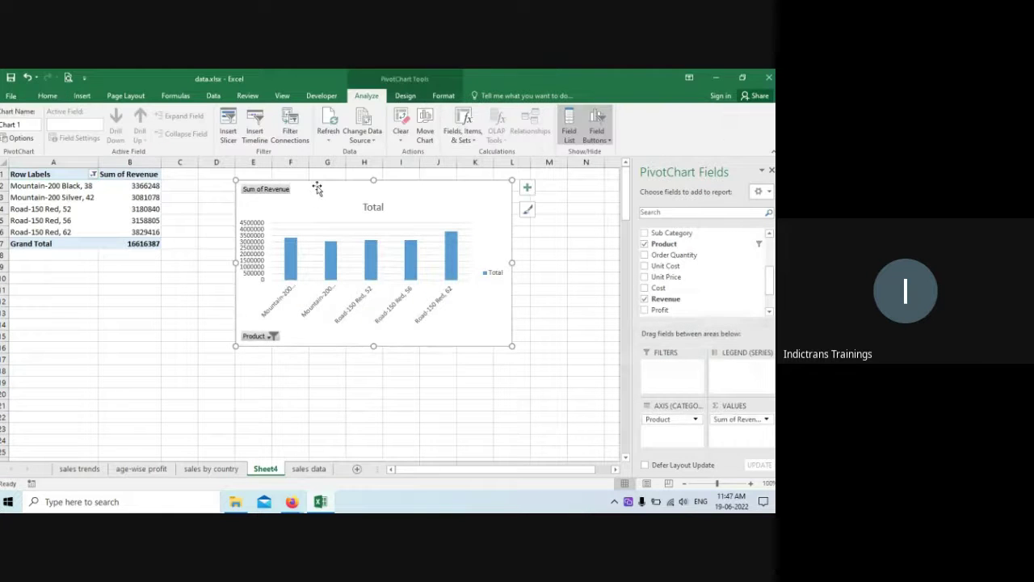
{"action": "left_click", "coordinate": [443, 97]}
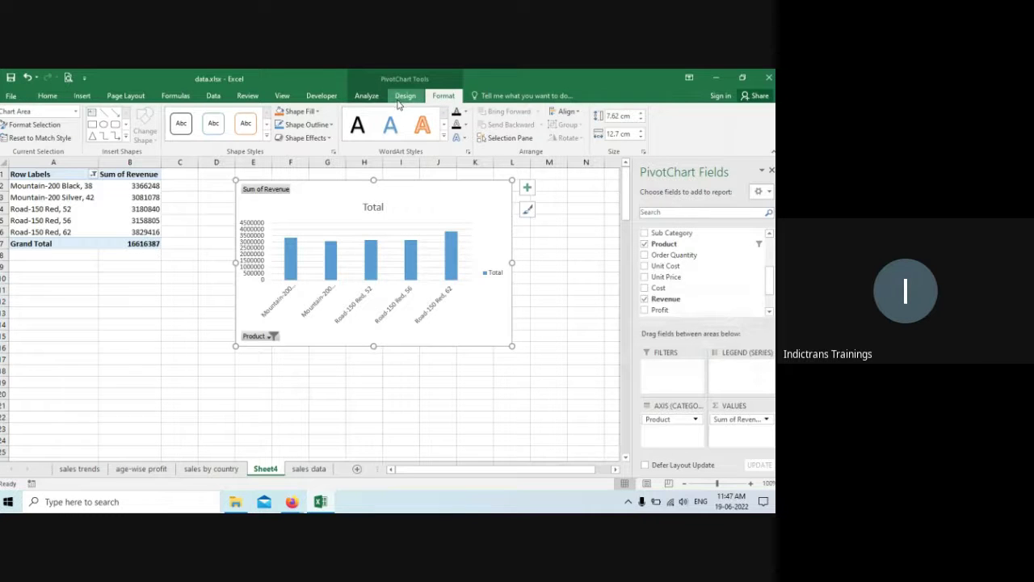
{"action": "left_click", "coordinate": [401, 98]}
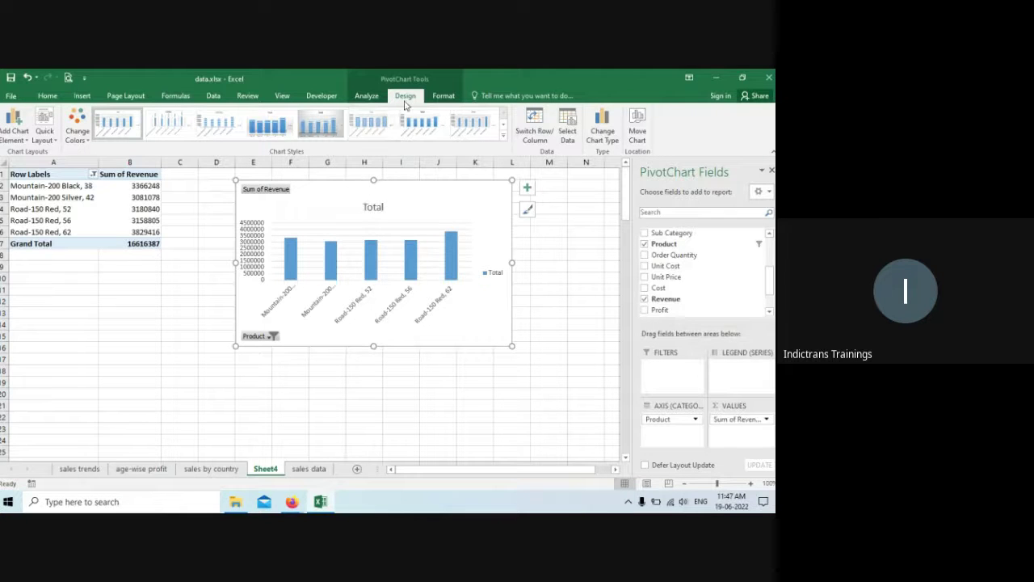
{"action": "left_click", "coordinate": [605, 129]}
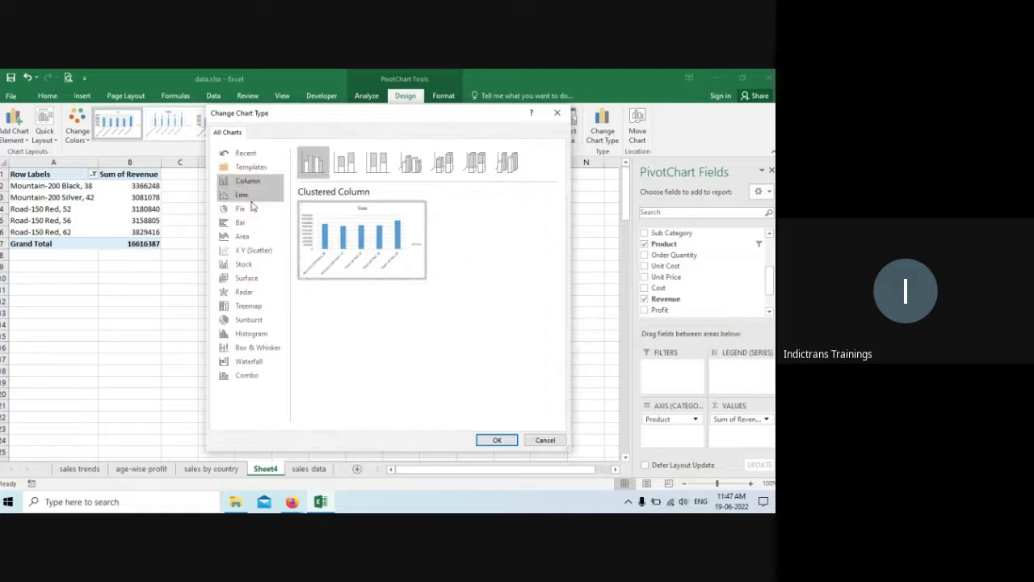
{"action": "left_click", "coordinate": [240, 224]}
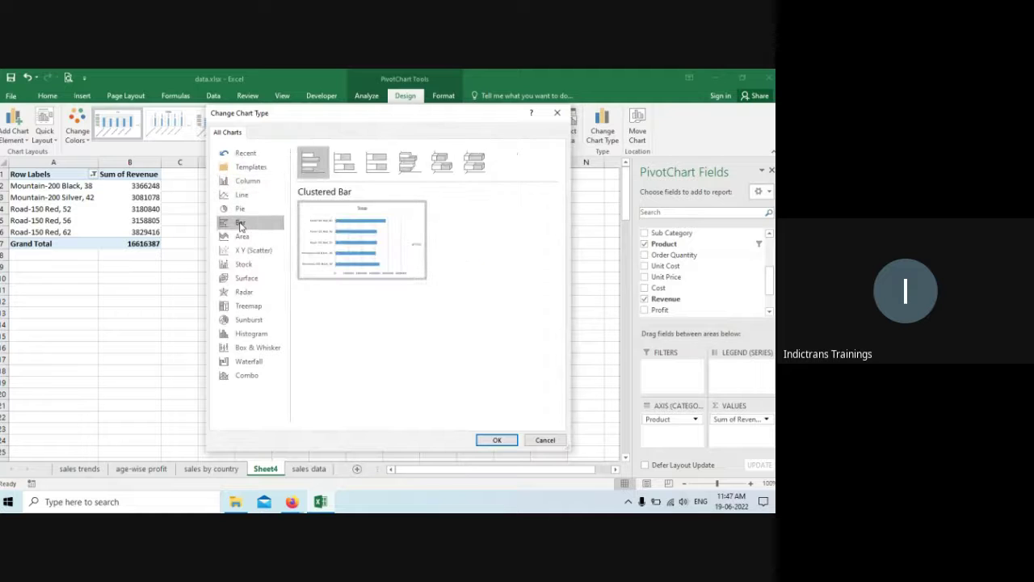
{"action": "left_click", "coordinate": [500, 440]}
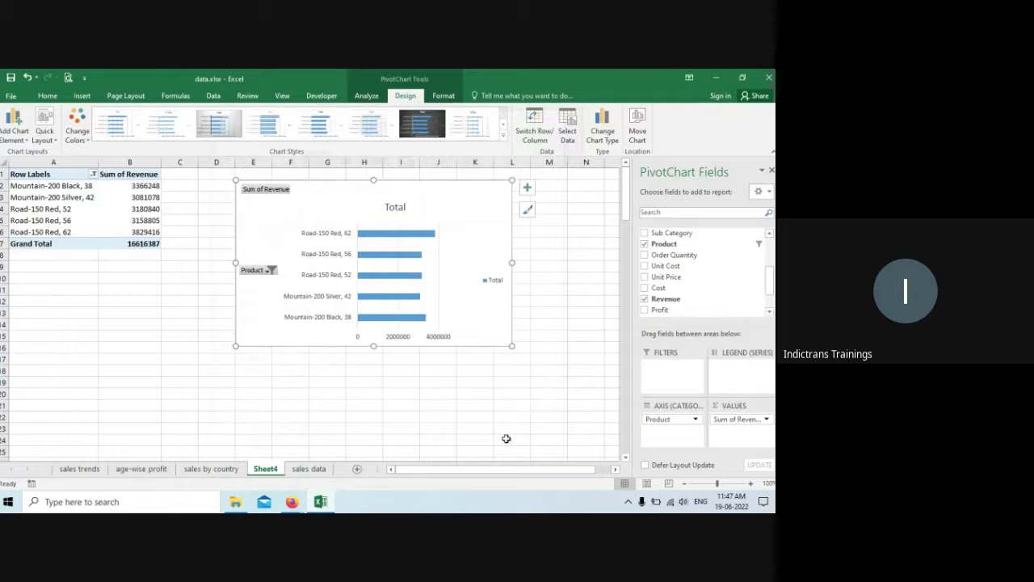
Step: Sort the five filtered products in ascending order by Sum of Revenue
{"action": "left_click", "coordinate": [94, 174]}
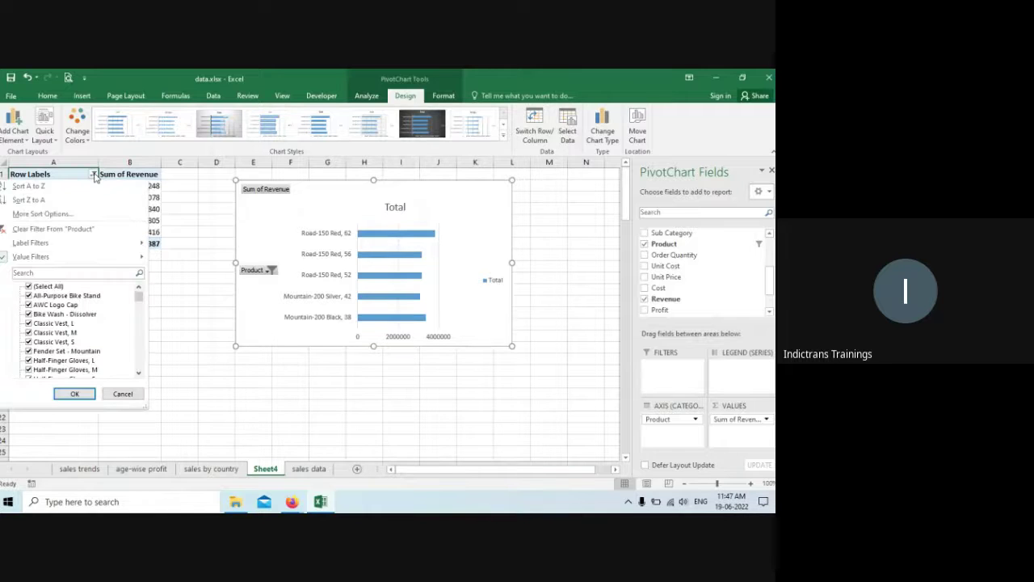
{"action": "left_click", "coordinate": [42, 214]}
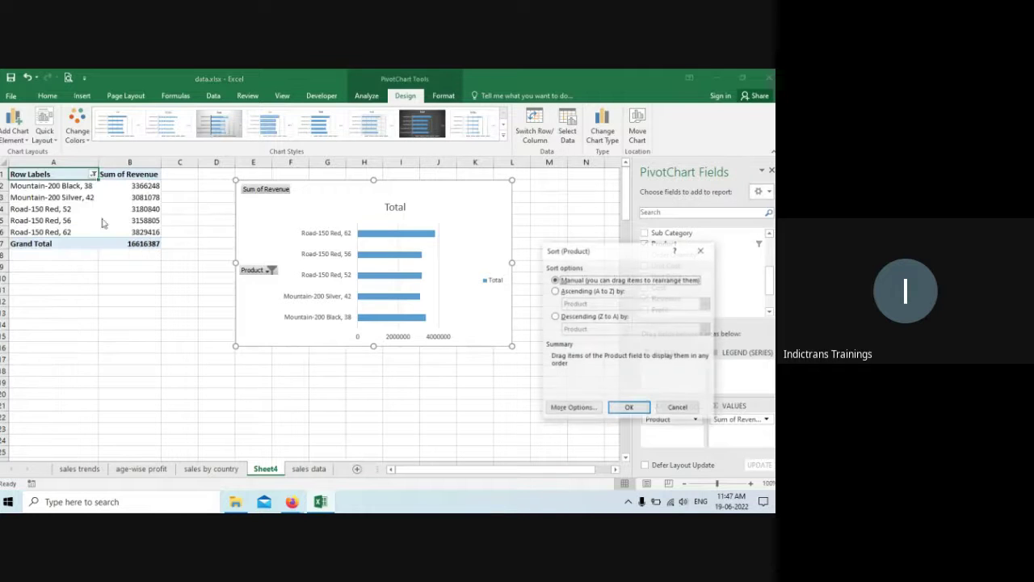
{"action": "left_click", "coordinate": [581, 293]}
{"action": "left_click", "coordinate": [584, 302]}
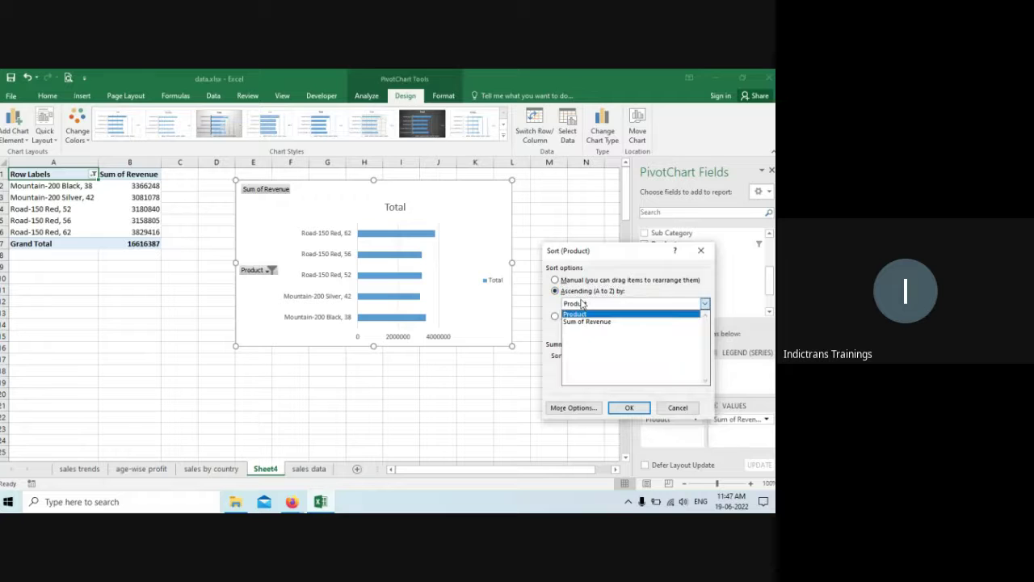
{"action": "left_click", "coordinate": [590, 324]}
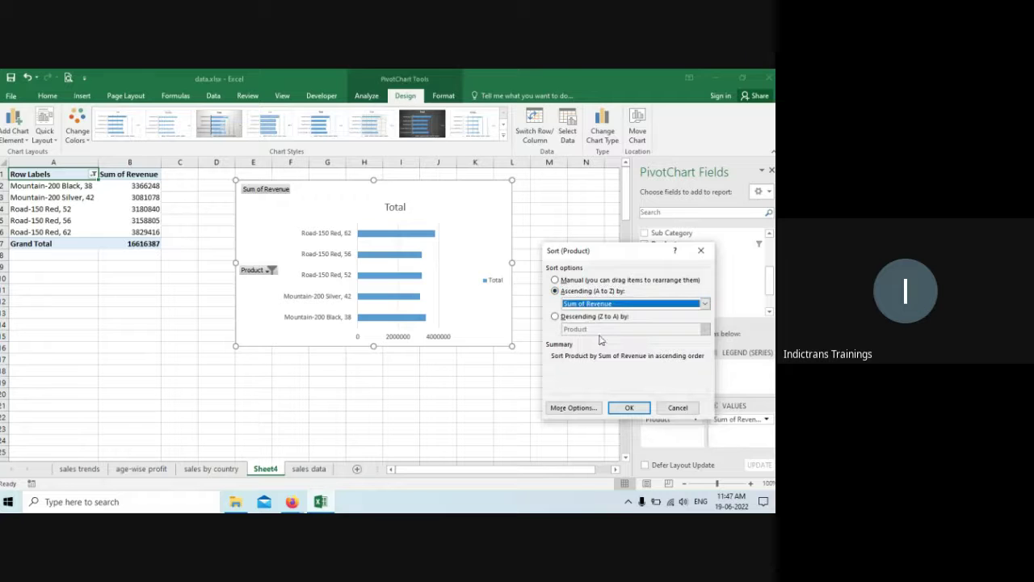
{"action": "left_click", "coordinate": [628, 407]}
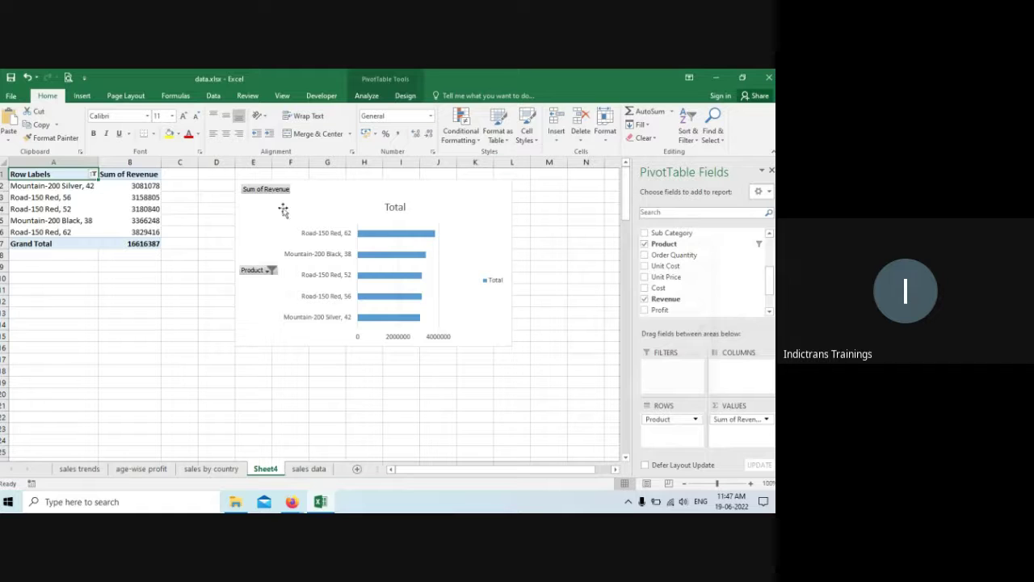
Step: Insert a Country slicer for the top-products PivotTable and place it beside the bar chart
{"action": "left_click", "coordinate": [66, 232]}
{"action": "left_click", "coordinate": [366, 95]}
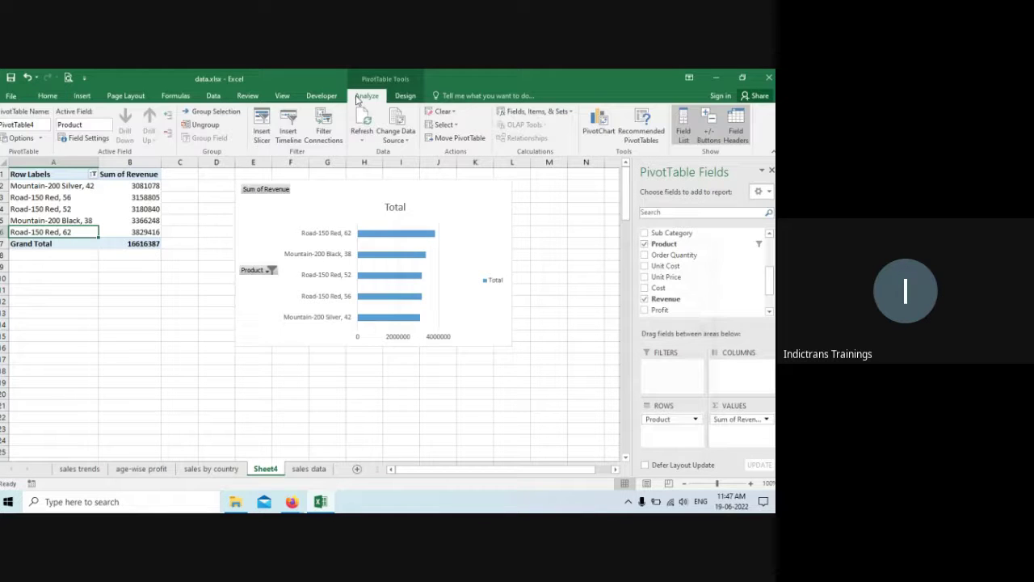
{"action": "left_click", "coordinate": [269, 133]}
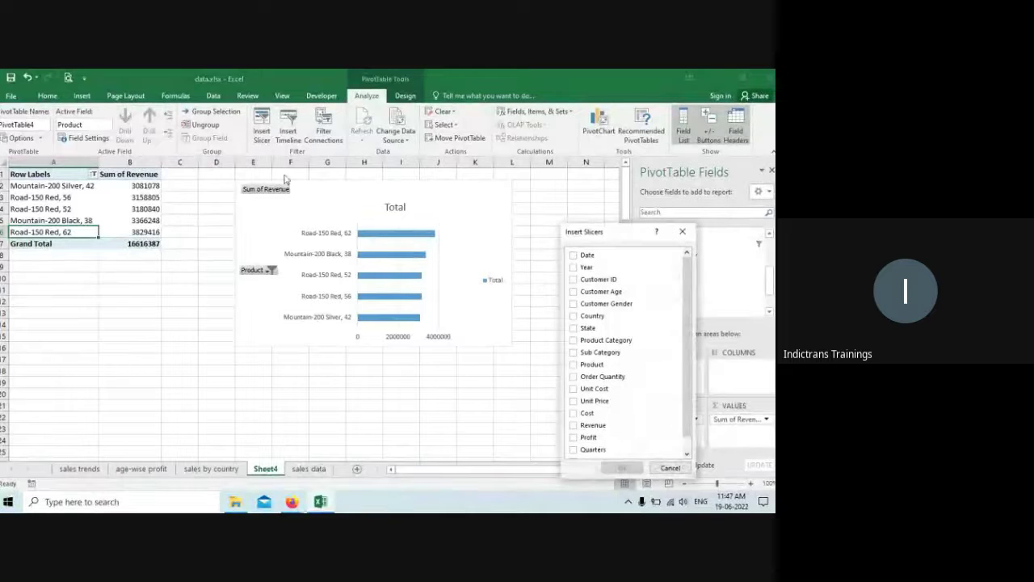
{"action": "left_click", "coordinate": [588, 315]}
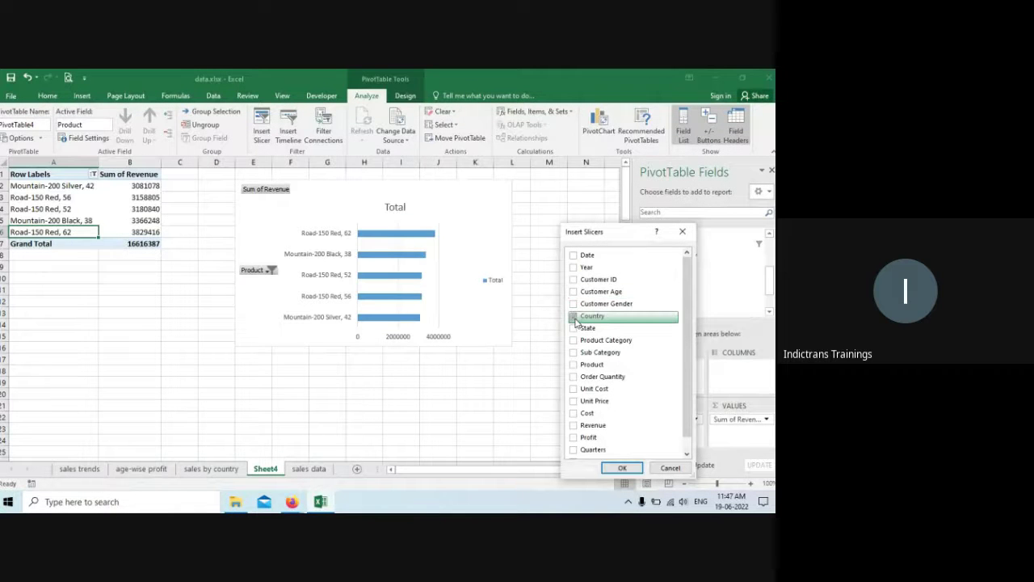
{"action": "left_click", "coordinate": [622, 467]}
{"action": "left_click_drag", "start_coordinate": [311, 247], "coordinate": [632, 227]}
Step: Filter the top products through the Country slicer by Australia, France and finally United States
{"action": "left_click", "coordinate": [626, 250]}
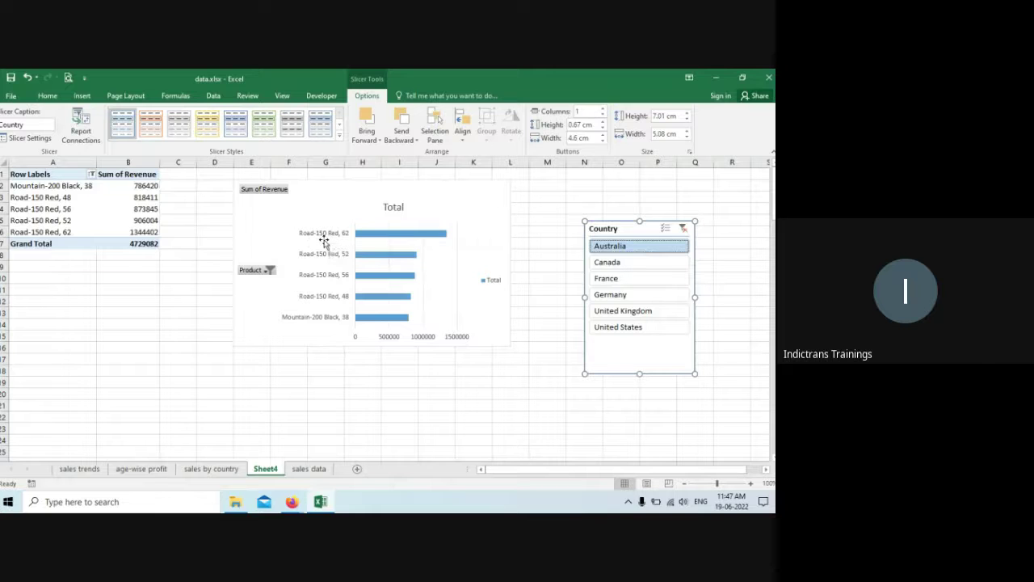
{"action": "left_click", "coordinate": [624, 279]}
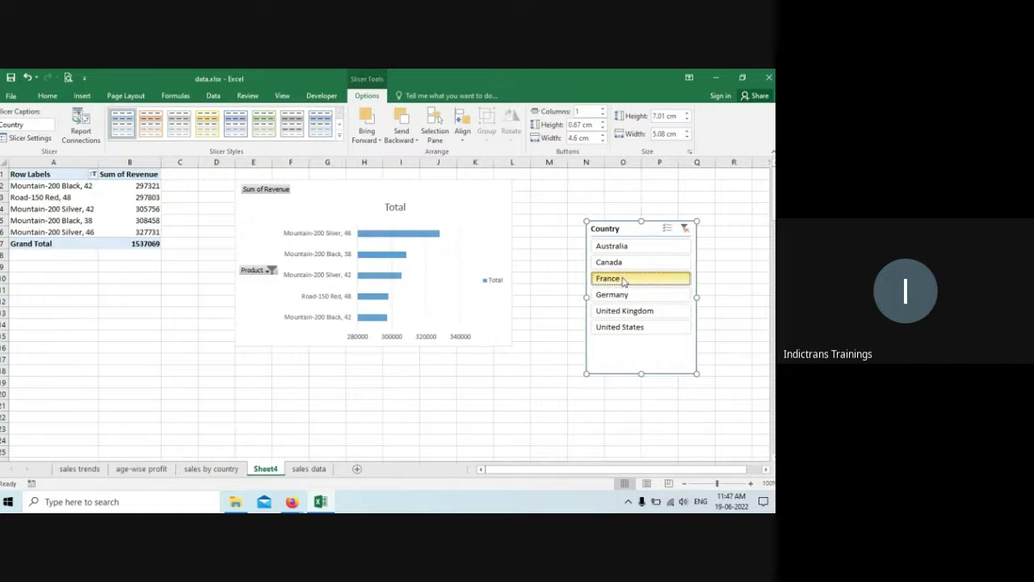
{"action": "left_click", "coordinate": [634, 328]}
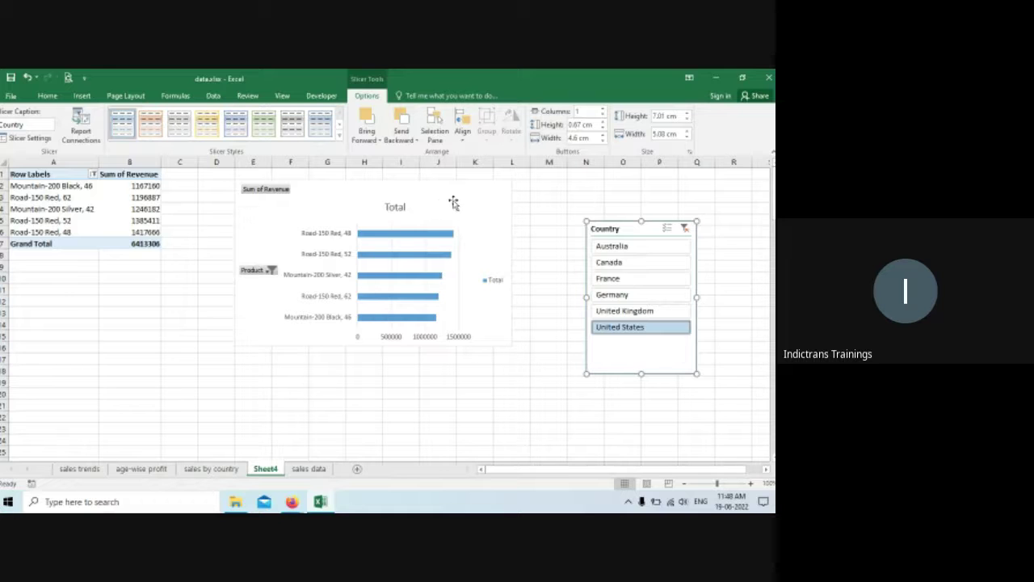
Step: Check the chart's Product filter options without changing them and hide the PivotChart field list
{"action": "left_click", "coordinate": [271, 271]}
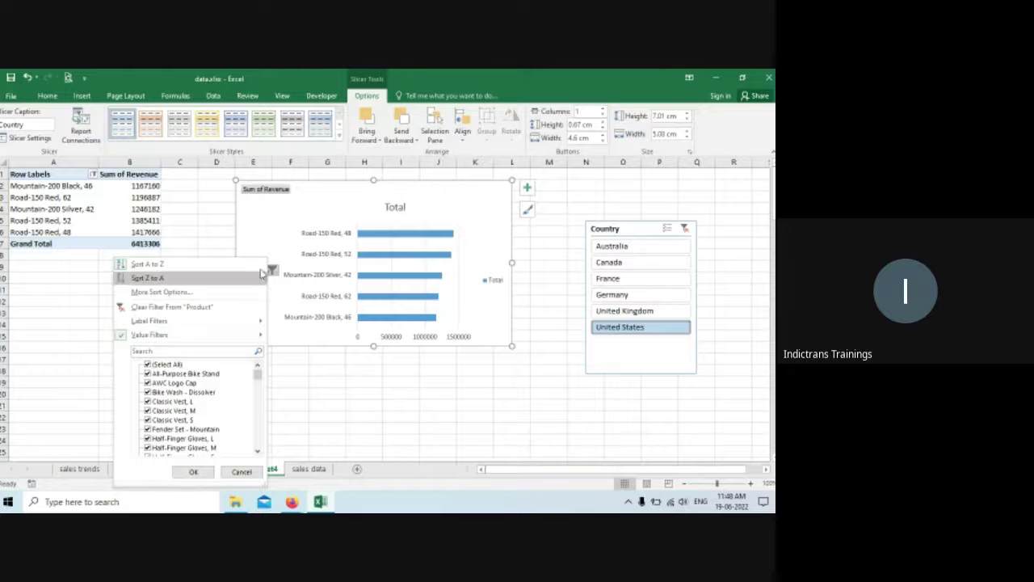
{"action": "left_click", "coordinate": [343, 421]}
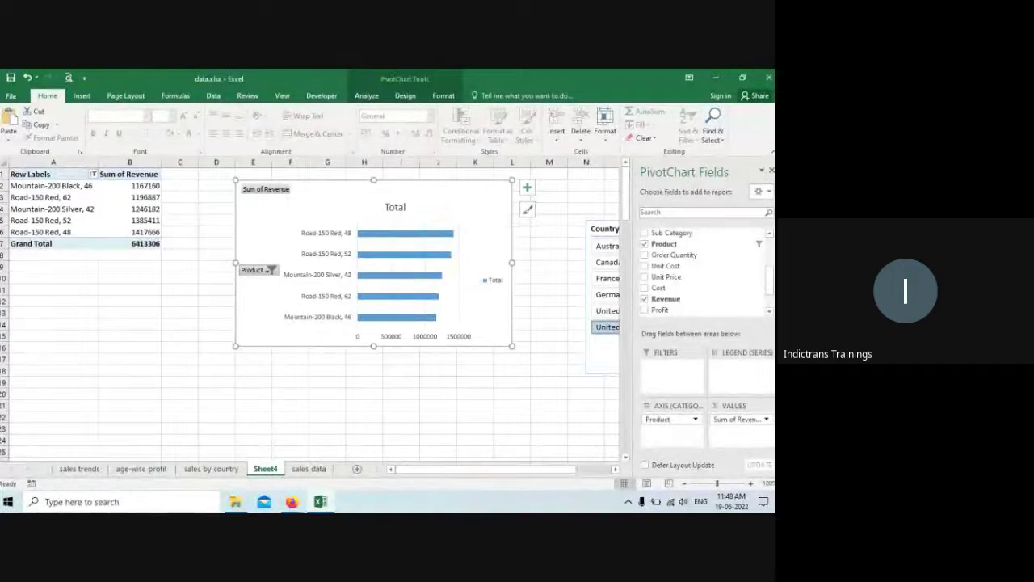
{"action": "left_click", "coordinate": [771, 170]}
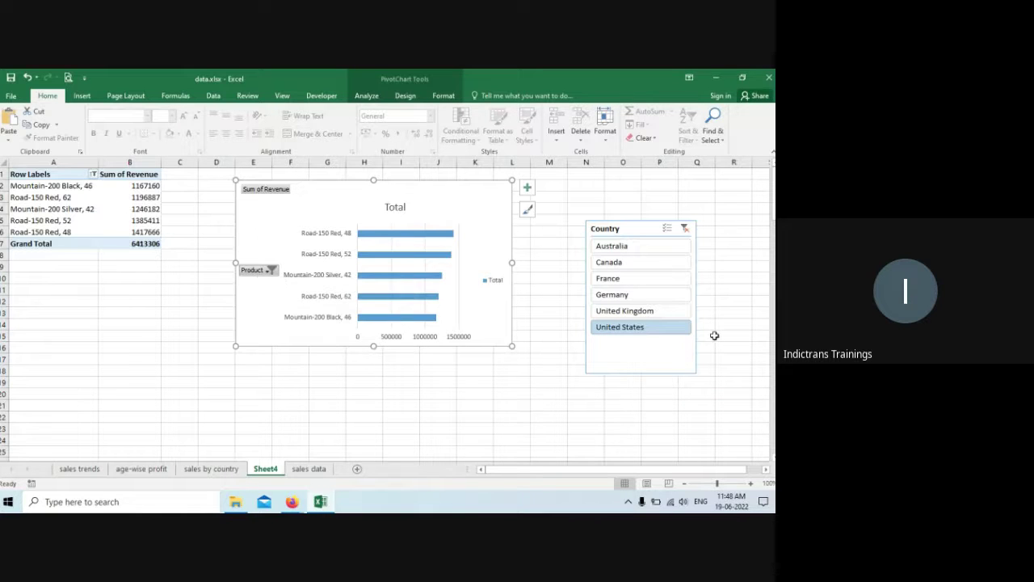
{"action": "left_click", "coordinate": [323, 187]}
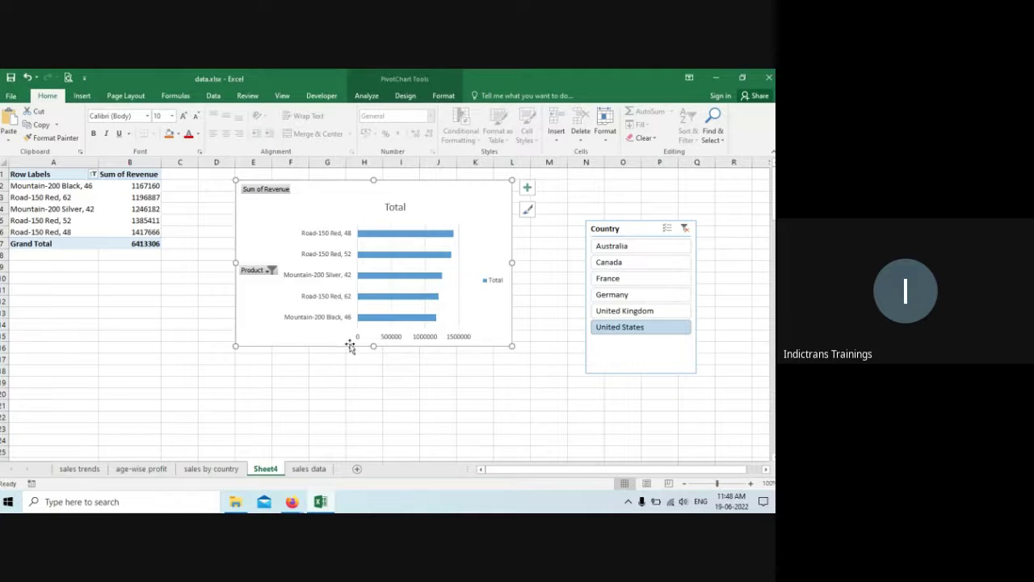
{"action": "mouse_move", "coordinate": [364, 322]}
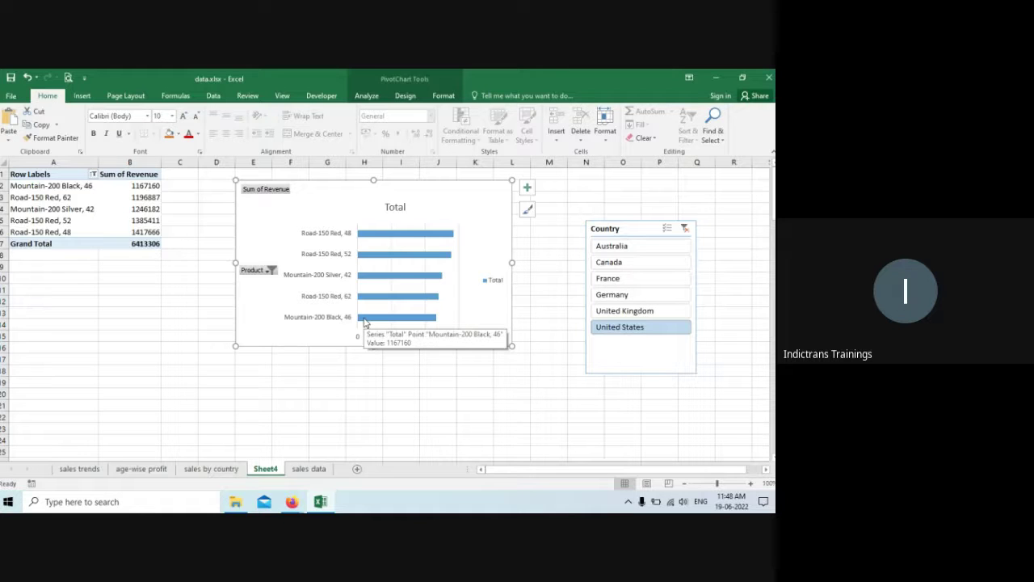
Step: Rename the top-products worksheet as "top 5 products"
{"action": "double_click", "coordinate": [266, 468]}
{"action": "type", "text": "to"}
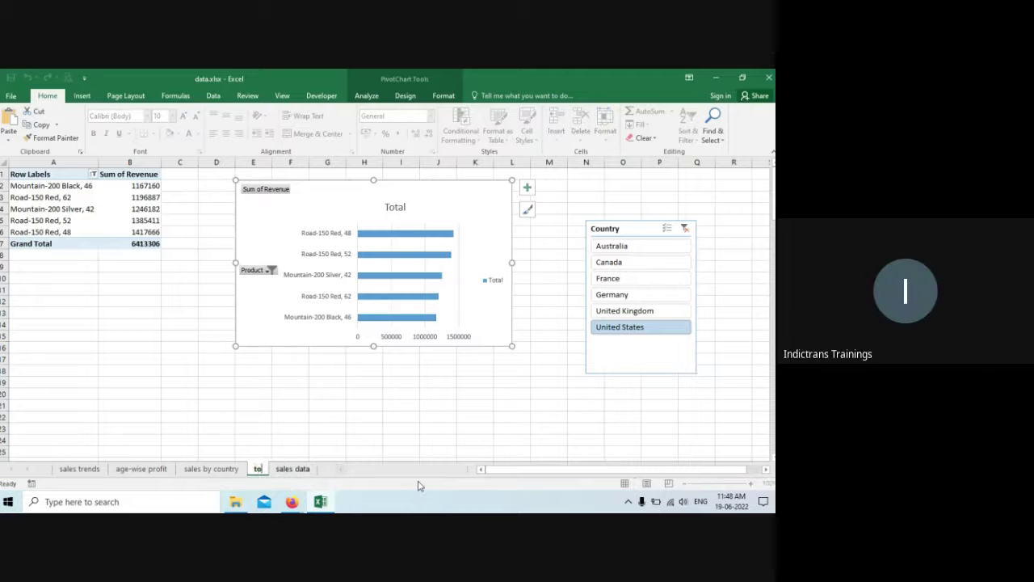
{"action": "type", "text": "p 5 product"}
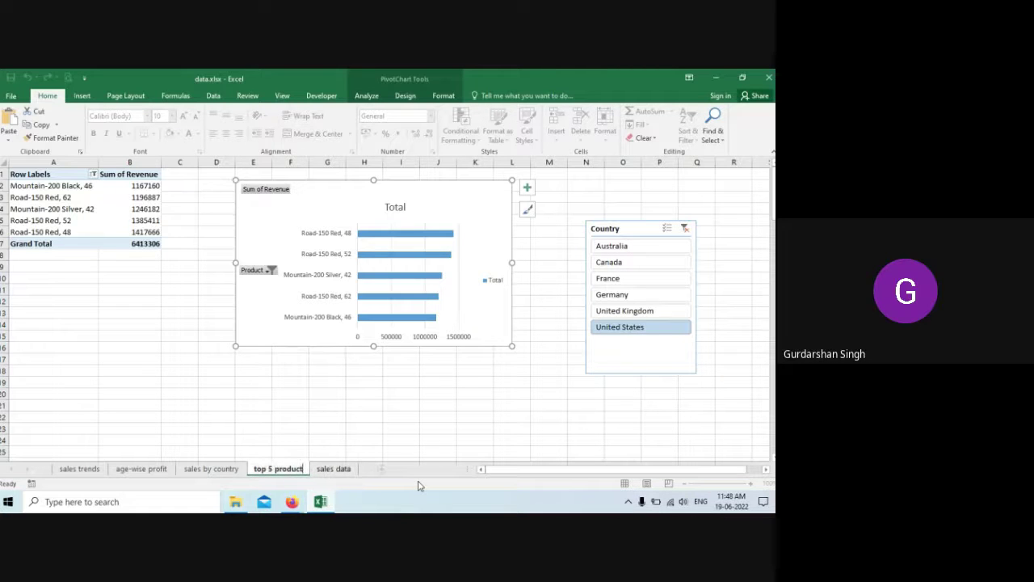
{"action": "key", "text": "Return"}
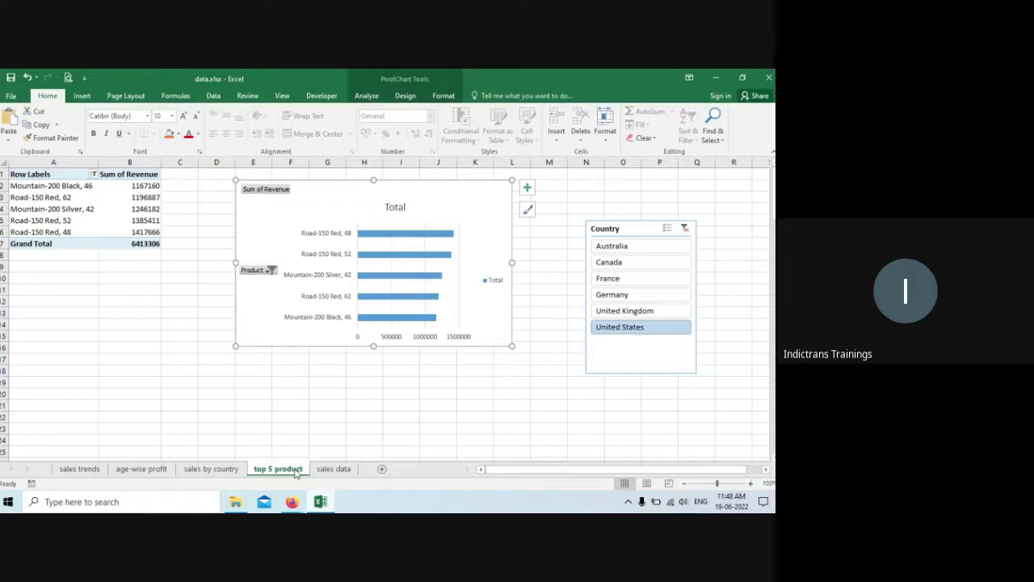
{"action": "left_click_drag", "start_coordinate": [296, 474], "coordinate": [339, 473]}
Step: Remove the legend, gridlines and title from the top-products chart and move it closer to the PivotTable
{"action": "left_click", "coordinate": [528, 189]}
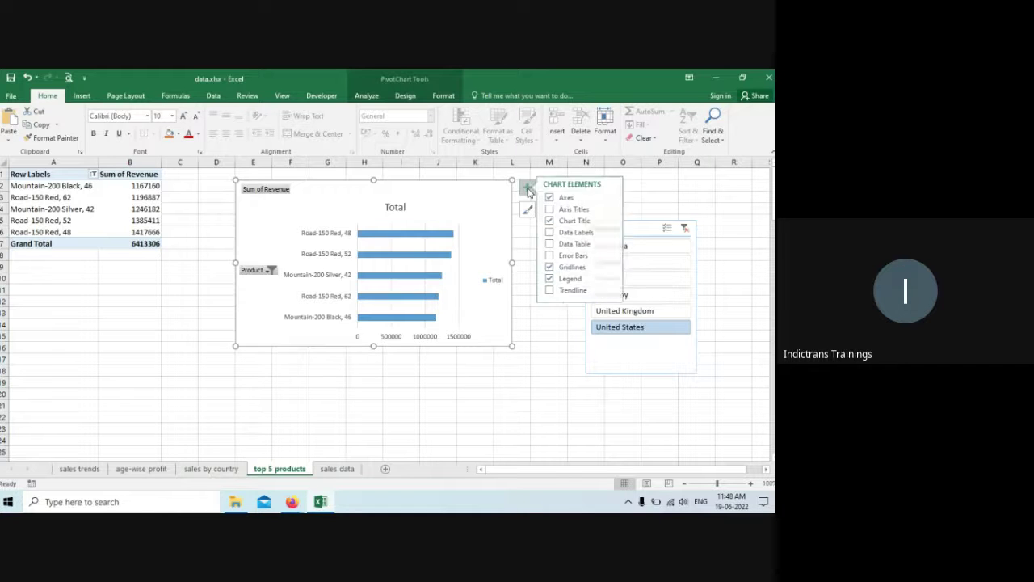
{"action": "left_click", "coordinate": [554, 278]}
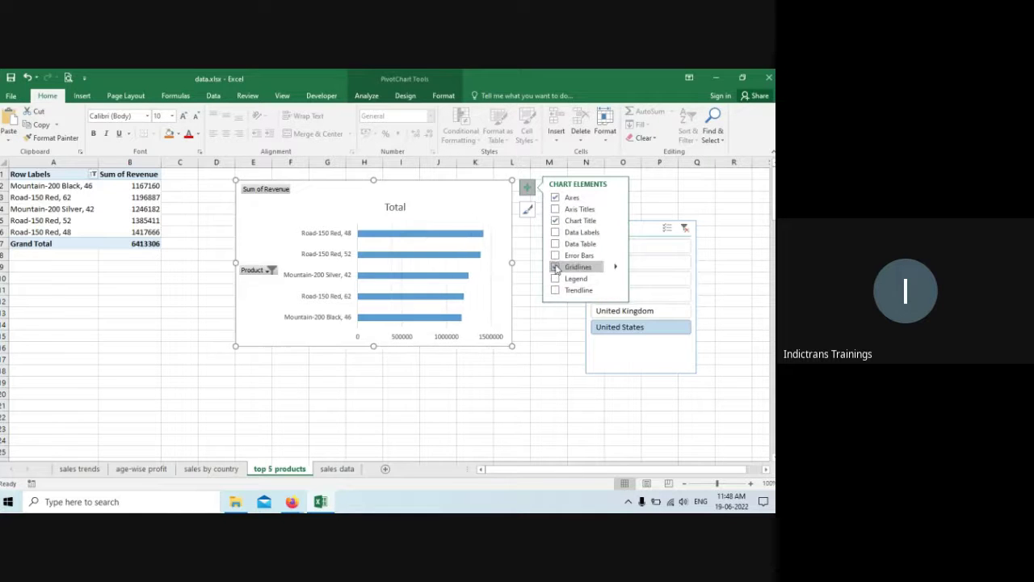
{"action": "left_click", "coordinate": [555, 267]}
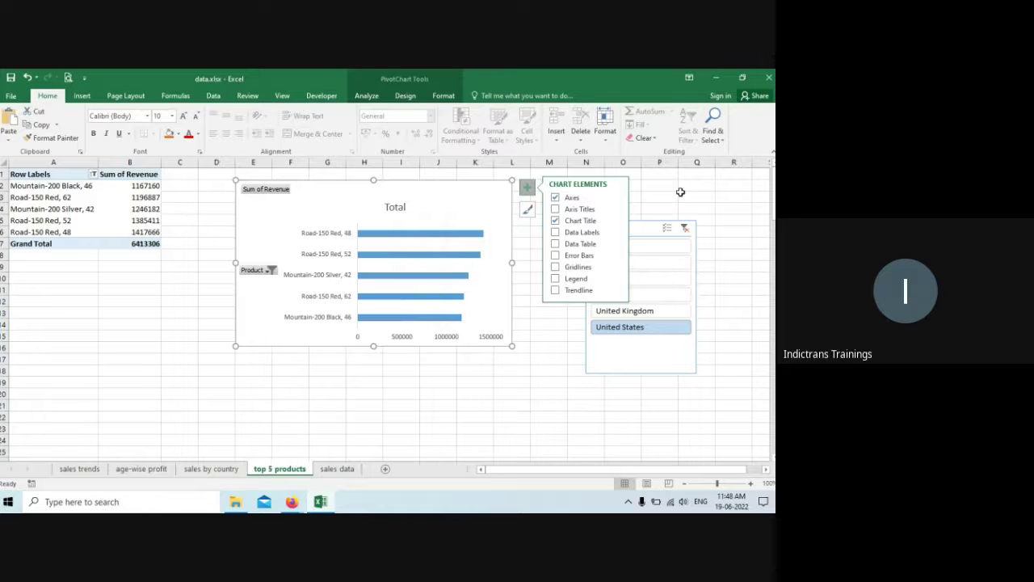
{"action": "left_click", "coordinate": [555, 220]}
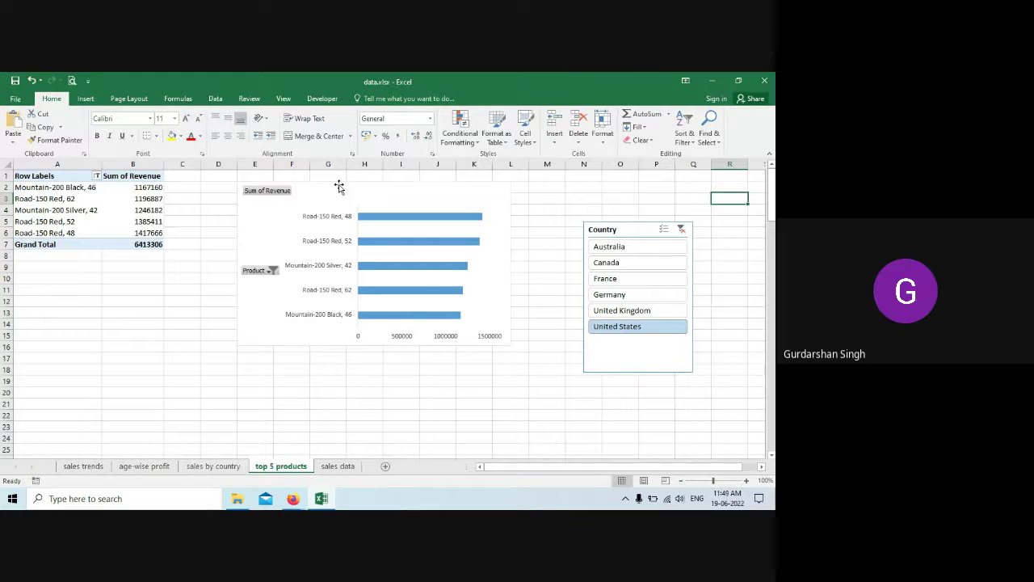
{"action": "left_click_drag", "start_coordinate": [339, 187], "coordinate": [288, 192]}
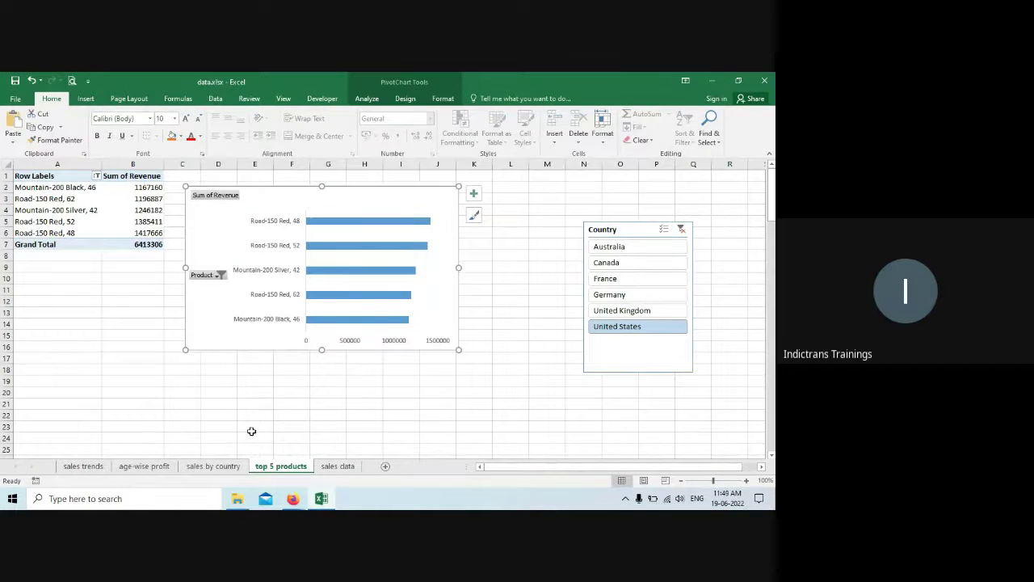
{"action": "mouse_move", "coordinate": [292, 499]}
{"action": "left_click", "coordinate": [223, 460]}
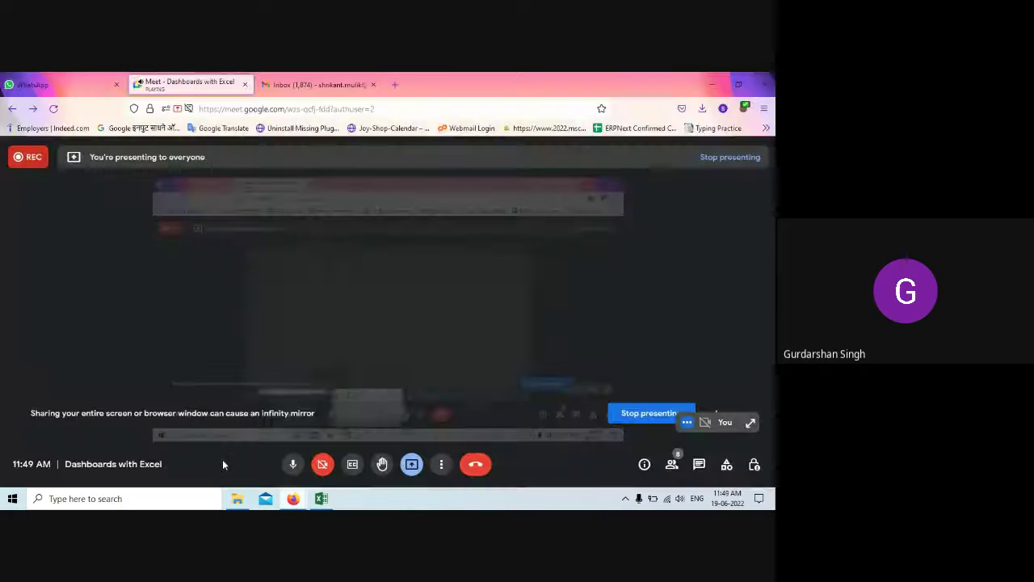
{"action": "left_click", "coordinate": [322, 499]}
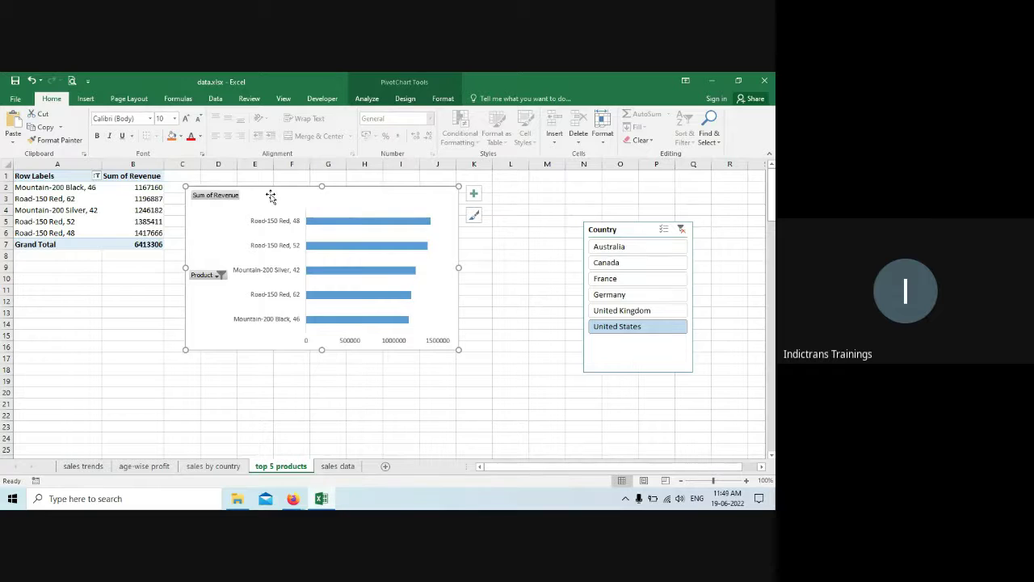
{"action": "left_click", "coordinate": [406, 99]}
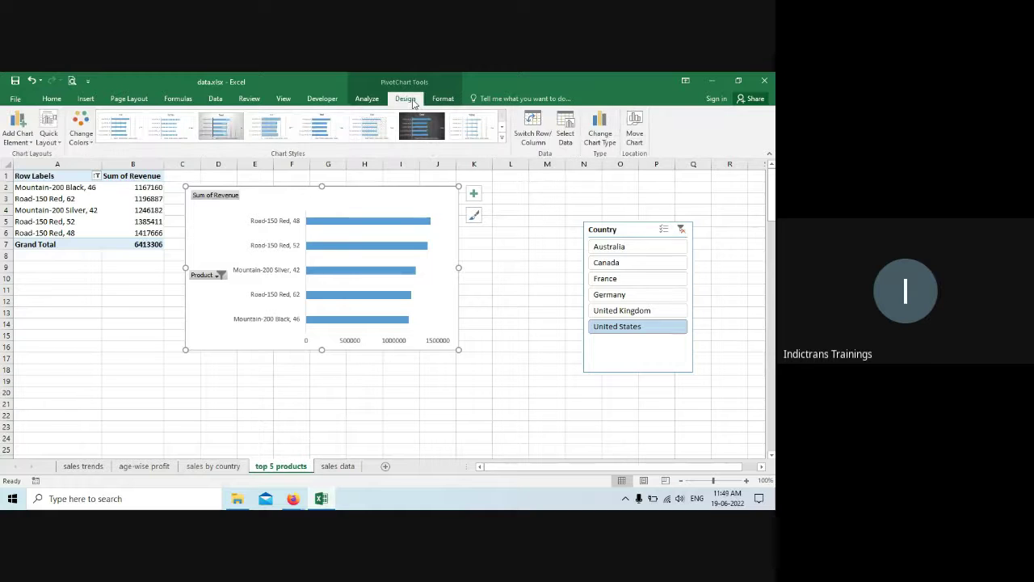
{"action": "left_click", "coordinate": [605, 131]}
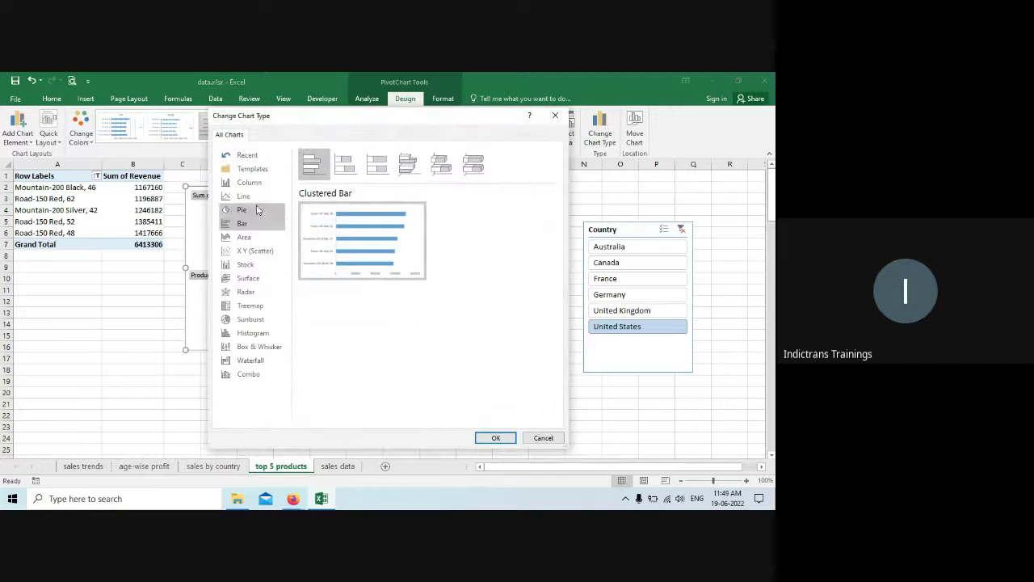
{"action": "left_click", "coordinate": [545, 440]}
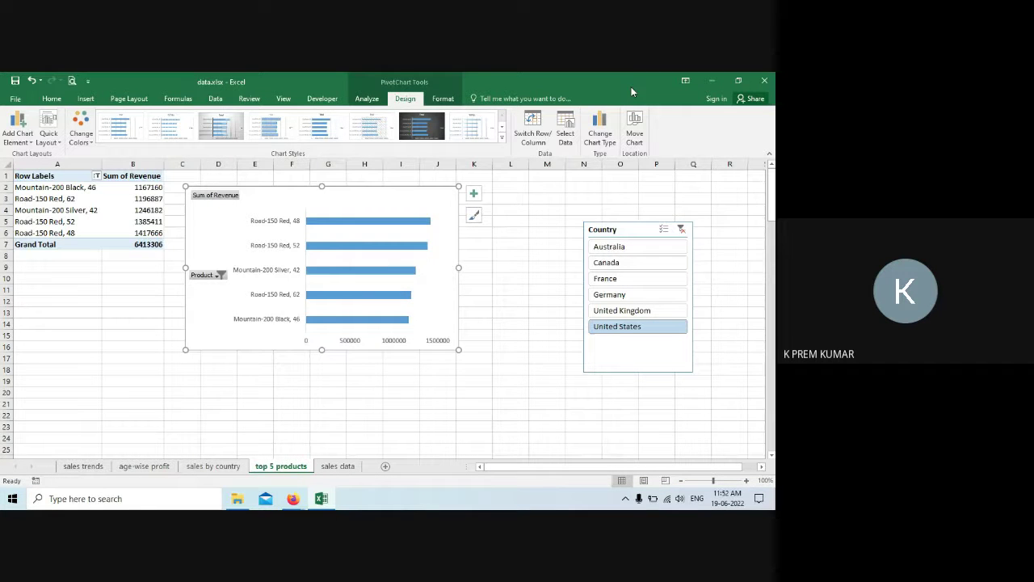
{"action": "key", "text": "alt+Tab"}
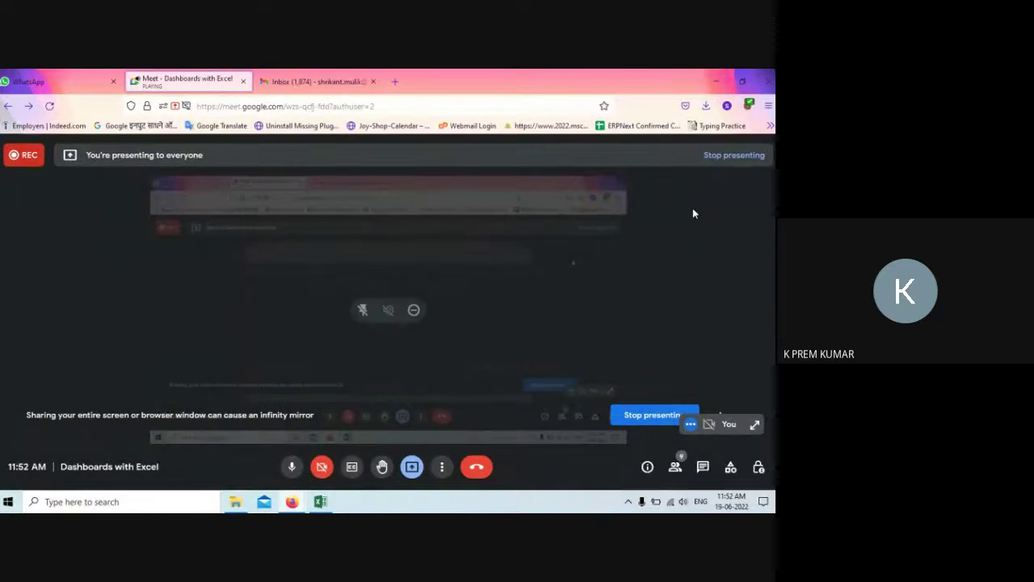
{"action": "key", "text": "alt+Tab"}
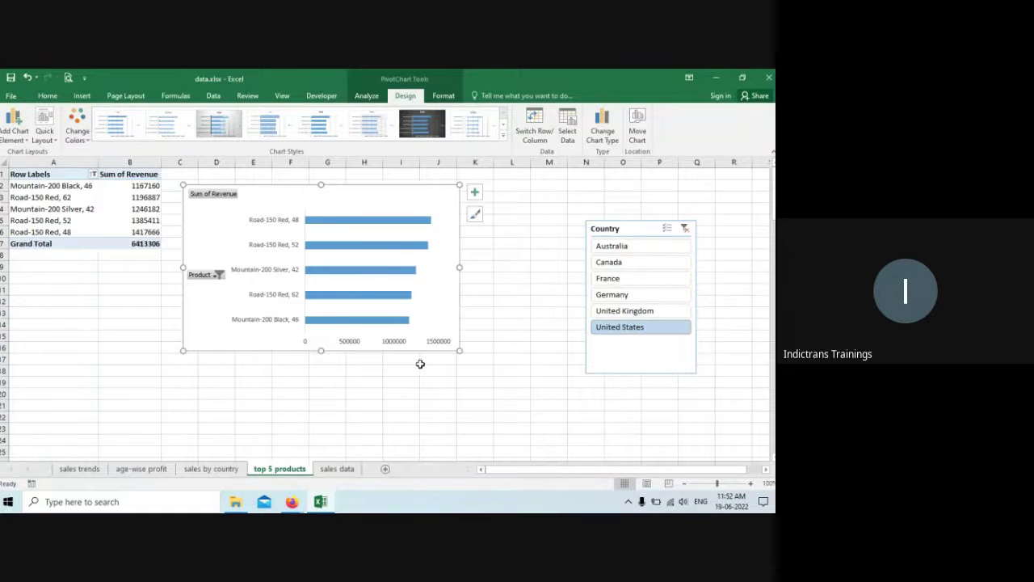
Step: Review the sales trends, age-wise profit, sales by country, top 5 products and sales data worksheets
{"action": "left_click", "coordinate": [141, 469]}
{"action": "left_click", "coordinate": [79, 468]}
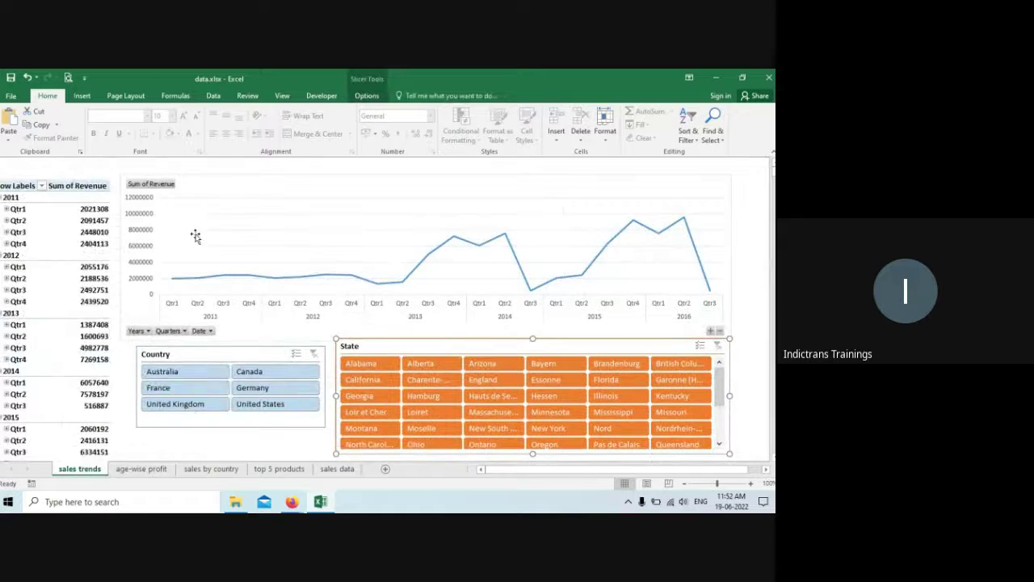
{"action": "left_click", "coordinate": [142, 469]}
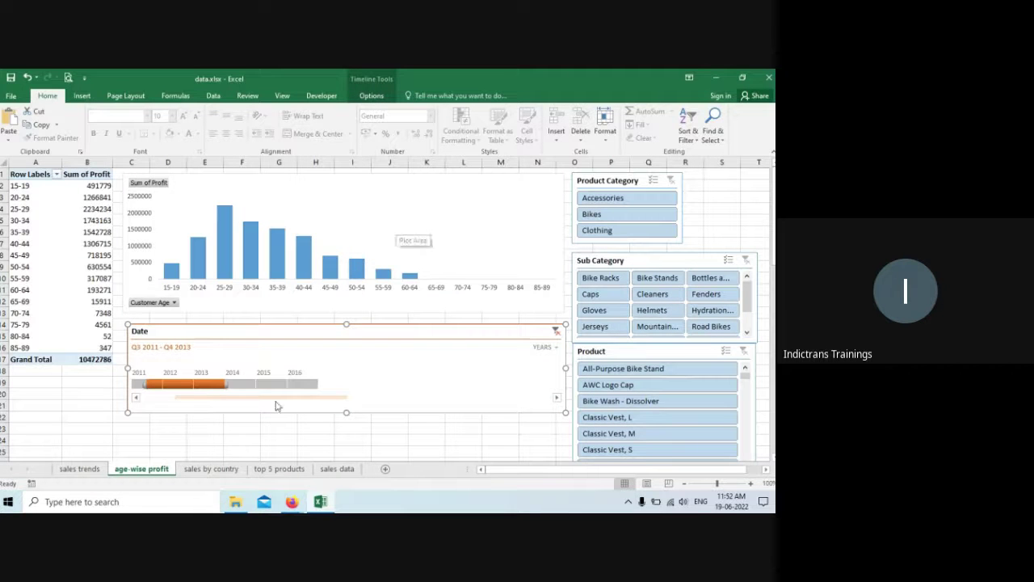
{"action": "left_click", "coordinate": [208, 469]}
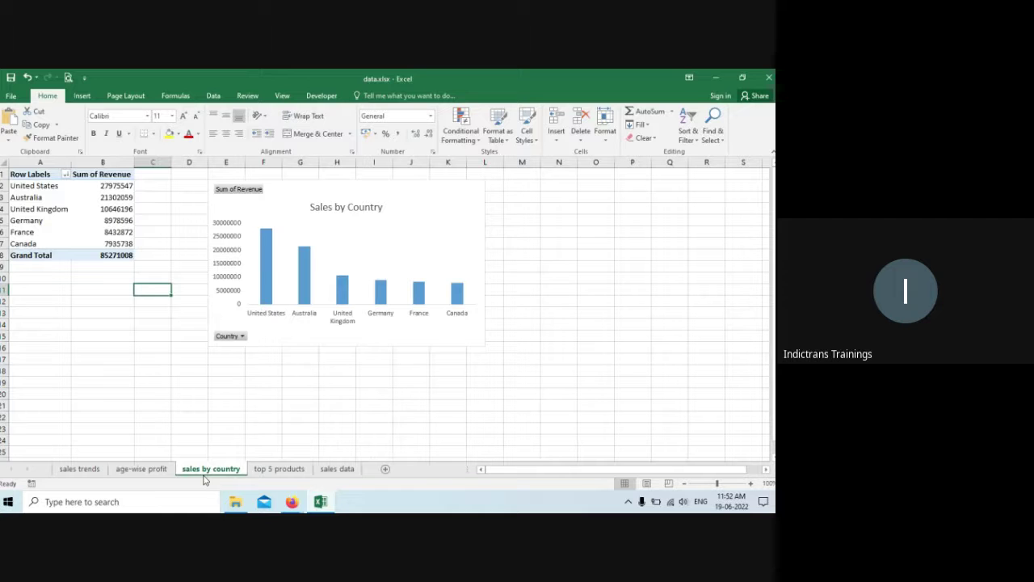
{"action": "left_click", "coordinate": [281, 470]}
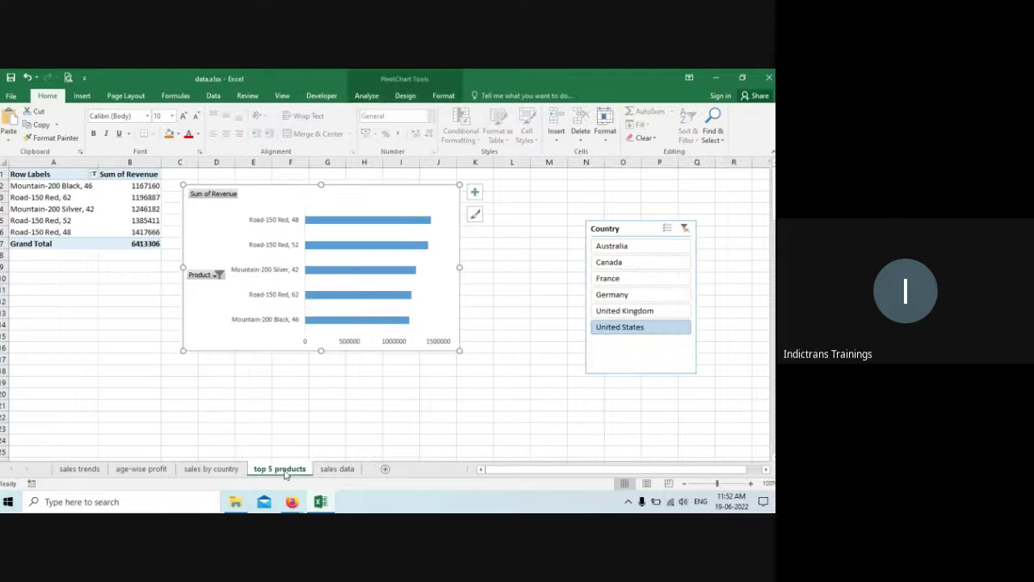
{"action": "left_click", "coordinate": [336, 469]}
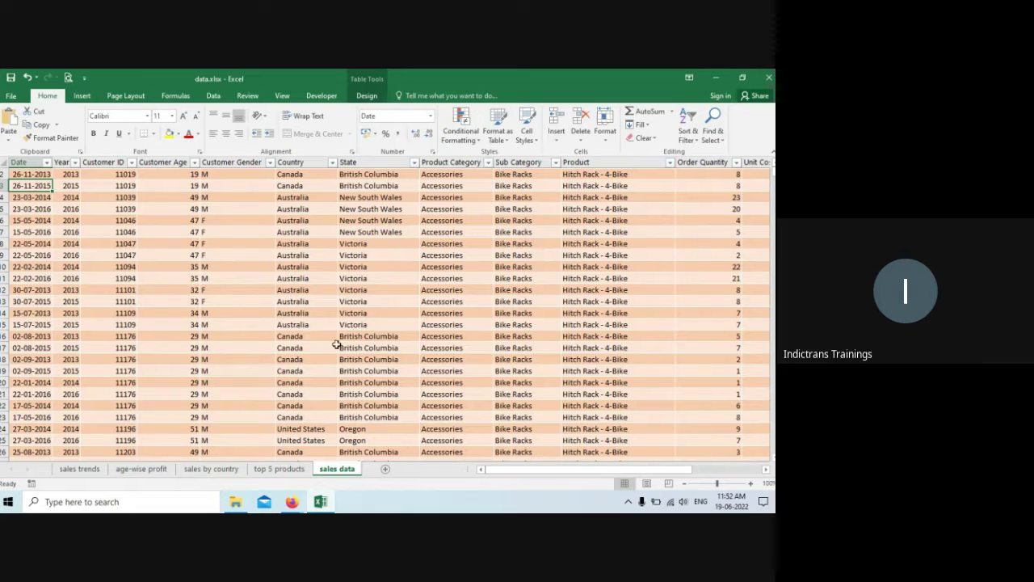
{"action": "left_click", "coordinate": [272, 471]}
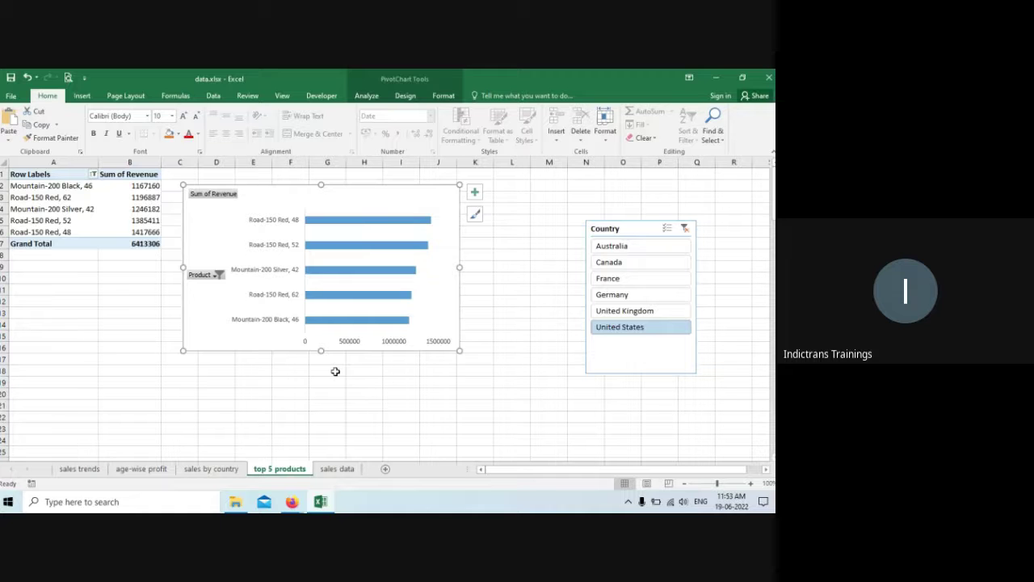
Step: Move the sales data worksheet to the front of the workbook and add a new worksheet after top 5 products
{"action": "left_click", "coordinate": [339, 469]}
{"action": "mouse_move", "coordinate": [61, 454]}
{"action": "left_mouse_down"}
{"action": "mouse_move", "coordinate": [51, 463]}
{"action": "mouse_move", "coordinate": [68, 457]}
{"action": "left_mouse_up"}
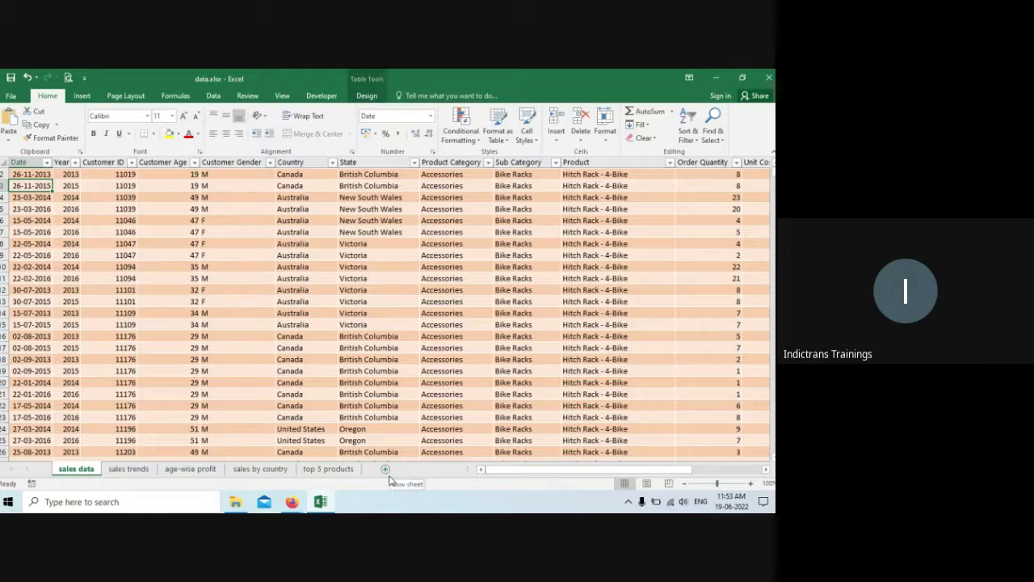
{"action": "left_click", "coordinate": [348, 471]}
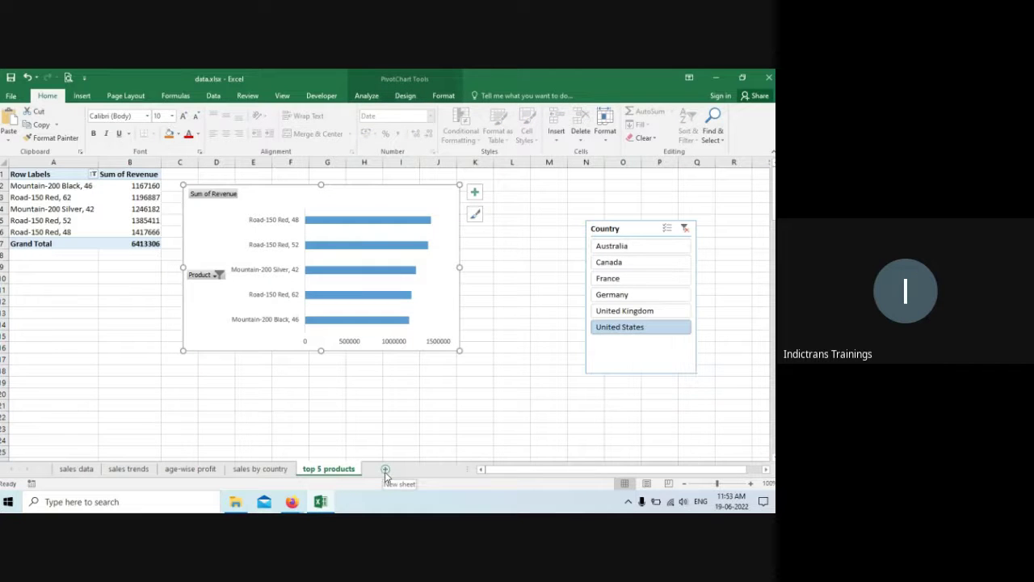
{"action": "left_click", "coordinate": [386, 470]}
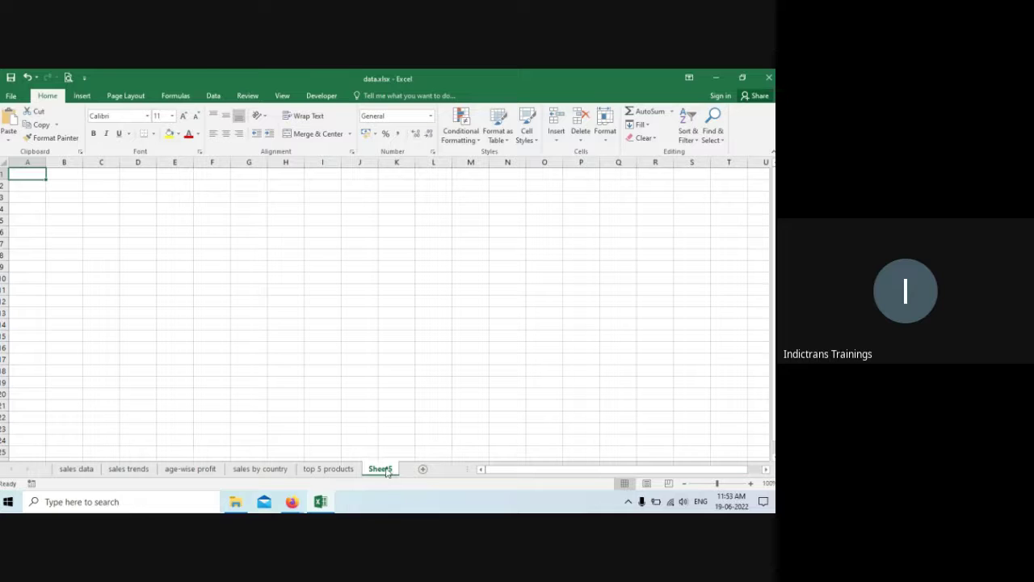
Step: Rename the new worksheet as "dashboard"
{"action": "double_click", "coordinate": [388, 469]}
{"action": "type", "text": "da"}
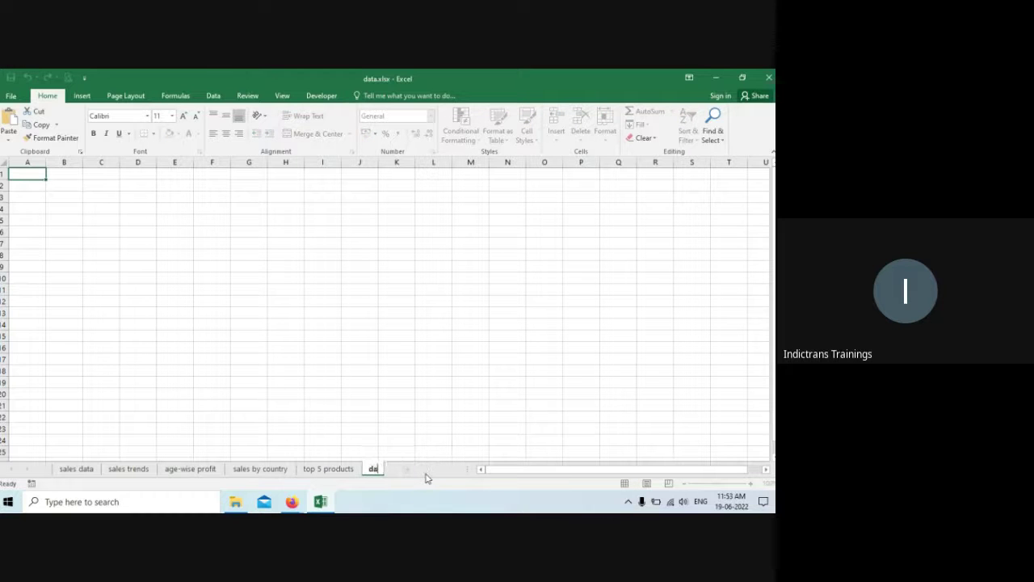
{"action": "type", "text": "shboard"}
{"action": "key", "text": "Return"}
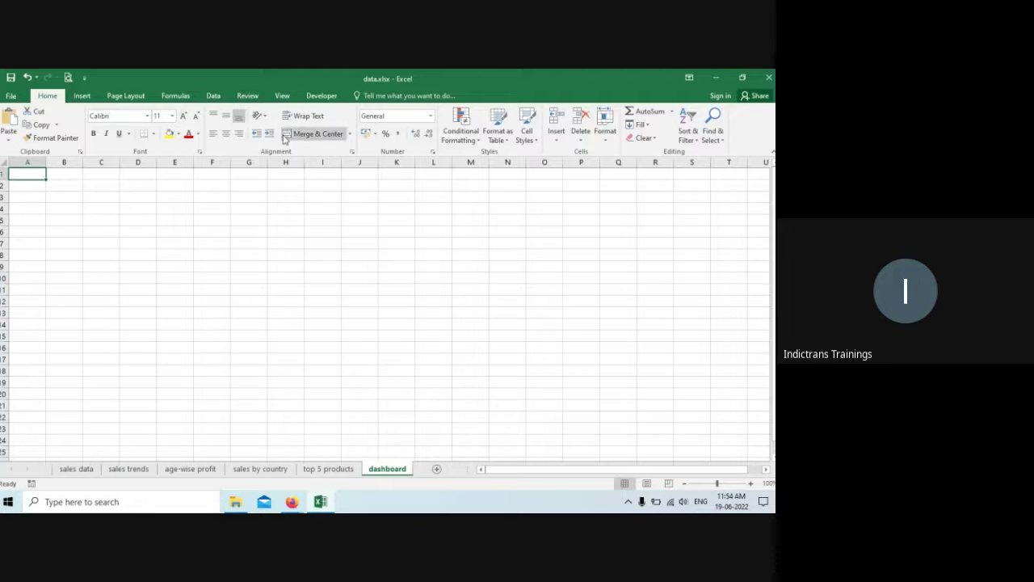
Step: Hide the gridlines and the row and column headings on the dashboard worksheet
{"action": "left_click", "coordinate": [286, 95]}
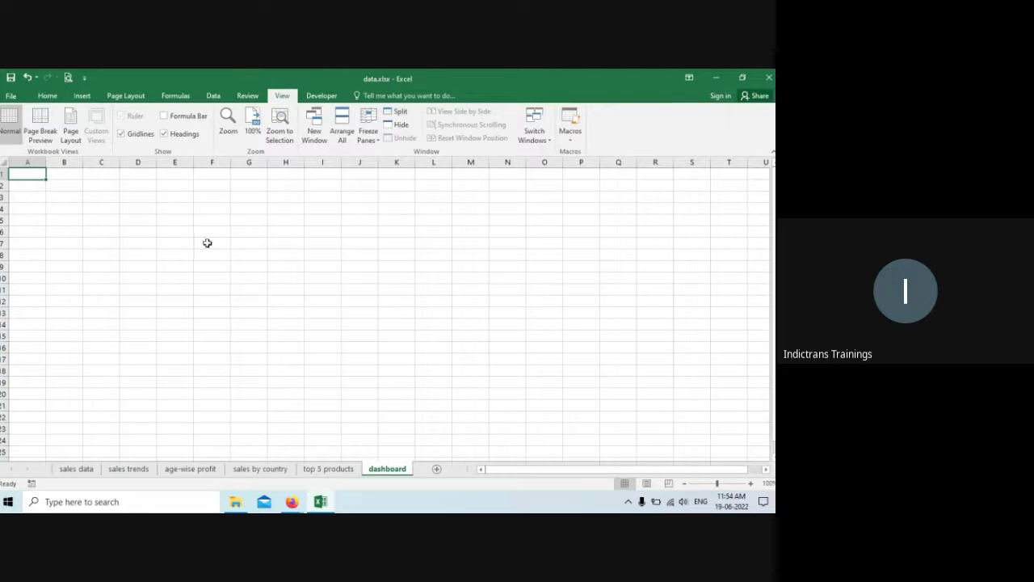
{"action": "left_click", "coordinate": [123, 134]}
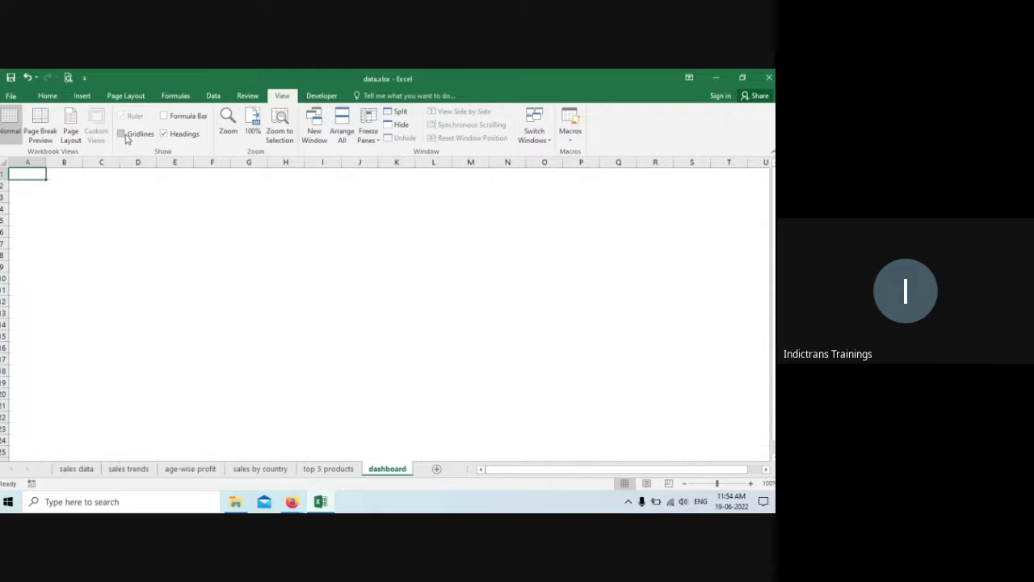
{"action": "left_click", "coordinate": [164, 134]}
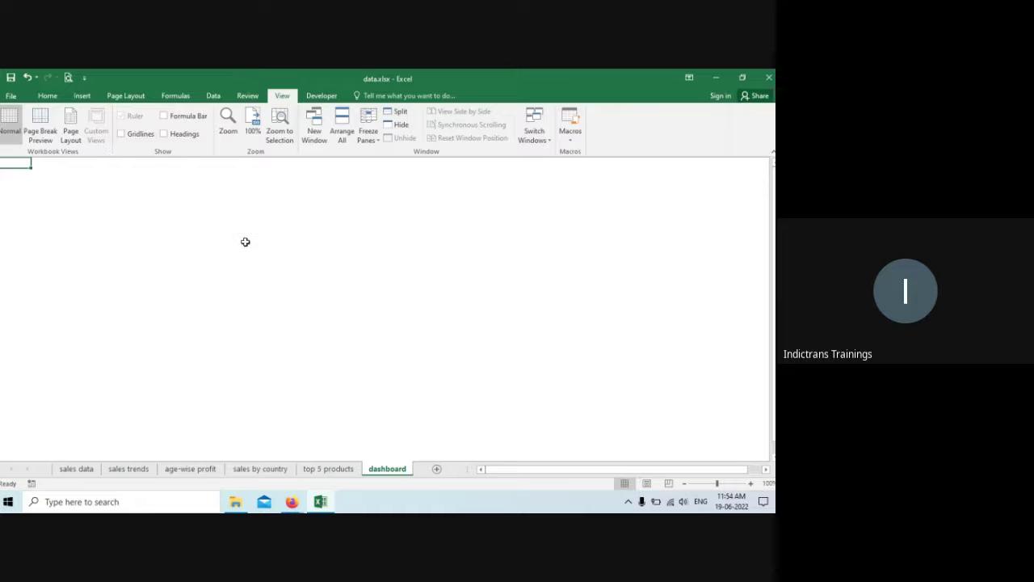
{"action": "left_click", "coordinate": [291, 293]}
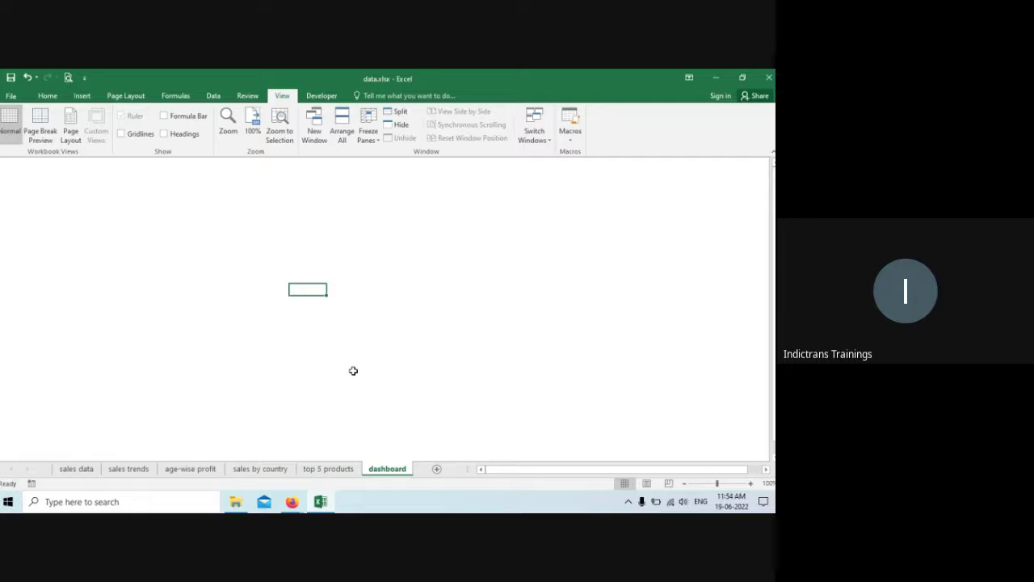
Step: Copy the revenue line chart from the sales trends worksheet onto the dashboard worksheet
{"action": "left_click", "coordinate": [130, 469]}
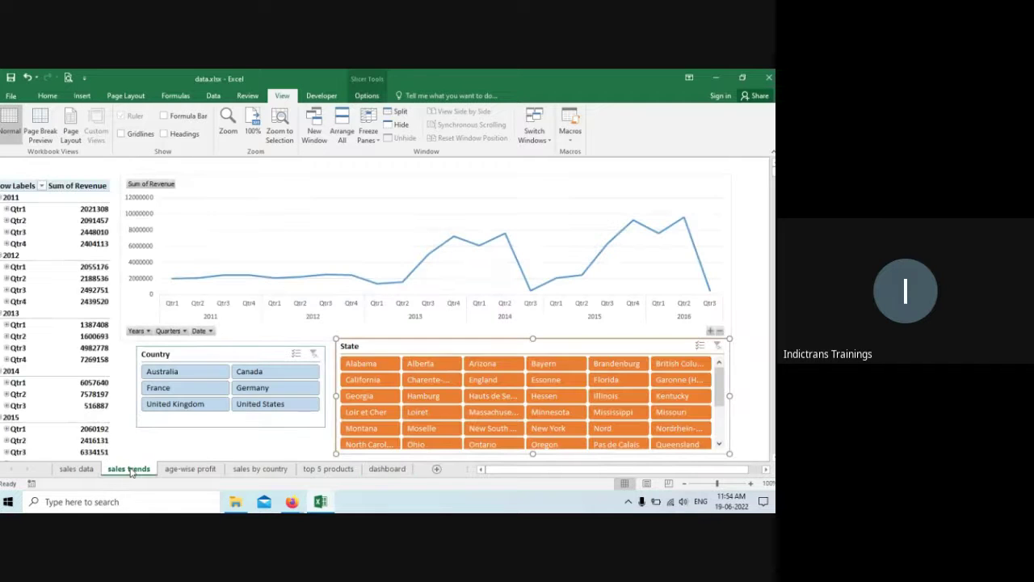
{"action": "left_click", "coordinate": [274, 205]}
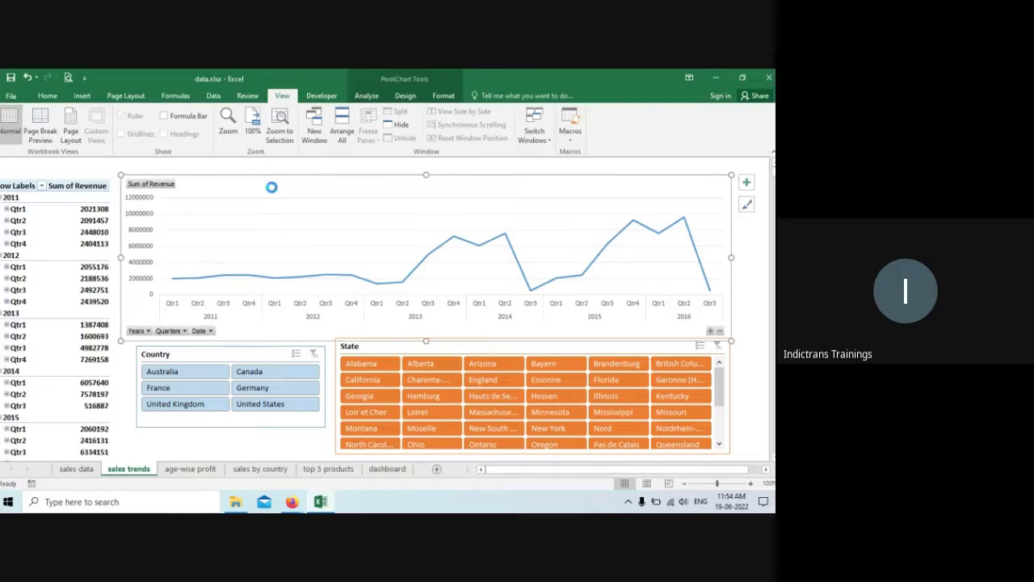
{"action": "left_click", "coordinate": [388, 469]}
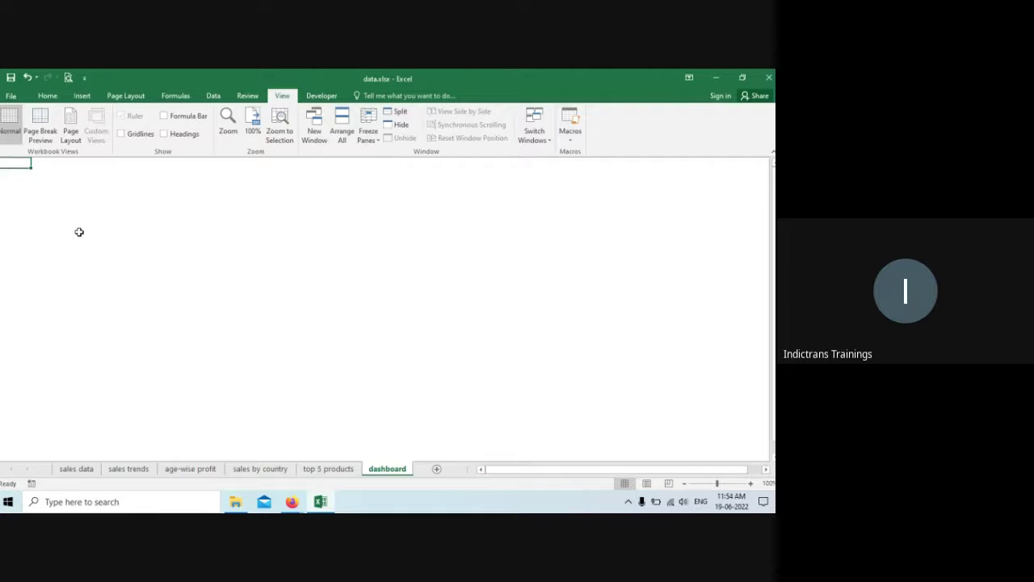
{"action": "key", "text": "ctrl+v"}
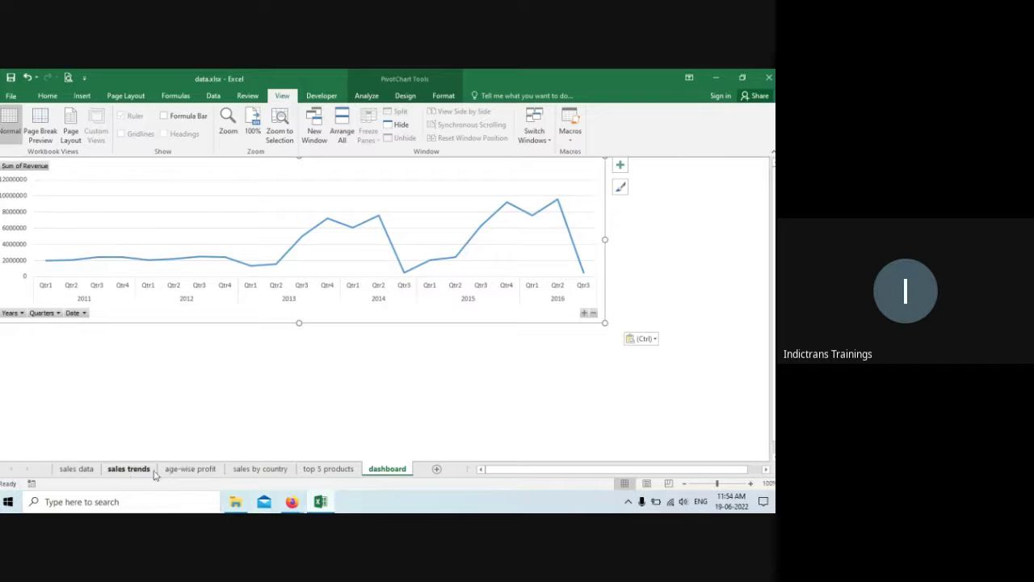
Step: Delete the pasted revenue line chart from the dashboard worksheet
{"action": "left_click", "coordinate": [188, 470]}
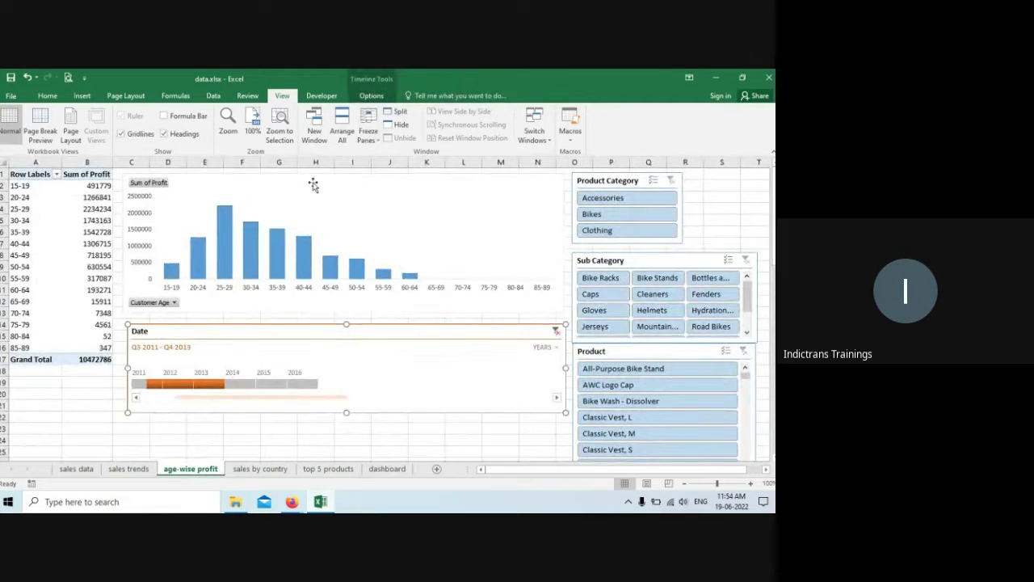
{"action": "left_click", "coordinate": [261, 179]}
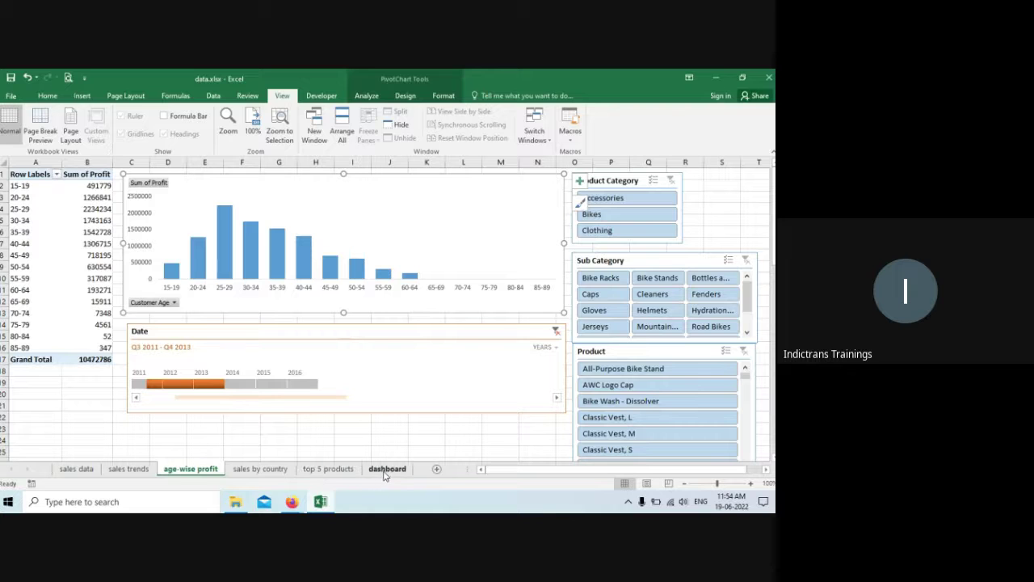
{"action": "left_click", "coordinate": [128, 470]}
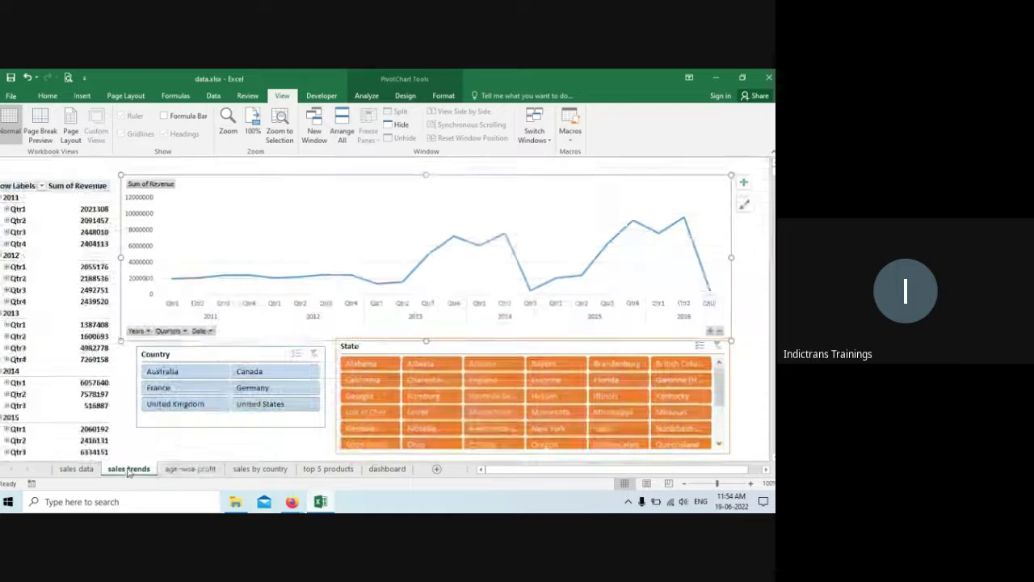
{"action": "left_click", "coordinate": [387, 469]}
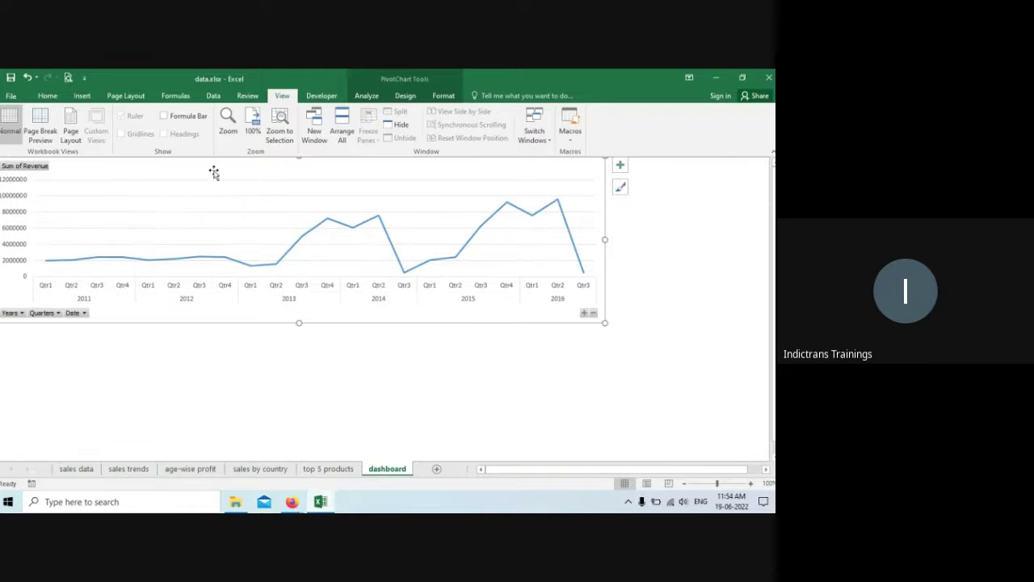
{"action": "key", "text": "Delete"}
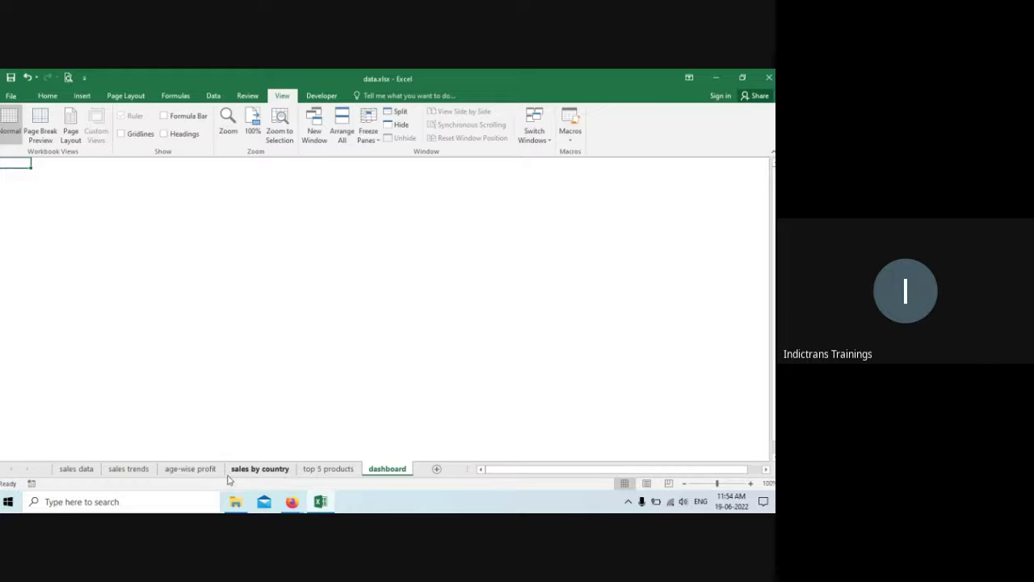
Step: Copy the Sales by Country chart from its worksheet onto the top of the empty dashboard worksheet
{"action": "left_click", "coordinate": [251, 471]}
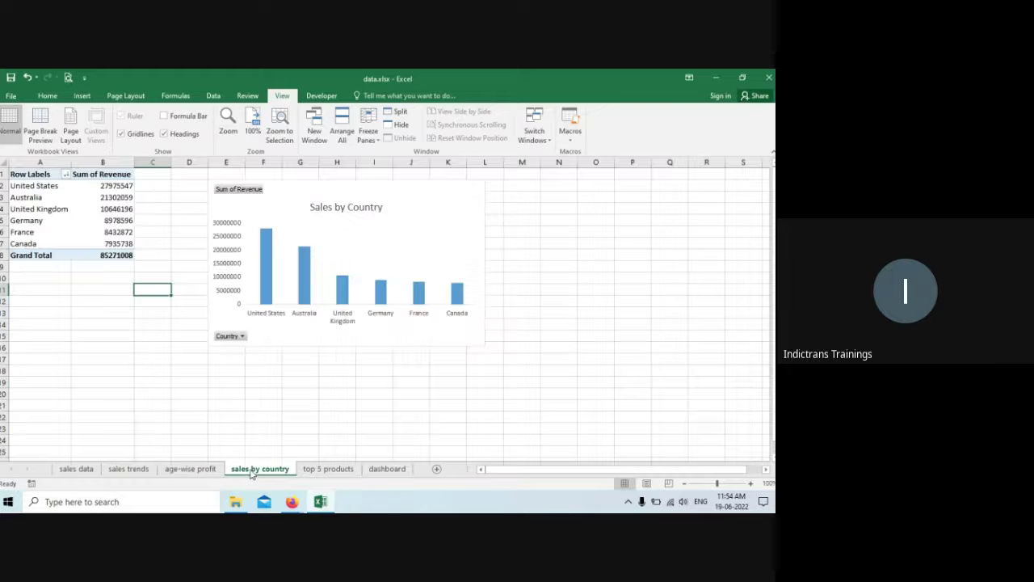
{"action": "left_click", "coordinate": [406, 190]}
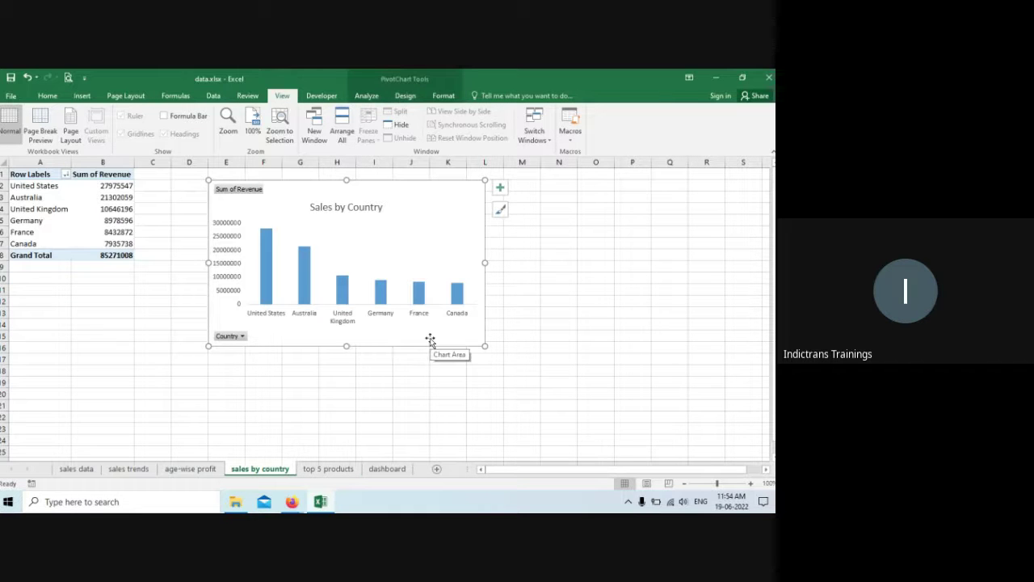
{"action": "left_click", "coordinate": [387, 468]}
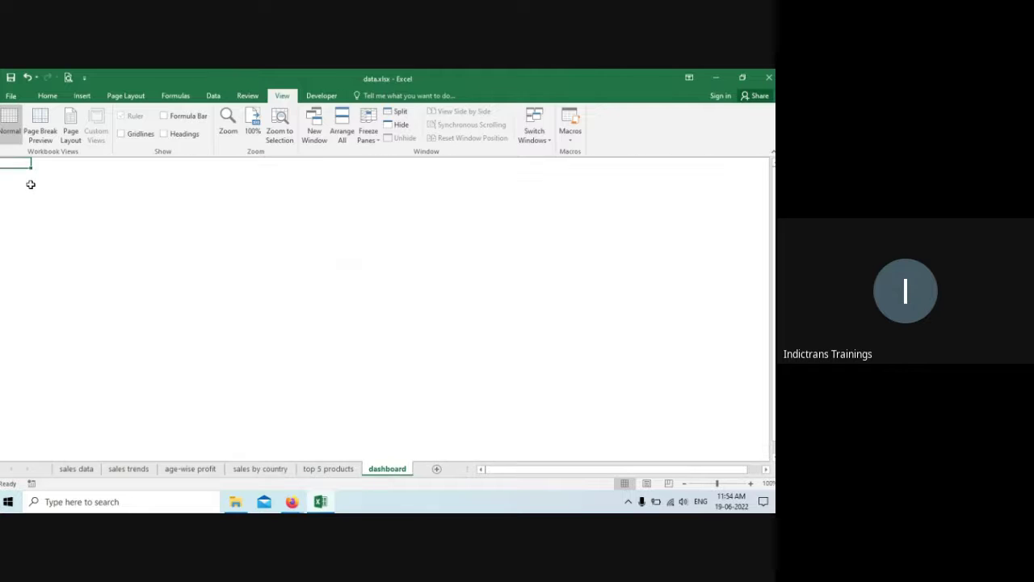
{"action": "key", "text": "ctrl+v"}
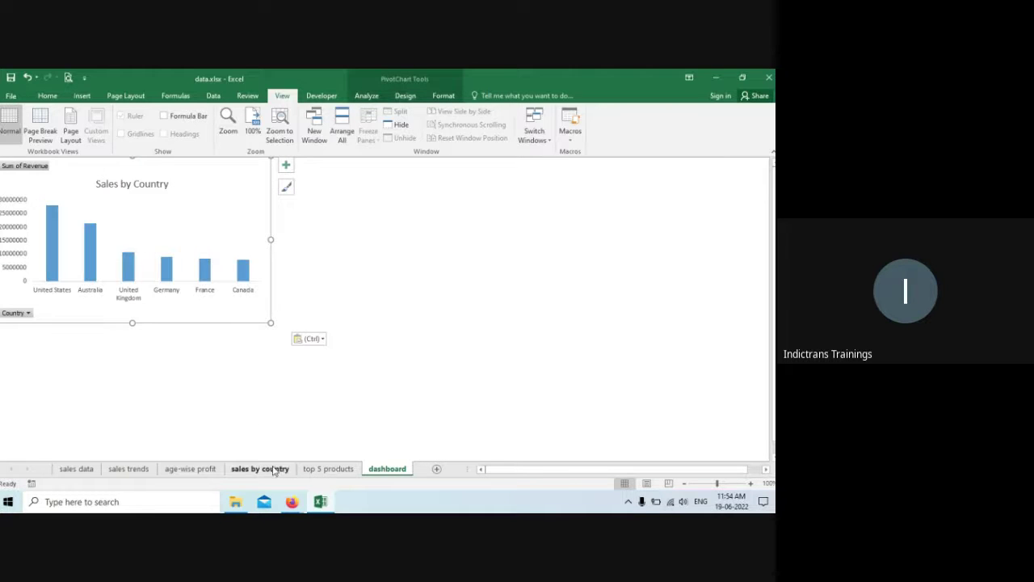
Step: Copy the bar chart from the top 5 products worksheet onto the dashboard, just right of the Sales by Country chart
{"action": "left_click", "coordinate": [328, 469]}
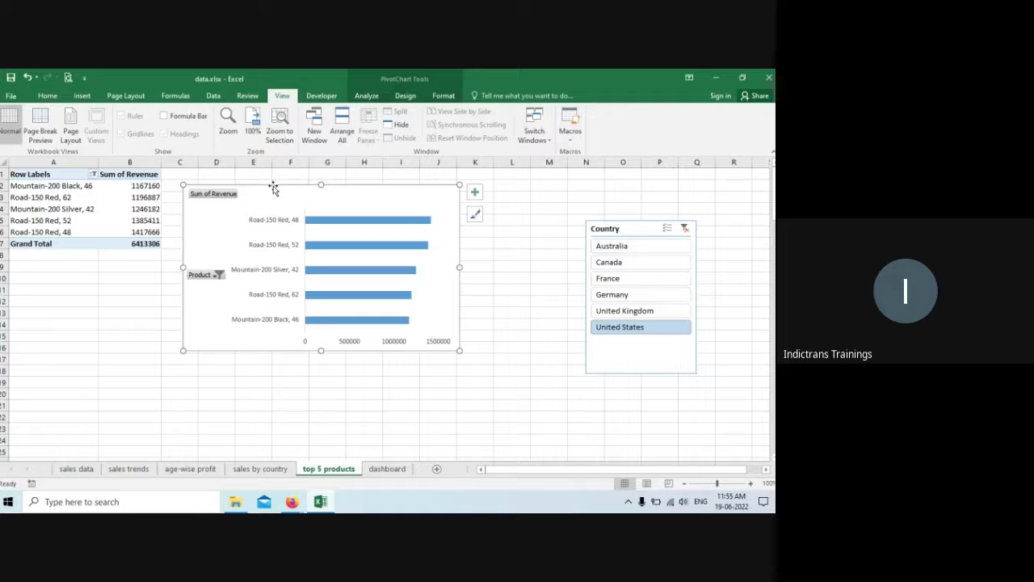
{"action": "left_click", "coordinate": [398, 474]}
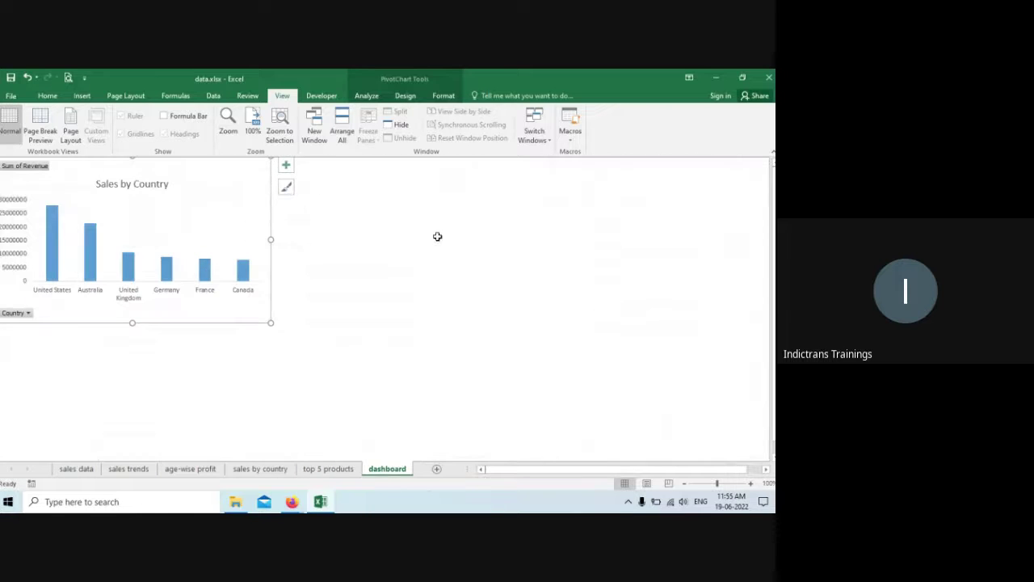
{"action": "left_click", "coordinate": [324, 164]}
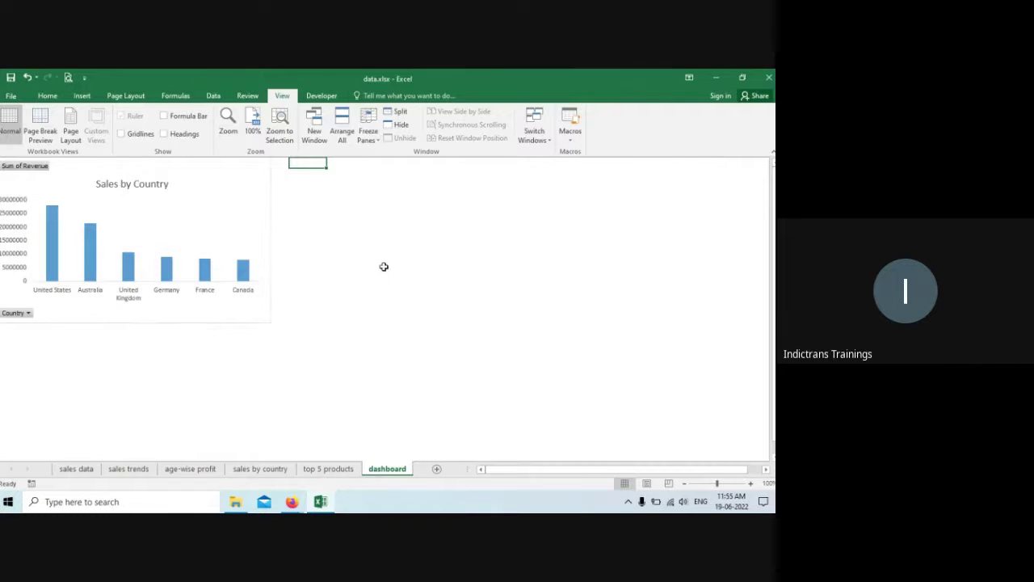
{"action": "key", "text": "ctrl+v"}
{"action": "left_click", "coordinate": [455, 382]}
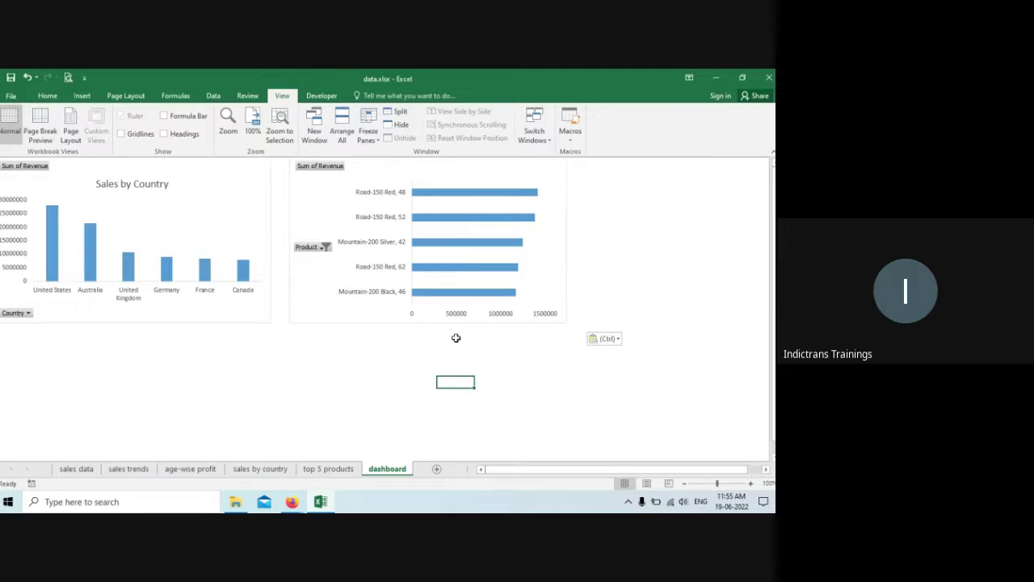
Step: Insert a Product Category slicer for the dashboard's Sales by Country chart
{"action": "left_click", "coordinate": [223, 199]}
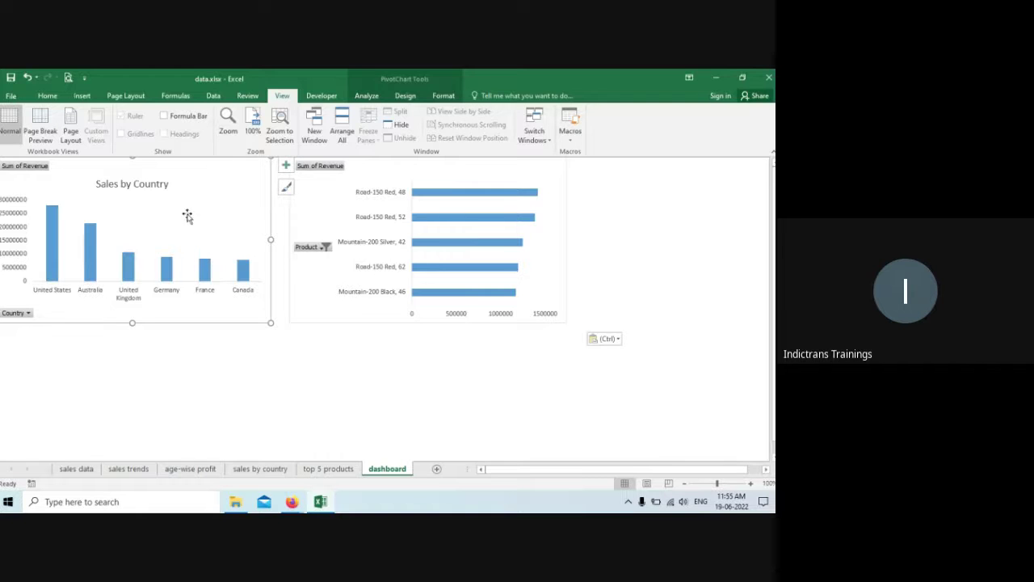
{"action": "left_click", "coordinate": [370, 99]}
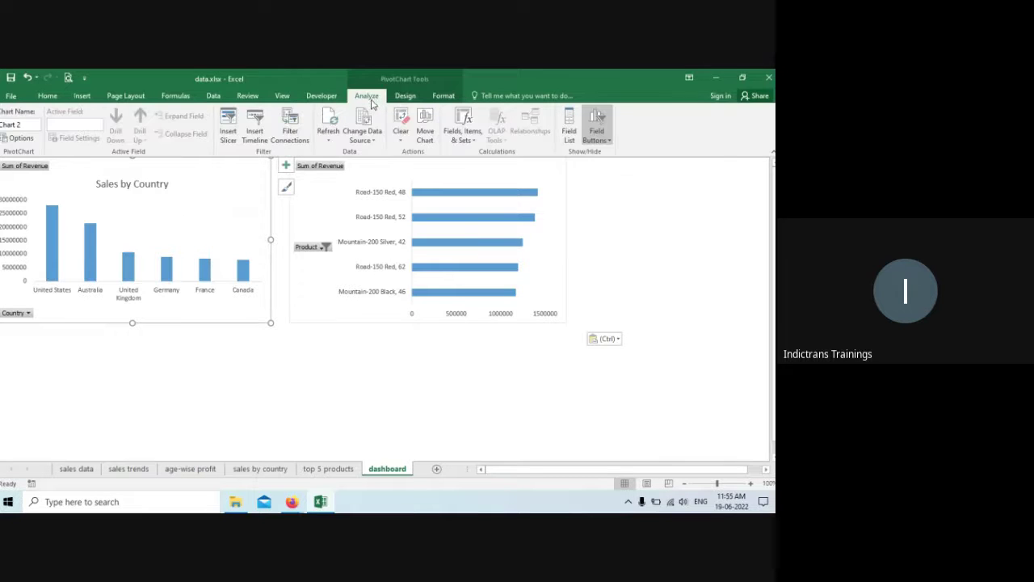
{"action": "left_click", "coordinate": [230, 123]}
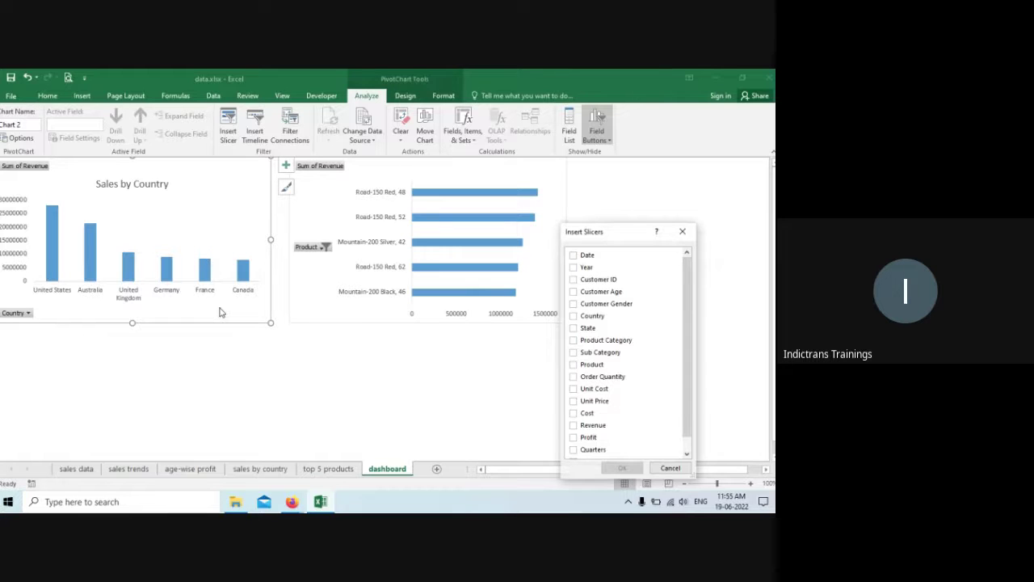
{"action": "left_click", "coordinate": [575, 342]}
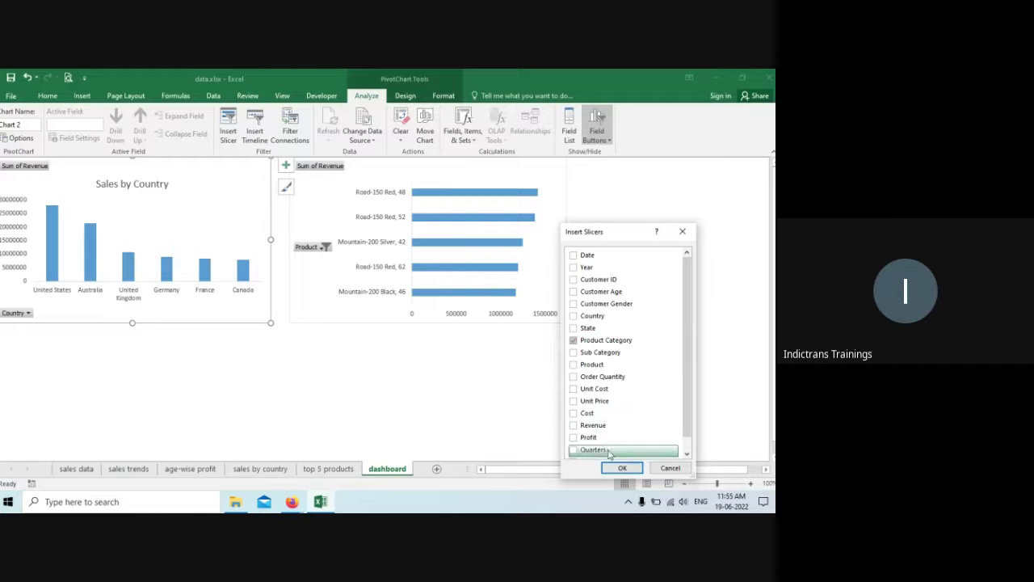
{"action": "left_click", "coordinate": [626, 466]}
{"action": "left_click", "coordinate": [624, 469]}
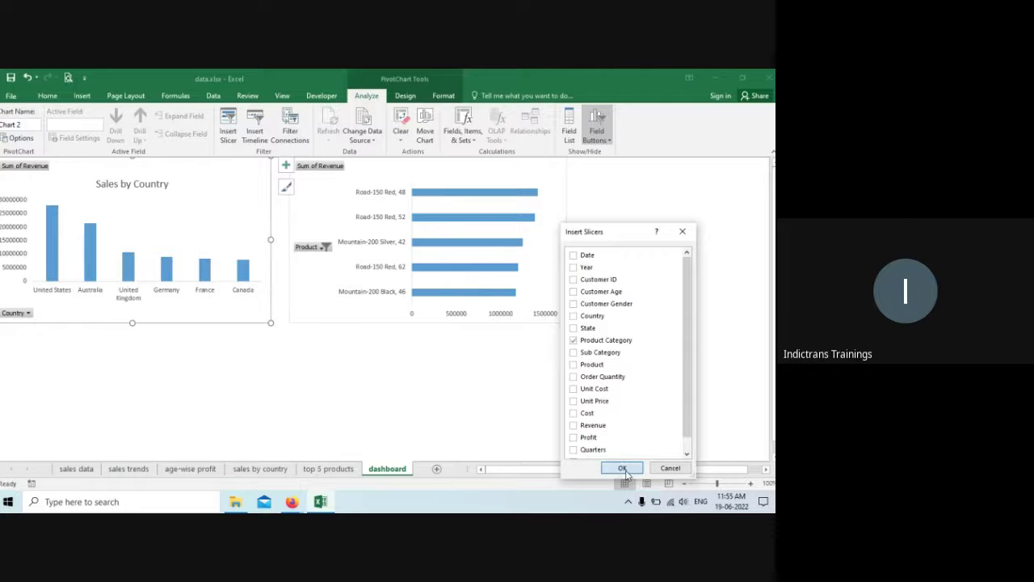
Step: Shorten the Product Category slicer to about 3.57 cm high and place it below the Sales by Country chart
{"action": "left_click_drag", "start_coordinate": [367, 239], "coordinate": [261, 302]}
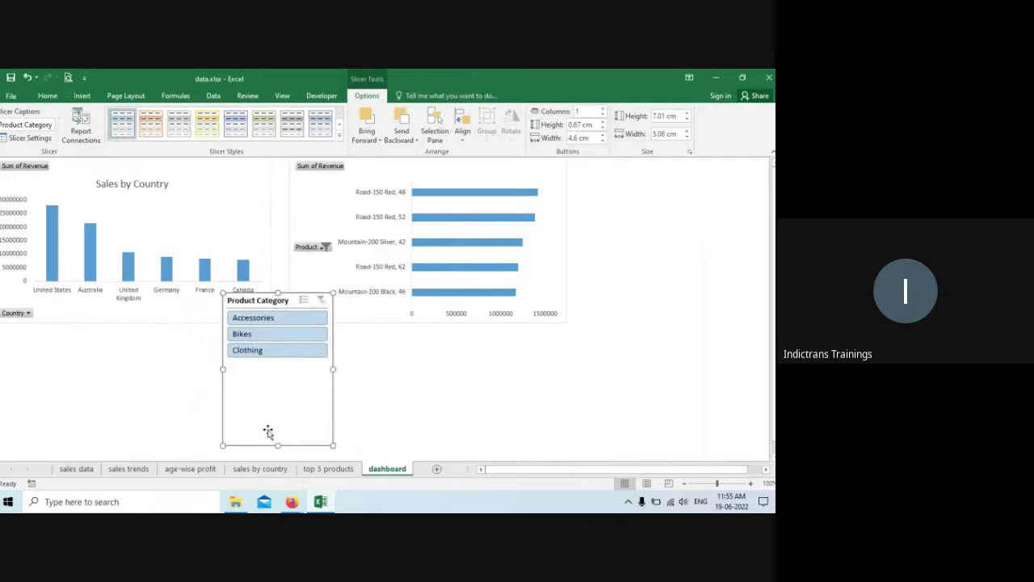
{"action": "left_click_drag", "start_coordinate": [278, 445], "coordinate": [277, 370]}
{"action": "left_click_drag", "start_coordinate": [276, 302], "coordinate": [95, 345]}
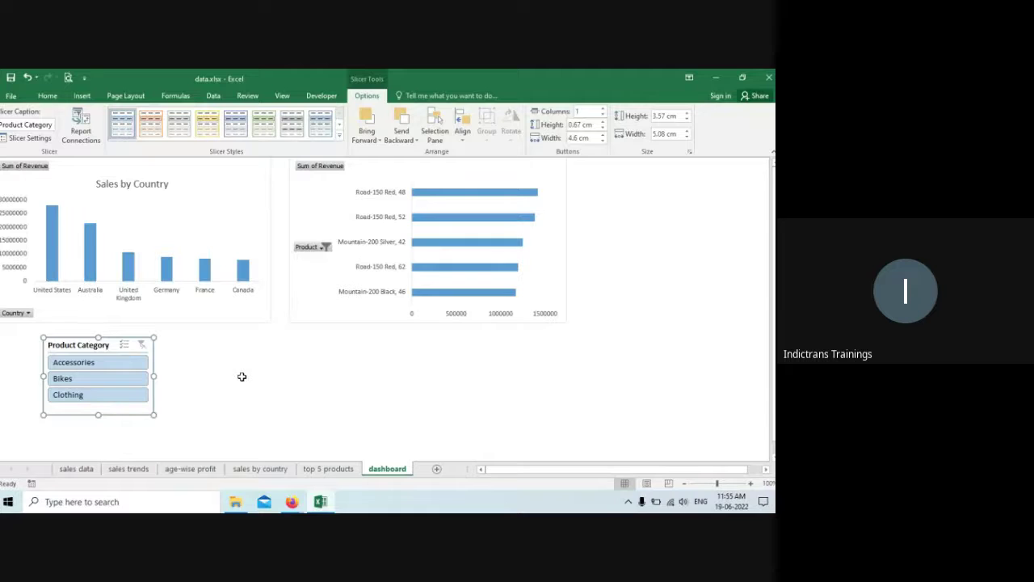
Step: Test the Product Category slicer on Accessories, Bikes and Clothing, then Accessories again, and finish with Bikes selected
{"action": "left_click", "coordinate": [97, 363]}
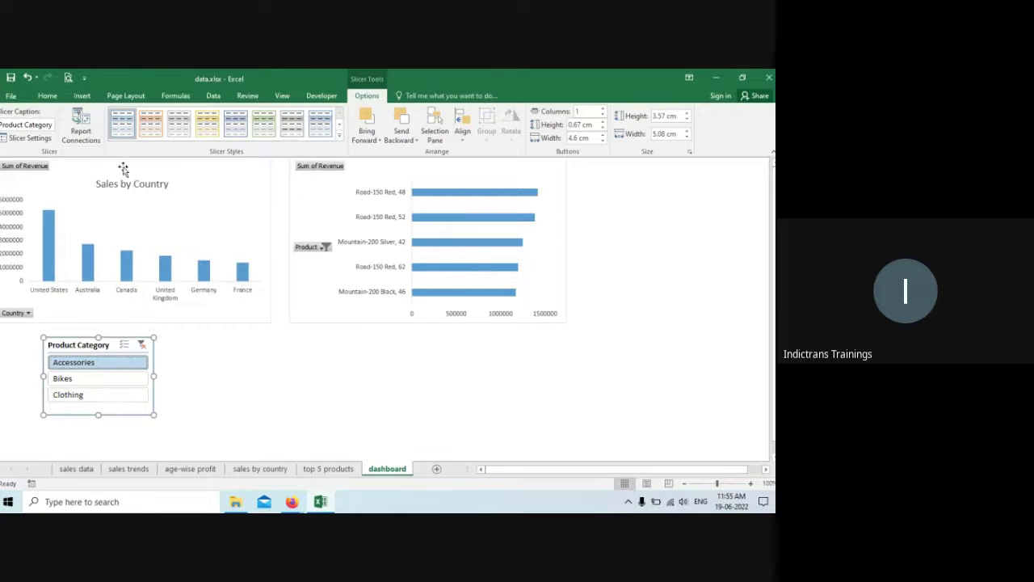
{"action": "left_click", "coordinate": [81, 379]}
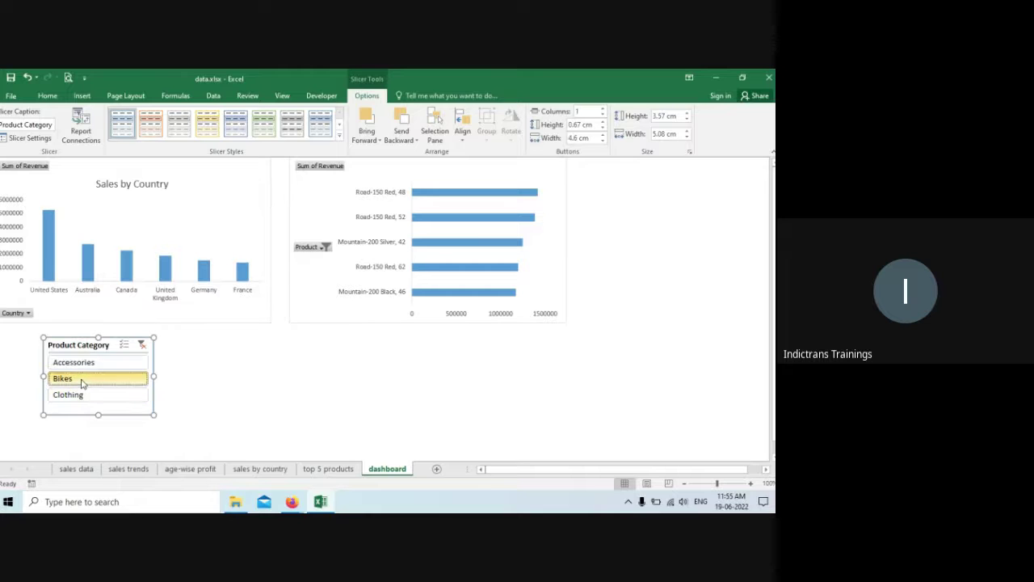
{"action": "left_click", "coordinate": [91, 396]}
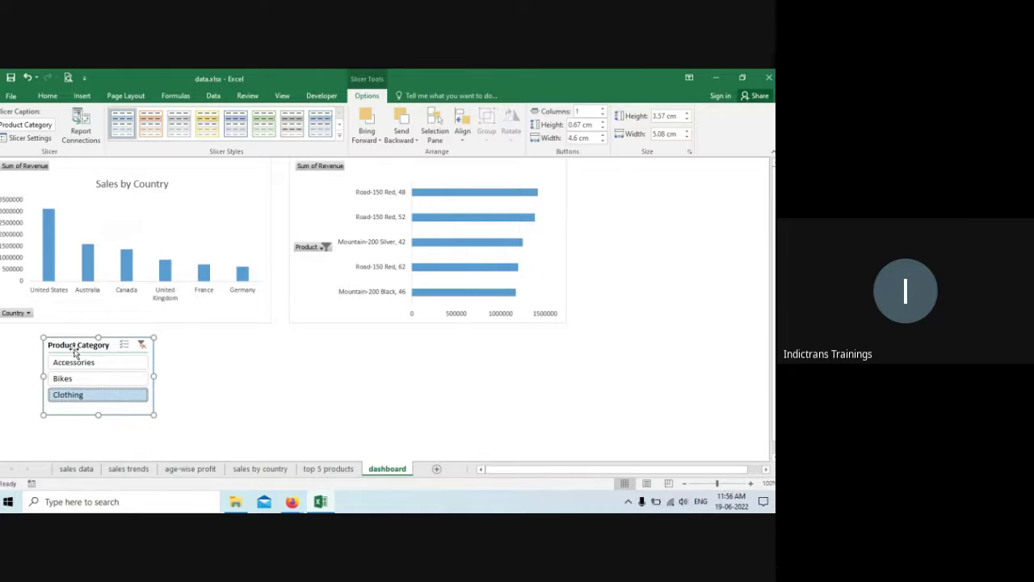
{"action": "left_click", "coordinate": [105, 363]}
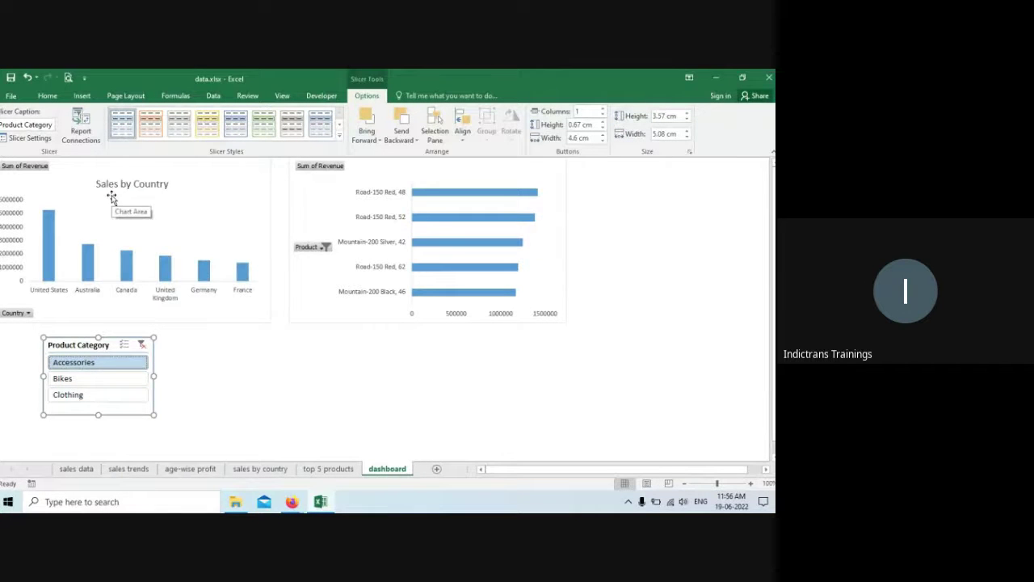
{"action": "left_click", "coordinate": [113, 380]}
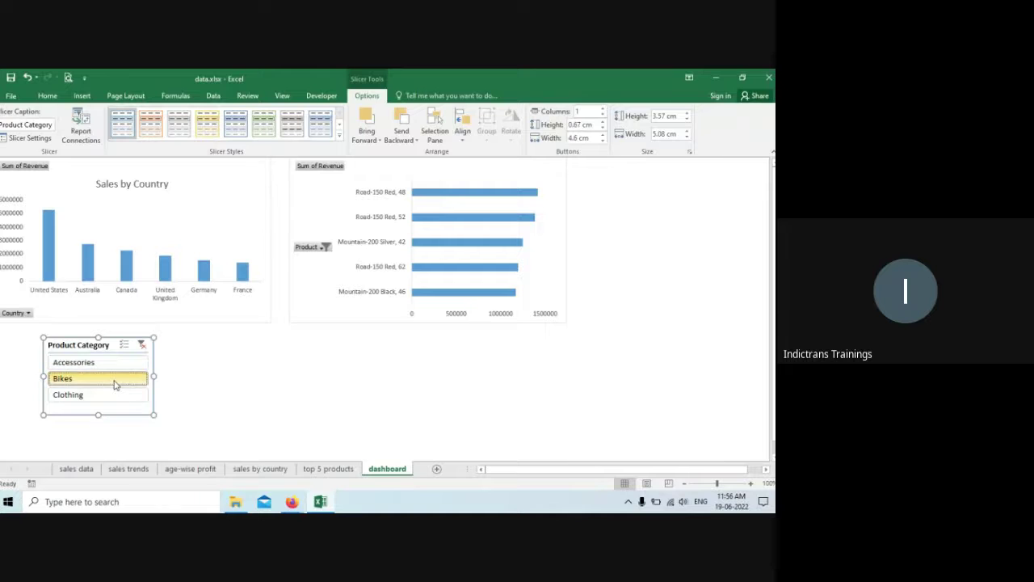
Step: Test the Product Category slicer on Clothing and Accessories, and select the top products bar chart for comparison
{"action": "left_click", "coordinate": [80, 397]}
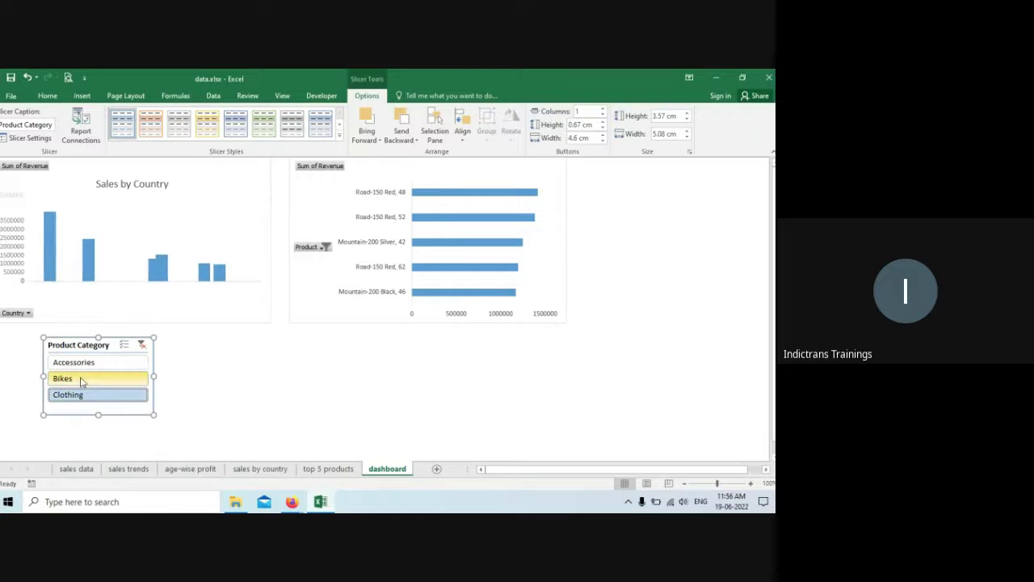
{"action": "left_click", "coordinate": [84, 362]}
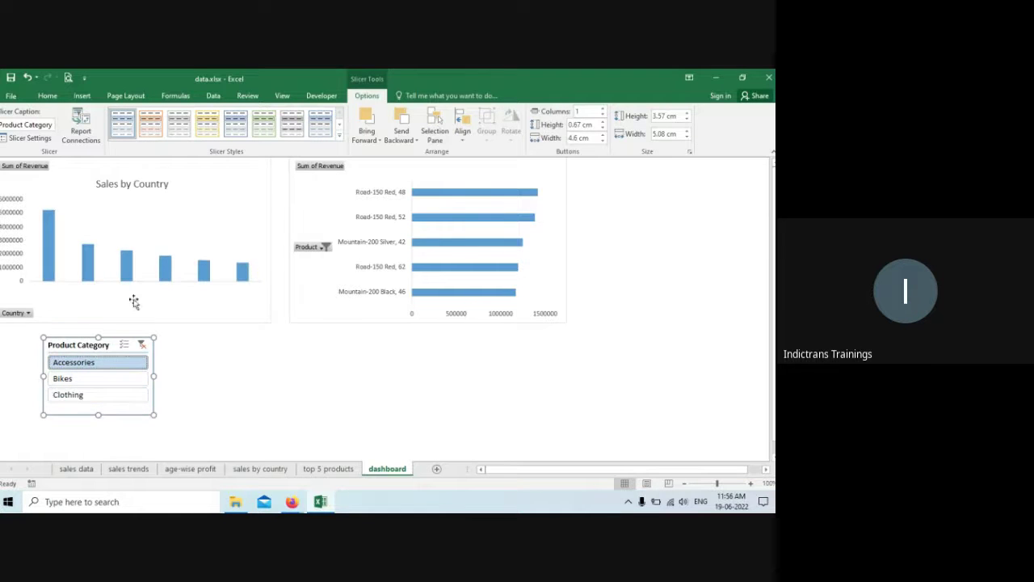
{"action": "left_click", "coordinate": [342, 186]}
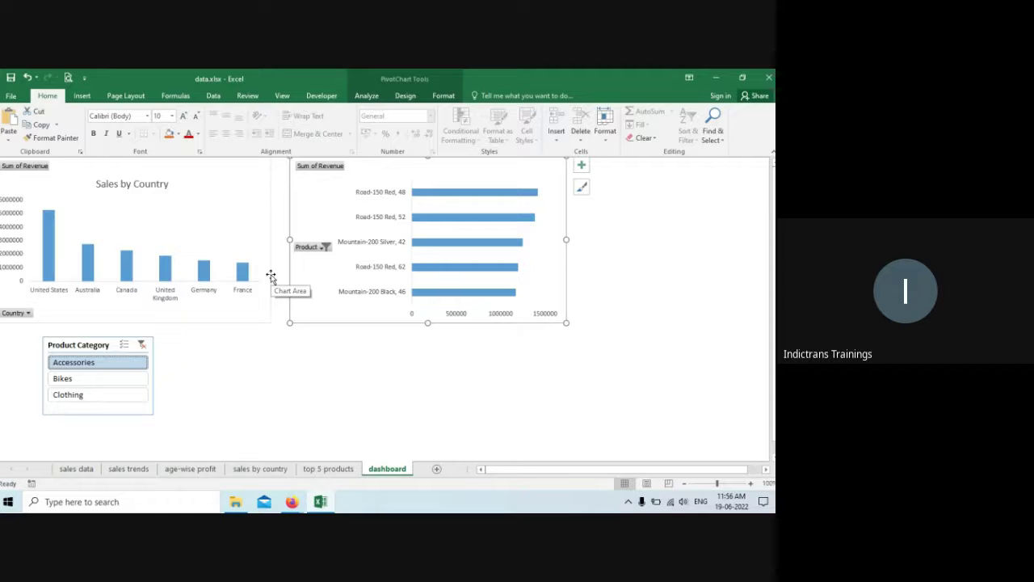
Step: Connect the Product Category slicer to PivotTable4 on the top 5 products sheet through its report connections
{"action": "left_click", "coordinate": [89, 347]}
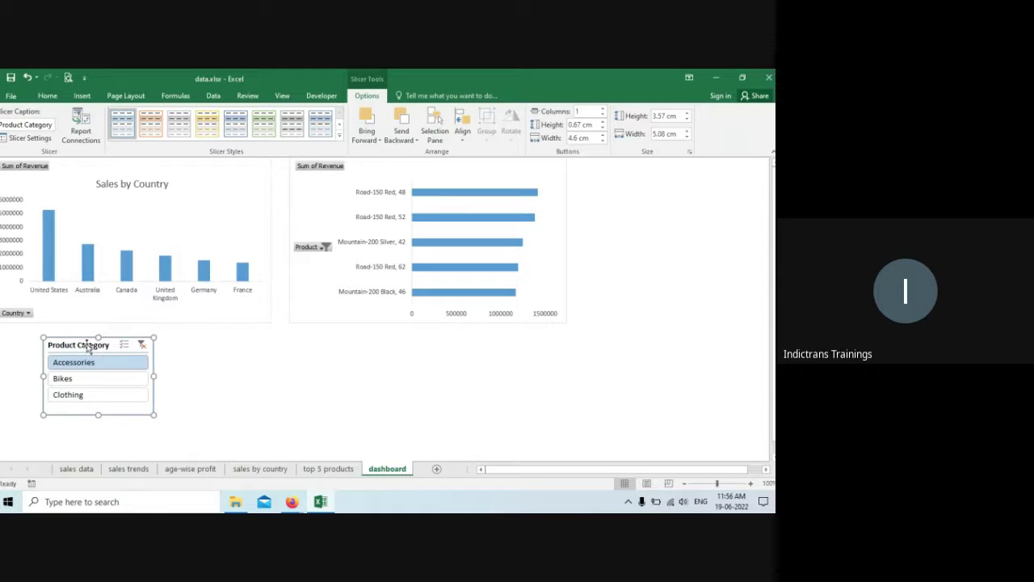
{"action": "right_click", "coordinate": [89, 347]}
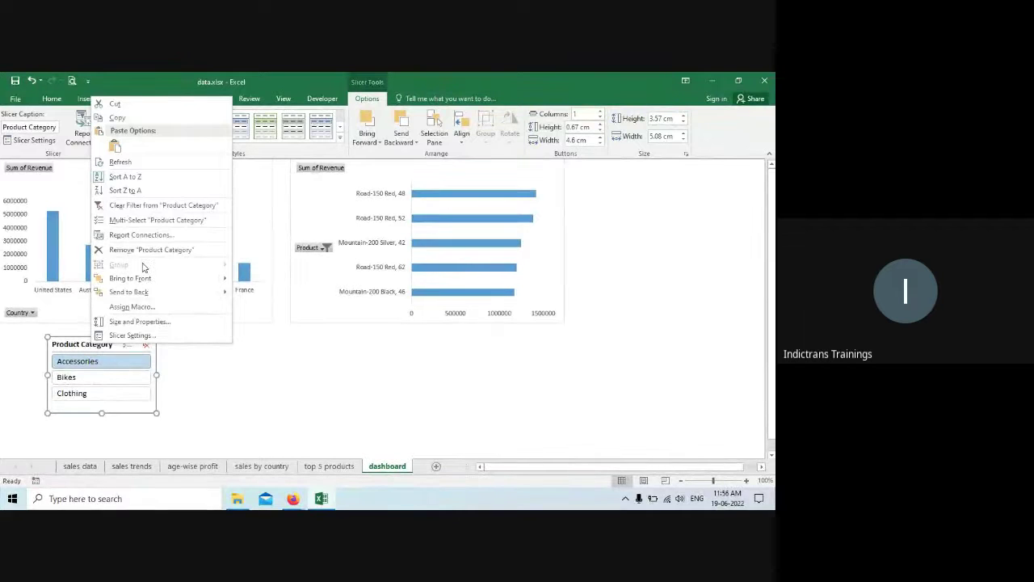
{"action": "left_click", "coordinate": [153, 239]}
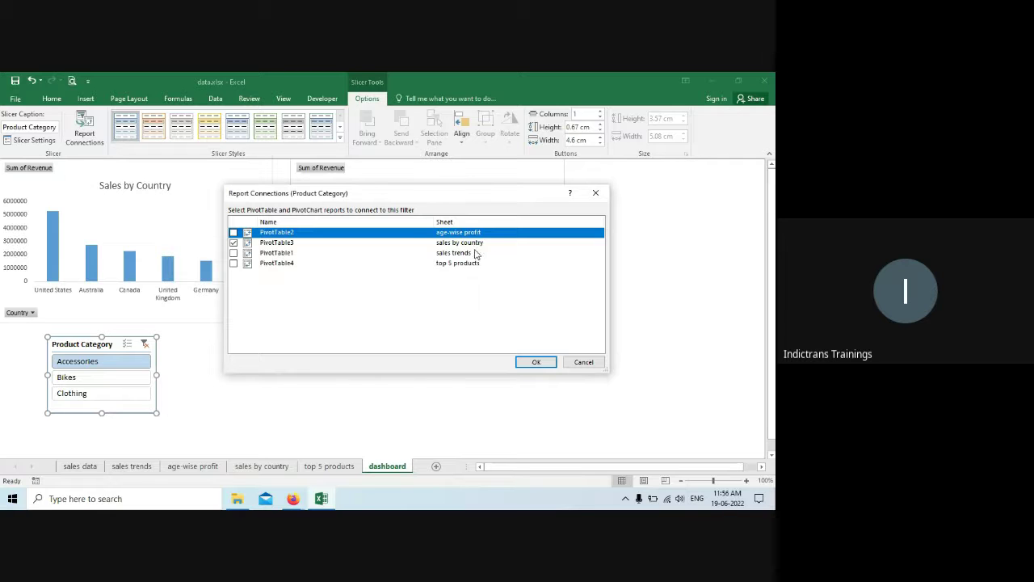
{"action": "left_click_drag", "start_coordinate": [442, 197], "coordinate": [478, 220]}
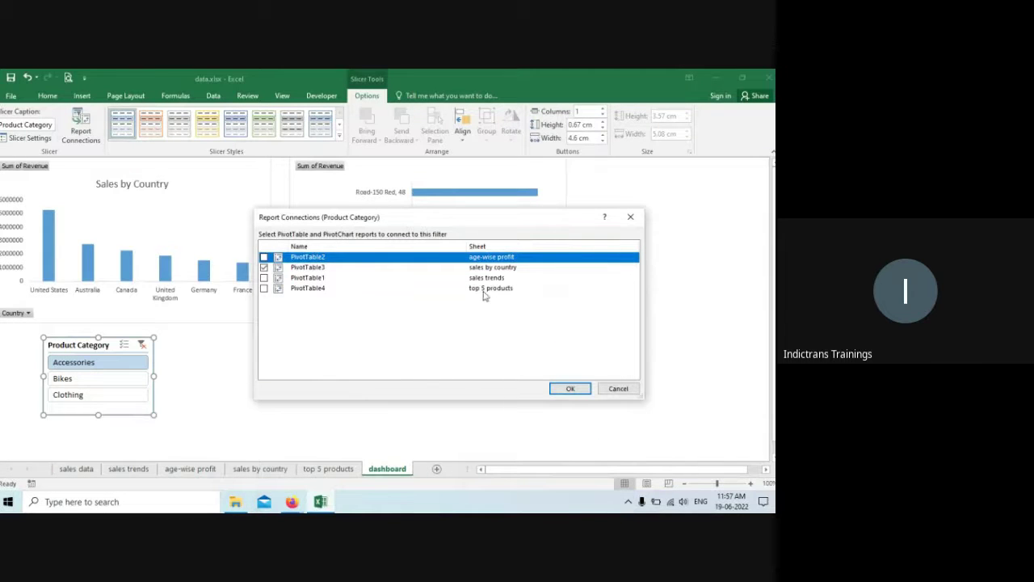
{"action": "left_click", "coordinate": [264, 289]}
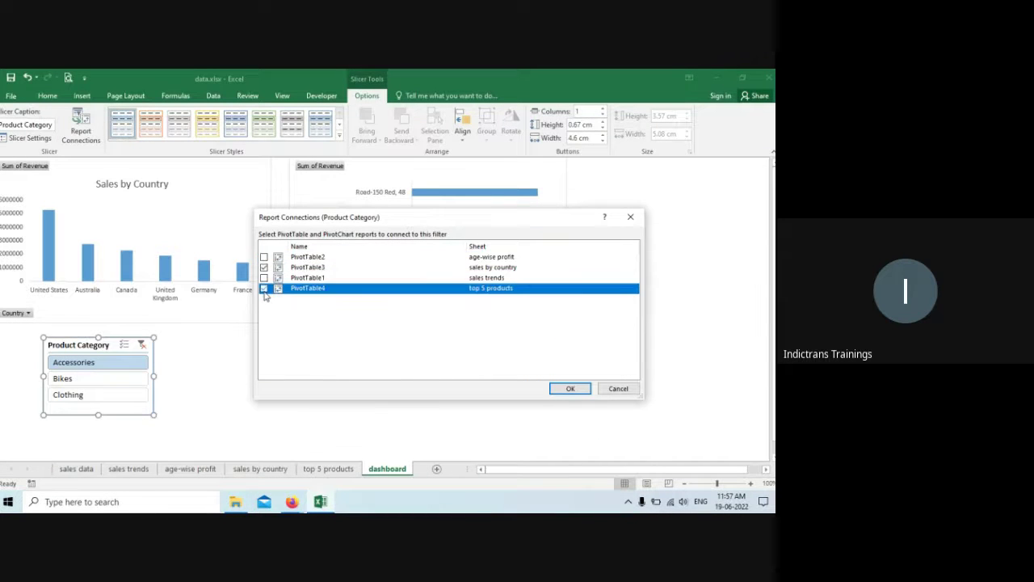
{"action": "left_click", "coordinate": [569, 388]}
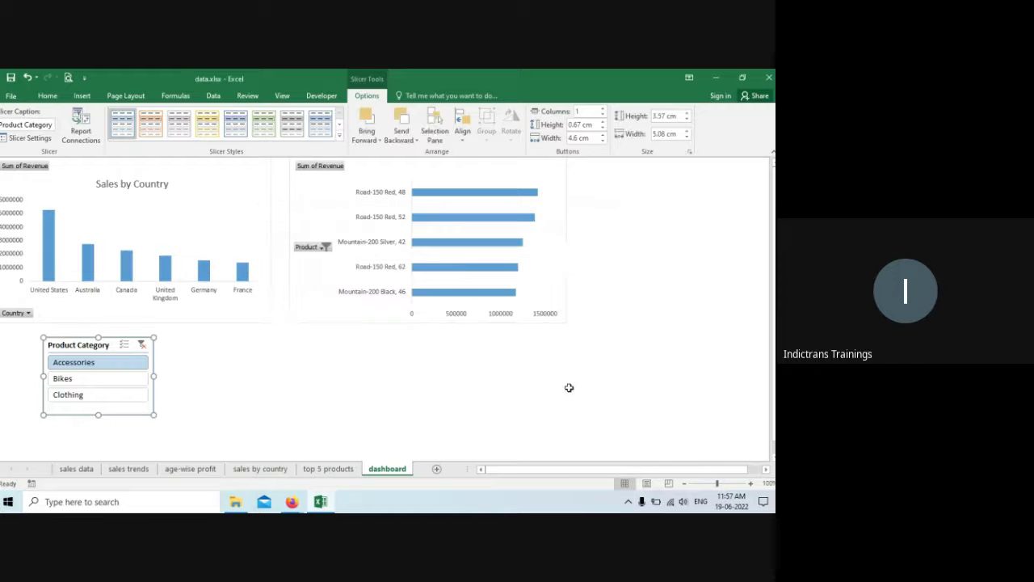
Step: Test the Product Category slicer on both charts with single categories and a cleared filter, finishing with Clothing selected
{"action": "left_click", "coordinate": [140, 360]}
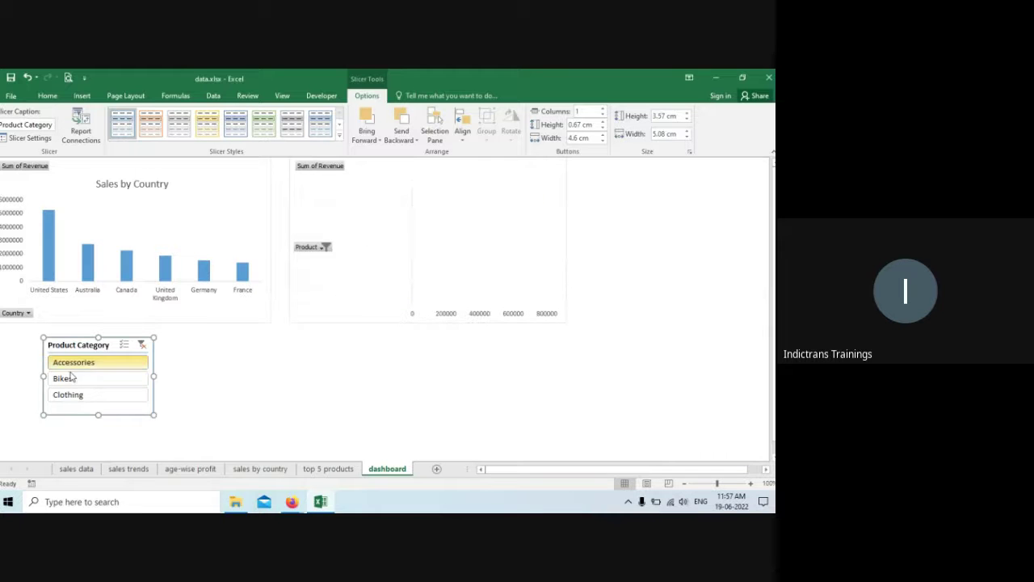
{"action": "left_click", "coordinate": [142, 345]}
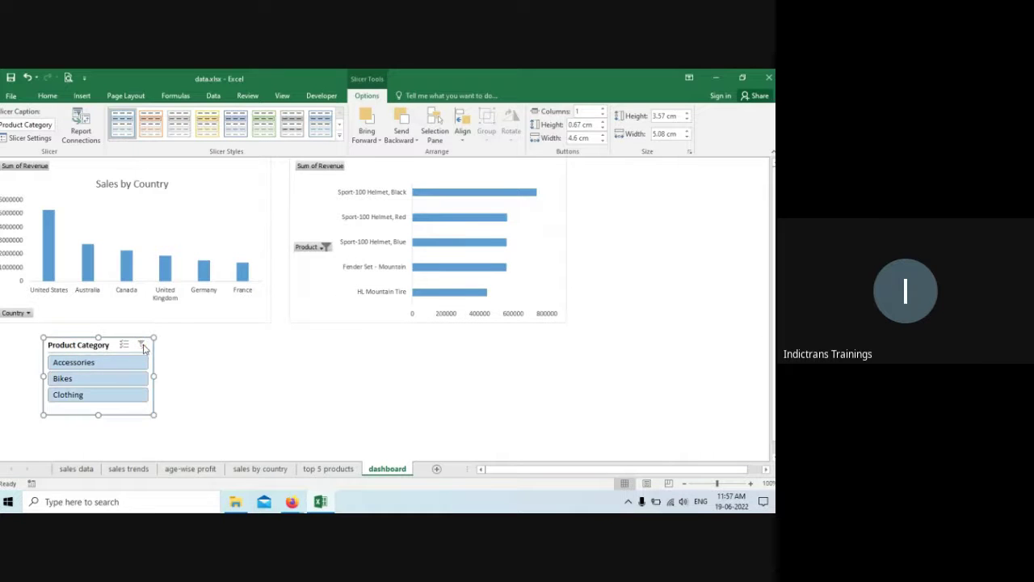
{"action": "left_click", "coordinate": [89, 382]}
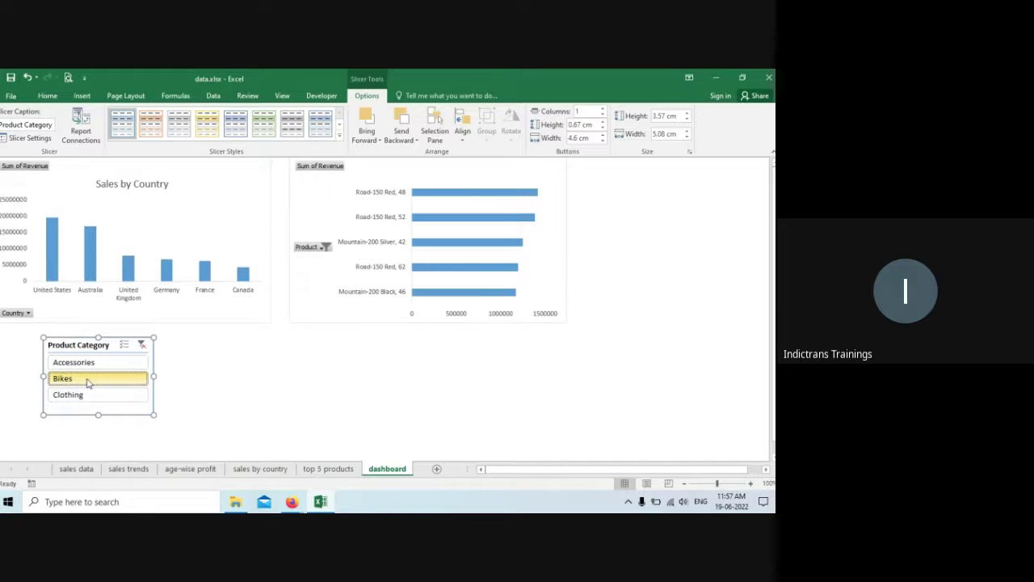
{"action": "left_click", "coordinate": [88, 398]}
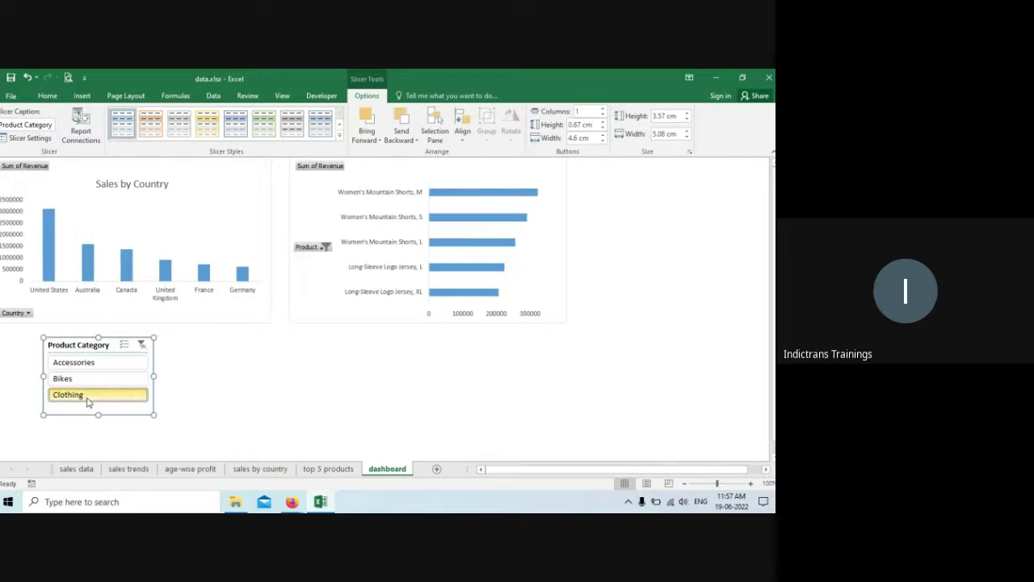
{"action": "left_click", "coordinate": [85, 364]}
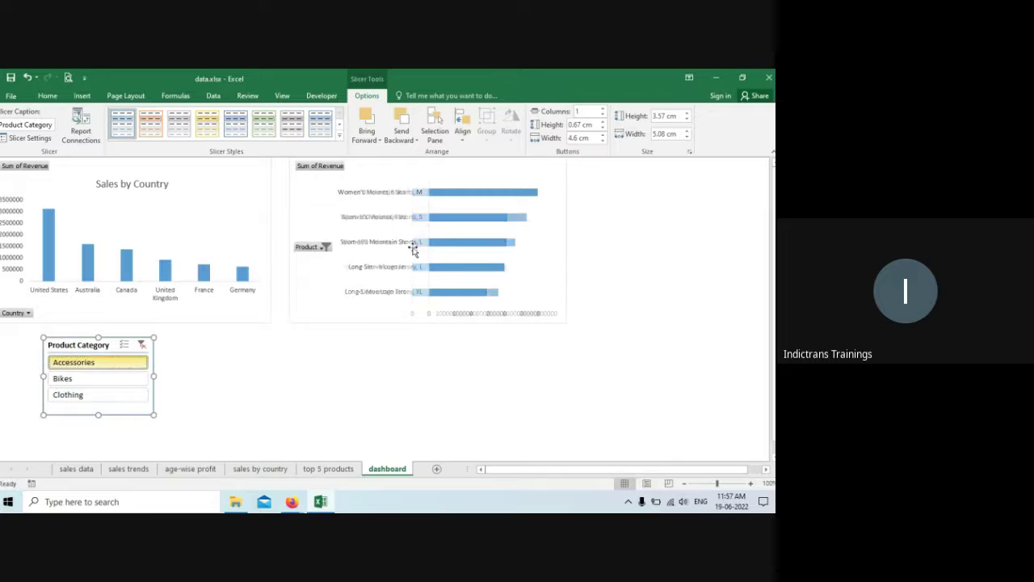
{"action": "left_click", "coordinate": [95, 385]}
{"action": "left_click", "coordinate": [95, 395]}
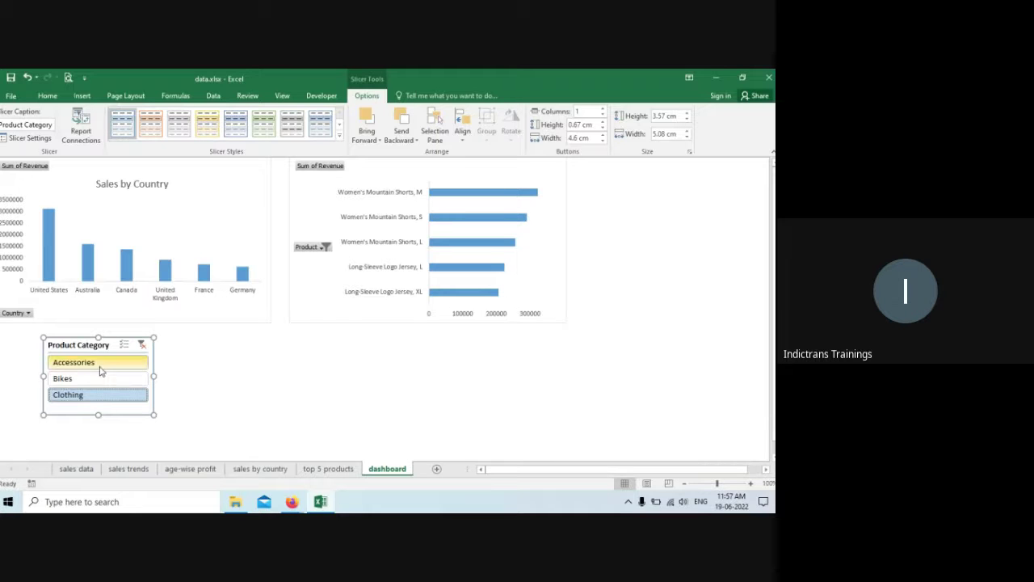
{"action": "left_click", "coordinate": [283, 346]}
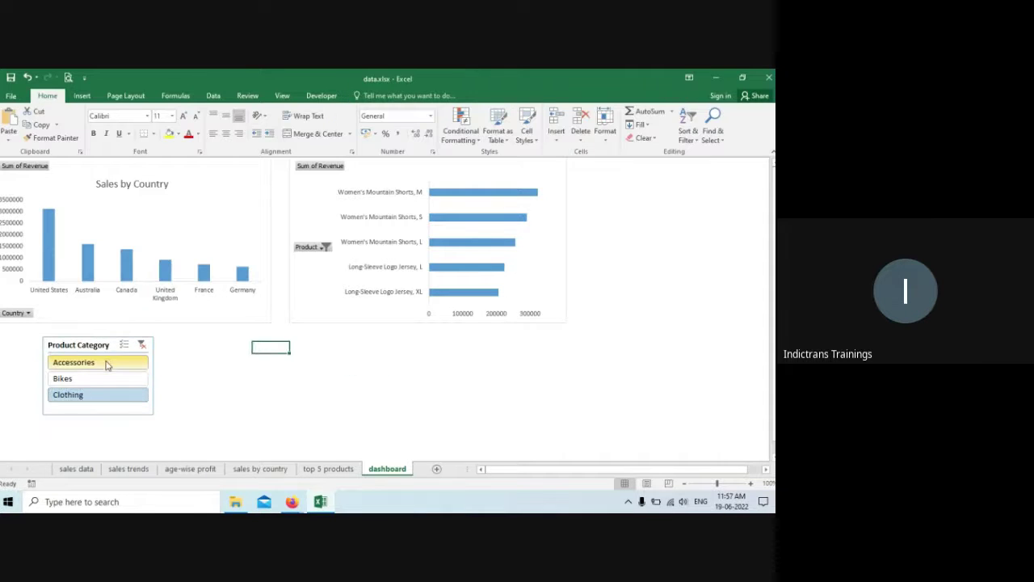
Step: Insert a Date timeline for the top products bar chart on the dashboard
{"action": "left_click", "coordinate": [557, 171]}
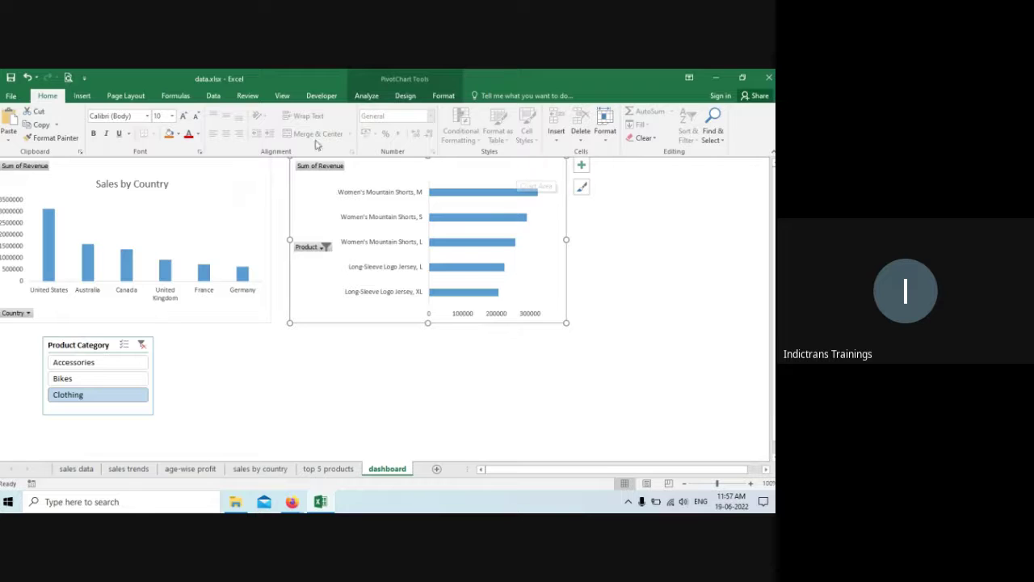
{"action": "left_click", "coordinate": [366, 96]}
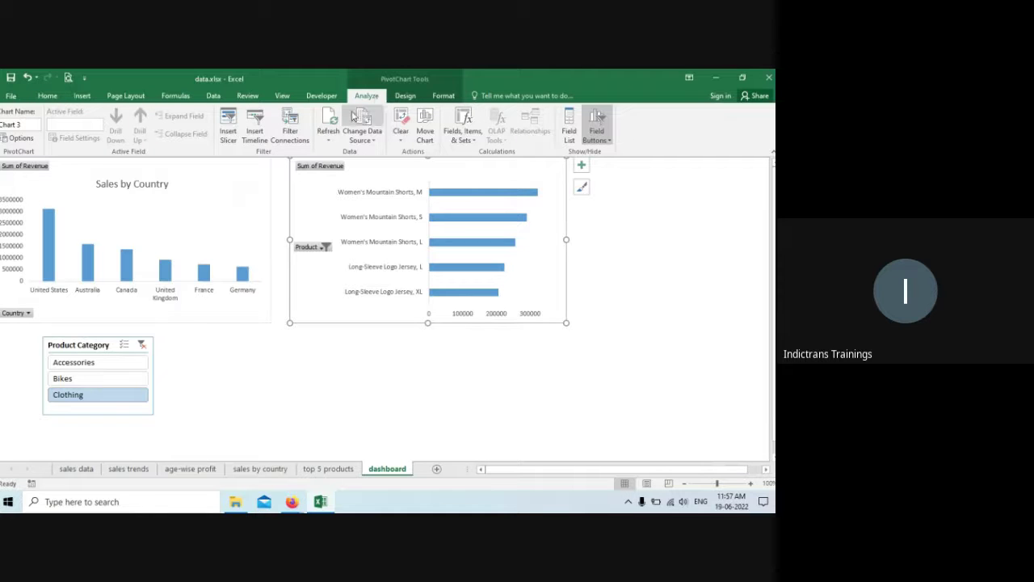
{"action": "left_click", "coordinate": [262, 134]}
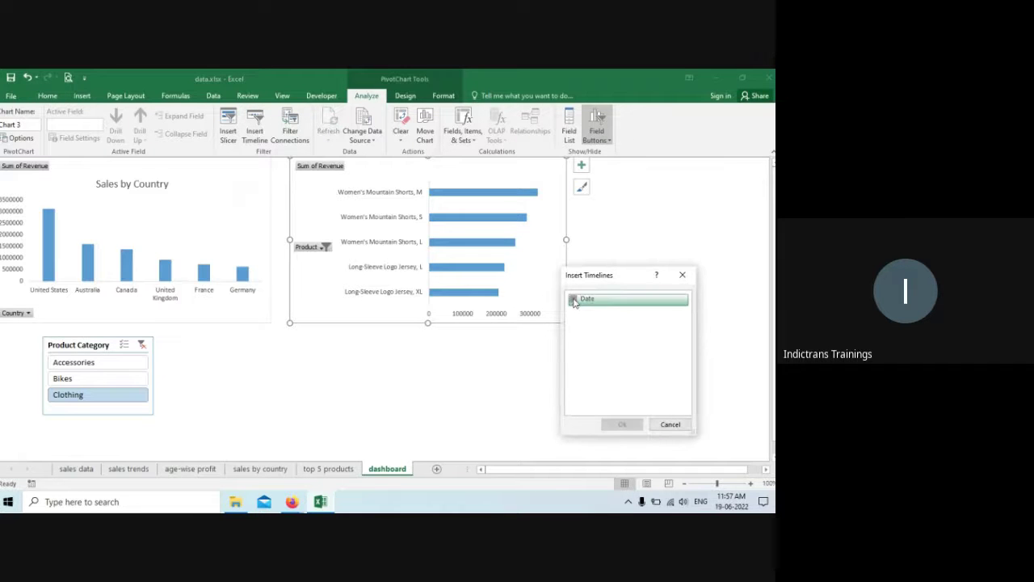
{"action": "left_click", "coordinate": [574, 301]}
{"action": "left_click", "coordinate": [622, 423]}
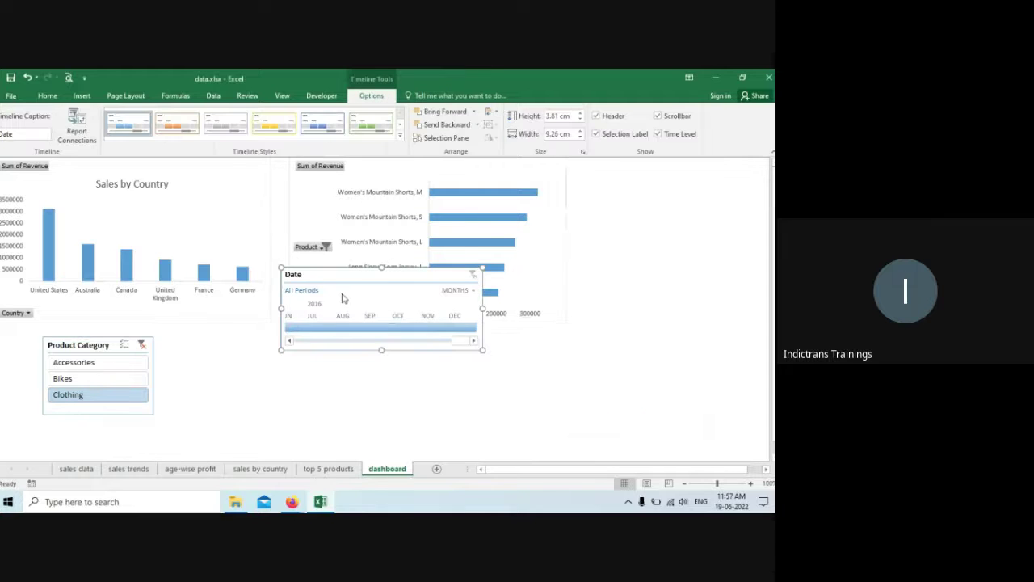
Step: Place the Date timeline below the top products chart and widen it to about 14.29 cm
{"action": "left_click_drag", "start_coordinate": [351, 277], "coordinate": [343, 349]}
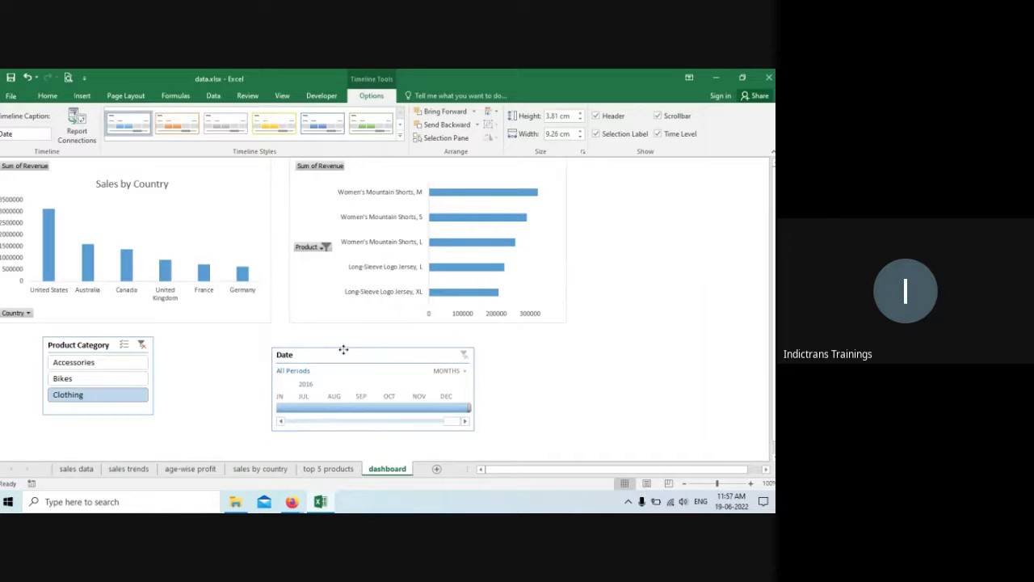
{"action": "left_click_drag", "start_coordinate": [475, 387], "coordinate": [585, 388]}
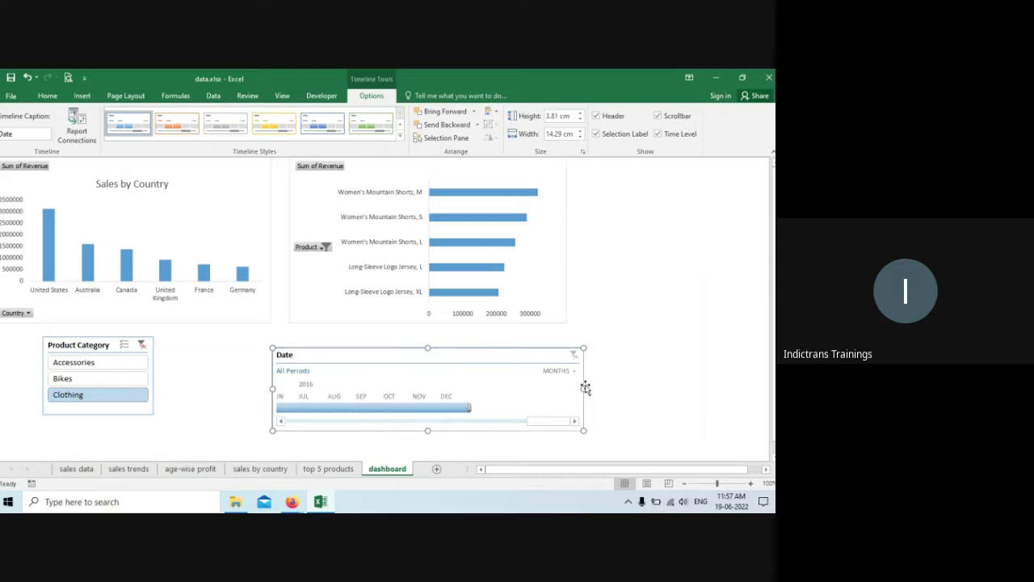
Step: Connect the Date timeline to PivotTable3 on the sales by country sheet through its report connections
{"action": "right_click", "coordinate": [454, 357]}
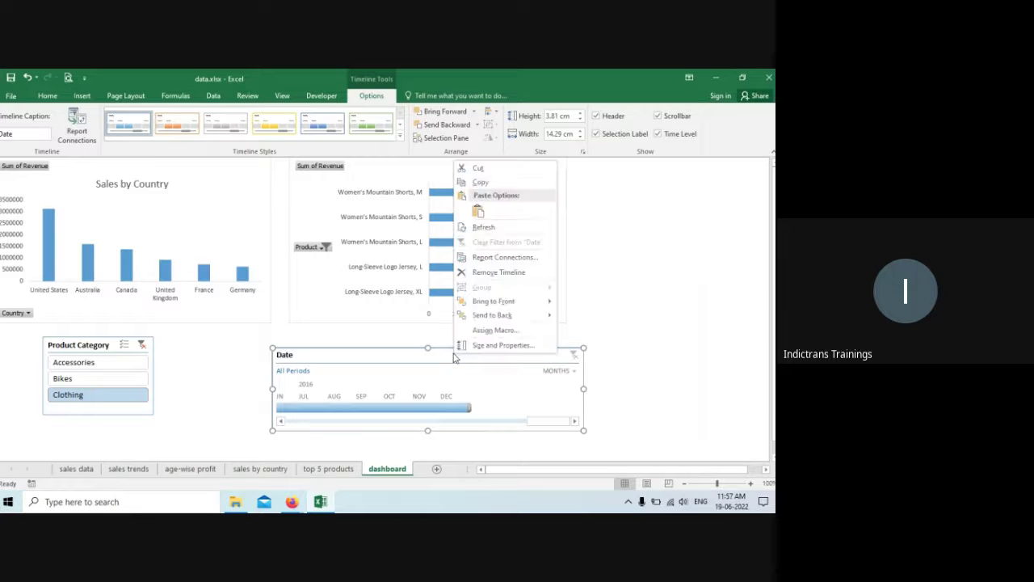
{"action": "left_click", "coordinate": [509, 257]}
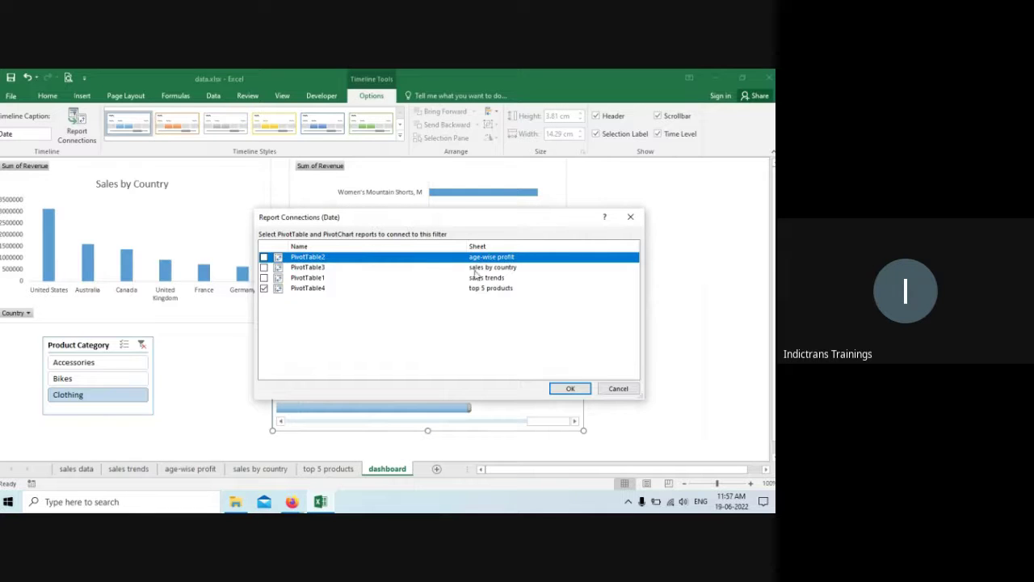
{"action": "left_click", "coordinate": [264, 268]}
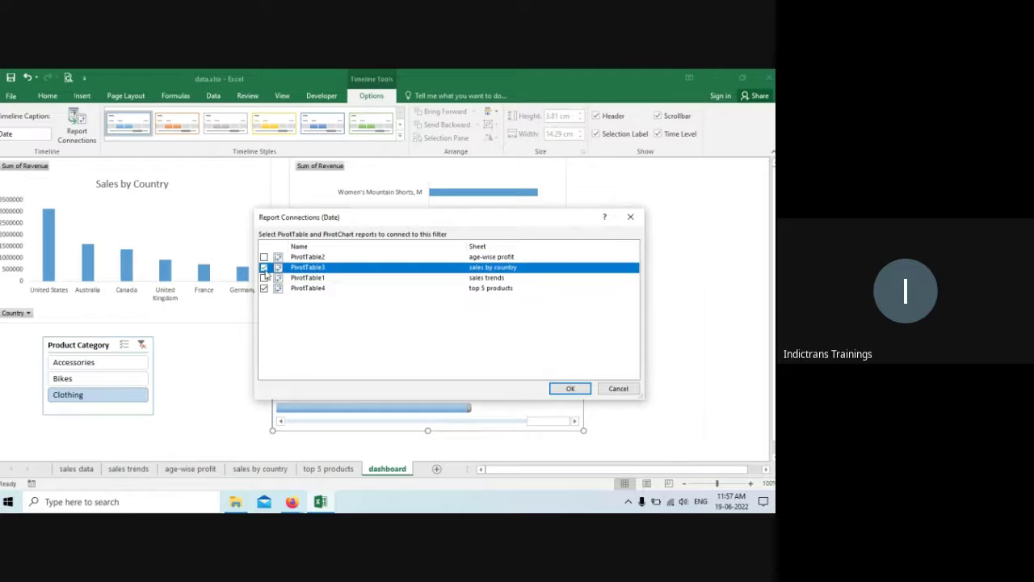
{"action": "left_click", "coordinate": [570, 388]}
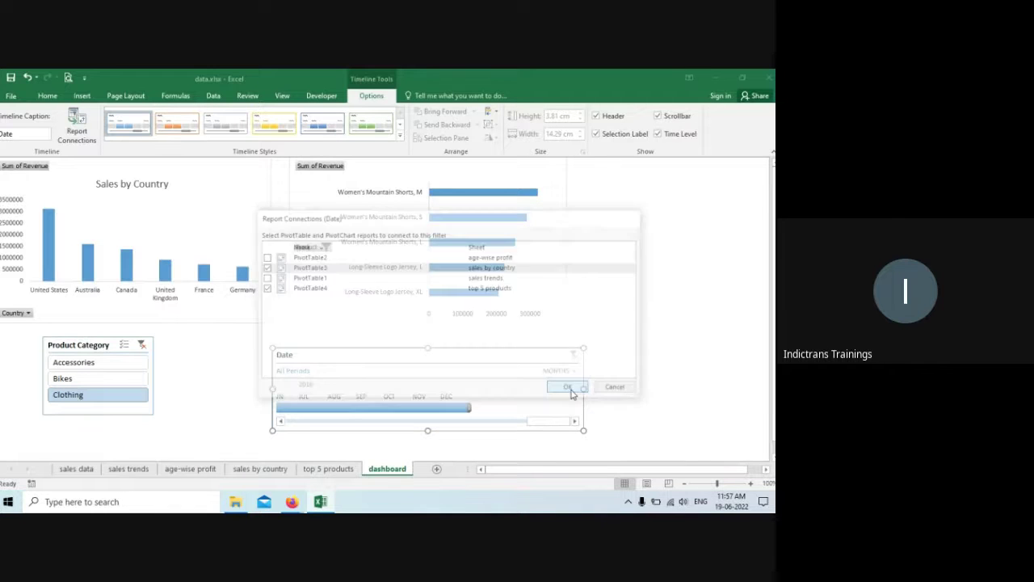
Step: Test the Date timeline on Oct 2016 and Nov 2016, and set it to quarters with Q3 2013 to Q4 2015 selected
{"action": "left_click", "coordinate": [412, 409]}
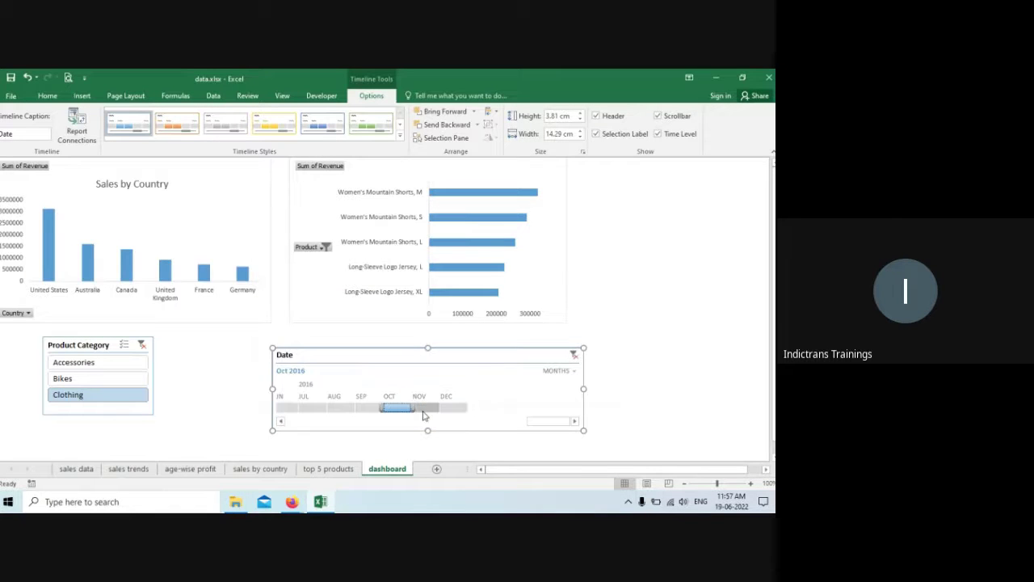
{"action": "left_click", "coordinate": [429, 410]}
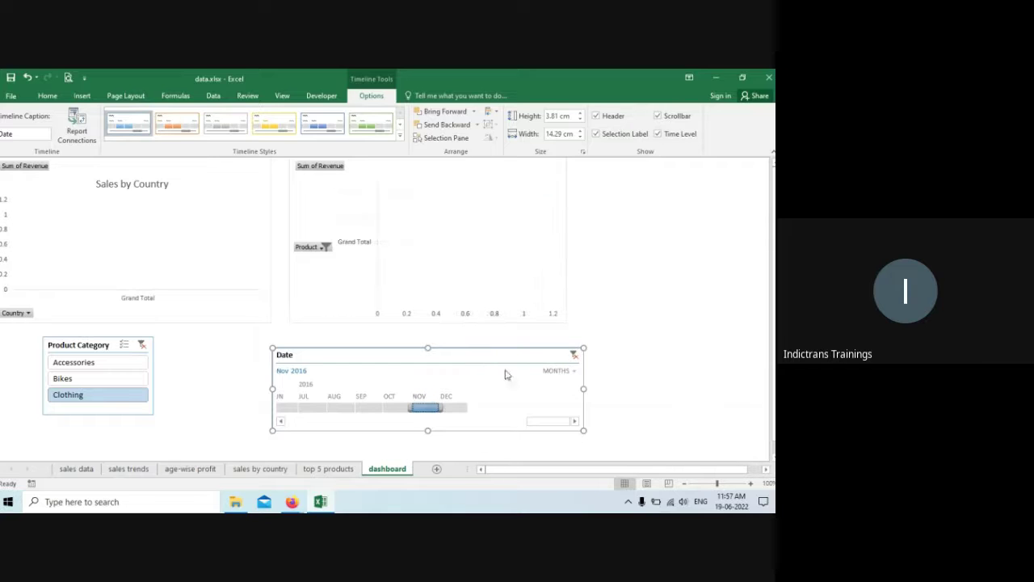
{"action": "left_click", "coordinate": [572, 371]}
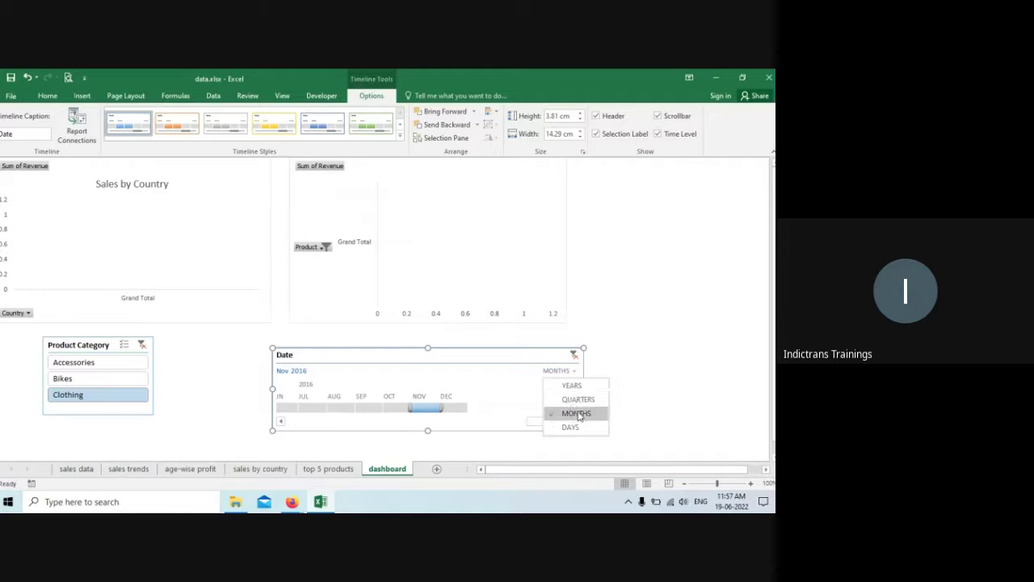
{"action": "left_click", "coordinate": [577, 399]}
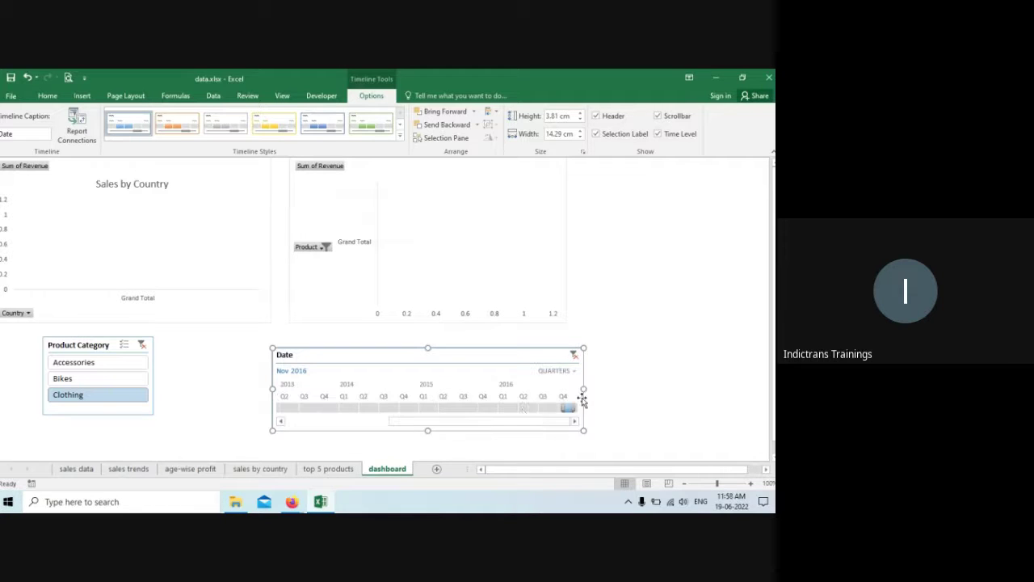
{"action": "left_click", "coordinate": [308, 407]}
{"action": "left_click_drag", "start_coordinate": [328, 411], "coordinate": [490, 412]}
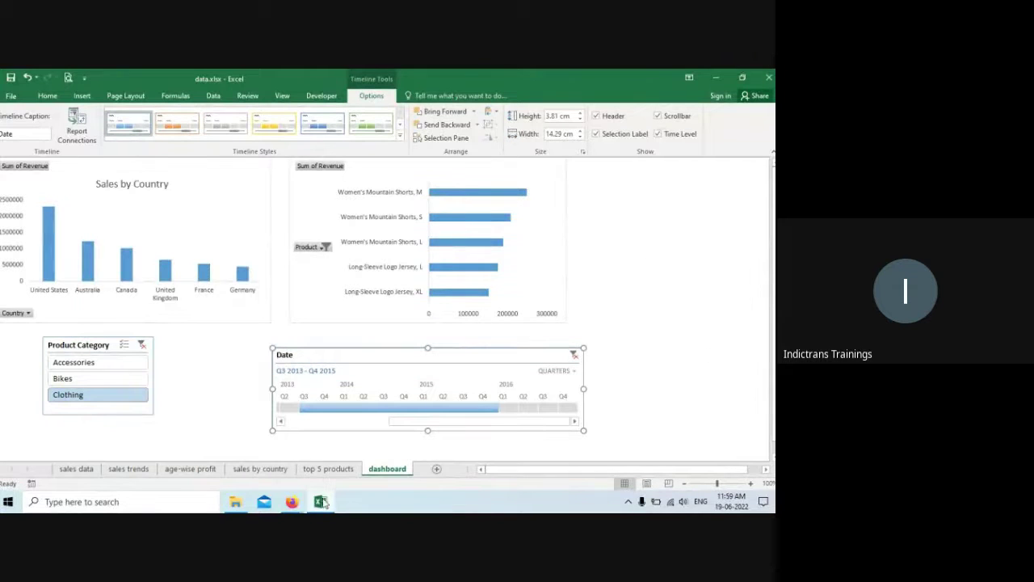
Step: Switch to the Google Meet call in the browser and stop presenting the screen
{"action": "left_click", "coordinate": [290, 501]}
{"action": "left_click", "coordinate": [251, 465]}
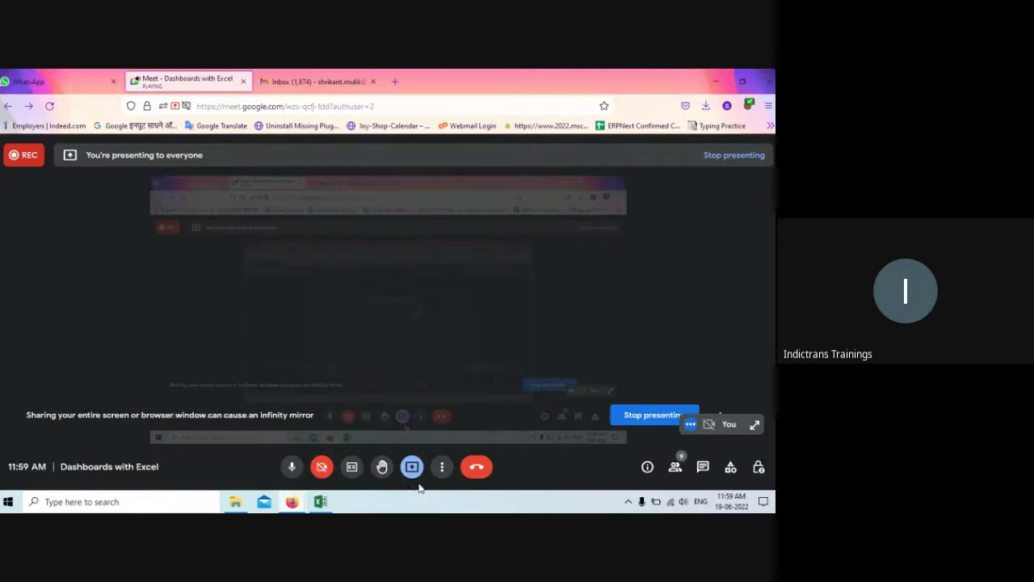
{"action": "left_click", "coordinate": [650, 414]}
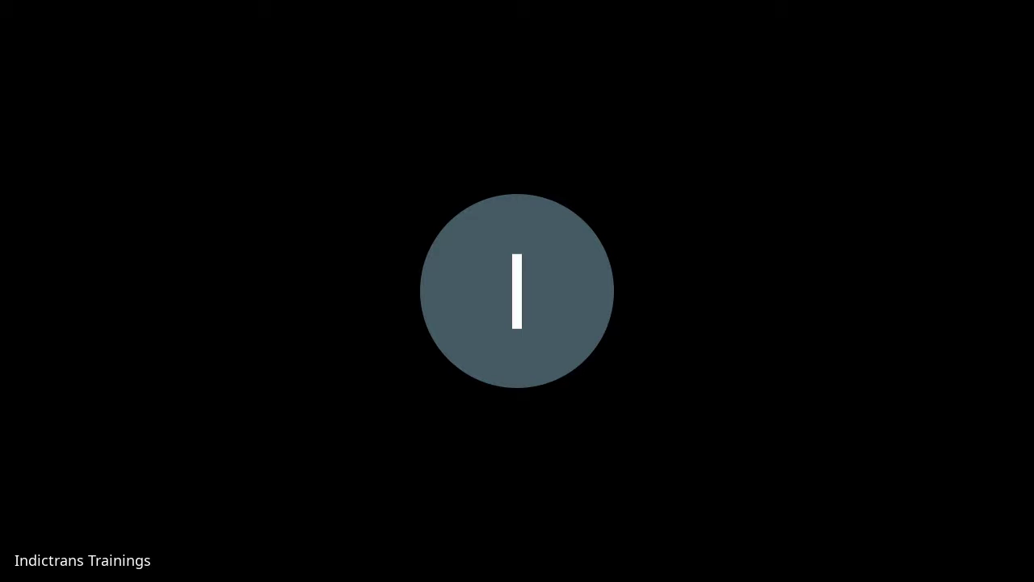
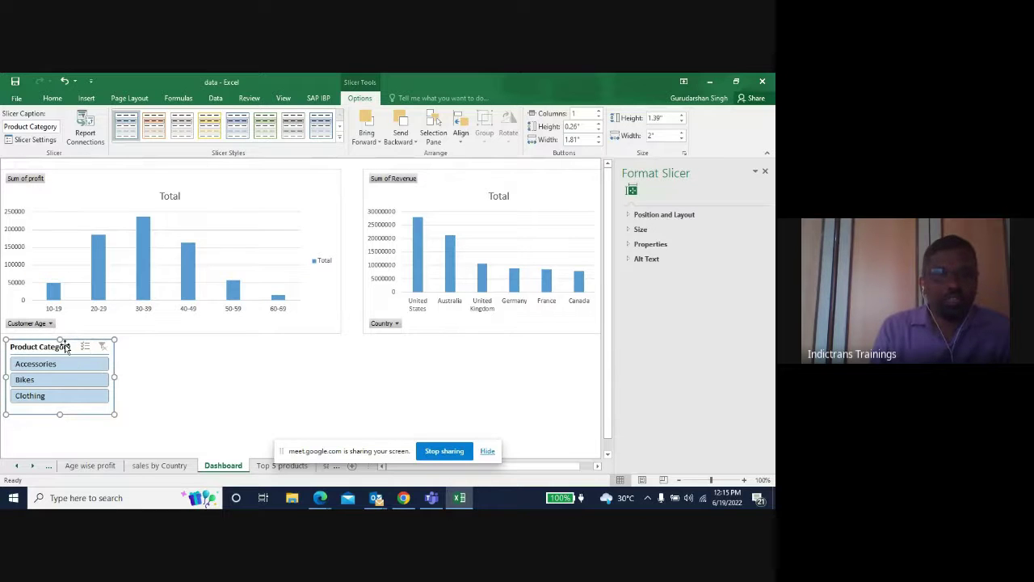
Step: Connect the Product Category slicer on the dashboard to PivotTable3 on the sales by Country sheet through its report connections
{"action": "right_click", "coordinate": [66, 346]}
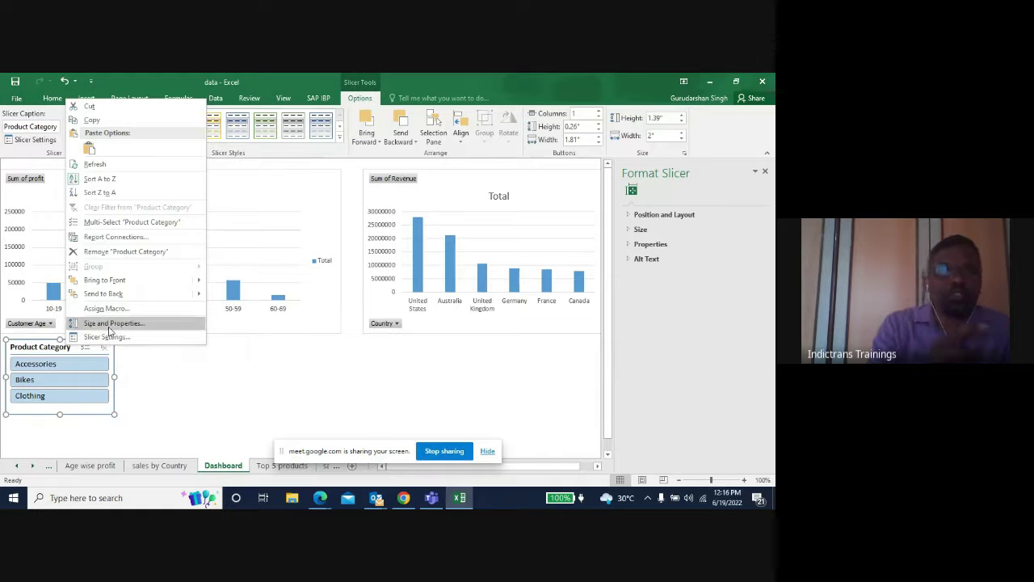
{"action": "left_click", "coordinate": [114, 237]}
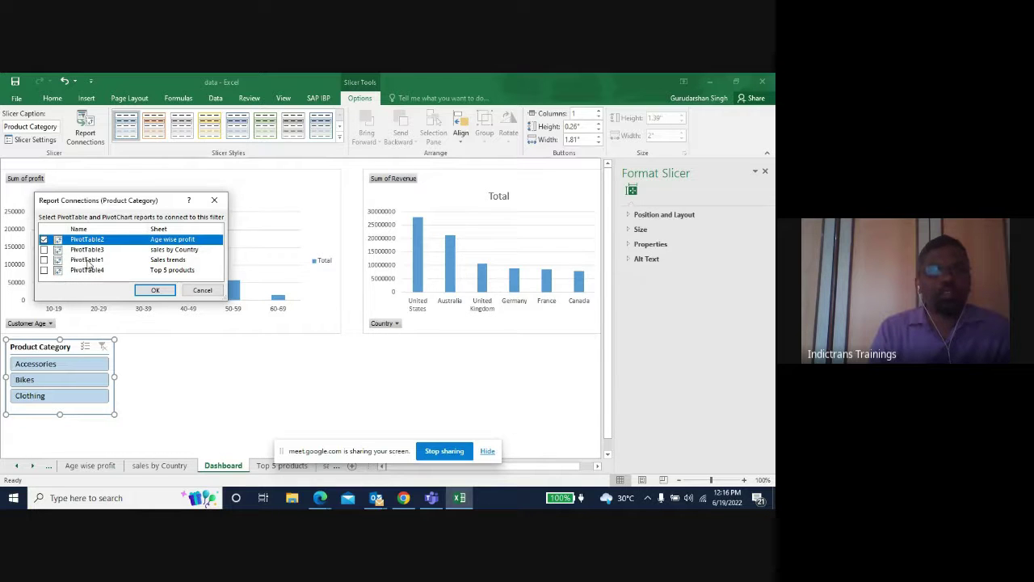
{"action": "left_click", "coordinate": [44, 250]}
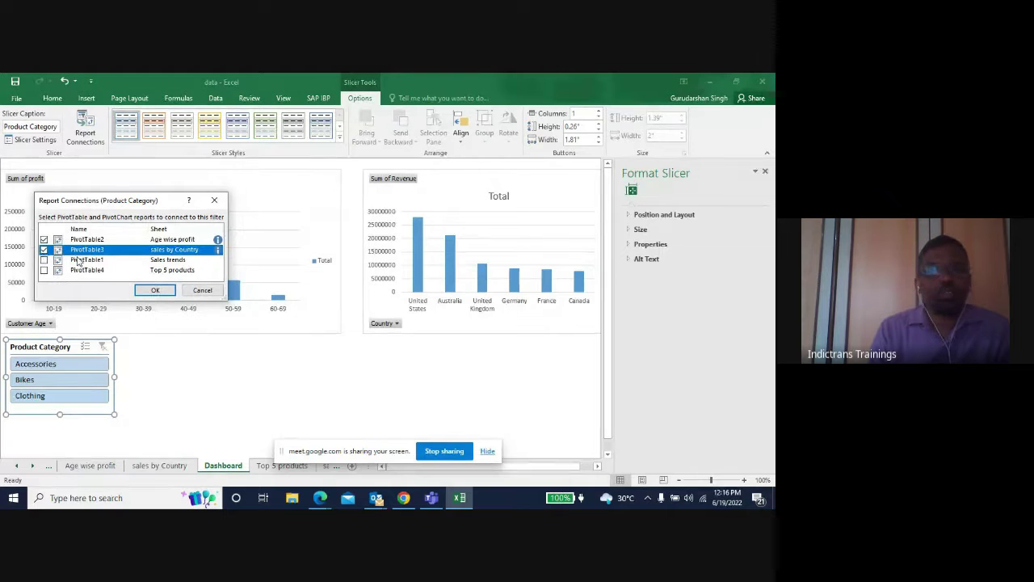
{"action": "left_click", "coordinate": [157, 291]}
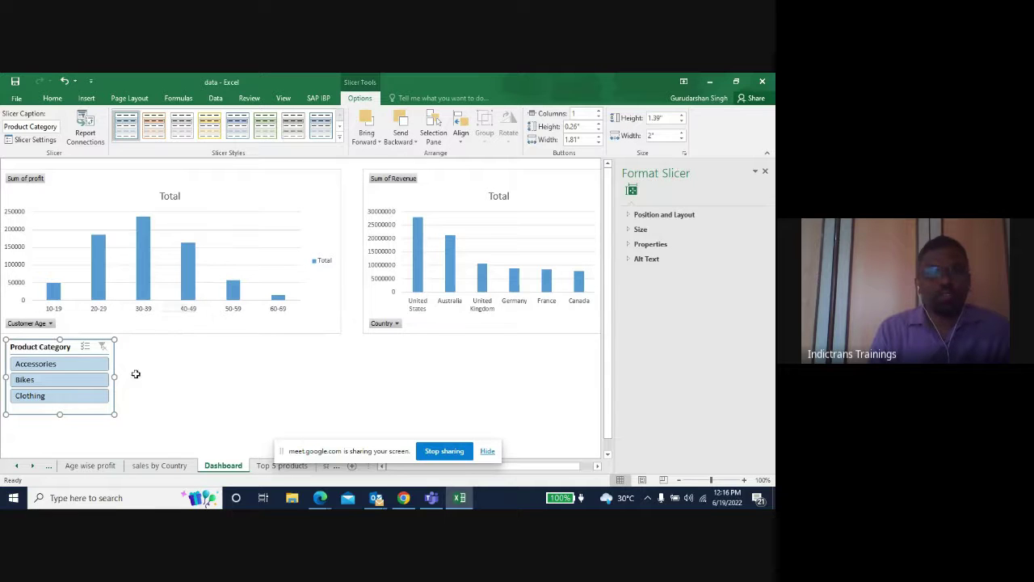
Step: Test the Product Category slicer on the dashboard with Accessories, Bikes and Clothing, clearing its filter in between
{"action": "left_click", "coordinate": [55, 364]}
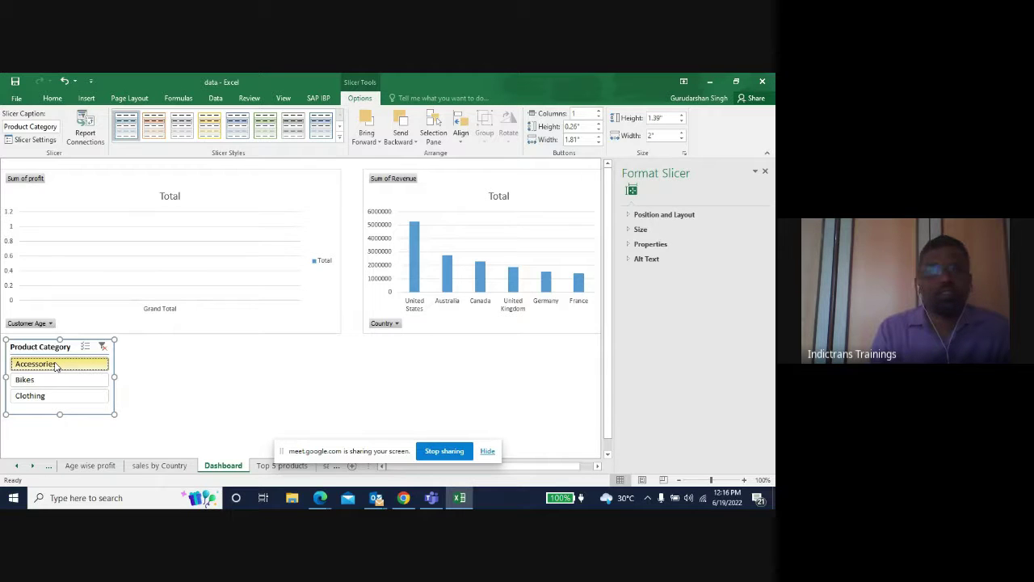
{"action": "left_click", "coordinate": [35, 386]}
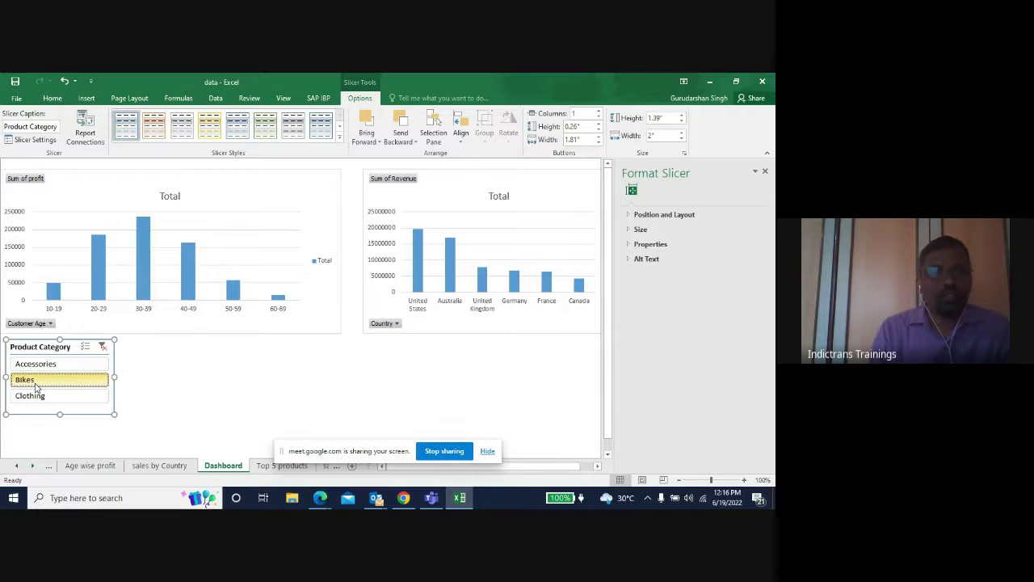
{"action": "left_click", "coordinate": [28, 399]}
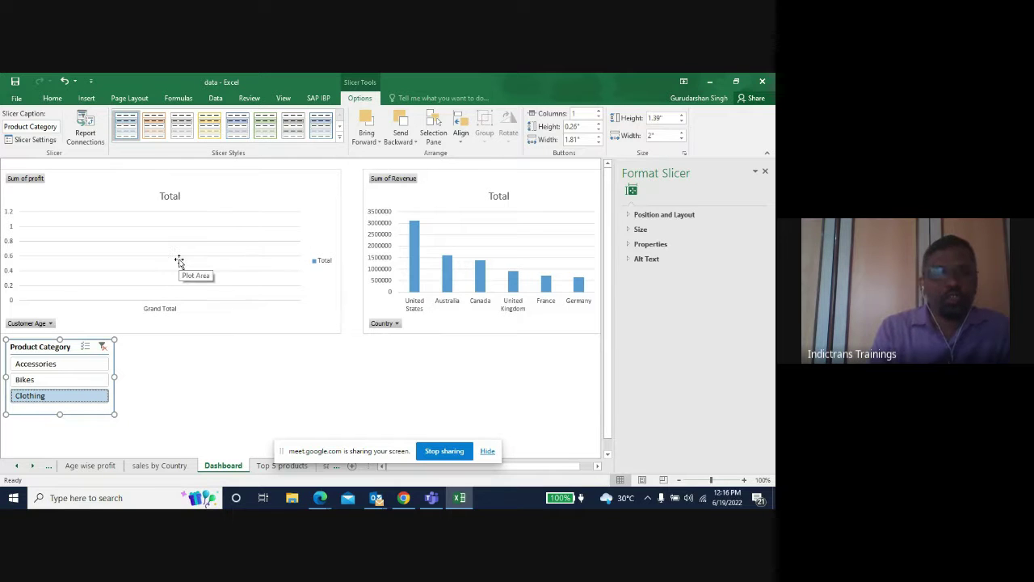
{"action": "left_click", "coordinate": [101, 347]}
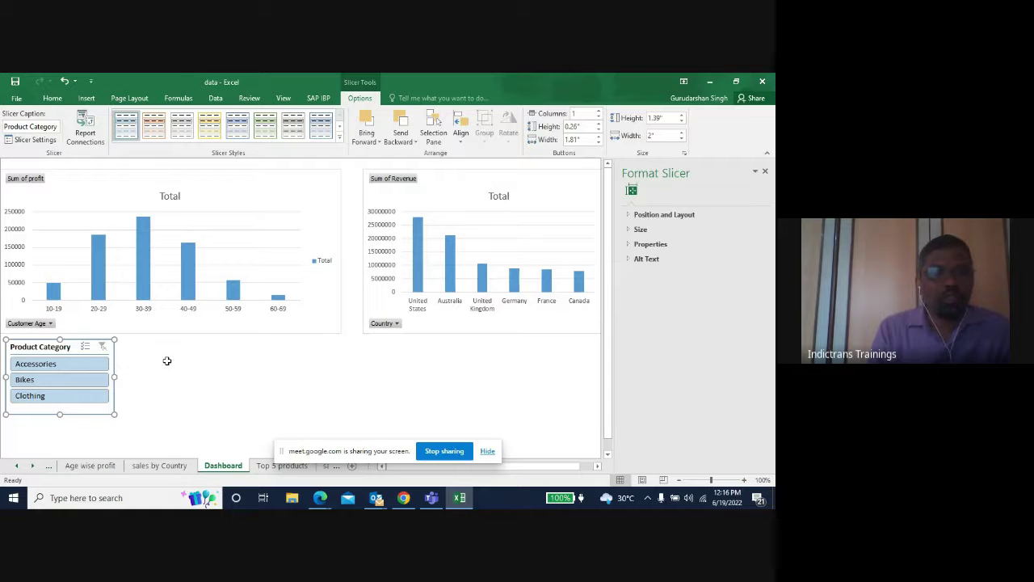
{"action": "left_click", "coordinate": [42, 397]}
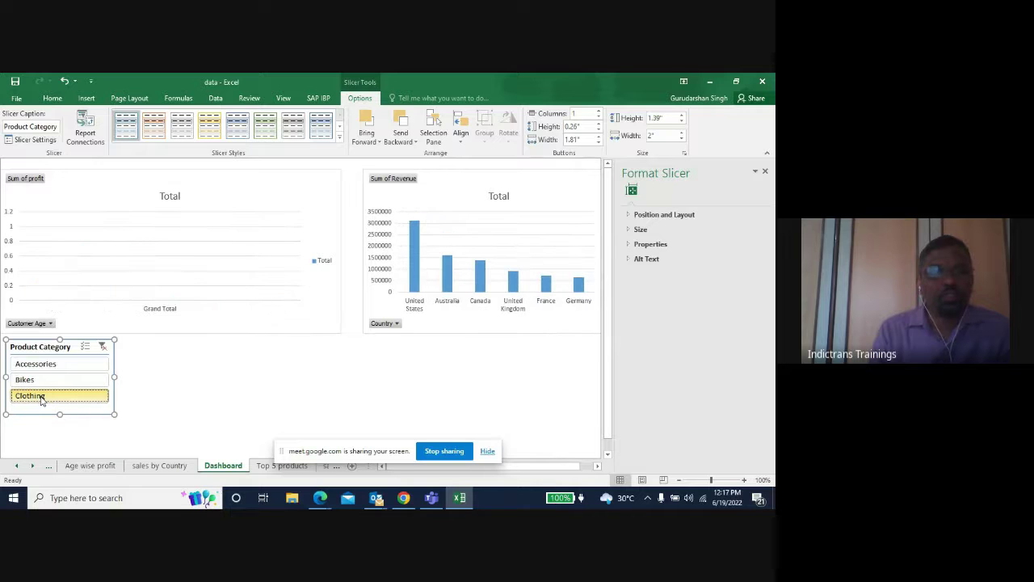
{"action": "left_click_drag", "start_coordinate": [43, 395], "coordinate": [43, 388]}
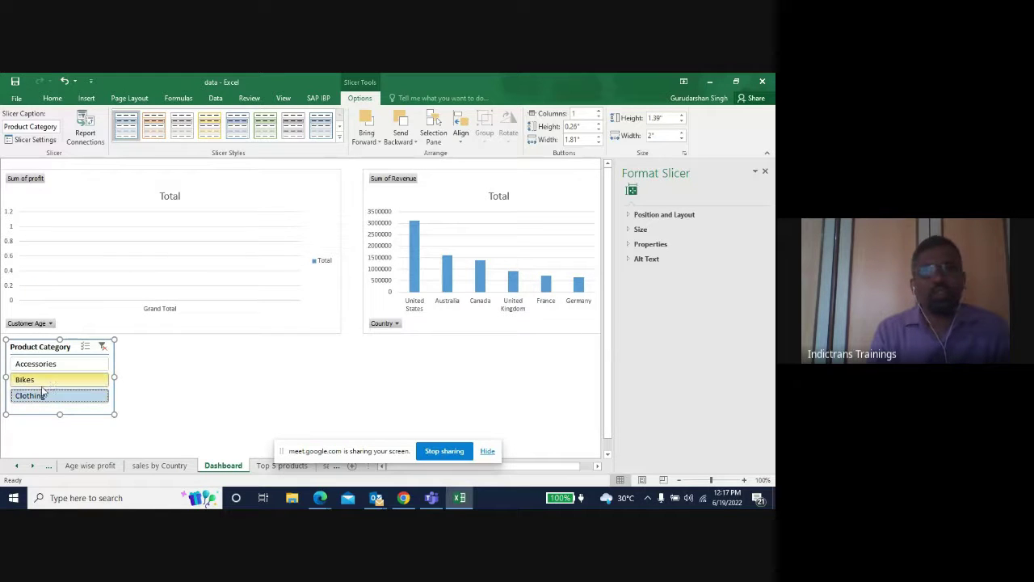
{"action": "left_click", "coordinate": [44, 382]}
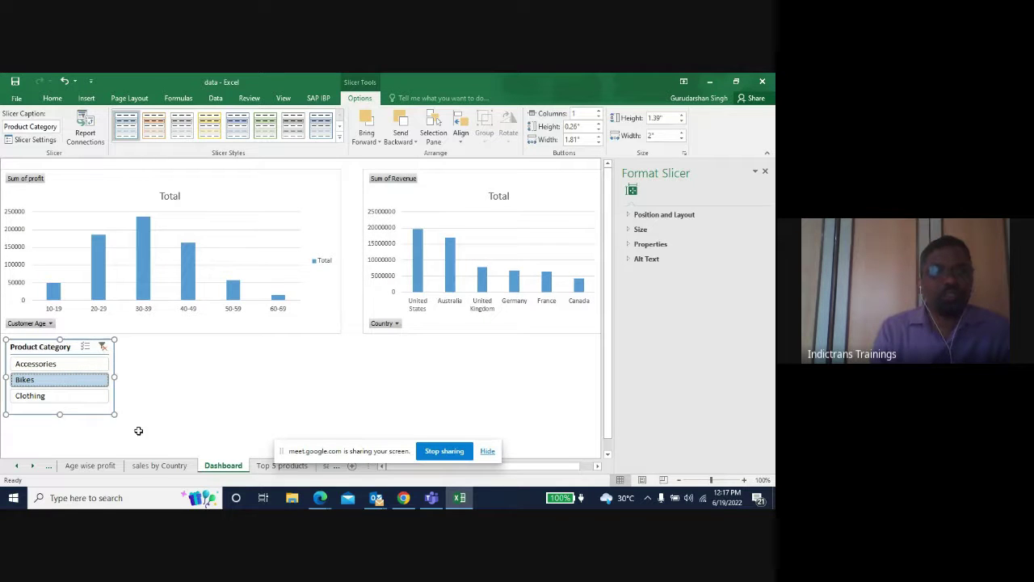
Step: Clear the Date timeline filter and the Product Category slicer filter on the Age wise profit sheet
{"action": "left_click", "coordinate": [90, 465]}
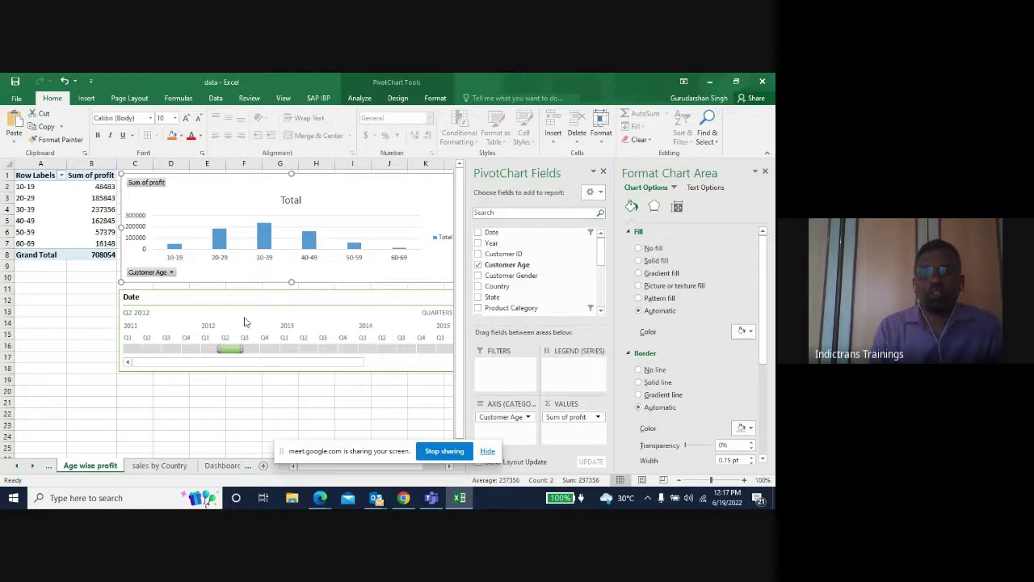
{"action": "left_click", "coordinate": [359, 299]}
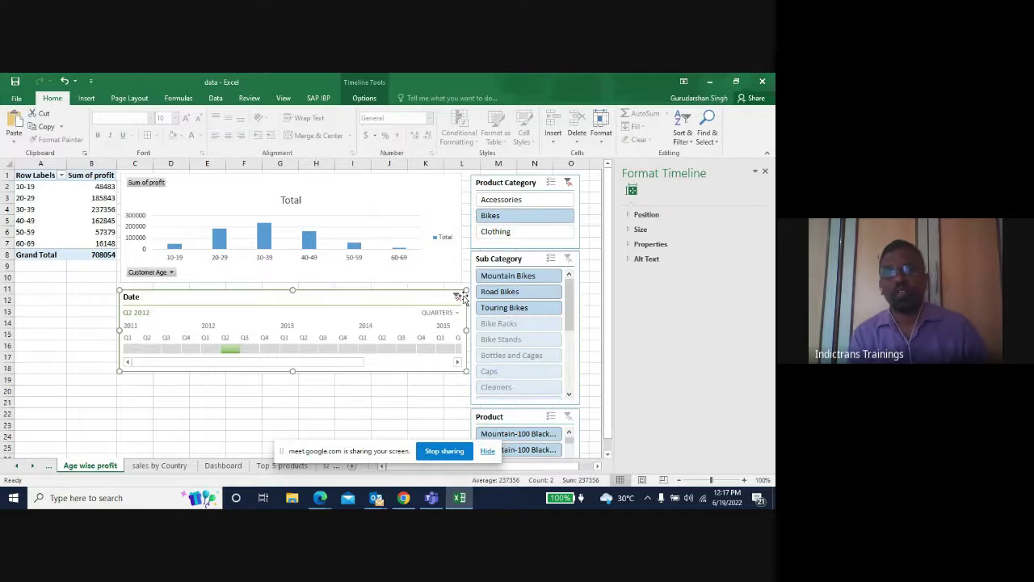
{"action": "left_click", "coordinate": [458, 296]}
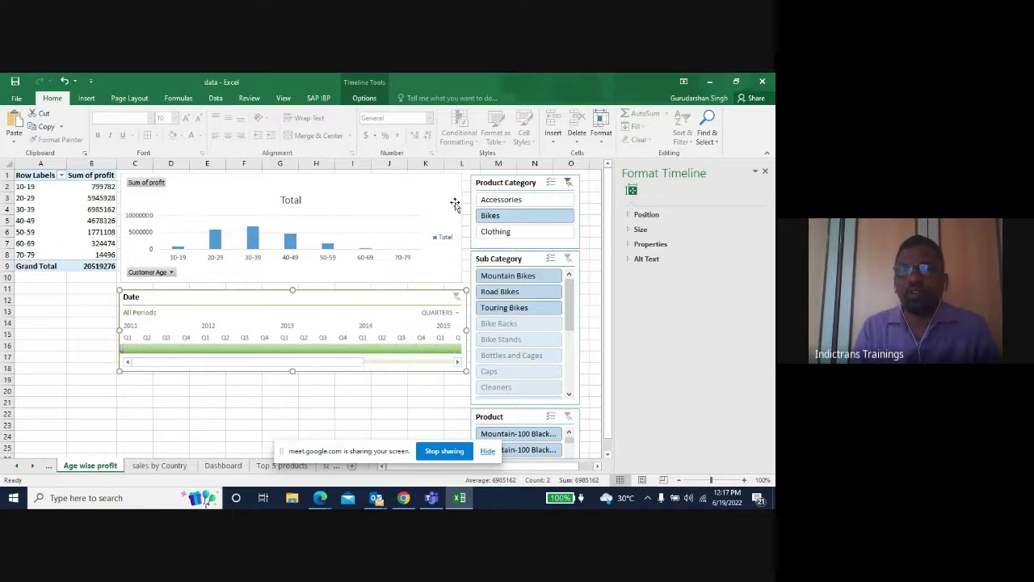
{"action": "left_click", "coordinate": [440, 181]}
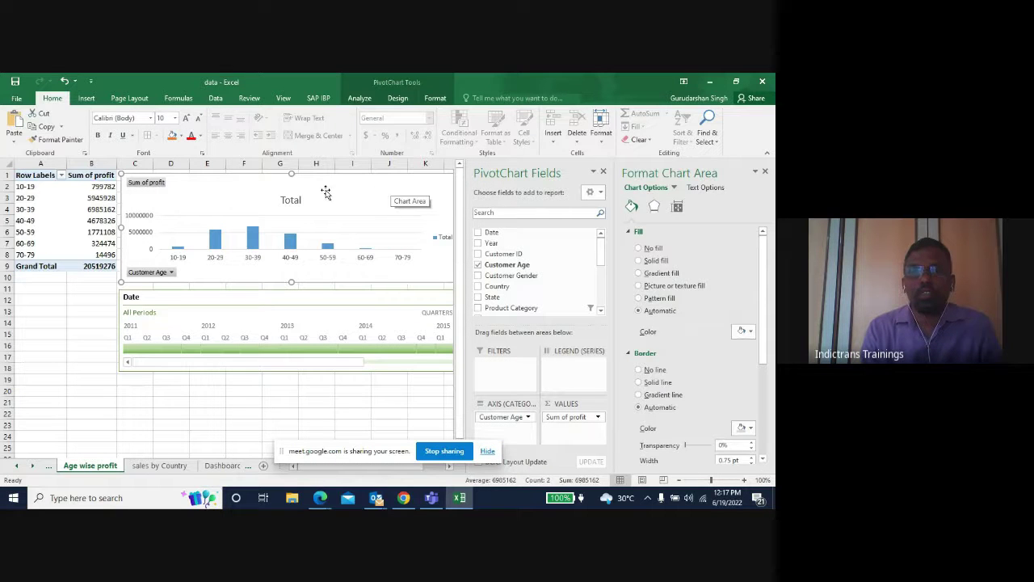
{"action": "left_click", "coordinate": [332, 393]}
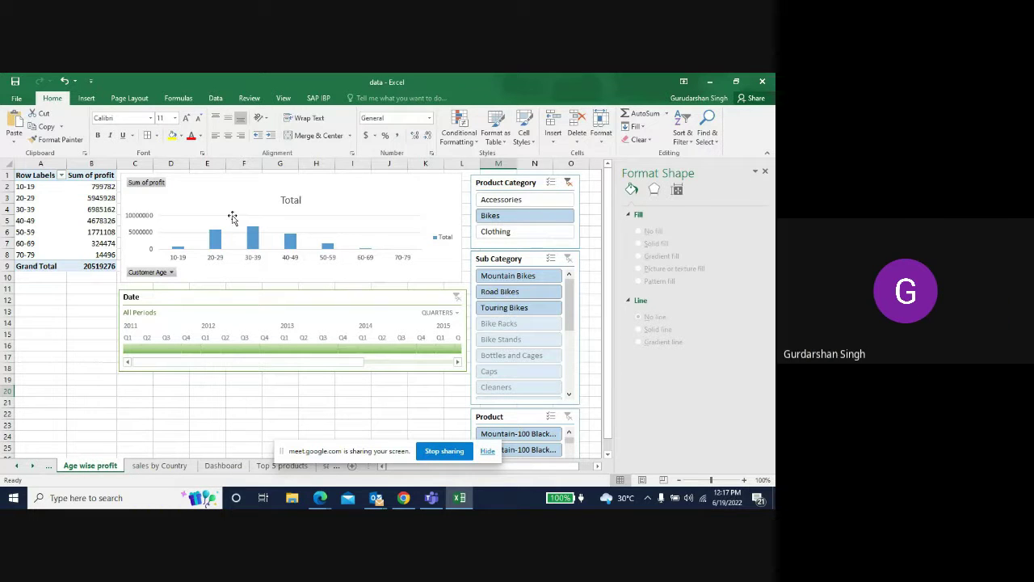
{"action": "left_click", "coordinate": [569, 184]}
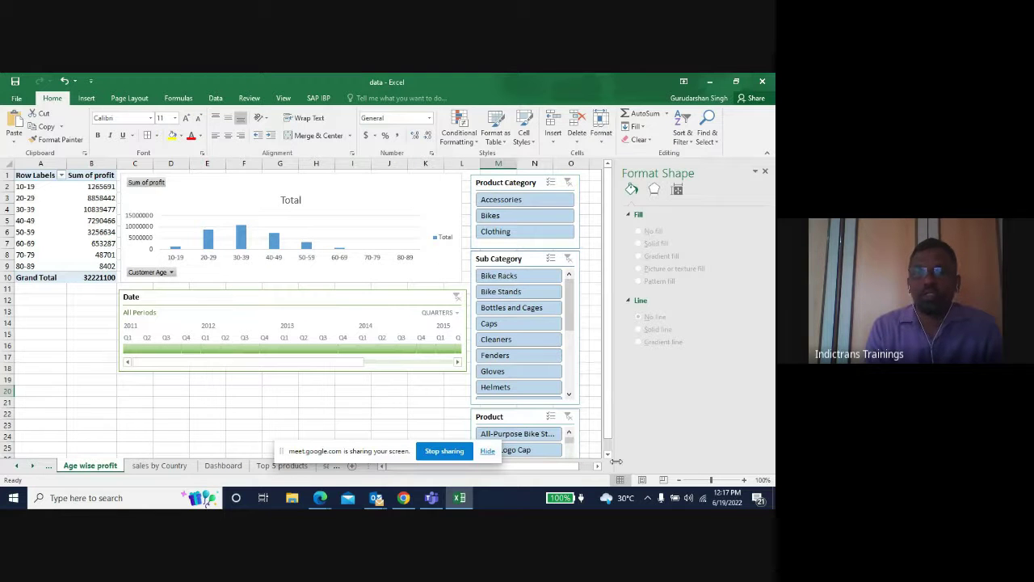
{"action": "scroll", "coordinate": [609, 457], "scroll_direction": "down", "scroll_amount": 4}
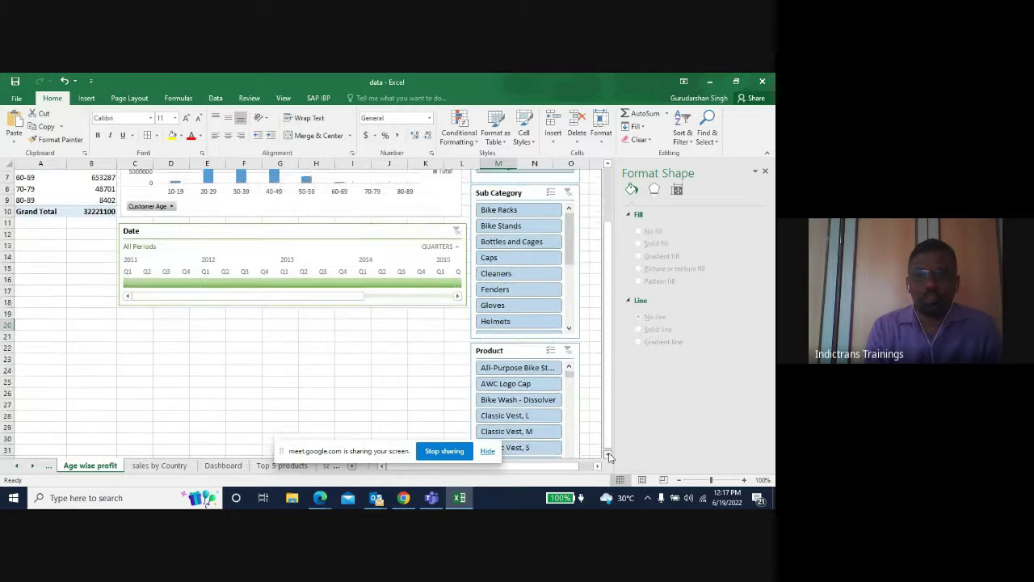
Step: Return to the Dashboard sheet and check both charts with the Product Category slicer on Accessories, Bikes and Clothing in turn
{"action": "left_click", "coordinate": [223, 466]}
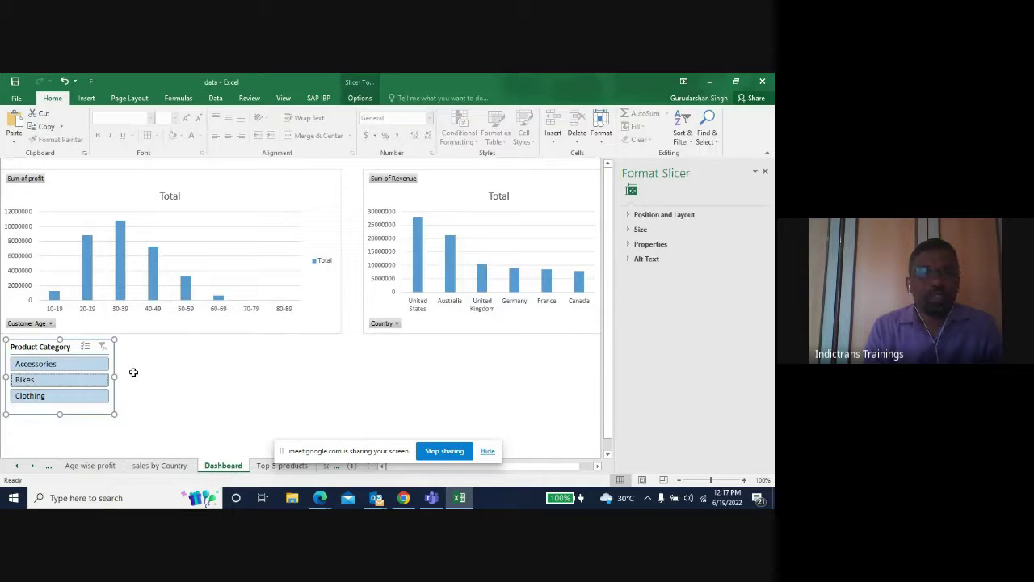
{"action": "left_click", "coordinate": [54, 367]}
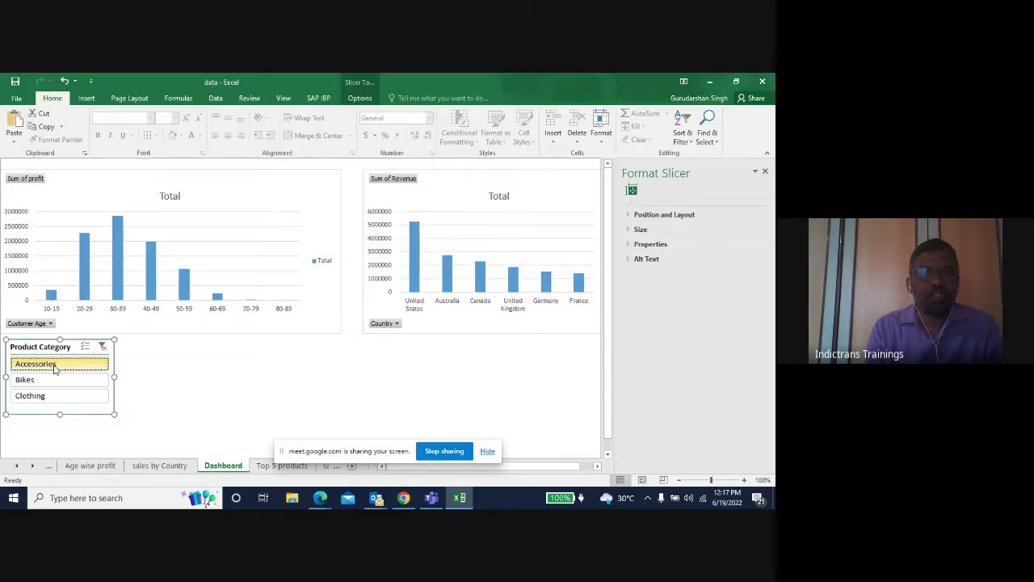
{"action": "left_click", "coordinate": [47, 383]}
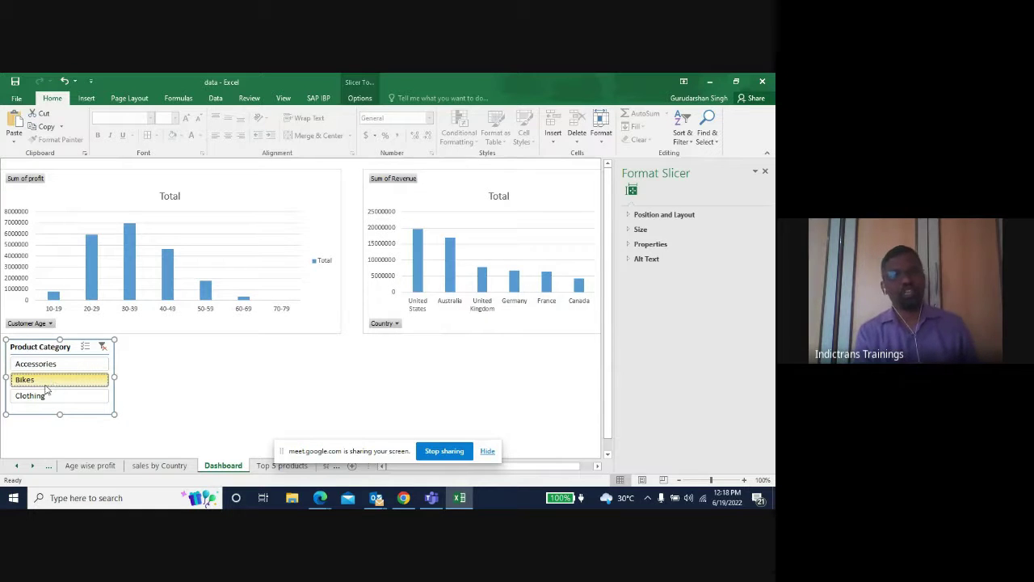
{"action": "left_click", "coordinate": [44, 395]}
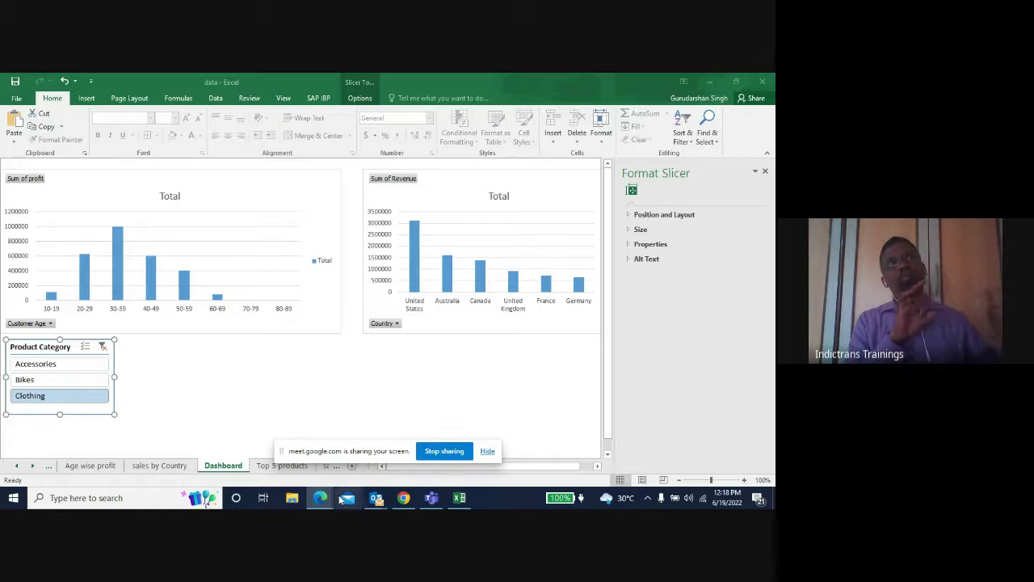
Step: Switch to the Google Meet call in the browser and stop presenting the screen
{"action": "mouse_move", "coordinate": [321, 497]}
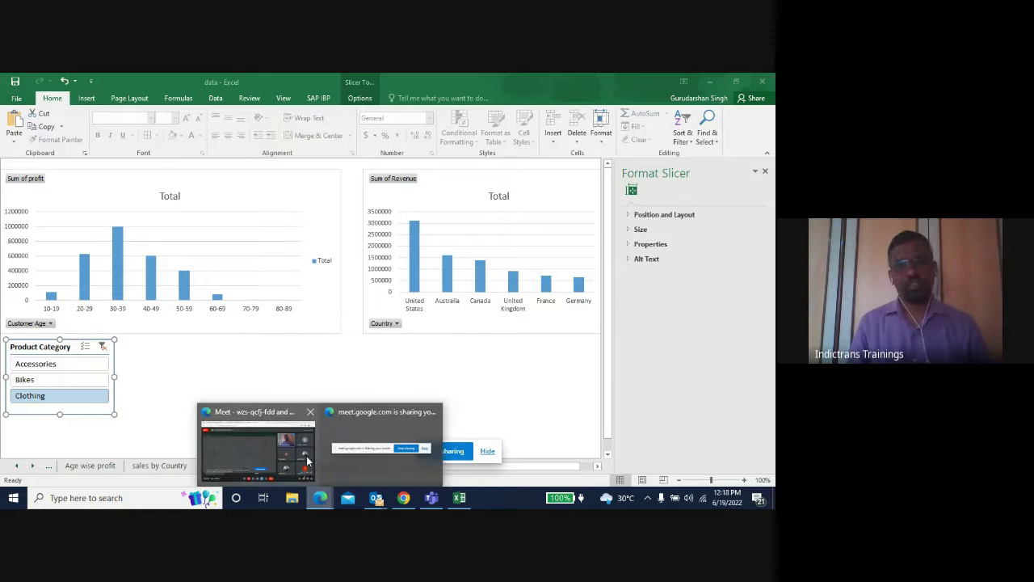
{"action": "left_click", "coordinate": [250, 435]}
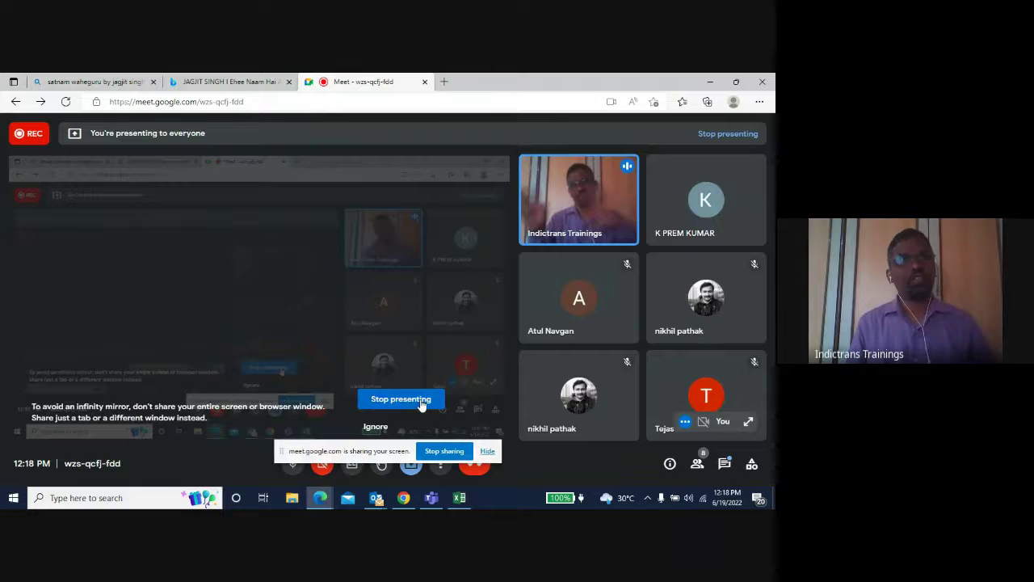
{"action": "left_click", "coordinate": [406, 408]}
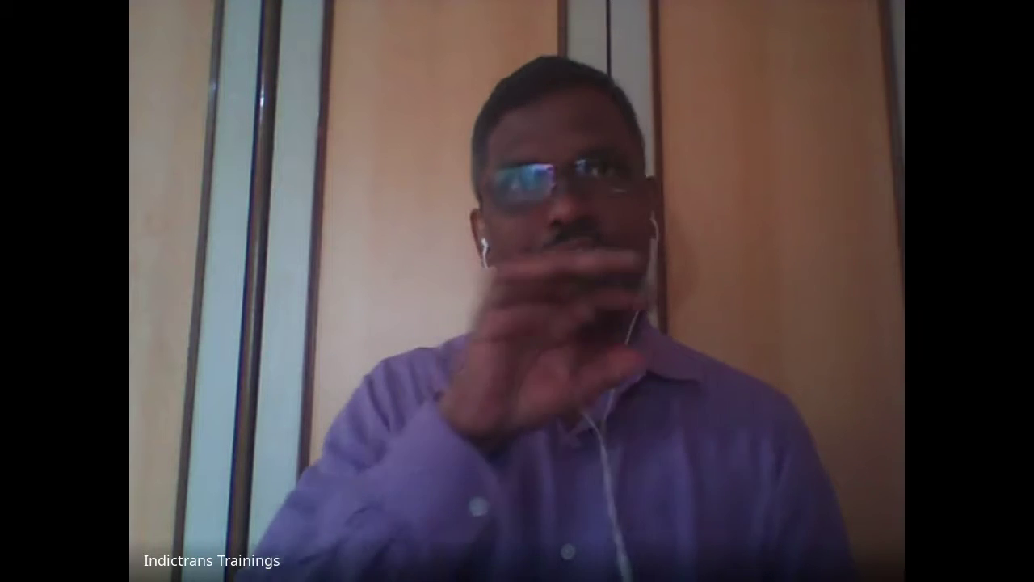
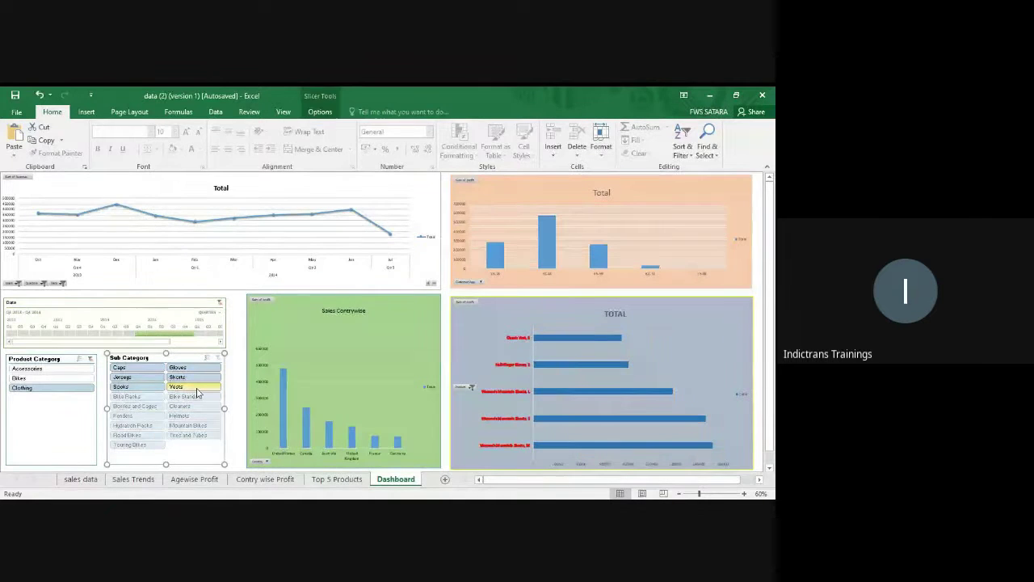
Step: Compare the data (2) dashboard charts for Accessories, Bikes and Clothing using the Product Category slicer, ending on Accessories
{"action": "left_click", "coordinate": [46, 370]}
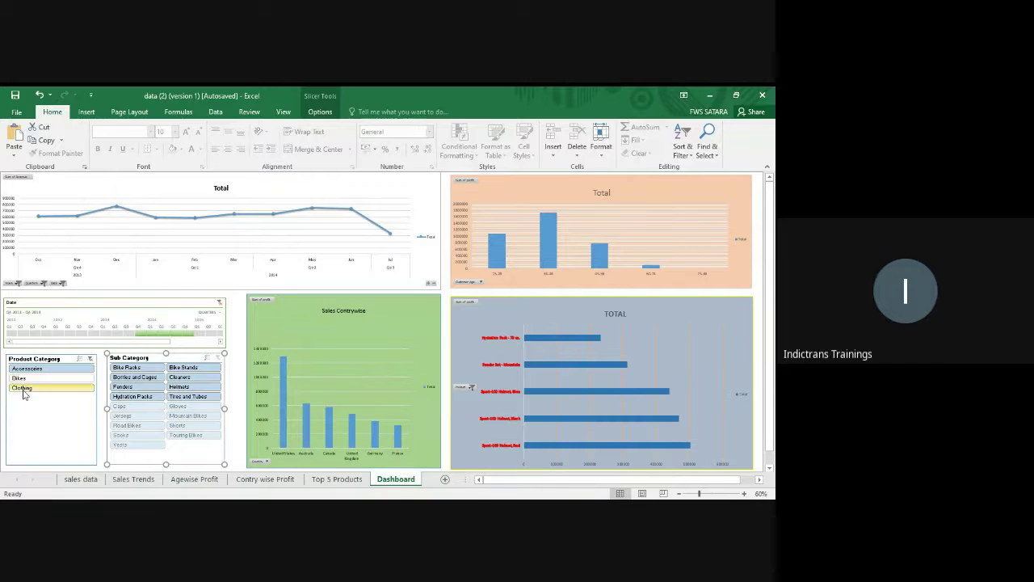
{"action": "left_click", "coordinate": [27, 378]}
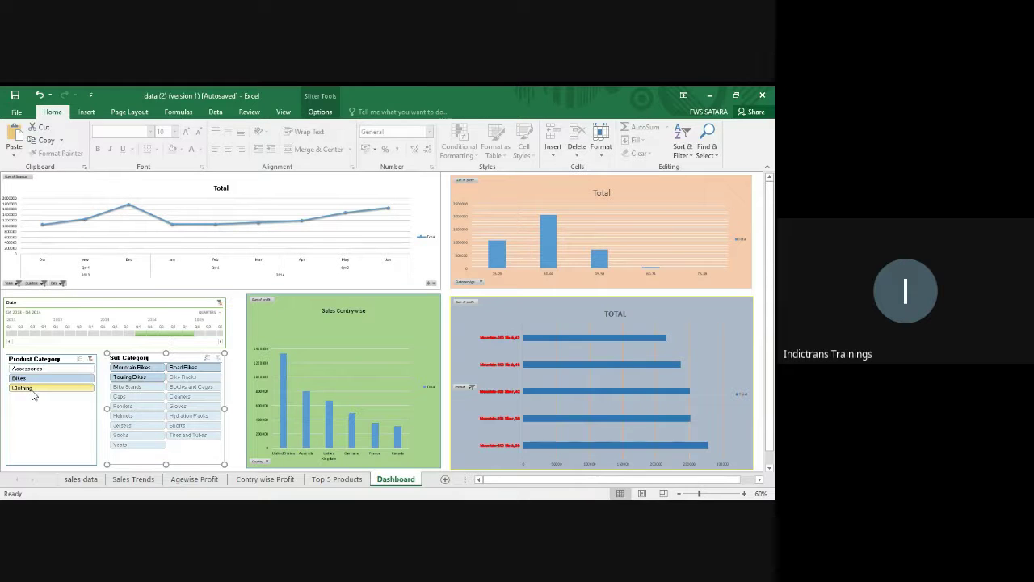
{"action": "left_click", "coordinate": [33, 392]}
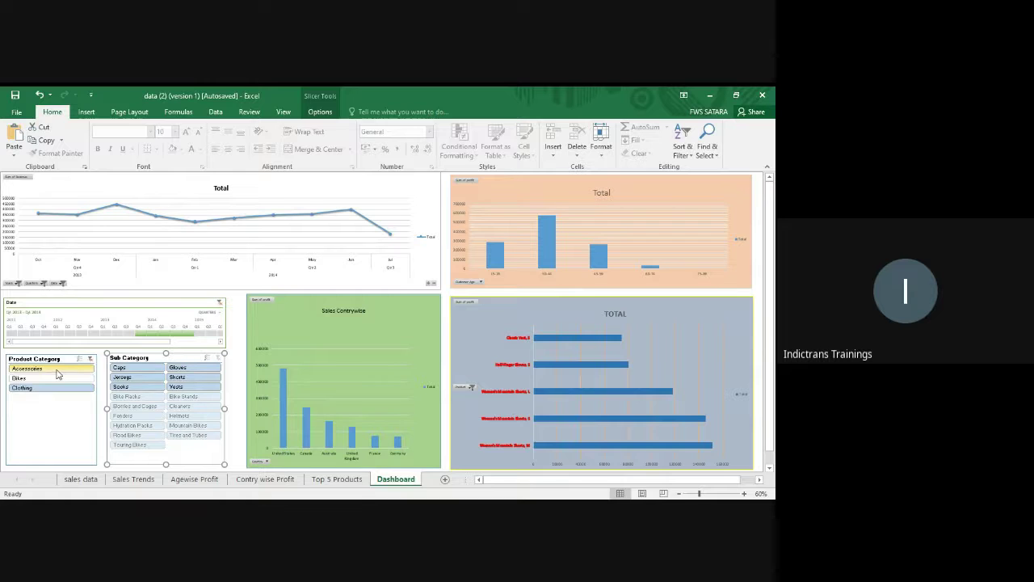
{"action": "left_click", "coordinate": [57, 370]}
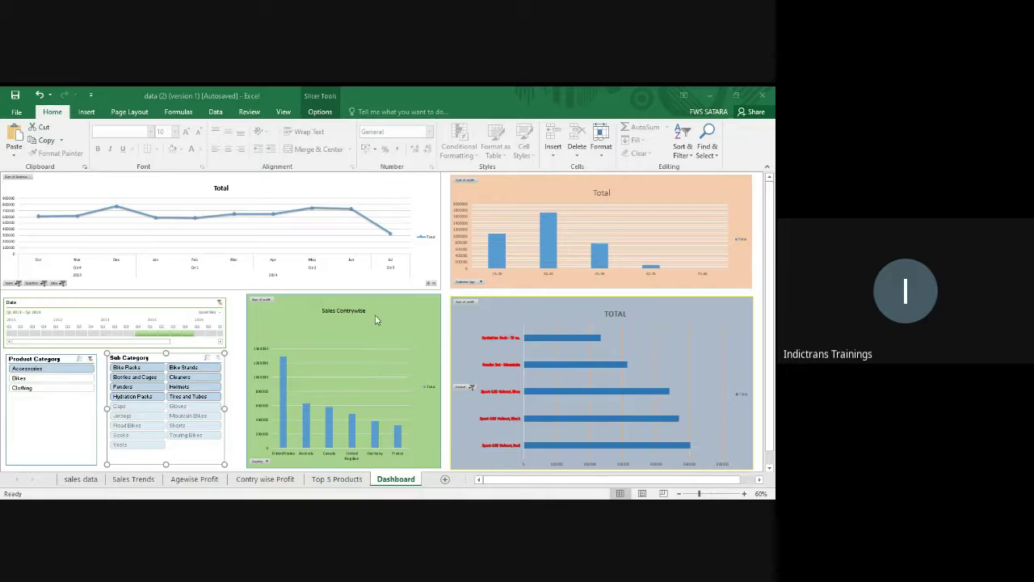
Step: Remove the "Total" title from the sales trend line chart on the dashboard
{"action": "right_click", "coordinate": [223, 191]}
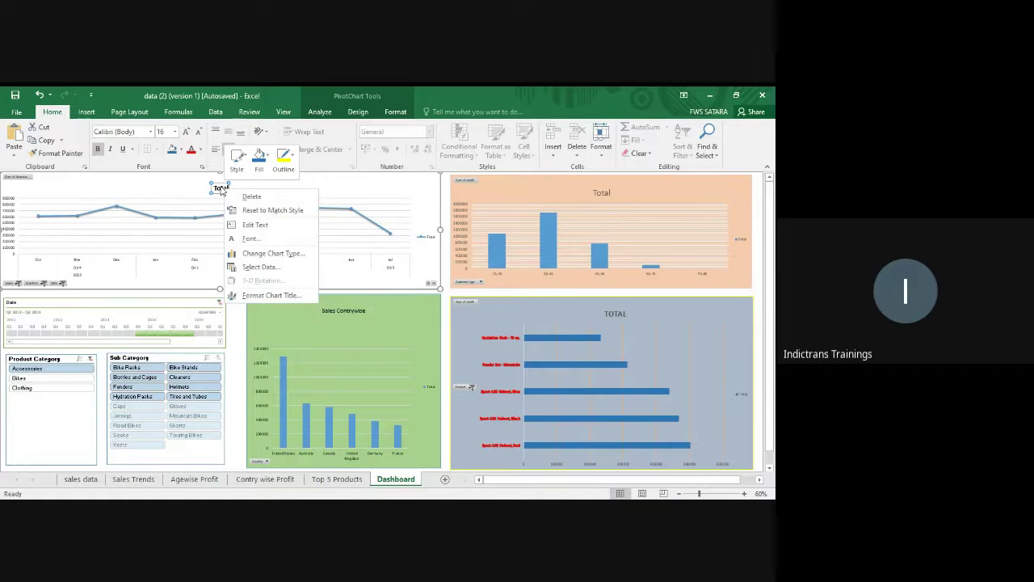
{"action": "left_click", "coordinate": [222, 188]}
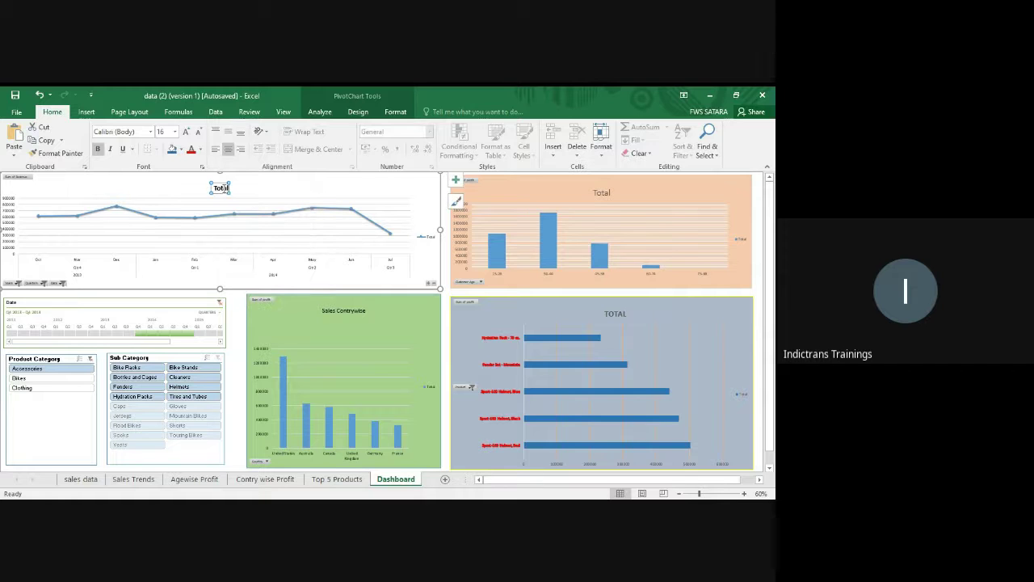
{"action": "key", "text": "Escape"}
{"action": "scroll", "coordinate": [222, 188], "scroll_direction": "down", "scroll_amount": 6}
{"action": "scroll", "coordinate": [224, 191], "scroll_direction": "up", "scroll_amount": 6}
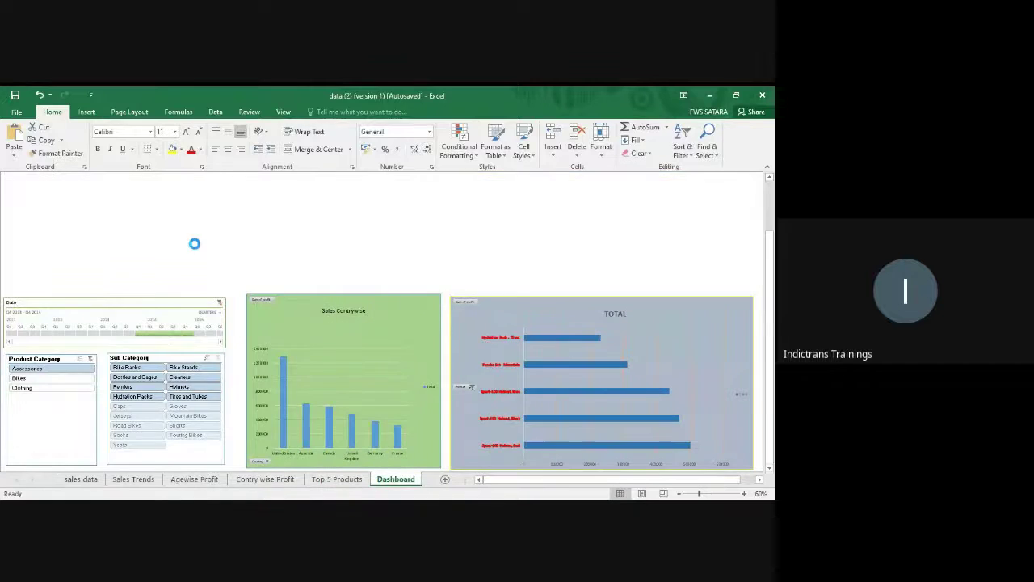
{"action": "left_click", "coordinate": [288, 249]}
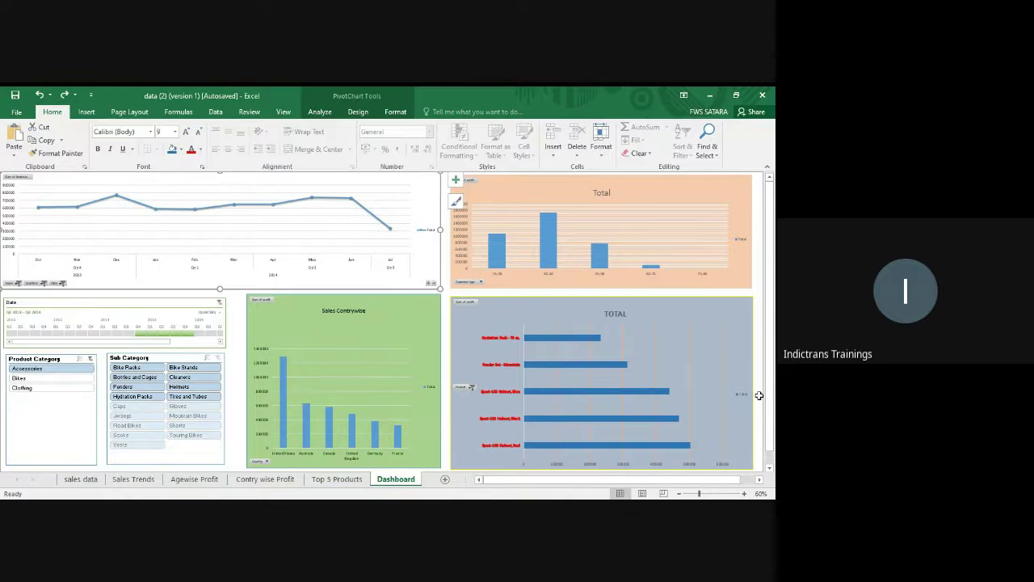
{"action": "left_click", "coordinate": [770, 466]}
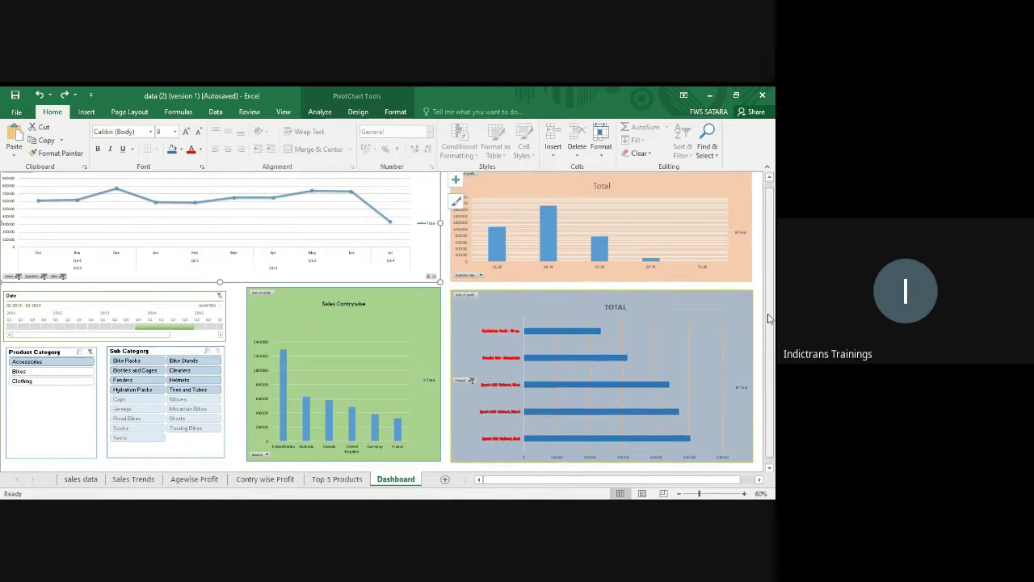
Step: Replace the "Total" title of the sales trend line chart on the dashboard with "Sales Trends"
{"action": "left_click", "coordinate": [769, 177]}
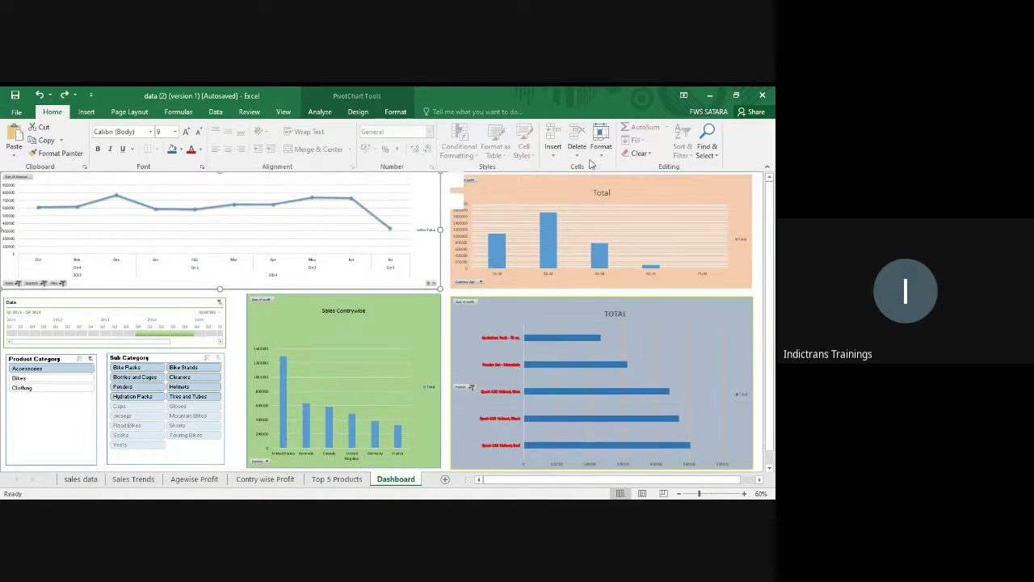
{"action": "right_click", "coordinate": [241, 177]}
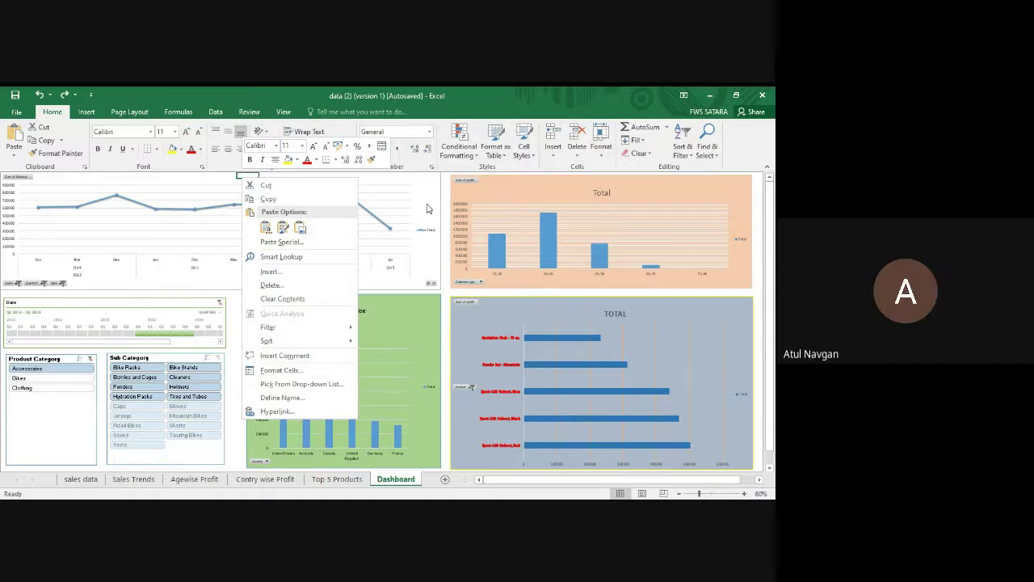
{"action": "left_click", "coordinate": [428, 207]}
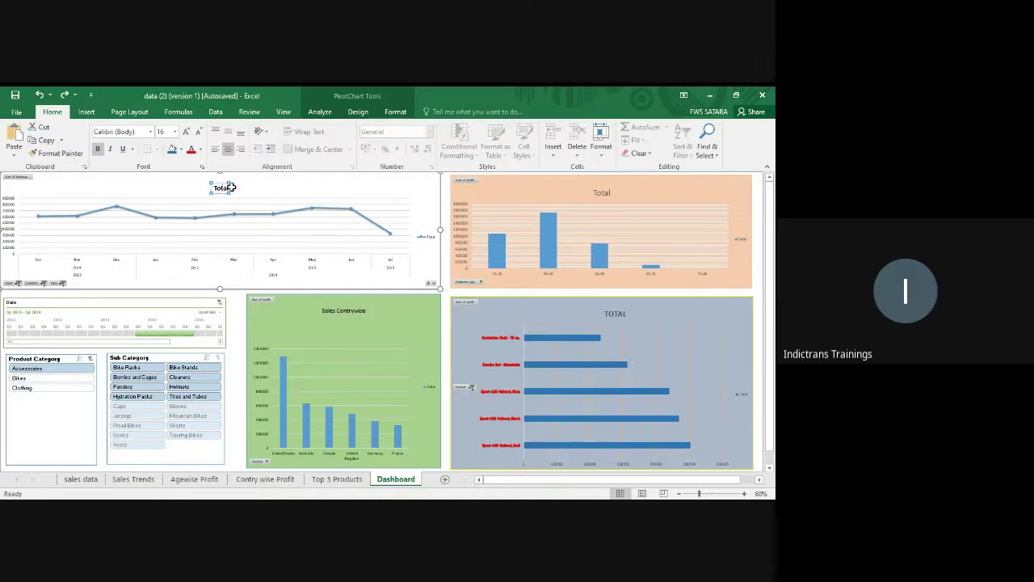
{"action": "right_click", "coordinate": [223, 190]}
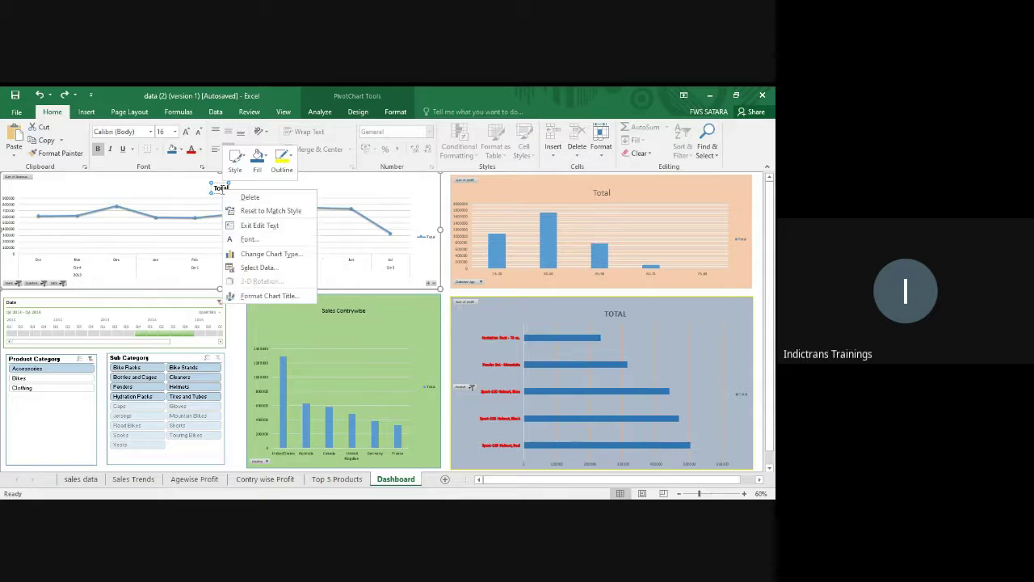
{"action": "left_click", "coordinate": [260, 227]}
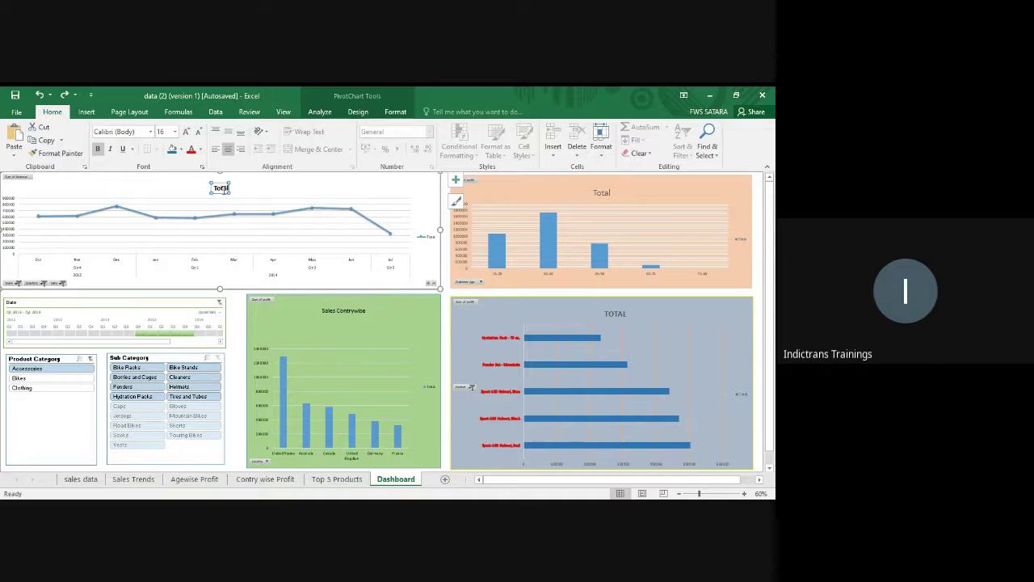
{"action": "right_click", "coordinate": [222, 191]}
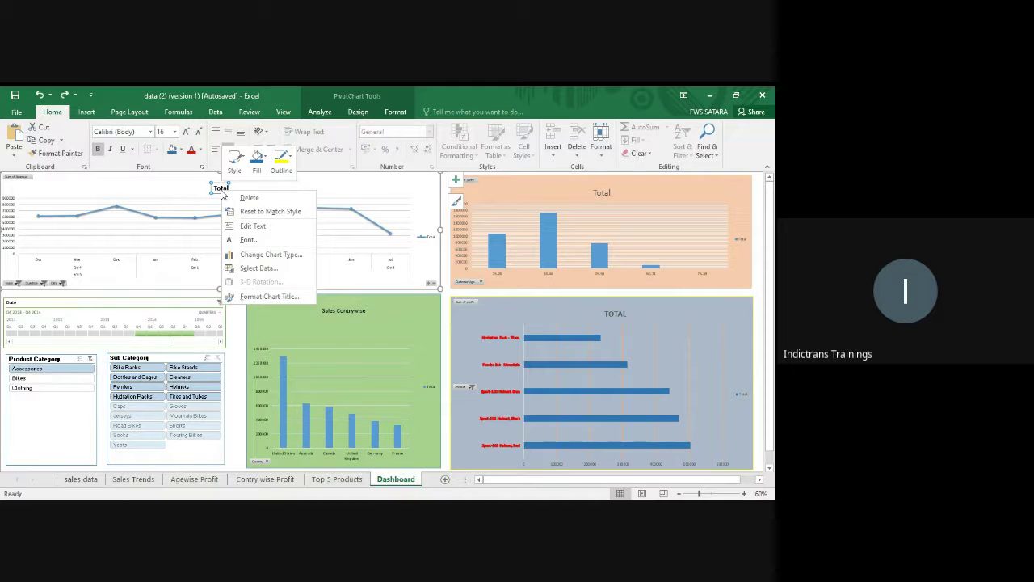
{"action": "left_click", "coordinate": [253, 226]}
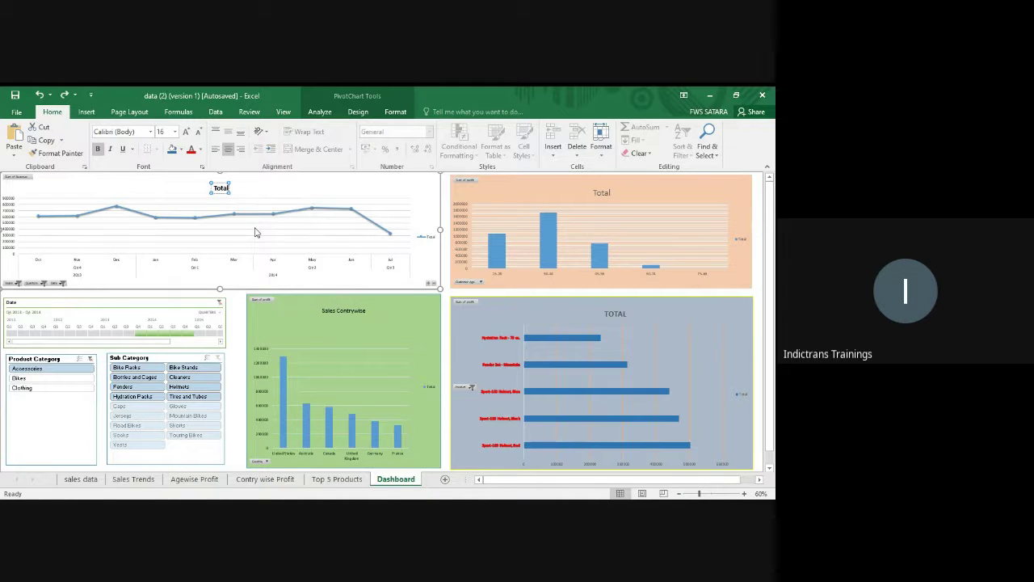
{"action": "key", "text": "BackSpace"}
{"action": "type", "text": "Sales Trends"}
Step: Replace the "Total" title of the customer age column chart with "Age Wise Profit"
{"action": "left_click", "coordinate": [548, 195]}
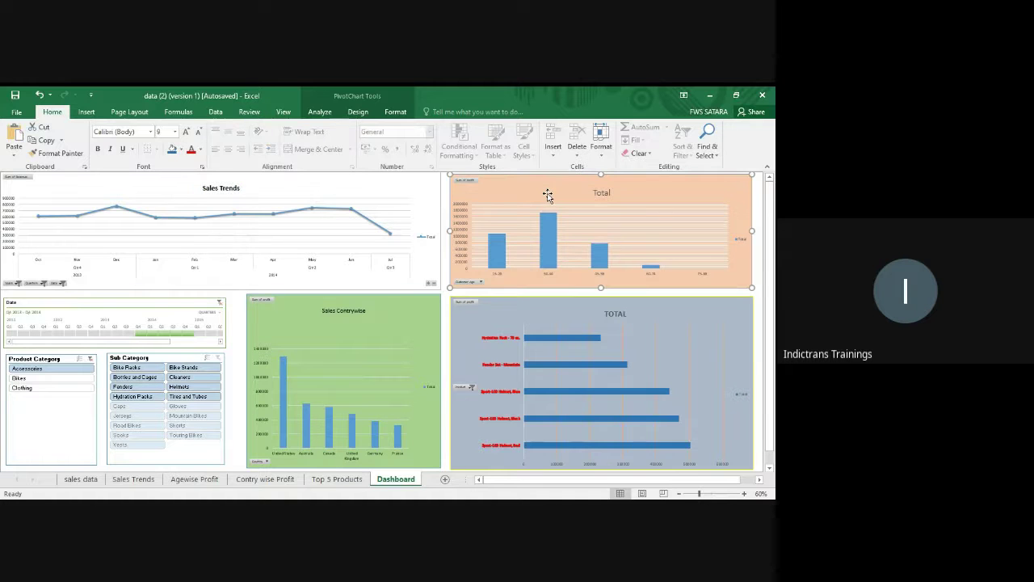
{"action": "left_click", "coordinate": [601, 194]}
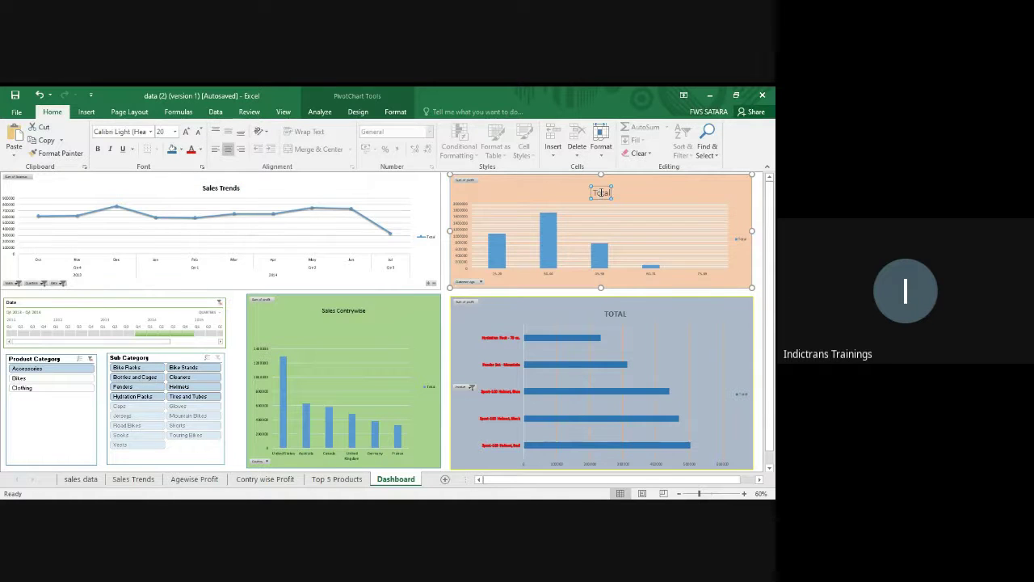
{"action": "right_click", "coordinate": [602, 192]}
{"action": "left_click", "coordinate": [638, 229]}
{"action": "key", "text": "BackSpace"}
{"action": "key", "text": "BackSpace"}
{"action": "key", "text": "BackSpace"}
{"action": "key", "text": "BackSpace"}
{"action": "key", "text": "BackSpace"}
{"action": "type", "text": "Age Wise"}
{"action": "type", "text": " Sales"}
{"action": "type", "text": " Trend"}
{"action": "type", "text": "s"}
{"action": "key", "text": "BackSpace"}
{"action": "key", "text": "BackSpace"}
{"action": "key", "text": "BackSpace"}
{"action": "key", "text": "BackSpace"}
{"action": "key", "text": "BackSpace"}
{"action": "key", "text": "BackSpace"}
{"action": "key", "text": "BackSpace"}
{"action": "type", "text": "Prof"}
{"action": "key", "text": "BackSpace"}
{"action": "key", "text": "BackSpace"}
{"action": "key", "text": "BackSpace"}
{"action": "key", "text": "BackSpace"}
{"action": "key", "text": "BackSpace"}
{"action": "key", "text": "BackSpace"}
{"action": "key", "text": "BackSpace"}
{"action": "key", "text": "BackSpace"}
{"action": "key", "text": "BackSpace"}
{"action": "key", "text": "BackSpace"}
{"action": "key", "text": "BackSpace"}
{"action": "type", "text": "Profi"}
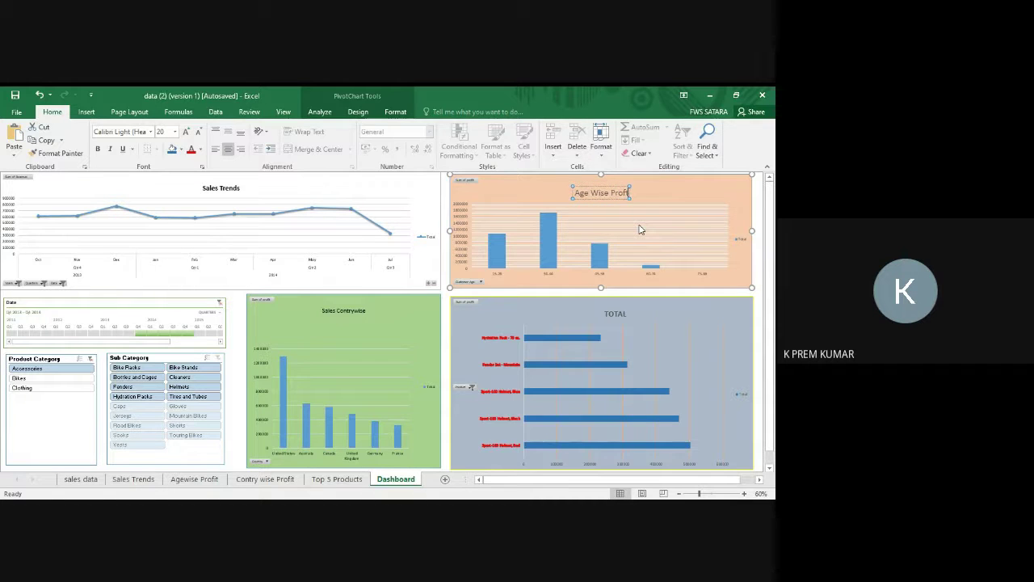
{"action": "key", "text": "BackSpace"}
{"action": "type", "text": "it"}
Step: Replace the "TOTAL" title of the product bar chart with "TOP 5 PRODUCTS"
{"action": "left_click", "coordinate": [615, 315]}
{"action": "right_click", "coordinate": [615, 315]}
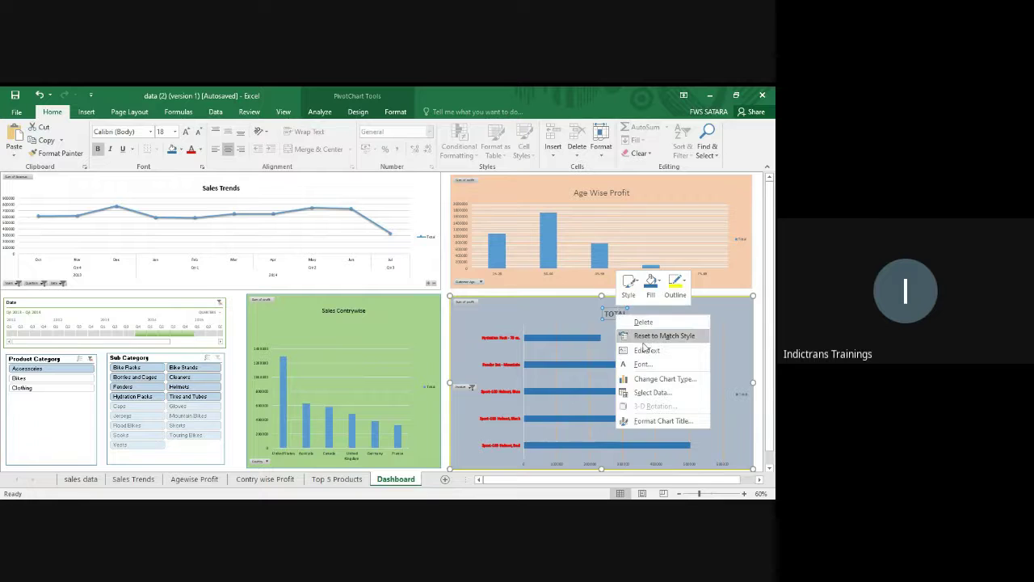
{"action": "left_click", "coordinate": [646, 350]}
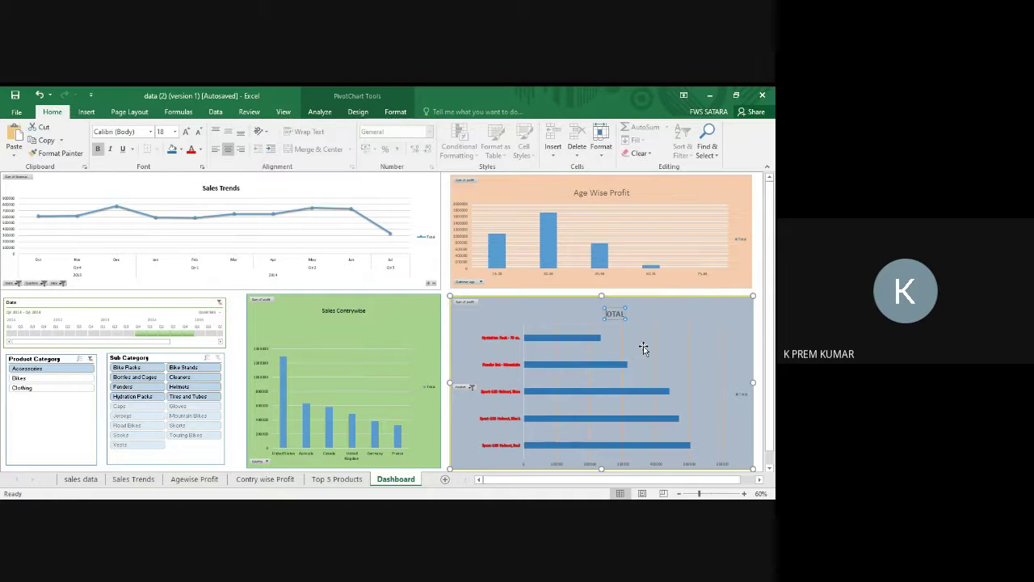
{"action": "key", "text": "BackSpace"}
{"action": "key", "text": "BackSpace"}
{"action": "key", "text": "BackSpace"}
{"action": "key", "text": "BackSpace"}
{"action": "key", "text": "BackSpace"}
{"action": "type", "text": "TOP 5 PRODUCTS"}
{"action": "left_click", "coordinate": [340, 314]}
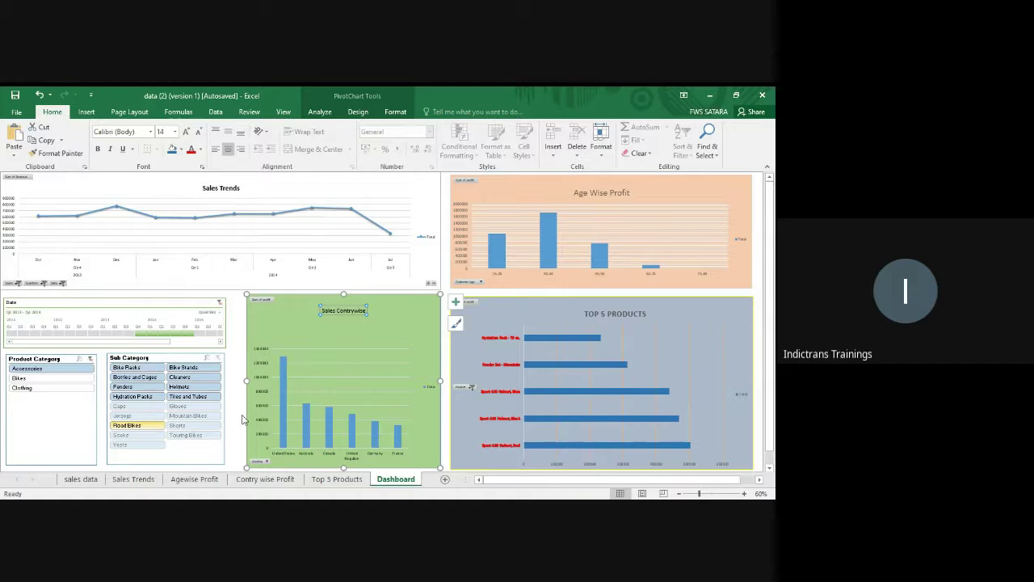
{"action": "left_click", "coordinate": [248, 191]}
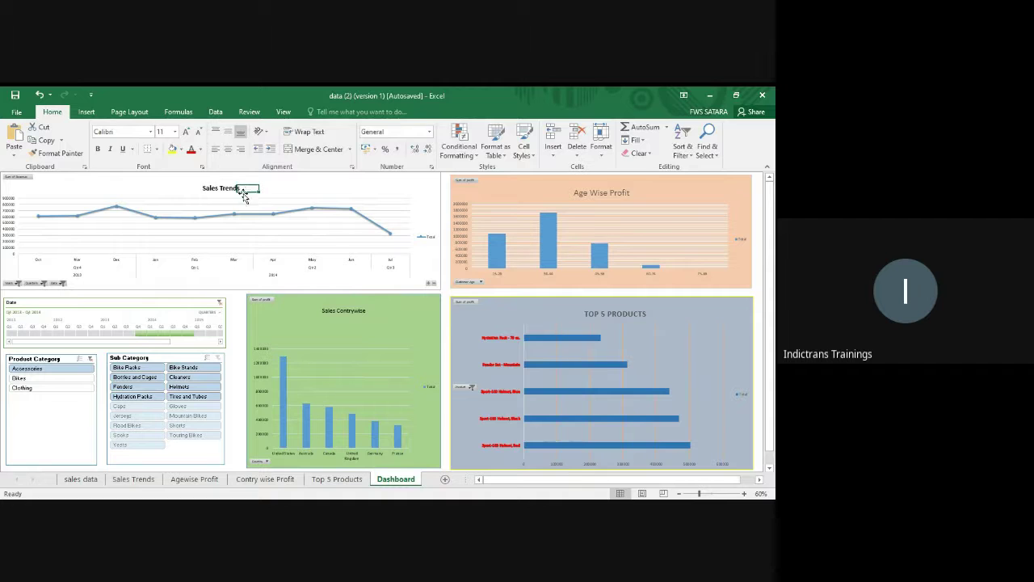
Step: Remove the legend from the Sales Trends line chart
{"action": "left_click", "coordinate": [428, 285]}
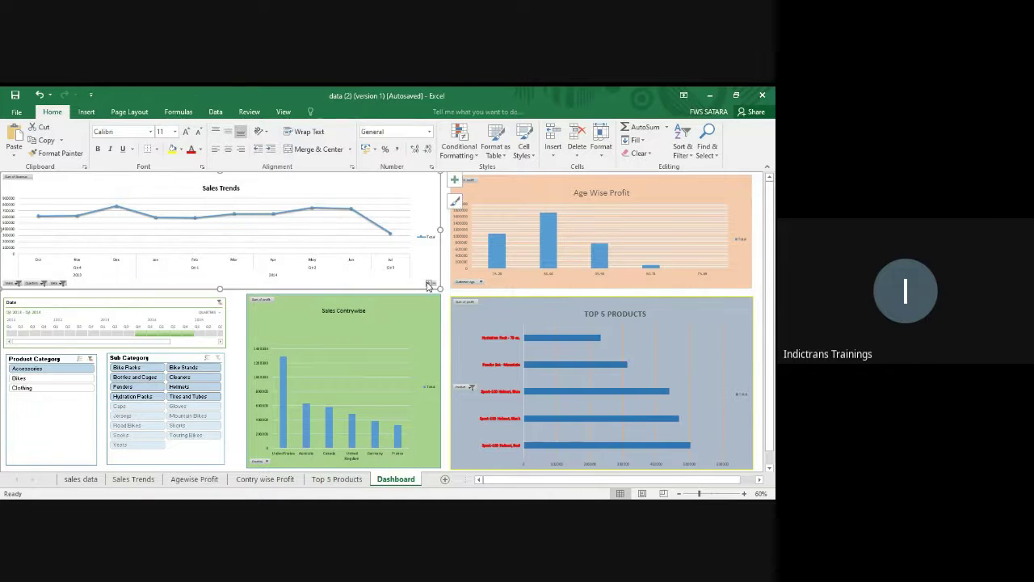
{"action": "left_click", "coordinate": [455, 179]}
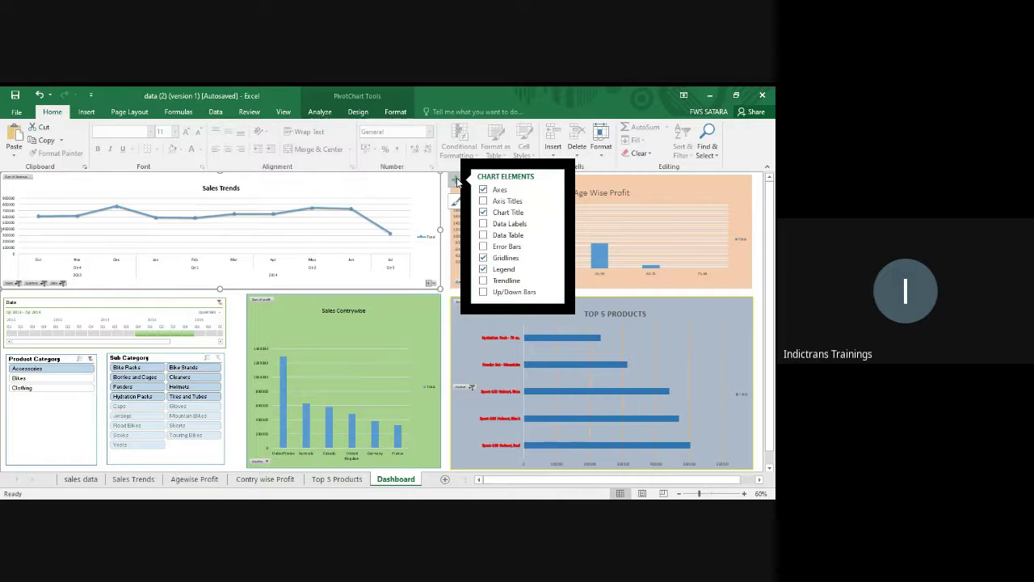
{"action": "left_click", "coordinate": [484, 270]}
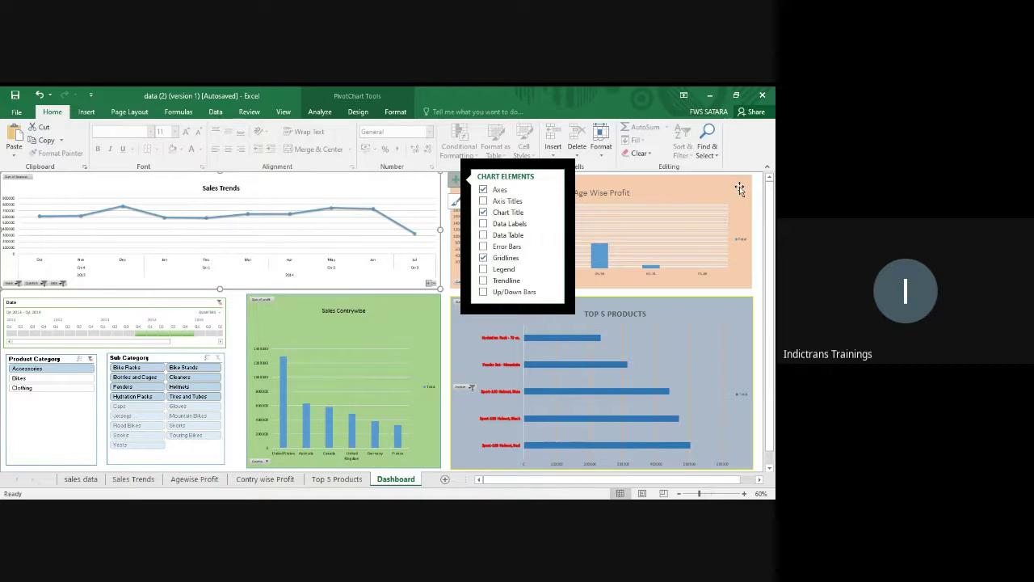
Step: Remove the legends from the Age Wise Profit and TOP 5 PRODUCTS charts
{"action": "left_click", "coordinate": [760, 479]}
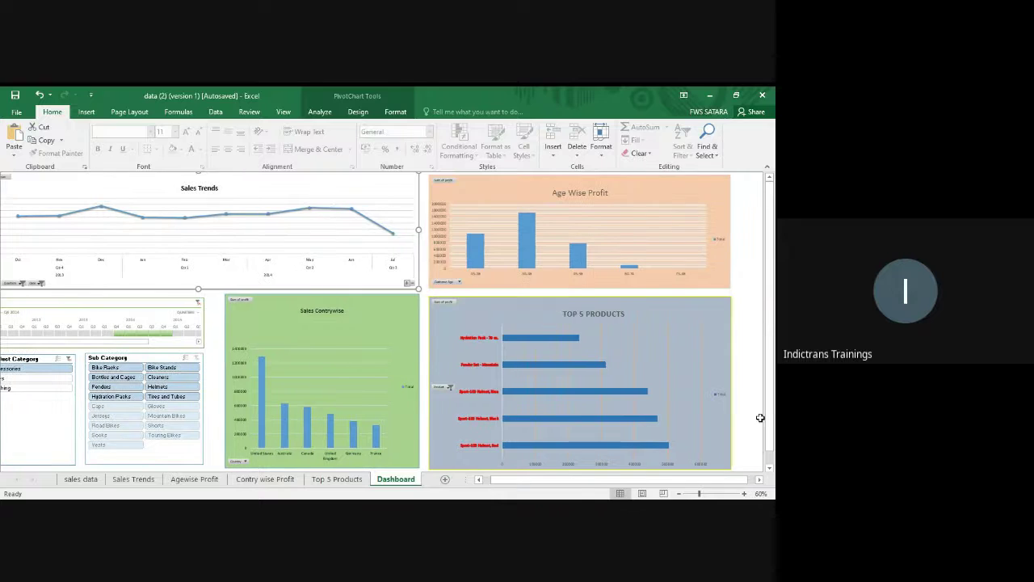
{"action": "left_click", "coordinate": [723, 266]}
{"action": "left_click", "coordinate": [746, 182]}
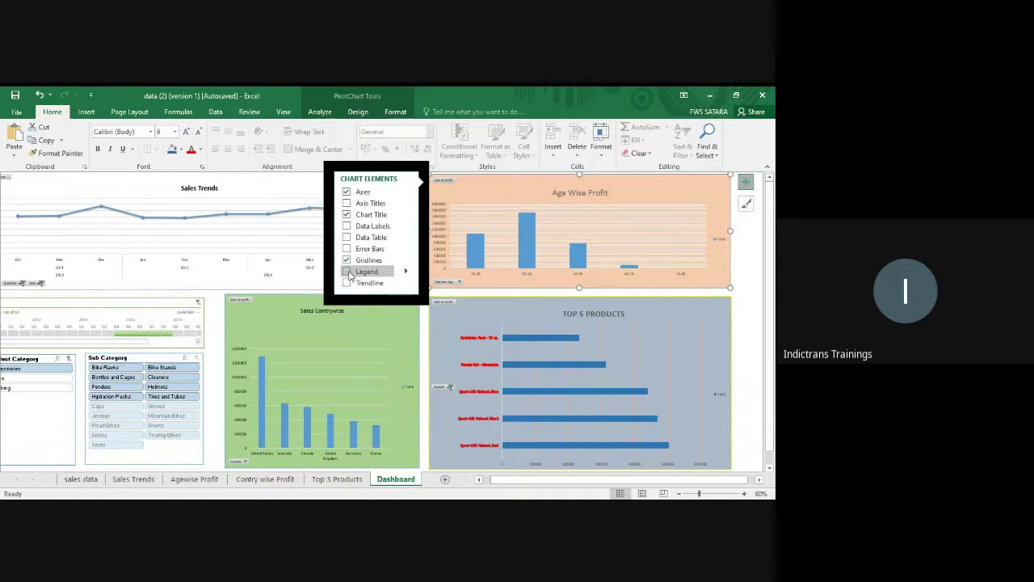
{"action": "left_click", "coordinate": [400, 272]}
{"action": "left_click", "coordinate": [729, 316]}
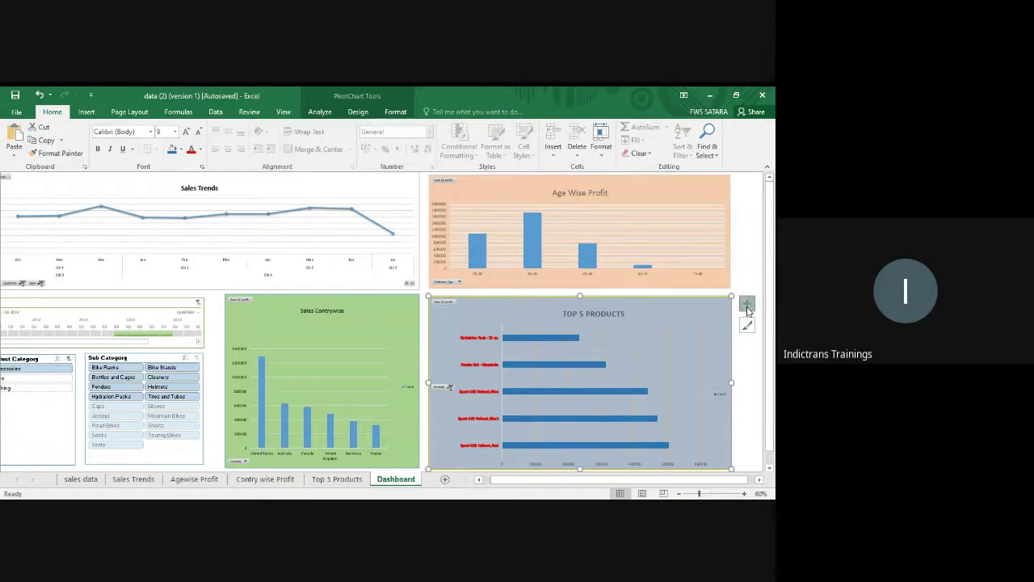
{"action": "left_click", "coordinate": [746, 303]}
{"action": "left_click", "coordinate": [356, 393]}
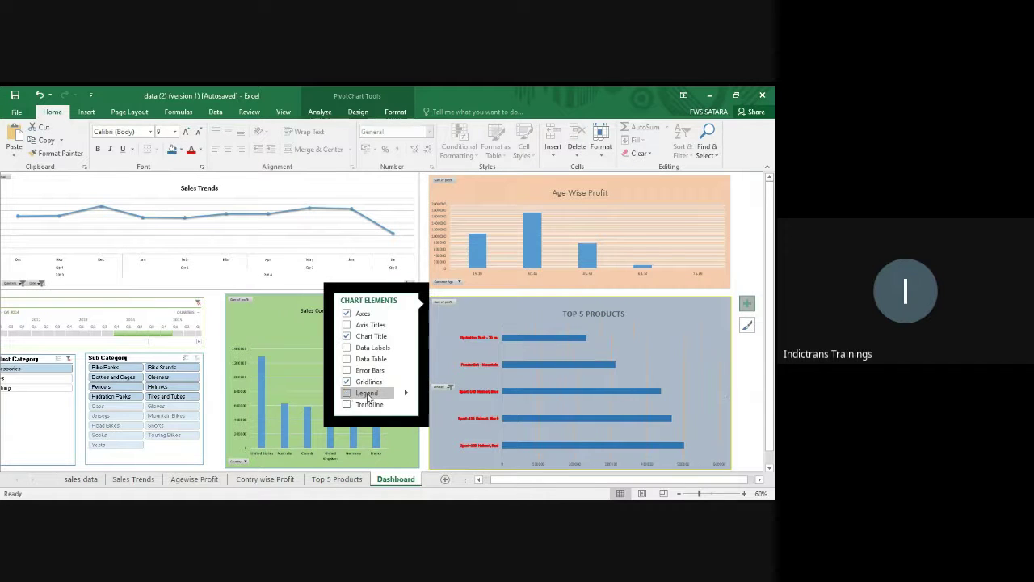
Step: Remove the legend from the Sales Contrywise chart and deselect the chart
{"action": "left_click", "coordinate": [282, 315]}
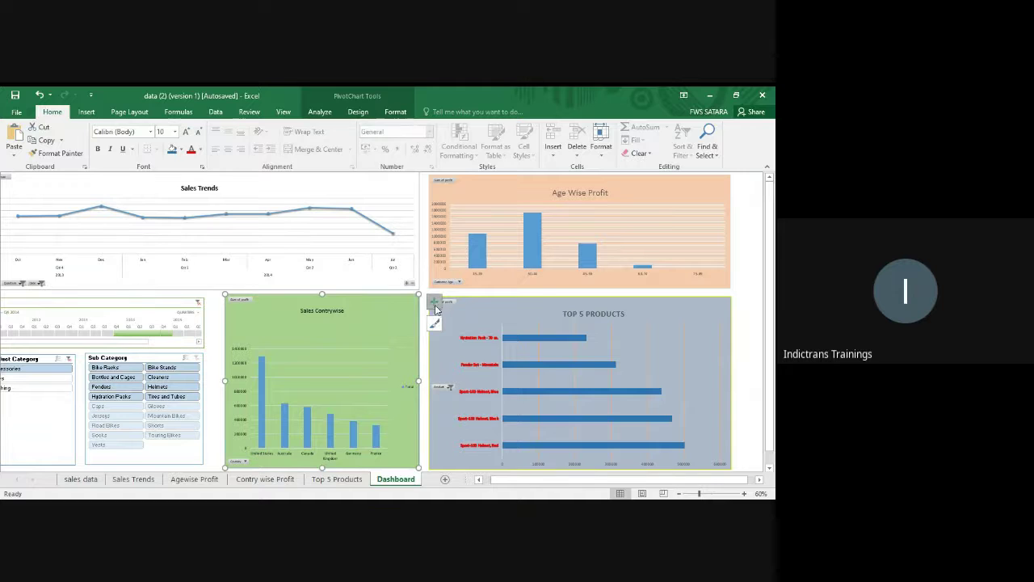
{"action": "left_click", "coordinate": [431, 304]}
{"action": "left_click", "coordinate": [460, 391]}
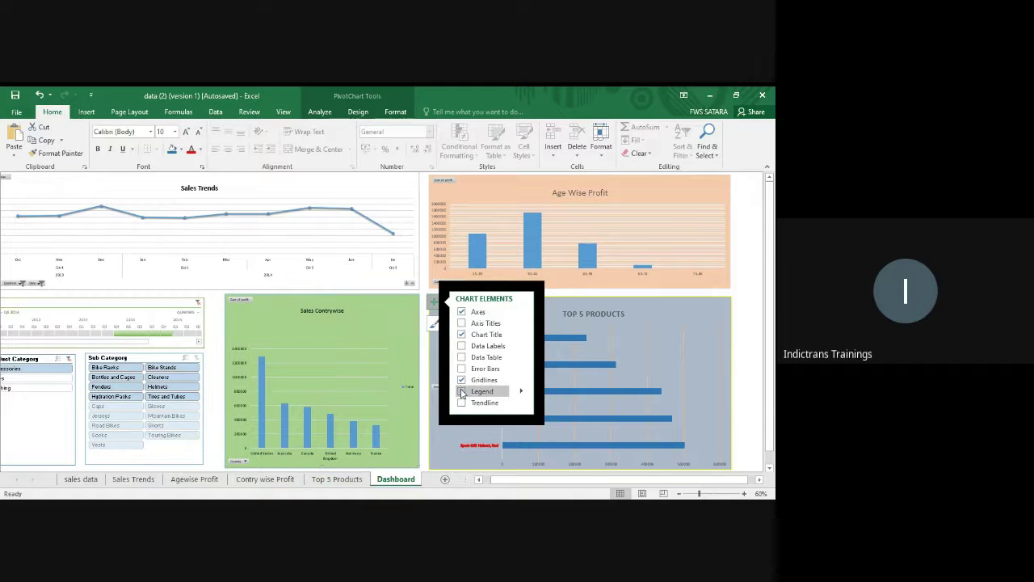
{"action": "left_click", "coordinate": [219, 333]}
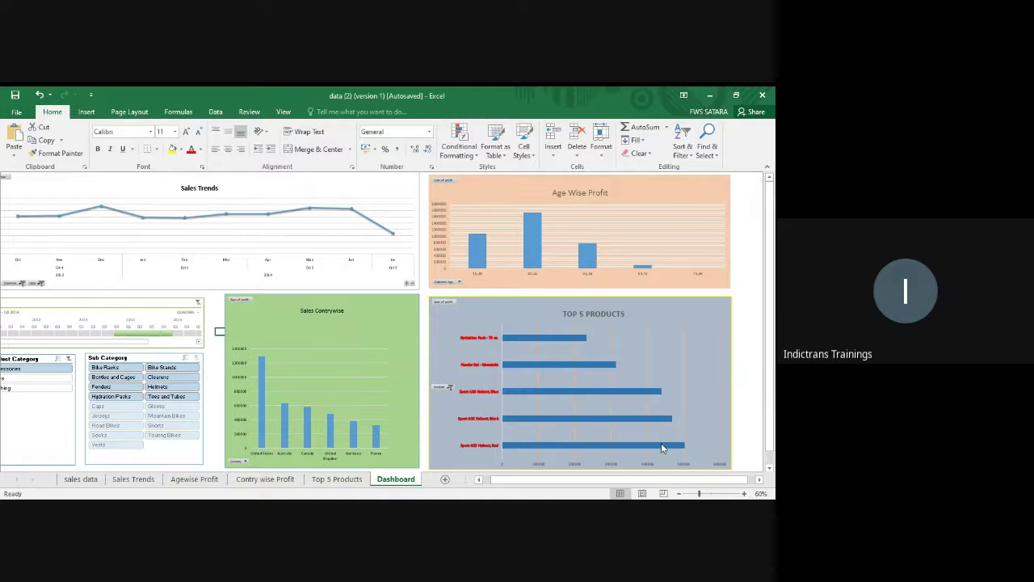
Step: Filter the dashboard charts with the Date timeline, narrowing it to a 2014 quarter and extending the range to cover 2011 through 2014
{"action": "left_click_drag", "start_coordinate": [655, 485], "coordinate": [619, 484]}
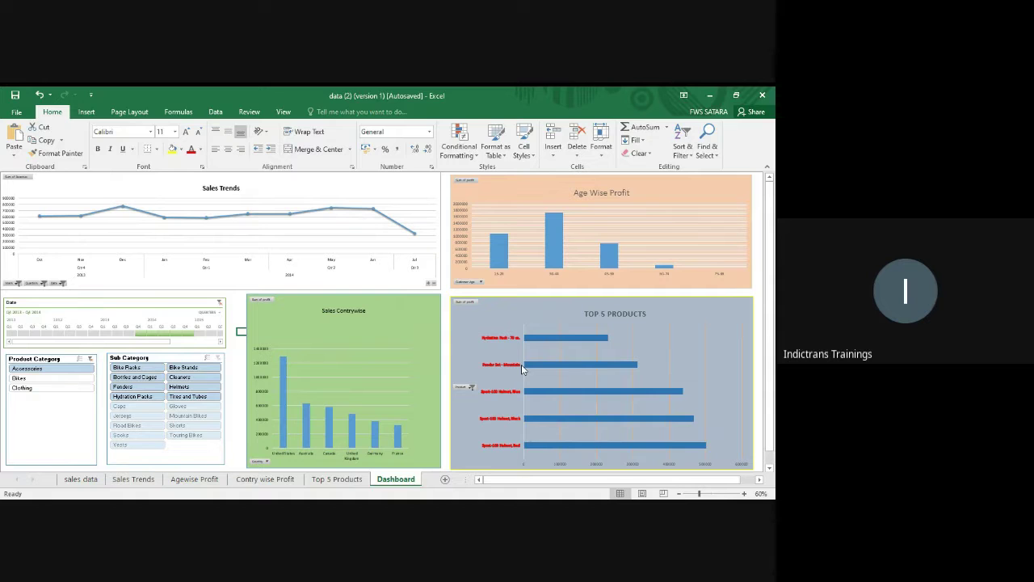
{"action": "left_click", "coordinate": [153, 332]}
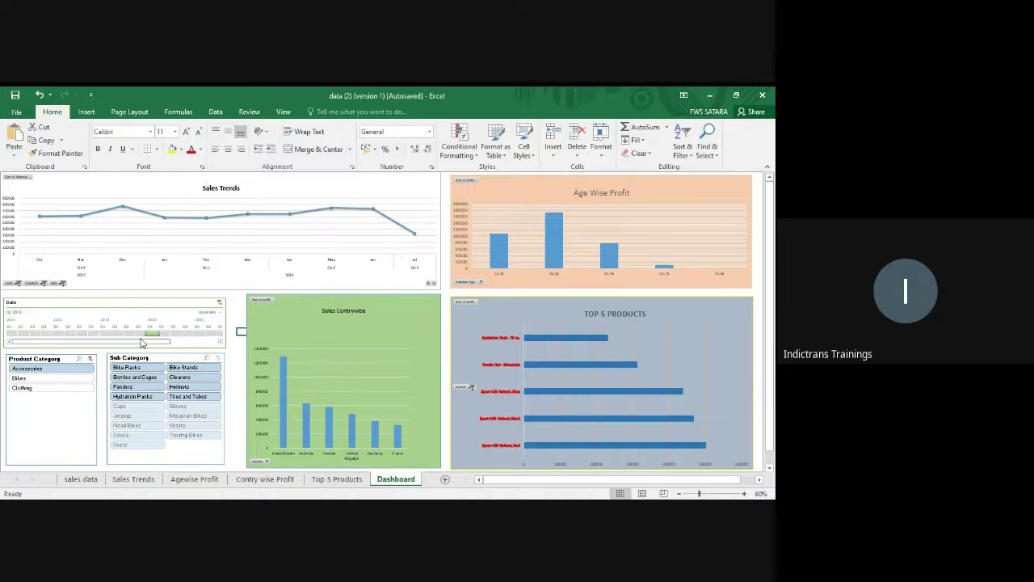
{"action": "left_click_drag", "start_coordinate": [147, 332], "coordinate": [8, 326]}
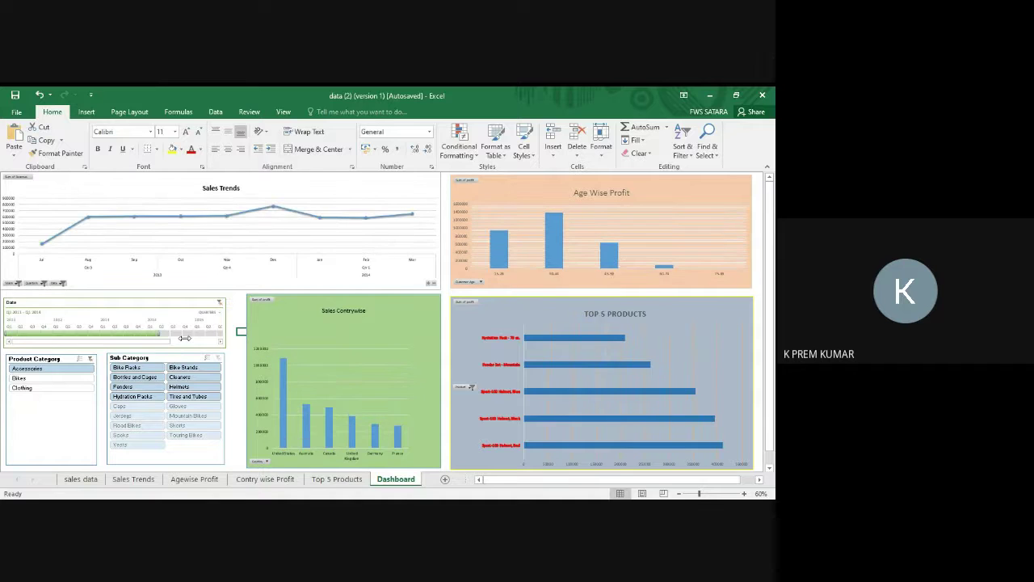
{"action": "left_click_drag", "start_coordinate": [185, 338], "coordinate": [203, 333]}
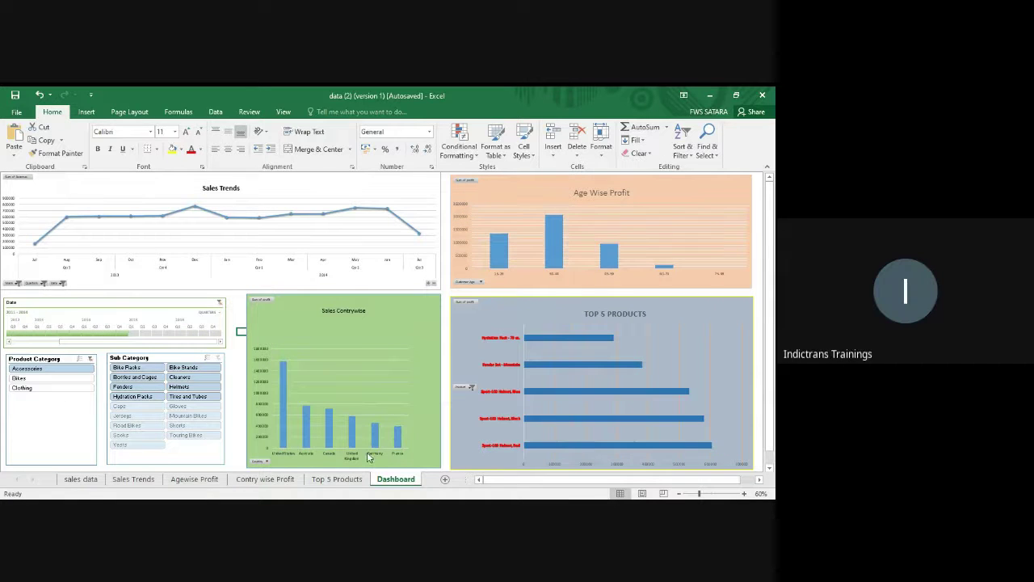
{"action": "key", "text": "alt+Tab"}
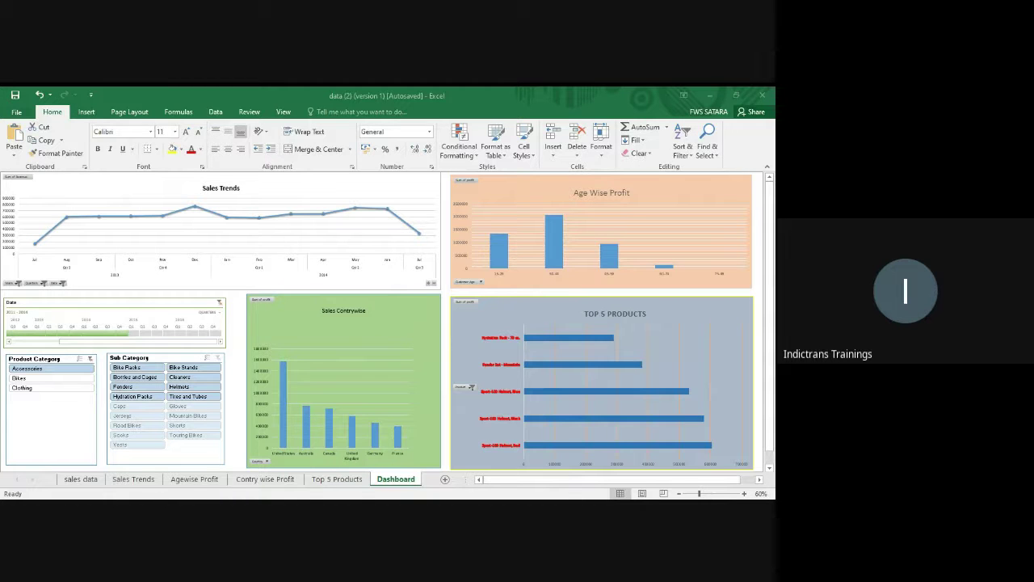
{"action": "left_click", "coordinate": [233, 327]}
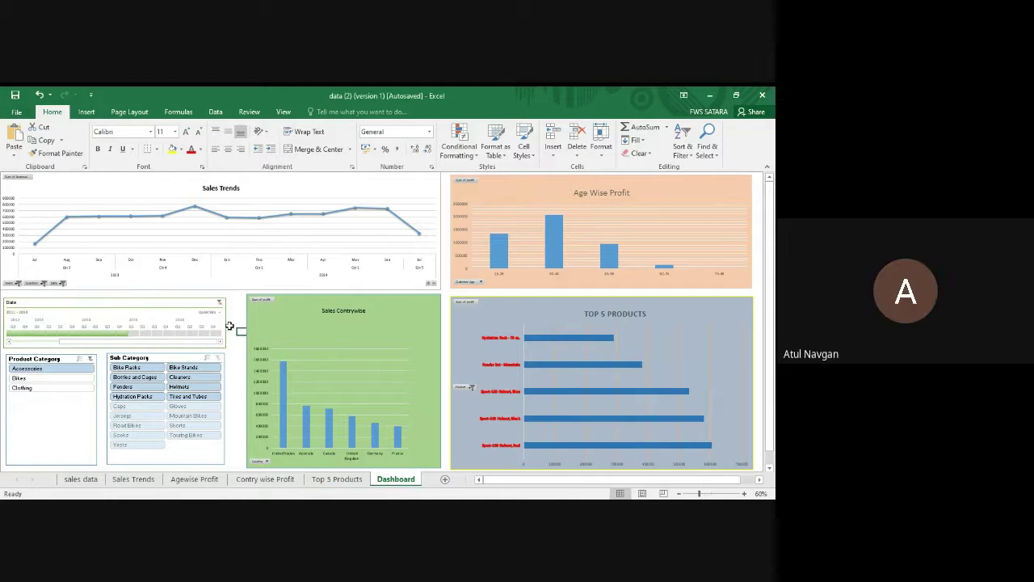
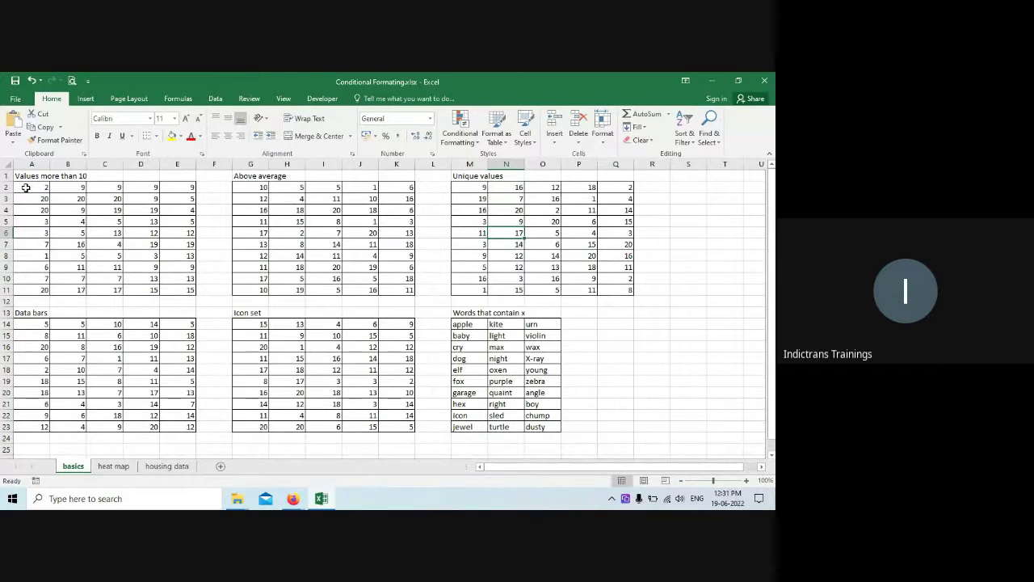
Step: Highlight the cells greater than 10 in the Values more than 10 table (A2:E11) using Light Red Fill with Dark Red Text
{"action": "left_click_drag", "start_coordinate": [26, 188], "coordinate": [176, 288]}
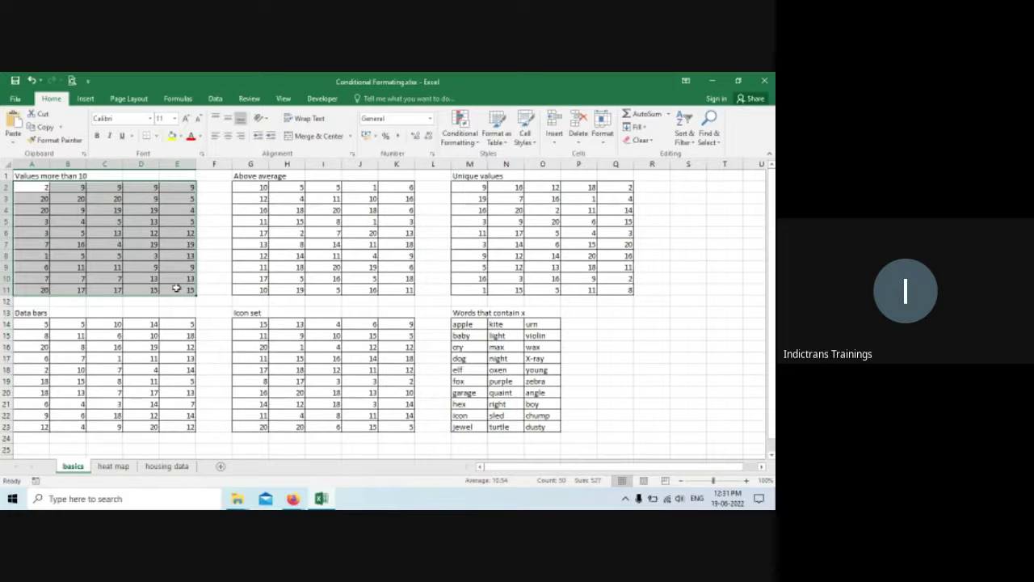
{"action": "mouse_move", "coordinate": [176, 288]}
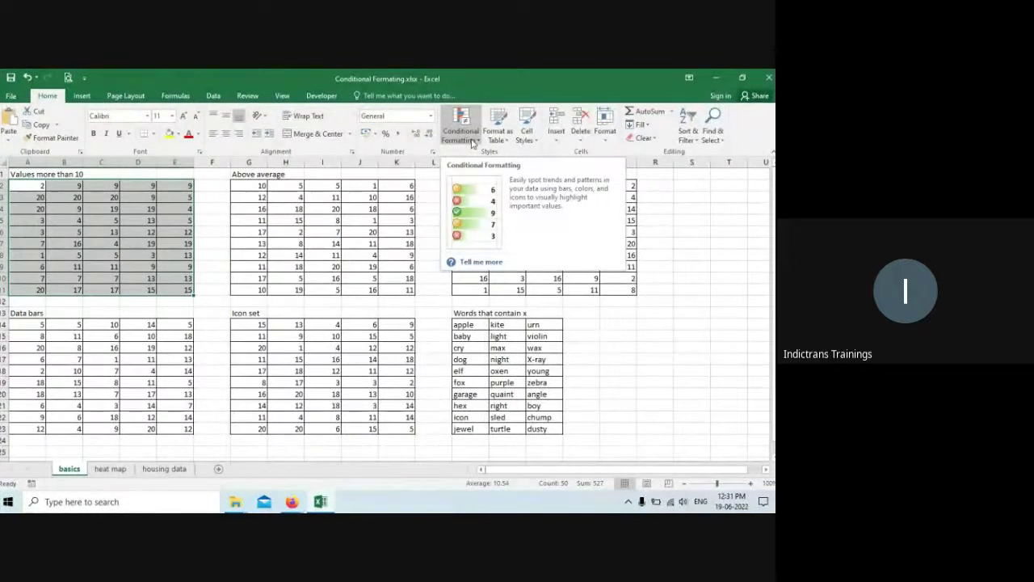
{"action": "left_click", "coordinate": [475, 143]}
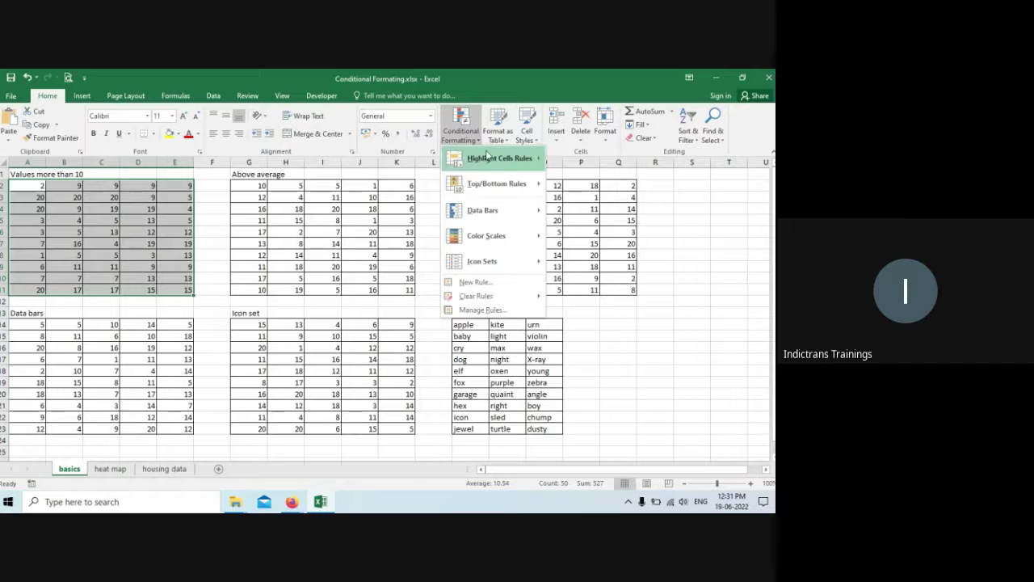
{"action": "mouse_move", "coordinate": [517, 165]}
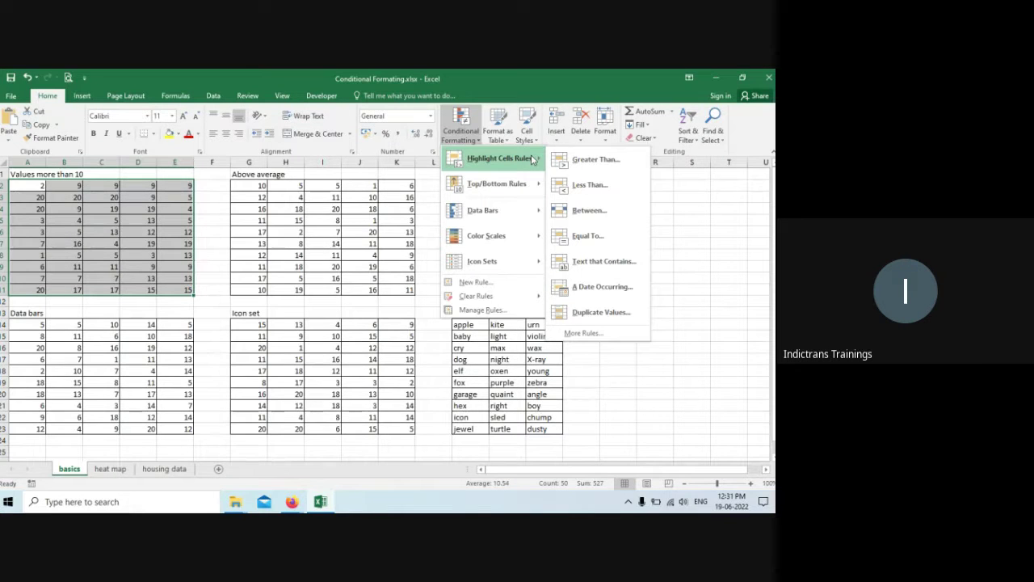
{"action": "left_click", "coordinate": [598, 162]}
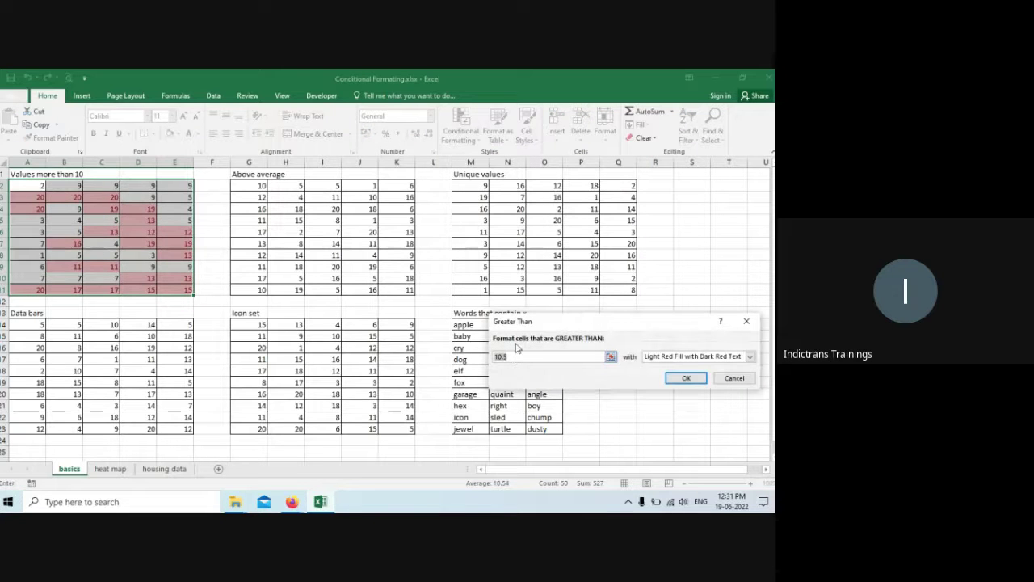
{"action": "type", "text": "10"}
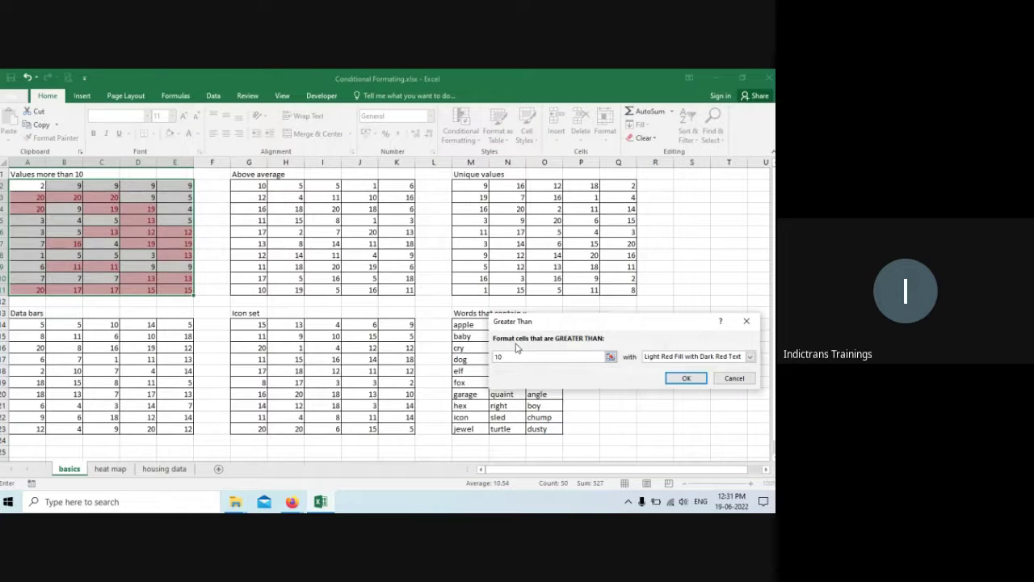
{"action": "left_click", "coordinate": [688, 379]}
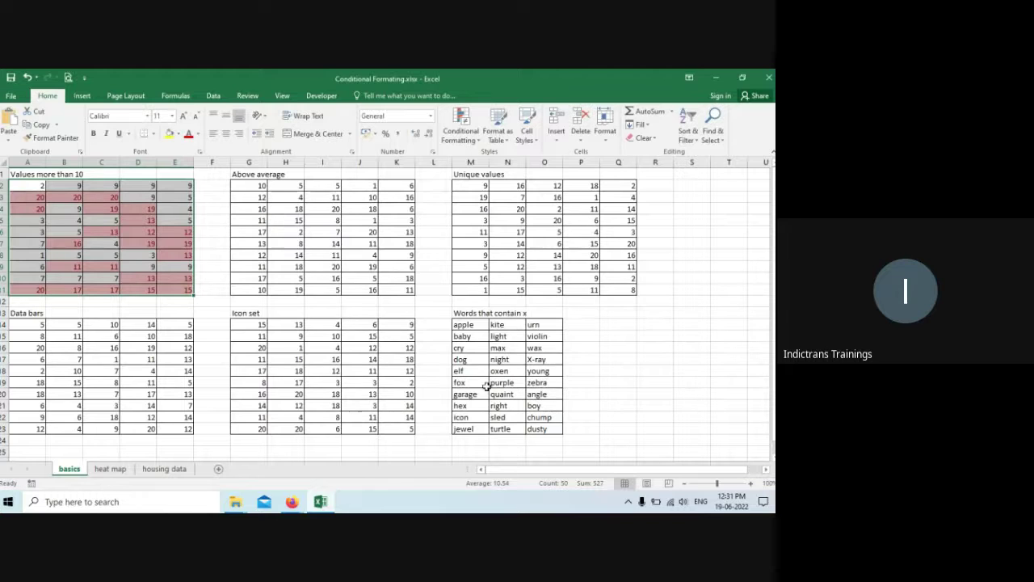
{"action": "left_click", "coordinate": [125, 316]}
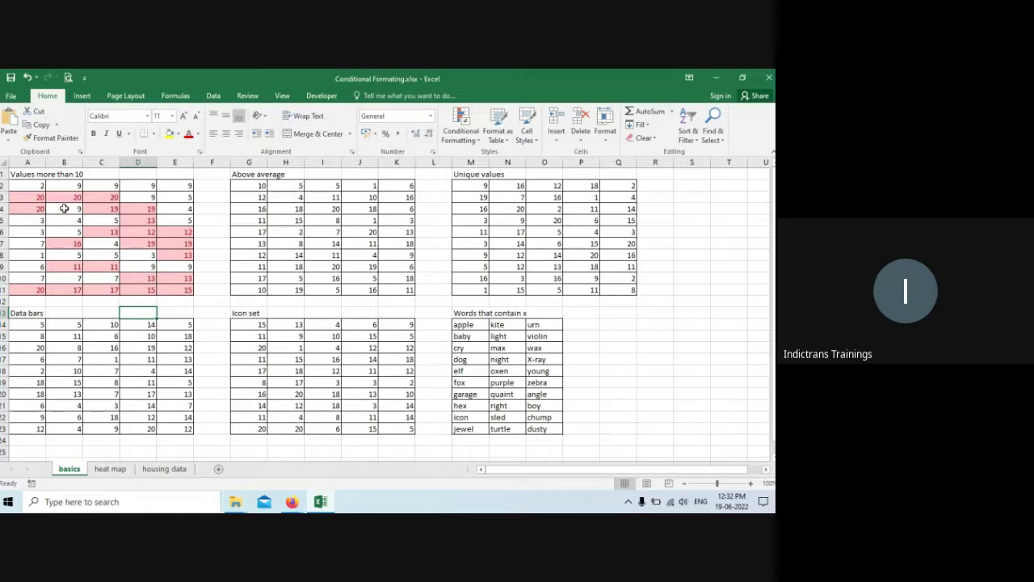
Step: Test the greater-than rule by changing cell E2 to 14 and cell E6 to 7
{"action": "left_click_drag", "start_coordinate": [36, 186], "coordinate": [170, 291]}
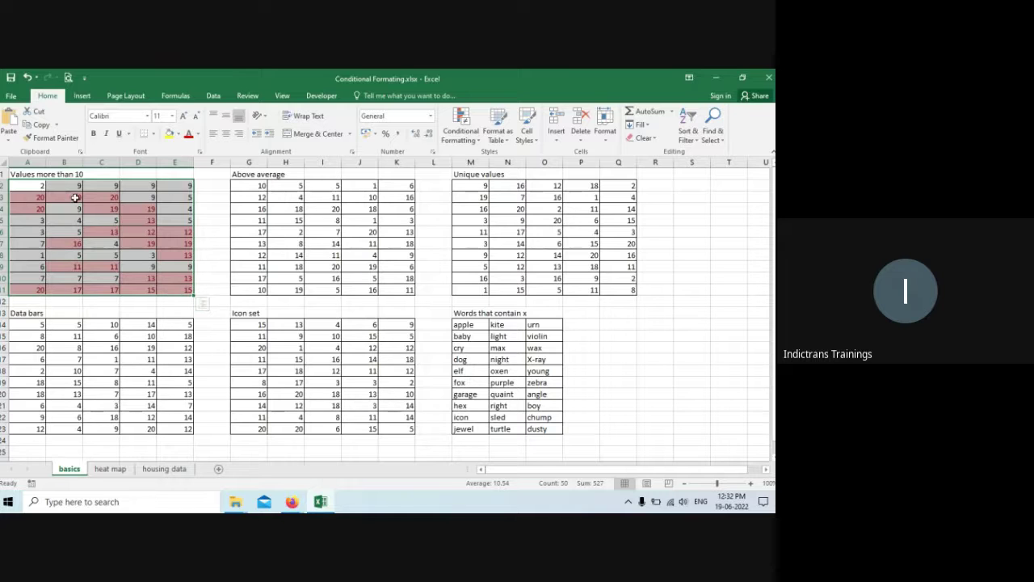
{"action": "left_click", "coordinate": [183, 185]}
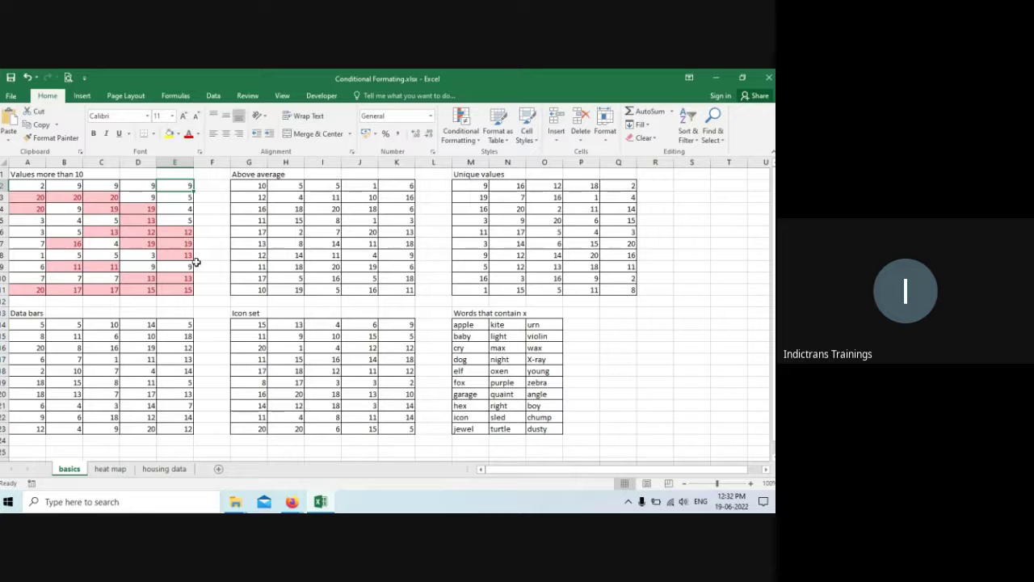
{"action": "type", "text": "14"}
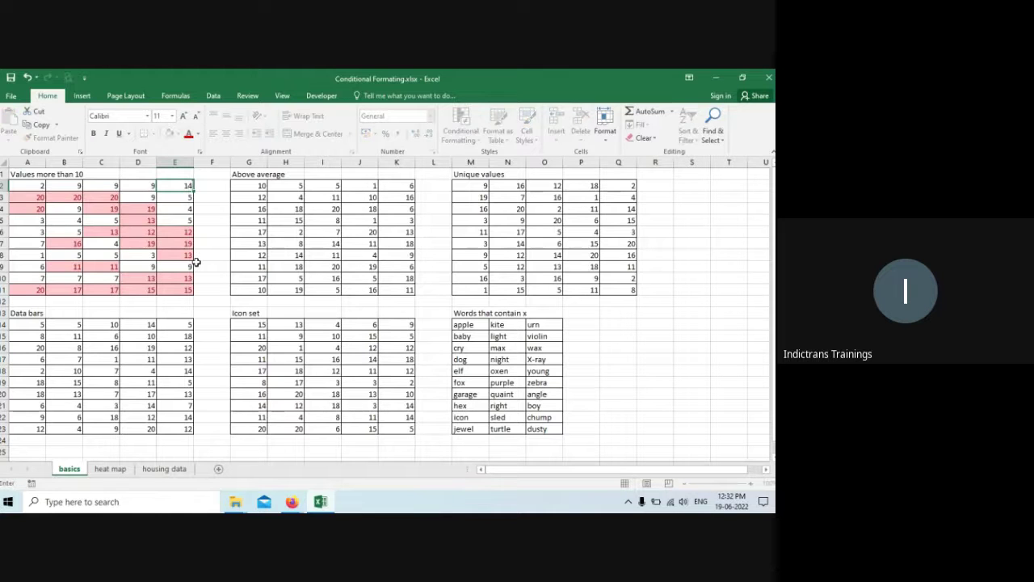
{"action": "key", "text": "Return"}
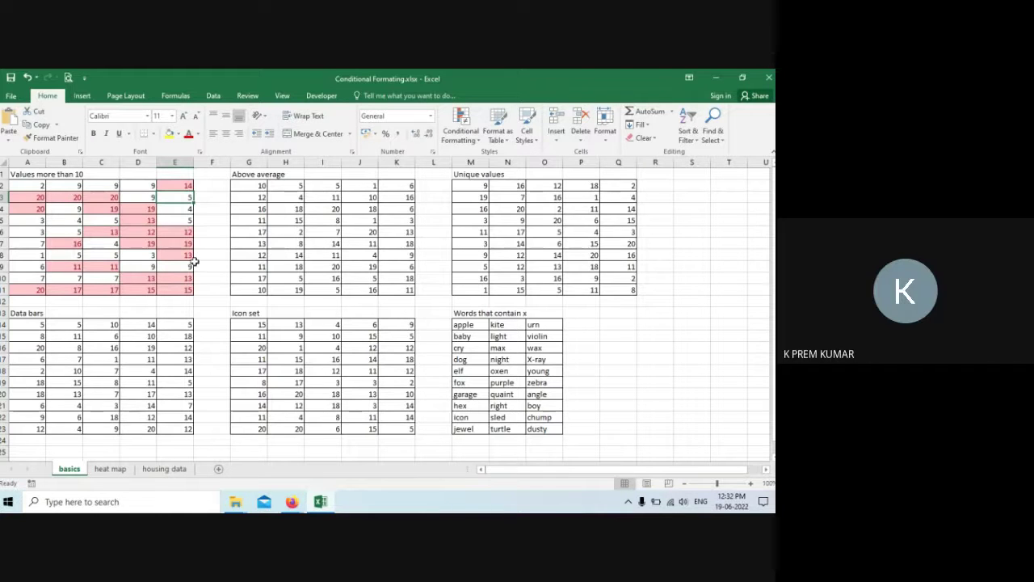
{"action": "left_click", "coordinate": [181, 235]}
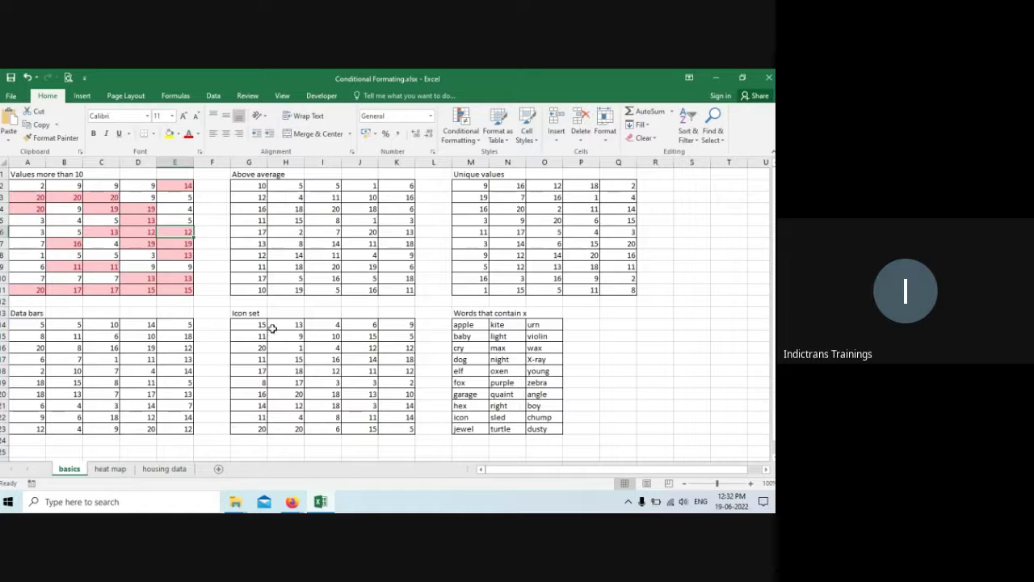
{"action": "type", "text": "7"}
{"action": "key", "text": "Return"}
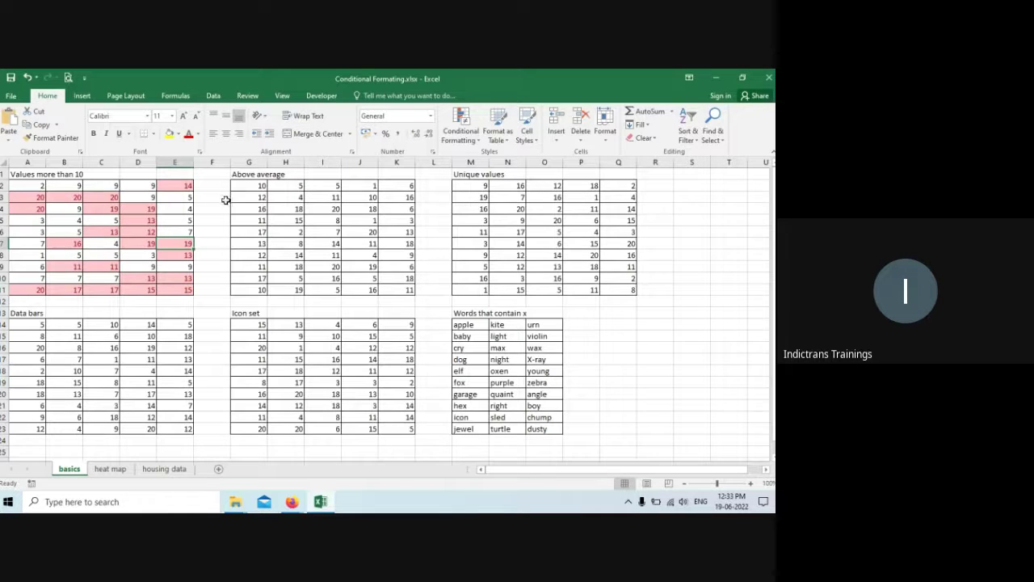
Step: Highlight the above-average cells in the Above average table (G2:K11) using Green Fill with Dark Green Text
{"action": "left_click_drag", "start_coordinate": [246, 187], "coordinate": [401, 288]}
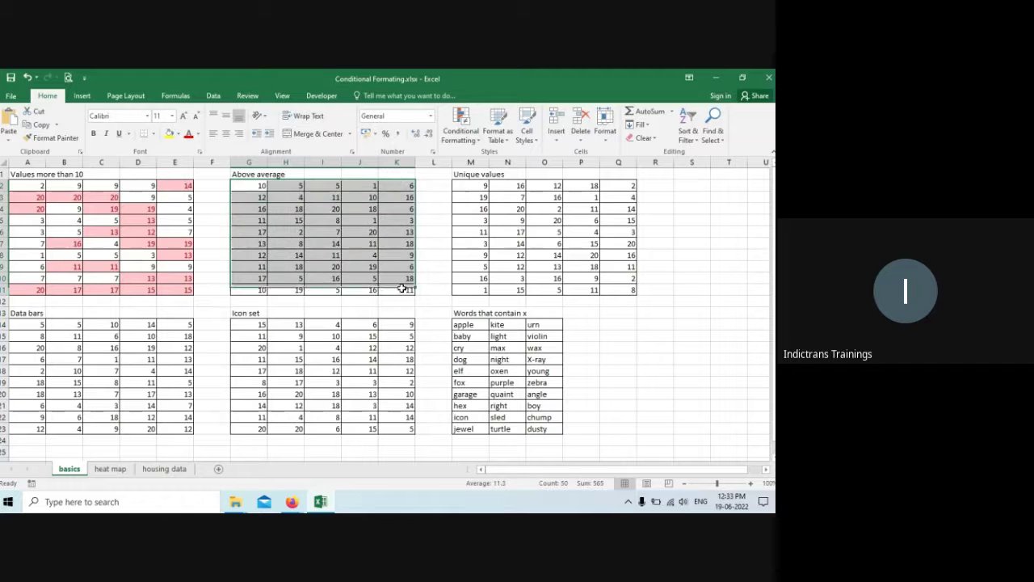
{"action": "left_click", "coordinate": [477, 141]}
{"action": "mouse_move", "coordinate": [477, 165]}
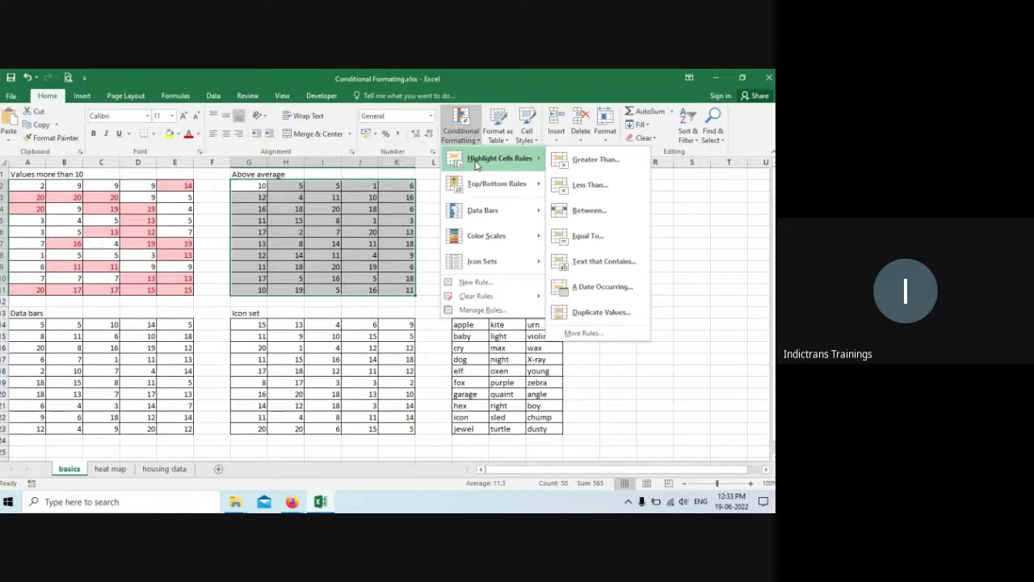
{"action": "mouse_move", "coordinate": [485, 188]}
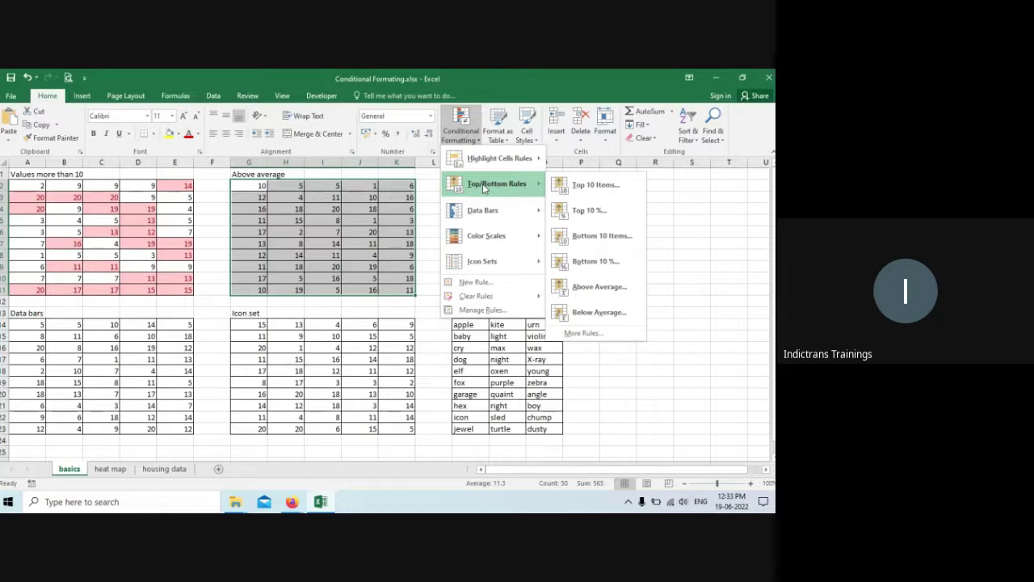
{"action": "left_click", "coordinate": [619, 289]}
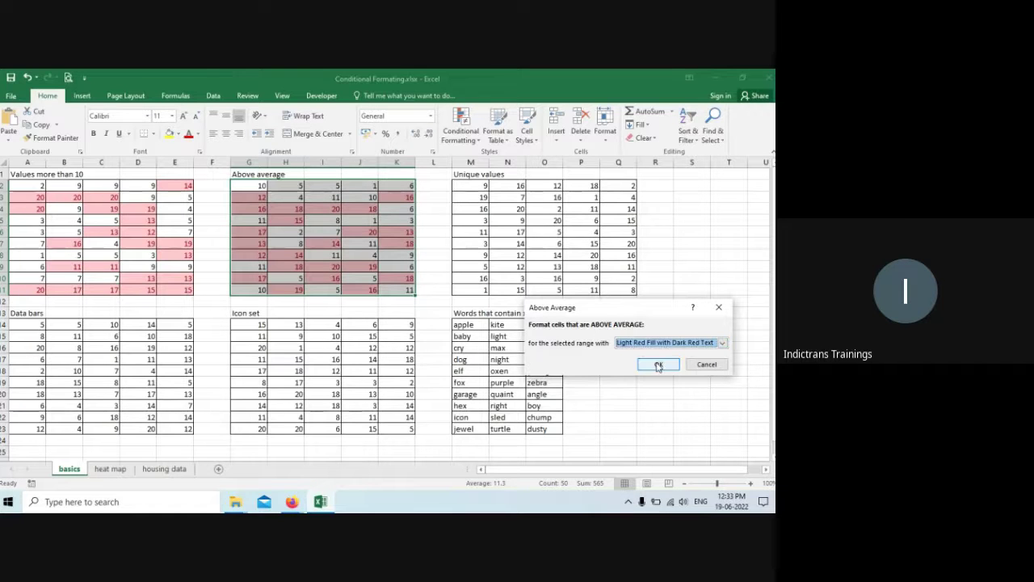
{"action": "left_click", "coordinate": [722, 342]}
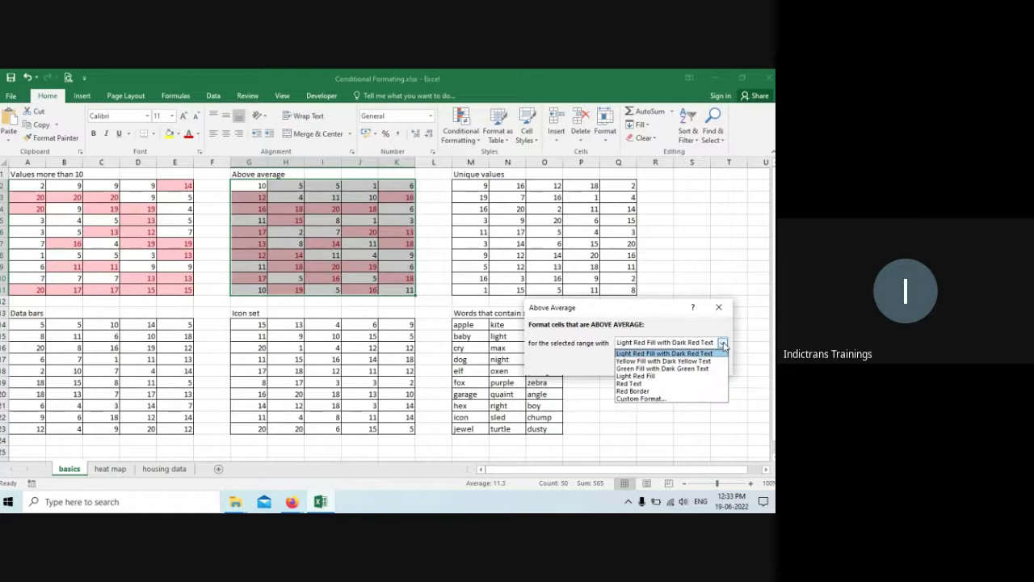
{"action": "left_click", "coordinate": [656, 369]}
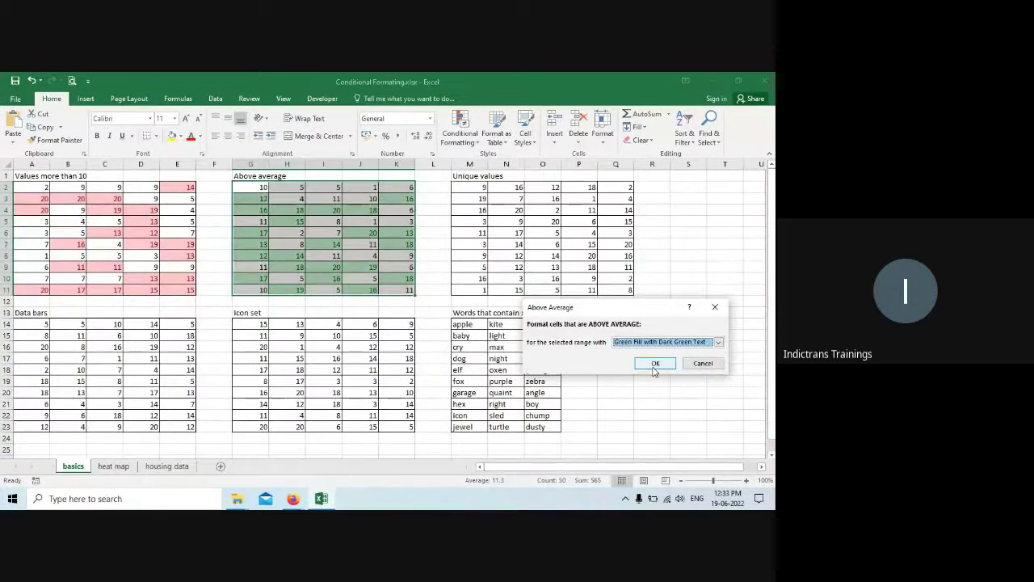
{"action": "left_click", "coordinate": [656, 363]}
{"action": "left_click", "coordinate": [376, 276]}
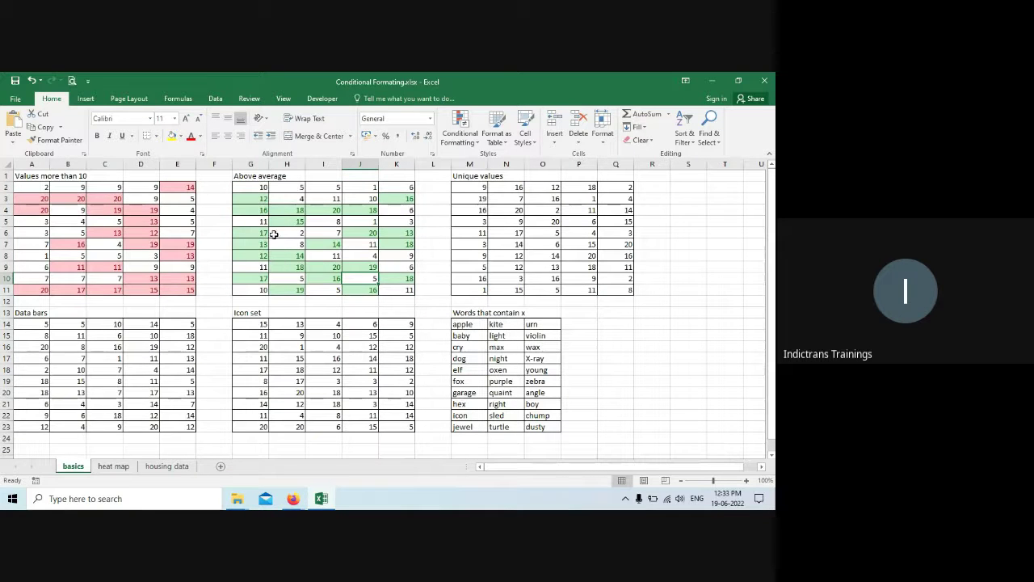
Step: Test the above-average rule by changing cell G2, the first value of its table, to 100
{"action": "left_click_drag", "start_coordinate": [250, 187], "coordinate": [408, 291]}
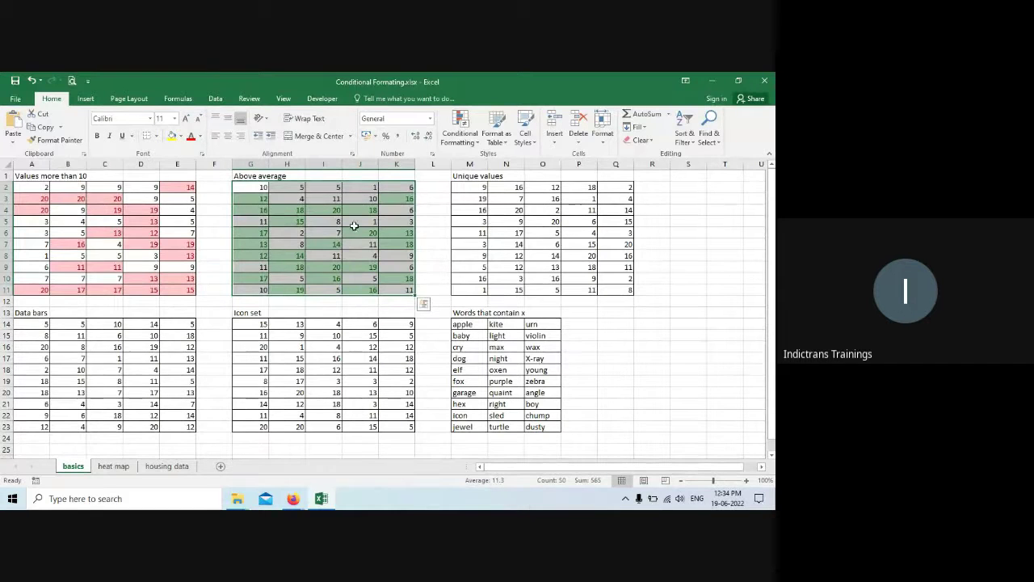
{"action": "left_click", "coordinate": [323, 198]}
{"action": "left_click", "coordinate": [257, 187]}
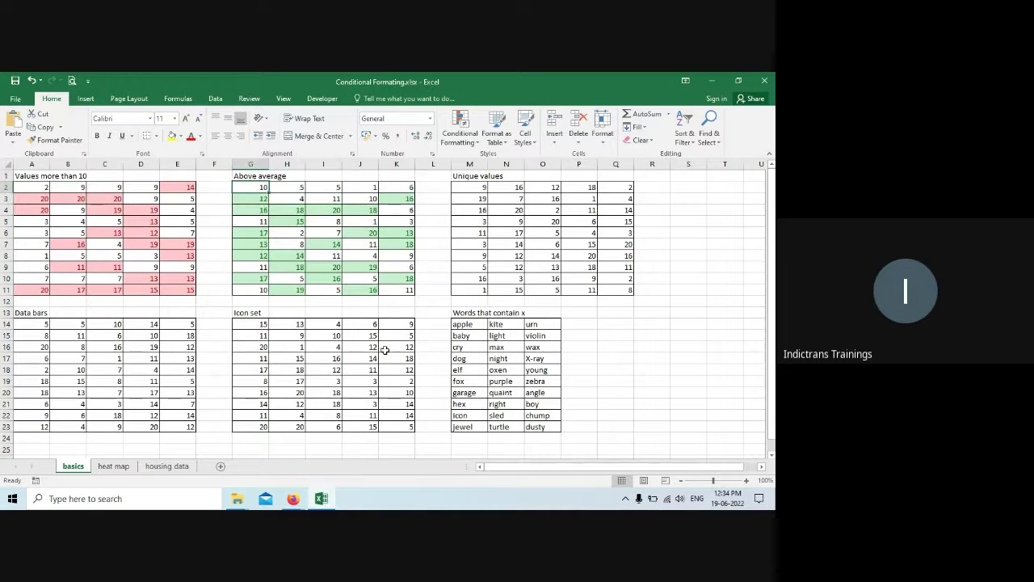
{"action": "type", "text": "100"}
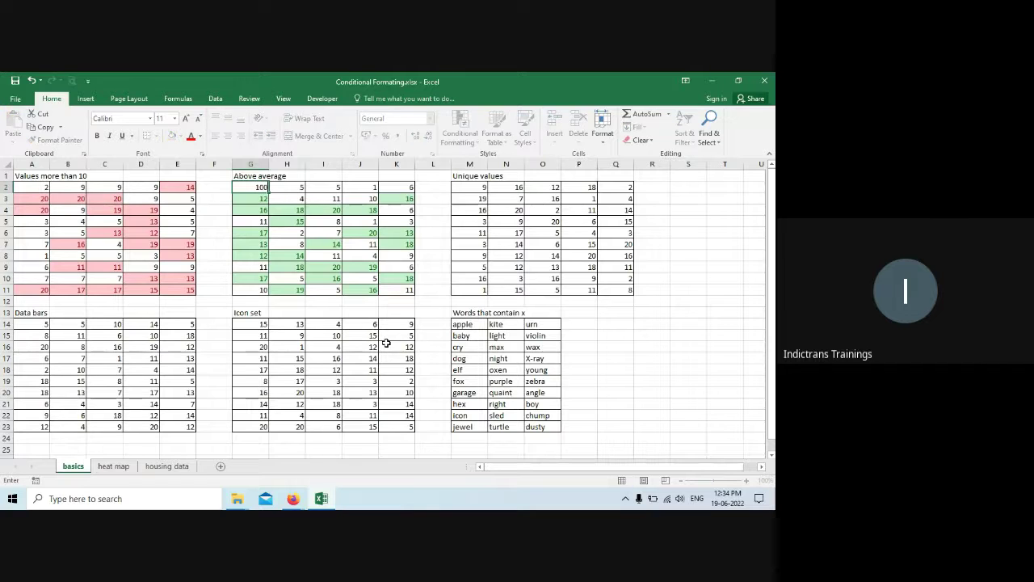
{"action": "key", "text": "Return"}
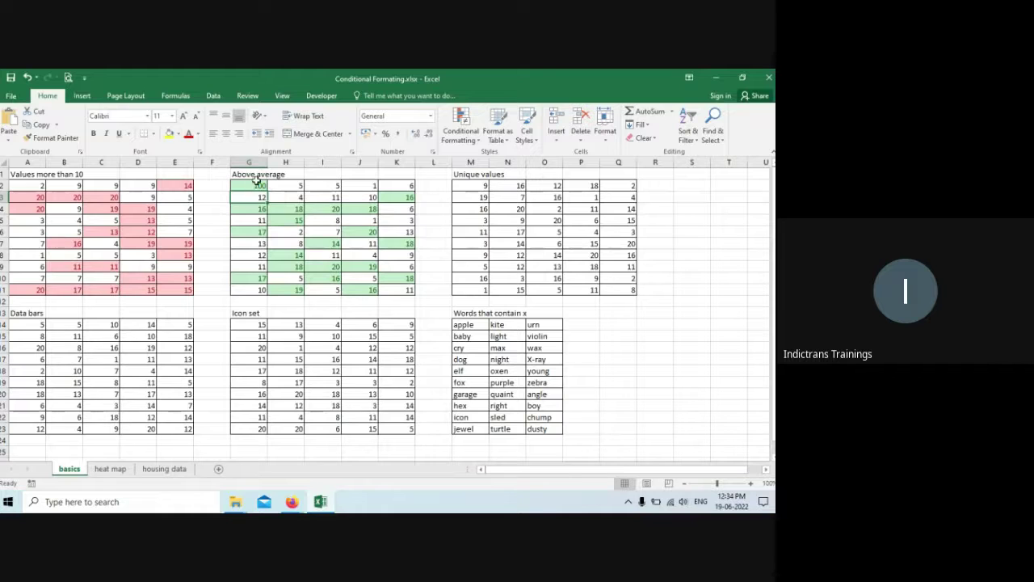
Step: Set cell G2 in the Above average table to 1000 and check the average of G2:K11
{"action": "left_click_drag", "start_coordinate": [257, 185], "coordinate": [391, 289]}
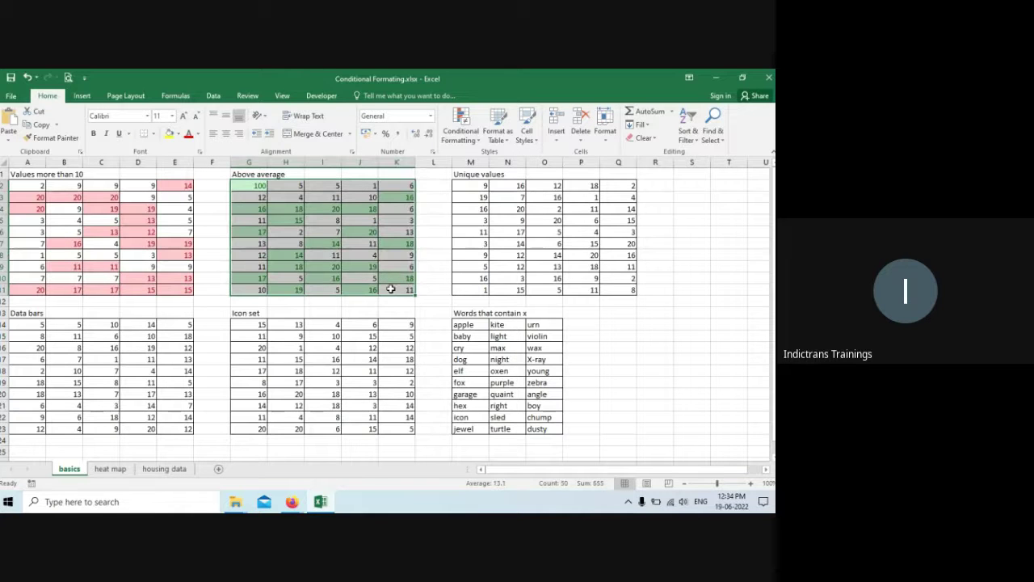
{"action": "left_click", "coordinate": [329, 221]}
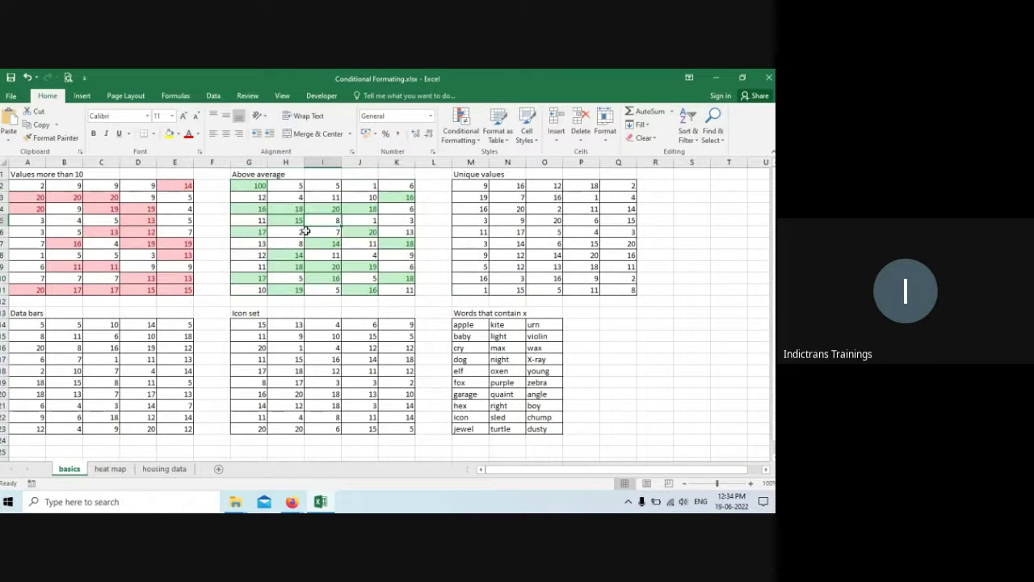
{"action": "left_click", "coordinate": [256, 184]}
{"action": "type", "text": "1000"}
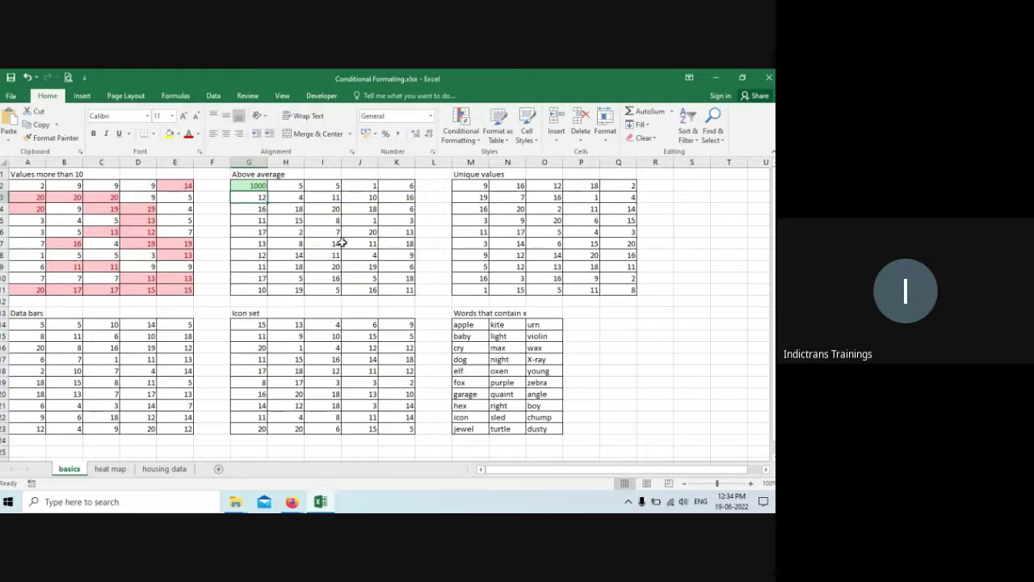
{"action": "left_click_drag", "start_coordinate": [265, 194], "coordinate": [326, 198]}
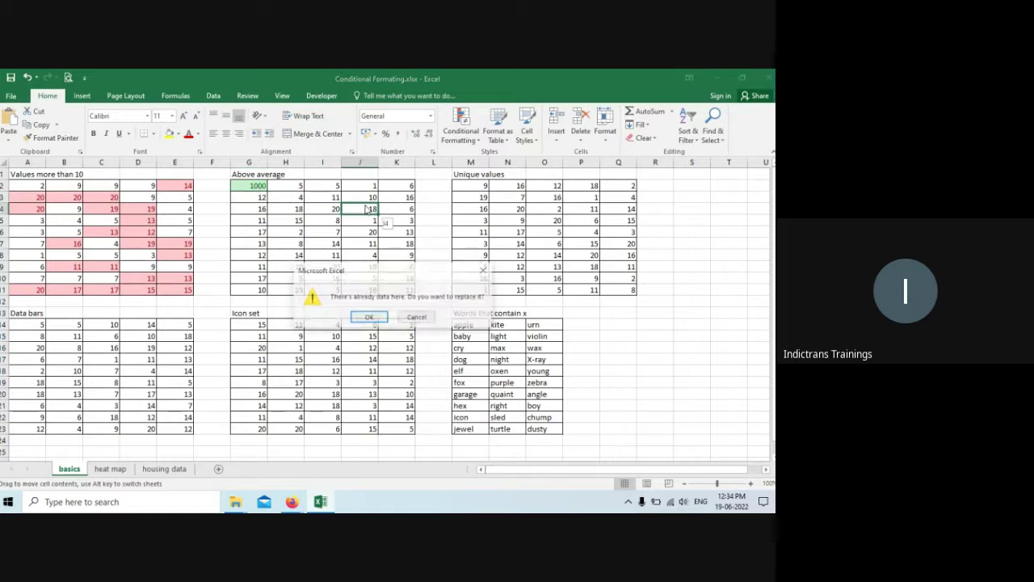
{"action": "left_click", "coordinate": [415, 315]}
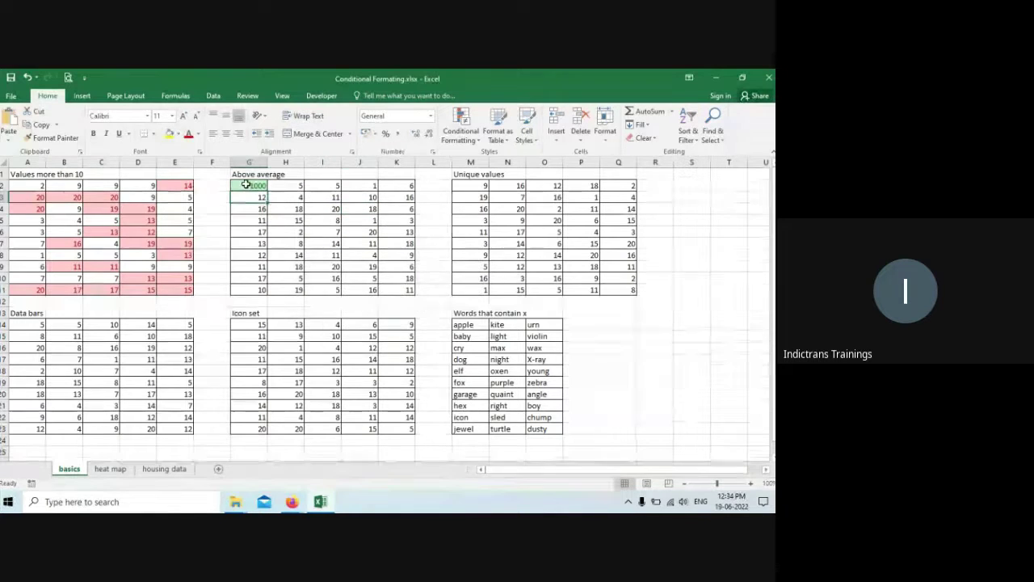
{"action": "left_click_drag", "start_coordinate": [254, 186], "coordinate": [391, 286]}
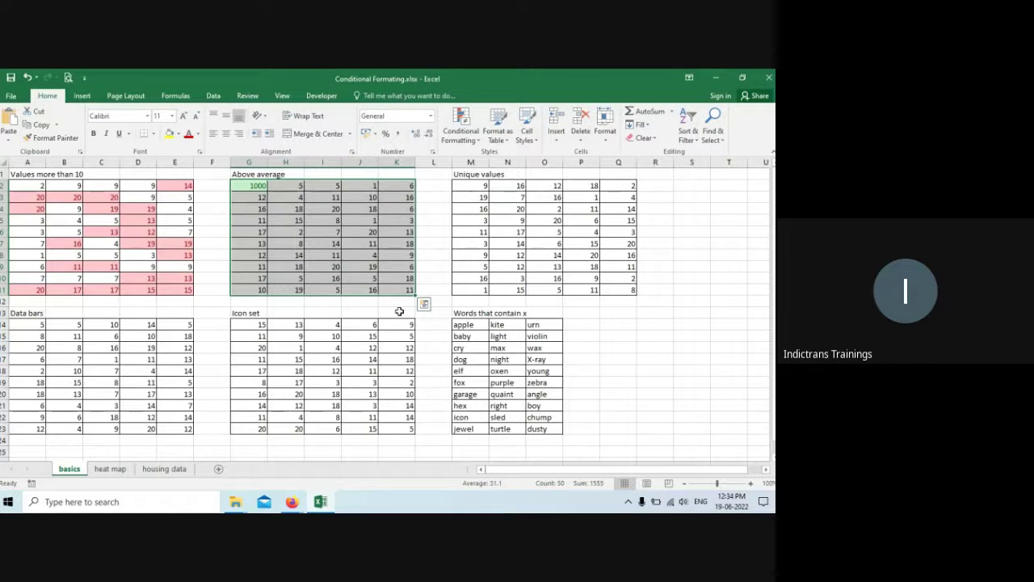
{"action": "left_click", "coordinate": [353, 240]}
Step: Set cell G2 in the Above average table to 10
{"action": "left_click", "coordinate": [250, 186]}
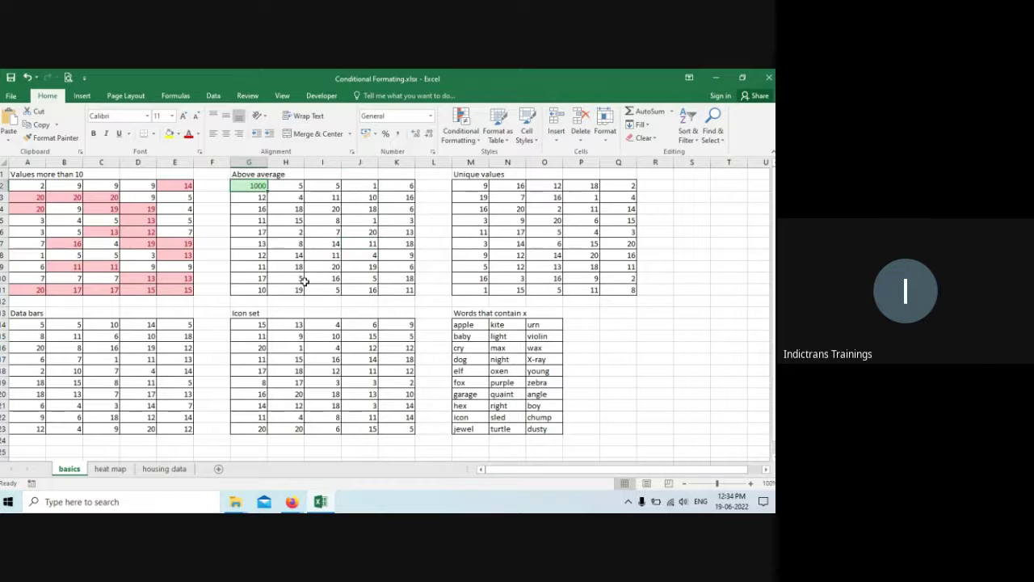
{"action": "type", "text": "10"}
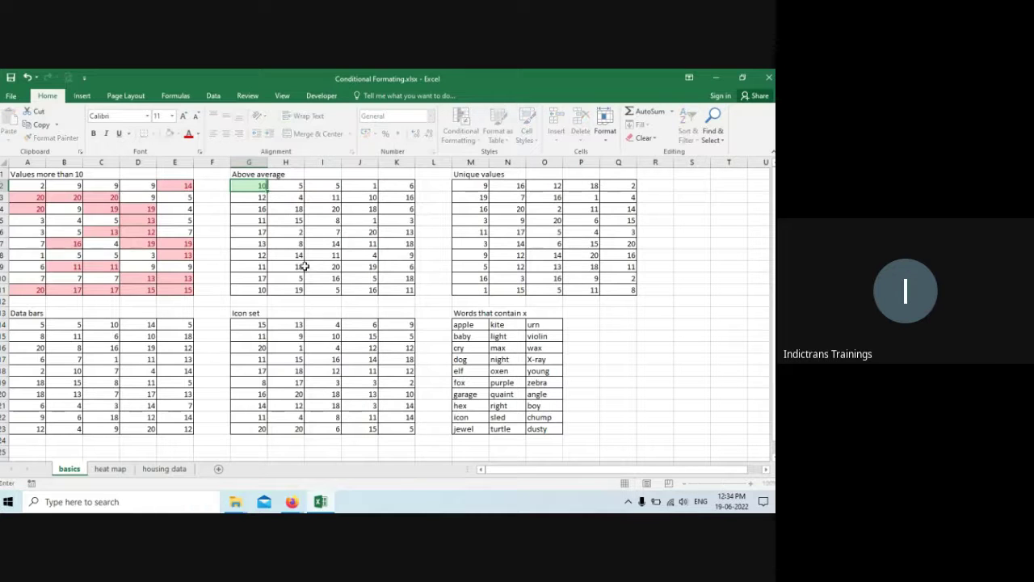
{"action": "key", "text": "Return"}
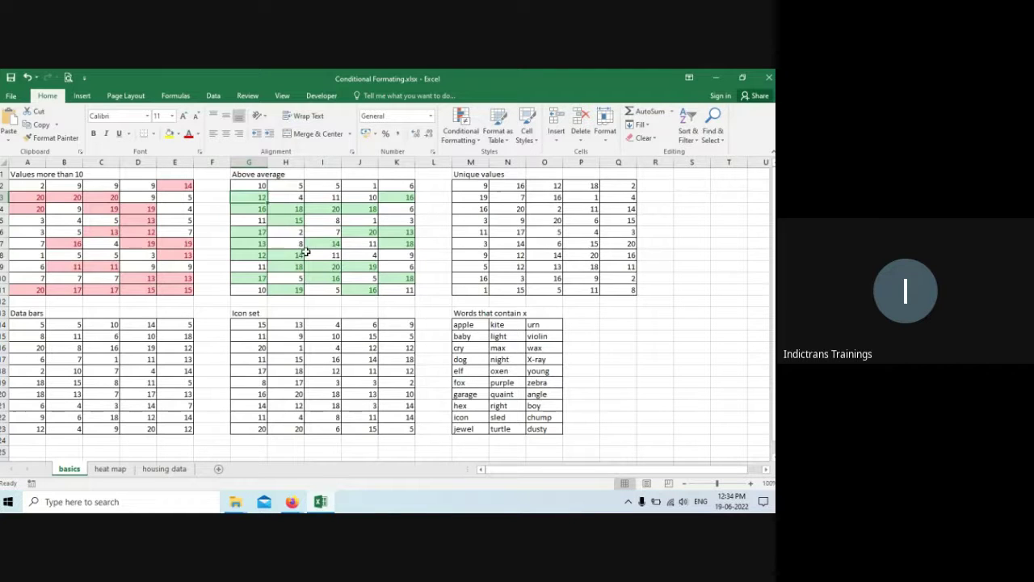
Step: Start a Duplicate Values highlighting rule for the Unique values table, M2:Q11, and set it to format Unique values
{"action": "left_click_drag", "start_coordinate": [473, 186], "coordinate": [635, 290]}
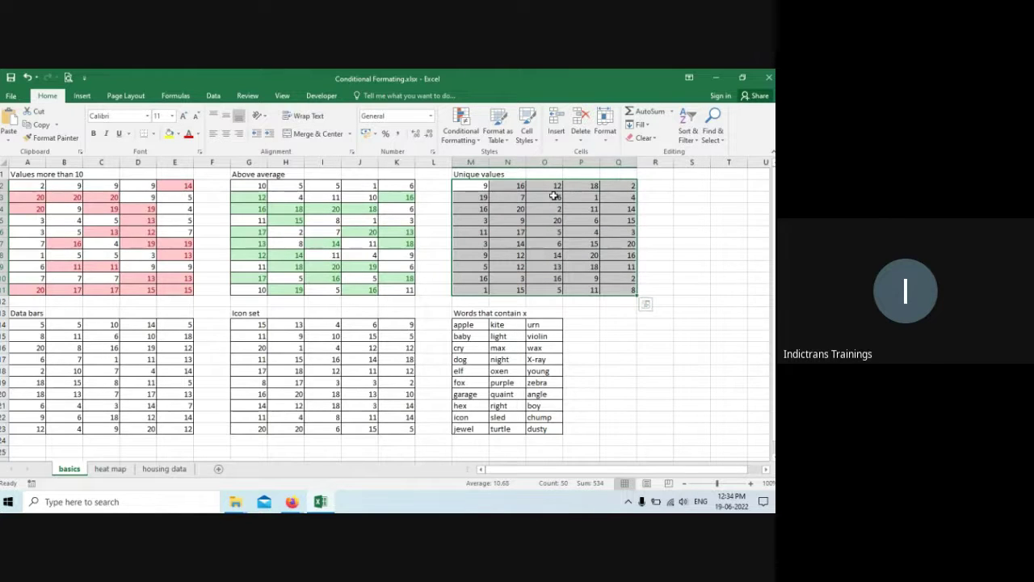
{"action": "left_click", "coordinate": [461, 128]}
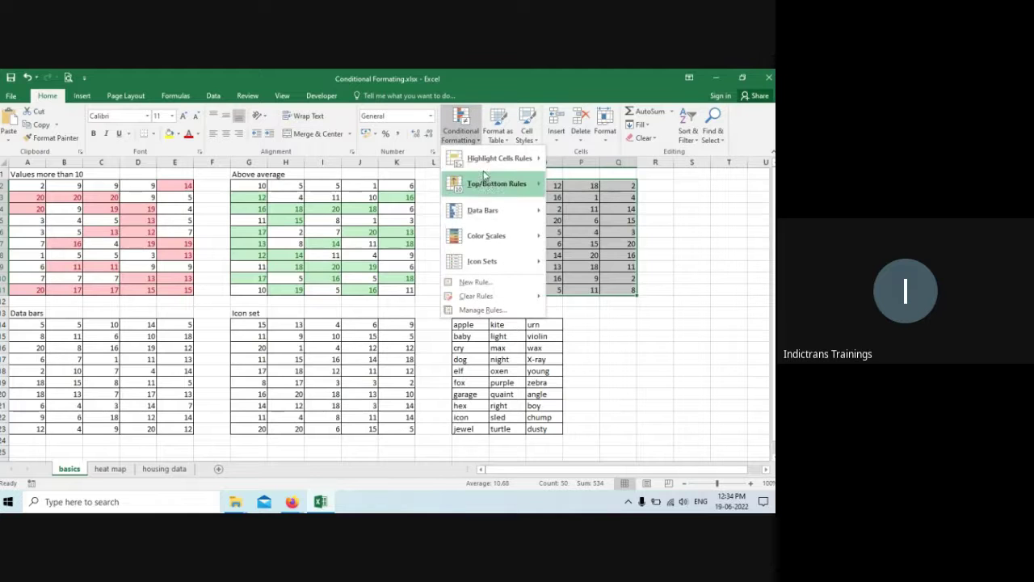
{"action": "mouse_move", "coordinate": [508, 160]}
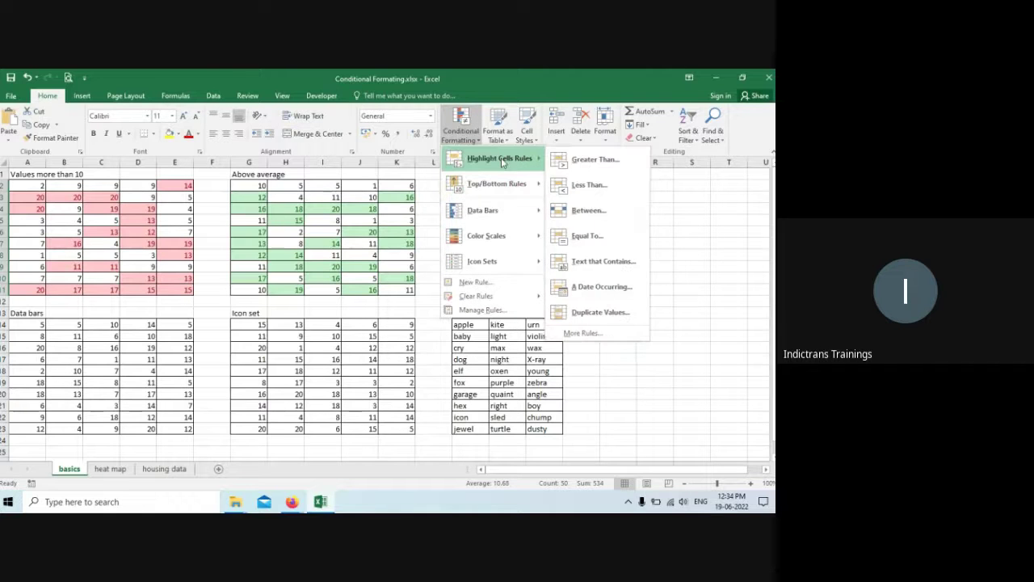
{"action": "left_click", "coordinate": [616, 315]}
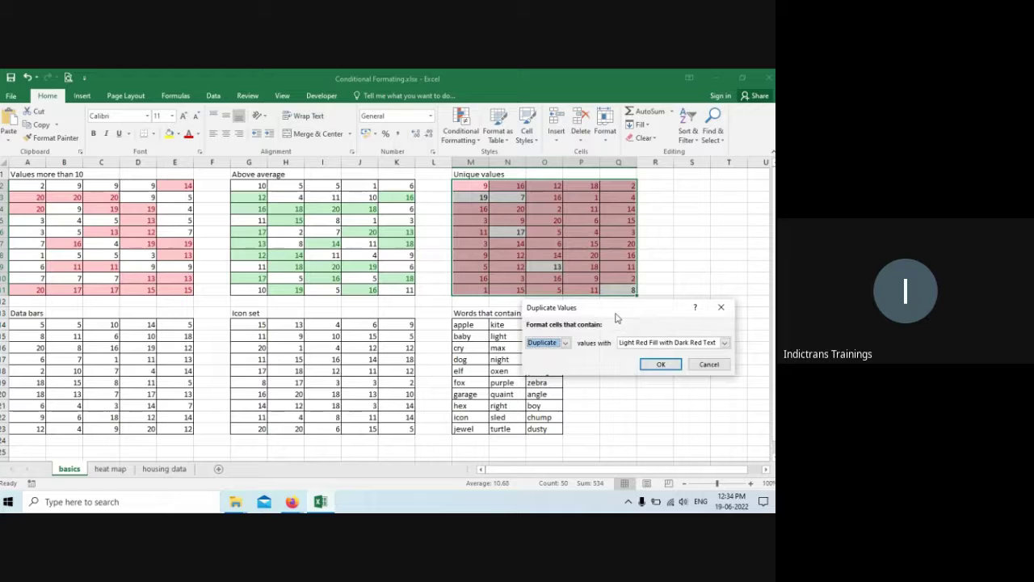
{"action": "left_click", "coordinate": [566, 343]}
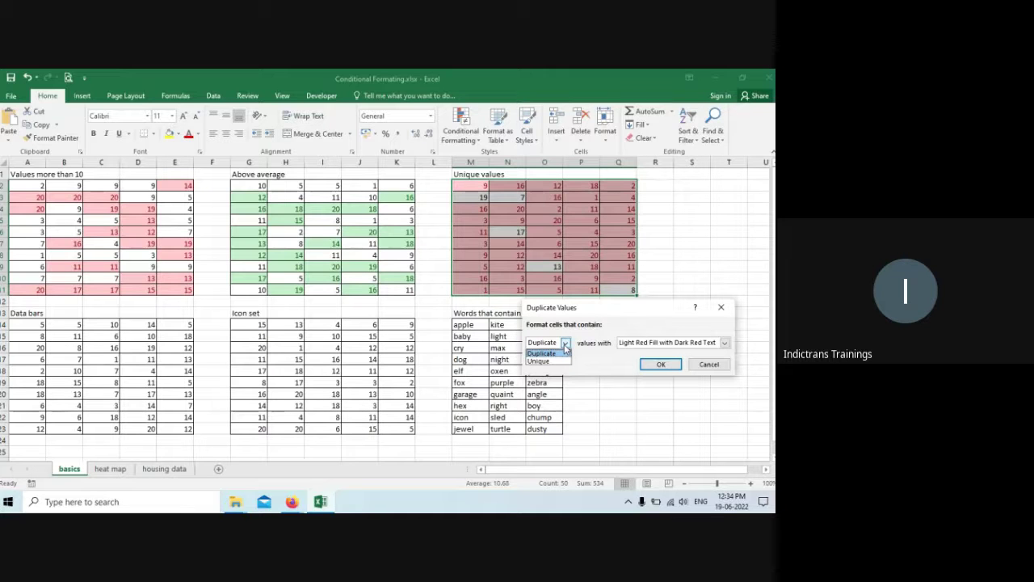
{"action": "left_click", "coordinate": [555, 360]}
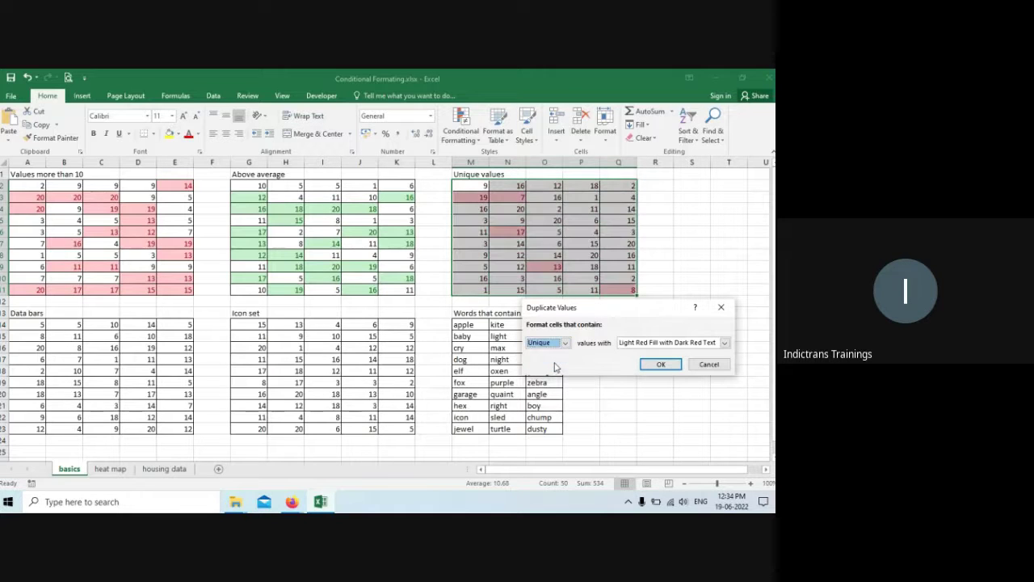
Step: Give the unique values rule a custom format with an orange background fill and apply it
{"action": "left_click", "coordinate": [658, 343]}
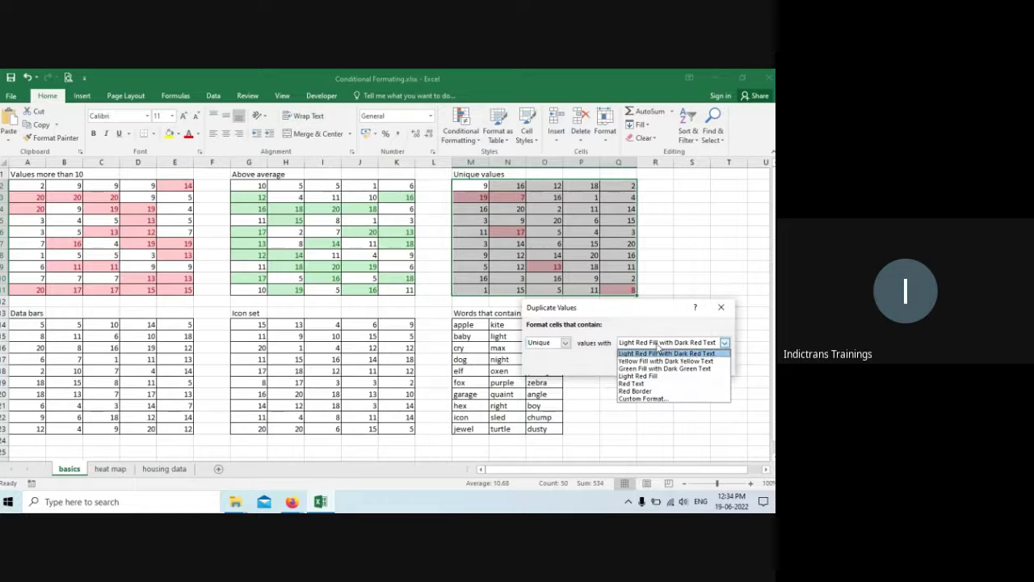
{"action": "left_click", "coordinate": [641, 399]}
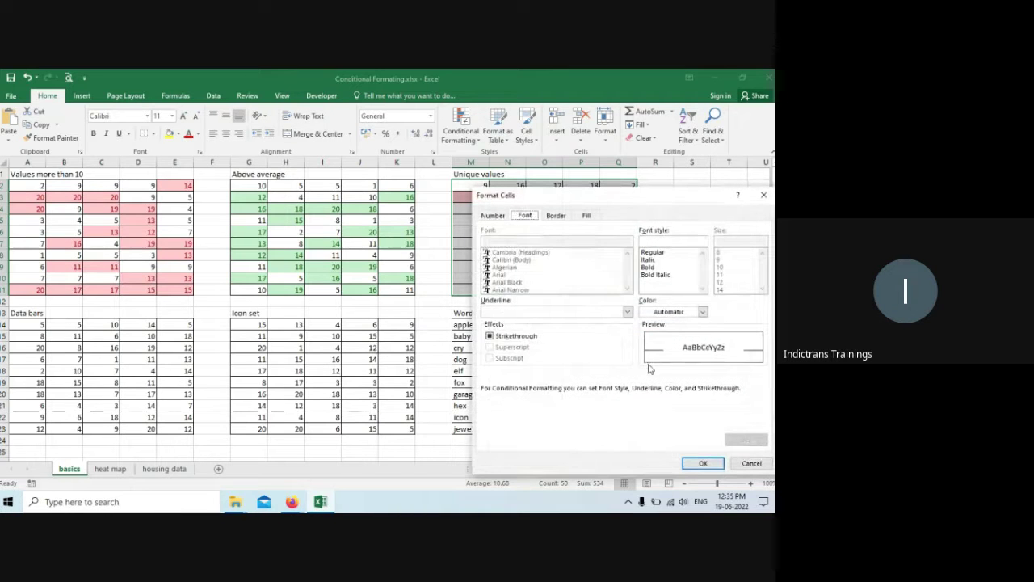
{"action": "left_click", "coordinate": [496, 216]}
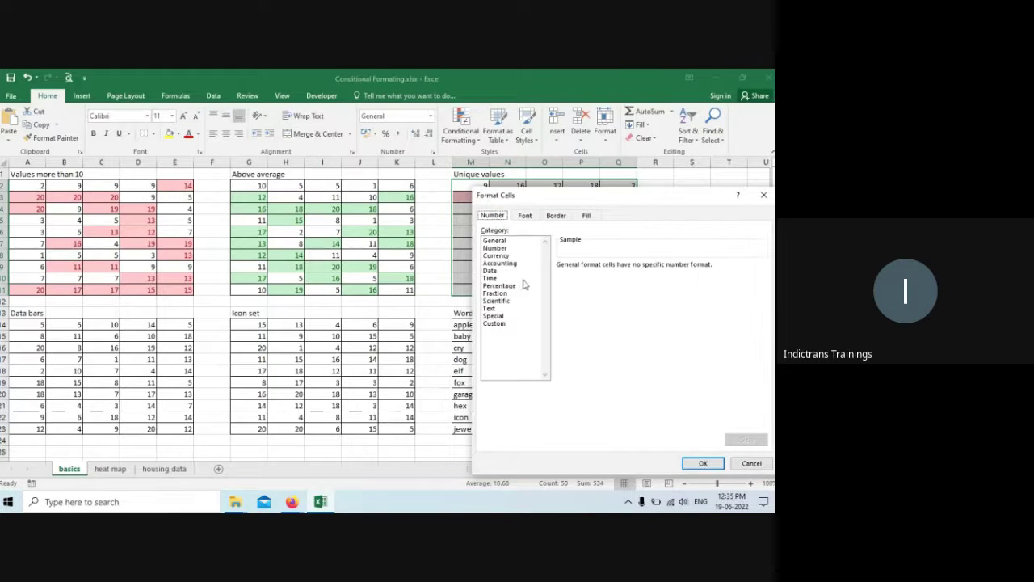
{"action": "left_click", "coordinate": [525, 216]}
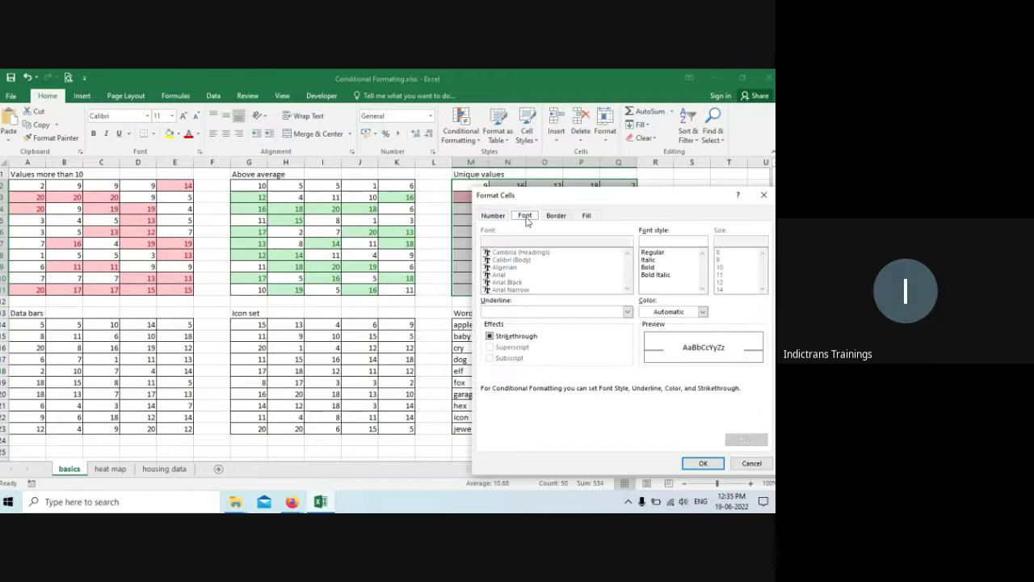
{"action": "left_click", "coordinate": [556, 216]}
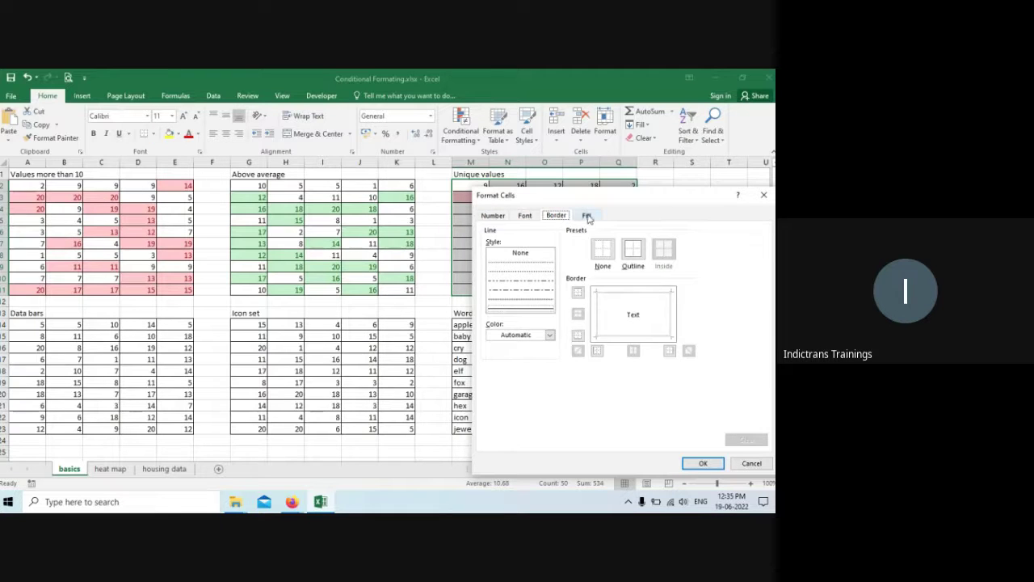
{"action": "left_click", "coordinate": [587, 216]}
{"action": "left_click", "coordinate": [585, 258]}
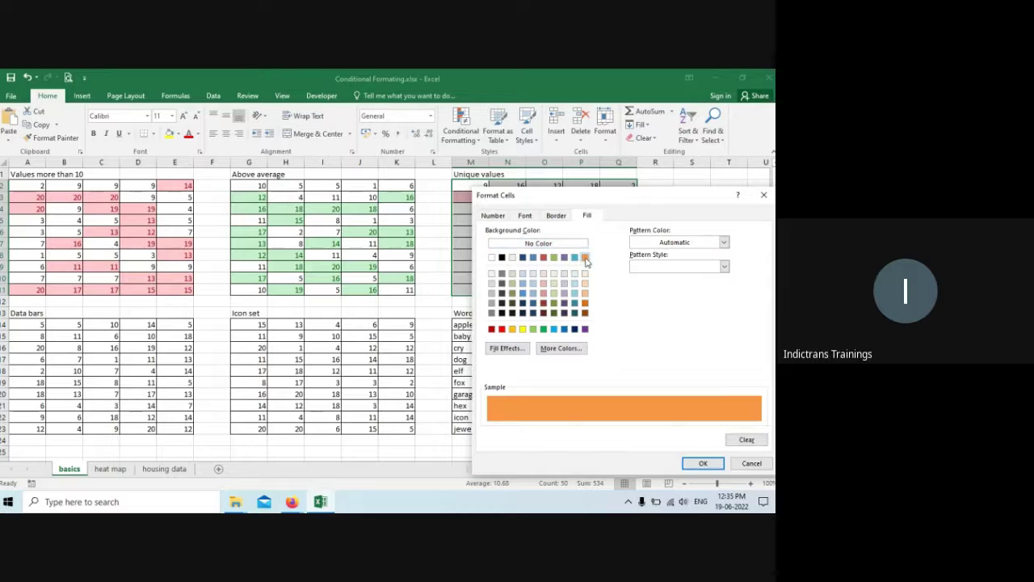
{"action": "left_click", "coordinate": [703, 464]}
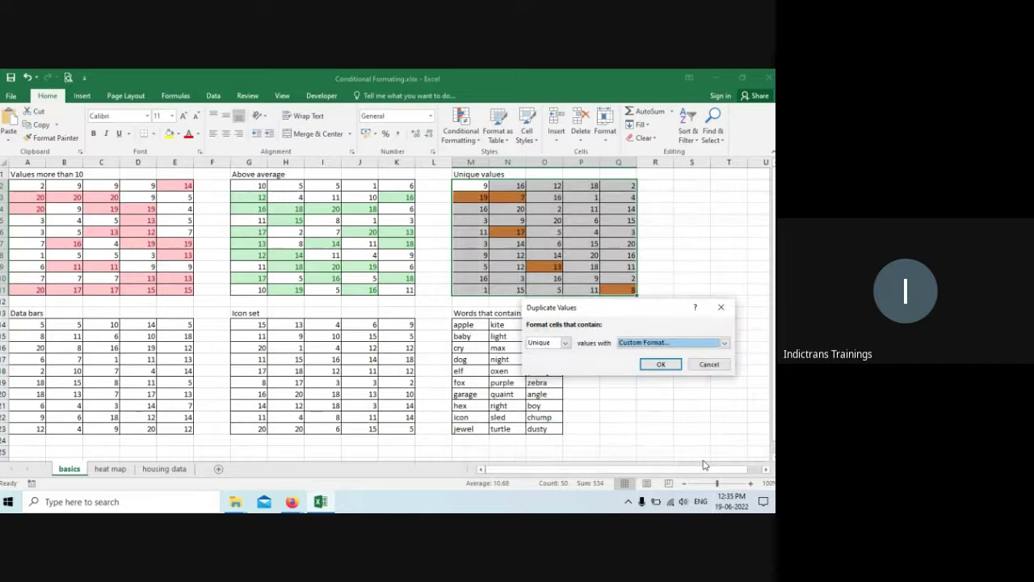
{"action": "left_click", "coordinate": [666, 364]}
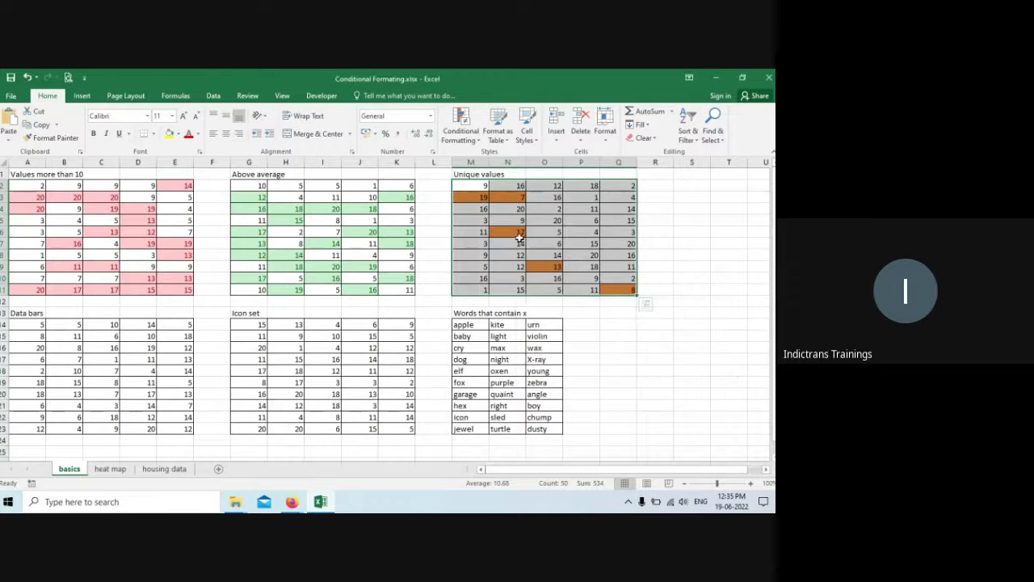
{"action": "left_click", "coordinate": [588, 312]}
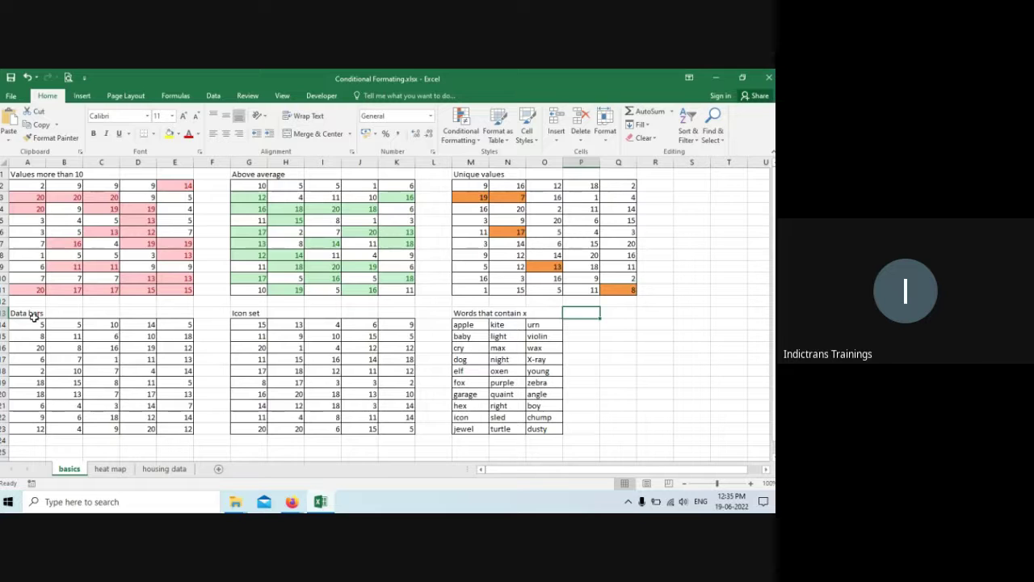
Step: Apply light blue gradient-fill data bars to the Data bars table, A14:E23
{"action": "left_click_drag", "start_coordinate": [32, 324], "coordinate": [168, 426]}
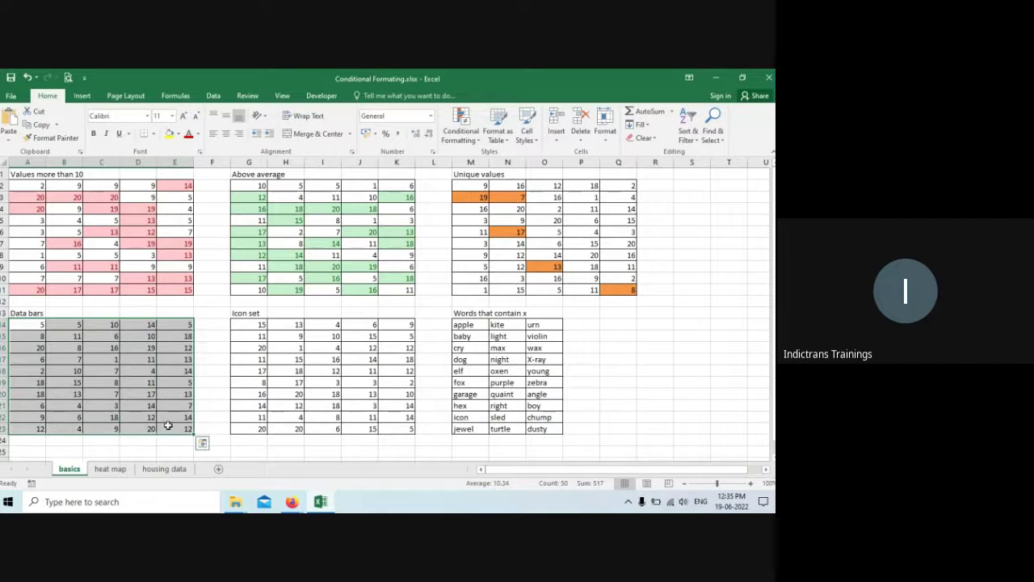
{"action": "left_click", "coordinate": [478, 141]}
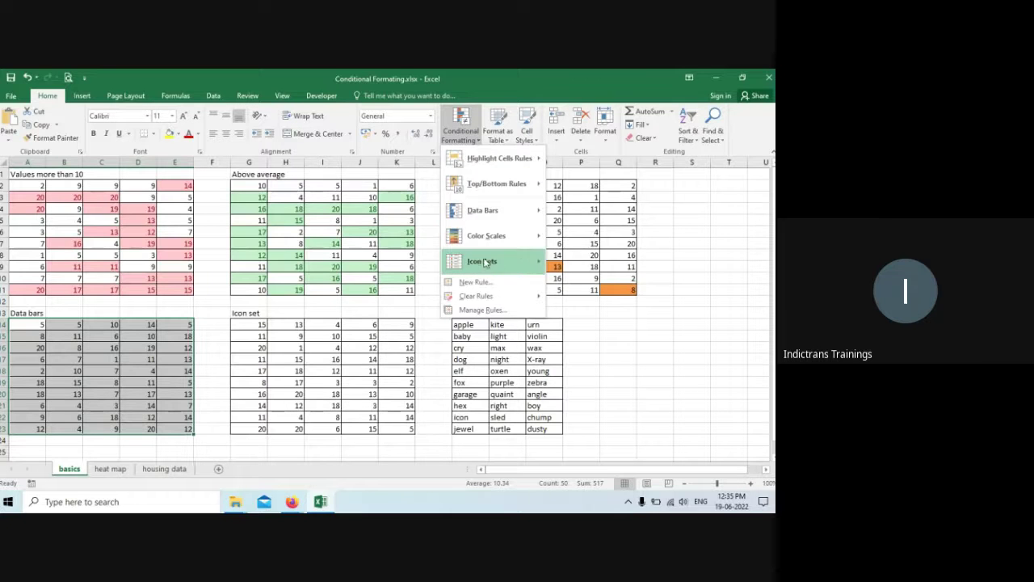
{"action": "mouse_move", "coordinate": [513, 212]}
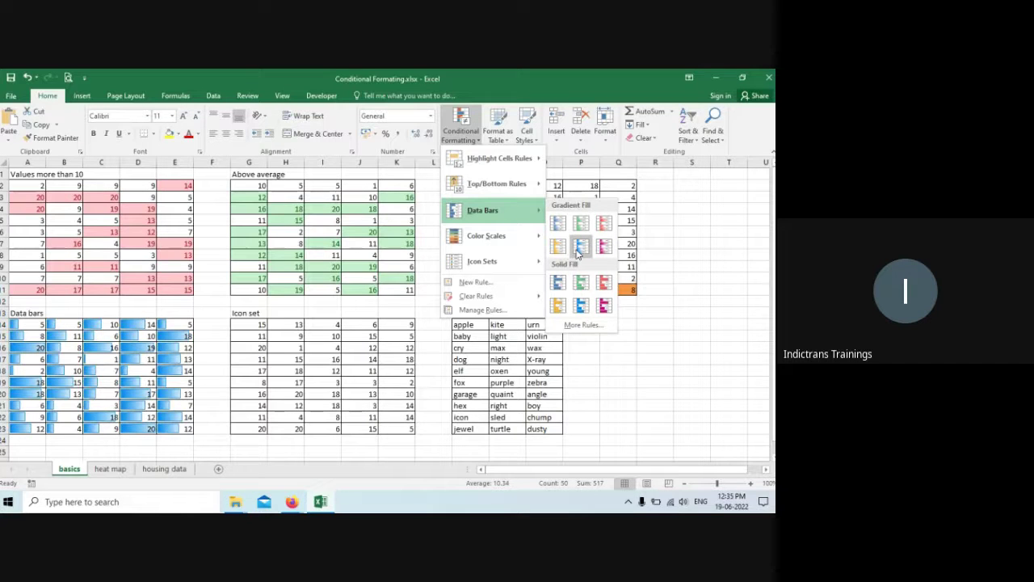
{"action": "left_click", "coordinate": [579, 246]}
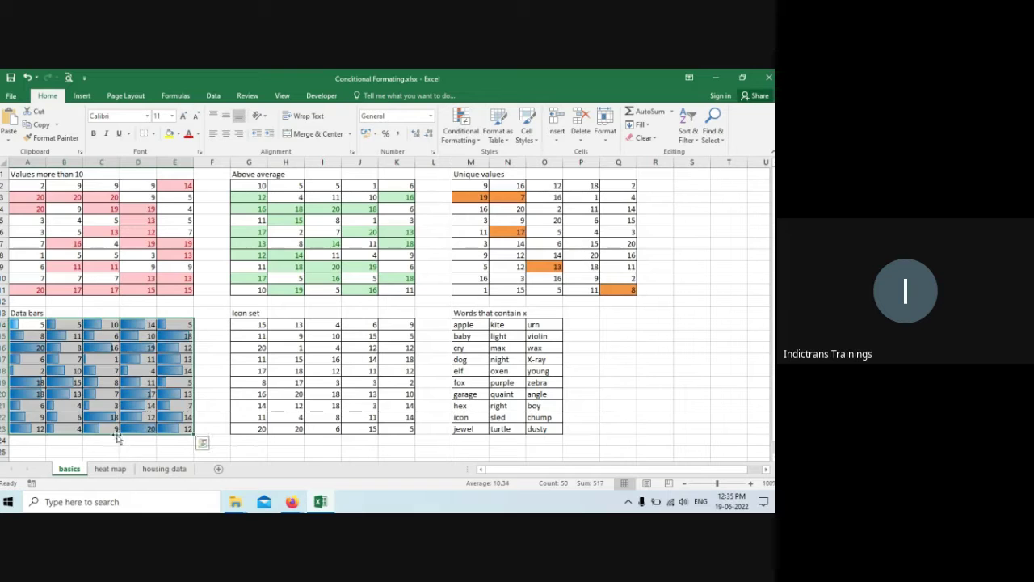
{"action": "left_click", "coordinate": [123, 368]}
{"action": "left_click", "coordinate": [29, 323]}
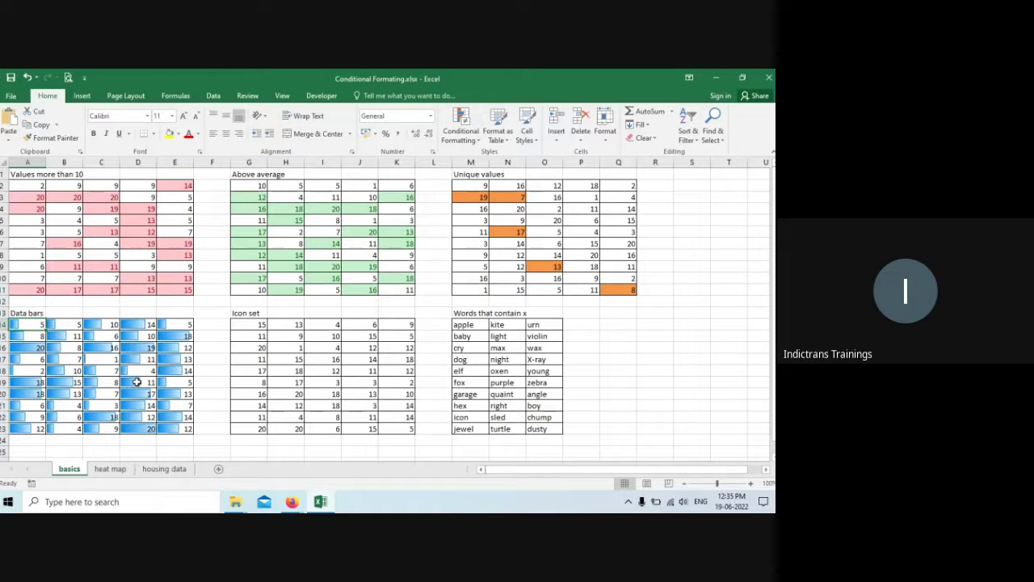
{"action": "left_click", "coordinate": [102, 326]}
{"action": "left_click", "coordinate": [107, 348]}
{"action": "left_click", "coordinate": [107, 382]}
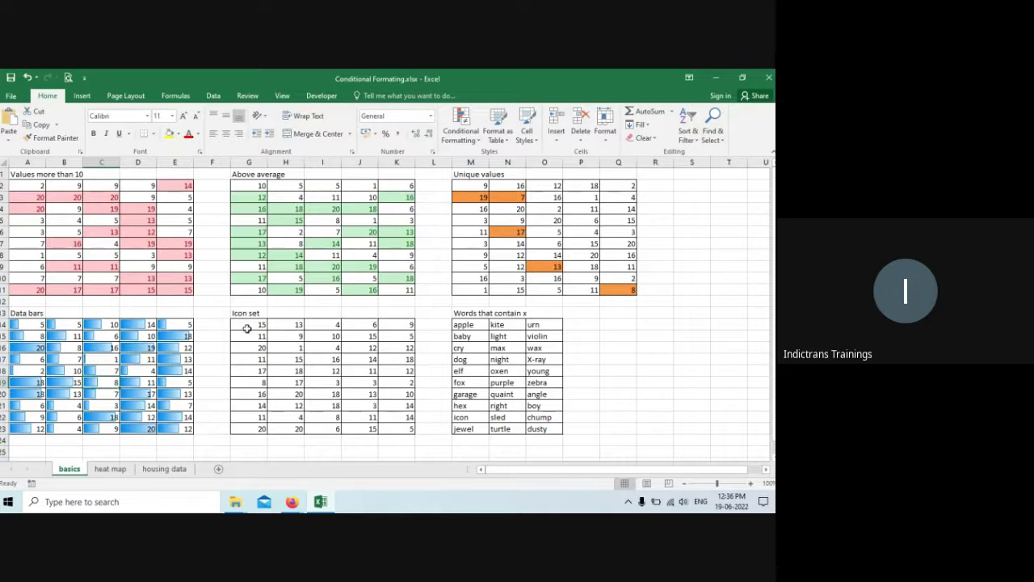
Step: Apply the five-icon quarter-circle ratings icon set to the Icon set table, G14:K23
{"action": "left_click_drag", "start_coordinate": [250, 326], "coordinate": [409, 428]}
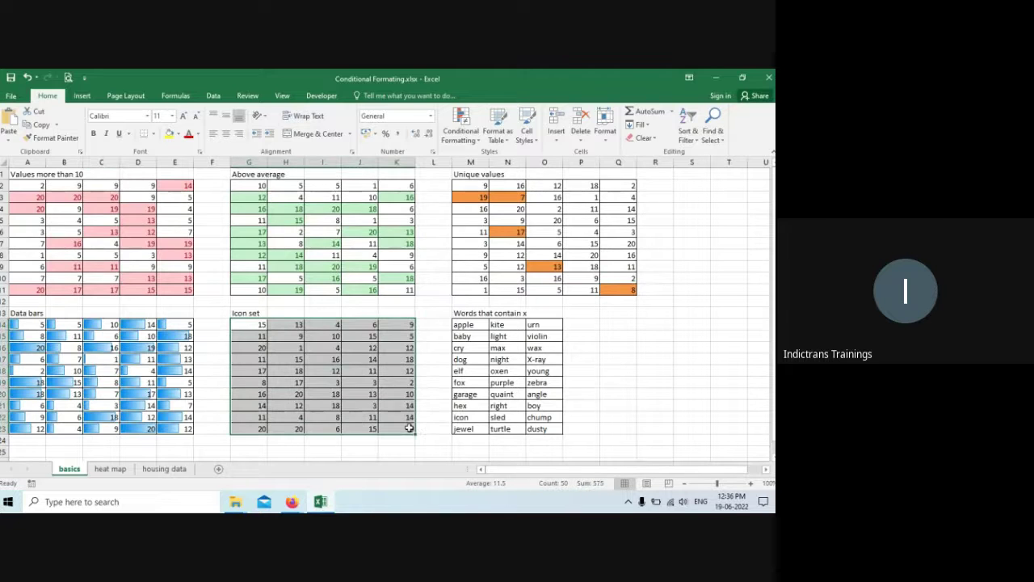
{"action": "left_click", "coordinate": [459, 125]}
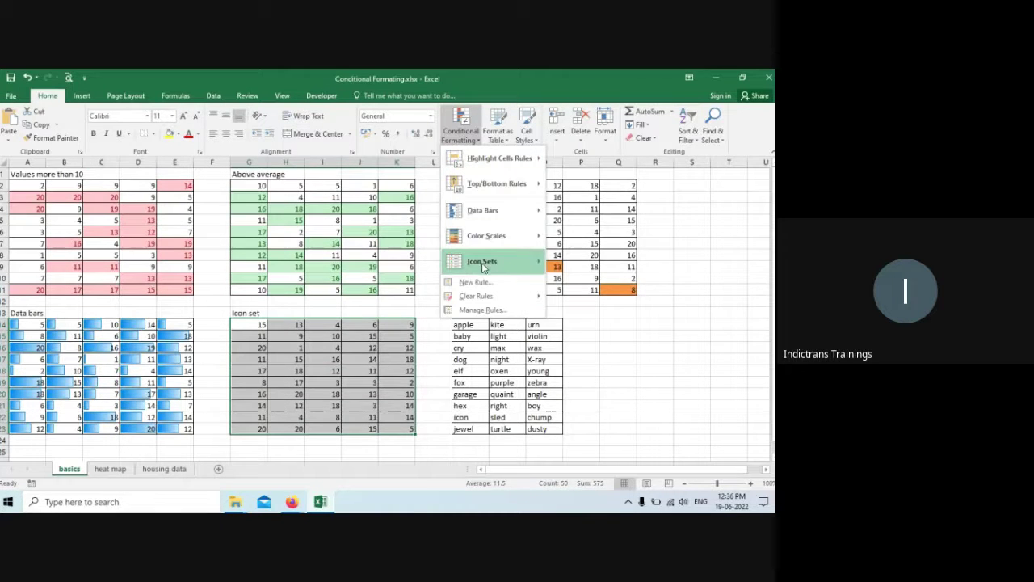
{"action": "mouse_move", "coordinate": [496, 262]}
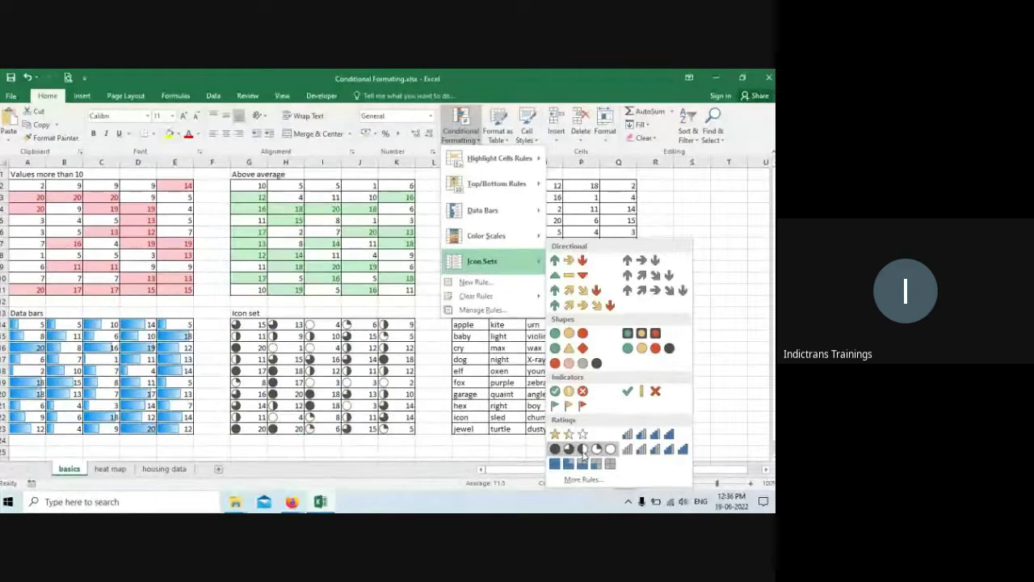
{"action": "left_click", "coordinate": [583, 451]}
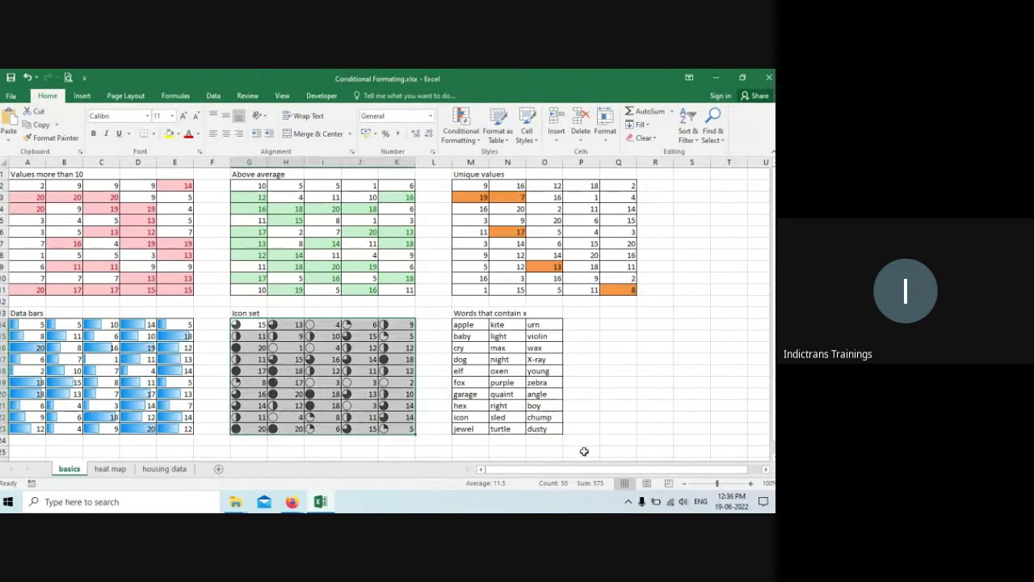
{"action": "left_click", "coordinate": [437, 303]}
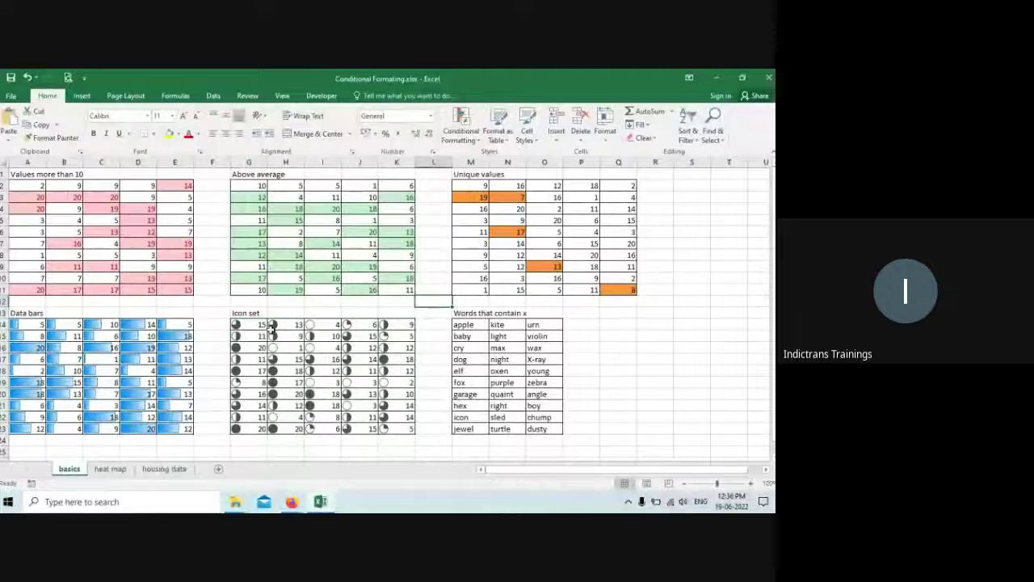
Step: Examine how the quarter-circle icons correspond to individual values in the Icon set table
{"action": "left_click", "coordinate": [315, 348]}
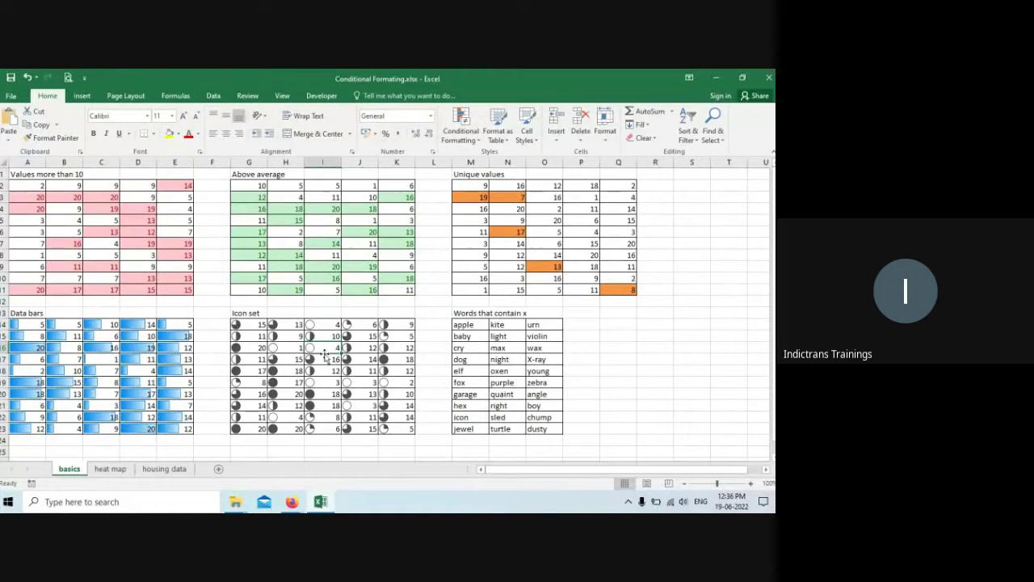
{"action": "left_click", "coordinate": [398, 359]}
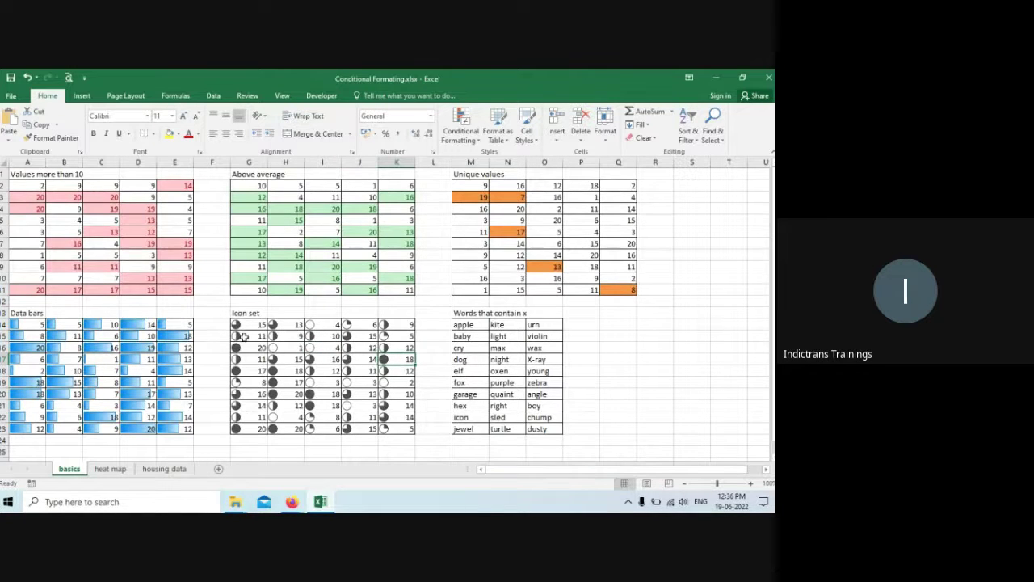
{"action": "left_click", "coordinate": [409, 324]}
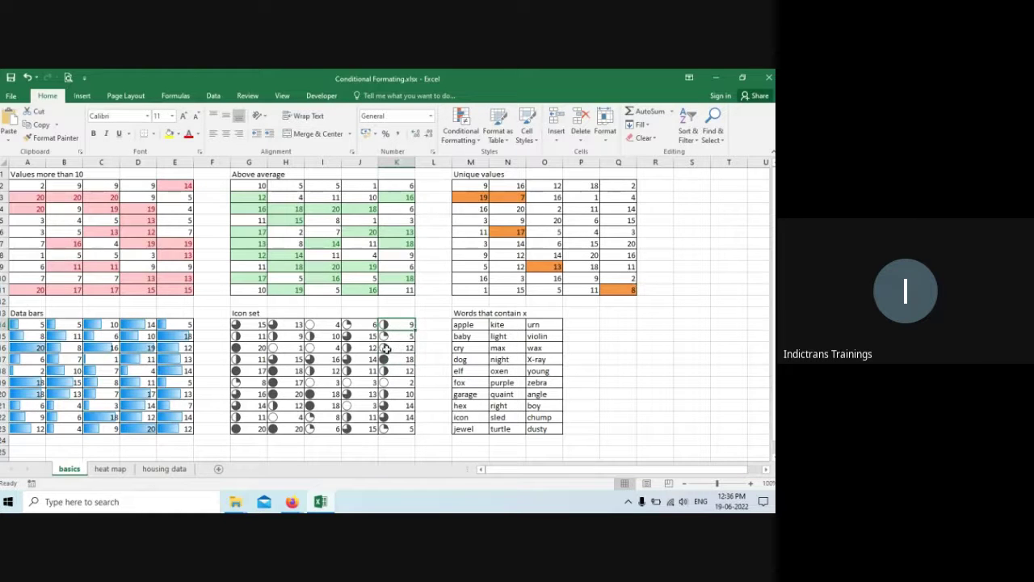
{"action": "left_click", "coordinate": [389, 338]}
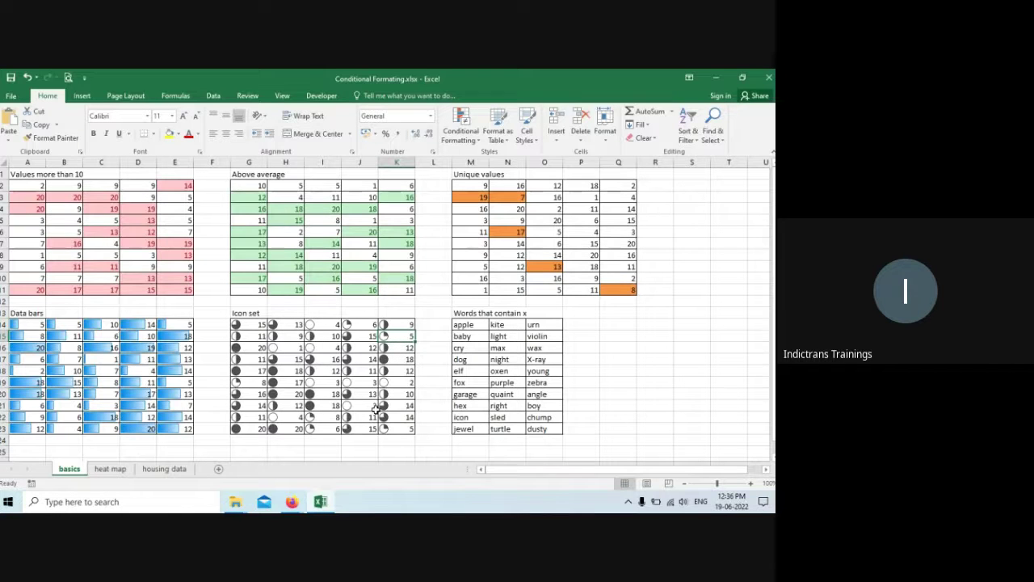
{"action": "left_click", "coordinate": [398, 358]}
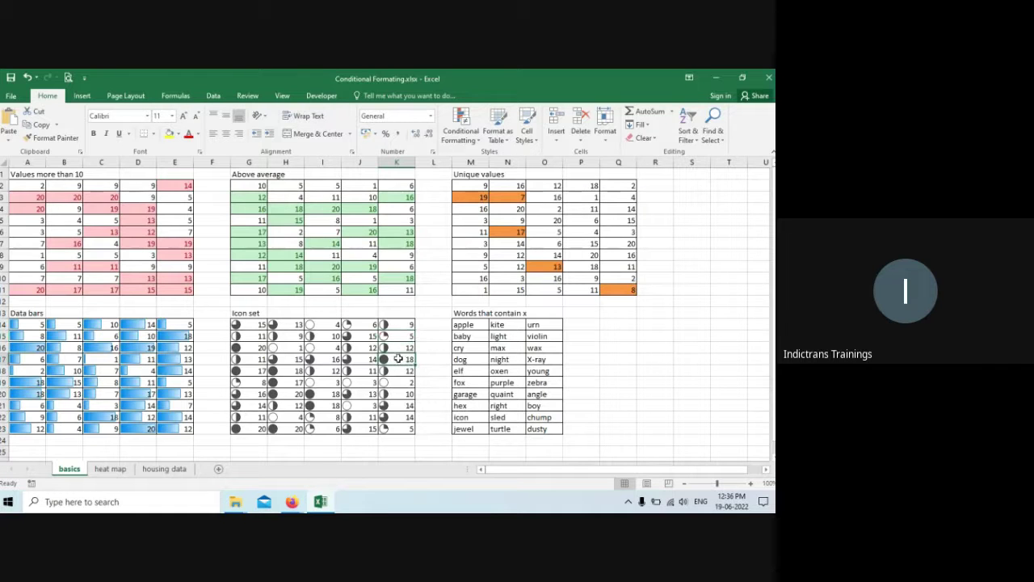
{"action": "left_click", "coordinate": [348, 395]}
{"action": "left_click", "coordinate": [348, 336]}
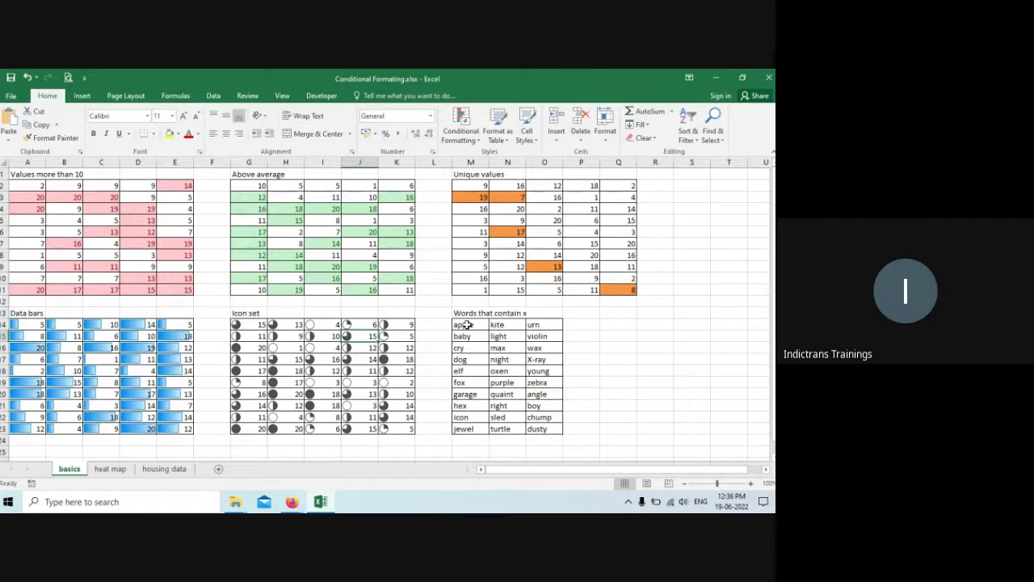
Step: Highlight cells containing the text x in the Words that contain x table, M14:O23, with Light Red Fill with Dark Red Text
{"action": "left_click_drag", "start_coordinate": [467, 323], "coordinate": [543, 427]}
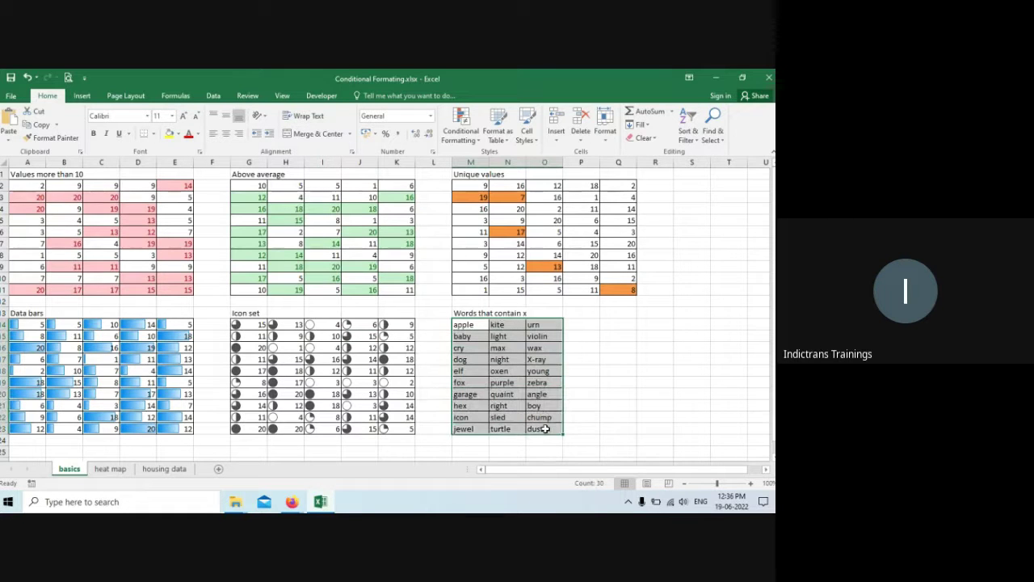
{"action": "left_click", "coordinate": [475, 138]}
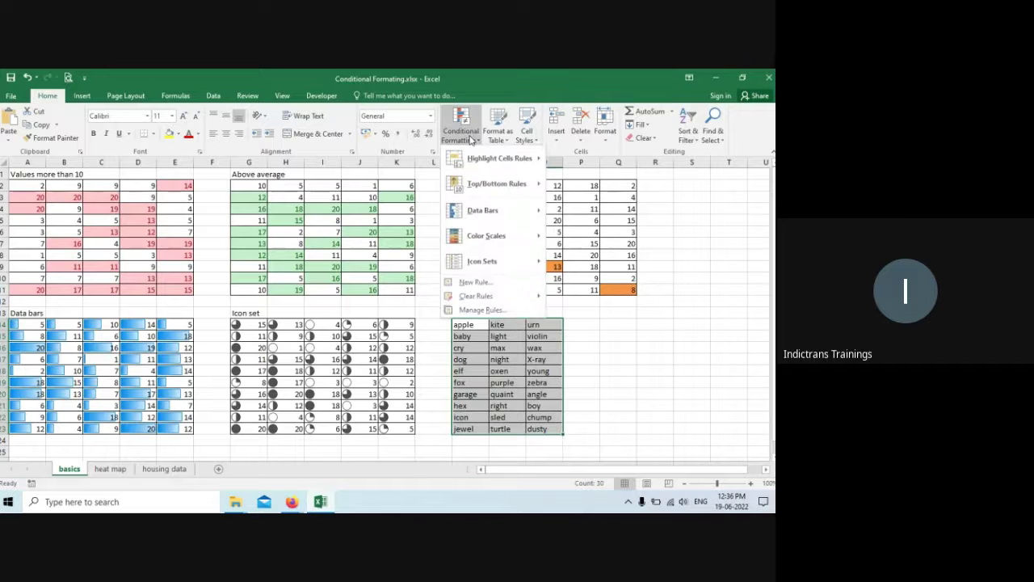
{"action": "mouse_move", "coordinate": [486, 168]}
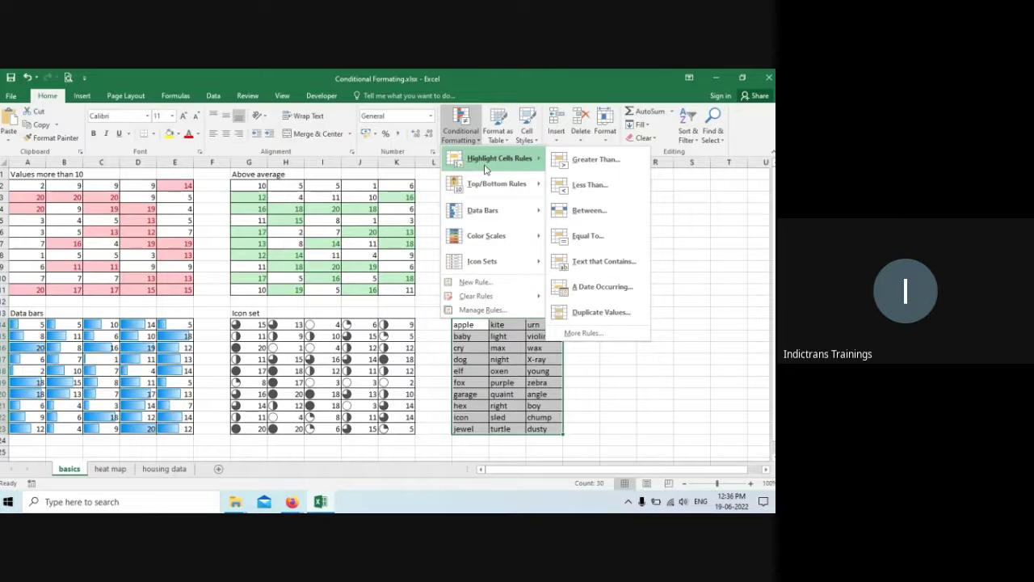
{"action": "left_click", "coordinate": [596, 261]}
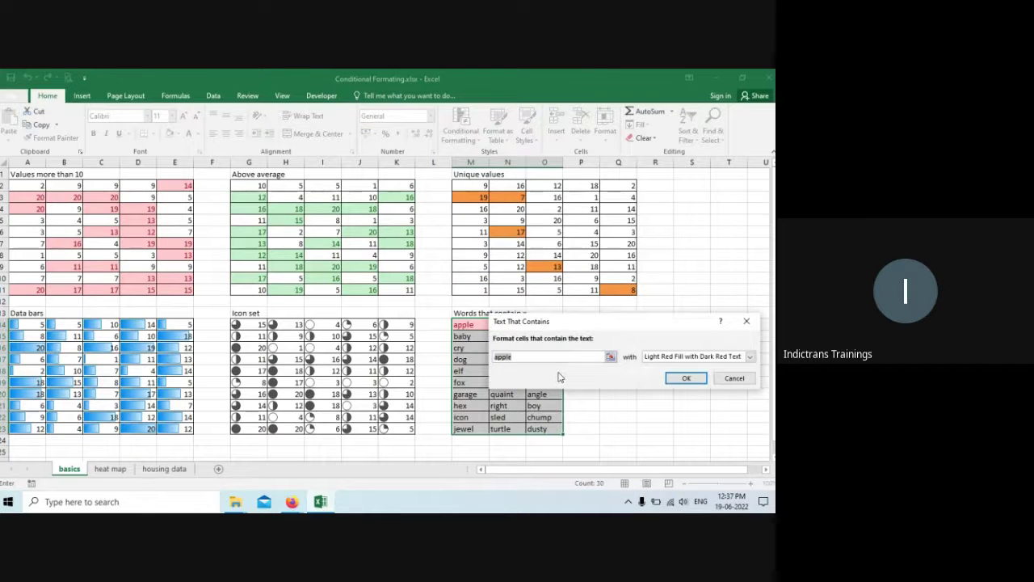
{"action": "type", "text": "x"}
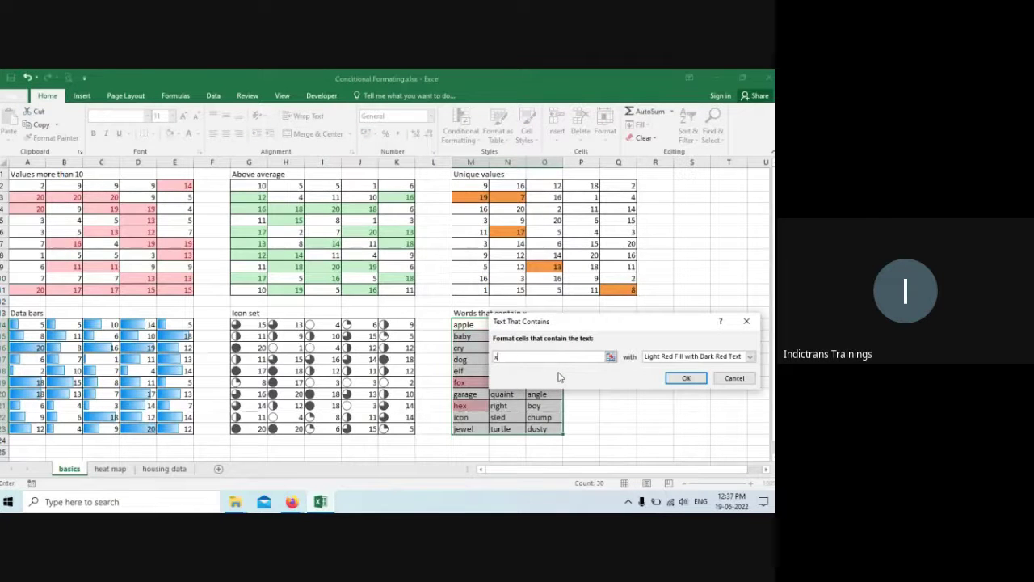
{"action": "left_click", "coordinate": [685, 378]}
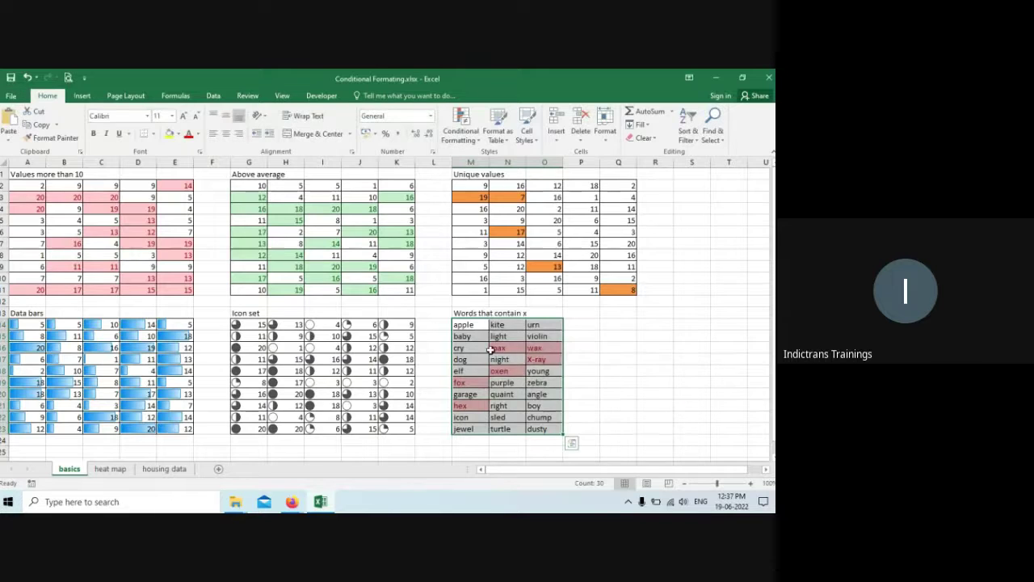
{"action": "left_click", "coordinate": [537, 394]}
{"action": "left_click", "coordinate": [625, 384]}
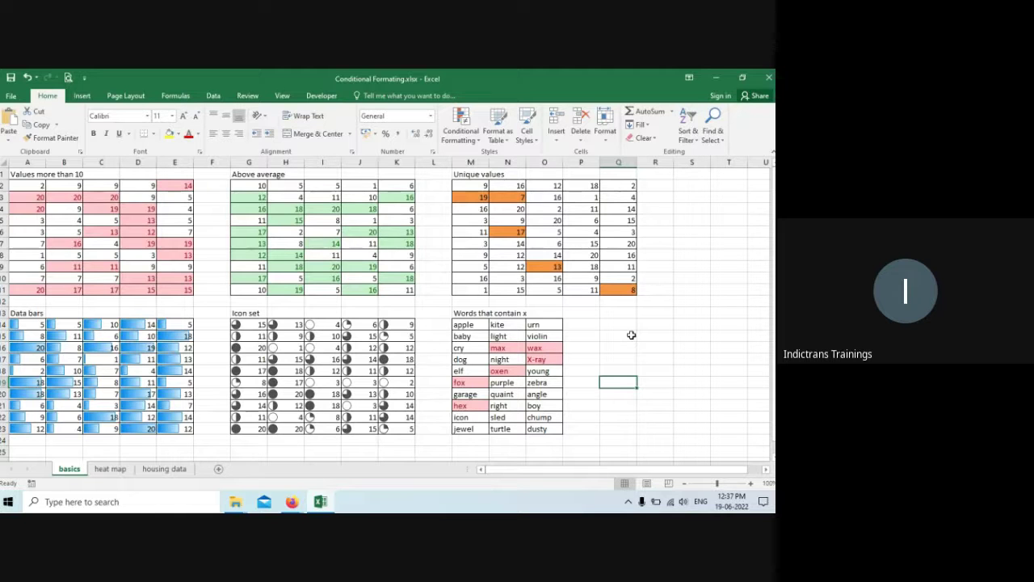
Step: Switch to the Google Meet call in Firefox and mute the microphone
{"action": "left_click", "coordinate": [291, 501]}
{"action": "left_click", "coordinate": [275, 468]}
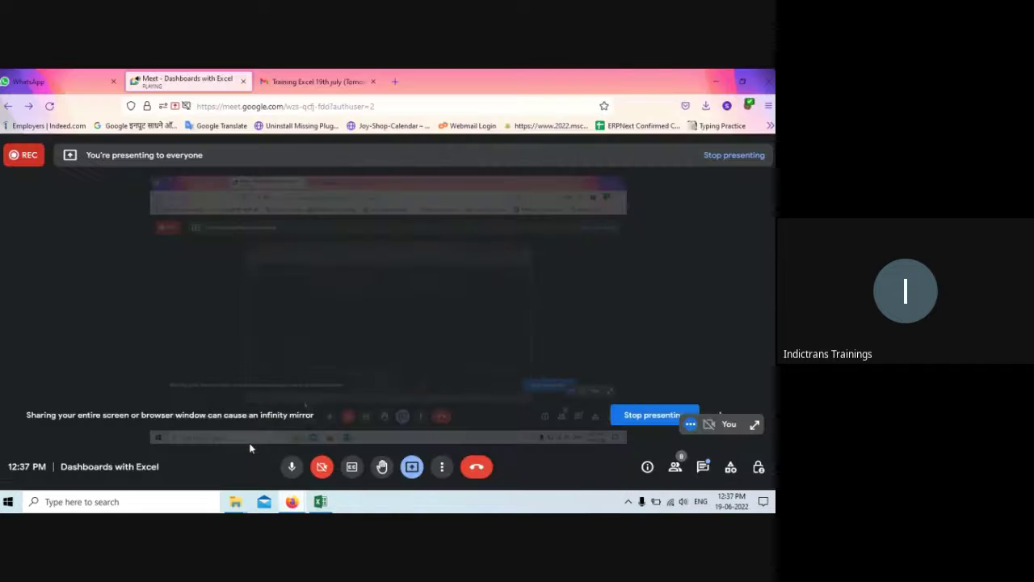
{"action": "left_click", "coordinate": [292, 466]}
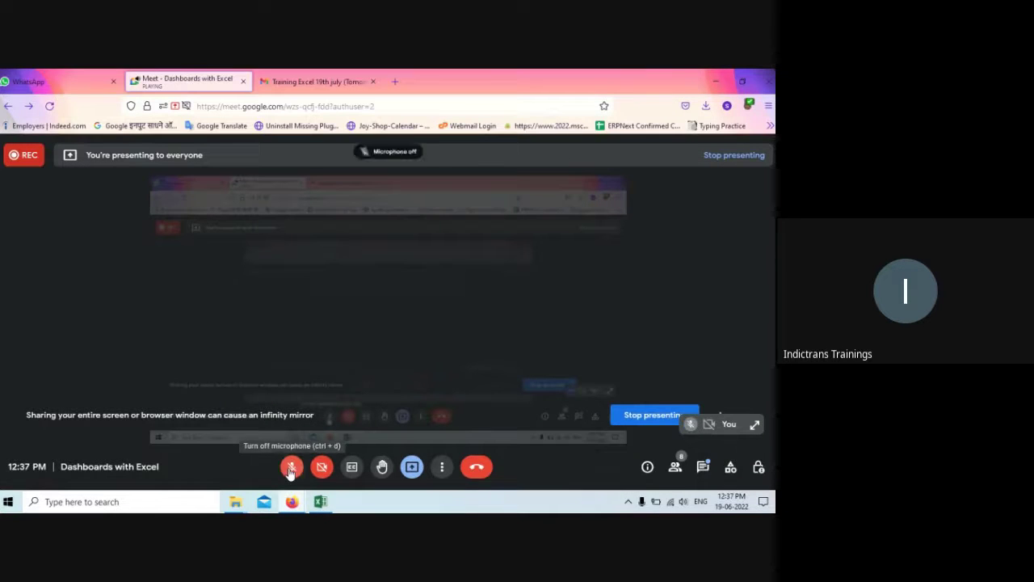
Step: Check the call's participant list and the in-call messages, closing each when done
{"action": "left_click", "coordinate": [675, 467]}
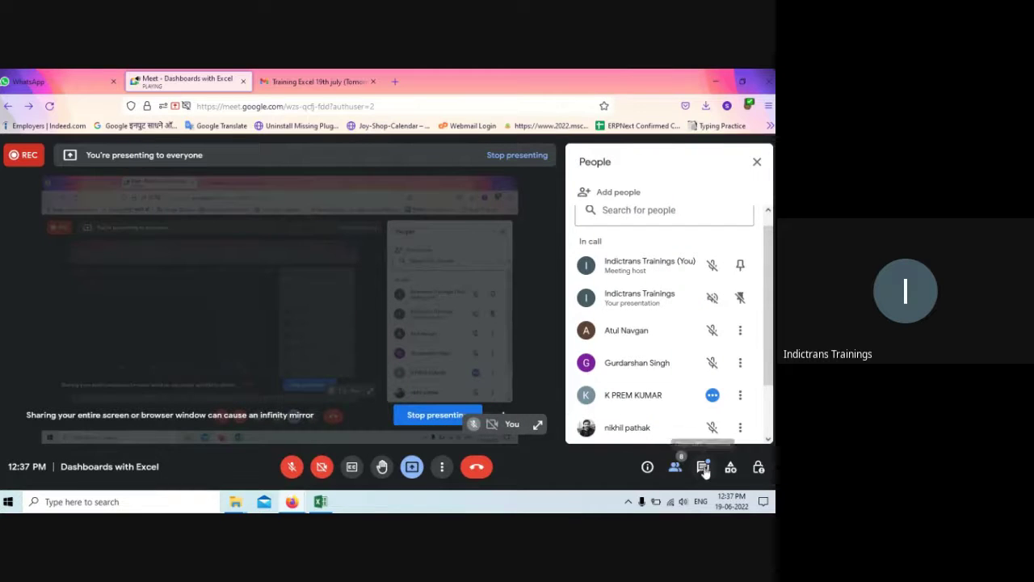
{"action": "scroll", "coordinate": [678, 332], "scroll_direction": "down", "scroll_amount": 2}
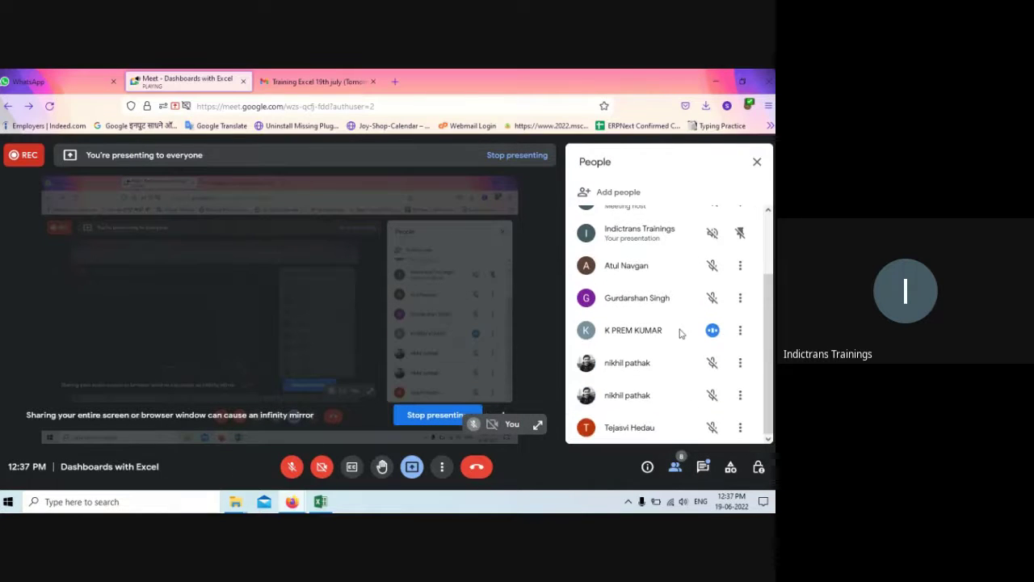
{"action": "left_click", "coordinate": [757, 161]}
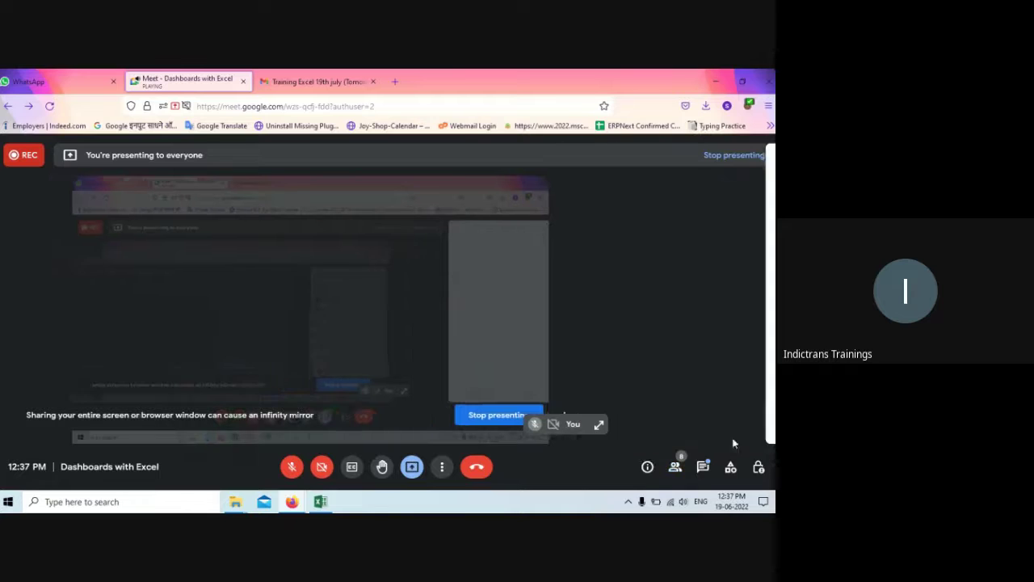
{"action": "left_click", "coordinate": [705, 469]}
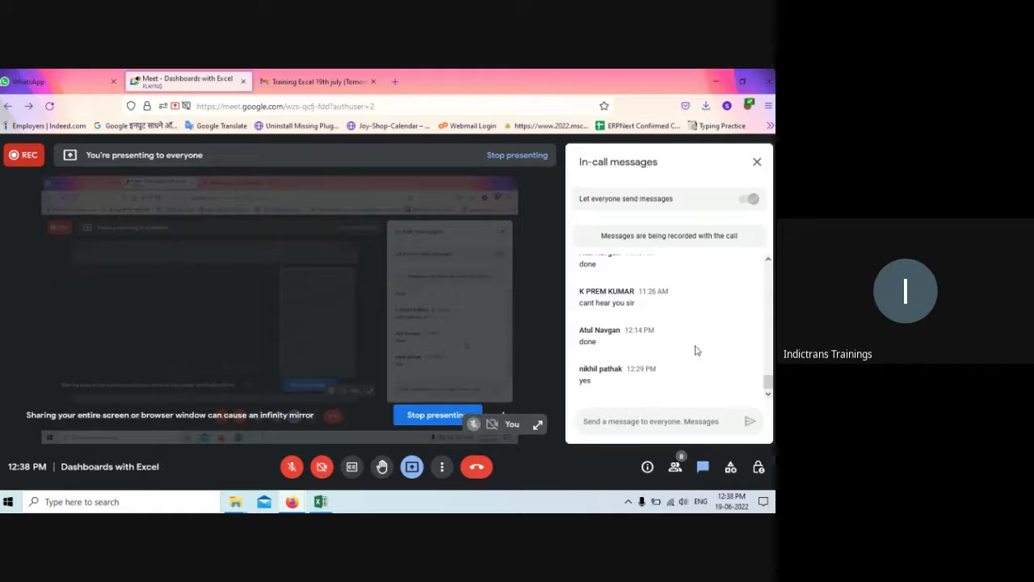
{"action": "left_click", "coordinate": [757, 166]}
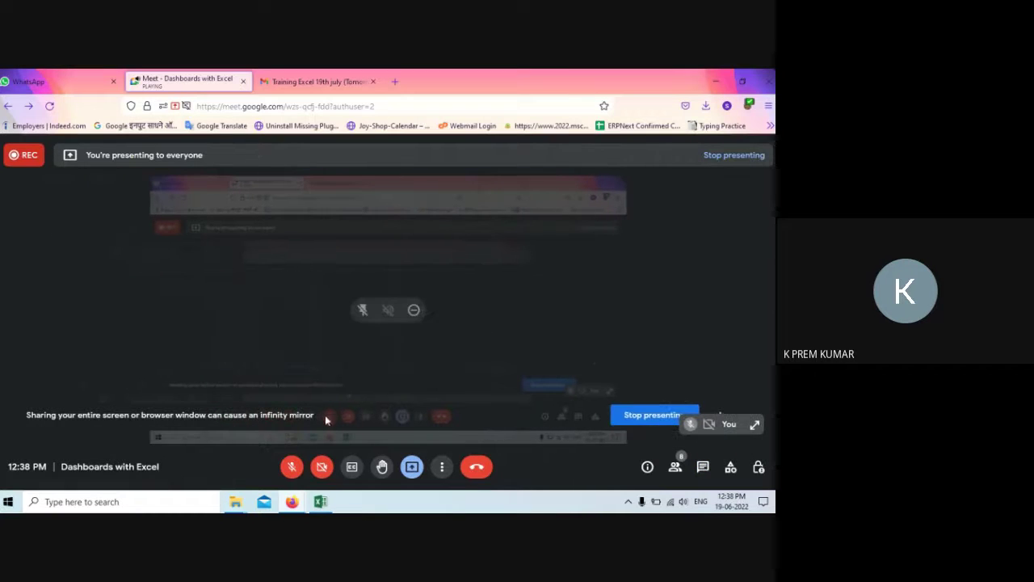
Step: Unmute the microphone in the call and return to the Conditional Formating workbook in Excel
{"action": "left_click", "coordinate": [290, 468]}
{"action": "left_click", "coordinate": [288, 470]}
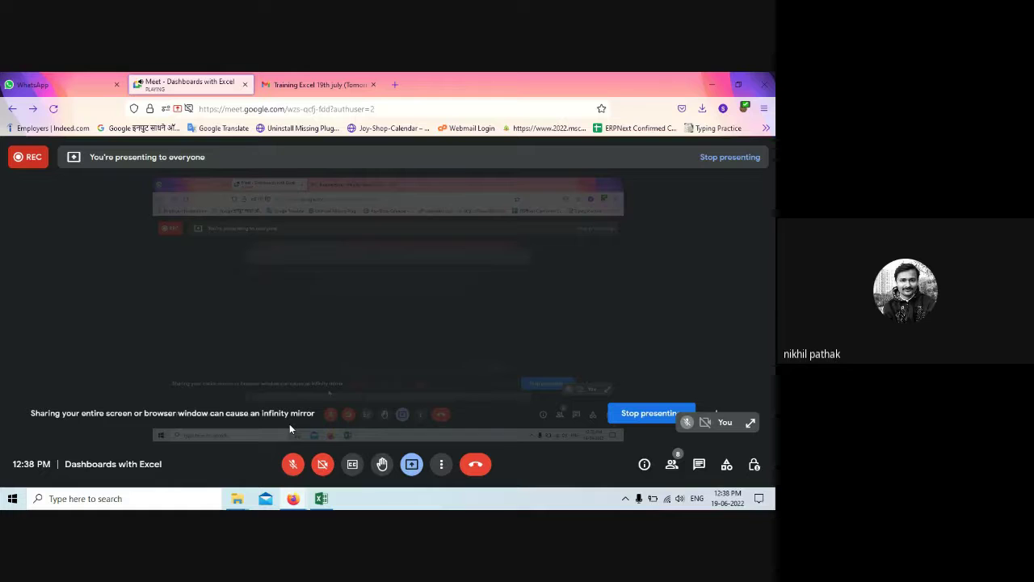
{"action": "left_click", "coordinate": [292, 463]}
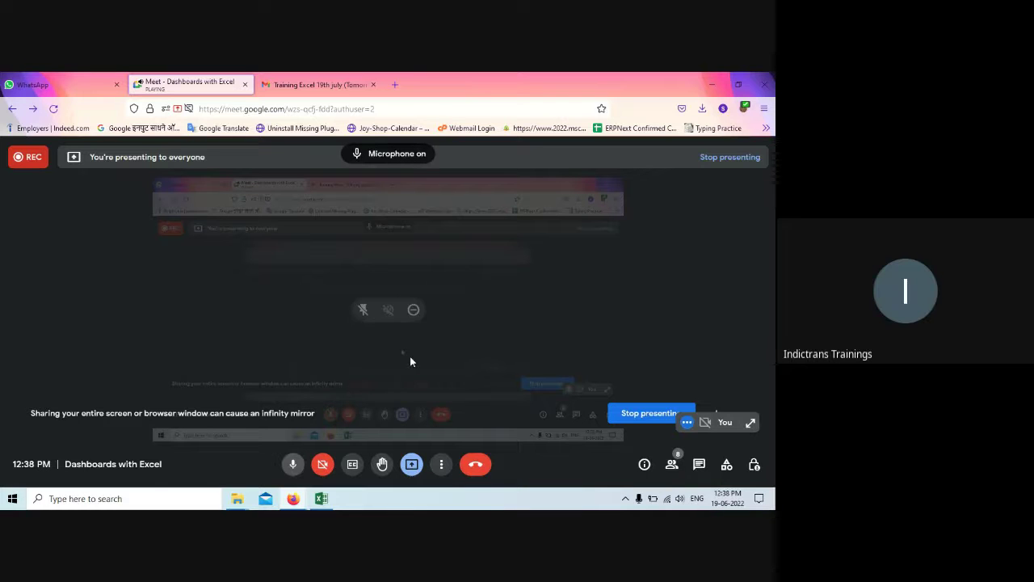
{"action": "left_click", "coordinate": [321, 498]}
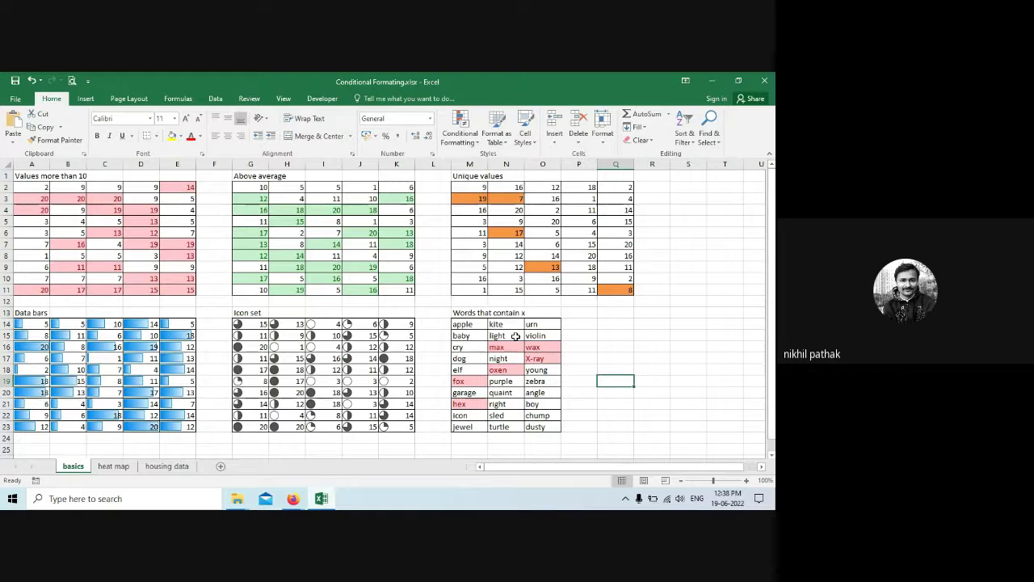
{"action": "left_click", "coordinate": [696, 384]}
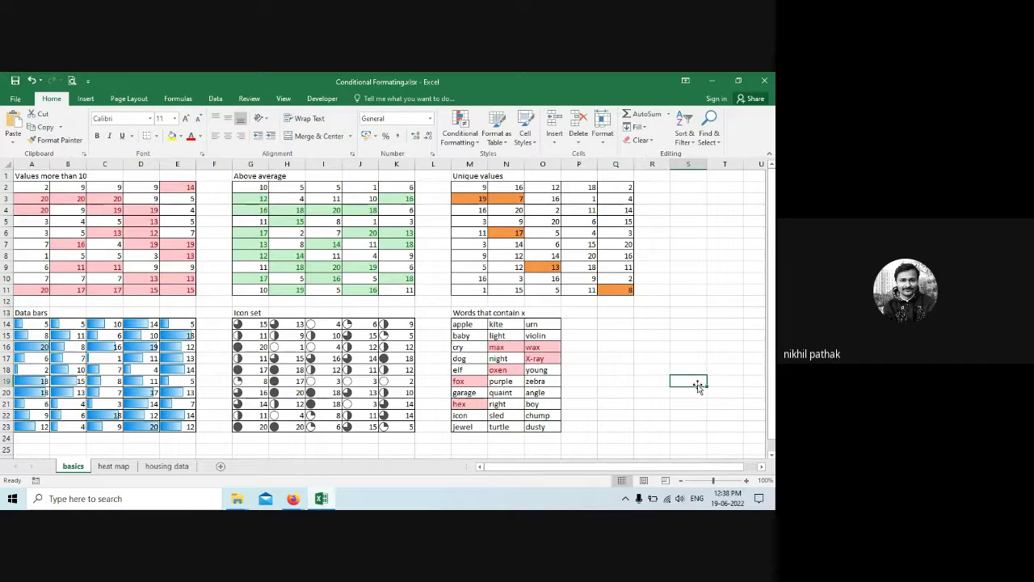
{"action": "left_click", "coordinate": [296, 501]}
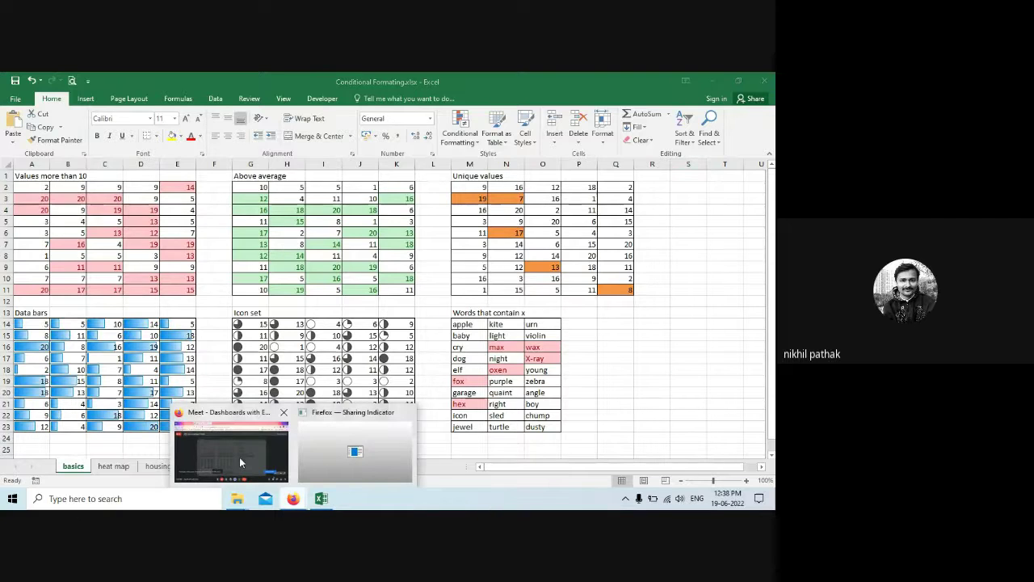
{"action": "left_click", "coordinate": [239, 457]}
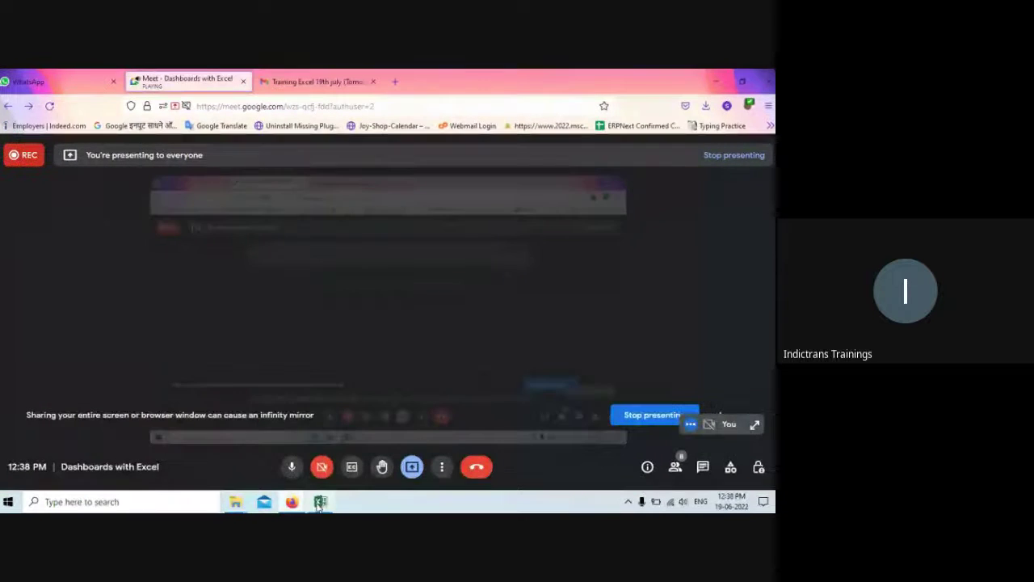
{"action": "left_click", "coordinate": [321, 500]}
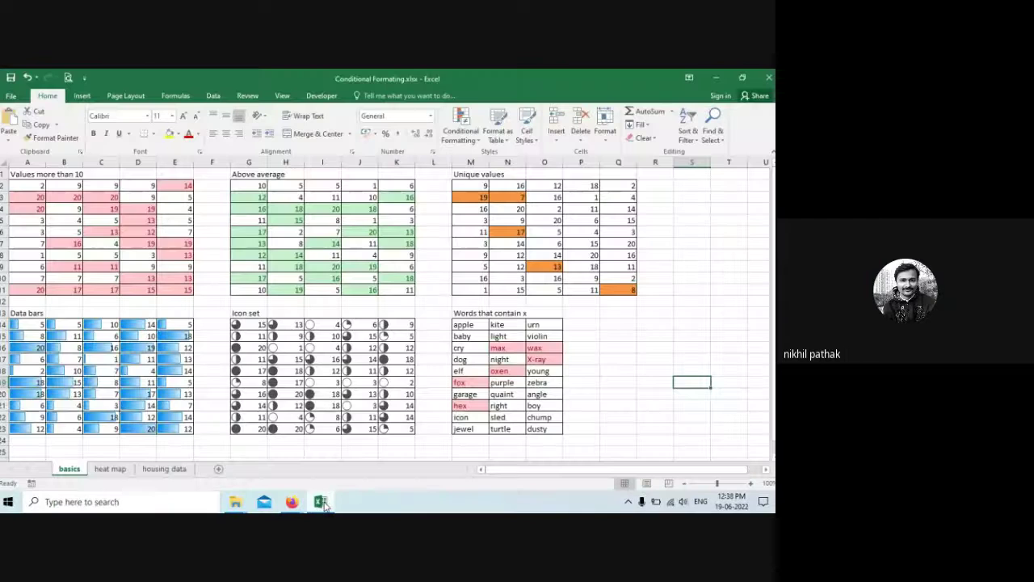
{"action": "left_click", "coordinate": [596, 381]}
{"action": "left_click", "coordinate": [665, 351]}
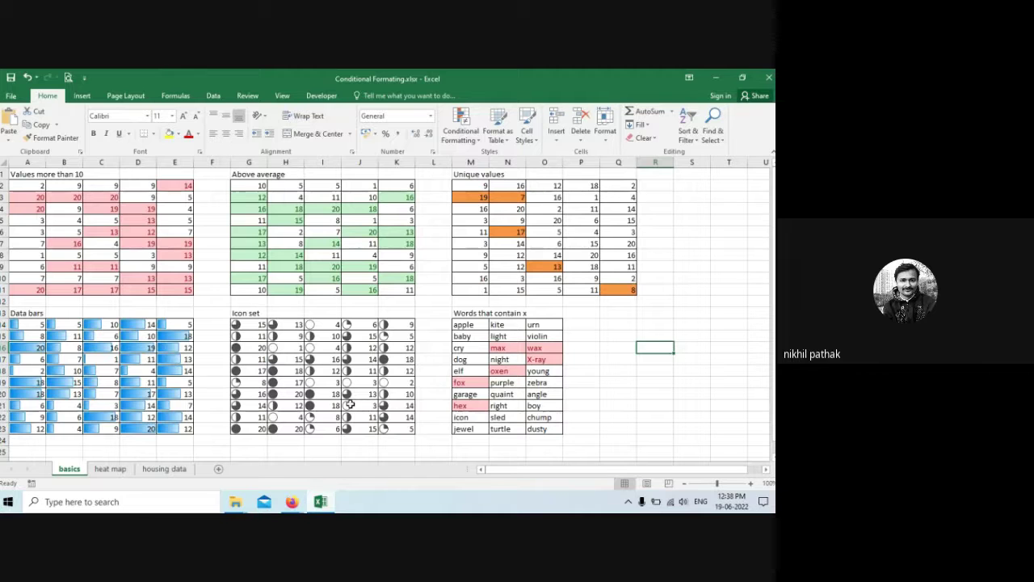
Step: Switch to the Google Meet call, check the participant list, and return to the Excel workbook
{"action": "key", "text": "alt+Tab"}
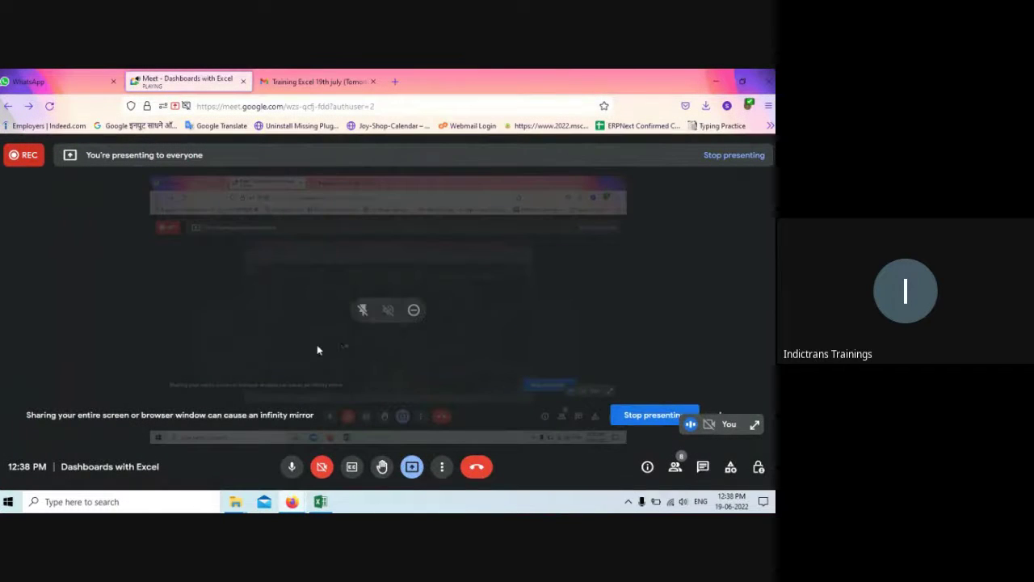
{"action": "left_click", "coordinate": [675, 468]}
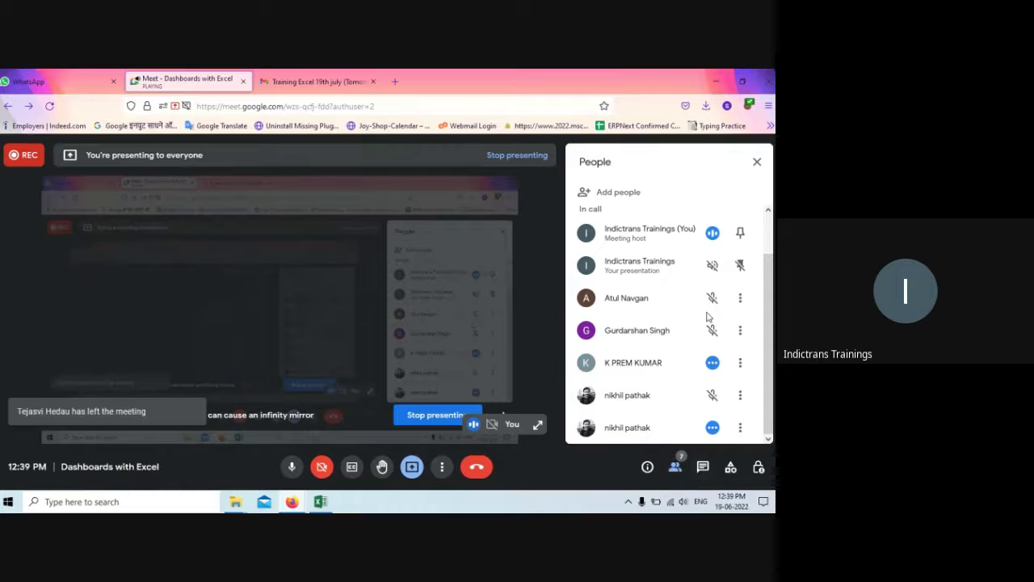
{"action": "key", "text": "alt+Tab"}
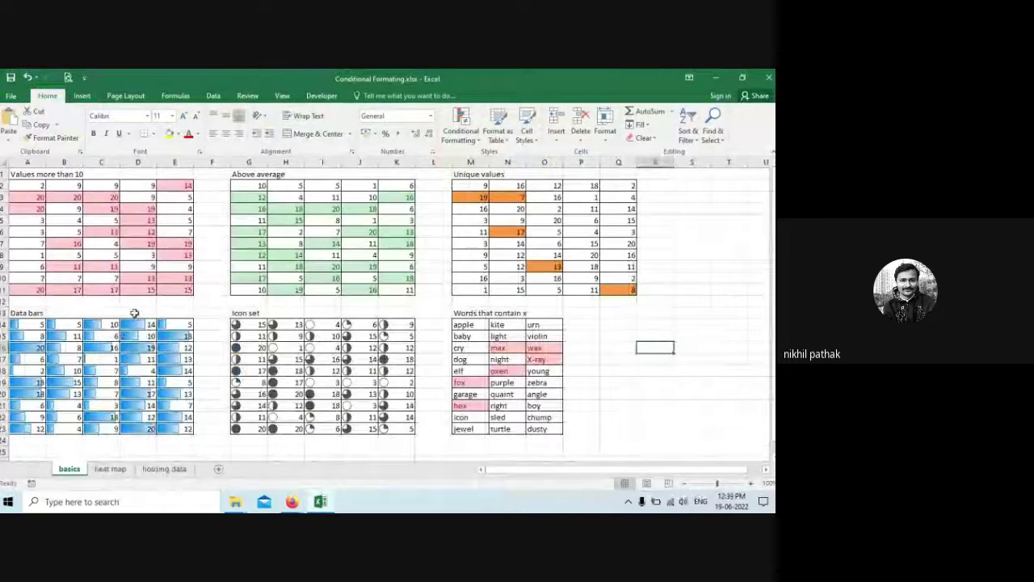
Step: Enter Monday in cell Q14, in the empty area beside the Words that contain x table
{"action": "left_click", "coordinate": [651, 394]}
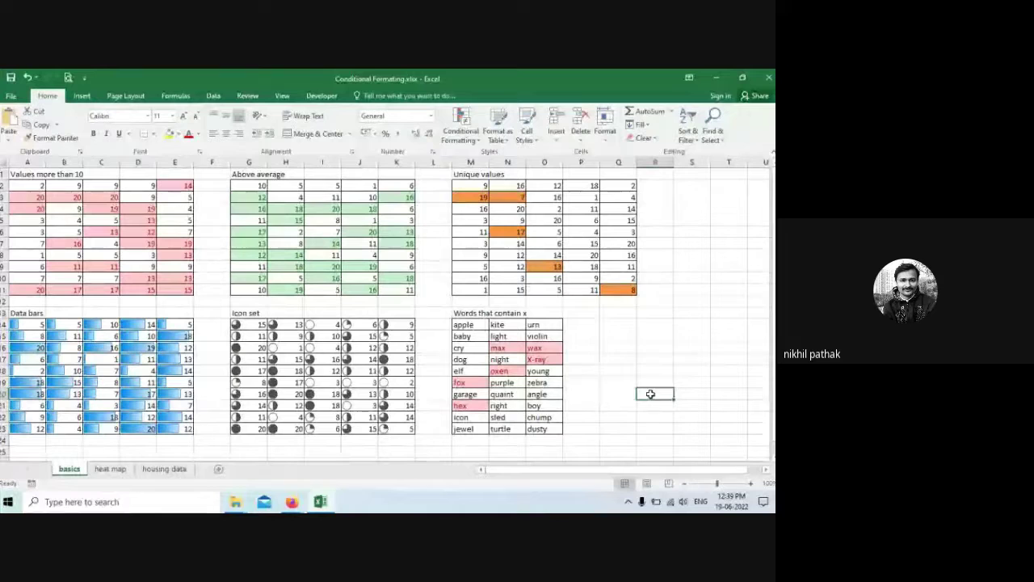
{"action": "left_click", "coordinate": [647, 335]}
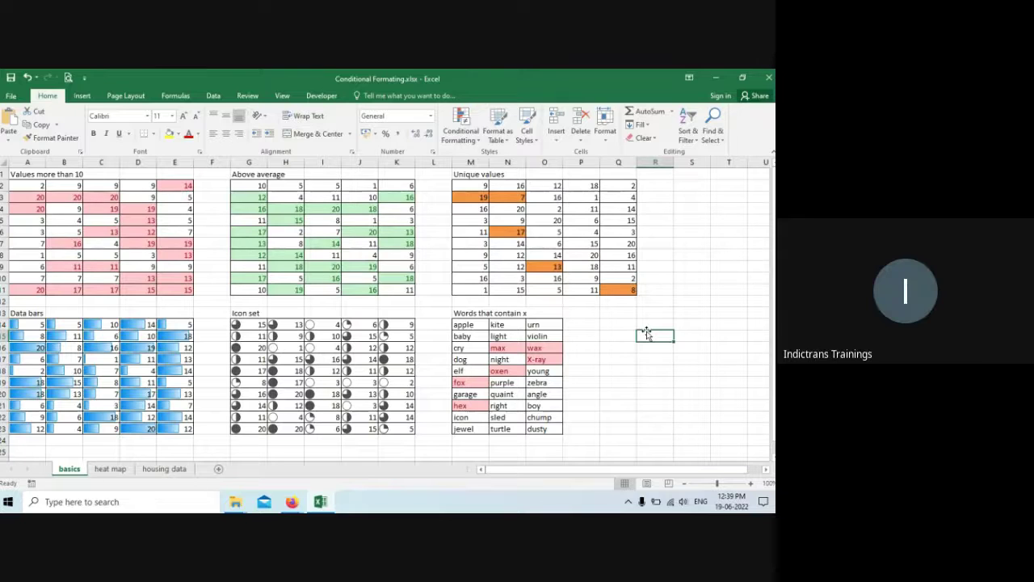
{"action": "left_click", "coordinate": [614, 326]}
{"action": "type", "text": "monday"}
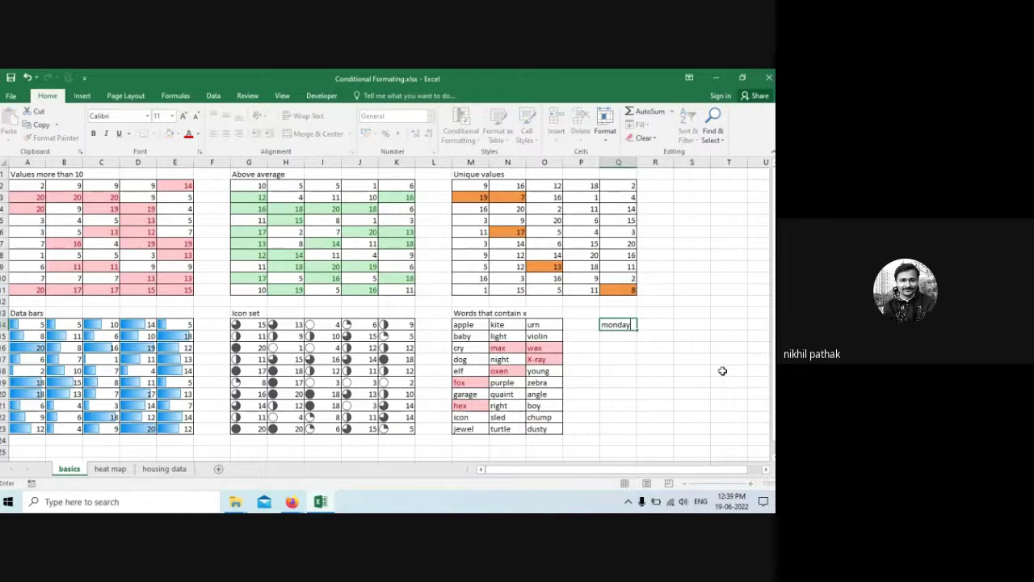
{"action": "key", "text": "Return"}
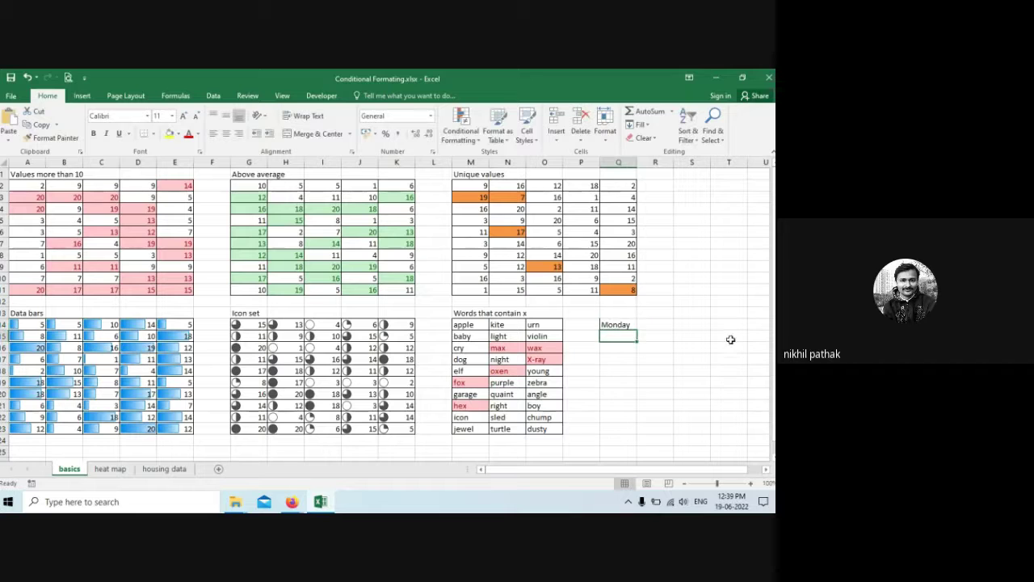
Step: Fill the weekday series from Monday in Q14 down to row 23 and across to column T
{"action": "left_click", "coordinate": [627, 323]}
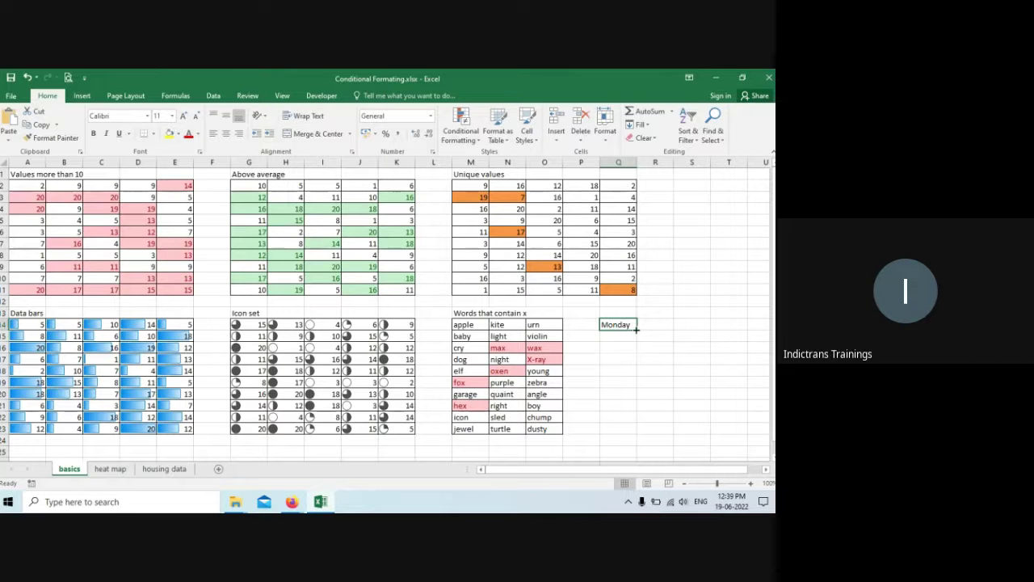
{"action": "left_click_drag", "start_coordinate": [636, 329], "coordinate": [638, 428]}
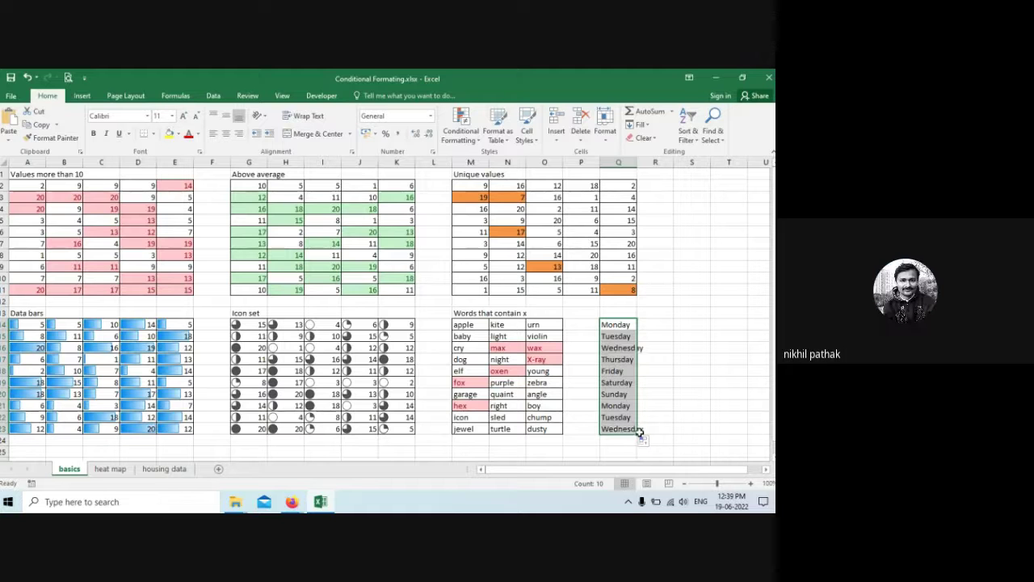
{"action": "left_click_drag", "start_coordinate": [639, 429], "coordinate": [748, 433]}
{"action": "left_click", "coordinate": [688, 368]}
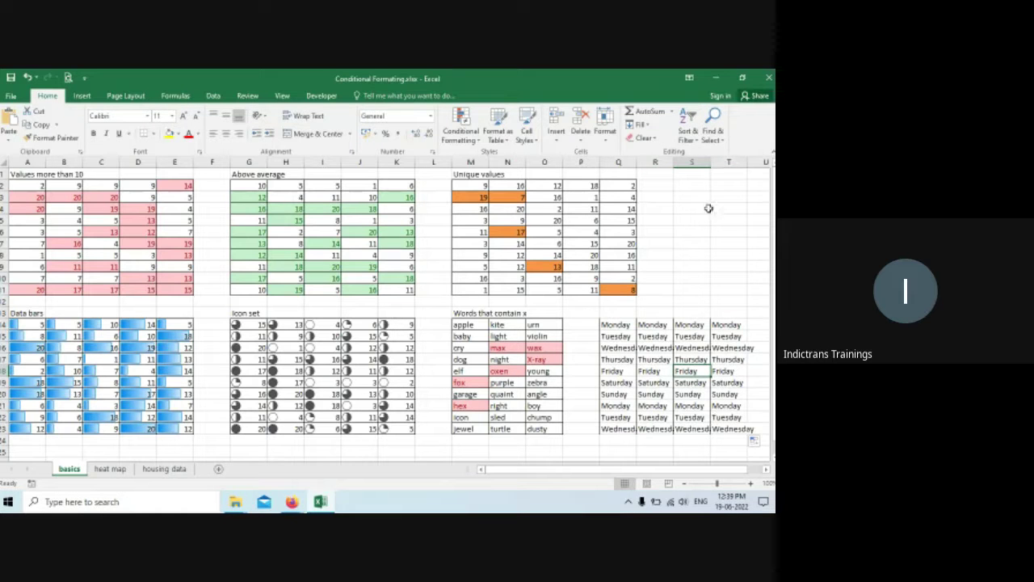
Step: Enter January in cell S2 and fill the month series down to row 11 and across to column T
{"action": "left_click", "coordinate": [694, 185]}
{"action": "type", "text": "Ja"}
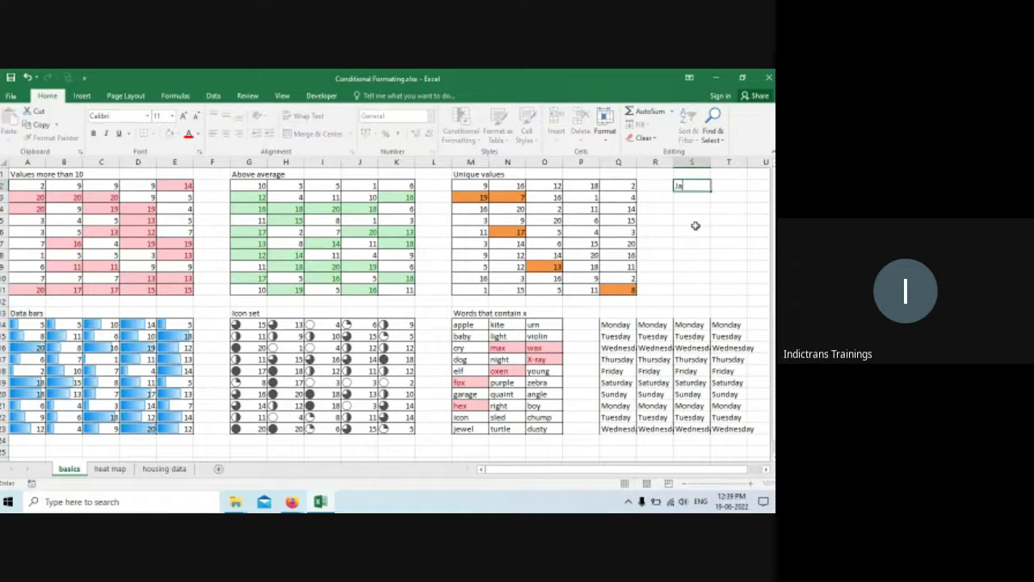
{"action": "type", "text": "nuary"}
{"action": "key", "text": "Return"}
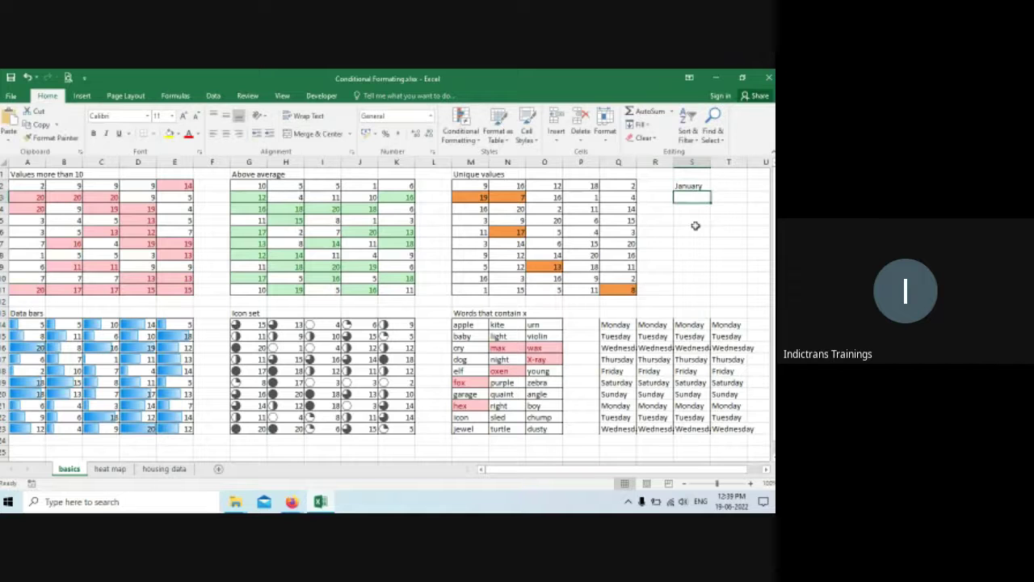
{"action": "left_click", "coordinate": [707, 186]}
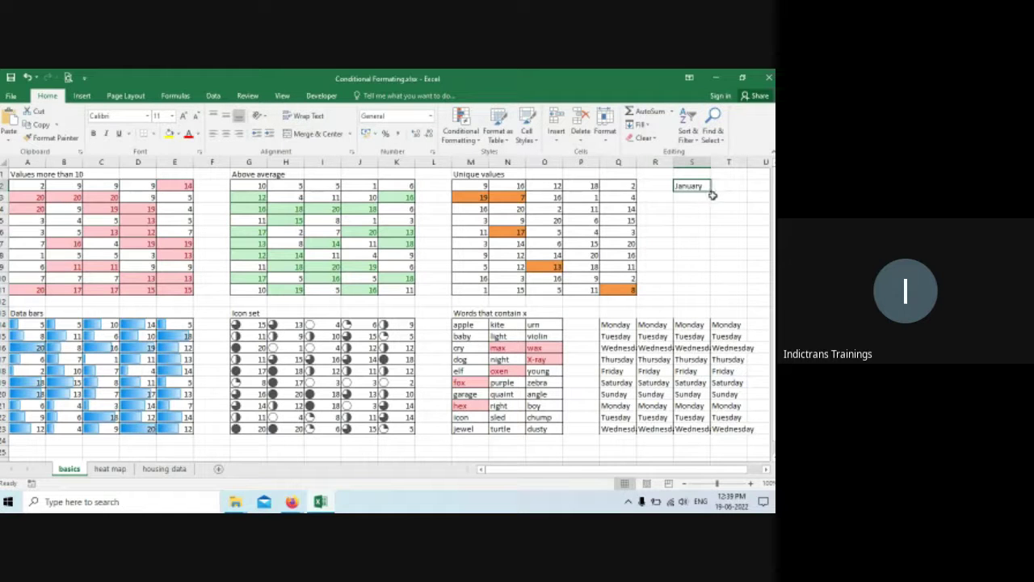
{"action": "left_click_drag", "start_coordinate": [711, 192], "coordinate": [758, 294]}
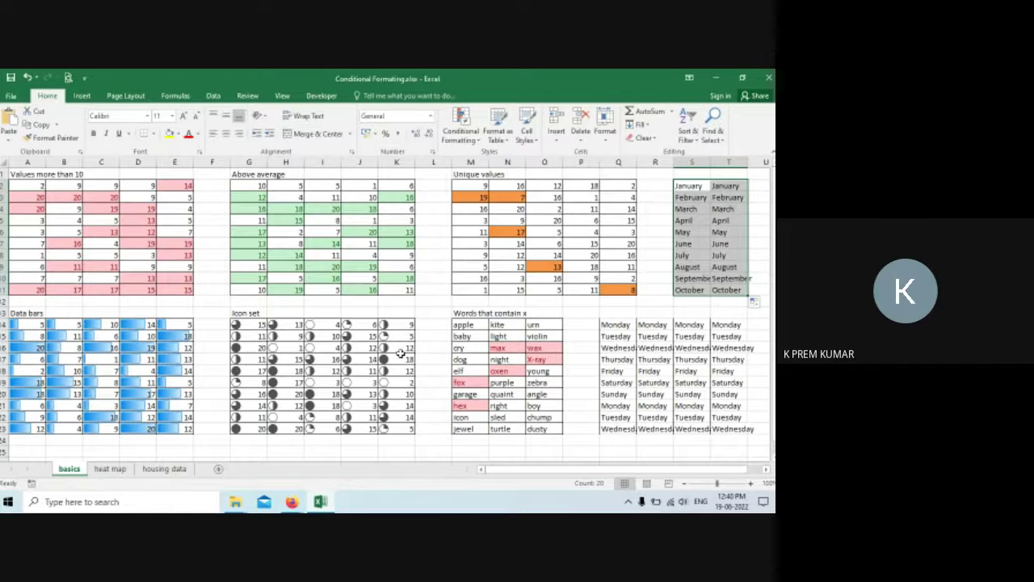
Step: Switch to the Google Meet call, close its participant list, and return to the Excel workbook
{"action": "left_click", "coordinate": [291, 502]}
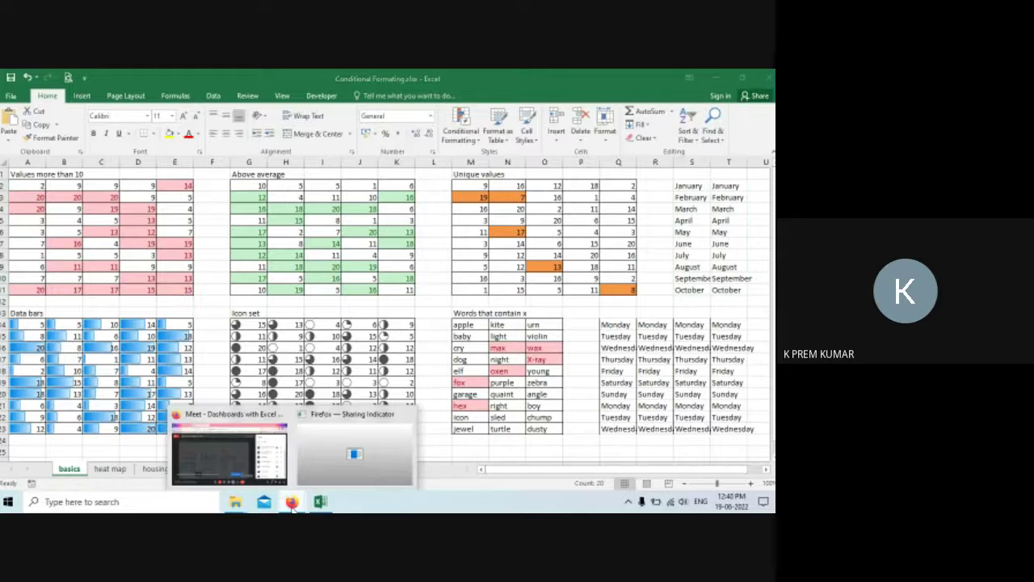
{"action": "left_click", "coordinate": [207, 452]}
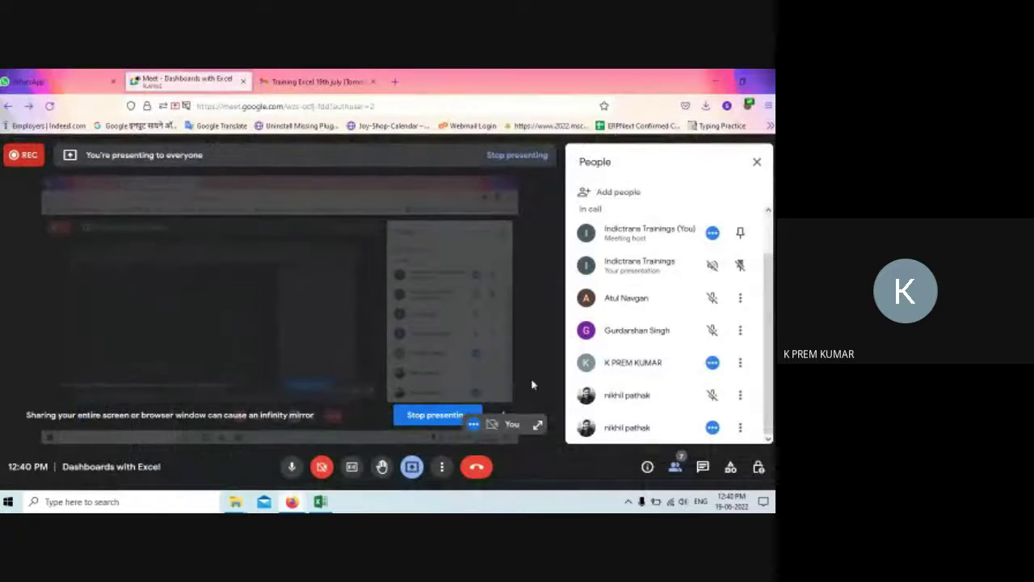
{"action": "left_click", "coordinate": [758, 166]}
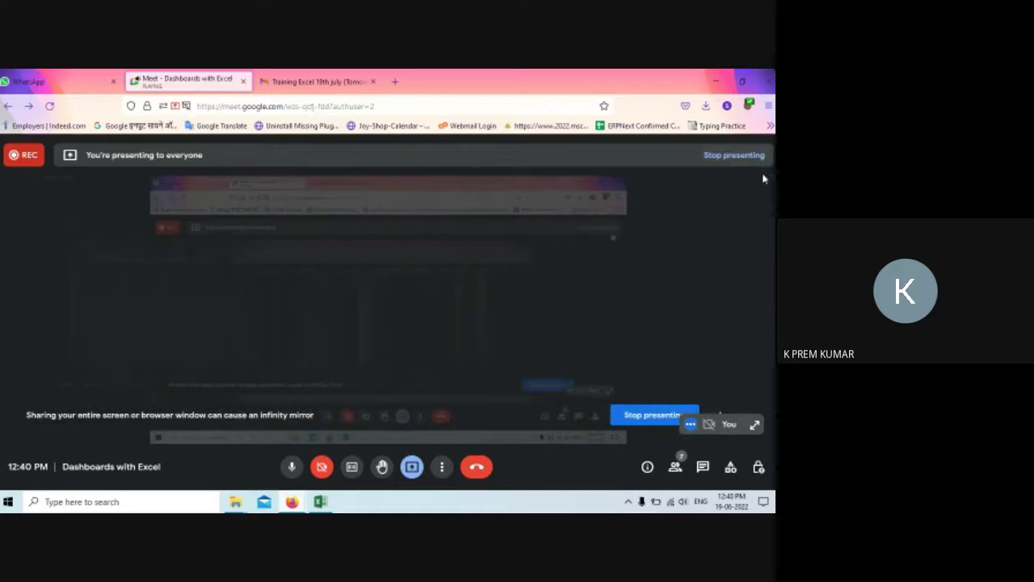
{"action": "left_click", "coordinate": [322, 502]}
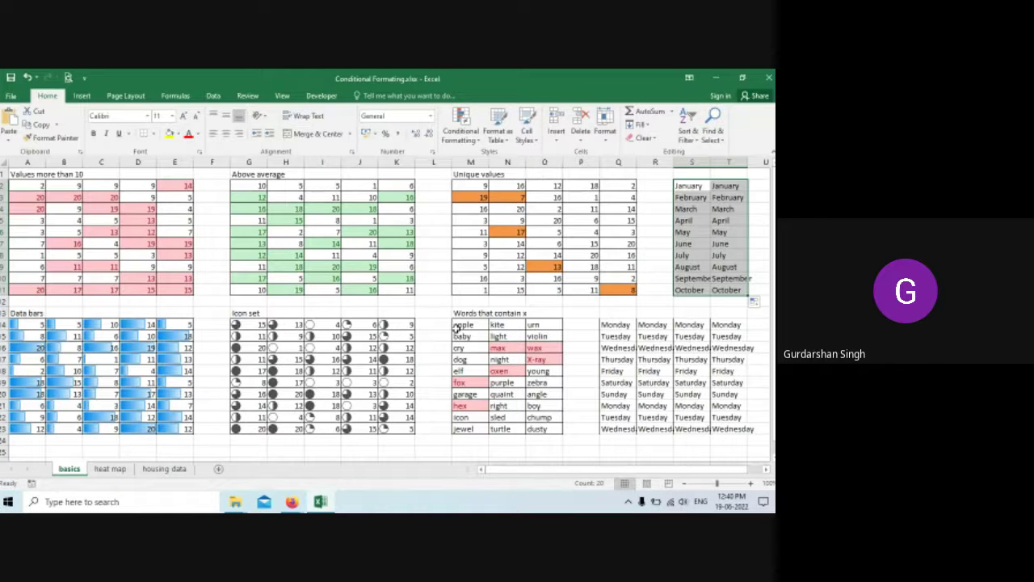
Step: Show the Duplicate and Unique choices of the Duplicate Values highlight rule, cancelling it without applying
{"action": "left_click", "coordinate": [496, 334]}
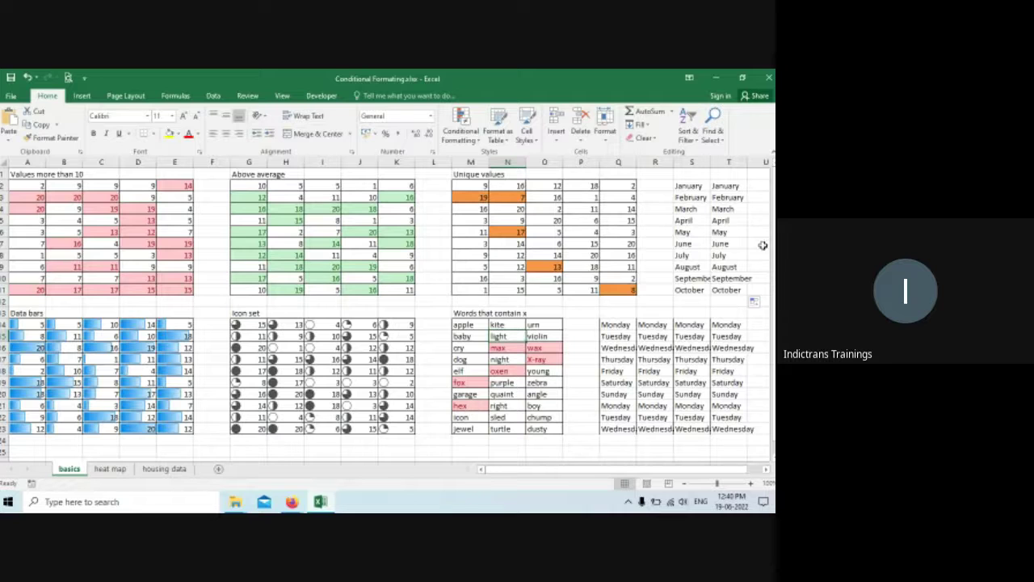
{"action": "left_click", "coordinate": [582, 232]}
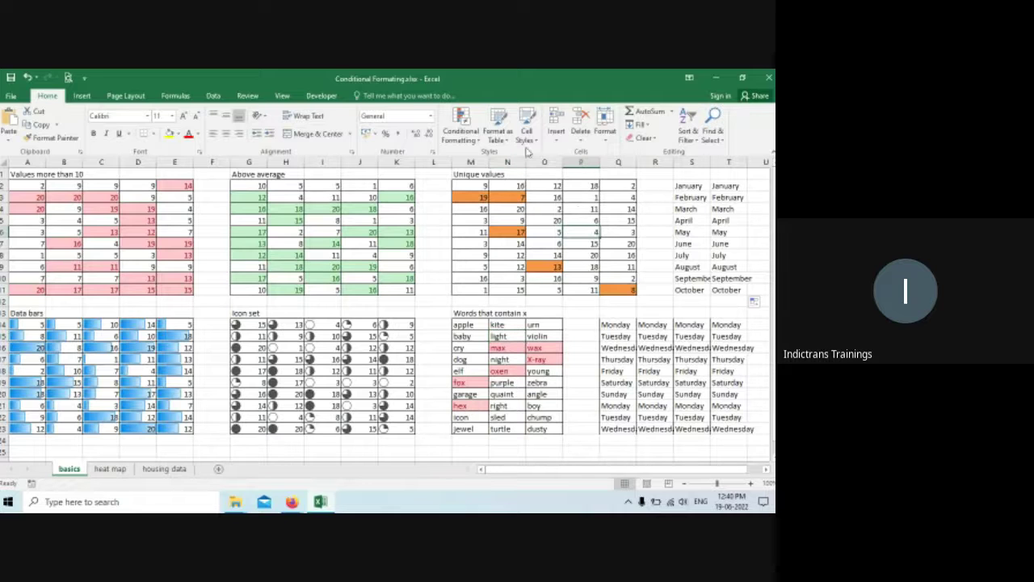
{"action": "left_click", "coordinate": [460, 129]}
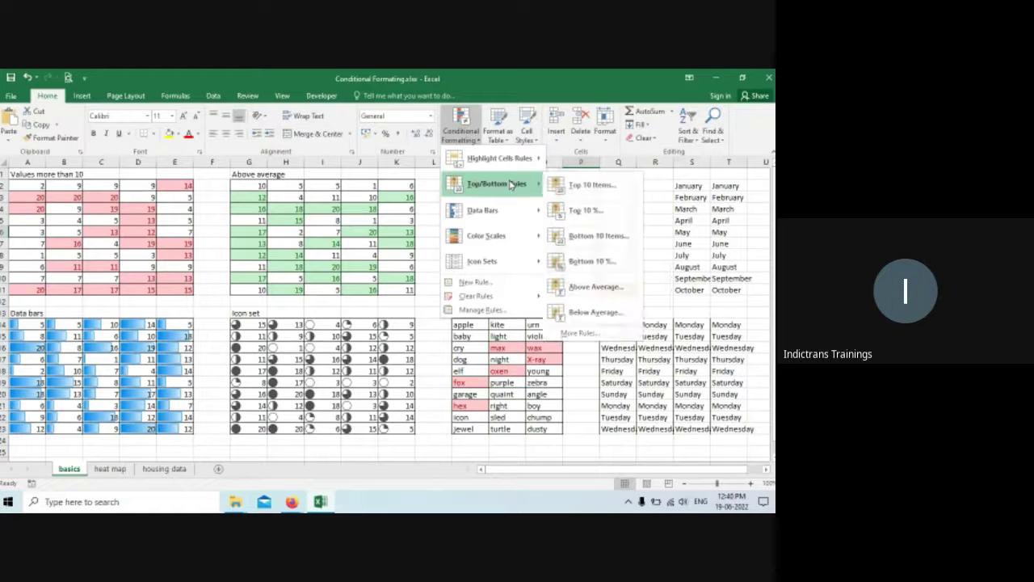
{"action": "mouse_move", "coordinate": [511, 170]}
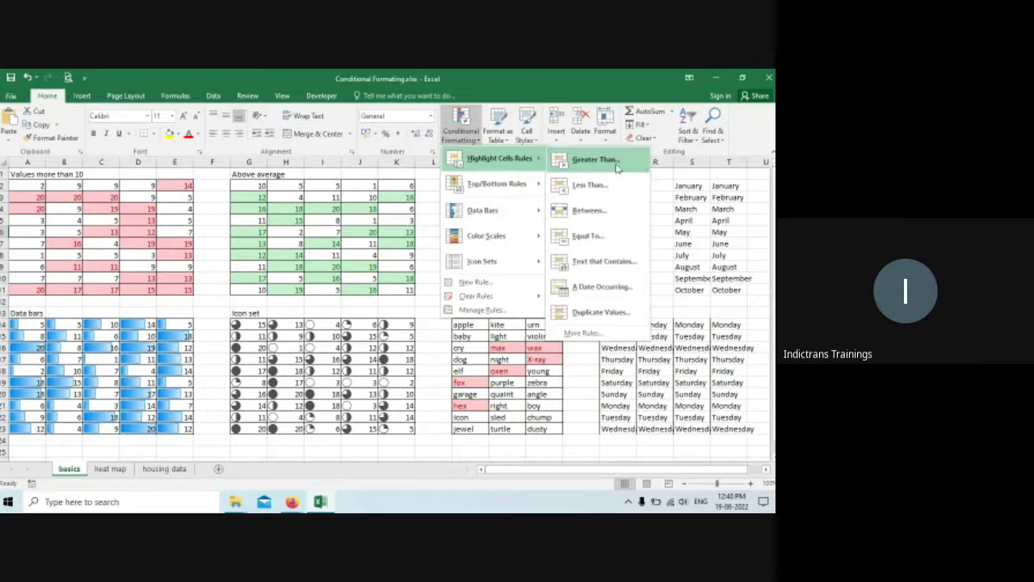
{"action": "left_click", "coordinate": [614, 320]}
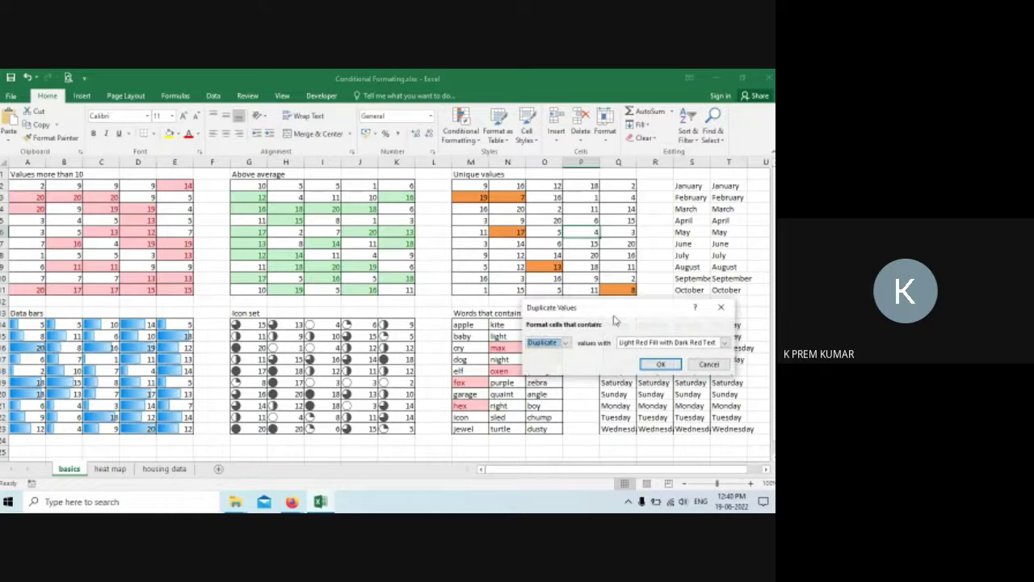
{"action": "left_click", "coordinate": [564, 343]}
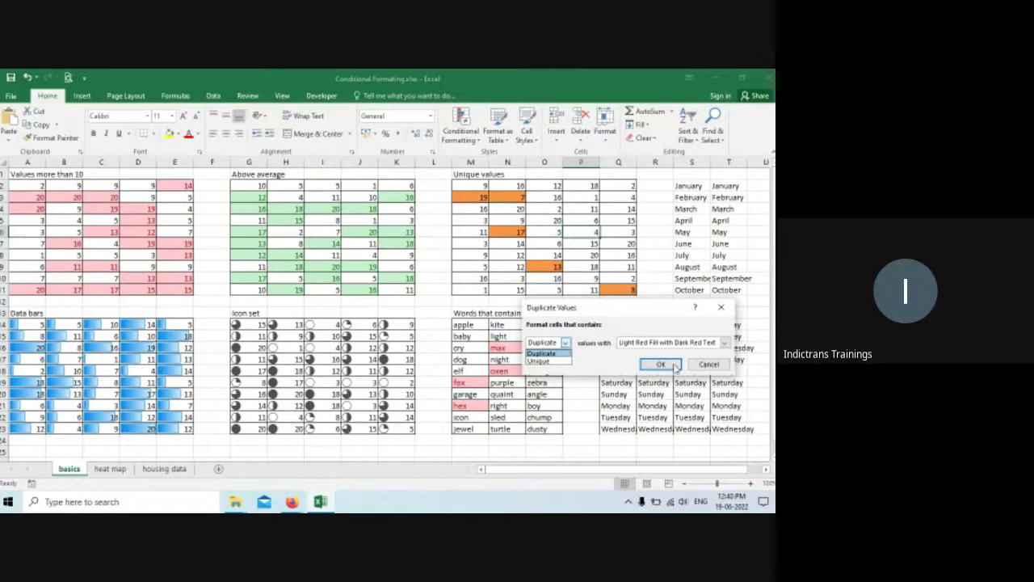
{"action": "left_click", "coordinate": [711, 368]}
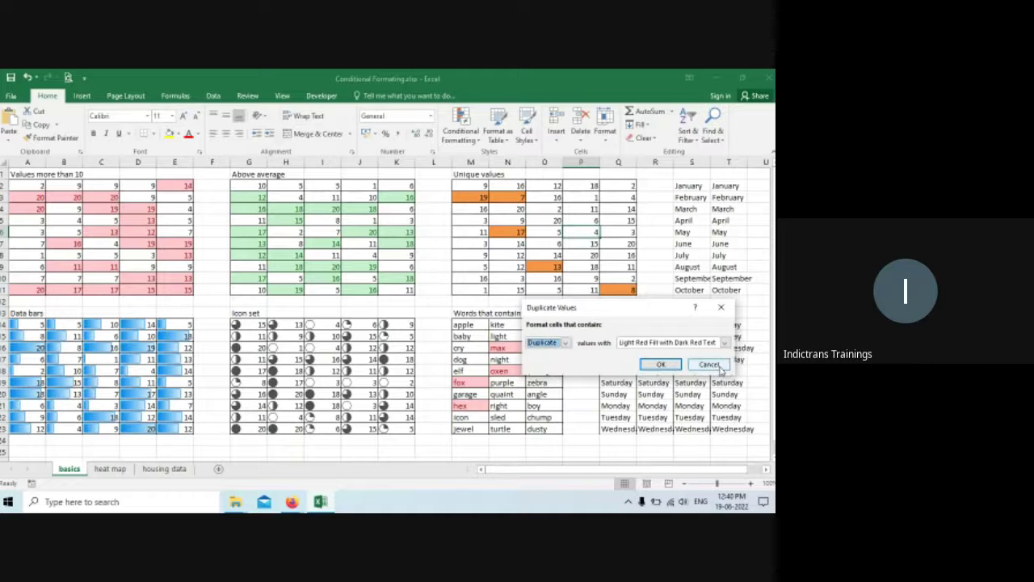
{"action": "left_click", "coordinate": [711, 365]}
{"action": "left_click", "coordinate": [472, 144]}
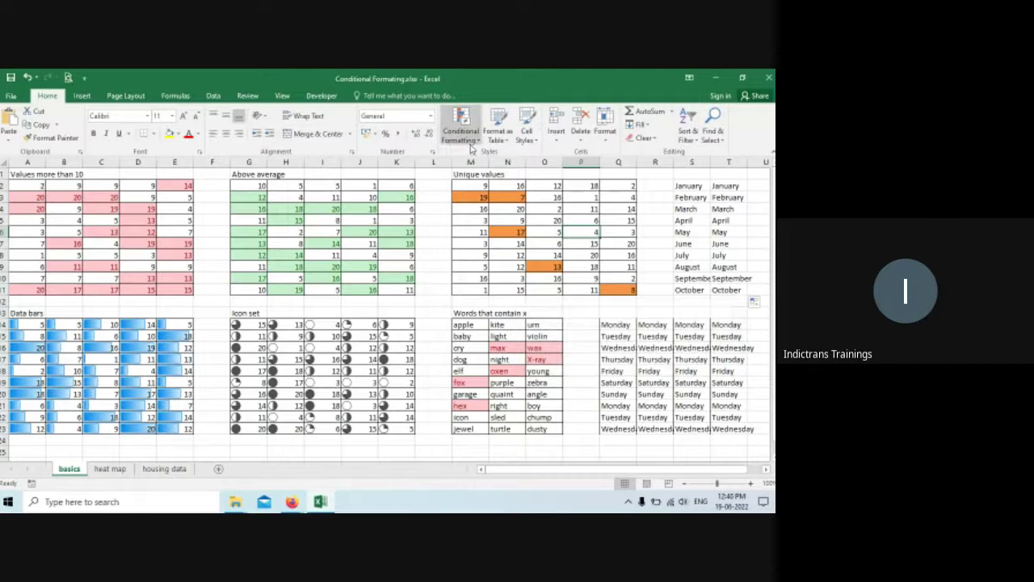
{"action": "mouse_move", "coordinate": [522, 160]}
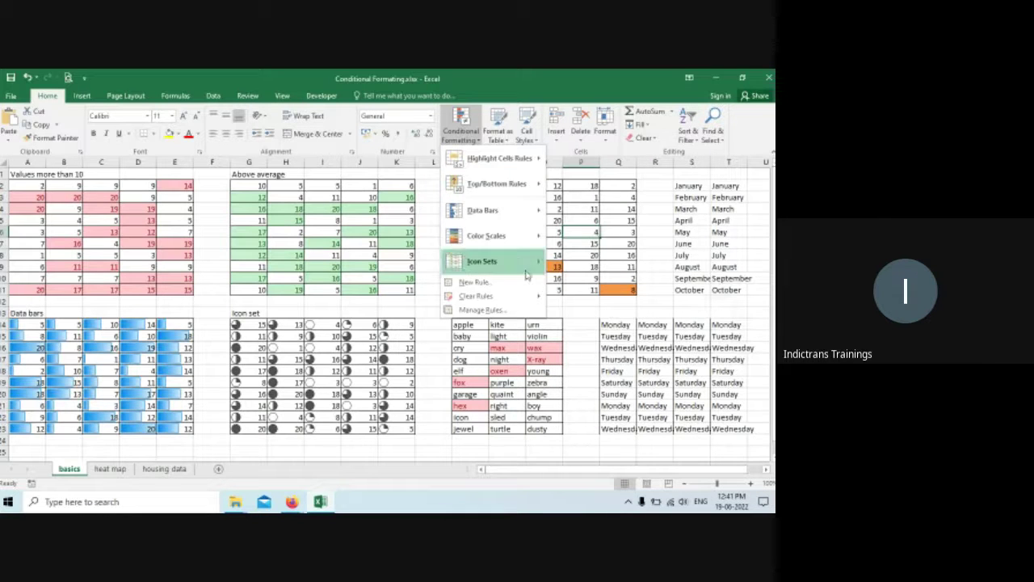
{"action": "left_click", "coordinate": [580, 396]}
{"action": "left_click", "coordinate": [586, 395]}
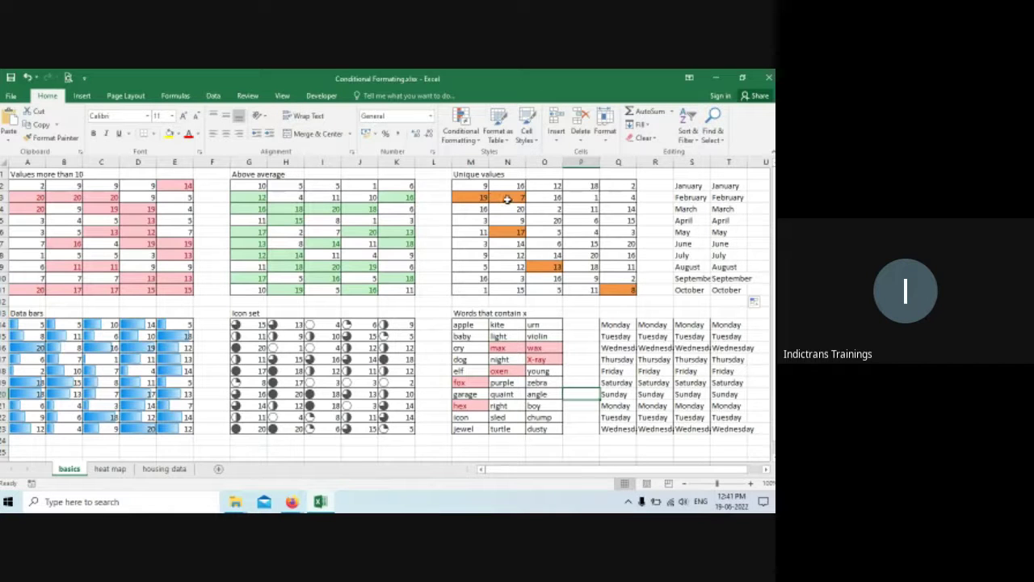
Step: Point out the unhighlighted repeated numbers and the orange unique cells in the Unique values table
{"action": "left_click", "coordinate": [480, 233]}
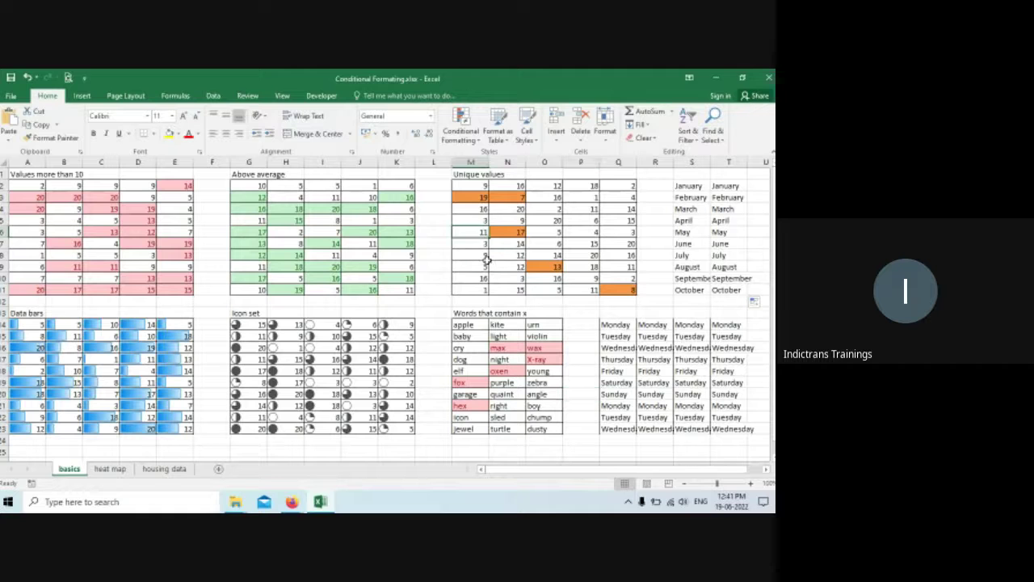
{"action": "left_click", "coordinate": [478, 253]}
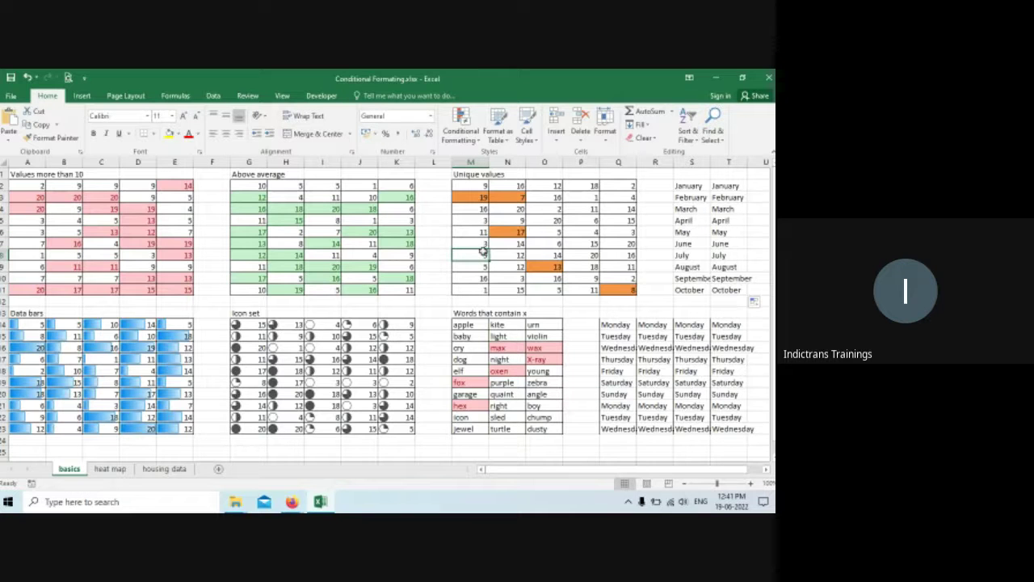
{"action": "left_click", "coordinate": [475, 187]}
{"action": "left_click", "coordinate": [514, 188]}
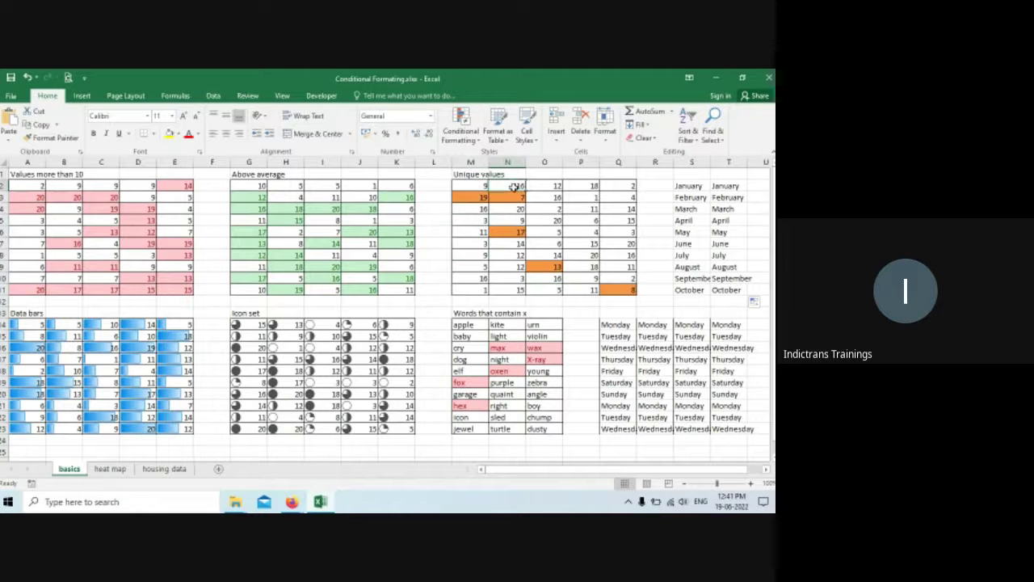
{"action": "left_click", "coordinate": [578, 188]}
{"action": "left_click_drag", "start_coordinate": [479, 198], "coordinate": [520, 203]}
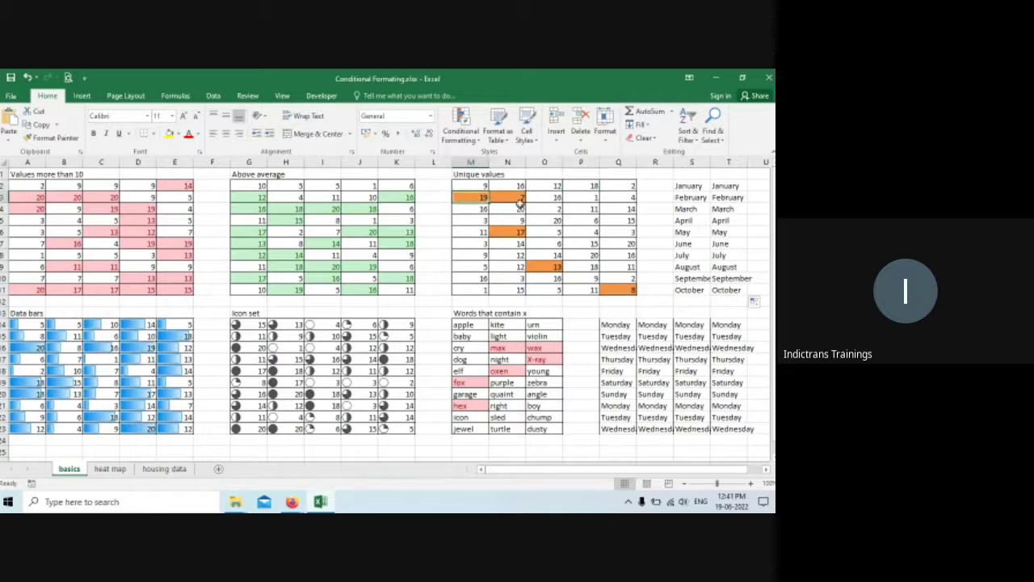
Step: Reopen the Duplicate Values rule from the Unique values table to review its Duplicate or Unique option, and cancel it
{"action": "left_click", "coordinate": [472, 144]}
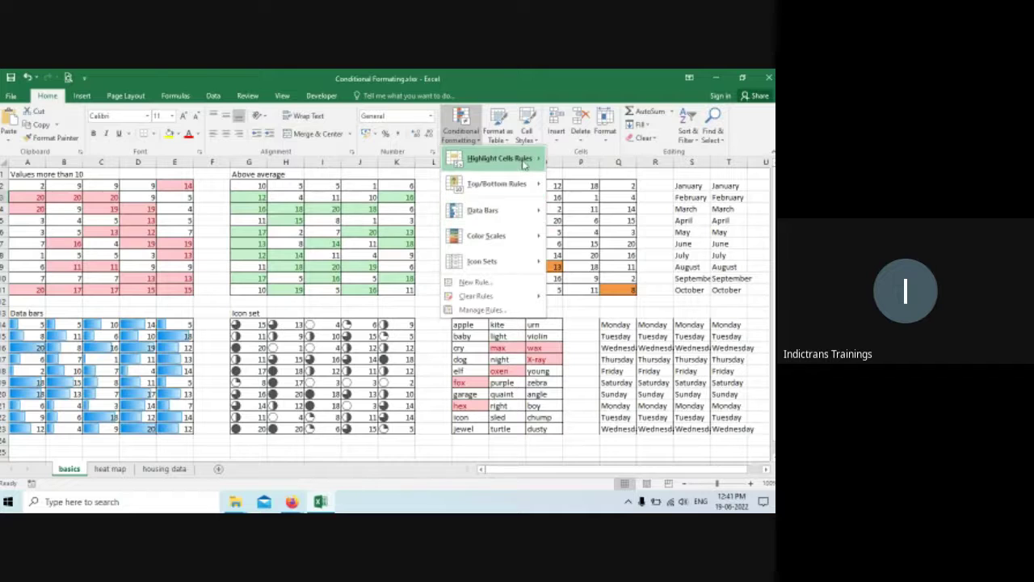
{"action": "mouse_move", "coordinate": [525, 166]}
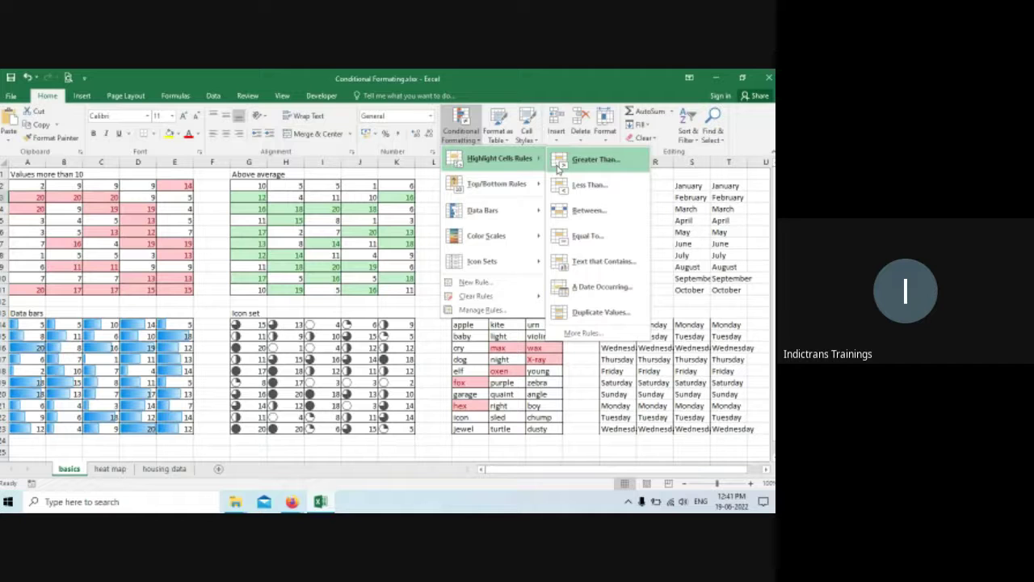
{"action": "left_click", "coordinate": [595, 312]}
{"action": "left_click", "coordinate": [565, 342]}
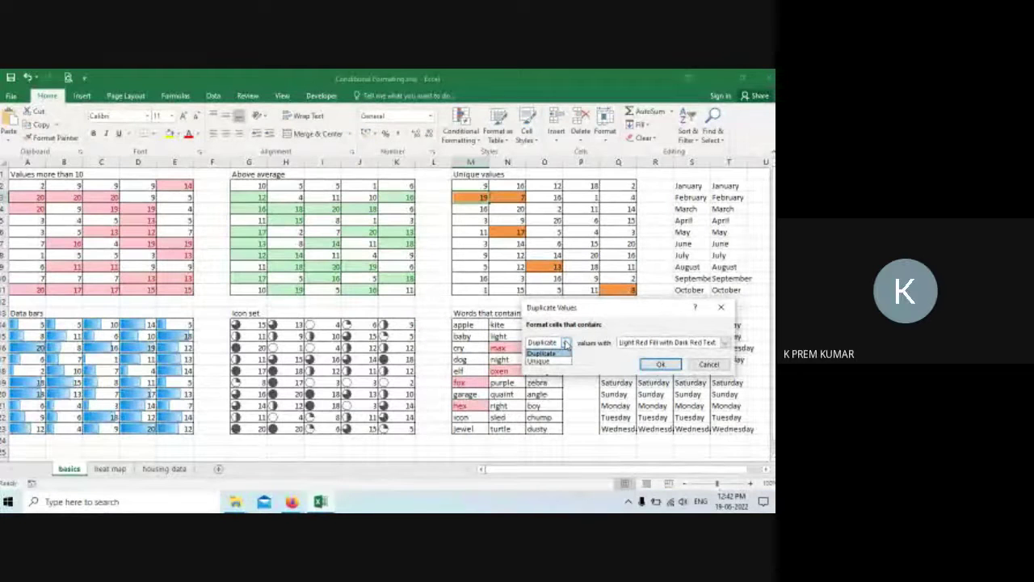
{"action": "left_click", "coordinate": [716, 366]}
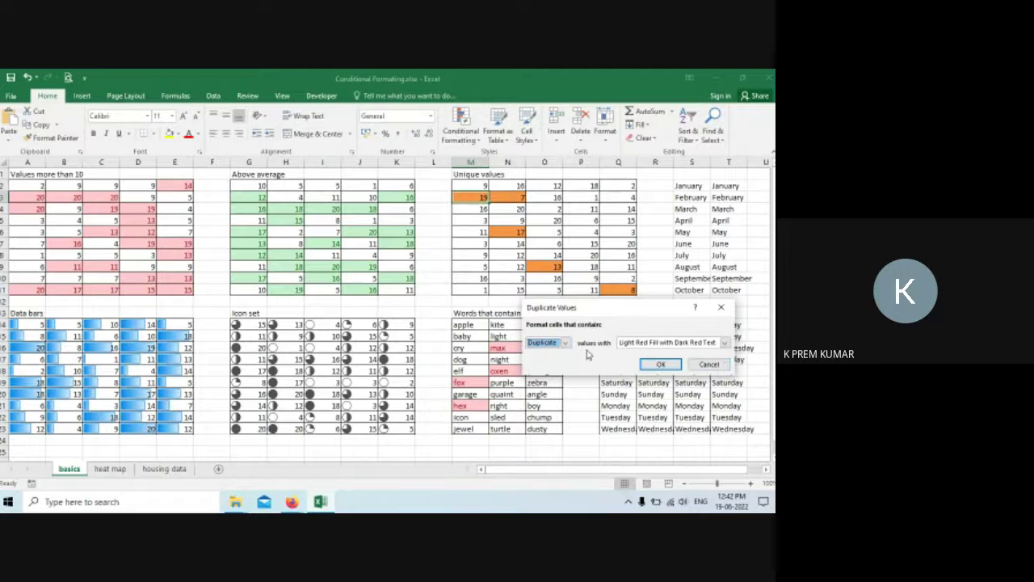
{"action": "left_click", "coordinate": [565, 343]}
{"action": "left_click", "coordinate": [565, 347]}
{"action": "left_click", "coordinate": [708, 365]}
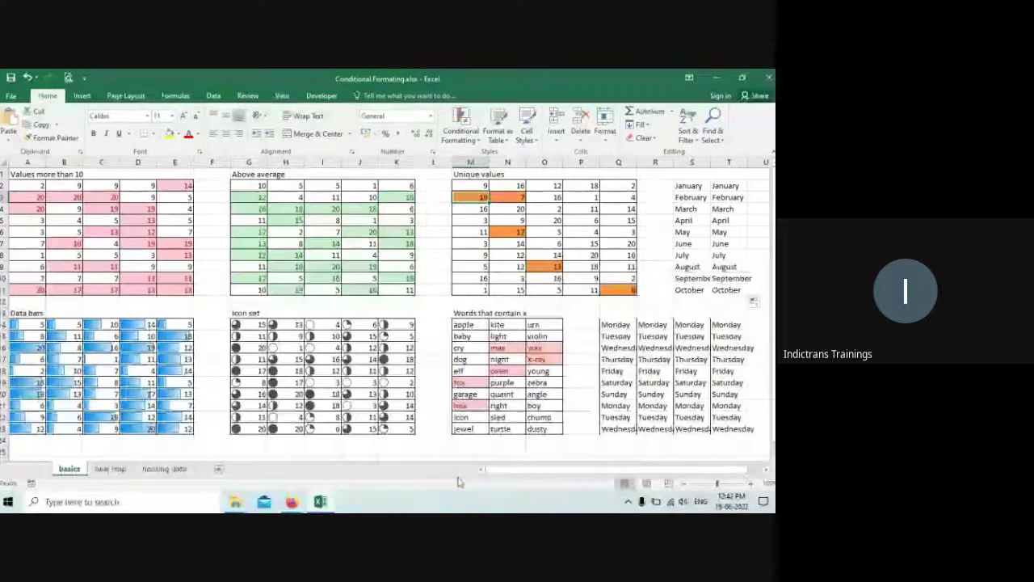
Step: Switch to the Google Meet call, check its in-call messages and the WhatsApp training group chat, and return to the call
{"action": "mouse_move", "coordinate": [292, 504]}
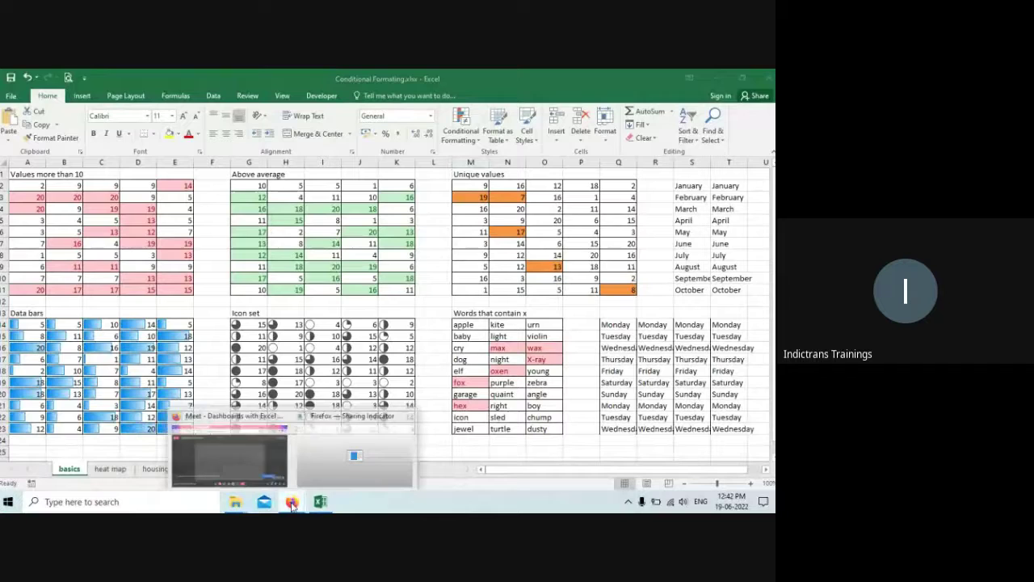
{"action": "left_click", "coordinate": [252, 455]}
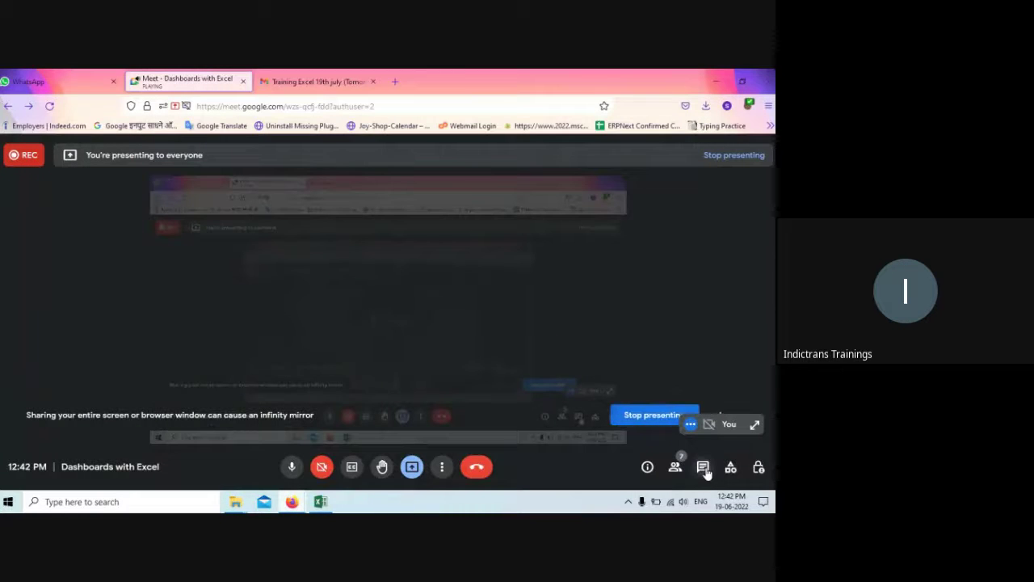
{"action": "left_click", "coordinate": [703, 468]}
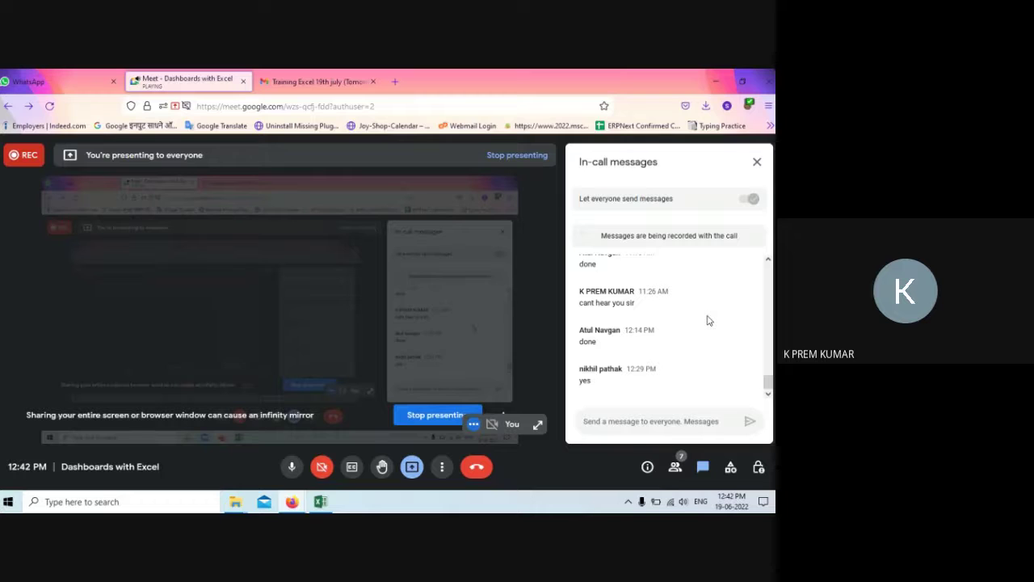
{"action": "left_click", "coordinate": [53, 78]}
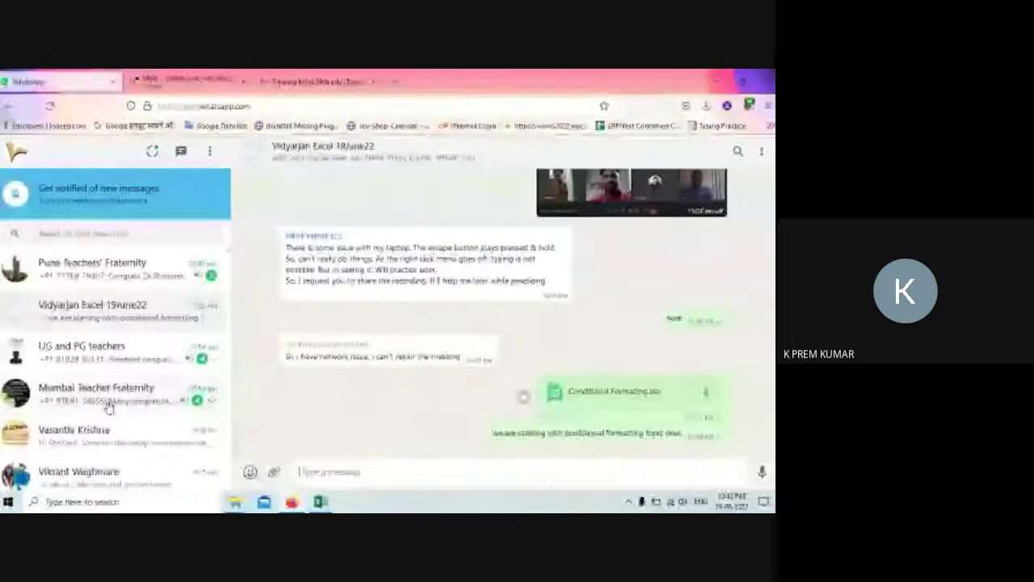
{"action": "left_click", "coordinate": [208, 86]}
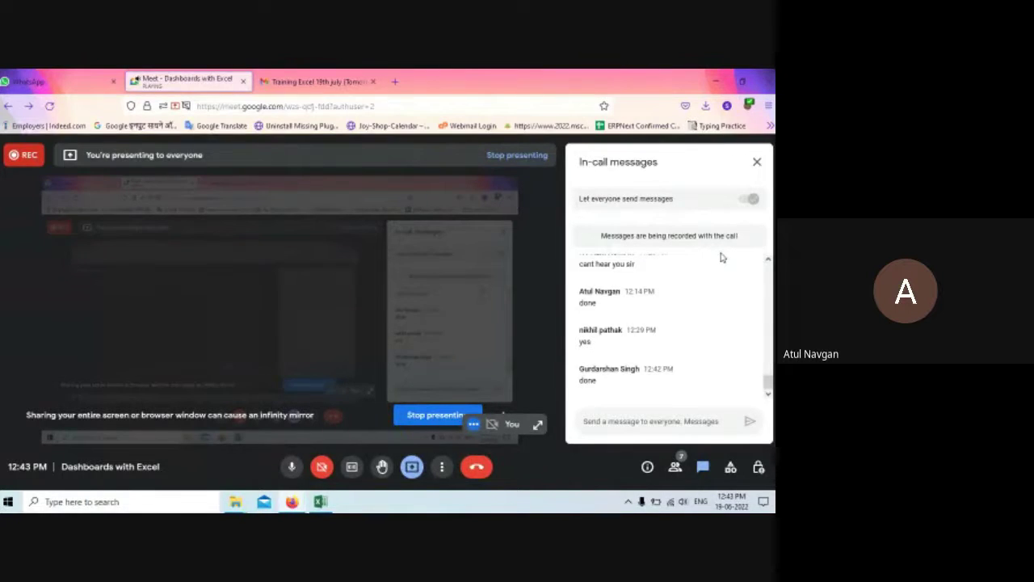
Step: Switch to Excel and apply a Text that Contains rule for "x" with Light Red Fill with Dark Red Text to the Words that contain x table
{"action": "left_click", "coordinate": [320, 502]}
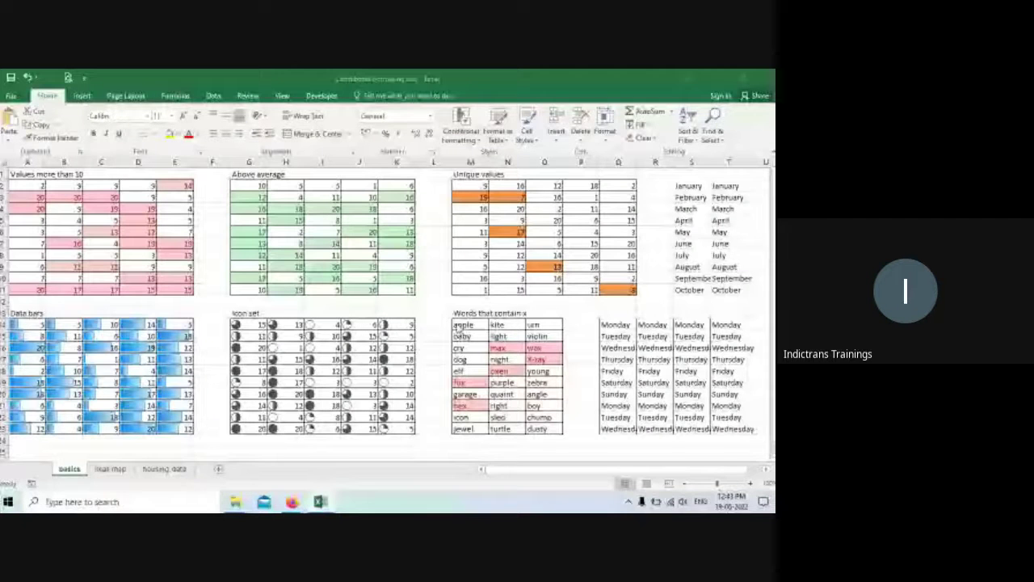
{"action": "left_click_drag", "start_coordinate": [464, 324], "coordinate": [541, 428]}
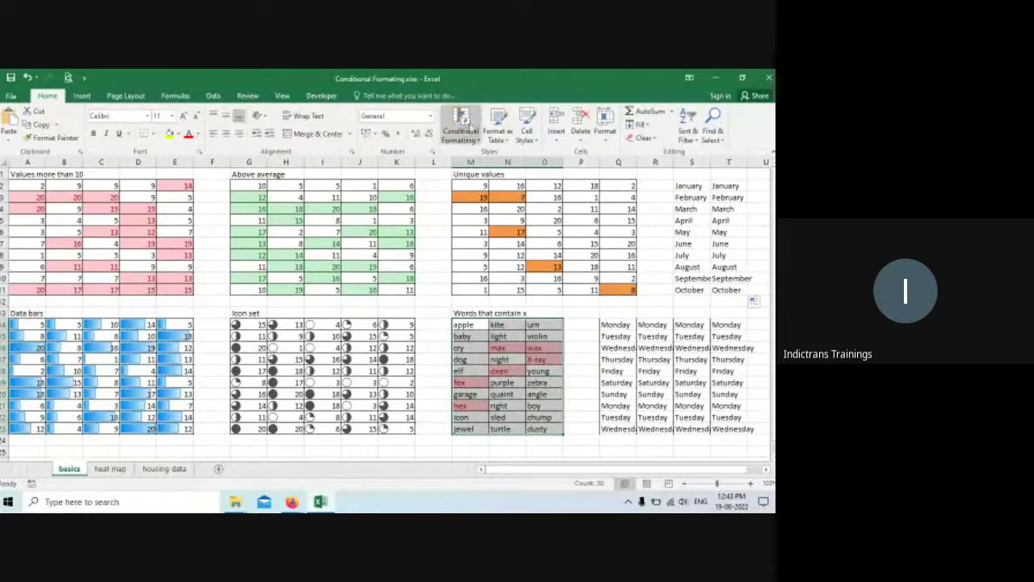
{"action": "left_click", "coordinate": [471, 139]}
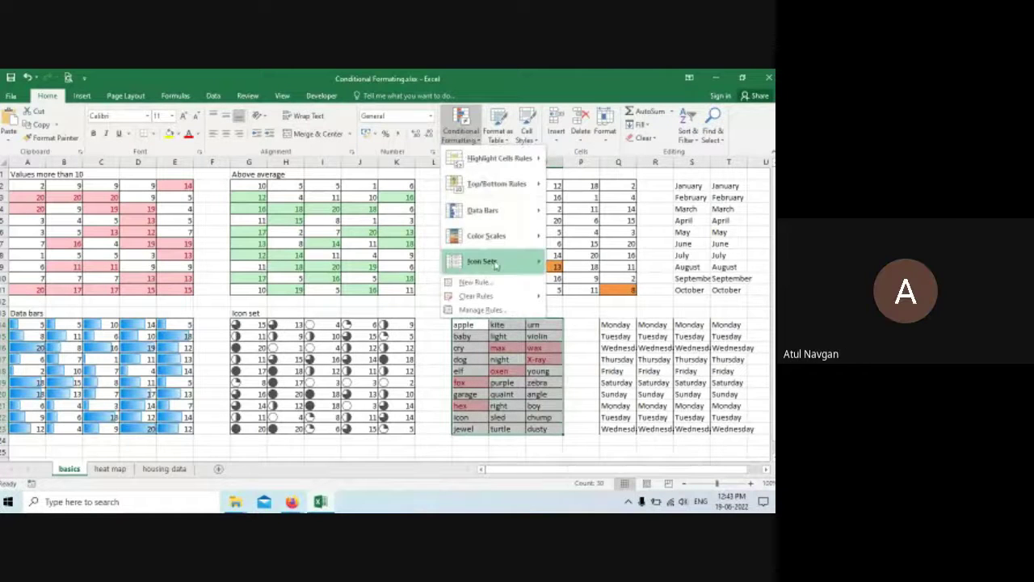
{"action": "mouse_move", "coordinate": [517, 158]}
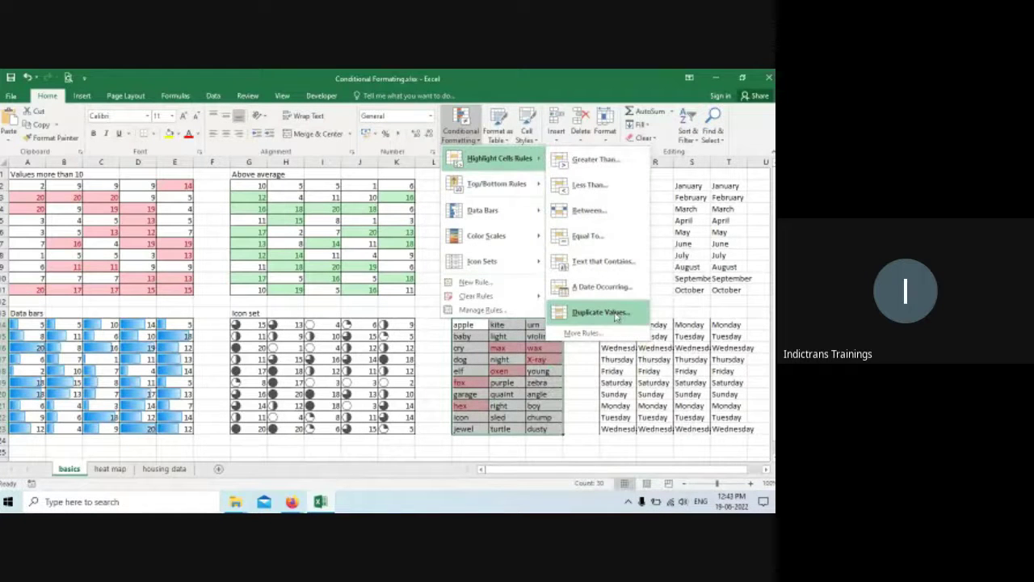
{"action": "left_click", "coordinate": [612, 267]}
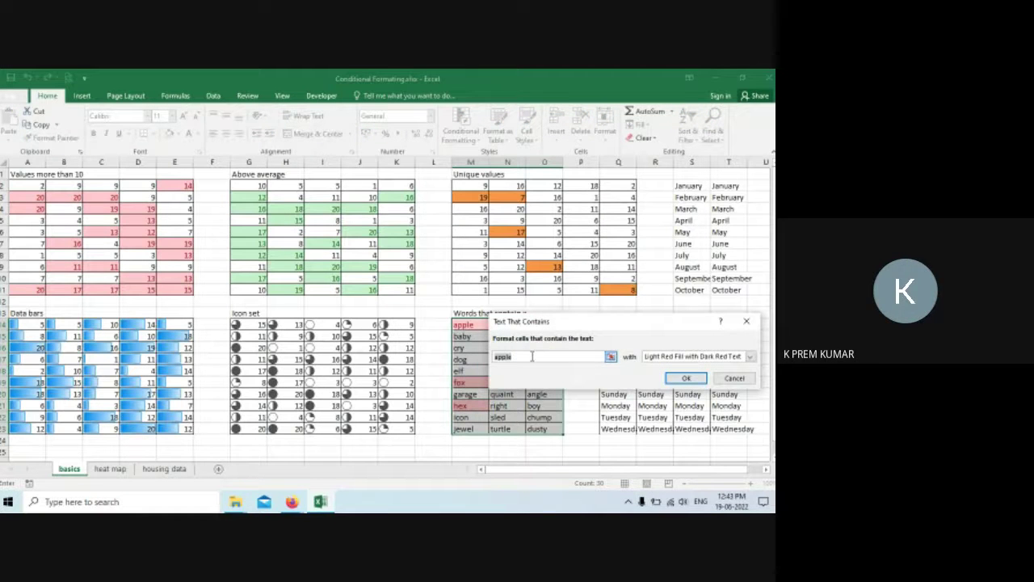
{"action": "type", "text": "d"}
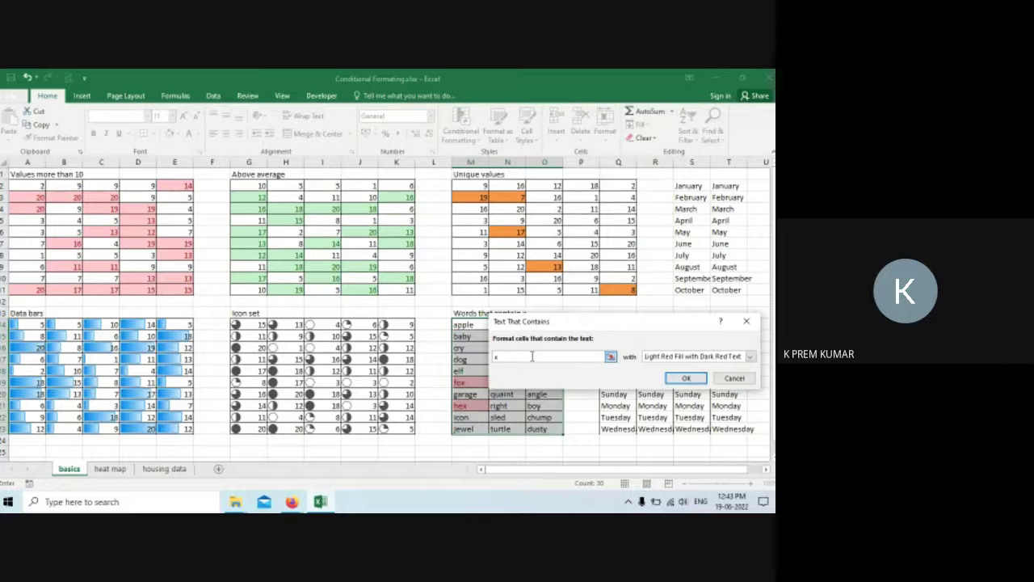
{"action": "key", "text": "Return"}
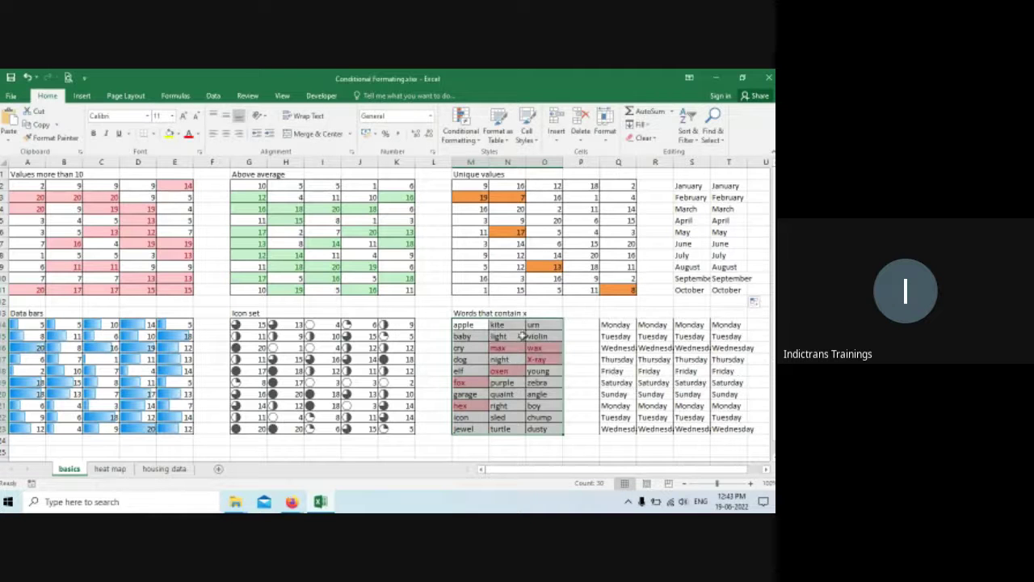
Step: Deselect the words table, check the in-call messages in the Google Meet call, and return to the Excel workbook
{"action": "left_click", "coordinate": [543, 385]}
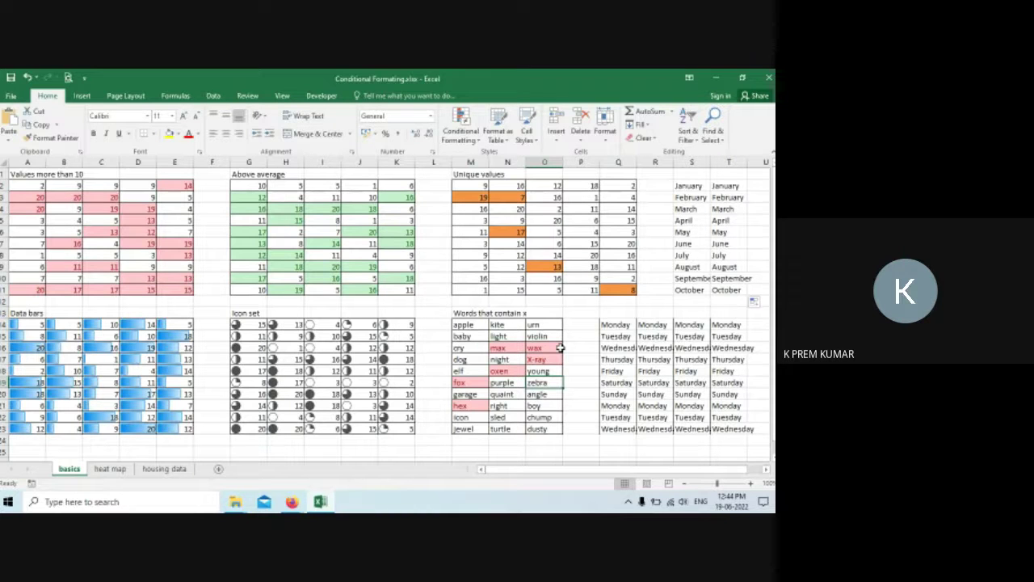
{"action": "key", "text": "alt+Tab"}
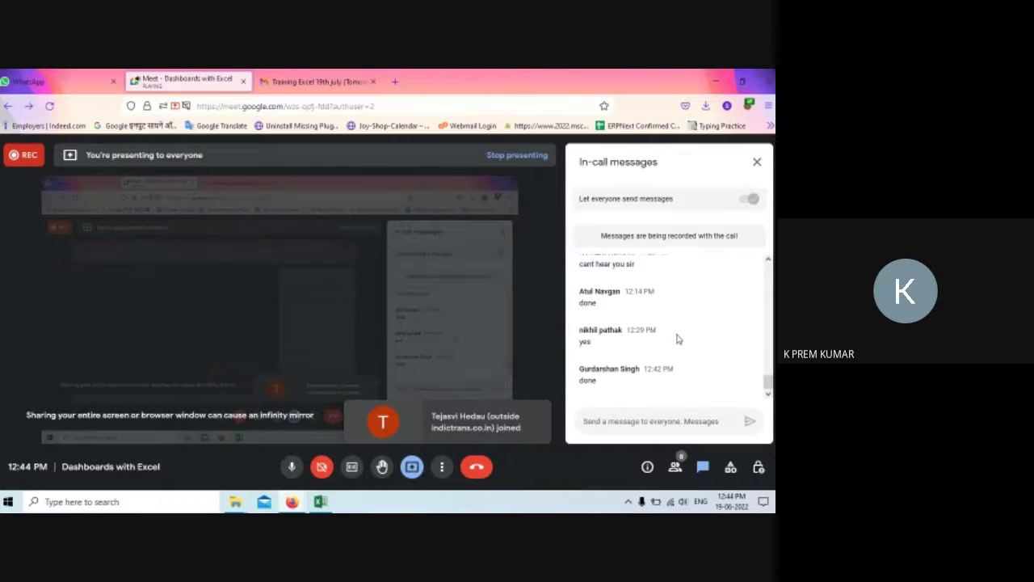
{"action": "key", "text": "alt+Tab"}
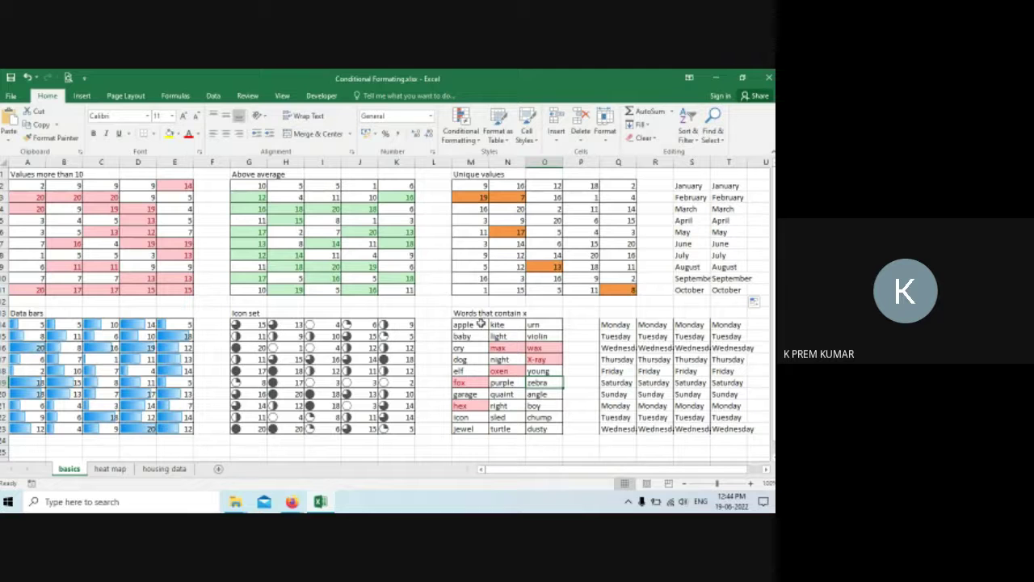
Step: Show the Clear Rules options for the Words that contain x table without applying any of them
{"action": "left_click_drag", "start_coordinate": [479, 323], "coordinate": [552, 428]}
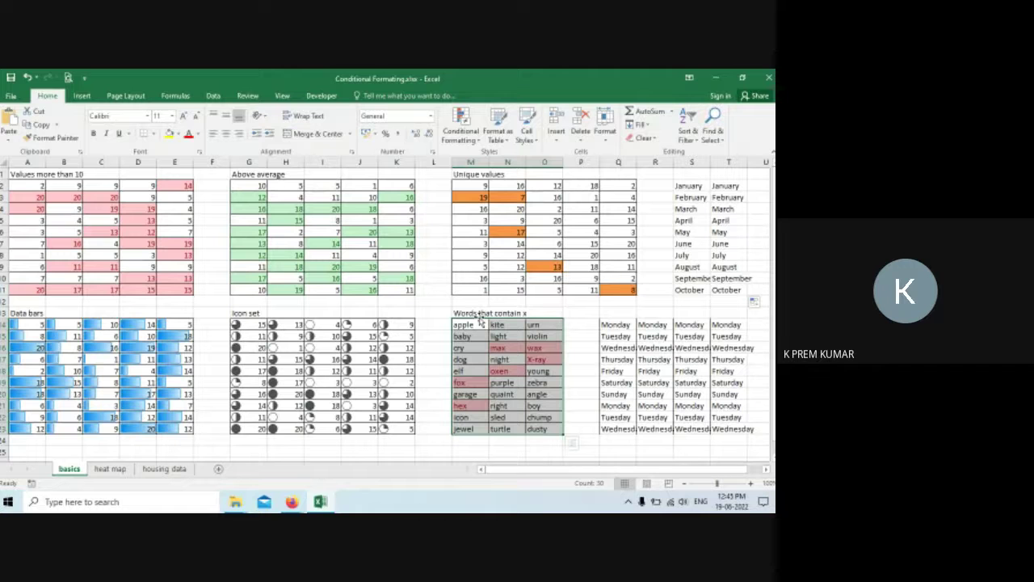
{"action": "left_click", "coordinate": [477, 144]}
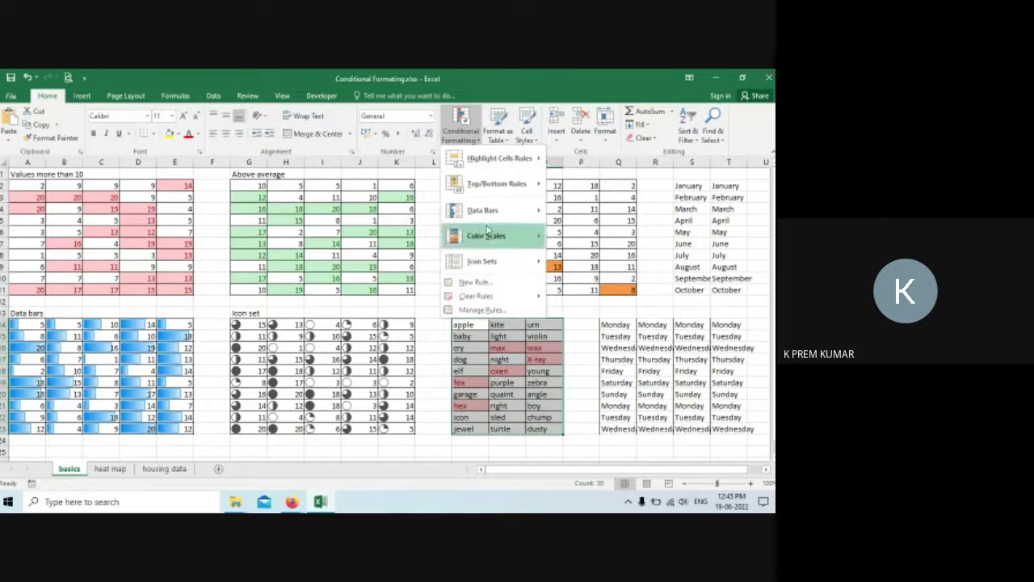
{"action": "mouse_move", "coordinate": [514, 303]}
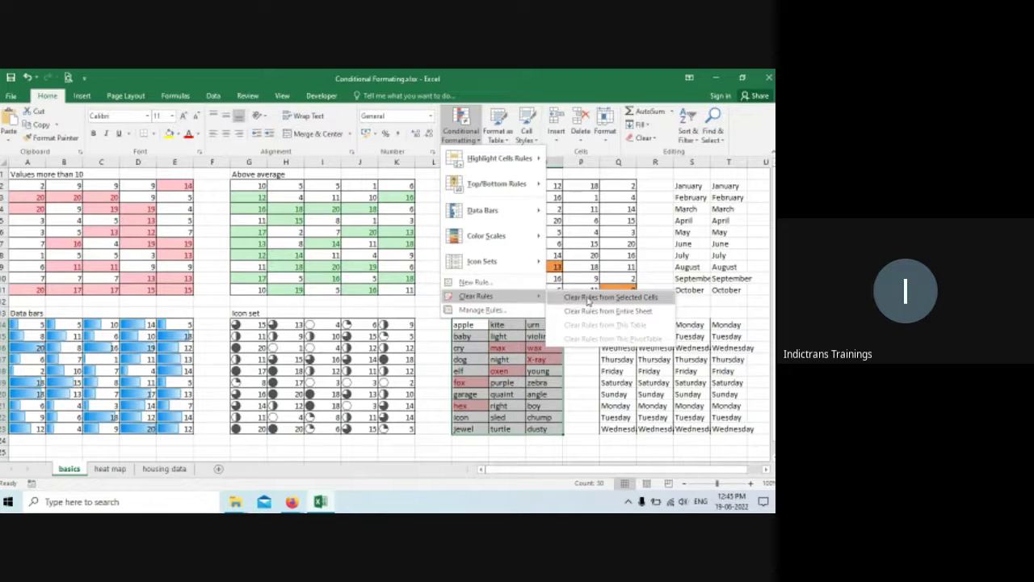
{"action": "left_click", "coordinate": [590, 412]}
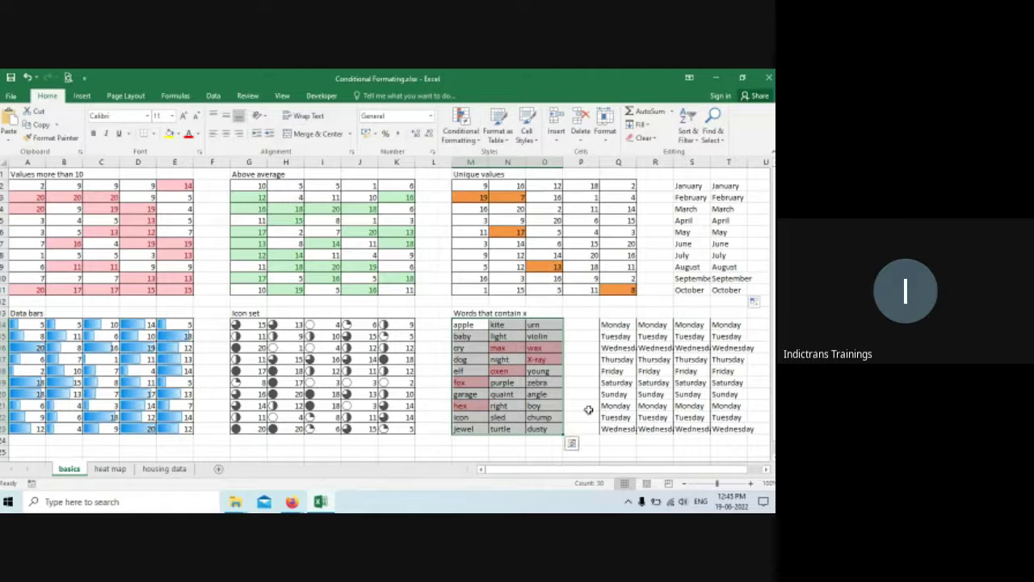
Step: Clear the conditional formatting rules from only the selected cells of the Words that contain x table
{"action": "left_click_drag", "start_coordinate": [462, 324], "coordinate": [548, 430]}
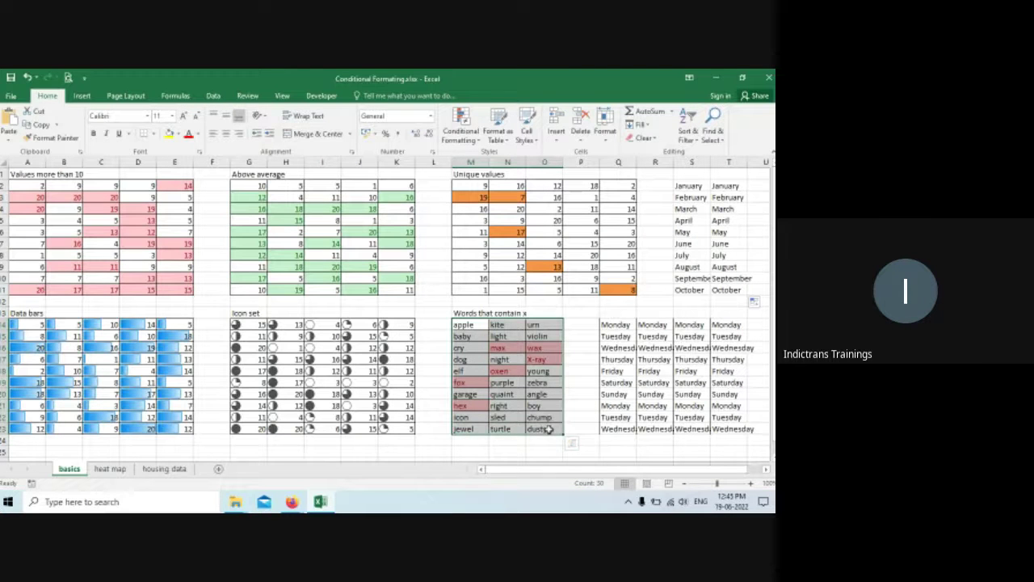
{"action": "left_click", "coordinate": [460, 125]}
{"action": "mouse_move", "coordinate": [496, 298]}
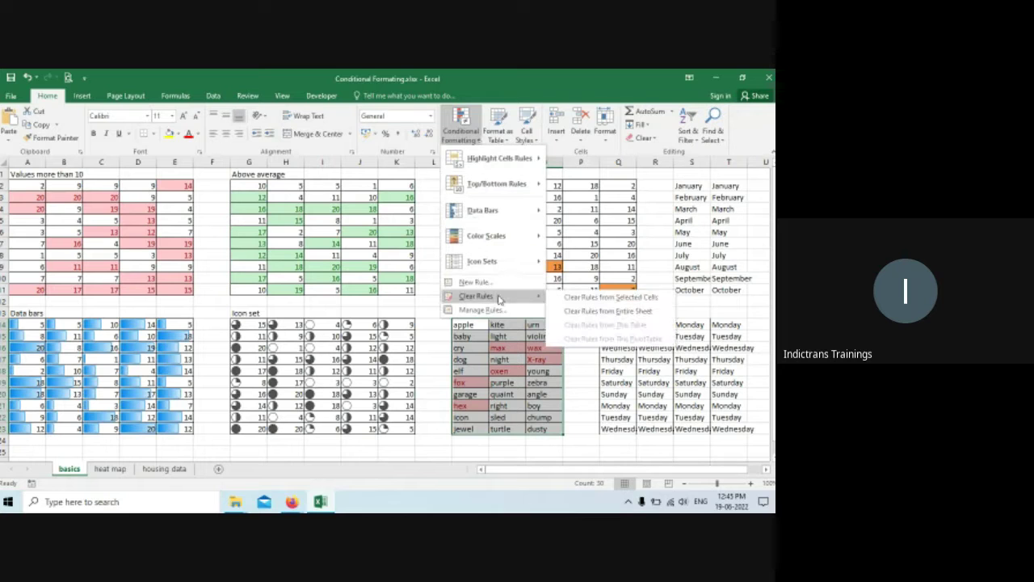
{"action": "left_click", "coordinate": [613, 297]}
{"action": "left_click", "coordinate": [580, 370]}
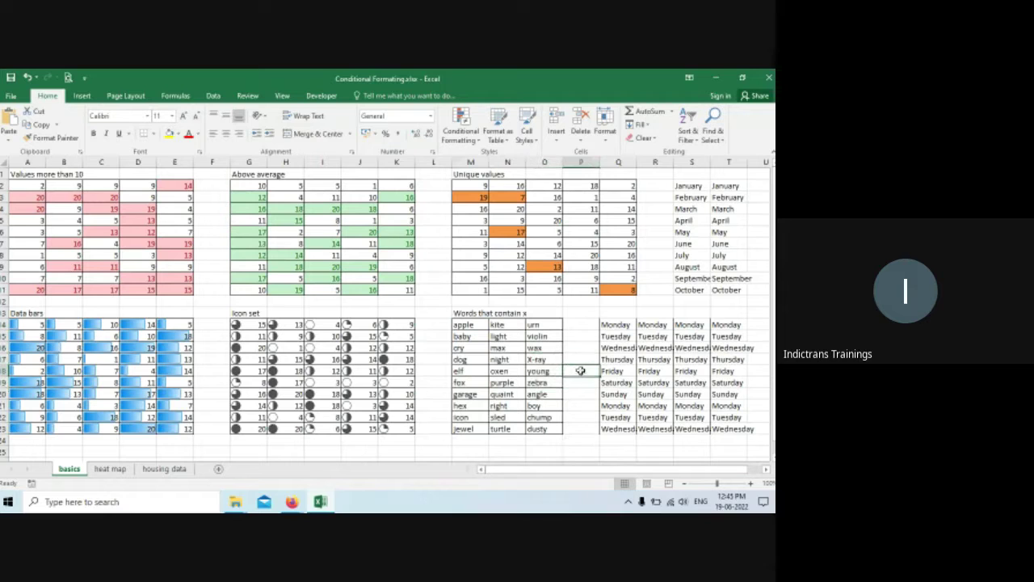
Step: Clear all conditional formatting rules from the entire basics sheet
{"action": "left_click", "coordinate": [468, 135]}
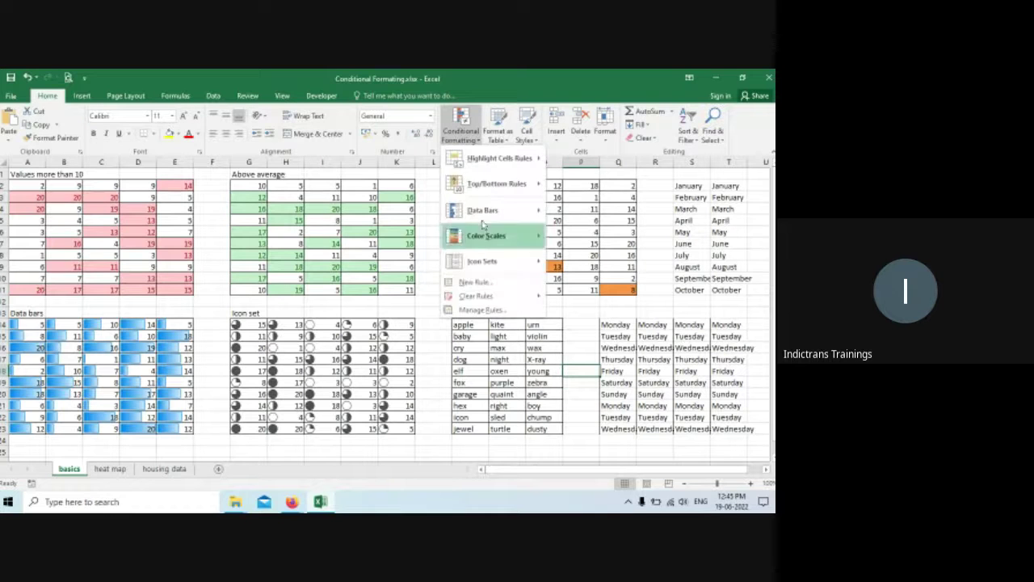
{"action": "mouse_move", "coordinate": [485, 296]}
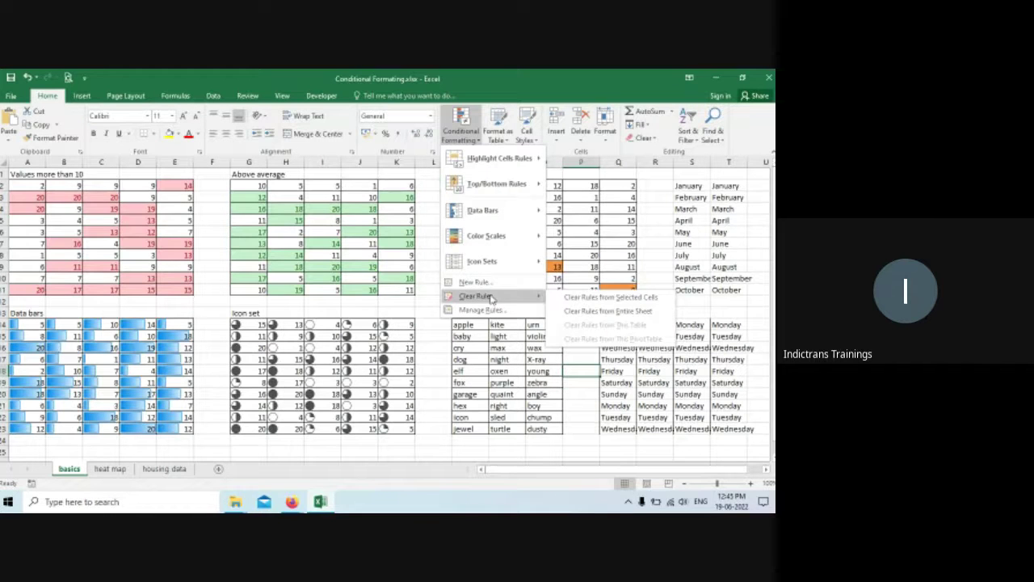
{"action": "left_click", "coordinate": [640, 311]}
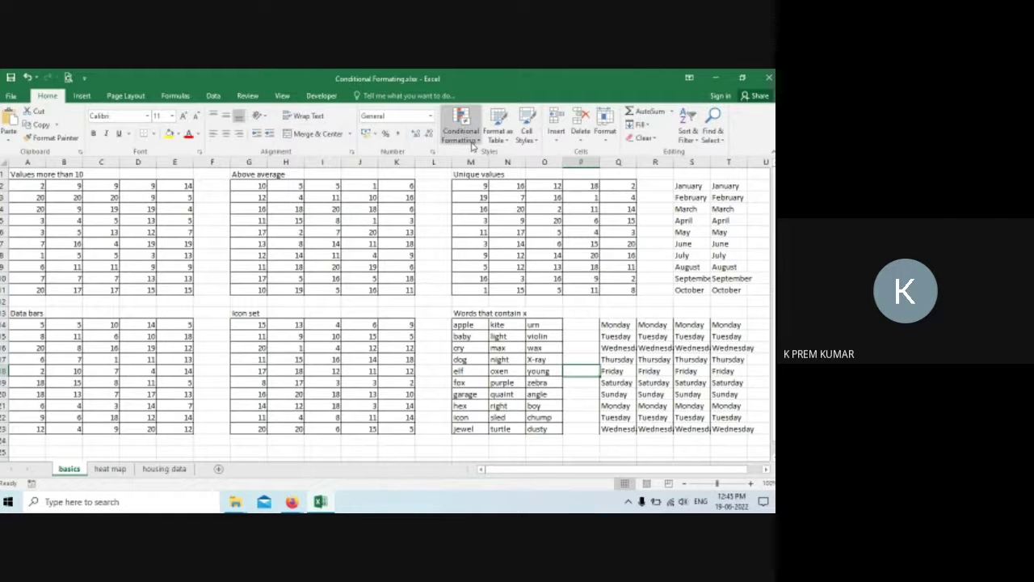
{"action": "left_click", "coordinate": [439, 370]}
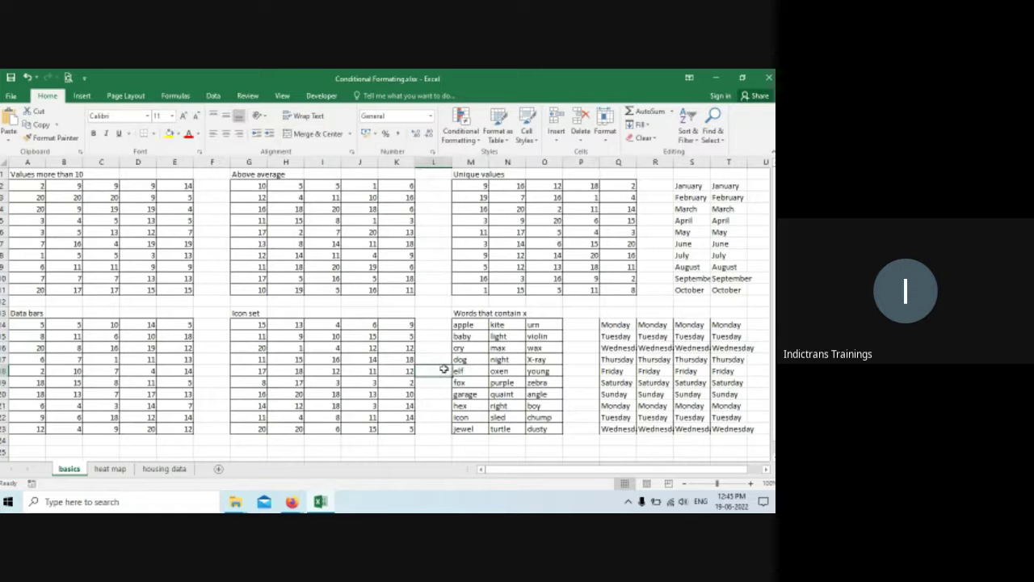
Step: Open the heat map sheet and examine its regional figures for each product category, marking the range B2:F7
{"action": "left_click", "coordinate": [111, 469]}
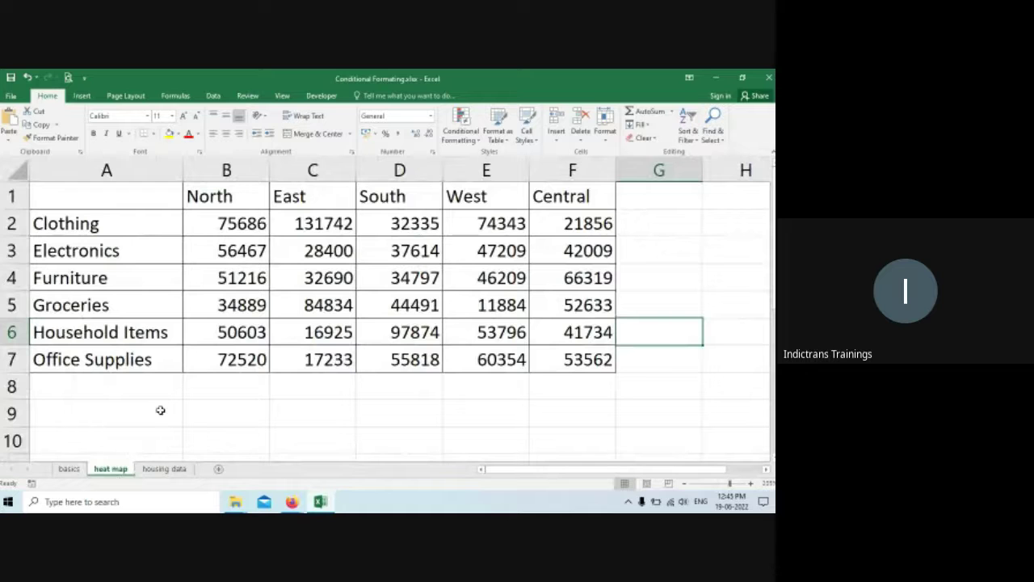
{"action": "scroll", "coordinate": [162, 411], "scroll_direction": "down", "scroll_amount": 2}
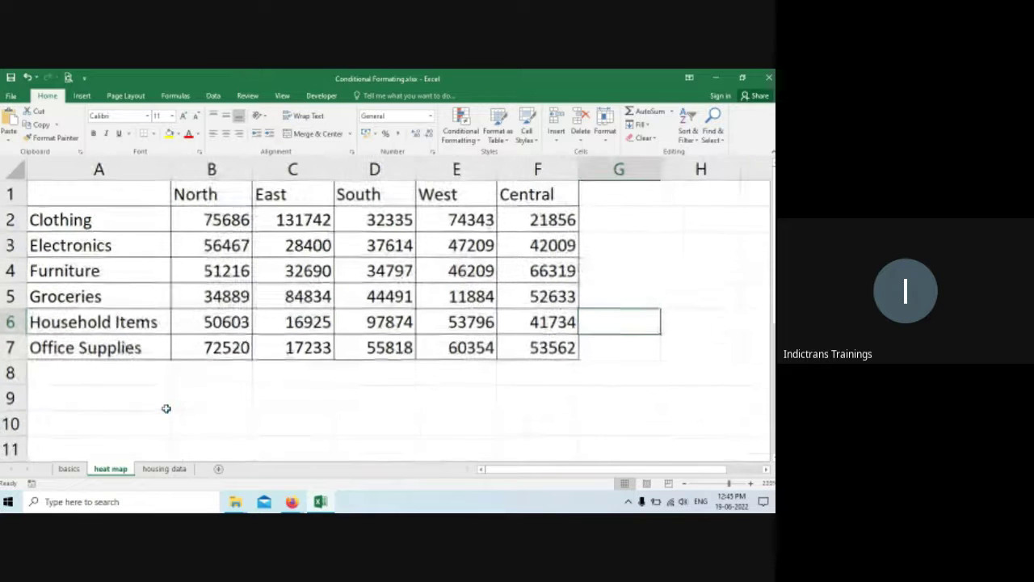
{"action": "scroll", "coordinate": [167, 409], "scroll_direction": "down", "scroll_amount": 1}
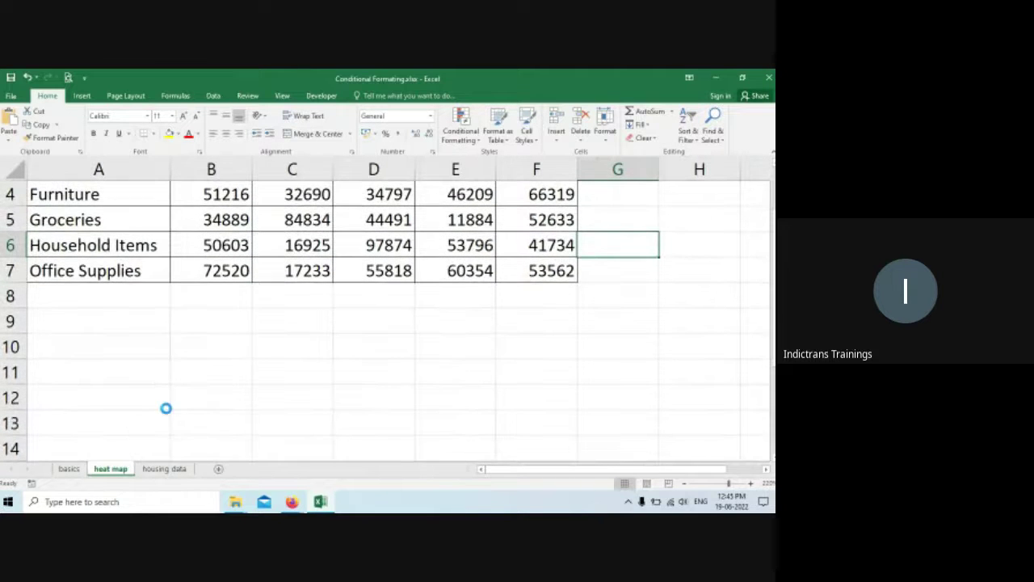
{"action": "scroll", "coordinate": [167, 407], "scroll_direction": "up", "scroll_amount": 1}
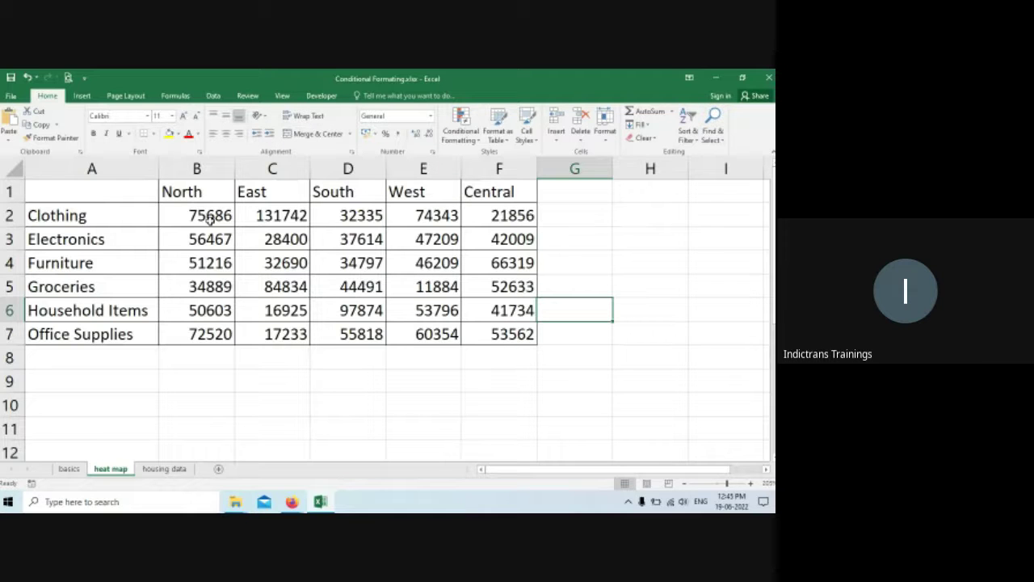
{"action": "left_click_drag", "start_coordinate": [200, 217], "coordinate": [497, 331]}
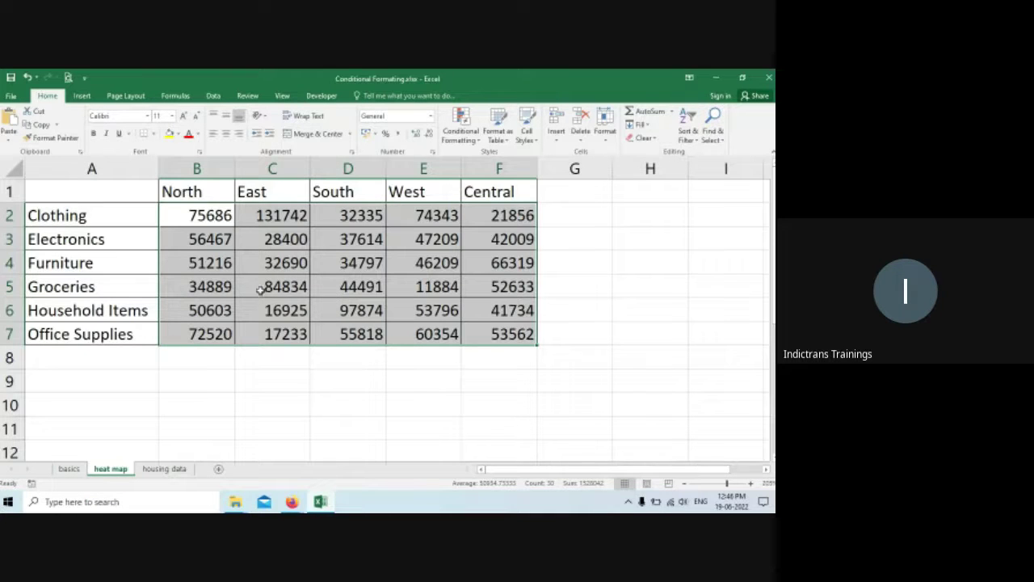
Step: Make two figures negative: set East Furniture to -32690 and West Groceries to -11884
{"action": "double_click", "coordinate": [261, 262]}
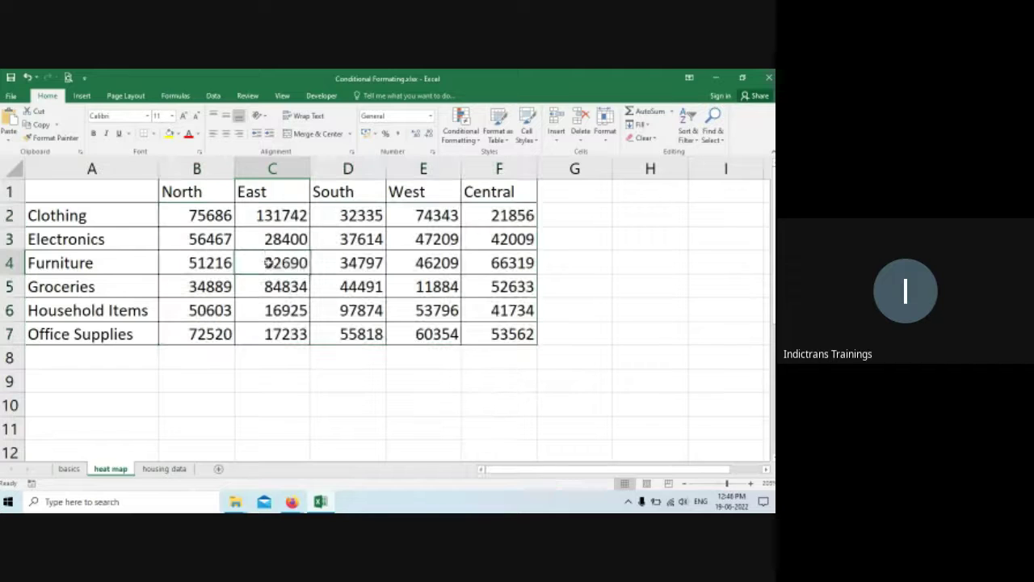
{"action": "type", "text": "-"}
{"action": "key", "text": "Return"}
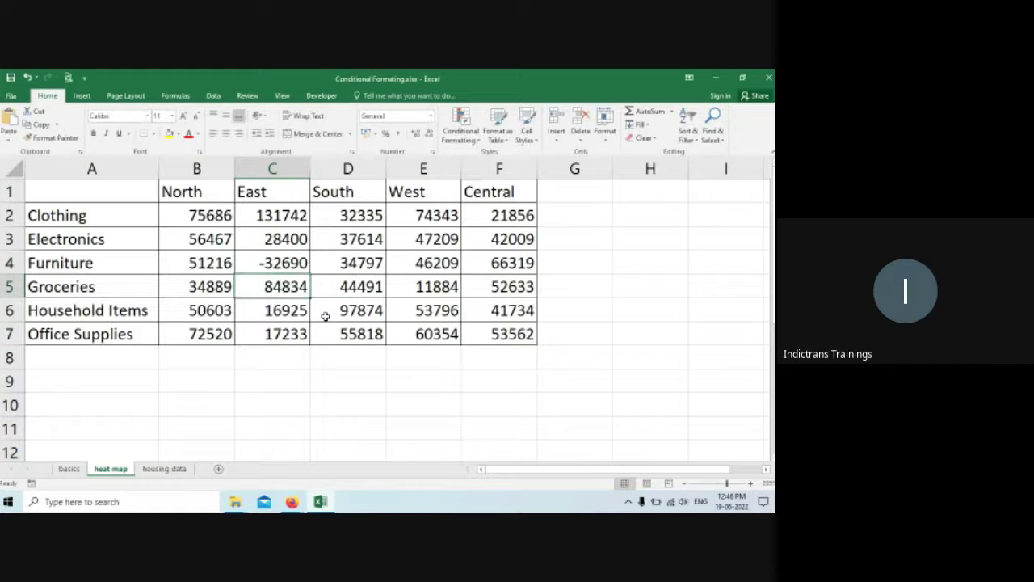
{"action": "double_click", "coordinate": [419, 287]}
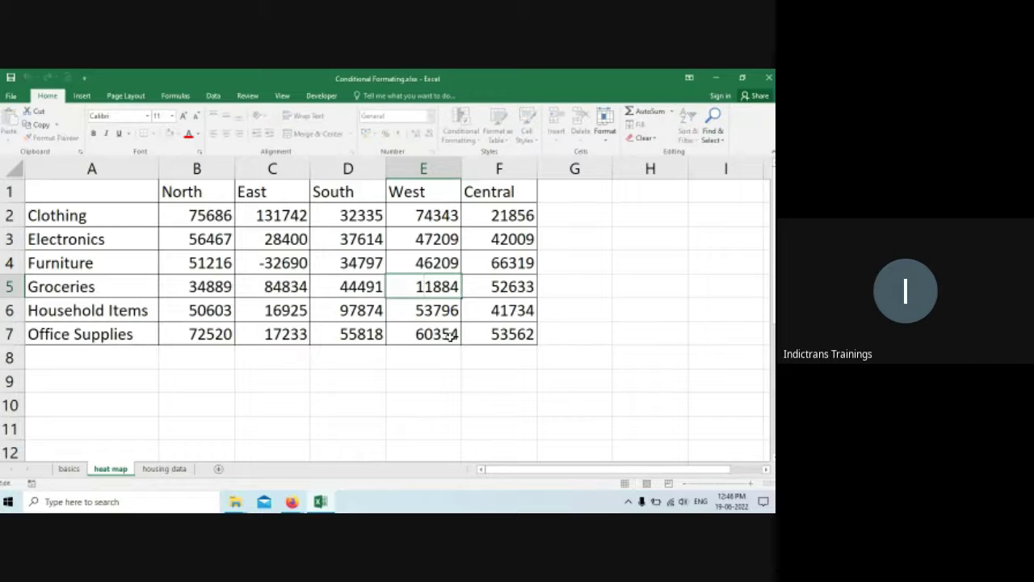
{"action": "type", "text": "-"}
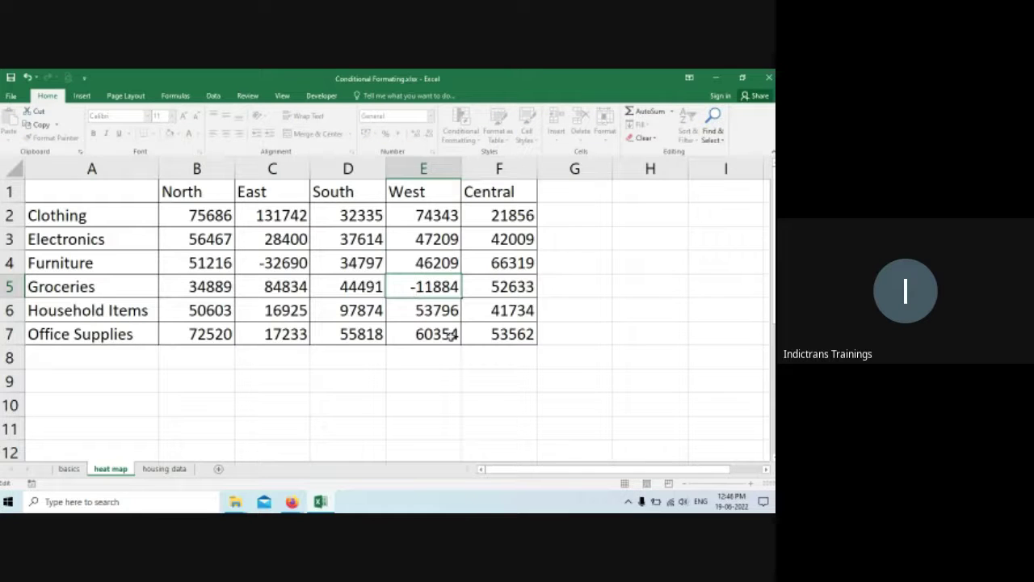
{"action": "key", "text": "Return"}
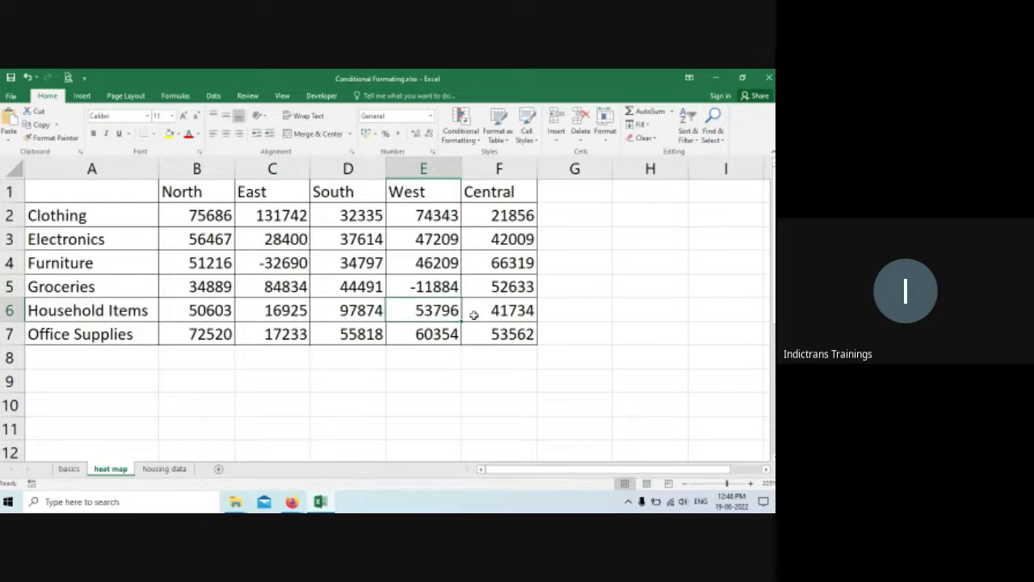
Step: Apply the Green - Yellow - Red Color Scale to the regional figures in B2:F7
{"action": "left_click", "coordinate": [205, 216]}
{"action": "left_click_drag", "start_coordinate": [205, 216], "coordinate": [546, 318]}
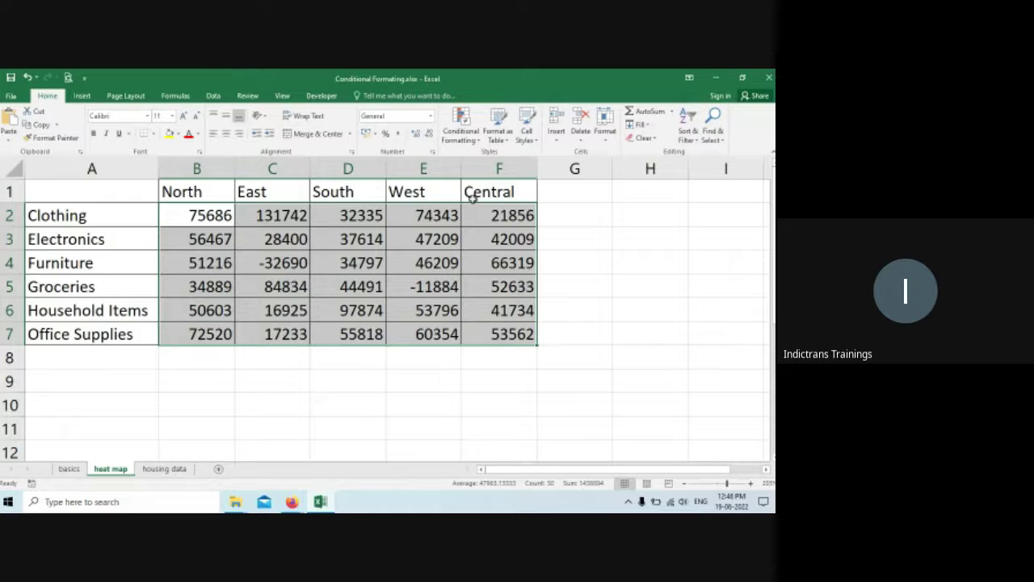
{"action": "left_click", "coordinate": [478, 143]}
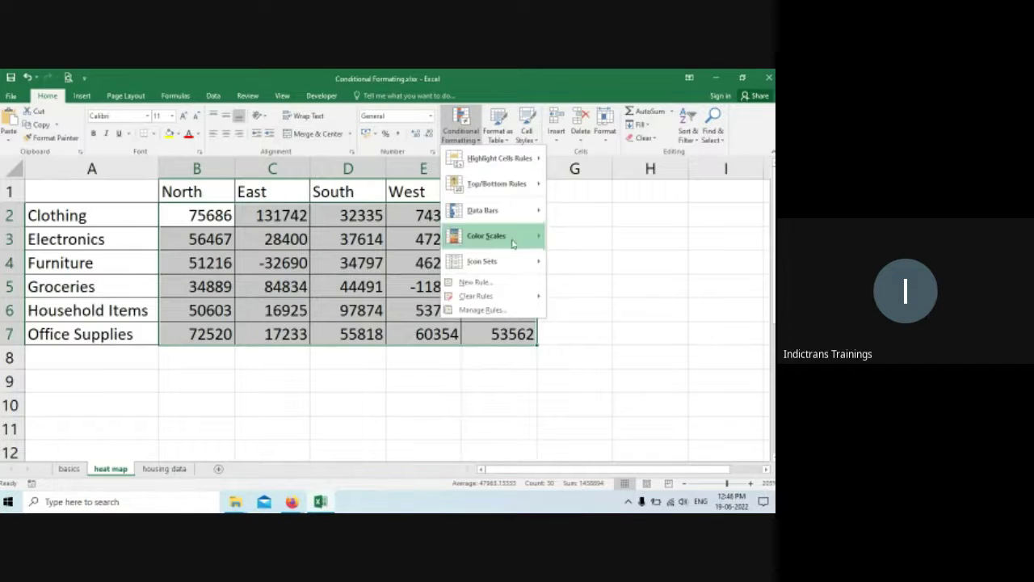
{"action": "mouse_move", "coordinate": [540, 236]}
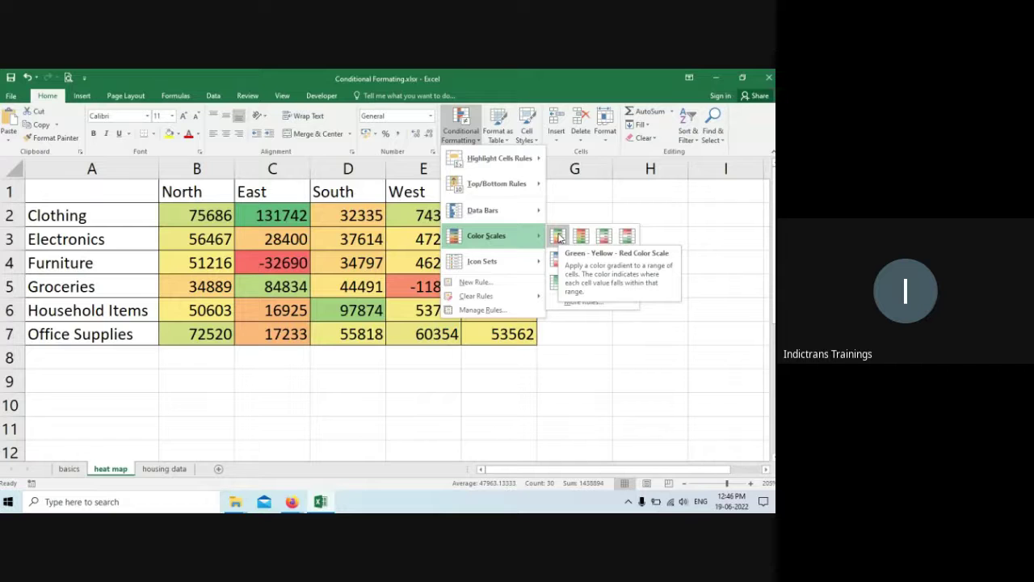
{"action": "left_click", "coordinate": [557, 235]}
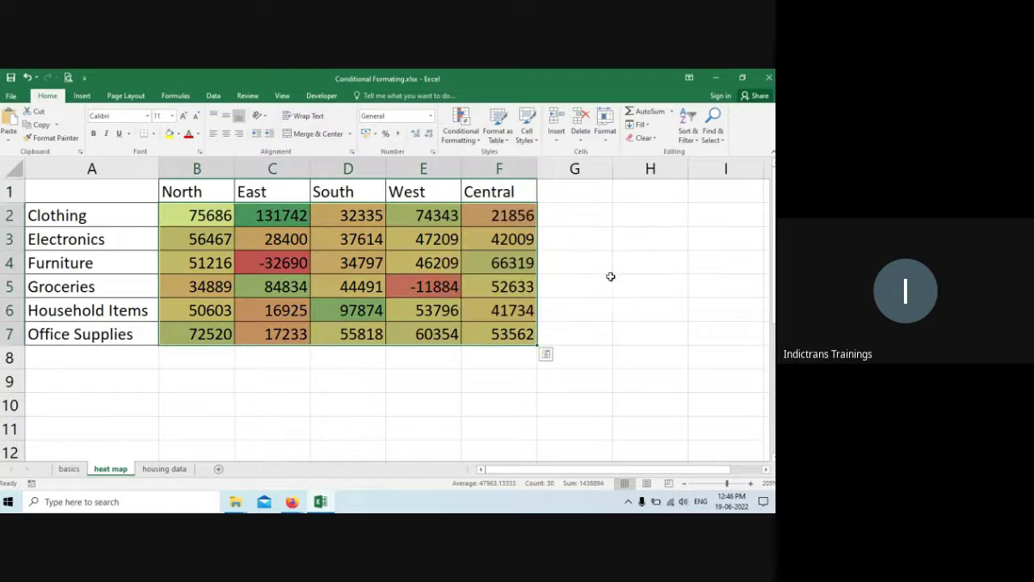
Step: Clear all conditional formatting rules from the entire heat map sheet
{"action": "left_click", "coordinate": [609, 279]}
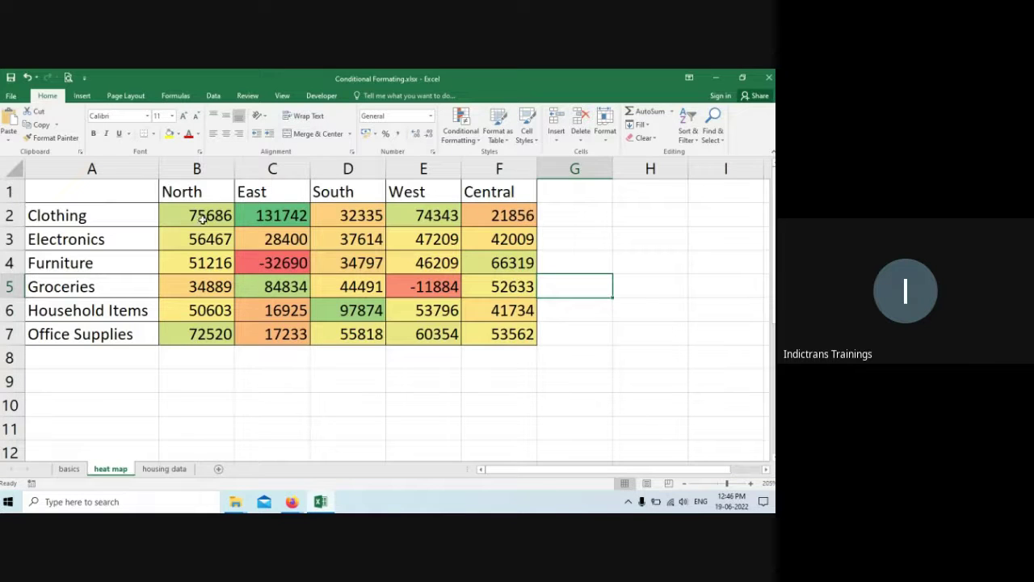
{"action": "mouse_move", "coordinate": [201, 217]}
{"action": "left_mouse_down"}
{"action": "mouse_move", "coordinate": [291, 215]}
{"action": "mouse_move", "coordinate": [483, 252]}
{"action": "left_mouse_up"}
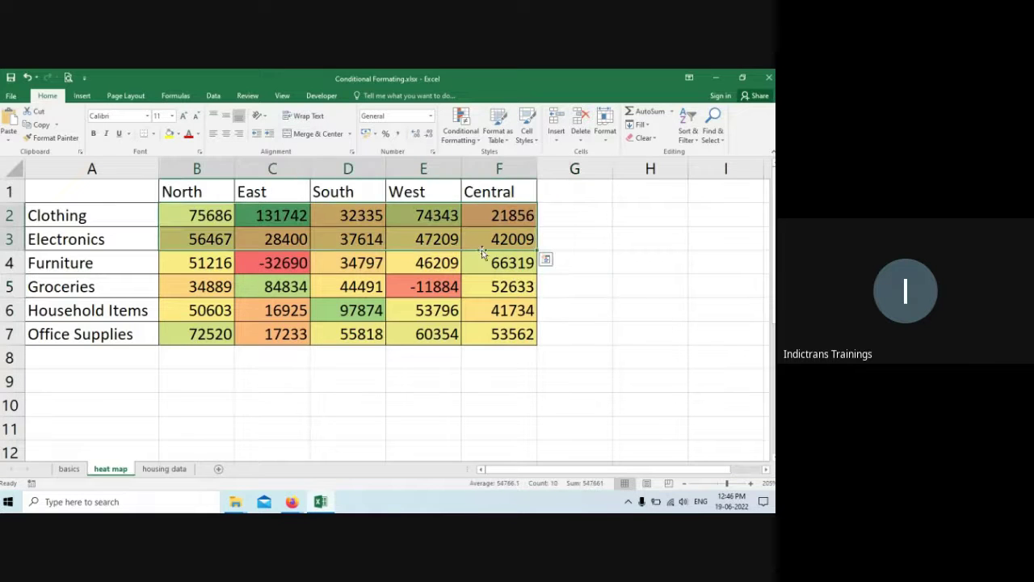
{"action": "left_click", "coordinate": [653, 312]}
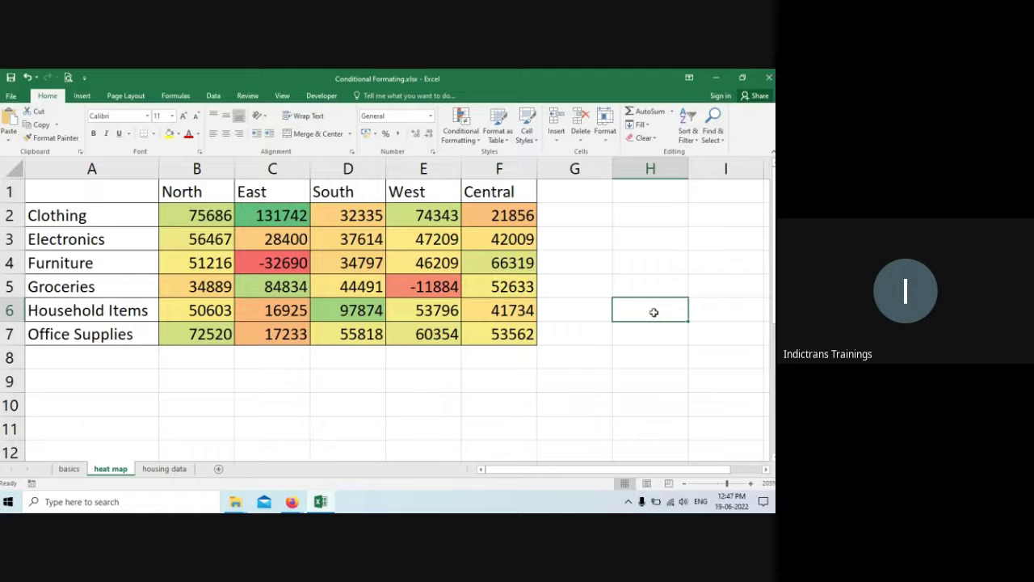
{"action": "left_click", "coordinate": [477, 142]}
{"action": "mouse_move", "coordinate": [501, 299]}
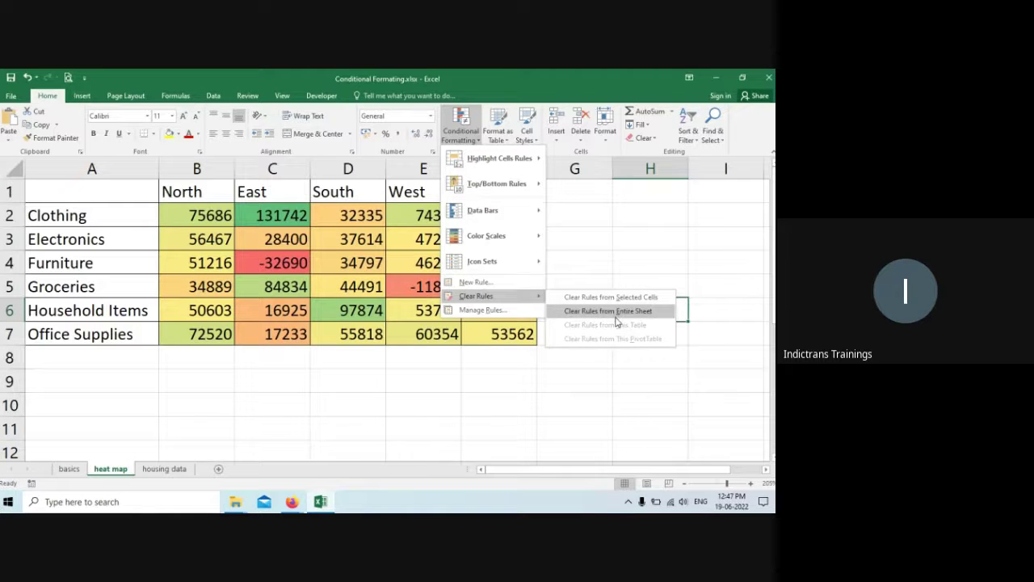
{"action": "left_click", "coordinate": [615, 317]}
Step: Apply the Red - Yellow - Green Color Scale to the regional figures in B2:F7
{"action": "left_click_drag", "start_coordinate": [205, 221], "coordinate": [517, 334]}
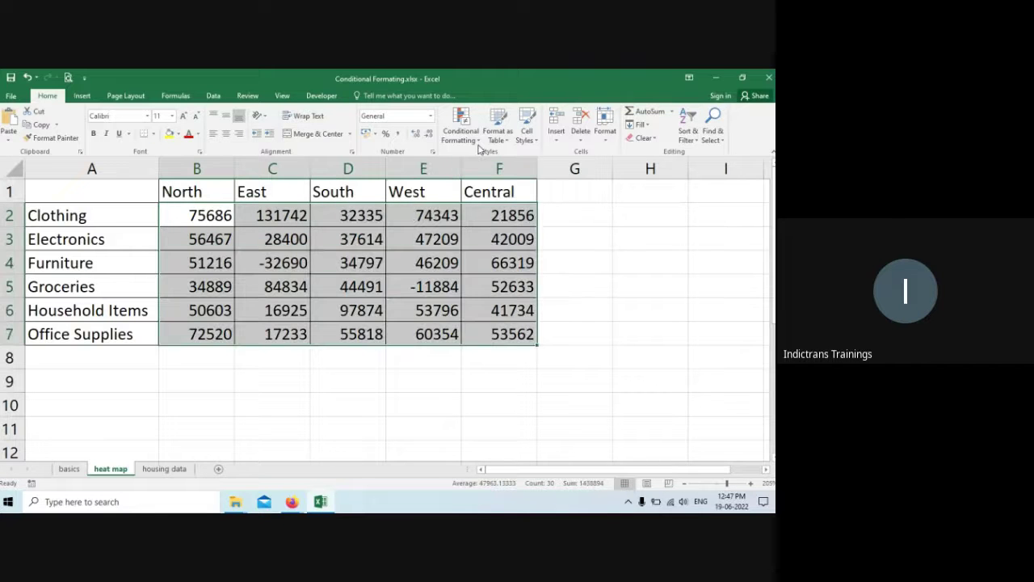
{"action": "left_click", "coordinate": [475, 140]}
{"action": "mouse_move", "coordinate": [517, 235]}
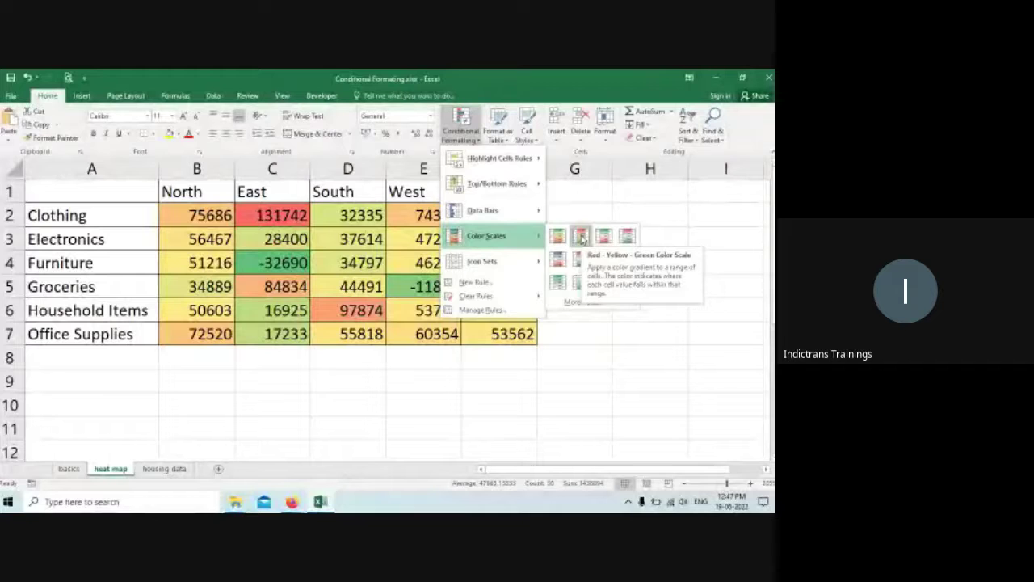
{"action": "left_click", "coordinate": [581, 236]}
{"action": "left_click", "coordinate": [435, 317]}
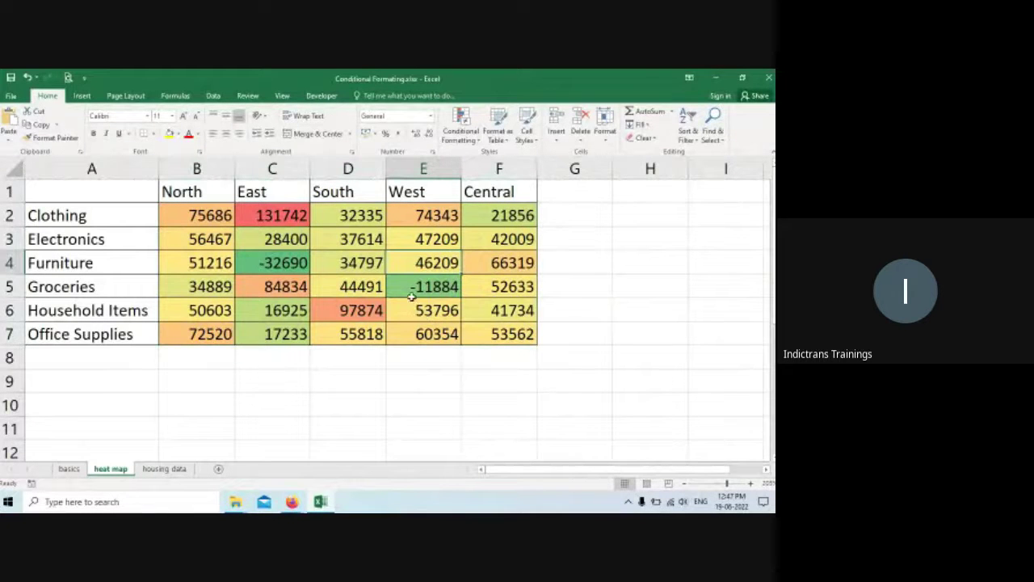
Step: Make the two negative figures positive: set West Groceries to 11884 and East Furniture to 32690
{"action": "left_click", "coordinate": [415, 293]}
{"action": "key", "text": "BackSpace"}
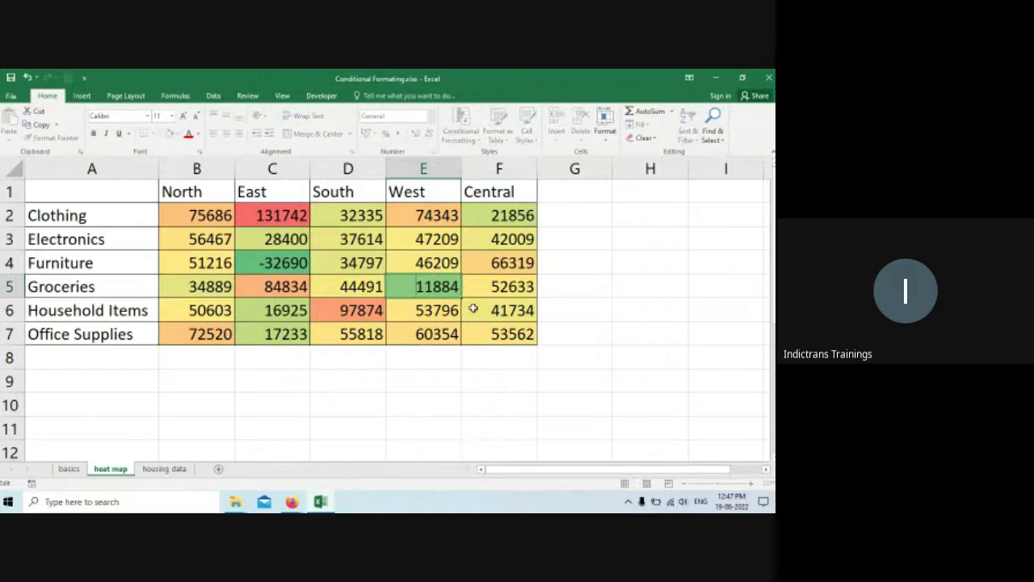
{"action": "key", "text": "Return"}
{"action": "double_click", "coordinate": [265, 263]}
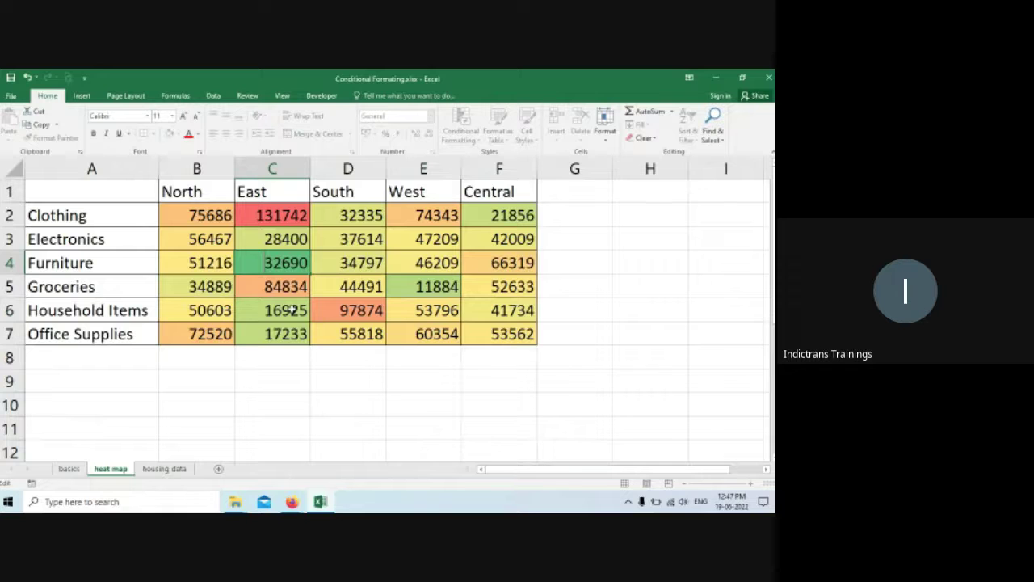
{"action": "key", "text": "Return"}
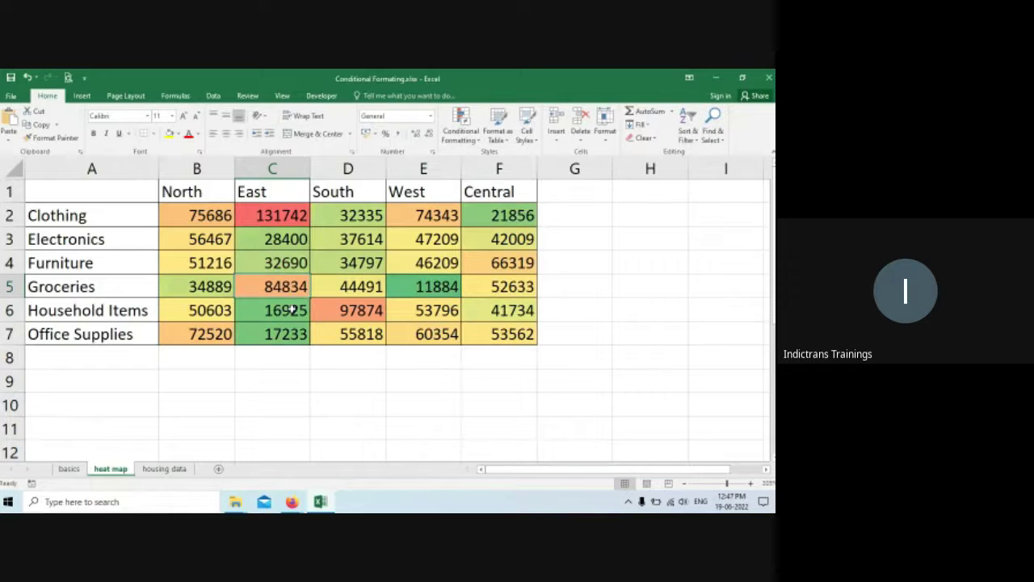
Step: Compare the colors of West Groceries and East Clothing, and undo the two sign changes and the Red - Yellow - Green Color Scale
{"action": "left_click", "coordinate": [436, 288]}
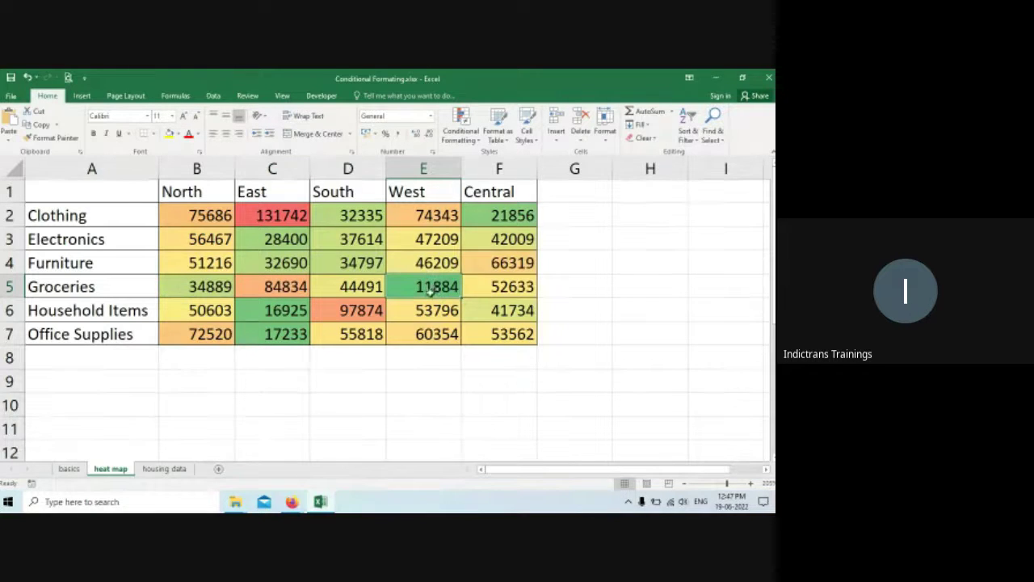
{"action": "left_click", "coordinate": [294, 215]}
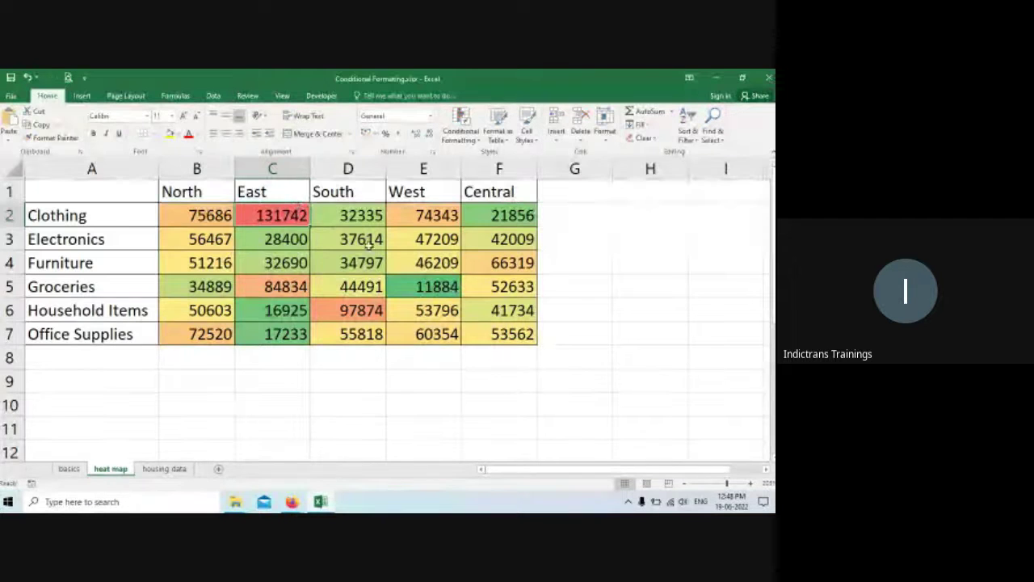
{"action": "left_click", "coordinate": [429, 286]}
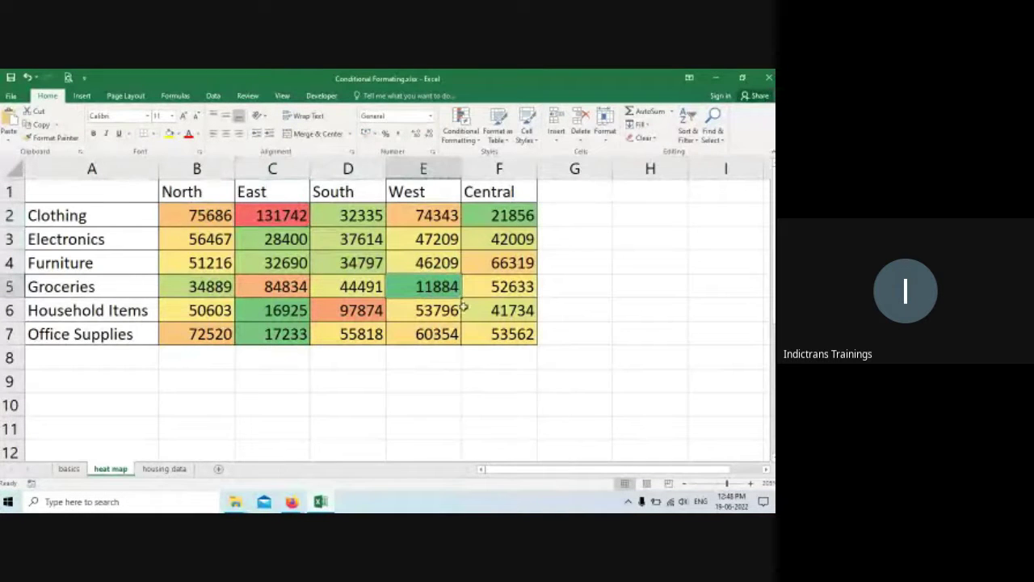
{"action": "left_click", "coordinate": [264, 214]}
{"action": "left_click", "coordinate": [442, 294]}
{"action": "key", "text": "ctrl+z"}
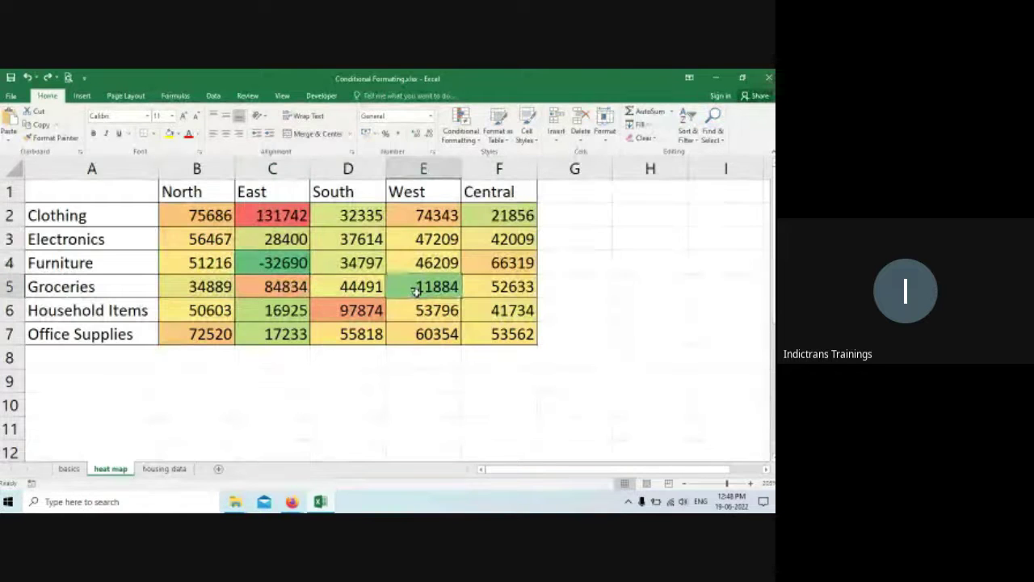
{"action": "key", "text": "ctrl+z"}
{"action": "left_click", "coordinate": [429, 385]}
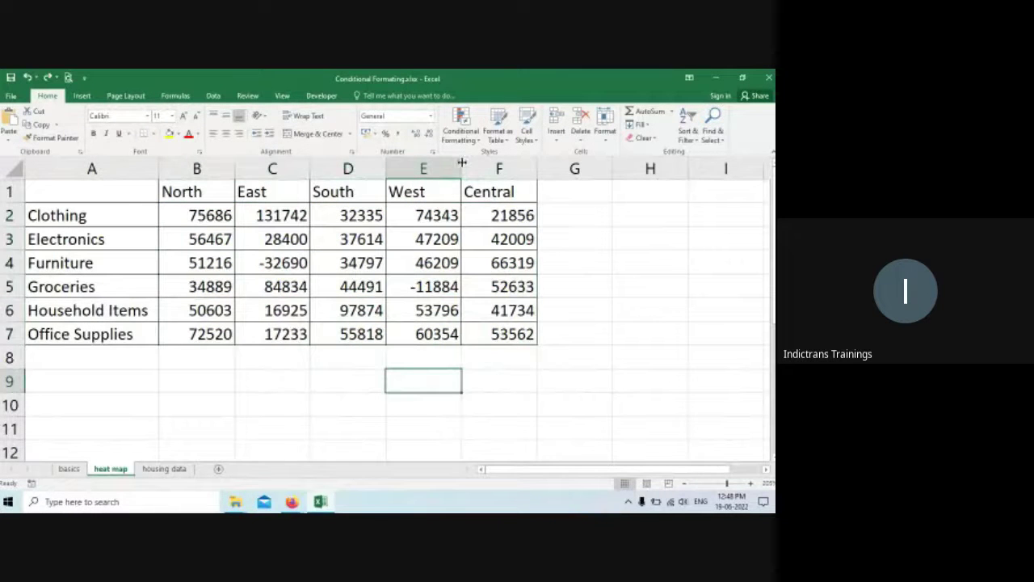
{"action": "left_click", "coordinate": [461, 127]}
{"action": "mouse_move", "coordinate": [496, 231]}
{"action": "key", "text": "Escape"}
Step: Start a new formatting rule for B2:F7 that formats all cells based on their values with the 3-Color Scale style
{"action": "left_click", "coordinate": [193, 216]}
{"action": "left_click_drag", "start_coordinate": [194, 216], "coordinate": [512, 333]}
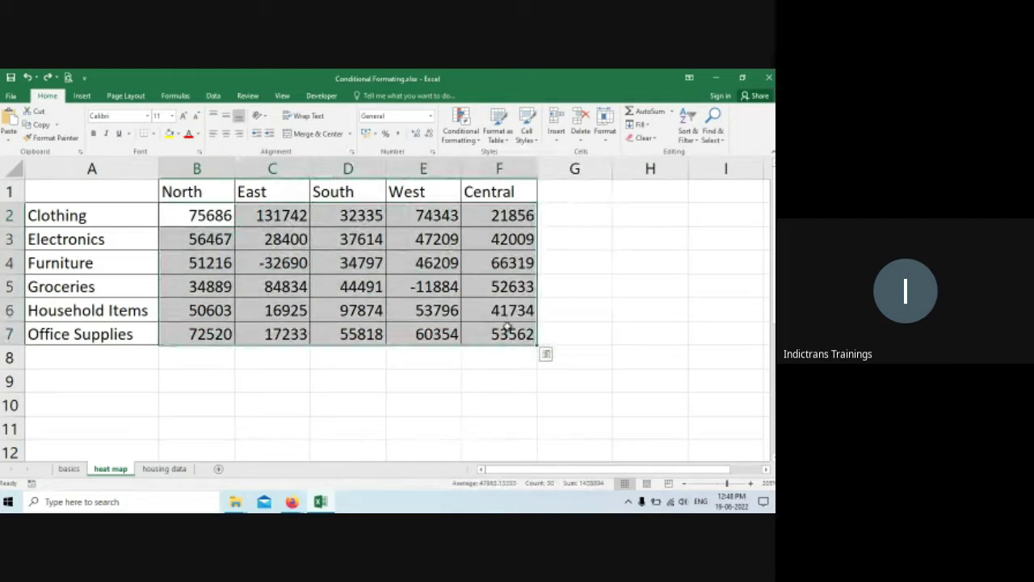
{"action": "left_click", "coordinate": [472, 142]}
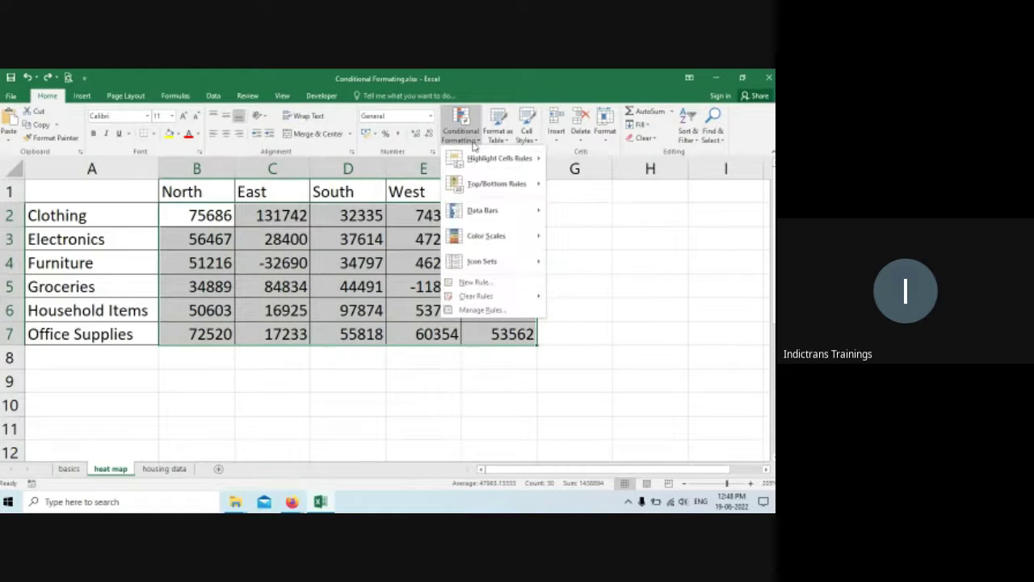
{"action": "left_click", "coordinate": [510, 281]}
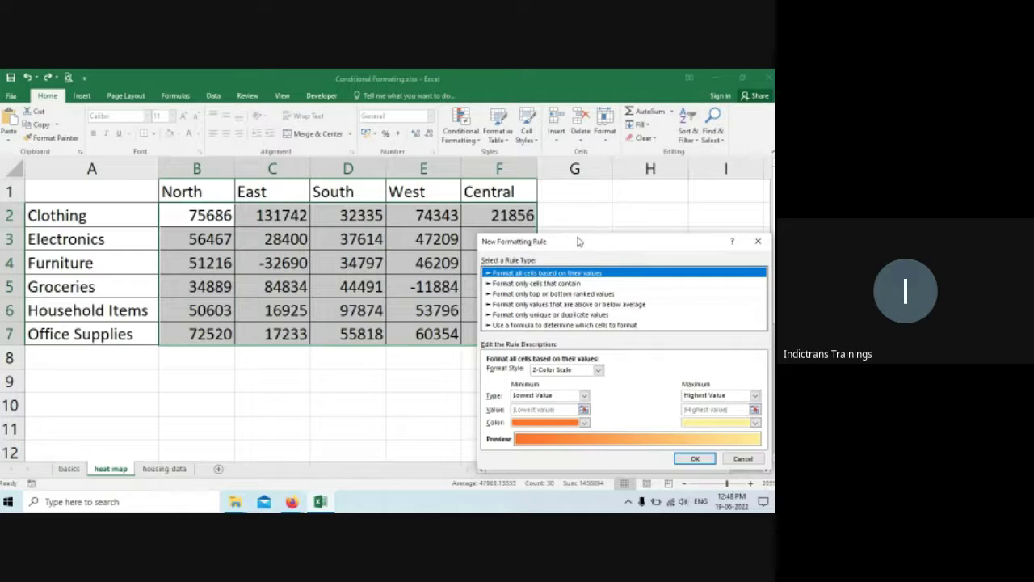
{"action": "left_click_drag", "start_coordinate": [577, 241], "coordinate": [465, 222]}
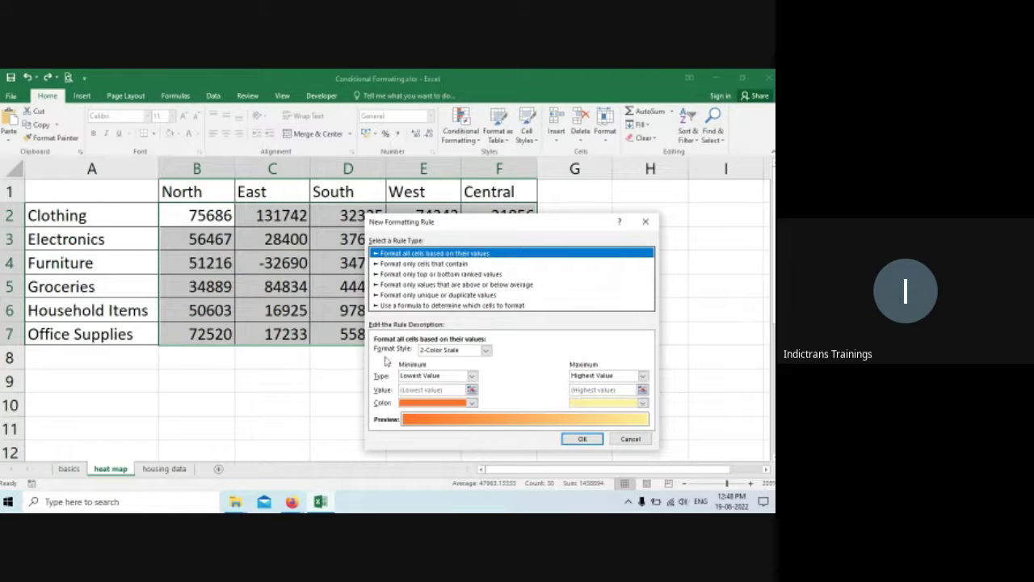
{"action": "left_click", "coordinate": [486, 350]}
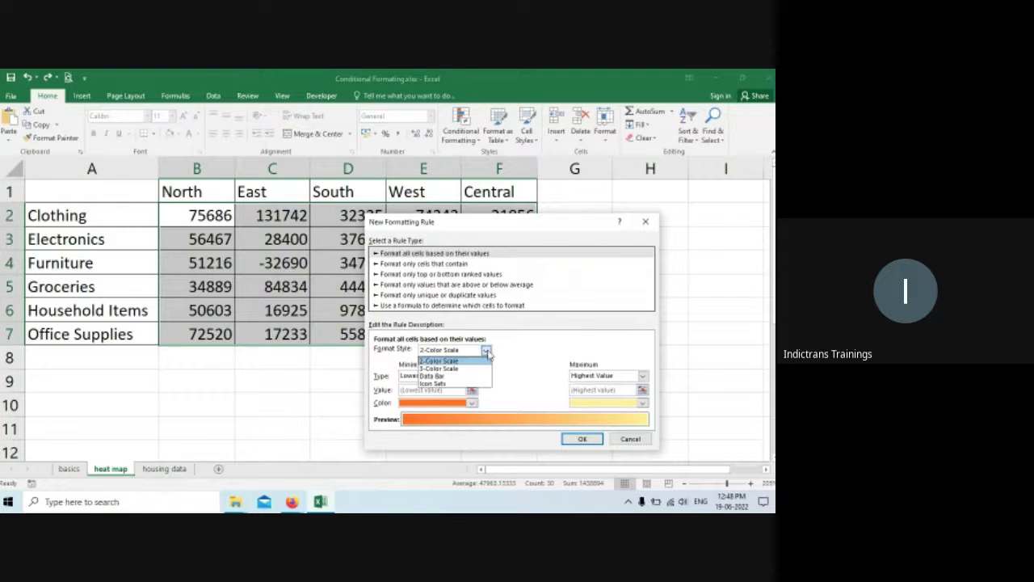
{"action": "left_click", "coordinate": [463, 370]}
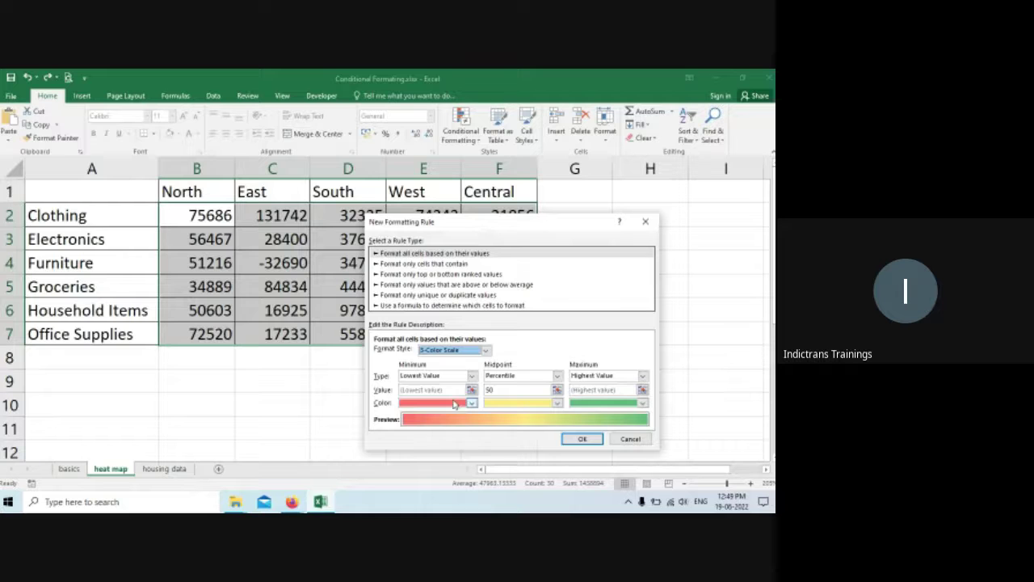
Step: Color the scale's minimum dark red, its midpoint orange and its maximum green, and apply the rule to B2:F7
{"action": "left_click", "coordinate": [472, 402]}
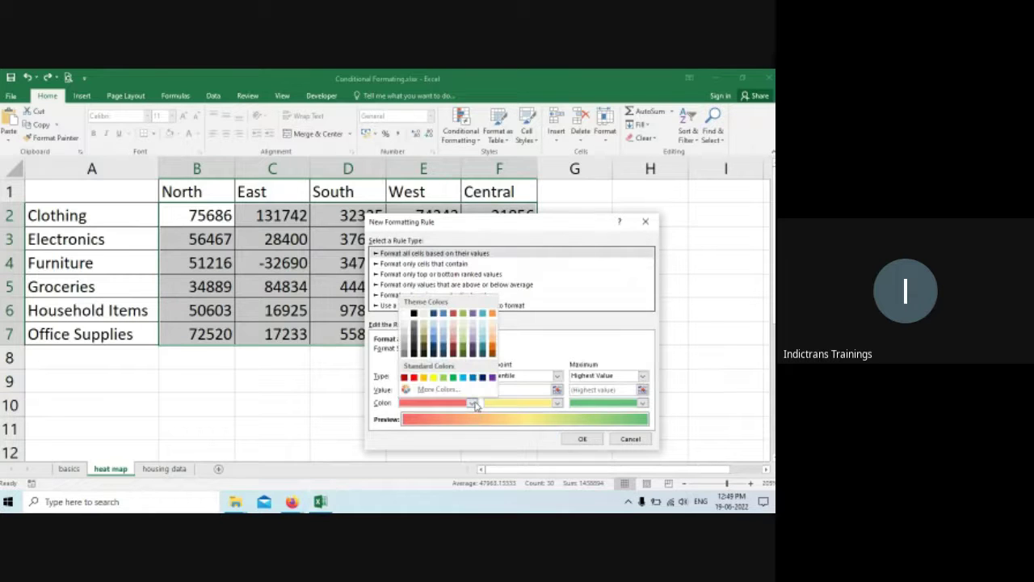
{"action": "left_click", "coordinate": [409, 379]}
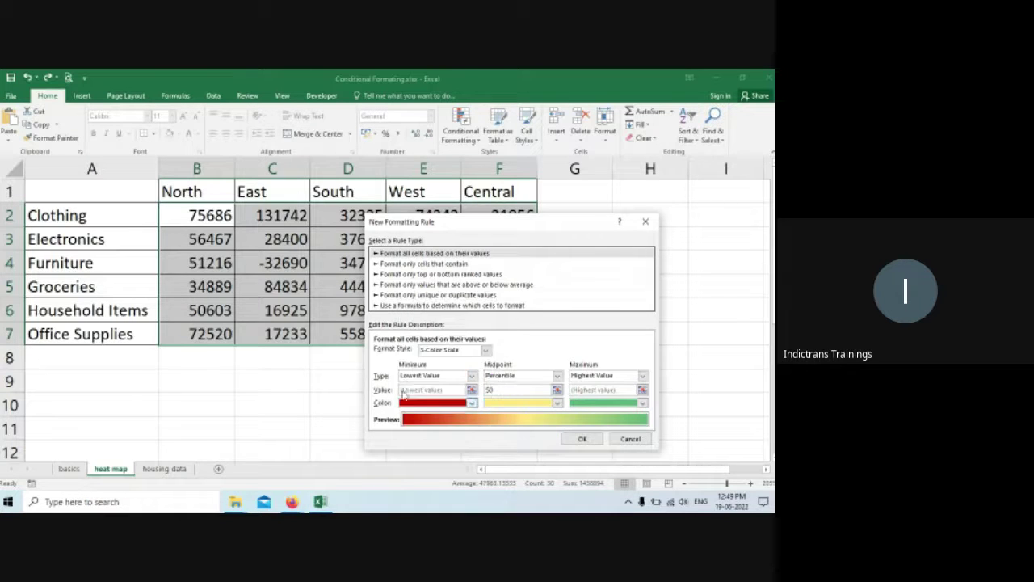
{"action": "left_click", "coordinate": [643, 403]}
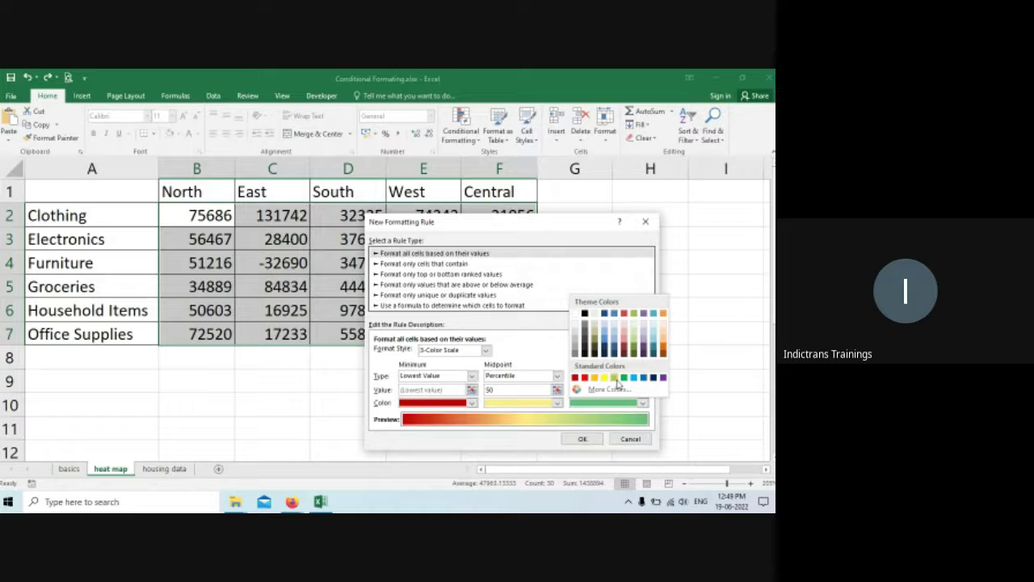
{"action": "left_click", "coordinate": [623, 377]}
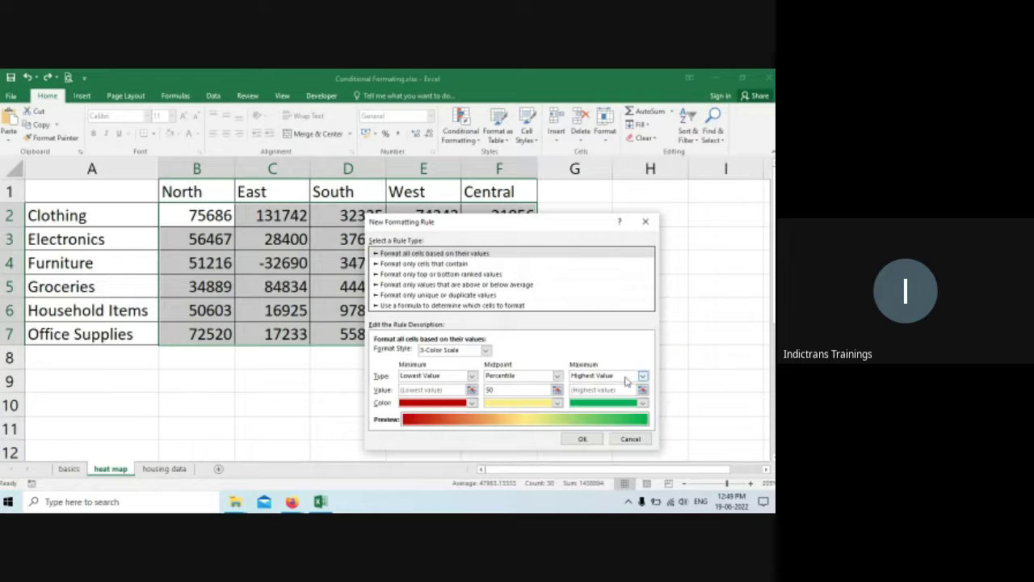
{"action": "left_click", "coordinate": [557, 403]}
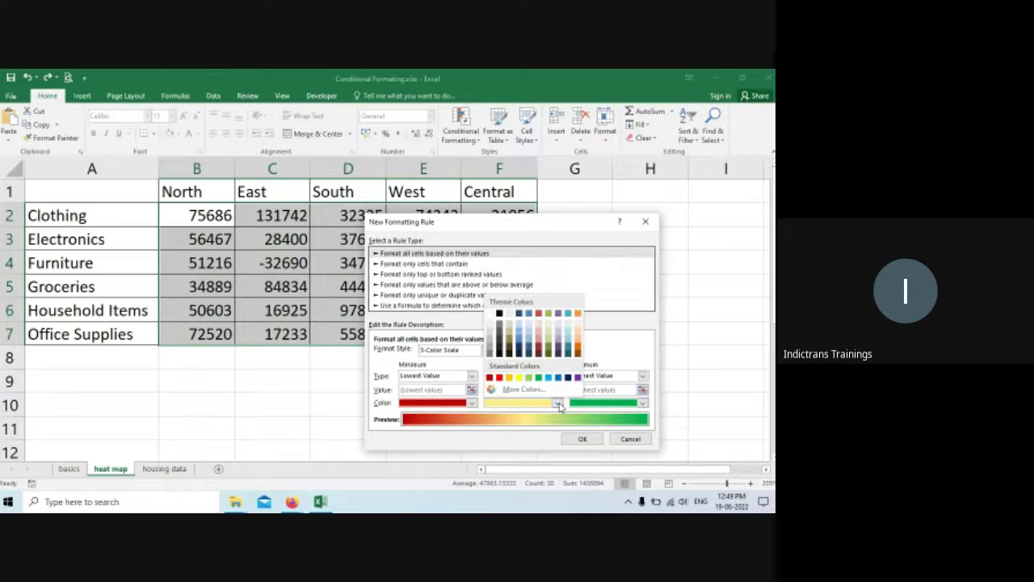
{"action": "left_click", "coordinate": [509, 378]}
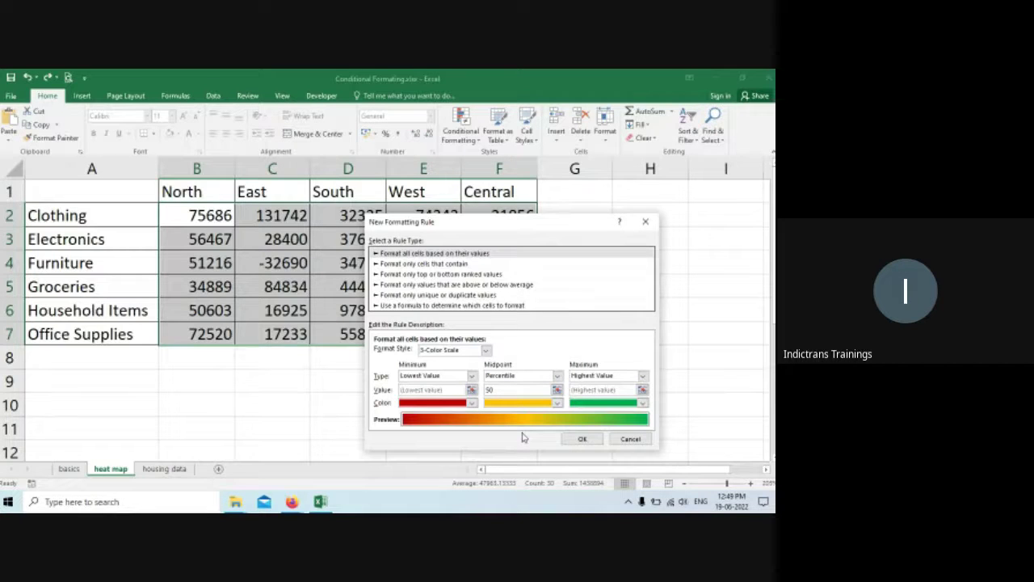
{"action": "left_click", "coordinate": [556, 403]}
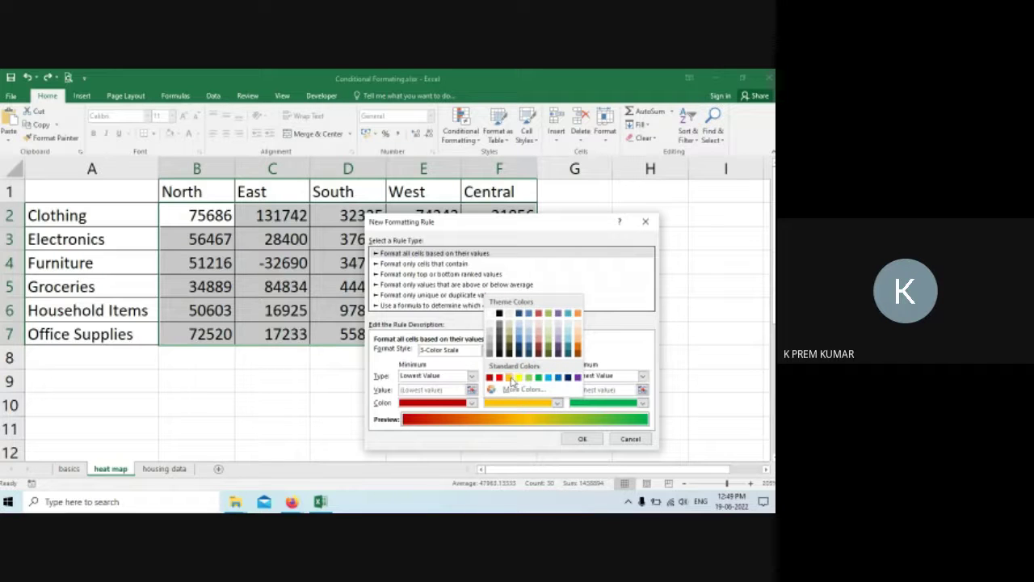
{"action": "left_click", "coordinate": [511, 378]}
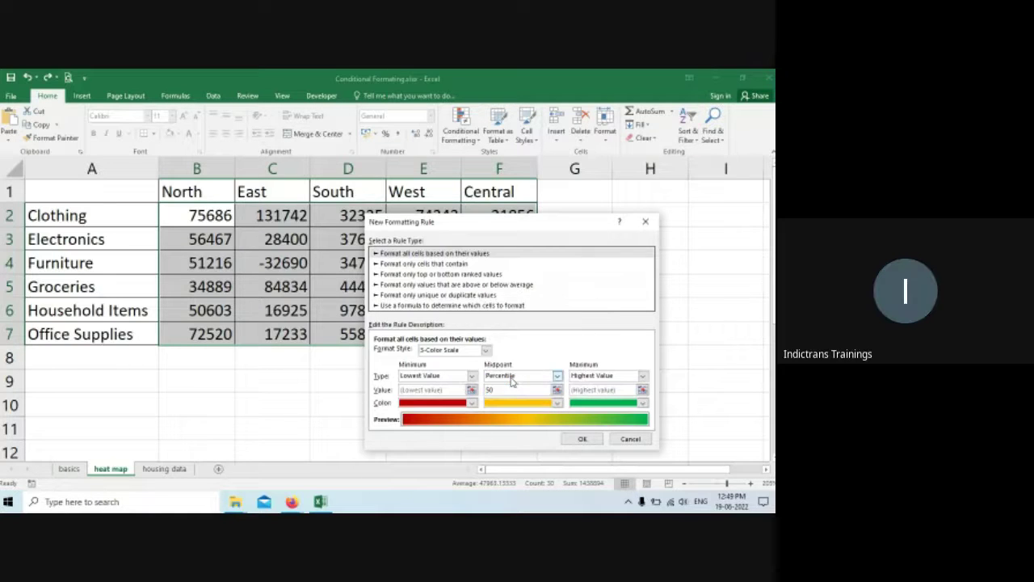
{"action": "left_click", "coordinate": [582, 438]}
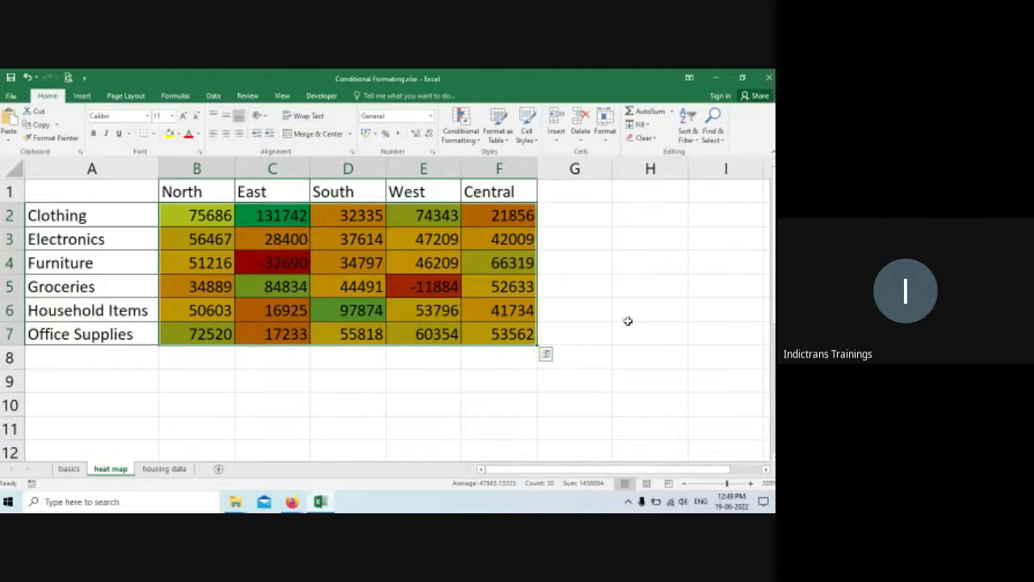
{"action": "left_click", "coordinate": [627, 321]}
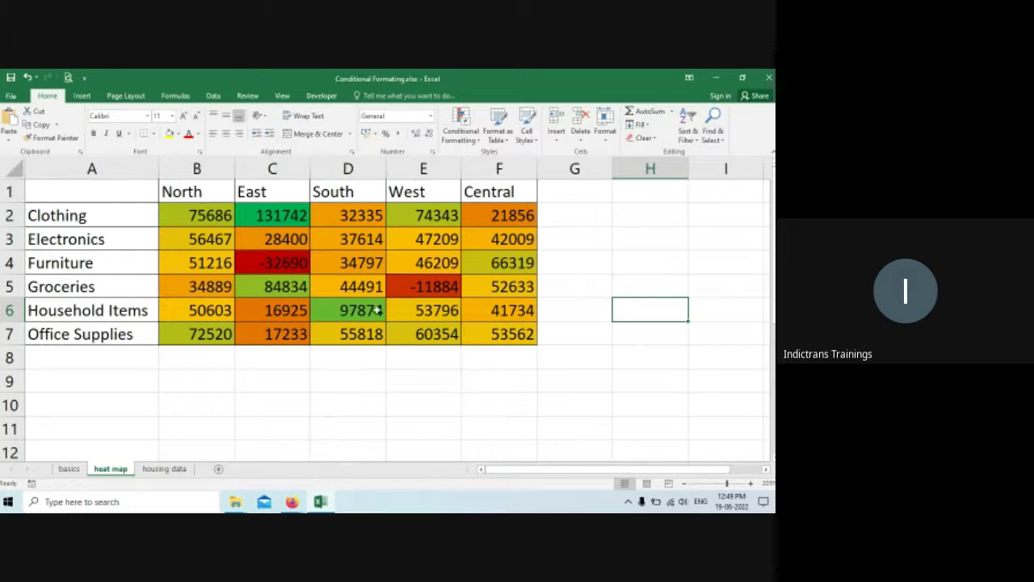
Step: Compare the colors of East Clothing and East Furniture, and look over the preset color scales without applying one
{"action": "left_click", "coordinate": [257, 209]}
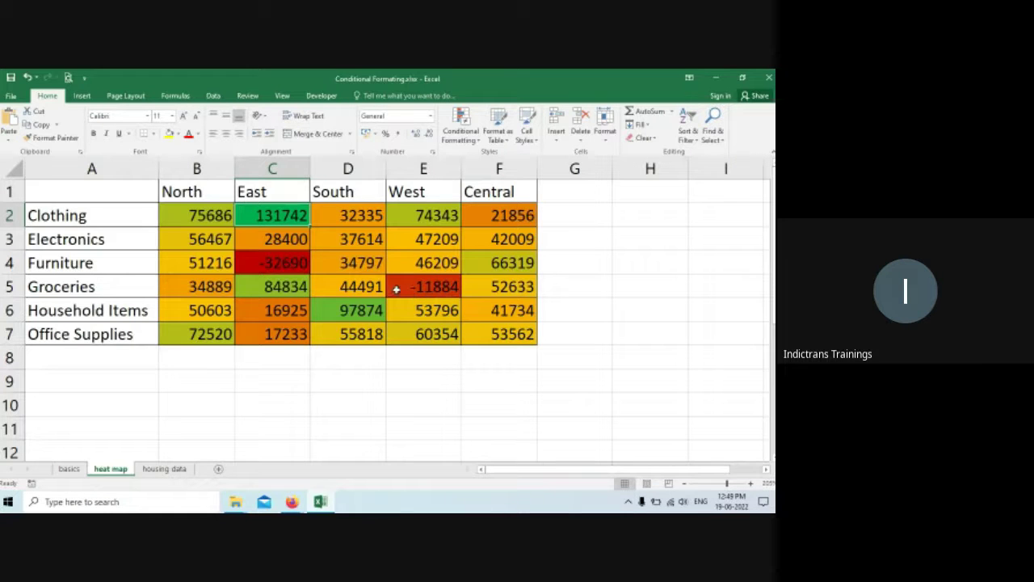
{"action": "left_click", "coordinate": [273, 262]}
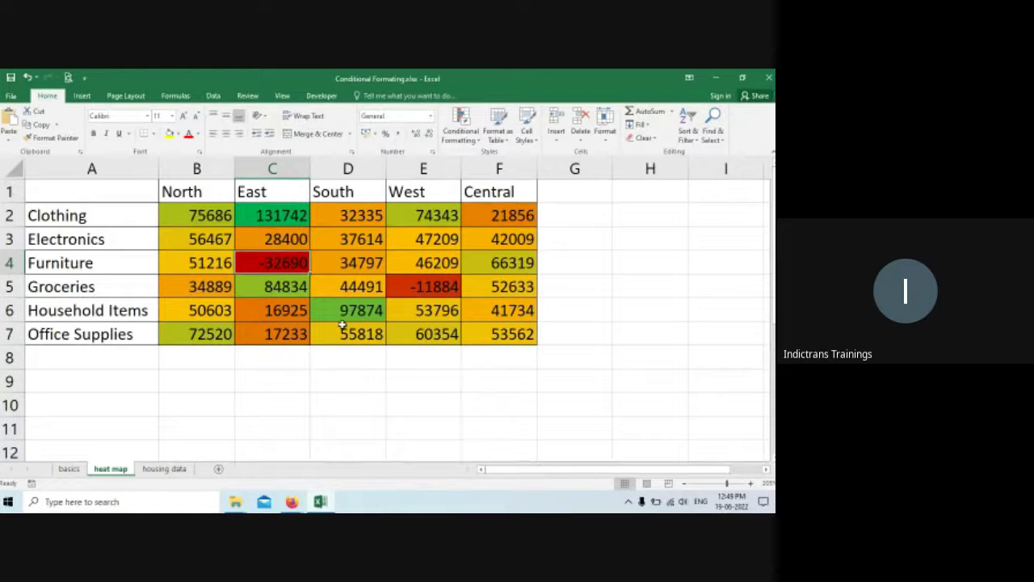
{"action": "left_click", "coordinate": [490, 139]}
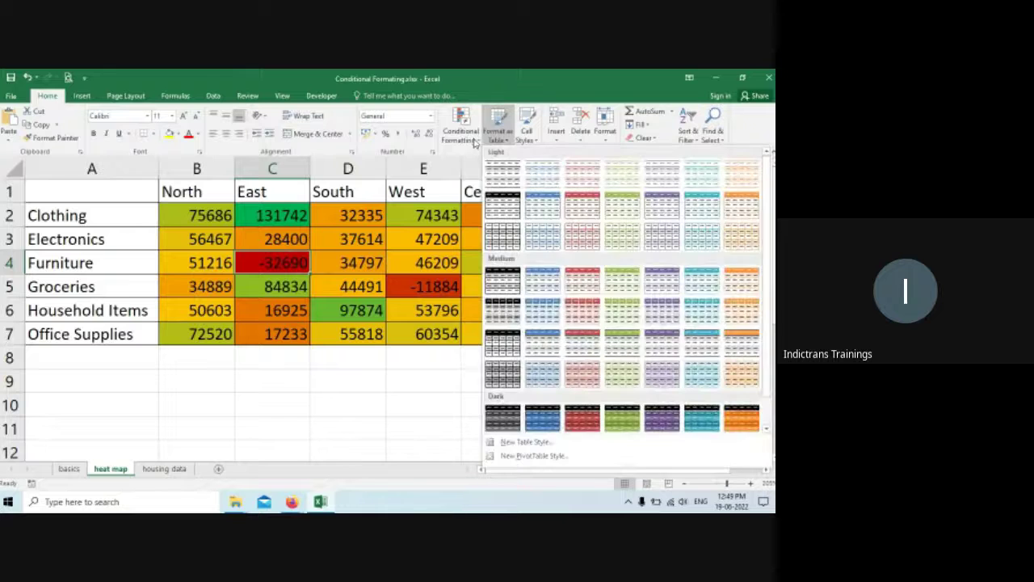
{"action": "left_click", "coordinate": [476, 142]}
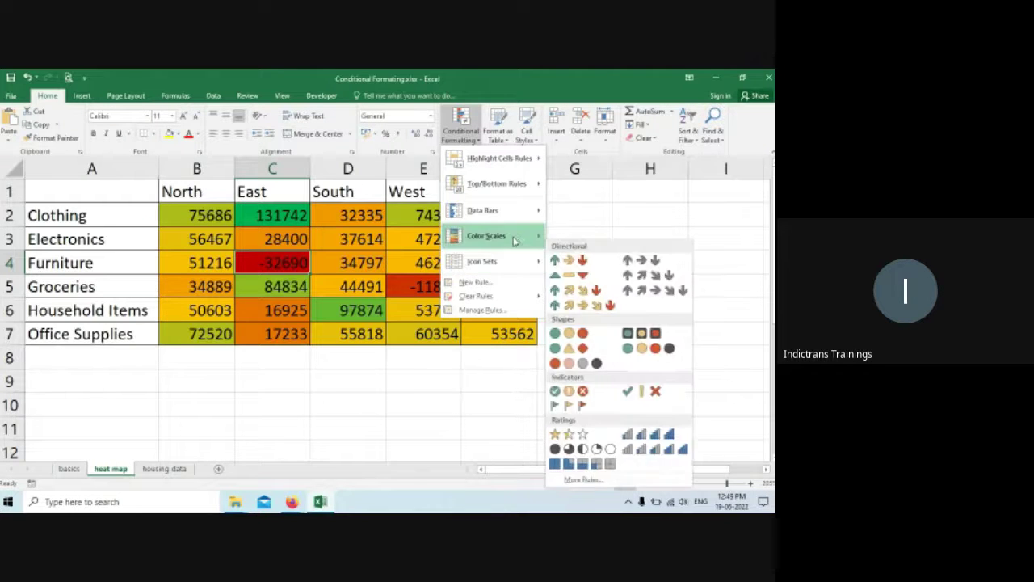
{"action": "mouse_move", "coordinate": [514, 236]}
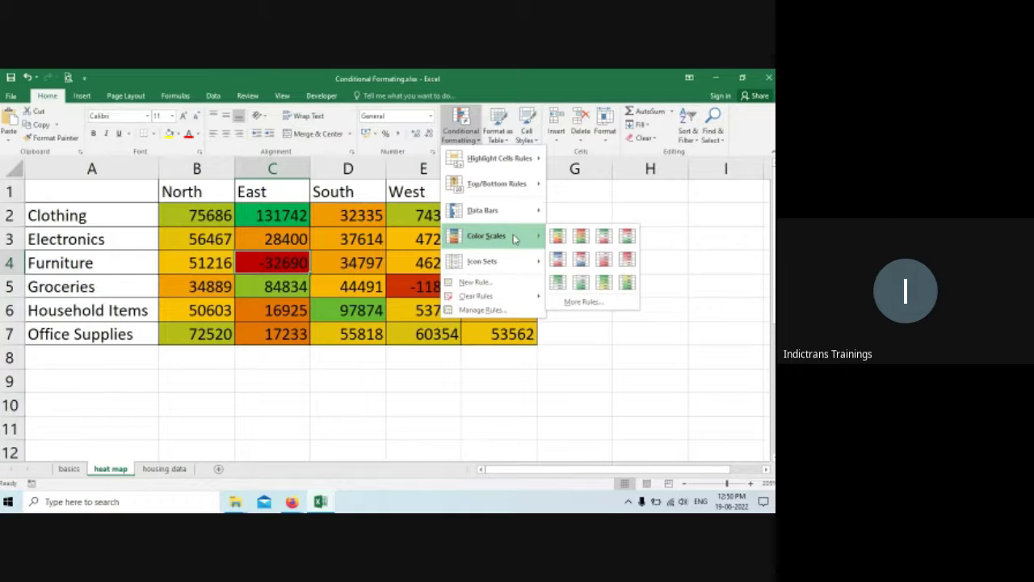
{"action": "left_click", "coordinate": [388, 381]}
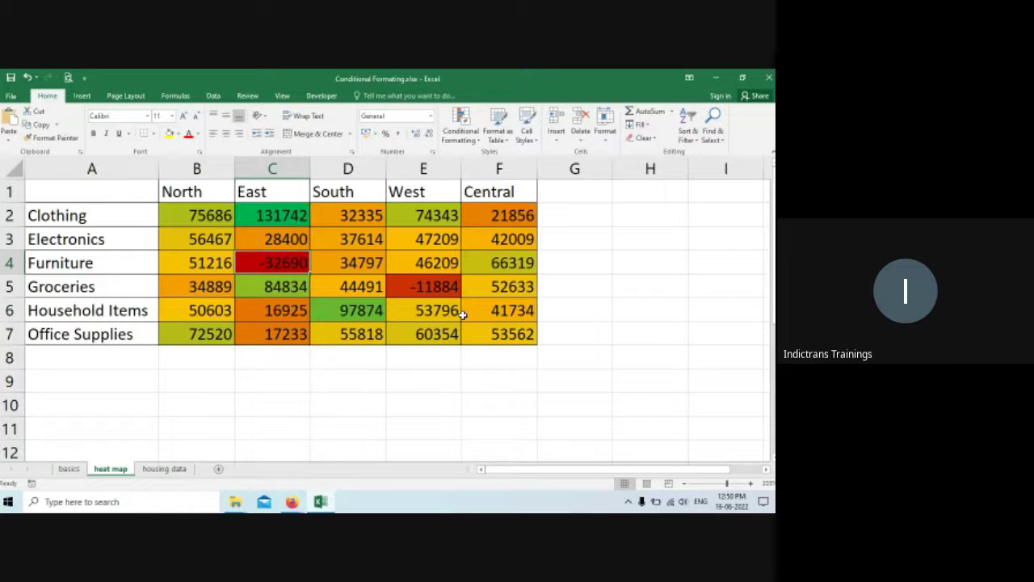
Step: Switch to the Google Meet call in Firefox to read the in-call messages, and return to the Excel workbook
{"action": "left_click", "coordinate": [290, 503]}
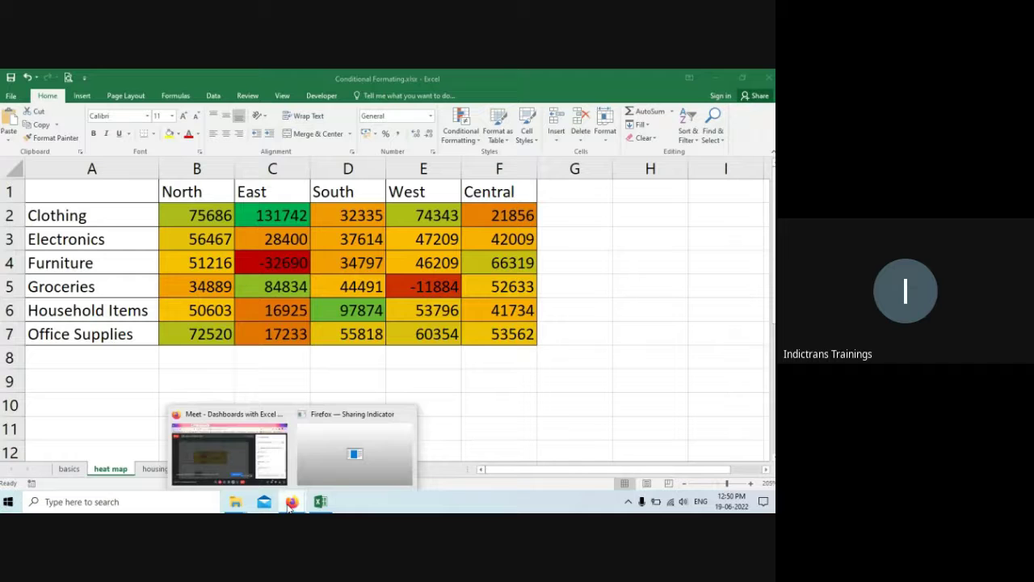
{"action": "left_click", "coordinate": [248, 467]}
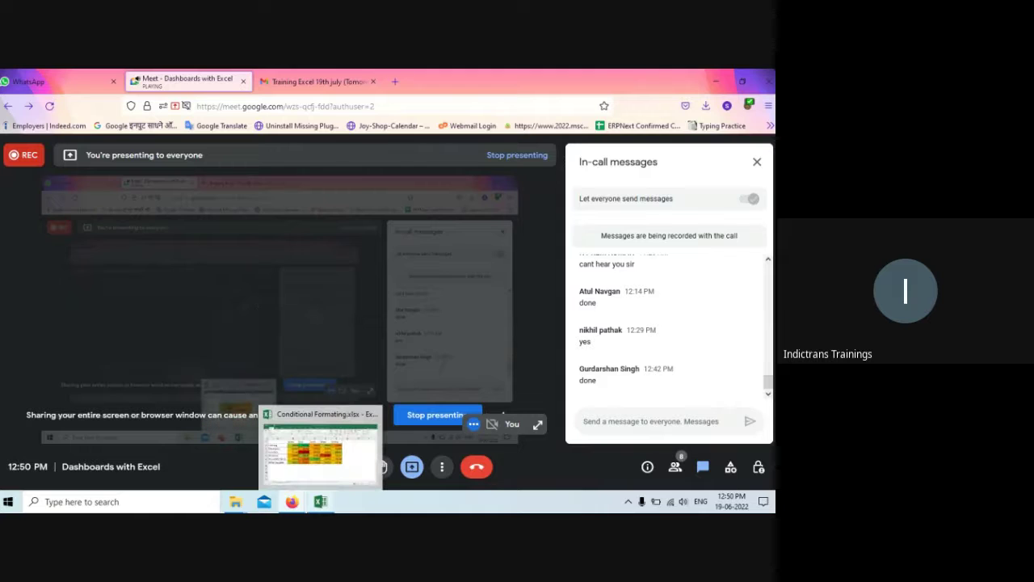
{"action": "left_click", "coordinate": [320, 502]}
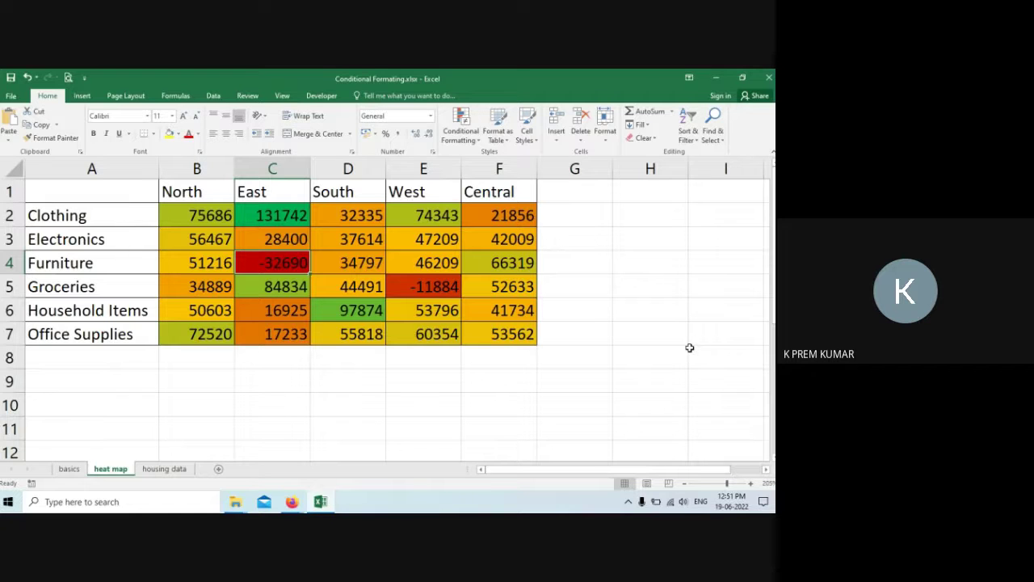
Step: Switch to the Google Meet call in Firefox, review its participant list and in-call messages, and return to Excel
{"action": "left_click", "coordinate": [291, 501]}
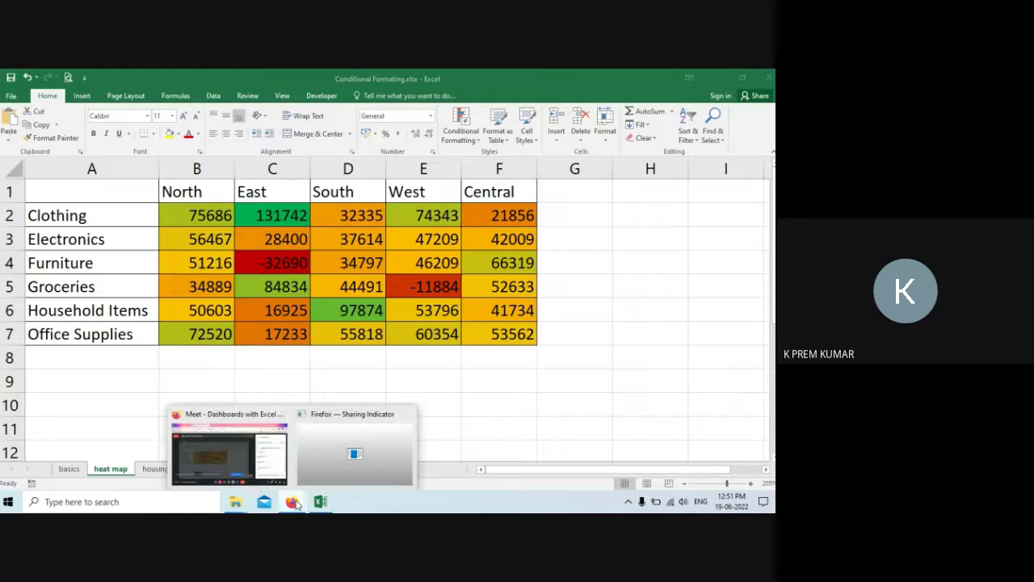
{"action": "left_click", "coordinate": [213, 462]}
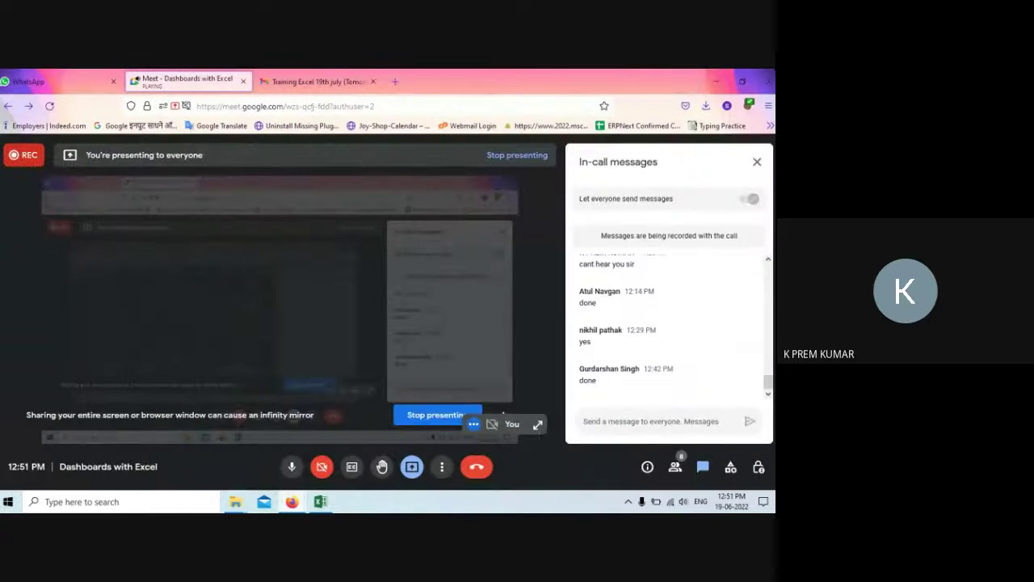
{"action": "left_click", "coordinate": [755, 164]}
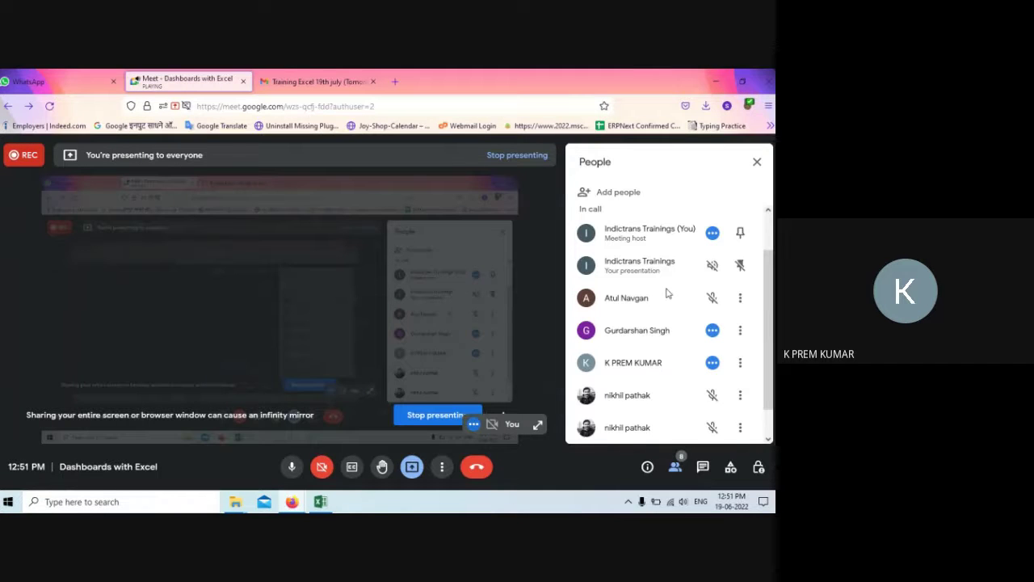
{"action": "scroll", "coordinate": [668, 294], "scroll_direction": "down", "scroll_amount": 1}
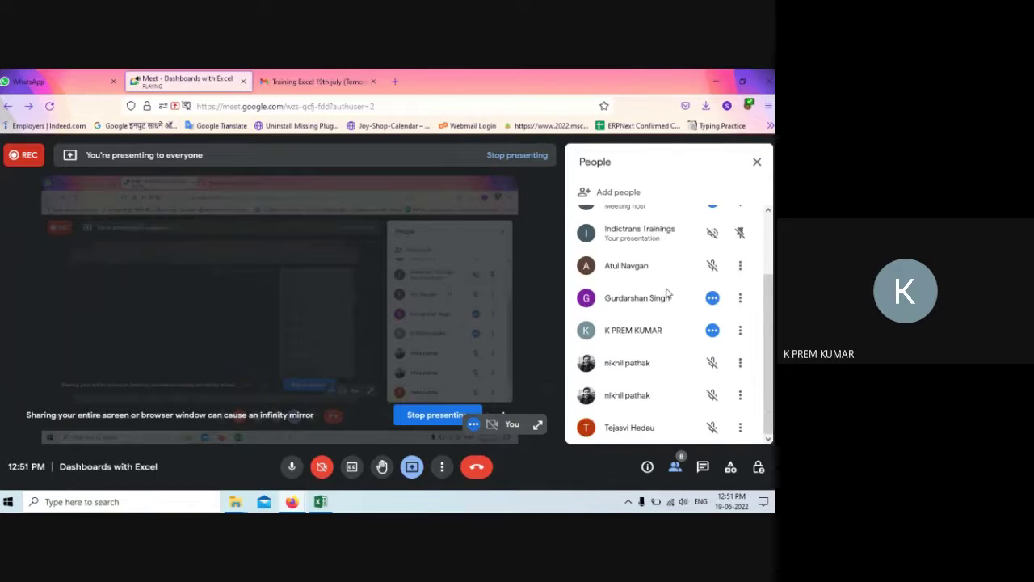
{"action": "left_click", "coordinate": [758, 162]}
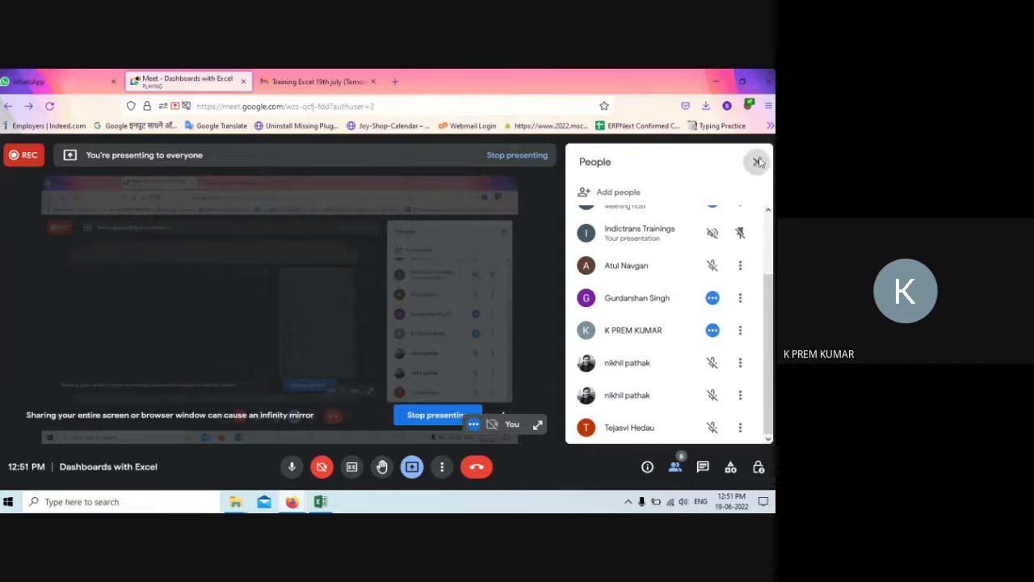
{"action": "left_click", "coordinate": [702, 468]}
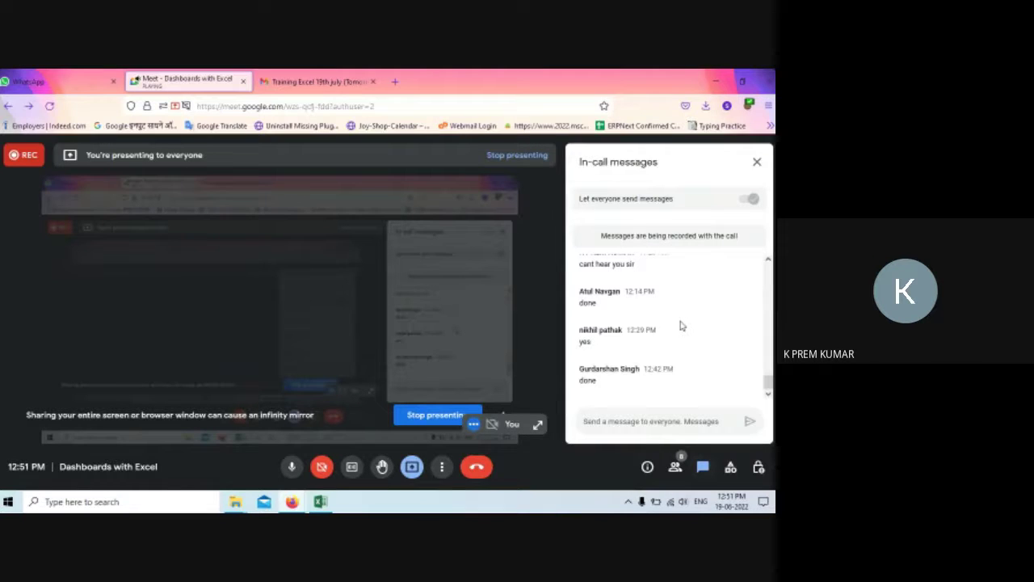
{"action": "left_click", "coordinate": [674, 467]}
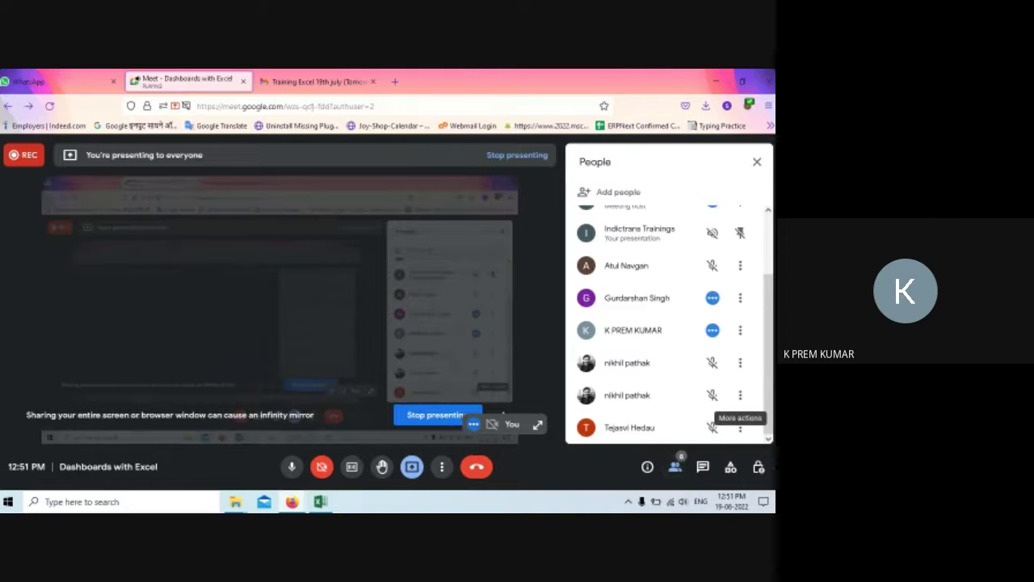
{"action": "left_click", "coordinate": [703, 470]}
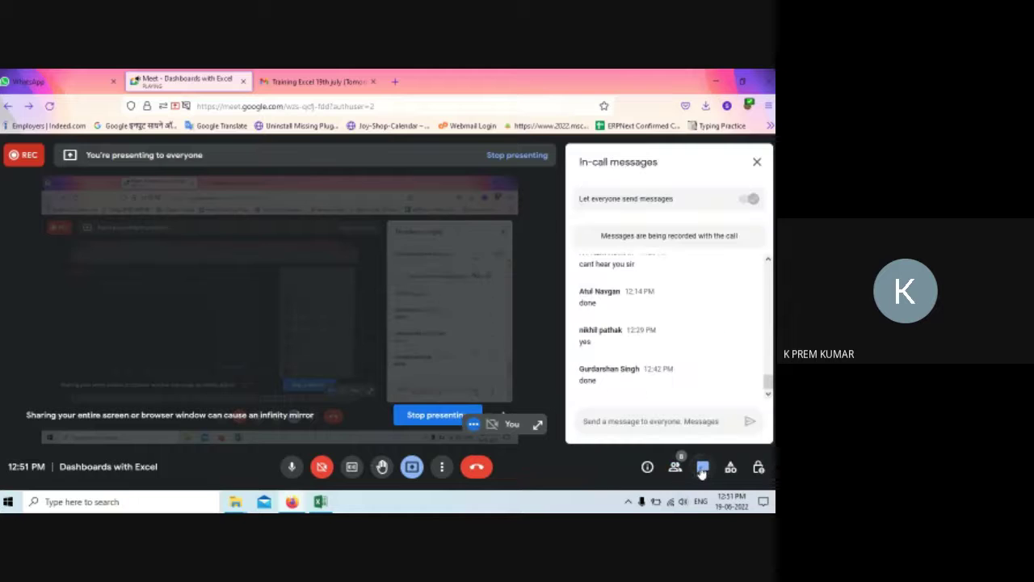
{"action": "left_click", "coordinate": [341, 446]}
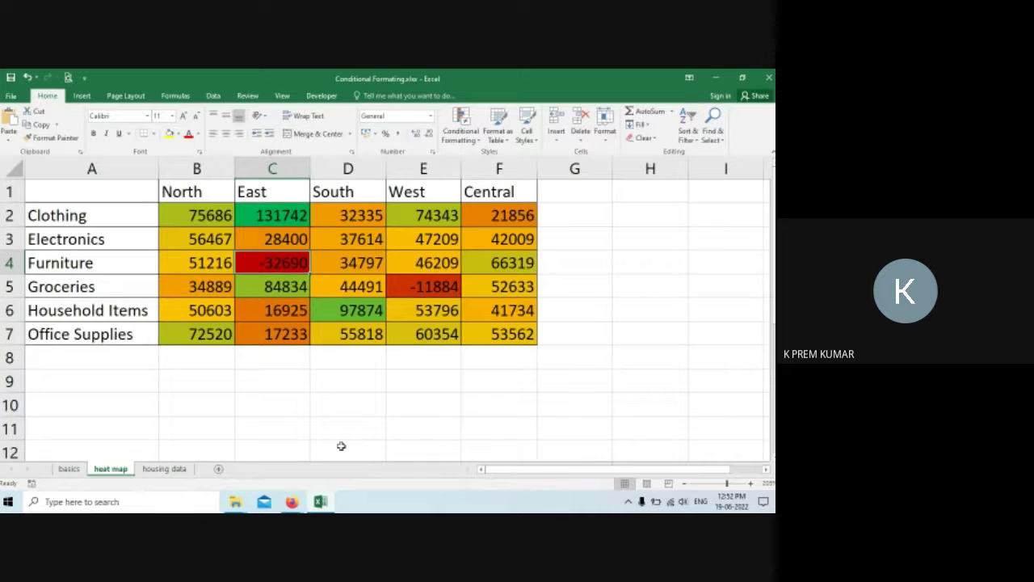
Step: Check the Google Meet chat in Firefox once more for new messages, and go back to the heat map sheet in Excel
{"action": "mouse_move", "coordinate": [291, 501]}
{"action": "left_click", "coordinate": [210, 464]}
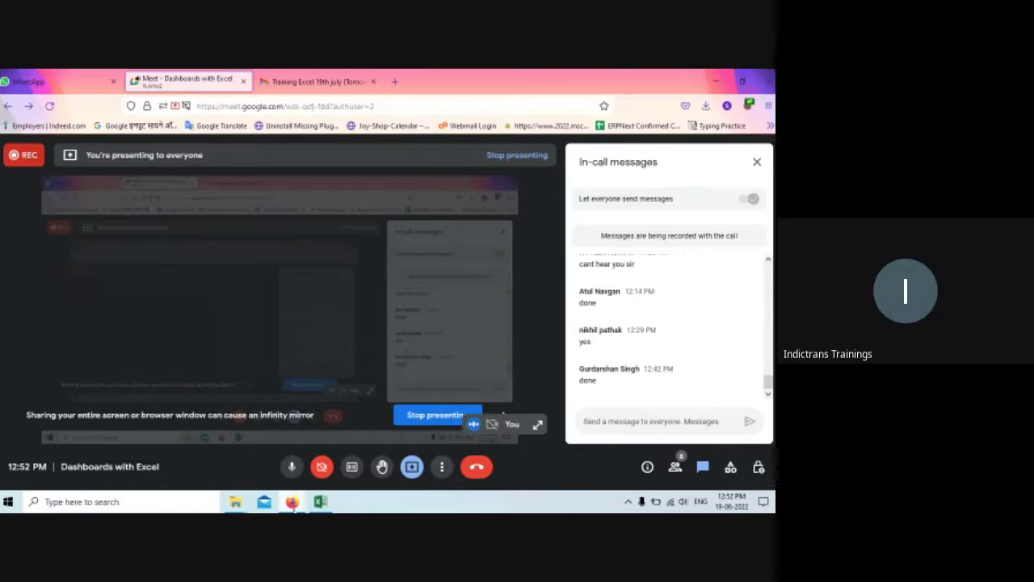
{"action": "mouse_move", "coordinate": [321, 505]}
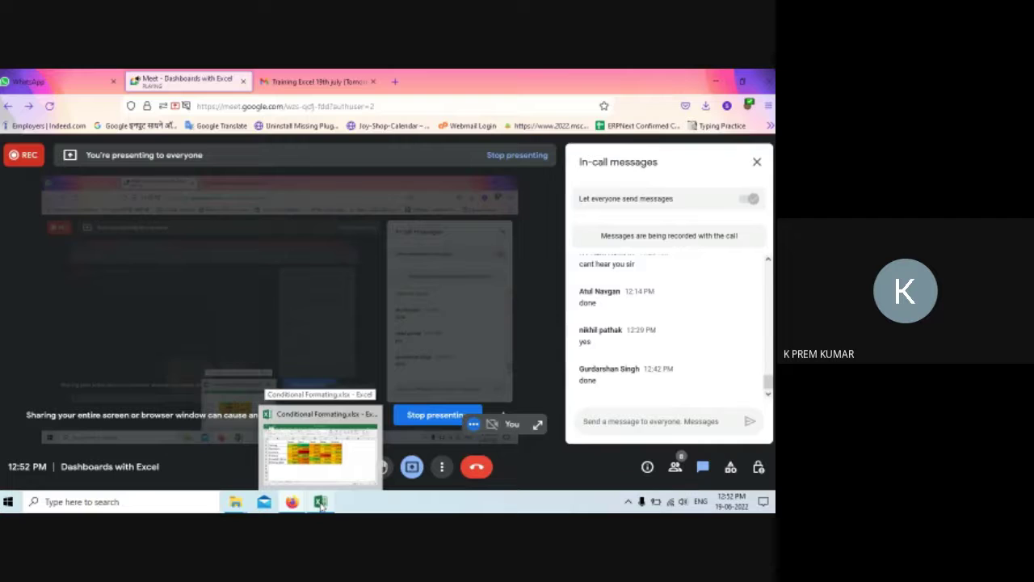
{"action": "left_click", "coordinate": [320, 503]}
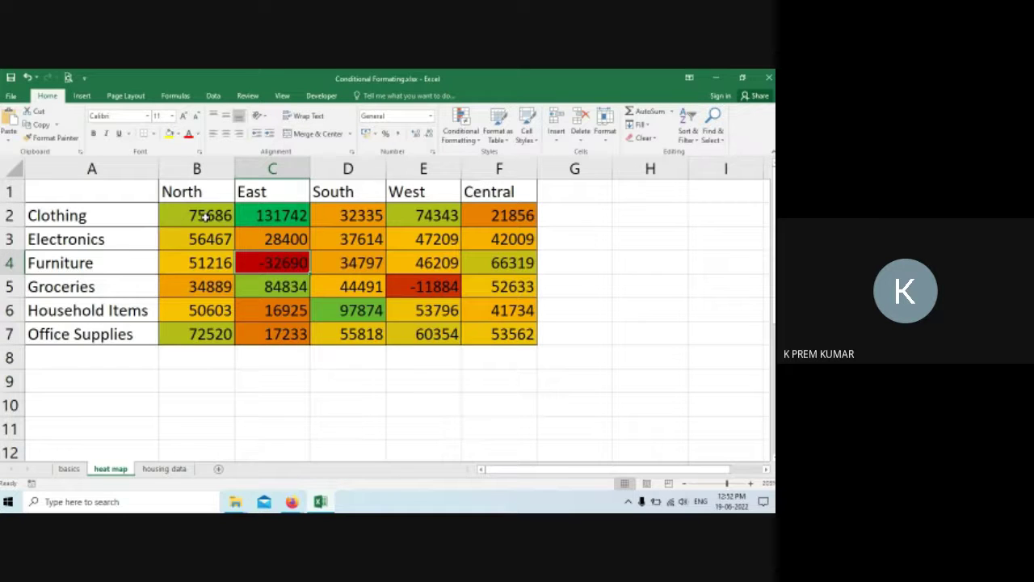
Step: Open the rules manager for B2:F7 and change the range of the Graded Color Scale rule to B2:F5
{"action": "mouse_move", "coordinate": [205, 216]}
{"action": "left_mouse_down"}
{"action": "mouse_move", "coordinate": [369, 237]}
{"action": "mouse_move", "coordinate": [498, 333]}
{"action": "left_mouse_up"}
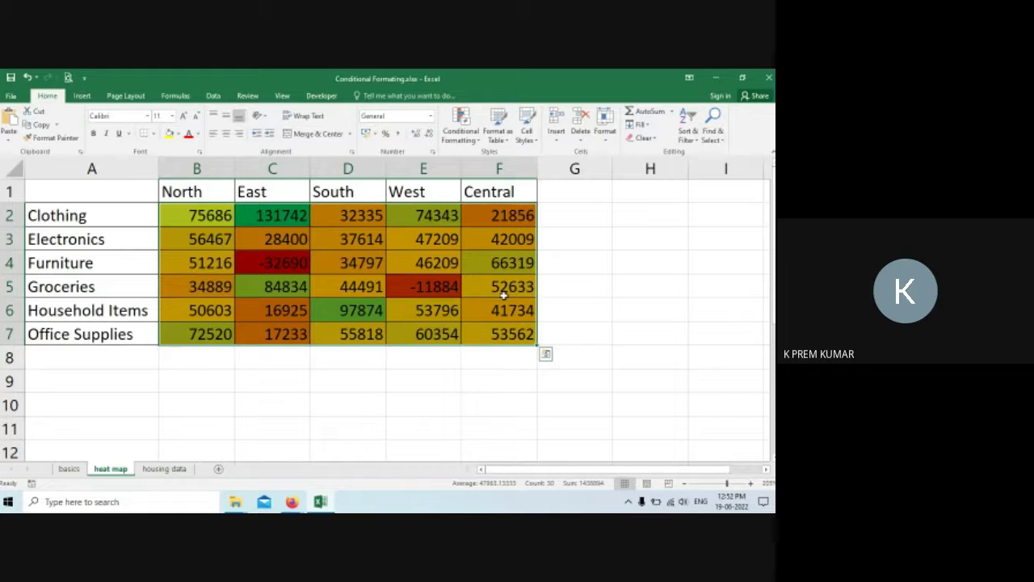
{"action": "left_click", "coordinate": [477, 142]}
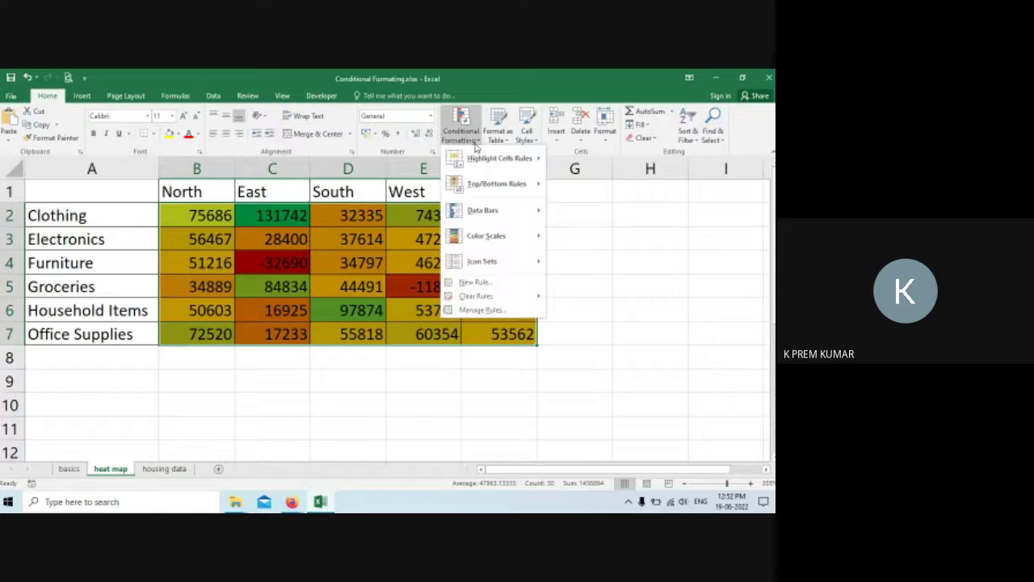
{"action": "left_click", "coordinate": [504, 310]}
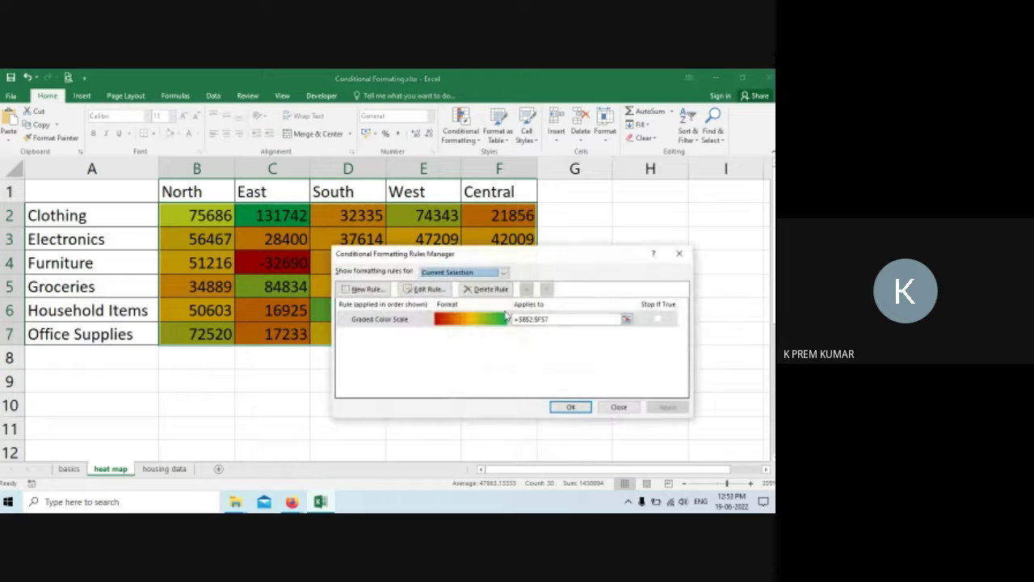
{"action": "left_click_drag", "start_coordinate": [480, 250], "coordinate": [444, 301]}
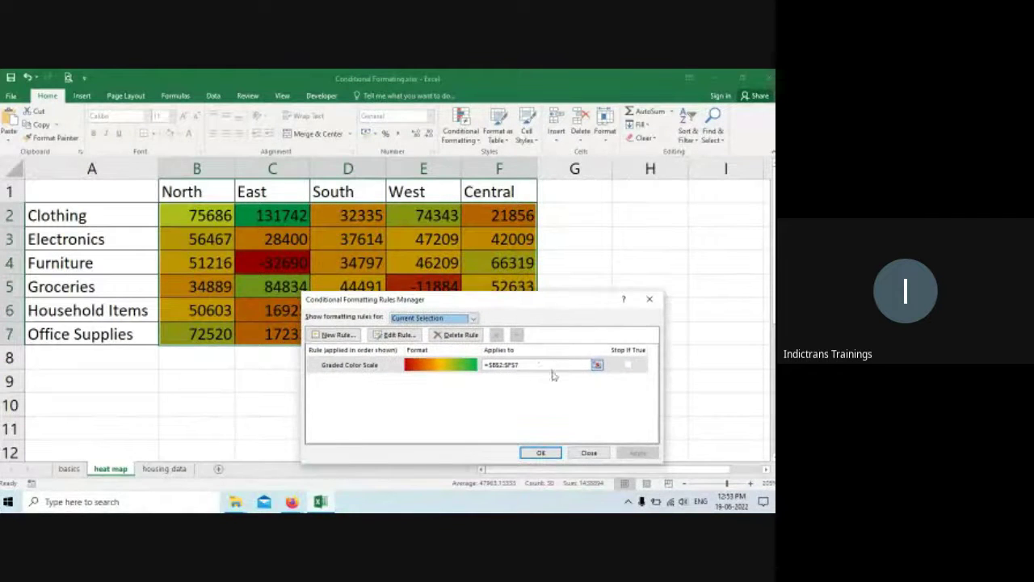
{"action": "left_click", "coordinate": [596, 365]}
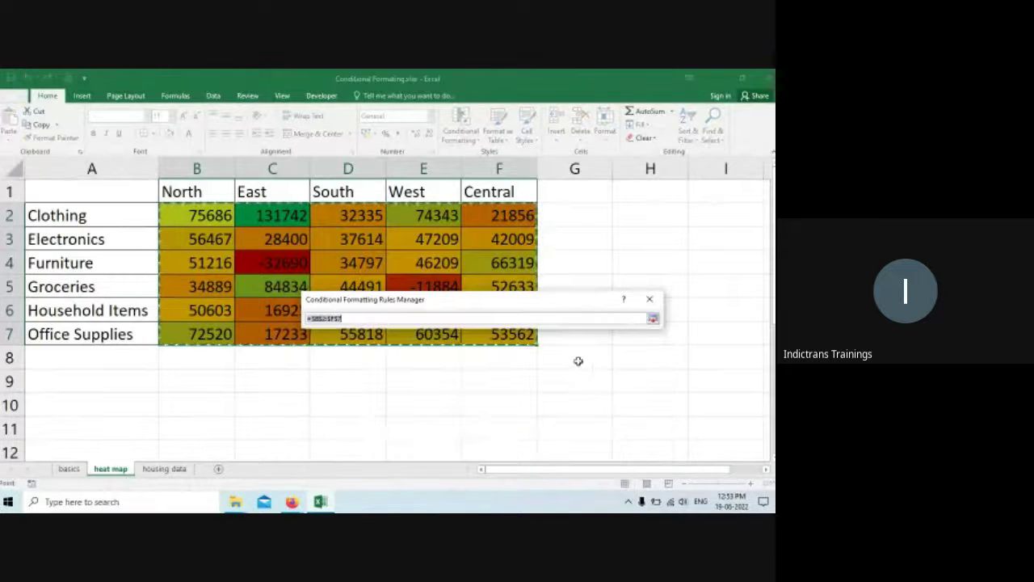
{"action": "left_click_drag", "start_coordinate": [194, 215], "coordinate": [502, 286]}
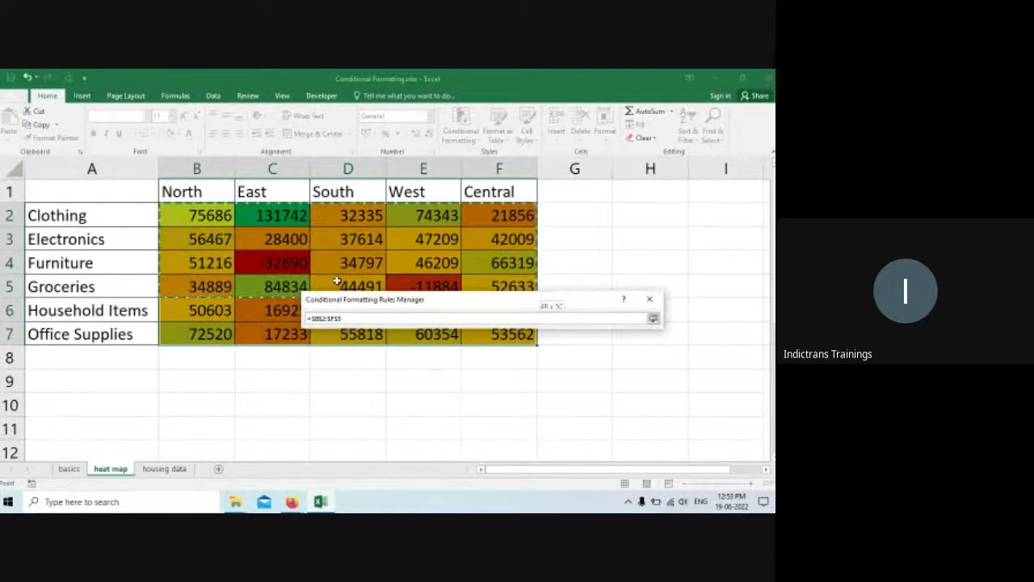
{"action": "left_click", "coordinate": [652, 319]}
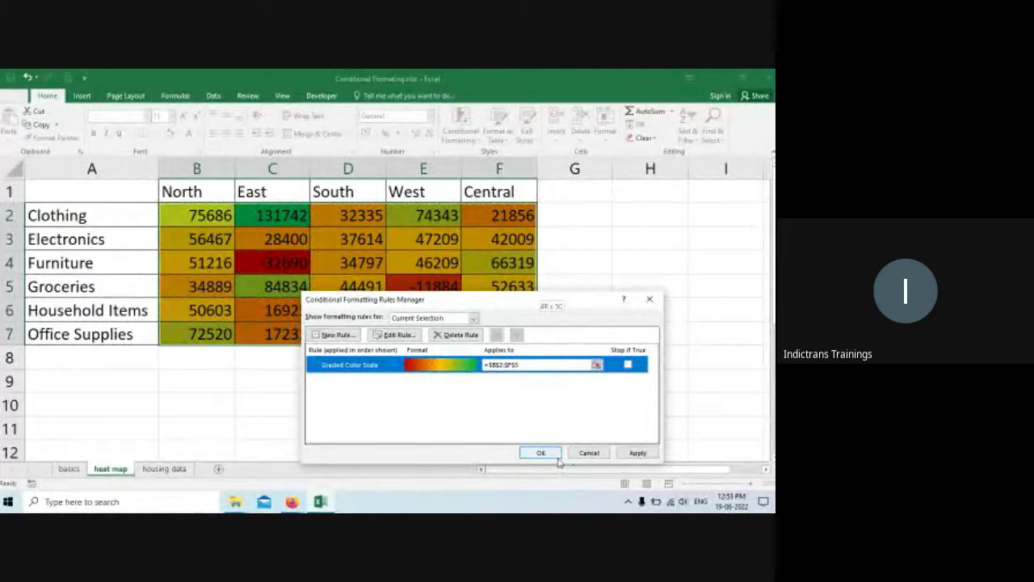
Step: Change the Graded Color Scale rule's format style to 2-Color Scale, apply the rule changes, and deselect the table
{"action": "left_click", "coordinate": [395, 335]}
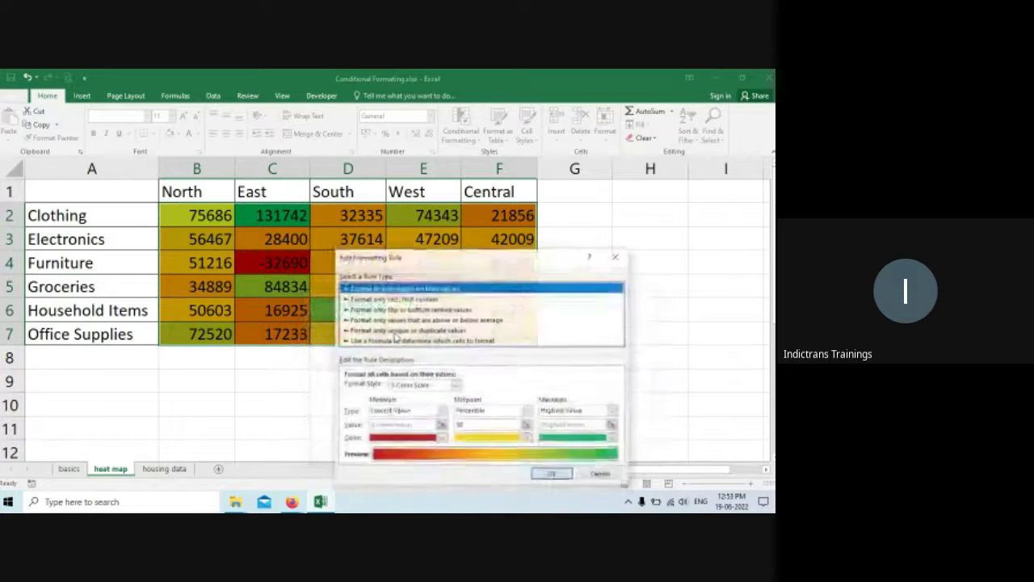
{"action": "left_click", "coordinate": [440, 386]}
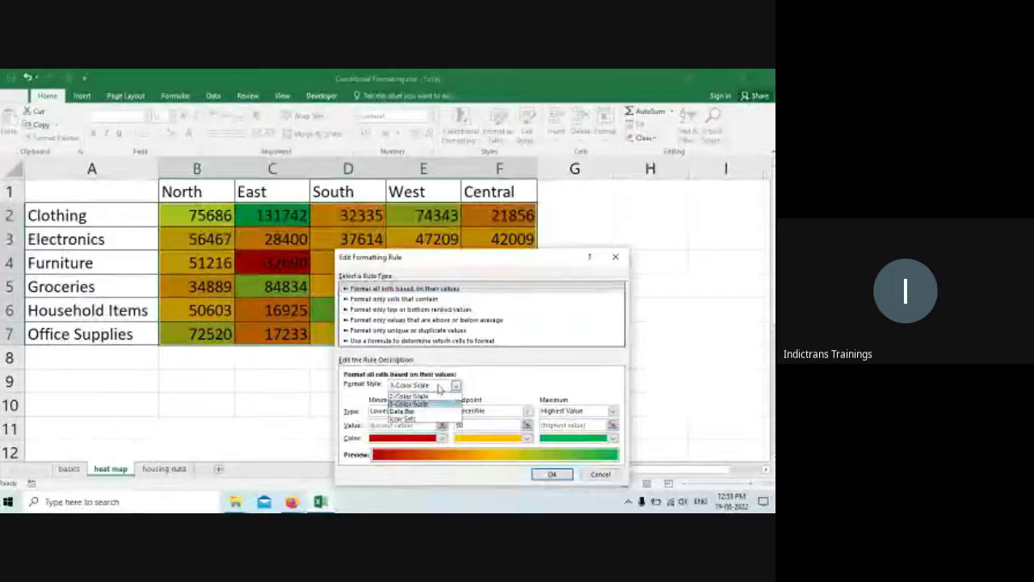
{"action": "left_click", "coordinate": [414, 396]}
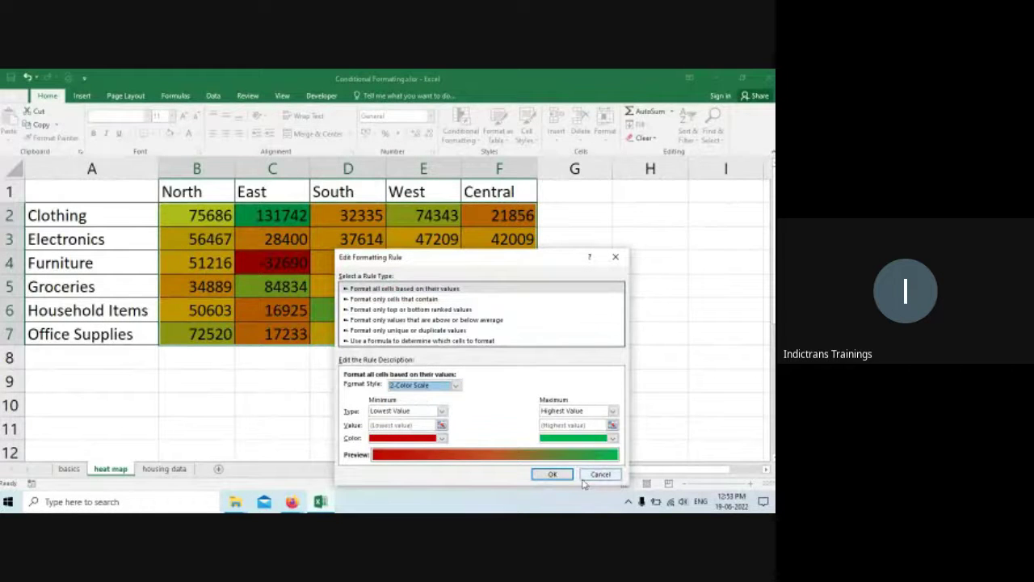
{"action": "left_click", "coordinate": [553, 475]}
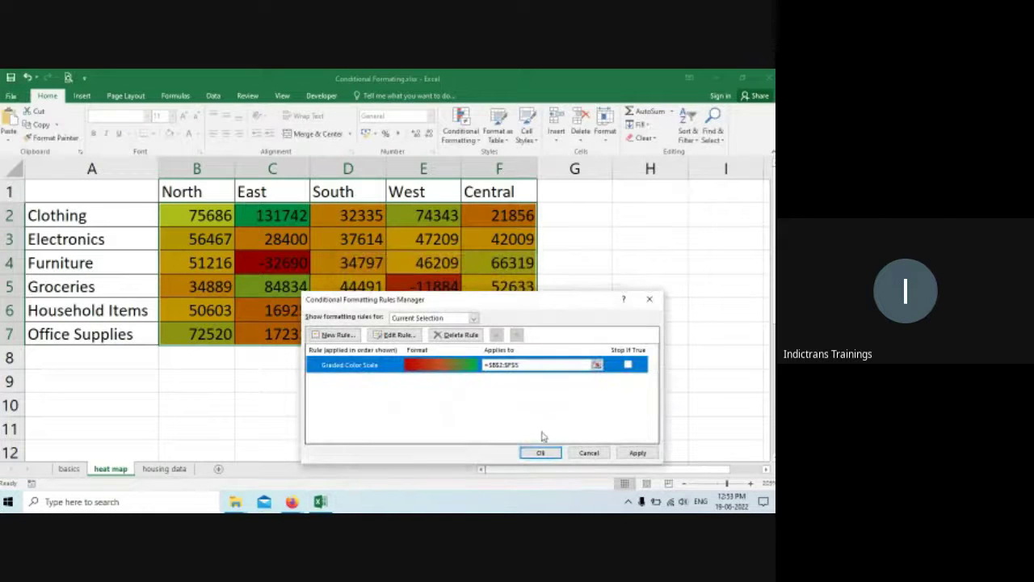
{"action": "left_click", "coordinate": [547, 452]}
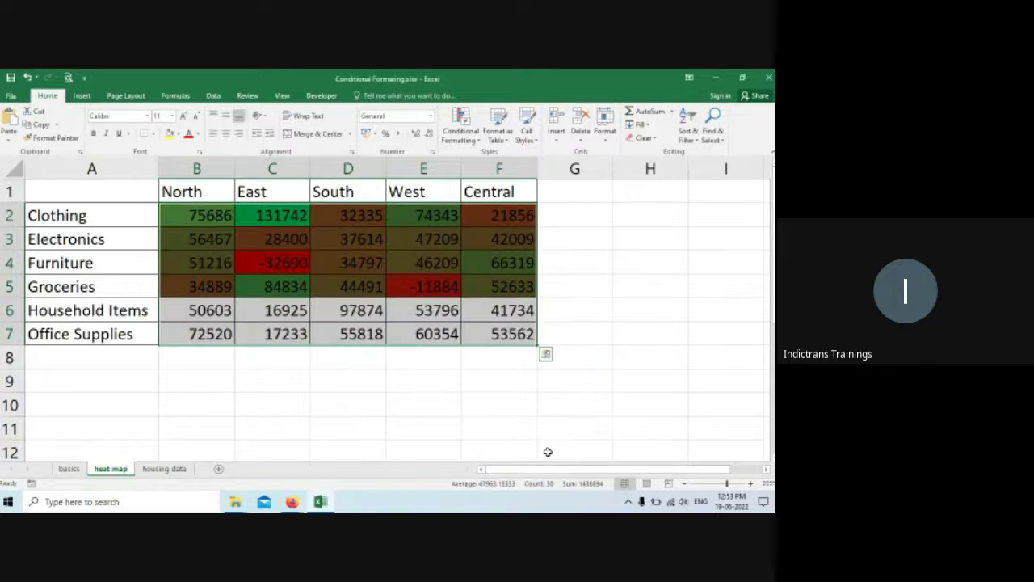
{"action": "left_click", "coordinate": [342, 373]}
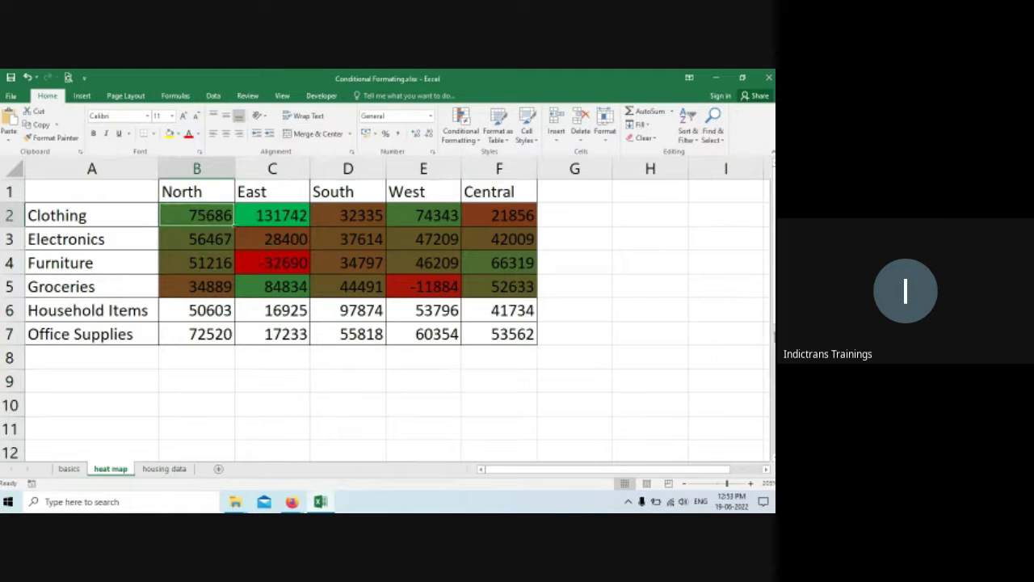
{"action": "left_click_drag", "start_coordinate": [727, 335], "coordinate": [731, 354]}
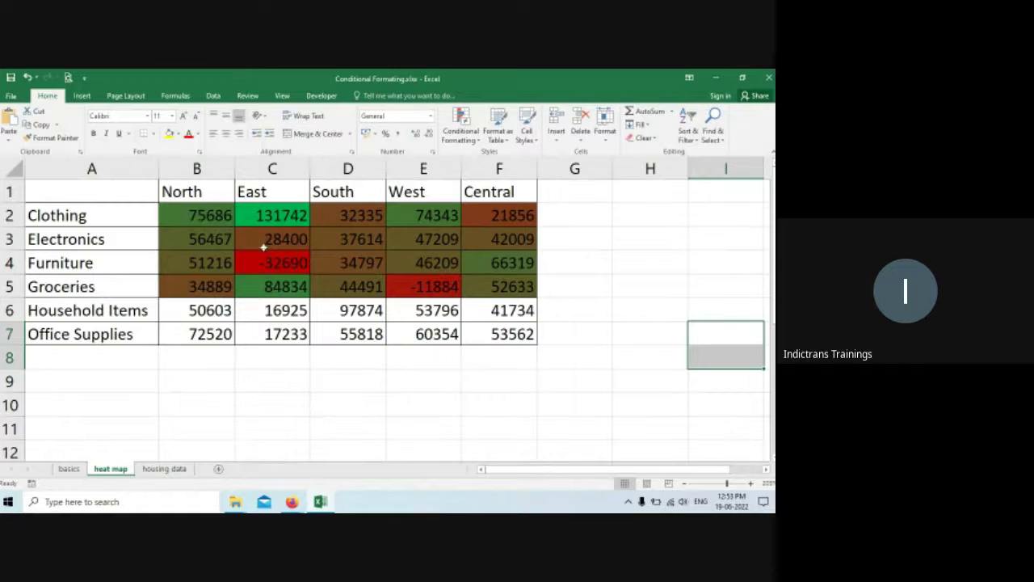
Step: Switch to the housing data sheet and look through all its listing records from the header row to the last row
{"action": "left_click", "coordinate": [607, 317]}
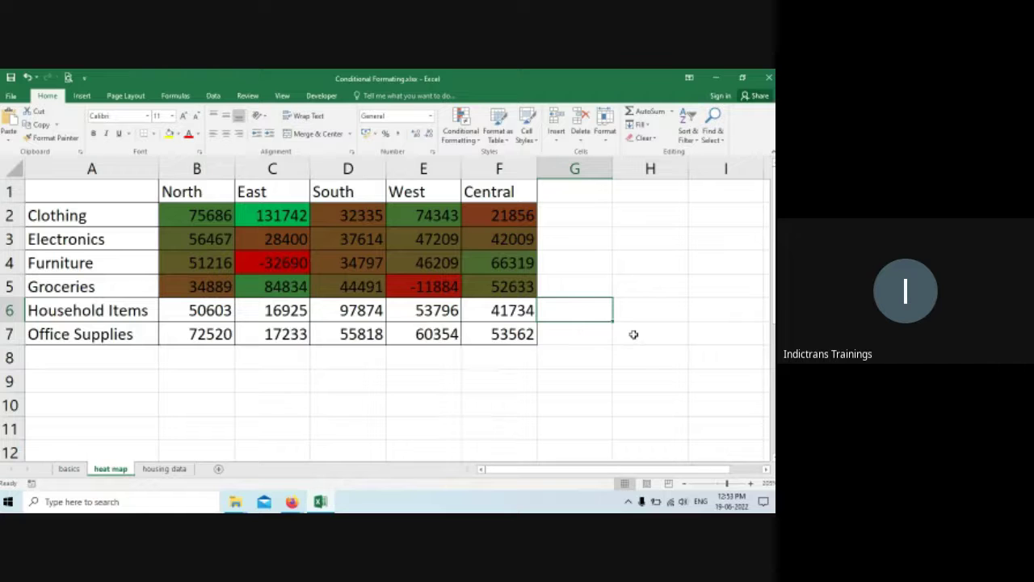
{"action": "left_click", "coordinate": [164, 468]}
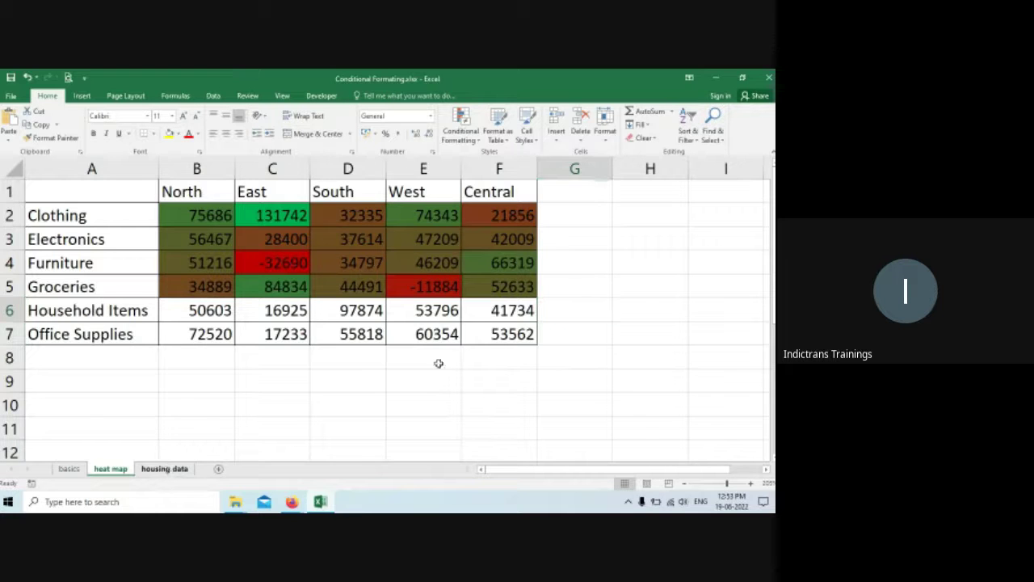
{"action": "left_click", "coordinate": [359, 305]}
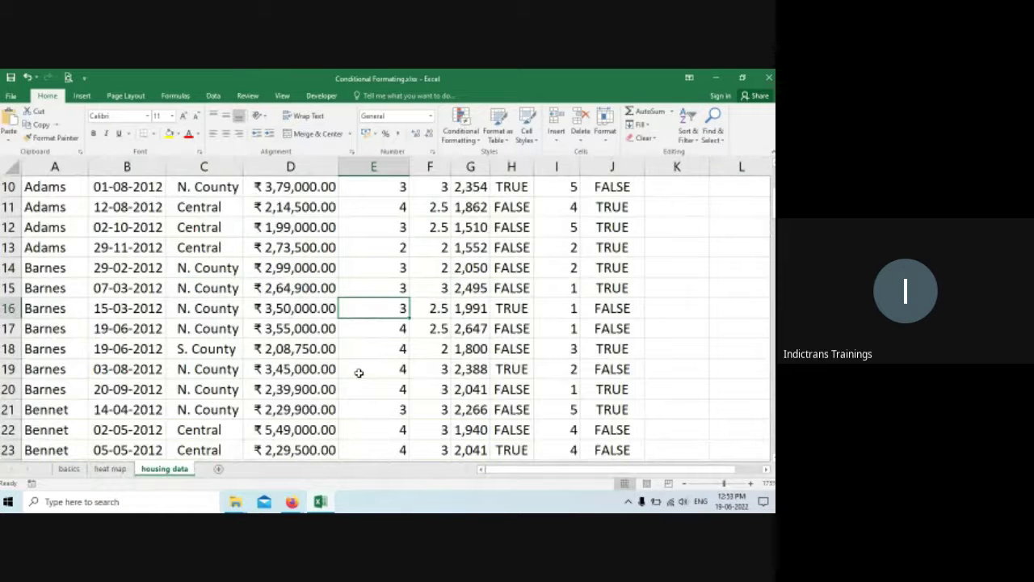
{"action": "key", "text": "ctrl+Home"}
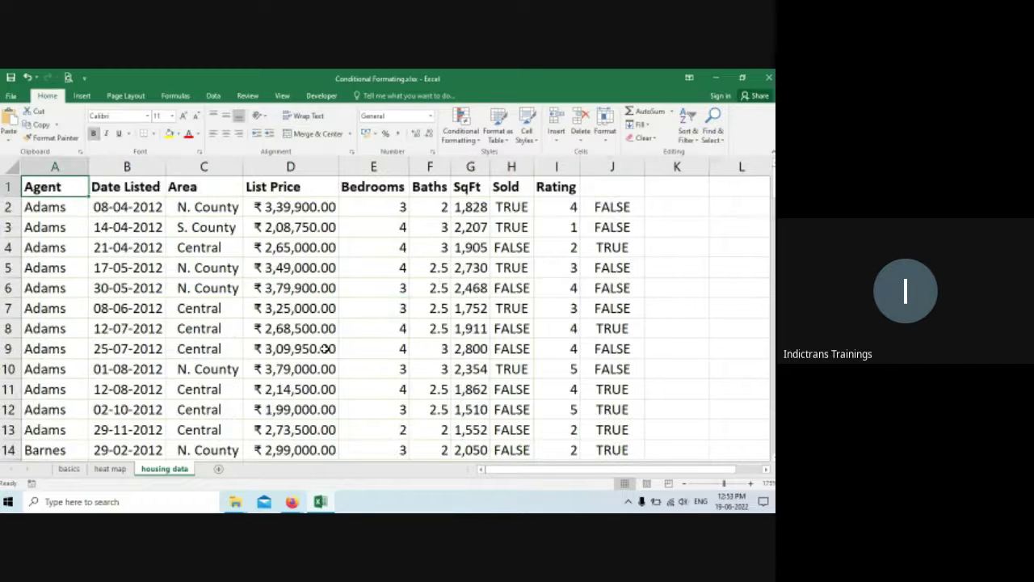
{"action": "scroll", "coordinate": [355, 368], "scroll_direction": "down", "scroll_amount": 16}
{"action": "scroll", "coordinate": [331, 354], "scroll_direction": "down", "scroll_amount": 20}
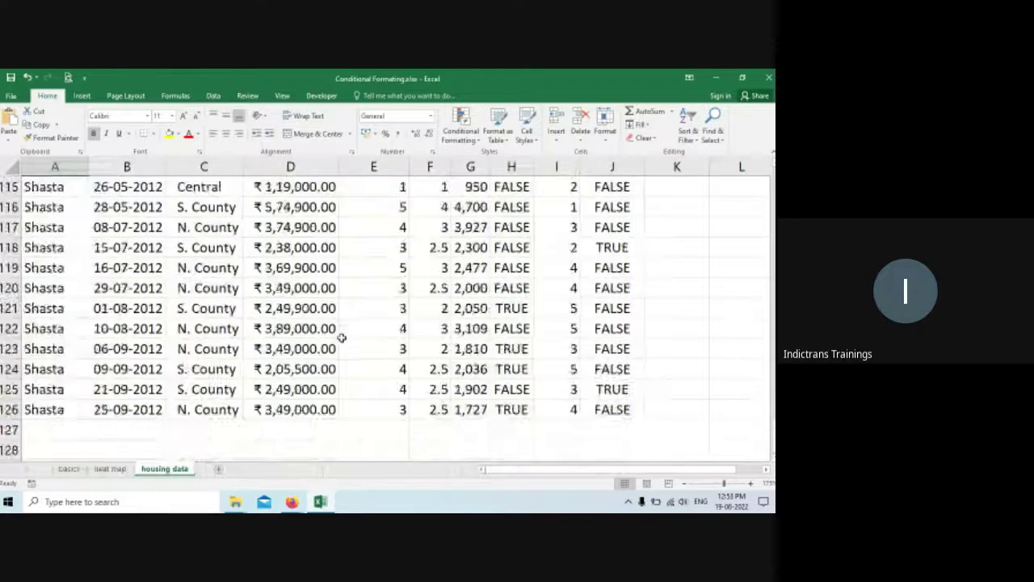
{"action": "scroll", "coordinate": [341, 347], "scroll_direction": "up", "scroll_amount": 3}
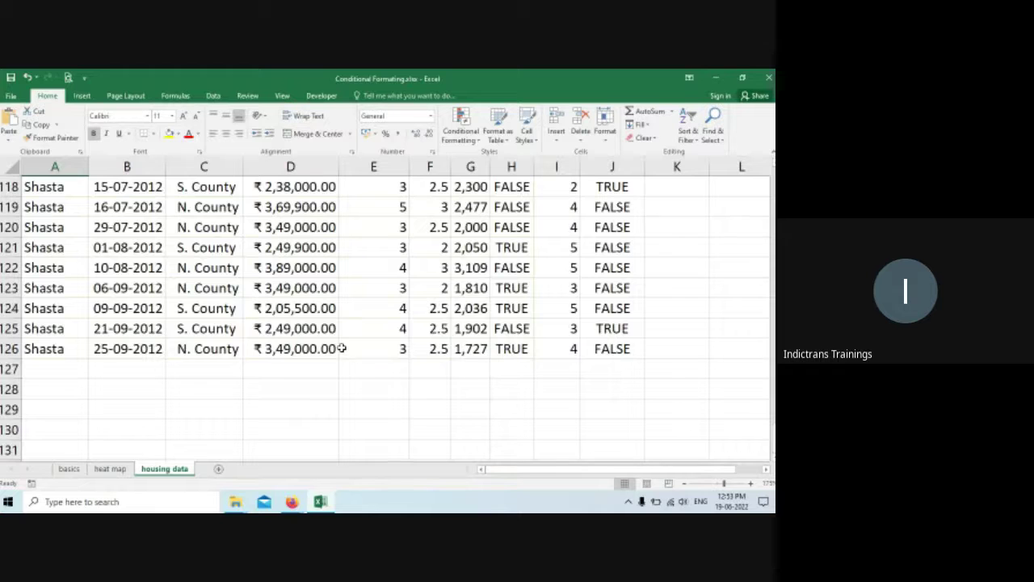
{"action": "scroll", "coordinate": [348, 340], "scroll_direction": "up", "scroll_amount": 20}
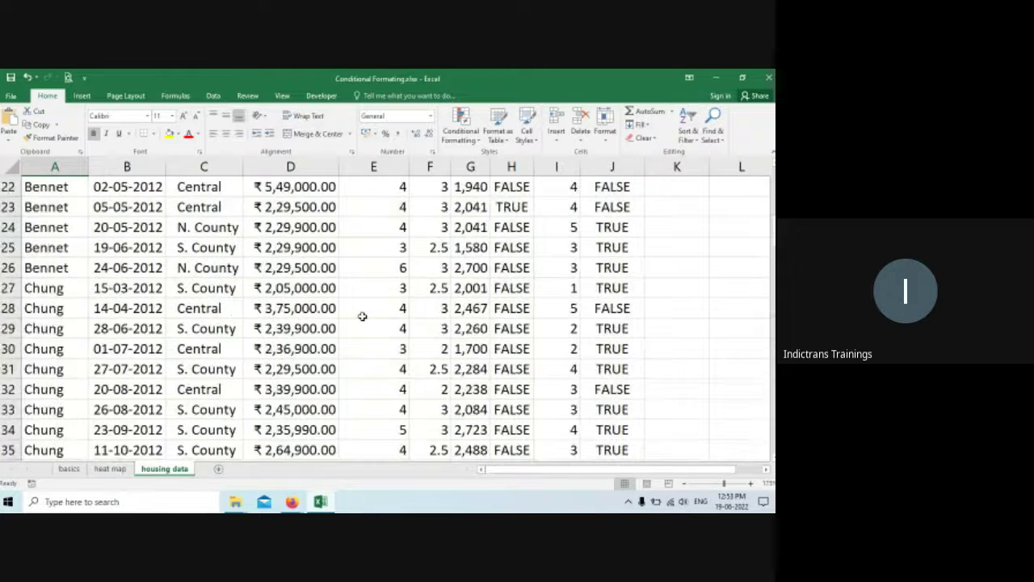
{"action": "scroll", "coordinate": [362, 315], "scroll_direction": "up", "scroll_amount": 7}
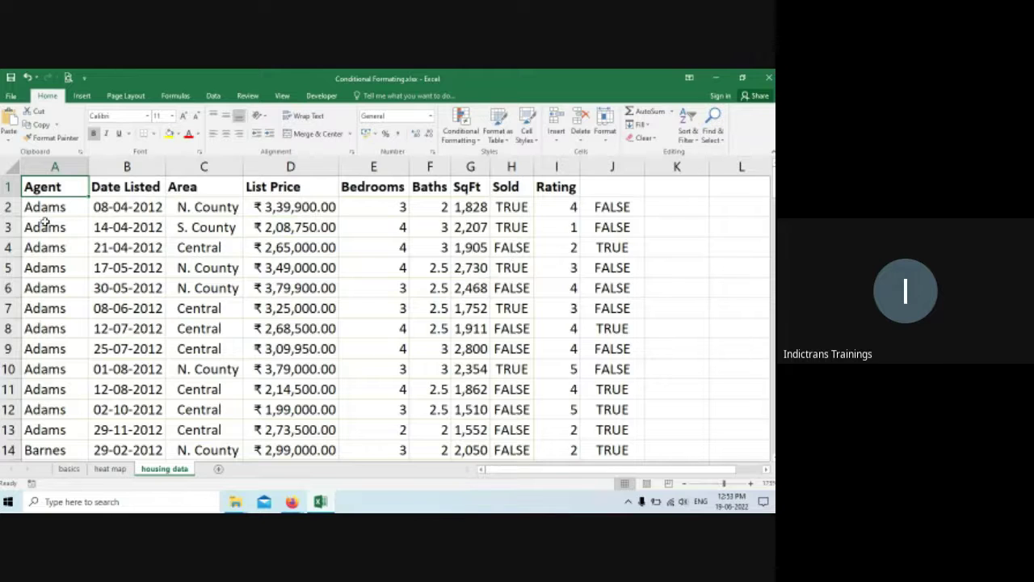
Step: Go through the first listing's fields in row 2, from Date Listed and Area across to Sold and Rating
{"action": "left_click", "coordinate": [129, 207]}
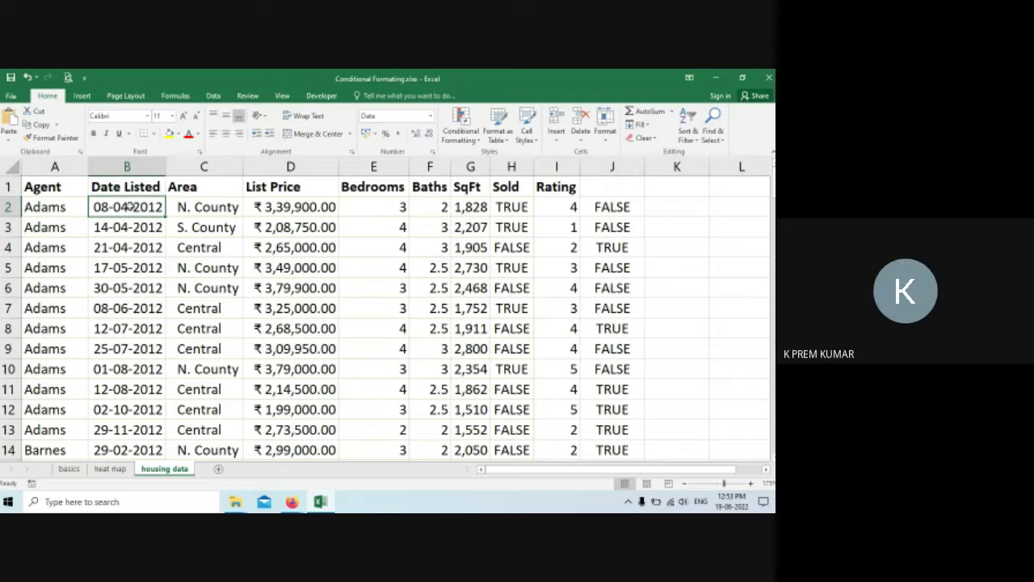
{"action": "left_click", "coordinate": [210, 207]}
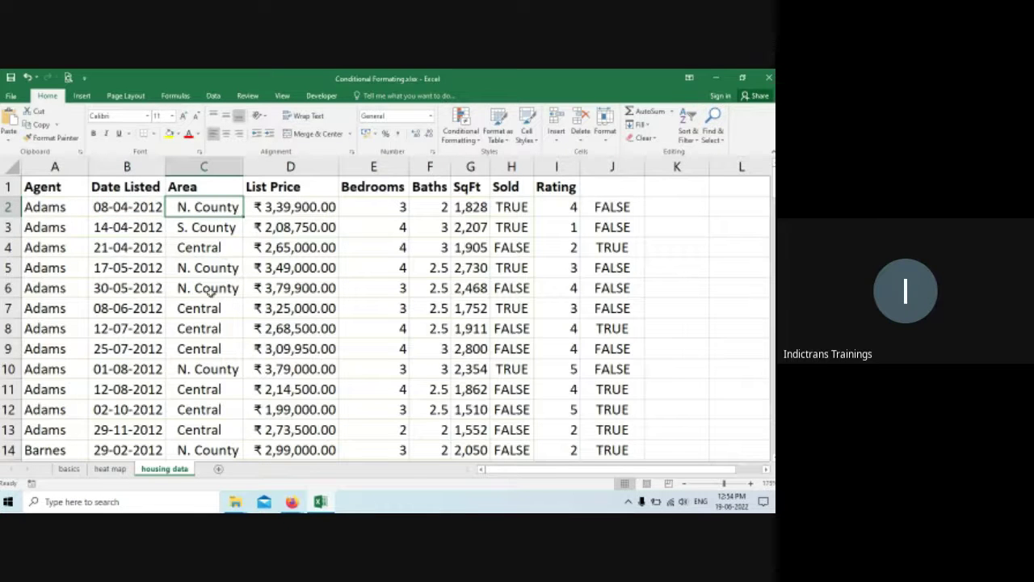
{"action": "left_click", "coordinate": [288, 208]}
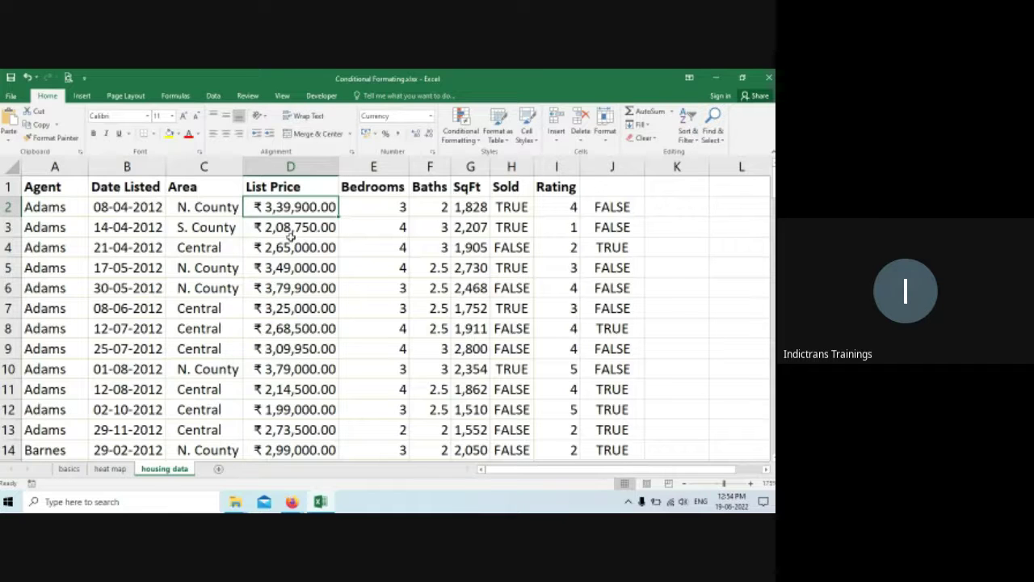
{"action": "left_click", "coordinate": [390, 208]}
{"action": "left_click", "coordinate": [436, 207]}
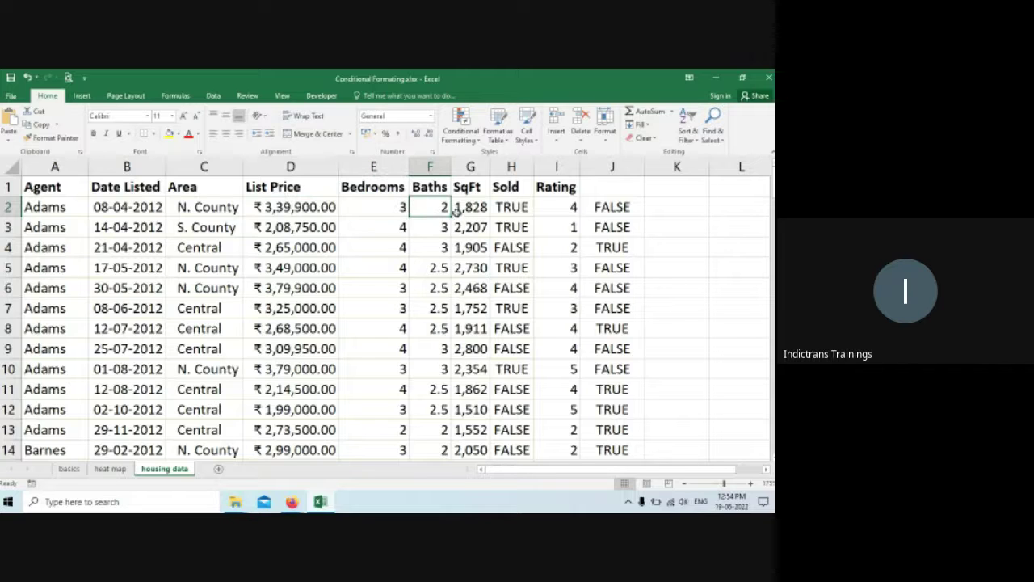
{"action": "left_click", "coordinate": [478, 212]}
{"action": "left_click", "coordinate": [514, 210]}
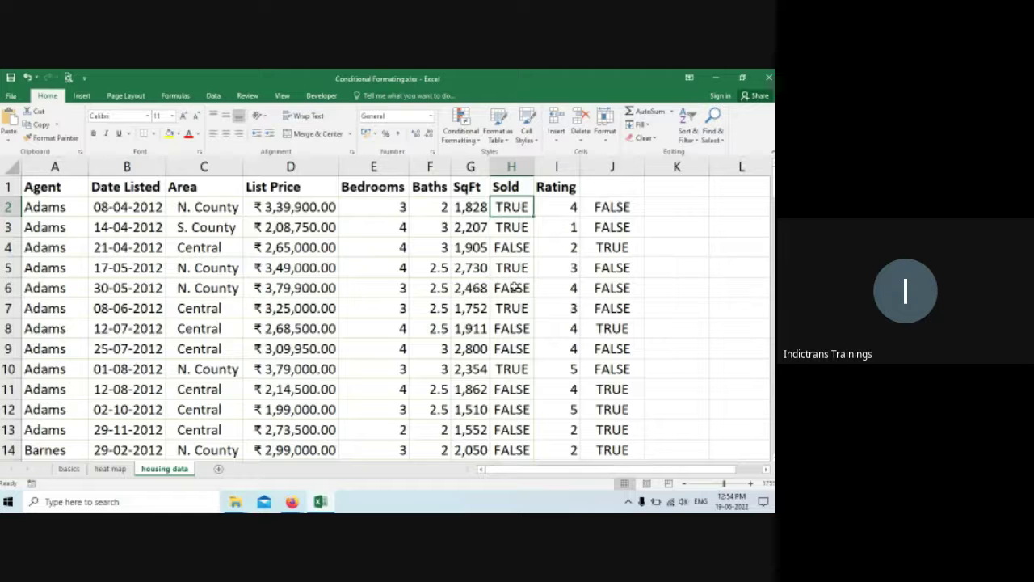
{"action": "left_click", "coordinate": [556, 212]}
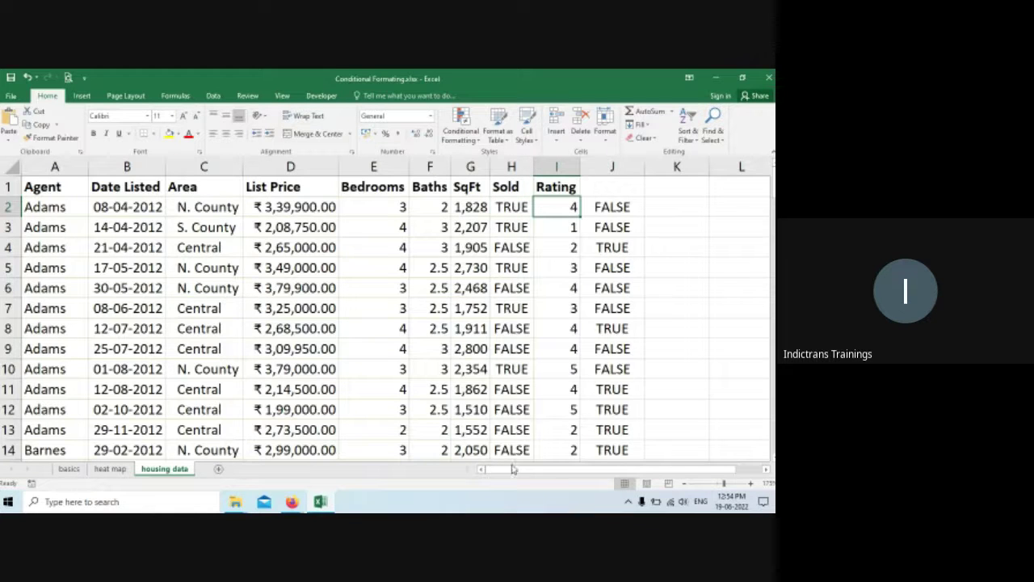
Step: Select the unlabelled result cell J2, turn on the formula bar to show its formula, and move off the cell
{"action": "left_click", "coordinate": [603, 211]}
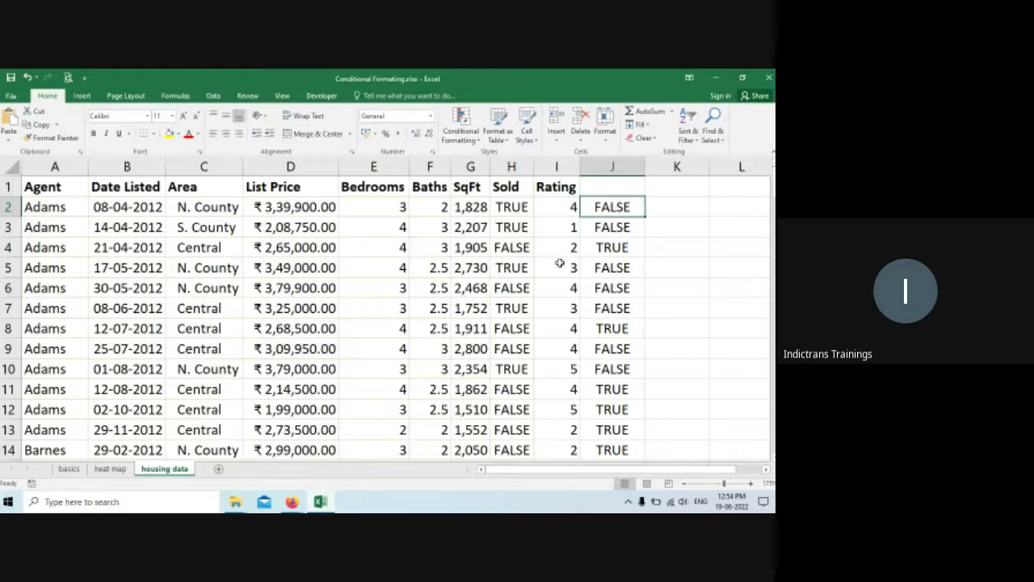
{"action": "left_click", "coordinate": [275, 98]}
{"action": "left_click", "coordinate": [166, 116]}
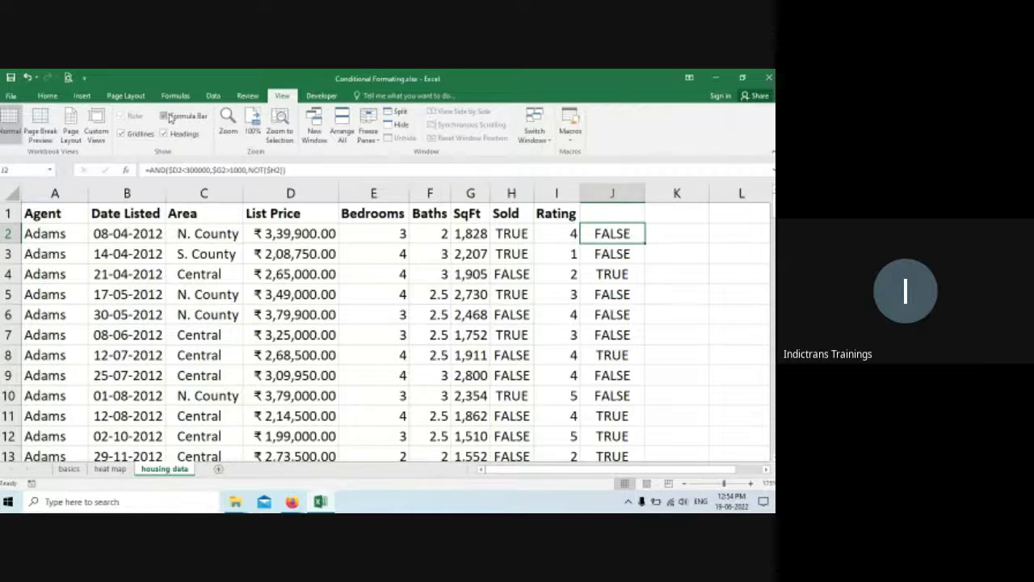
{"action": "left_click", "coordinate": [331, 311]}
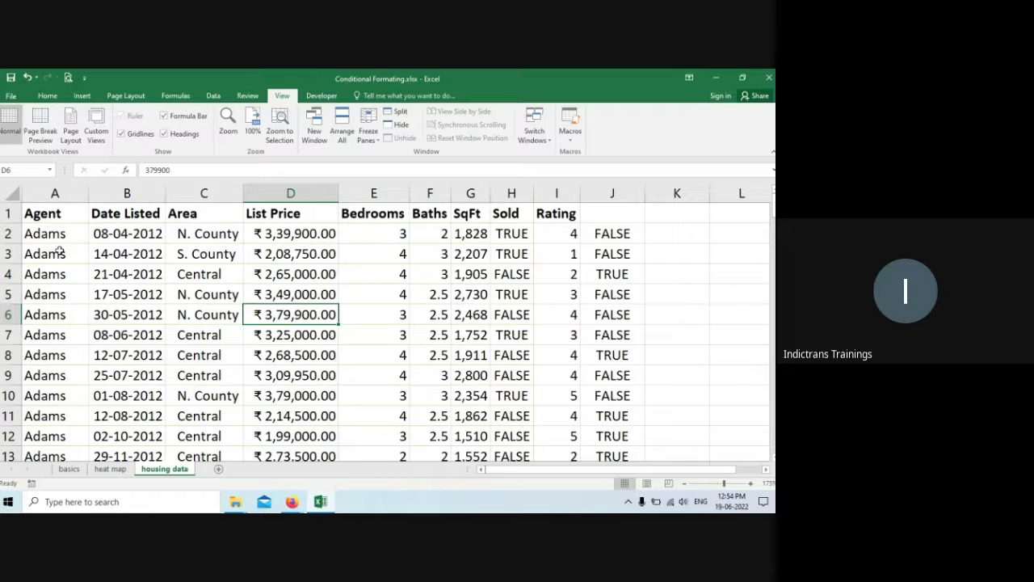
{"action": "left_click", "coordinate": [224, 333]}
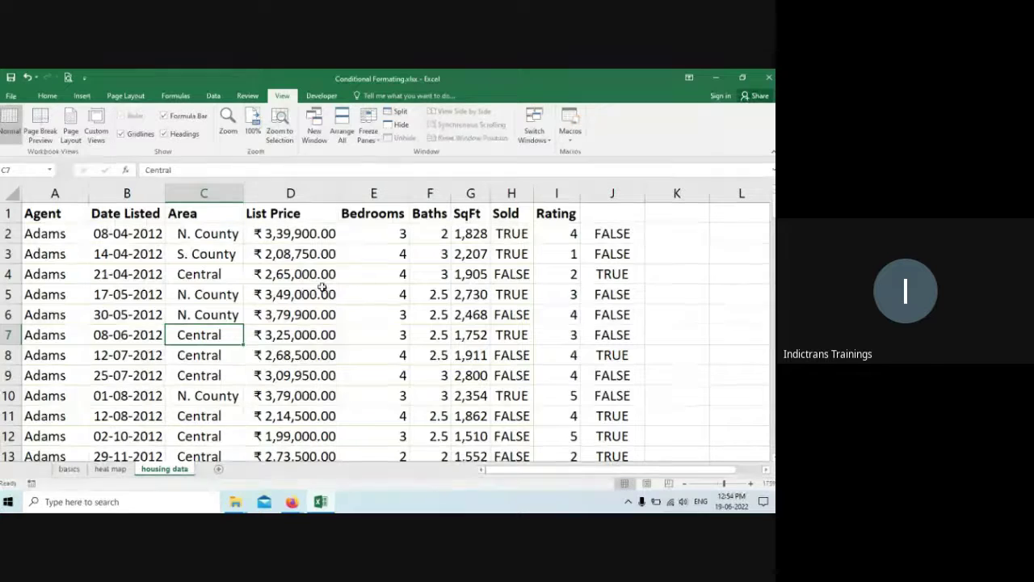
Step: Start a Greater Than highlight rule for the List Price values in D2:D126, with 200000 as the threshold
{"action": "left_click", "coordinate": [303, 239]}
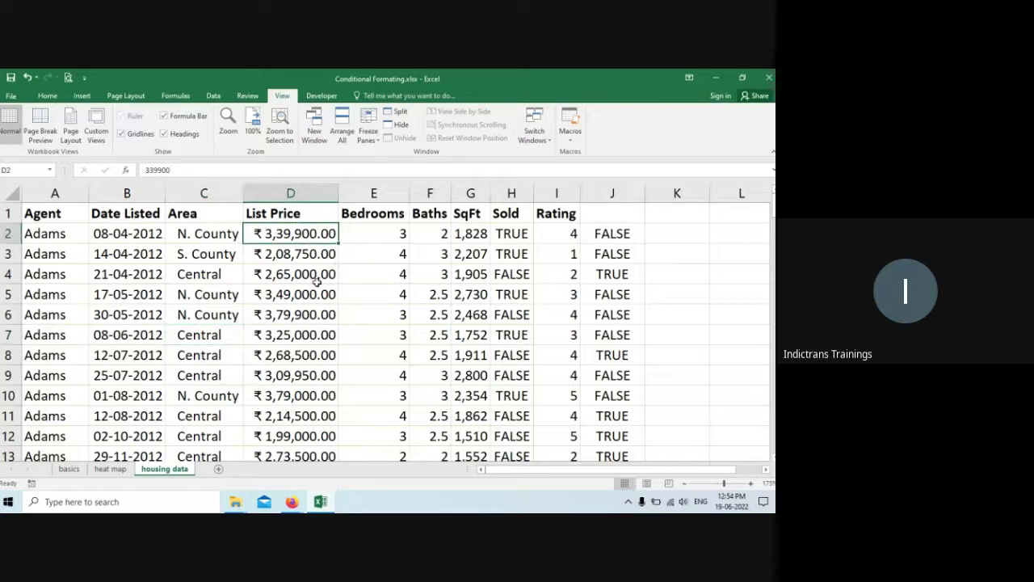
{"action": "key", "text": "ctrl+shift+Down"}
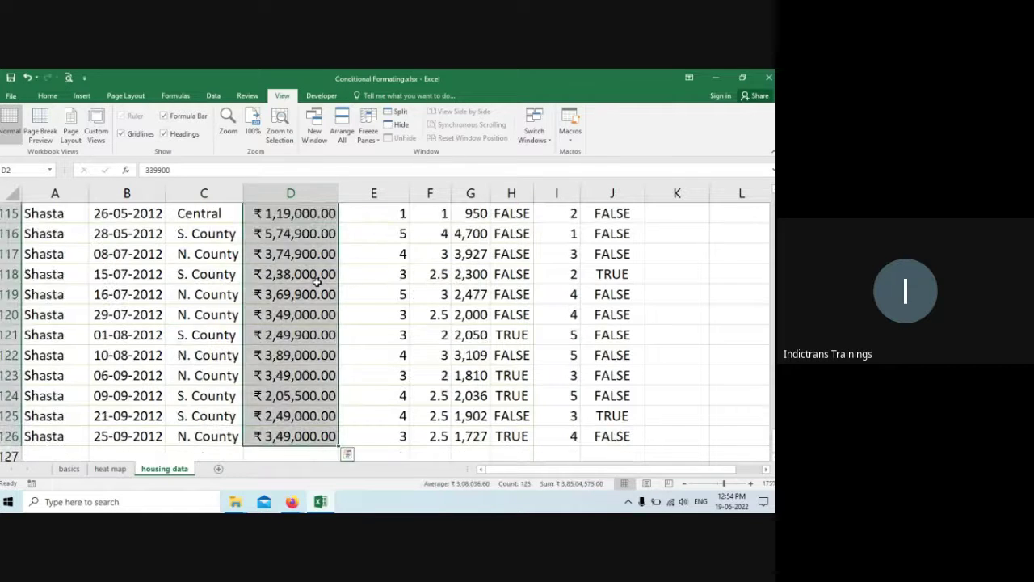
{"action": "scroll", "coordinate": [386, 174], "scroll_direction": "up", "scroll_amount": 12}
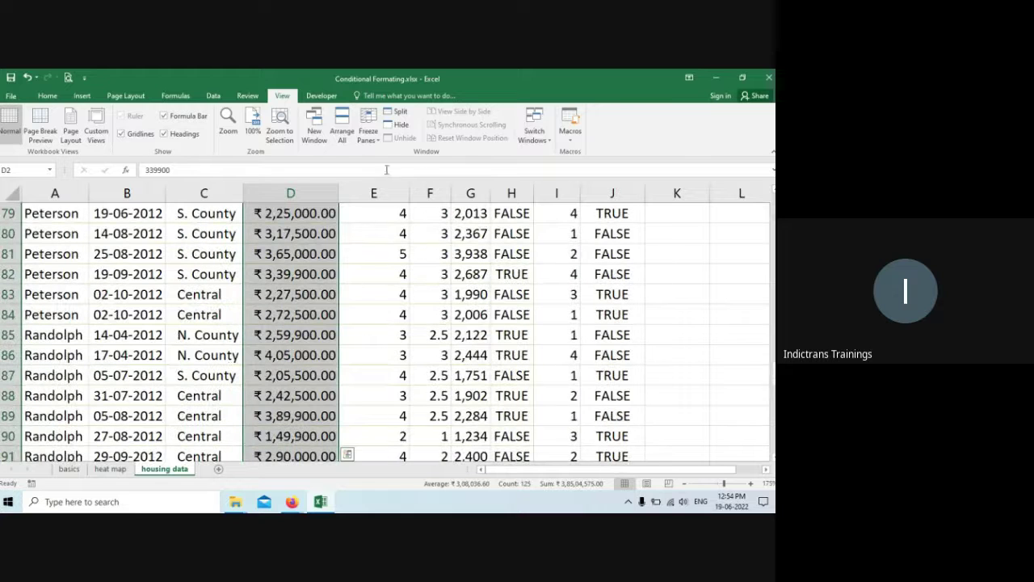
{"action": "left_click", "coordinate": [48, 95]}
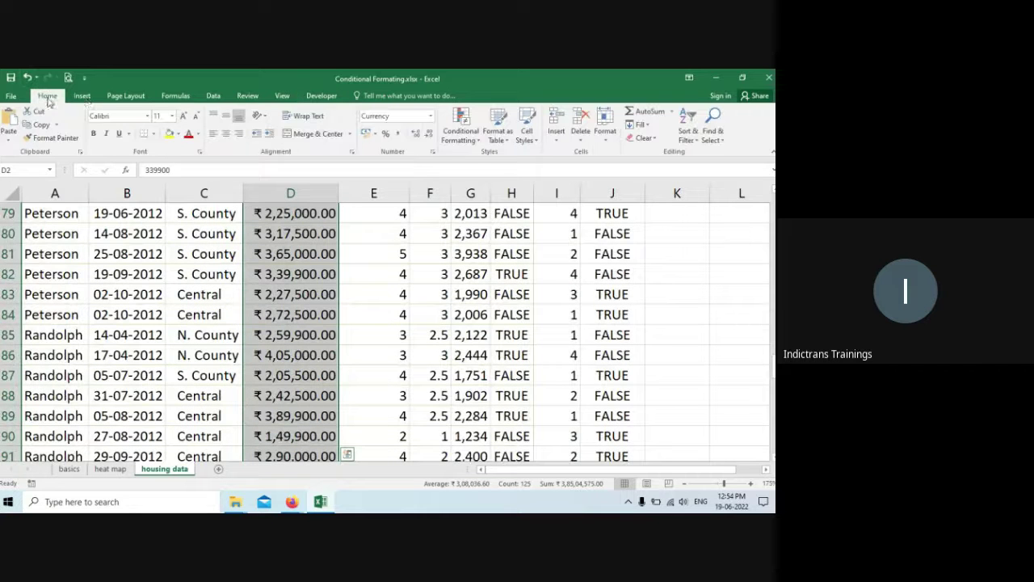
{"action": "left_click", "coordinate": [469, 143]}
{"action": "mouse_move", "coordinate": [501, 159]}
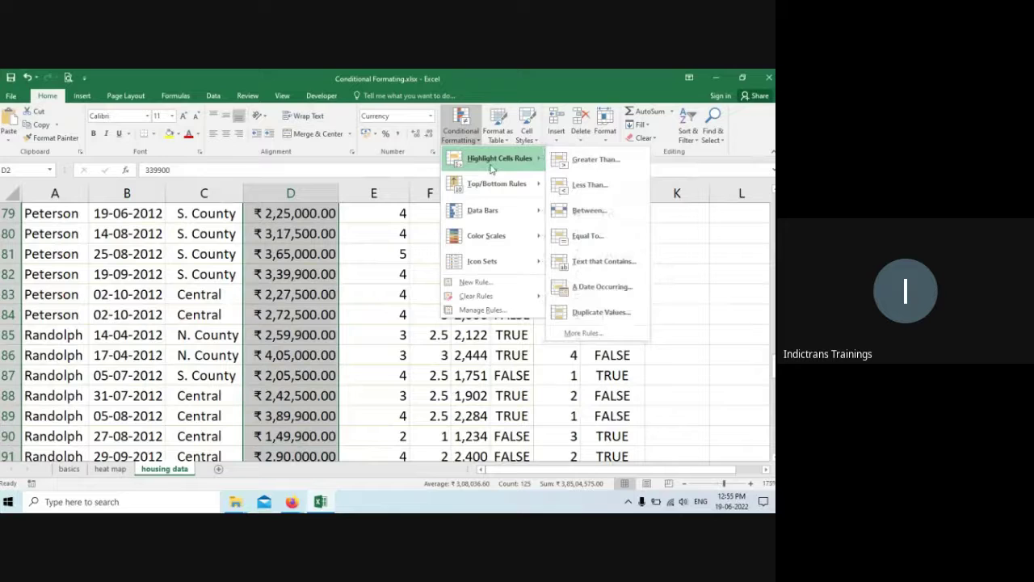
{"action": "left_click", "coordinate": [625, 168]}
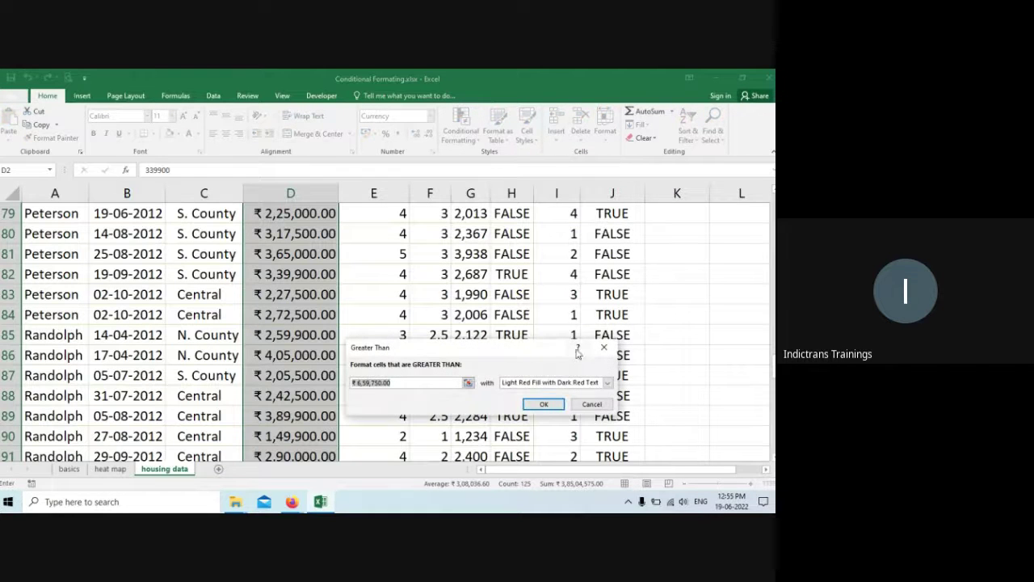
{"action": "type", "text": "200"}
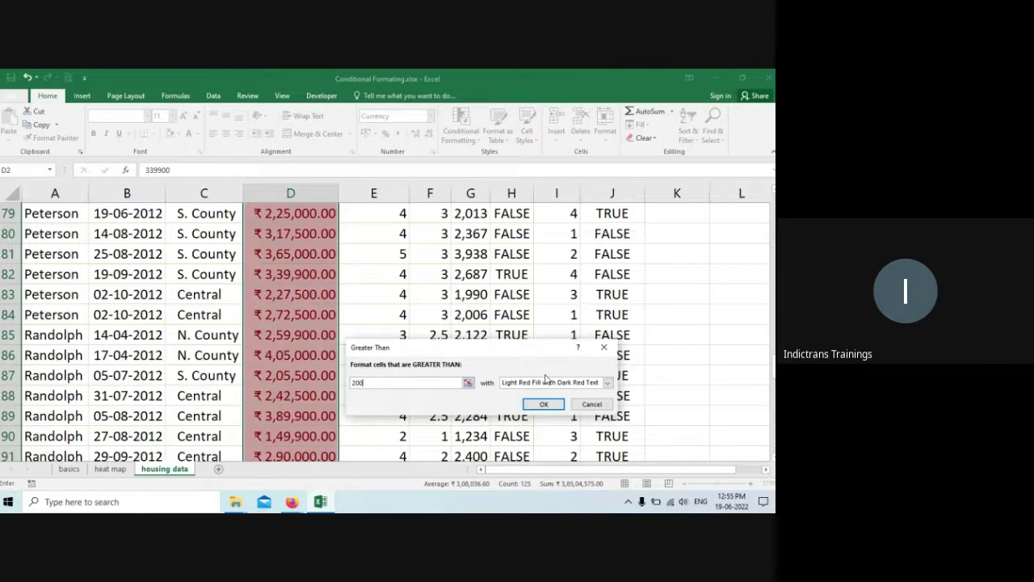
{"action": "type", "text": "000"}
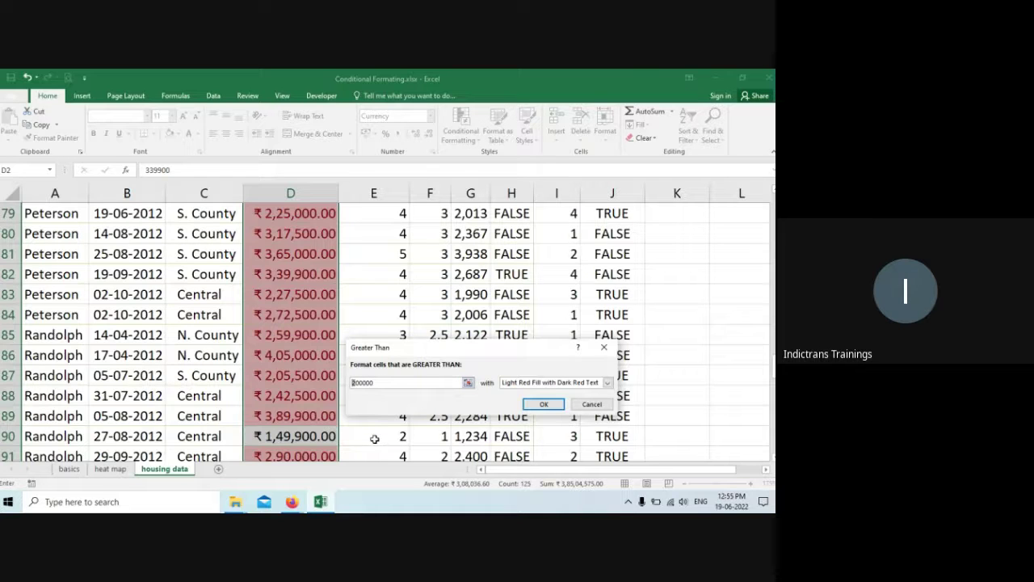
Step: Change the Greater Than threshold to 400000, apply the rule with Light Red Fill with Dark Red Text, and deselect the column
{"action": "key", "text": "Delete"}
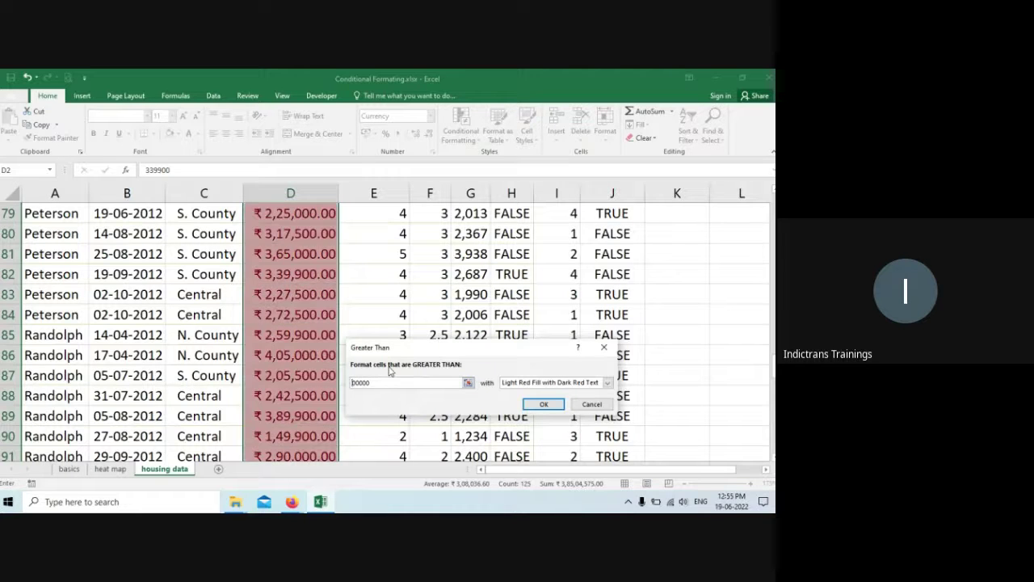
{"action": "type", "text": "4"}
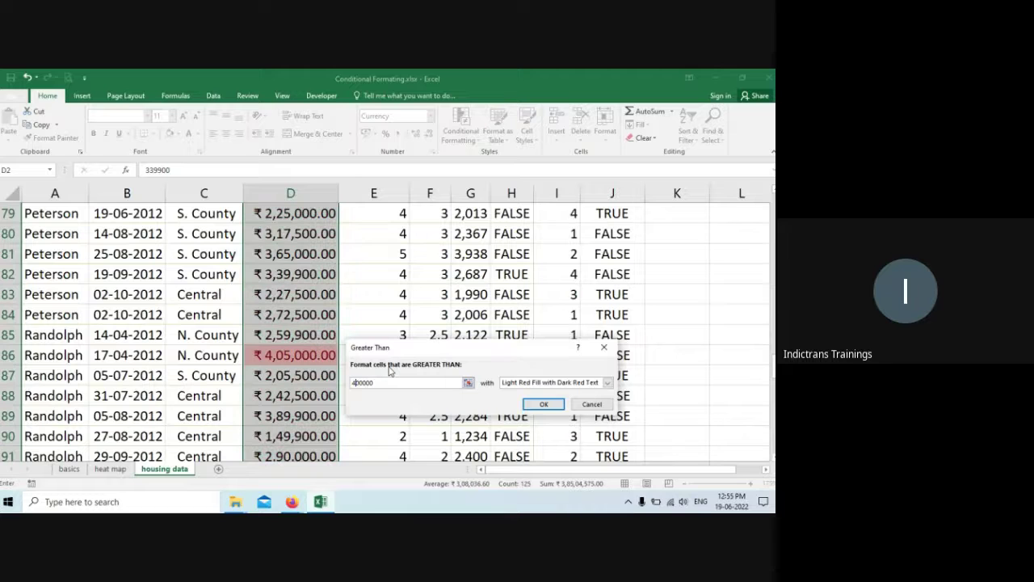
{"action": "left_click", "coordinate": [545, 406]}
{"action": "left_click", "coordinate": [300, 393]}
Step: Examine the List Price column throughout the housing data to see which prices the Greater Than rule highlights
{"action": "scroll", "coordinate": [300, 372], "scroll_direction": "down", "scroll_amount": 14}
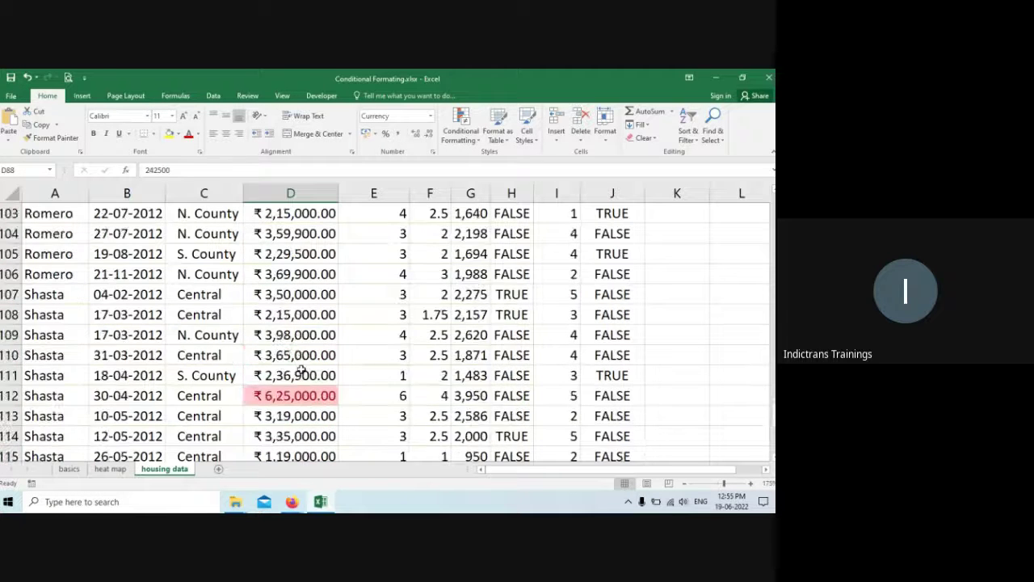
{"action": "scroll", "coordinate": [301, 369], "scroll_direction": "up", "scroll_amount": 5}
{"action": "scroll", "coordinate": [300, 369], "scroll_direction": "up", "scroll_amount": 20}
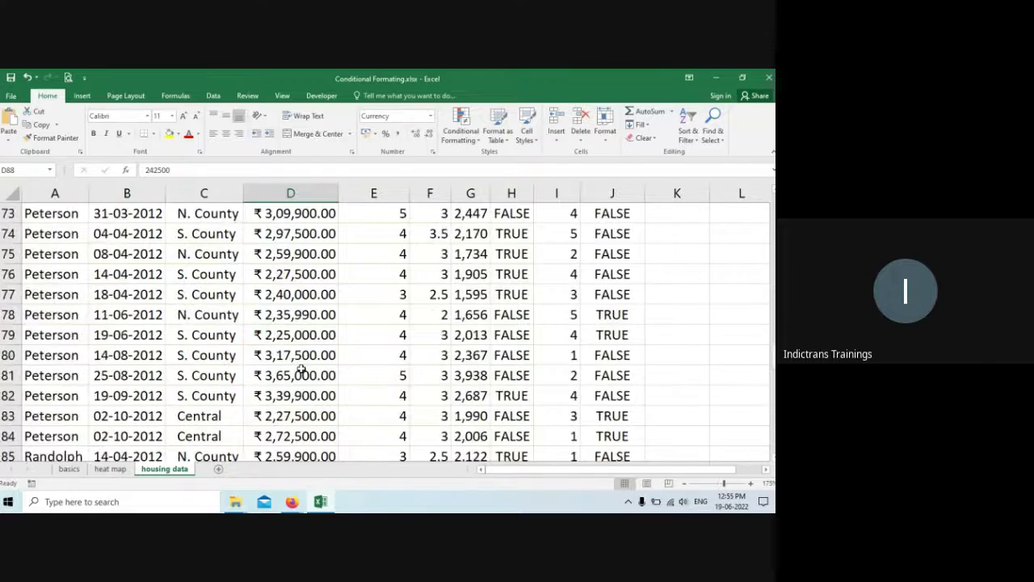
{"action": "scroll", "coordinate": [300, 365], "scroll_direction": "up", "scroll_amount": 3}
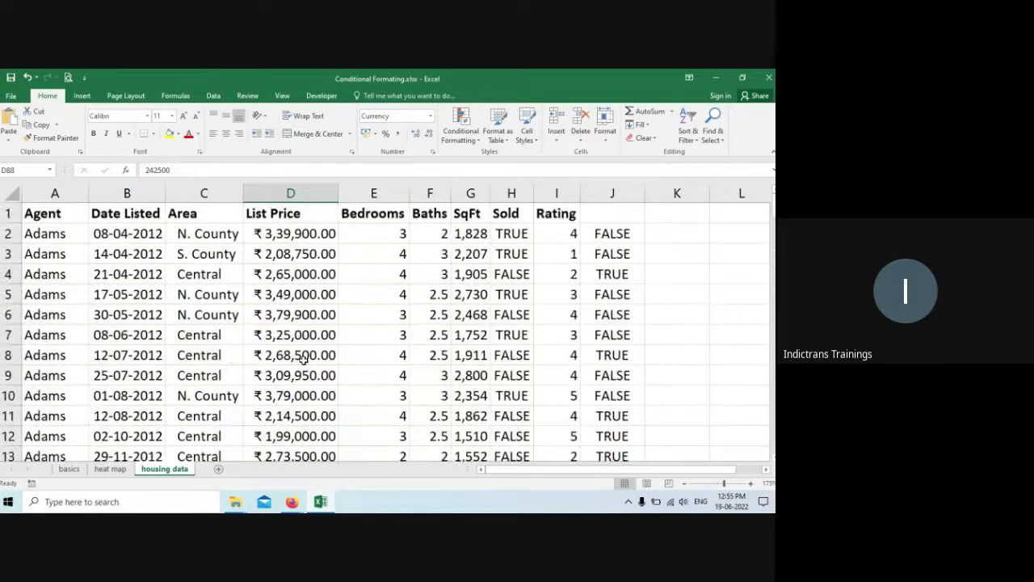
{"action": "scroll", "coordinate": [308, 366], "scroll_direction": "down", "scroll_amount": 5}
{"action": "scroll", "coordinate": [308, 365], "scroll_direction": "up", "scroll_amount": 5}
{"action": "scroll", "coordinate": [308, 365], "scroll_direction": "down", "scroll_amount": 9}
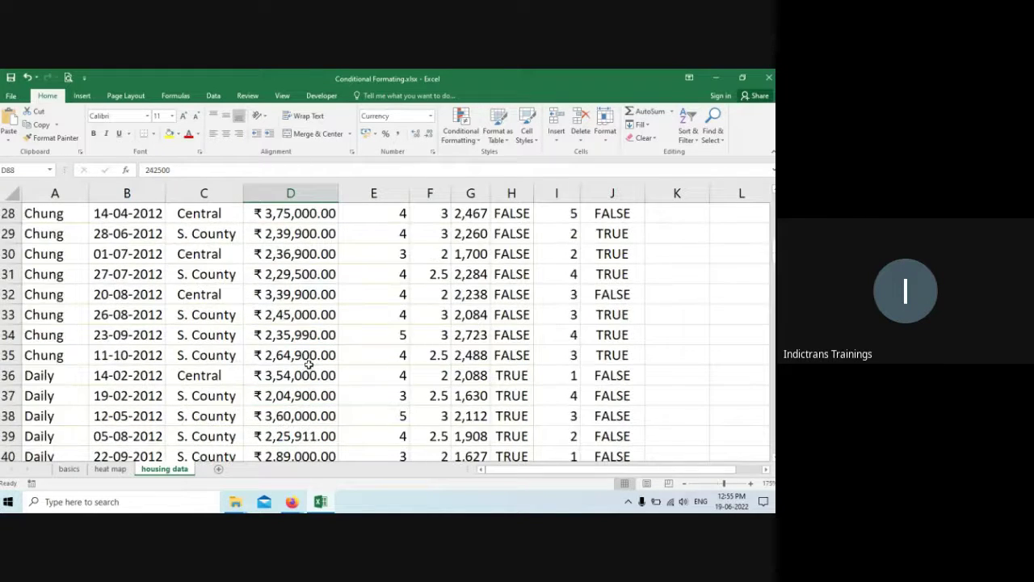
{"action": "scroll", "coordinate": [307, 365], "scroll_direction": "down", "scroll_amount": 5}
{"action": "scroll", "coordinate": [308, 365], "scroll_direction": "up", "scroll_amount": 14}
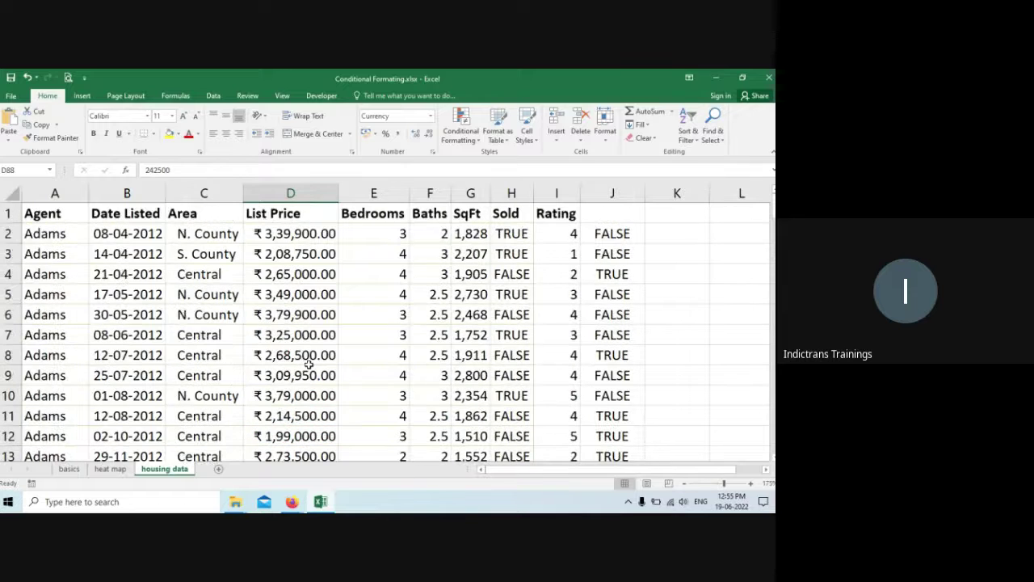
{"action": "scroll", "coordinate": [307, 365], "scroll_direction": "down", "scroll_amount": 3}
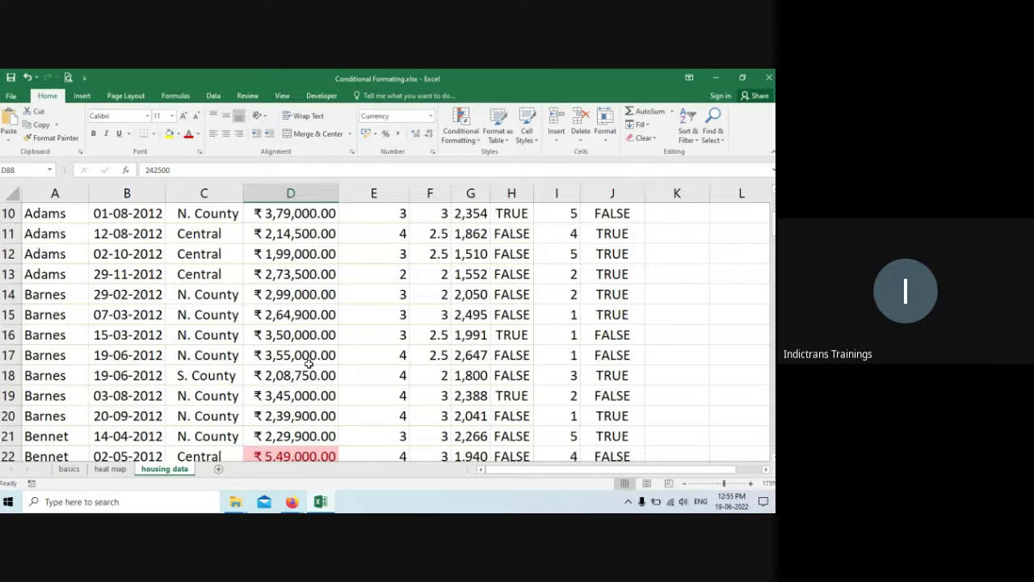
{"action": "scroll", "coordinate": [308, 366], "scroll_direction": "up", "scroll_amount": 3}
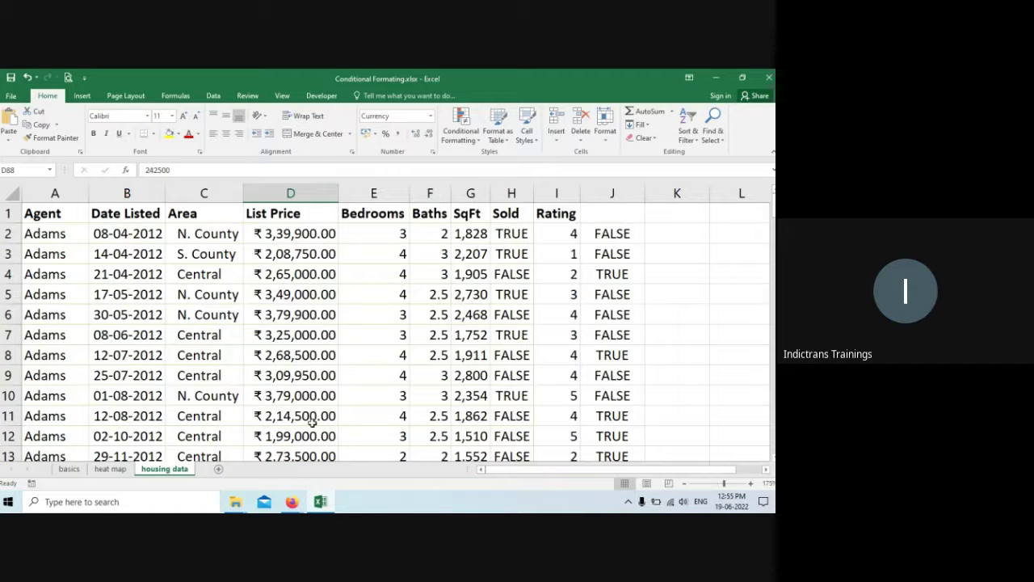
Step: Clear all conditional formatting rules from the entire housing data sheet, check a formerly highlighted List Price cell, and return to cell A1
{"action": "scroll", "coordinate": [311, 424], "scroll_direction": "down", "scroll_amount": 9}
{"action": "scroll", "coordinate": [306, 430], "scroll_direction": "up", "scroll_amount": 1}
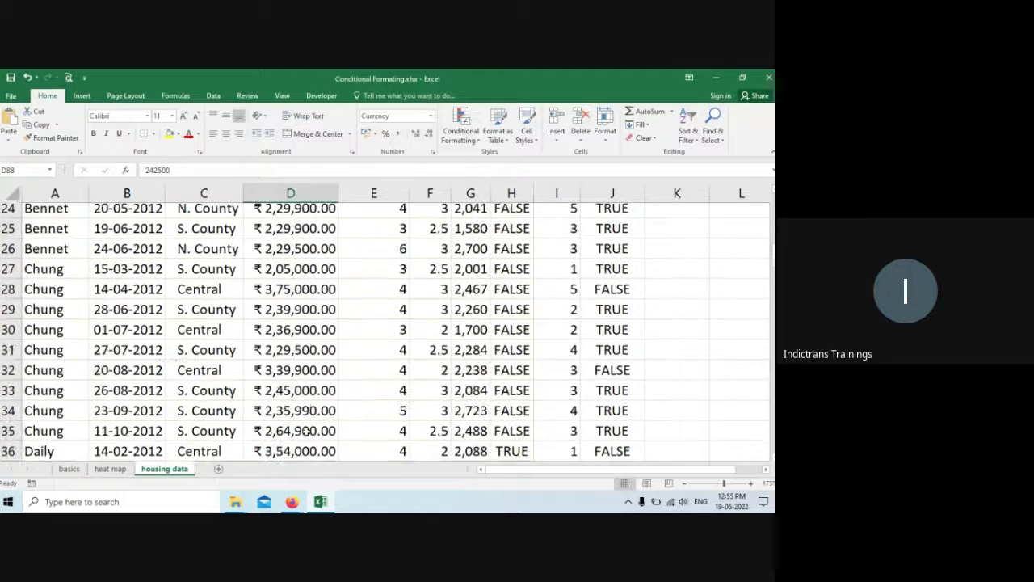
{"action": "scroll", "coordinate": [307, 431], "scroll_direction": "up", "scroll_amount": 2}
{"action": "scroll", "coordinate": [306, 431], "scroll_direction": "down", "scroll_amount": 9}
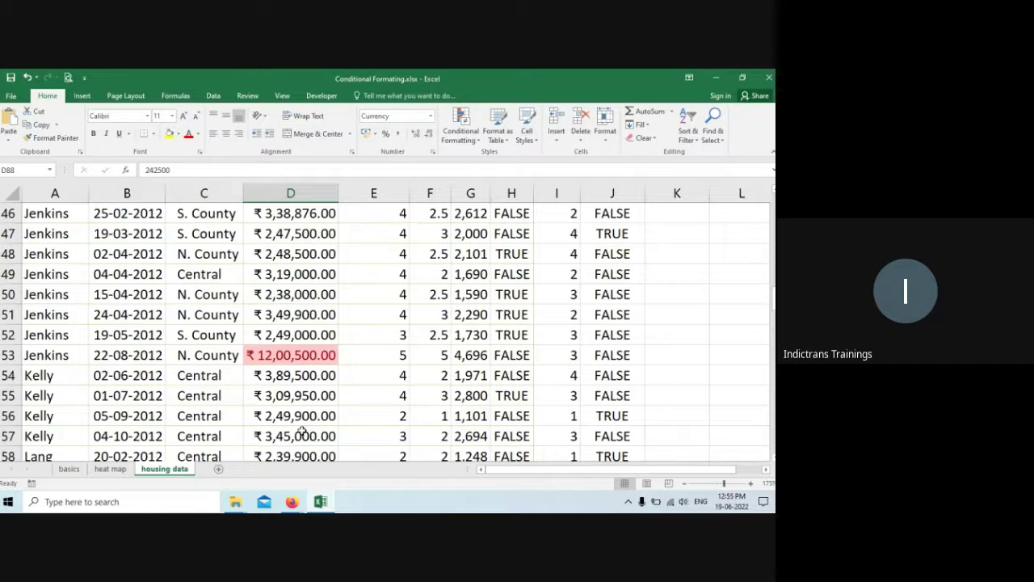
{"action": "left_click", "coordinate": [472, 141]}
{"action": "mouse_move", "coordinate": [503, 297]}
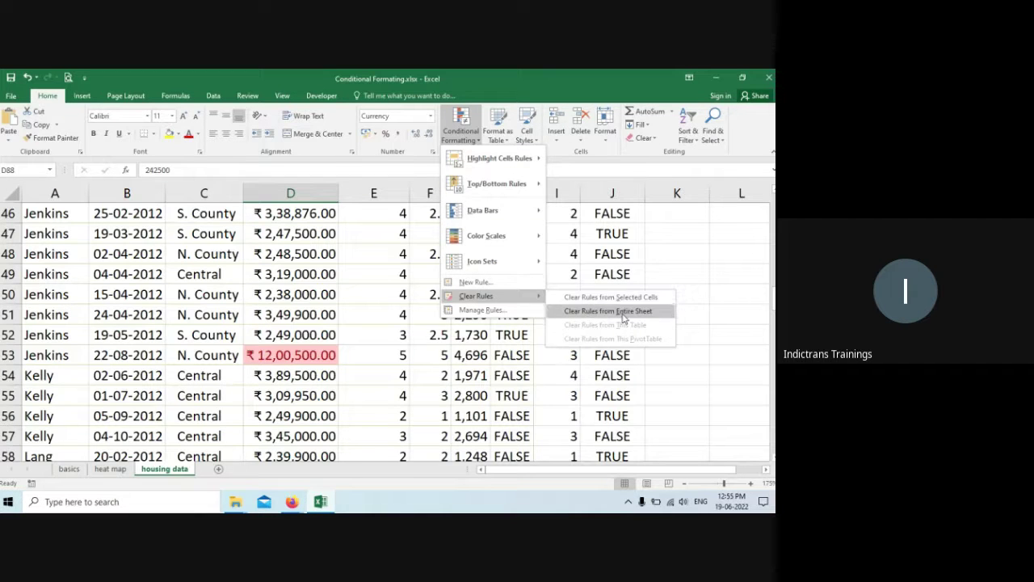
{"action": "left_click", "coordinate": [624, 311]}
{"action": "left_click", "coordinate": [297, 356]}
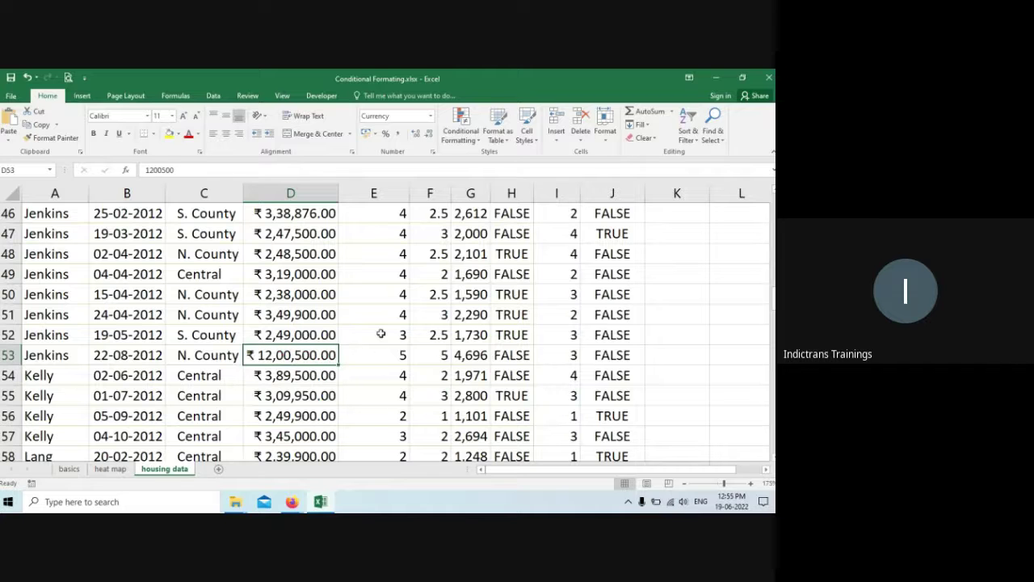
{"action": "key", "text": "ctrl+Home"}
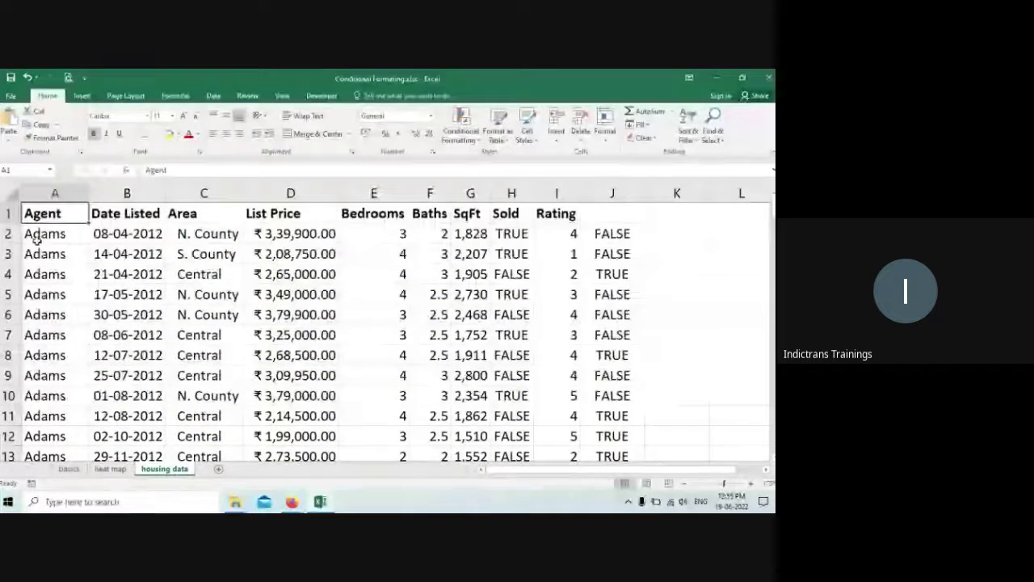
Step: Start a formula-based formatting rule for all housing records in A2:J126 with the formula =$D2>400000
{"action": "left_click", "coordinate": [44, 235]}
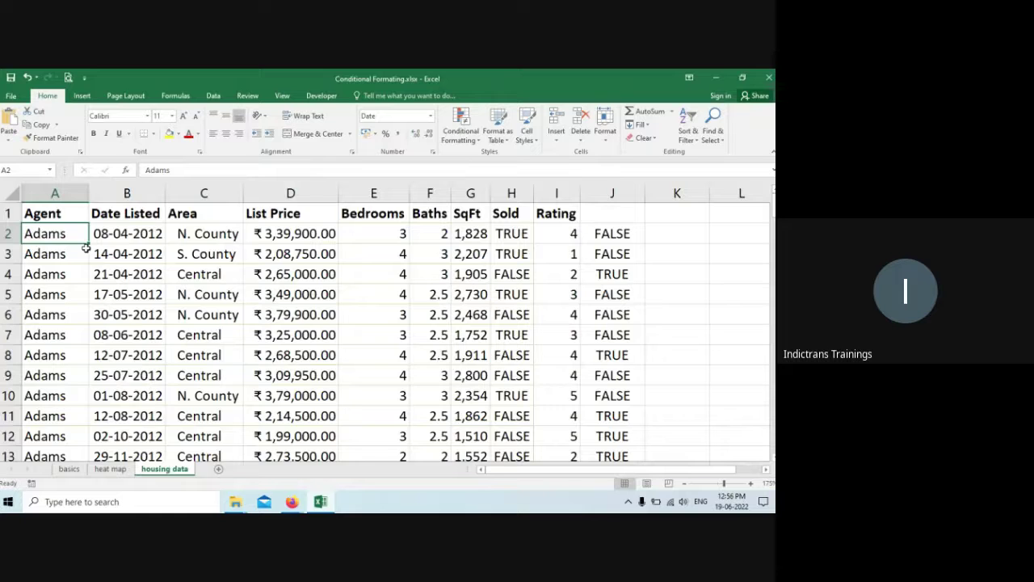
{"action": "key", "text": "ctrl+shift+Down"}
{"action": "key", "text": "ctrl+shift+Right"}
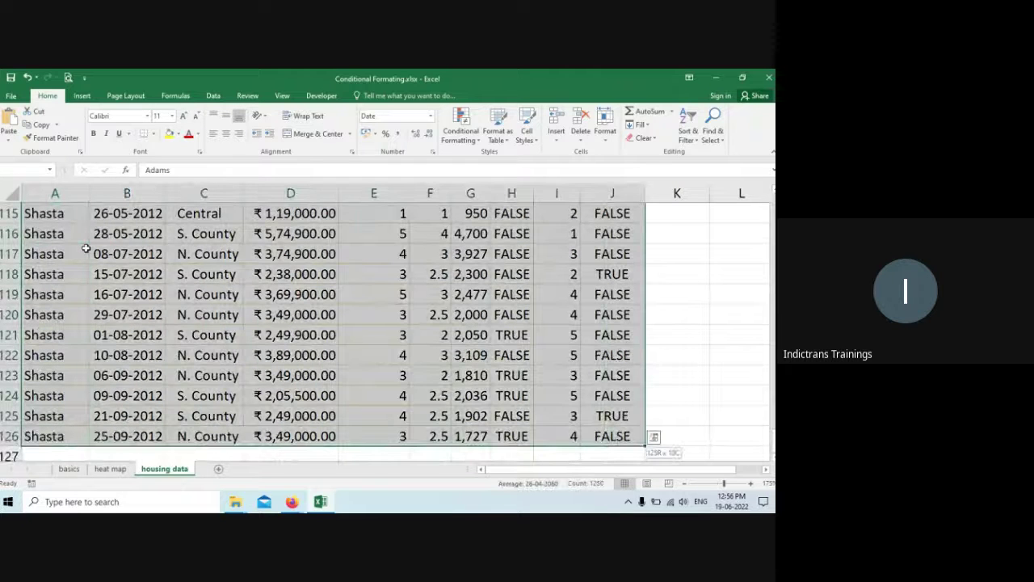
{"action": "scroll", "coordinate": [543, 274], "scroll_direction": "up", "scroll_amount": 11}
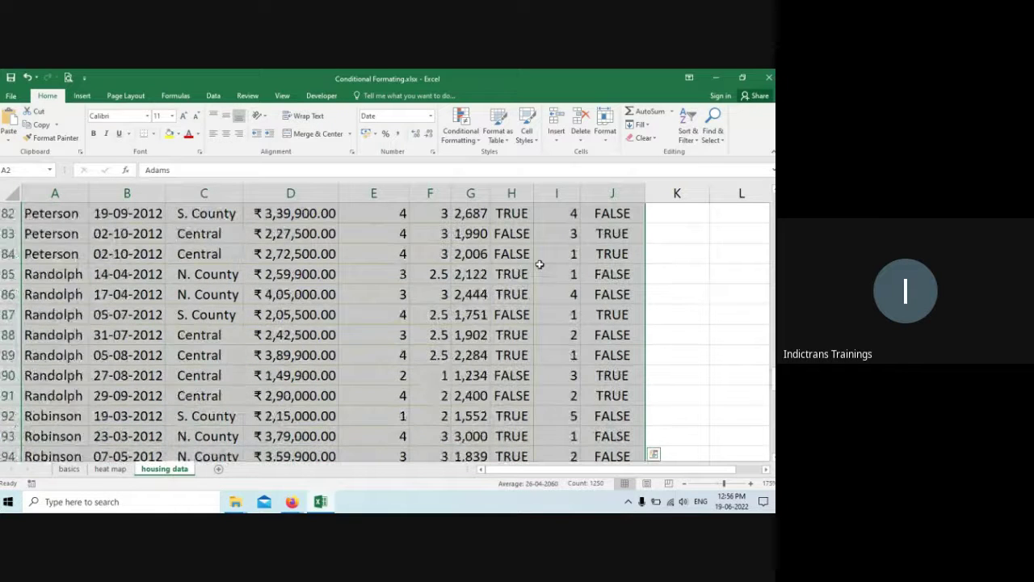
{"action": "scroll", "coordinate": [539, 264], "scroll_direction": "up", "scroll_amount": 6}
{"action": "scroll", "coordinate": [539, 264], "scroll_direction": "up", "scroll_amount": 20}
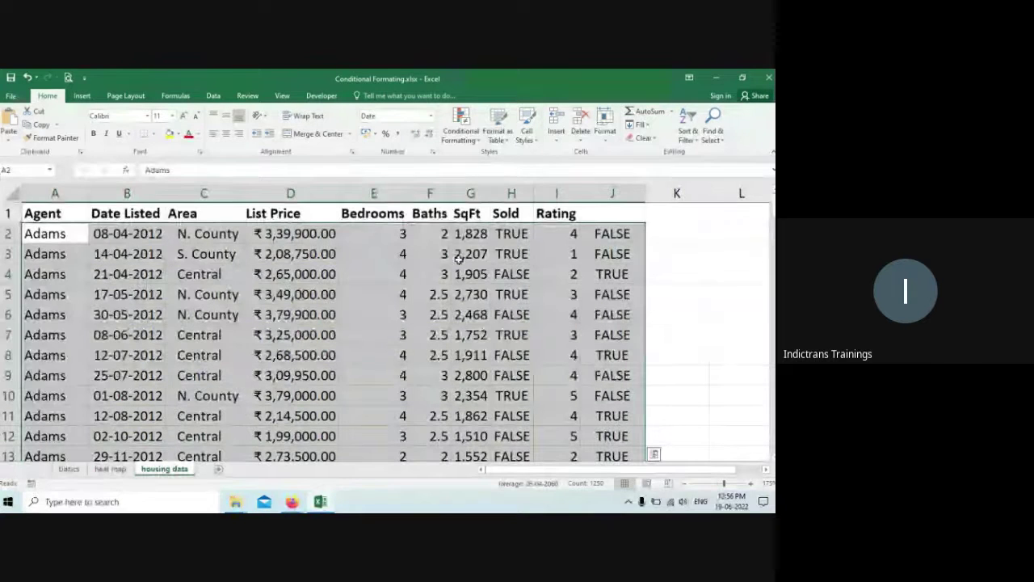
{"action": "left_click", "coordinate": [473, 142]}
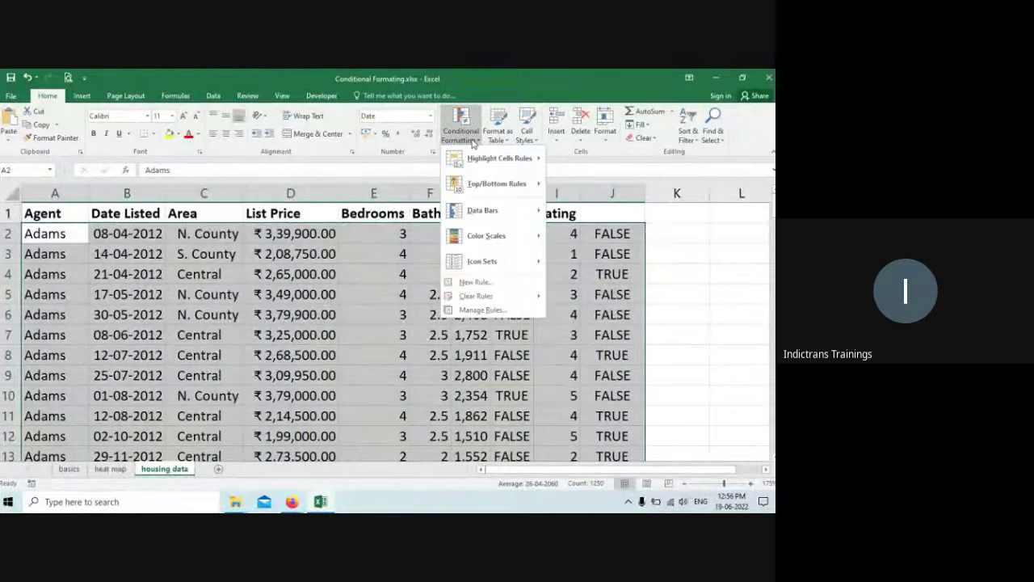
{"action": "left_click", "coordinate": [476, 284]}
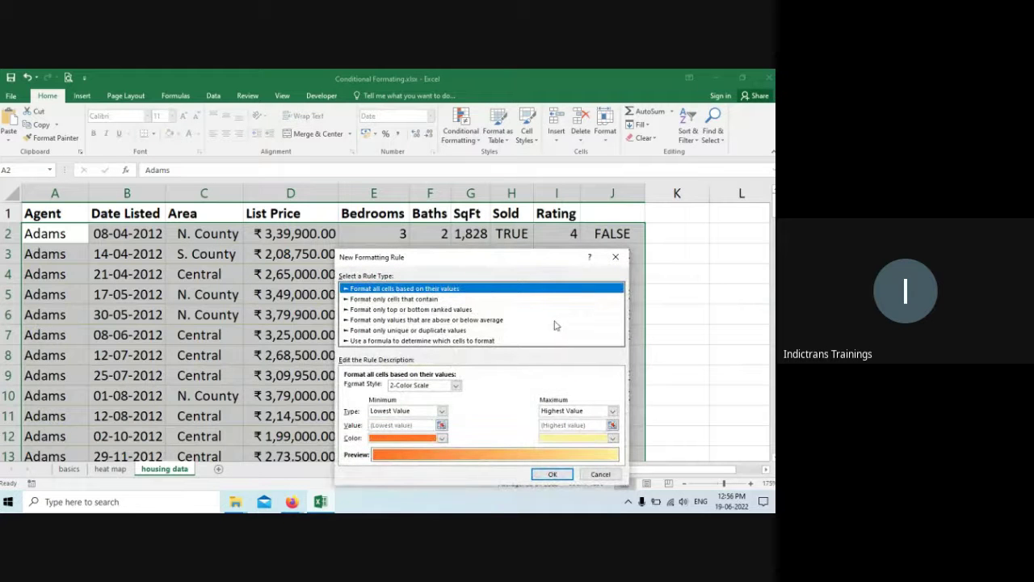
{"action": "left_click", "coordinate": [386, 341]}
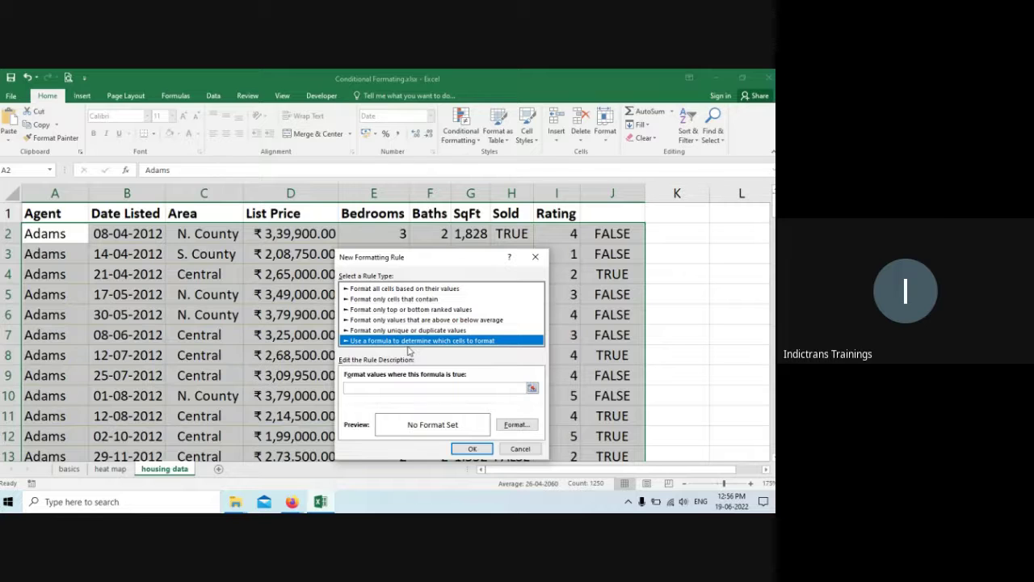
{"action": "left_click", "coordinate": [411, 387]}
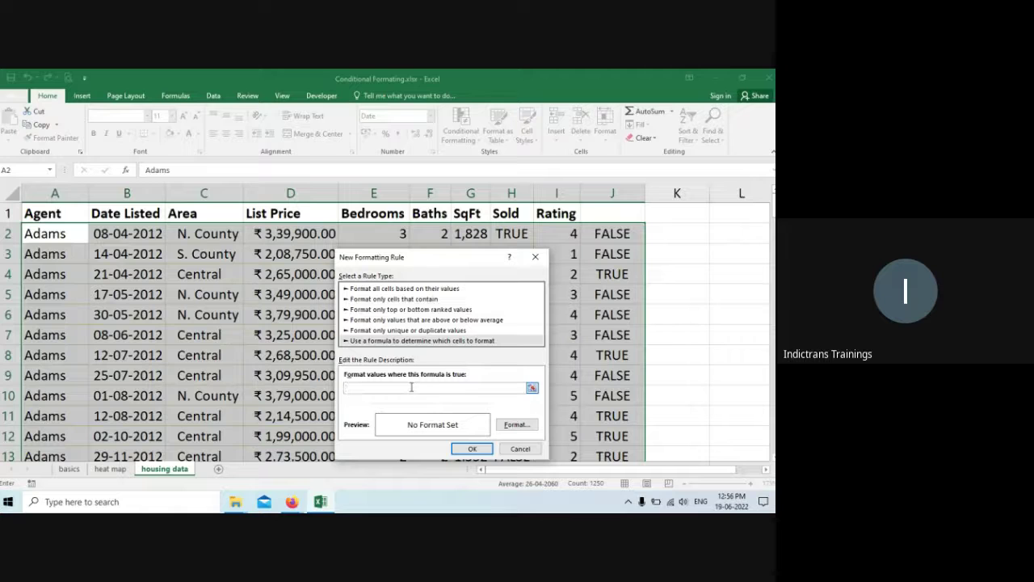
{"action": "type", "text": "="}
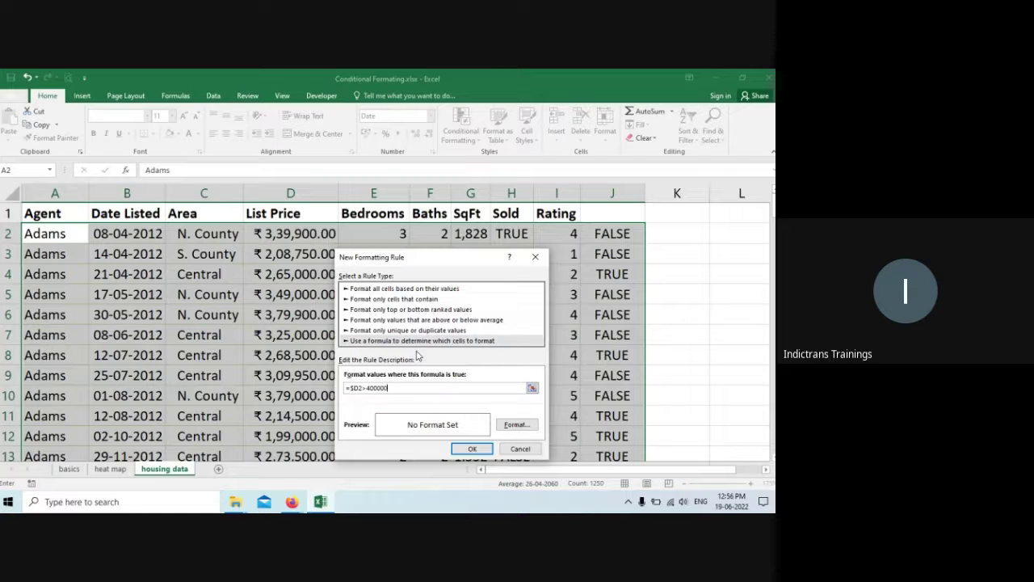
Step: Give the formula rule an orange fill, apply it to the housing records, and deselect the range
{"action": "left_click", "coordinate": [518, 426]}
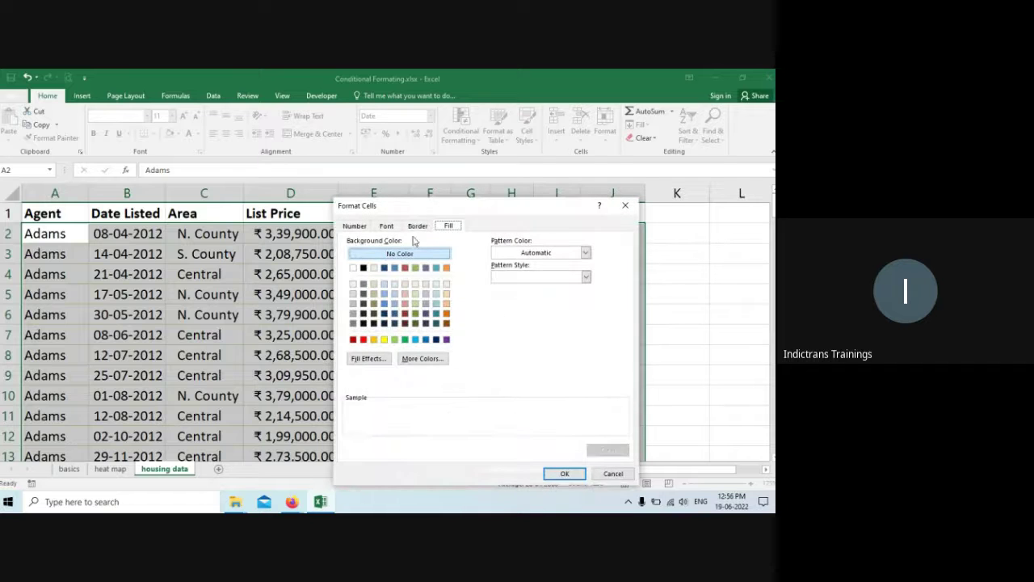
{"action": "left_click", "coordinate": [447, 269]}
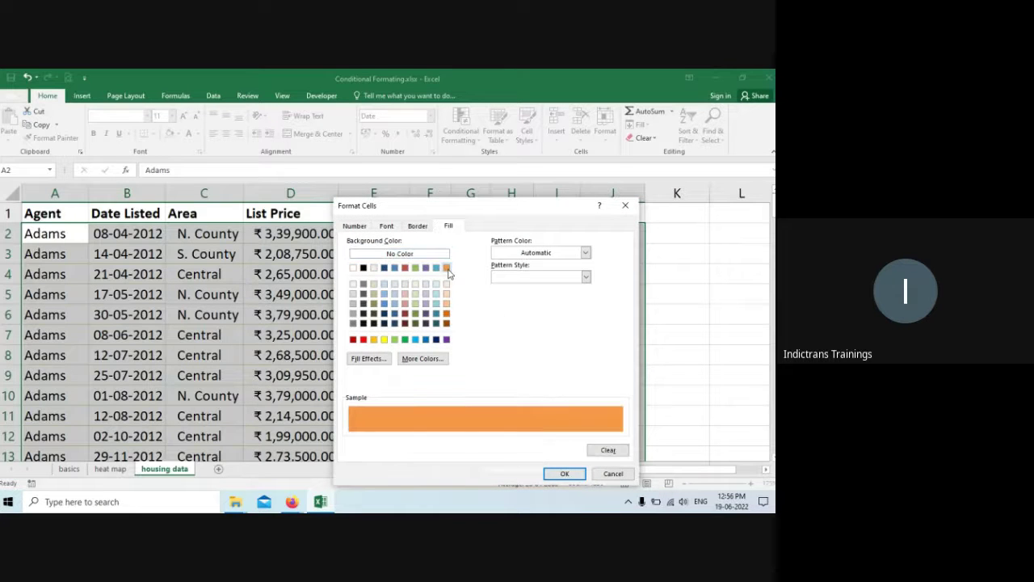
{"action": "left_click", "coordinate": [563, 473]}
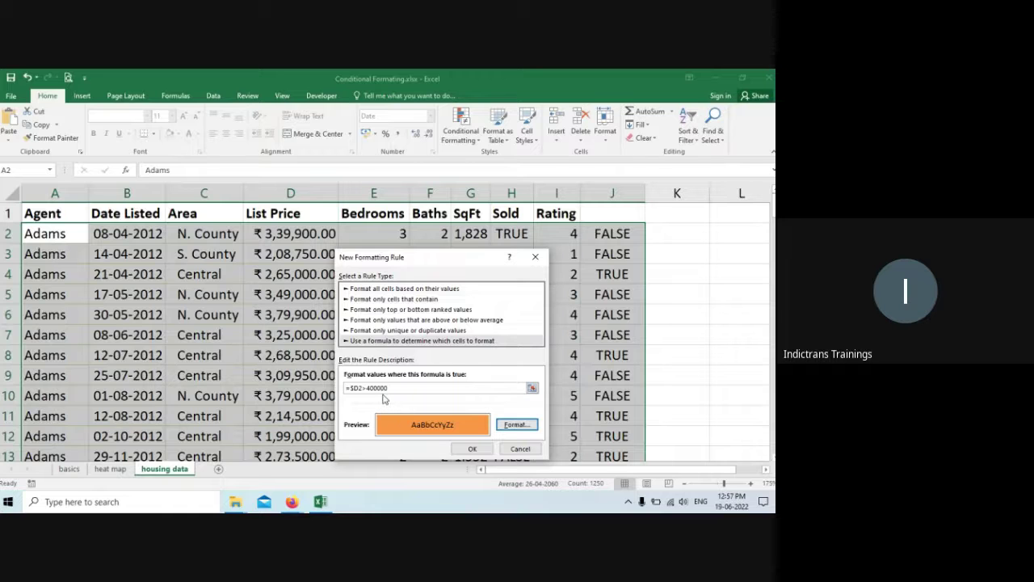
{"action": "left_click", "coordinate": [472, 448]}
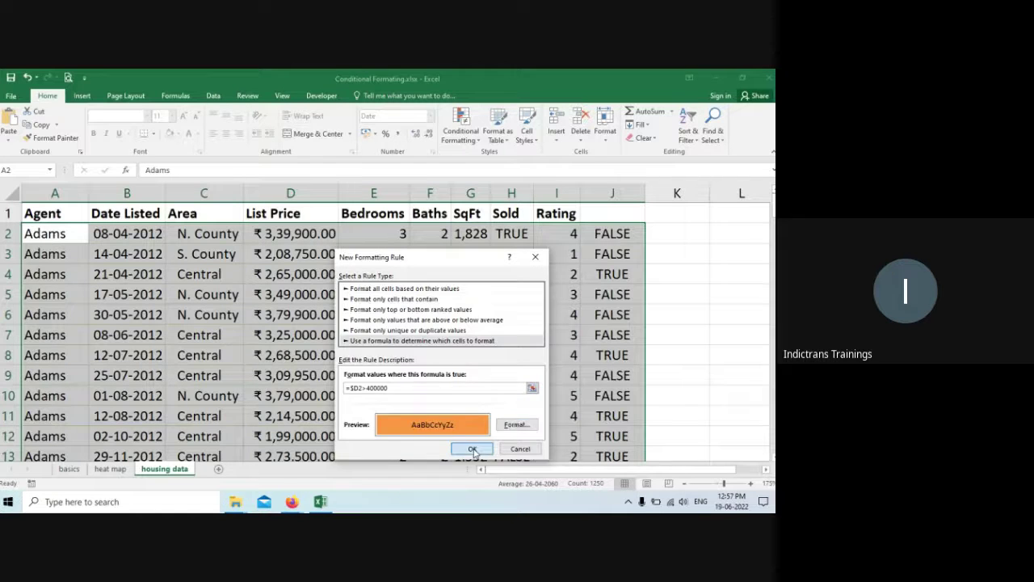
{"action": "left_click", "coordinate": [322, 318]}
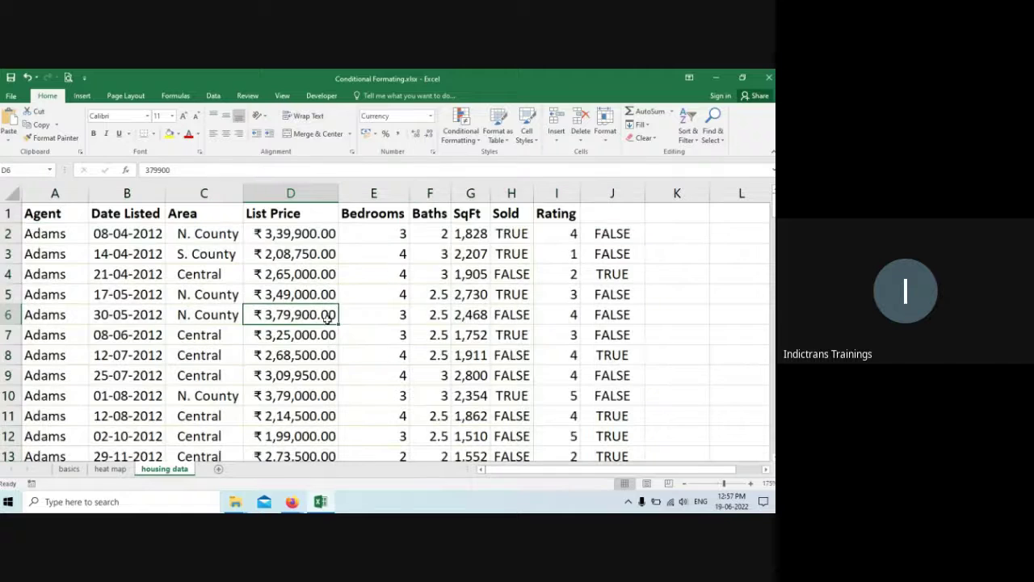
Step: Examine the housing records down to the last row to see which entire rows the List Price rule highlights
{"action": "scroll", "coordinate": [352, 370], "scroll_direction": "down", "scroll_amount": 5}
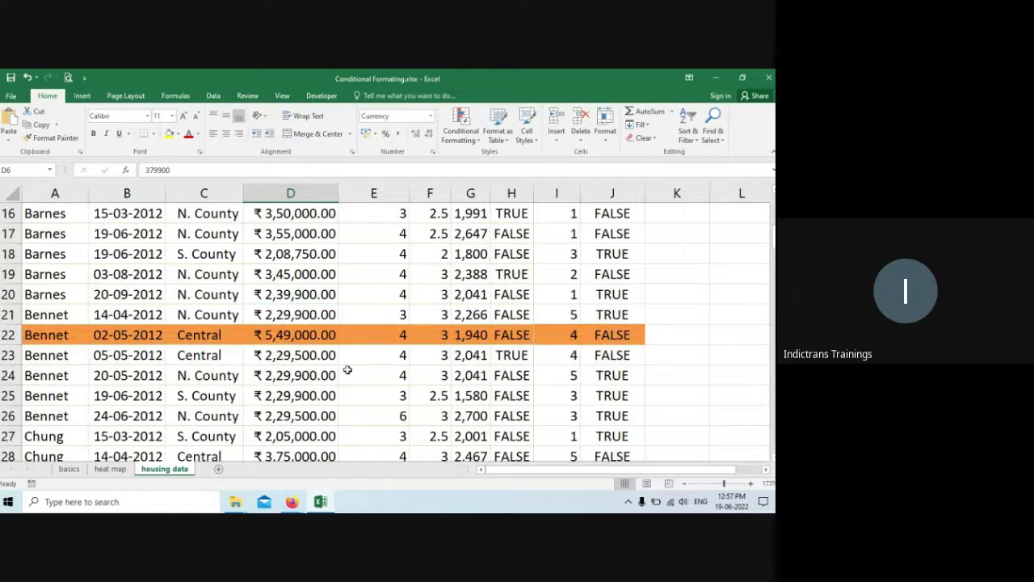
{"action": "scroll", "coordinate": [347, 369], "scroll_direction": "down", "scroll_amount": 6}
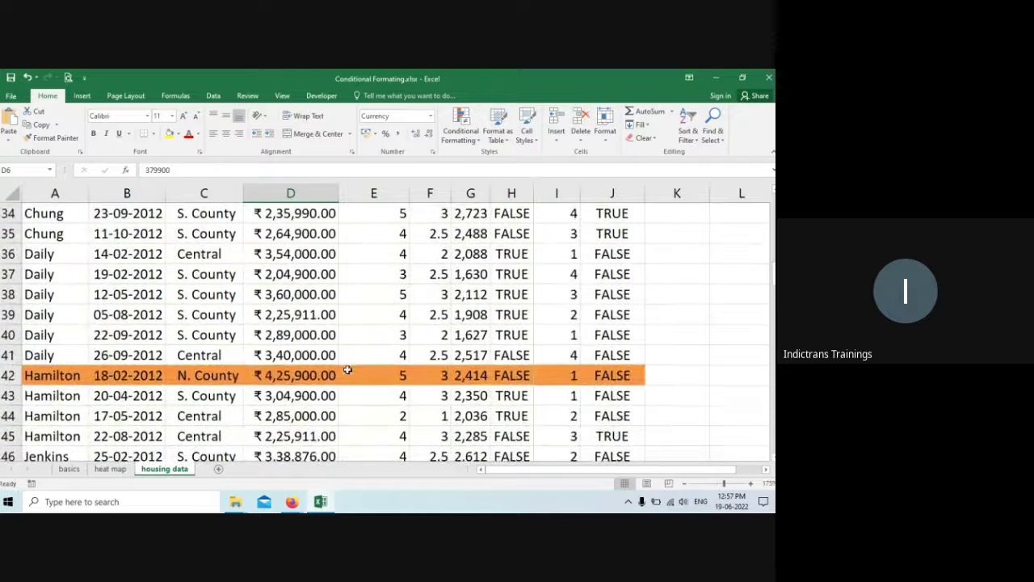
{"action": "scroll", "coordinate": [266, 383], "scroll_direction": "down", "scroll_amount": 6}
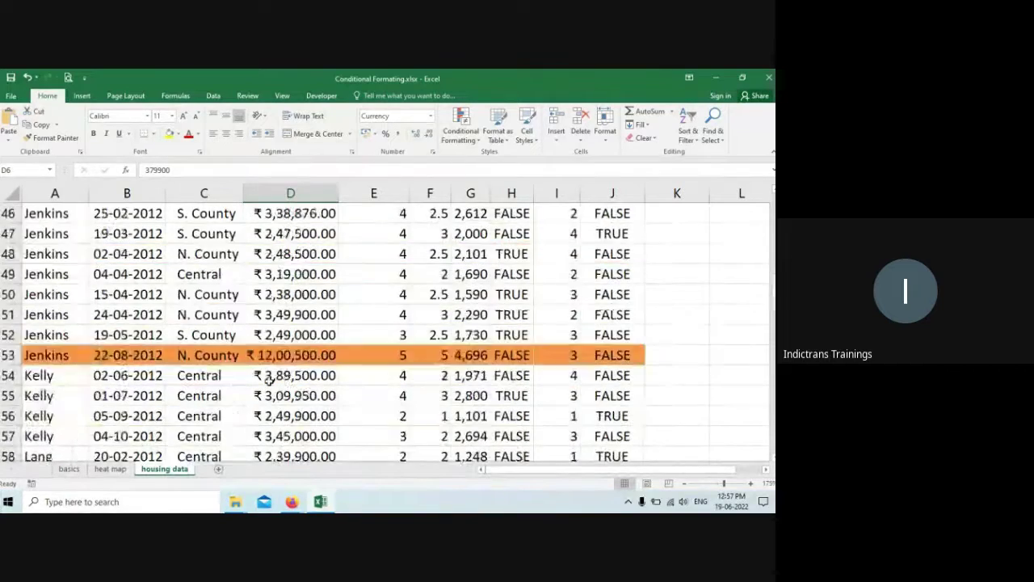
{"action": "scroll", "coordinate": [266, 380], "scroll_direction": "down", "scroll_amount": 8}
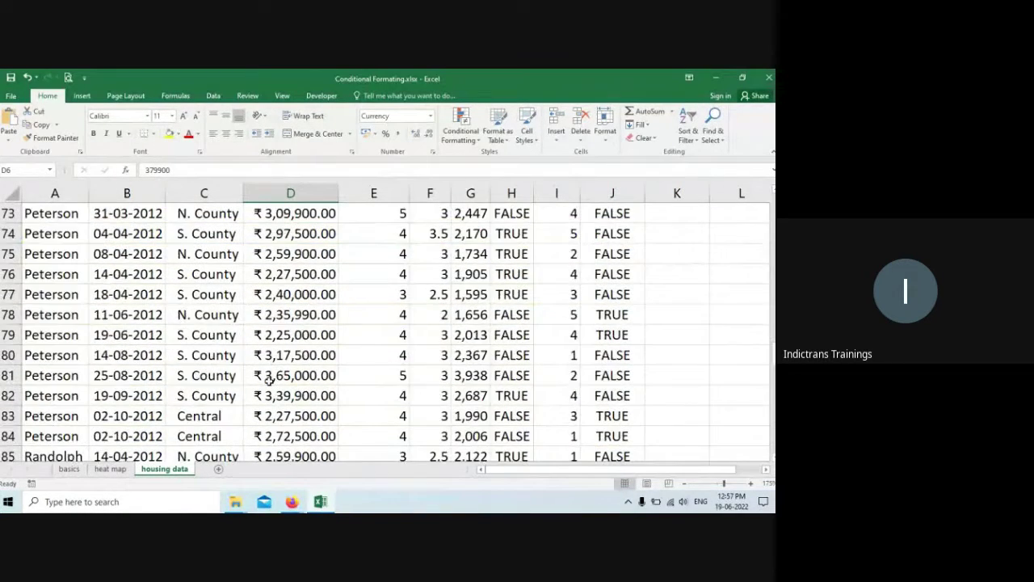
{"action": "scroll", "coordinate": [268, 381], "scroll_direction": "down", "scroll_amount": 8}
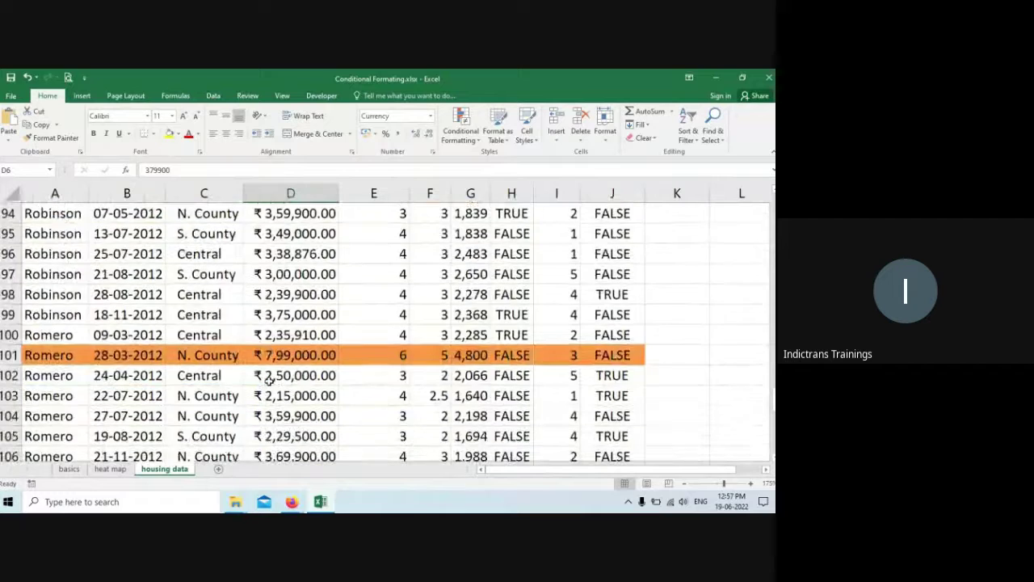
{"action": "scroll", "coordinate": [267, 380], "scroll_direction": "down", "scroll_amount": 5}
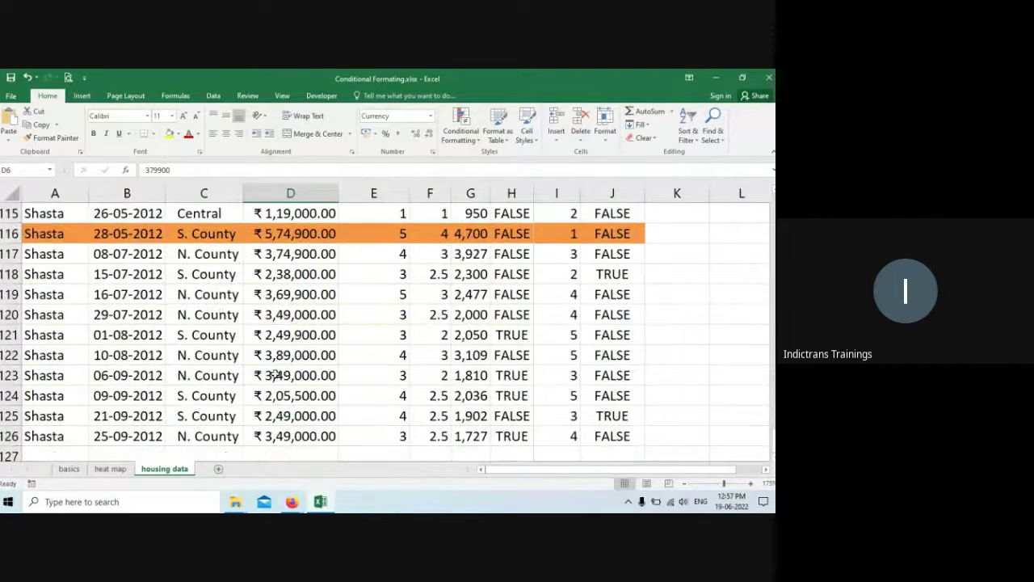
{"action": "scroll", "coordinate": [275, 368], "scroll_direction": "up", "scroll_amount": 9}
{"action": "scroll", "coordinate": [277, 363], "scroll_direction": "up", "scroll_amount": 20}
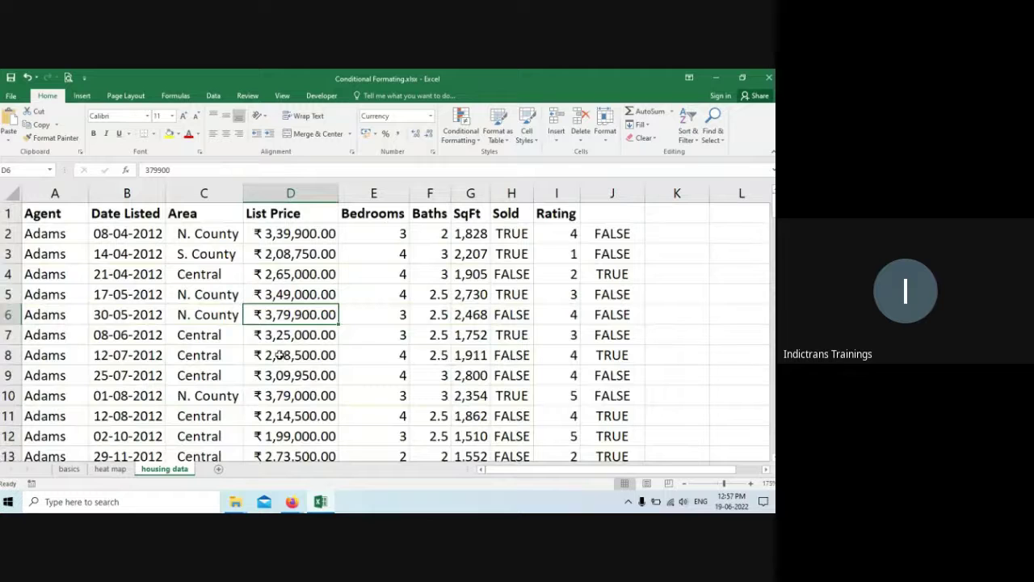
Step: Inspect the AND formula in J2 and the cells it references, and compare it with the formula in J8
{"action": "left_click", "coordinate": [290, 233]}
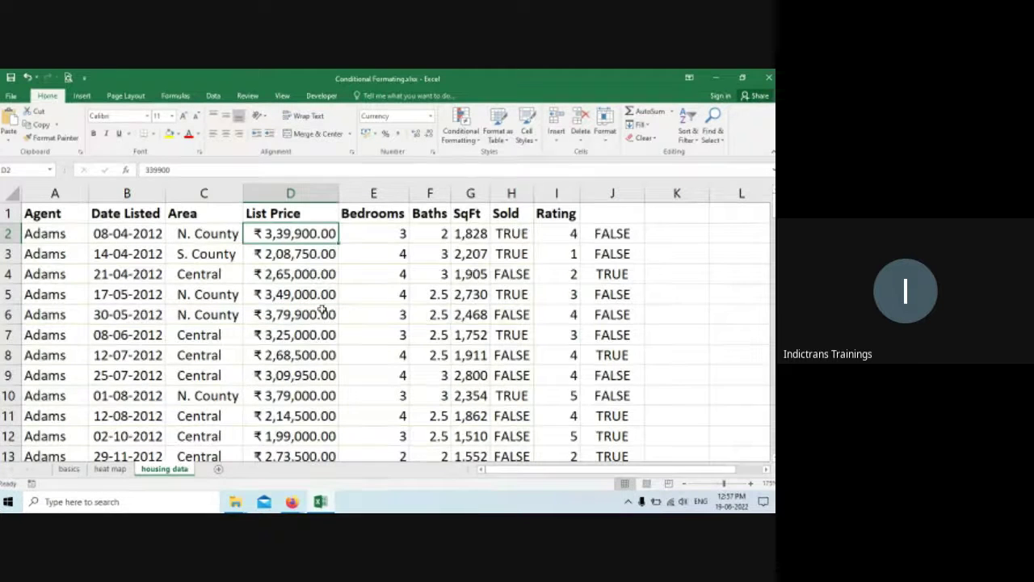
{"action": "left_click", "coordinate": [607, 236]}
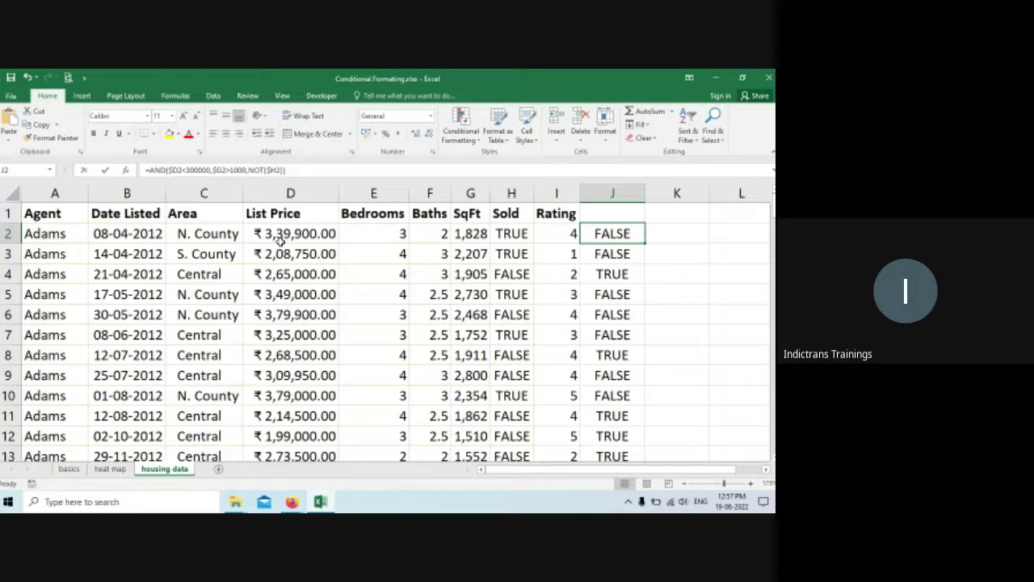
{"action": "key", "text": "F2"}
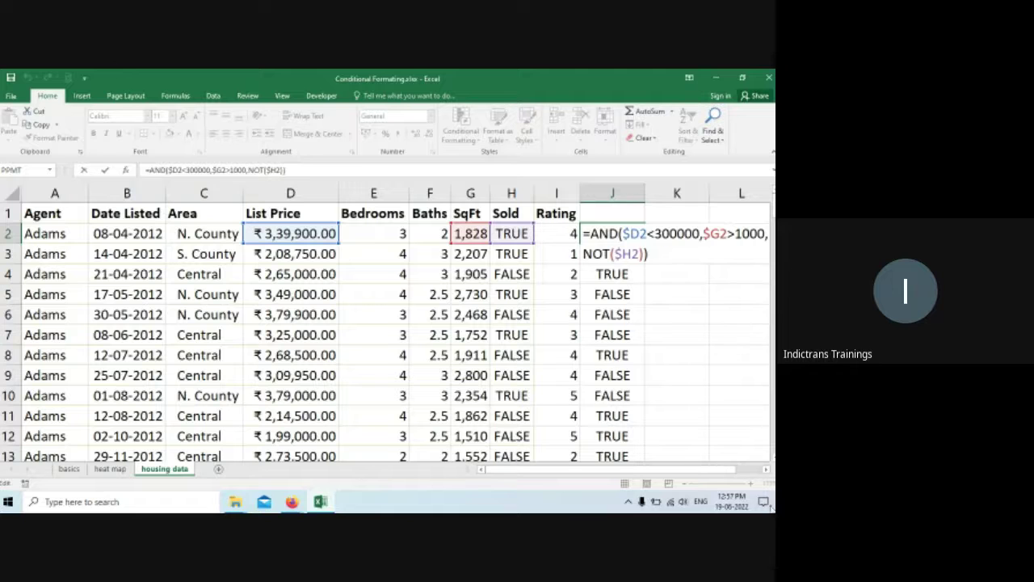
{"action": "left_click", "coordinate": [766, 470]}
{"action": "left_click", "coordinate": [767, 470]}
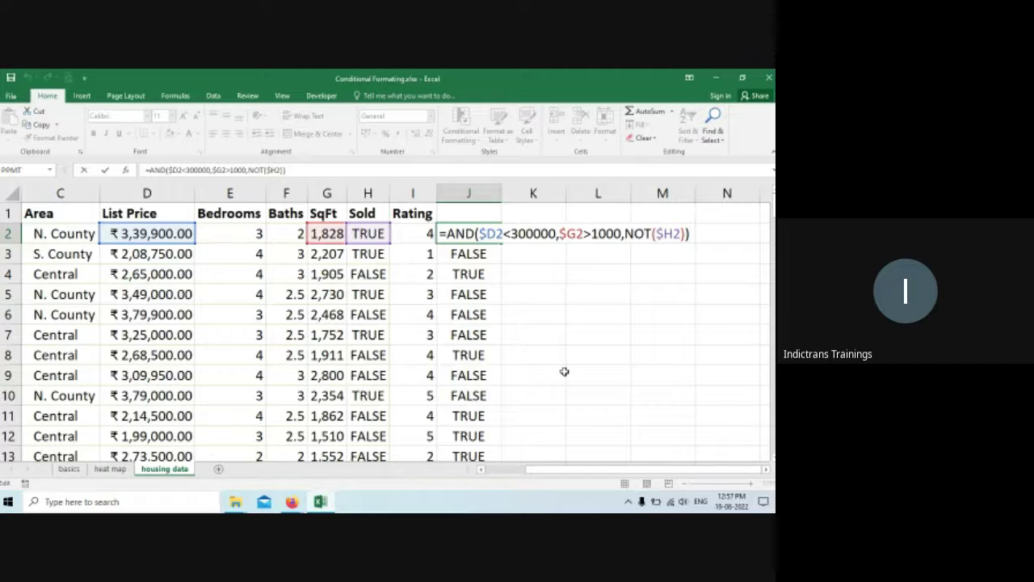
{"action": "key", "text": "ctrl+Return"}
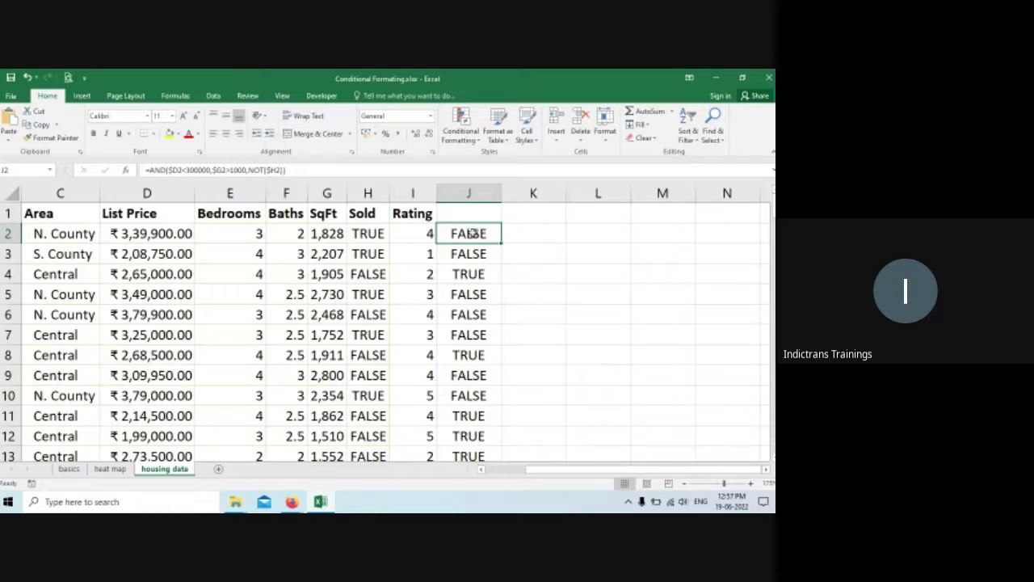
{"action": "left_click", "coordinate": [472, 354]}
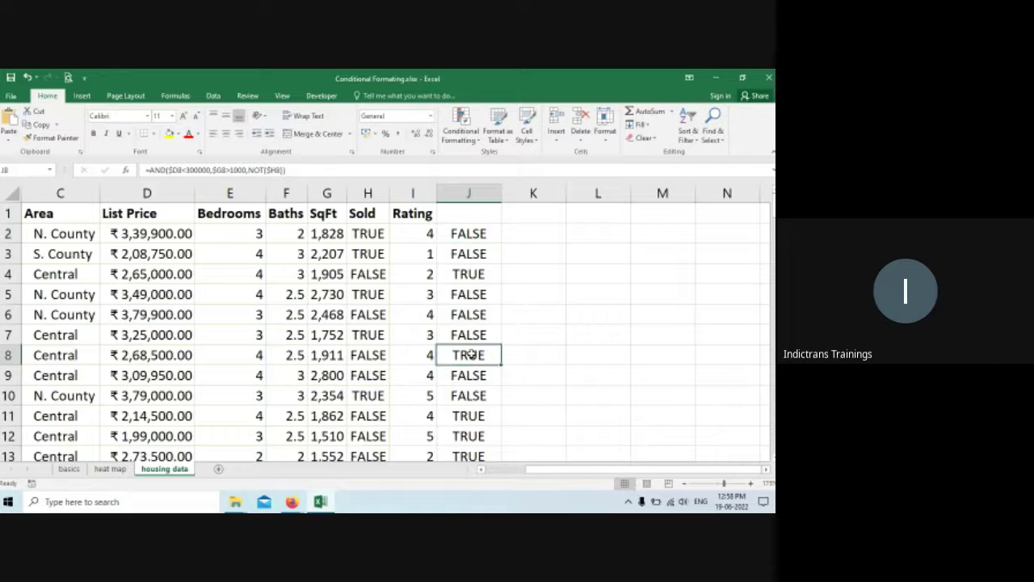
Step: Copy the full AND formula text from cell J2 and leave the cell's formula as it was
{"action": "left_click", "coordinate": [466, 234]}
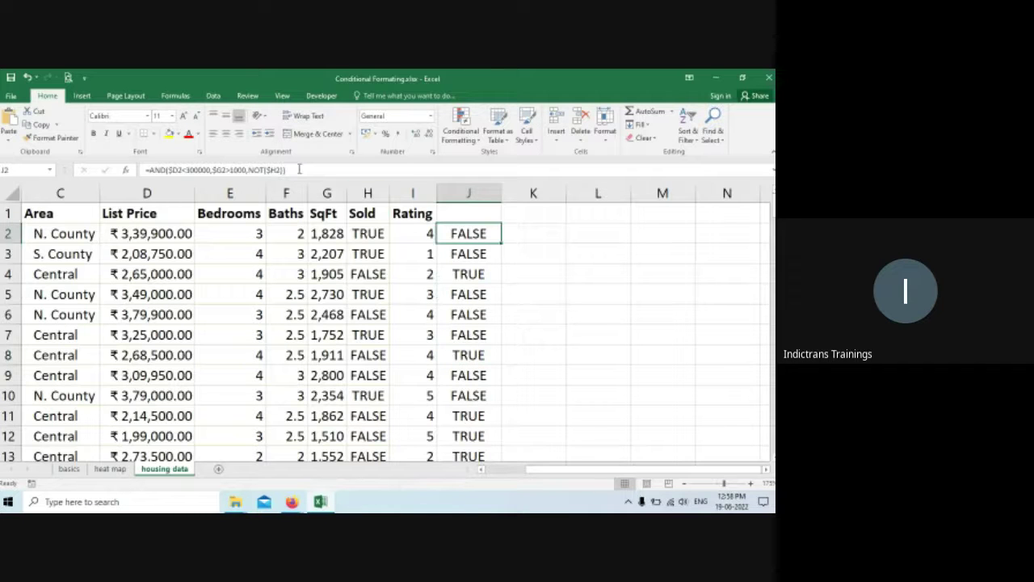
{"action": "left_click_drag", "start_coordinate": [303, 169], "coordinate": [104, 165]}
{"action": "key", "text": "ctrl+c"}
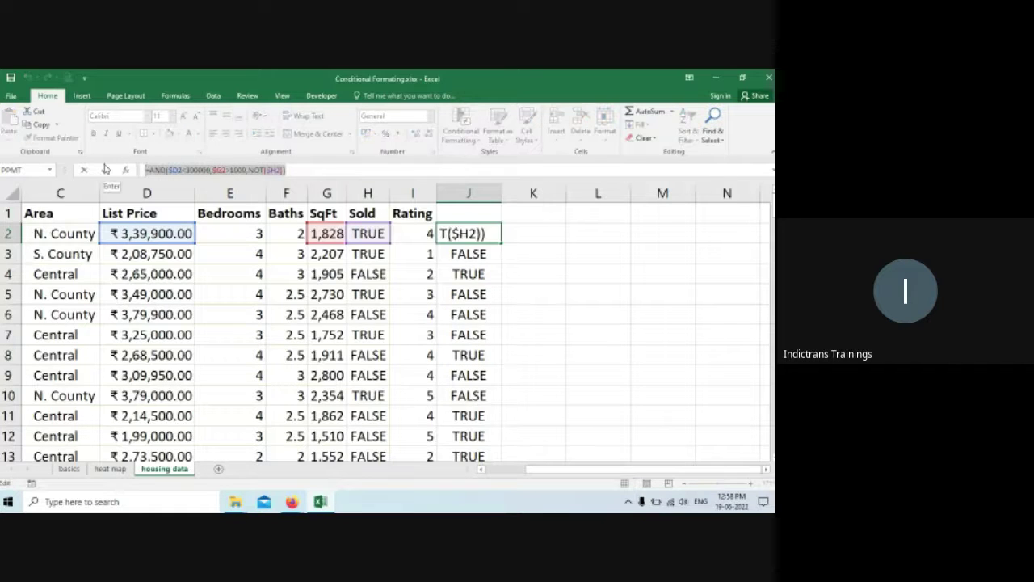
{"action": "left_click", "coordinate": [597, 314]}
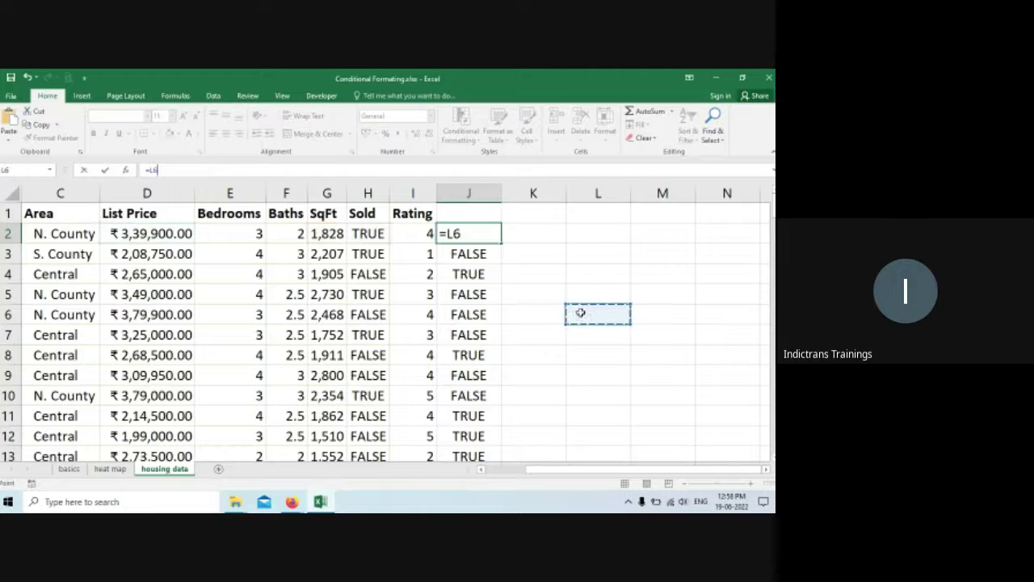
{"action": "key", "text": "Escape"}
Step: Clear the conditional formatting rules from the entire housing data sheet
{"action": "left_click", "coordinate": [460, 129]}
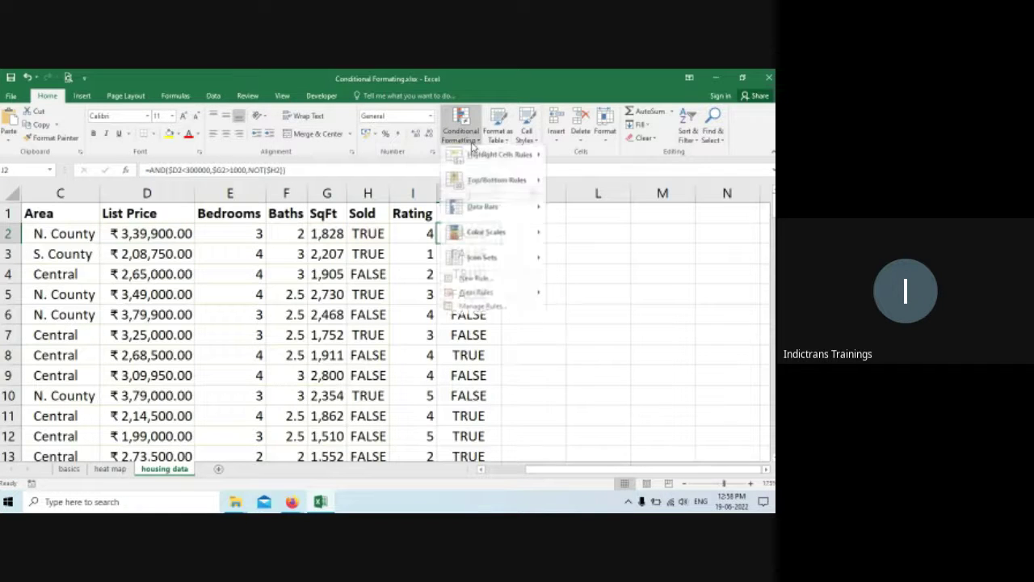
{"action": "mouse_move", "coordinate": [515, 297]}
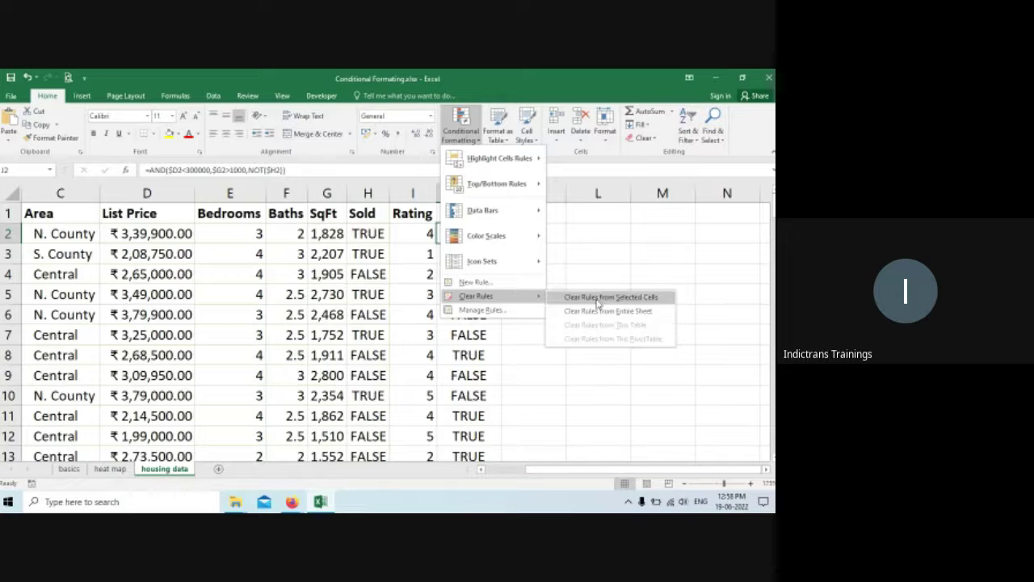
{"action": "left_click", "coordinate": [635, 314]}
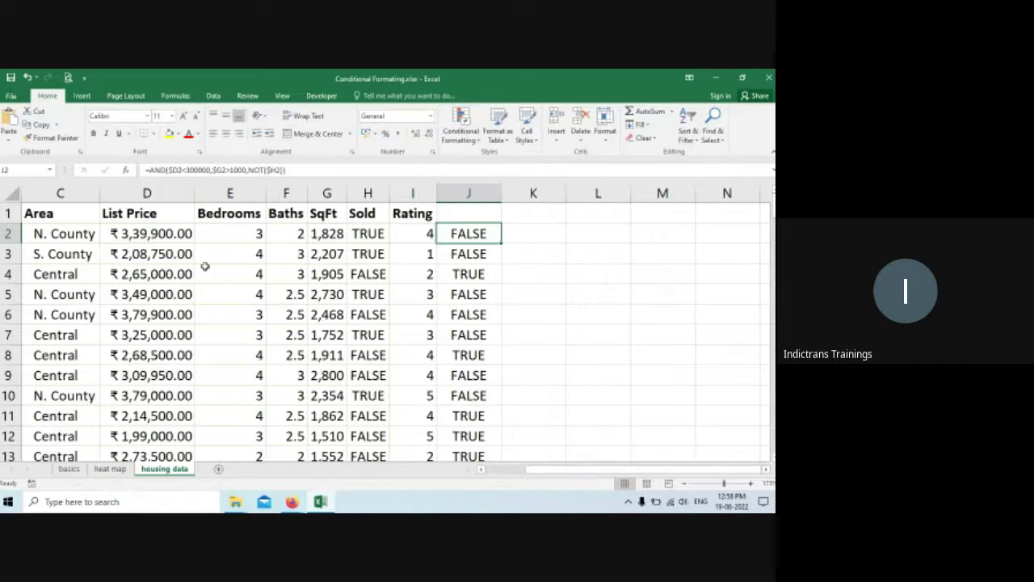
Step: Start a formula-based formatting rule for all housing records in A2:J126 with the copied formula =AND($D2<300000,$G2>1000,NOT($H2))
{"action": "left_click", "coordinate": [501, 469]}
{"action": "left_click", "coordinate": [46, 235]}
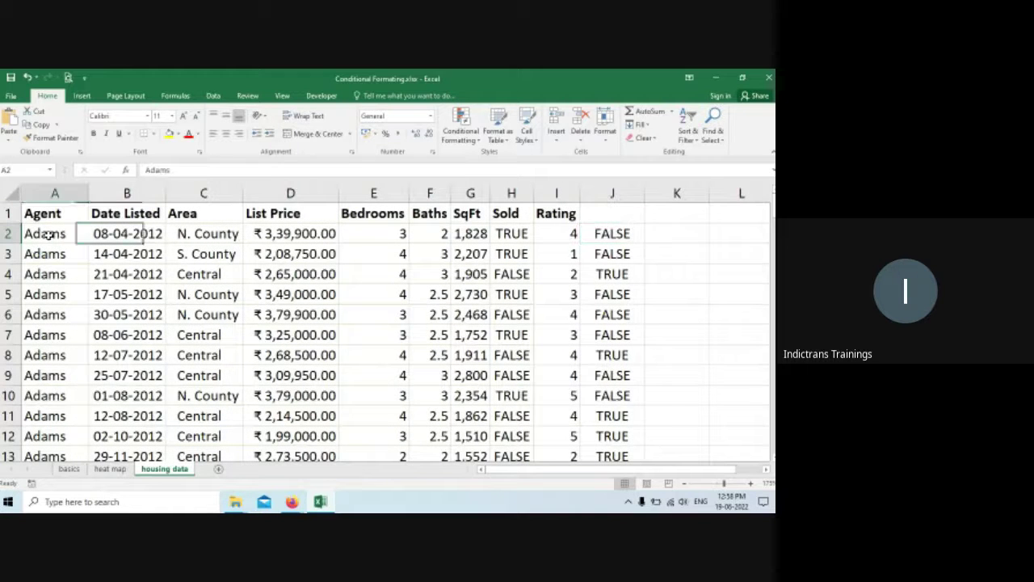
{"action": "key", "text": "ctrl+shift+Down"}
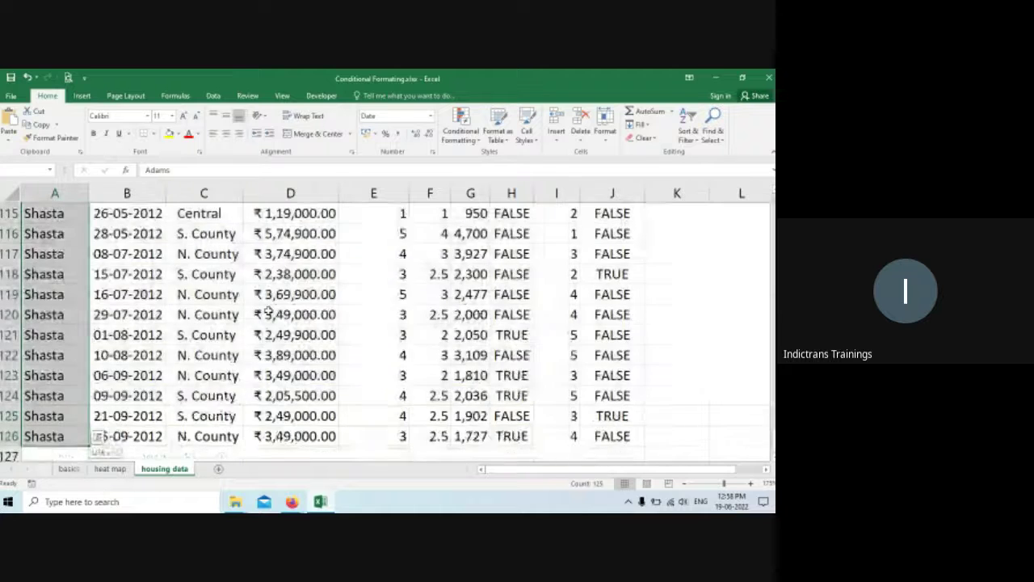
{"action": "key", "text": "ctrl+shift+Right"}
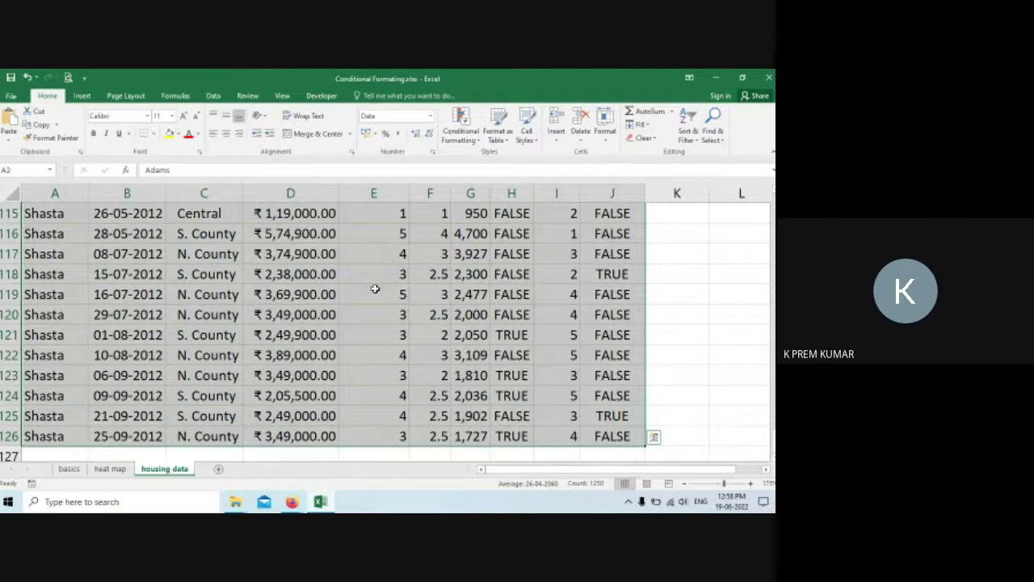
{"action": "left_click", "coordinate": [466, 138]}
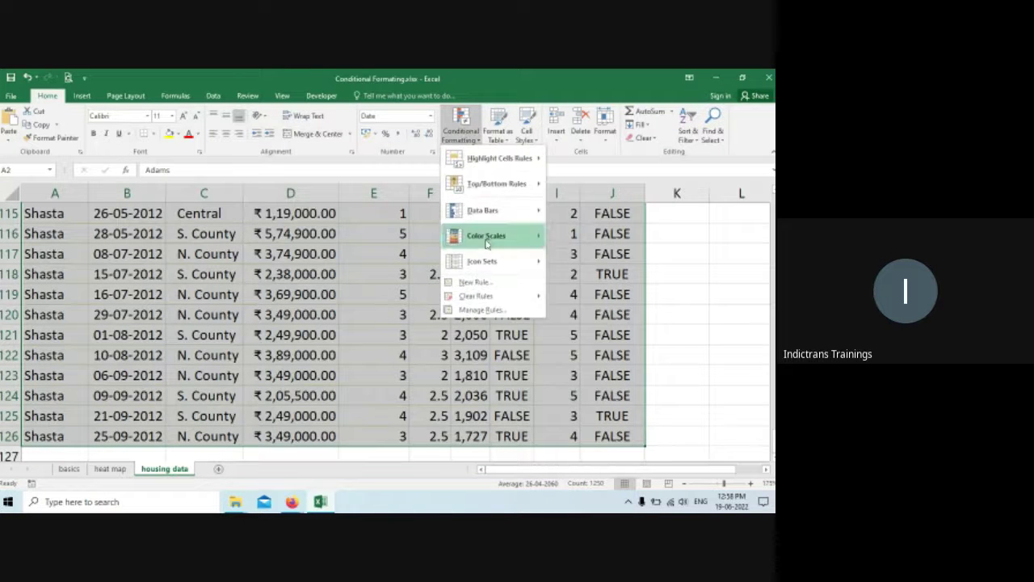
{"action": "left_click", "coordinate": [485, 282]}
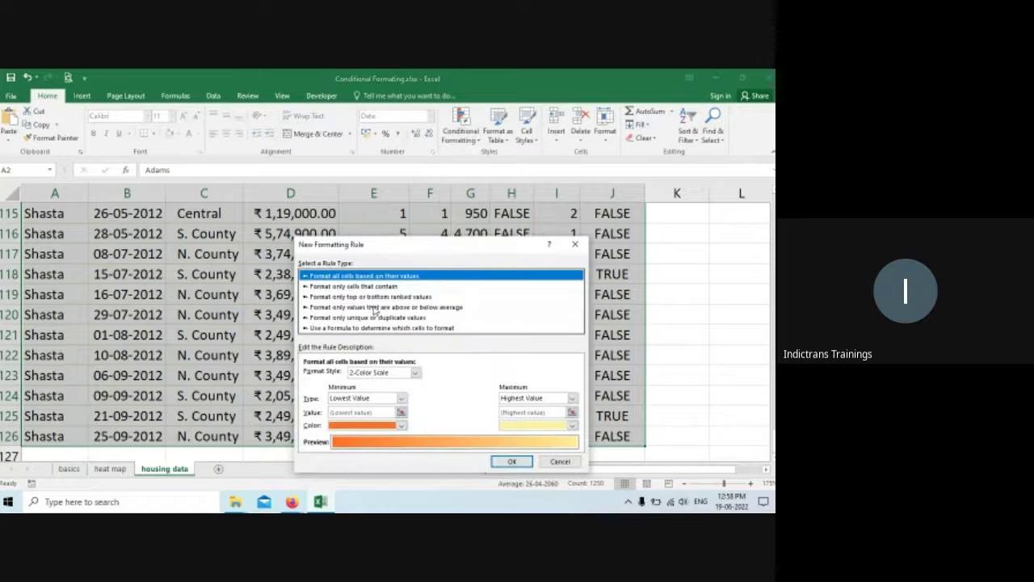
{"action": "left_click", "coordinate": [374, 327]}
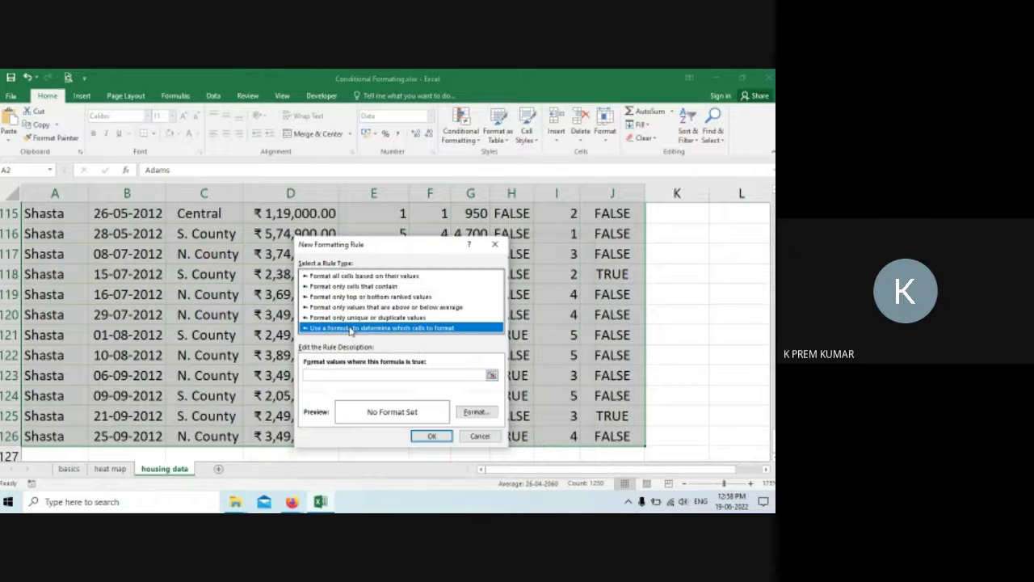
{"action": "left_click", "coordinate": [345, 375]}
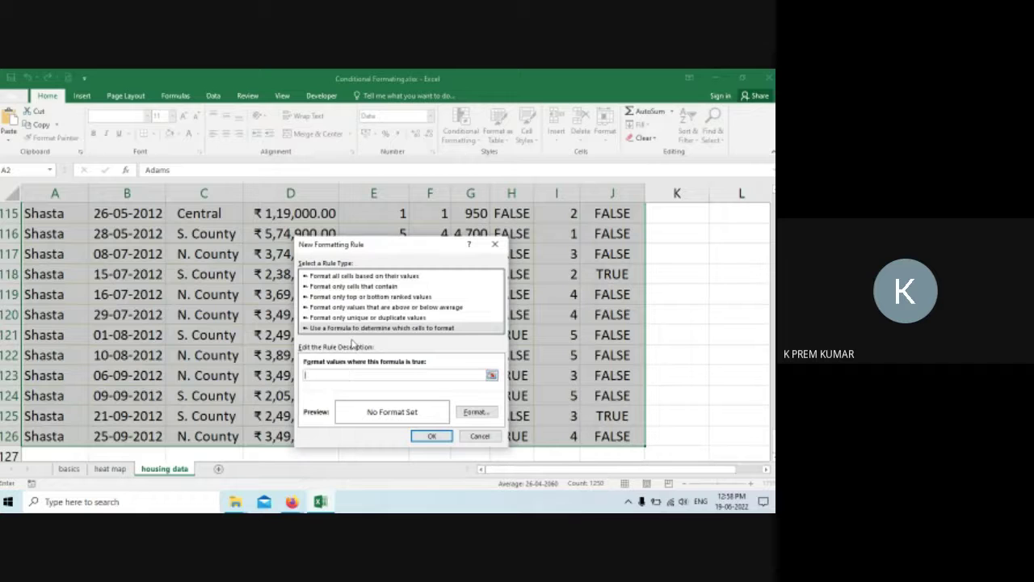
{"action": "key", "text": "ctrl+v"}
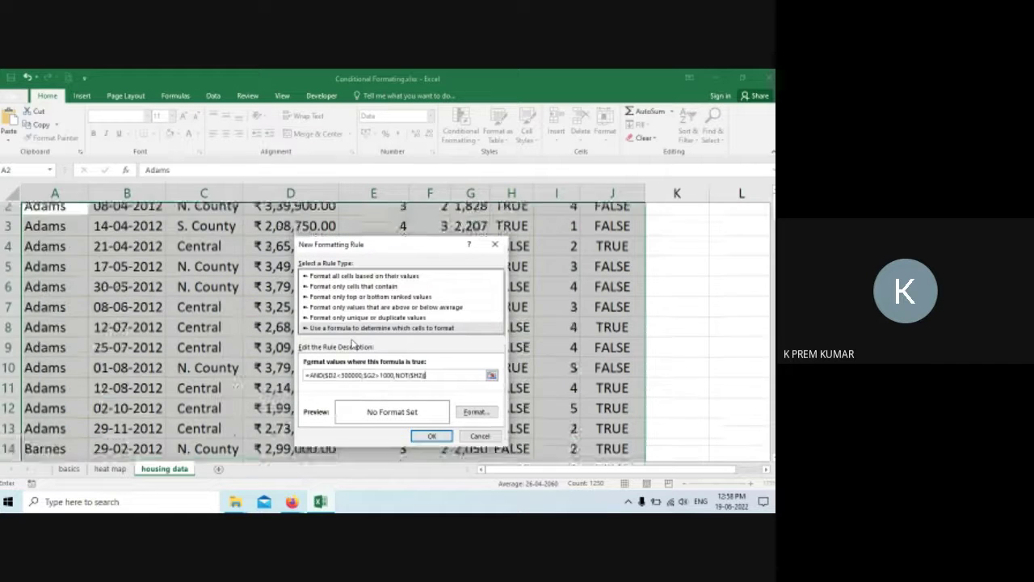
Step: Give the AND formula rule an orange fill, apply it to the housing records, and deselect the range
{"action": "left_click", "coordinate": [473, 412]}
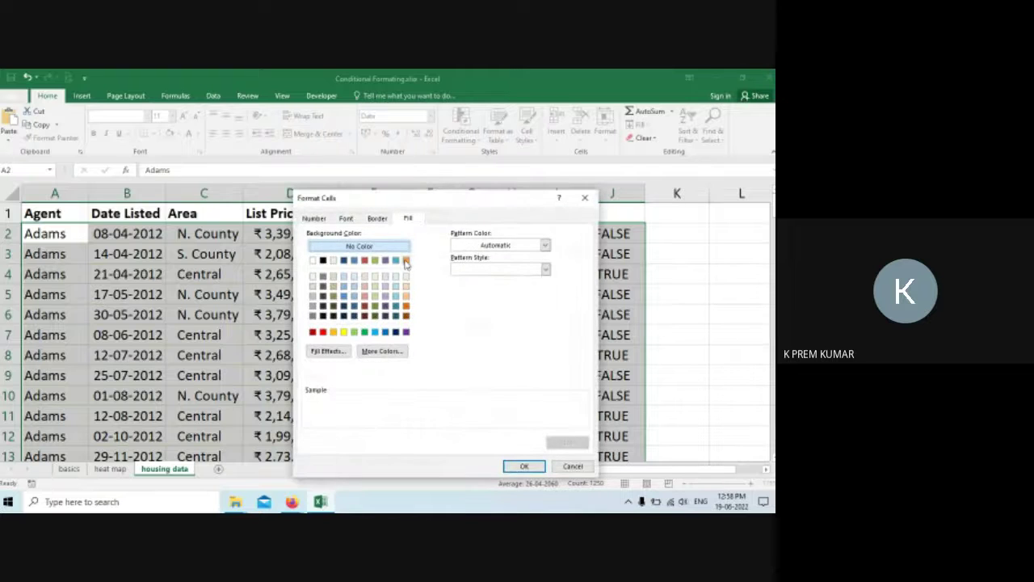
{"action": "left_click", "coordinate": [406, 260]}
{"action": "left_click", "coordinate": [524, 466]}
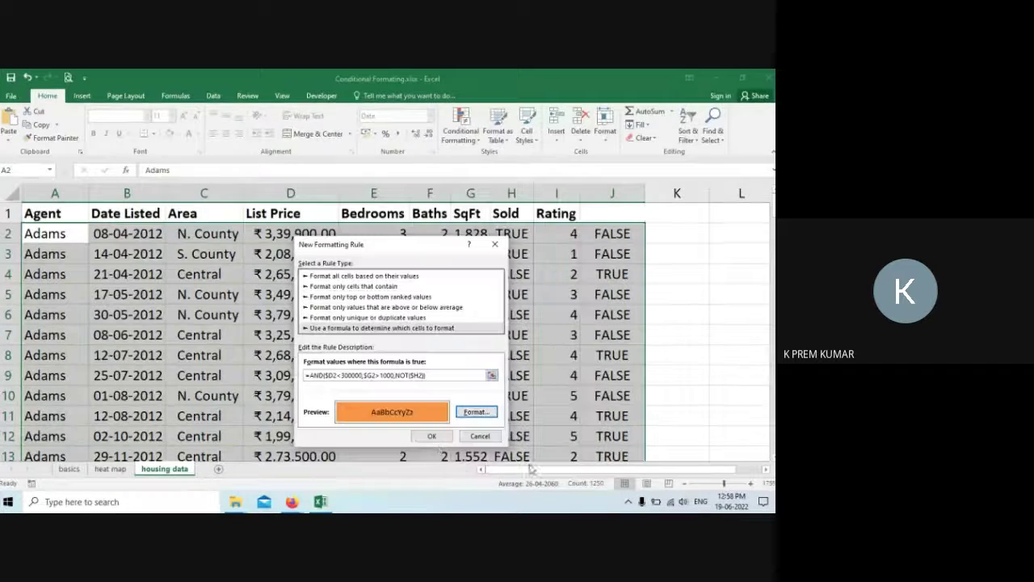
{"action": "left_click", "coordinate": [430, 437]}
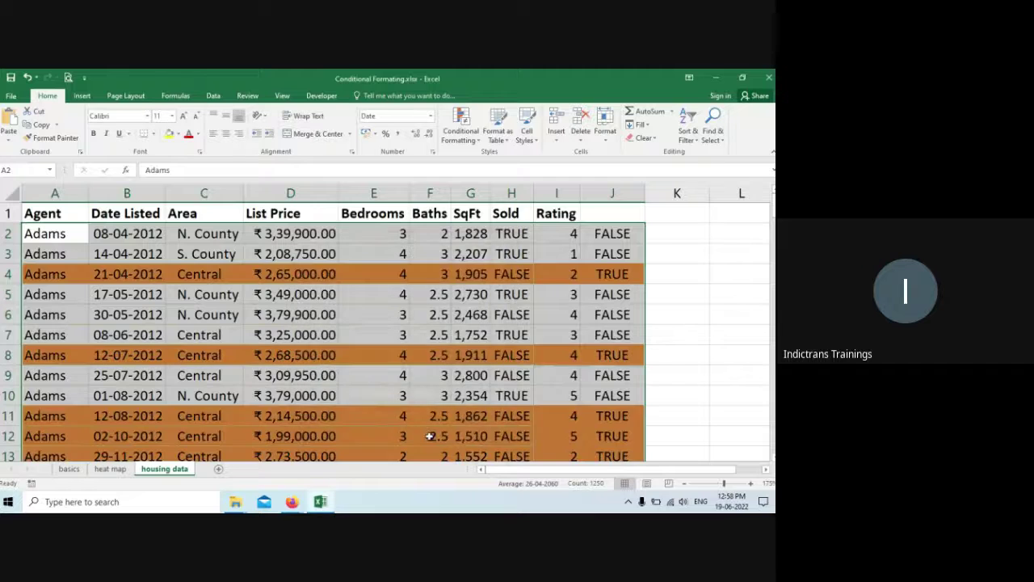
{"action": "left_click", "coordinate": [447, 350]}
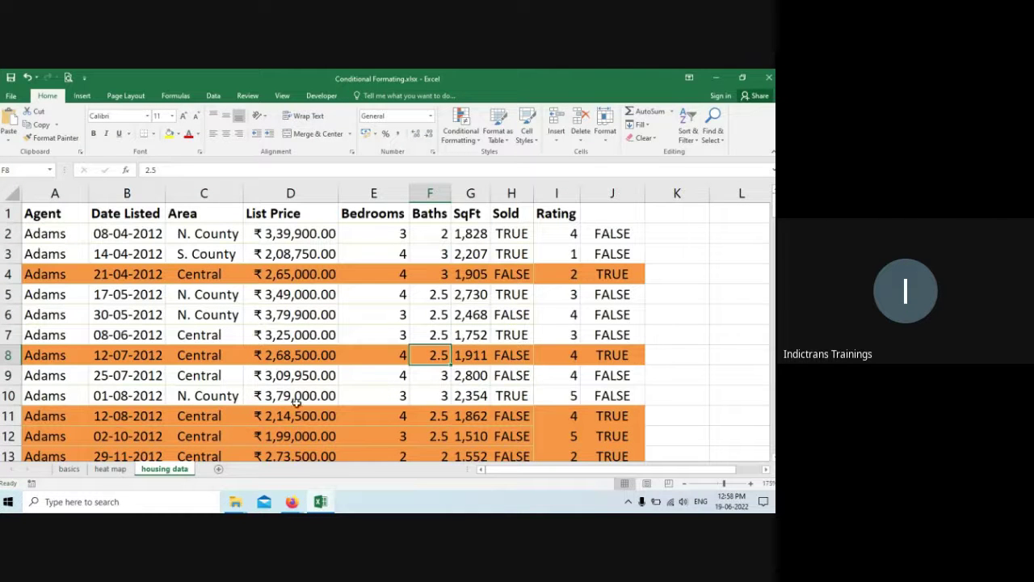
Step: Examine the housing records to compare the rows highlighted by the AND rule with the TRUE and FALSE results in column J
{"action": "scroll", "coordinate": [298, 401], "scroll_direction": "down", "scroll_amount": 4}
{"action": "scroll", "coordinate": [299, 396], "scroll_direction": "down", "scroll_amount": 8}
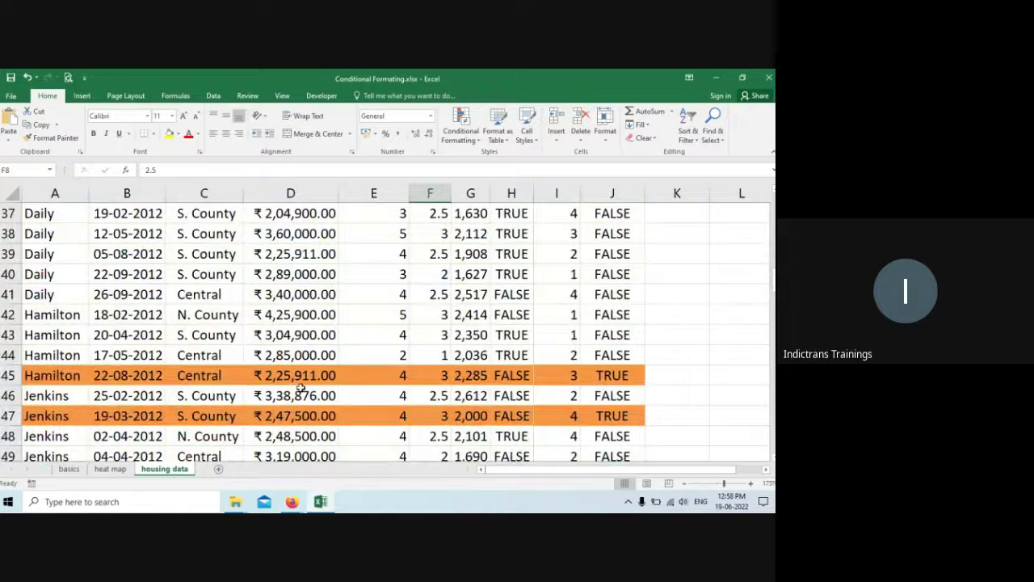
{"action": "scroll", "coordinate": [300, 388], "scroll_direction": "down", "scroll_amount": 7}
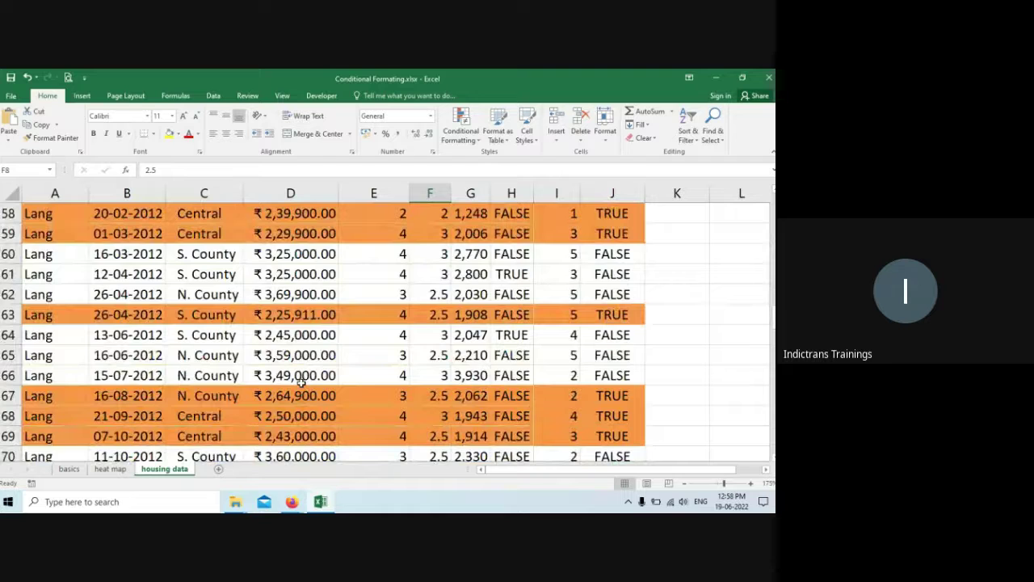
{"action": "scroll", "coordinate": [301, 380], "scroll_direction": "up", "scroll_amount": 15}
{"action": "scroll", "coordinate": [303, 376], "scroll_direction": "up", "scroll_amount": 4}
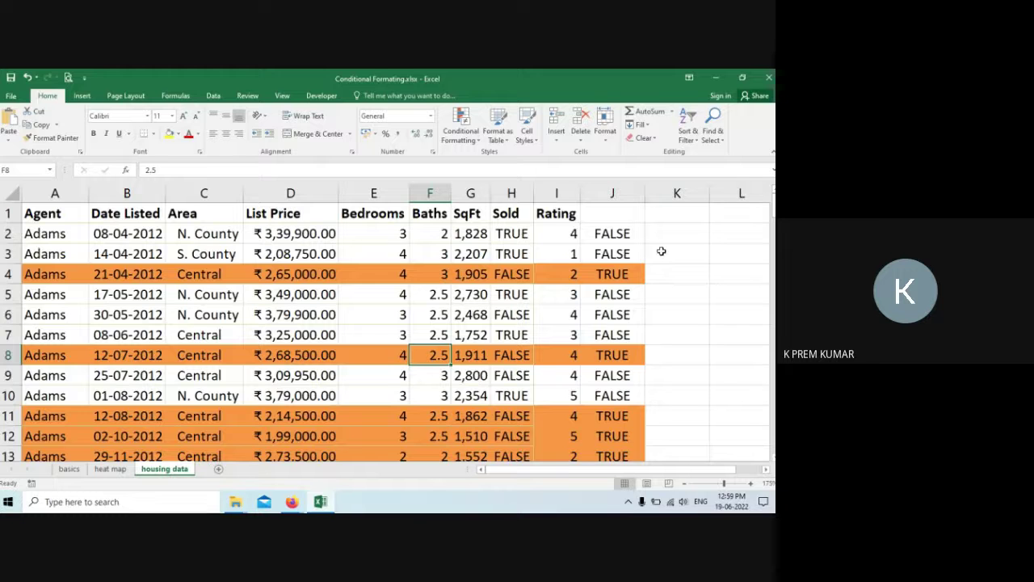
Step: Copy J2's formula =AND($D2<300000,$G2>1000,NOT($H2)), send it to everyone in the Google Meet chat in Firefox, and close the chat
{"action": "left_click", "coordinate": [614, 237]}
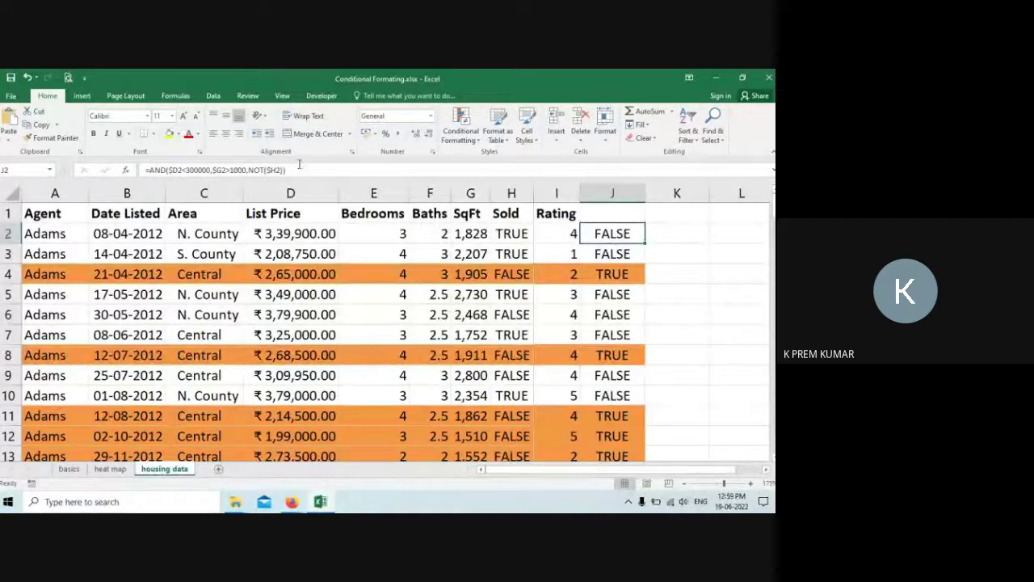
{"action": "left_click", "coordinate": [302, 167]}
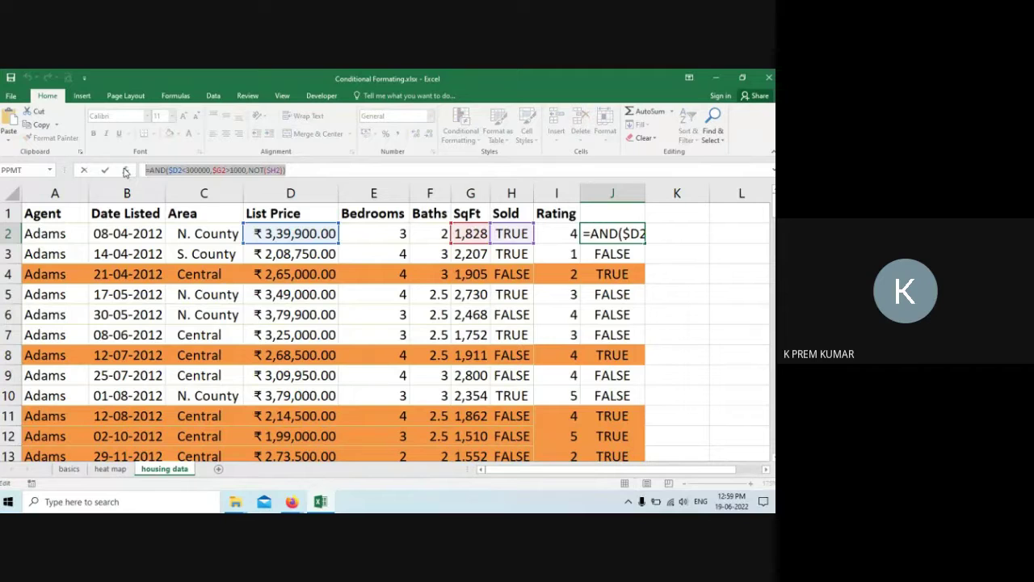
{"action": "key", "text": "Escape"}
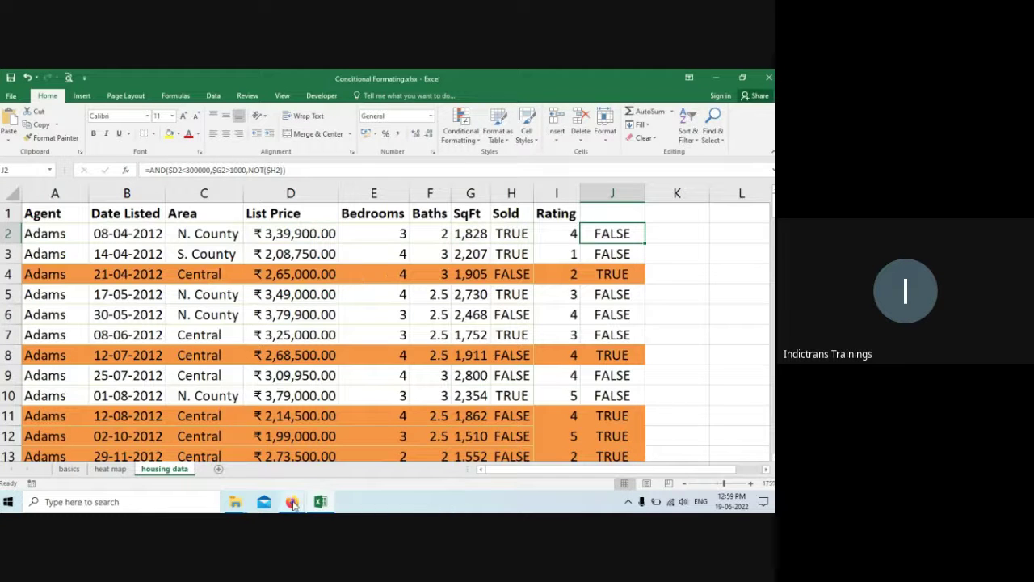
{"action": "mouse_move", "coordinate": [293, 503]}
{"action": "left_click", "coordinate": [247, 472]}
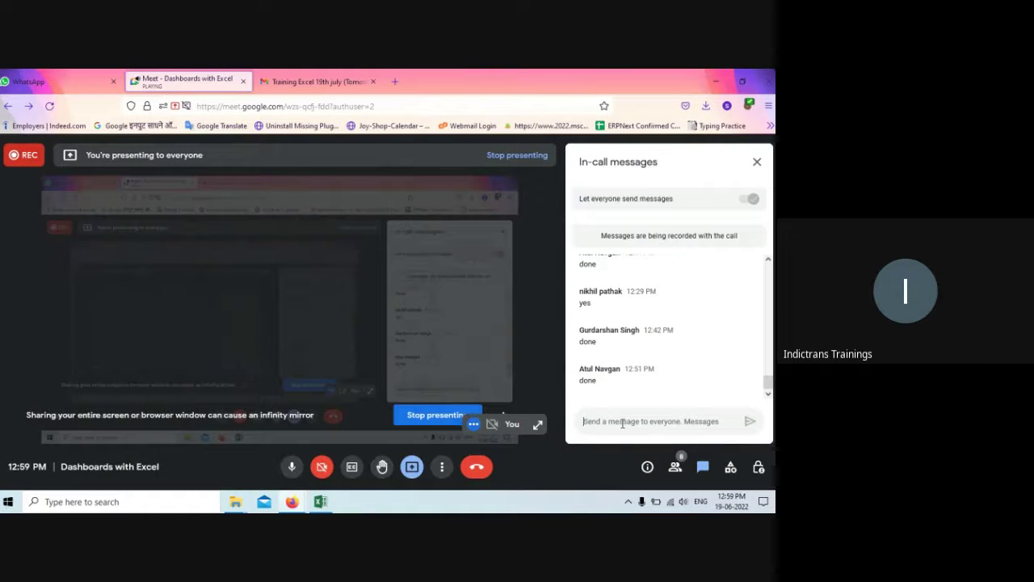
{"action": "type", "text": "=AND($D2<300000,$D2>1000,NOT($H2))"}
{"action": "key", "text": "Return"}
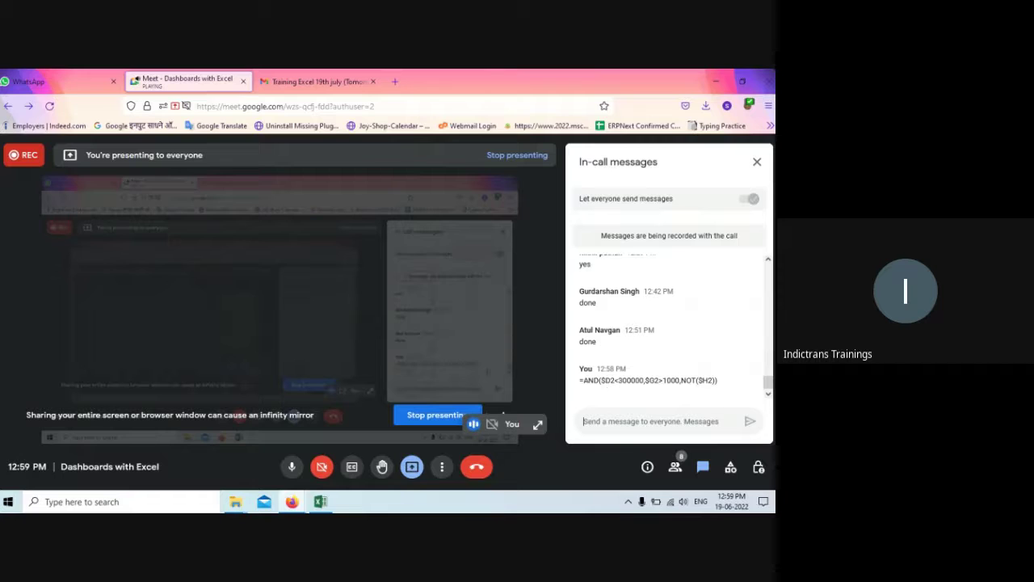
{"action": "left_click", "coordinate": [757, 161]}
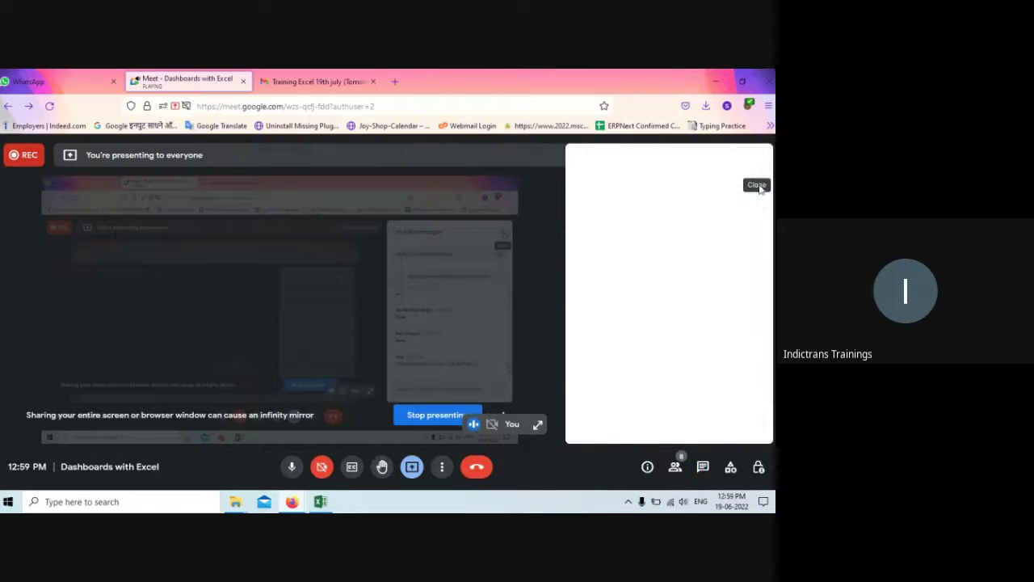
Step: Return to the Excel workbook and review the AND formula in J2 and the List Price values in D2 and D5
{"action": "left_click", "coordinate": [322, 502]}
{"action": "left_click", "coordinate": [669, 278]}
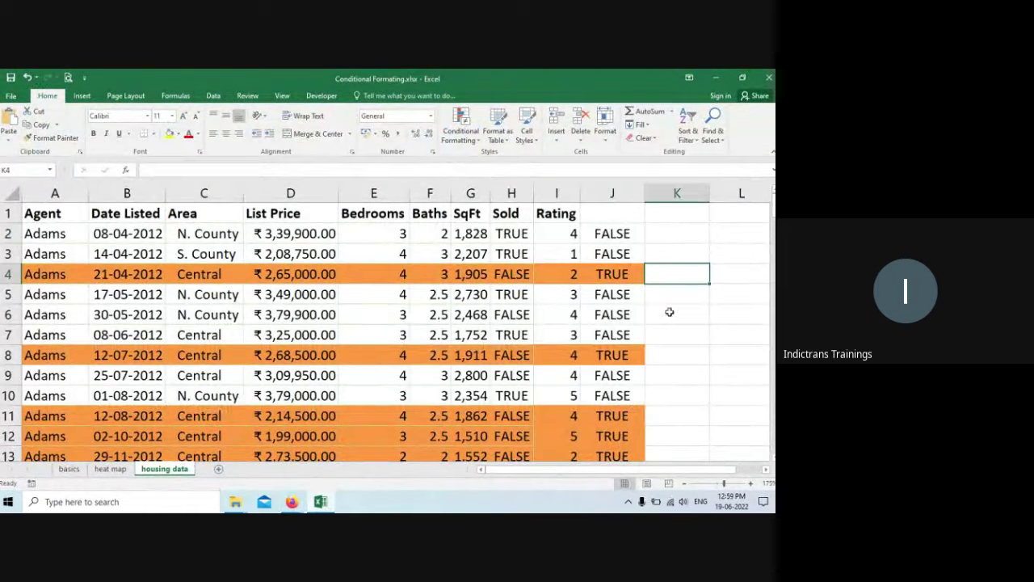
{"action": "left_click", "coordinate": [618, 236]}
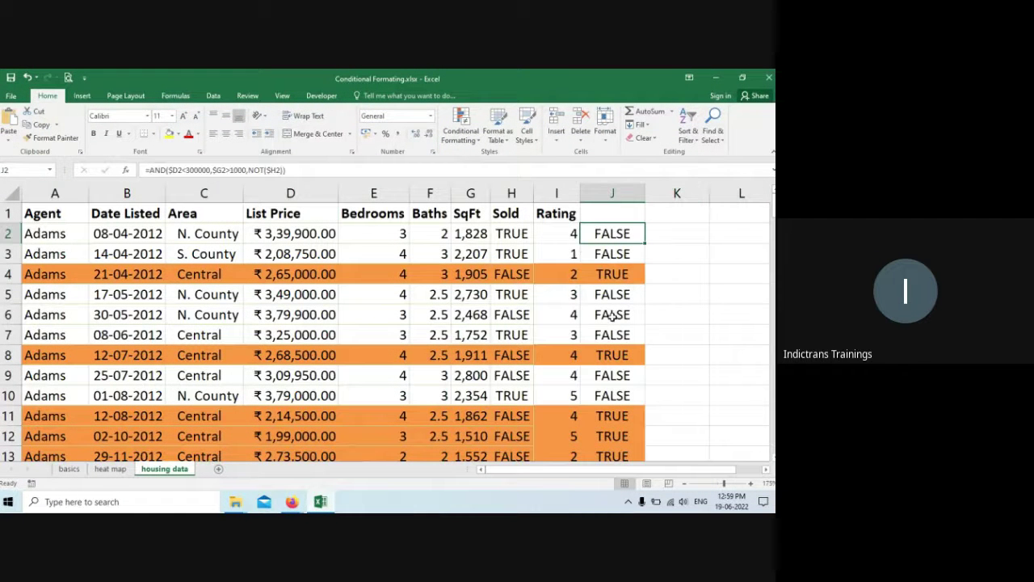
{"action": "left_click", "coordinate": [307, 233]}
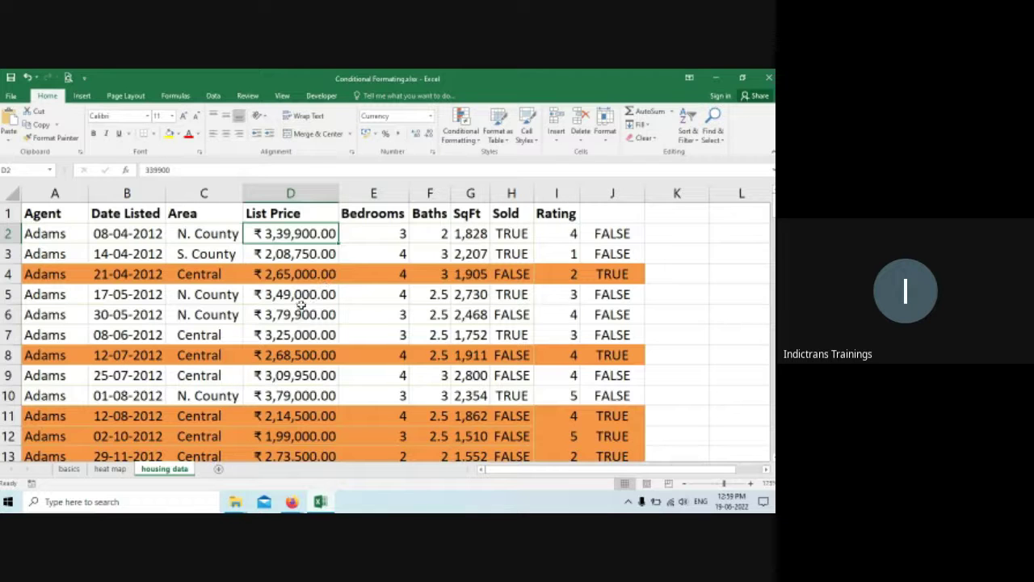
{"action": "left_click", "coordinate": [311, 295]}
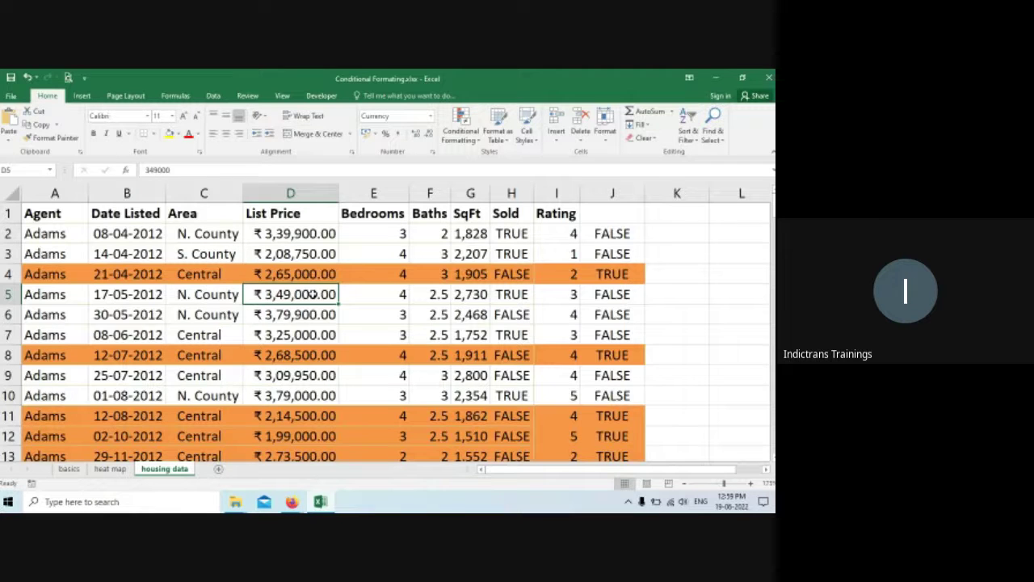
{"action": "left_click", "coordinate": [467, 136]}
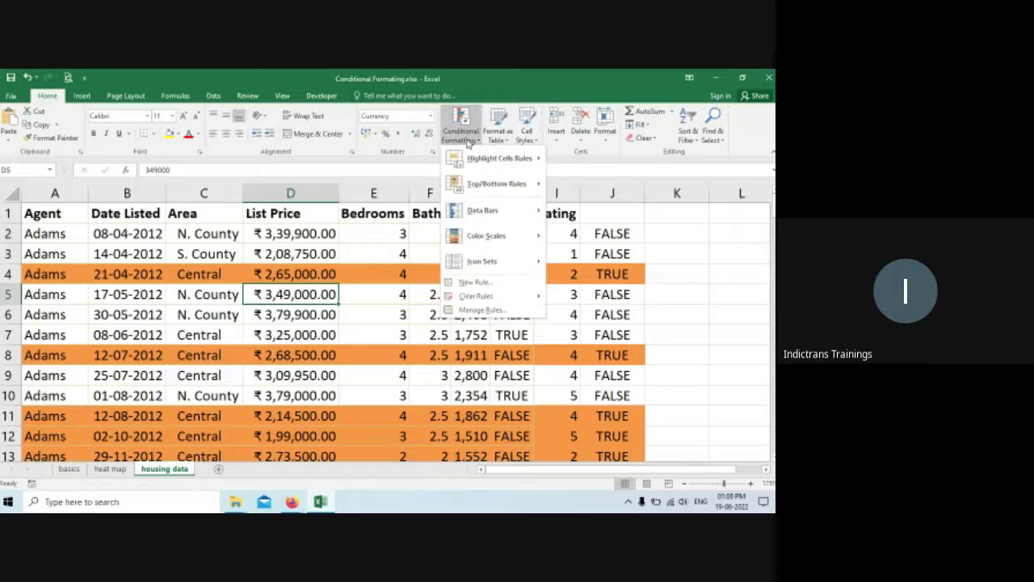
{"action": "left_click", "coordinate": [475, 282]}
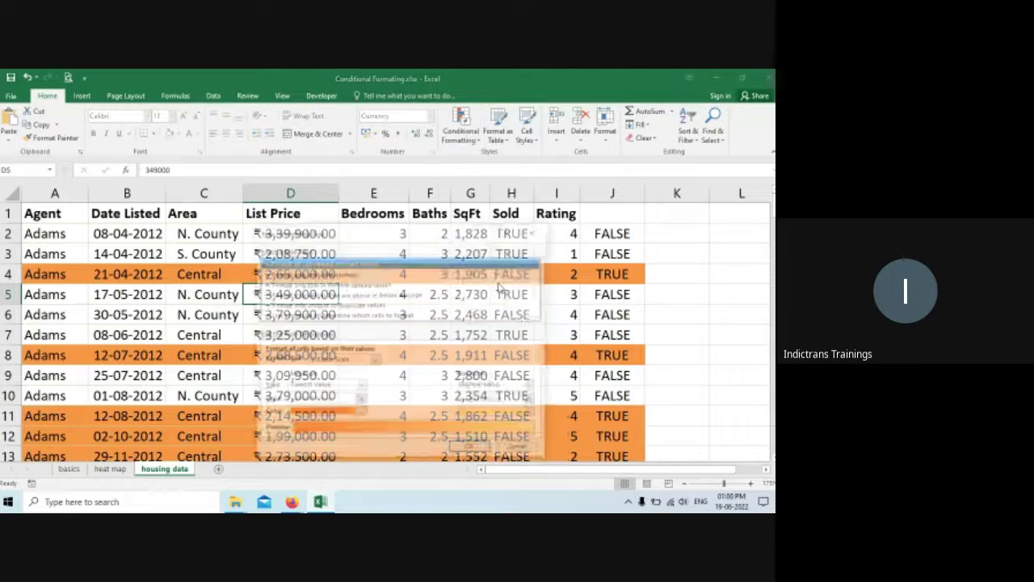
{"action": "left_click", "coordinate": [291, 315]}
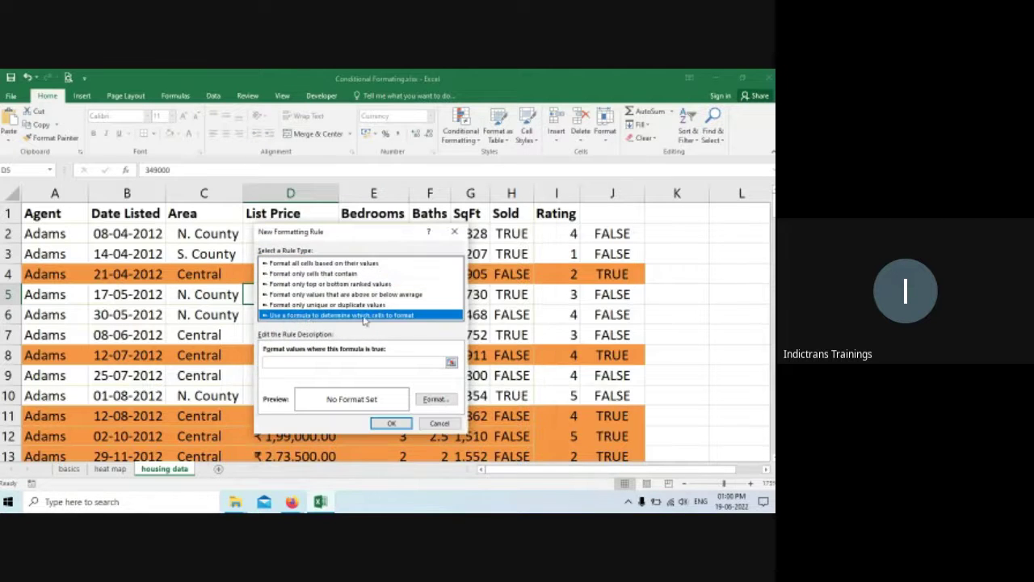
{"action": "left_click", "coordinate": [288, 362]}
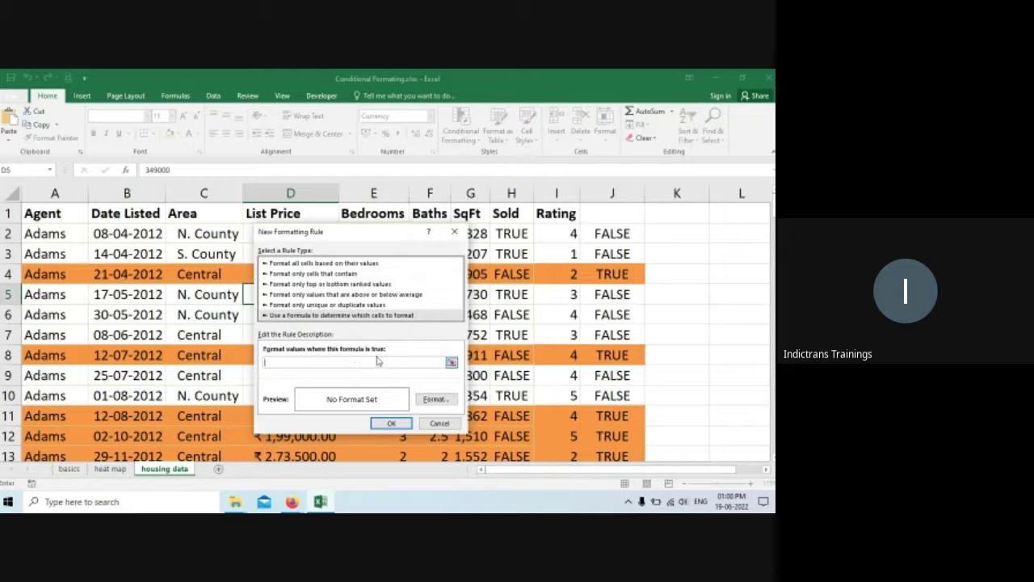
{"action": "left_click", "coordinate": [439, 422]}
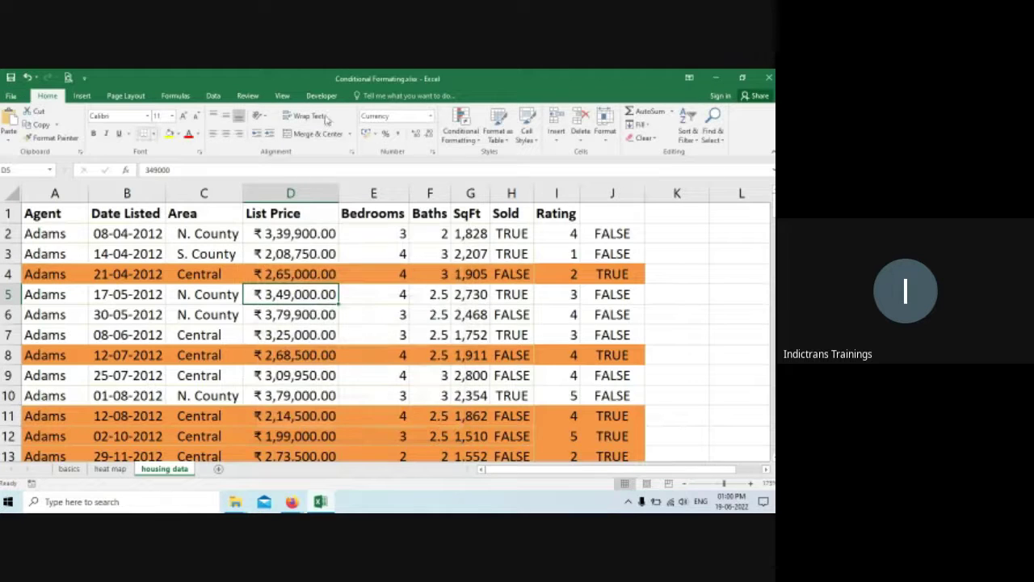
{"action": "left_click", "coordinate": [467, 144]}
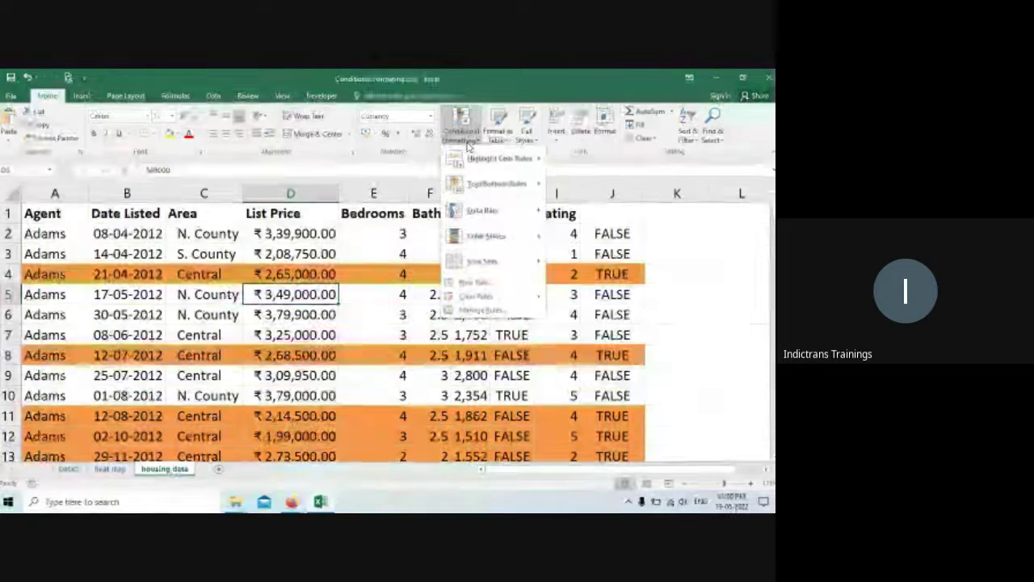
{"action": "left_click", "coordinate": [475, 282]}
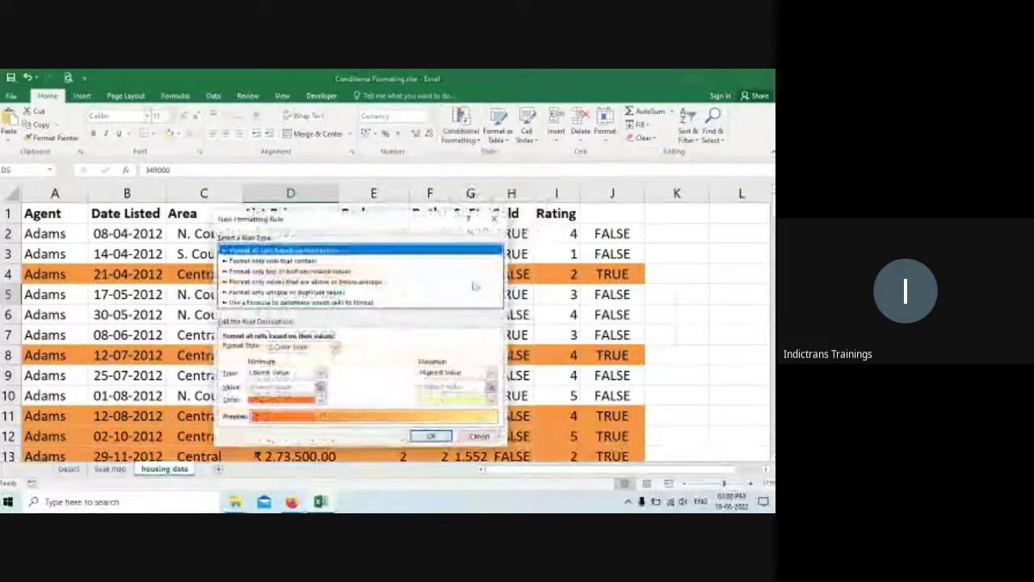
{"action": "left_click", "coordinate": [273, 303]}
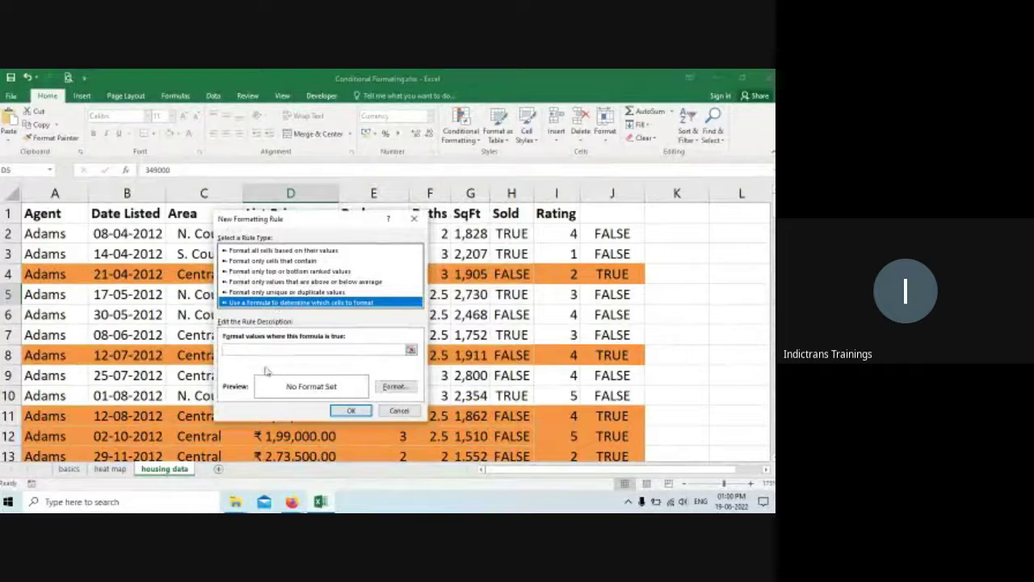
{"action": "left_click", "coordinate": [399, 411]}
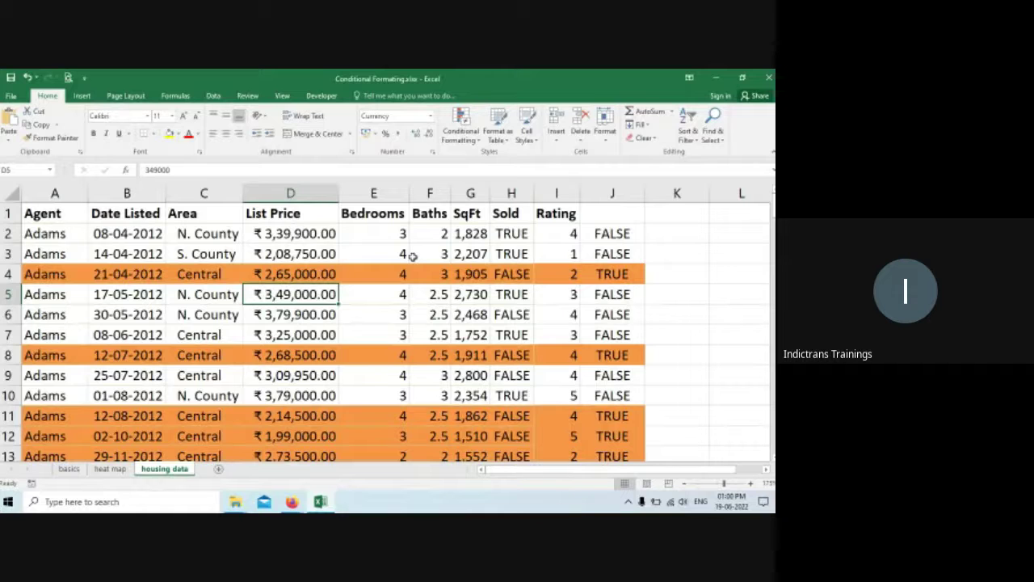
Step: Check the Google Meet call window in Firefox, then return to the Excel workbook and go to cell A1
{"action": "mouse_move", "coordinate": [292, 502]}
{"action": "left_click", "coordinate": [242, 445]}
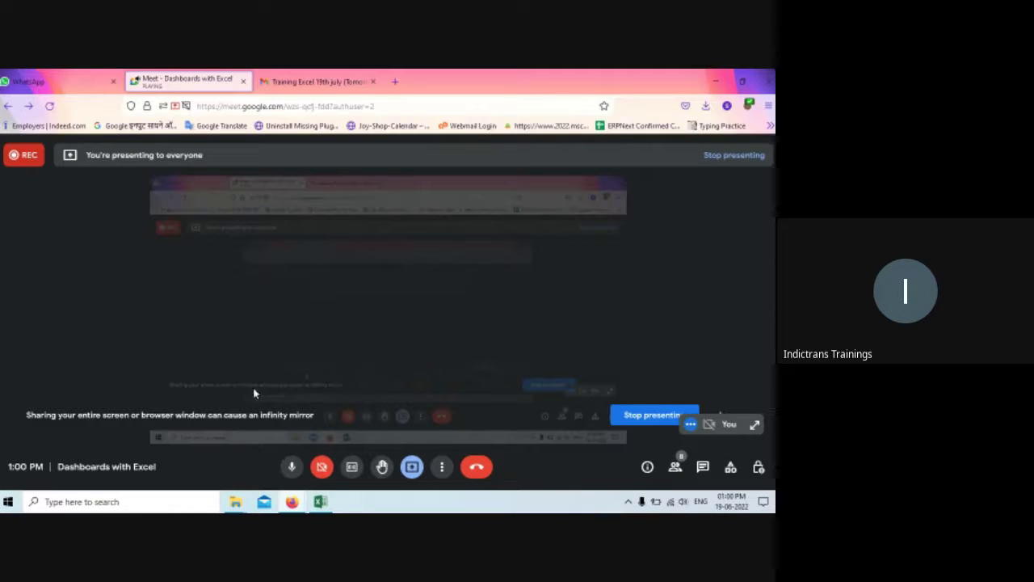
{"action": "left_click", "coordinate": [322, 467]}
{"action": "left_click", "coordinate": [321, 467]}
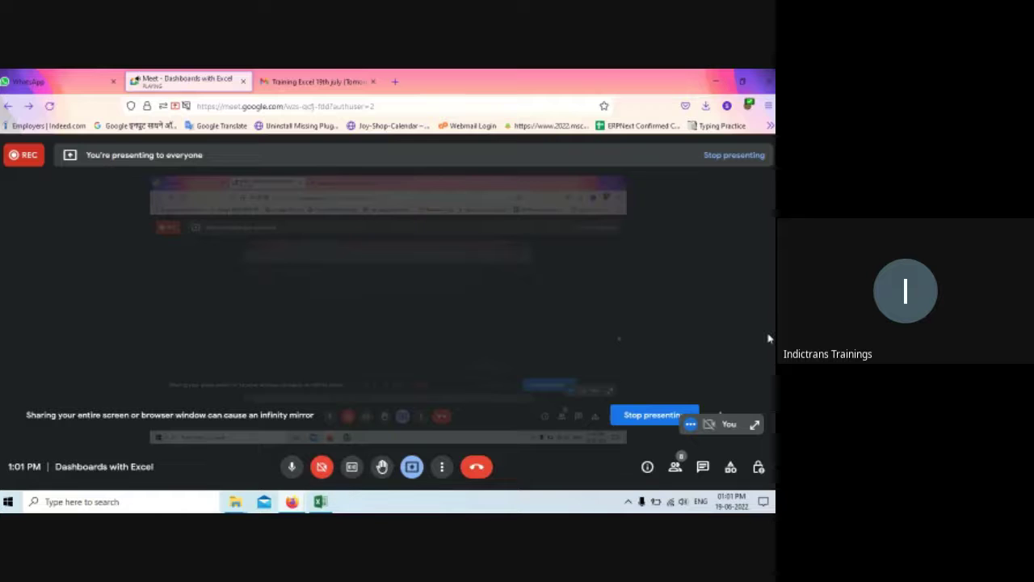
{"action": "key", "text": "alt+Tab"}
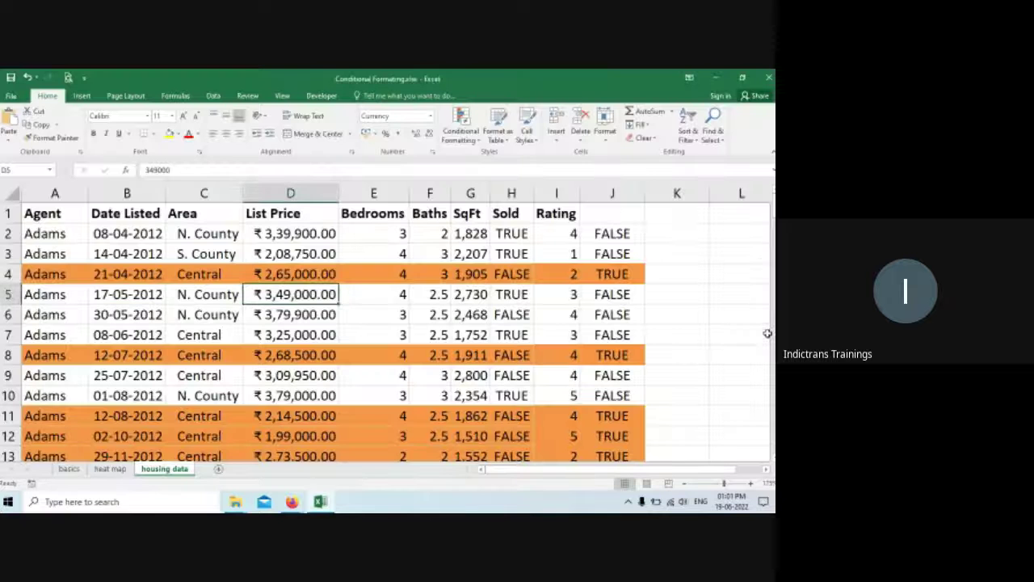
{"action": "key", "text": "ctrl+Home"}
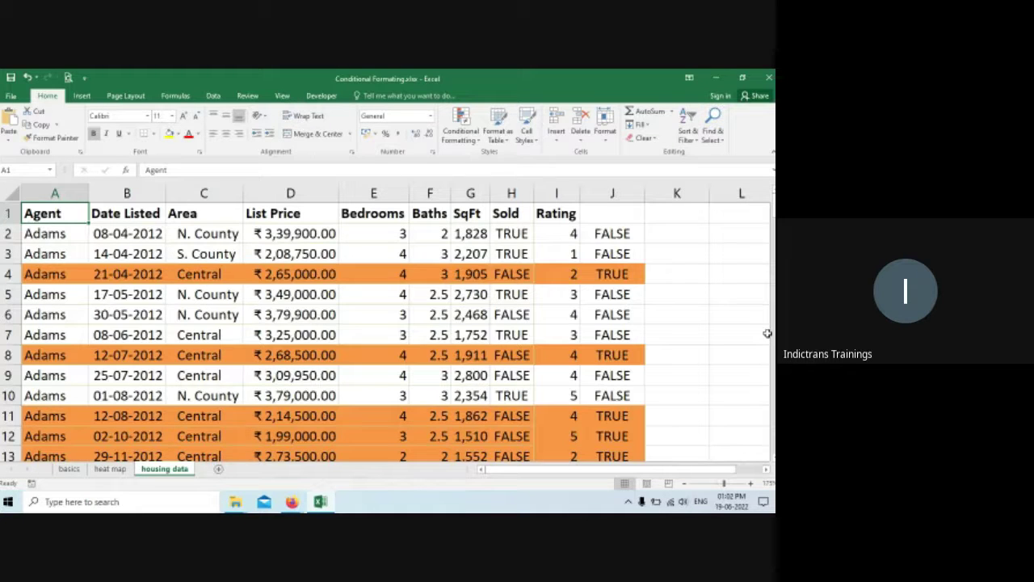
Step: Open the in-call messages in the Google Meet window, check them for participants' replies, and return to the Excel workbook
{"action": "key", "text": "alt+Tab"}
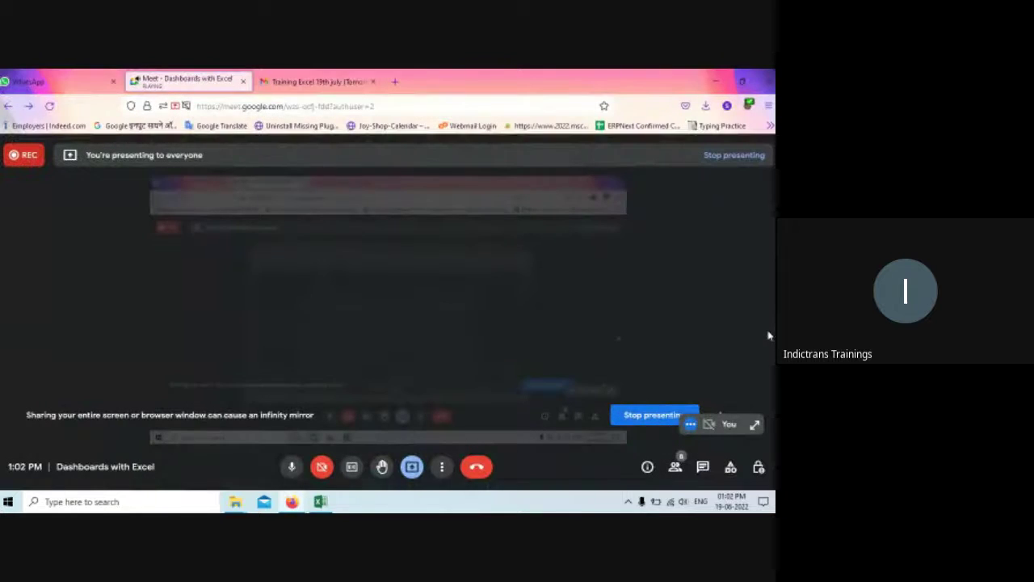
{"action": "left_click", "coordinate": [702, 468]}
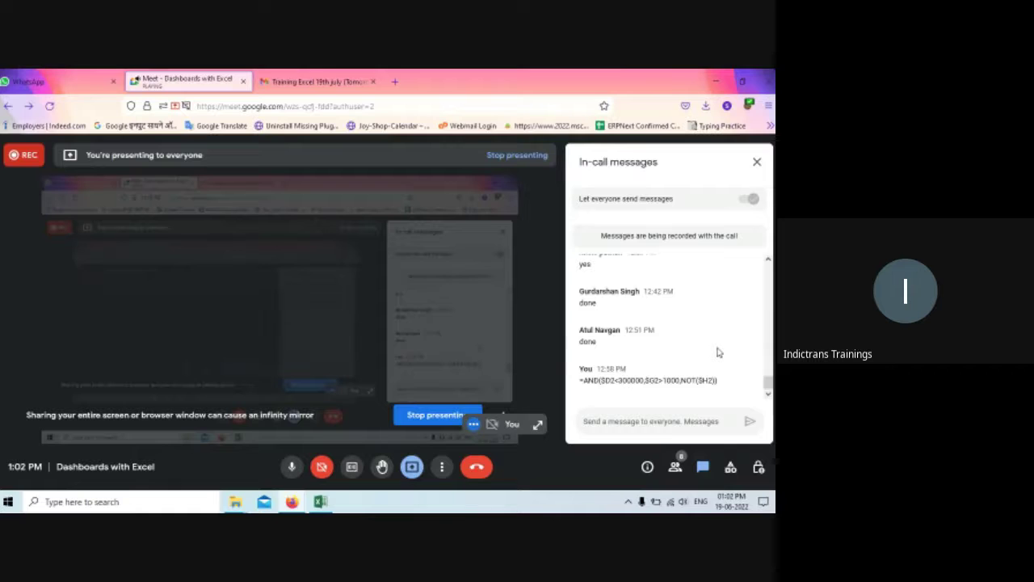
{"action": "key", "text": "alt+Tab"}
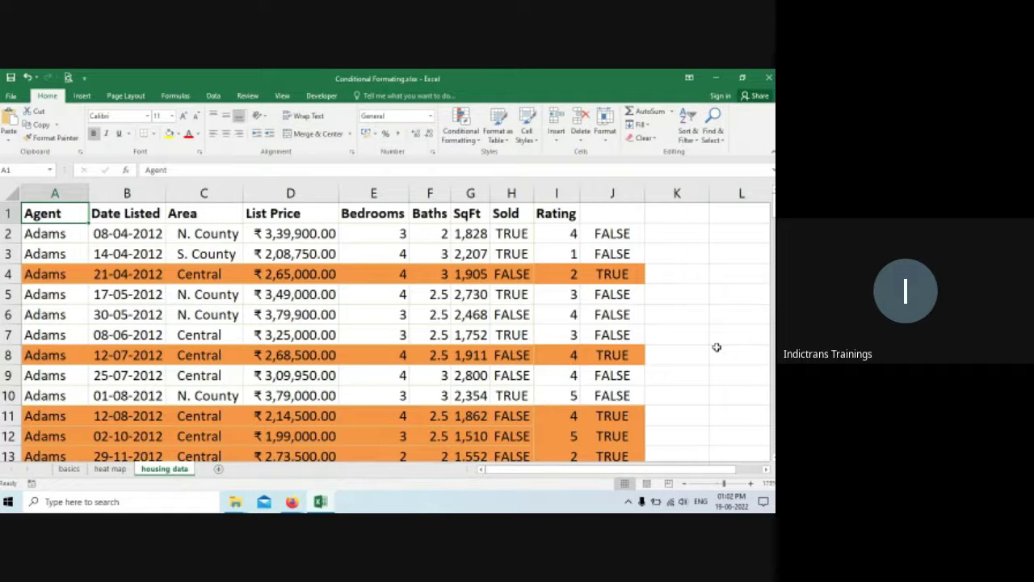
{"action": "key", "text": "alt+Tab"}
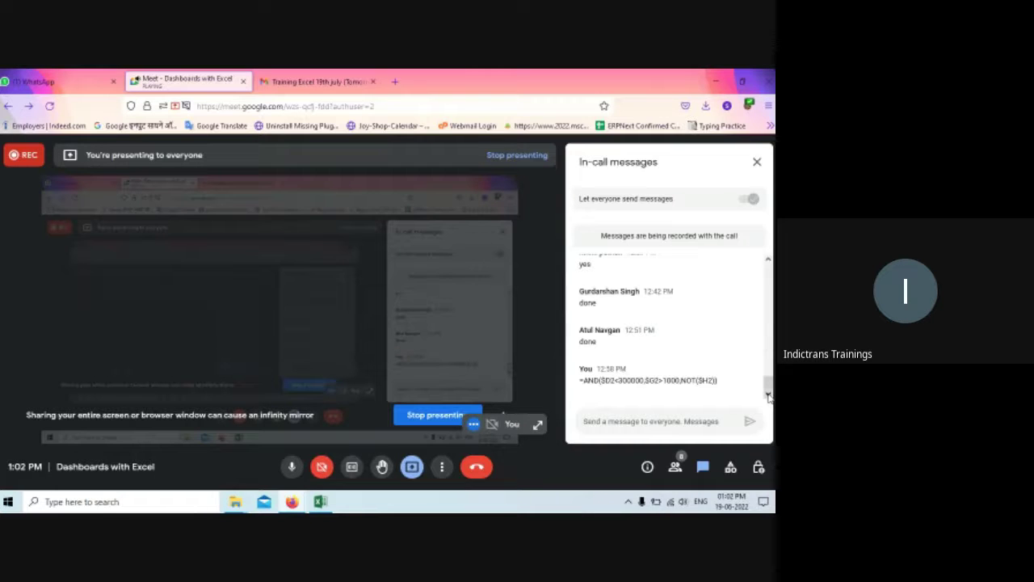
{"action": "key", "text": "alt+Tab"}
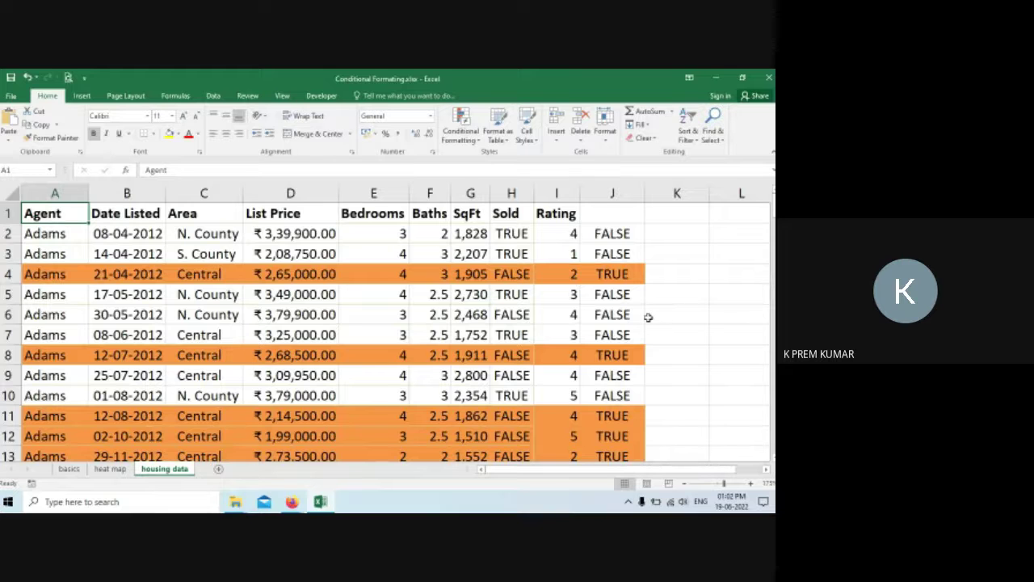
Step: Switch to the participant's Conditional Formating.xlsx workbook in Excel and pin the ribbon open
{"action": "left_click", "coordinate": [501, 237]}
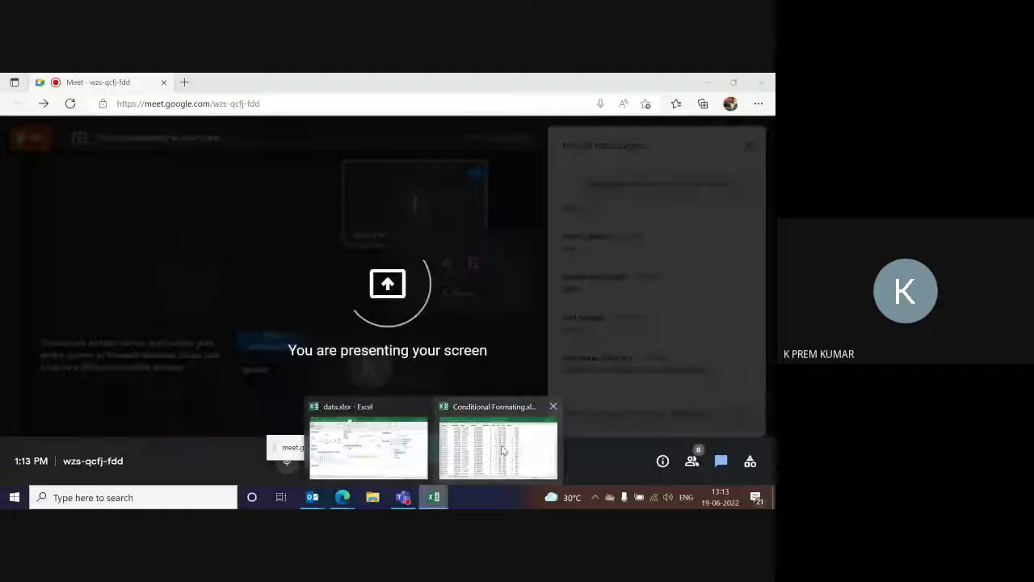
{"action": "left_click", "coordinate": [496, 452]}
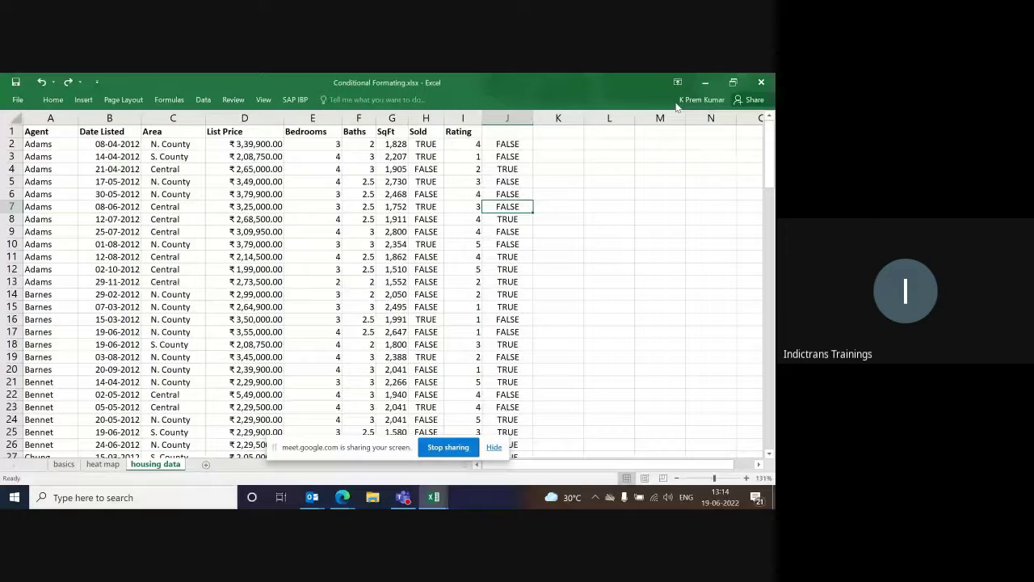
{"action": "left_click", "coordinate": [263, 100]}
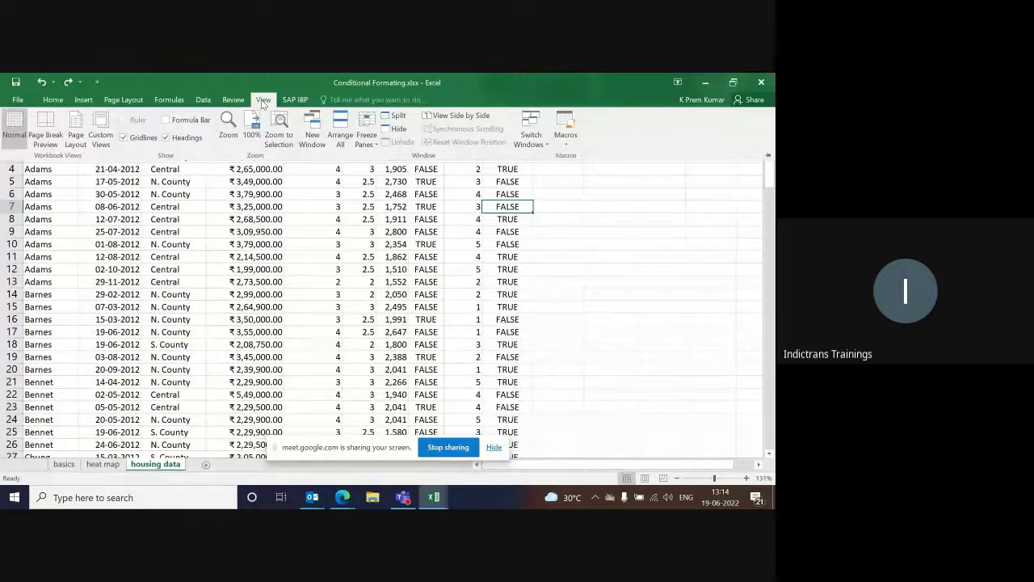
{"action": "left_click", "coordinate": [768, 157]}
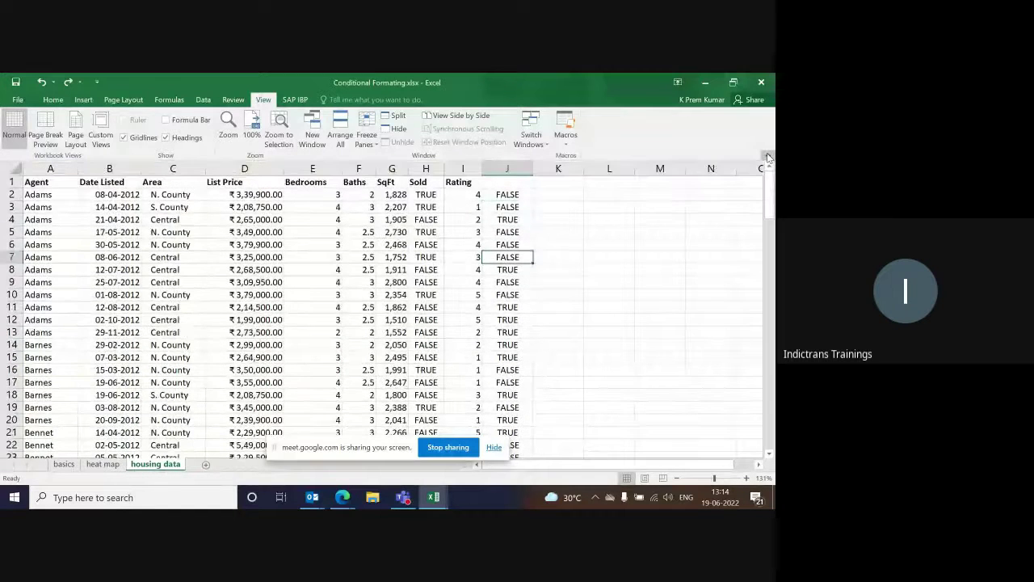
Step: Show the formula bar and display the formula of cell J2 in it
{"action": "left_click", "coordinate": [557, 198]}
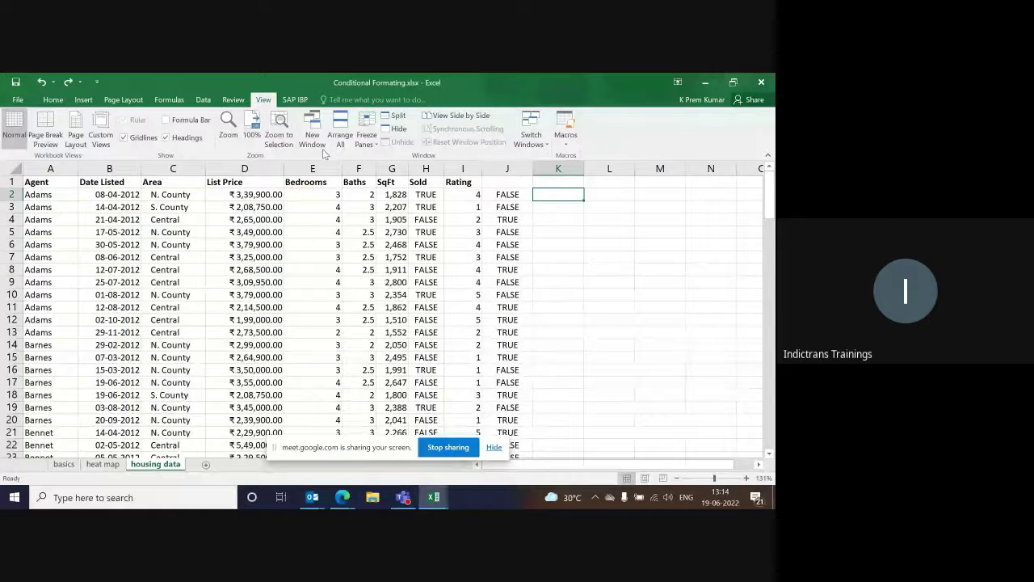
{"action": "left_click", "coordinate": [166, 120]}
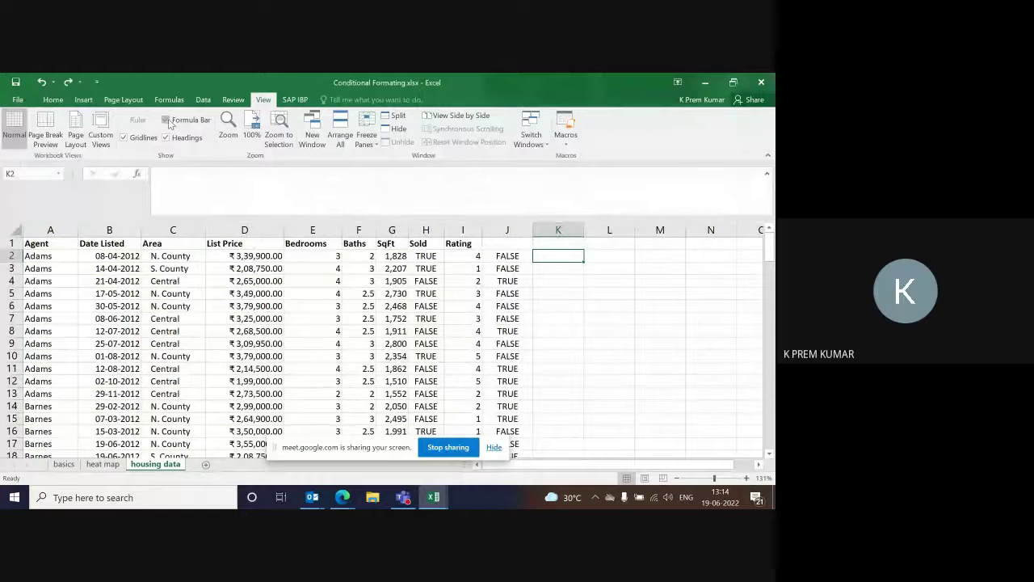
{"action": "left_click", "coordinate": [503, 256]}
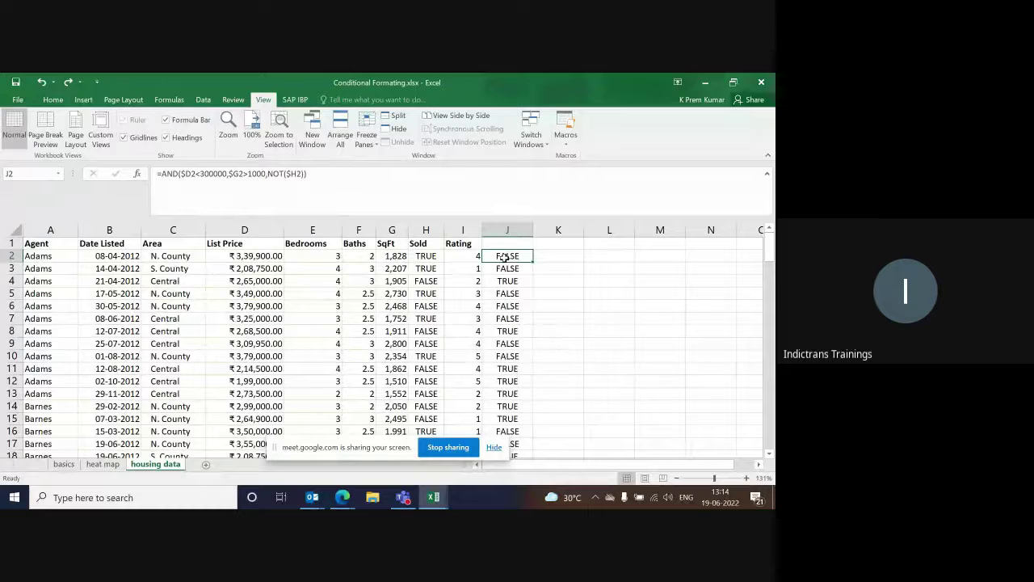
Step: Move to the first agent record in A2 and stop sharing the screen in the meeting
{"action": "left_click", "coordinate": [346, 253]}
{"action": "key", "text": "Left"}
{"action": "key", "text": "Left"}
{"action": "key", "text": "Left"}
{"action": "key", "text": "Left"}
{"action": "key", "text": "Left"}
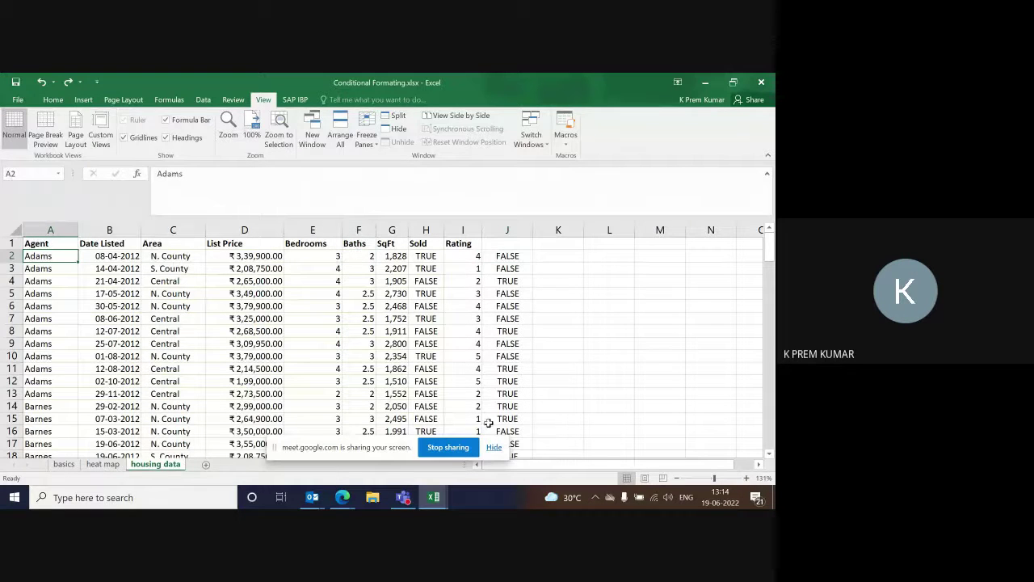
{"action": "left_click", "coordinate": [448, 446]}
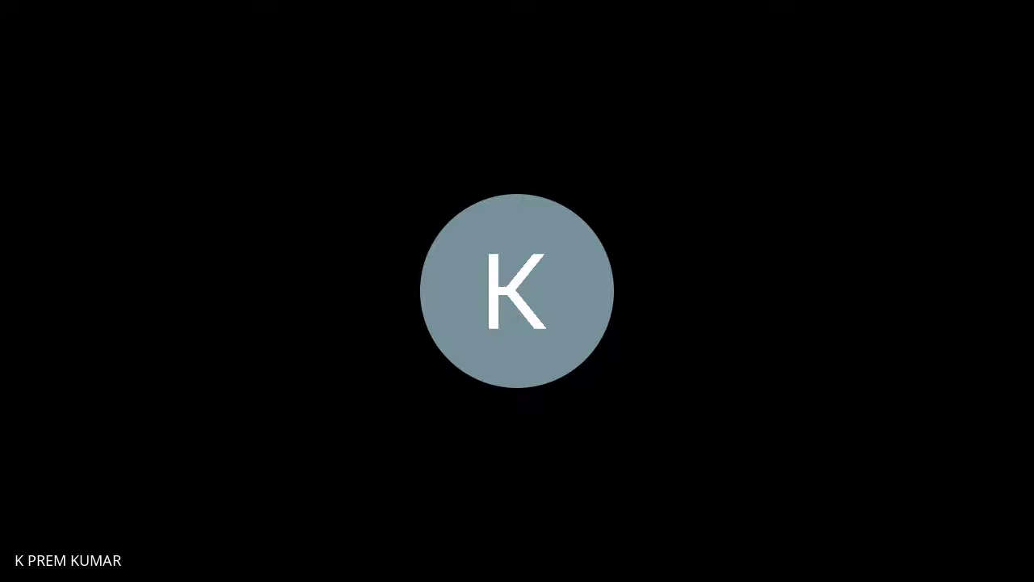